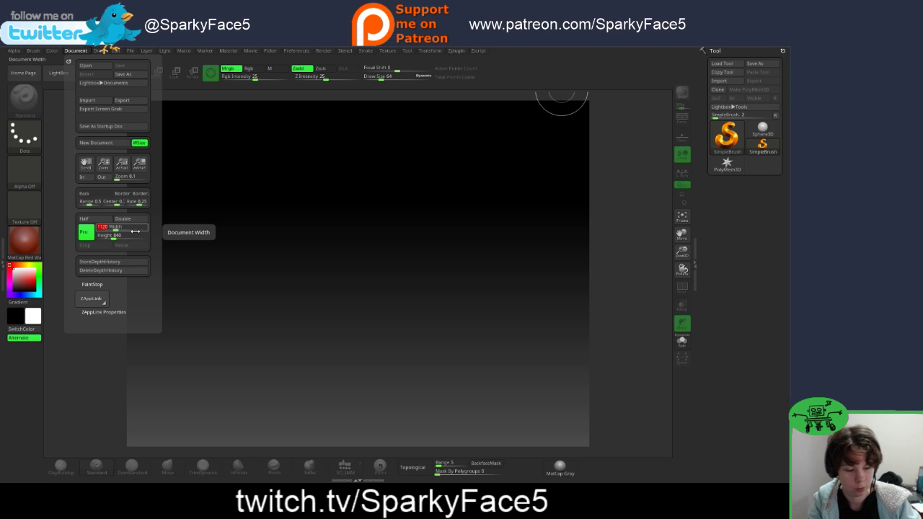
# Step: Set the document width to 1980 and resize the document
pyautogui.write('0')
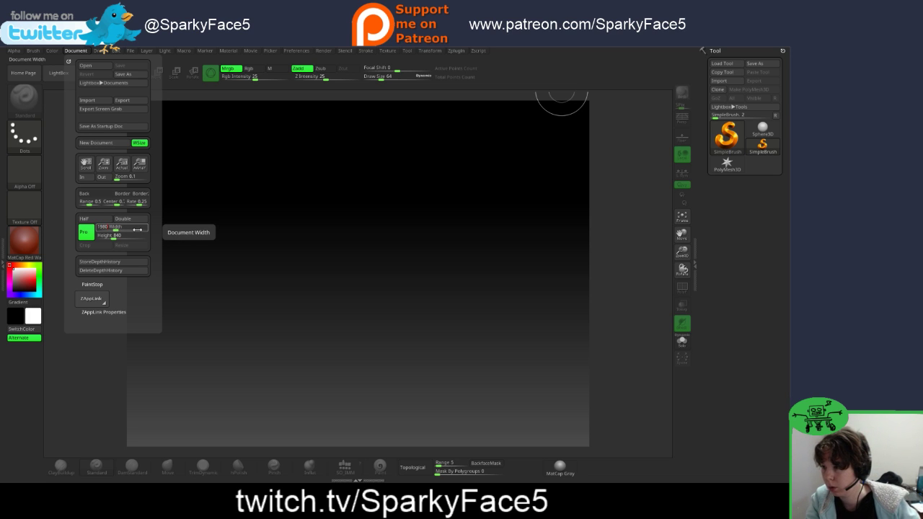
pyautogui.click(125, 239)
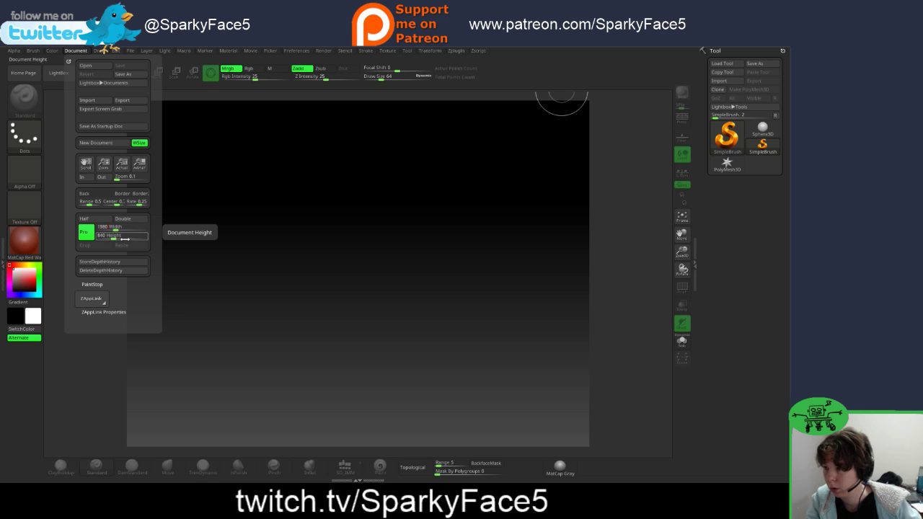
pyautogui.click(129, 247)
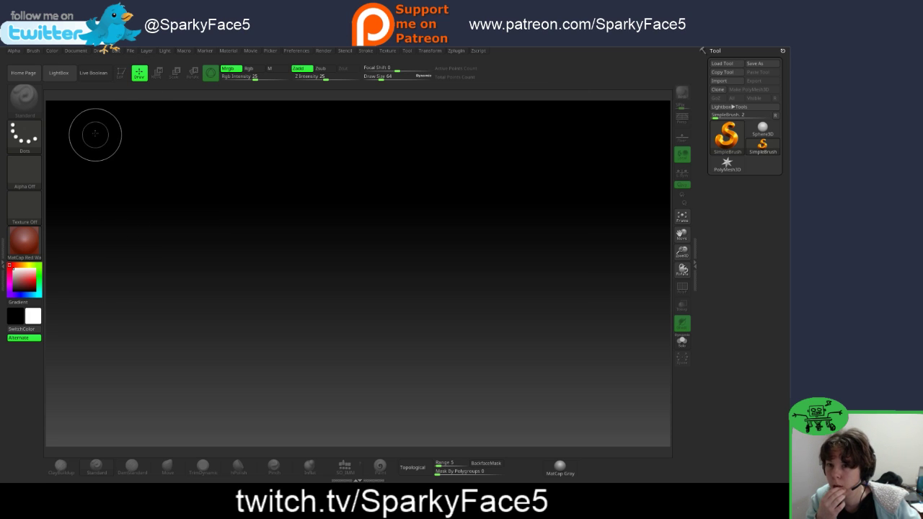
# Step: Set the document height to 1080 and resize the document, accepting that this cannot be undone
pyautogui.click(76, 51)
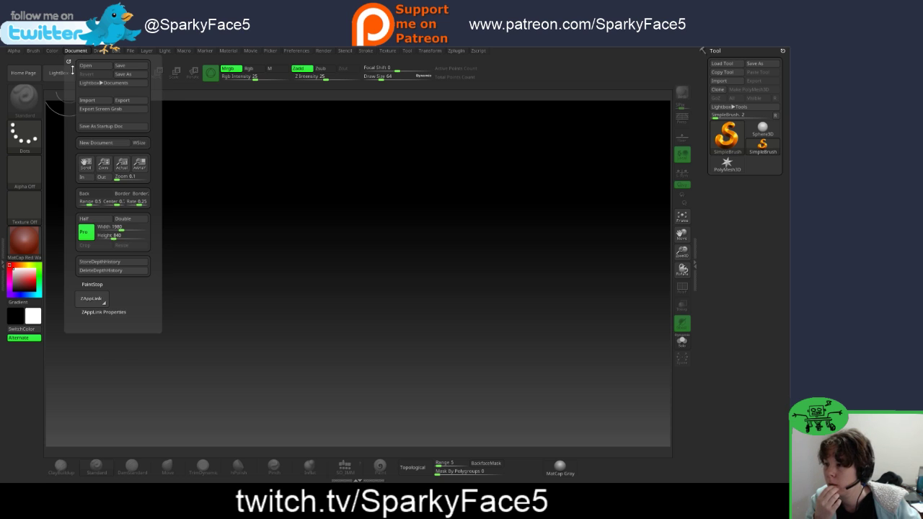
pyautogui.click(120, 235)
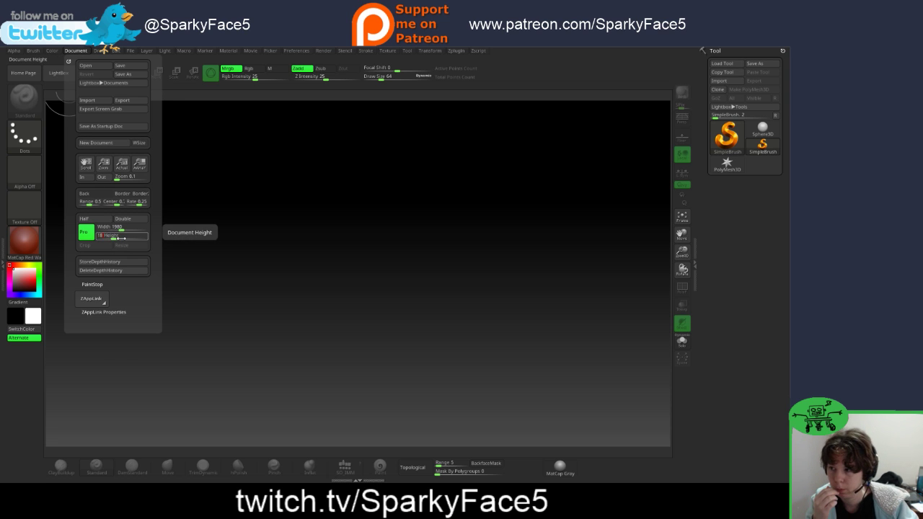
pyautogui.write('18')
pyautogui.press('BackSpace')
pyautogui.write('0')
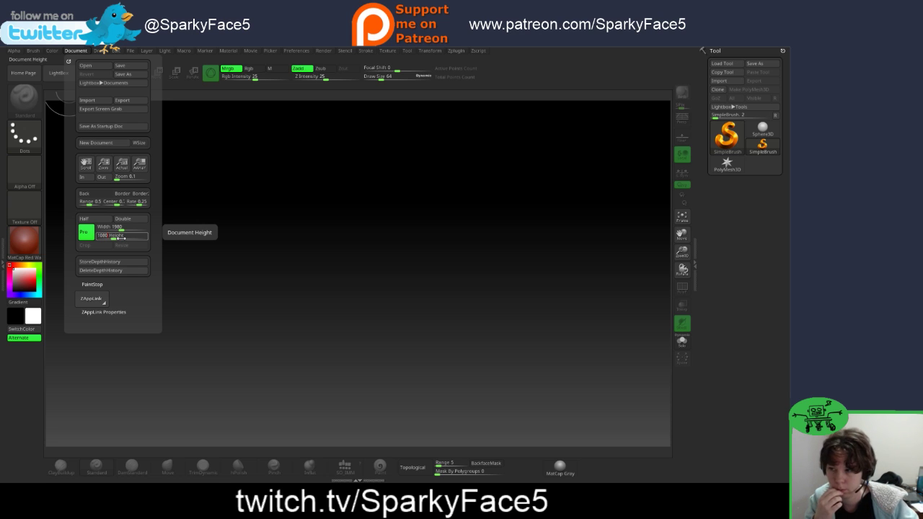
pyautogui.click(122, 245)
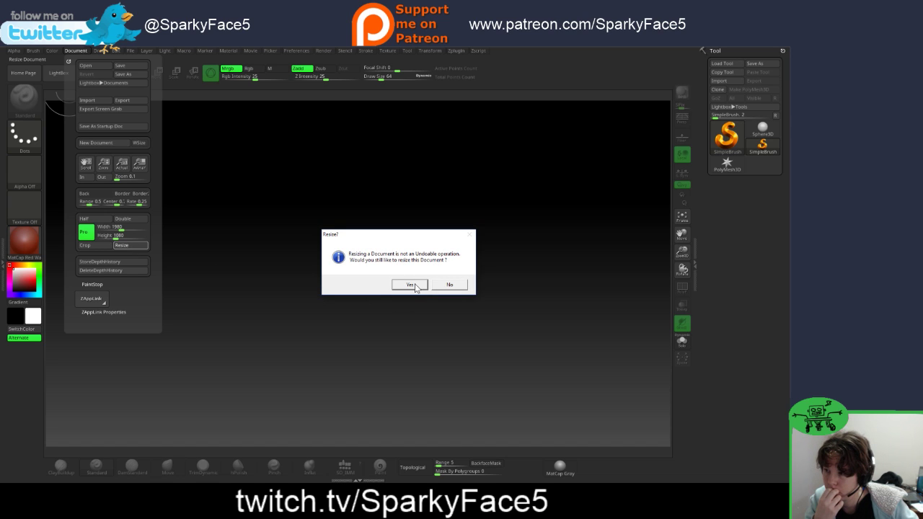
pyautogui.click(409, 284)
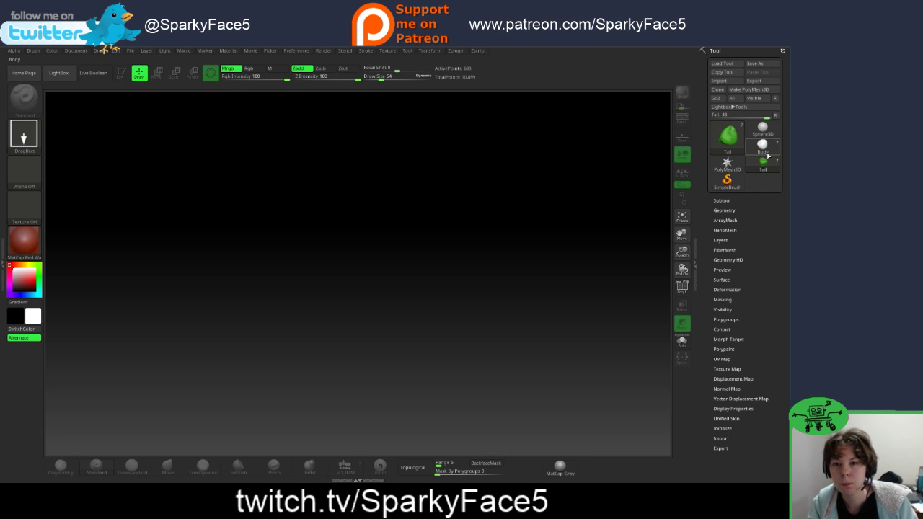
# Step: Select the Body tool, try drawing the owl on the canvas, and undo the placement
pyautogui.click(766, 152)
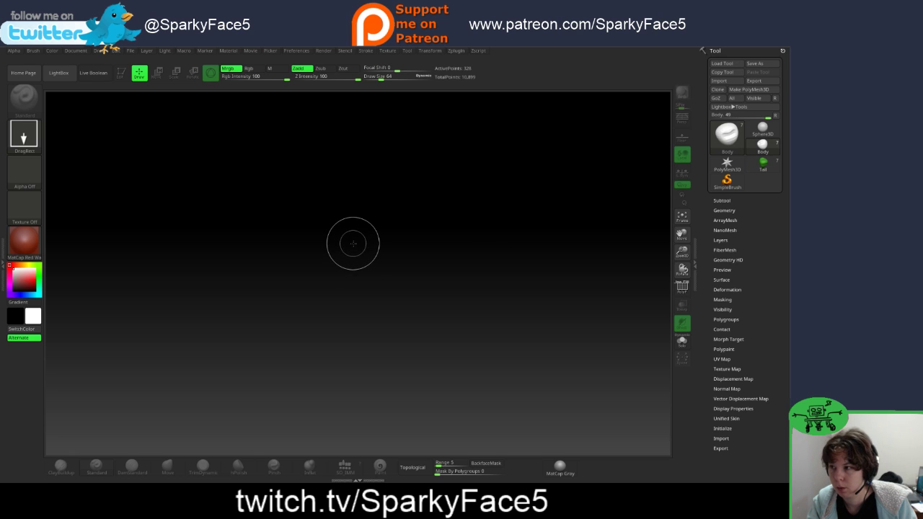
pyautogui.moveTo(353, 242)
pyautogui.mouseDown()
pyautogui.moveTo(494, 367)
pyautogui.moveTo(466, 435)
pyautogui.moveTo(505, 468)
pyautogui.moveTo(437, 476)
pyautogui.mouseUp()
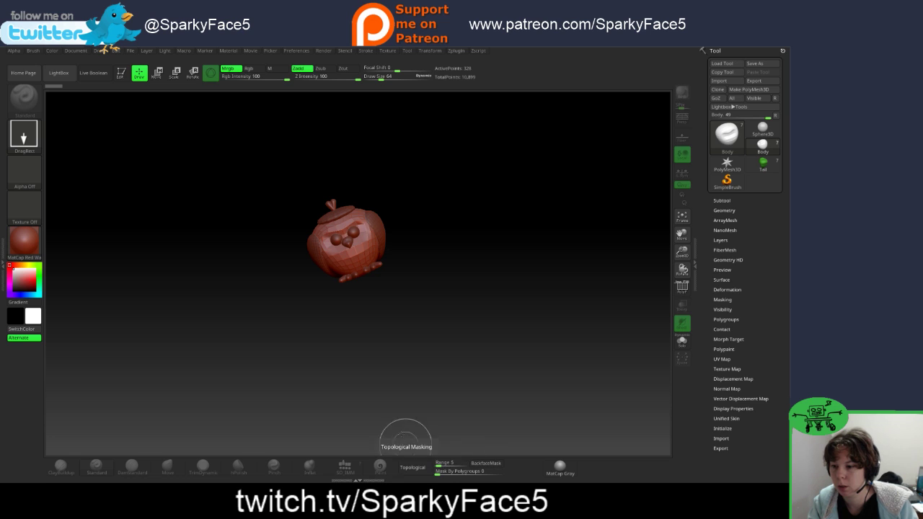
pyautogui.moveTo(427, 206)
pyautogui.mouseDown()
pyautogui.moveTo(569, 373)
pyautogui.moveTo(457, 317)
pyautogui.mouseUp()
pyautogui.hotkey('ctrl', 'z')
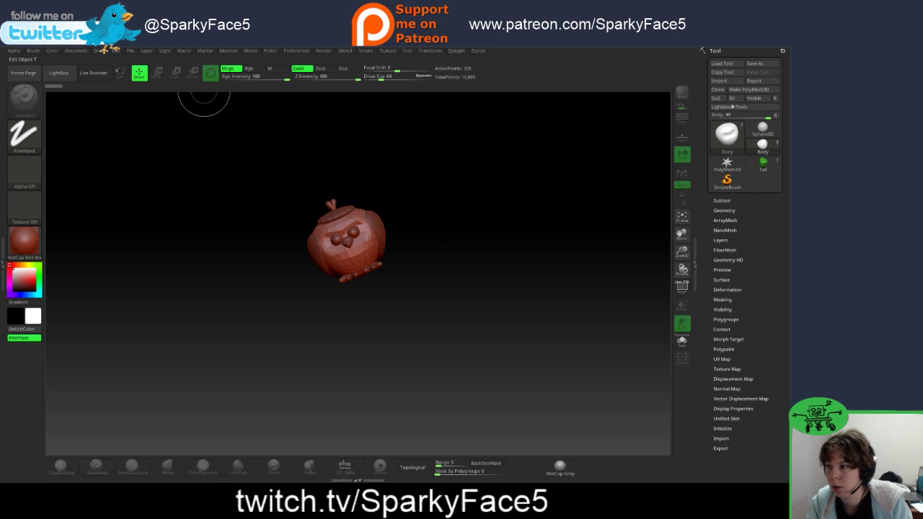
pyautogui.hotkey('ctrl', 'z')
pyautogui.hotkey('ctrl', 'z')
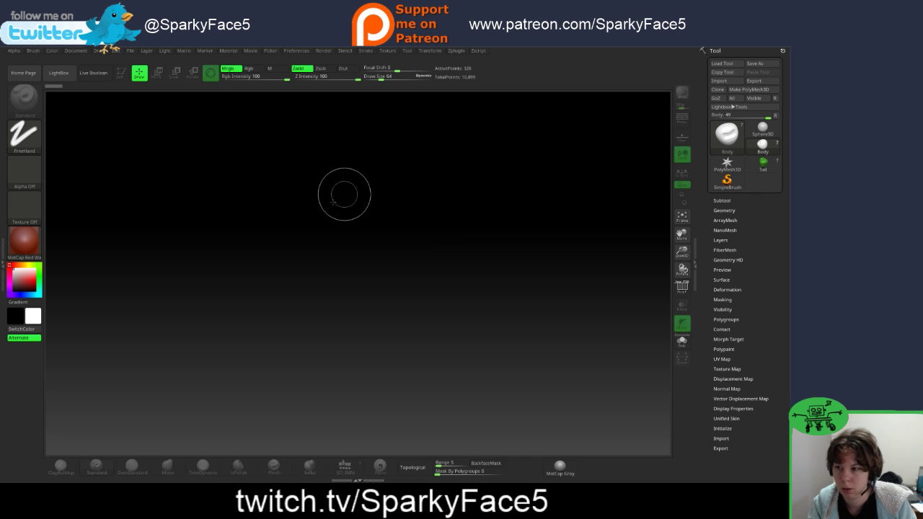
# Step: Draw a curved freehand trail of Body models down the canvas and cancel closing the program
pyautogui.moveTo(305, 210); pyautogui.dragTo(335, 357)
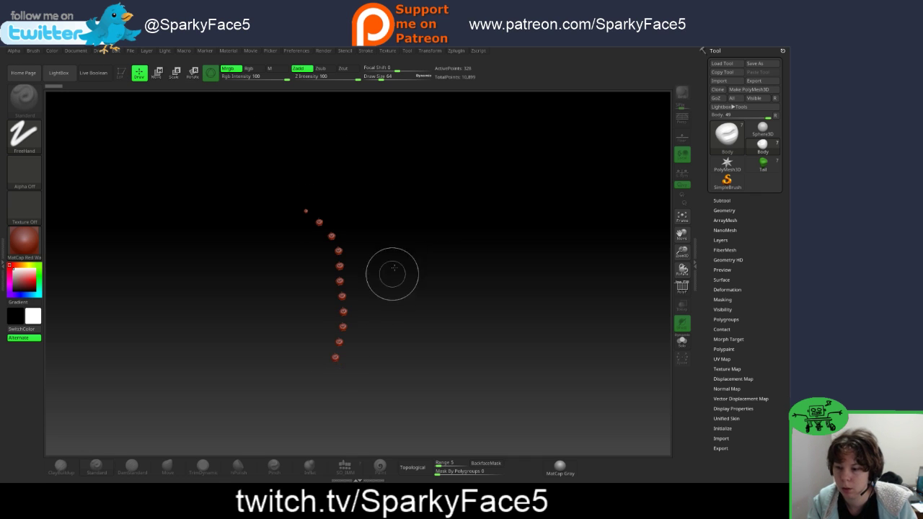
pyautogui.hotkey('alt', 'F4')
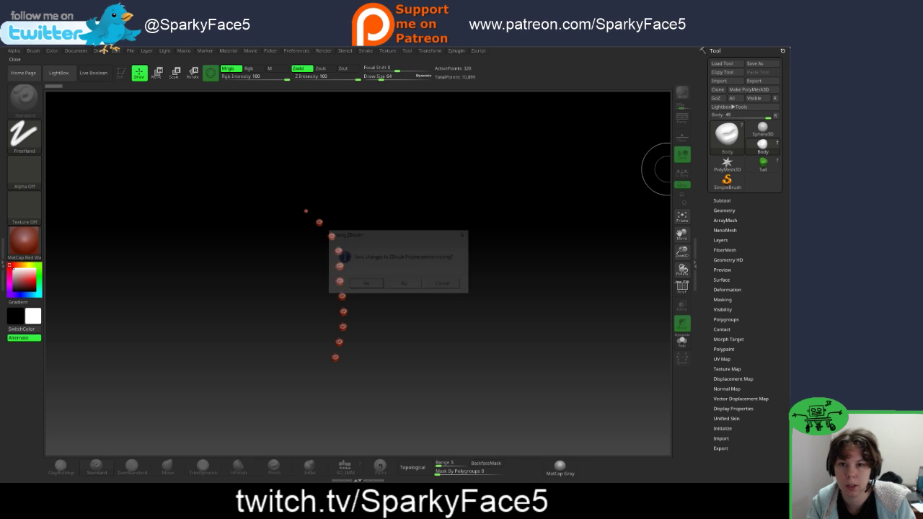
pyautogui.click(444, 284)
# Step: Fully initialize ZBrush to delete the customized tools and all document data
pyautogui.click(132, 51)
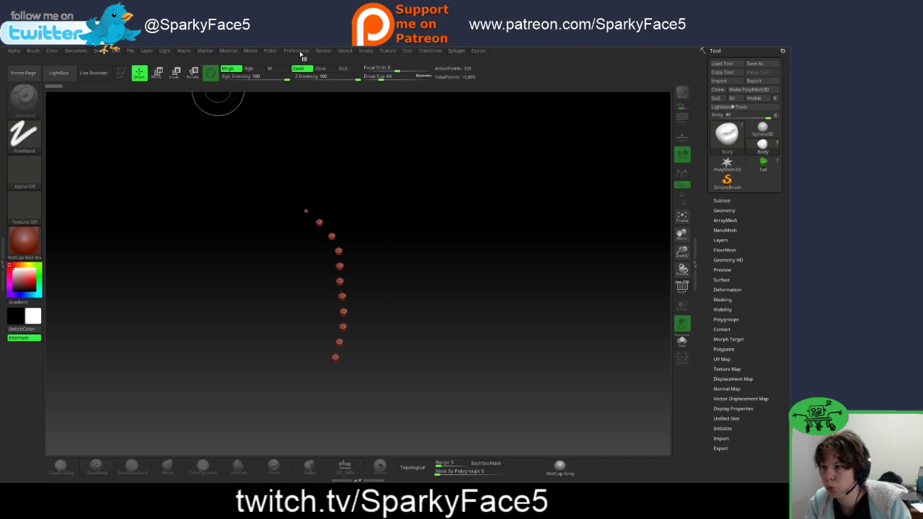
pyautogui.click(296, 50)
pyautogui.click(313, 66)
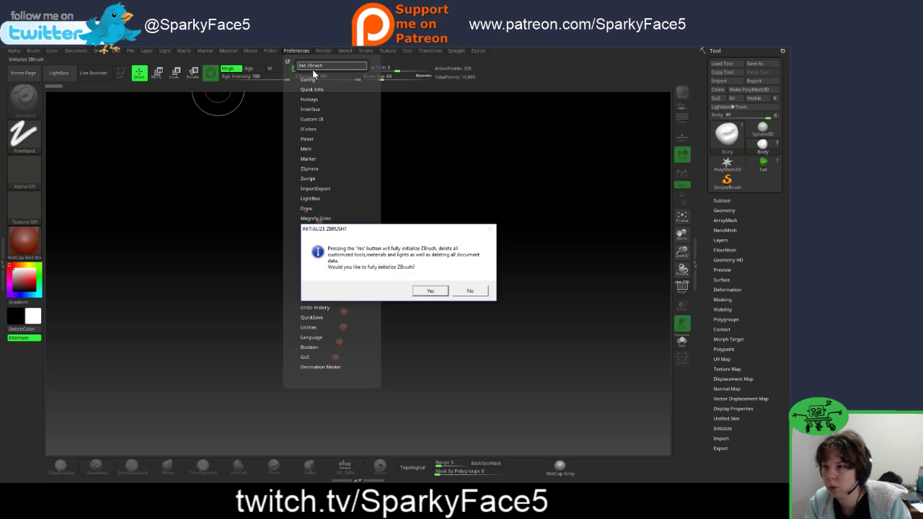
pyautogui.click(429, 290)
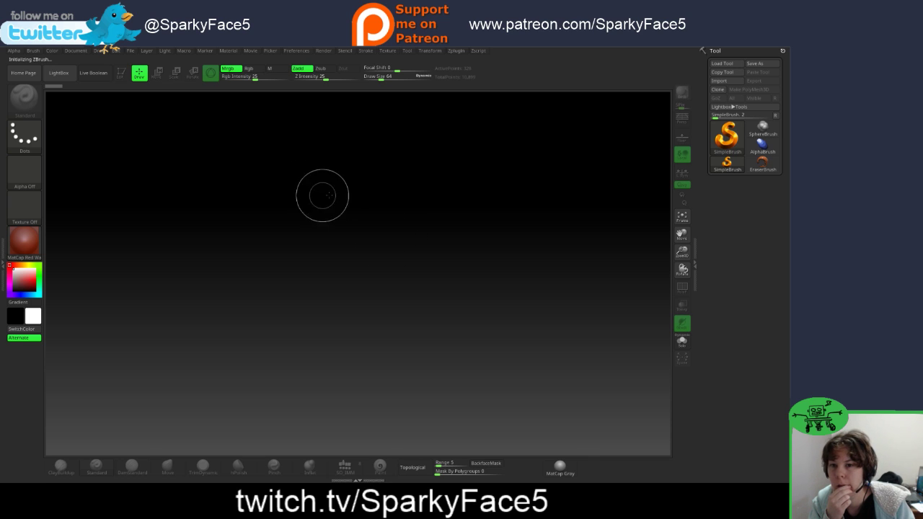
# Step: Load the owl's Body tool from file and expand its Deformation settings
pyautogui.click(723, 63)
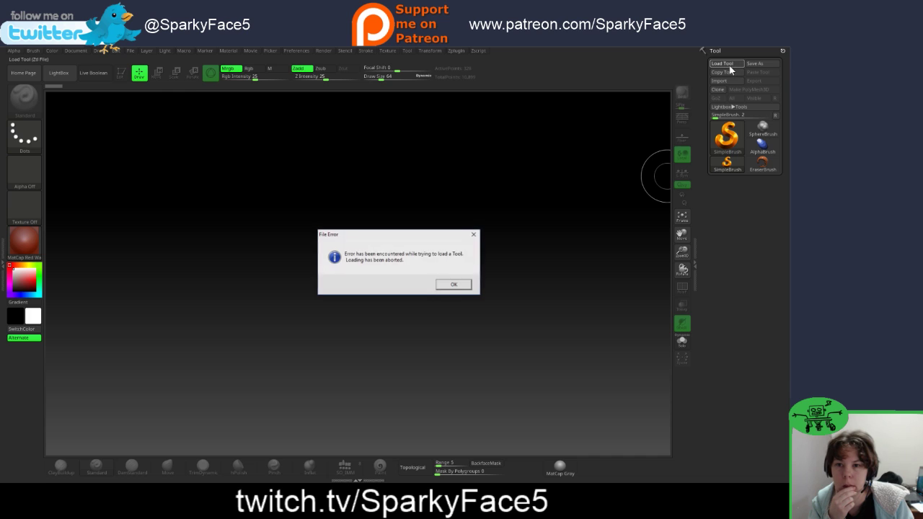
pyautogui.click(453, 285)
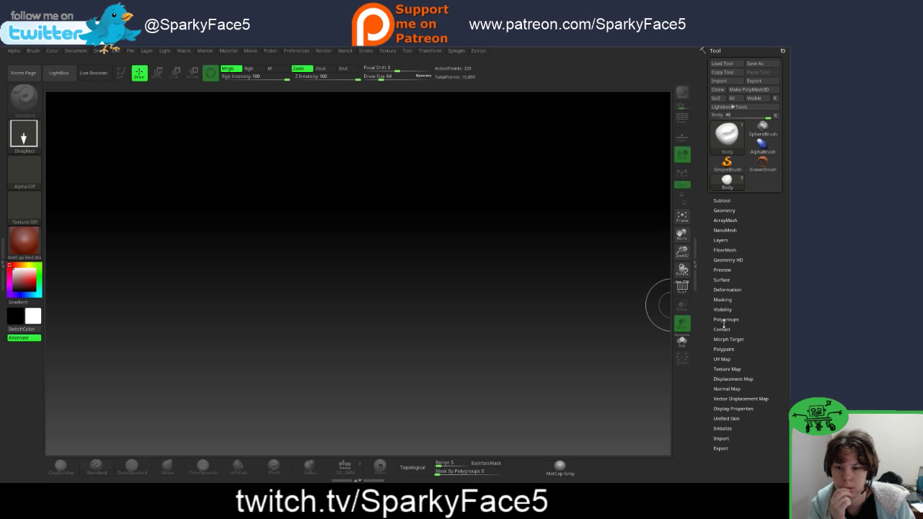
pyautogui.click(726, 289)
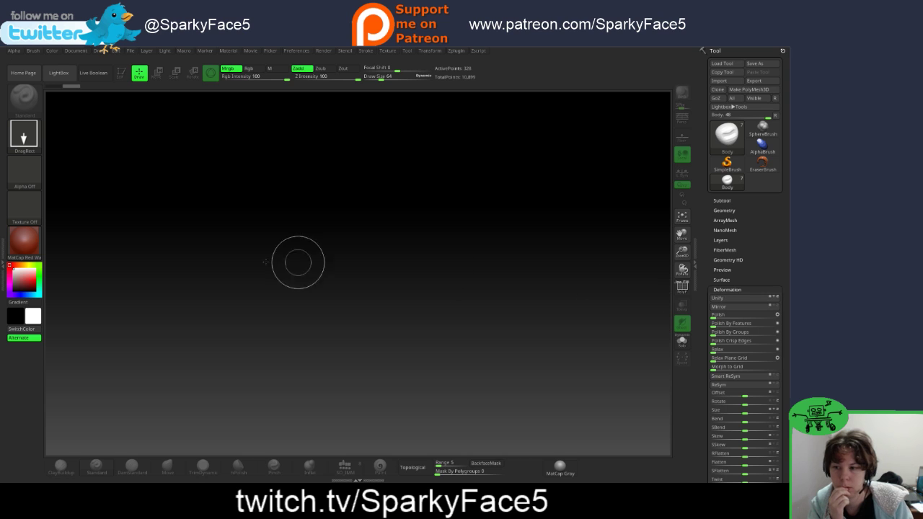
# Step: Draw the Body model large on the canvas and clear the canvas
pyautogui.moveTo(285, 225); pyautogui.dragTo(301, 333)
pyautogui.press('t')
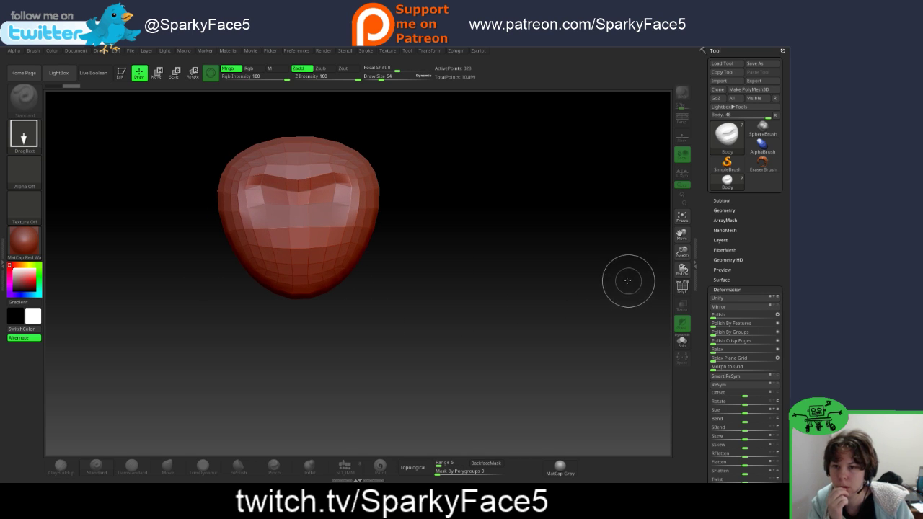
pyautogui.hotkey('ctrl', 'n')
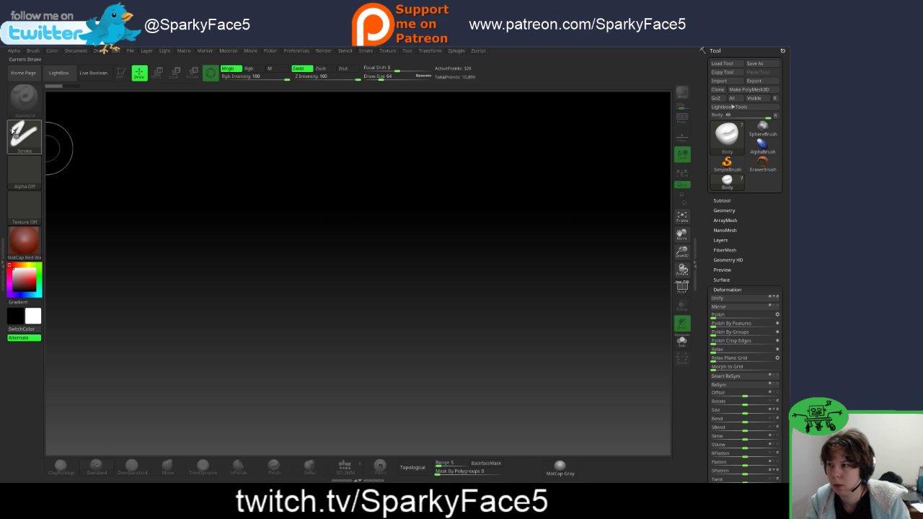
# Step: Test the FreeHand and Dots strokes by drawing a short trail of Body models with each
pyautogui.moveTo(322, 218); pyautogui.dragTo(375, 278)
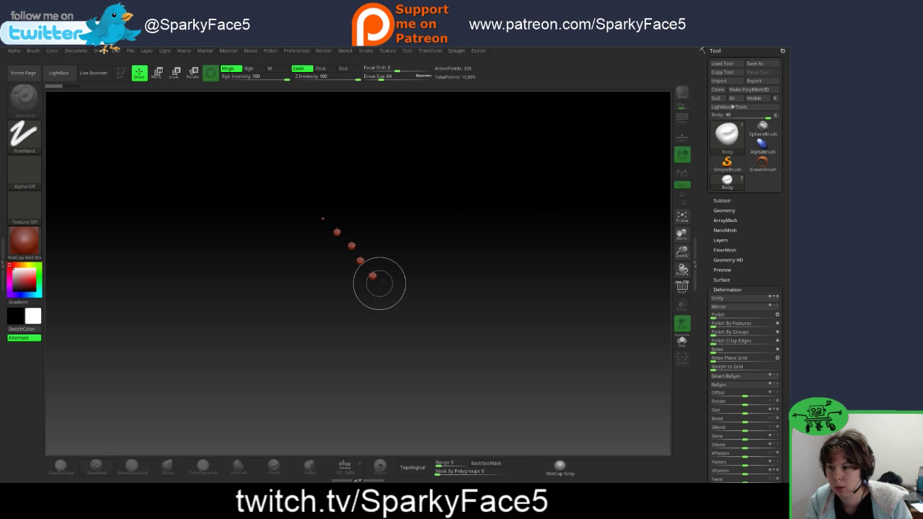
pyautogui.click(24, 135)
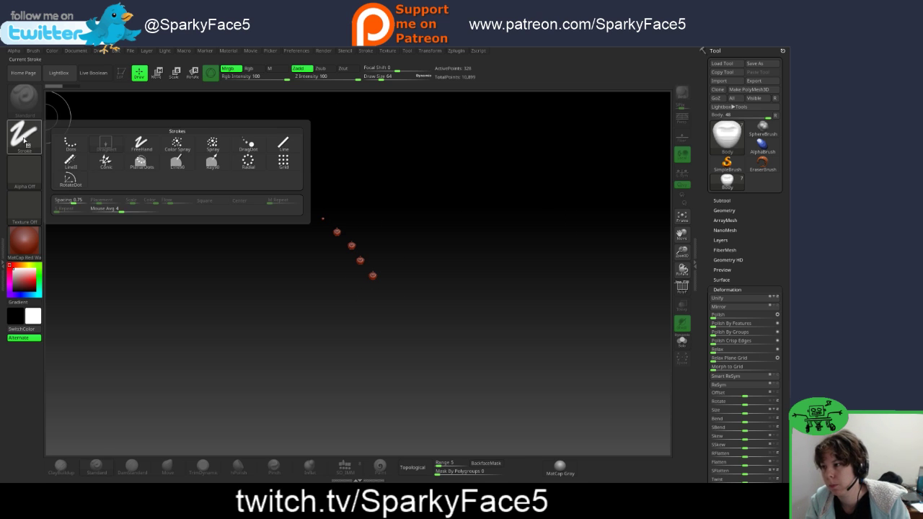
pyautogui.click(69, 146)
pyautogui.moveTo(252, 183); pyautogui.dragTo(296, 260)
# Step: Switch the stroke to DragRect, draw a test owl with it, and clear the canvas of all drawn copies
pyautogui.click(24, 135)
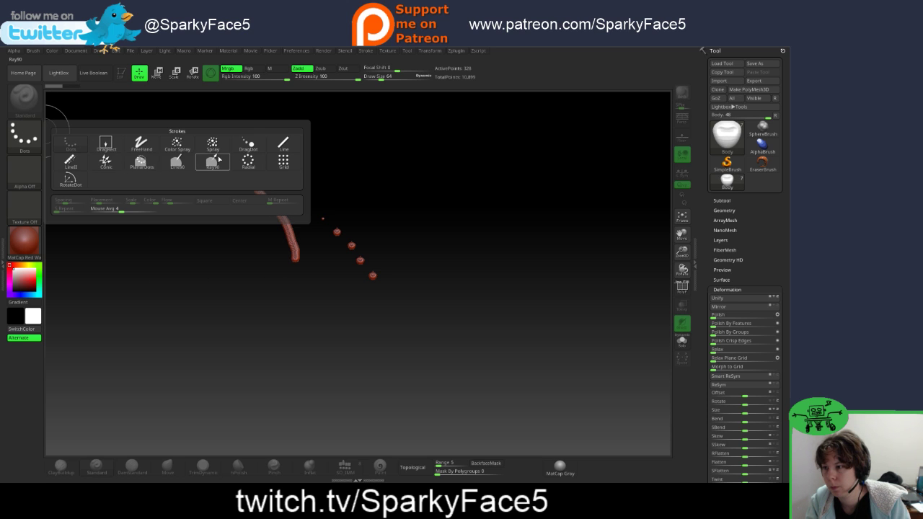
pyautogui.click(109, 144)
pyautogui.moveTo(393, 193); pyautogui.dragTo(418, 220)
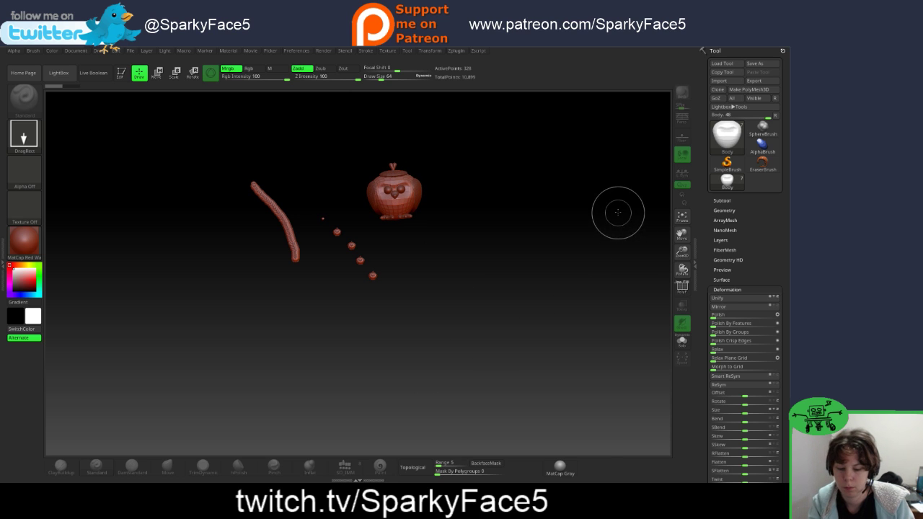
pyautogui.hotkey('ctrl', 'n')
# Step: Draw a single upright owl on the empty canvas, turn on Edit mode, and frame the model
pyautogui.moveTo(307, 247); pyautogui.dragTo(308, 396)
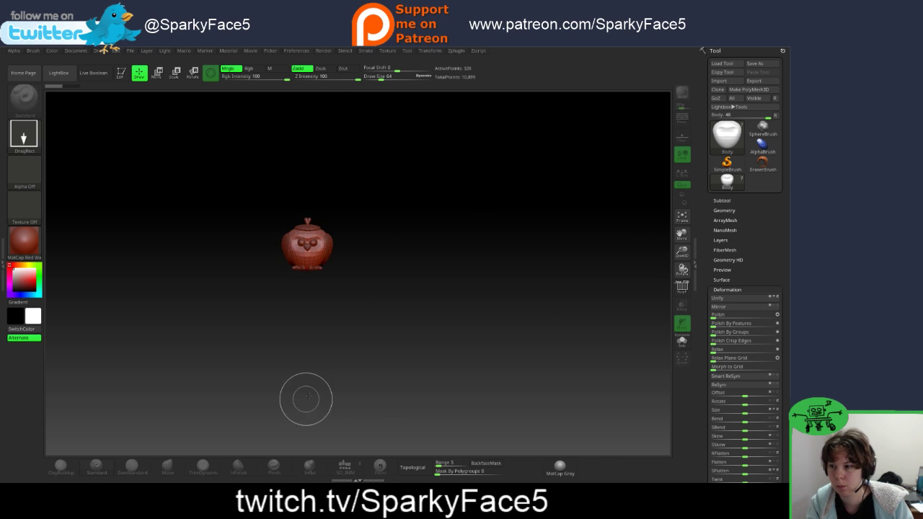
pyautogui.click(123, 73)
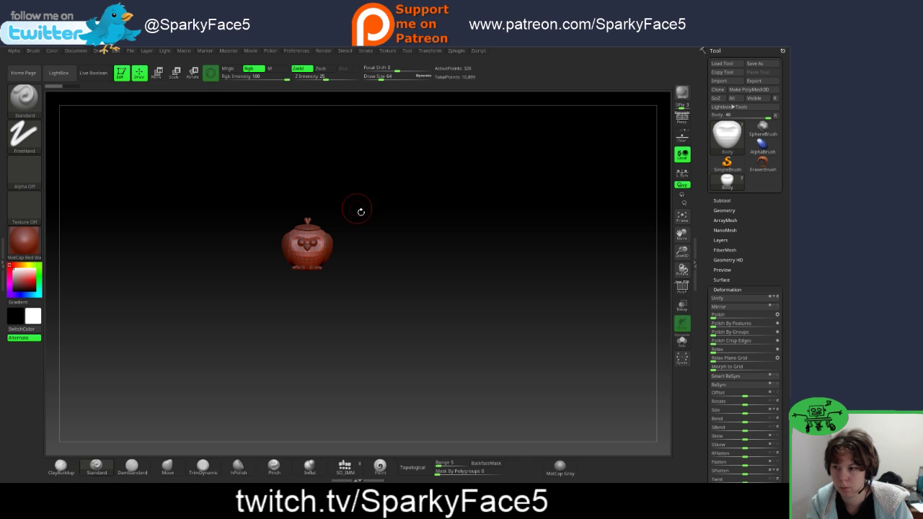
pyautogui.press('f')
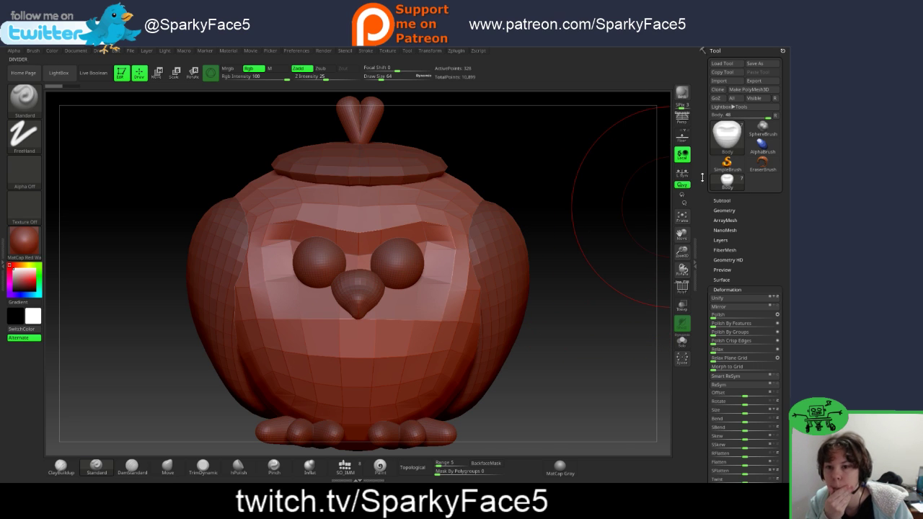
# Step: Toggle the floor grid on and off and examine the owl from the front, side and three-quarter views
pyautogui.click(682, 138)
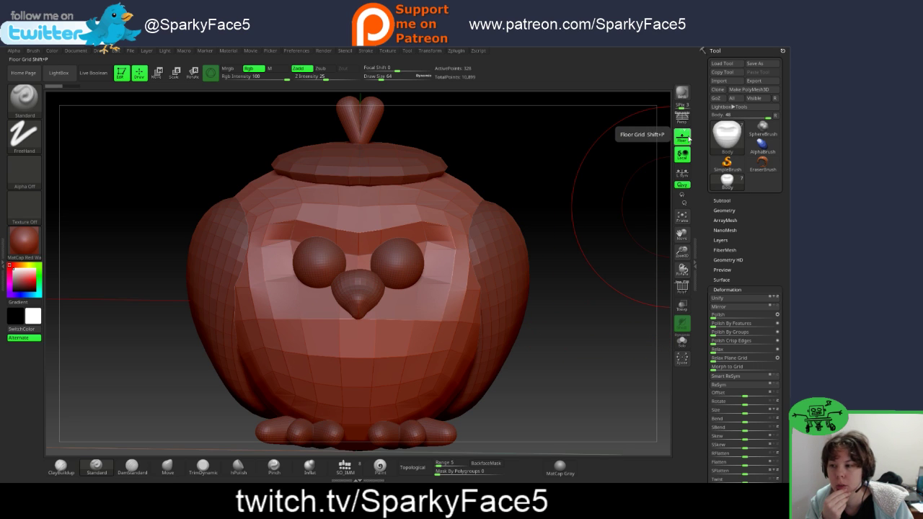
pyautogui.click(684, 139)
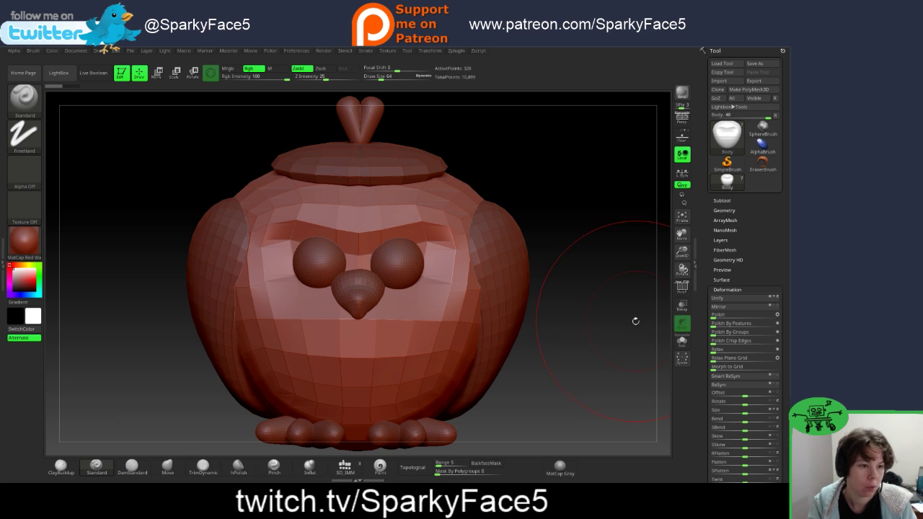
pyautogui.moveTo(628, 315); pyautogui.dragTo(571, 310)
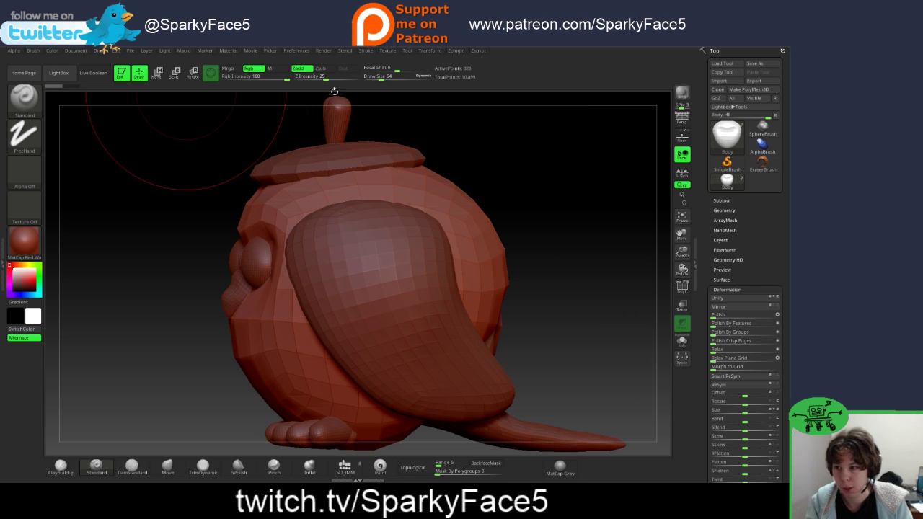
pyautogui.moveTo(565, 202)
pyautogui.mouseDown()
pyautogui.moveTo(594, 201)
pyautogui.moveTo(577, 200)
pyautogui.moveTo(590, 194)
pyautogui.mouseUp()
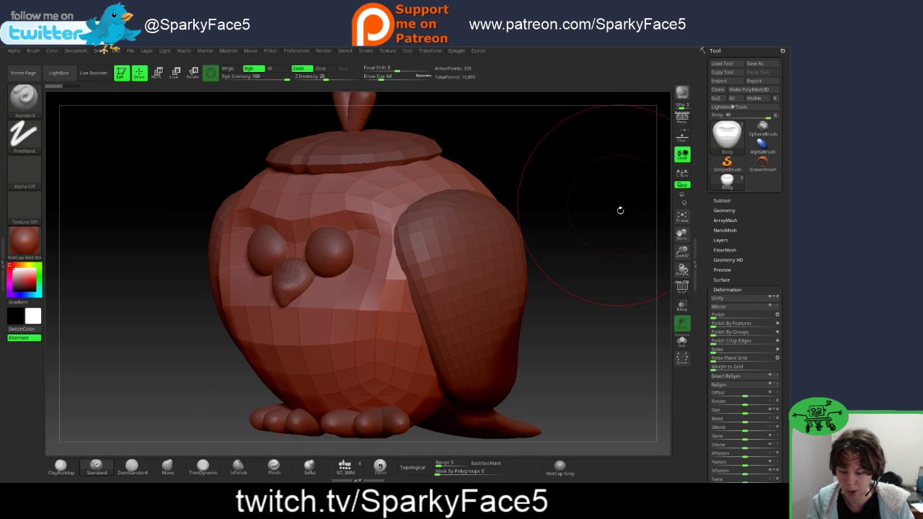
pyautogui.moveTo(616, 231)
pyautogui.keyDown('alt'); pyautogui.mouseDown()
pyautogui.moveTo(543, 241)
pyautogui.moveTo(620, 233)
pyautogui.mouseUp(); pyautogui.keyUp('alt')
pyautogui.moveTo(533, 234)
pyautogui.mouseDown()
pyautogui.moveTo(580, 236)
pyautogui.moveTo(546, 220)
pyautogui.mouseUp()
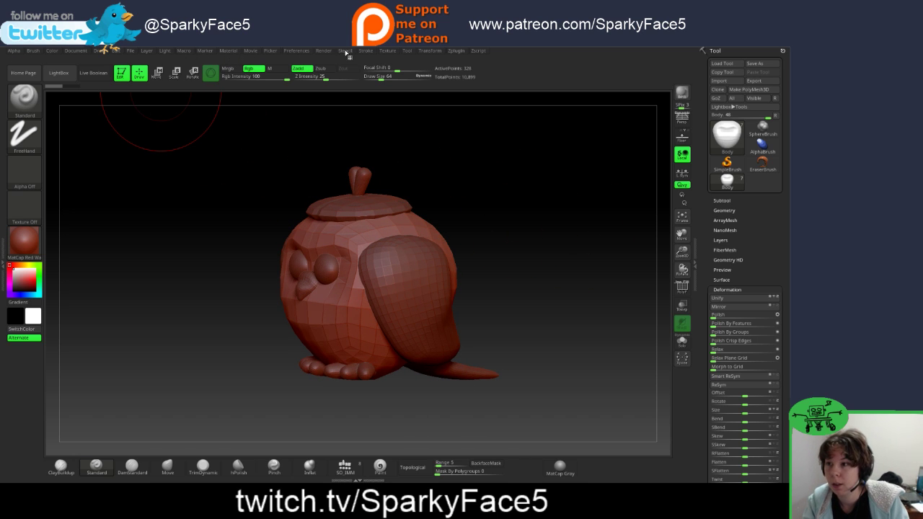
pyautogui.click(304, 53)
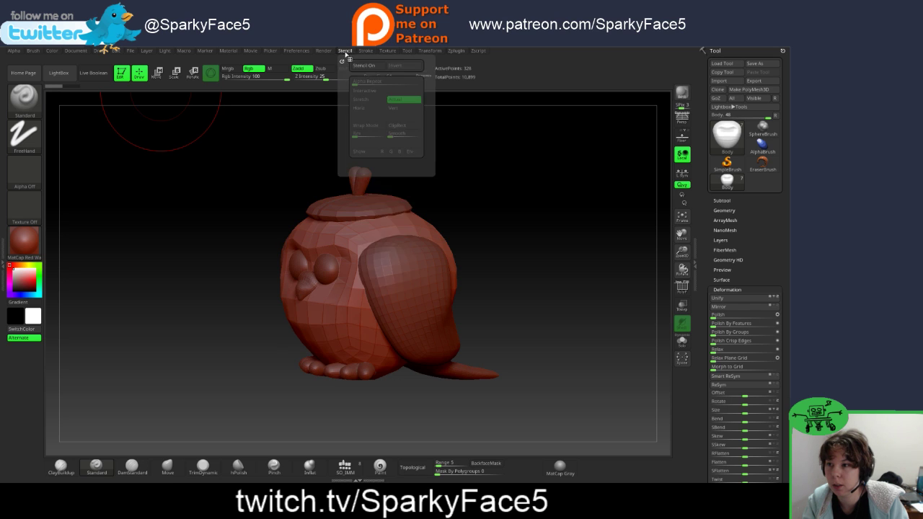
# Step: Select the strawberry owl painting as the current texture and add it to Spotlight
pyautogui.moveTo(396, 52)
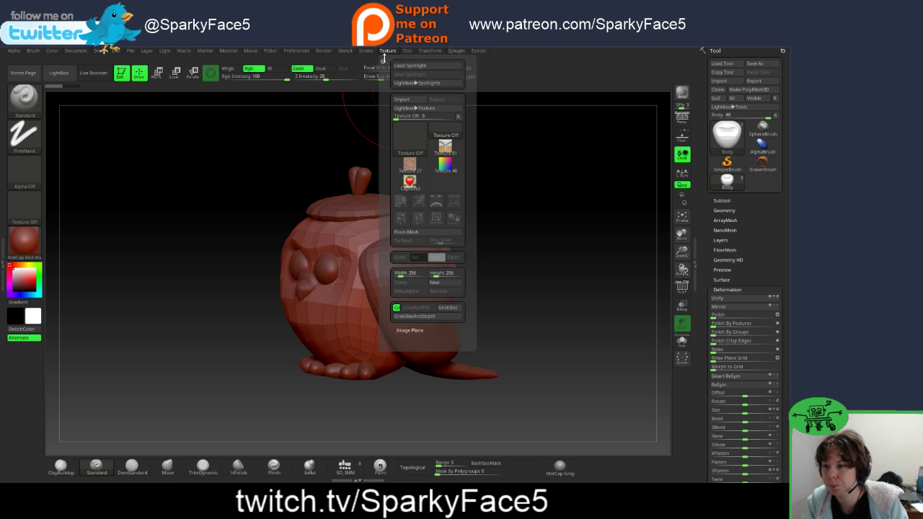
pyautogui.click(408, 184)
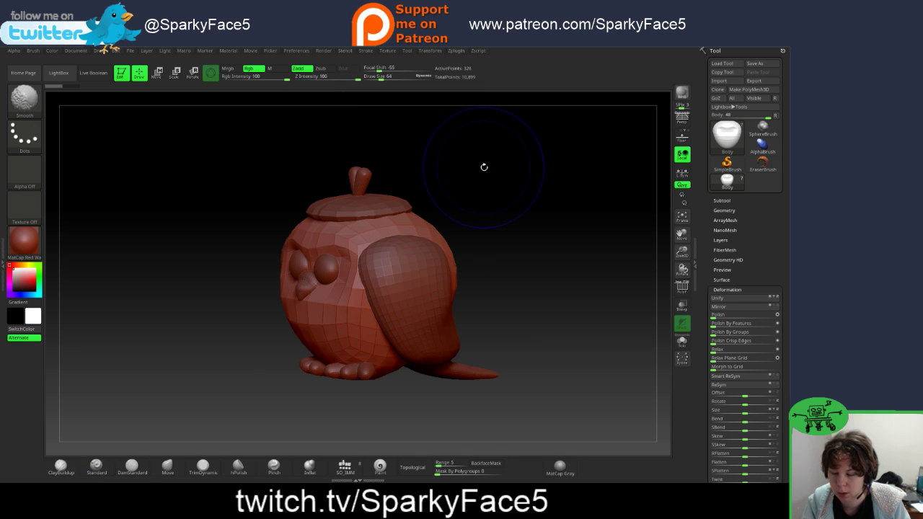
pyautogui.click(389, 52)
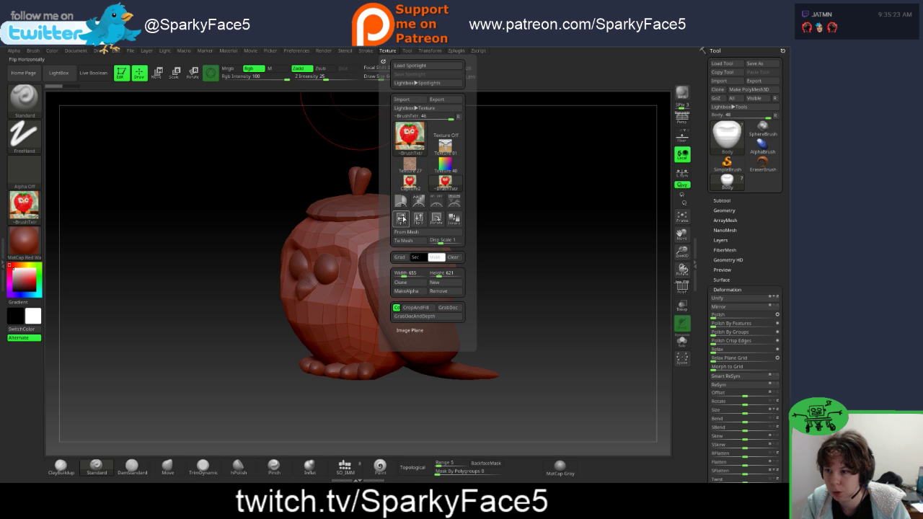
pyautogui.click(453, 202)
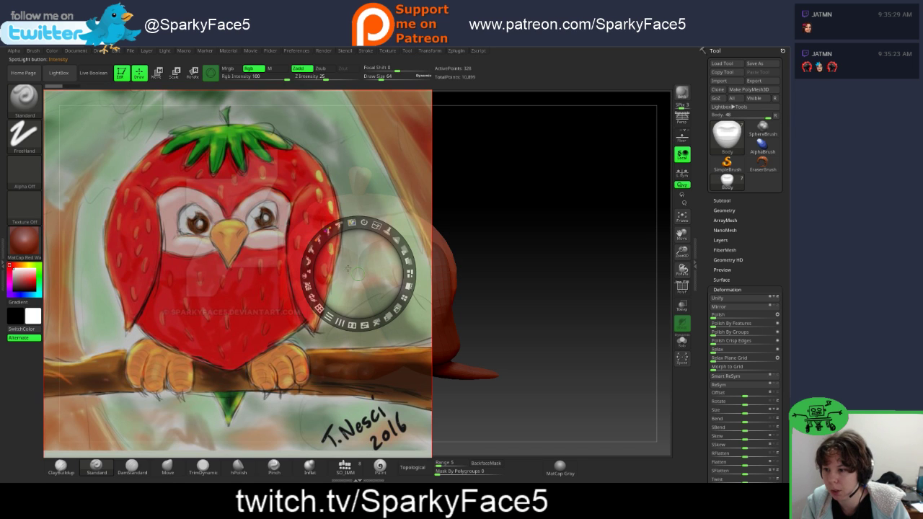
# Step: Shrink the reference painting into the canvas's upper-left corner and make it fully opaque
pyautogui.moveTo(375, 226); pyautogui.dragTo(329, 238)
pyautogui.moveTo(365, 324)
pyautogui.mouseDown()
pyautogui.moveTo(287, 301)
pyautogui.moveTo(175, 225)
pyautogui.moveTo(157, 201)
pyautogui.mouseUp()
pyautogui.moveTo(70, 117); pyautogui.dragTo(66, 118)
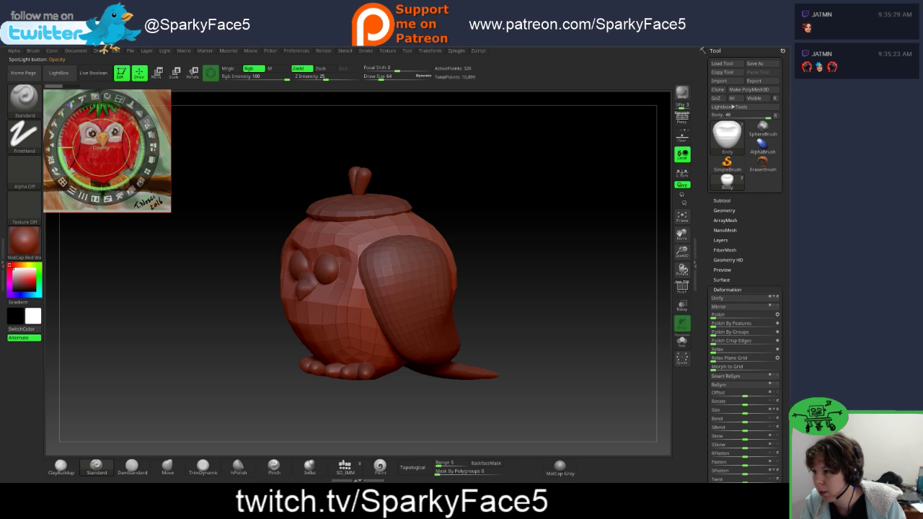
pyautogui.moveTo(147, 123); pyautogui.dragTo(147, 150)
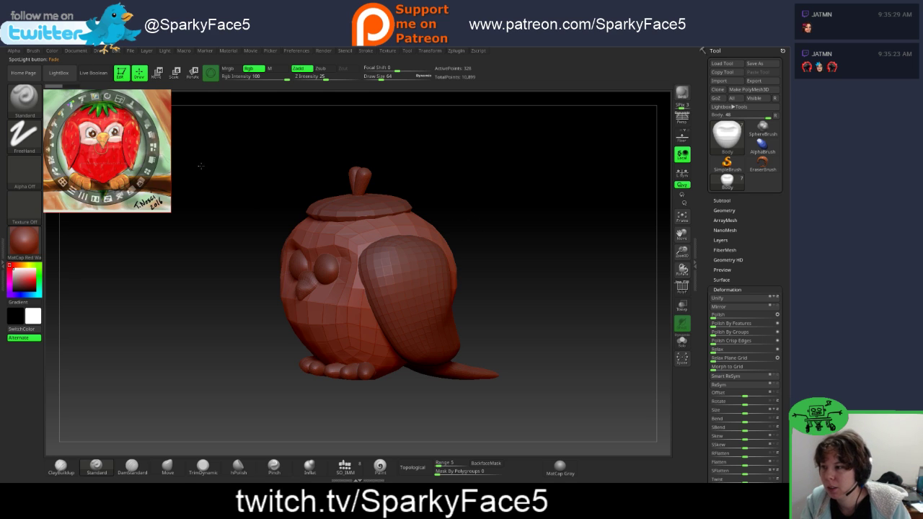
# Step: Test hiding and showing the reference painting, and leave Spotlight editing with the owl turned to face front
pyautogui.hotkey('shift', 'z')
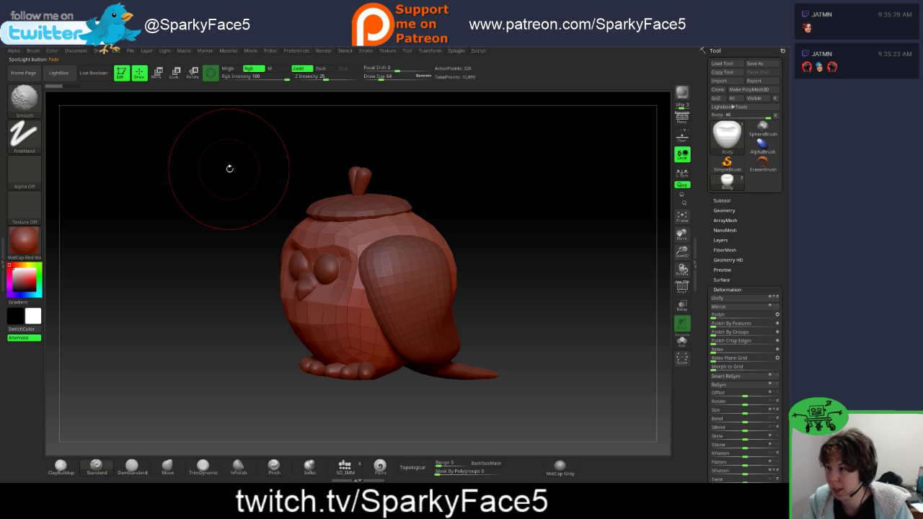
pyautogui.hotkey('shift', 'z')
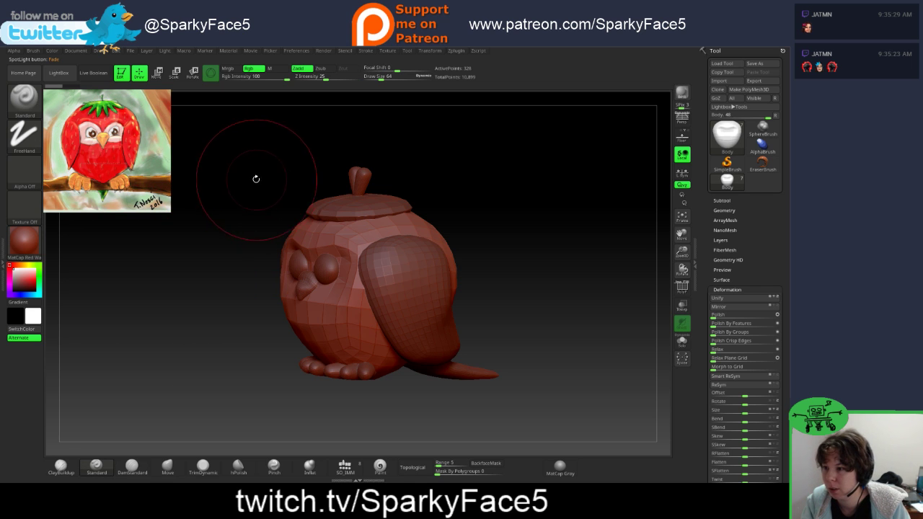
pyautogui.press('z')
pyautogui.press('z')
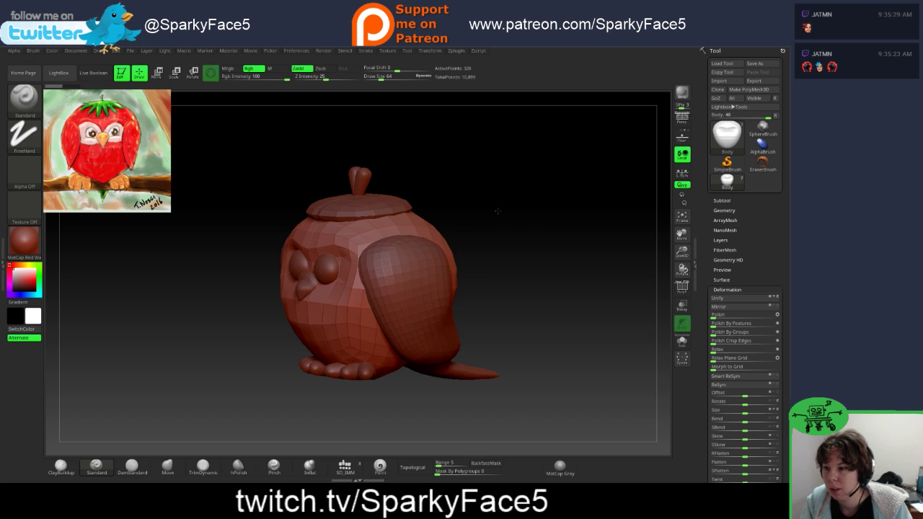
pyautogui.moveTo(501, 214)
pyautogui.mouseDown()
pyautogui.moveTo(512, 212)
pyautogui.moveTo(426, 208)
pyautogui.mouseUp()
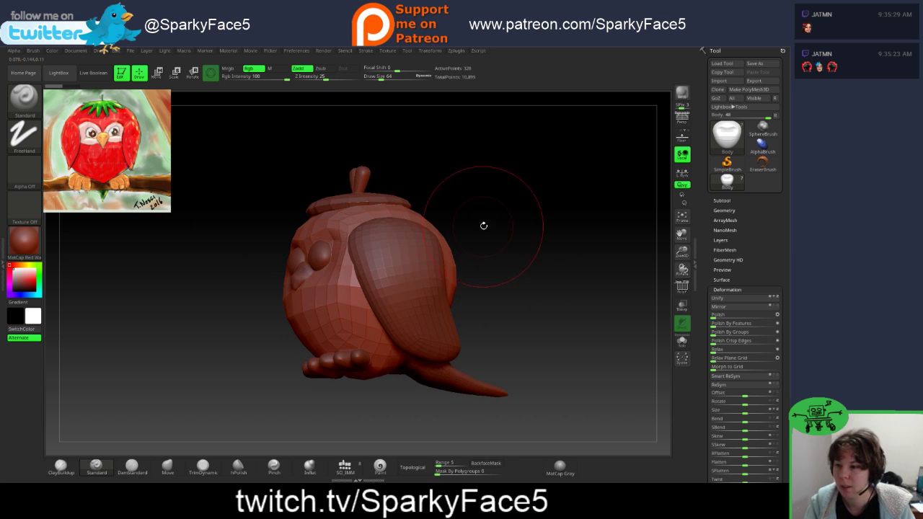
pyautogui.moveTo(482, 226)
pyautogui.mouseDown()
pyautogui.moveTo(517, 245)
pyautogui.moveTo(533, 231)
pyautogui.moveTo(524, 237)
pyautogui.moveTo(538, 249)
pyautogui.moveTo(516, 219)
pyautogui.mouseUp()
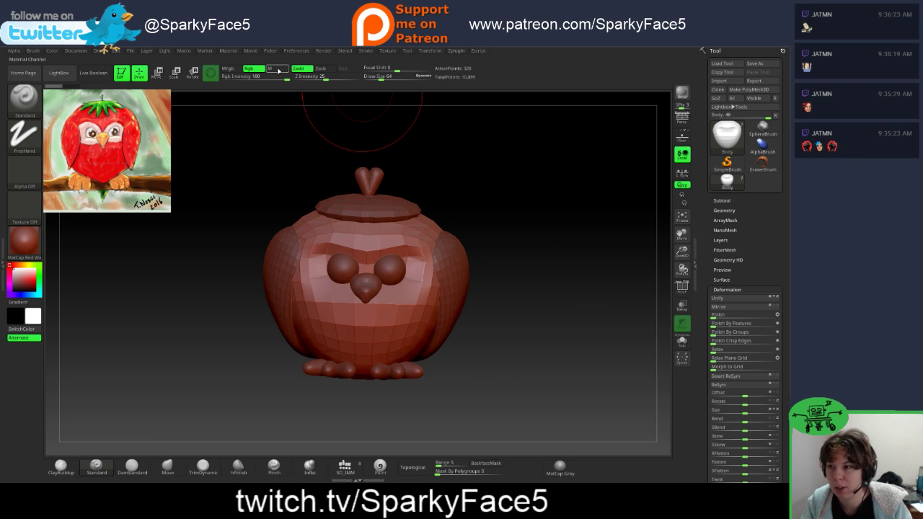
# Step: Enable interface customization in the Config preferences
pyautogui.click(297, 50)
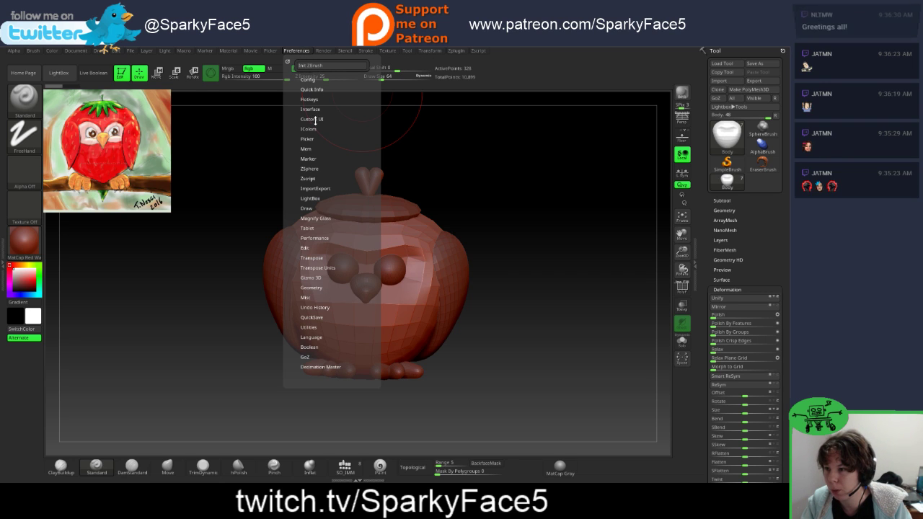
pyautogui.click(309, 81)
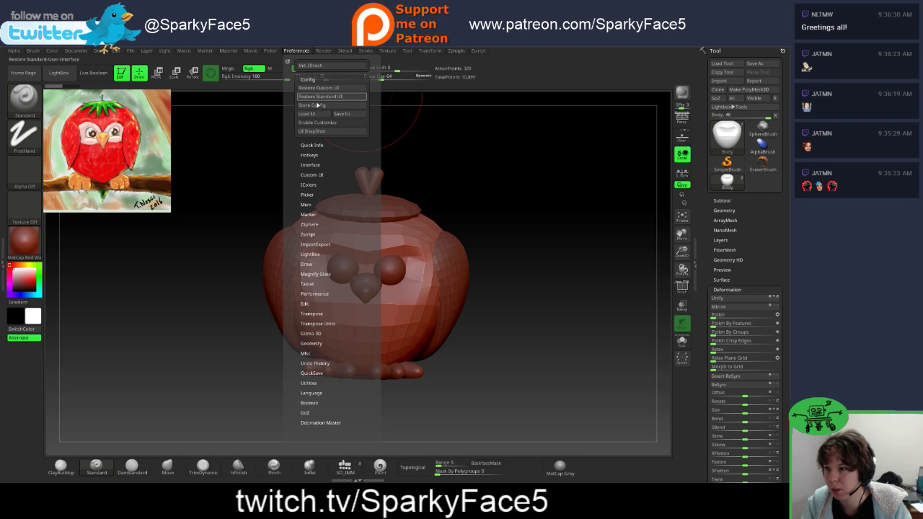
pyautogui.click(319, 123)
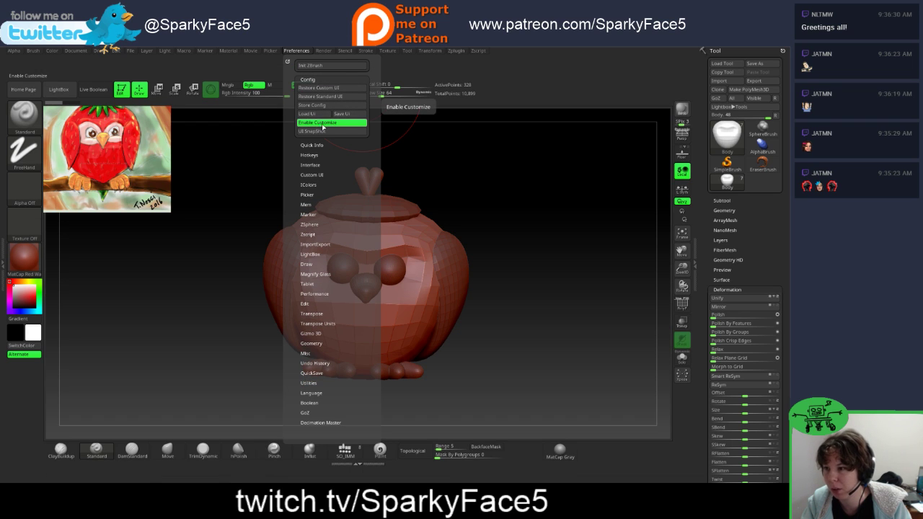
# Step: Look at the interface color preferences and try bright green as the active model color
pyautogui.click(309, 185)
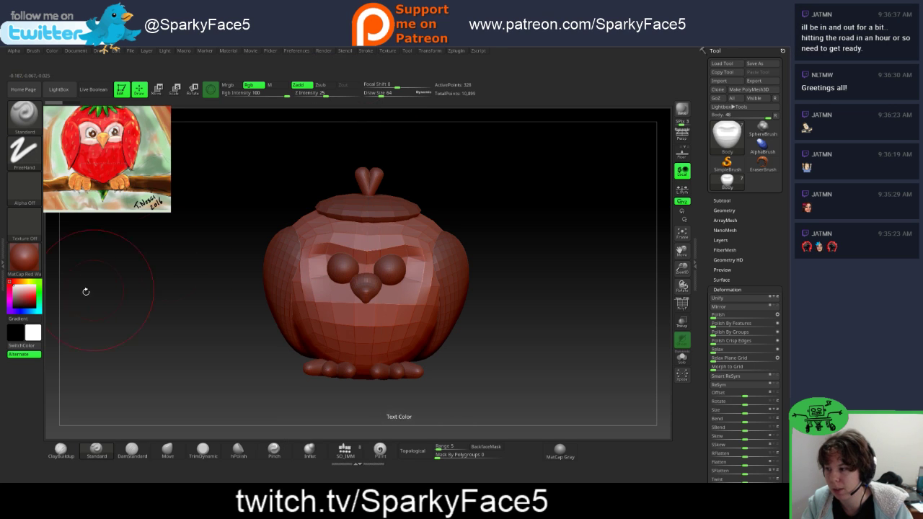
pyautogui.click(33, 289)
pyautogui.click(41, 288)
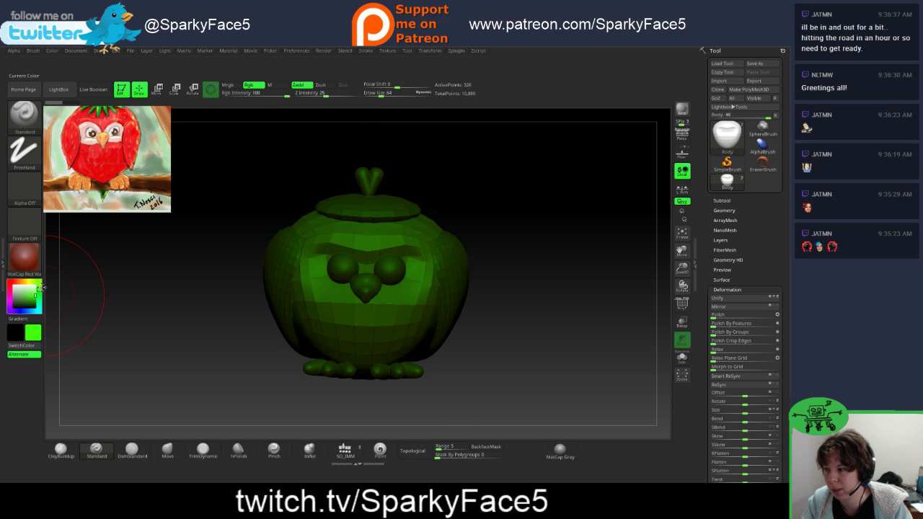
# Step: Store the current interface layout as the startup configuration with Store Config
pyautogui.click(297, 51)
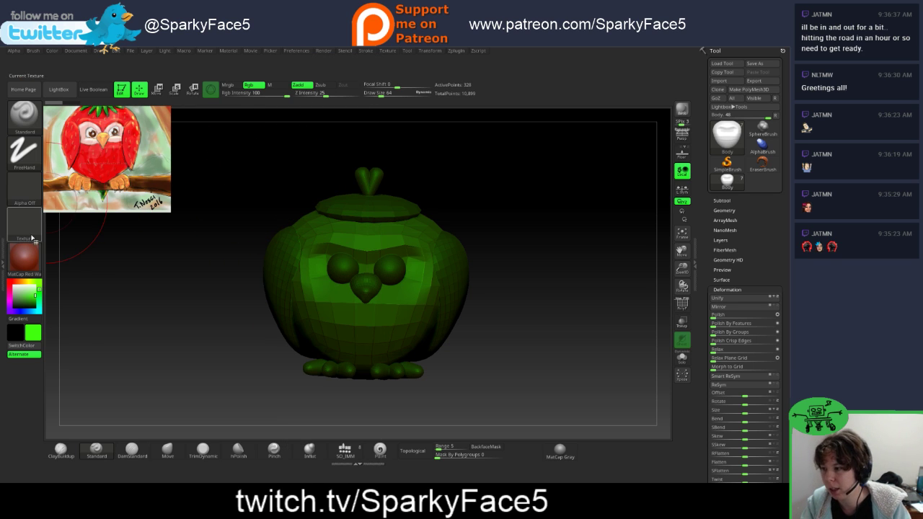
pyautogui.click(297, 52)
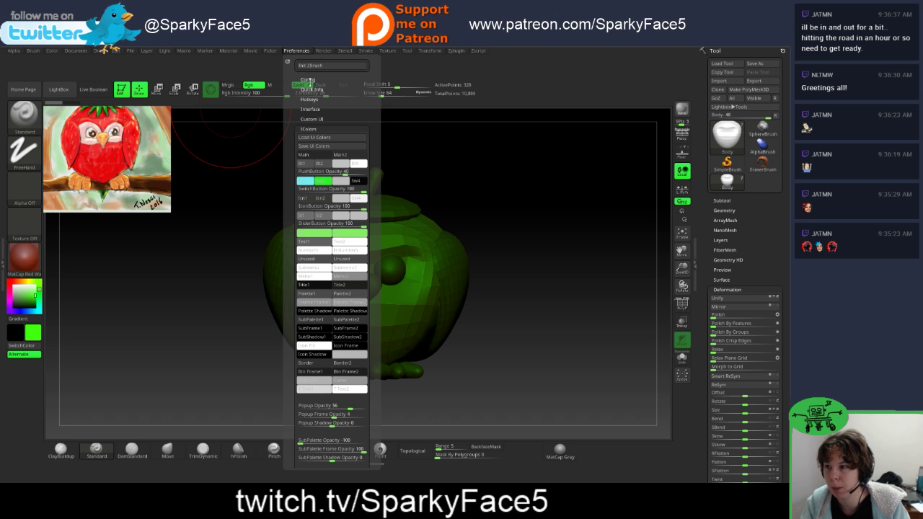
pyautogui.click(308, 80)
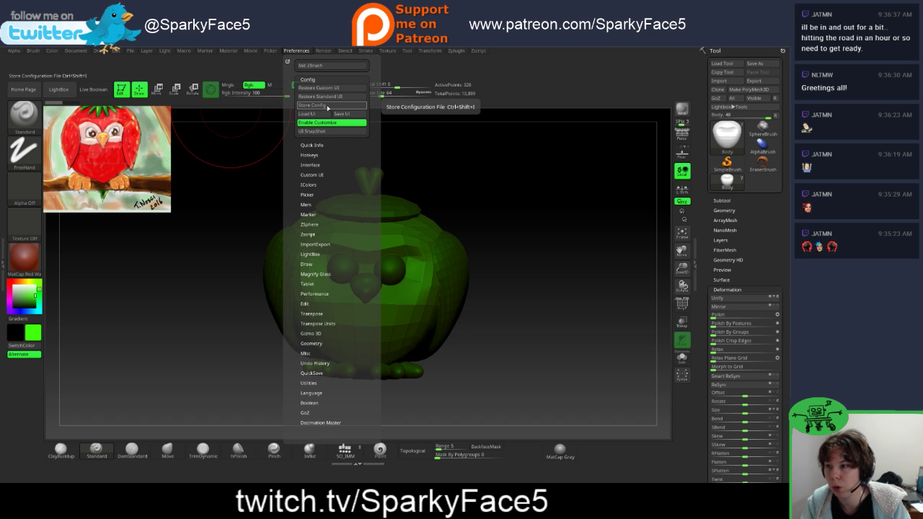
pyautogui.click(323, 106)
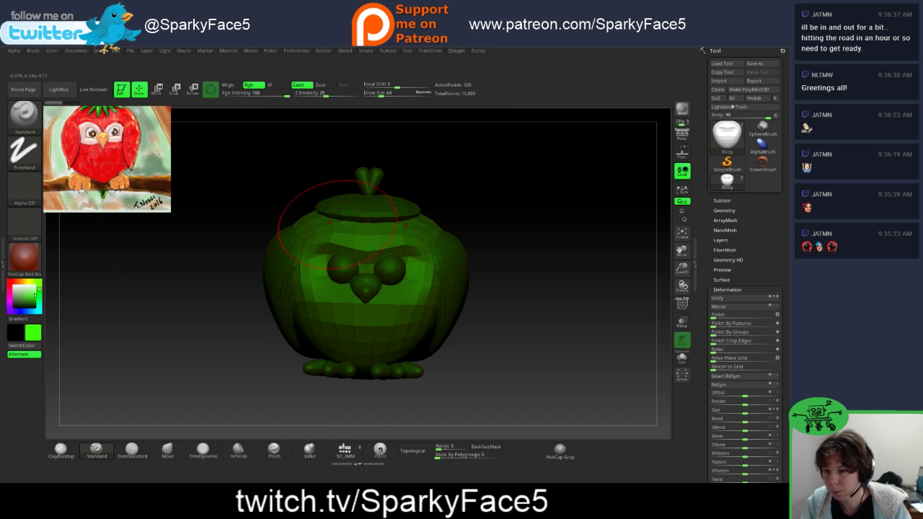
# Step: Reset the active color to white and apply the MatCap Gray material, checking the owl from the side and three-quarter views
pyautogui.click(15, 290)
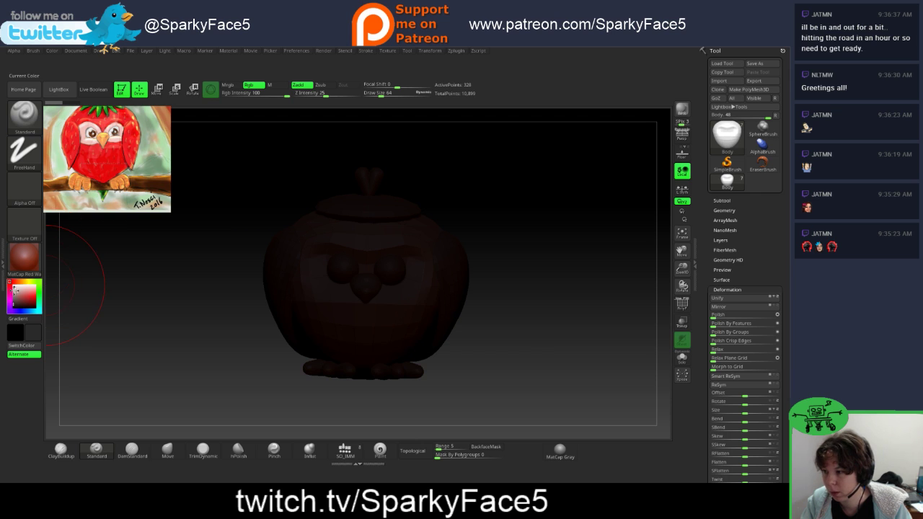
pyautogui.click(11, 284)
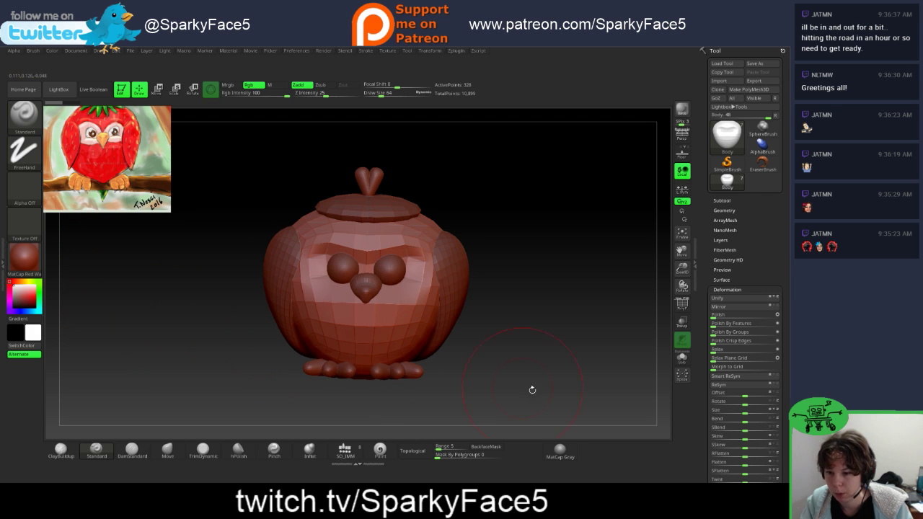
pyautogui.click(559, 449)
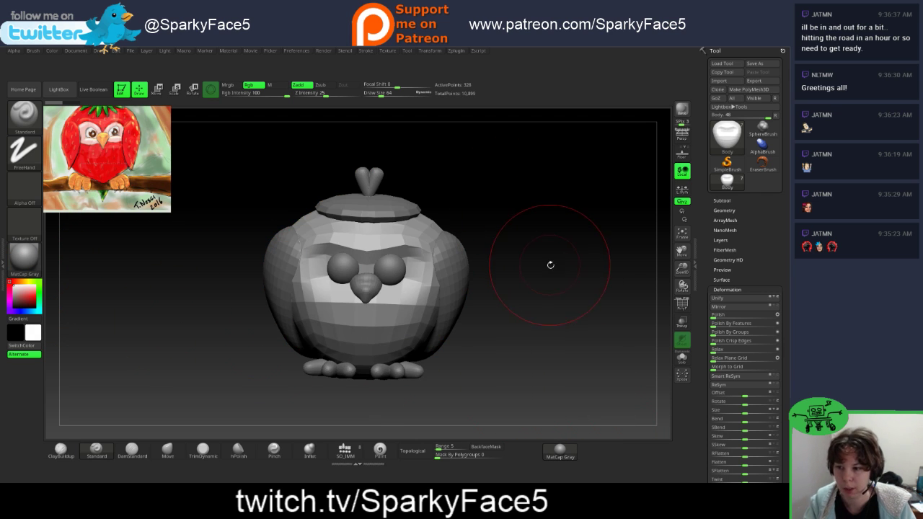
pyautogui.moveTo(550, 263); pyautogui.dragTo(531, 264)
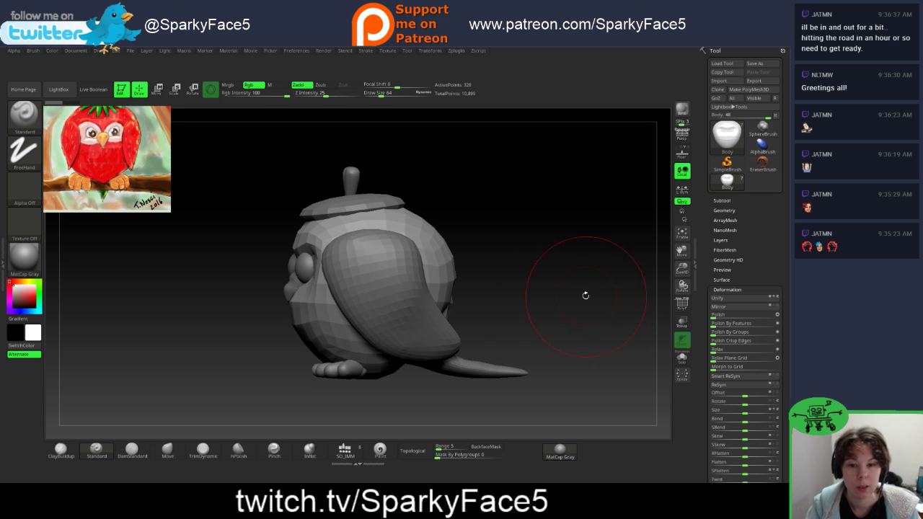
pyautogui.moveTo(538, 250)
pyautogui.mouseDown()
pyautogui.moveTo(468, 231)
pyautogui.moveTo(555, 270)
pyautogui.moveTo(559, 213)
pyautogui.mouseUp()
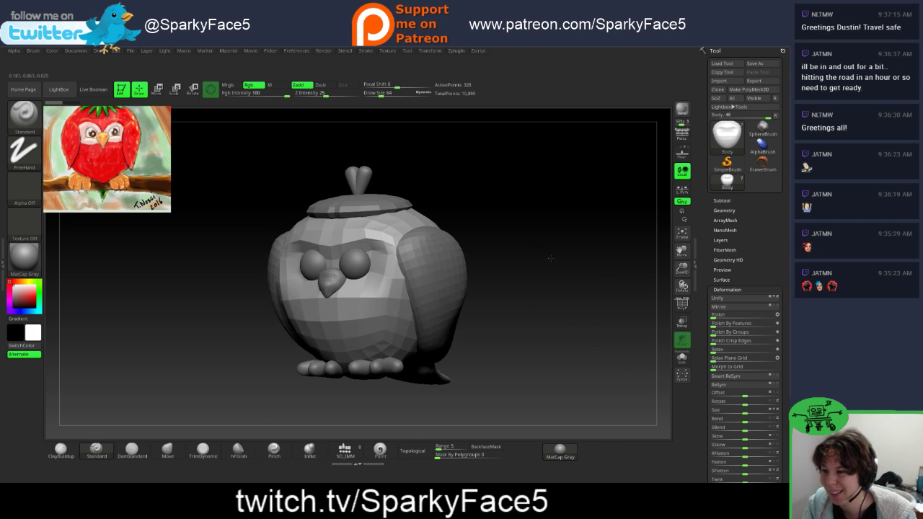
# Step: Move the Spotlight reference painting slightly down and to the left, and return to rotating the model
pyautogui.hotkey('shift', 'z')
pyautogui.click(121, 163)
pyautogui.moveTo(120, 163); pyautogui.dragTo(102, 169)
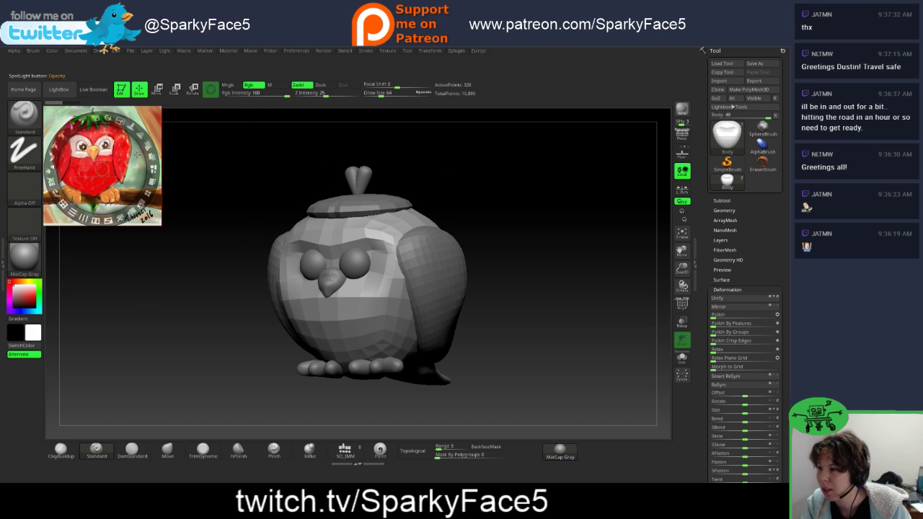
pyautogui.press('z')
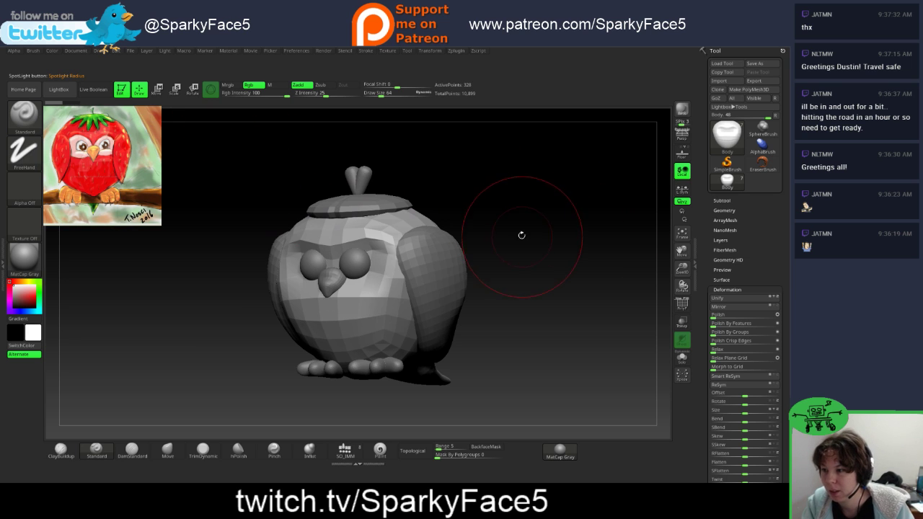
pyautogui.moveTo(522, 235)
pyautogui.mouseDown()
pyautogui.moveTo(491, 220)
pyautogui.moveTo(532, 201)
pyautogui.mouseUp()
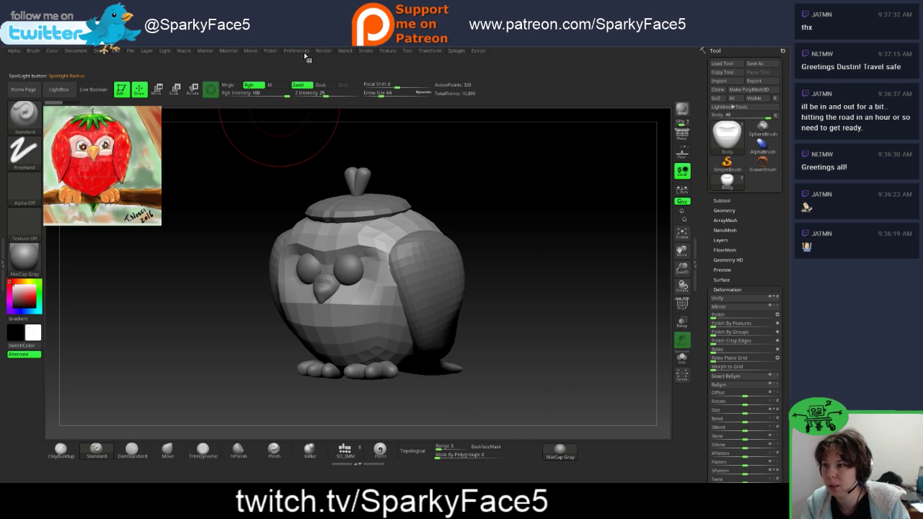
# Step: Add a copy of the TrimDynamic brush from the Brush palette to the shelf right of the canvas, below the navigation controls
pyautogui.click(296, 52)
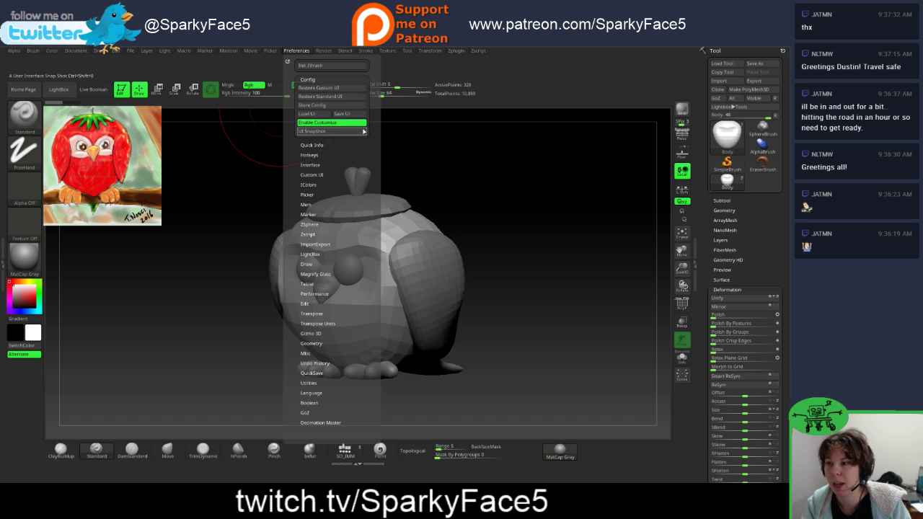
pyautogui.click(330, 124)
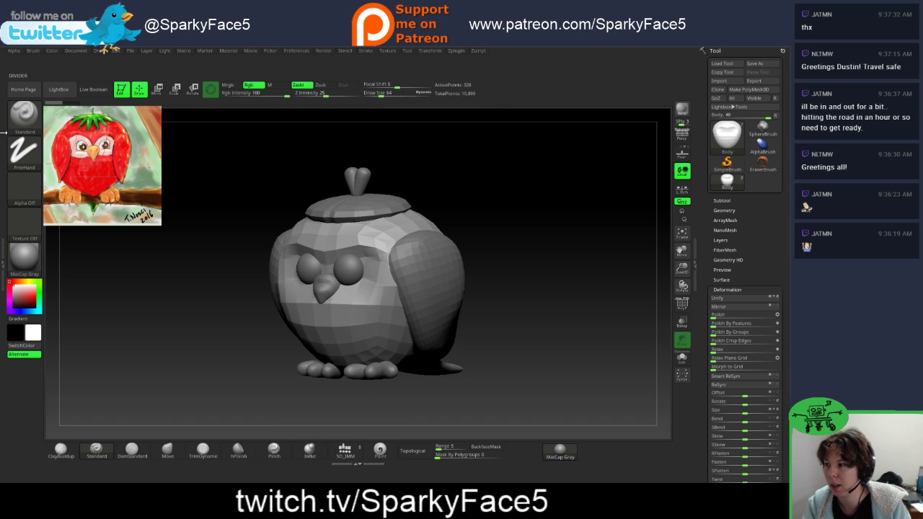
pyautogui.click(2, 264)
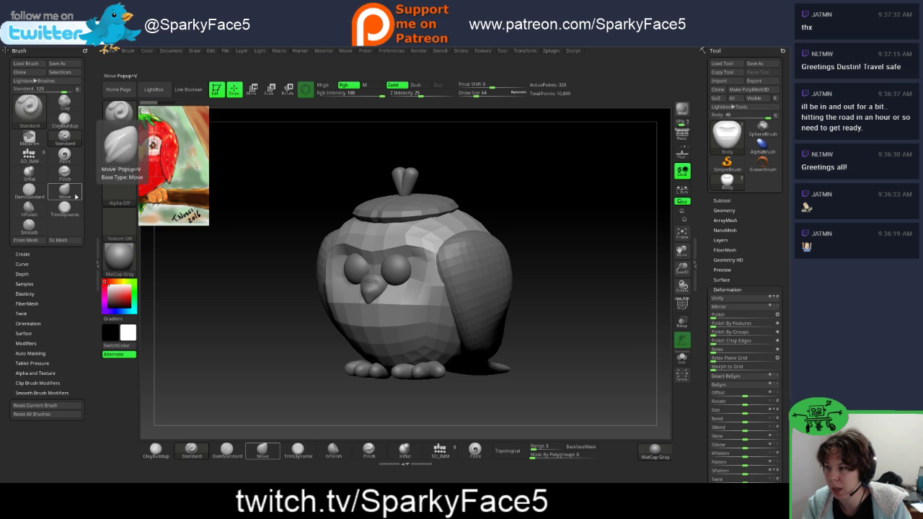
pyautogui.click(66, 209)
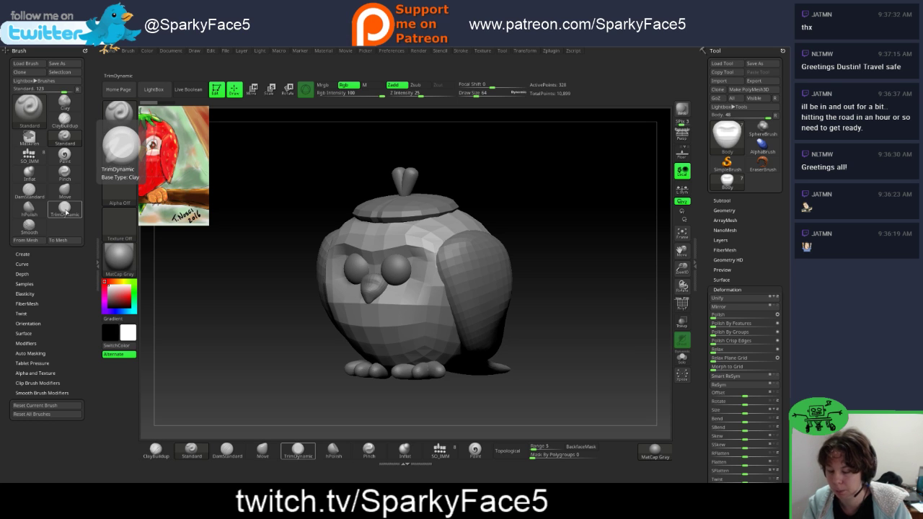
pyautogui.press('ctrl')
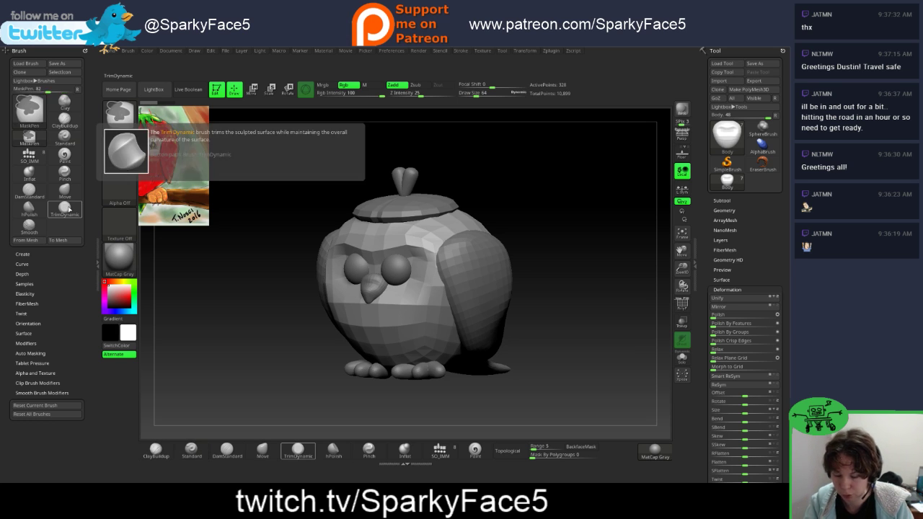
pyautogui.moveTo(63, 214)
pyautogui.keyDown('ctrl'); pyautogui.keyDown('alt'); pyautogui.mouseDown()
pyautogui.moveTo(297, 349)
pyautogui.moveTo(540, 434)
pyautogui.moveTo(620, 455)
pyautogui.moveTo(685, 409)
pyautogui.mouseUp(); pyautogui.keyUp('alt'); pyautogui.keyUp('ctrl')
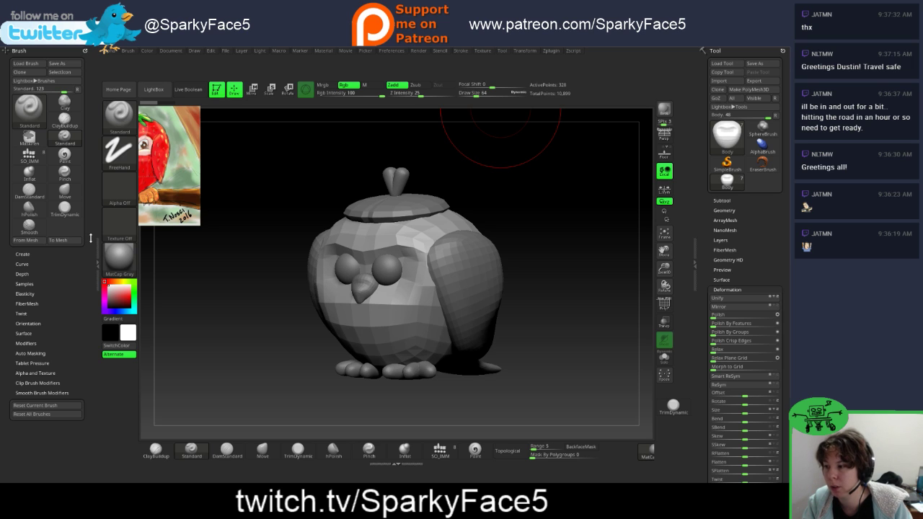
pyautogui.click(94, 258)
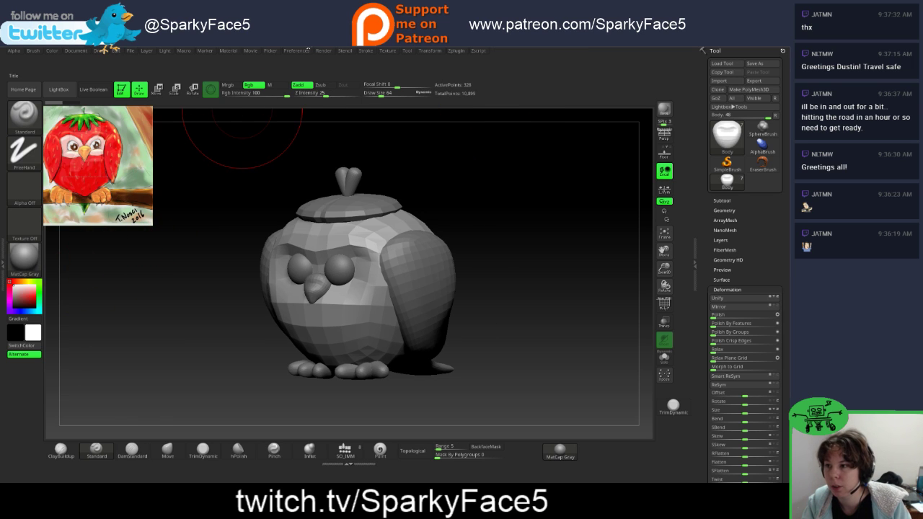
# Step: Remove the added TrimDynamic brush copy from the shelf beside the canvas with interface customization enabled, and turn customization off
pyautogui.click(297, 52)
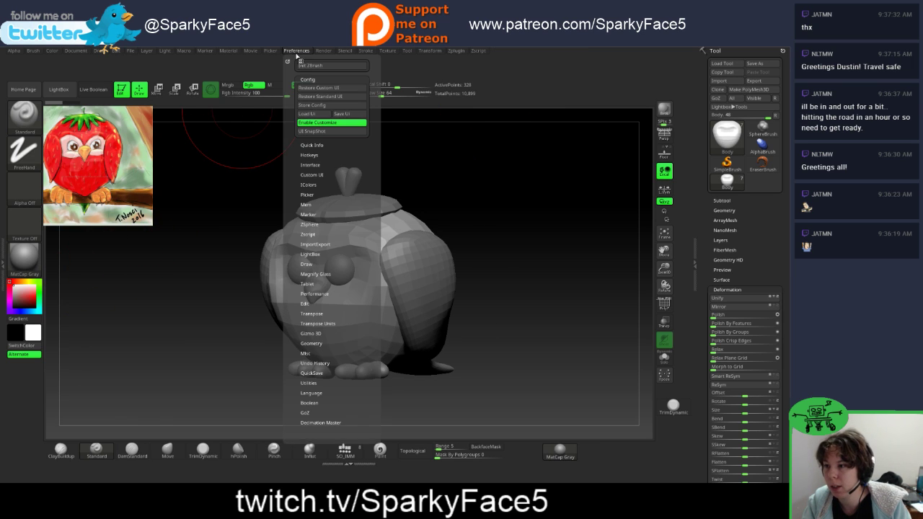
pyautogui.click(316, 123)
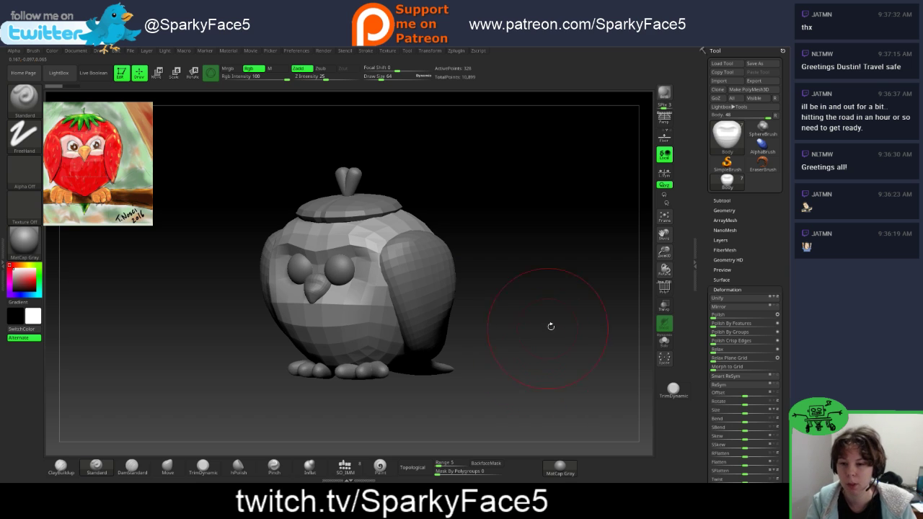
pyautogui.click(295, 52)
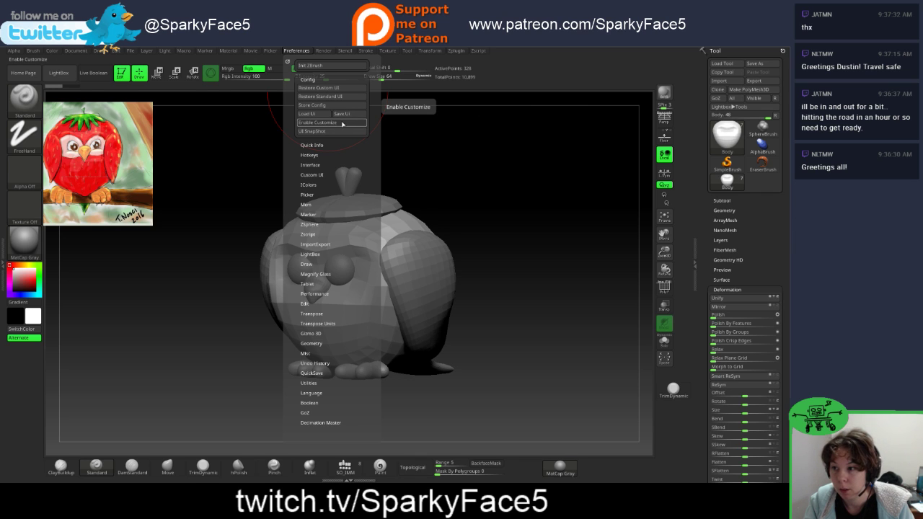
pyautogui.click(342, 124)
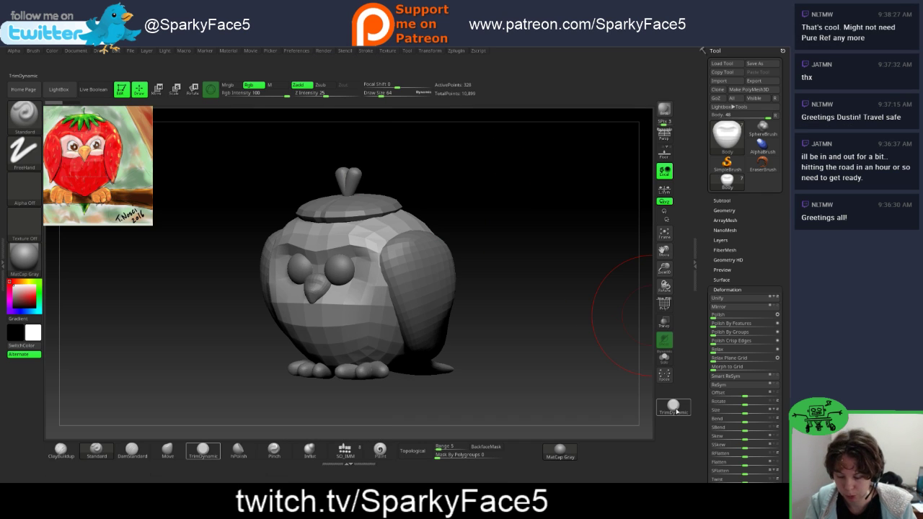
pyautogui.moveTo(673, 408)
pyautogui.keyDown('ctrl'); pyautogui.keyDown('alt'); pyautogui.mouseDown()
pyautogui.moveTo(626, 395)
pyautogui.moveTo(642, 405)
pyautogui.moveTo(563, 368)
pyautogui.moveTo(544, 334)
pyautogui.mouseUp(); pyautogui.keyUp('alt'); pyautogui.keyUp('ctrl')
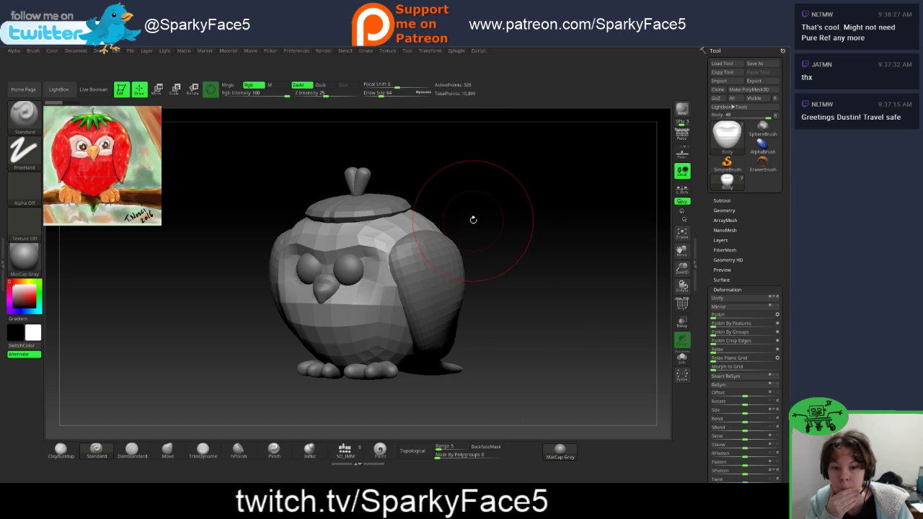
pyautogui.click(303, 53)
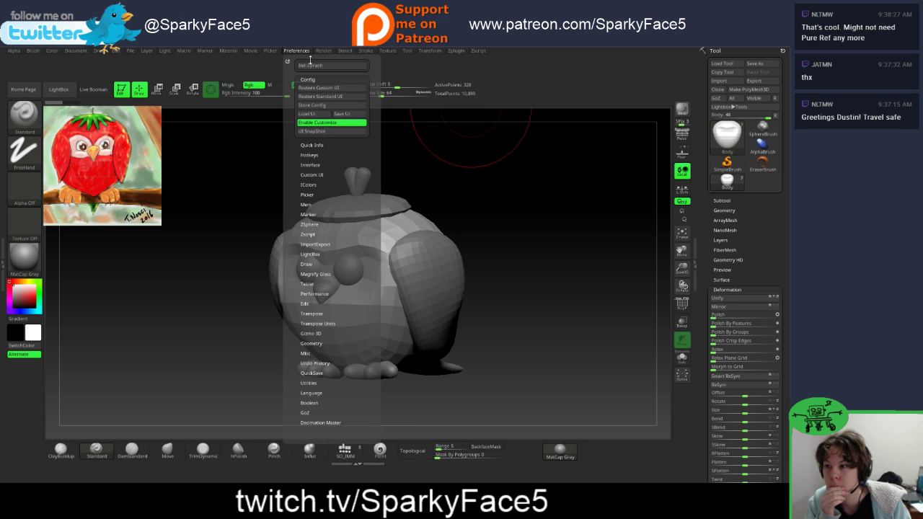
pyautogui.click(326, 122)
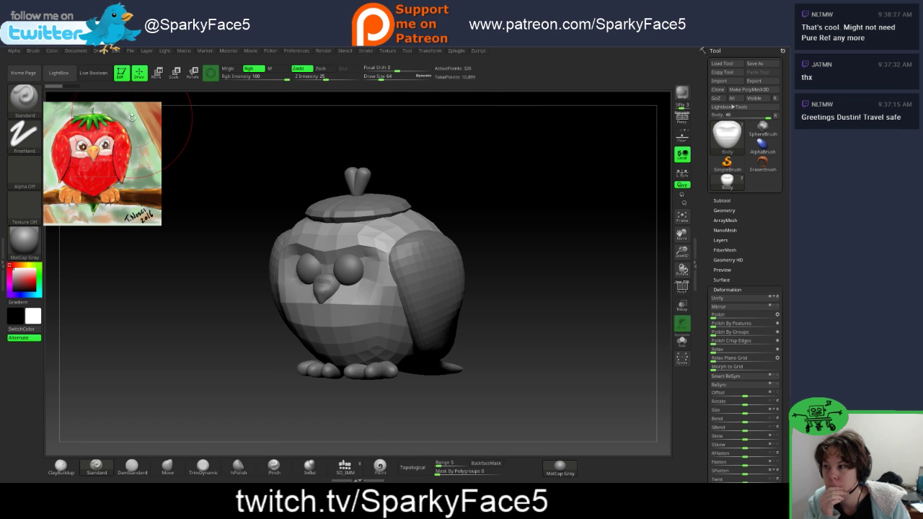
# Step: Move the Spotlight reference painting slightly up and return to editing the owl
pyautogui.hotkey('shift', 'z')
pyautogui.click(126, 152)
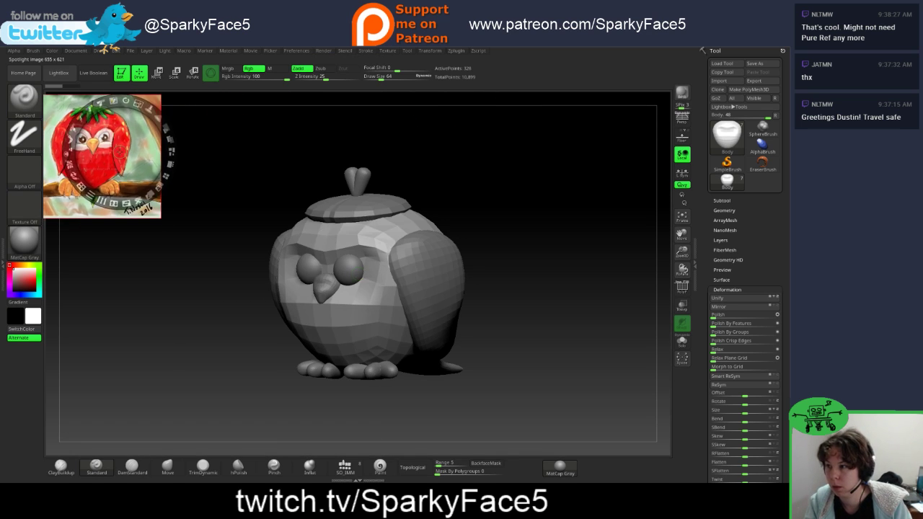
pyautogui.press('z')
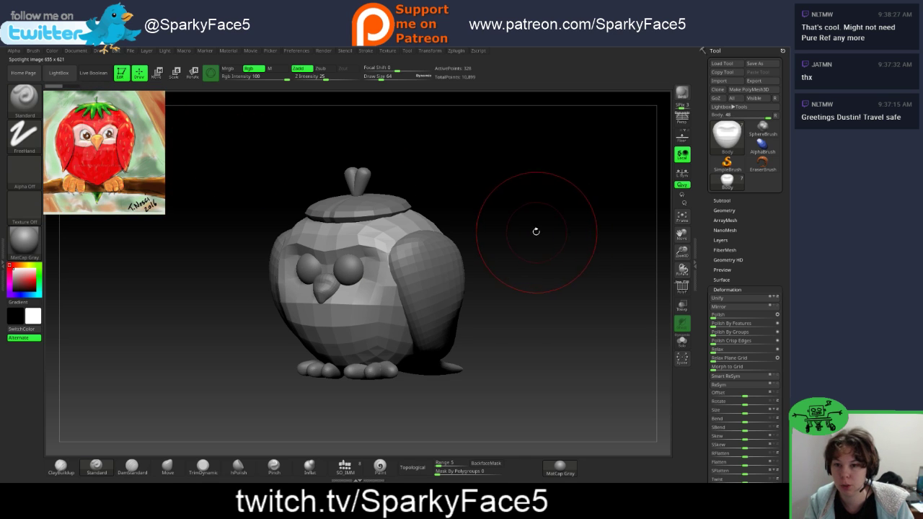
# Step: Append a Cube3D as a new subtool of the owl and frame the view
pyautogui.click(724, 201)
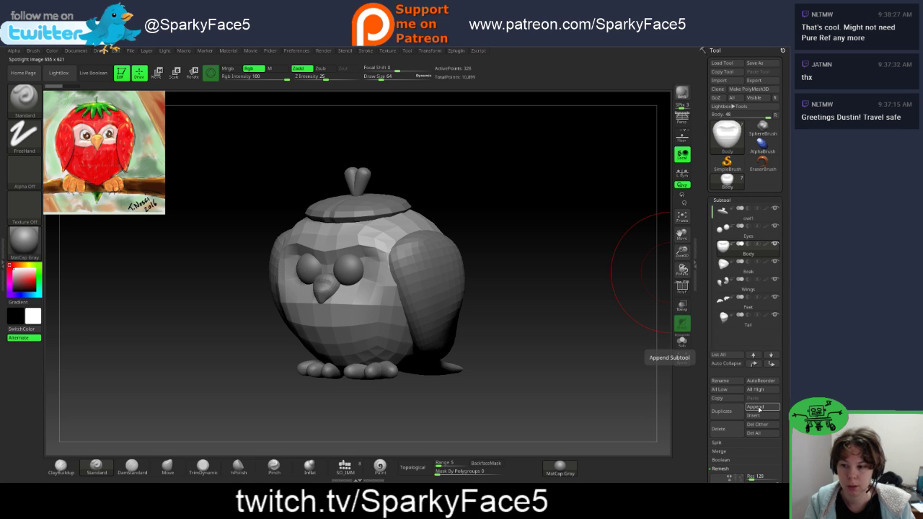
pyautogui.click(757, 408)
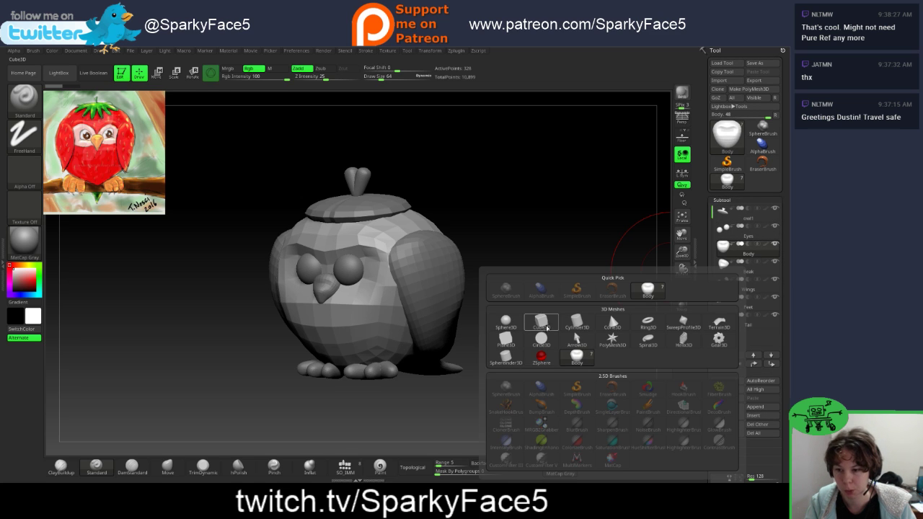
pyautogui.click(542, 324)
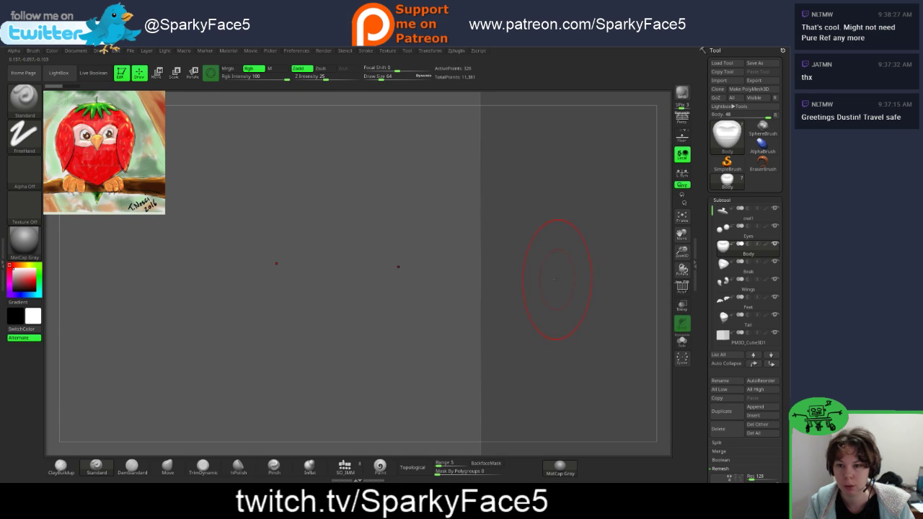
pyautogui.press('f')
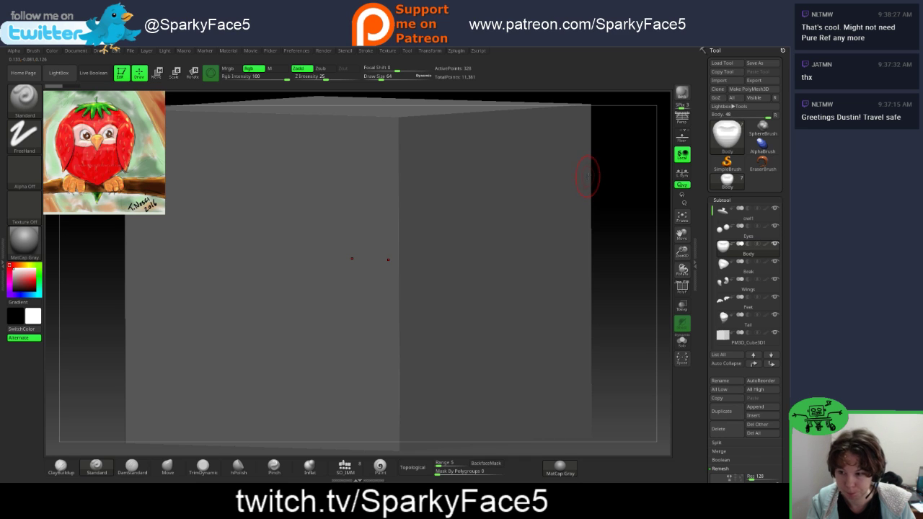
# Step: Select the cube subtool, scale it down uniformly and move it straight down beneath the owl's feet
pyautogui.press('w')
pyautogui.moveTo(351, 235); pyautogui.dragTo(378, 227)
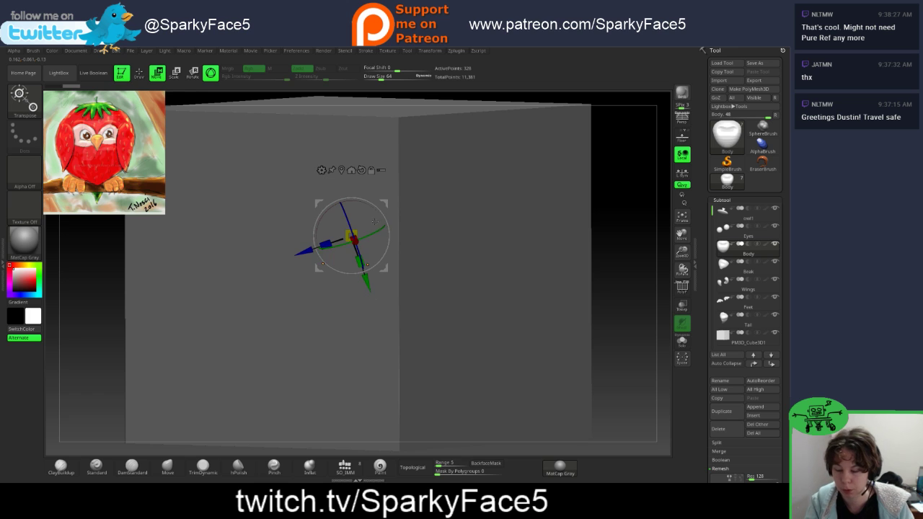
pyautogui.hotkey('ctrl', 'z')
pyautogui.click(742, 344)
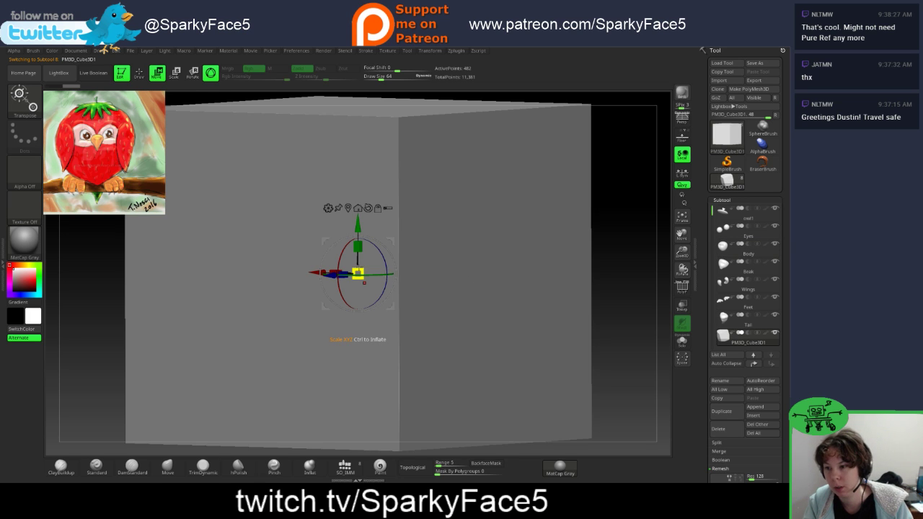
pyautogui.moveTo(358, 273); pyautogui.dragTo(193, 340)
pyautogui.moveTo(358, 224); pyautogui.dragTo(367, 287)
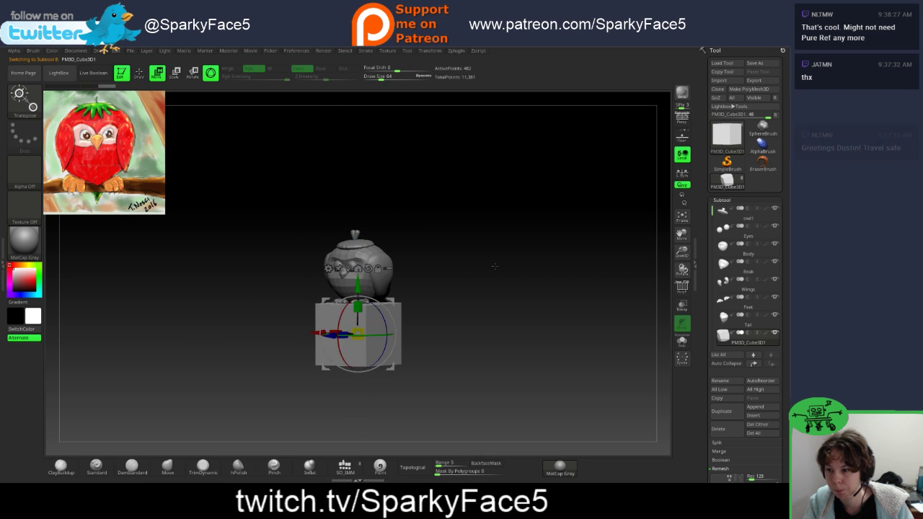
# Step: Stretch the cube along Z into a long block beneath the owl and nudge it vertically against the feet
pyautogui.moveTo(495, 266); pyautogui.dragTo(470, 269)
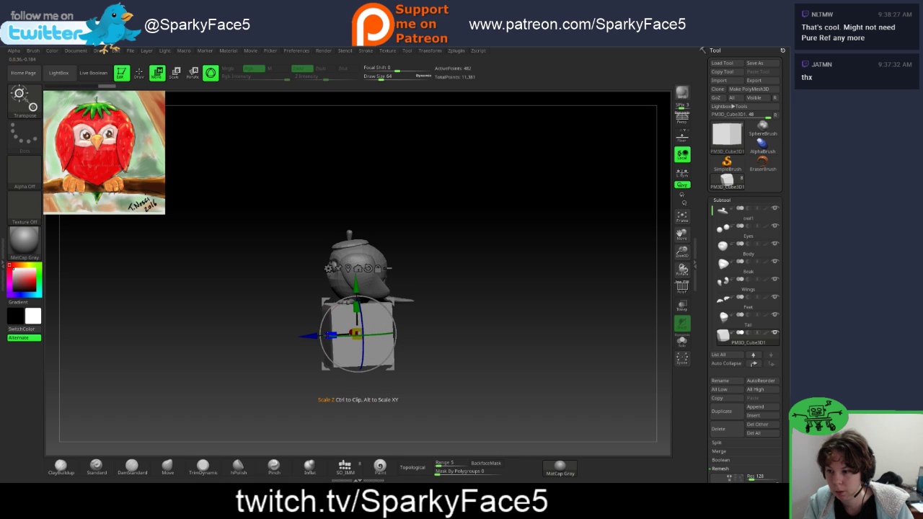
pyautogui.moveTo(331, 336)
pyautogui.mouseDown()
pyautogui.moveTo(303, 338)
pyautogui.moveTo(317, 335)
pyautogui.mouseUp()
pyautogui.press('f')
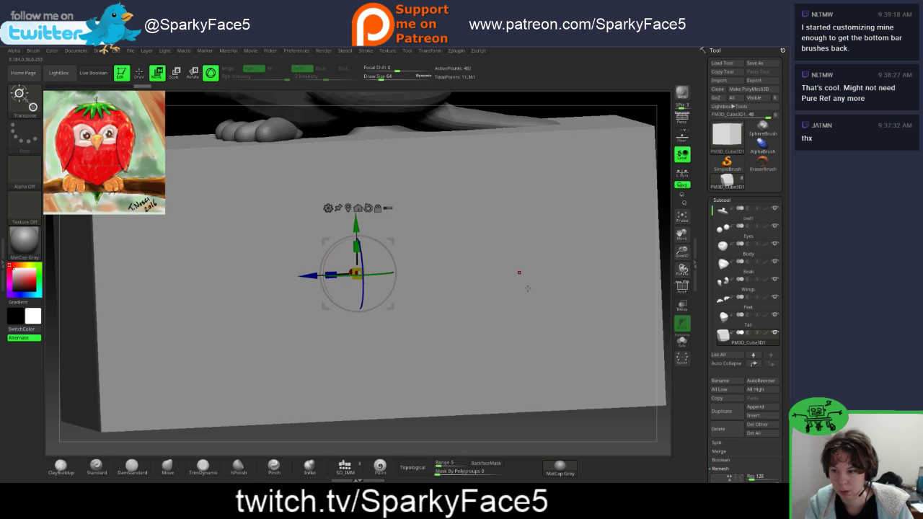
pyautogui.press('f')
pyautogui.moveTo(487, 223); pyautogui.dragTo(407, 239)
pyautogui.moveTo(357, 313); pyautogui.dragTo(357, 310)
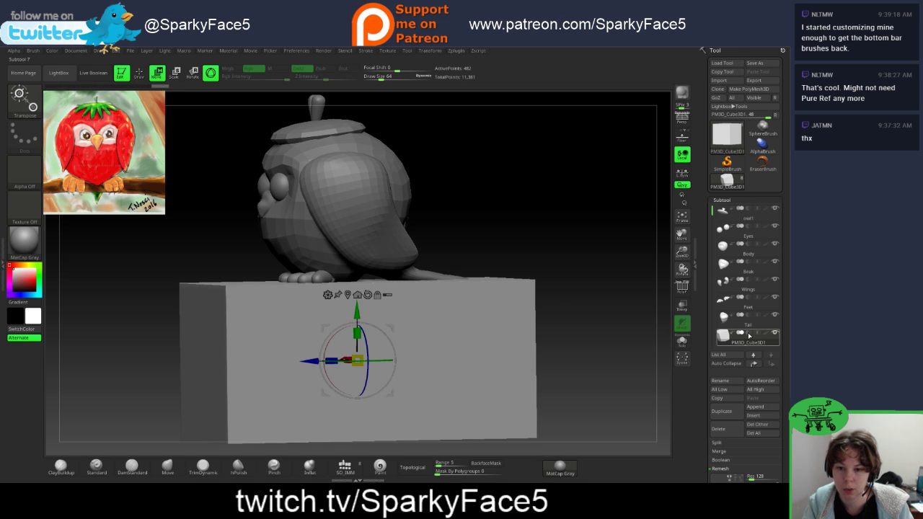
# Step: Set the cube subtool to Boolean subtraction, return to Draw mode and turn on Live Boolean
pyautogui.moveTo(747, 334)
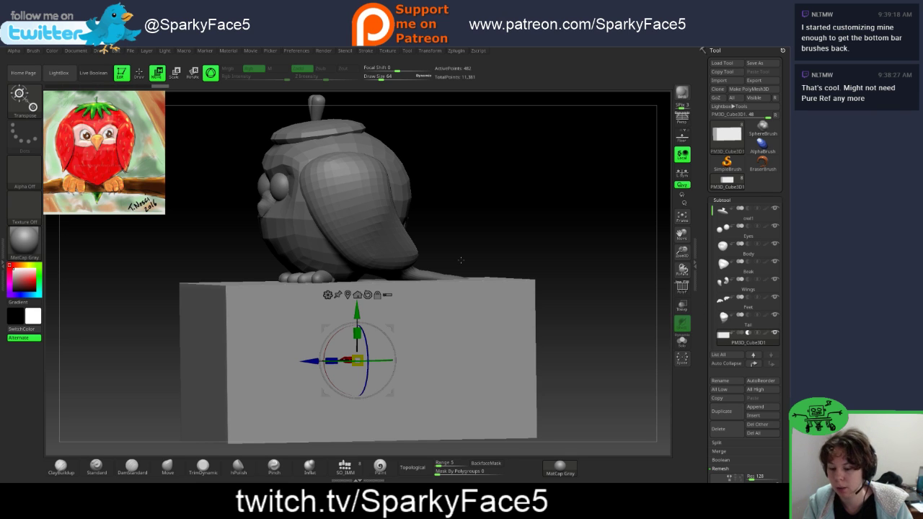
pyautogui.press('q')
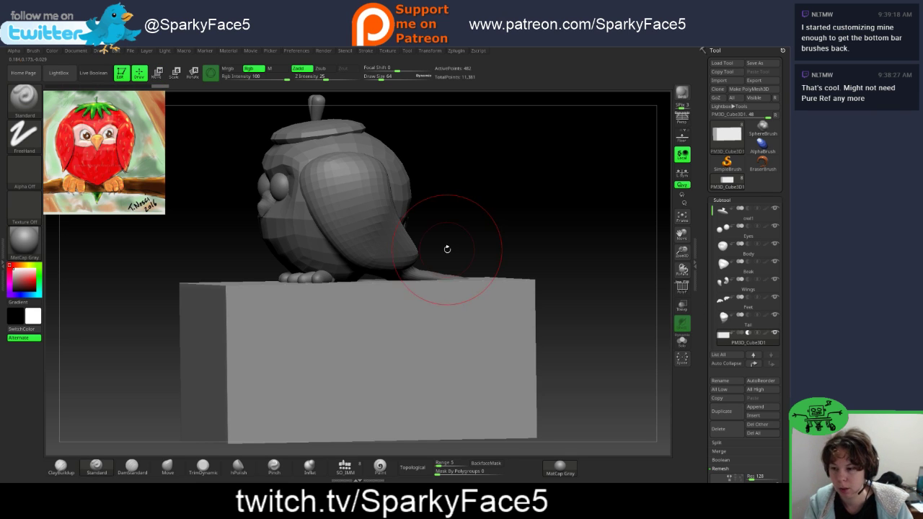
pyautogui.click(94, 73)
# Step: Examine the Live Boolean preview of the subtractive cube against the owl from the side and front, with the Move gizmo active
pyautogui.moveTo(370, 303); pyautogui.dragTo(353, 268)
pyautogui.press('w')
pyautogui.moveTo(302, 305); pyautogui.dragTo(354, 257)
pyautogui.moveTo(453, 267); pyautogui.dragTo(409, 318)
pyautogui.moveTo(344, 316); pyautogui.dragTo(285, 335)
pyautogui.moveTo(403, 328); pyautogui.dragTo(399, 300)
pyautogui.moveTo(250, 328); pyautogui.dragTo(391, 334)
pyautogui.moveTo(435, 292); pyautogui.dragTo(453, 338)
pyautogui.moveTo(568, 290); pyautogui.dragTo(612, 263)
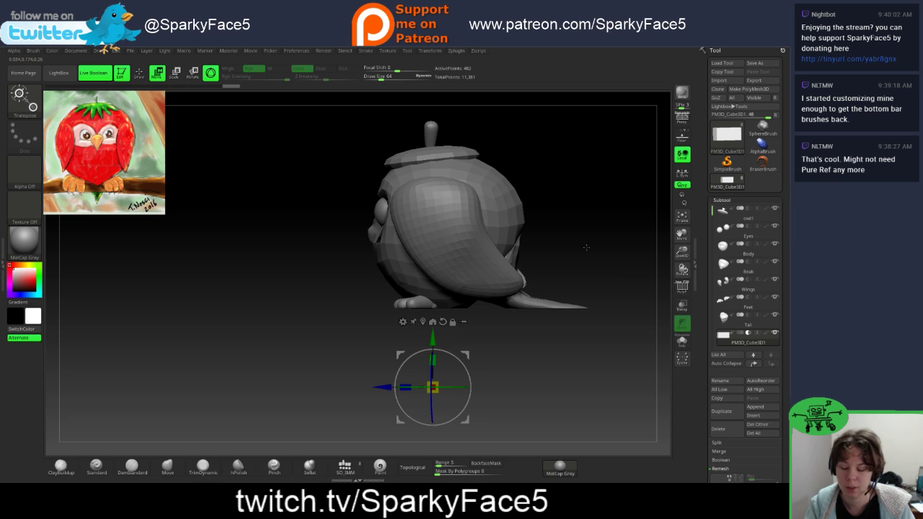
pyautogui.keyDown('alt'); pyautogui.moveTo(590, 195); pyautogui.dragTo(603, 233); pyautogui.keyUp('alt')
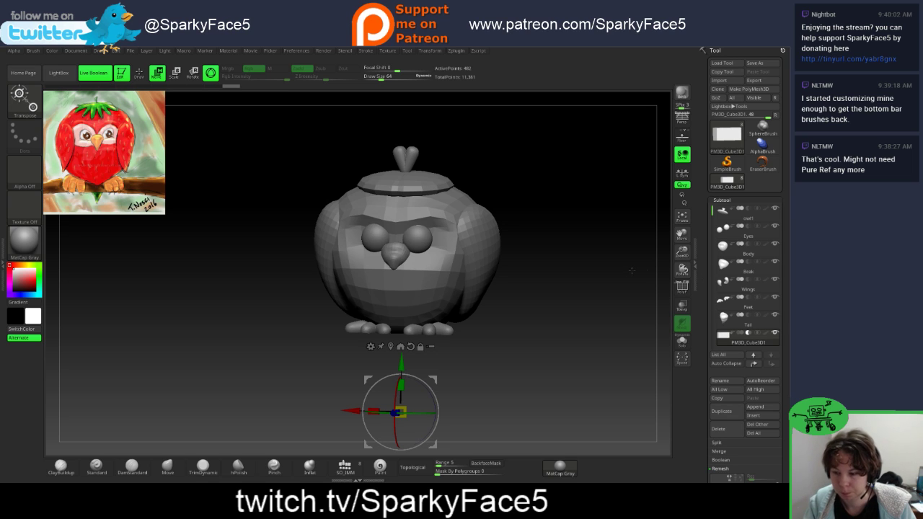
# Step: Turn off Live Boolean and hide the cube subtool, making Tail the active subtool and returning to Draw mode
pyautogui.click(110, 71)
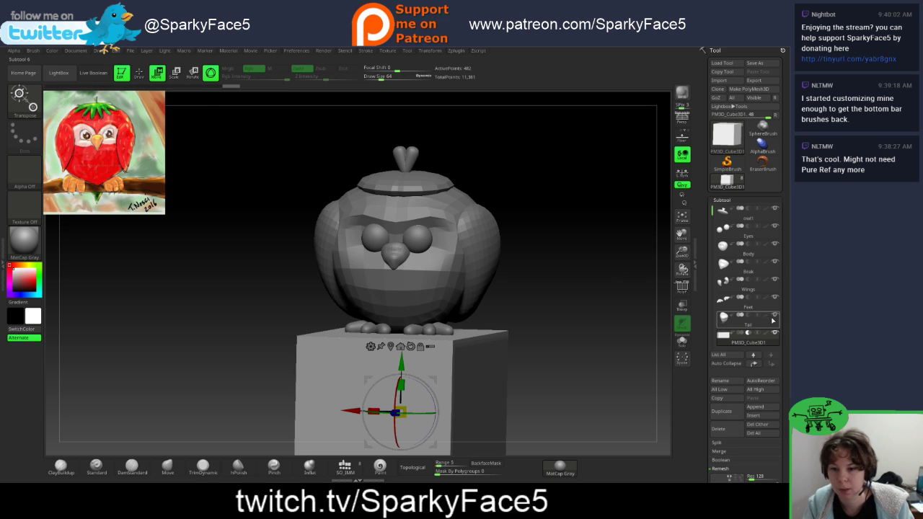
pyautogui.click(778, 334)
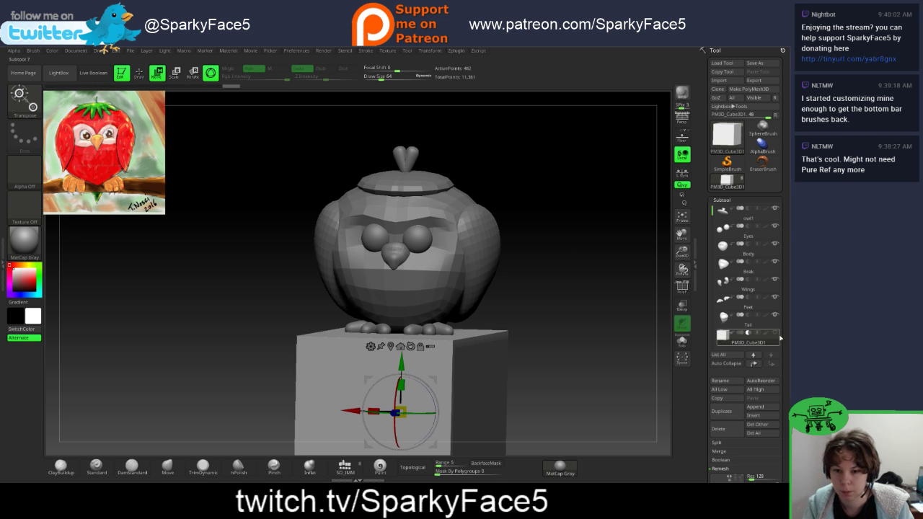
pyautogui.click(775, 333)
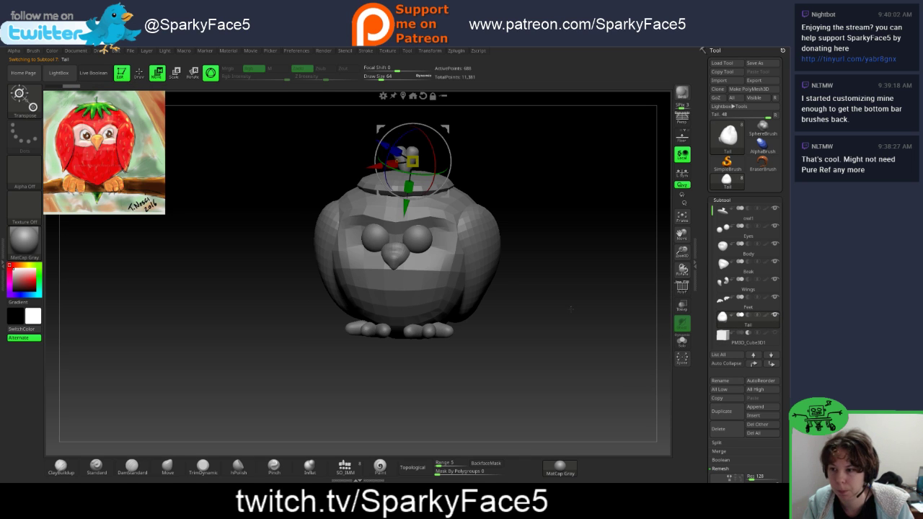
pyautogui.moveTo(571, 308); pyautogui.dragTo(564, 281)
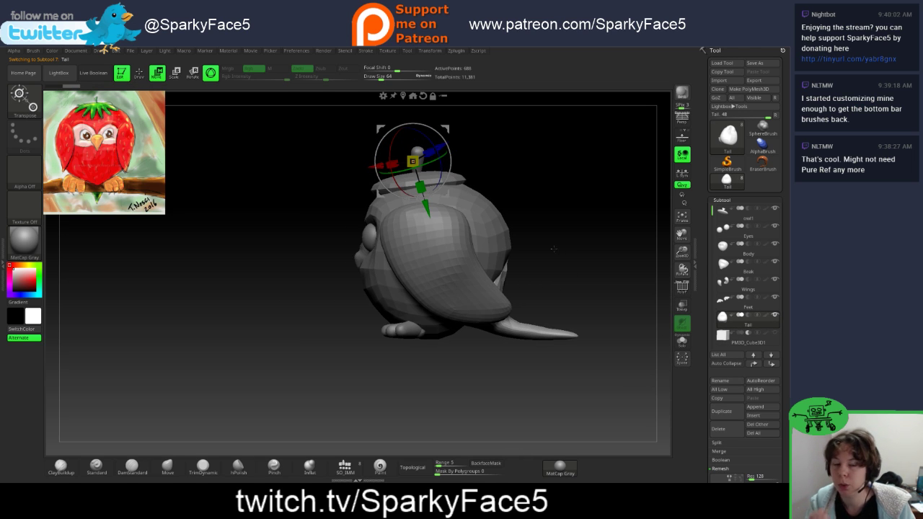
pyautogui.moveTo(546, 243); pyautogui.dragTo(573, 241)
pyautogui.press('q')
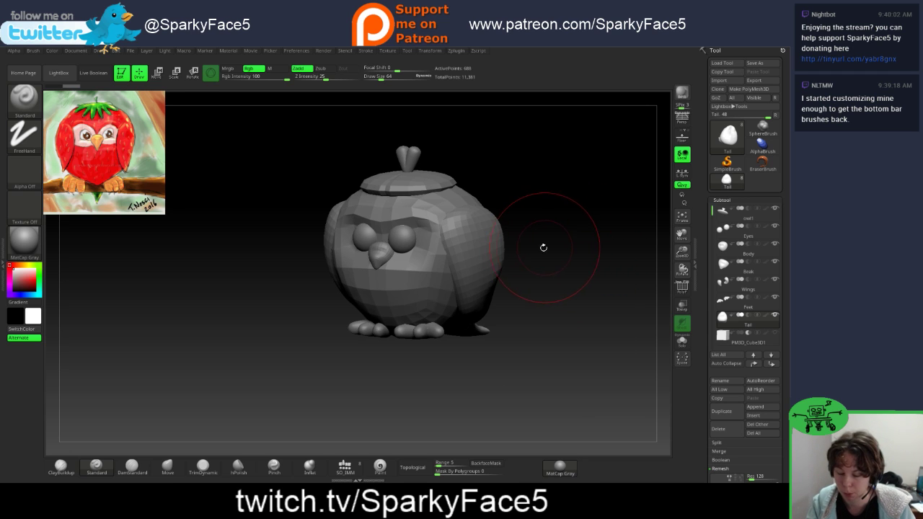
pyautogui.moveTo(543, 248)
pyautogui.mouseDown()
pyautogui.moveTo(531, 267)
pyautogui.moveTo(548, 272)
pyautogui.moveTo(587, 254)
pyautogui.moveTo(523, 250)
pyautogui.moveTo(581, 248)
pyautogui.moveTo(581, 270)
pyautogui.moveTo(570, 267)
pyautogui.moveTo(600, 281)
pyautogui.moveTo(560, 276)
pyautogui.mouseUp()
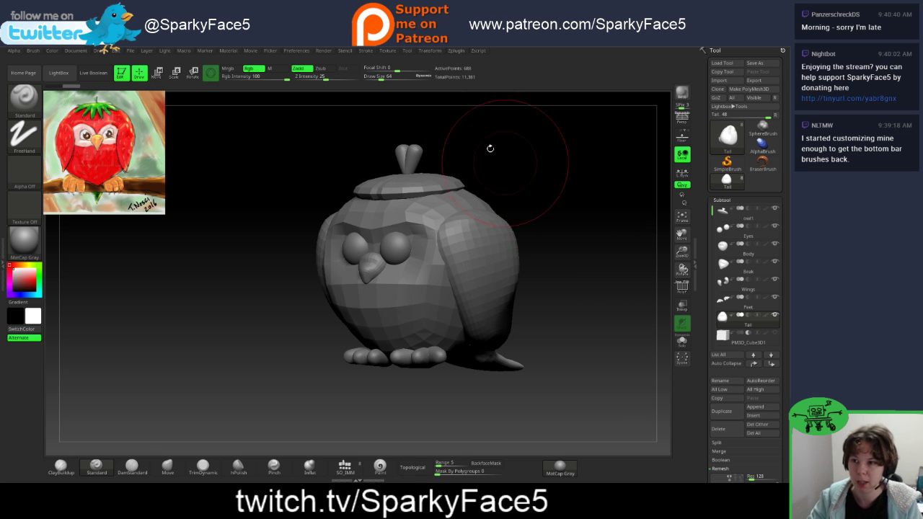
# Step: Reopen Spotlight editing and reposition its dial and the reference painting slightly
pyautogui.scroll(-5, 713, 245)
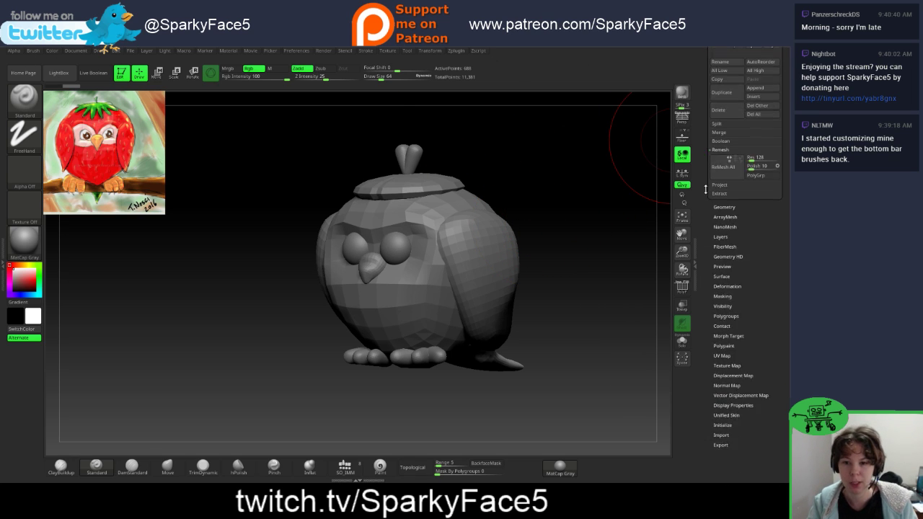
pyautogui.scroll(-1, 713, 238)
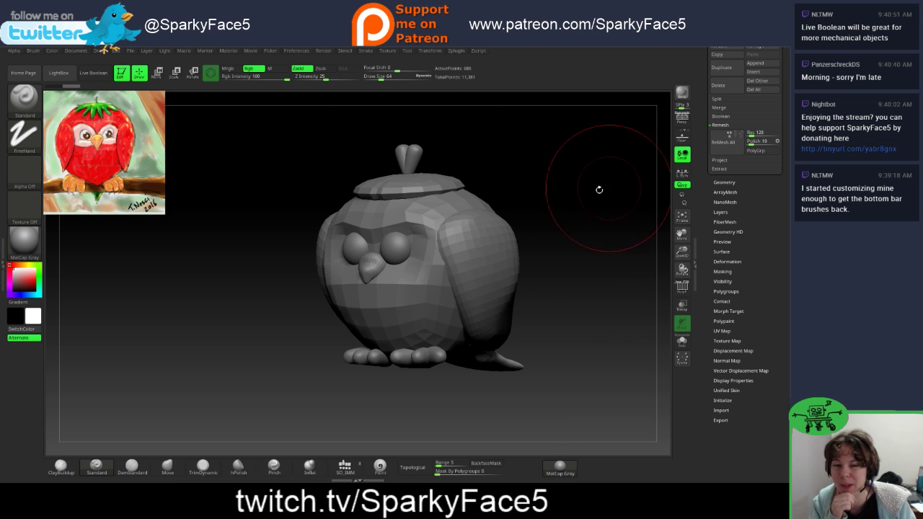
pyautogui.press('z')
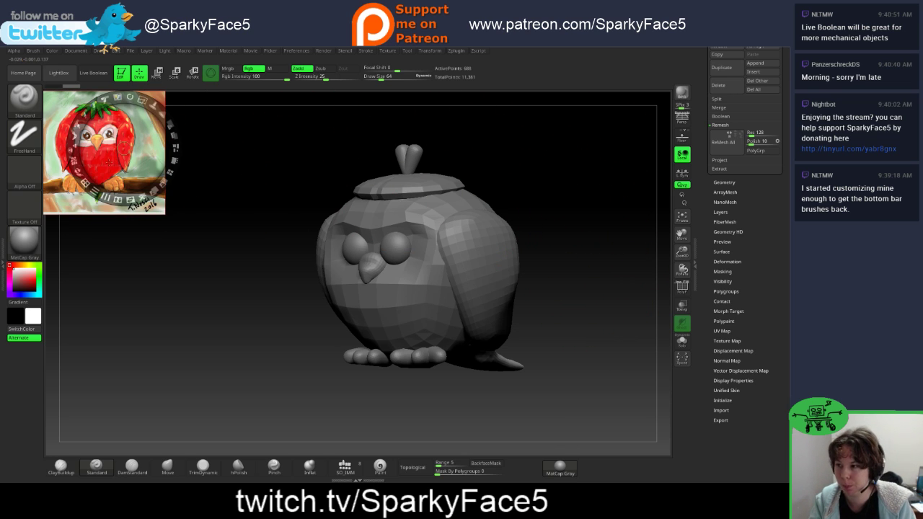
pyautogui.moveTo(66, 191)
pyautogui.mouseDown()
pyautogui.moveTo(210, 266)
pyautogui.moveTo(120, 264)
pyautogui.moveTo(59, 198)
pyautogui.mouseUp()
pyautogui.moveTo(100, 155); pyautogui.dragTo(109, 145)
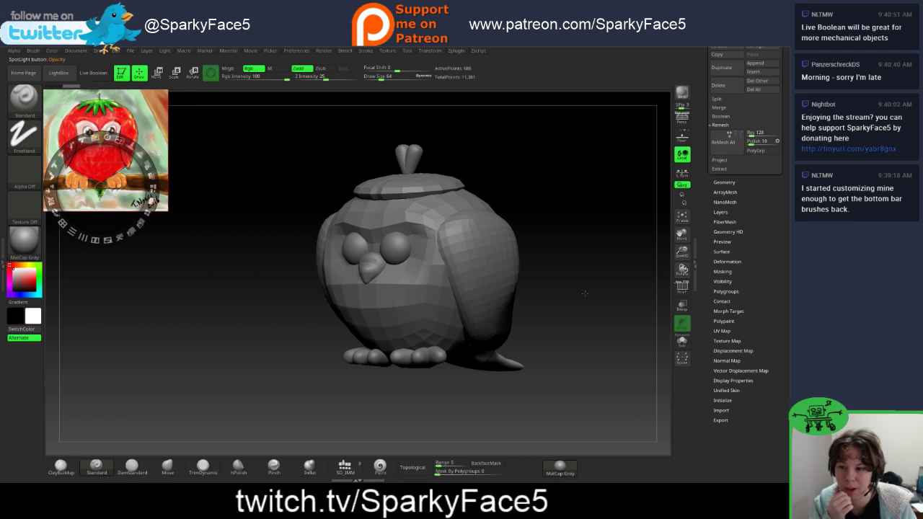
# Step: Turn on Live Boolean and make the subtractive cube subtool visible
pyautogui.click(94, 73)
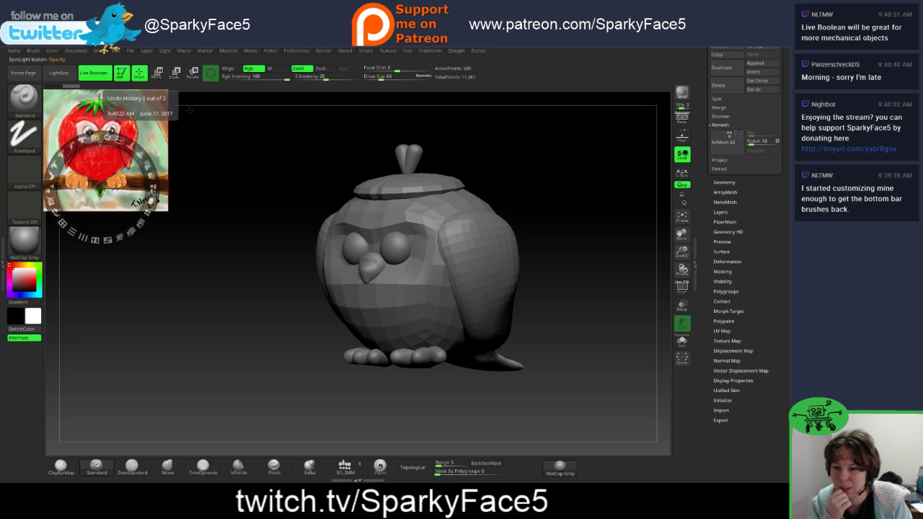
pyautogui.click(724, 181)
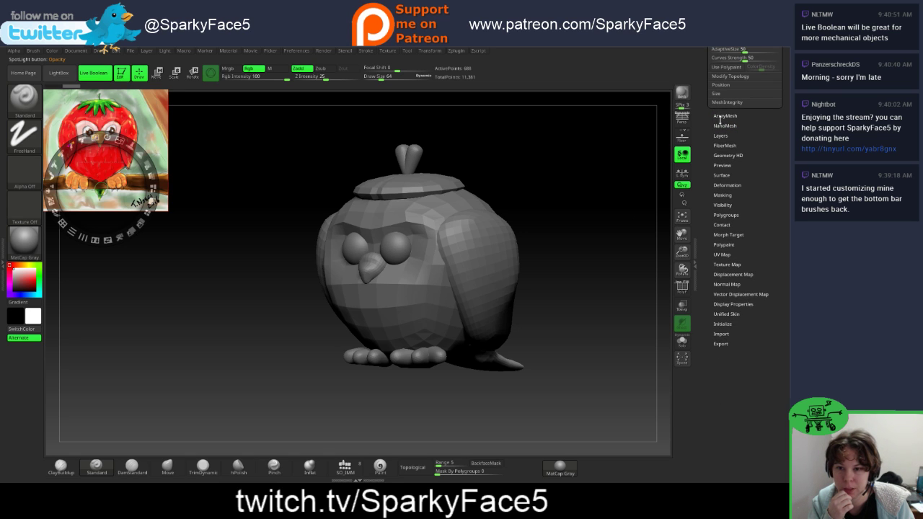
pyautogui.scroll(5, 708, 113)
pyautogui.click(724, 94)
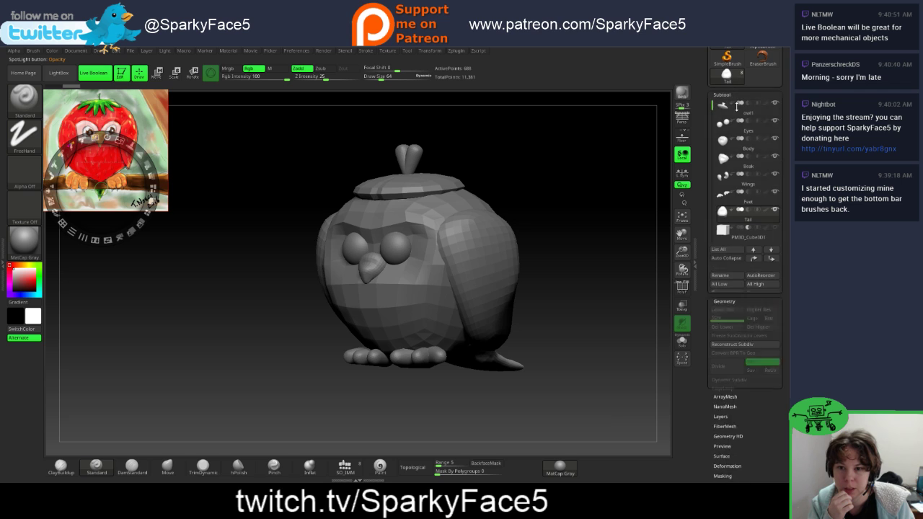
pyautogui.click(773, 228)
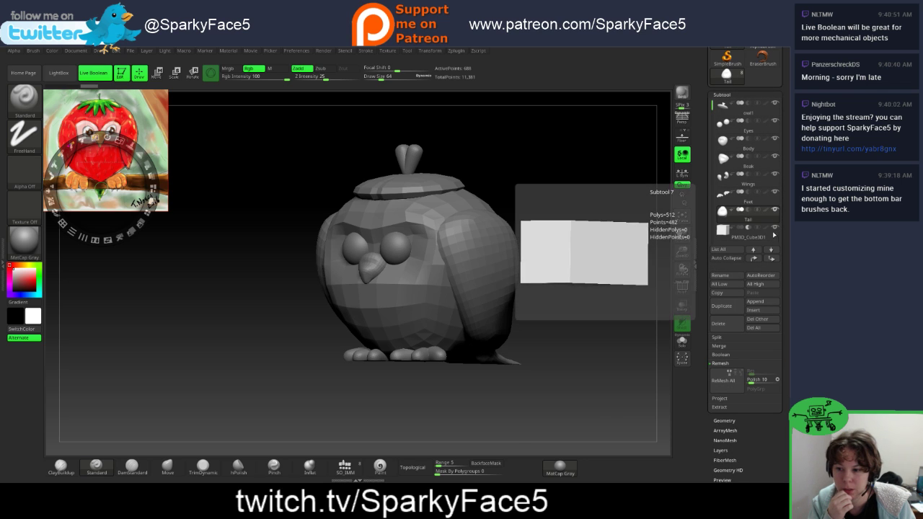
# Step: Leave Spotlight editing and examine the Live Boolean cut beneath the owl's feet and tail from the front, side and back
pyautogui.moveTo(594, 242)
pyautogui.mouseDown()
pyautogui.moveTo(584, 255)
pyautogui.moveTo(600, 244)
pyautogui.moveTo(555, 231)
pyautogui.moveTo(598, 216)
pyautogui.moveTo(581, 204)
pyautogui.moveTo(585, 241)
pyautogui.mouseUp()
pyautogui.press('z')
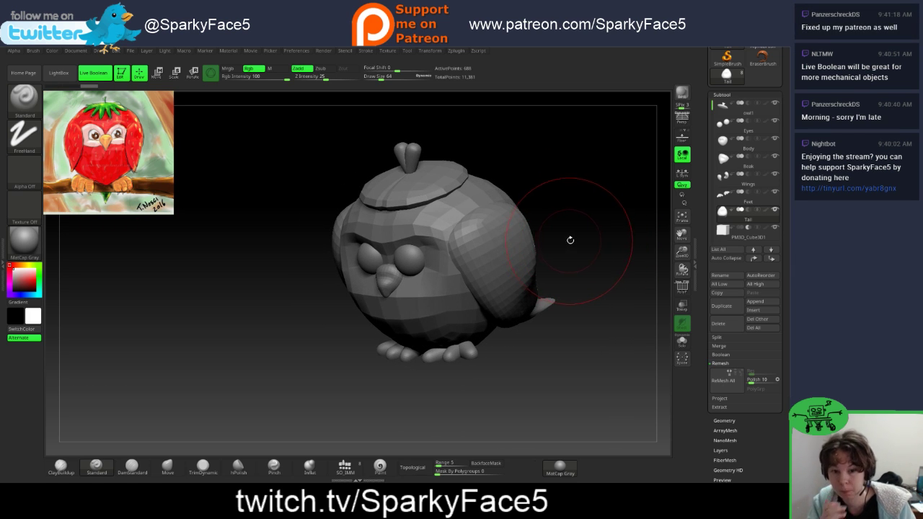
pyautogui.moveTo(609, 282); pyautogui.dragTo(431, 233)
pyautogui.moveTo(591, 253)
pyautogui.mouseDown()
pyautogui.moveTo(562, 253)
pyautogui.moveTo(597, 284)
pyautogui.mouseUp()
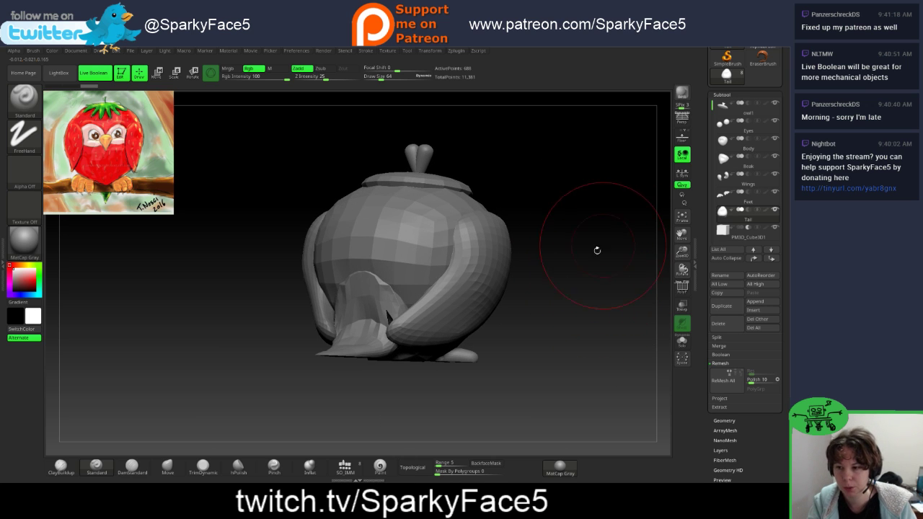
pyautogui.moveTo(596, 251)
pyautogui.mouseDown()
pyautogui.moveTo(575, 273)
pyautogui.moveTo(587, 305)
pyautogui.mouseUp()
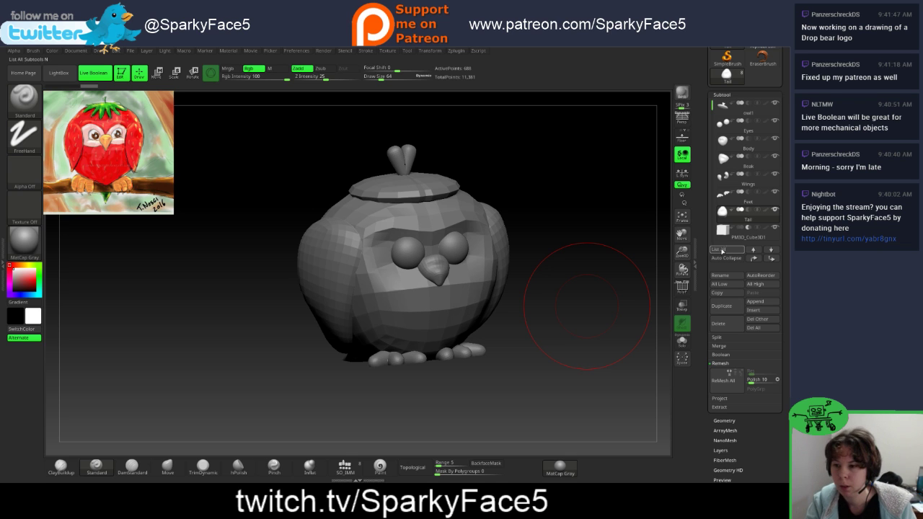
pyautogui.moveTo(610, 267); pyautogui.dragTo(588, 299)
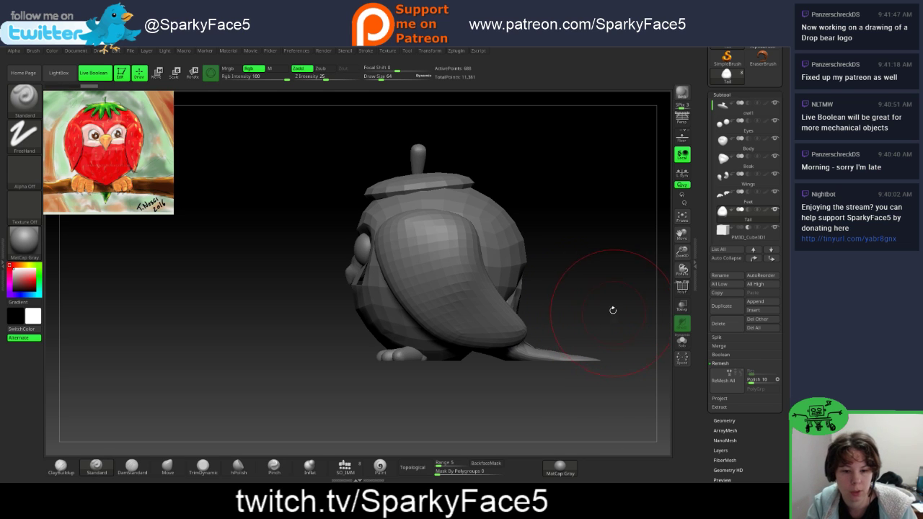
pyautogui.moveTo(599, 299); pyautogui.dragTo(624, 297)
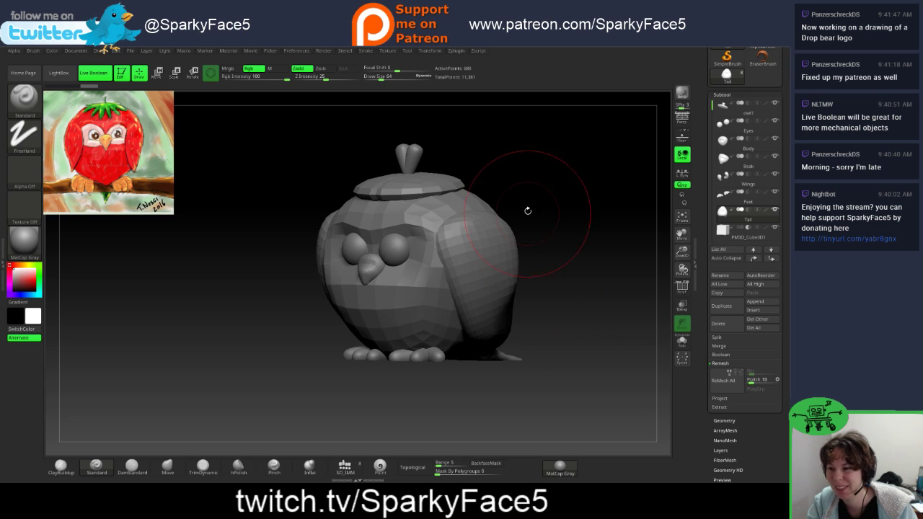
pyautogui.moveTo(577, 256); pyautogui.dragTo(575, 219)
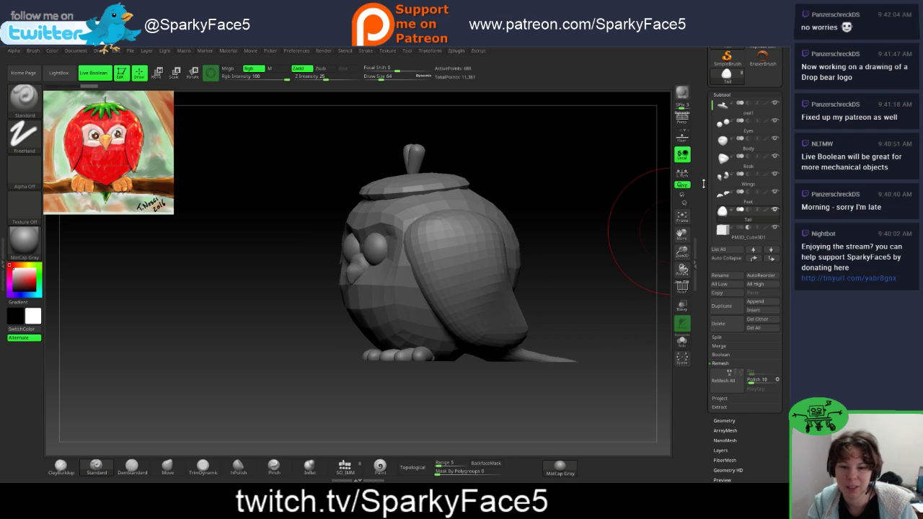
# Step: Make Body the active subtool and choose the SO_IMM insert mesh brush
pyautogui.moveTo(707, 182); pyautogui.dragTo(714, 218)
pyautogui.click(751, 221)
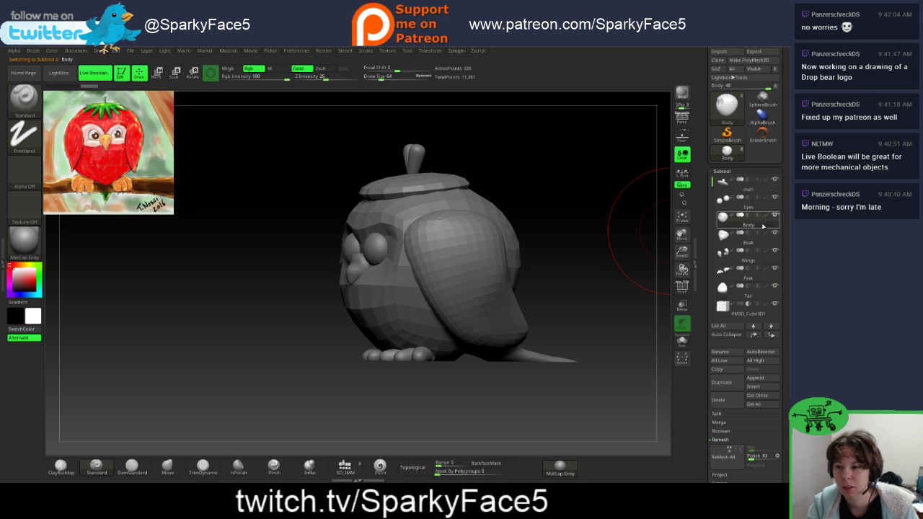
pyautogui.moveTo(586, 247)
pyautogui.mouseDown()
pyautogui.moveTo(670, 247)
pyautogui.moveTo(576, 249)
pyautogui.mouseUp()
pyautogui.moveTo(266, 379); pyautogui.dragTo(337, 431)
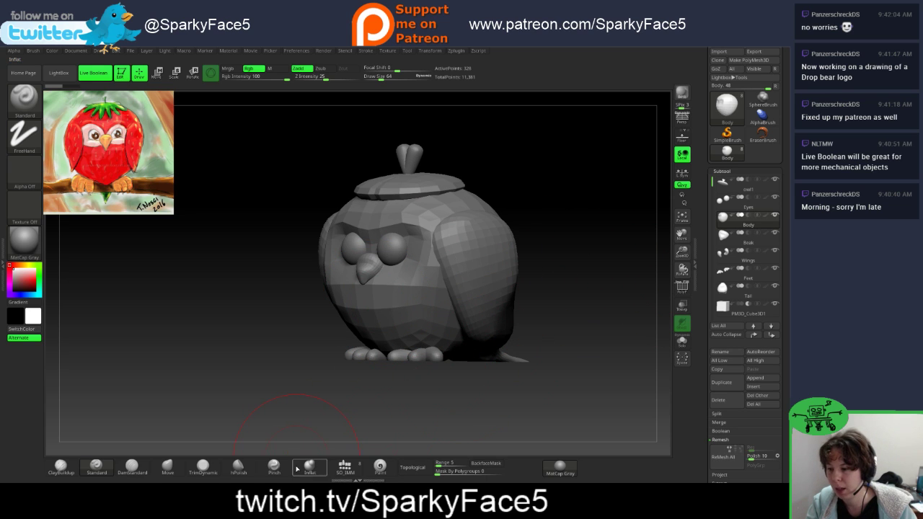
pyautogui.click(346, 467)
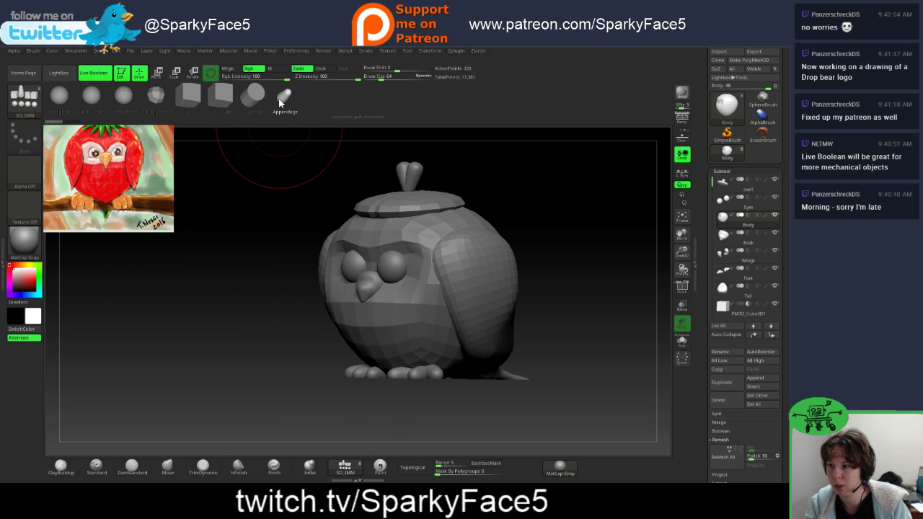
# Step: Try inserting Appendage meshes above the owl's eyes and on its belly, and undo the insertions
pyautogui.moveTo(394, 242); pyautogui.dragTo(325, 249)
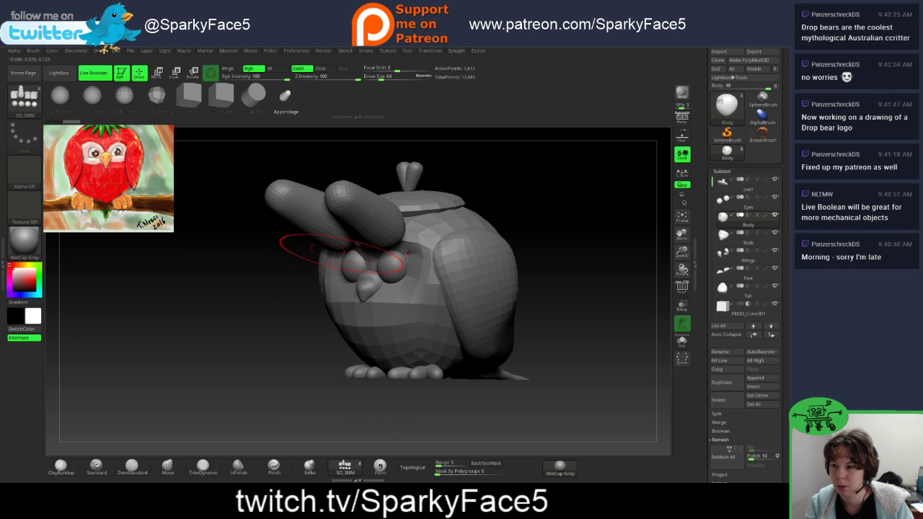
pyautogui.moveTo(363, 325); pyautogui.dragTo(344, 346)
pyautogui.moveTo(266, 315)
pyautogui.mouseDown()
pyautogui.moveTo(288, 310)
pyautogui.moveTo(268, 314)
pyautogui.mouseUp()
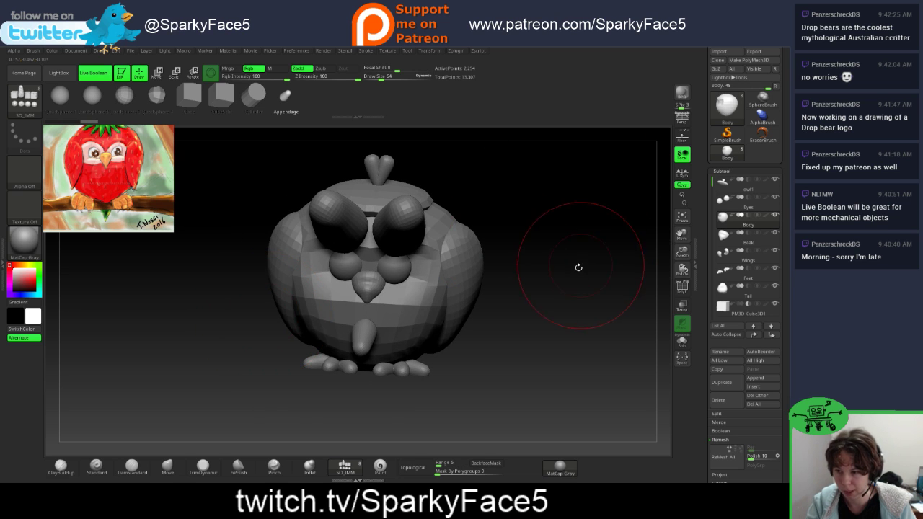
pyautogui.moveTo(579, 268)
pyautogui.mouseDown()
pyautogui.moveTo(556, 261)
pyautogui.moveTo(570, 258)
pyautogui.moveTo(558, 252)
pyautogui.moveTo(389, 265)
pyautogui.mouseUp()
pyautogui.press('ctrl')
pyautogui.hotkey('ctrl', 'z')
pyautogui.hotkey('ctrl', 'z')
pyautogui.hotkey('ctrl', 'z')
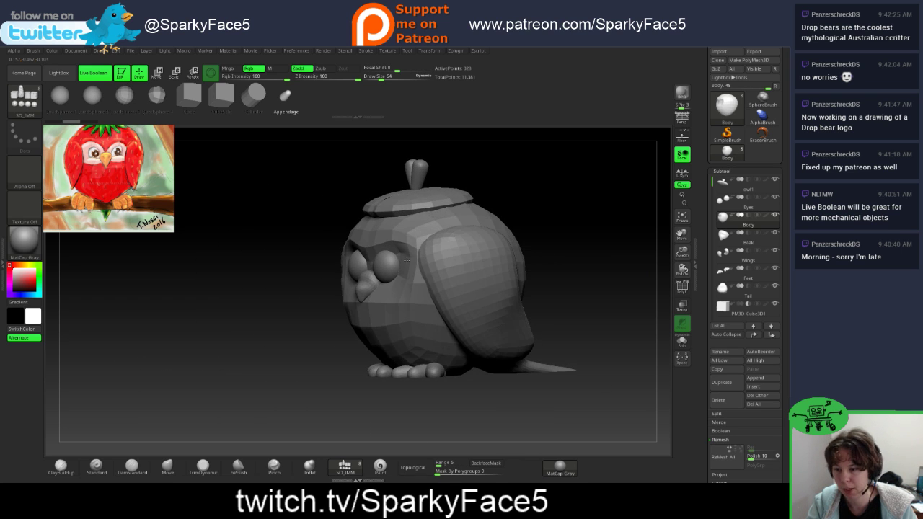
# Step: Turn on the PolyFrame display, and end the boolean preview by turning off Live Boolean and hiding the cube subtool
pyautogui.moveTo(579, 262); pyautogui.dragTo(605, 255)
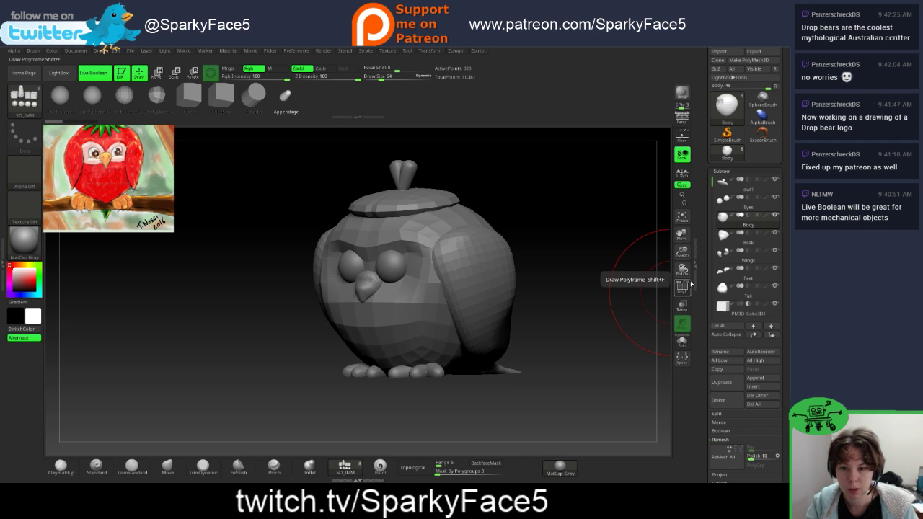
pyautogui.click(684, 287)
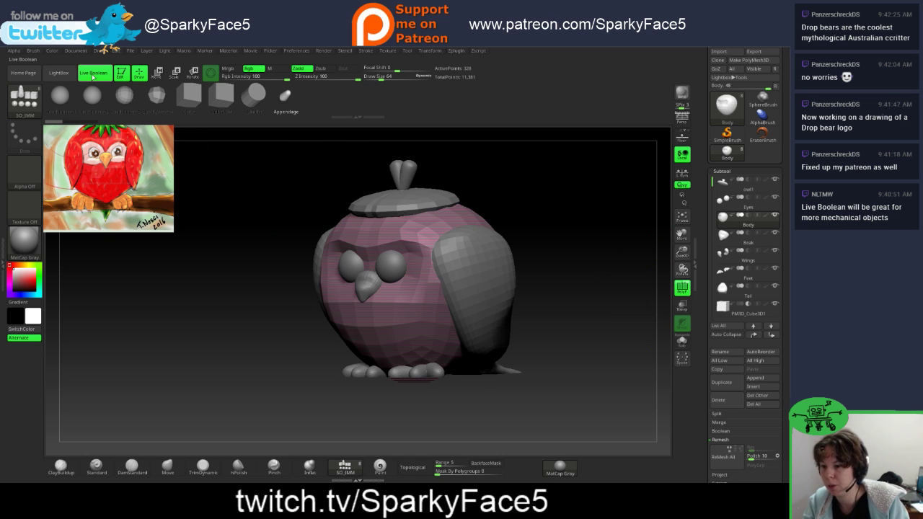
pyautogui.click(92, 76)
pyautogui.click(774, 305)
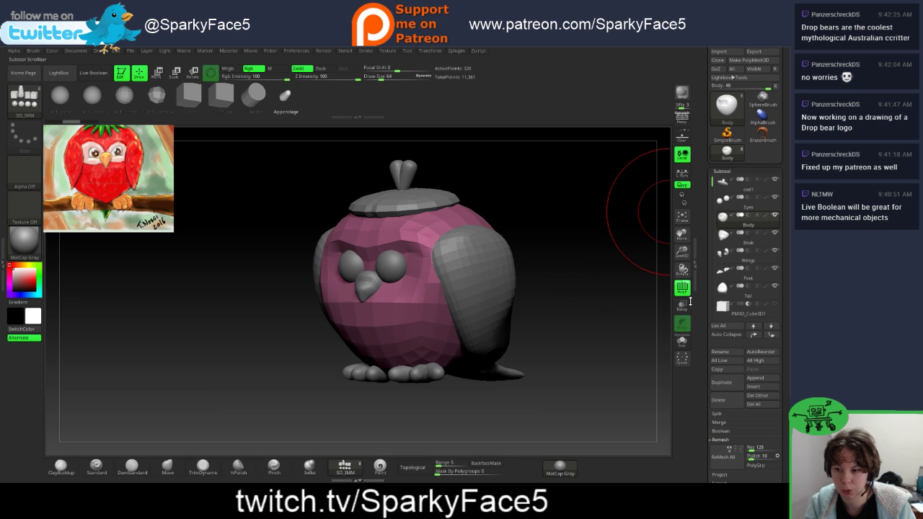
pyautogui.moveTo(589, 292)
pyautogui.mouseDown()
pyautogui.moveTo(601, 280)
pyautogui.moveTo(560, 262)
pyautogui.moveTo(596, 259)
pyautogui.moveTo(598, 268)
pyautogui.moveTo(626, 253)
pyautogui.moveTo(585, 266)
pyautogui.moveTo(610, 279)
pyautogui.moveTo(568, 226)
pyautogui.moveTo(577, 263)
pyautogui.moveTo(607, 251)
pyautogui.mouseUp()
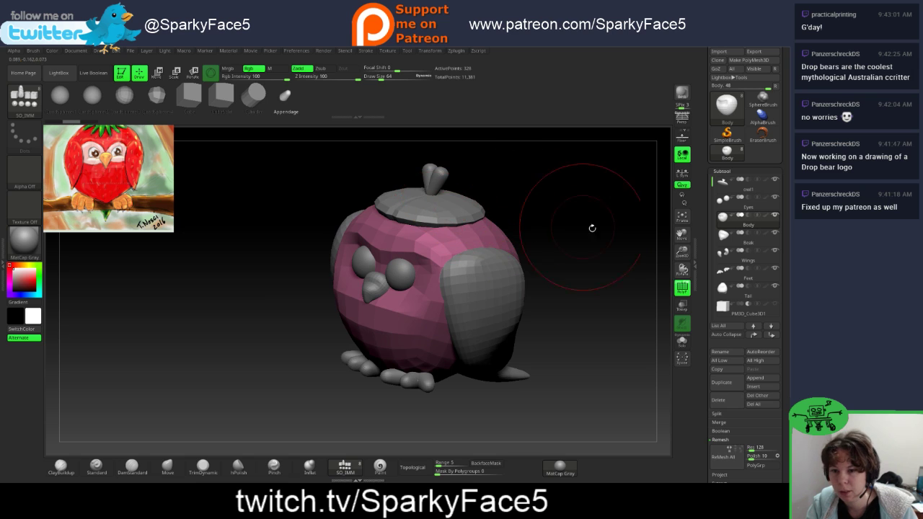
# Step: Make the owl1 leaf cap the active subtool and open the Geometry settings with the ZRemesher options
pyautogui.moveTo(711, 215)
pyautogui.mouseDown()
pyautogui.moveTo(712, 225)
pyautogui.moveTo(710, 199)
pyautogui.mouseUp()
pyautogui.click(736, 185)
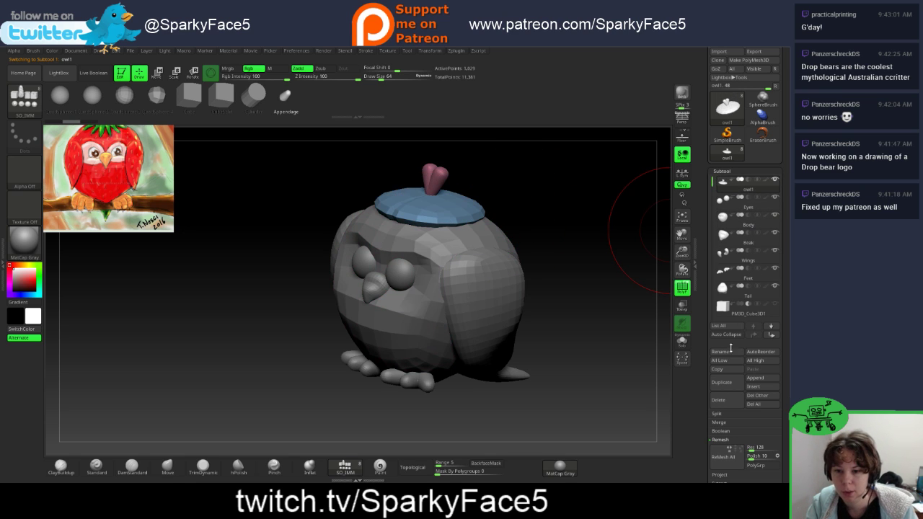
pyautogui.scroll(-5, 707, 348)
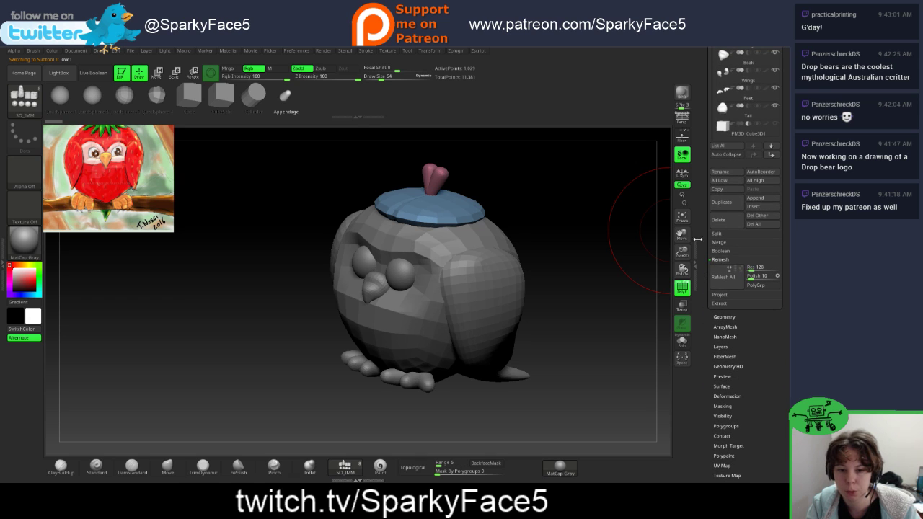
pyautogui.scroll(-1, 707, 324)
pyautogui.click(726, 304)
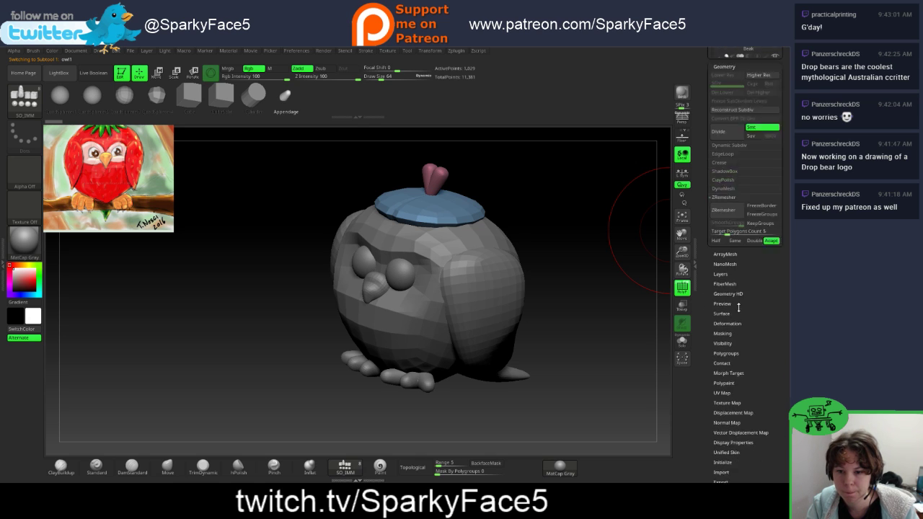
pyautogui.scroll(4, 712, 205)
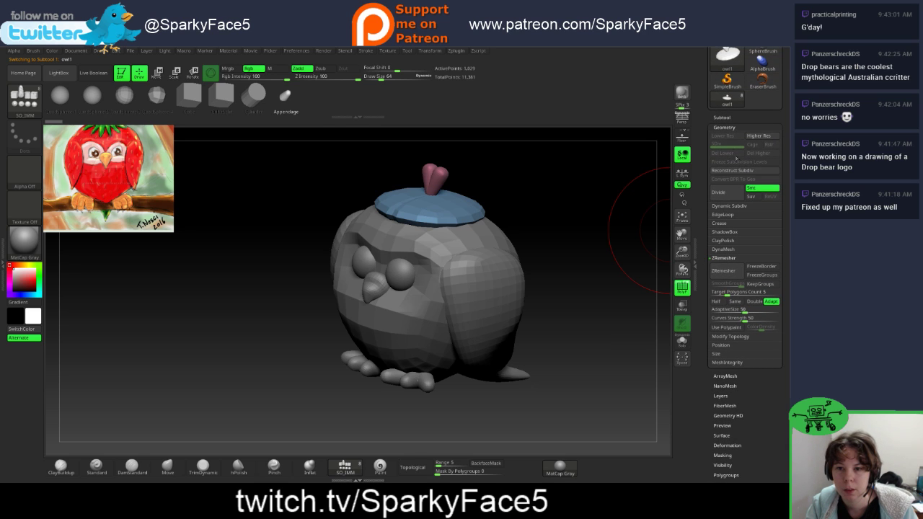
# Step: Make Body the active subtool and divide it twice to subdivision level 3
pyautogui.keyDown('alt'); pyautogui.click(454, 241); pyautogui.keyUp('alt')
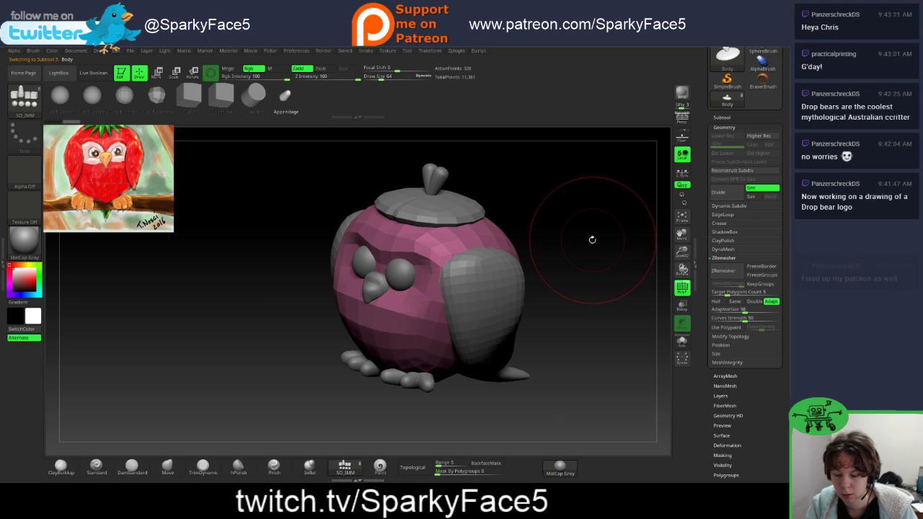
pyautogui.hotkey('ctrl', 'd')
pyautogui.hotkey('ctrl', 'd')
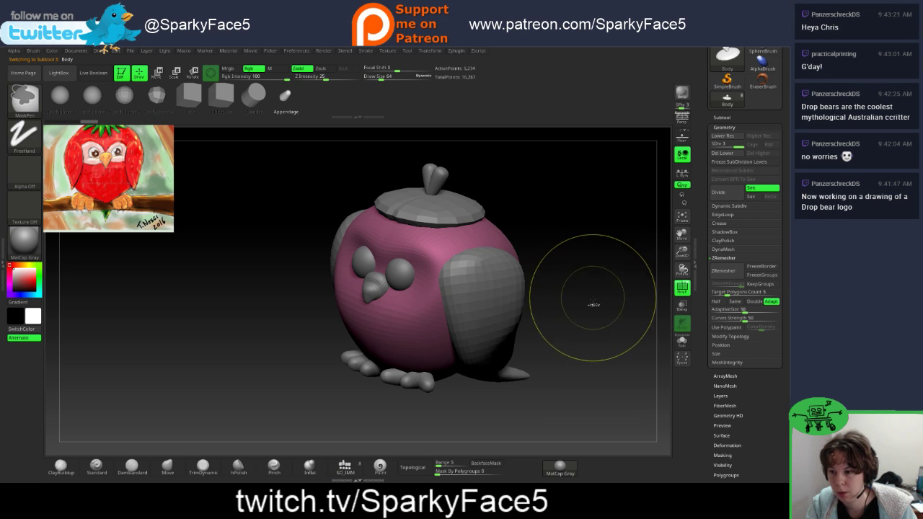
pyautogui.moveTo(576, 268)
pyautogui.mouseDown()
pyautogui.moveTo(594, 263)
pyautogui.moveTo(543, 244)
pyautogui.mouseUp()
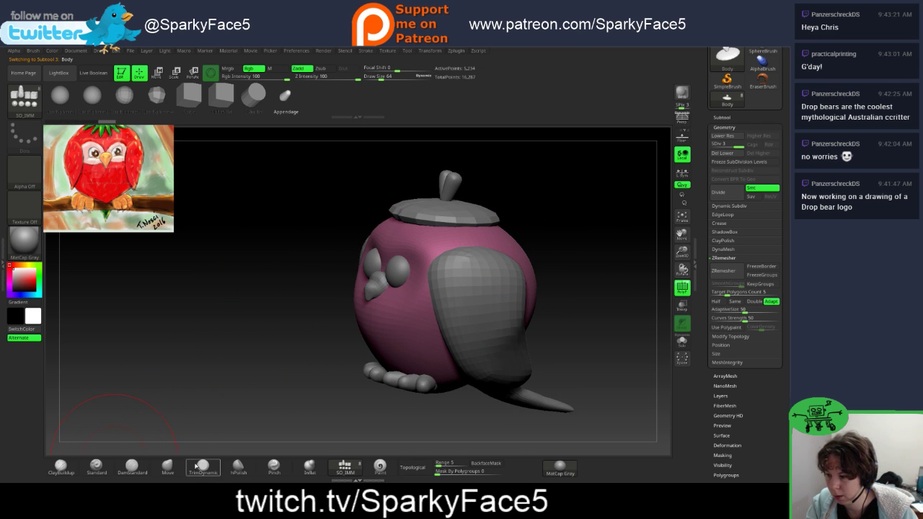
# Step: Choose the Move brush and set its Draw Size to 36 for working on the owl's face
pyautogui.click(167, 466)
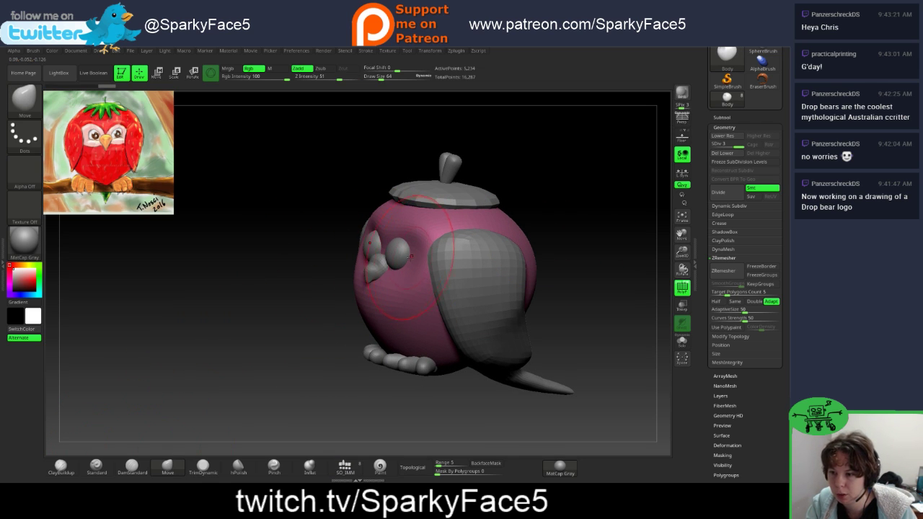
pyautogui.press('s')
pyautogui.moveTo(357, 273); pyautogui.dragTo(351, 273)
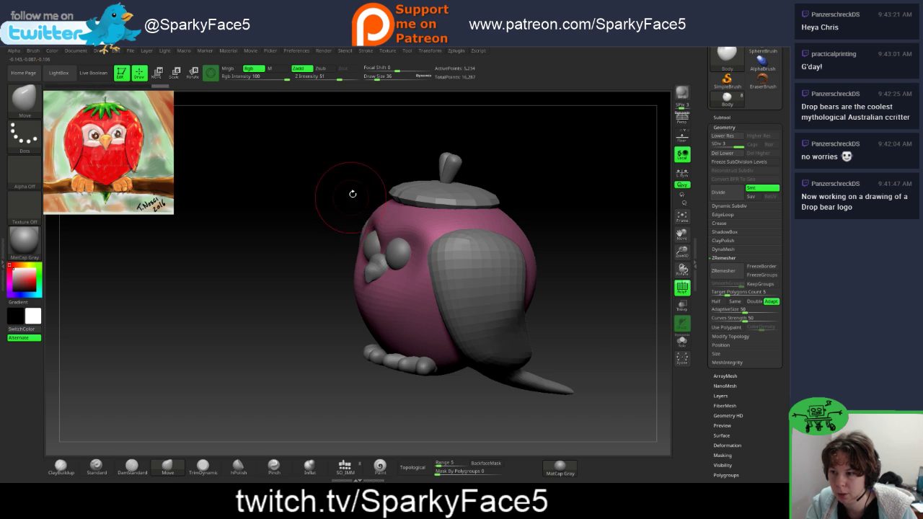
pyautogui.moveTo(352, 194)
pyautogui.mouseDown()
pyautogui.moveTo(375, 202)
pyautogui.moveTo(349, 217)
pyautogui.mouseUp()
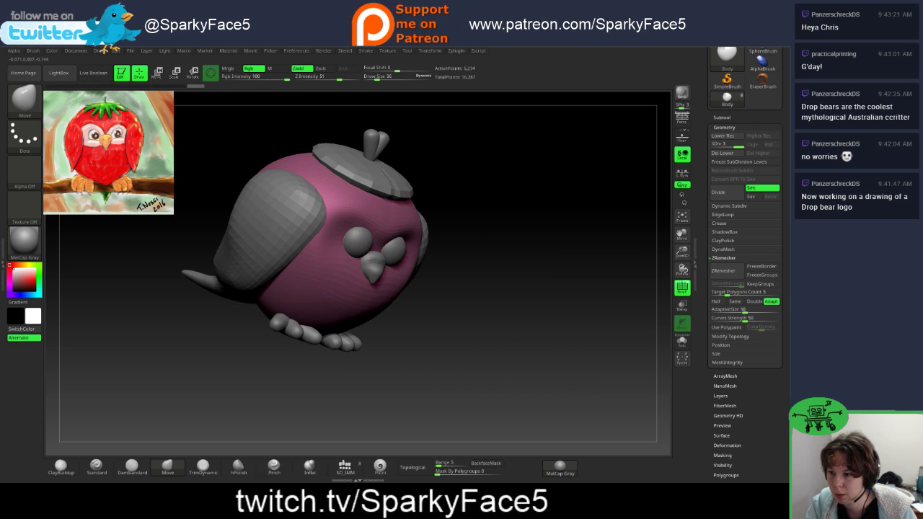
pyautogui.moveTo(467, 316); pyautogui.dragTo(389, 271)
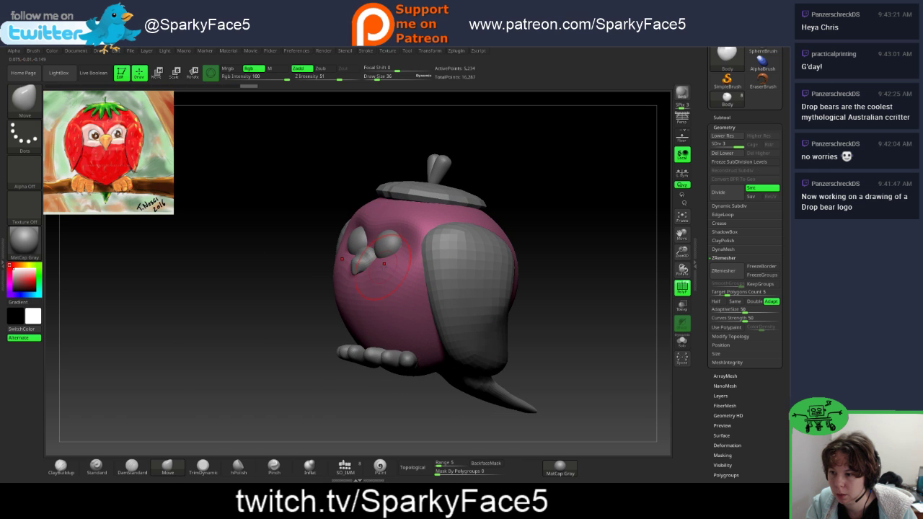
# Step: Choose the ClayBuildup brush and open the Subtool list with Body still active
pyautogui.click(62, 467)
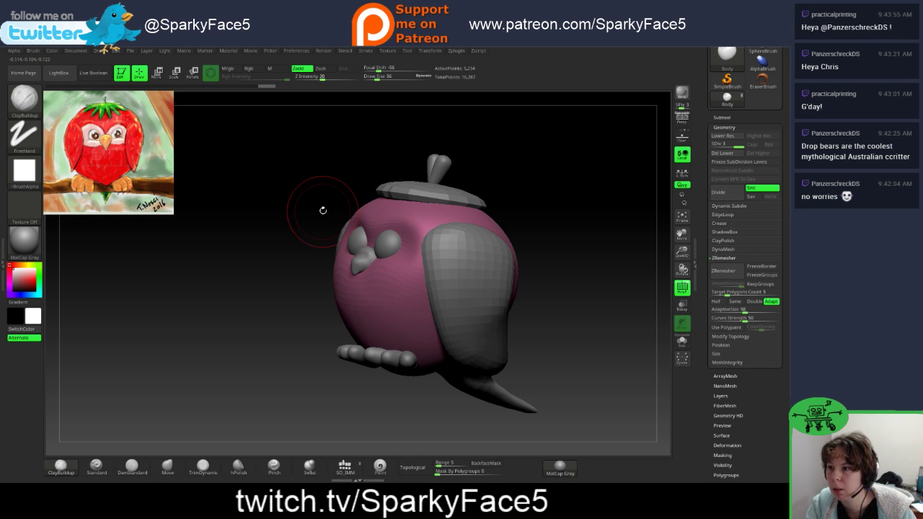
pyautogui.moveTo(247, 235); pyautogui.dragTo(301, 251)
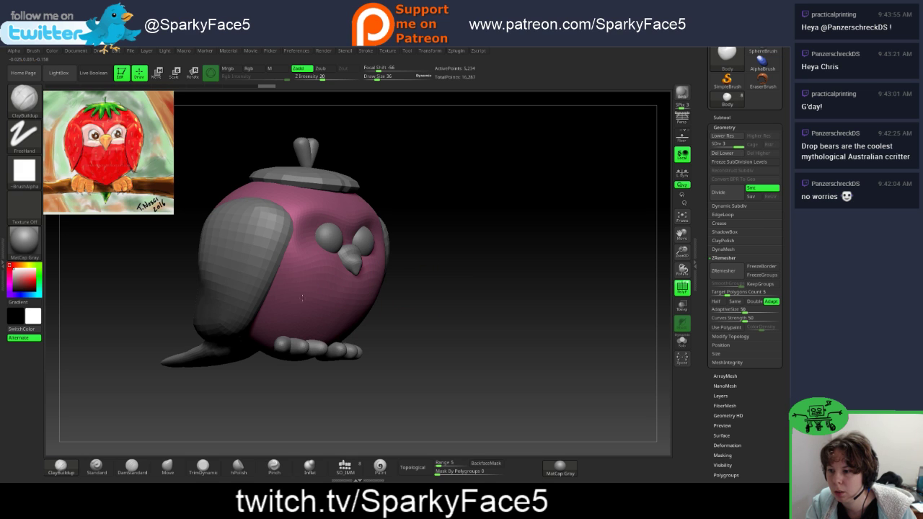
pyautogui.click(721, 117)
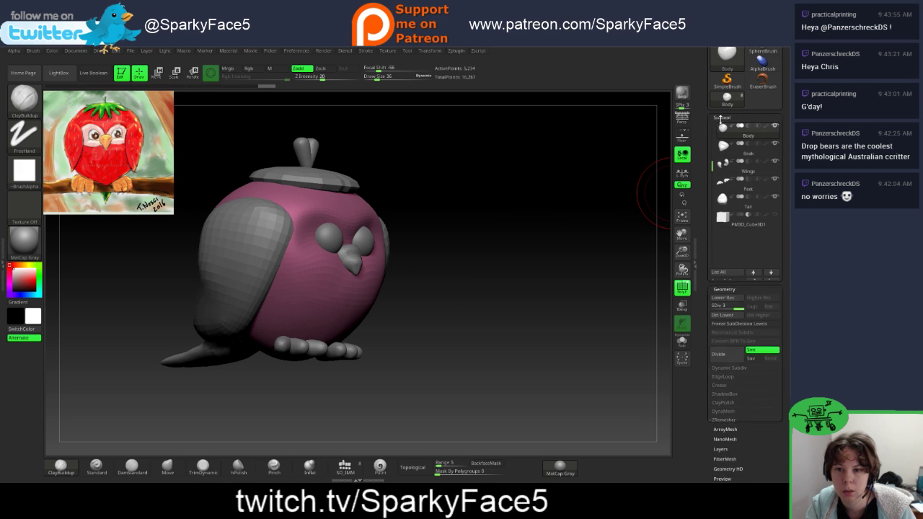
pyautogui.scroll(1, 703, 175)
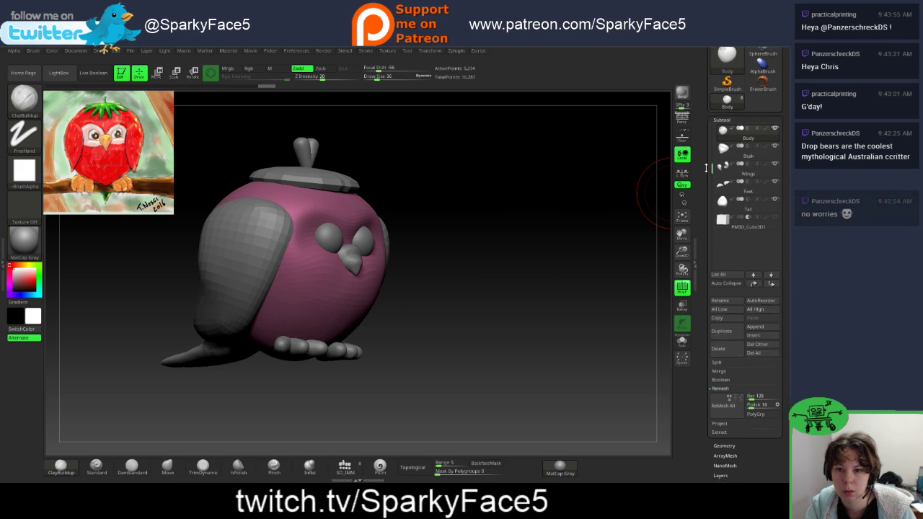
# Step: Switch the sculpting brush to ClayTubes
pyautogui.moveTo(538, 270); pyautogui.dragTo(453, 257)
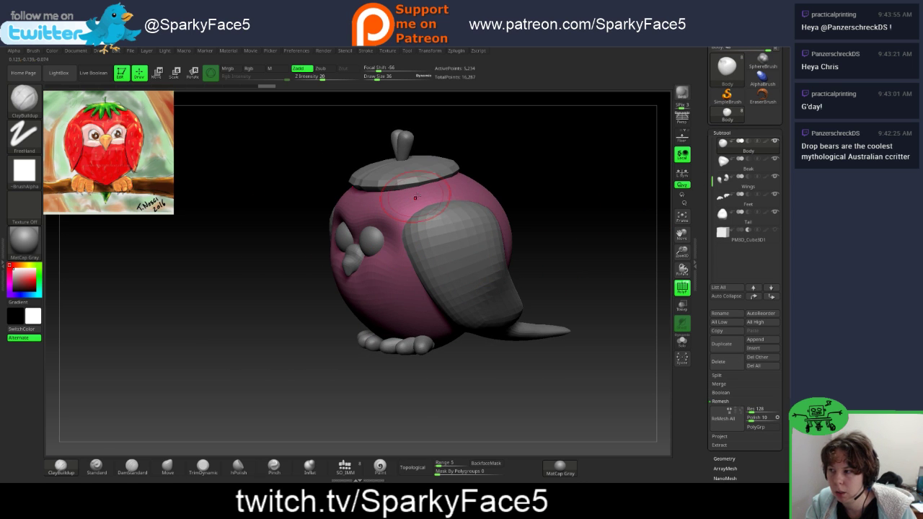
pyautogui.click(26, 104)
pyautogui.click(25, 101)
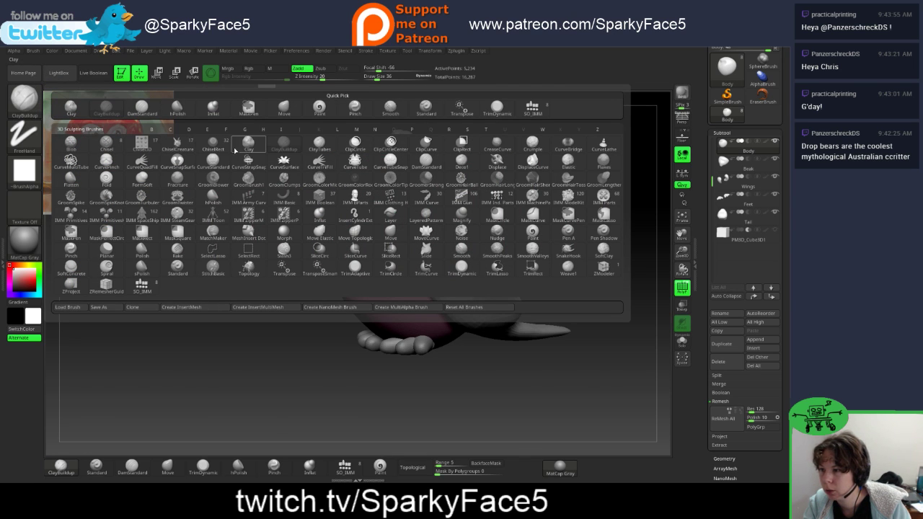
pyautogui.press('c')
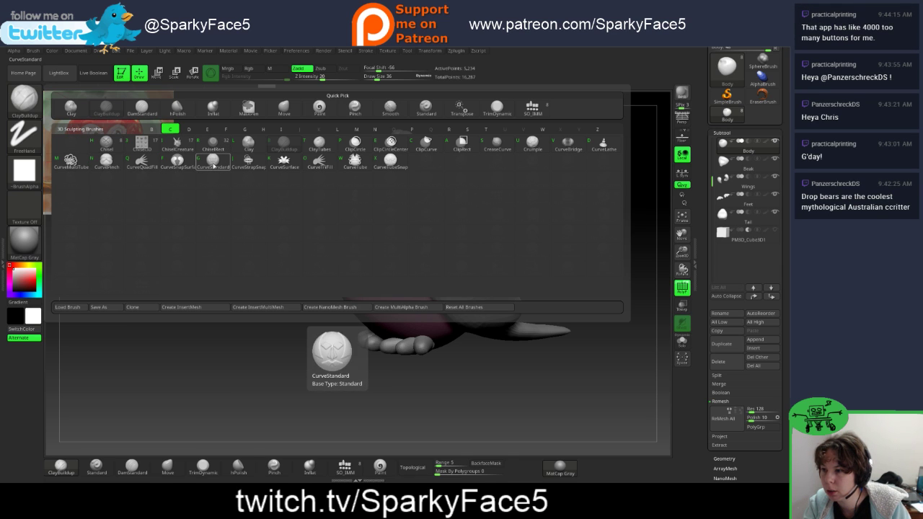
pyautogui.click(319, 142)
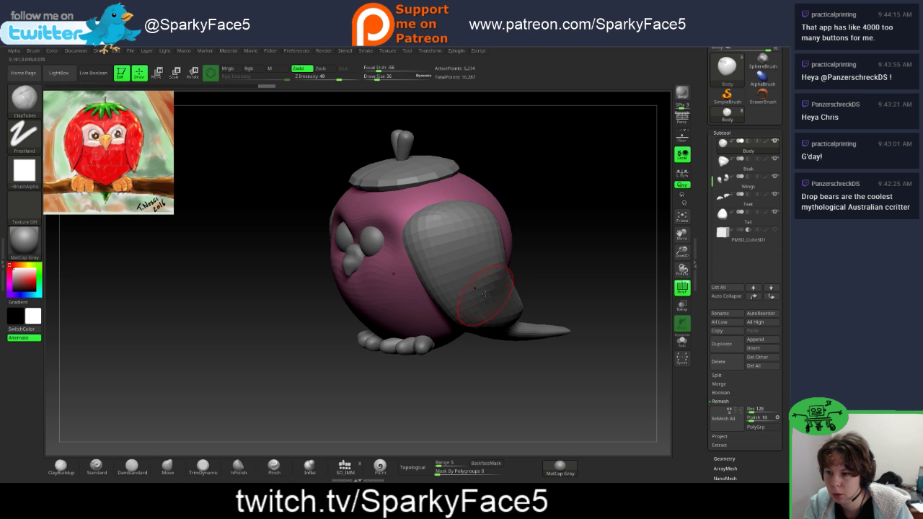
# Step: Make the Tail and then the Beak the active subtool, and toggle Edit mode off and on again
pyautogui.click(753, 214)
pyautogui.moveTo(566, 313); pyautogui.dragTo(591, 288)
pyautogui.moveTo(594, 279); pyautogui.dragTo(652, 237)
pyautogui.click(743, 161)
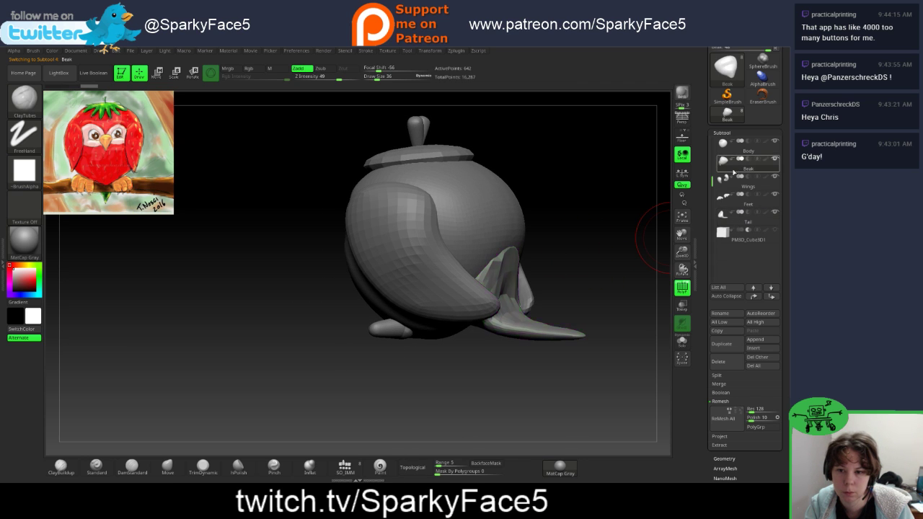
pyautogui.moveTo(563, 230)
pyautogui.mouseDown()
pyautogui.moveTo(625, 197)
pyautogui.moveTo(616, 198)
pyautogui.mouseUp()
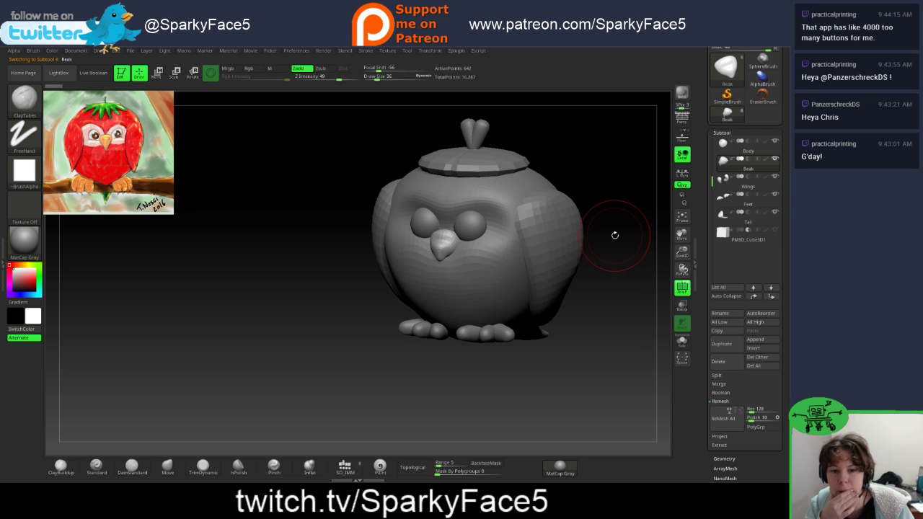
pyautogui.moveTo(610, 235)
pyautogui.mouseDown()
pyautogui.moveTo(569, 233)
pyautogui.moveTo(618, 226)
pyautogui.moveTo(616, 206)
pyautogui.moveTo(610, 220)
pyautogui.moveTo(601, 212)
pyautogui.moveTo(551, 232)
pyautogui.mouseUp()
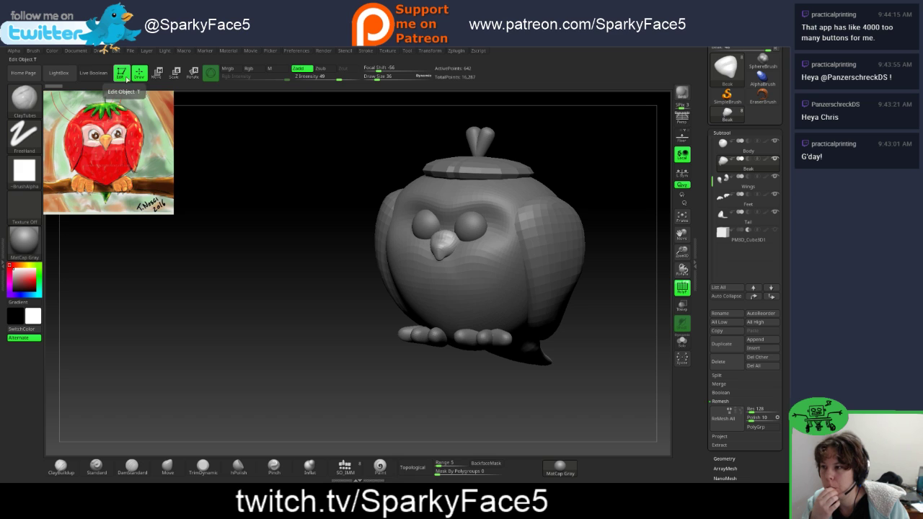
pyautogui.click(121, 75)
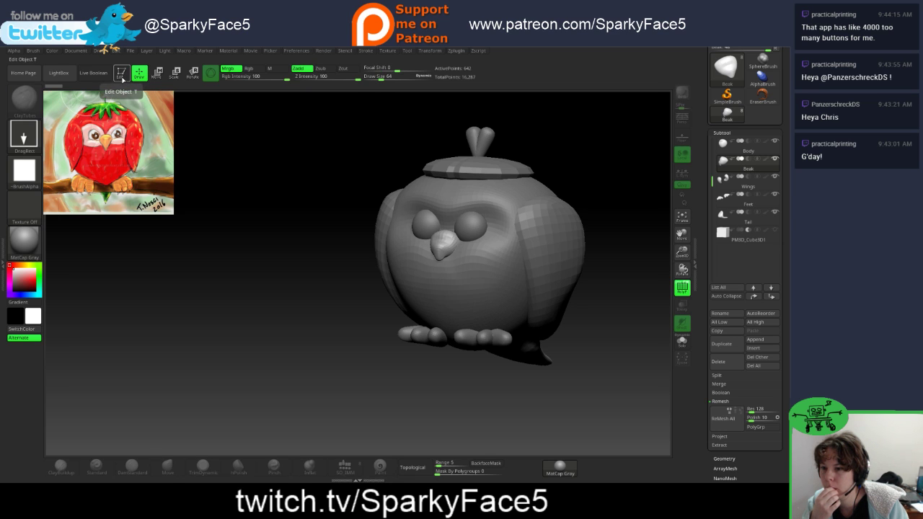
pyautogui.click(121, 75)
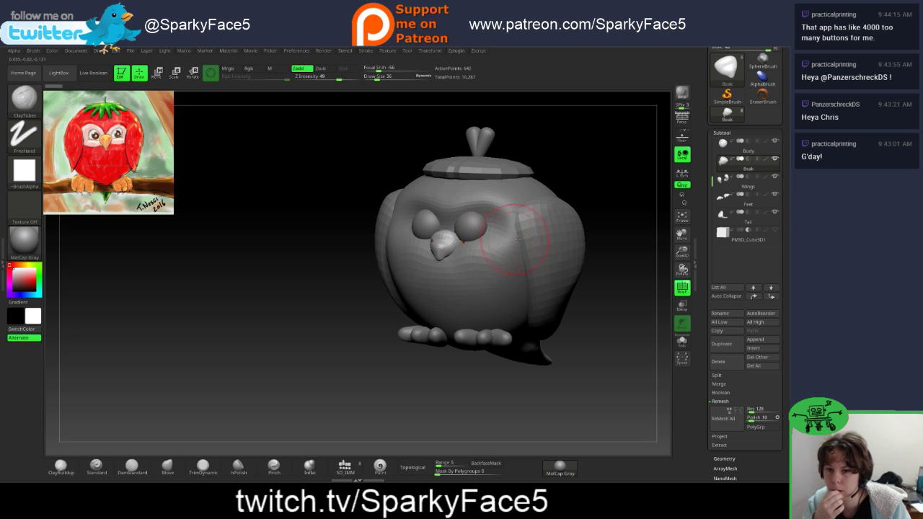
# Step: Make Body the active subtool and display its PolyFrame wireframe
pyautogui.keyDown('alt'); pyautogui.click(528, 222); pyautogui.keyUp('alt')
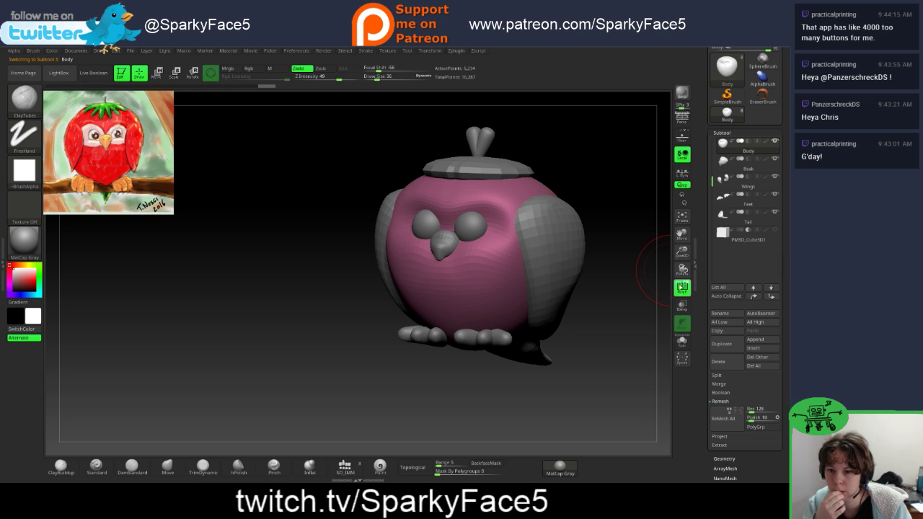
pyautogui.click(678, 287)
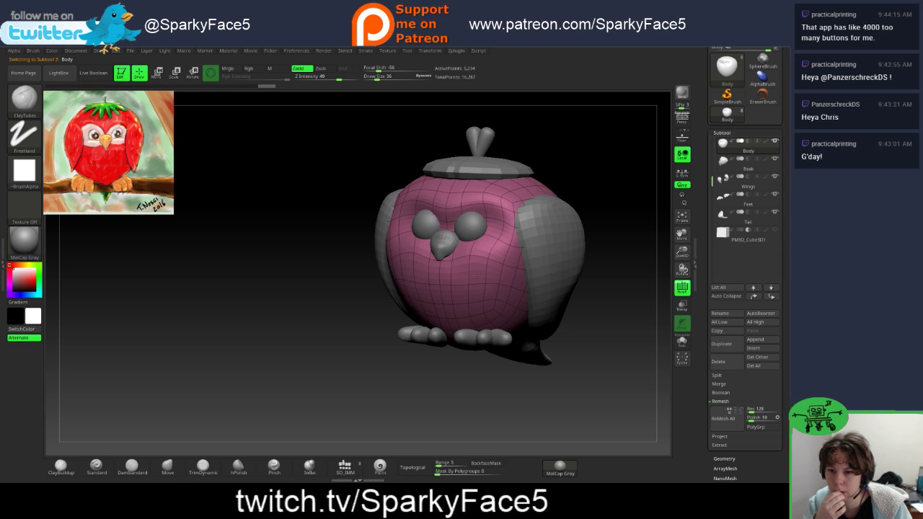
pyautogui.moveTo(703, 283); pyautogui.dragTo(693, 204)
pyautogui.scroll(-5, 693, 217)
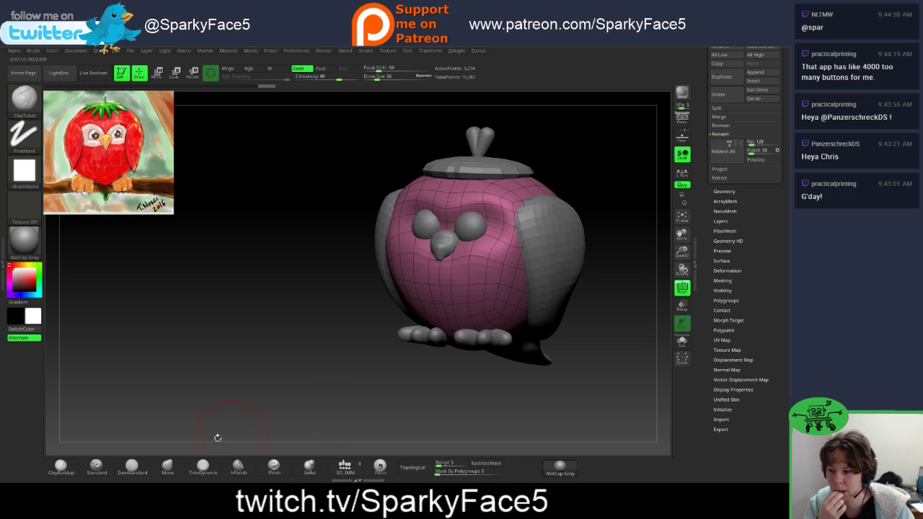
# Step: Choose the Move brush briefly, and switch back to the ClayBuildup brush for working on Body
pyautogui.click(167, 466)
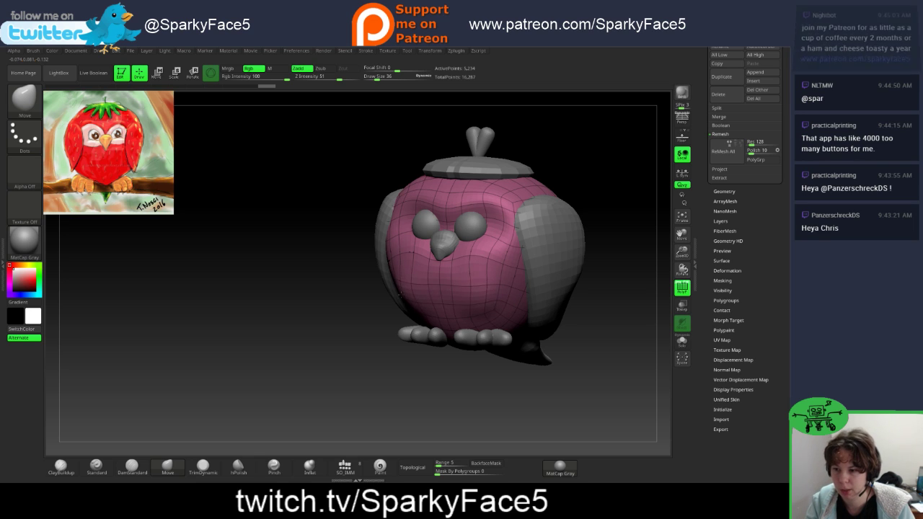
pyautogui.press('ctrl')
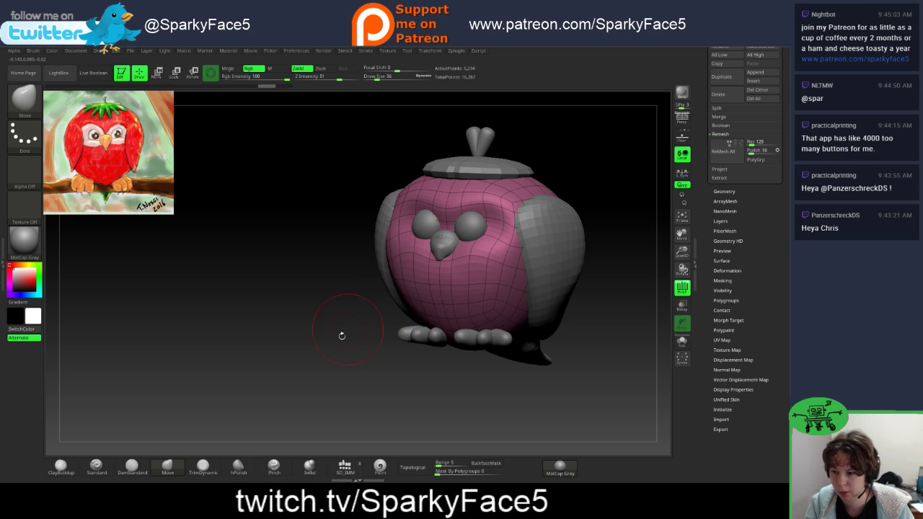
pyautogui.click(61, 467)
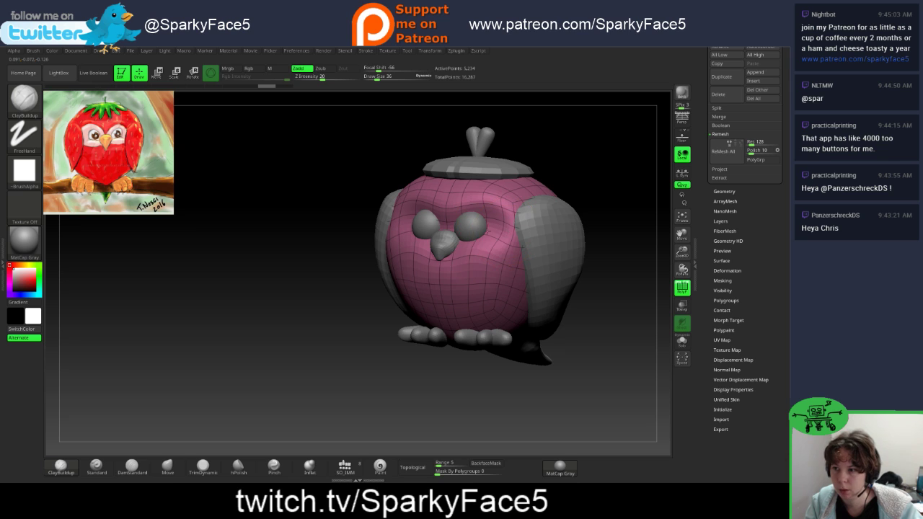
pyautogui.moveTo(256, 252); pyautogui.dragTo(330, 288)
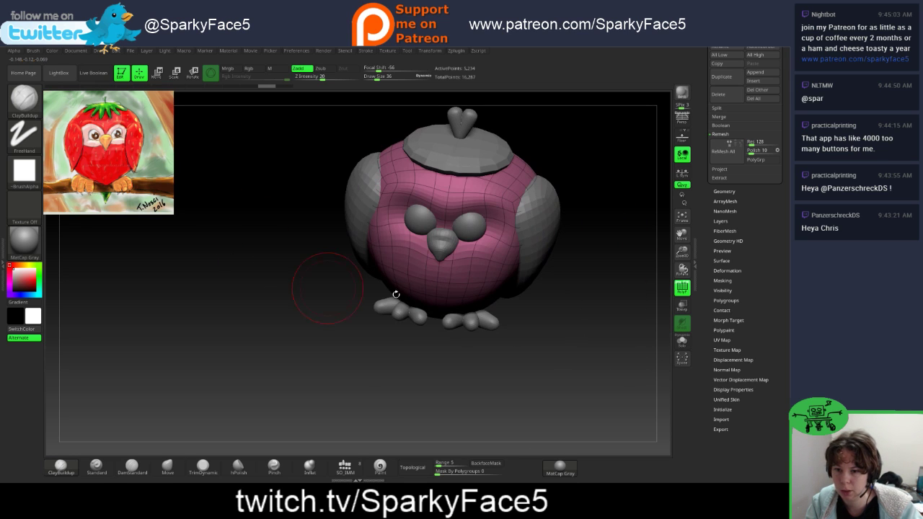
# Step: Open Body's Geometry settings and delete its lower subdivision levels
pyautogui.click(722, 192)
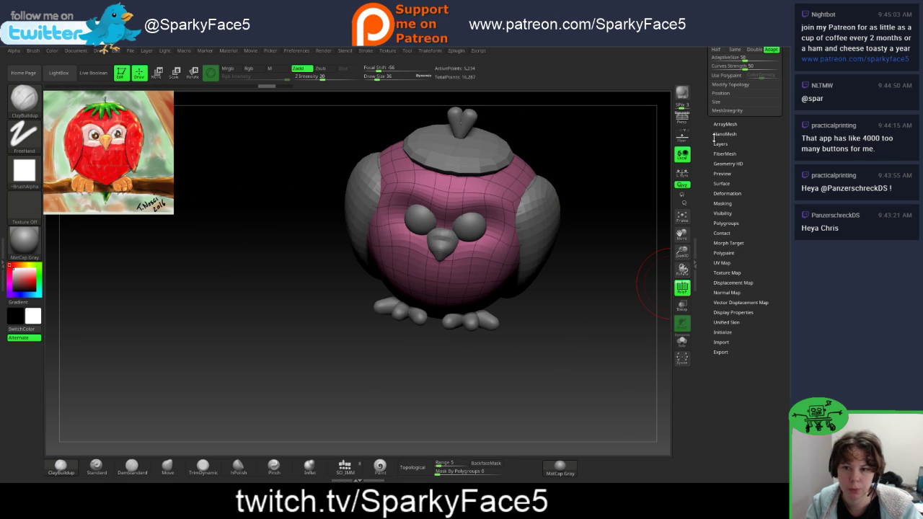
pyautogui.scroll(5, 710, 124)
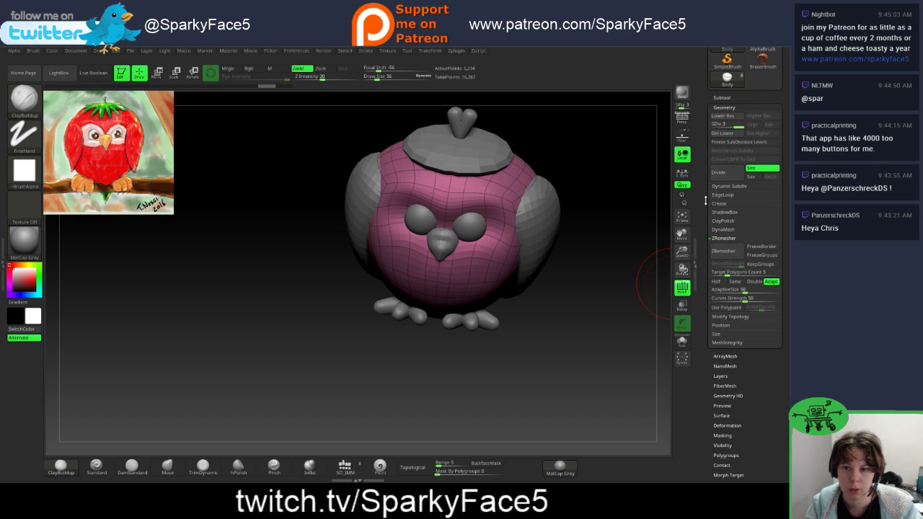
pyautogui.moveTo(635, 227); pyautogui.dragTo(617, 233)
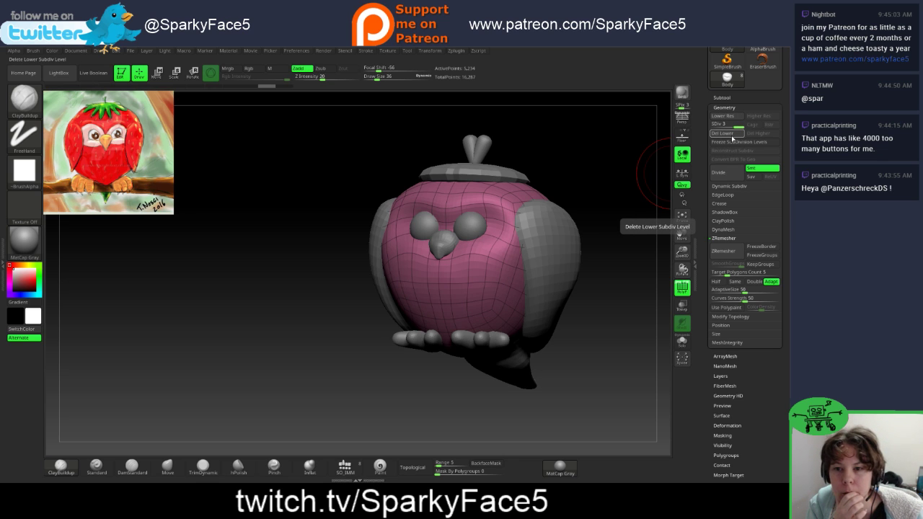
pyautogui.click(723, 133)
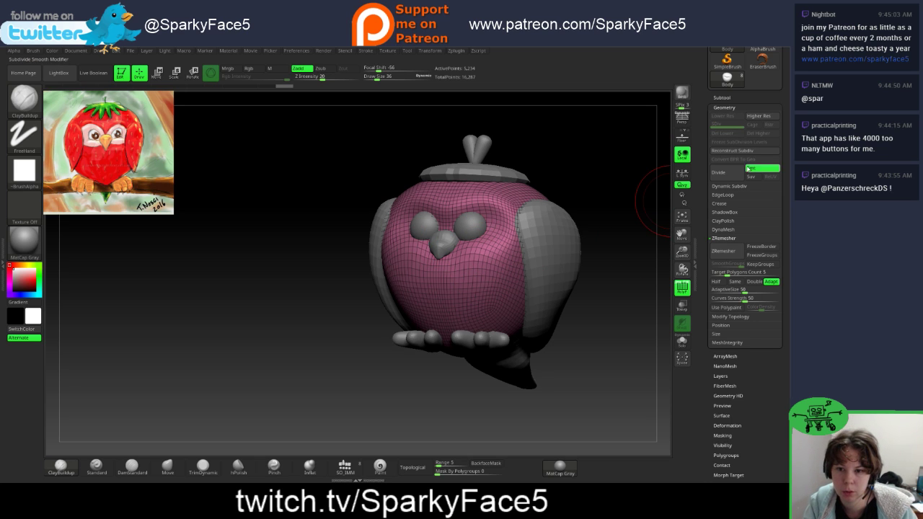
# Step: Go back through the undo history past the deletion of the lower levels, to Body at subdivision level 2
pyautogui.click(139, 87)
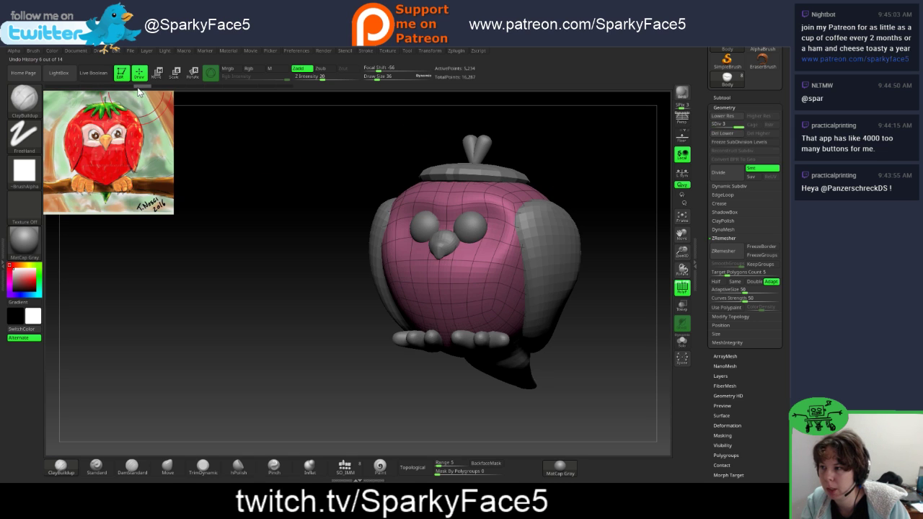
pyautogui.click(89, 87)
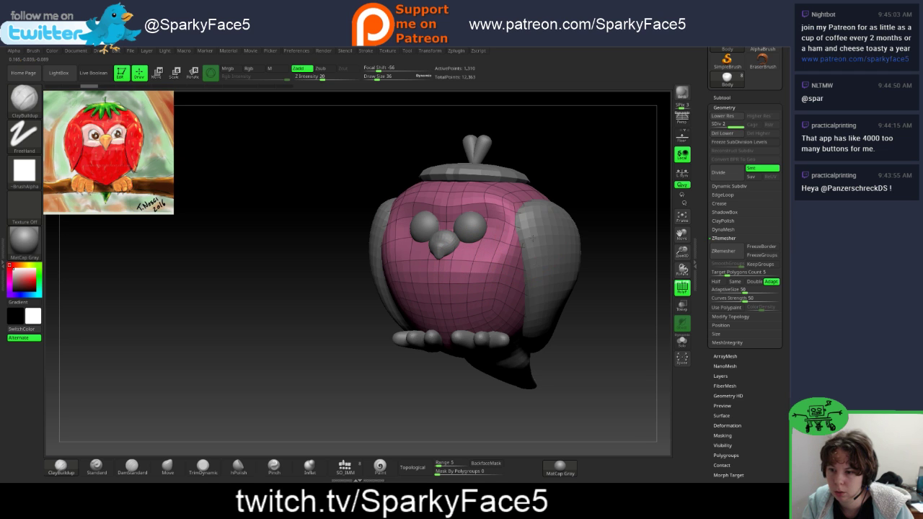
pyautogui.moveTo(620, 197); pyautogui.dragTo(598, 199)
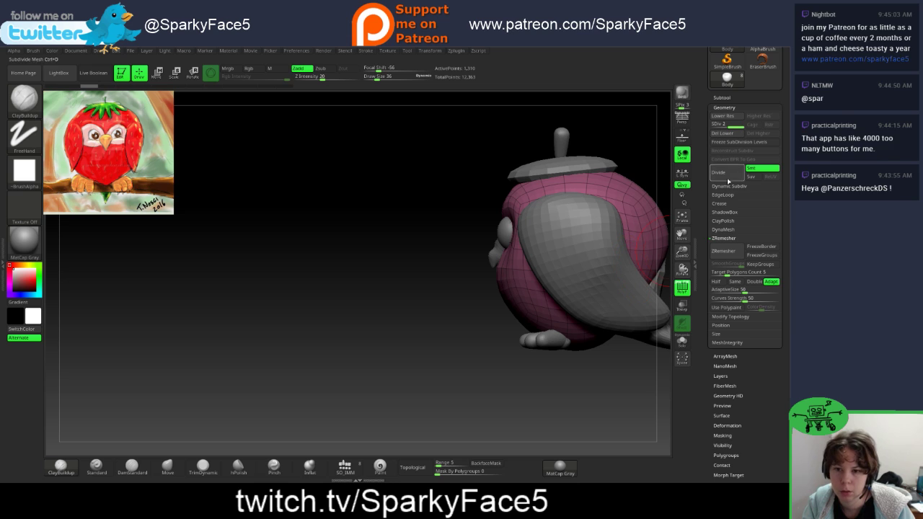
# Step: Convert Body to DynaMesh at resolution 128, freezing its subdivision levels, and undo the conversion
pyautogui.click(723, 229)
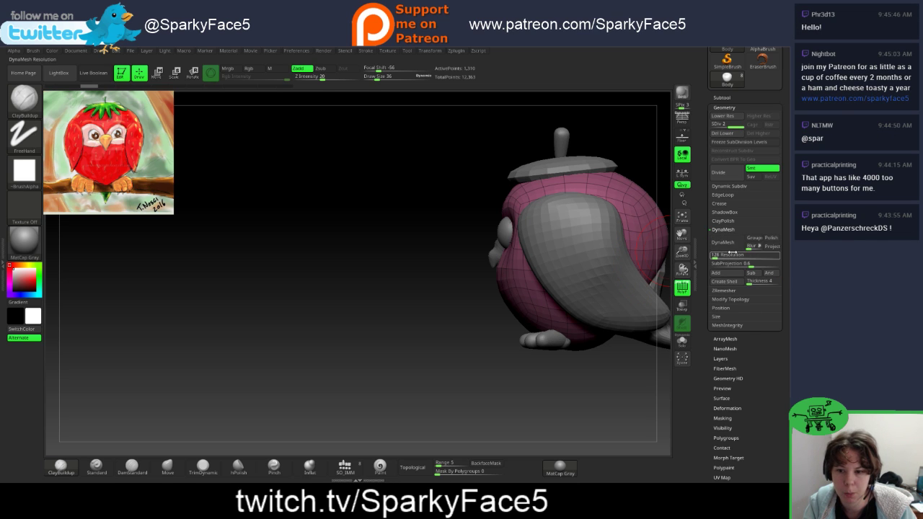
pyautogui.click(723, 253)
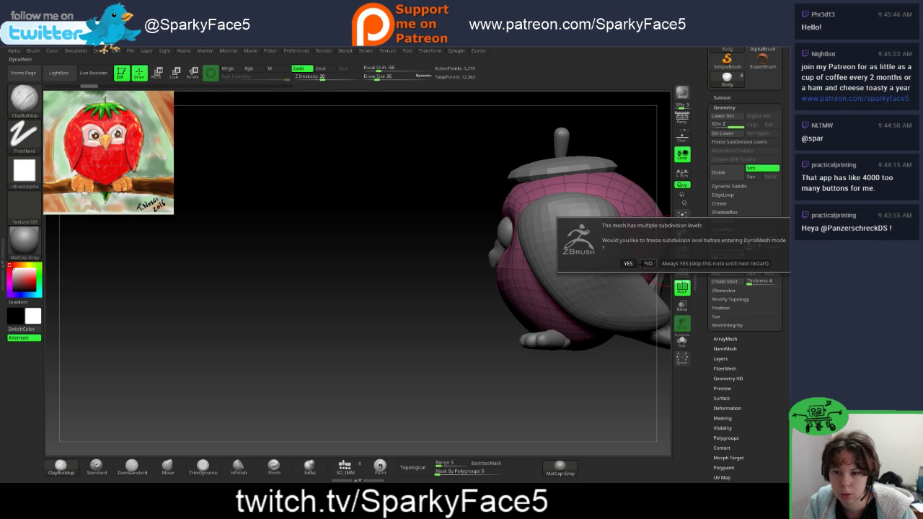
pyautogui.click(628, 263)
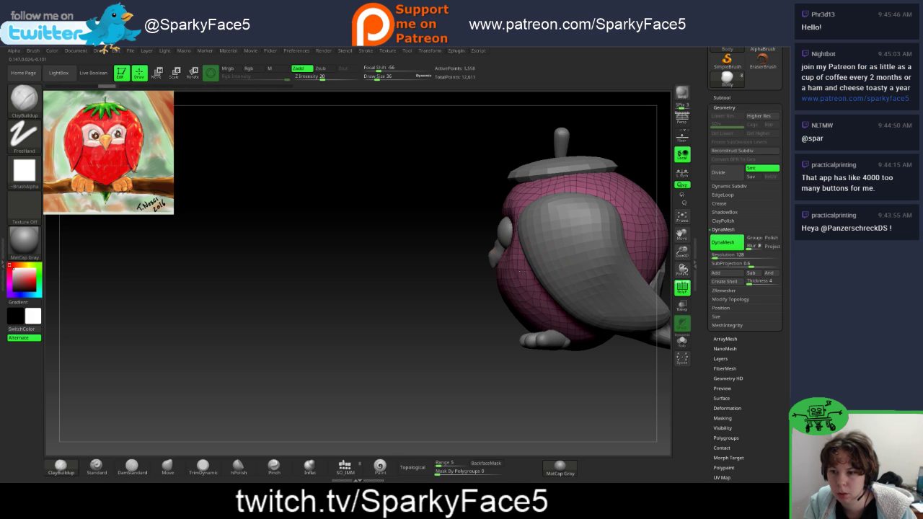
pyautogui.hotkey('ctrl', 'z')
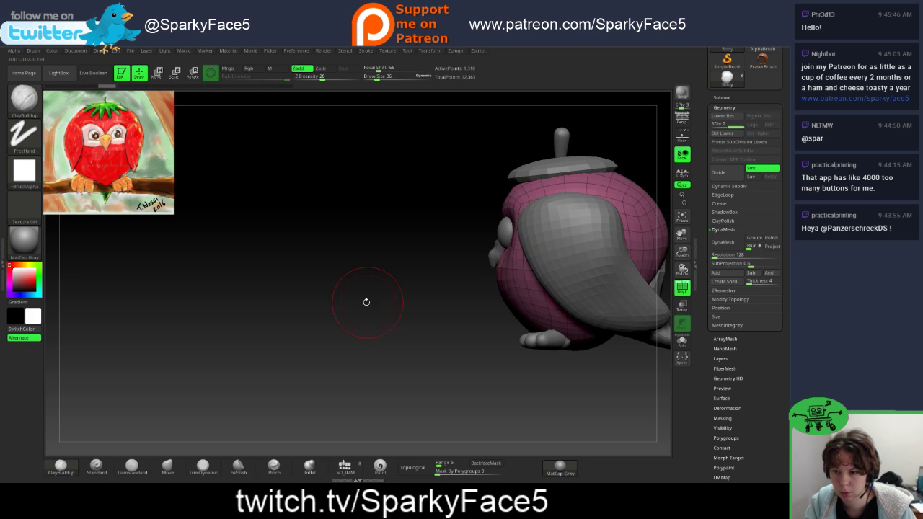
# Step: Close ZBrush without saving the changes to the owl project
pyautogui.moveTo(366, 303); pyautogui.dragTo(596, 268)
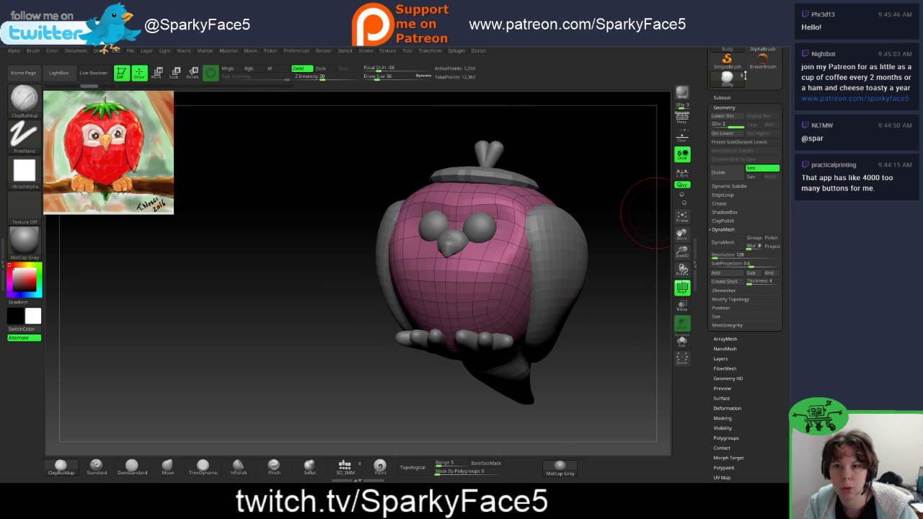
pyautogui.click(782, 42)
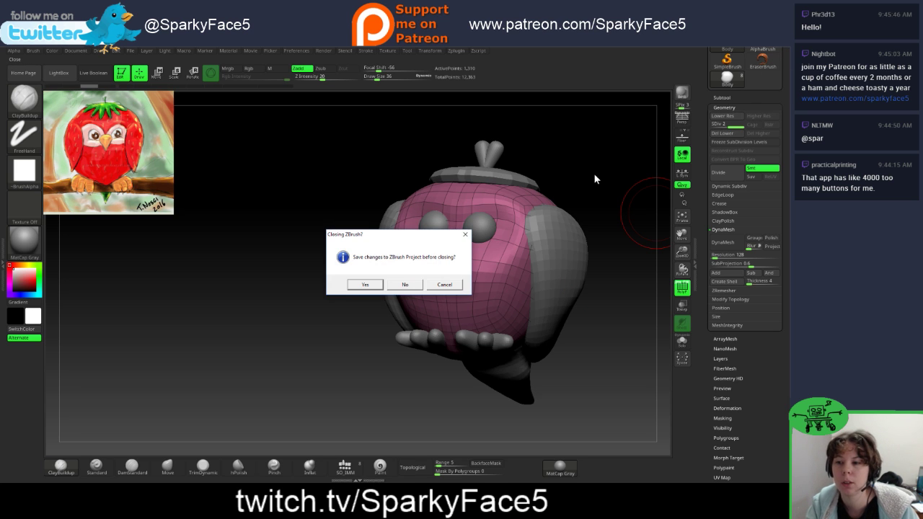
pyautogui.click(404, 286)
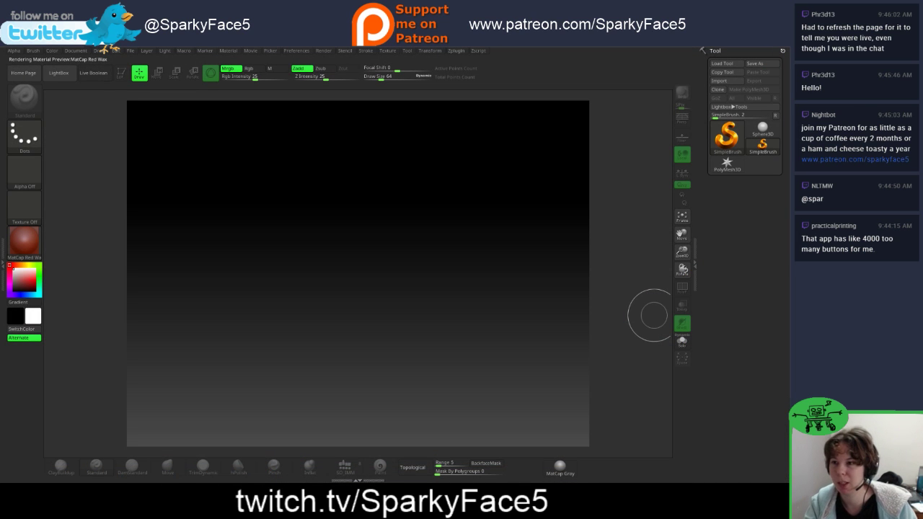
# Step: Set the document width to 1980 in the restarted session
pyautogui.click(75, 50)
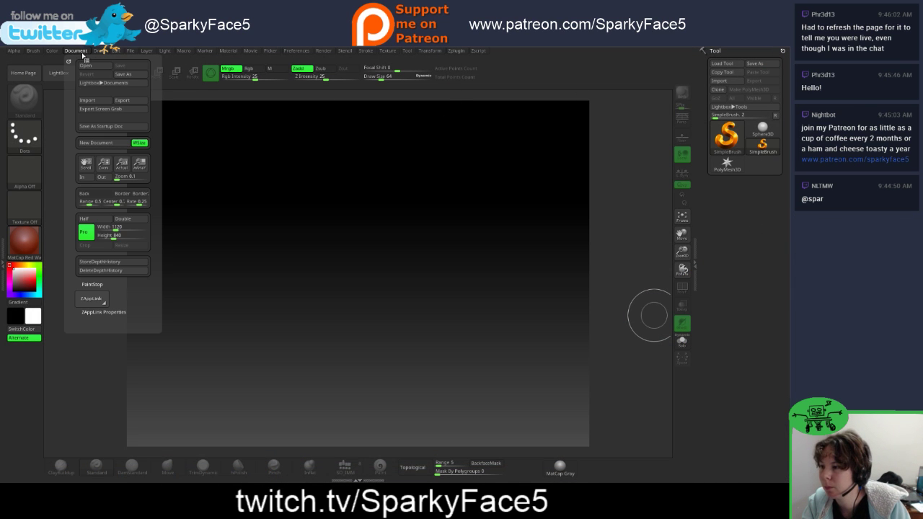
pyautogui.moveTo(115, 231); pyautogui.dragTo(123, 230)
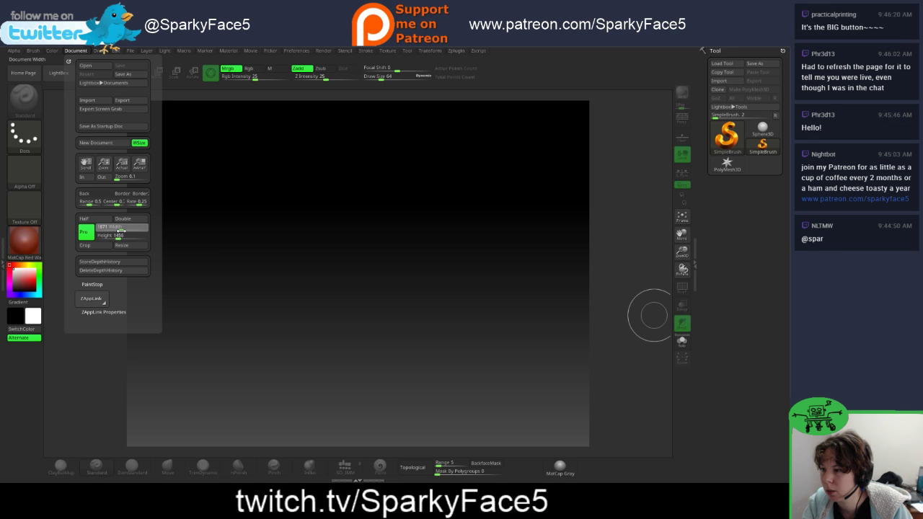
pyautogui.click(121, 230)
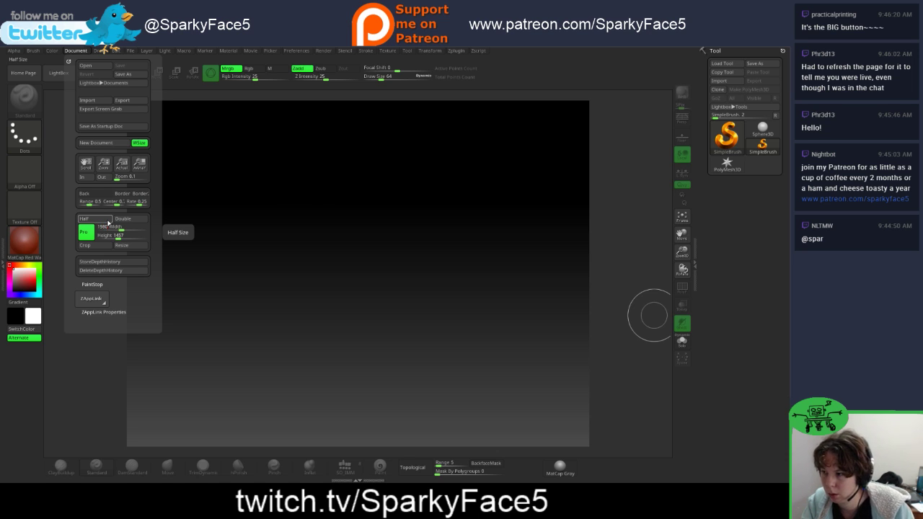
# Step: Set the document height to 1080 with proportions kept, and resize the document
pyautogui.press(',')
pyautogui.click(621, 96)
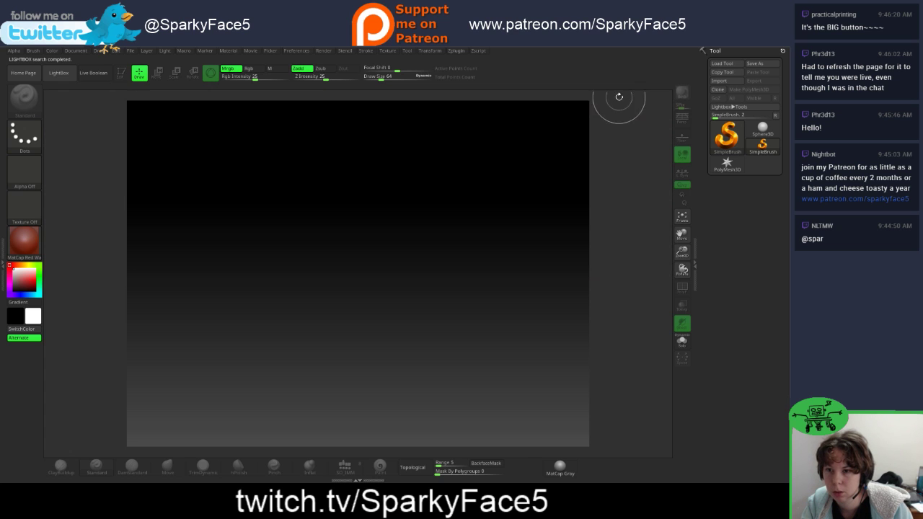
pyautogui.click(78, 52)
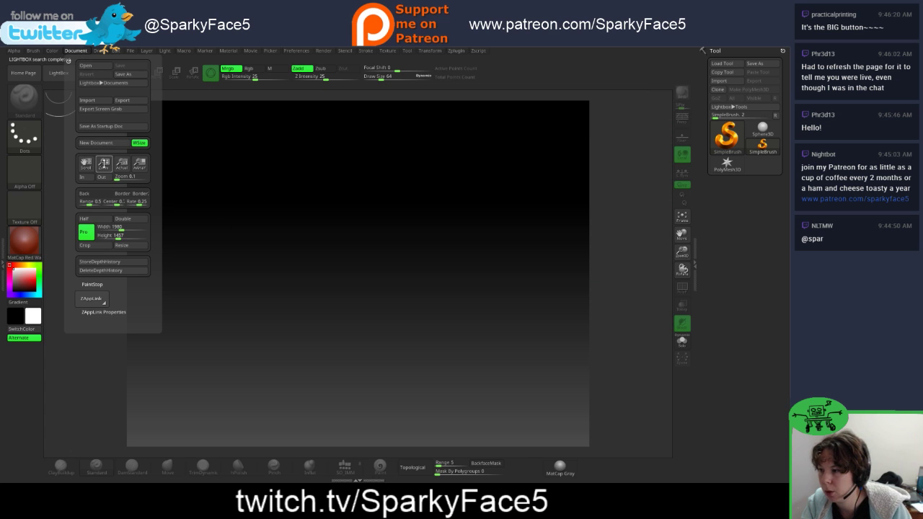
pyautogui.click(109, 237)
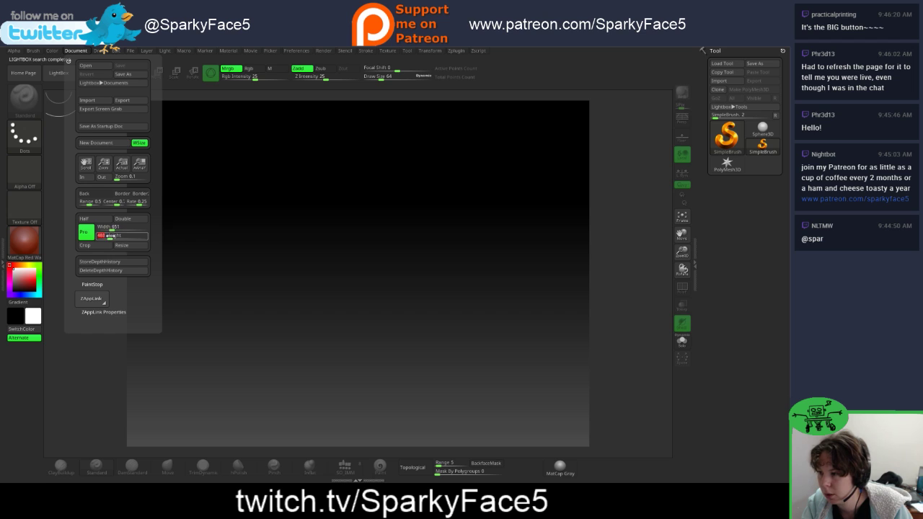
pyautogui.click(121, 245)
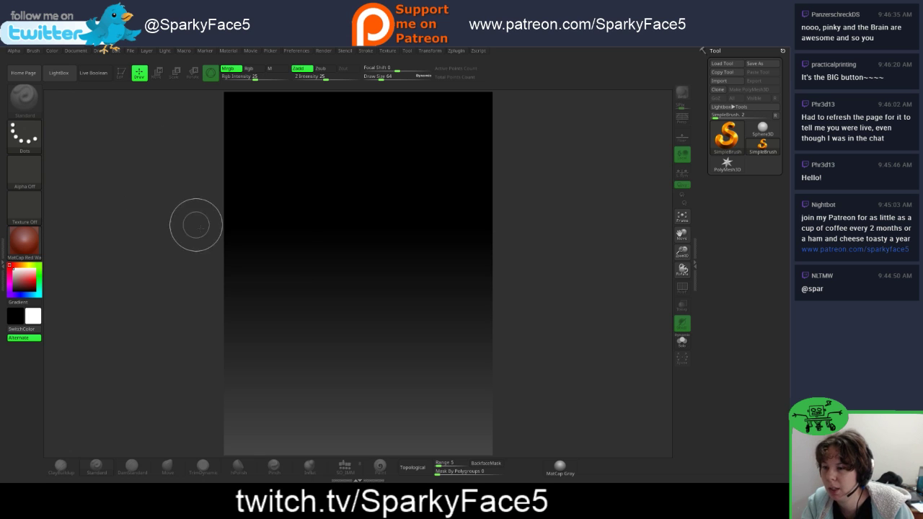
# Step: Try to increase the document's width, and begin closing the program but cancel
pyautogui.click(76, 51)
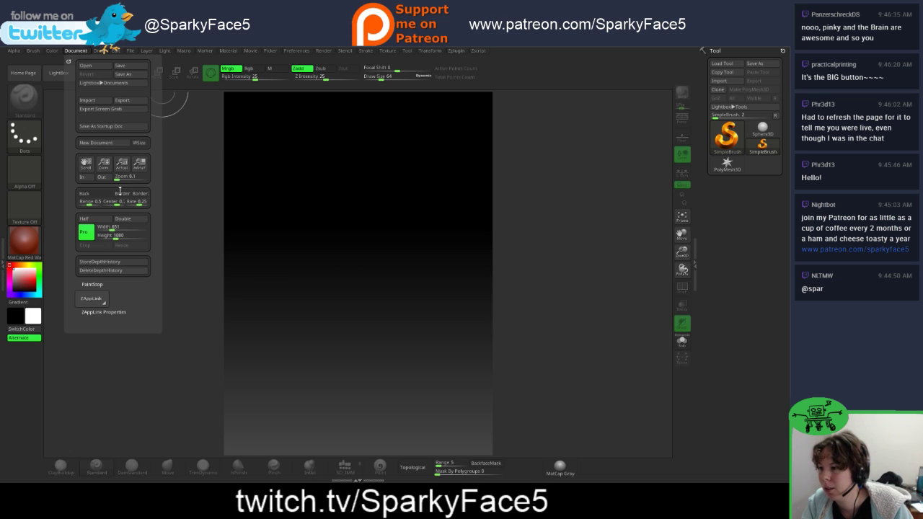
pyautogui.moveTo(108, 226); pyautogui.dragTo(127, 226)
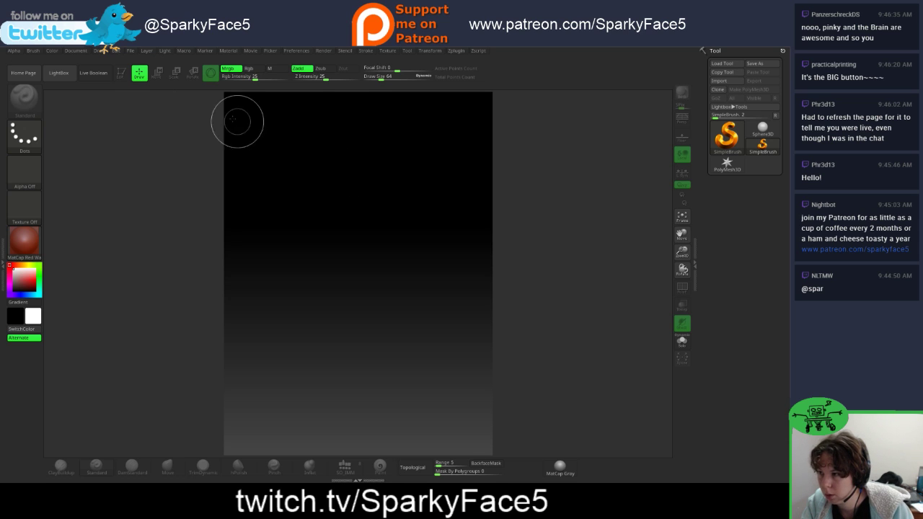
pyautogui.click(78, 51)
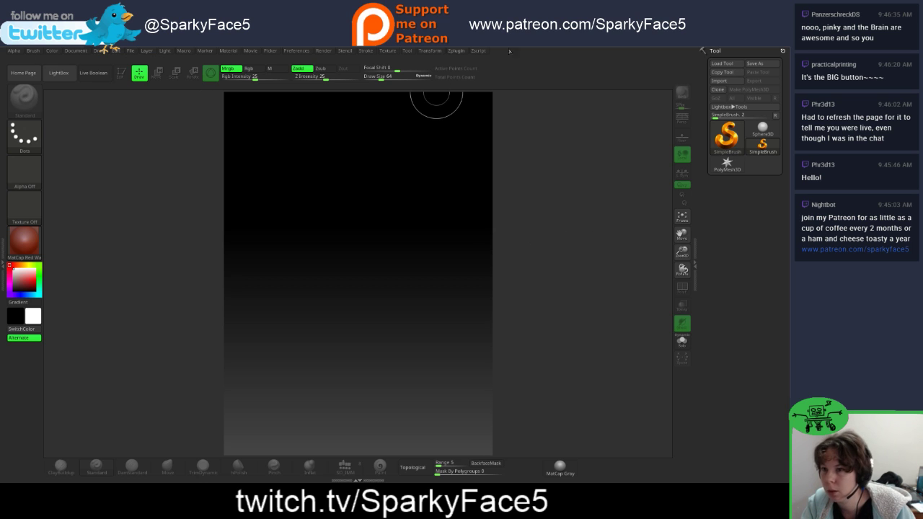
pyautogui.click(782, 45)
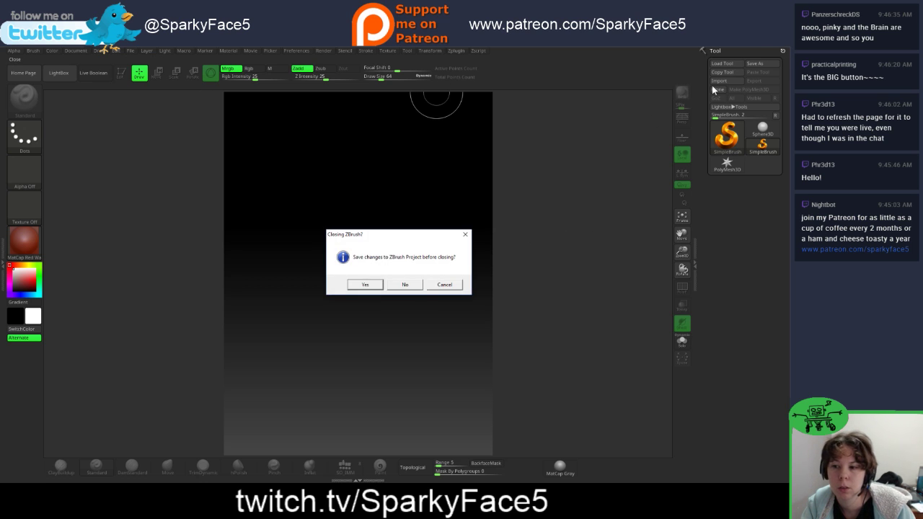
pyautogui.click(441, 284)
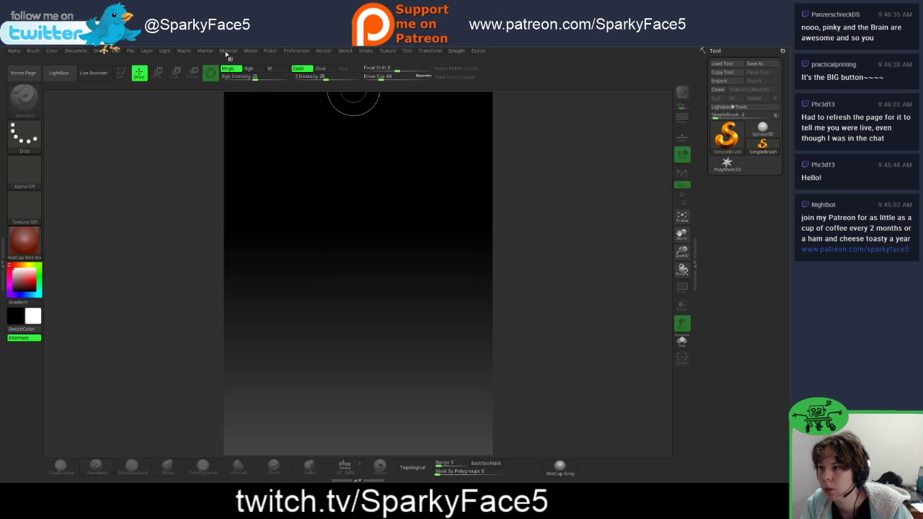
# Step: Fully initialize ZBrush to discard the resized document
pyautogui.click(296, 51)
pyautogui.click(305, 66)
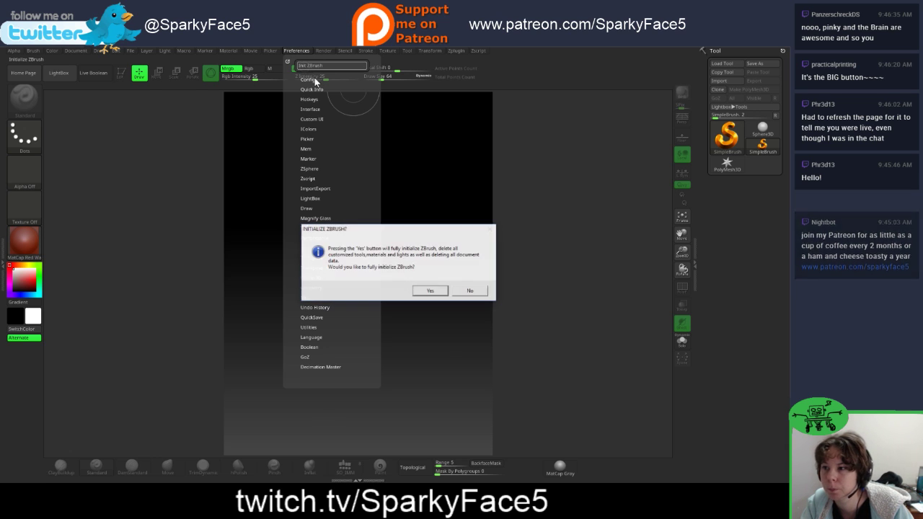
pyautogui.click(431, 292)
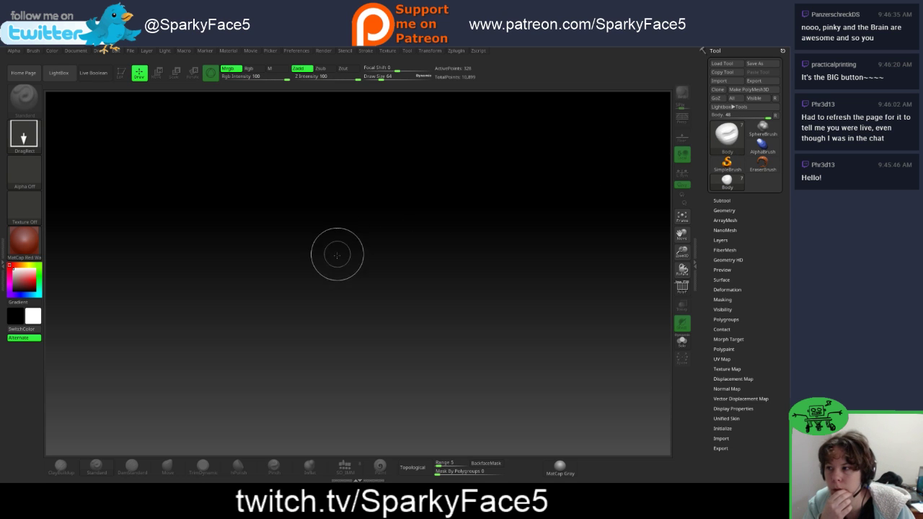
# Step: Draw the owl onto the canvas, stretch it horizontally with the Scale gizmo and enlarge it
pyautogui.moveTo(268, 219)
pyautogui.mouseDown()
pyautogui.moveTo(370, 281)
pyautogui.moveTo(368, 380)
pyautogui.moveTo(340, 418)
pyautogui.moveTo(265, 451)
pyautogui.mouseUp()
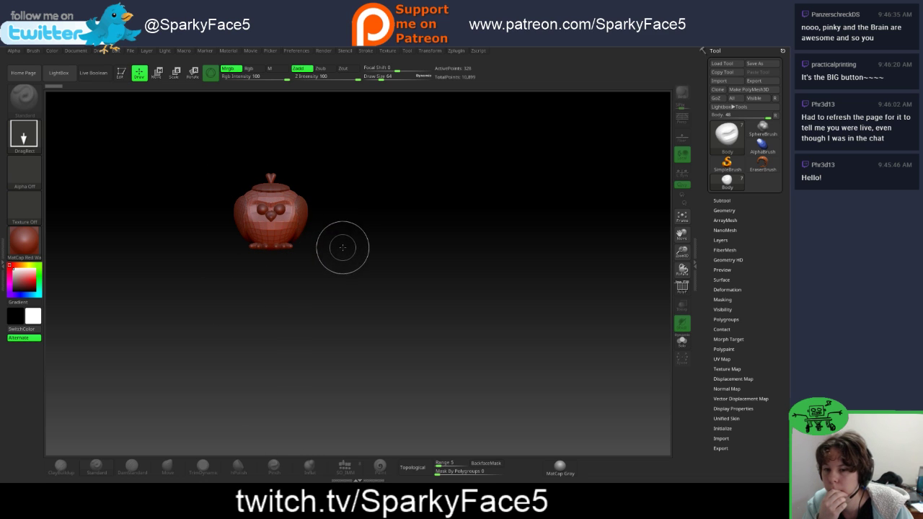
pyautogui.click(159, 72)
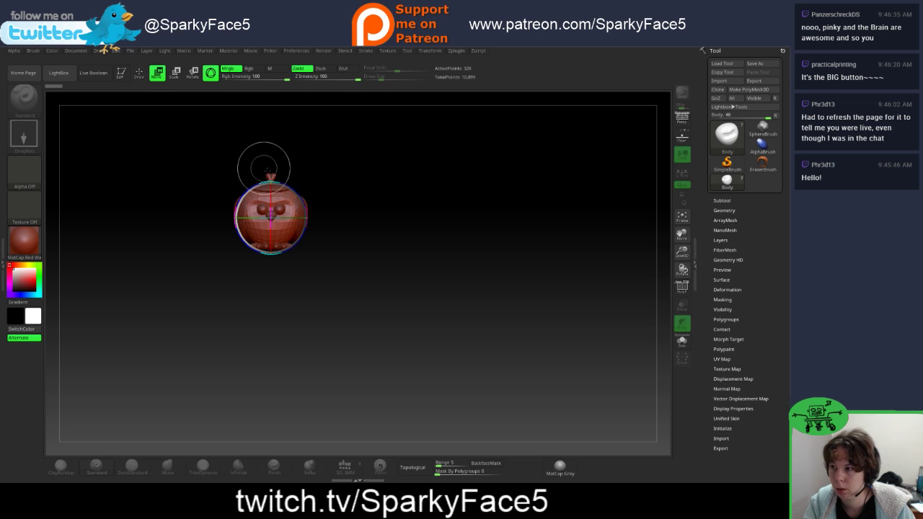
pyautogui.click(175, 72)
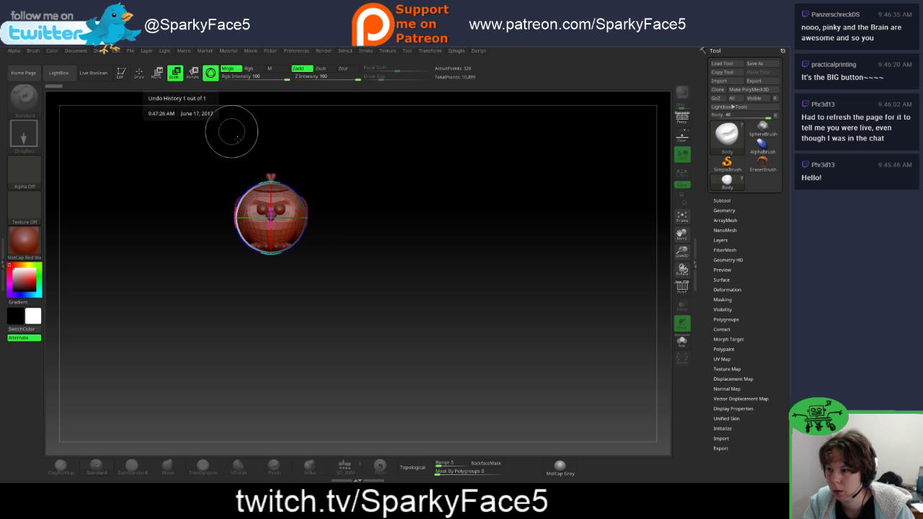
pyautogui.moveTo(275, 217); pyautogui.dragTo(289, 227)
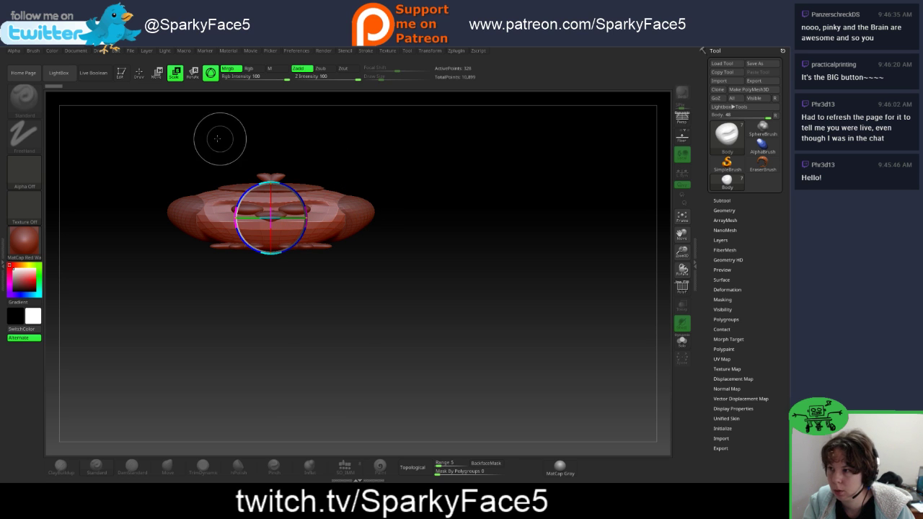
pyautogui.keyDown('ctrl'); pyautogui.moveTo(281, 165); pyautogui.dragTo(323, 155, button='right'); pyautogui.keyUp('ctrl')
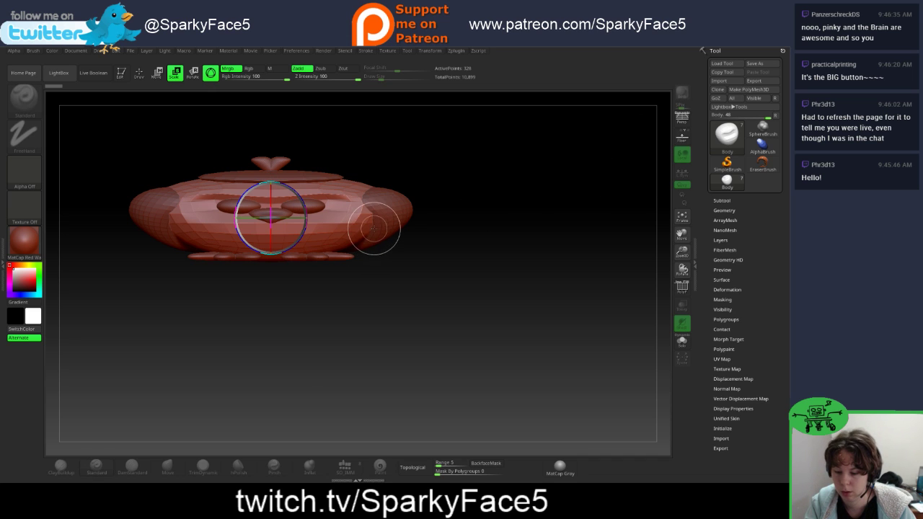
# Step: Return to Draw mode, clear the canvas and paint short diagonal trails of small owls with the FreeHand stroke, clearing between them
pyautogui.press('q')
pyautogui.hotkey('ctrl', 'n')
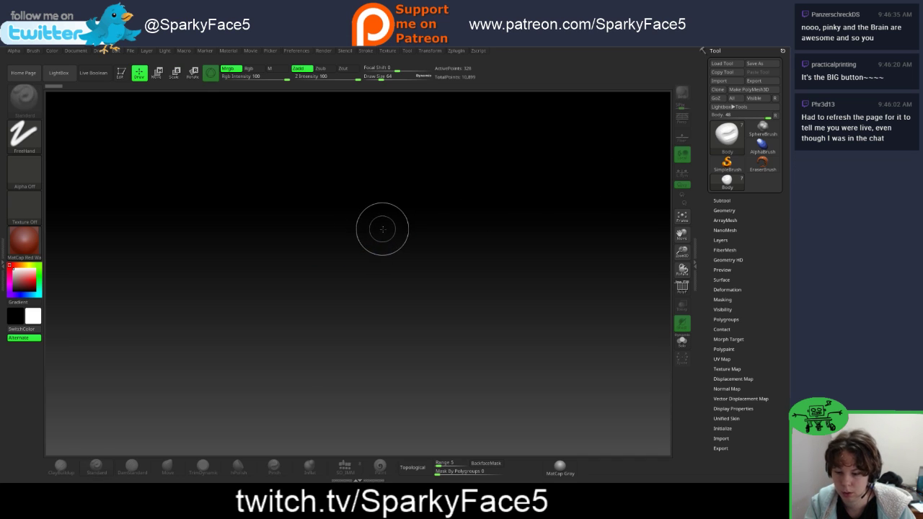
pyautogui.moveTo(312, 210); pyautogui.dragTo(368, 266)
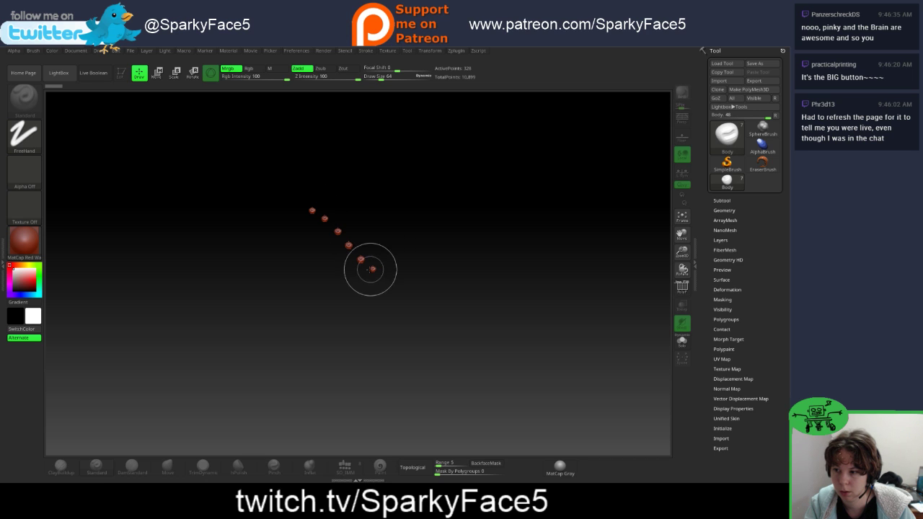
pyautogui.hotkey('ctrl', 'n')
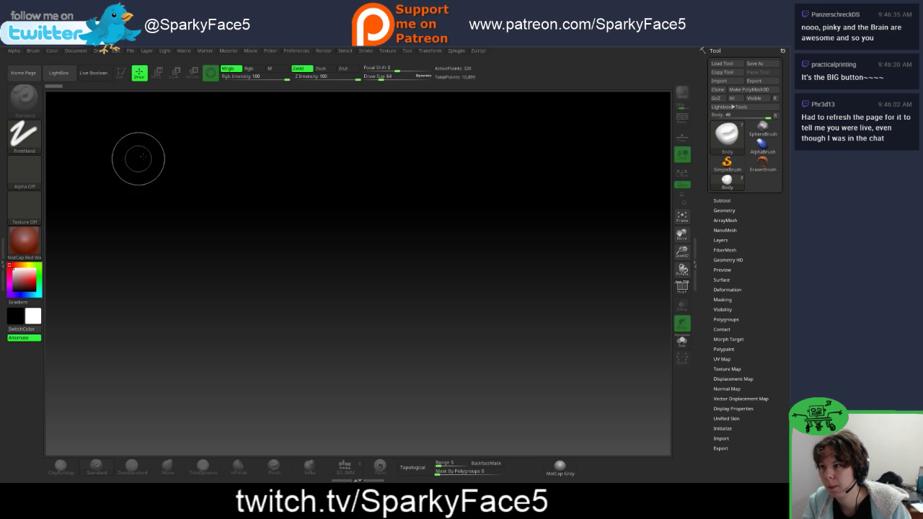
pyautogui.moveTo(167, 152); pyautogui.dragTo(168, 154)
pyautogui.moveTo(182, 166); pyautogui.dragTo(184, 168)
pyautogui.moveTo(194, 180); pyautogui.dragTo(211, 195)
pyautogui.click(20, 108)
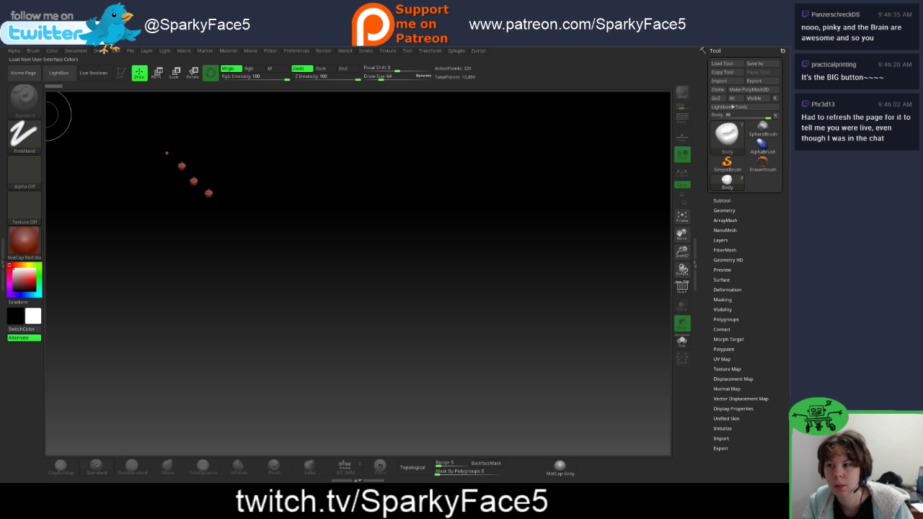
# Step: Cancel closing the program and fully initialize ZBrush again, discarding the painted owls
pyautogui.click(782, 42)
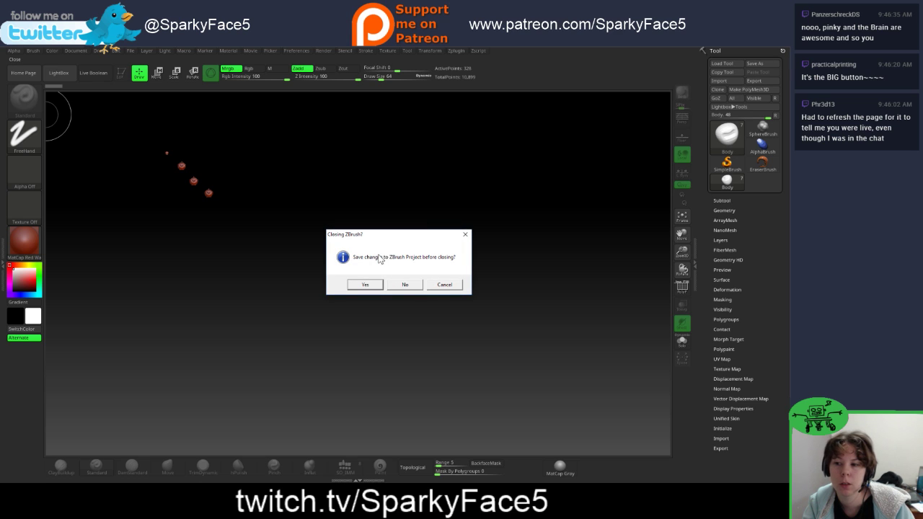
pyautogui.click(444, 285)
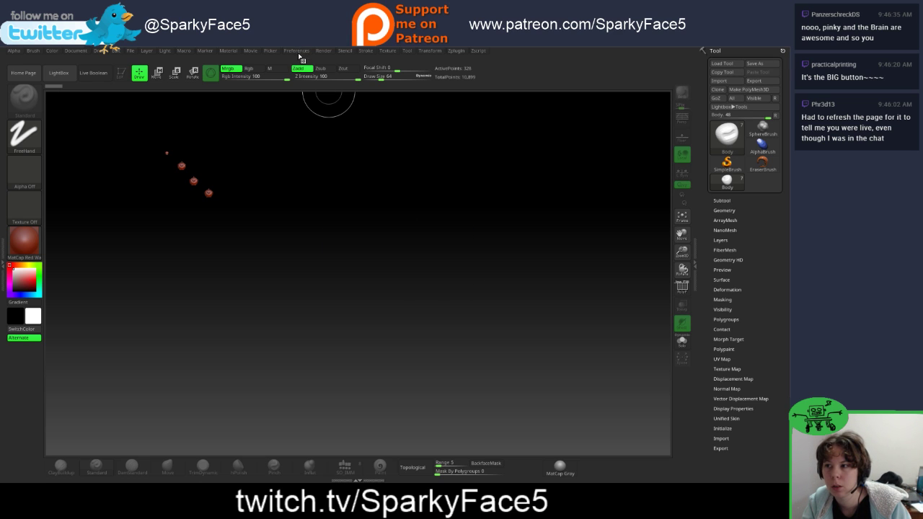
pyautogui.click(297, 52)
pyautogui.click(319, 67)
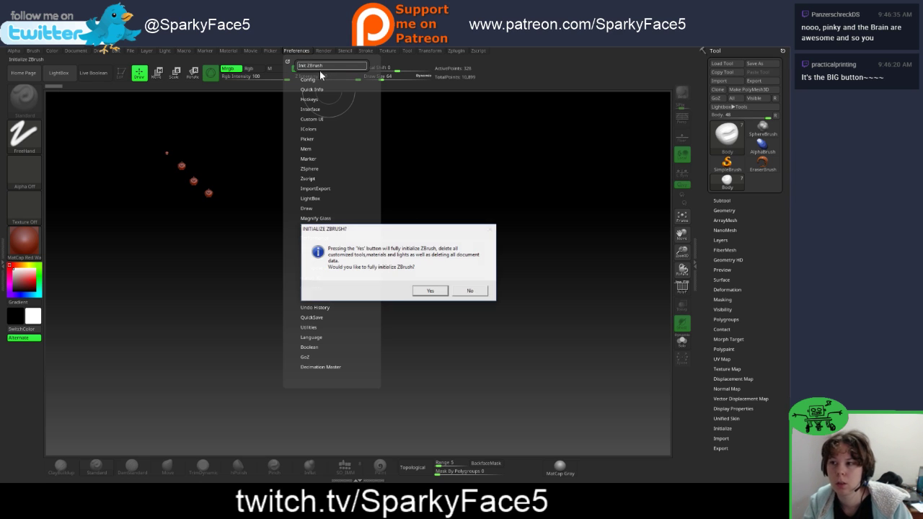
pyautogui.click(438, 291)
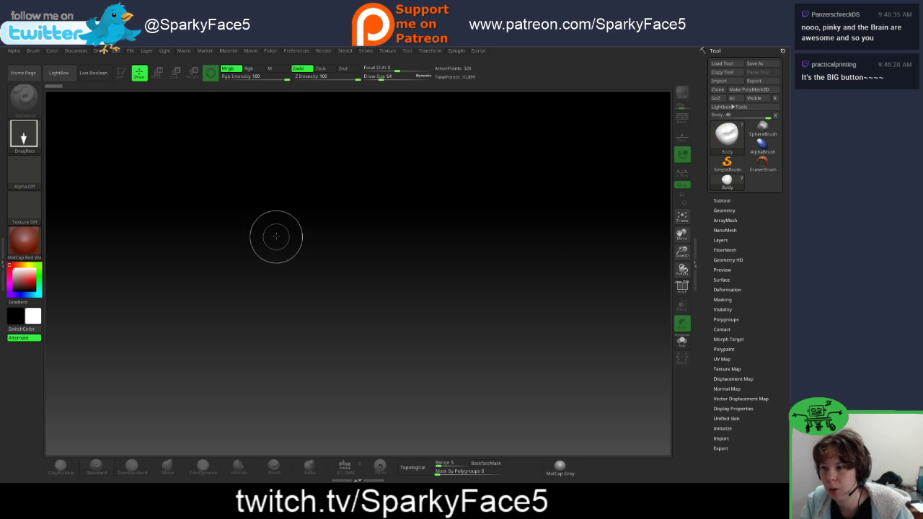
# Step: Draw a single owl onto the empty canvas and enlarge it with the Scale gizmo to about three times its size
pyautogui.moveTo(334, 262); pyautogui.dragTo(284, 437)
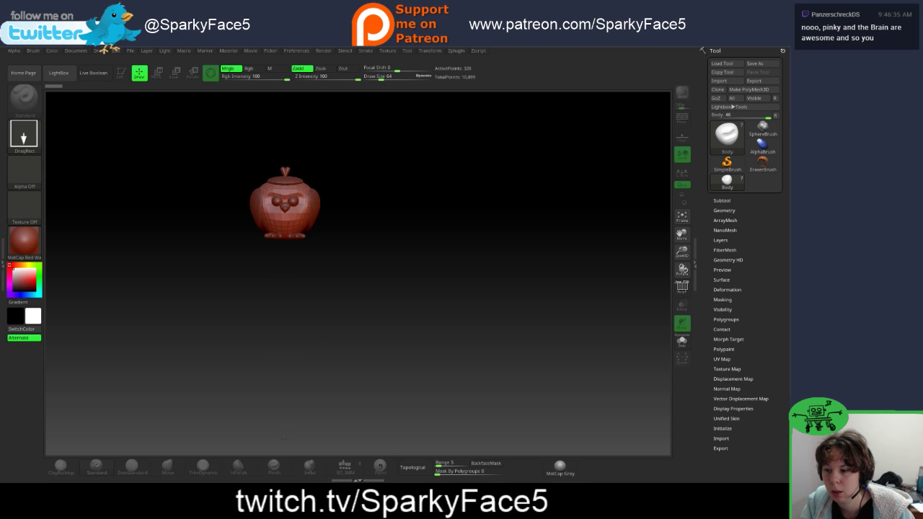
pyautogui.press('t')
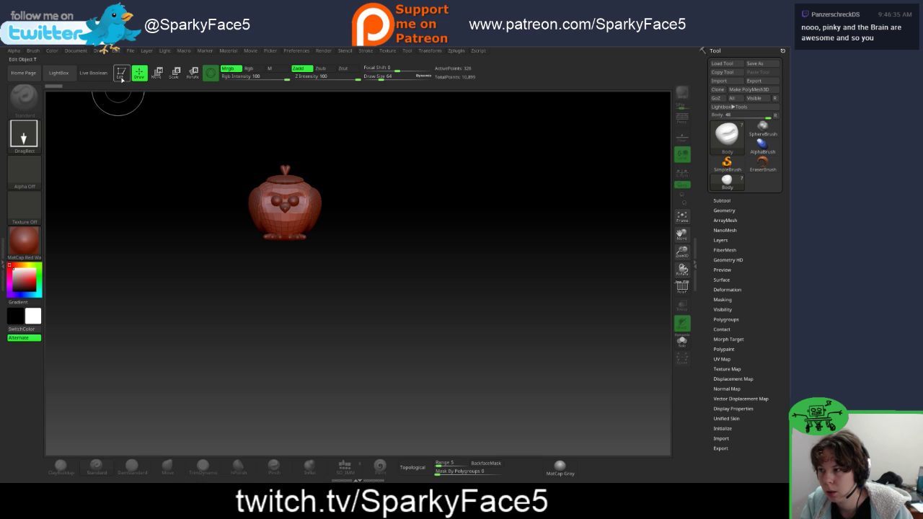
pyautogui.click(161, 75)
pyautogui.press('r')
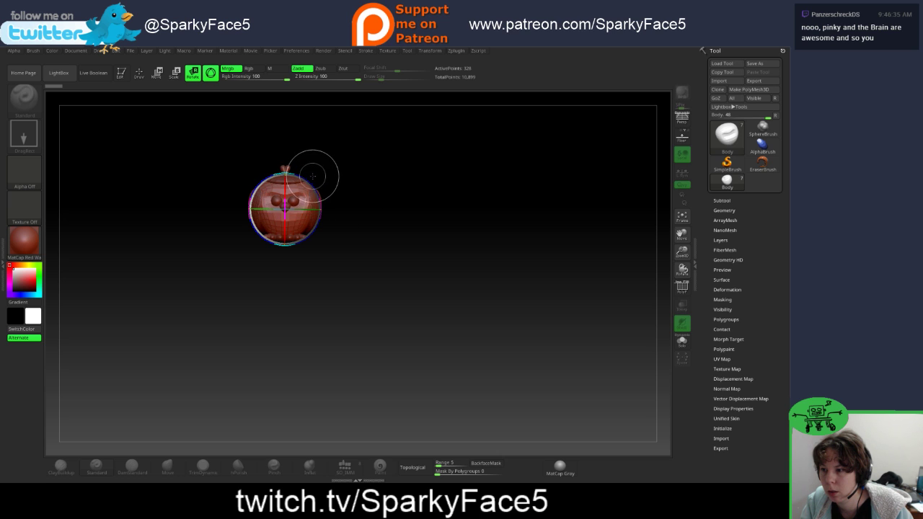
pyautogui.moveTo(309, 180); pyautogui.dragTo(314, 173)
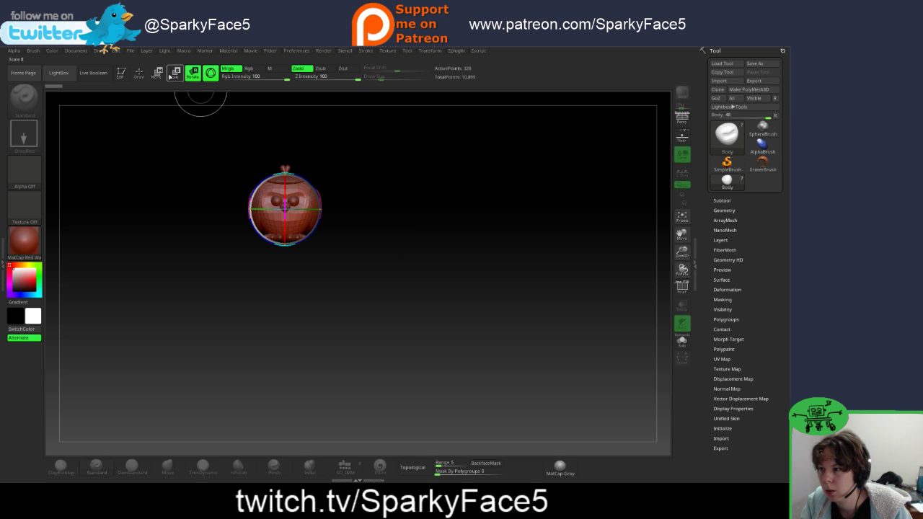
pyautogui.click(175, 72)
pyautogui.moveTo(340, 181); pyautogui.dragTo(462, 160)
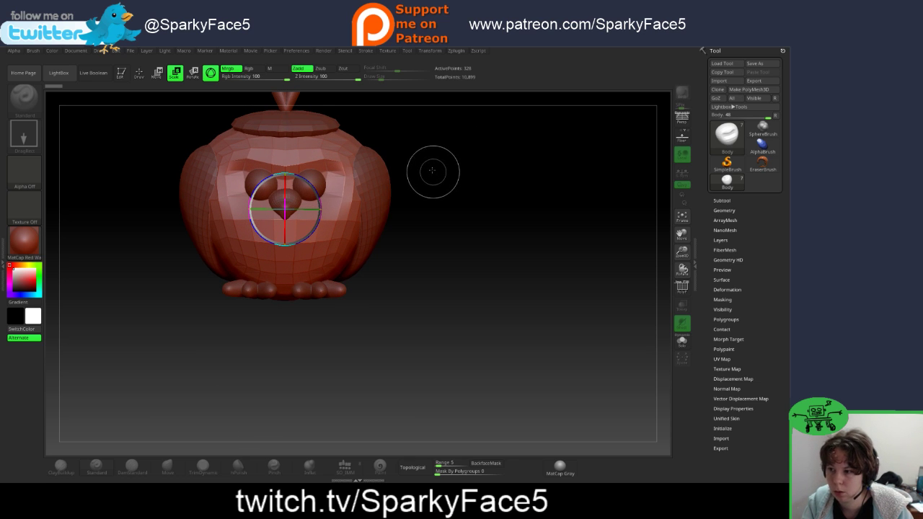
# Step: Switch back to Draw mode, turn on Edit mode for the owl and frame it in the canvas
pyautogui.click(139, 74)
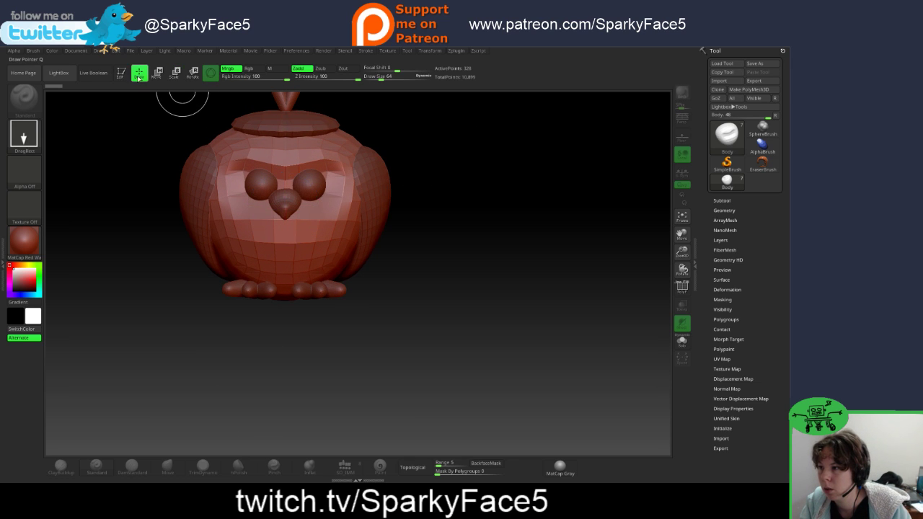
pyautogui.click(121, 74)
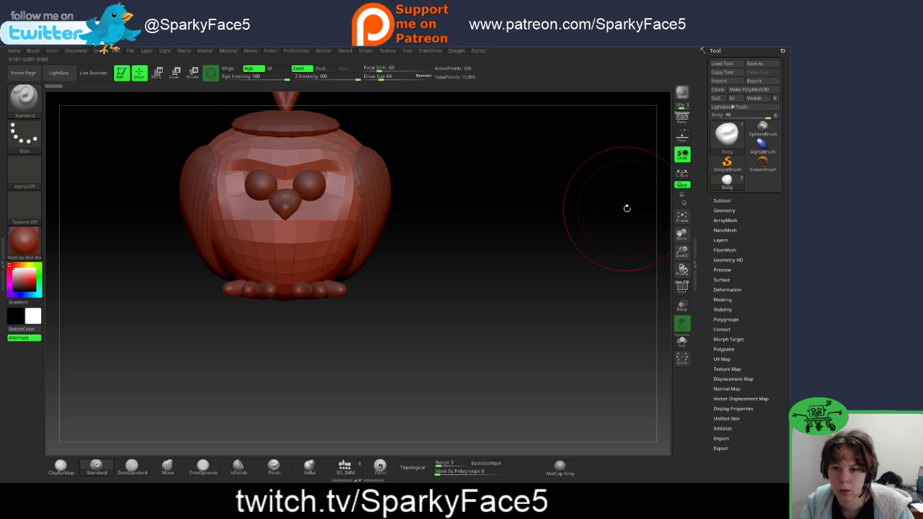
pyautogui.click(682, 216)
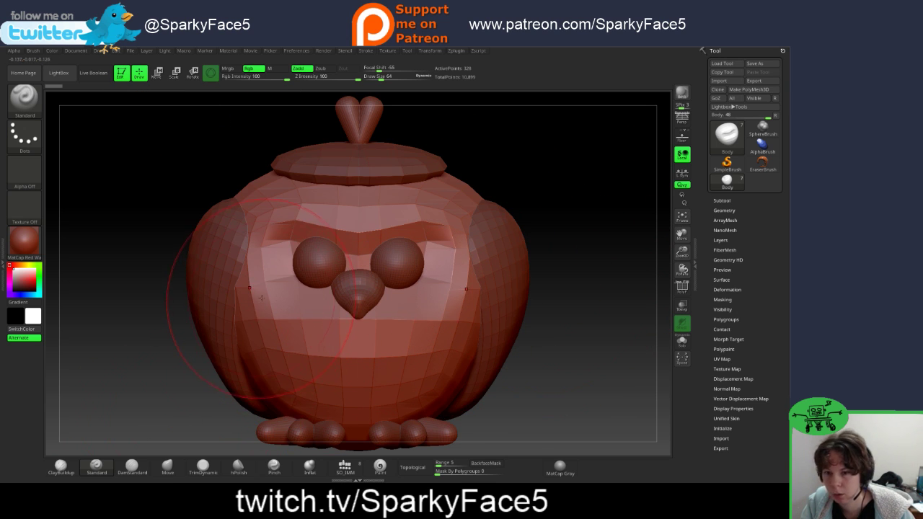
# Step: Make and undo a test stroke on the owl's Body, and expand the subtool list with the owl framed
pyautogui.moveTo(261, 298); pyautogui.dragTo(294, 324)
pyautogui.hotkey('ctrl', 'z')
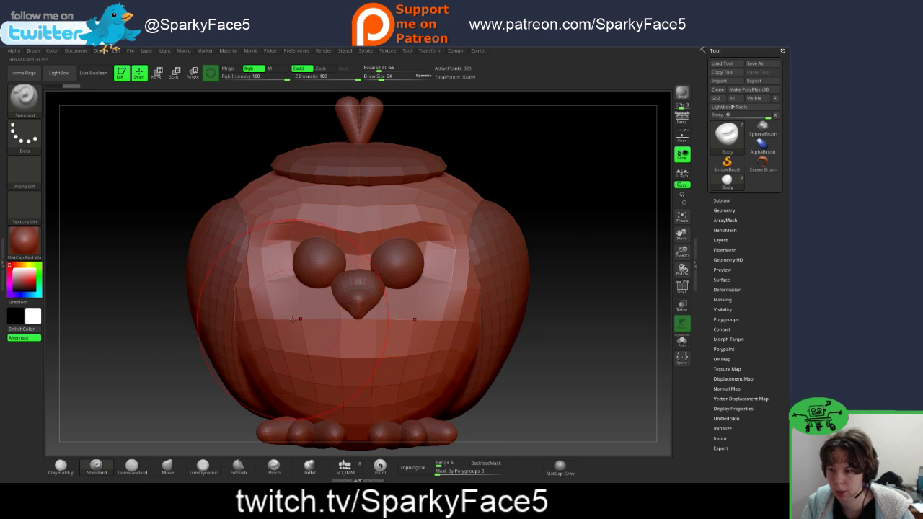
pyautogui.click(721, 201)
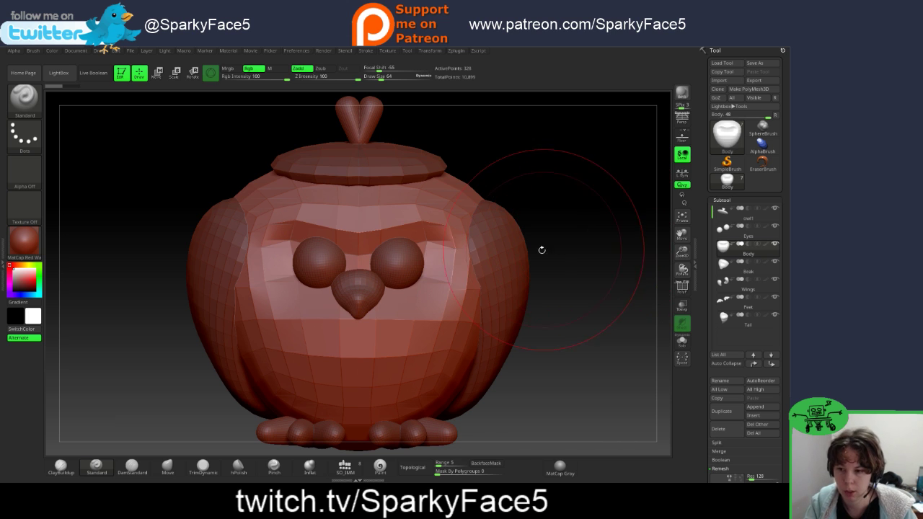
pyautogui.press('f')
pyautogui.press('f')
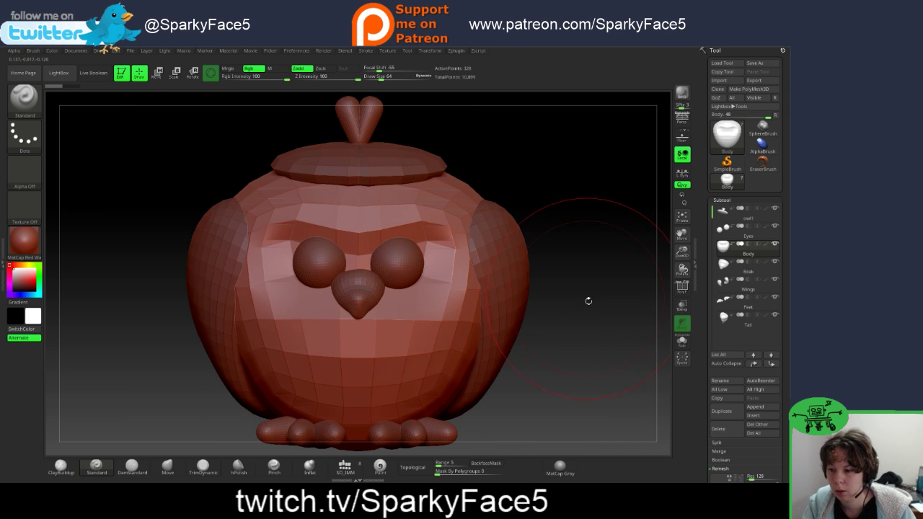
# Step: Subdivide the owl's Body subtool with Divide to reach subdivision level 3
pyautogui.moveTo(587, 304); pyautogui.dragTo(661, 267)
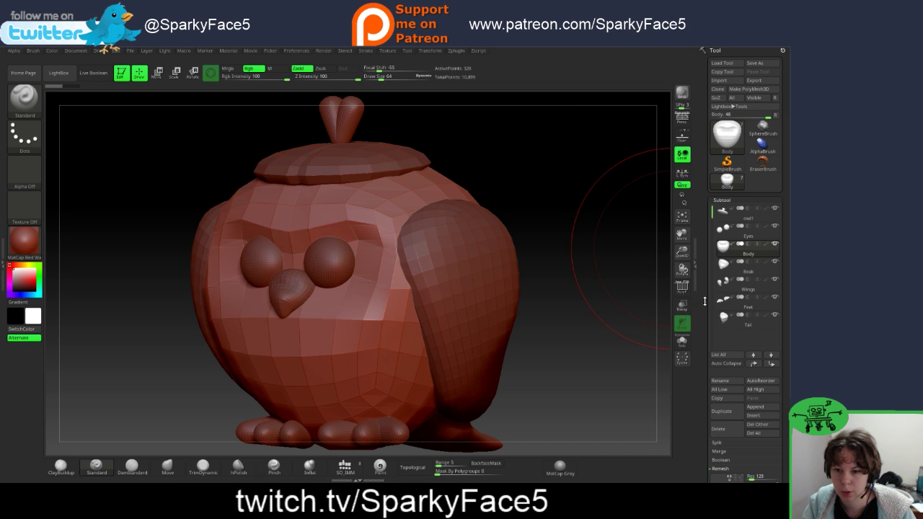
pyautogui.scroll(-3, 705, 302)
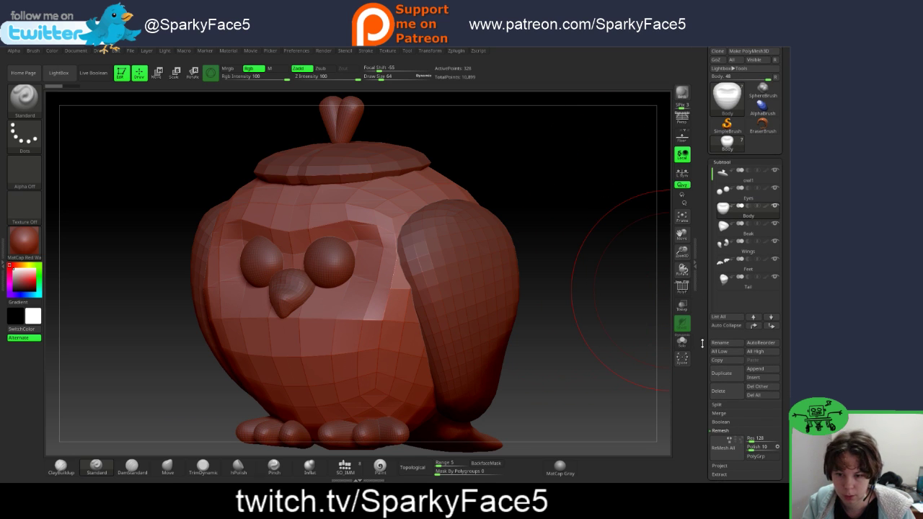
pyautogui.scroll(-6, 701, 343)
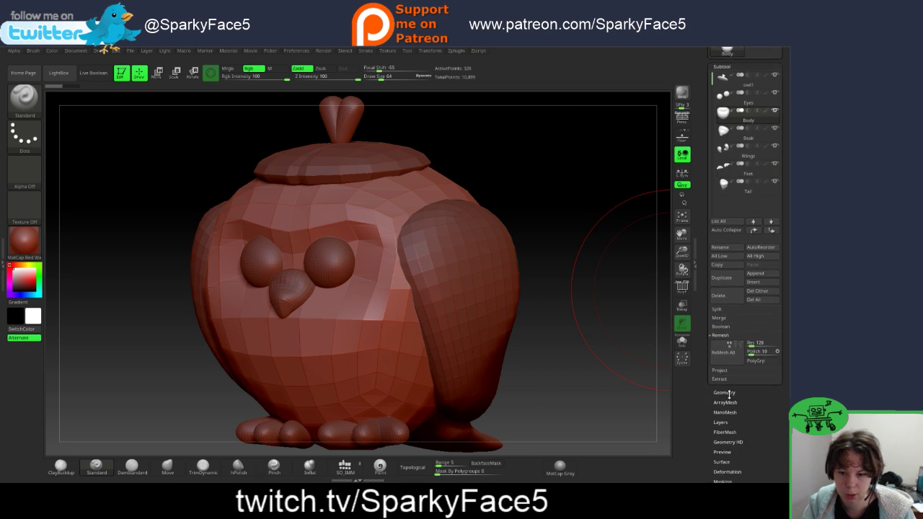
pyautogui.click(725, 393)
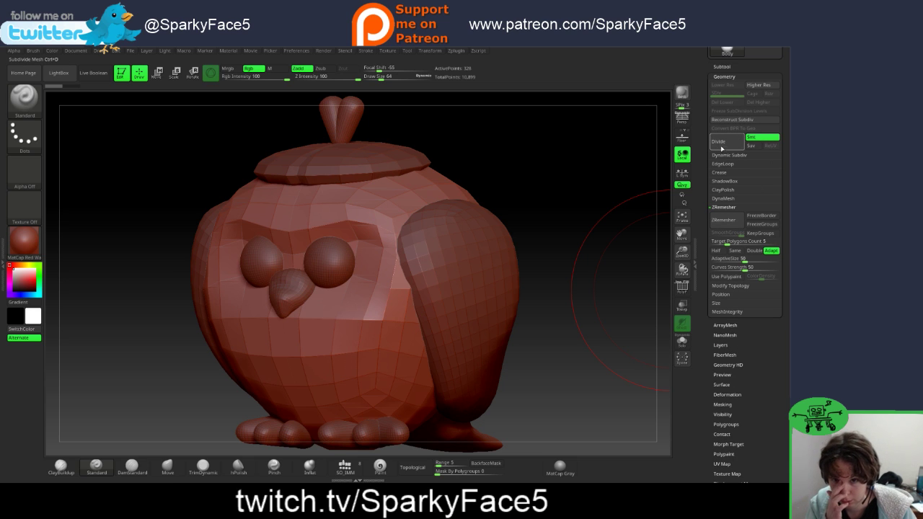
pyautogui.click(722, 147)
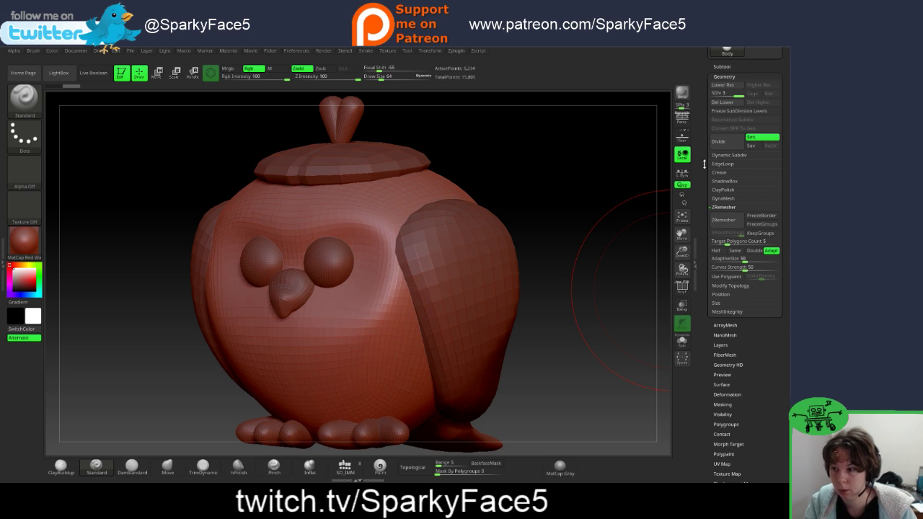
# Step: Reduce the Draw Size to 34 and pull out cheeks below the eyes on the Body with the Move brush
pyautogui.press('s')
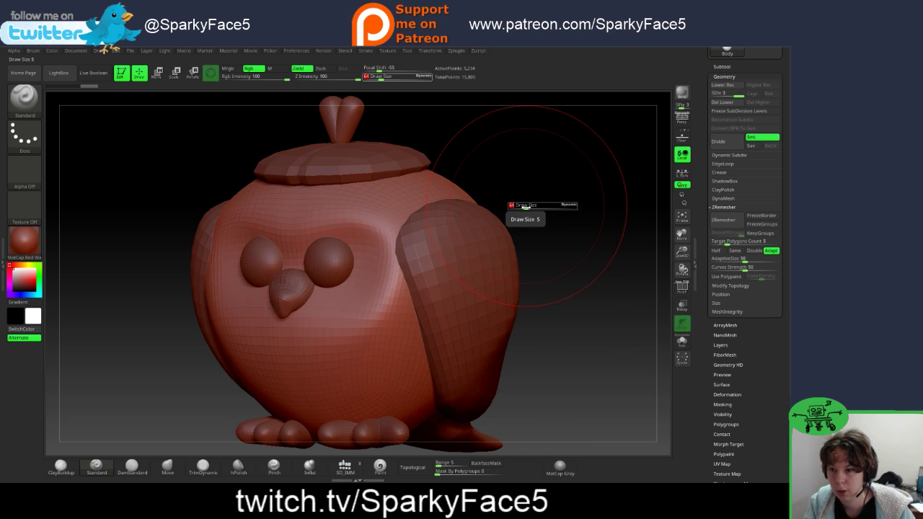
pyautogui.moveTo(525, 206); pyautogui.dragTo(522, 206)
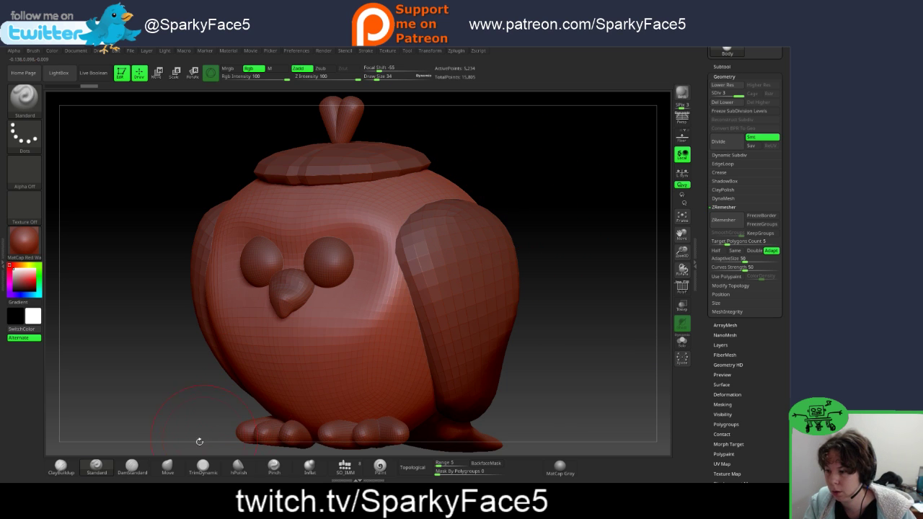
pyautogui.click(173, 467)
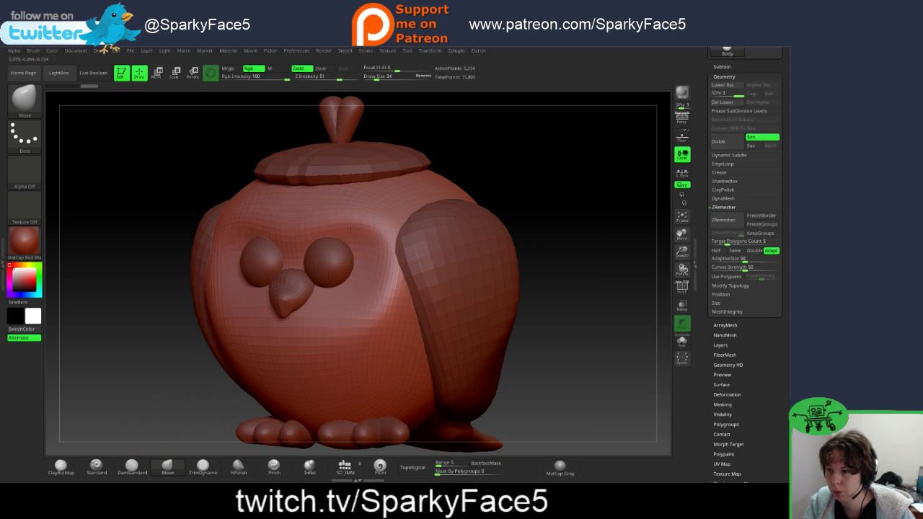
pyautogui.moveTo(563, 161); pyautogui.dragTo(535, 180)
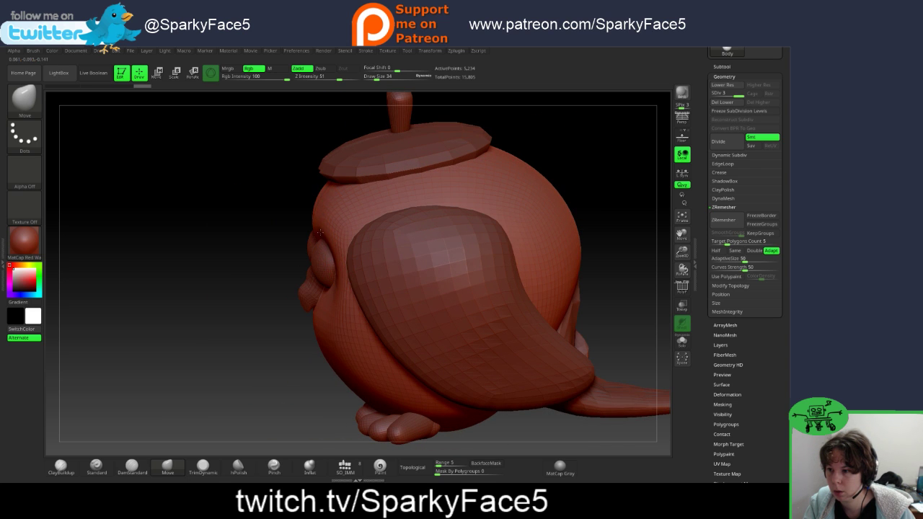
pyautogui.moveTo(258, 218); pyautogui.dragTo(241, 206)
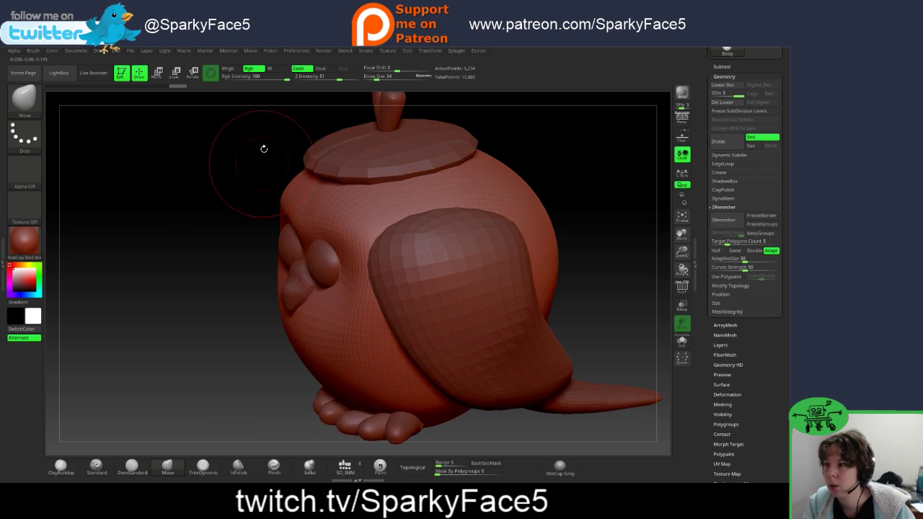
pyautogui.click(298, 52)
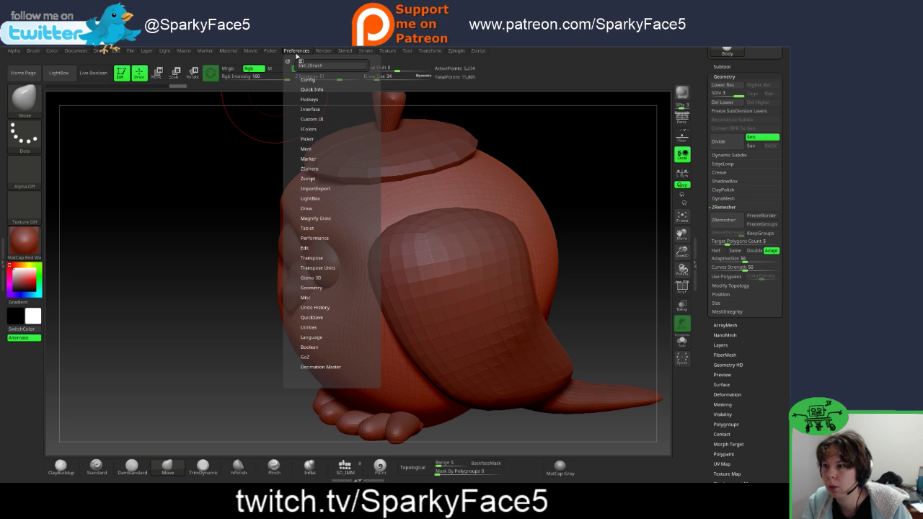
pyautogui.moveTo(227, 168); pyautogui.dragTo(262, 225)
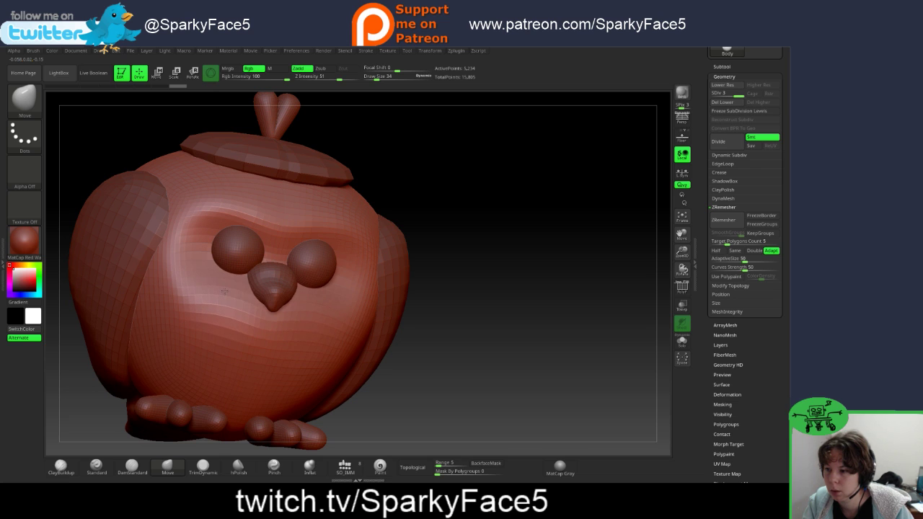
# Step: Refine the cheeks and brow of the Body with the Move brush, working from the side and front
pyautogui.moveTo(425, 303); pyautogui.dragTo(235, 326)
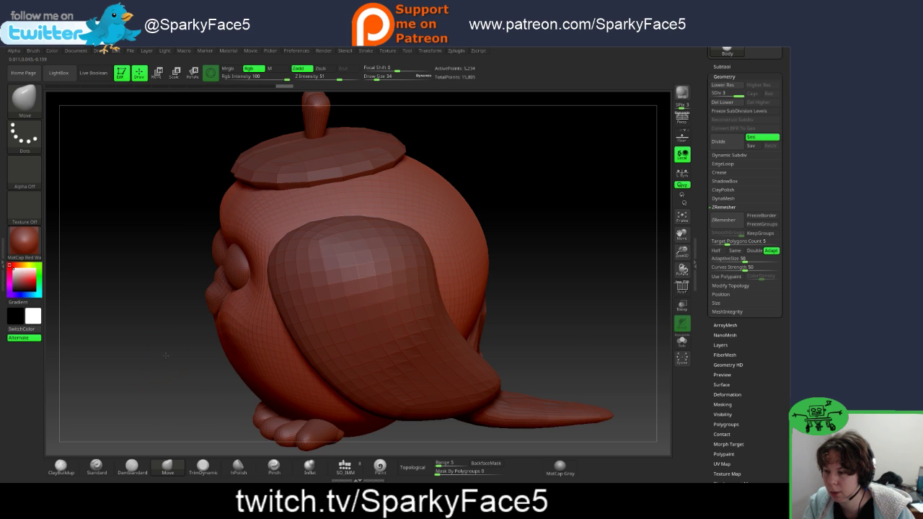
pyautogui.moveTo(166, 354)
pyautogui.mouseDown()
pyautogui.moveTo(242, 347)
pyautogui.moveTo(177, 341)
pyautogui.mouseUp()
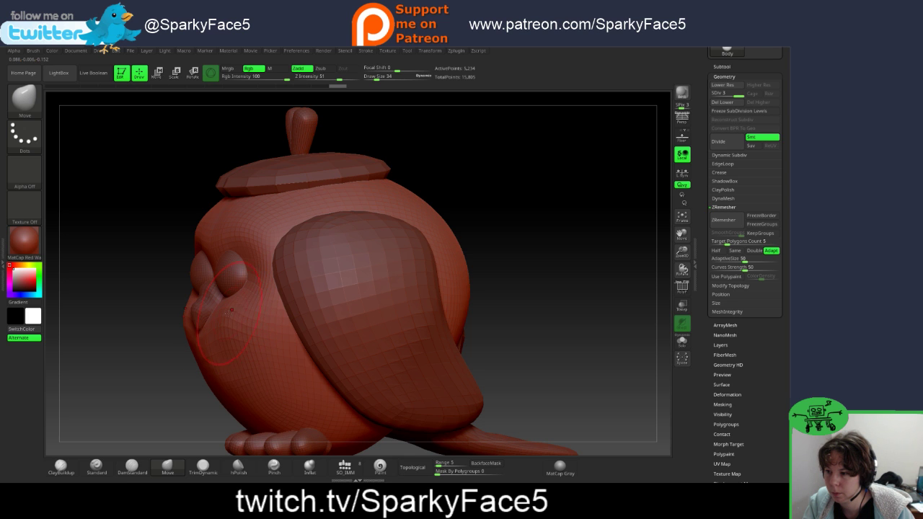
pyautogui.moveTo(131, 330); pyautogui.dragTo(223, 324)
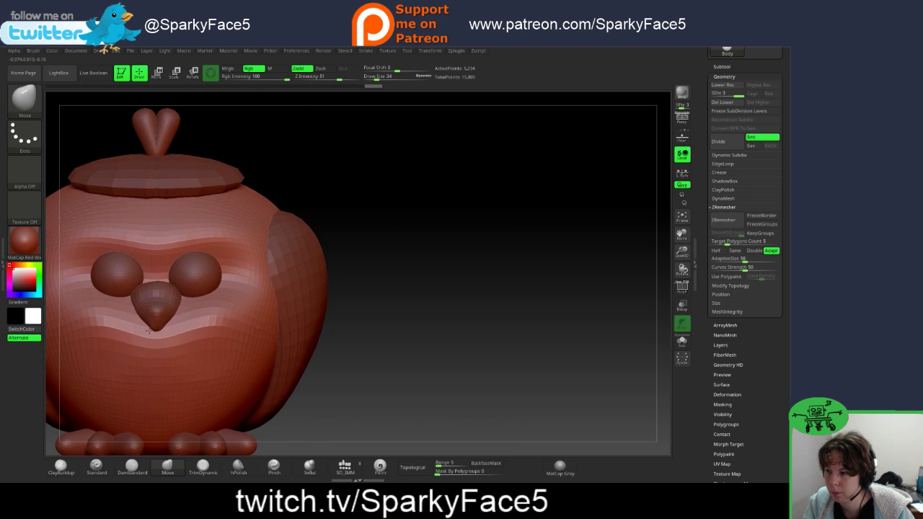
pyautogui.moveTo(369, 292)
pyautogui.mouseDown()
pyautogui.moveTo(418, 283)
pyautogui.moveTo(310, 306)
pyautogui.mouseUp()
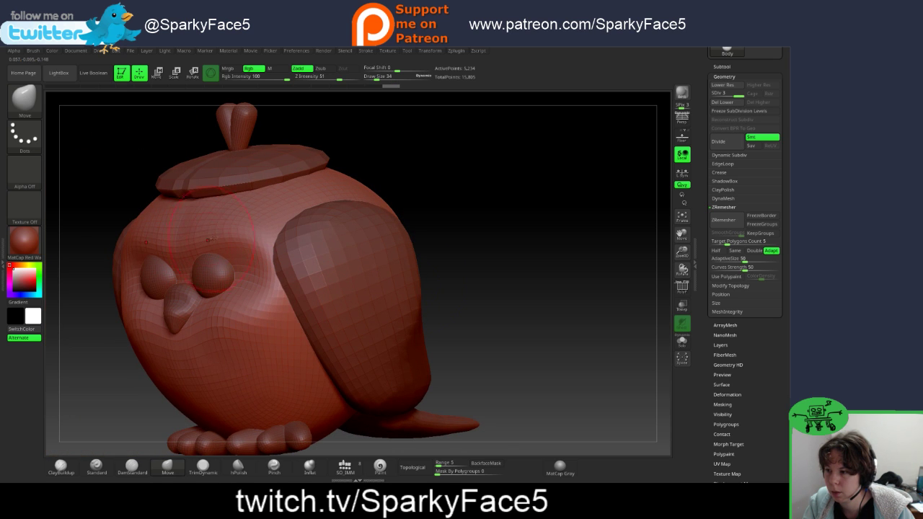
pyautogui.moveTo(466, 228); pyautogui.dragTo(498, 310)
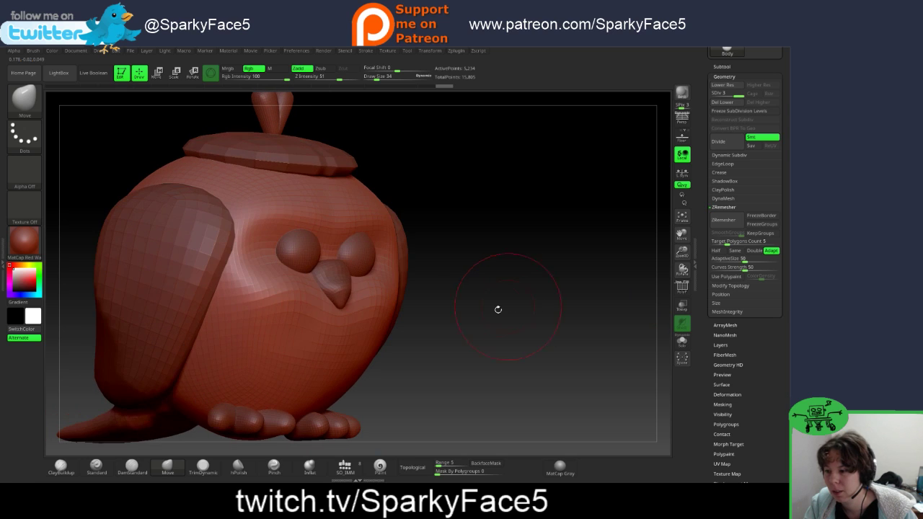
# Step: Build up the Body's cheeks with the ClayBuildup brush and change the material to MatCap Gray
pyautogui.click(61, 468)
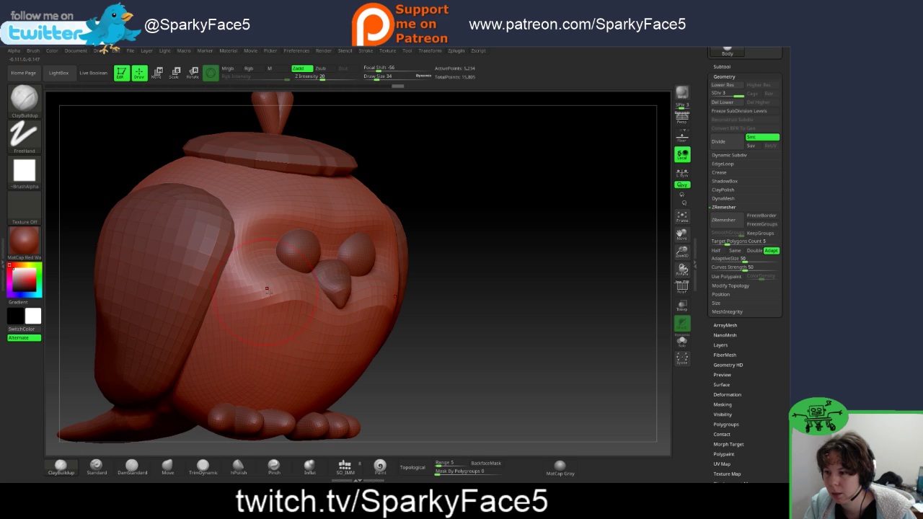
pyautogui.moveTo(509, 307); pyautogui.dragTo(504, 390)
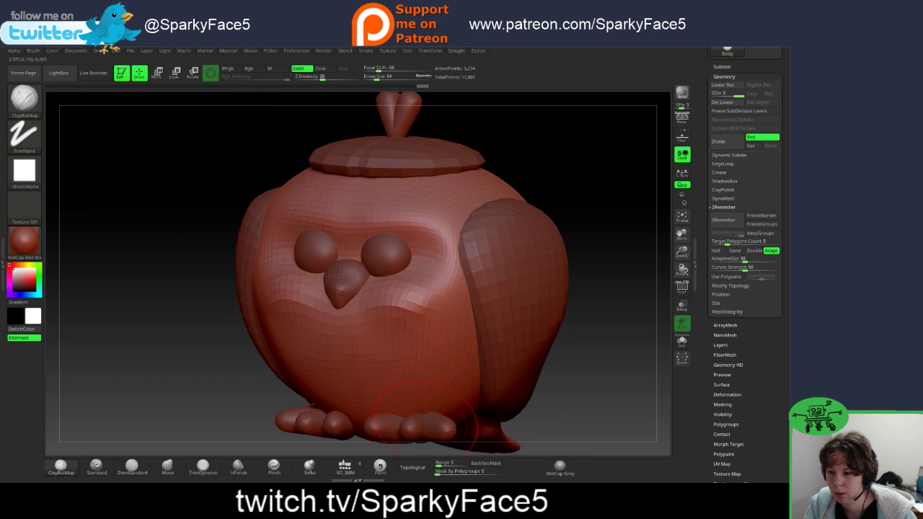
pyautogui.click(559, 467)
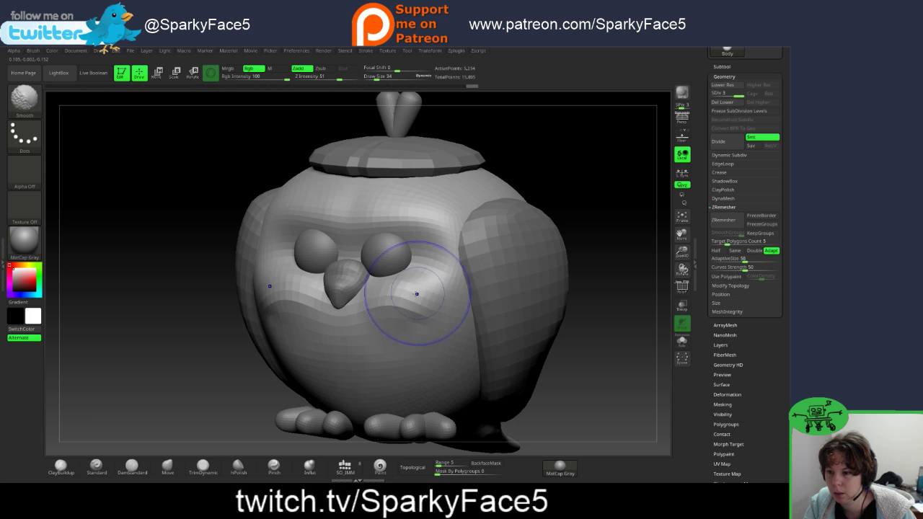
# Step: Continue building up and smoothing the owl's Body with the ClayBuildup and Smooth brushes, checking it from several sides
pyautogui.moveTo(620, 319)
pyautogui.mouseDown()
pyautogui.moveTo(578, 303)
pyautogui.moveTo(525, 259)
pyautogui.mouseUp()
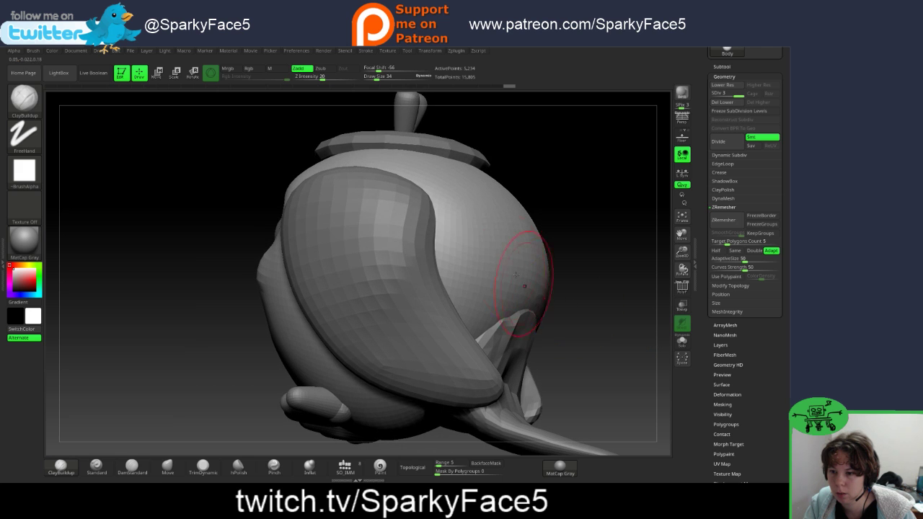
pyautogui.moveTo(596, 268)
pyautogui.mouseDown()
pyautogui.moveTo(576, 289)
pyautogui.moveTo(292, 271)
pyautogui.mouseUp()
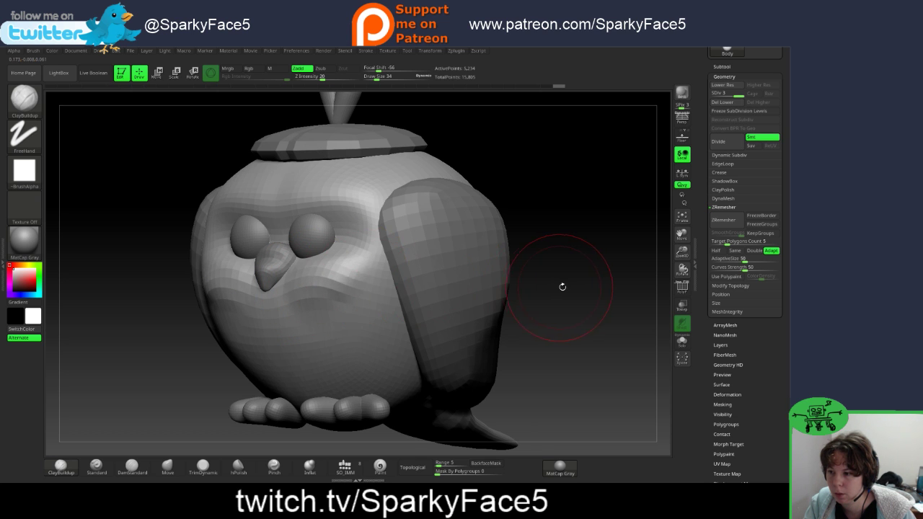
pyautogui.moveTo(562, 287); pyautogui.dragTo(534, 291)
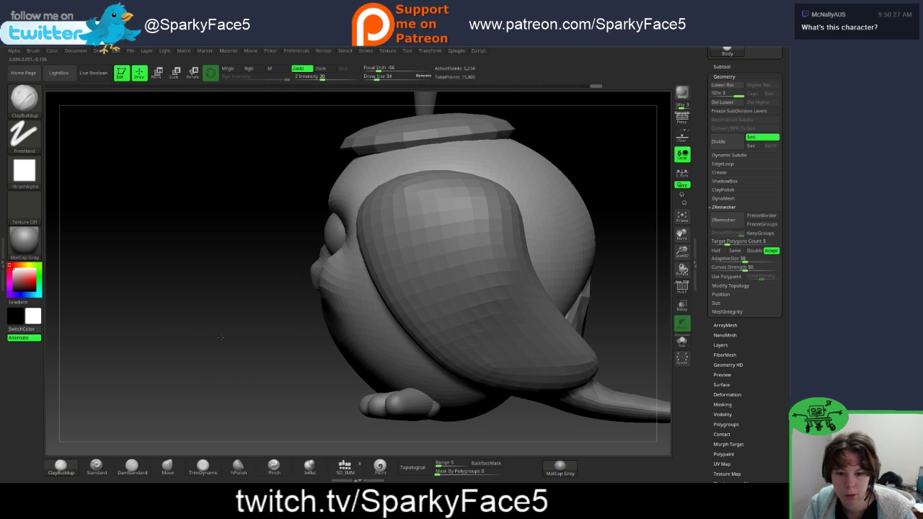
pyautogui.moveTo(221, 338); pyautogui.dragTo(371, 324)
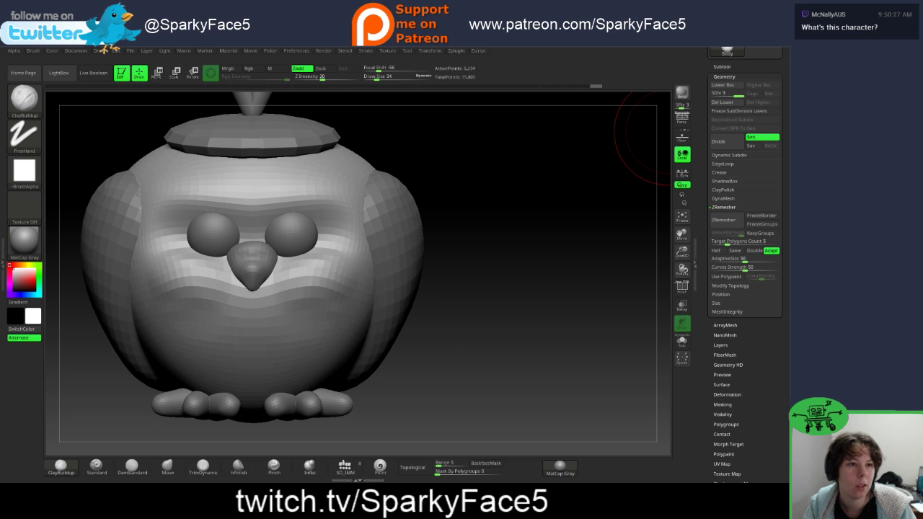
# Step: Switch to the browser to view the Strawberry Owl artwork on DeviantArt, and return to the owl in ZBrush
pyautogui.moveTo(787, 101); pyautogui.dragTo(447, 64)
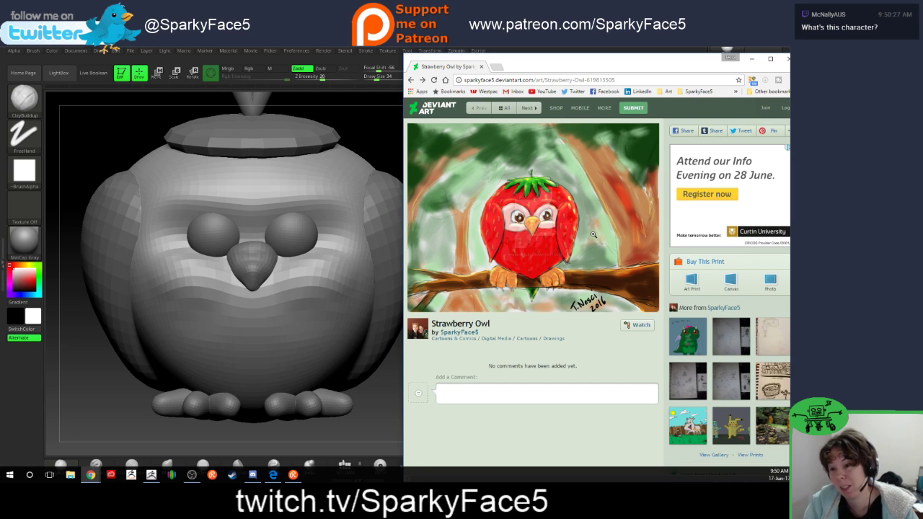
pyautogui.moveTo(627, 65); pyautogui.dragTo(818, 77)
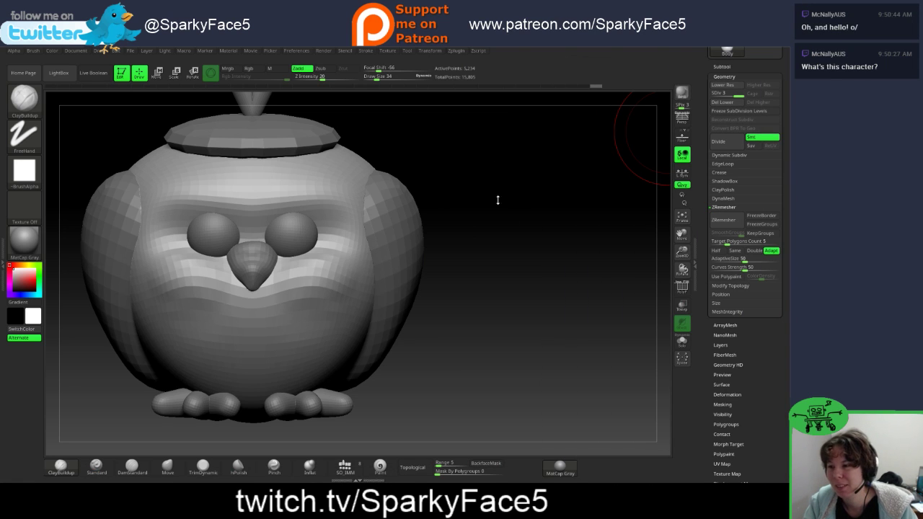
pyautogui.moveTo(572, 242)
pyautogui.mouseDown()
pyautogui.moveTo(533, 245)
pyautogui.moveTo(563, 249)
pyautogui.mouseUp()
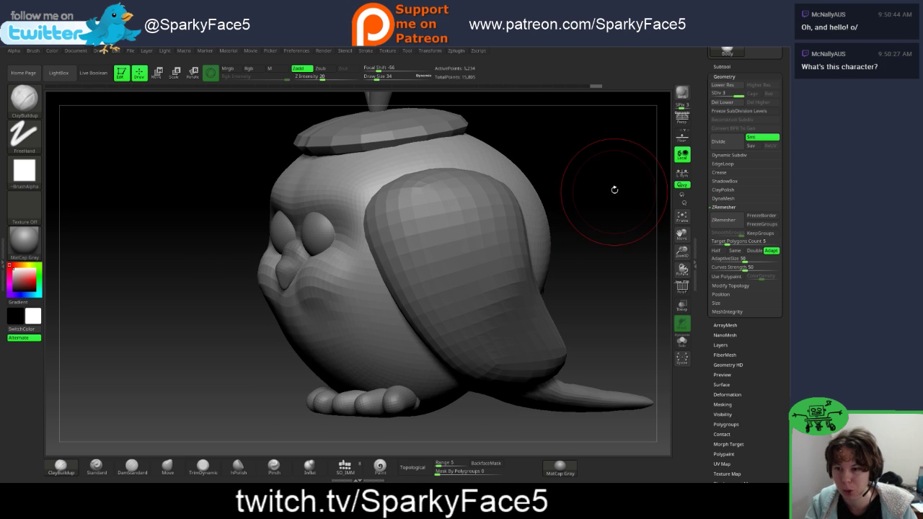
pyautogui.moveTo(614, 189)
pyautogui.mouseDown()
pyautogui.moveTo(617, 219)
pyautogui.moveTo(622, 173)
pyautogui.moveTo(617, 202)
pyautogui.moveTo(613, 193)
pyautogui.mouseUp()
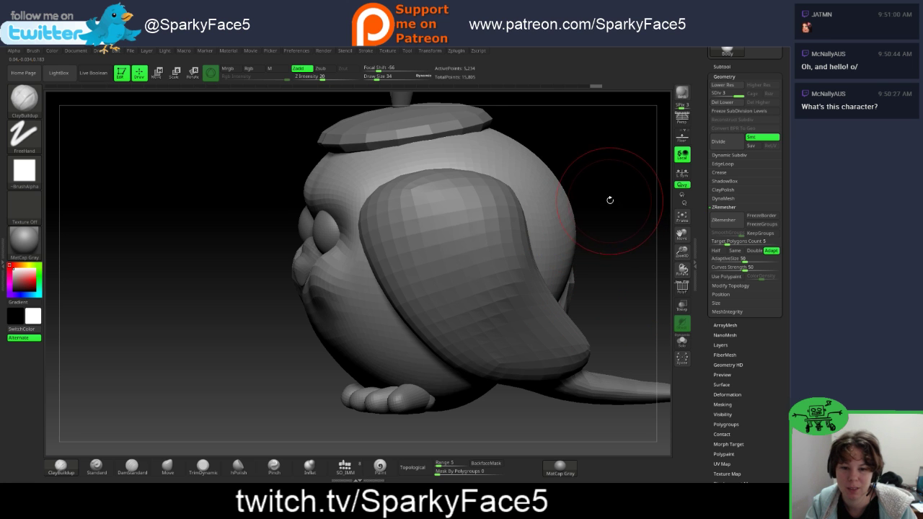
pyautogui.moveTo(610, 200)
pyautogui.mouseDown()
pyautogui.moveTo(618, 199)
pyautogui.moveTo(614, 214)
pyautogui.mouseUp()
# Step: Import the Capture2 picture of the strawberry owl as a texture
pyautogui.click(300, 52)
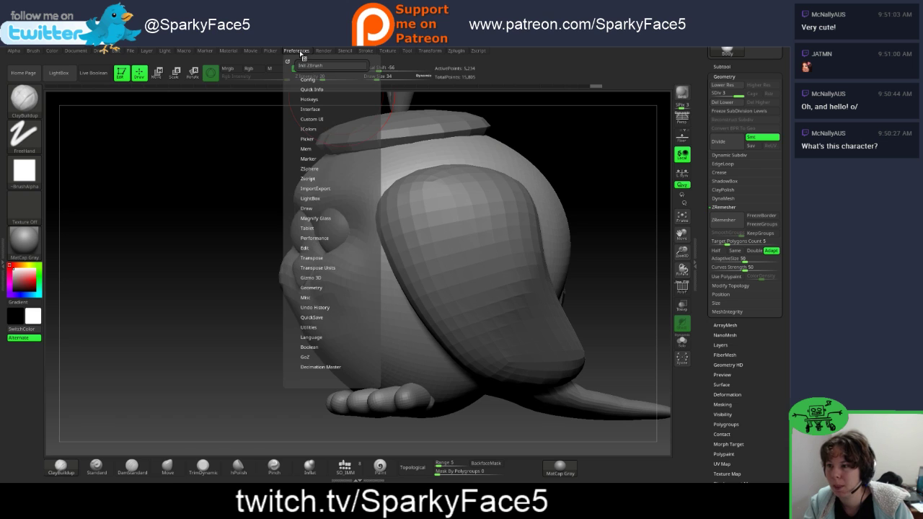
pyautogui.moveTo(387, 50)
pyautogui.click(408, 132)
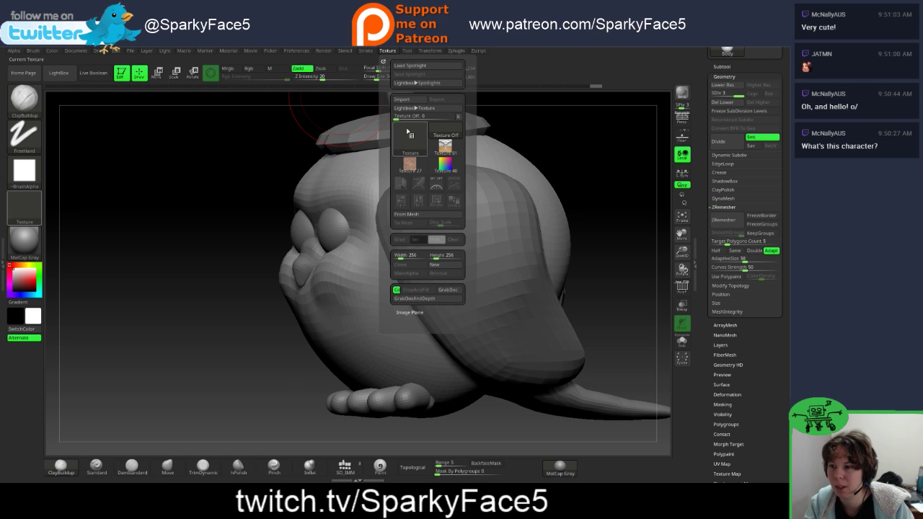
pyautogui.click(406, 147)
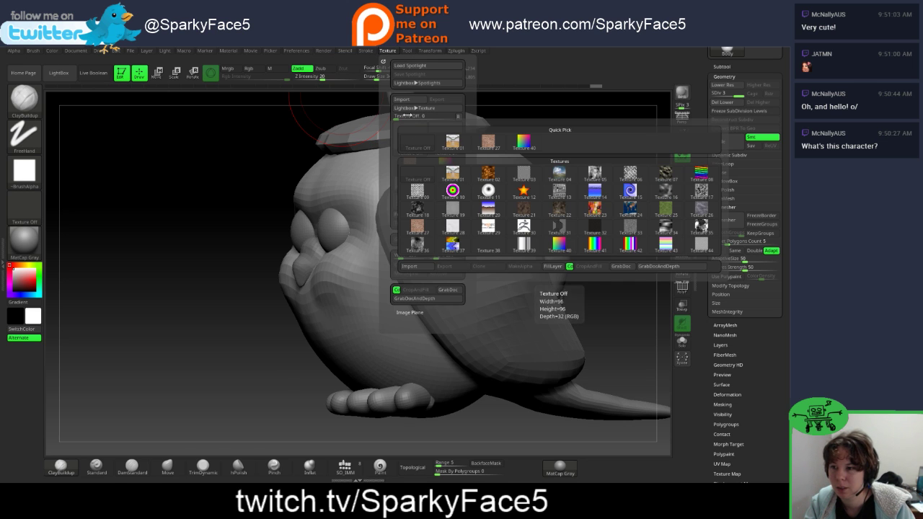
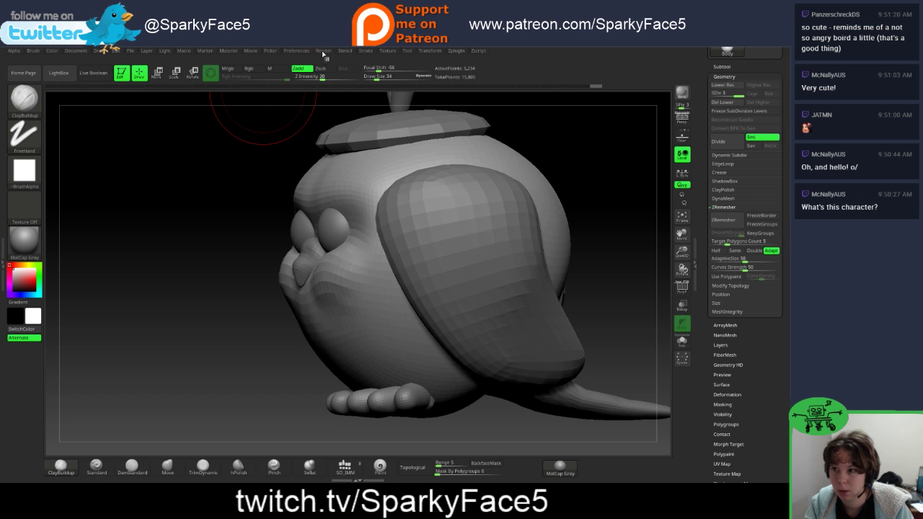
# Step: Select the Capture2 texture and add it to Spotlight as a reference image
pyautogui.click(388, 51)
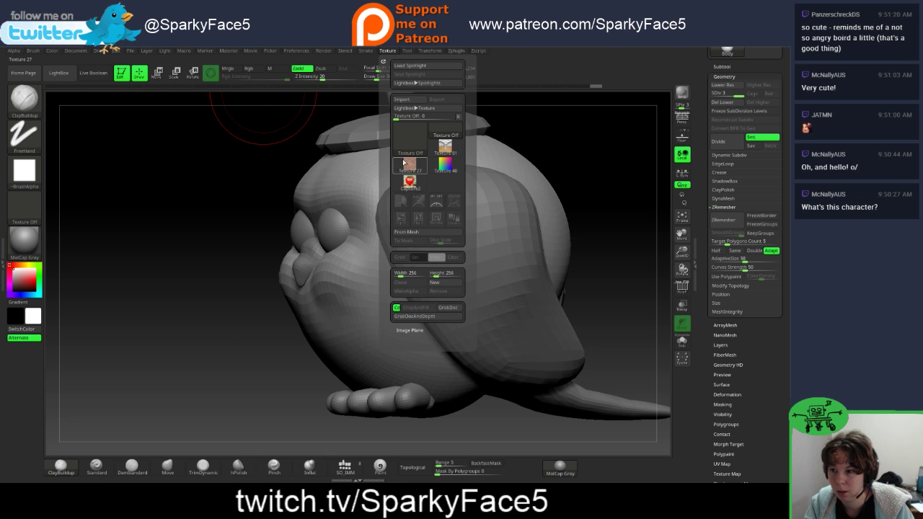
pyautogui.click(409, 181)
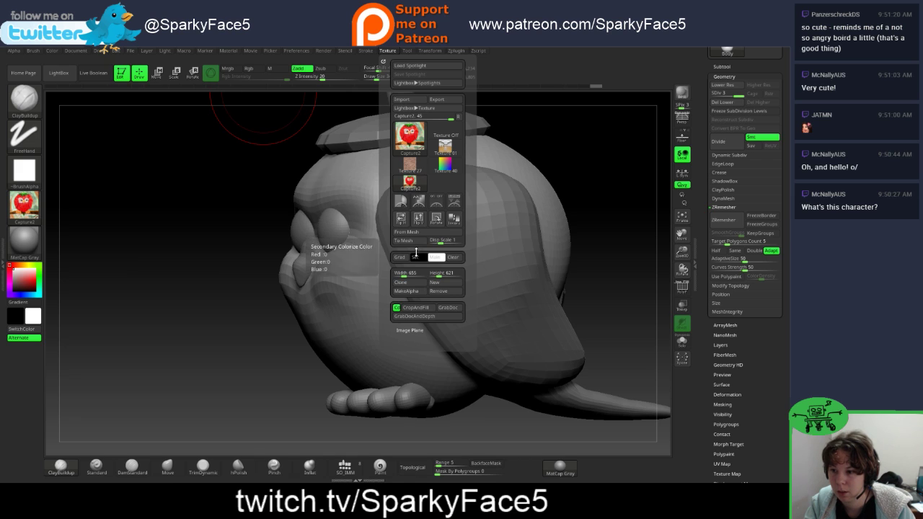
pyautogui.click(401, 201)
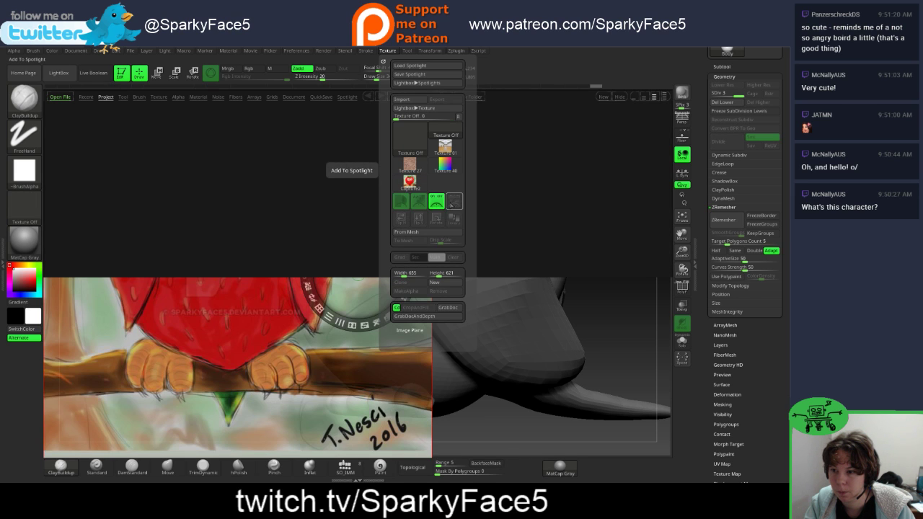
# Step: Scale down the strawberry owl Spotlight image, place it in the canvas's upper-left corner, and leave Spotlight editing
pyautogui.click(440, 202)
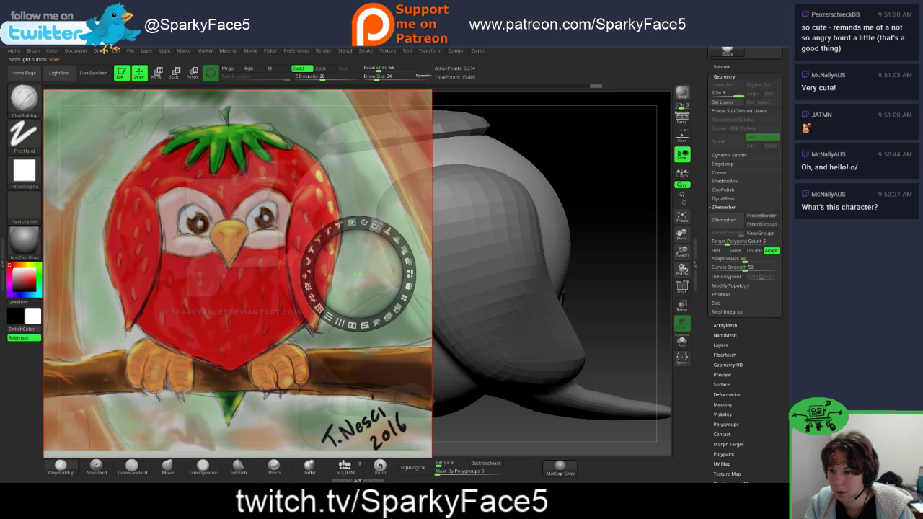
pyautogui.moveTo(375, 225); pyautogui.dragTo(312, 294)
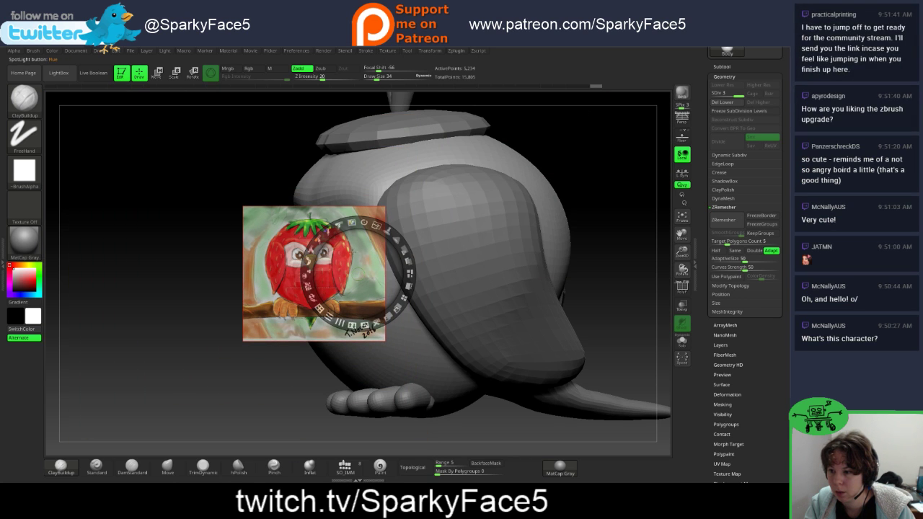
pyautogui.moveTo(290, 252); pyautogui.dragTo(83, 136)
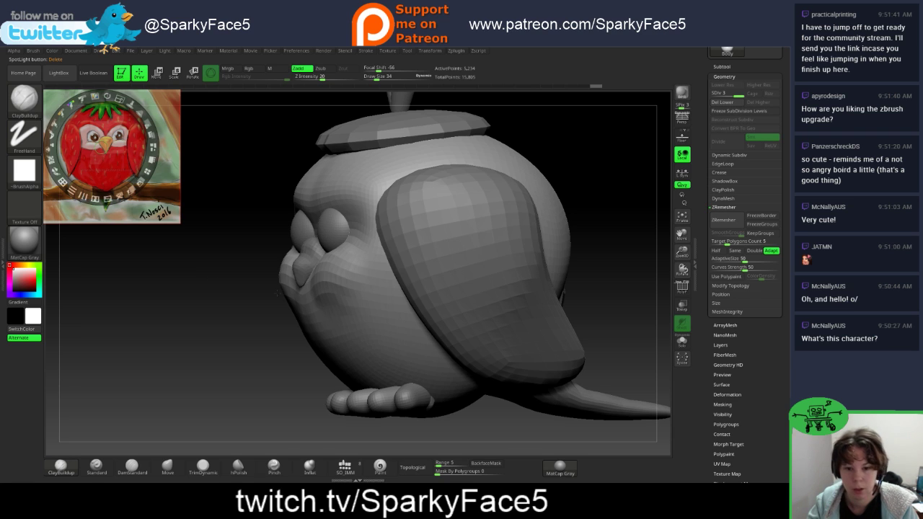
pyautogui.click(169, 124)
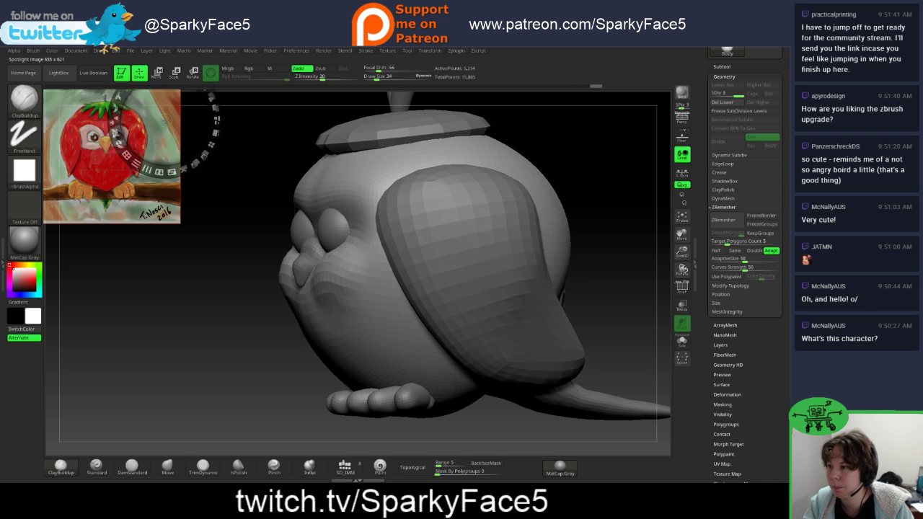
pyautogui.moveTo(165, 153); pyautogui.dragTo(150, 147)
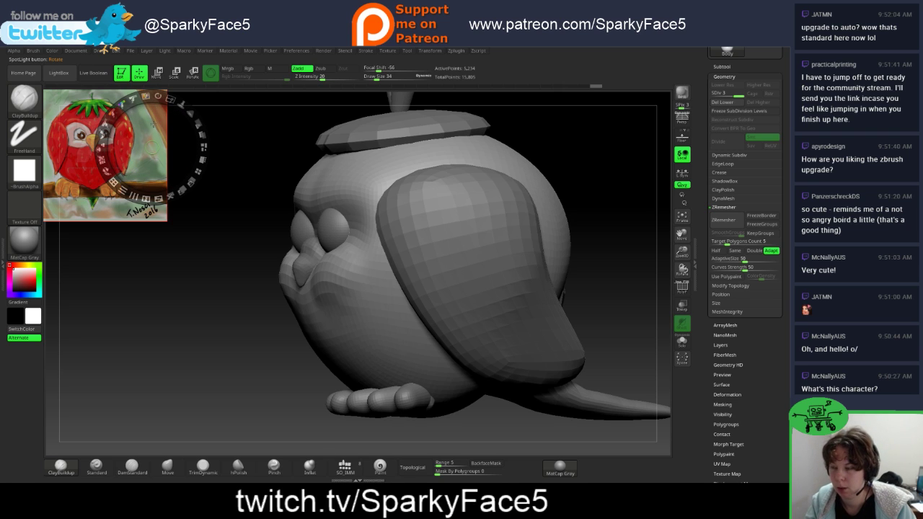
pyautogui.press('z')
# Step: Hide the strawberry owl reference, turn Spotlight off and select the hPolish brush
pyautogui.click(387, 51)
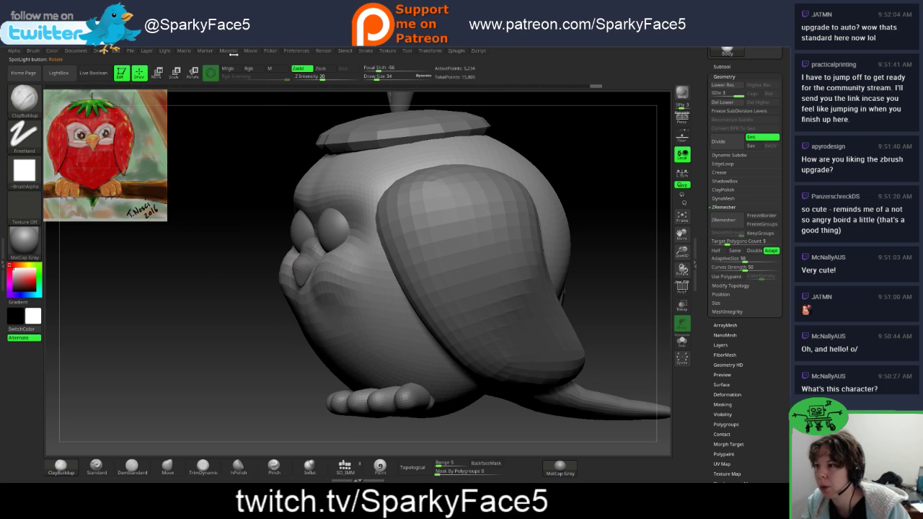
pyautogui.moveTo(169, 157); pyautogui.dragTo(123, 149)
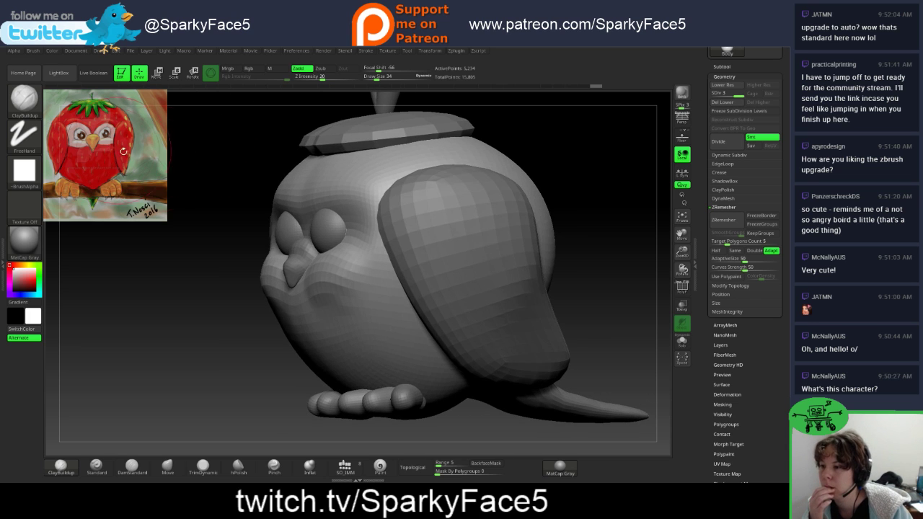
pyautogui.moveTo(226, 170)
pyautogui.mouseDown()
pyautogui.moveTo(252, 168)
pyautogui.moveTo(332, 231)
pyautogui.moveTo(373, 284)
pyautogui.mouseUp()
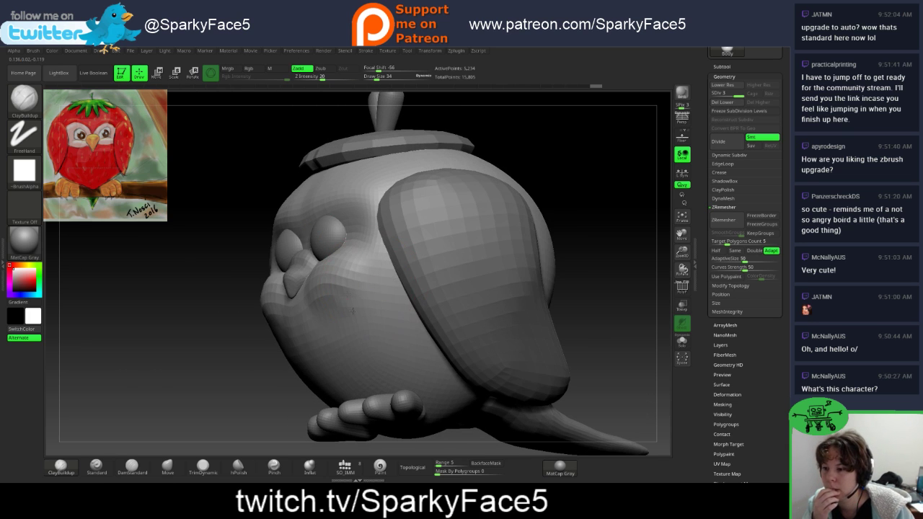
pyautogui.press('z')
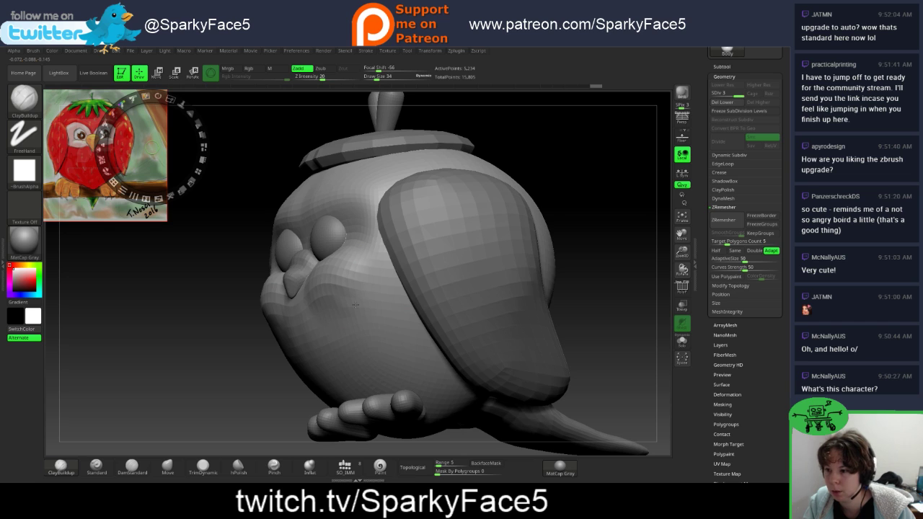
pyautogui.hotkey('shift', 'z')
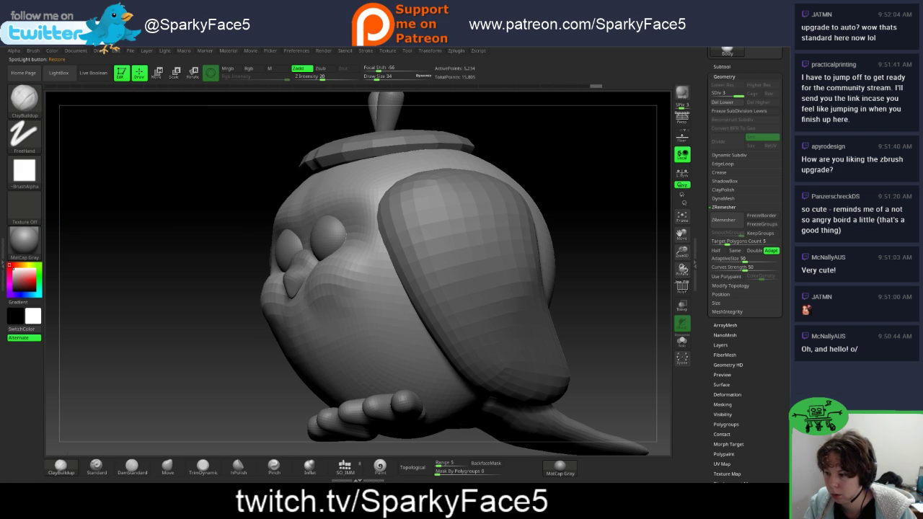
pyautogui.click(60, 468)
pyautogui.click(60, 467)
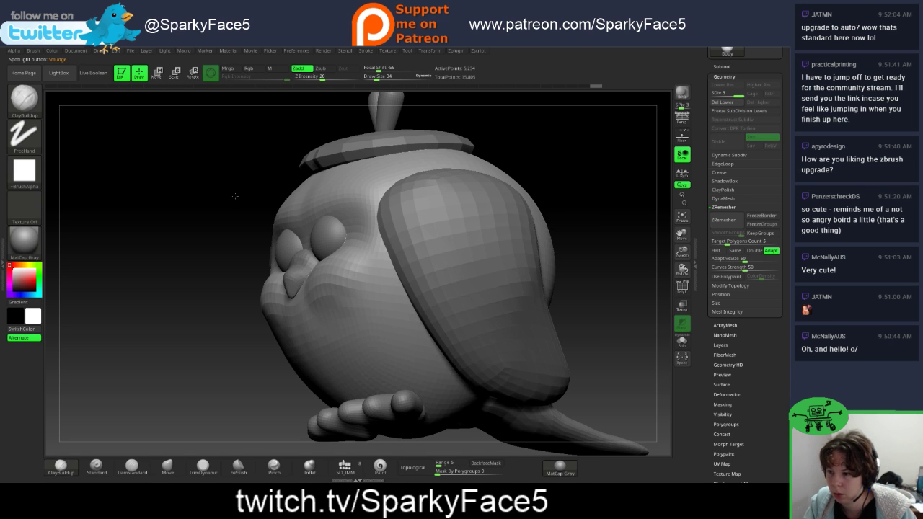
pyautogui.click(246, 468)
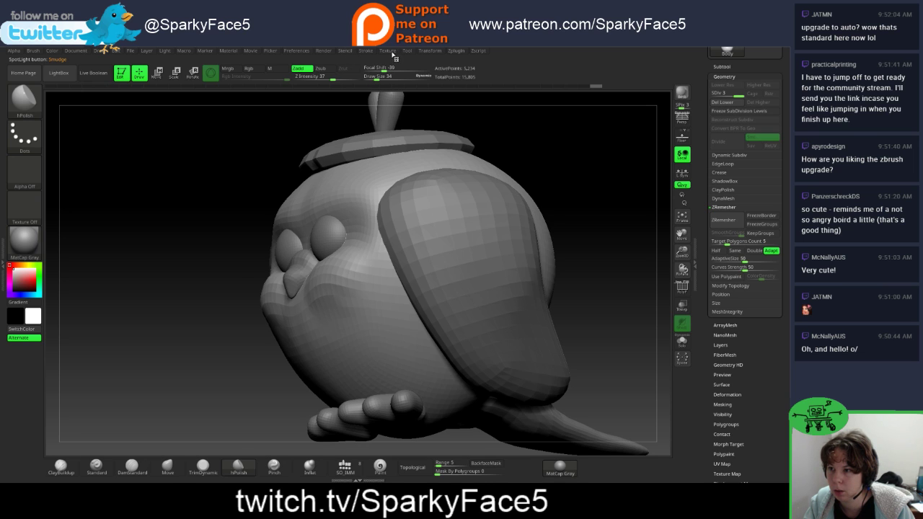
pyautogui.click(391, 52)
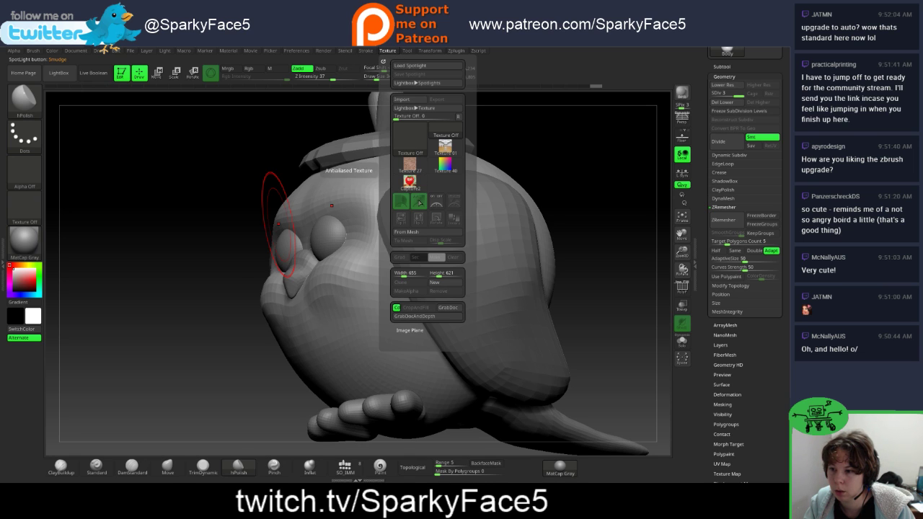
pyautogui.click(416, 143)
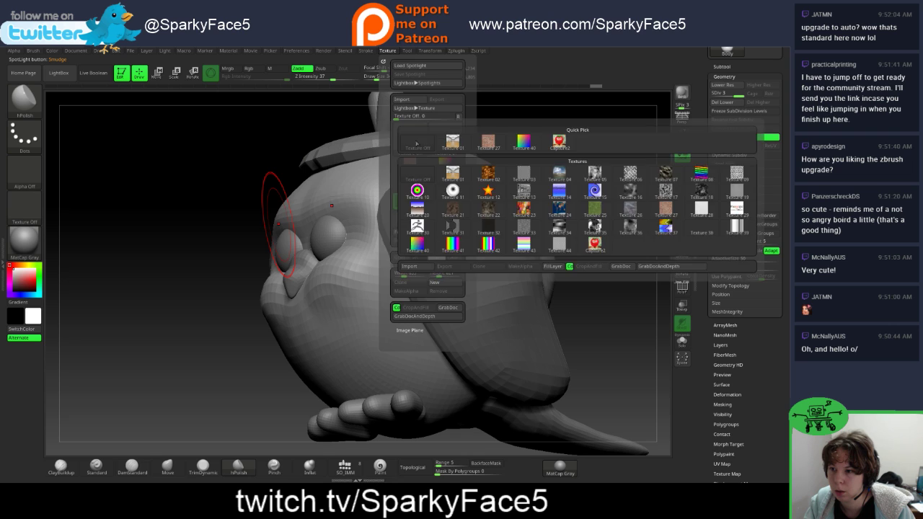
# Step: Rework the owl's cheek with the hPolish, ClayBuildup and Smooth brushes, undoing unwanted strokes
pyautogui.moveTo(324, 290); pyautogui.dragTo(324, 299)
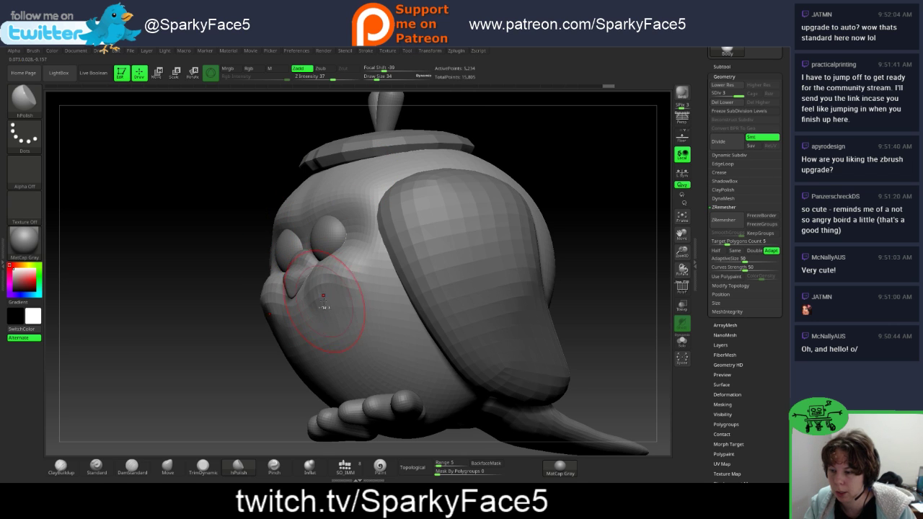
pyautogui.hotkey('ctrl', 'z')
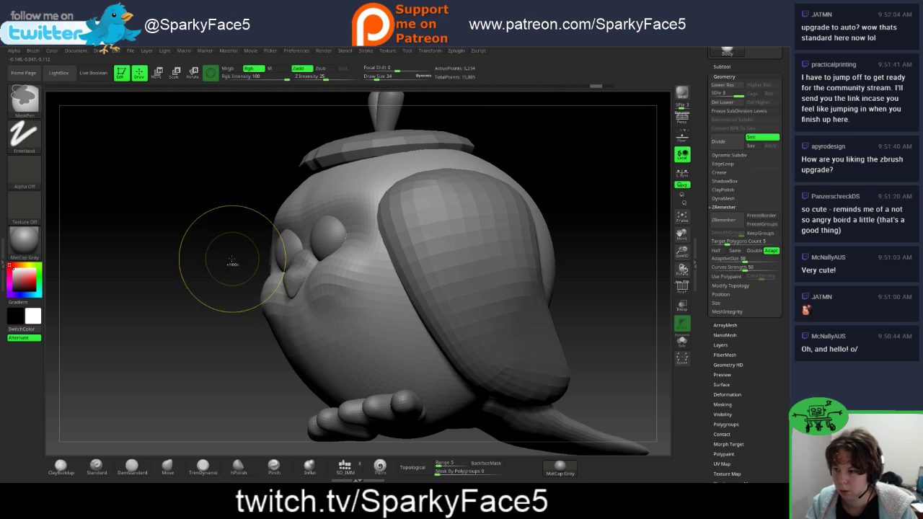
pyautogui.moveTo(332, 308); pyautogui.dragTo(325, 322)
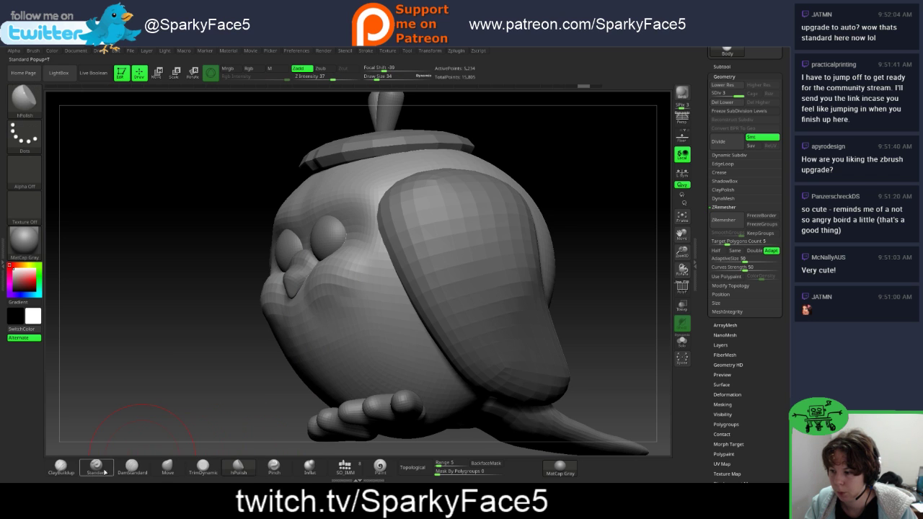
pyautogui.click(61, 466)
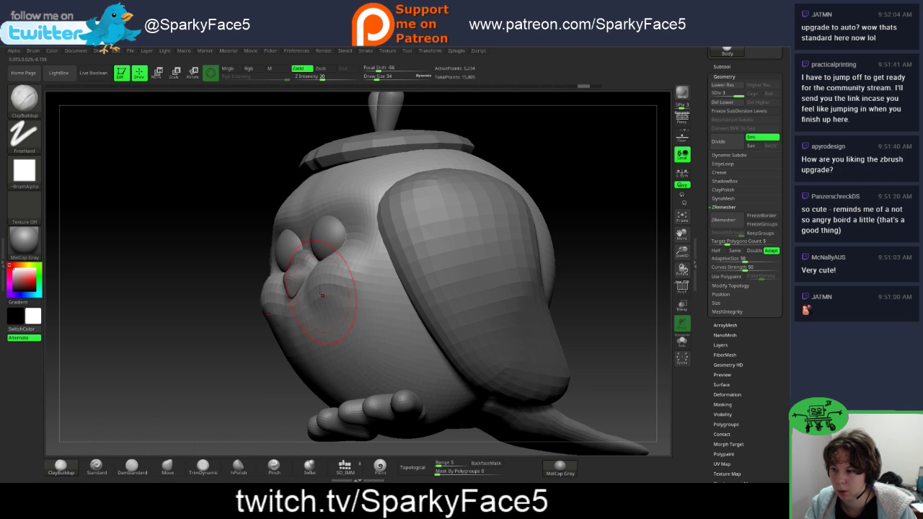
pyautogui.press('shift')
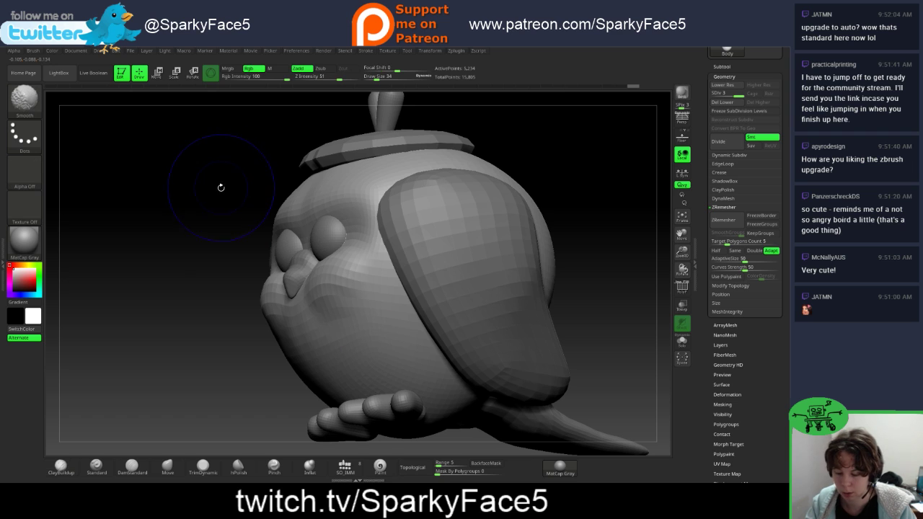
pyautogui.hotkey('ctrl', 'z')
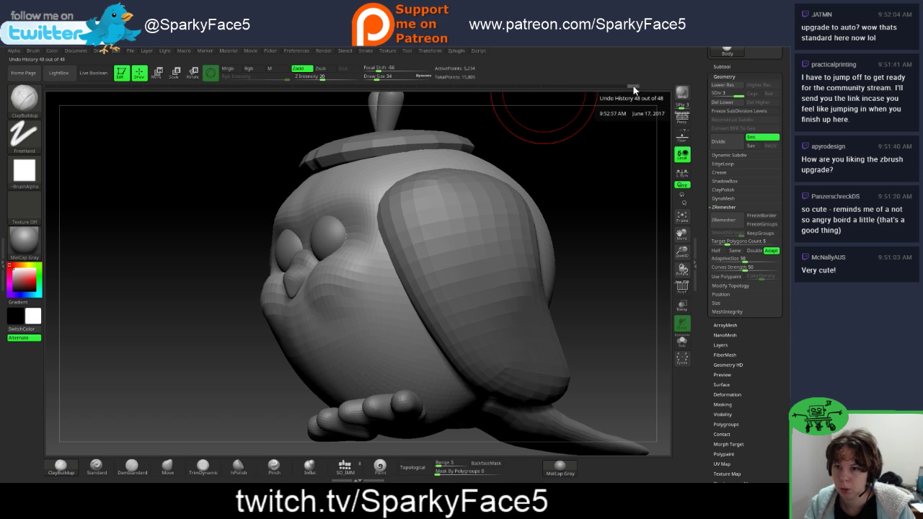
# Step: Turn the owl to its front and select Capture2 as the current texture
pyautogui.click(386, 51)
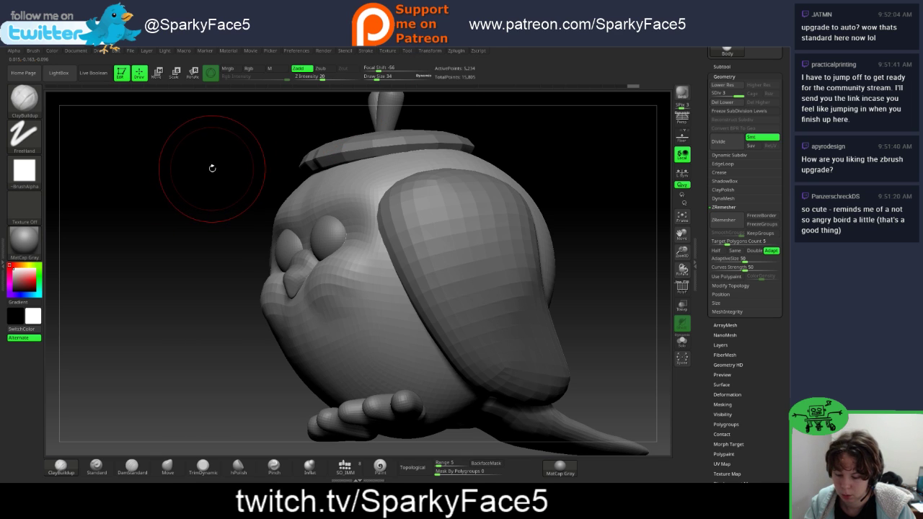
pyautogui.press('shift')
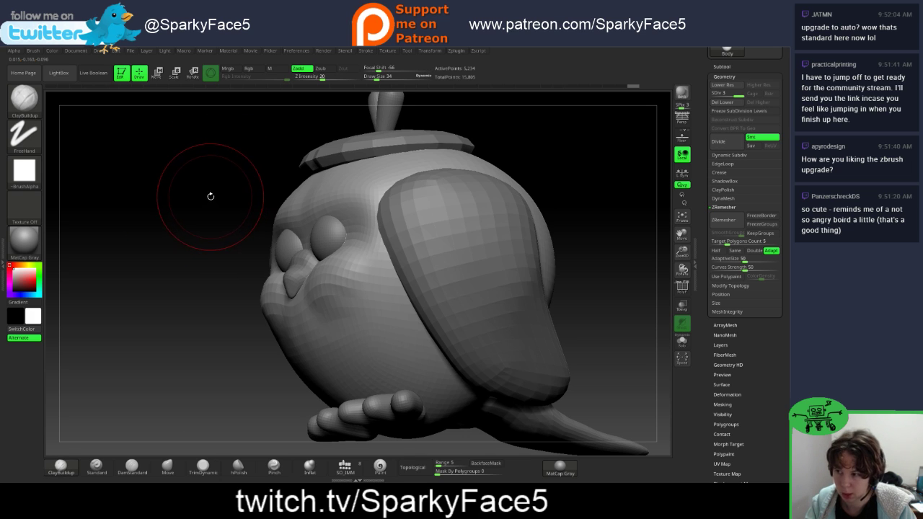
pyautogui.moveTo(175, 207); pyautogui.dragTo(399, 84)
pyautogui.click(387, 50)
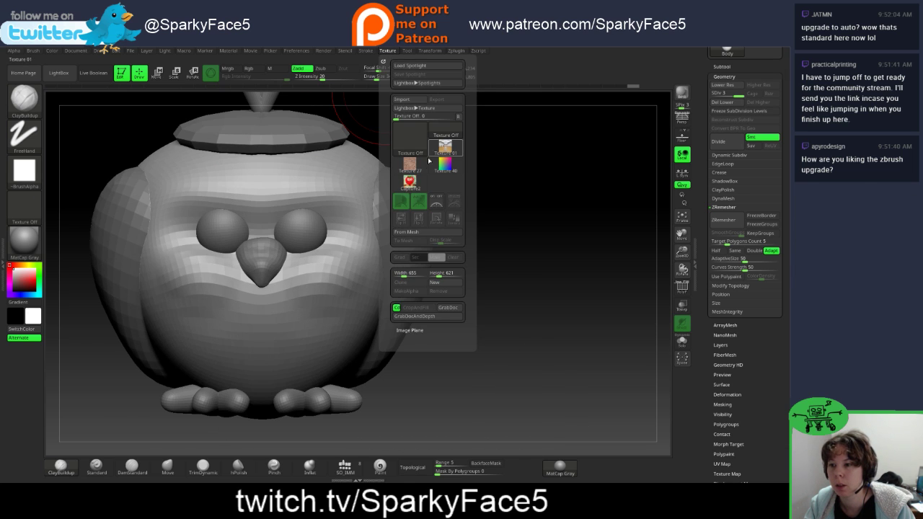
pyautogui.click(409, 181)
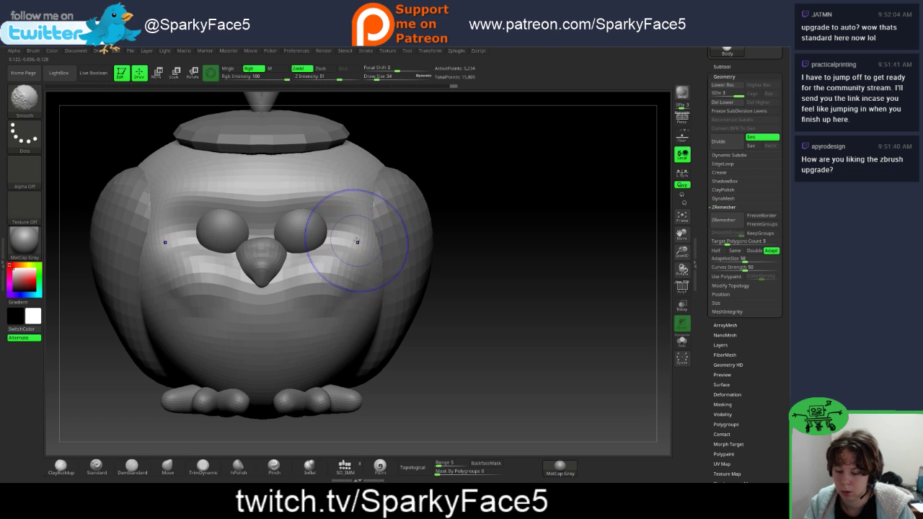
# Step: Build up and smooth the owl's cheeks and belly on both sides with the ClayBuildup and Smooth brushes
pyautogui.moveTo(469, 227); pyautogui.dragTo(376, 255)
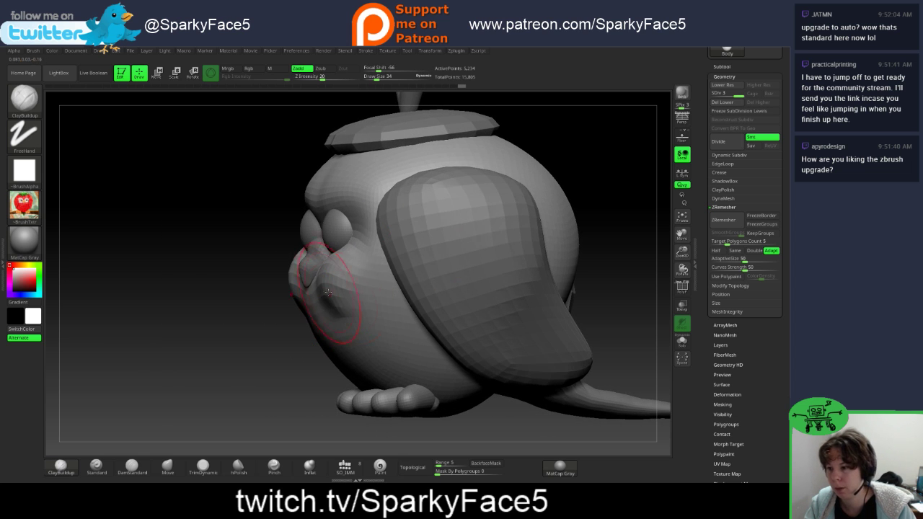
pyautogui.moveTo(177, 287)
pyautogui.mouseDown()
pyautogui.moveTo(269, 287)
pyautogui.moveTo(175, 287)
pyautogui.moveTo(205, 284)
pyautogui.mouseUp()
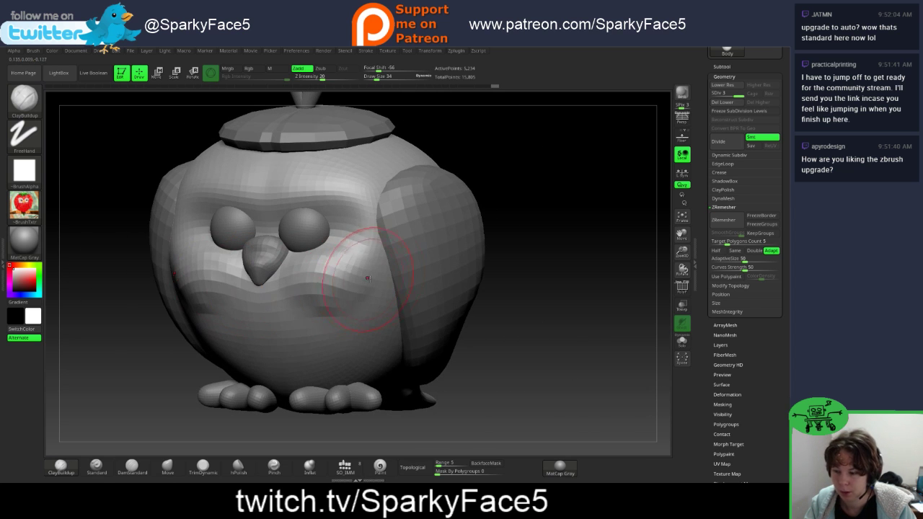
pyautogui.moveTo(566, 278); pyautogui.dragTo(552, 283)
pyautogui.press('shift')
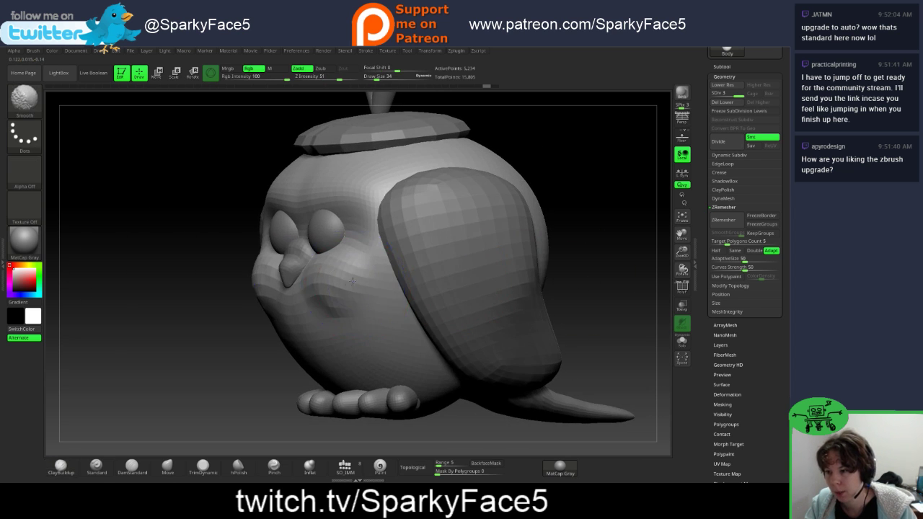
pyautogui.moveTo(155, 287); pyautogui.dragTo(283, 297)
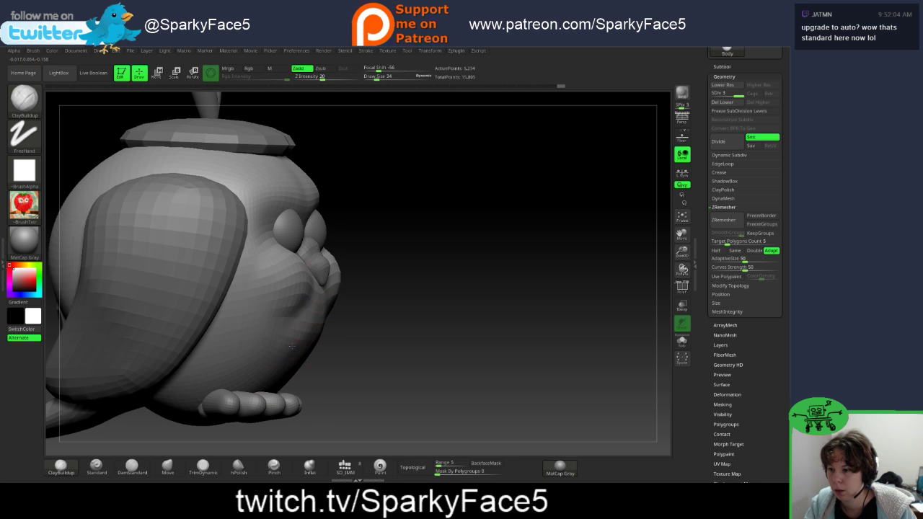
pyautogui.moveTo(393, 346); pyautogui.dragTo(339, 352)
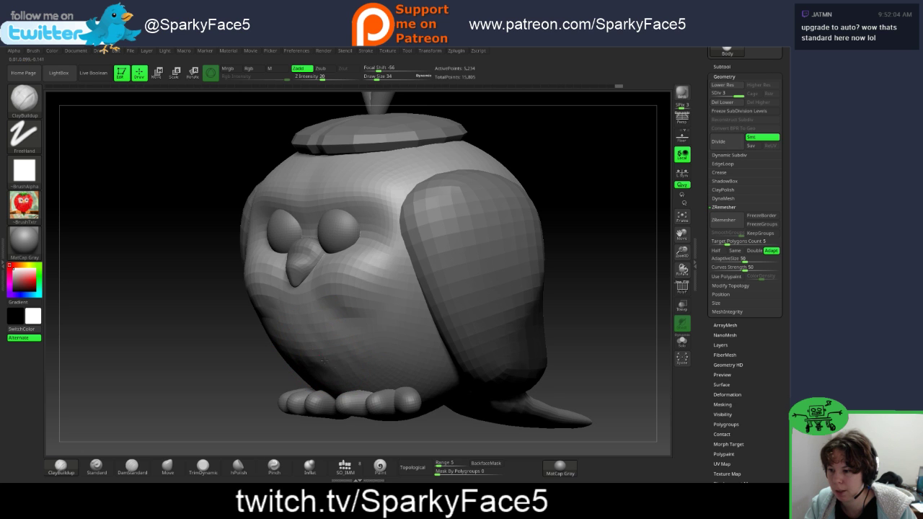
# Step: Undo the last four sculpting changes, continue smoothing the Body below the face, and bring the owl's back into view
pyautogui.hotkey('ctrl', 'z')
pyautogui.hotkey('ctrl', 'z')
pyautogui.hotkey('ctrl', 'z')
pyautogui.hotkey('ctrl', 'z')
pyautogui.moveTo(223, 359)
pyautogui.mouseDown()
pyautogui.moveTo(389, 354)
pyautogui.moveTo(338, 350)
pyautogui.mouseUp()
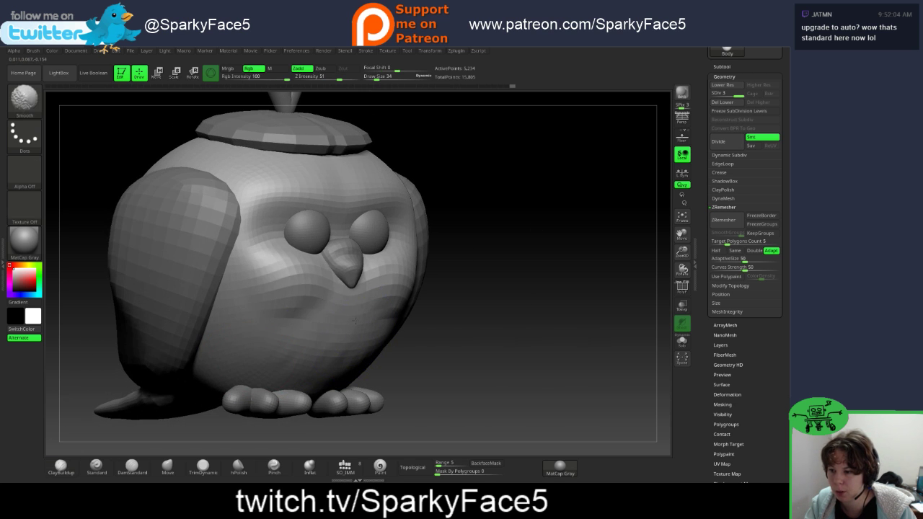
pyautogui.moveTo(426, 357)
pyautogui.mouseDown()
pyautogui.moveTo(466, 353)
pyautogui.moveTo(429, 360)
pyautogui.moveTo(527, 310)
pyautogui.moveTo(562, 277)
pyautogui.mouseUp()
pyautogui.moveTo(601, 301); pyautogui.dragTo(391, 337)
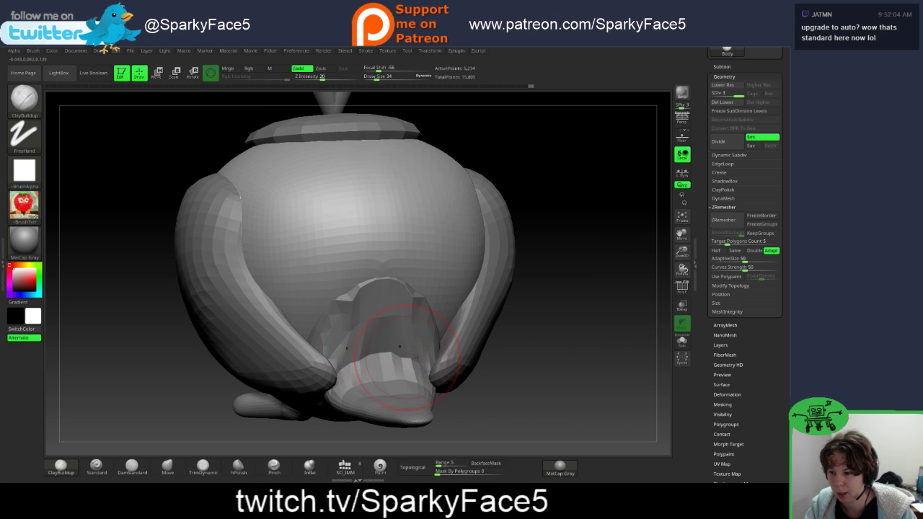
# Step: Select the Tail subtool, subdivide it and smooth its surface with the Smooth brush
pyautogui.scroll(4, 716, 252)
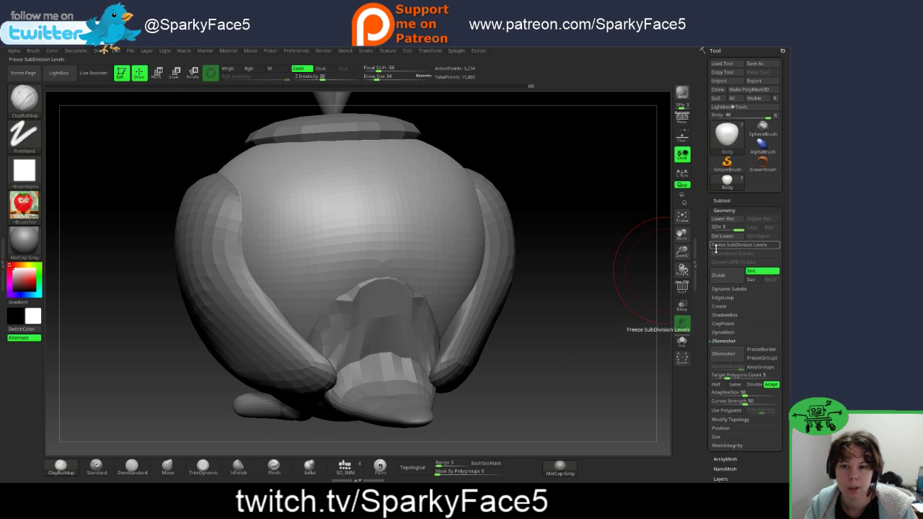
pyautogui.click(723, 201)
pyautogui.click(743, 318)
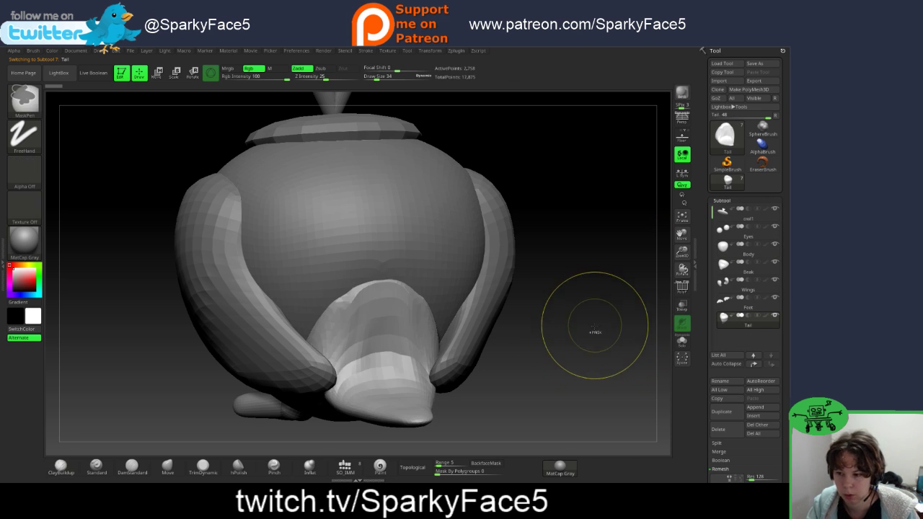
pyautogui.moveTo(566, 354)
pyautogui.mouseDown()
pyautogui.moveTo(581, 355)
pyautogui.moveTo(527, 353)
pyautogui.mouseUp()
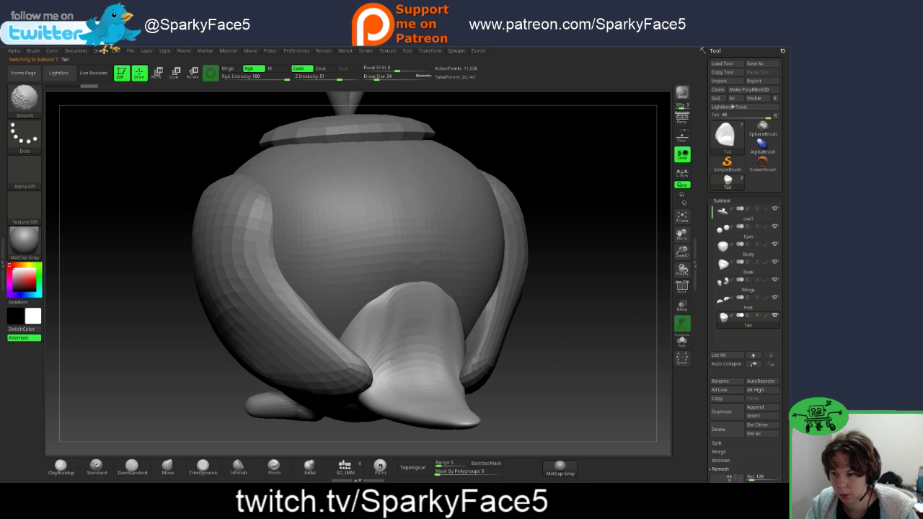
pyautogui.keyDown('shift'); pyautogui.moveTo(392, 359); pyautogui.dragTo(436, 372); pyautogui.keyUp('shift')
pyautogui.moveTo(402, 336)
pyautogui.keyDown('shift'); pyautogui.mouseDown()
pyautogui.moveTo(376, 329)
pyautogui.moveTo(438, 363)
pyautogui.mouseUp(); pyautogui.keyUp('shift')
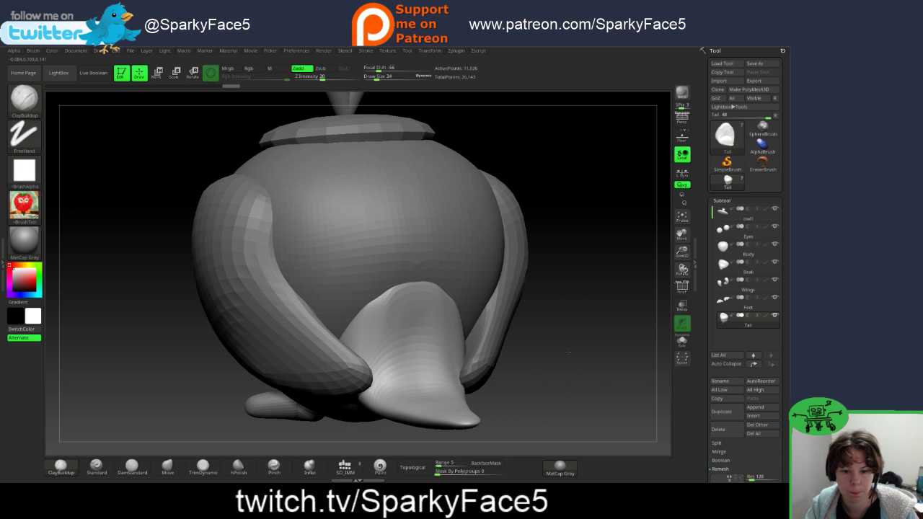
# Step: Set the current texture to Texture Off
pyautogui.moveTo(568, 352); pyautogui.dragTo(628, 336)
pyautogui.moveTo(626, 339); pyautogui.dragTo(644, 320)
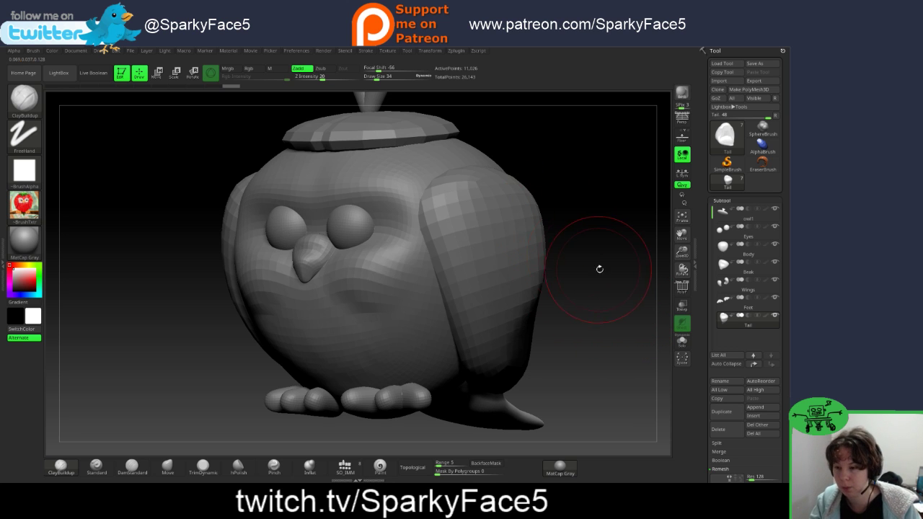
pyautogui.moveTo(607, 281); pyautogui.dragTo(642, 259)
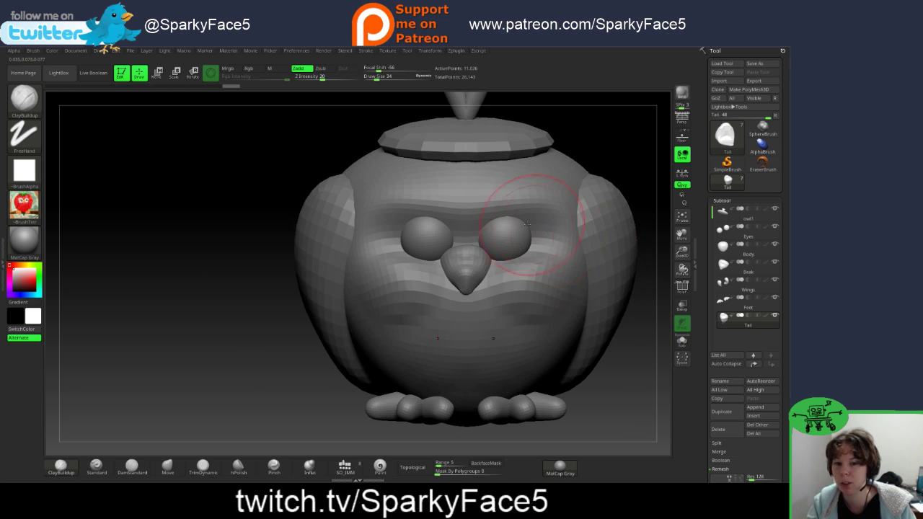
pyautogui.moveTo(248, 289); pyautogui.dragTo(196, 283)
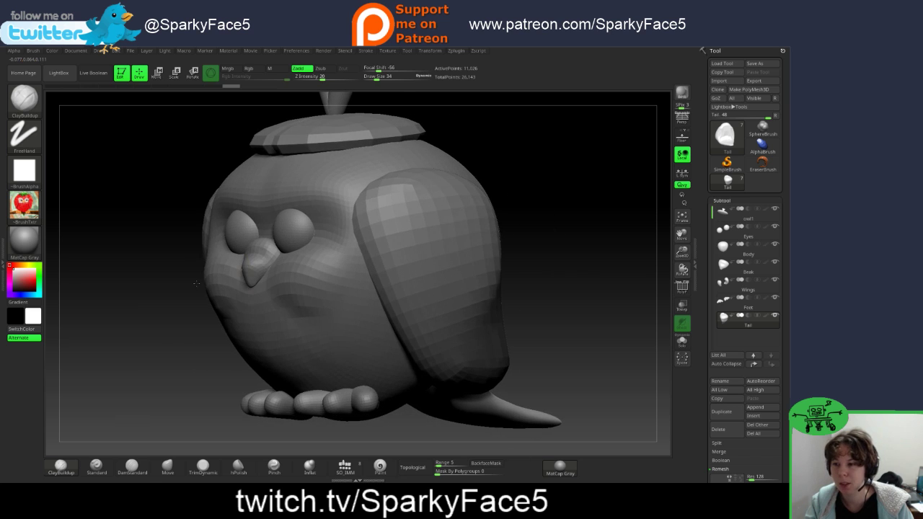
pyautogui.moveTo(577, 266); pyautogui.dragTo(601, 290)
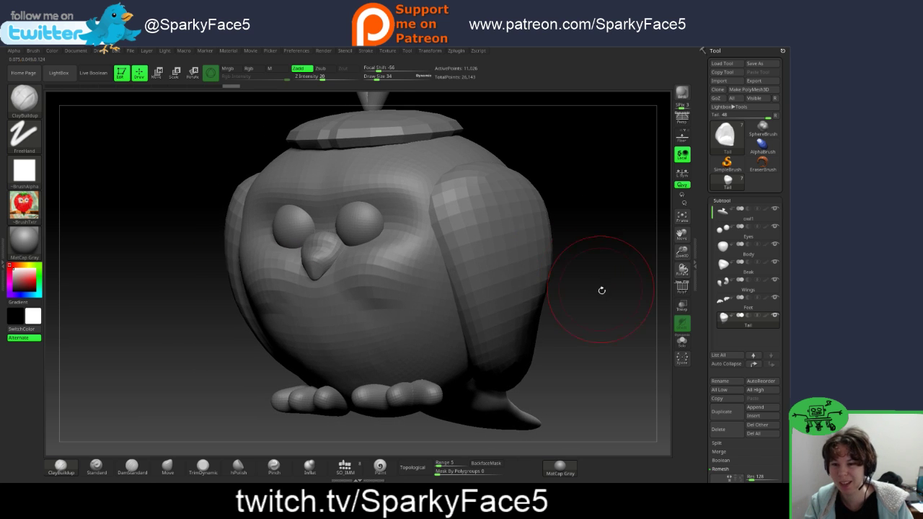
pyautogui.moveTo(587, 192); pyautogui.dragTo(577, 210)
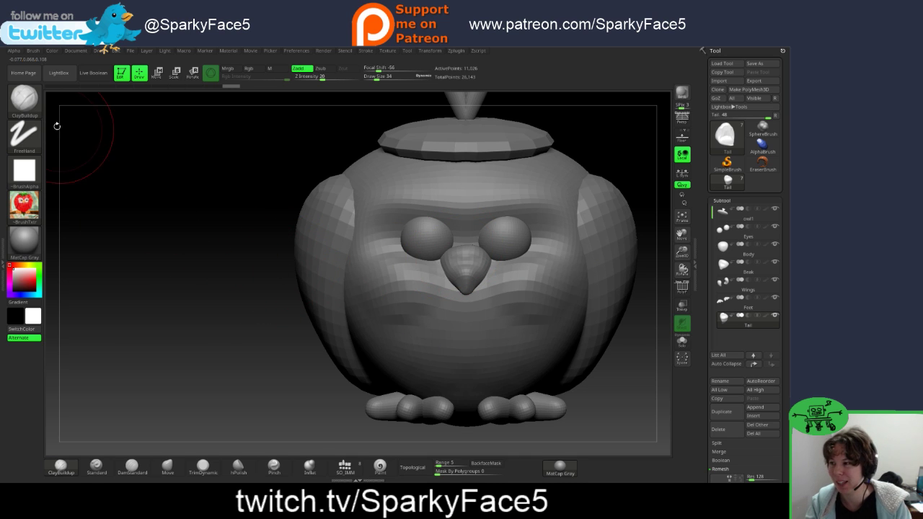
pyautogui.click(23, 208)
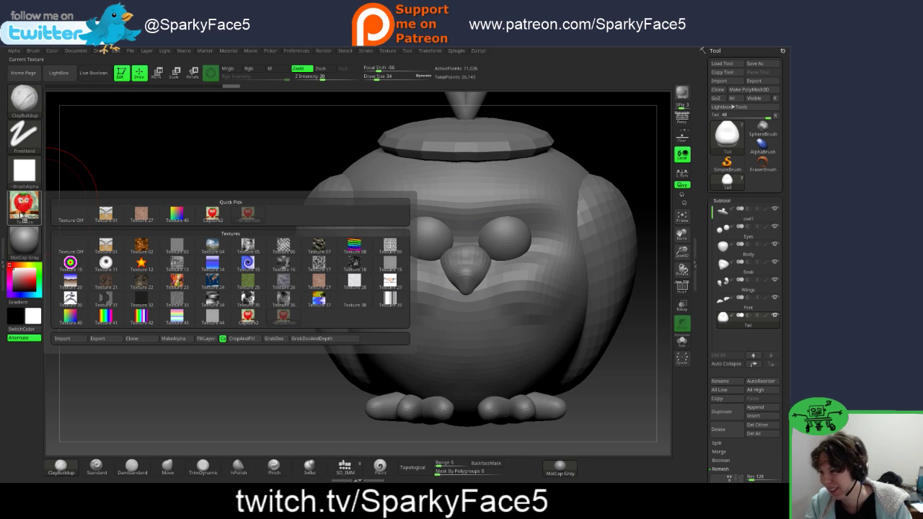
pyautogui.click(70, 214)
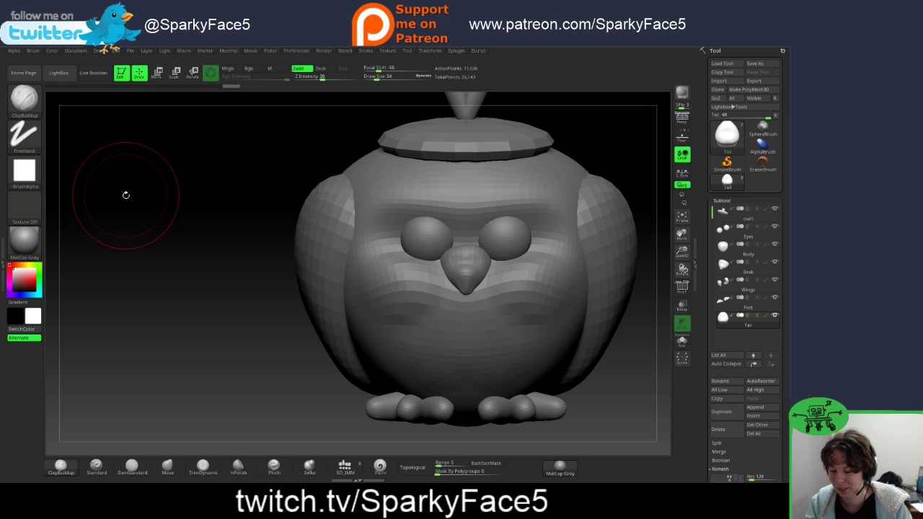
# Step: Drop a front-view snapshot of the owl on the canvas, turn the live model beside it, and clear the snapshot
pyautogui.press('shift')
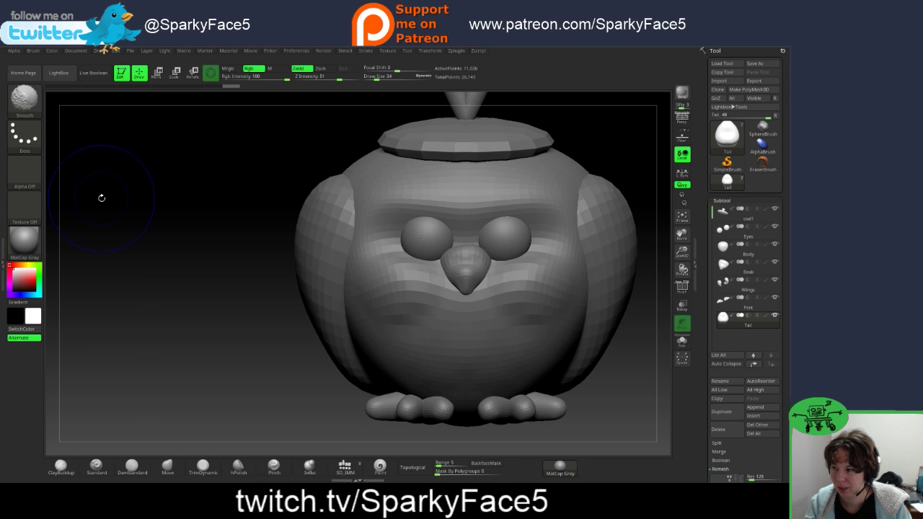
pyautogui.press('shift')
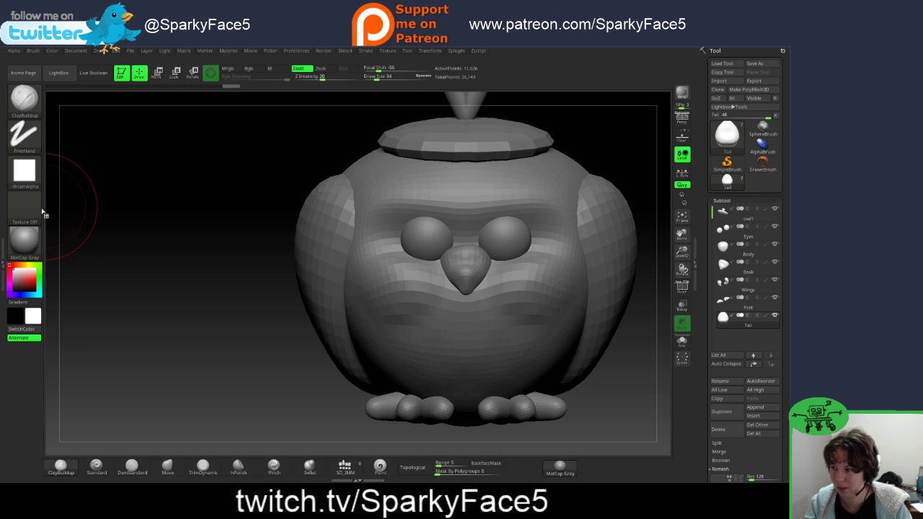
pyautogui.press('shift')
pyautogui.press('shift')
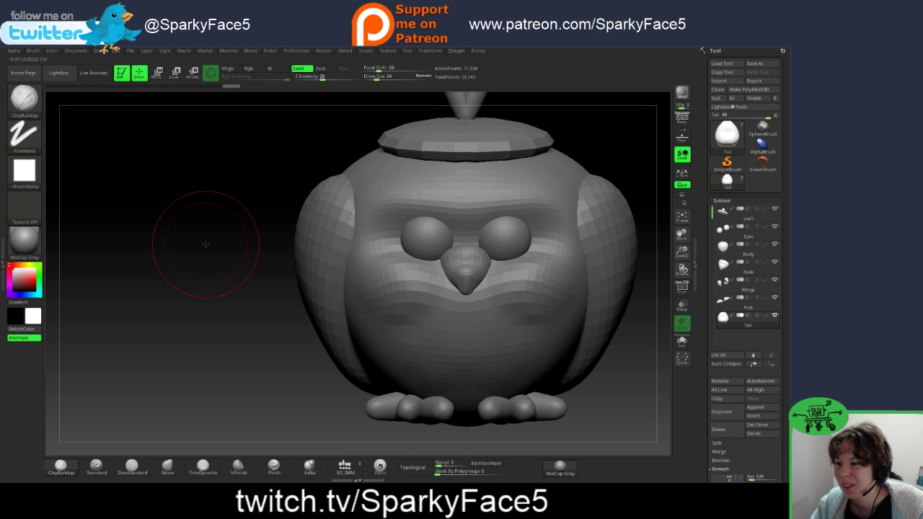
pyautogui.moveTo(206, 245)
pyautogui.mouseDown()
pyautogui.moveTo(178, 235)
pyautogui.moveTo(140, 252)
pyautogui.moveTo(161, 235)
pyautogui.moveTo(180, 241)
pyautogui.mouseUp()
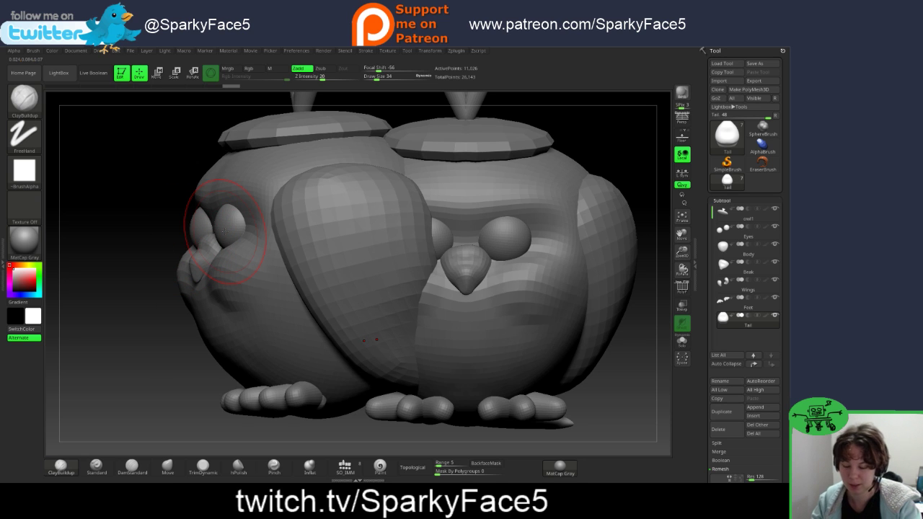
pyautogui.hotkey('ctrl', 'n')
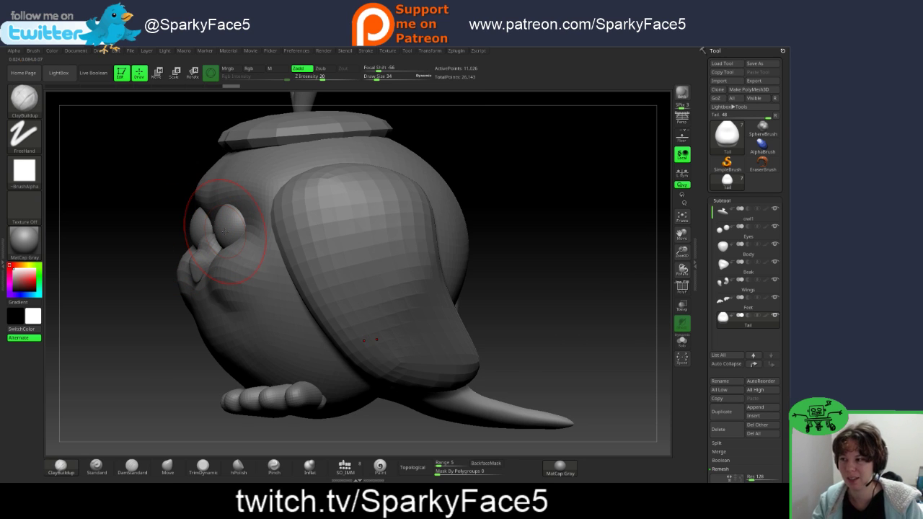
# Step: Shrink the owl into the canvas's upper-left corner and drop a snapshot of it there
pyautogui.moveTo(540, 268); pyautogui.dragTo(569, 271)
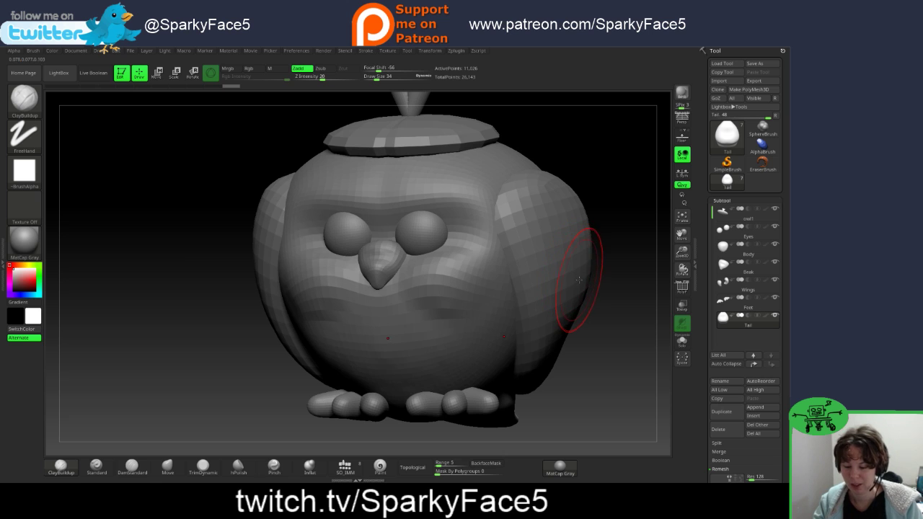
pyautogui.moveTo(683, 254); pyautogui.dragTo(571, 270)
pyautogui.moveTo(681, 235); pyautogui.dragTo(538, 157)
pyautogui.moveTo(485, 196); pyautogui.dragTo(467, 199)
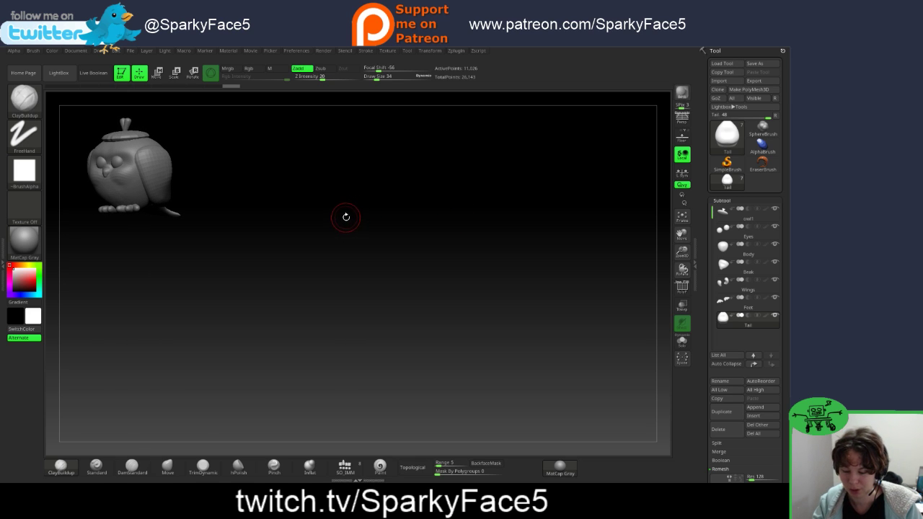
pyautogui.press('shift')
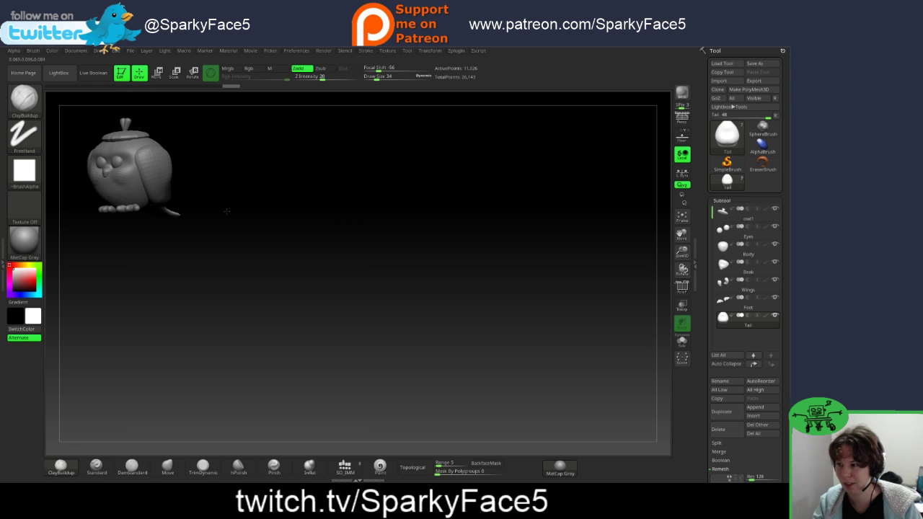
# Step: Frame the live owl large beside its small snapshot, turn it to compare, and clear the snapshot from the canvas
pyautogui.keyDown('alt'); pyautogui.moveTo(222, 193); pyautogui.dragTo(496, 277); pyautogui.keyUp('alt')
pyautogui.press('f')
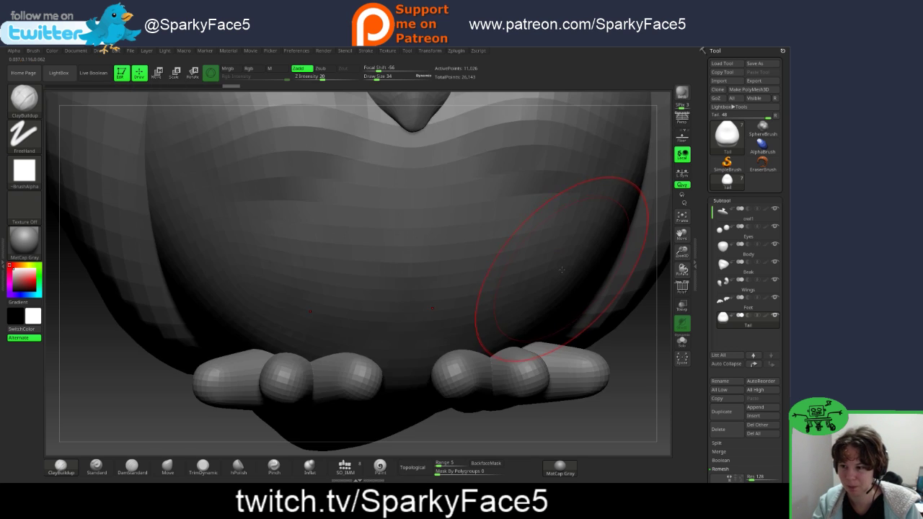
pyautogui.moveTo(583, 276)
pyautogui.mouseDown()
pyautogui.moveTo(552, 277)
pyautogui.moveTo(584, 274)
pyautogui.mouseUp()
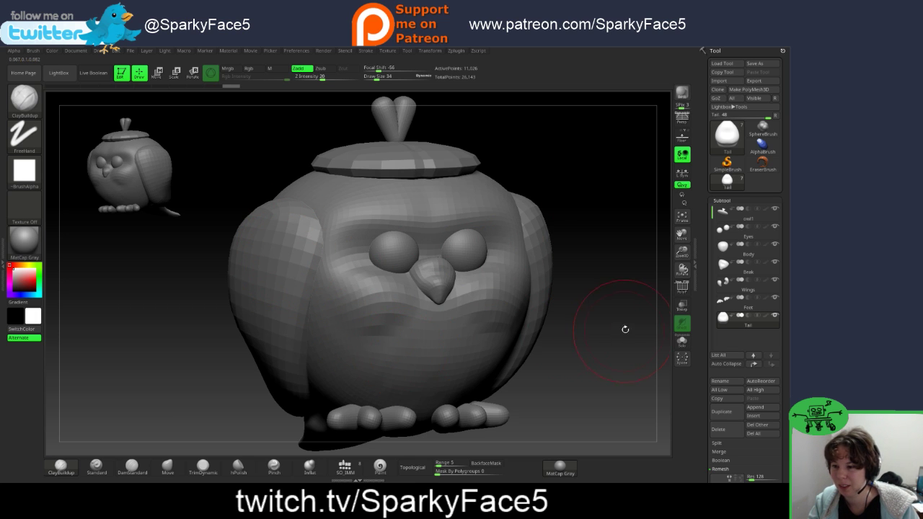
pyautogui.moveTo(625, 328); pyautogui.dragTo(586, 301)
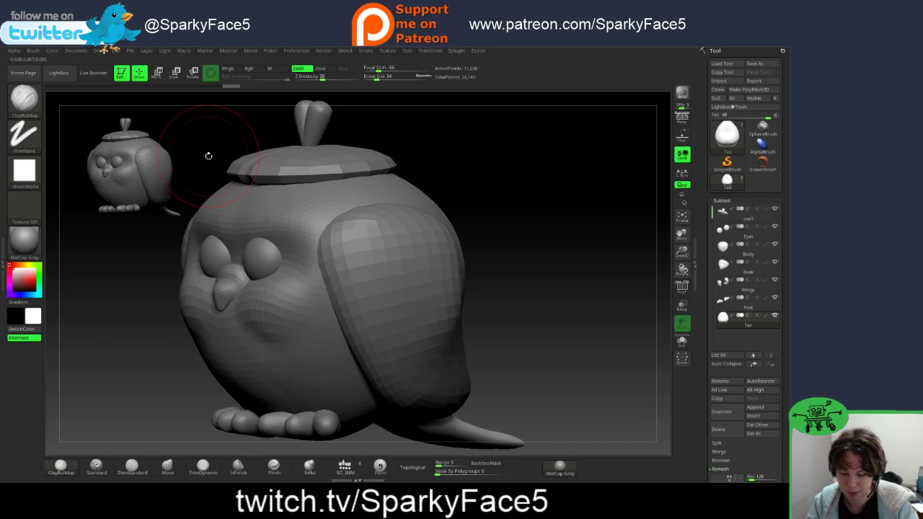
pyautogui.hotkey('ctrl', 'n')
# Step: Try a ClayBuildup stroke on the upper part of the Tail, undo it, and smooth that area
pyautogui.moveTo(547, 276); pyautogui.dragTo(548, 272)
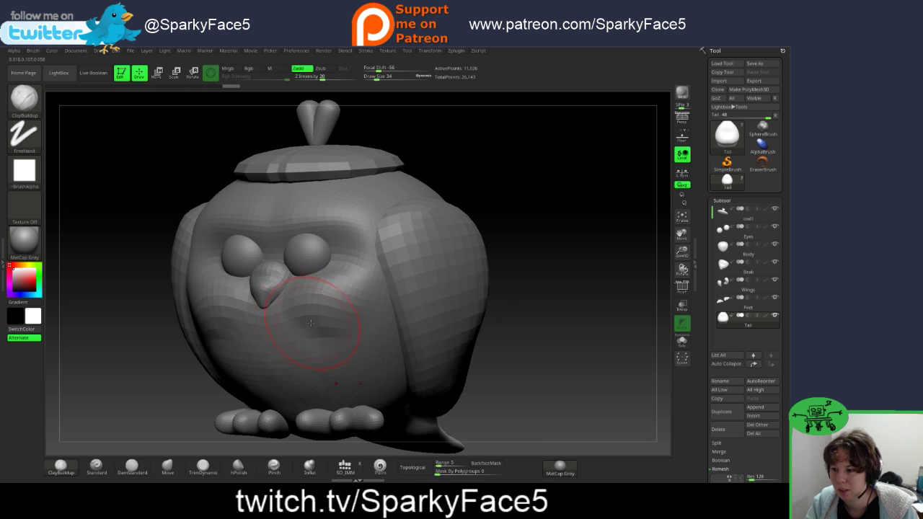
pyautogui.moveTo(527, 352); pyautogui.dragTo(558, 346)
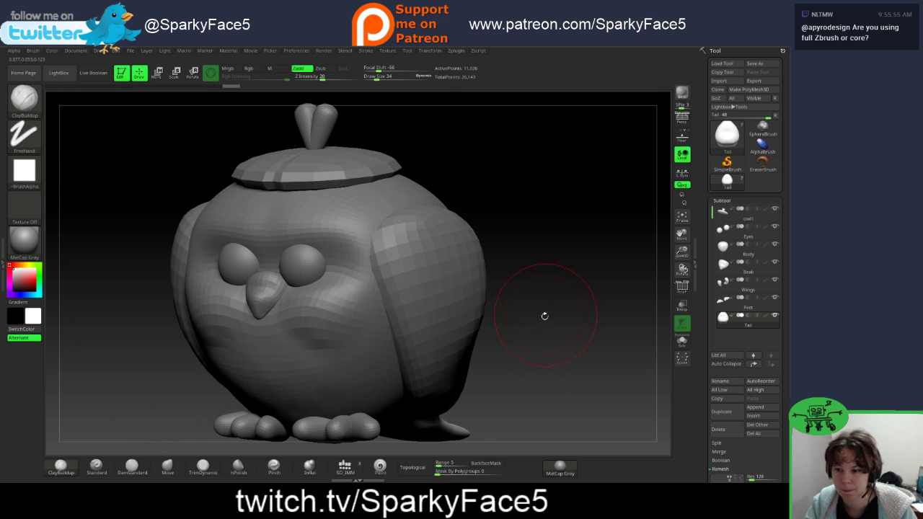
pyautogui.moveTo(545, 316)
pyautogui.mouseDown()
pyautogui.moveTo(381, 339)
pyautogui.moveTo(348, 332)
pyautogui.moveTo(392, 298)
pyautogui.moveTo(383, 334)
pyautogui.mouseUp()
pyautogui.moveTo(343, 360)
pyautogui.mouseDown()
pyautogui.moveTo(370, 360)
pyautogui.moveTo(397, 337)
pyautogui.moveTo(383, 330)
pyautogui.mouseUp()
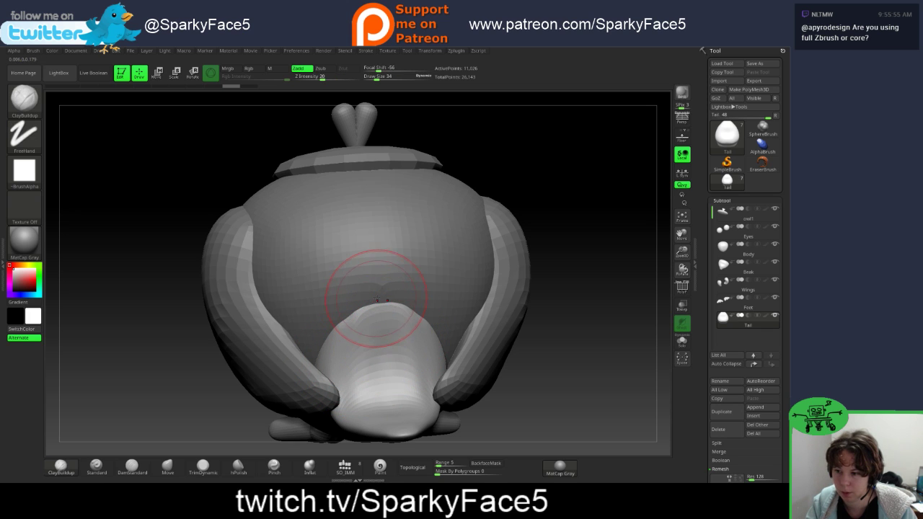
pyautogui.press('ctrl')
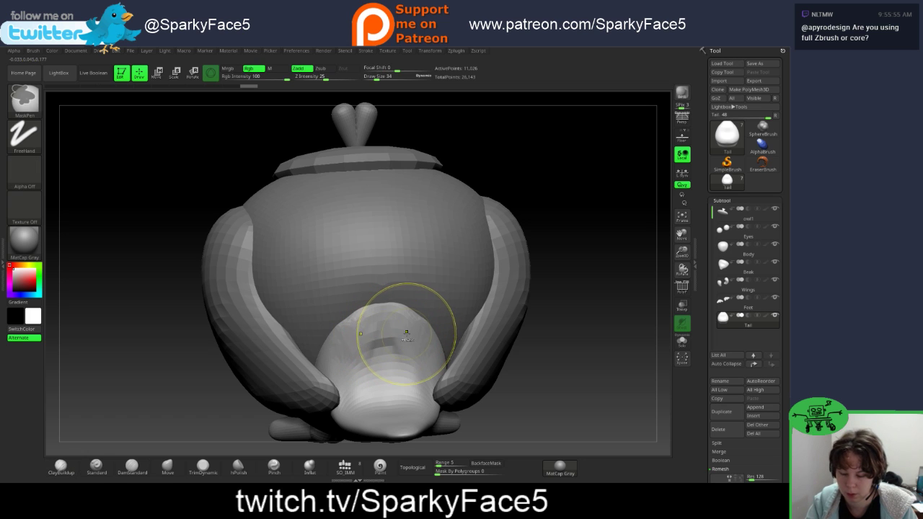
pyautogui.hotkey('ctrl', 'z')
pyautogui.press('shift')
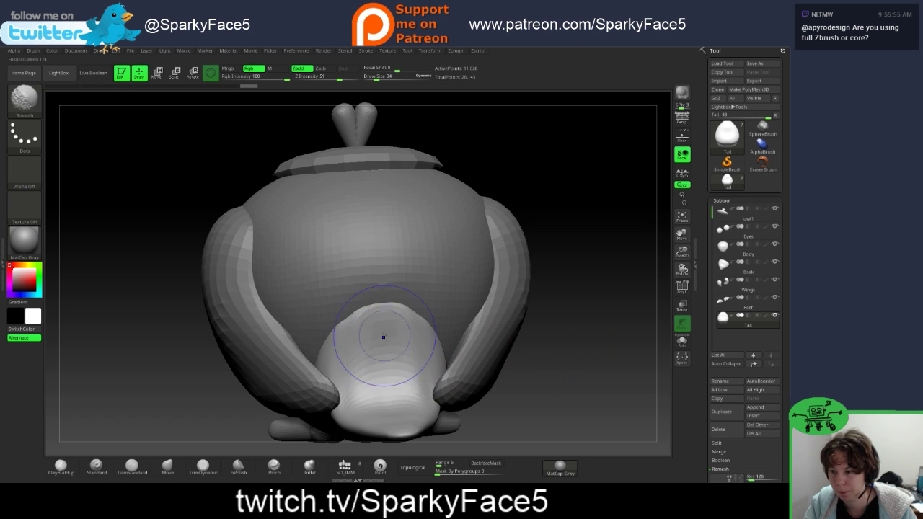
pyautogui.press('shift')
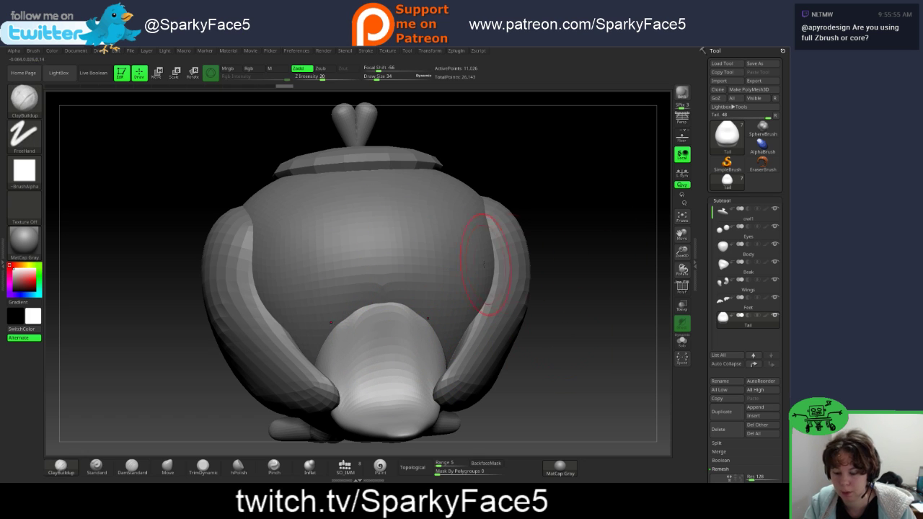
# Step: Select the Body subtool and smooth the owl's back above the tail
pyautogui.keyDown('alt'); pyautogui.click(430, 246); pyautogui.keyUp('alt')
pyautogui.press('shift')
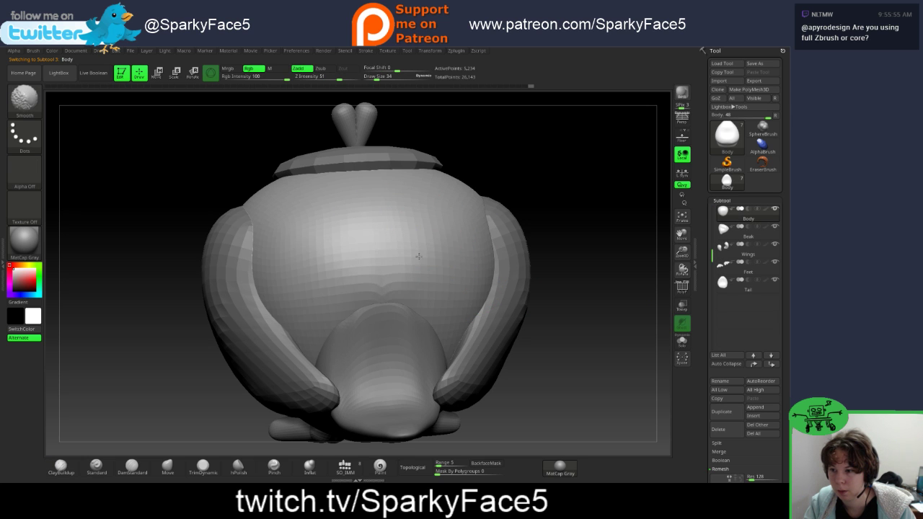
pyautogui.keyDown('shift'); pyautogui.moveTo(418, 256); pyautogui.dragTo(469, 263); pyautogui.keyUp('shift')
pyautogui.moveTo(576, 275)
pyautogui.mouseDown()
pyautogui.moveTo(664, 281)
pyautogui.moveTo(627, 278)
pyautogui.mouseUp()
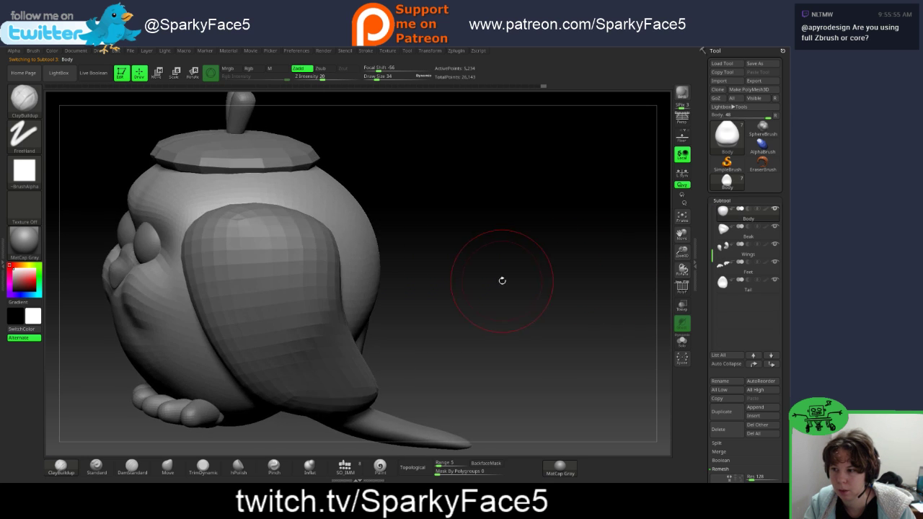
# Step: Adjust the forehead with the Move brush and build up a brow ridge above the eyes using ClayBuildup at Draw Size 21
pyautogui.moveTo(502, 281)
pyautogui.mouseDown()
pyautogui.moveTo(521, 273)
pyautogui.moveTo(404, 278)
pyautogui.moveTo(321, 238)
pyautogui.mouseUp()
pyautogui.click(168, 467)
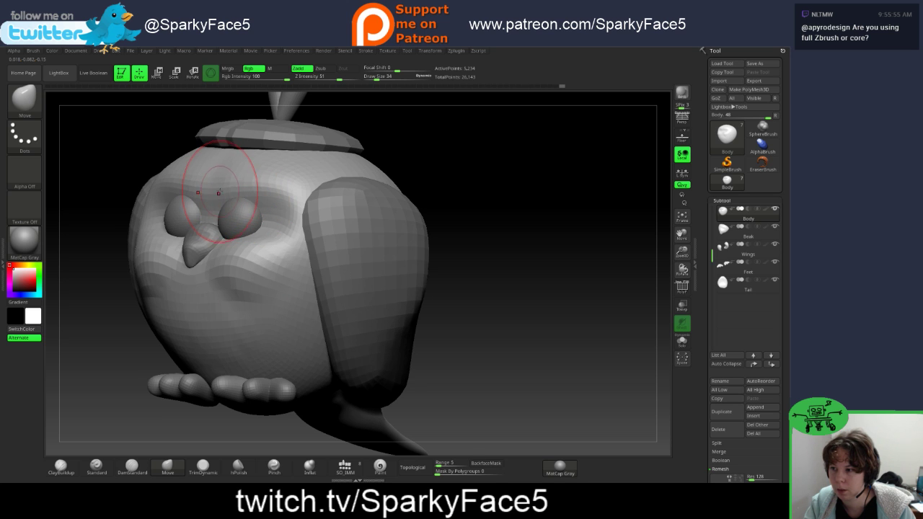
pyautogui.click(51, 464)
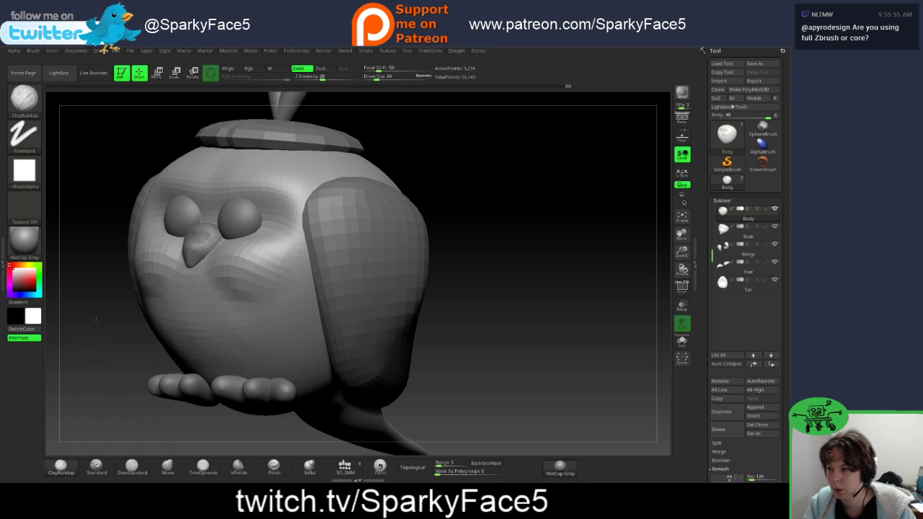
pyautogui.moveTo(96, 321); pyautogui.dragTo(115, 328)
pyautogui.moveTo(134, 170); pyautogui.dragTo(173, 173)
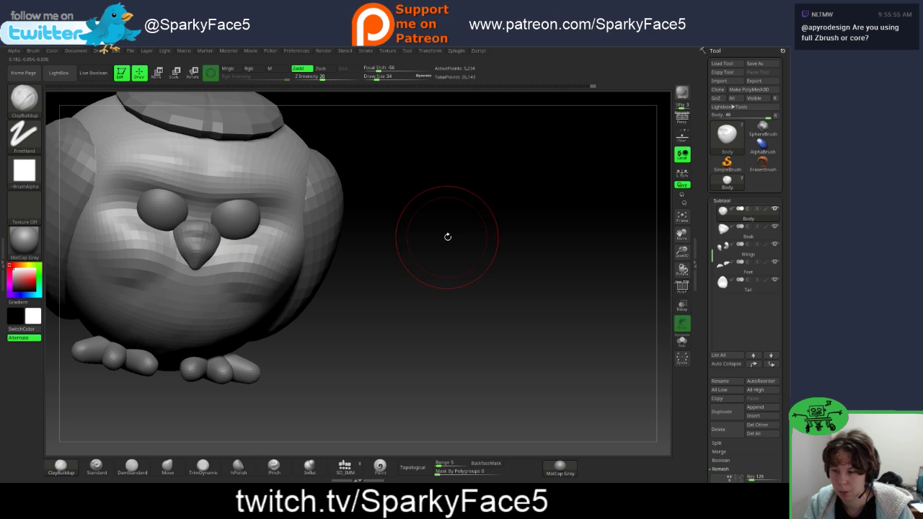
pyautogui.press('s')
pyautogui.moveTo(455, 234); pyautogui.dragTo(452, 235)
pyautogui.press('s')
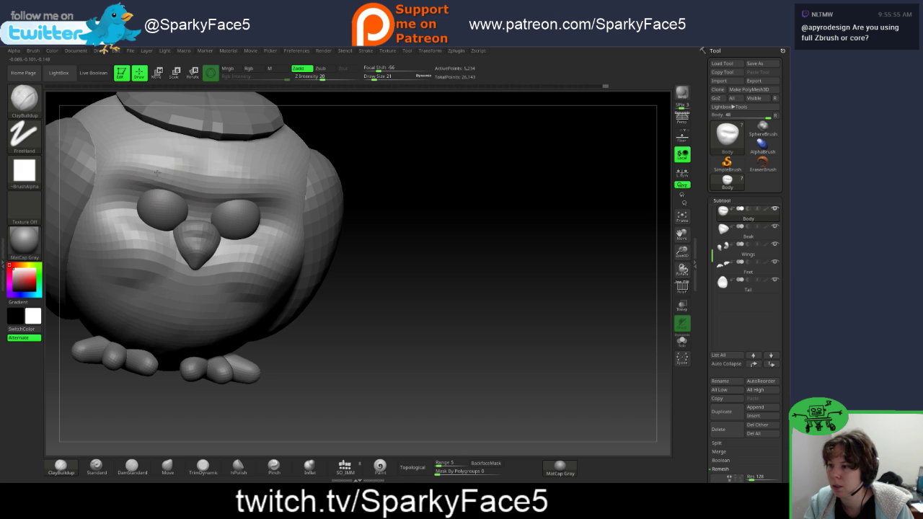
pyautogui.moveTo(182, 183); pyautogui.dragTo(214, 189)
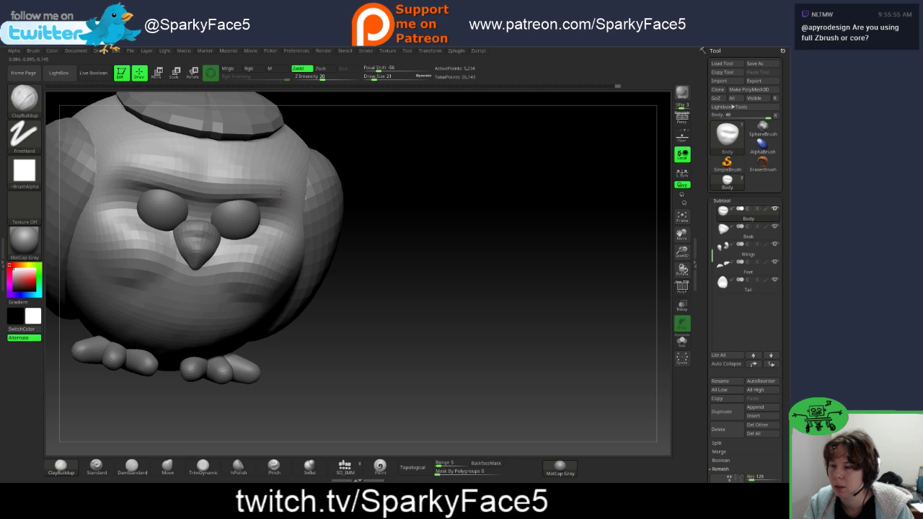
# Step: Undo the last brow strokes, then smooth the brow ridge and arch it over each eye with the Move brush
pyautogui.moveTo(403, 245); pyautogui.dragTo(292, 201)
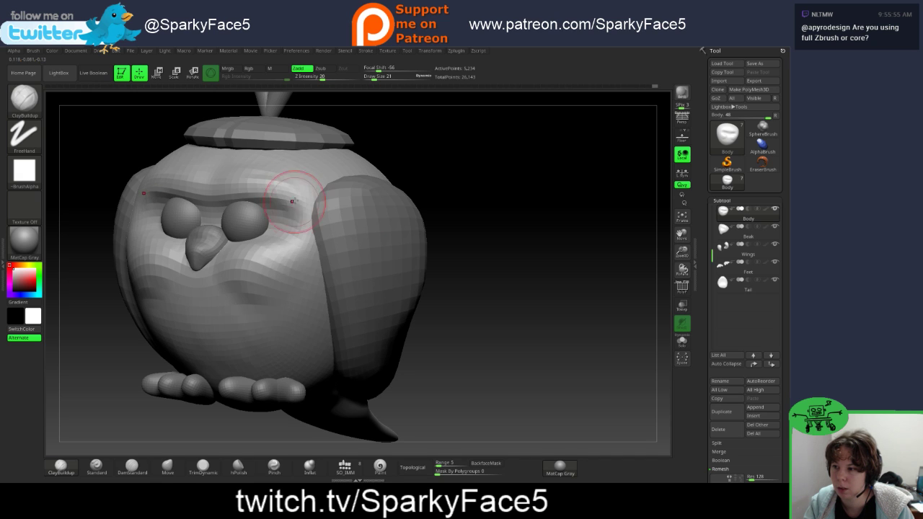
pyautogui.hotkey('ctrl', 'z')
pyautogui.hotkey('ctrl', 'z')
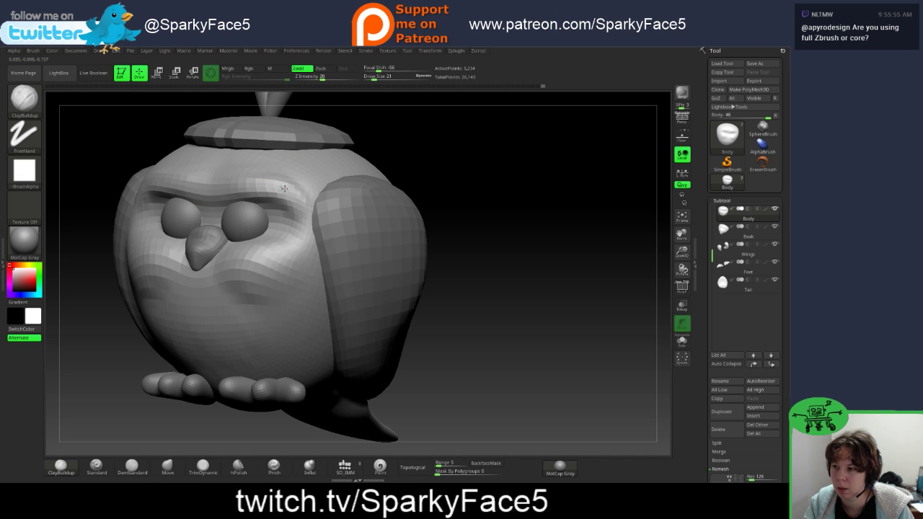
pyautogui.keyDown('shift'); pyautogui.moveTo(291, 196); pyautogui.dragTo(220, 180); pyautogui.keyUp('shift')
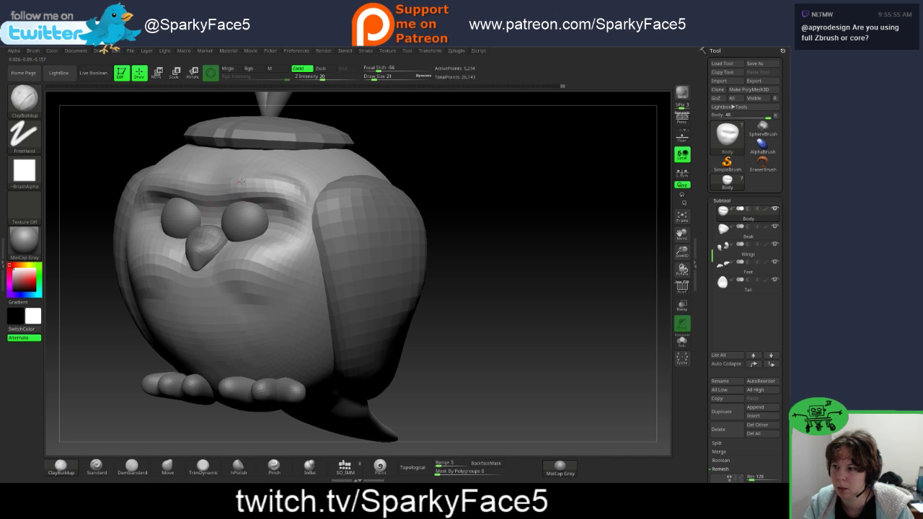
pyautogui.click(167, 467)
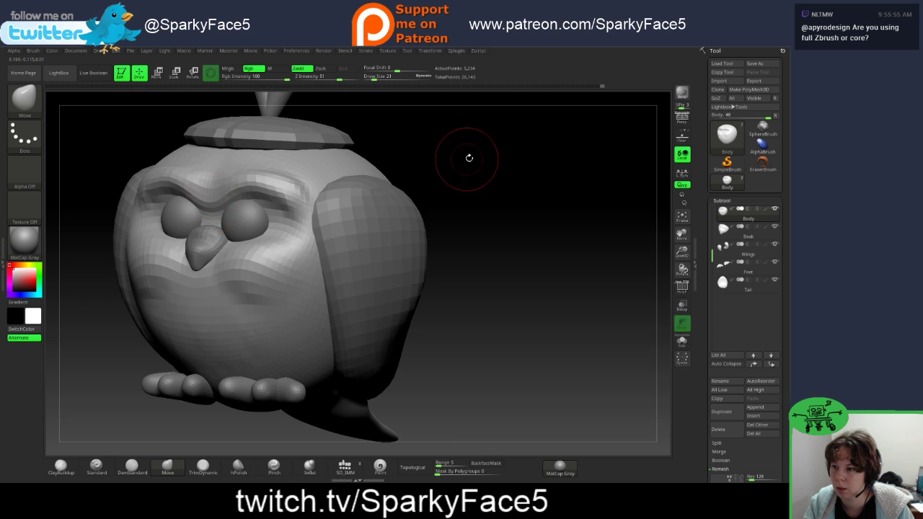
# Step: Select the Eyes subtool and reshape the outer and upper edges of the eyeballs with the Move brush
pyautogui.moveTo(469, 157); pyautogui.dragTo(442, 201)
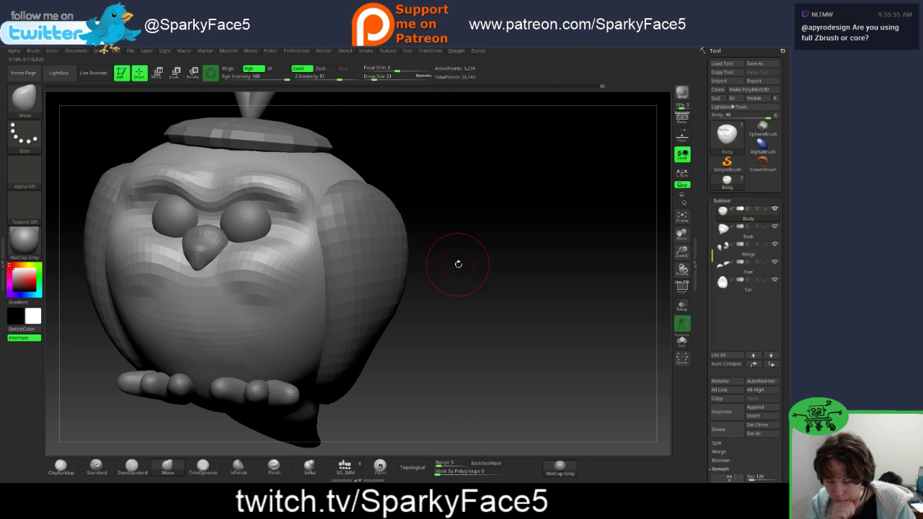
pyautogui.moveTo(458, 264); pyautogui.dragTo(481, 253)
pyautogui.moveTo(416, 243); pyautogui.dragTo(206, 265)
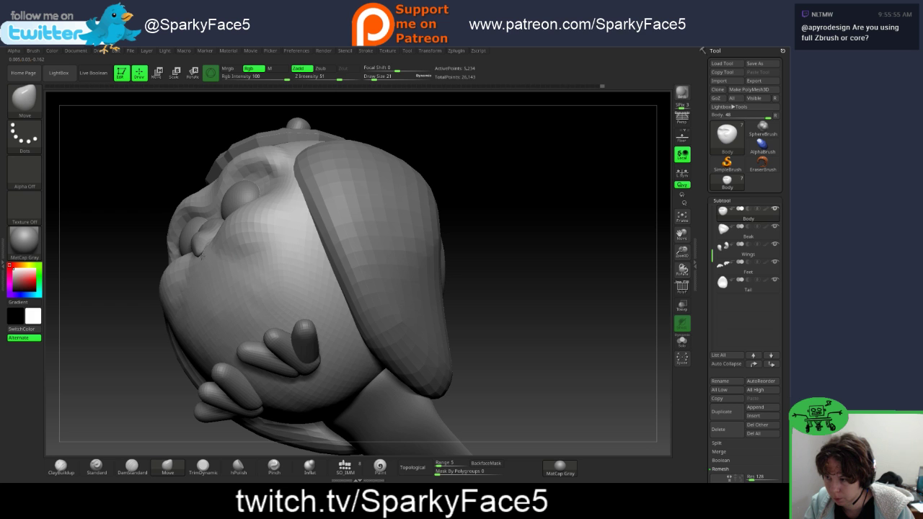
pyautogui.moveTo(495, 159); pyautogui.dragTo(437, 208)
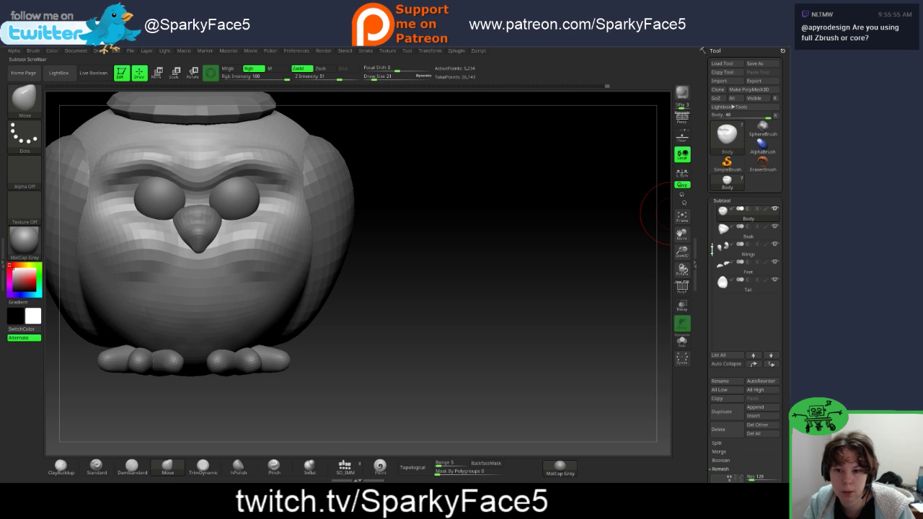
pyautogui.moveTo(712, 238); pyautogui.dragTo(697, 220)
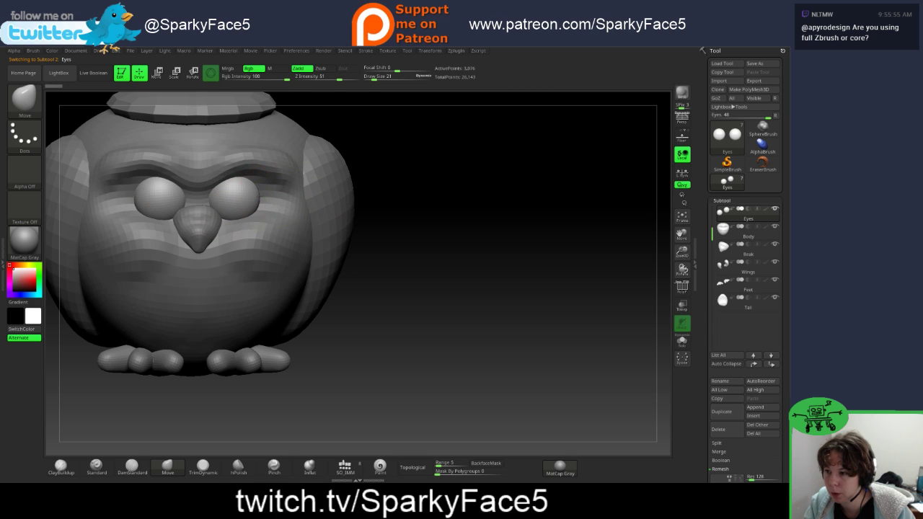
pyautogui.moveTo(258, 196); pyautogui.dragTo(253, 195)
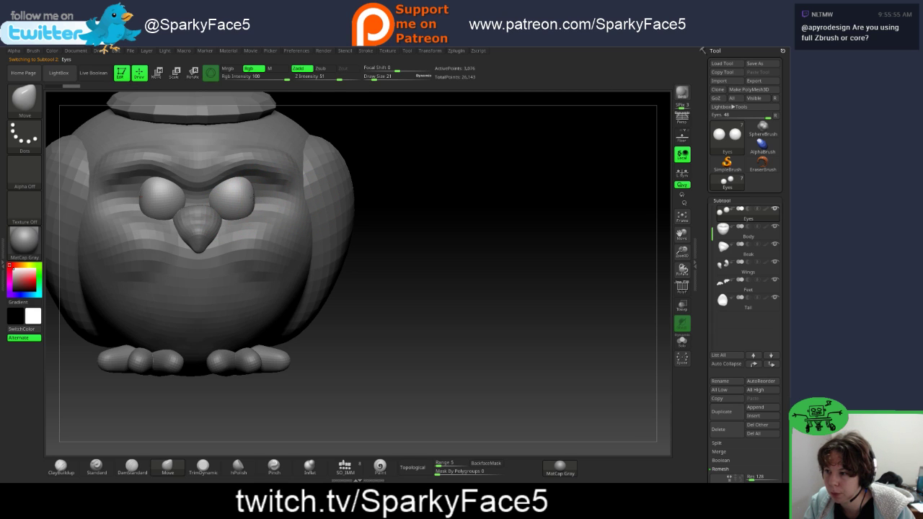
pyautogui.moveTo(244, 181); pyautogui.dragTo(248, 179)
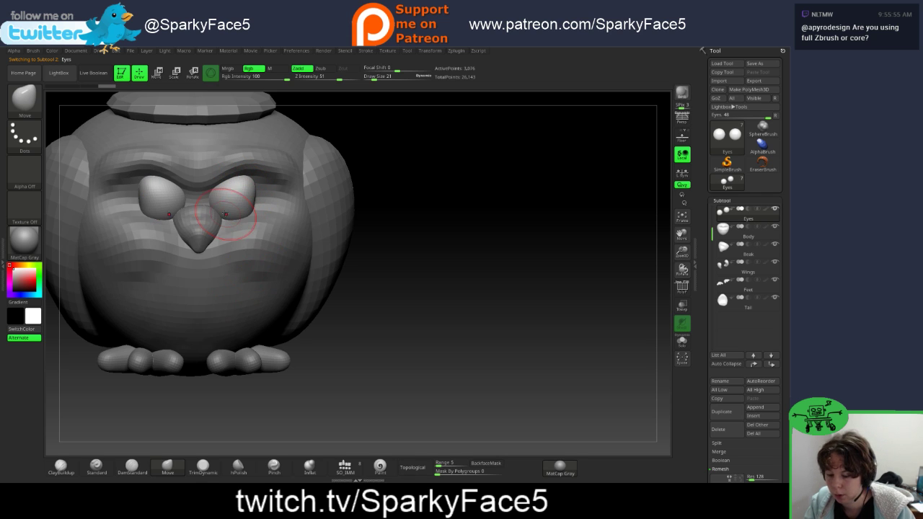
# Step: Scale up the eyes and reposition them in depth and across the face with the transform gizmo
pyautogui.press('w')
pyautogui.moveTo(170, 196); pyautogui.dragTo(172, 196)
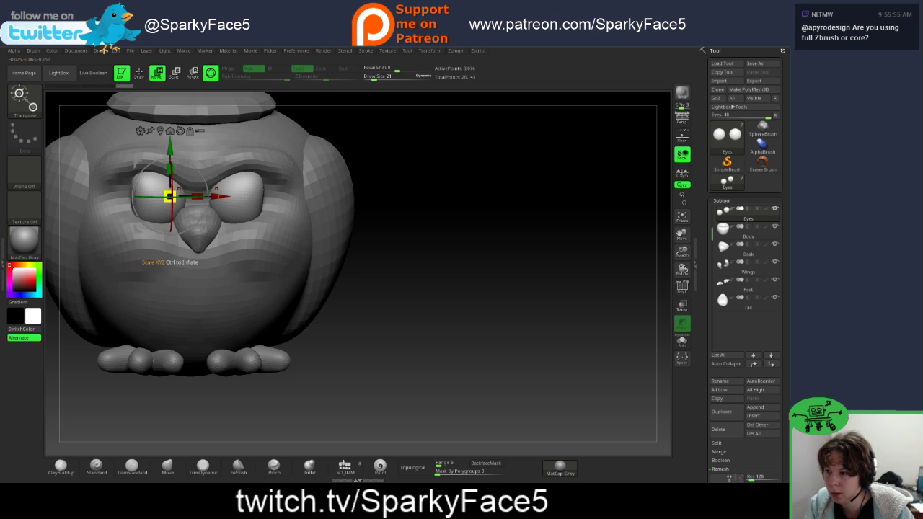
pyautogui.moveTo(428, 216); pyautogui.dragTo(382, 216)
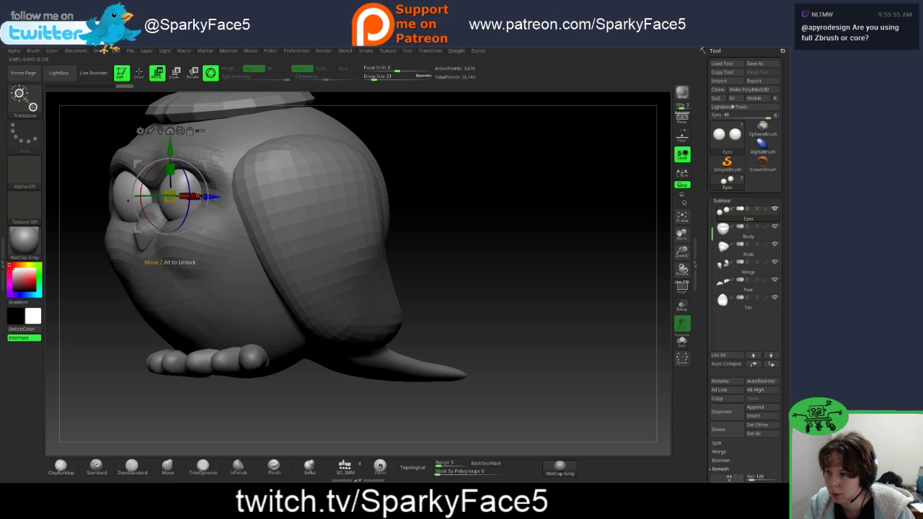
pyautogui.moveTo(213, 196); pyautogui.dragTo(216, 196)
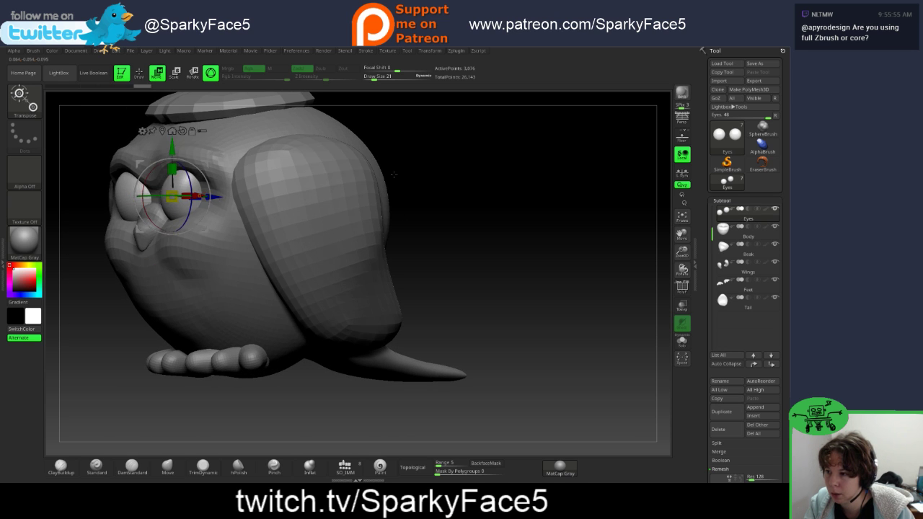
pyautogui.moveTo(393, 173); pyautogui.dragTo(458, 178)
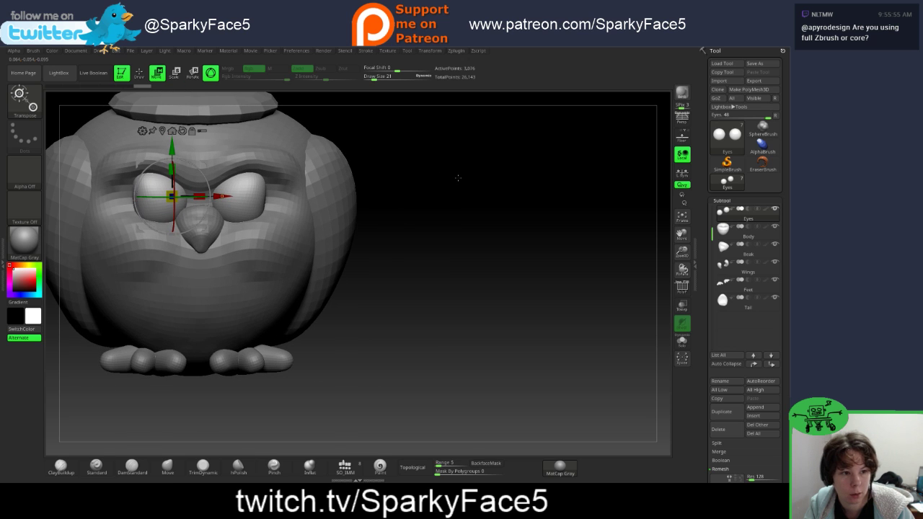
pyautogui.moveTo(201, 196); pyautogui.dragTo(225, 197)
pyautogui.moveTo(225, 196); pyautogui.dragTo(227, 196)
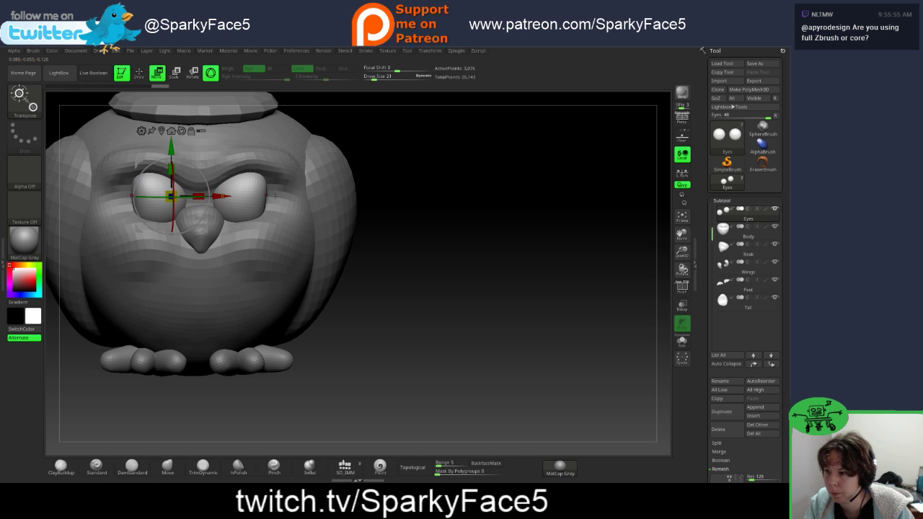
pyautogui.moveTo(413, 213); pyautogui.dragTo(195, 196)
pyautogui.keyDown('alt'); pyautogui.click(206, 189); pyautogui.keyUp('alt')
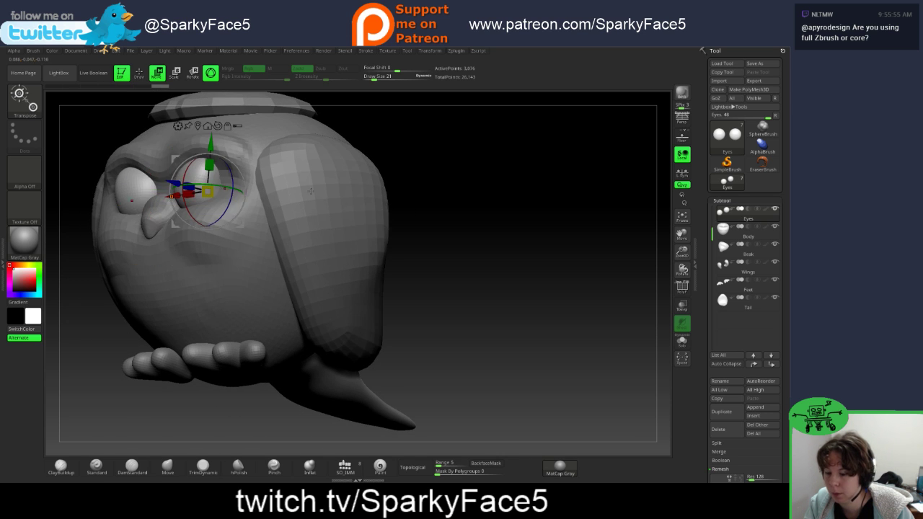
pyautogui.press('q')
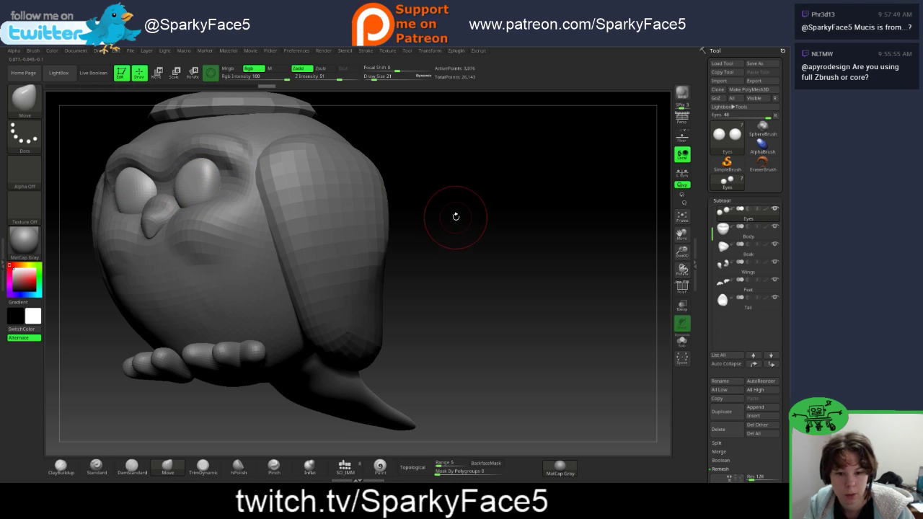
# Step: Shape the eyes with the Move brush from the side and front so they fit beneath the brow
pyautogui.moveTo(455, 216); pyautogui.dragTo(452, 224)
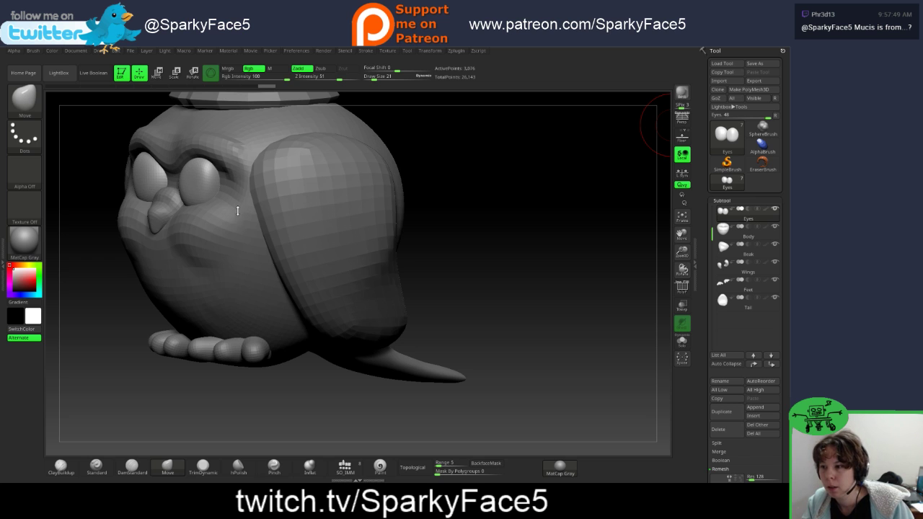
pyautogui.moveTo(473, 221); pyautogui.dragTo(451, 218)
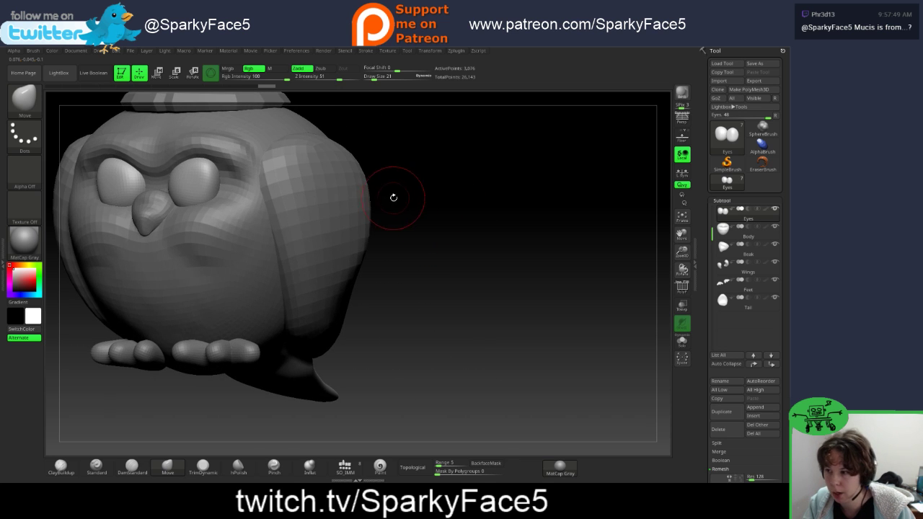
pyautogui.moveTo(393, 197); pyautogui.dragTo(481, 191)
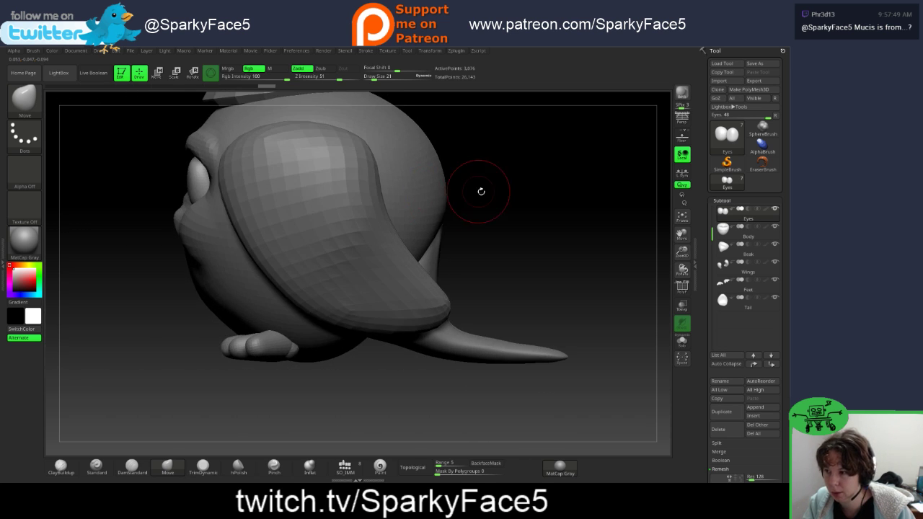
pyautogui.moveTo(511, 226)
pyautogui.keyDown('alt'); pyautogui.mouseDown()
pyautogui.moveTo(536, 231)
pyautogui.moveTo(585, 269)
pyautogui.mouseUp(); pyautogui.keyUp('alt')
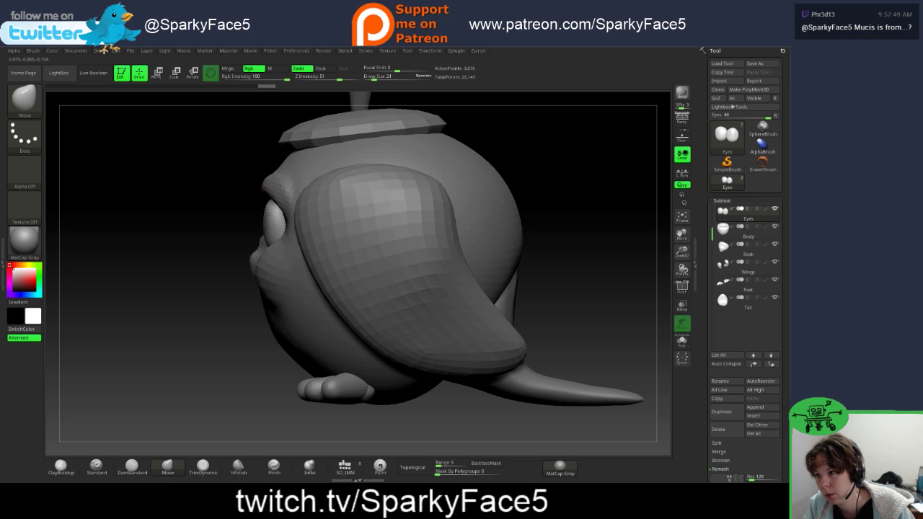
pyautogui.moveTo(221, 214)
pyautogui.mouseDown()
pyautogui.moveTo(268, 202)
pyautogui.moveTo(271, 221)
pyautogui.mouseUp()
pyautogui.moveTo(415, 242)
pyautogui.mouseDown()
pyautogui.moveTo(422, 229)
pyautogui.moveTo(433, 236)
pyautogui.mouseUp()
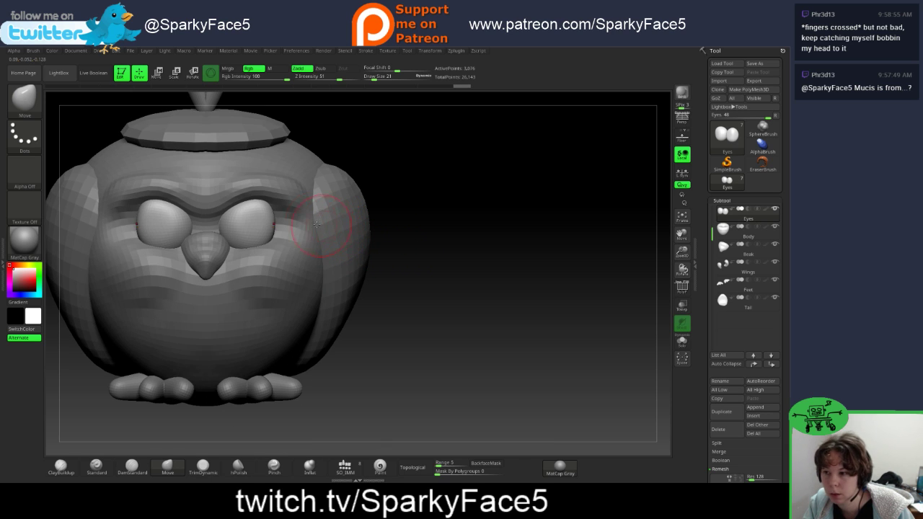
# Step: Undo the last eye strokes and rework the inner part of the eyes with the Move brush from three-quarter views
pyautogui.hotkey('ctrl', 'z')
pyautogui.hotkey('ctrl', 'z')
pyautogui.hotkey('ctrl', 'z')
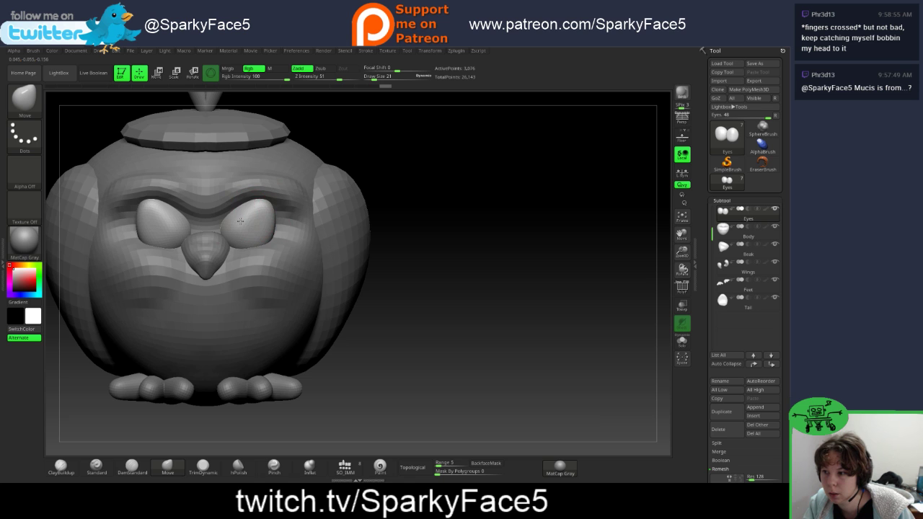
pyautogui.moveTo(439, 255)
pyautogui.mouseDown()
pyautogui.moveTo(407, 252)
pyautogui.moveTo(424, 253)
pyautogui.mouseUp()
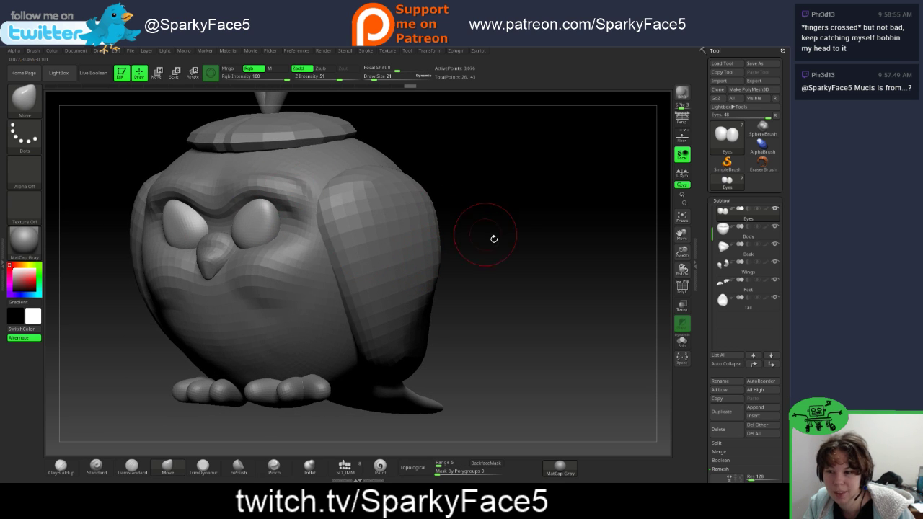
pyautogui.moveTo(493, 239); pyautogui.dragTo(490, 253)
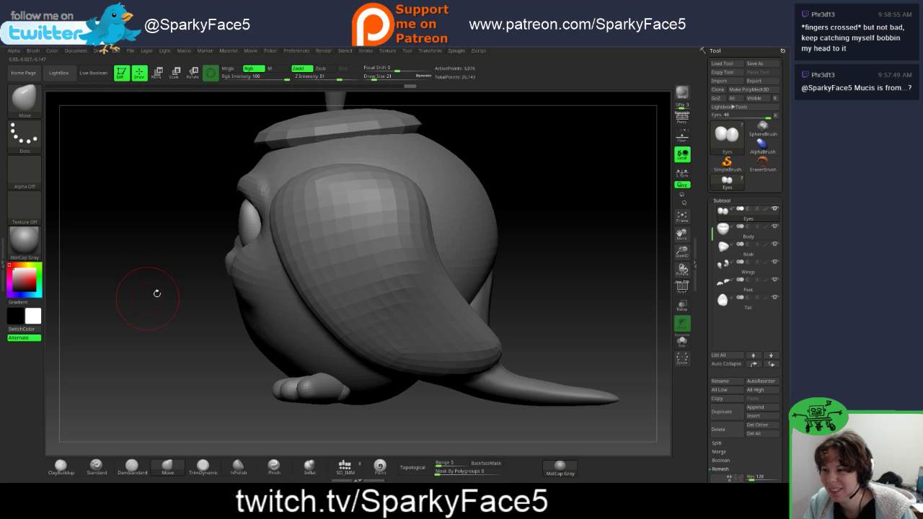
pyautogui.moveTo(146, 277)
pyautogui.mouseDown()
pyautogui.moveTo(200, 290)
pyautogui.moveTo(339, 287)
pyautogui.moveTo(238, 278)
pyautogui.mouseUp()
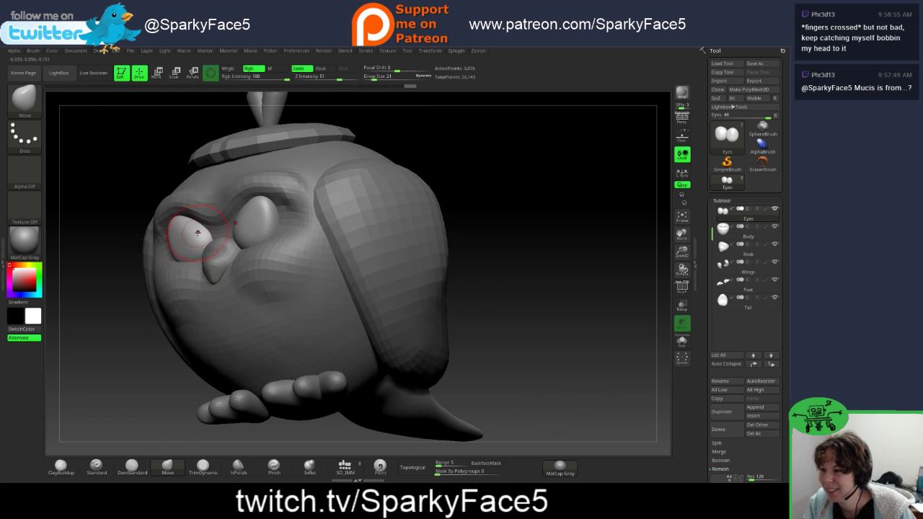
pyautogui.moveTo(194, 227); pyautogui.dragTo(191, 239)
pyautogui.moveTo(125, 300)
pyautogui.mouseDown()
pyautogui.moveTo(196, 266)
pyautogui.moveTo(183, 239)
pyautogui.moveTo(191, 240)
pyautogui.mouseUp()
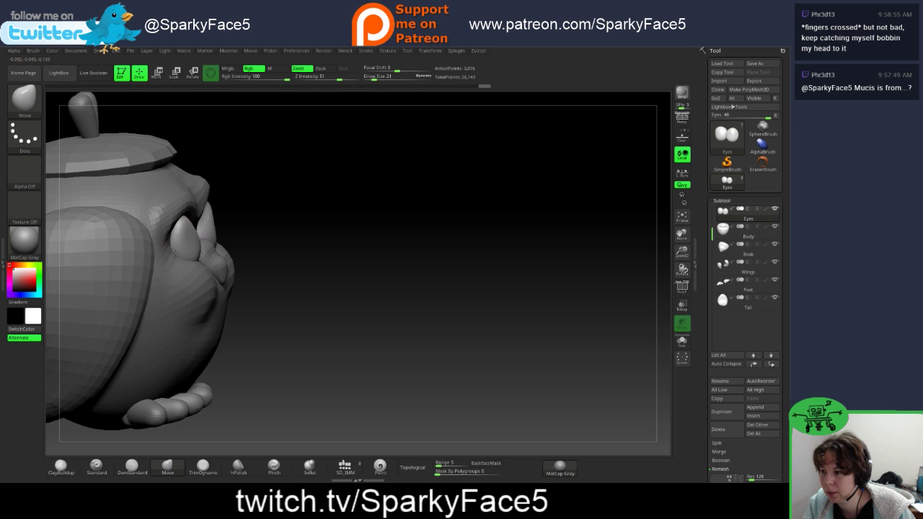
# Step: Adjust the depth and curvature of the eyes against the face with the Move brush, working from above and in front
pyautogui.moveTo(305, 255); pyautogui.dragTo(248, 267)
pyautogui.moveTo(426, 171); pyautogui.dragTo(435, 218)
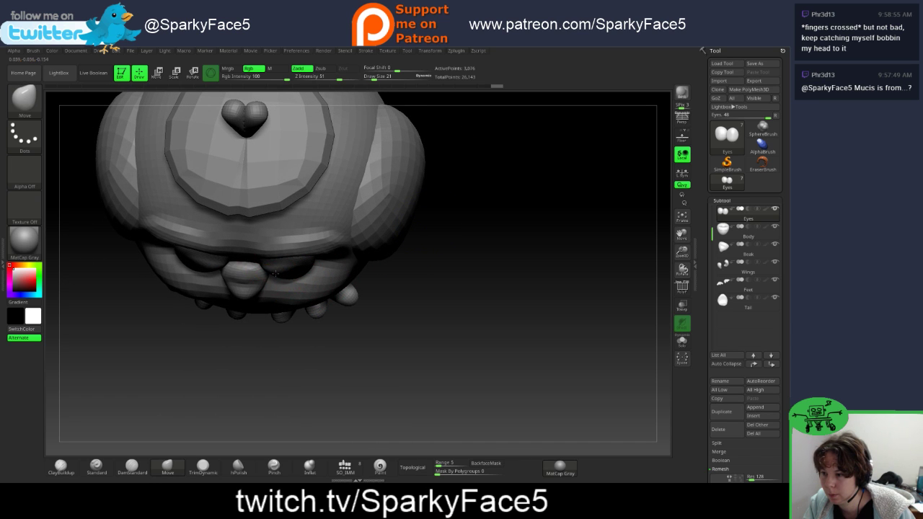
pyautogui.moveTo(444, 243)
pyautogui.mouseDown()
pyautogui.moveTo(418, 284)
pyautogui.moveTo(395, 275)
pyautogui.moveTo(391, 224)
pyautogui.moveTo(389, 236)
pyautogui.mouseUp()
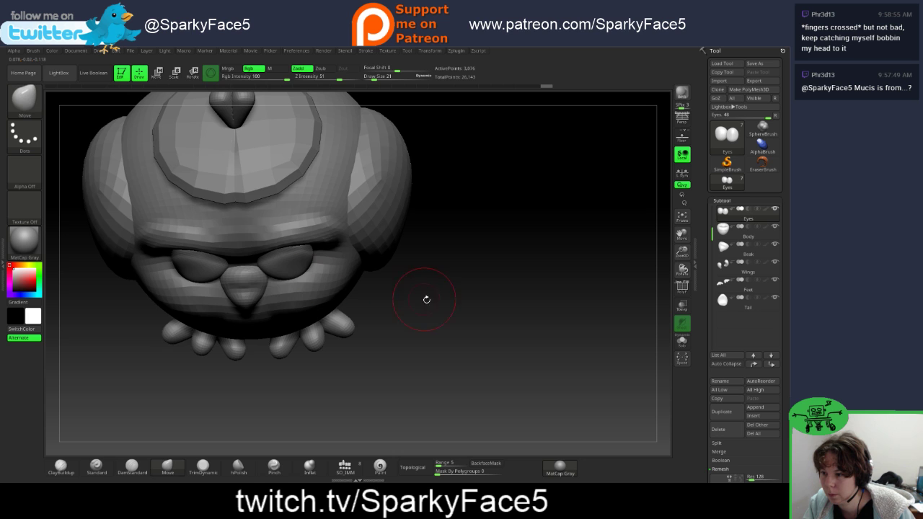
pyautogui.moveTo(424, 298)
pyautogui.mouseDown()
pyautogui.moveTo(434, 263)
pyautogui.moveTo(393, 229)
pyautogui.moveTo(423, 223)
pyautogui.moveTo(421, 239)
pyautogui.mouseUp()
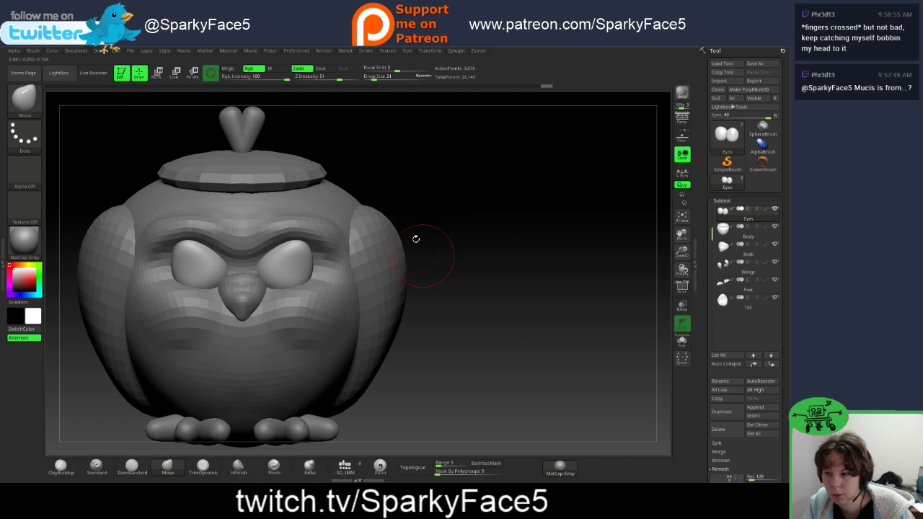
pyautogui.moveTo(469, 267)
pyautogui.mouseDown()
pyautogui.moveTo(509, 267)
pyautogui.moveTo(486, 267)
pyautogui.mouseUp()
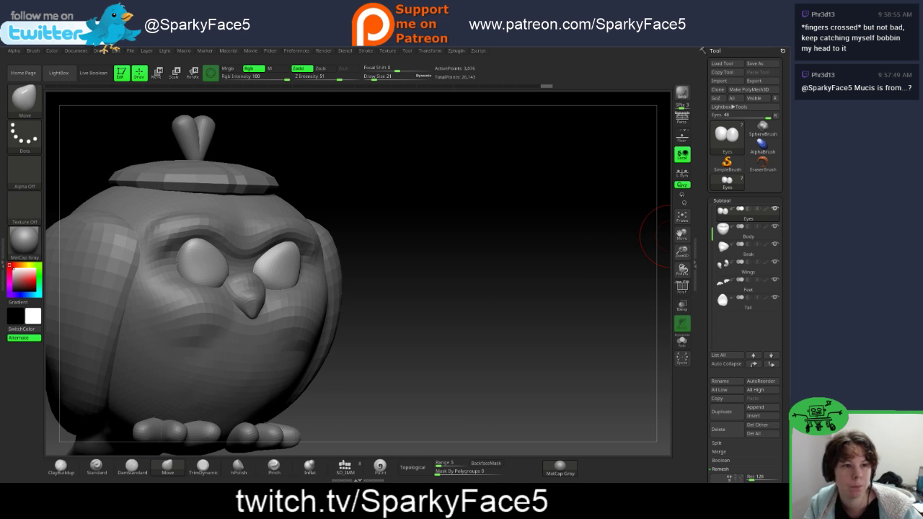
# Step: Compare the model with the Strawberry Owl picture in the browser and refine the outline of the eyes with the Move brush
pyautogui.moveTo(787, 63); pyautogui.dragTo(402, 72)
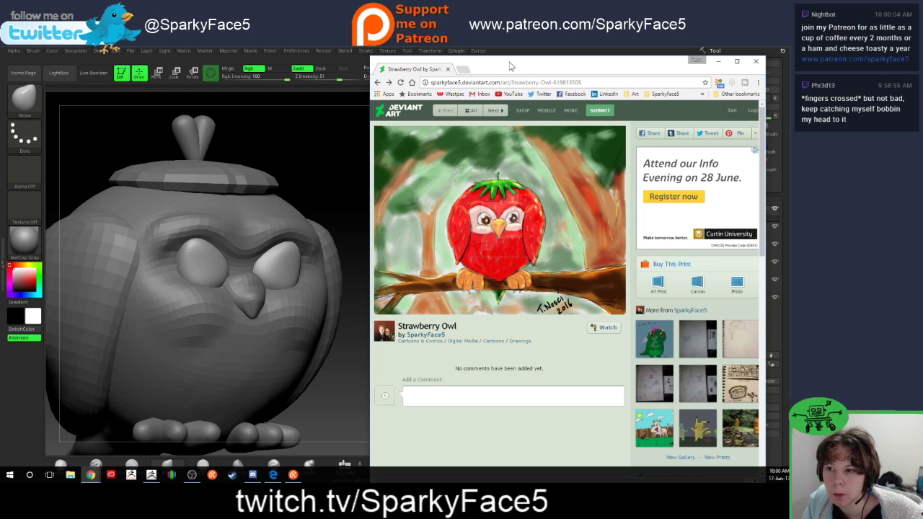
pyautogui.moveTo(511, 63); pyautogui.dragTo(922, 61)
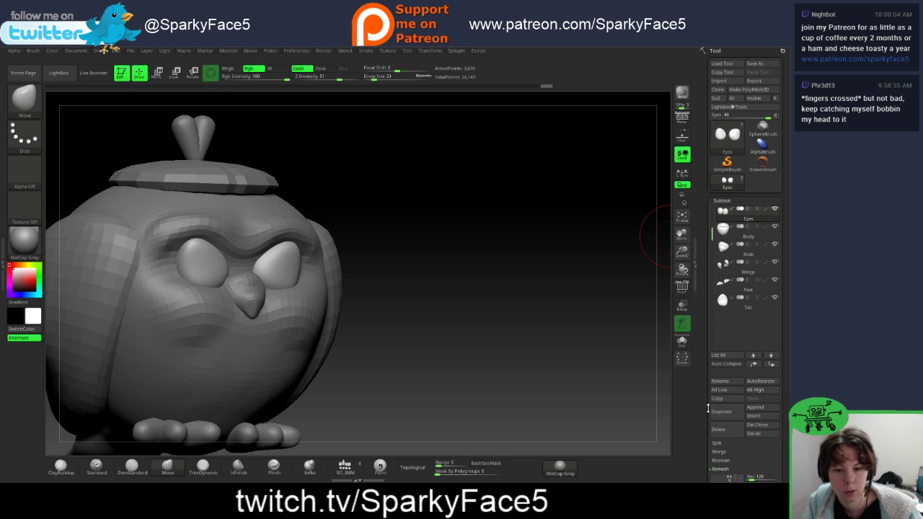
pyautogui.moveTo(478, 289); pyautogui.dragTo(429, 278)
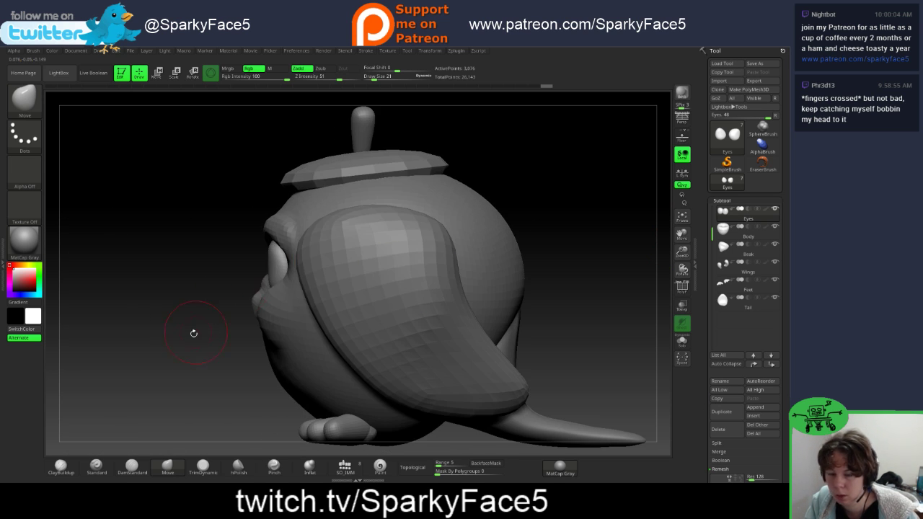
pyautogui.moveTo(177, 351)
pyautogui.mouseDown()
pyautogui.moveTo(234, 350)
pyautogui.moveTo(224, 344)
pyautogui.mouseUp()
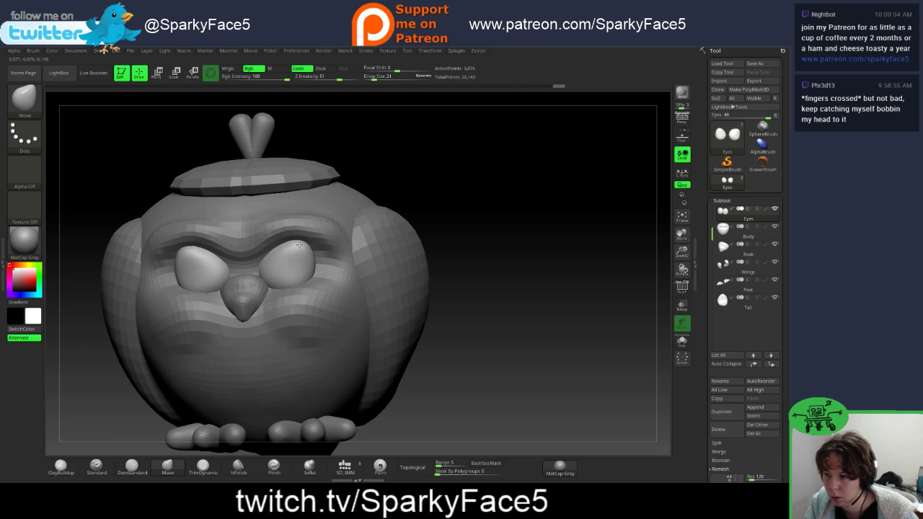
pyautogui.moveTo(529, 239); pyautogui.dragTo(506, 334)
# Step: Toggle Solo mode on and off for the Eyes subtool and enable Draw Polyframe
pyautogui.click(682, 341)
pyautogui.click(682, 342)
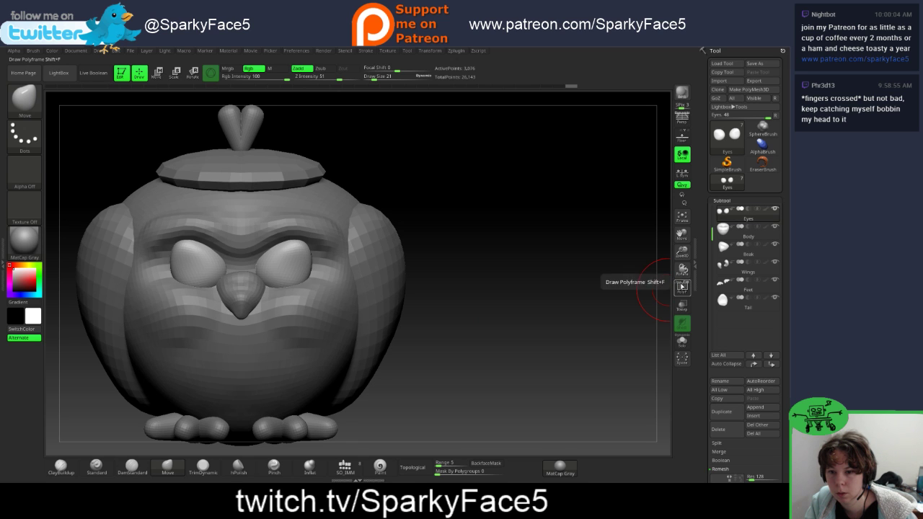
pyautogui.click(683, 287)
pyautogui.moveTo(554, 323)
pyautogui.mouseDown()
pyautogui.moveTo(494, 335)
pyautogui.moveTo(522, 341)
pyautogui.moveTo(508, 330)
pyautogui.moveTo(536, 322)
pyautogui.mouseUp()
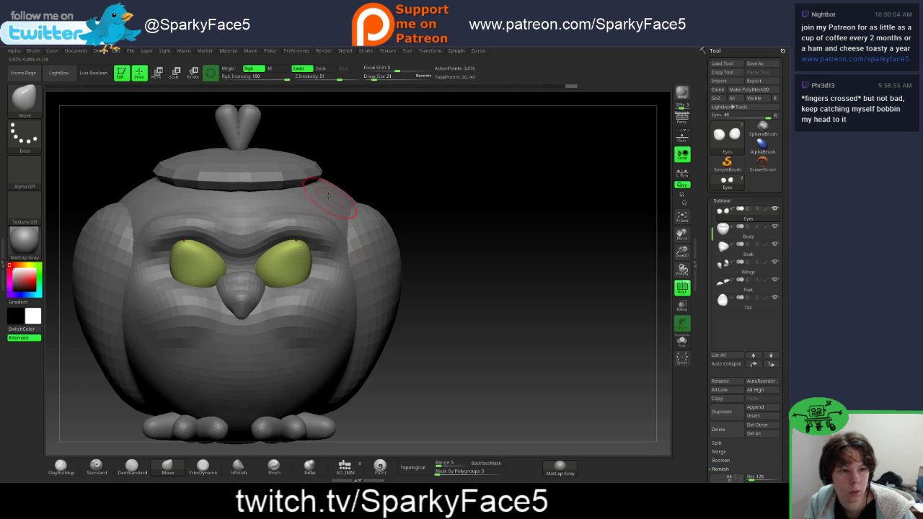
# Step: Subdivide the Eyes subtool twice to give the eyeballs a denser, smoother mesh
pyautogui.moveTo(496, 296)
pyautogui.mouseDown()
pyautogui.moveTo(487, 290)
pyautogui.moveTo(470, 308)
pyautogui.moveTo(486, 305)
pyautogui.mouseUp()
pyautogui.press('ctrl')
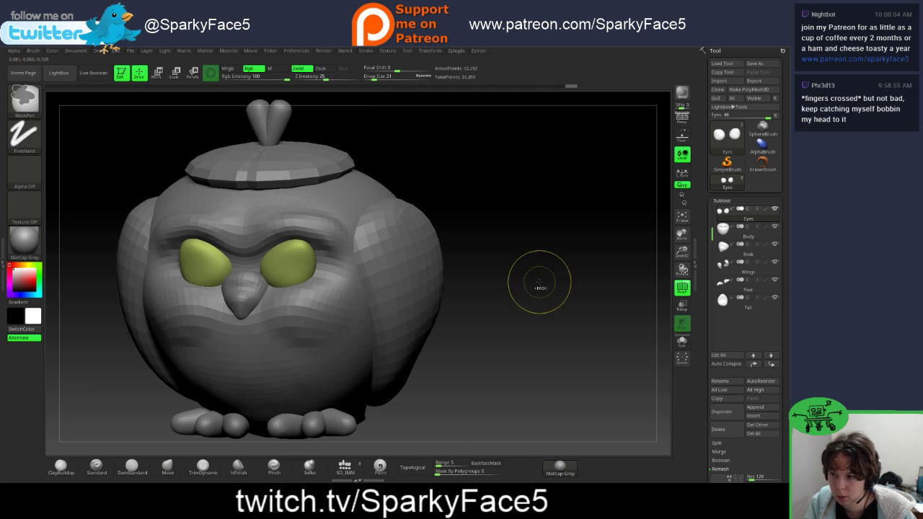
pyautogui.hotkey('ctrl', 'd')
pyautogui.moveTo(537, 284); pyautogui.dragTo(531, 266)
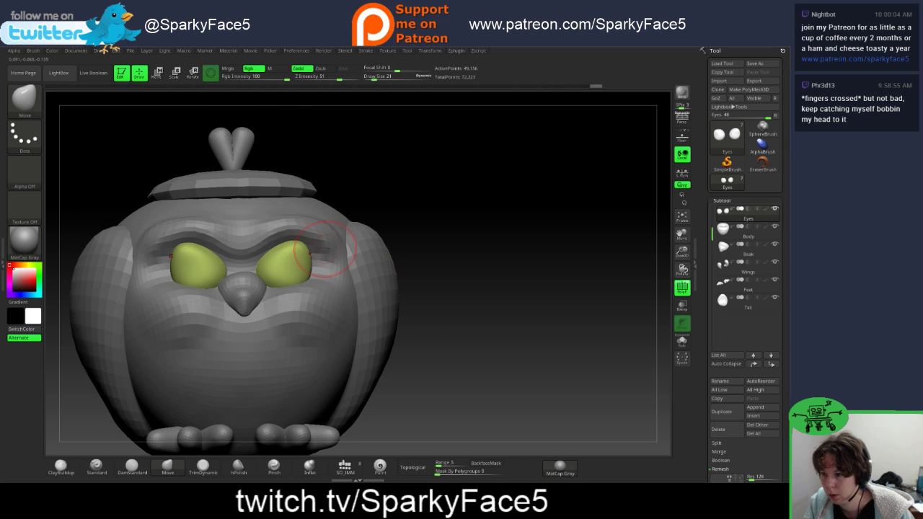
# Step: Select the owl1 subtool, the strawberry cap on the owl's head, and subdivide it once
pyautogui.moveTo(485, 248); pyautogui.dragTo(472, 263)
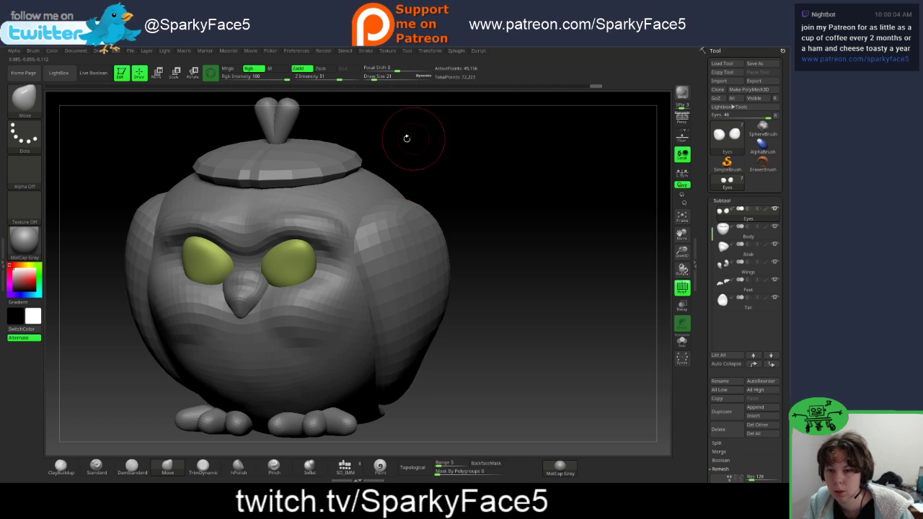
pyautogui.keyDown('alt'); pyautogui.click(304, 156); pyautogui.keyUp('alt')
pyautogui.moveTo(424, 158)
pyautogui.mouseDown()
pyautogui.moveTo(479, 185)
pyautogui.moveTo(478, 176)
pyautogui.mouseUp()
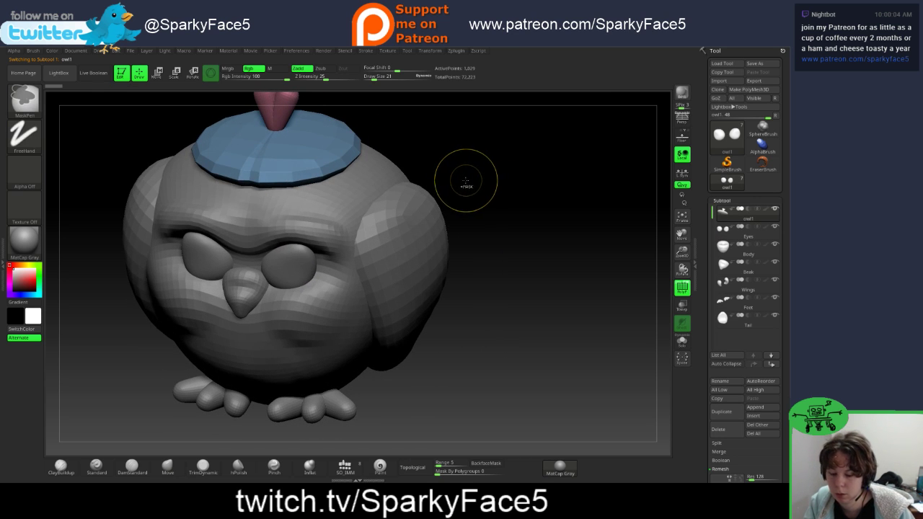
pyautogui.hotkey('ctrl', 'd')
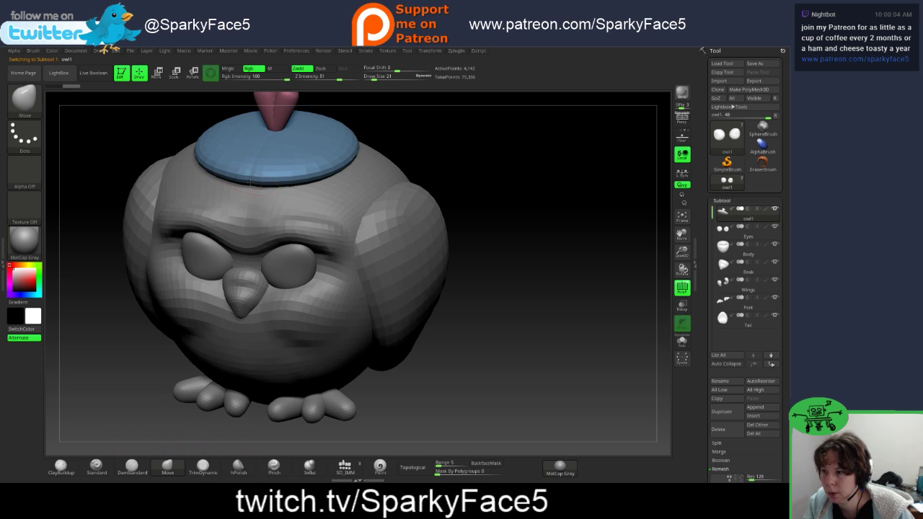
pyautogui.press('ctrl')
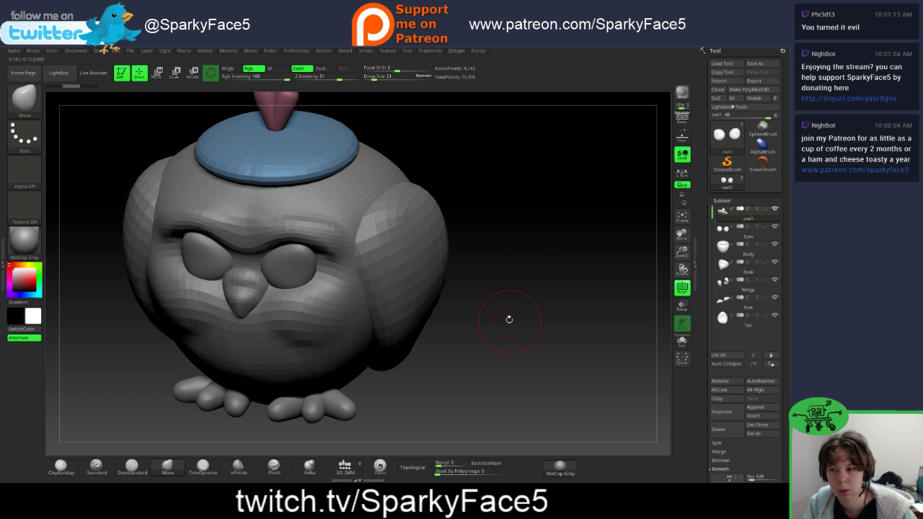
pyautogui.moveTo(509, 318); pyautogui.dragTo(504, 274)
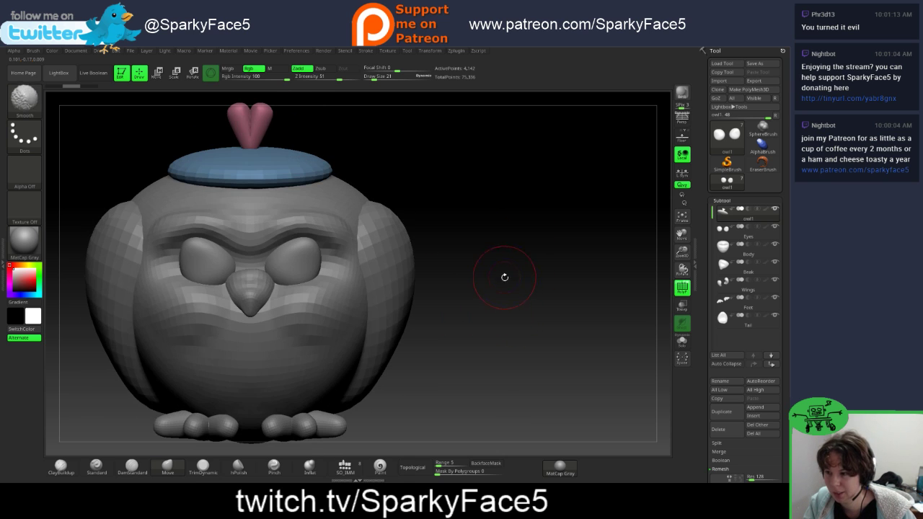
# Step: Select the Body subtool and pull the brow ridge above the eyes inward and down with the Move brush
pyautogui.keyDown('alt'); pyautogui.click(318, 238); pyautogui.keyUp('alt')
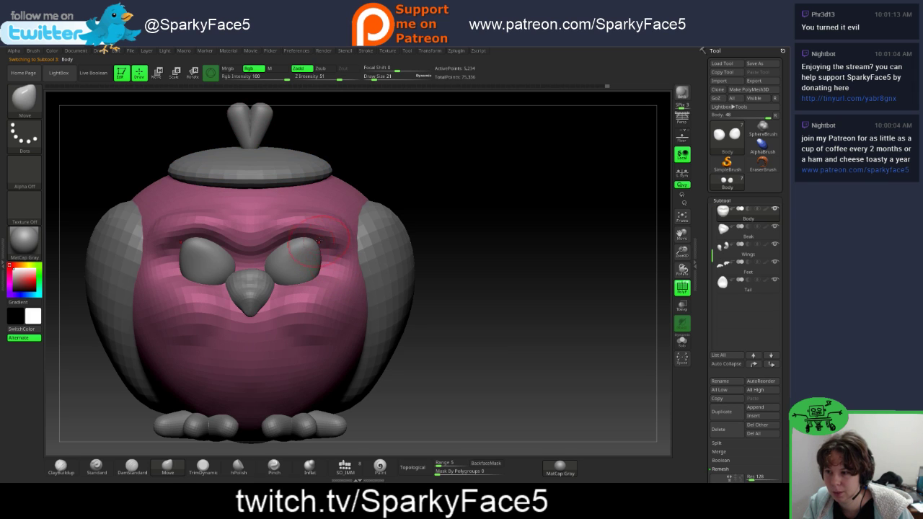
pyautogui.moveTo(319, 236)
pyautogui.mouseDown()
pyautogui.moveTo(287, 240)
pyautogui.moveTo(292, 225)
pyautogui.moveTo(287, 245)
pyautogui.mouseUp()
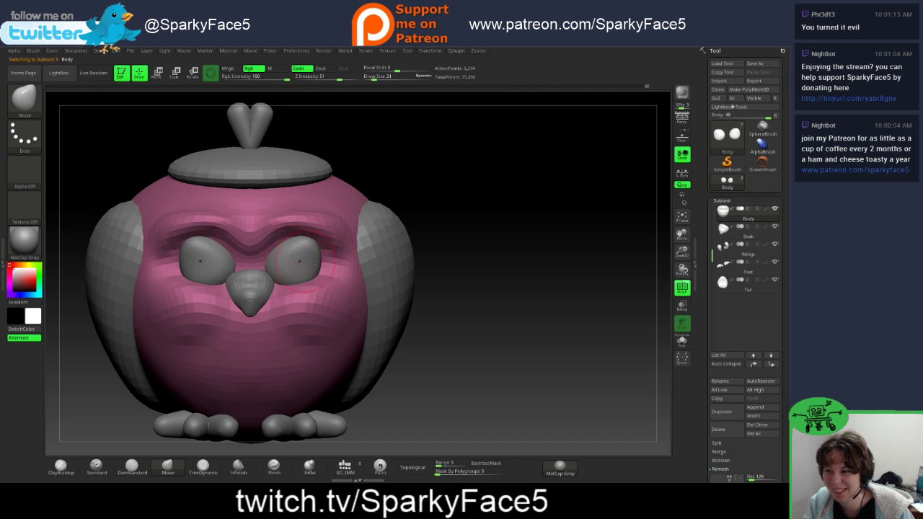
pyautogui.moveTo(498, 281)
pyautogui.mouseDown()
pyautogui.moveTo(418, 284)
pyautogui.moveTo(508, 286)
pyautogui.moveTo(426, 303)
pyautogui.moveTo(476, 318)
pyautogui.moveTo(454, 331)
pyautogui.mouseUp()
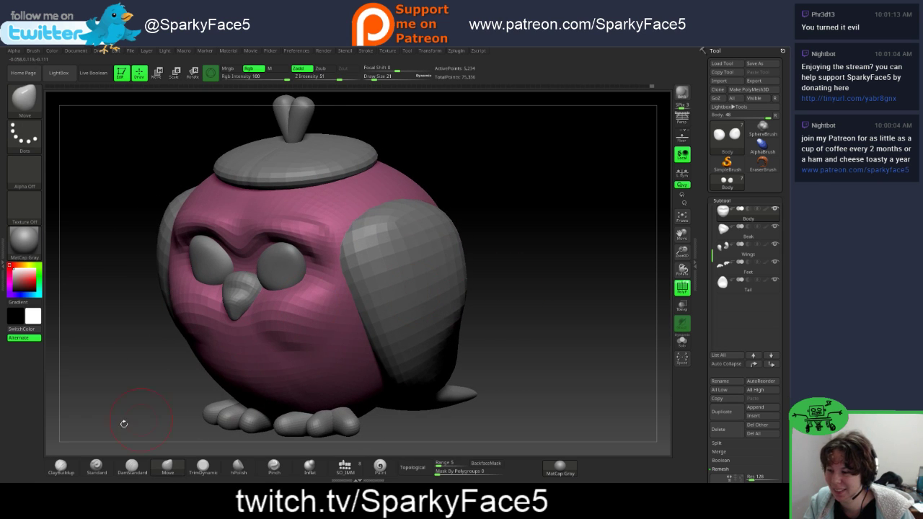
# Step: Try to build up the underside of the brow above the eye with a ClayBuildup stroke and undo it
pyautogui.click(61, 466)
pyautogui.moveTo(251, 240)
pyautogui.mouseDown()
pyautogui.moveTo(278, 229)
pyautogui.moveTo(318, 237)
pyautogui.mouseUp()
pyautogui.hotkey('ctrl', 'z')
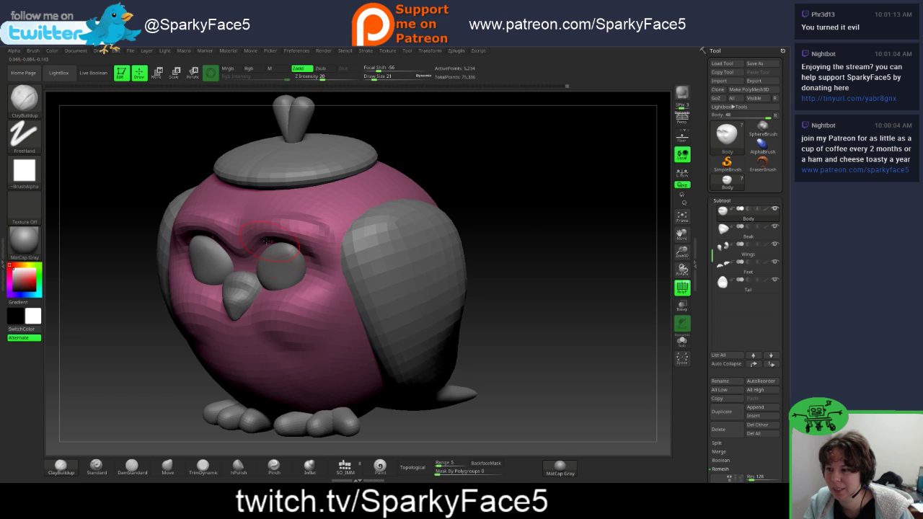
# Step: Smooth the protruding brow ridge of the Body from the side and check it from the front
pyautogui.moveTo(504, 187); pyautogui.dragTo(263, 210)
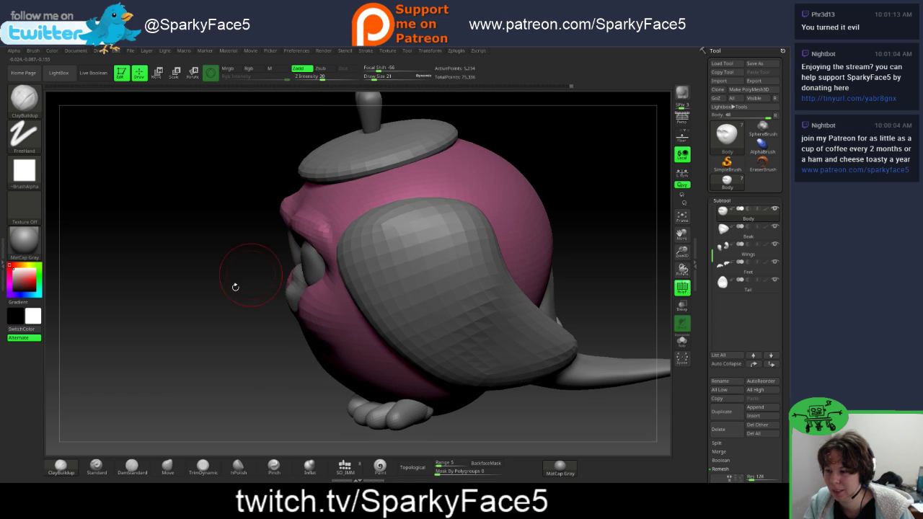
pyautogui.press('ctrl')
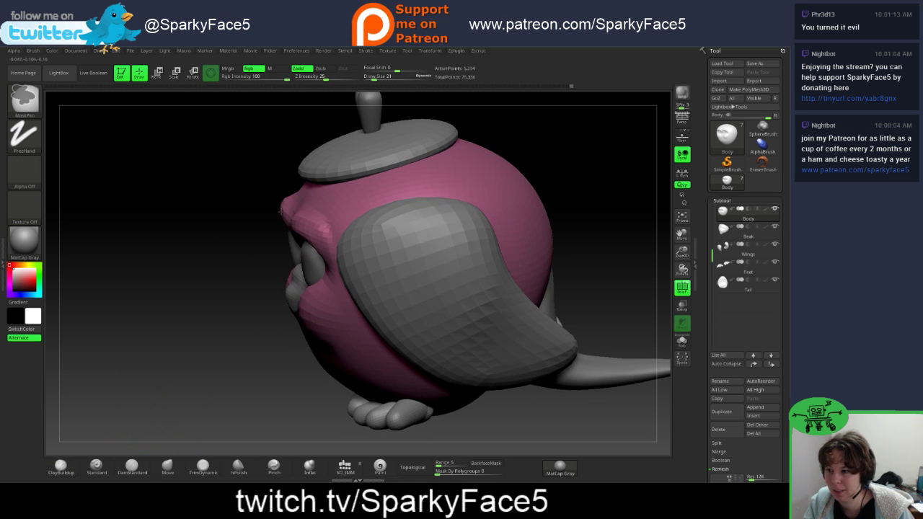
pyautogui.press('shift')
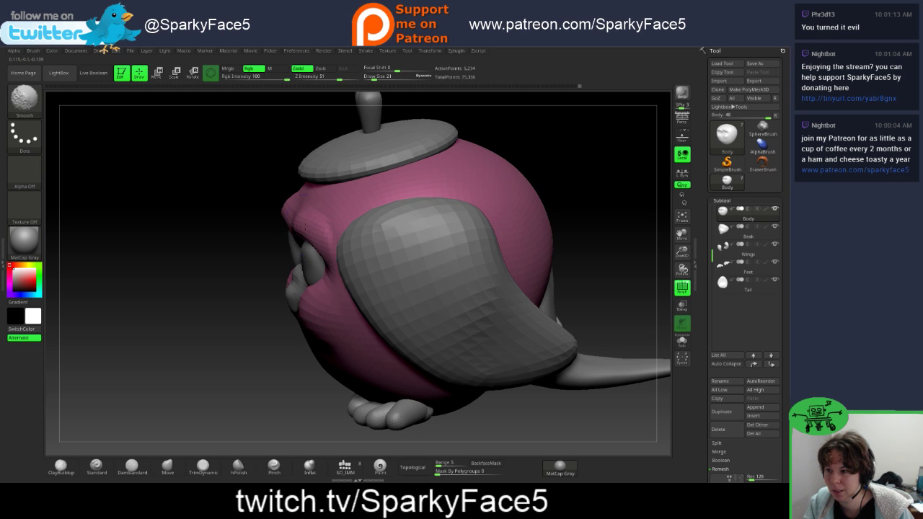
pyautogui.keyDown('shift'); pyautogui.moveTo(305, 227); pyautogui.dragTo(288, 209); pyautogui.keyUp('shift')
pyautogui.moveTo(246, 252)
pyautogui.mouseDown()
pyautogui.moveTo(497, 276)
pyautogui.moveTo(519, 270)
pyautogui.mouseUp()
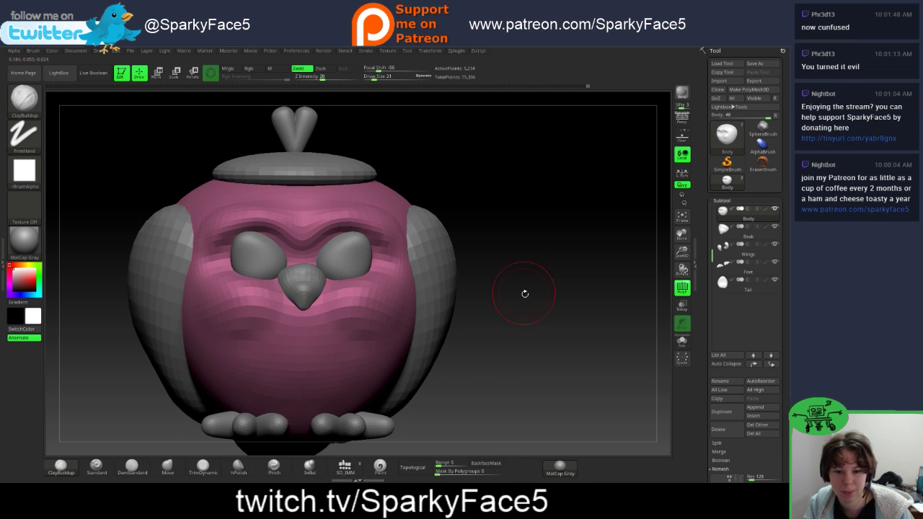
pyautogui.moveTo(517, 303); pyautogui.dragTo(540, 306)
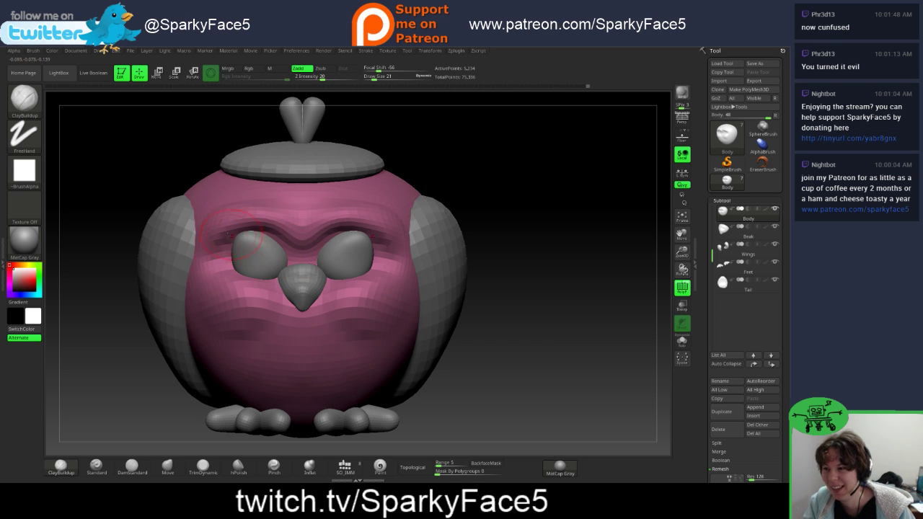
pyautogui.moveTo(585, 291); pyautogui.dragTo(549, 276)
pyautogui.moveTo(561, 217); pyautogui.dragTo(556, 244)
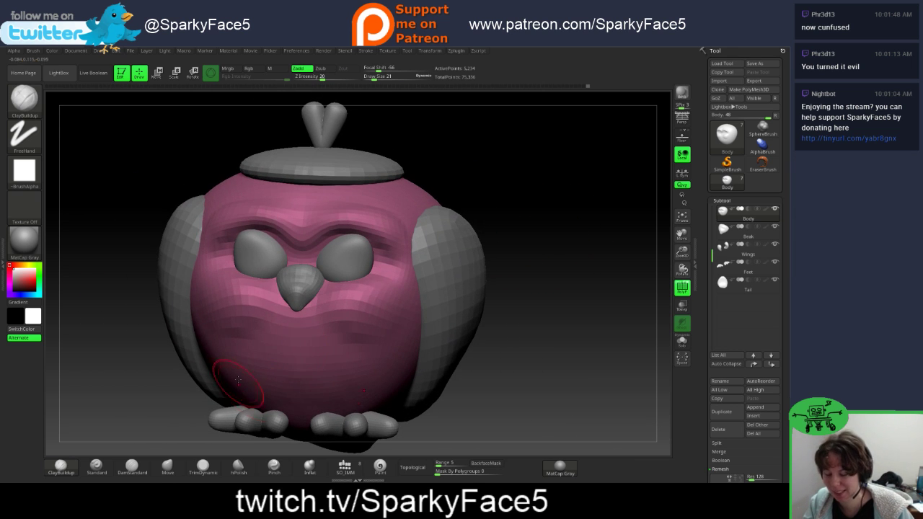
# Step: Move the active subtool selection one by one through Eyes, Body, Beak and Wings, ending on Eyes
pyautogui.keyDown('alt'); pyautogui.click(351, 258); pyautogui.keyUp('alt')
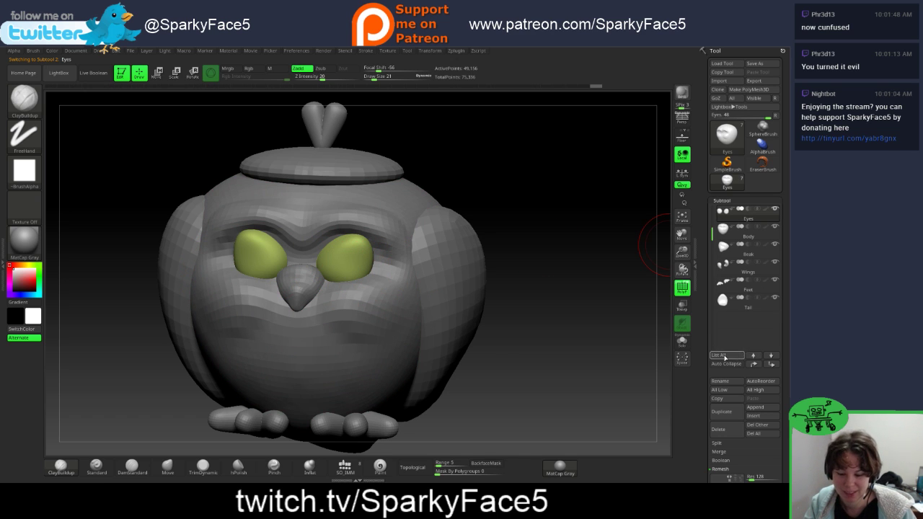
pyautogui.press('Down')
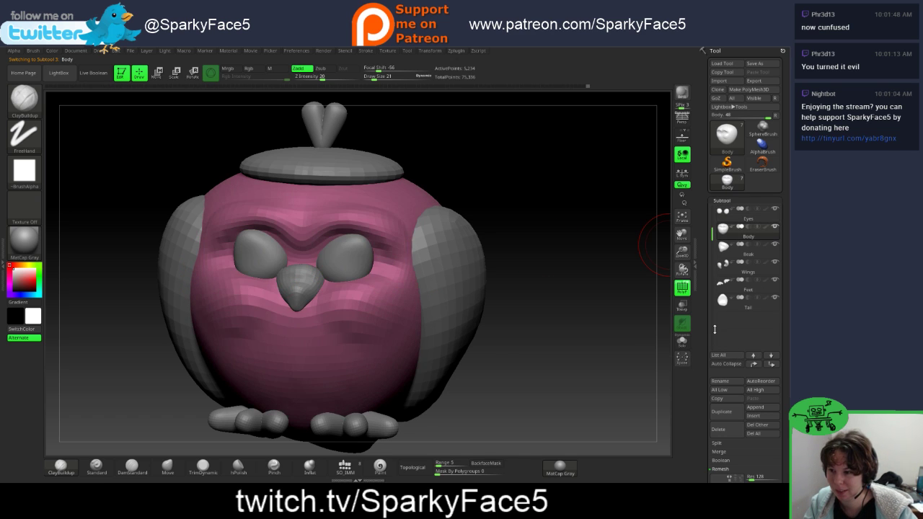
pyautogui.press('Up')
pyautogui.press('Down')
pyautogui.press('Down')
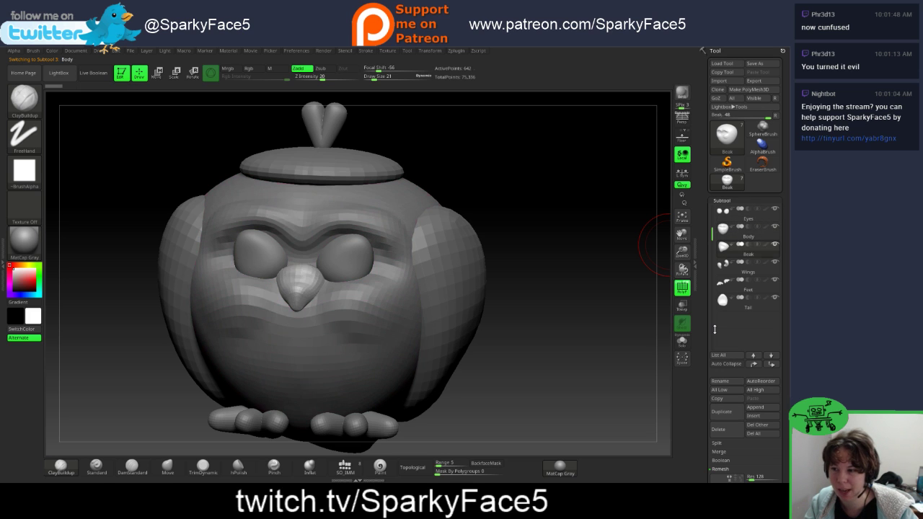
pyautogui.hotkey('alt', 'Up')
pyautogui.hotkey('alt', 'Down')
pyautogui.hotkey('alt', 'Down')
pyautogui.hotkey('alt', 'Down')
pyautogui.hotkey('alt', 'Down')
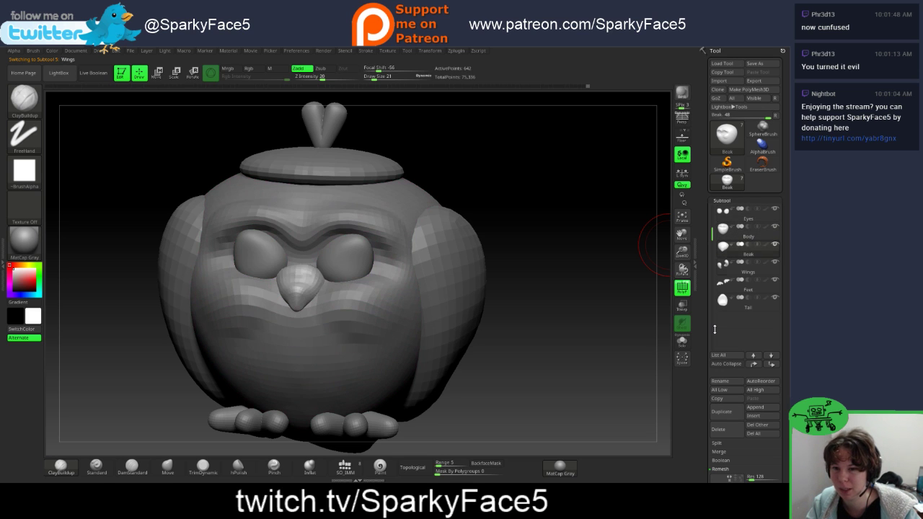
pyautogui.hotkey('alt', 'Up')
pyautogui.hotkey('alt', 'Up')
pyautogui.hotkey('alt', 'Up')
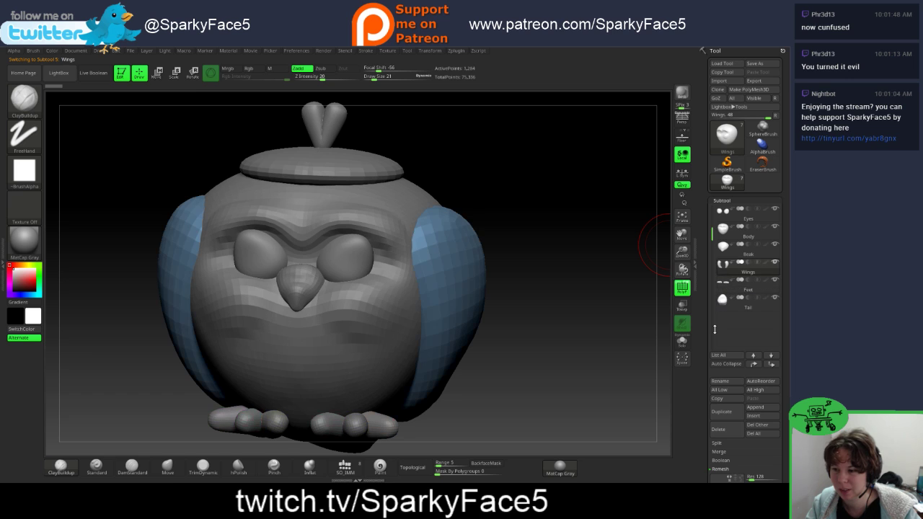
pyautogui.hotkey('alt', 'Up')
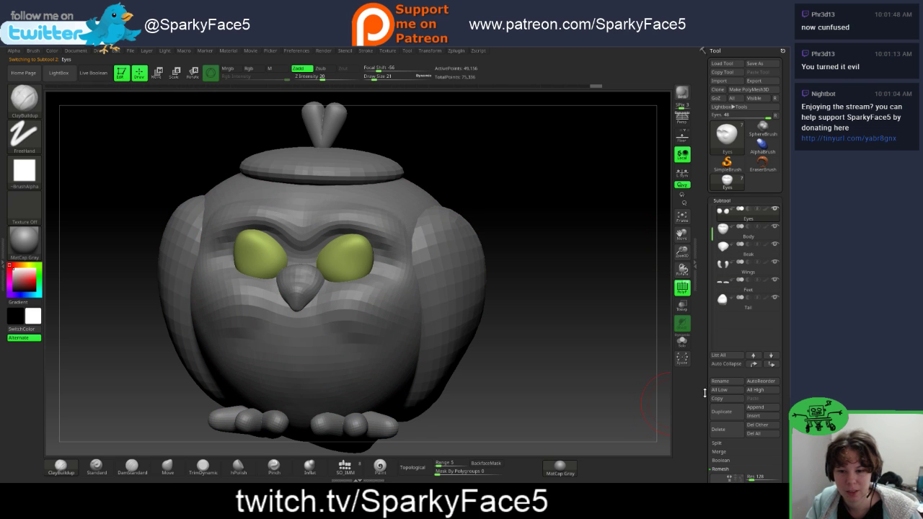
# Step: Open the Geometry settings of the Eyes subtool and lower its subdivision level to SDiv 1
pyautogui.moveTo(704, 393); pyautogui.dragTo(700, 309)
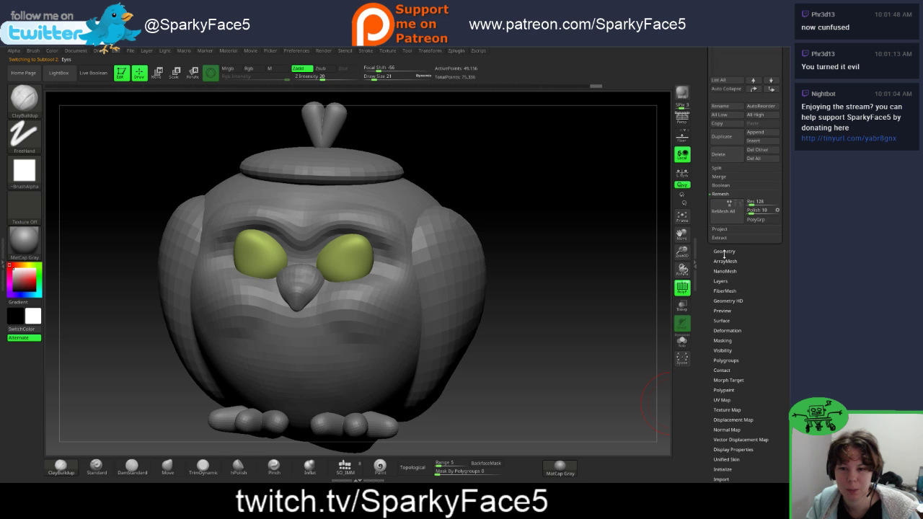
pyautogui.click(724, 252)
pyautogui.moveTo(708, 216); pyautogui.dragTo(705, 301)
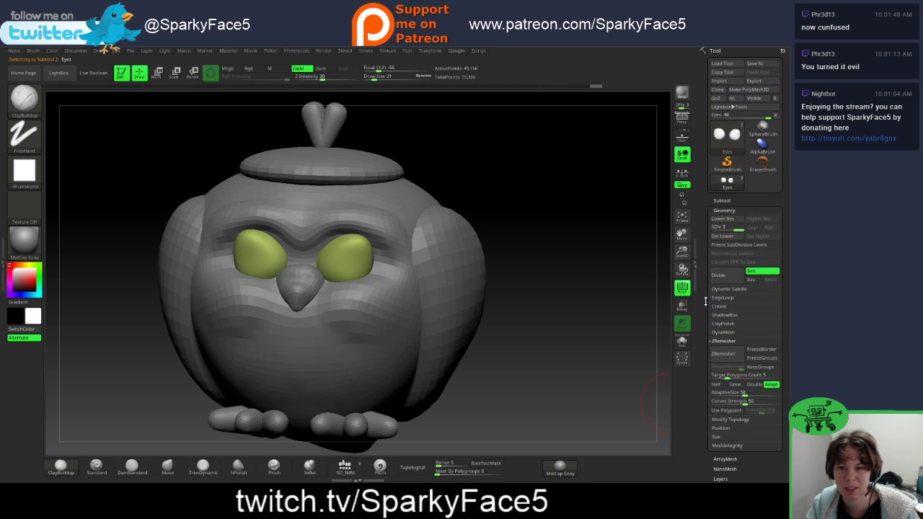
pyautogui.moveTo(739, 227); pyautogui.dragTo(707, 232)
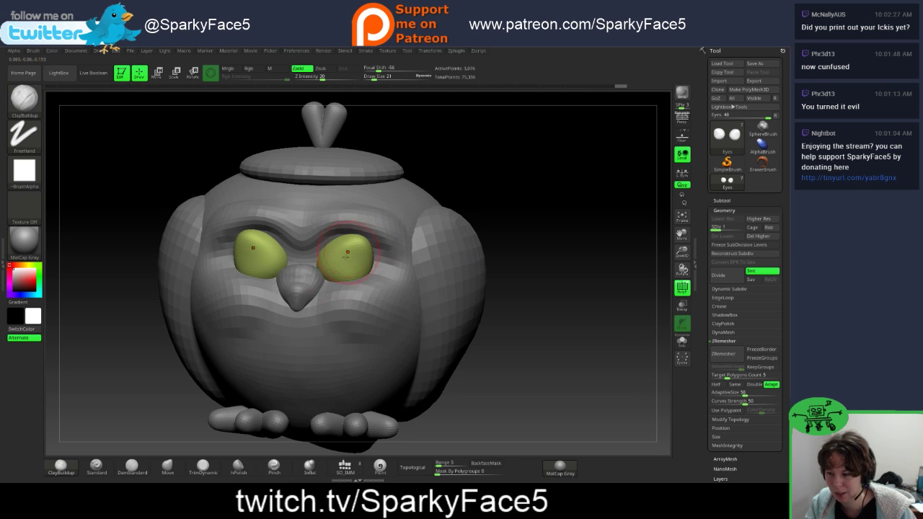
# Step: Reshape the upper outline of the eyes beneath the brow with the Move brush and check them from the front
pyautogui.press('b')
pyautogui.press('m')
pyautogui.press('v')
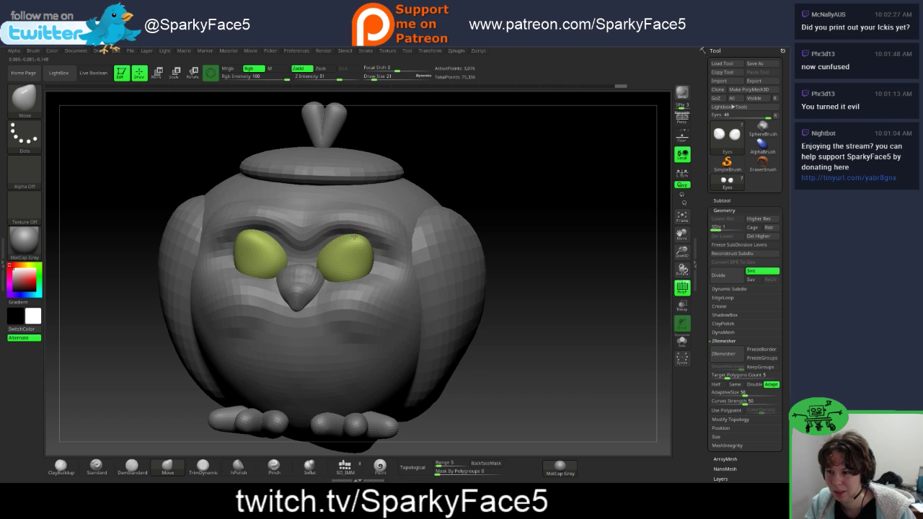
pyautogui.moveTo(361, 243); pyautogui.dragTo(345, 243)
pyautogui.moveTo(547, 234); pyautogui.dragTo(558, 222)
pyautogui.moveTo(537, 253)
pyautogui.mouseDown()
pyautogui.moveTo(432, 238)
pyautogui.moveTo(531, 255)
pyautogui.mouseUp()
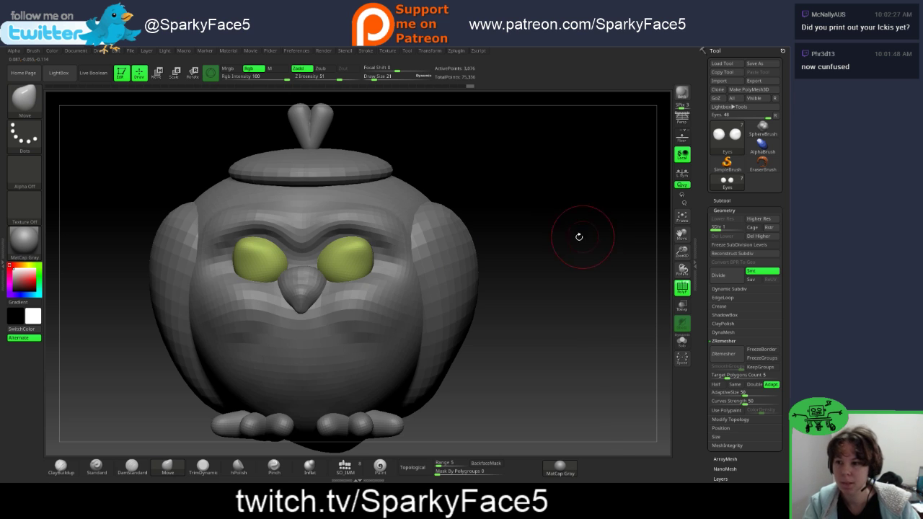
# Step: Select the owl1 cap subtool and view its shape on the head from slightly above
pyautogui.moveTo(579, 237); pyautogui.dragTo(469, 173)
pyautogui.moveTo(585, 138)
pyautogui.mouseDown()
pyautogui.moveTo(588, 165)
pyautogui.moveTo(438, 152)
pyautogui.mouseUp()
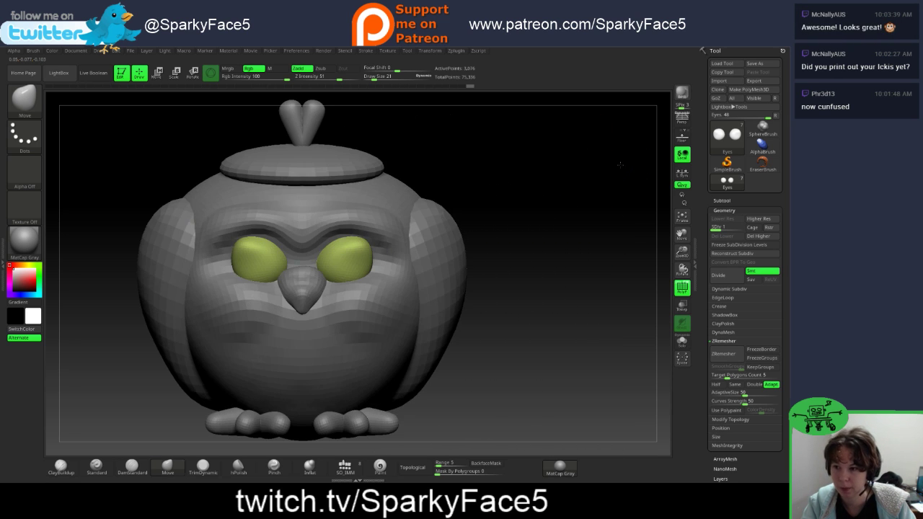
pyautogui.keyDown('alt'); pyautogui.click(303, 160); pyautogui.keyUp('alt')
pyautogui.moveTo(513, 171)
pyautogui.mouseDown()
pyautogui.moveTo(506, 184)
pyautogui.moveTo(652, 186)
pyautogui.mouseUp()
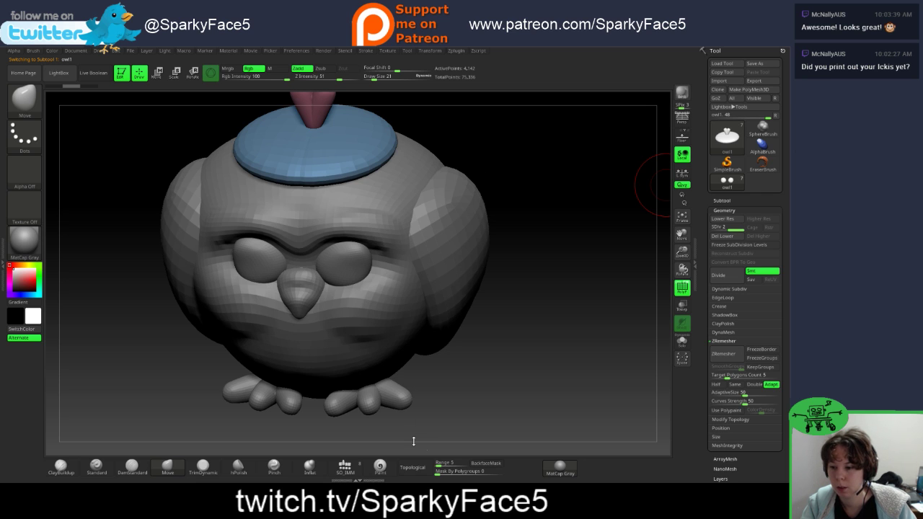
# Step: Turn on the Topological option for the Move brush
pyautogui.click(412, 468)
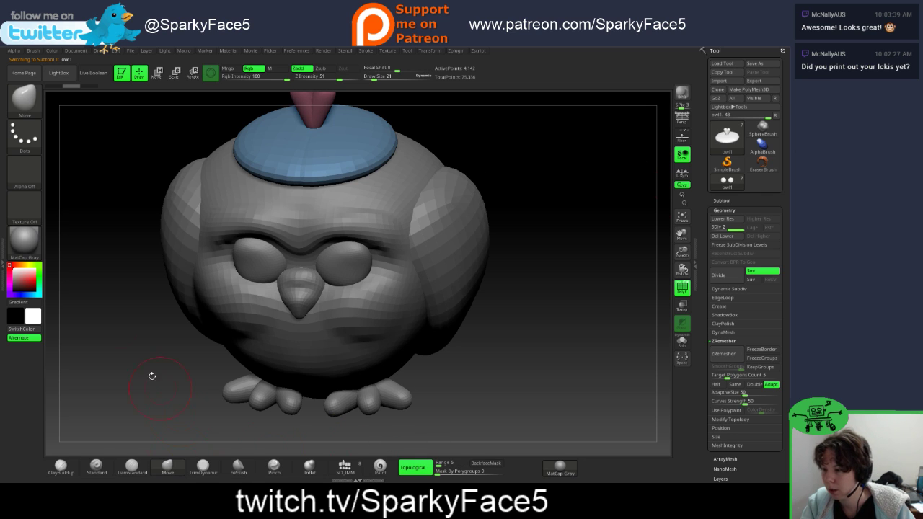
# Step: Look through the available sculpting brushes, including Move Elastic, Polish, Chisel, Flakes, DamStandard and CurveStrapSnap
pyautogui.click(24, 101)
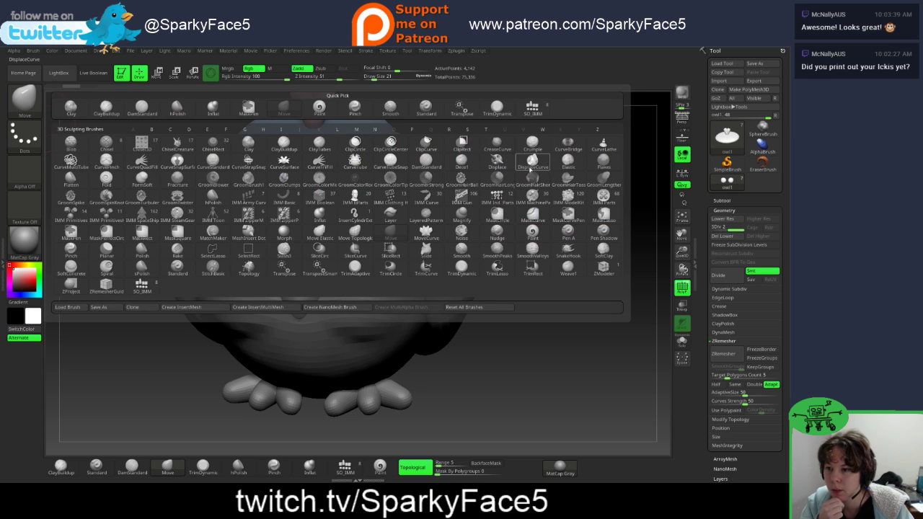
pyautogui.moveTo(306, 235)
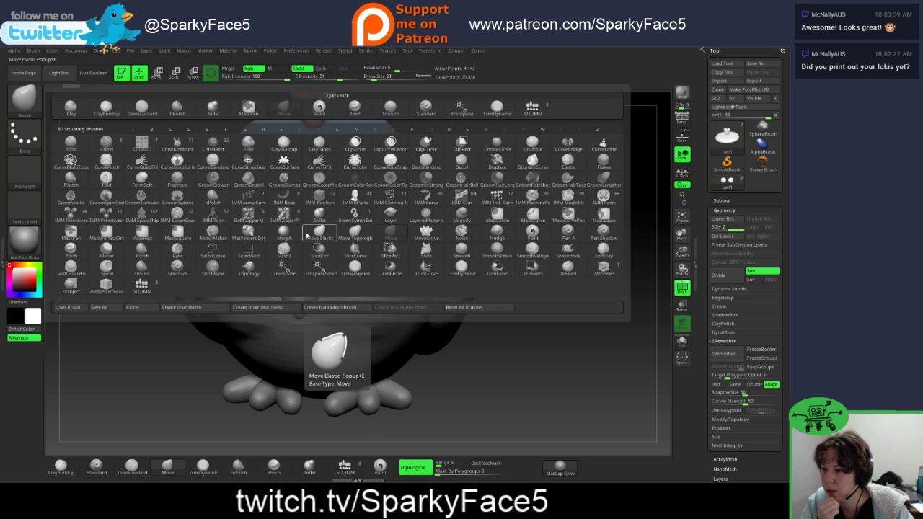
pyautogui.moveTo(145, 252)
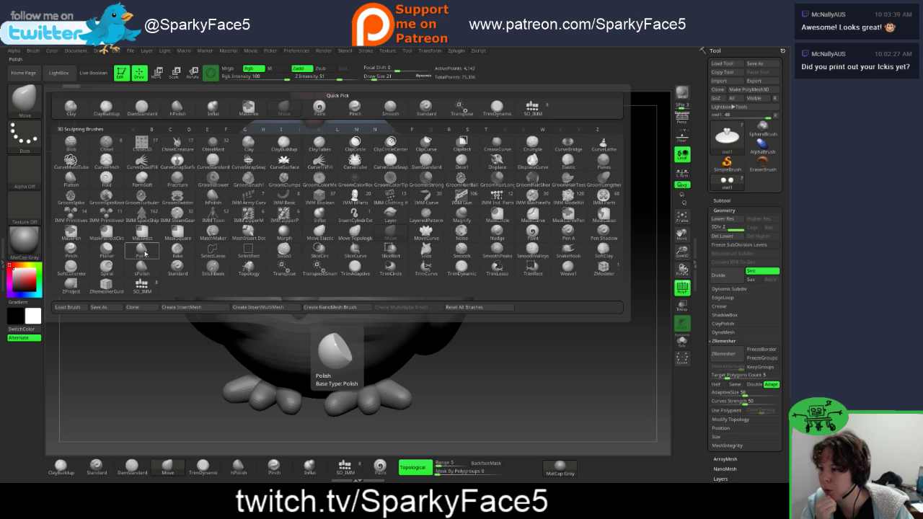
pyautogui.moveTo(105, 145)
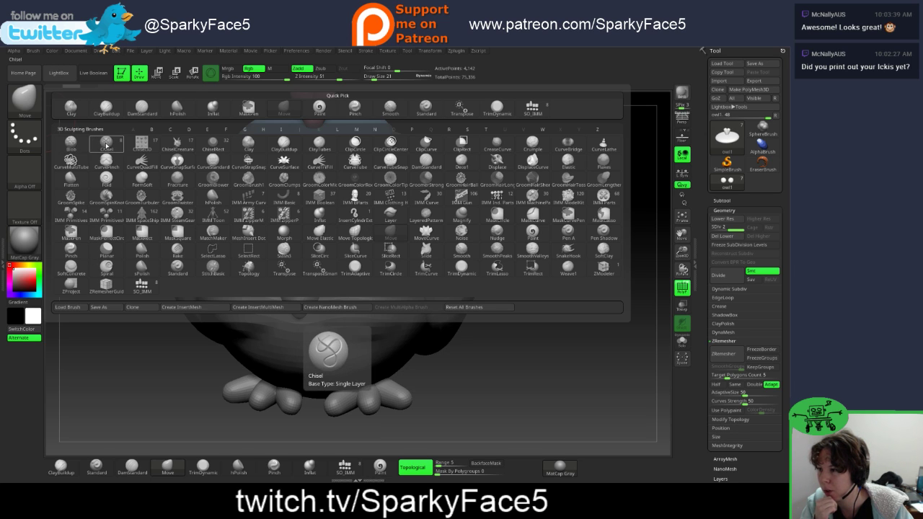
pyautogui.moveTo(241, 142)
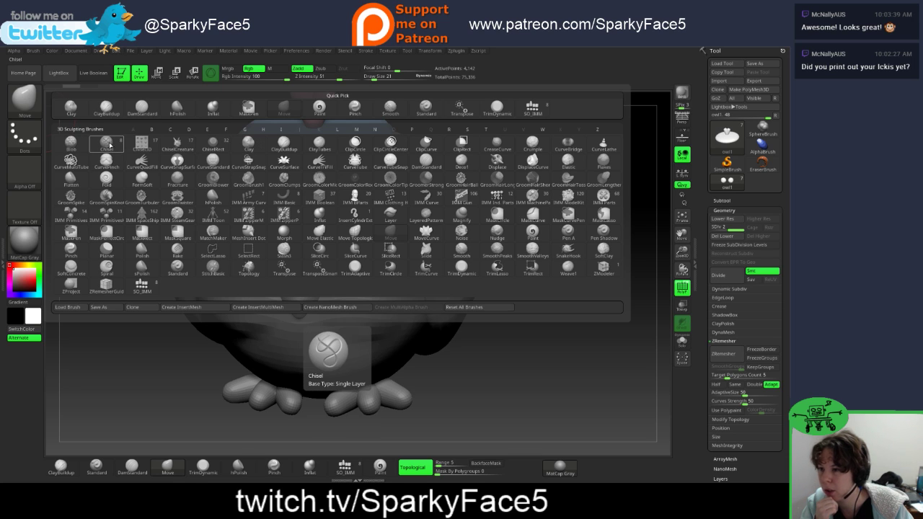
pyautogui.moveTo(595, 159)
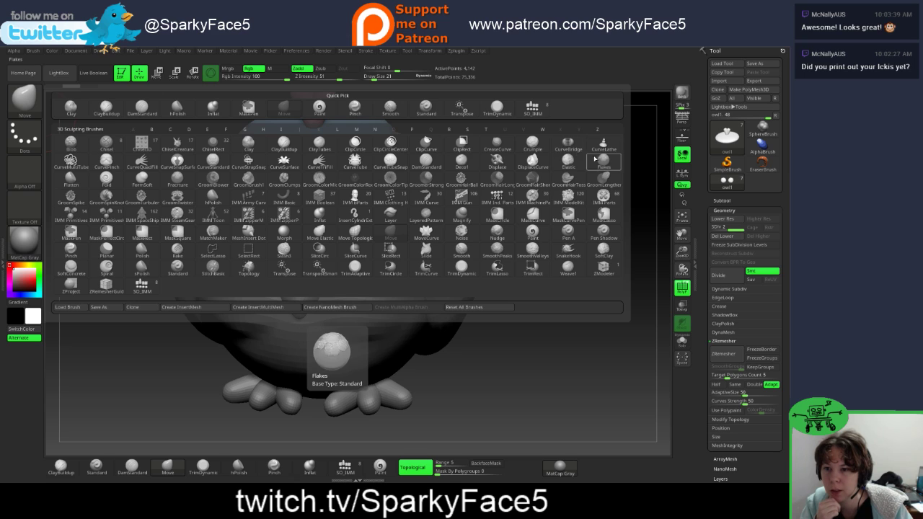
pyautogui.moveTo(426, 166)
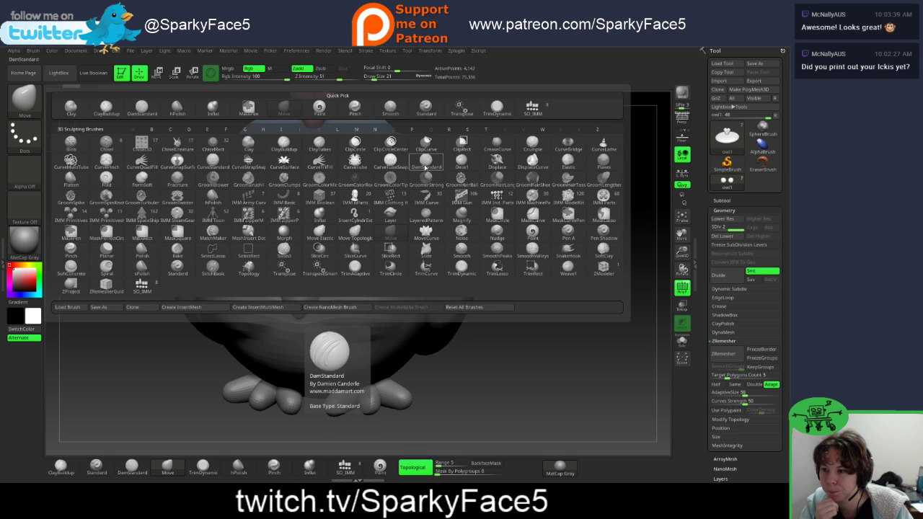
pyautogui.moveTo(264, 164)
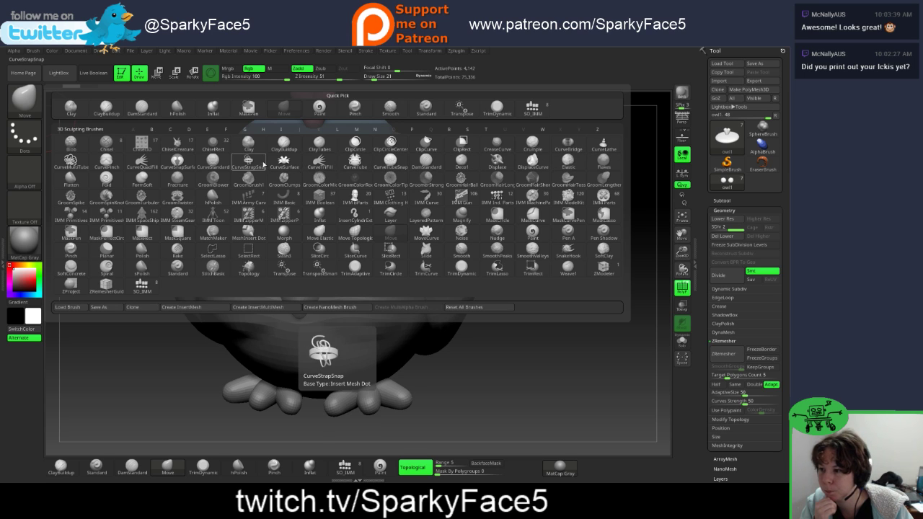
pyautogui.moveTo(189, 164)
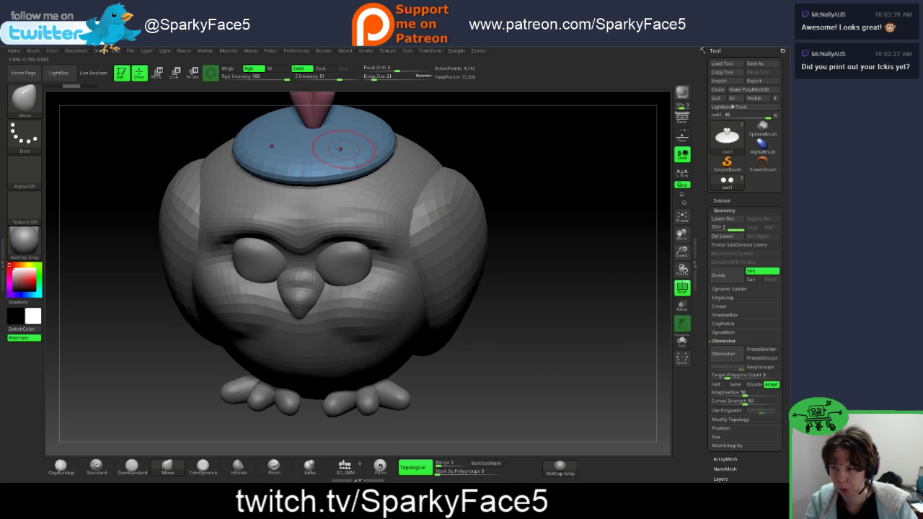
# Step: Set the draw size to 6 and try to paint a mask on the front of the blue cap
pyautogui.press('s')
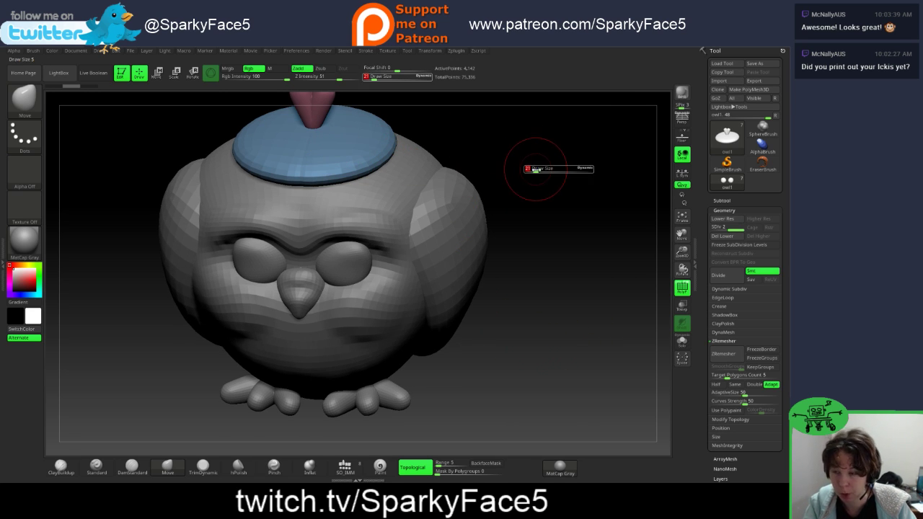
pyautogui.moveTo(536, 170); pyautogui.dragTo(529, 171)
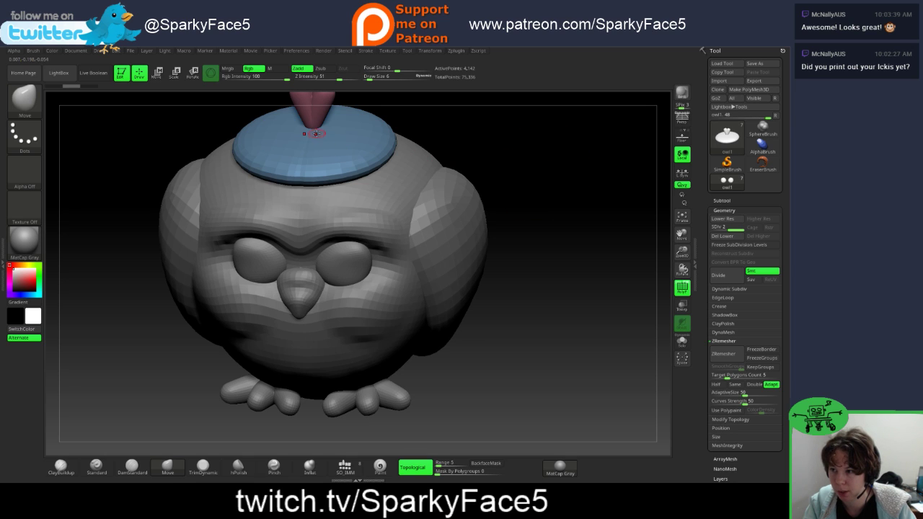
pyautogui.press('ctrl')
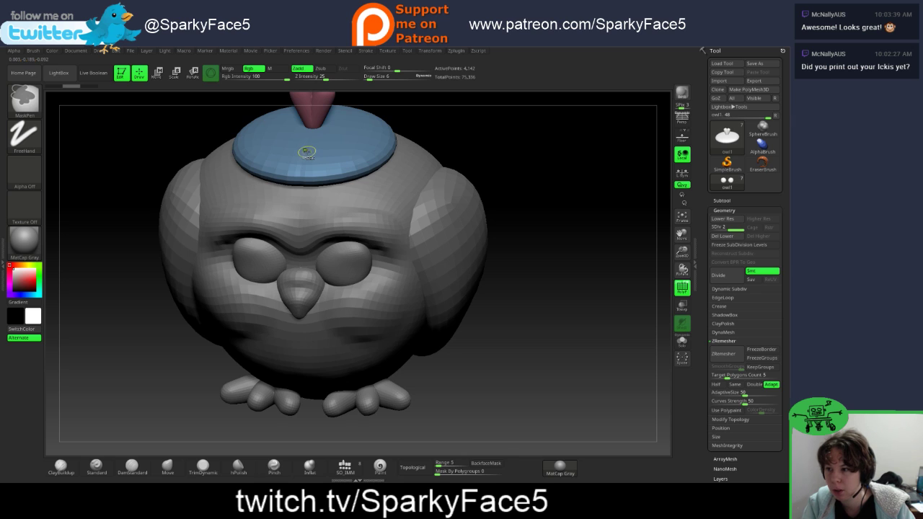
pyautogui.keyDown('ctrl'); pyautogui.moveTo(308, 153); pyautogui.dragTo(320, 178); pyautogui.keyUp('ctrl')
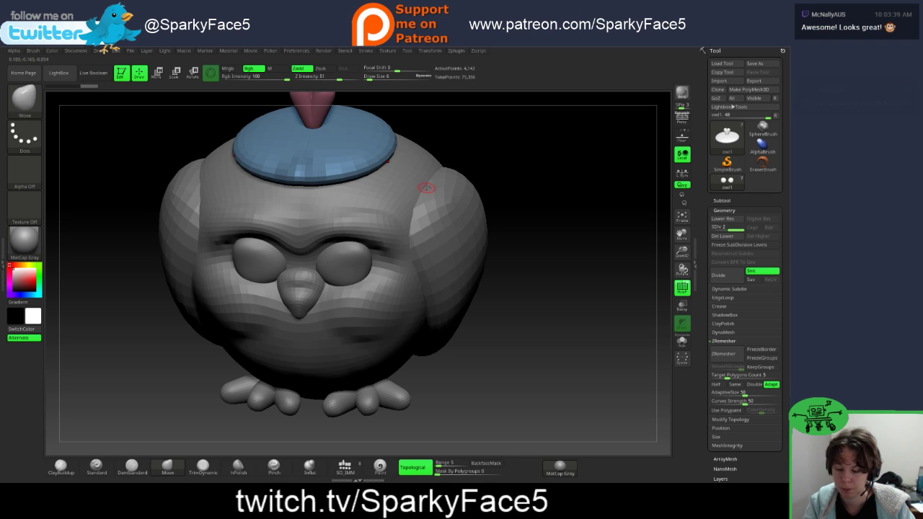
pyautogui.hotkey('ctrl', 'w')
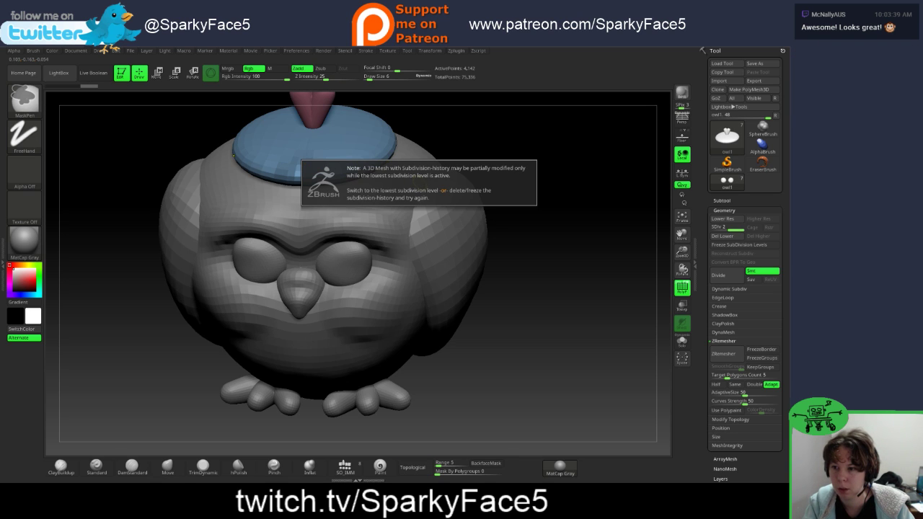
# Step: Subdivide the blue cap's mesh up to subdivision level 4
pyautogui.press('b')
pyautogui.press('m')
pyautogui.press('t')
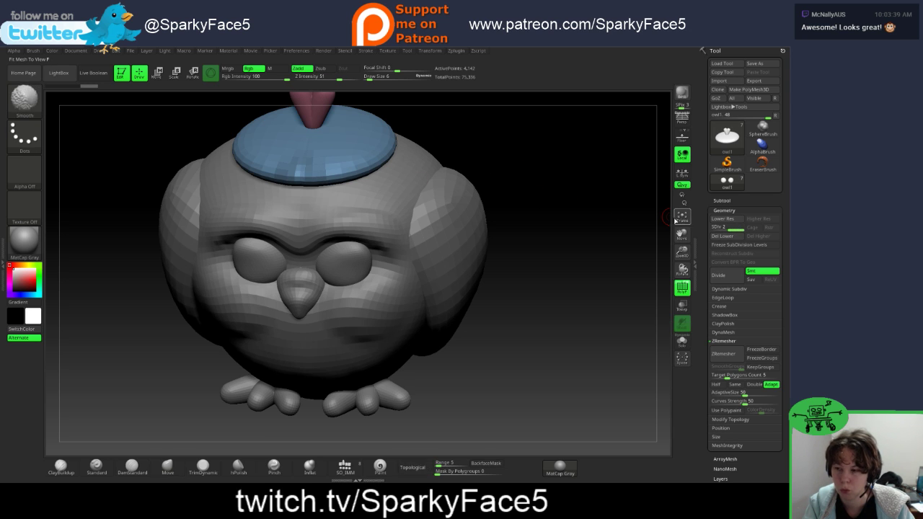
pyautogui.hotkey('shift', 'd')
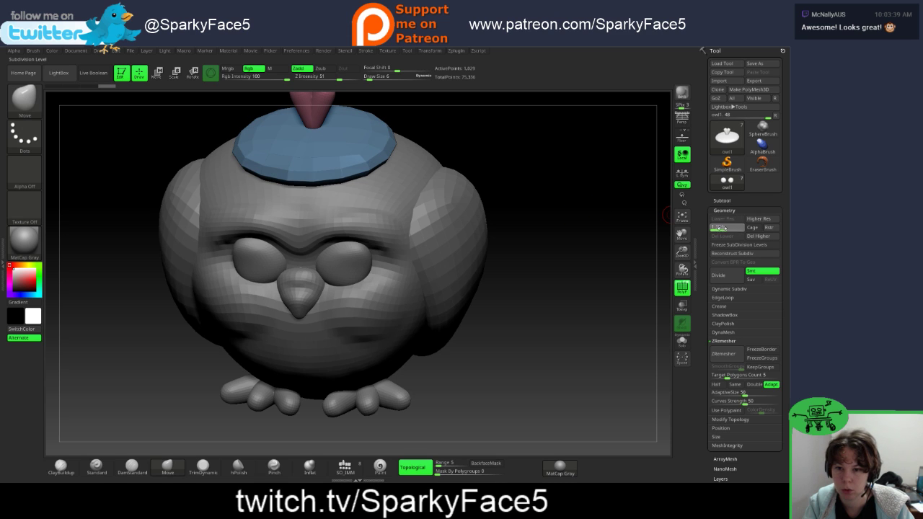
pyautogui.press('d')
pyautogui.hotkey('ctrl', 'd')
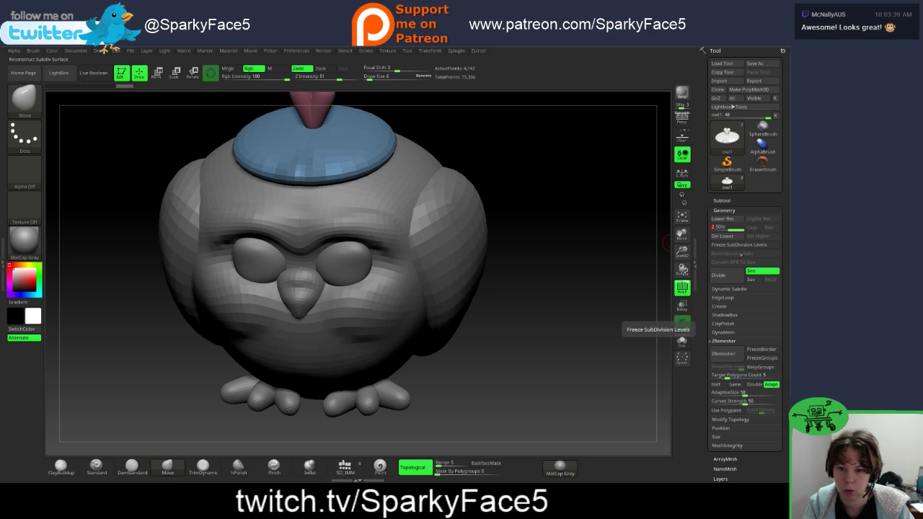
pyautogui.click(727, 275)
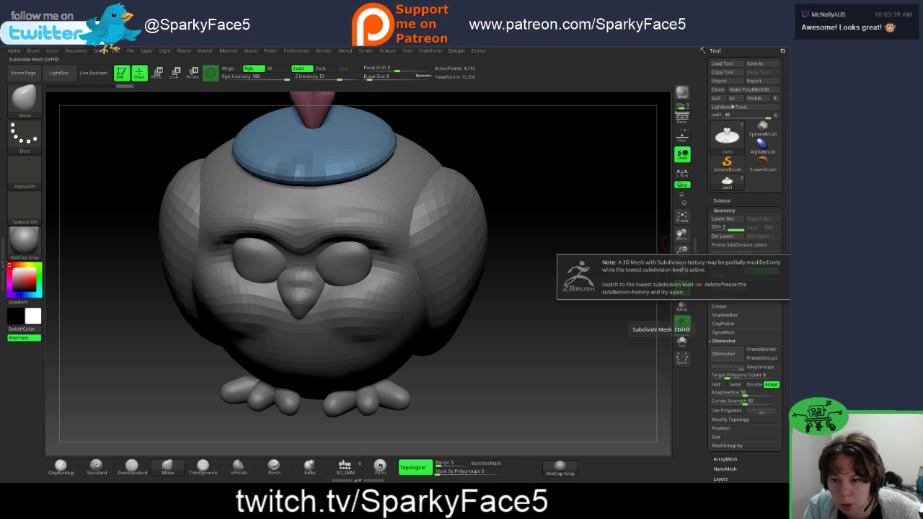
pyautogui.hotkey('ctrl', 'd')
pyautogui.hotkey('ctrl', 'd')
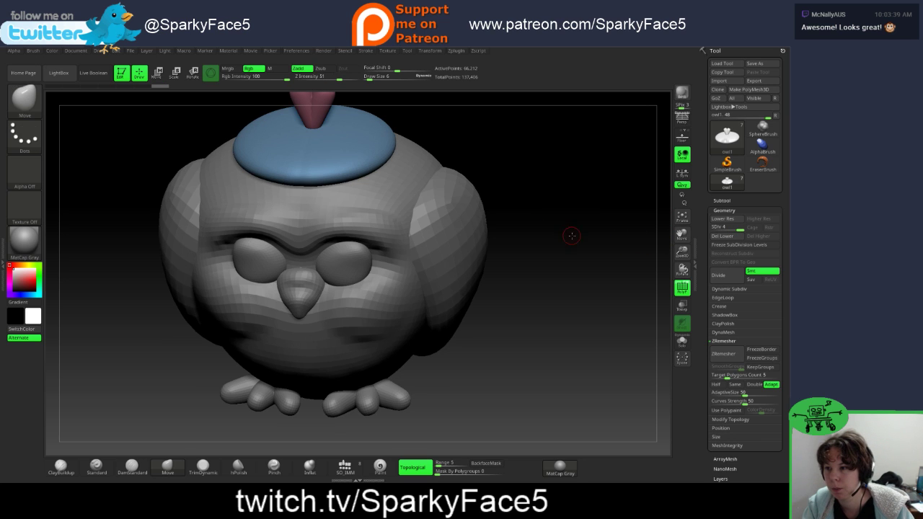
# Step: Try painting mirrored mask lines that fan out from the stem down the front of the blue cap, and clear the mask
pyautogui.moveTo(570, 235); pyautogui.dragTo(573, 218)
pyautogui.moveTo(471, 150); pyautogui.dragTo(485, 168)
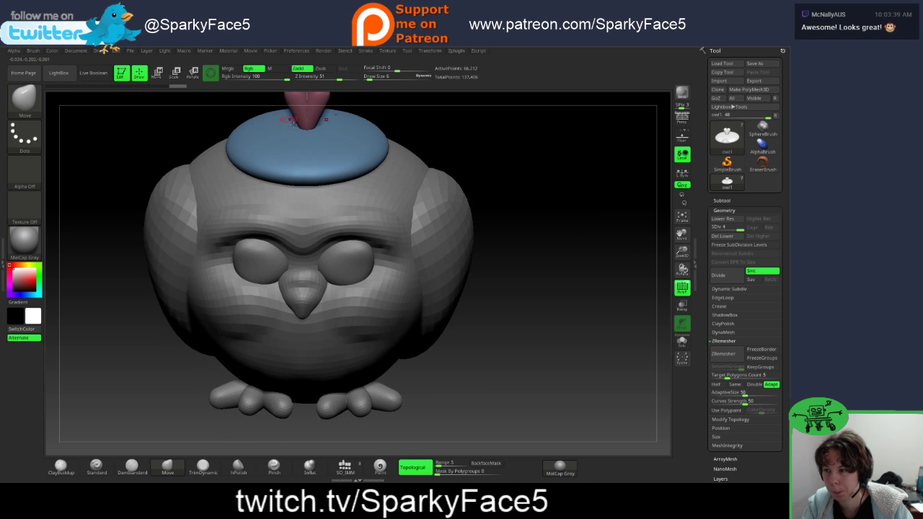
pyautogui.press('ctrl')
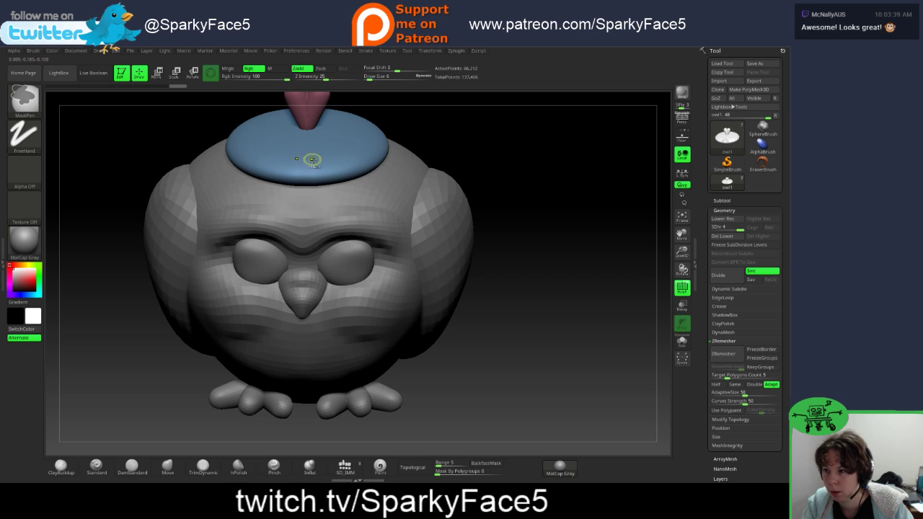
pyautogui.keyDown('ctrl'); pyautogui.moveTo(306, 153); pyautogui.dragTo(306, 163); pyautogui.keyUp('ctrl')
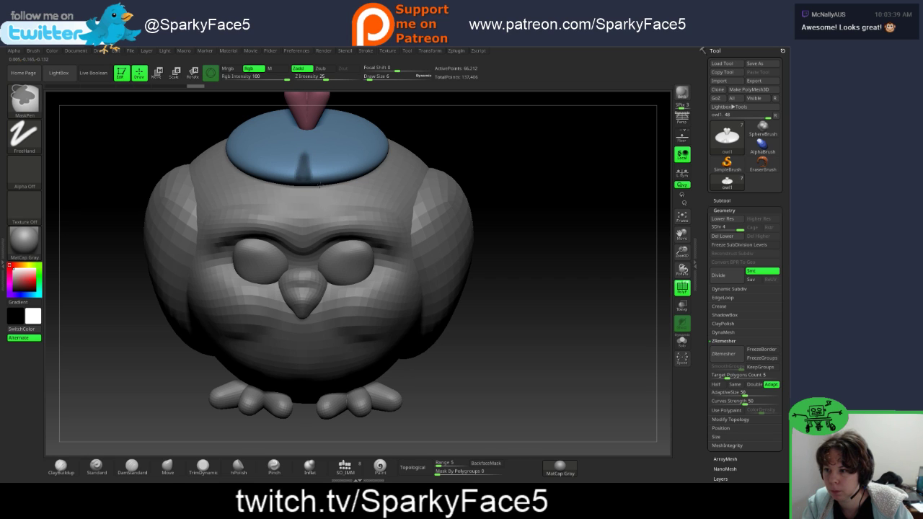
pyautogui.moveTo(334, 176)
pyautogui.keyDown('ctrl'); pyautogui.mouseDown()
pyautogui.moveTo(315, 140)
pyautogui.moveTo(340, 166)
pyautogui.moveTo(344, 175)
pyautogui.moveTo(311, 137)
pyautogui.mouseUp(); pyautogui.keyUp('ctrl')
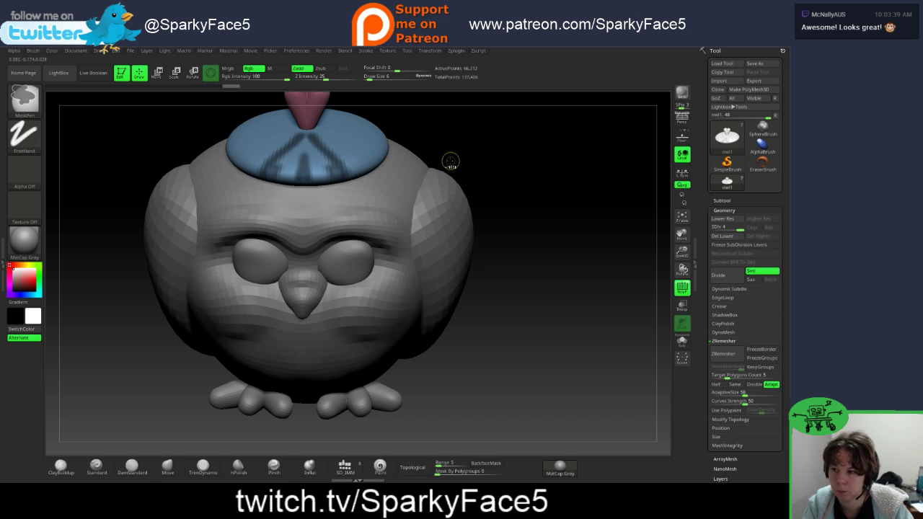
pyautogui.hotkey('ctrl', 'w')
pyautogui.keyDown('ctrl'); pyautogui.moveTo(532, 193); pyautogui.dragTo(565, 198); pyautogui.keyUp('ctrl')
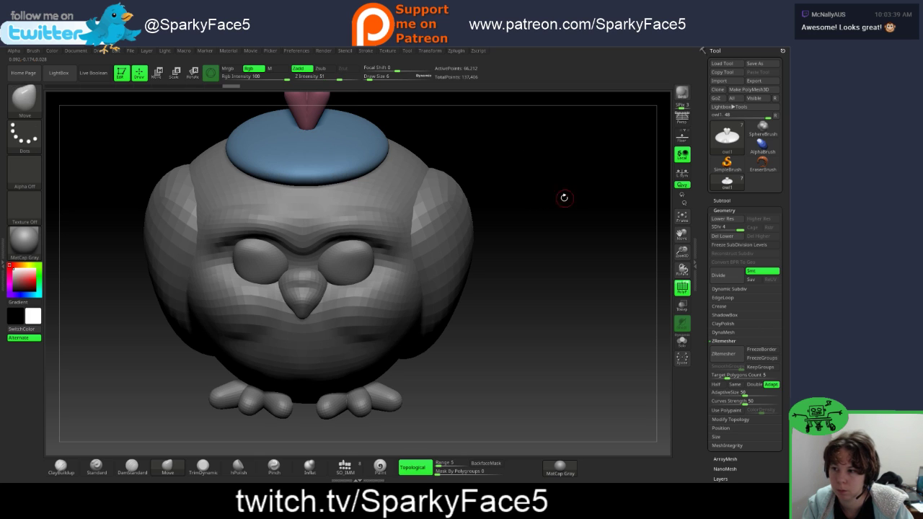
# Step: Raise the blue cap's mesh to subdivision level 6
pyautogui.hotkey('ctrl', 'd')
pyautogui.hotkey('ctrl', 'd')
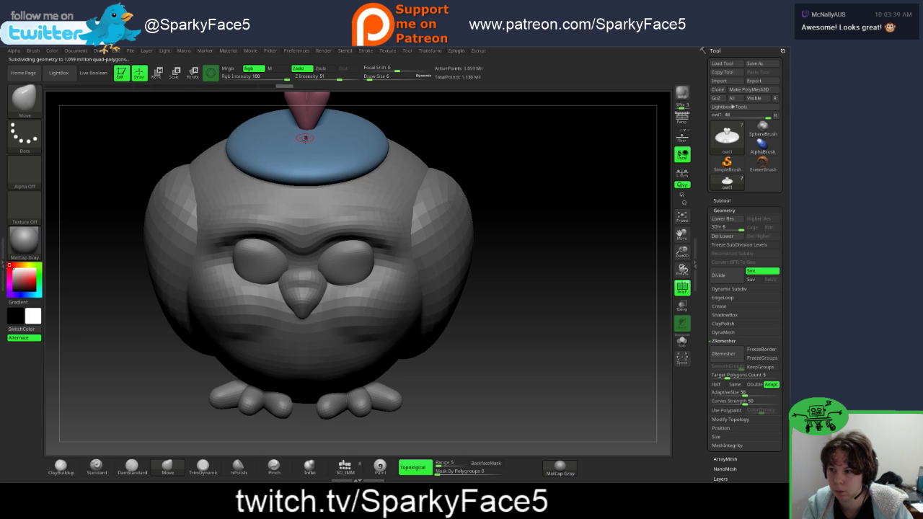
pyautogui.press('ctrl')
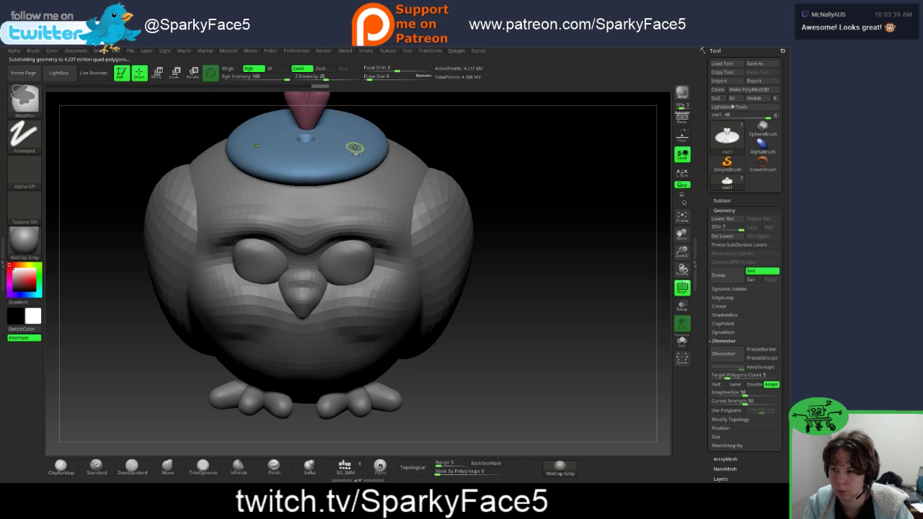
pyautogui.hotkey('ctrl', 'z')
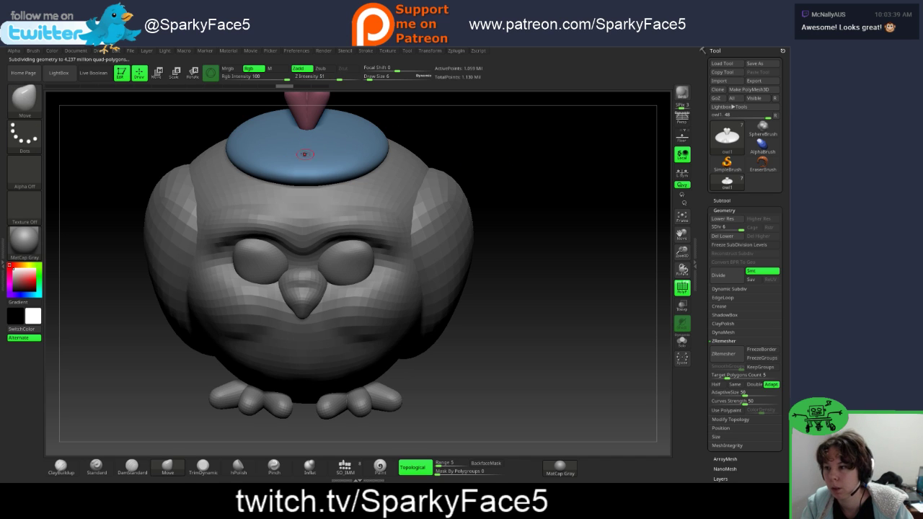
# Step: Try masking a mirrored pair of thin slanted lines on the cap's front below the stem, and undo them
pyautogui.press('ctrl')
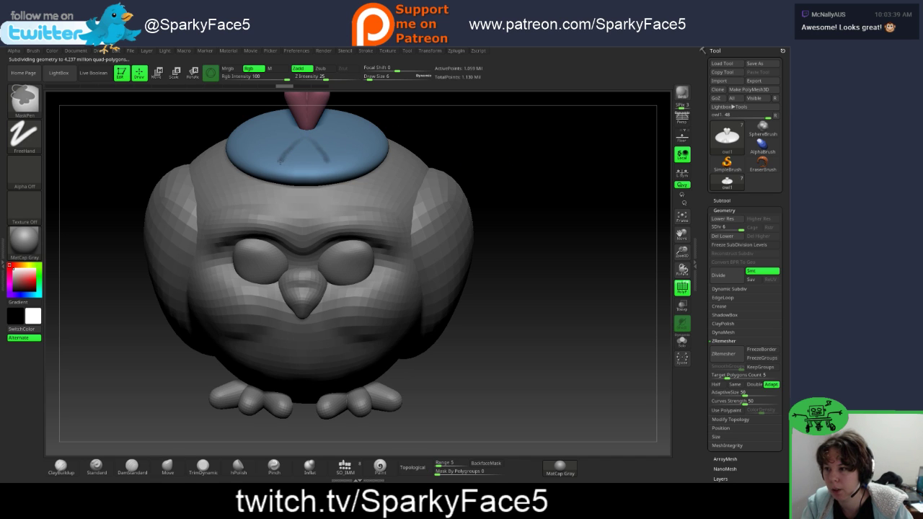
pyautogui.press('ctrl')
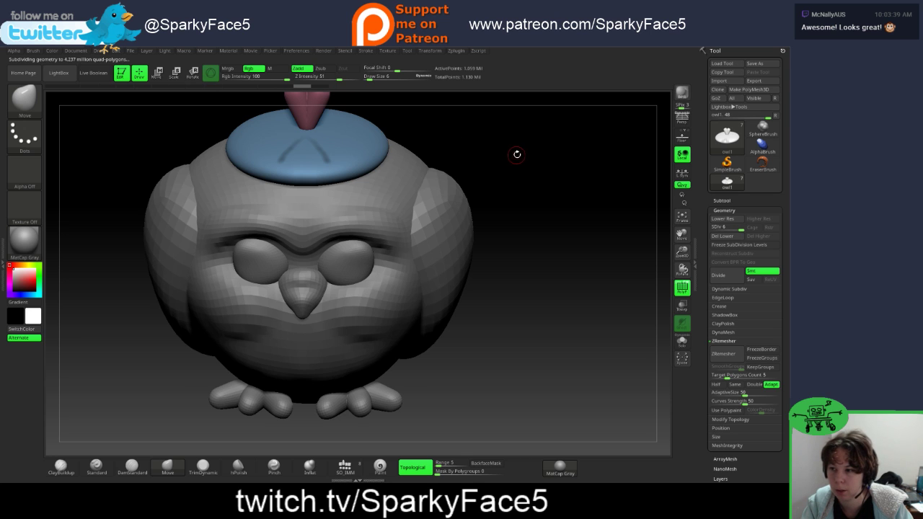
pyautogui.moveTo(517, 155); pyautogui.dragTo(513, 173)
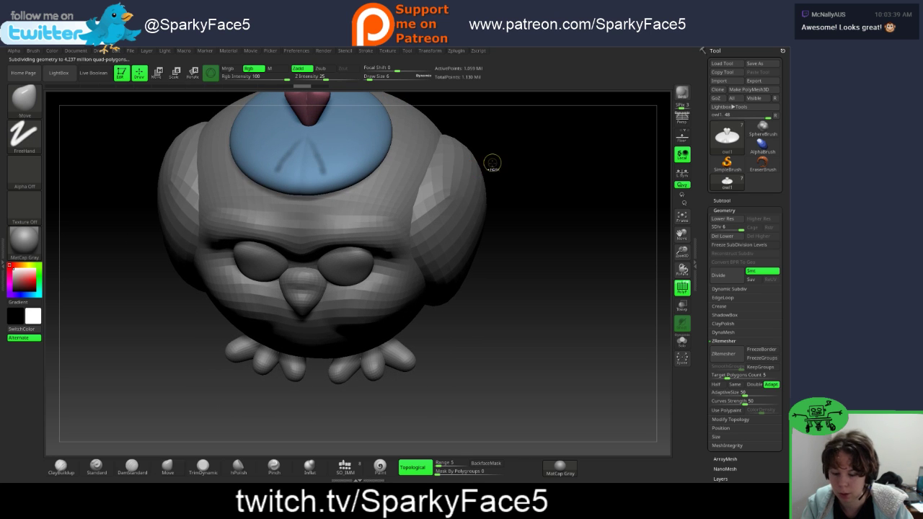
pyautogui.hotkey('ctrl', 'z')
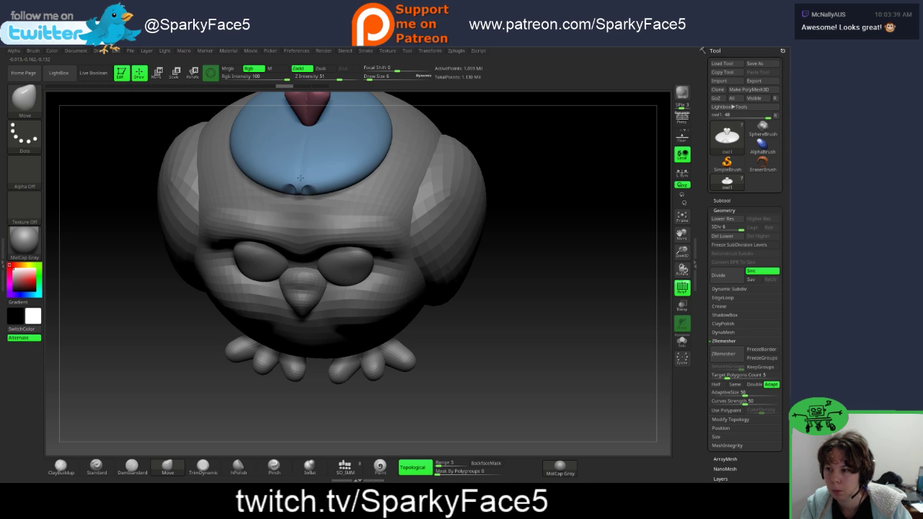
# Step: Mask mirrored curved lines radiating from the stem across the front and sides of the blue cap as petal outlines
pyautogui.press('ctrl')
pyautogui.press('ctrl')
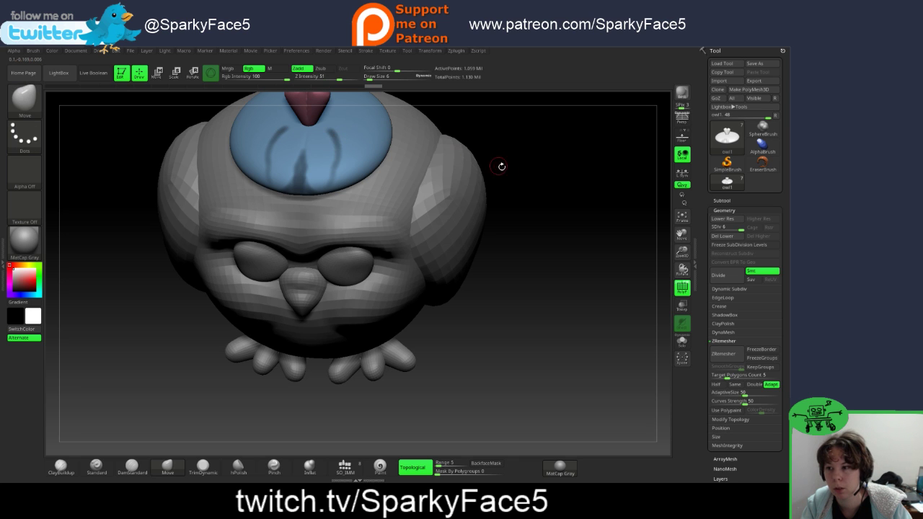
pyautogui.moveTo(526, 172)
pyautogui.mouseDown()
pyautogui.moveTo(514, 146)
pyautogui.moveTo(529, 152)
pyautogui.moveTo(508, 170)
pyautogui.mouseUp()
pyautogui.moveTo(287, 155)
pyautogui.keyDown('ctrl'); pyautogui.mouseDown()
pyautogui.moveTo(357, 177)
pyautogui.moveTo(427, 163)
pyautogui.mouseUp(); pyautogui.keyUp('ctrl')
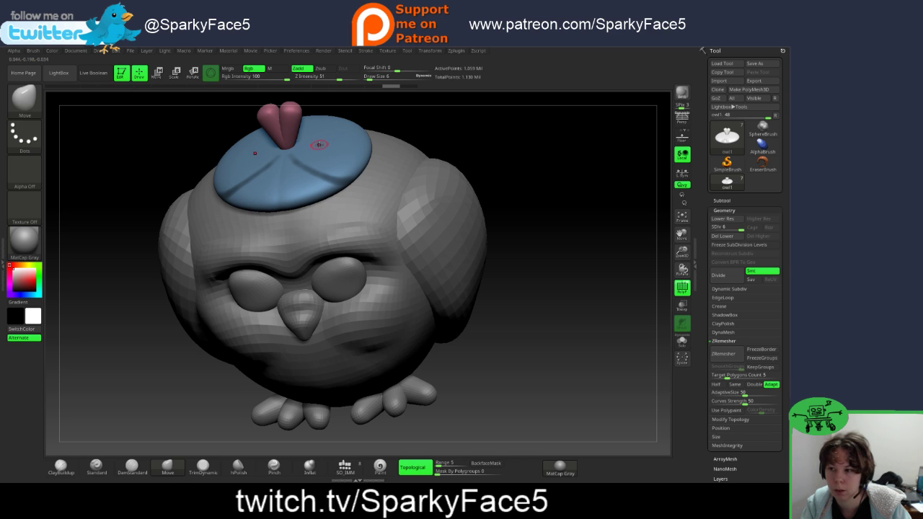
pyautogui.press('ctrl')
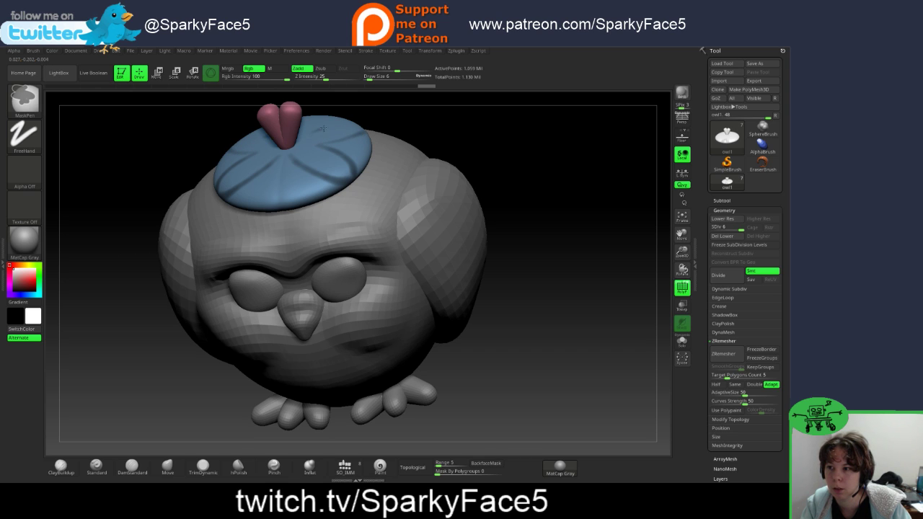
pyautogui.moveTo(517, 150)
pyautogui.mouseDown()
pyautogui.moveTo(516, 212)
pyautogui.moveTo(531, 189)
pyautogui.moveTo(449, 208)
pyautogui.moveTo(441, 222)
pyautogui.moveTo(437, 207)
pyautogui.mouseUp()
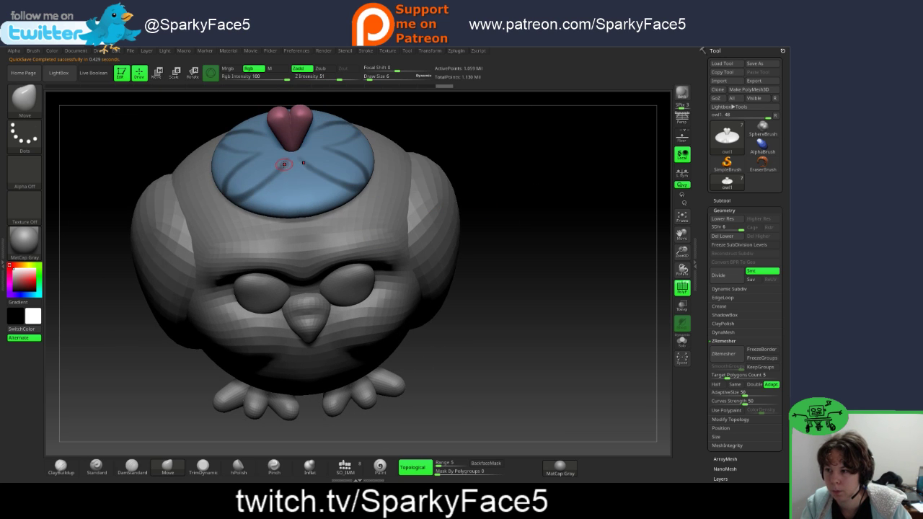
pyautogui.press('ctrl')
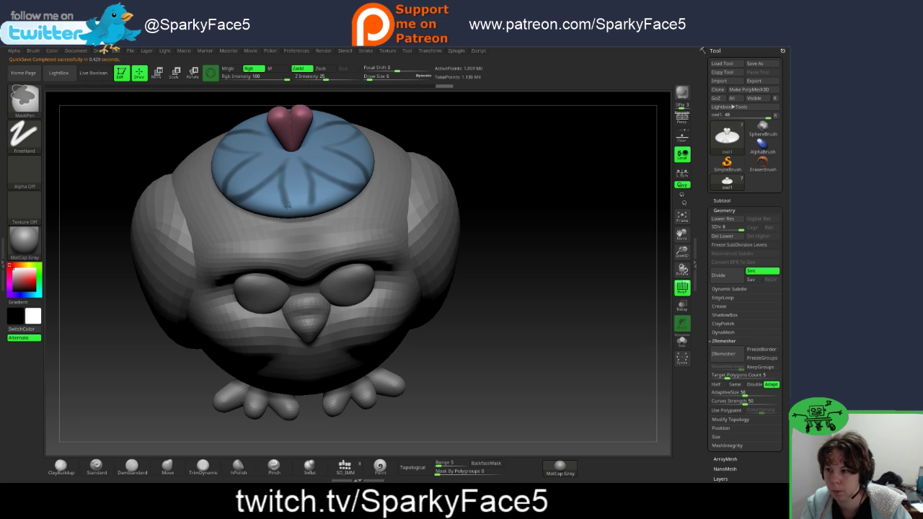
# Step: Mask a mirrored pair of curved lines on the back of the cap, outlining a petal from the stem to the rim
pyautogui.moveTo(310, 386)
pyautogui.mouseDown()
pyautogui.moveTo(190, 393)
pyautogui.moveTo(271, 397)
pyautogui.moveTo(491, 321)
pyautogui.mouseUp()
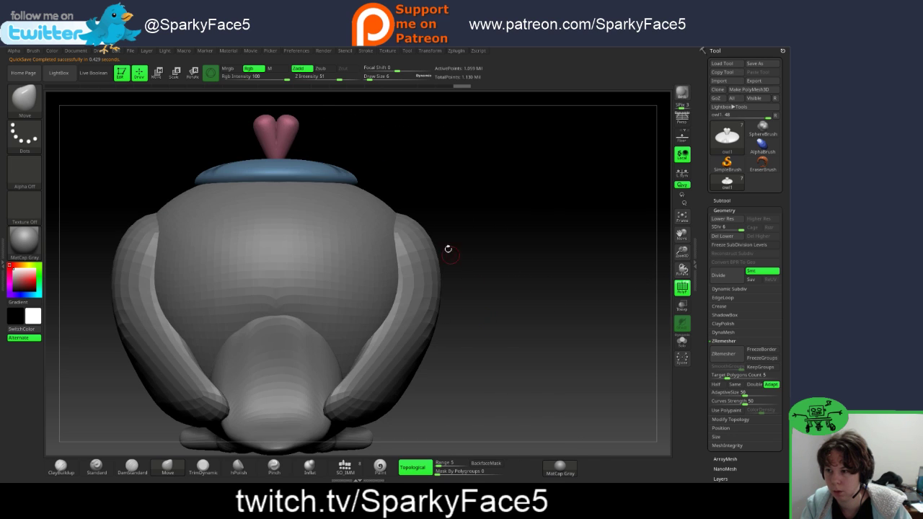
pyautogui.moveTo(448, 248); pyautogui.dragTo(362, 269)
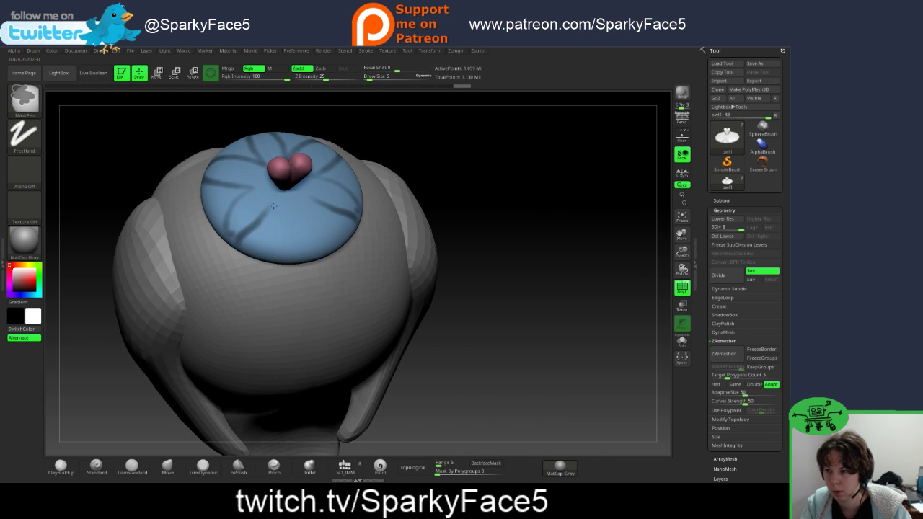
pyautogui.keyDown('ctrl'); pyautogui.moveTo(274, 206); pyautogui.dragTo(316, 266); pyautogui.keyUp('ctrl')
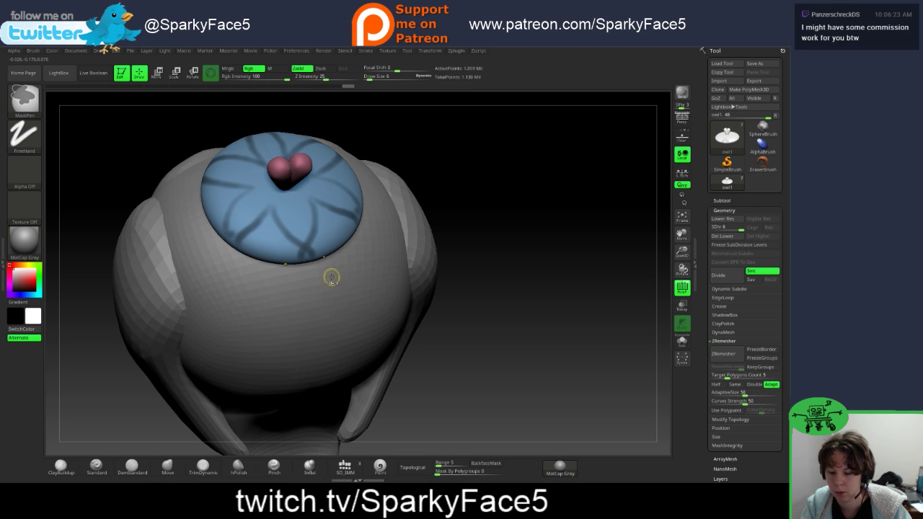
pyautogui.hotkey('ctrl', 'z')
pyautogui.keyDown('ctrl'); pyautogui.moveTo(278, 208); pyautogui.dragTo(310, 262); pyautogui.keyUp('ctrl')
pyautogui.moveTo(509, 322)
pyautogui.mouseDown()
pyautogui.moveTo(516, 333)
pyautogui.moveTo(529, 330)
pyautogui.moveTo(501, 303)
pyautogui.moveTo(526, 307)
pyautogui.moveTo(525, 297)
pyautogui.moveTo(480, 292)
pyautogui.moveTo(499, 271)
pyautogui.mouseUp()
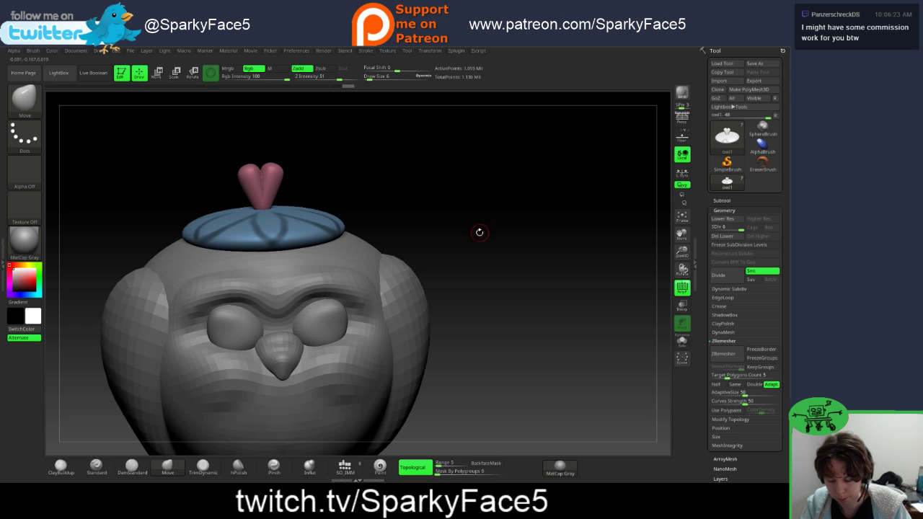
# Step: Extend the masked outlines of the mirrored side petals out to the cap's rim
pyautogui.moveTo(478, 234)
pyautogui.mouseDown()
pyautogui.moveTo(475, 243)
pyautogui.moveTo(480, 226)
pyautogui.moveTo(558, 232)
pyautogui.moveTo(551, 226)
pyautogui.moveTo(537, 238)
pyautogui.mouseUp()
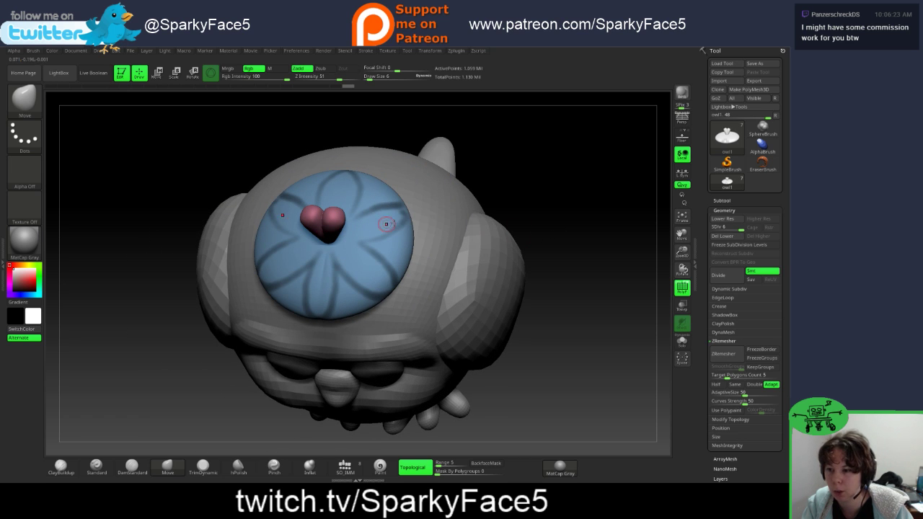
pyautogui.press('ctrl')
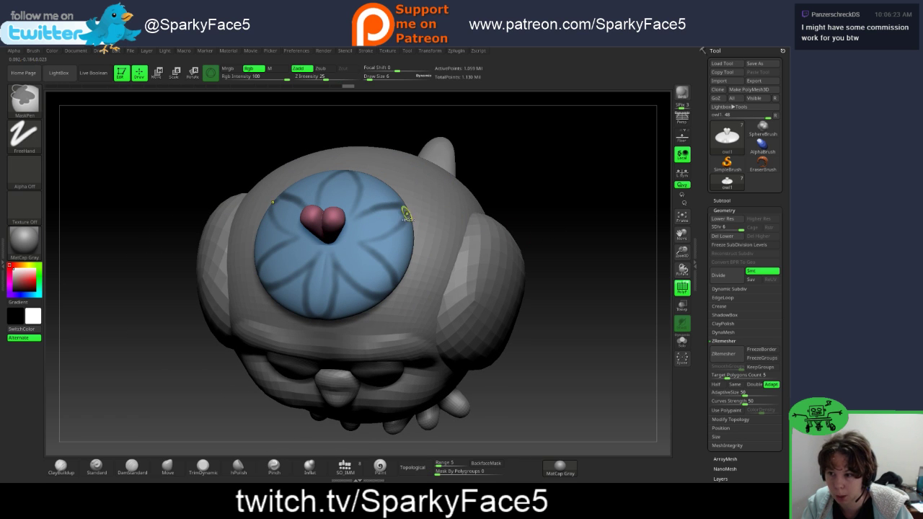
pyautogui.moveTo(593, 223); pyautogui.dragTo(423, 234)
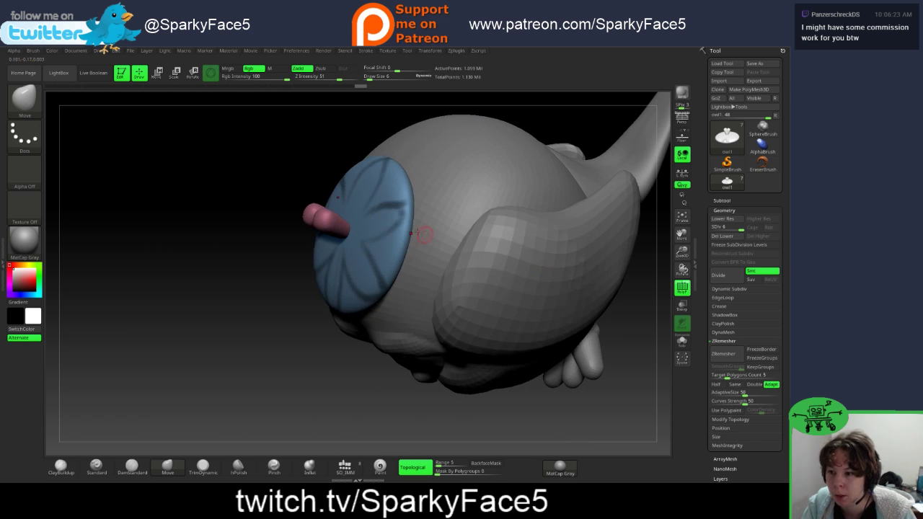
pyautogui.press('ctrl')
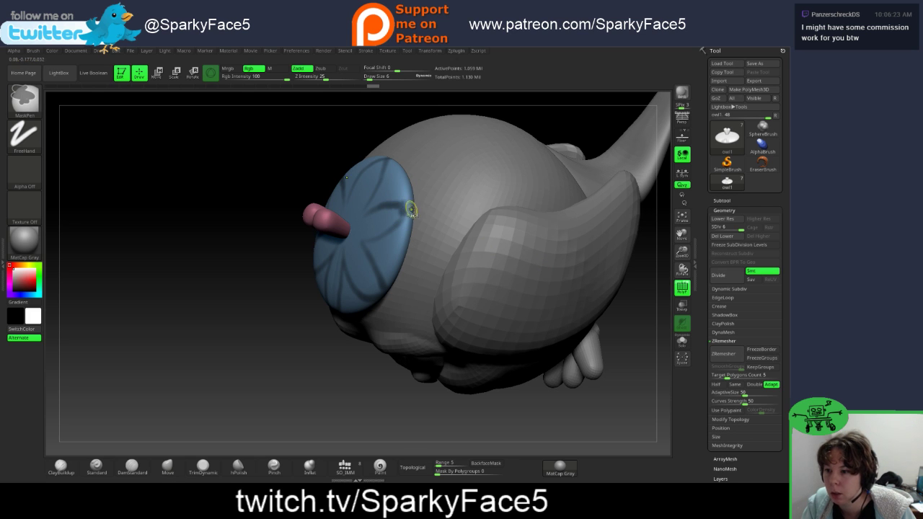
pyautogui.moveTo(243, 288)
pyautogui.mouseDown()
pyautogui.moveTo(414, 346)
pyautogui.moveTo(469, 288)
pyautogui.mouseUp()
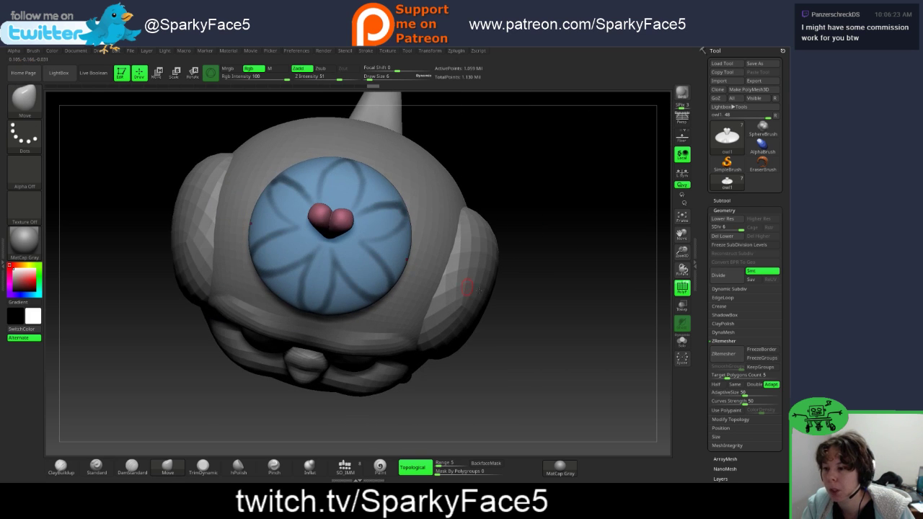
# Step: Fill the three front petal outlines with mask and join them below the stem
pyautogui.moveTo(550, 308)
pyautogui.mouseDown()
pyautogui.moveTo(340, 235)
pyautogui.moveTo(289, 234)
pyautogui.moveTo(313, 237)
pyautogui.moveTo(259, 247)
pyautogui.moveTo(284, 231)
pyautogui.mouseUp()
pyautogui.press('ctrl')
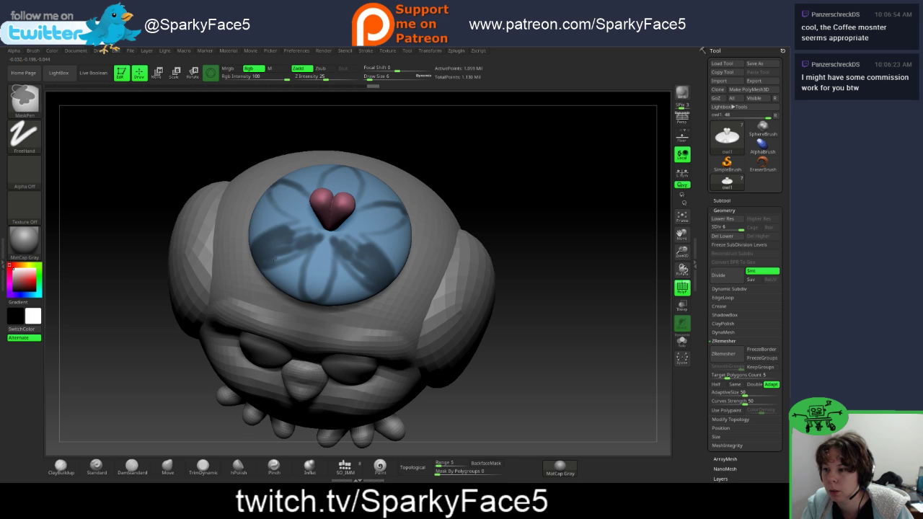
pyautogui.moveTo(280, 258)
pyautogui.keyDown('ctrl'); pyautogui.mouseDown()
pyautogui.moveTo(296, 251)
pyautogui.moveTo(302, 225)
pyautogui.mouseUp(); pyautogui.keyUp('ctrl')
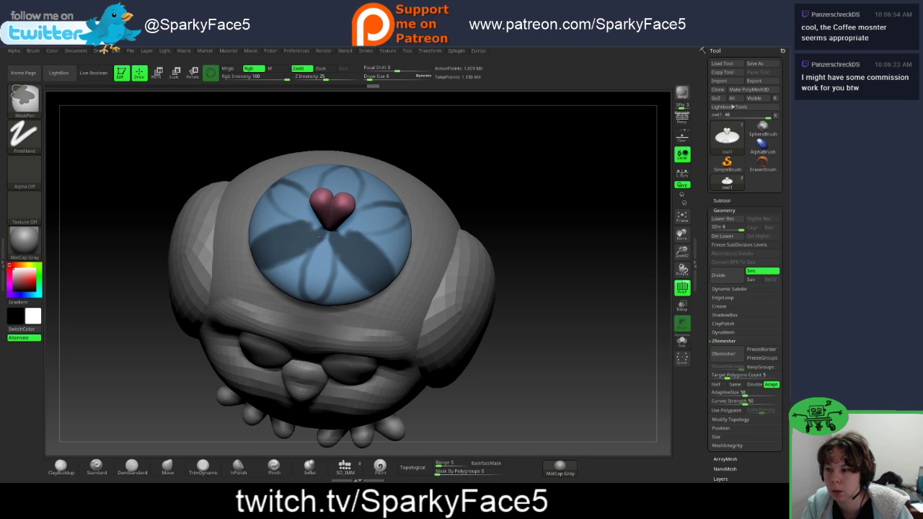
pyautogui.moveTo(320, 236)
pyautogui.keyDown('ctrl'); pyautogui.mouseDown()
pyautogui.moveTo(317, 258)
pyautogui.moveTo(329, 263)
pyautogui.moveTo(324, 248)
pyautogui.mouseUp(); pyautogui.keyUp('ctrl')
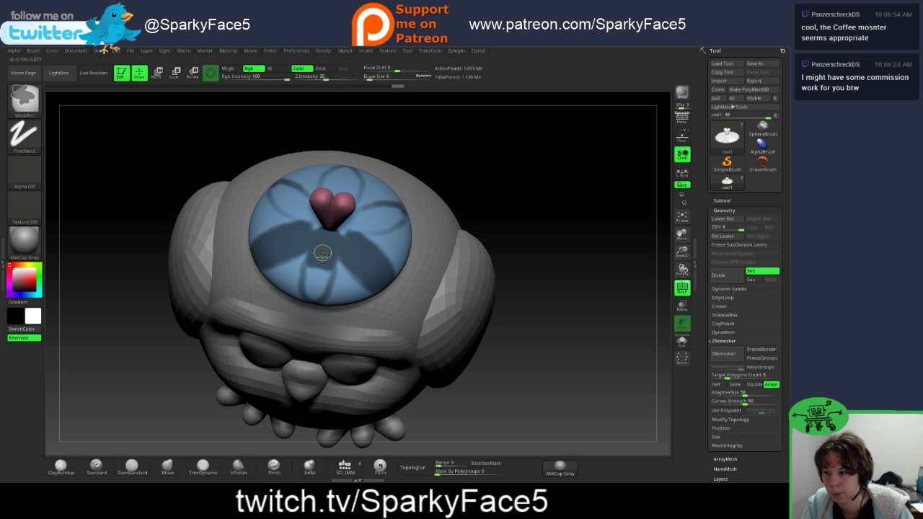
pyautogui.keyDown('ctrl'); pyautogui.moveTo(311, 249); pyautogui.dragTo(310, 247); pyautogui.keyUp('ctrl')
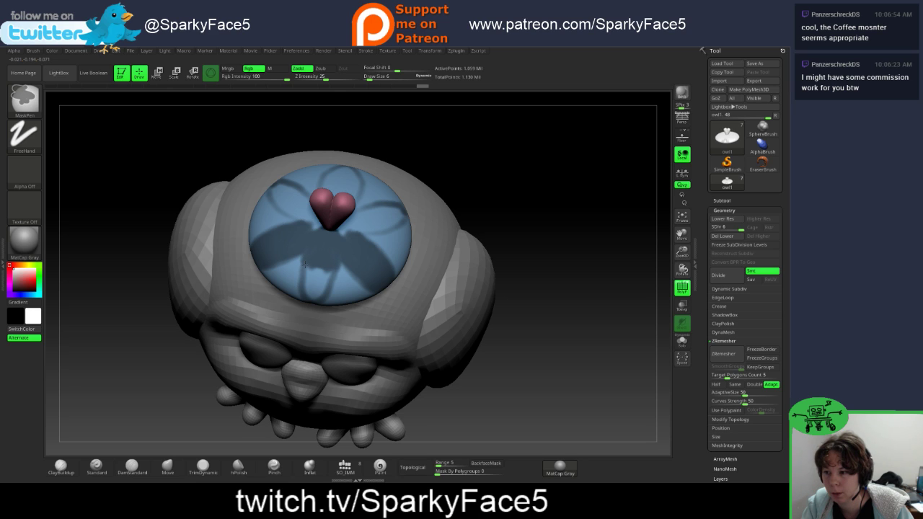
pyautogui.moveTo(308, 297)
pyautogui.keyDown('ctrl'); pyautogui.mouseDown()
pyautogui.moveTo(302, 278)
pyautogui.moveTo(309, 291)
pyautogui.moveTo(325, 261)
pyautogui.mouseUp(); pyautogui.keyUp('ctrl')
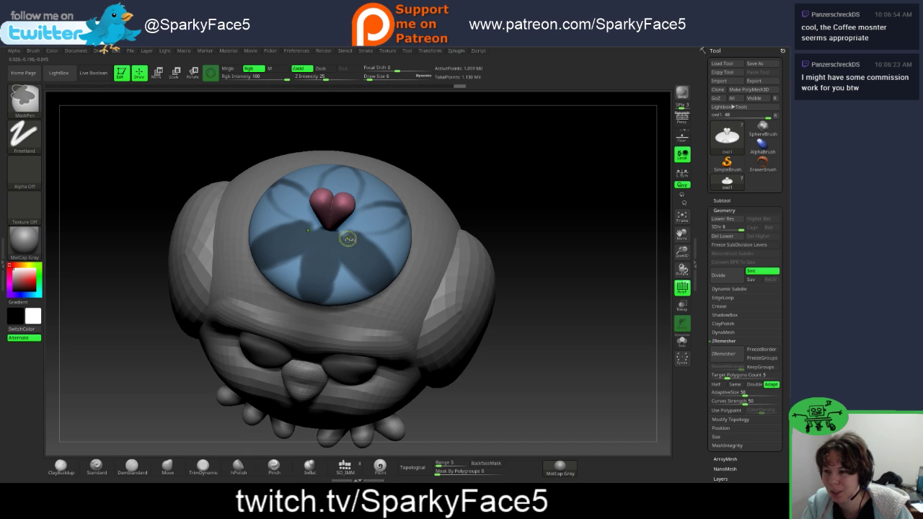
# Step: Fill the mirrored side petals and the back petal outline on the cap with mask
pyautogui.keyDown('ctrl'); pyautogui.moveTo(274, 190); pyautogui.dragTo(281, 196); pyautogui.keyUp('ctrl')
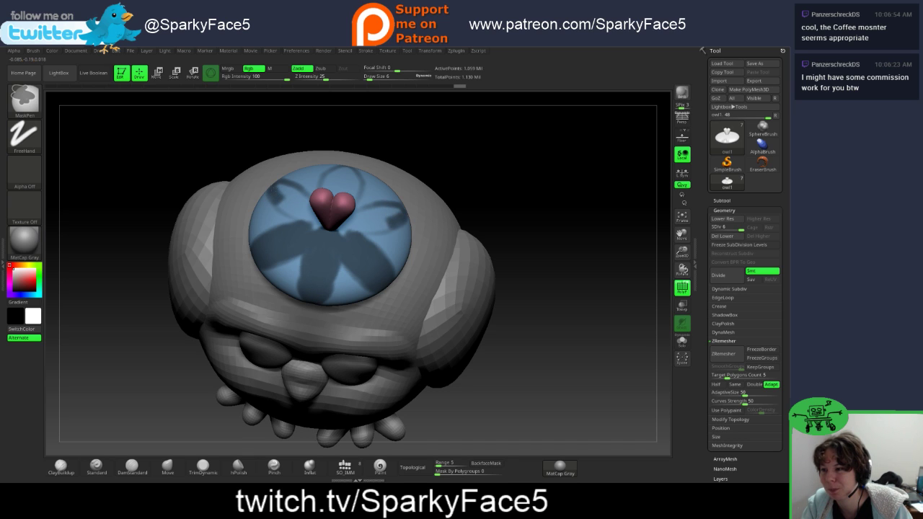
pyautogui.moveTo(304, 192)
pyautogui.keyDown('ctrl'); pyautogui.mouseDown()
pyautogui.moveTo(285, 202)
pyautogui.moveTo(267, 192)
pyautogui.moveTo(310, 227)
pyautogui.moveTo(311, 210)
pyautogui.moveTo(346, 230)
pyautogui.moveTo(330, 245)
pyautogui.moveTo(371, 212)
pyautogui.mouseUp(); pyautogui.keyUp('ctrl')
pyautogui.moveTo(457, 175)
pyautogui.mouseDown()
pyautogui.moveTo(521, 185)
pyautogui.moveTo(459, 195)
pyautogui.mouseUp()
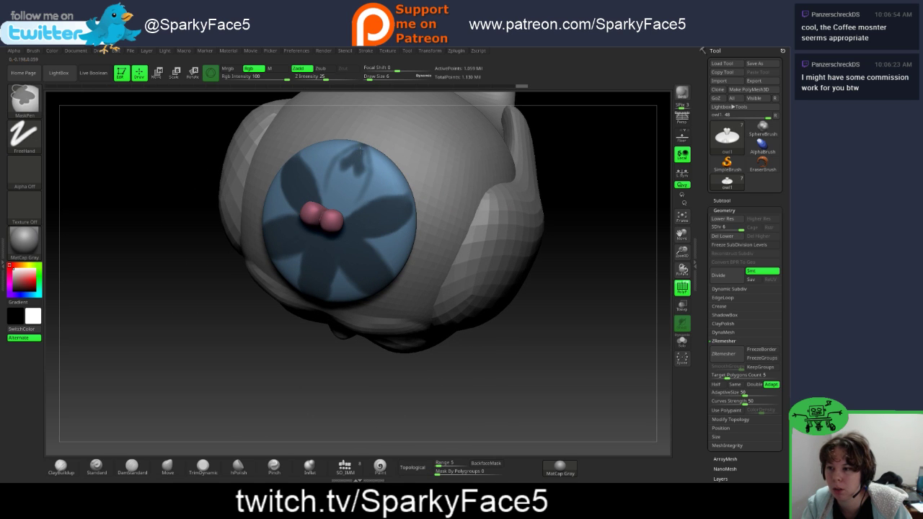
pyautogui.moveTo(358, 148)
pyautogui.keyDown('ctrl'); pyautogui.mouseDown()
pyautogui.moveTo(368, 184)
pyautogui.moveTo(347, 216)
pyautogui.moveTo(331, 193)
pyautogui.moveTo(339, 175)
pyautogui.moveTo(326, 182)
pyautogui.moveTo(348, 178)
pyautogui.mouseUp(); pyautogui.keyUp('ctrl')
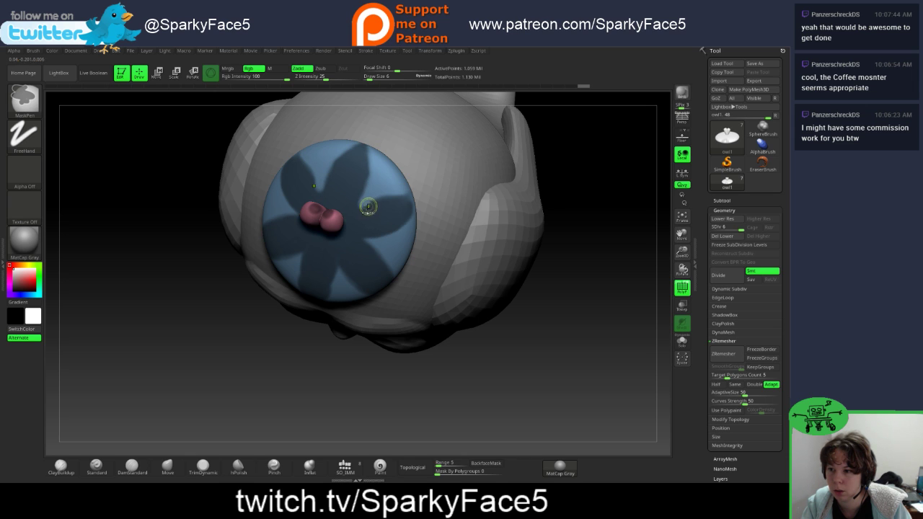
# Step: Touch up the edges of the petal-shaped mask and check it from the cap's front, top and sides
pyautogui.press('ctrl')
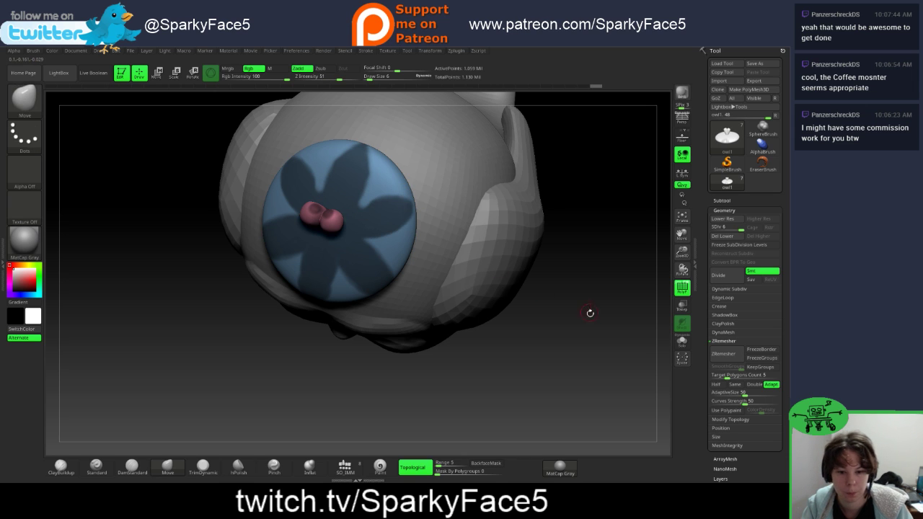
pyautogui.moveTo(585, 323)
pyautogui.mouseDown()
pyautogui.moveTo(585, 274)
pyautogui.moveTo(584, 291)
pyautogui.moveTo(599, 282)
pyautogui.mouseUp()
pyautogui.press('ctrl')
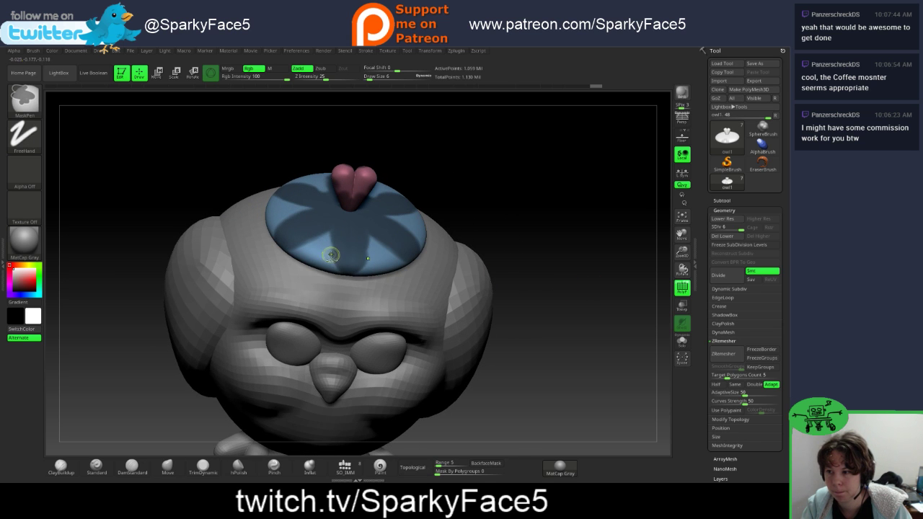
pyautogui.moveTo(460, 194); pyautogui.dragTo(451, 230)
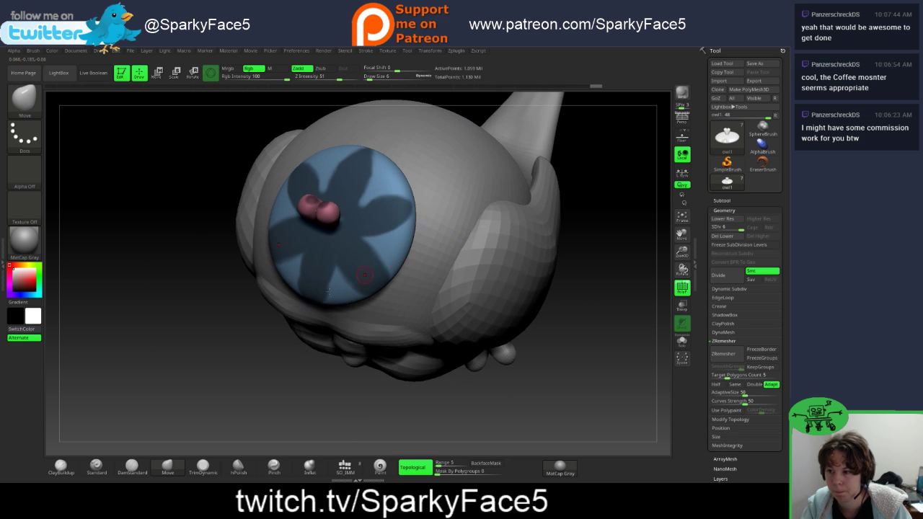
pyautogui.moveTo(364, 274); pyautogui.dragTo(258, 333)
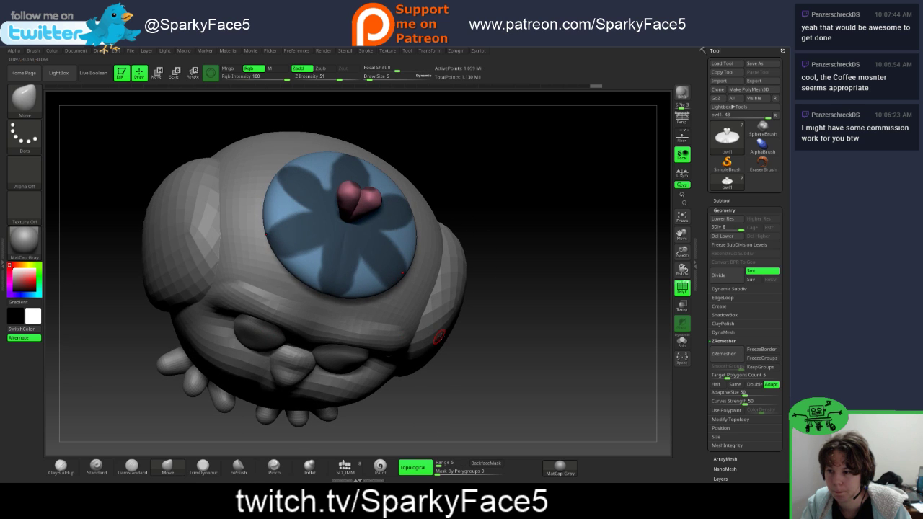
pyautogui.moveTo(517, 290); pyautogui.dragTo(495, 269)
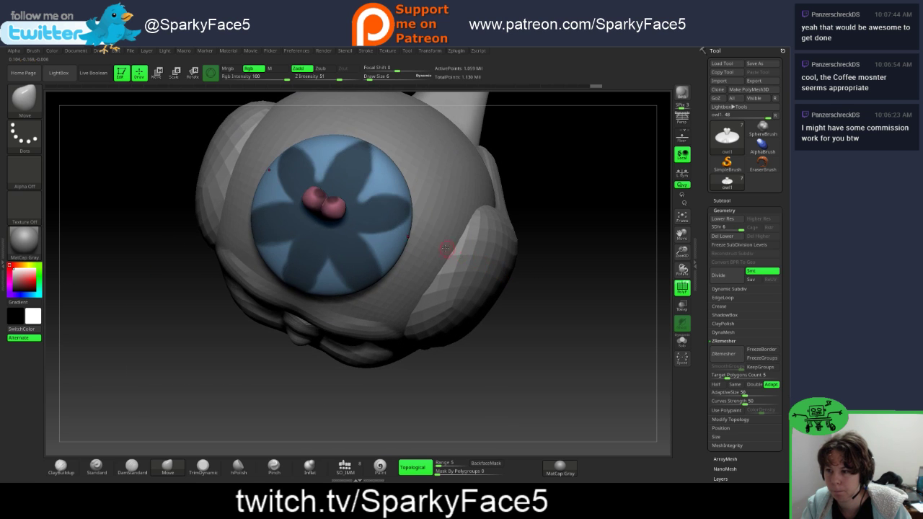
pyautogui.moveTo(476, 381)
pyautogui.mouseDown()
pyautogui.moveTo(461, 324)
pyautogui.moveTo(454, 328)
pyautogui.mouseUp()
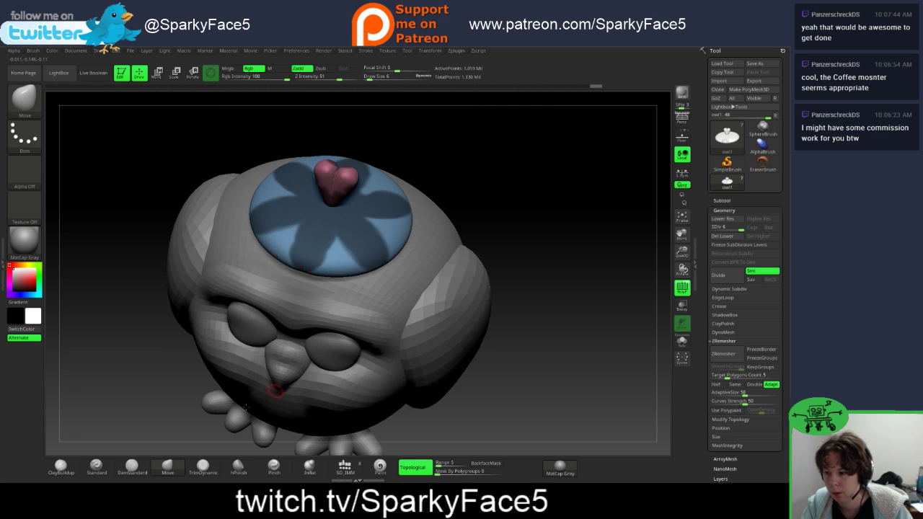
# Step: With the Move brush at draw size 32, pull the cap's unmasked rim areas between the petals inward toward the stem
pyautogui.click(167, 467)
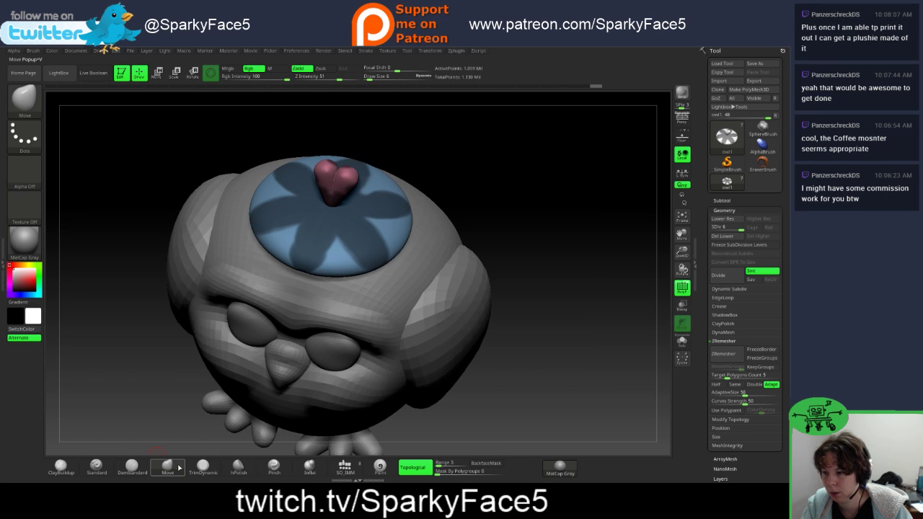
pyautogui.click(178, 468)
pyautogui.click(175, 465)
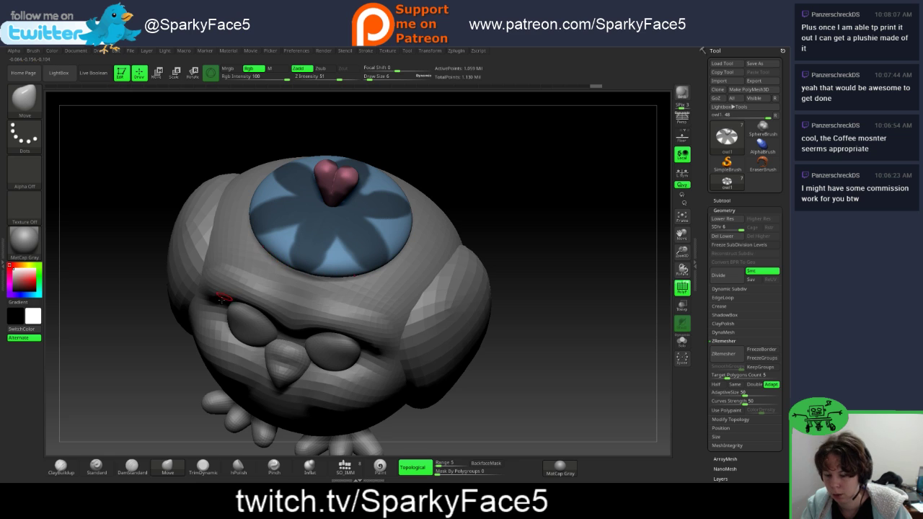
pyautogui.press('s')
pyautogui.moveTo(142, 345); pyautogui.dragTo(143, 347)
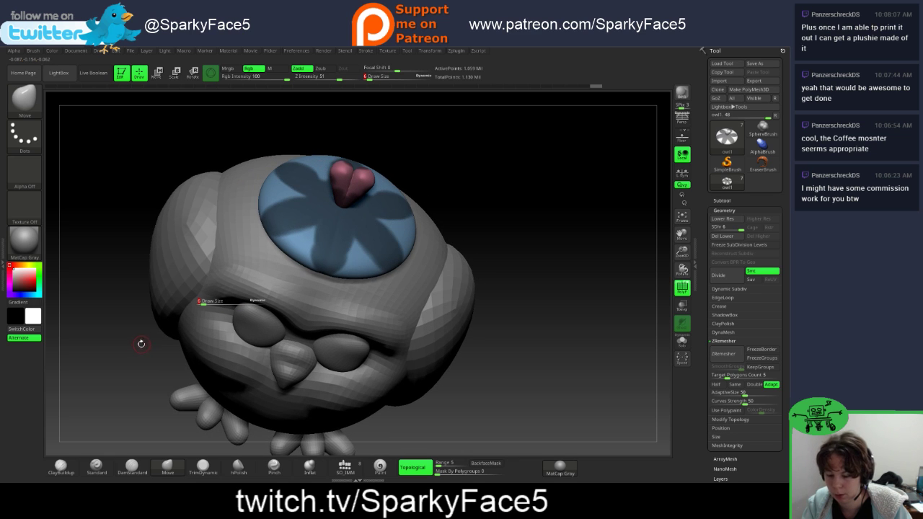
pyautogui.moveTo(204, 303); pyautogui.dragTo(211, 304)
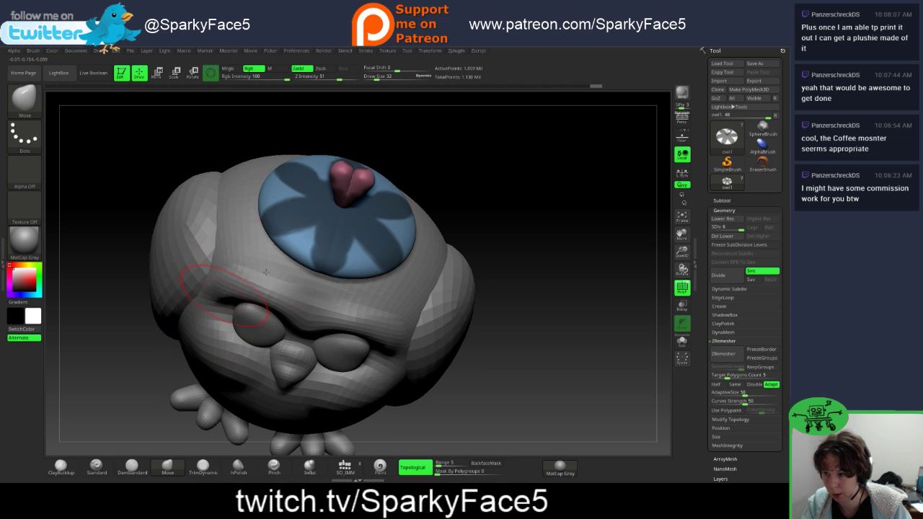
pyautogui.moveTo(290, 247); pyautogui.dragTo(309, 240)
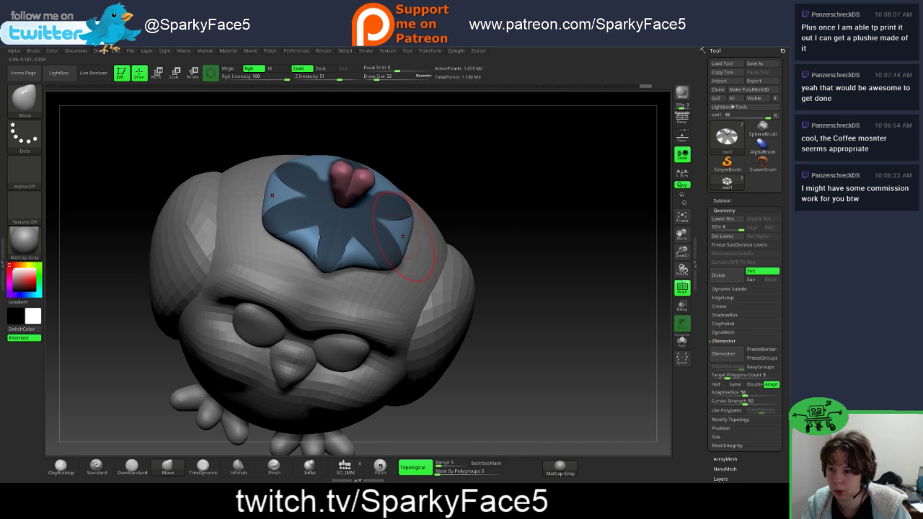
pyautogui.moveTo(500, 191)
pyautogui.mouseDown()
pyautogui.moveTo(459, 200)
pyautogui.moveTo(421, 184)
pyautogui.mouseUp()
pyautogui.moveTo(309, 295)
pyautogui.mouseDown()
pyautogui.moveTo(323, 264)
pyautogui.moveTo(350, 254)
pyautogui.mouseUp()
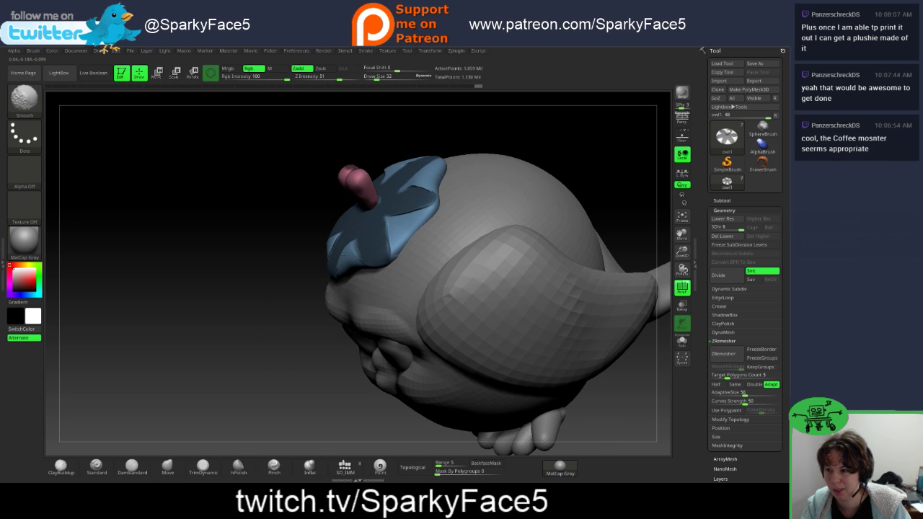
# Step: Smooth the unmasked cap areas between the petals along the side and back of the rim
pyautogui.keyDown('shift'); pyautogui.moveTo(386, 214); pyautogui.dragTo(396, 224); pyautogui.keyUp('shift')
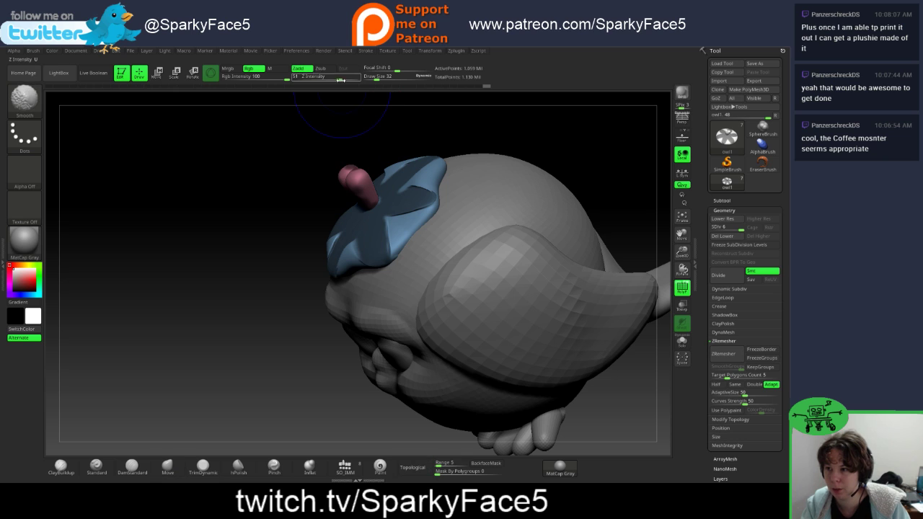
pyautogui.keyDown('shift'); pyautogui.moveTo(351, 77); pyautogui.dragTo(363, 76); pyautogui.keyUp('shift')
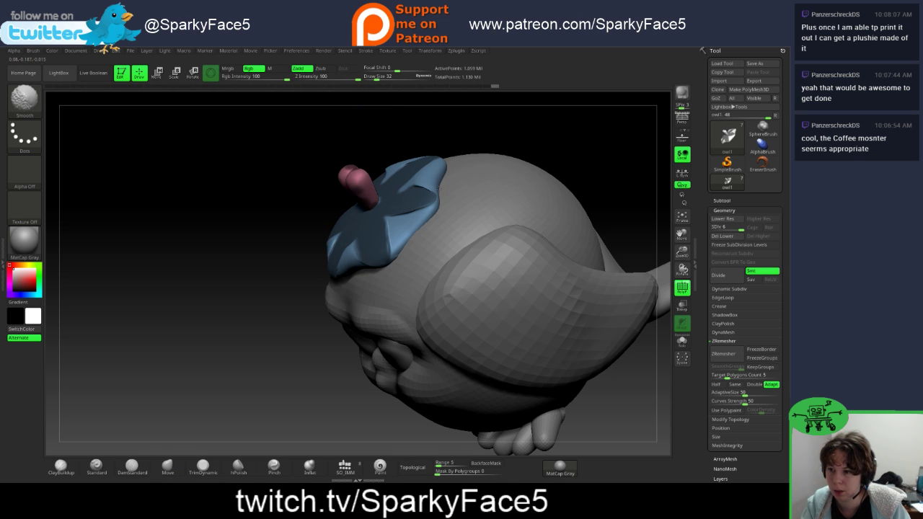
pyautogui.moveTo(238, 227); pyautogui.dragTo(389, 252)
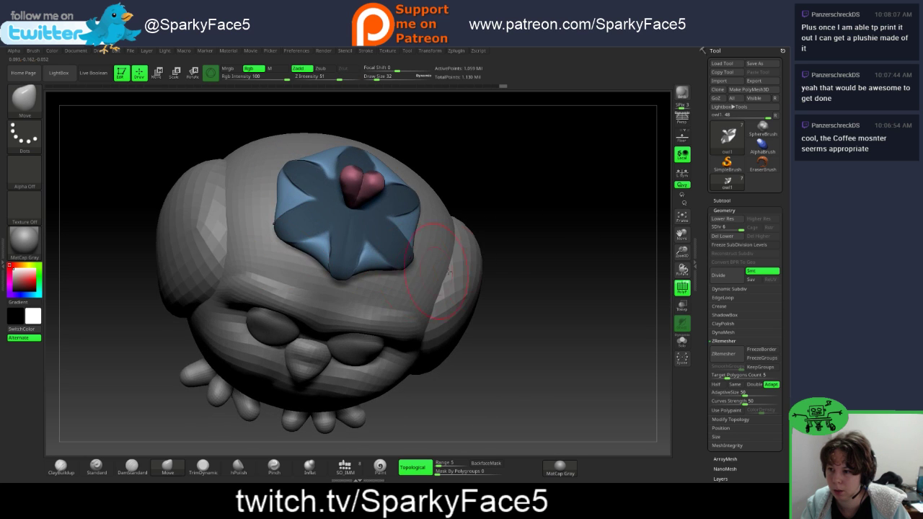
pyautogui.moveTo(526, 226)
pyautogui.mouseDown()
pyautogui.moveTo(546, 263)
pyautogui.moveTo(511, 274)
pyautogui.moveTo(621, 274)
pyautogui.mouseUp()
pyautogui.keyDown('shift'); pyautogui.moveTo(404, 175); pyautogui.dragTo(387, 178); pyautogui.keyUp('shift')
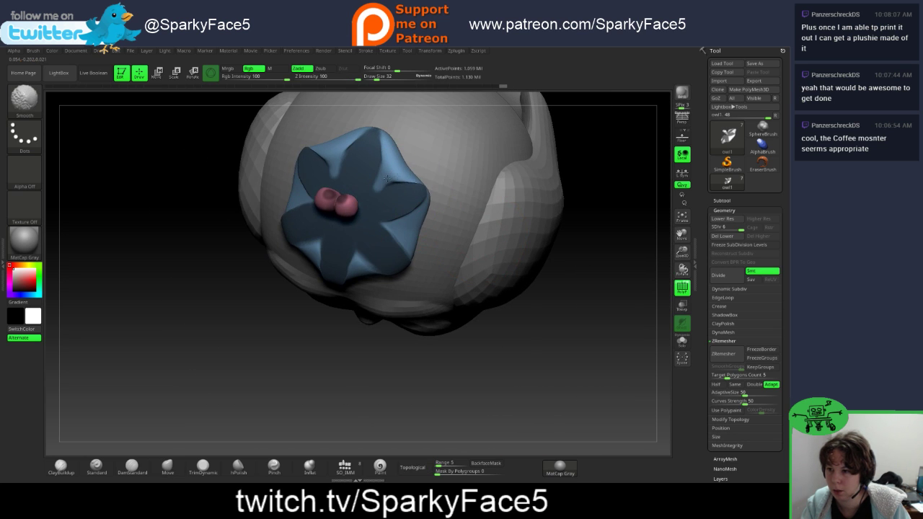
pyautogui.moveTo(424, 373); pyautogui.dragTo(416, 283)
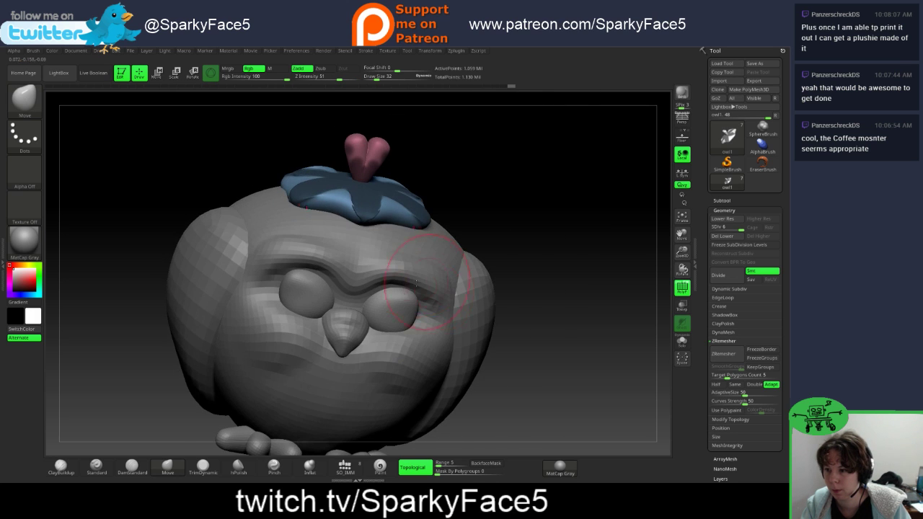
# Step: Flatten the unmasked areas between the cap's petals with the hPolish brush at the front, side and back
pyautogui.click(230, 467)
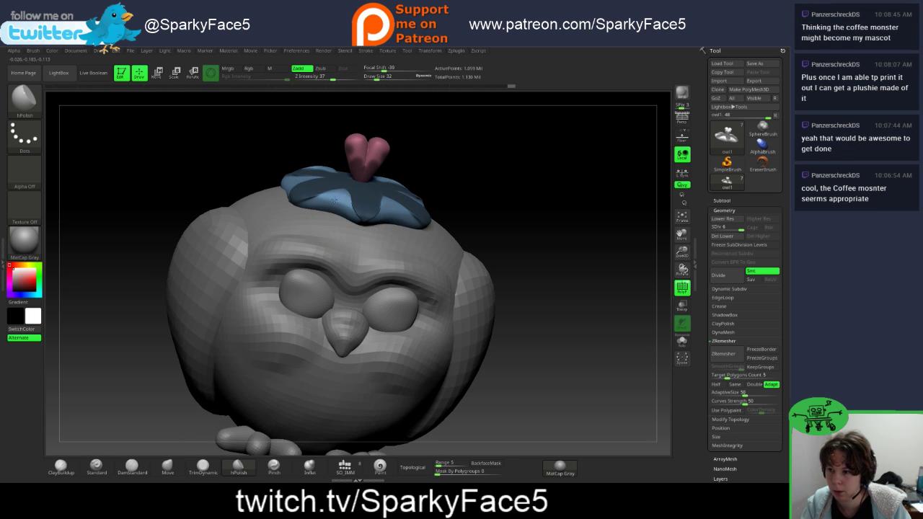
pyautogui.moveTo(334, 199)
pyautogui.mouseDown()
pyautogui.moveTo(342, 194)
pyautogui.moveTo(361, 216)
pyautogui.moveTo(321, 205)
pyautogui.moveTo(340, 194)
pyautogui.mouseUp()
pyautogui.moveTo(511, 186)
pyautogui.mouseDown()
pyautogui.moveTo(500, 197)
pyautogui.moveTo(470, 184)
pyautogui.moveTo(478, 152)
pyautogui.moveTo(513, 157)
pyautogui.moveTo(450, 173)
pyautogui.moveTo(425, 195)
pyautogui.mouseUp()
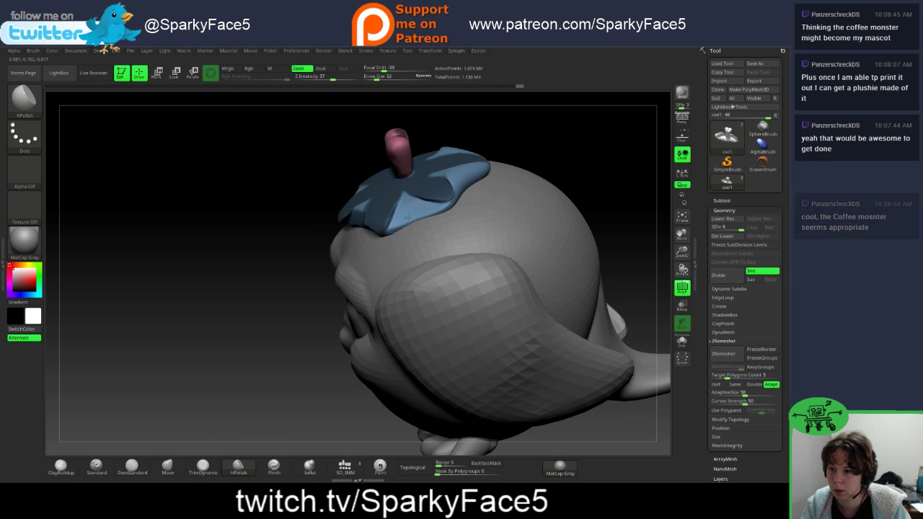
pyautogui.moveTo(477, 173); pyautogui.dragTo(452, 190)
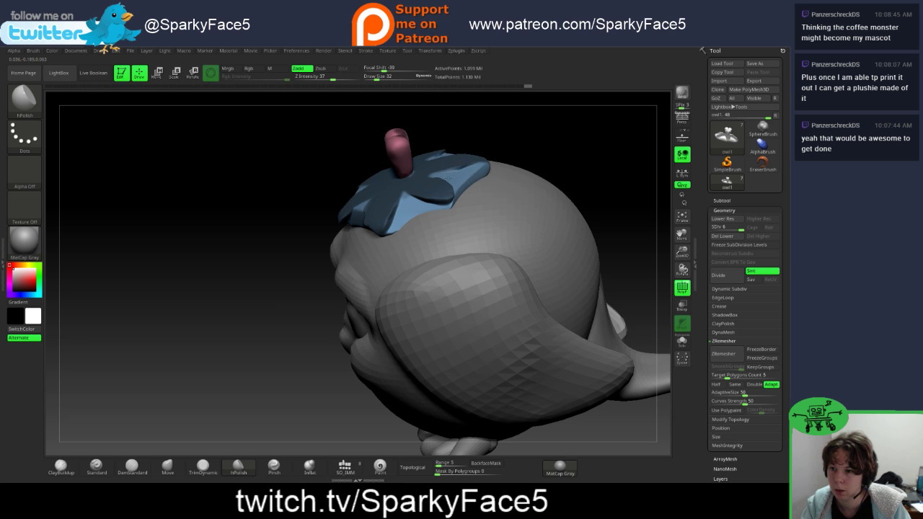
pyautogui.moveTo(570, 132)
pyautogui.mouseDown()
pyautogui.moveTo(552, 177)
pyautogui.moveTo(547, 166)
pyautogui.mouseUp()
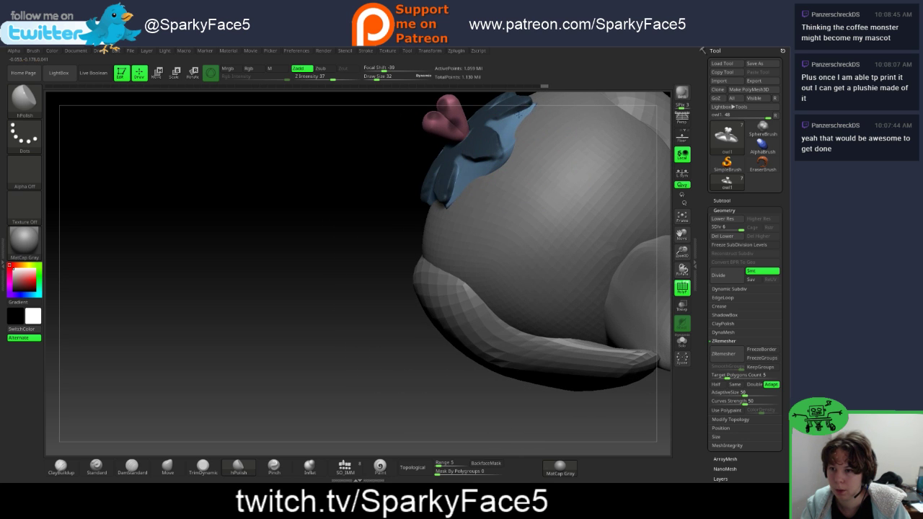
pyautogui.moveTo(347, 216); pyautogui.dragTo(188, 352)
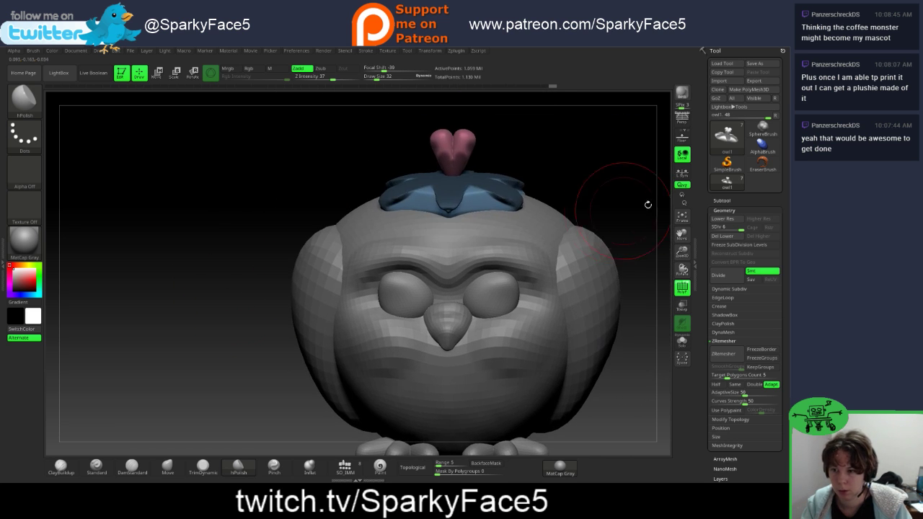
pyautogui.moveTo(597, 200)
pyautogui.mouseDown()
pyautogui.moveTo(589, 193)
pyautogui.moveTo(325, 328)
pyautogui.mouseUp()
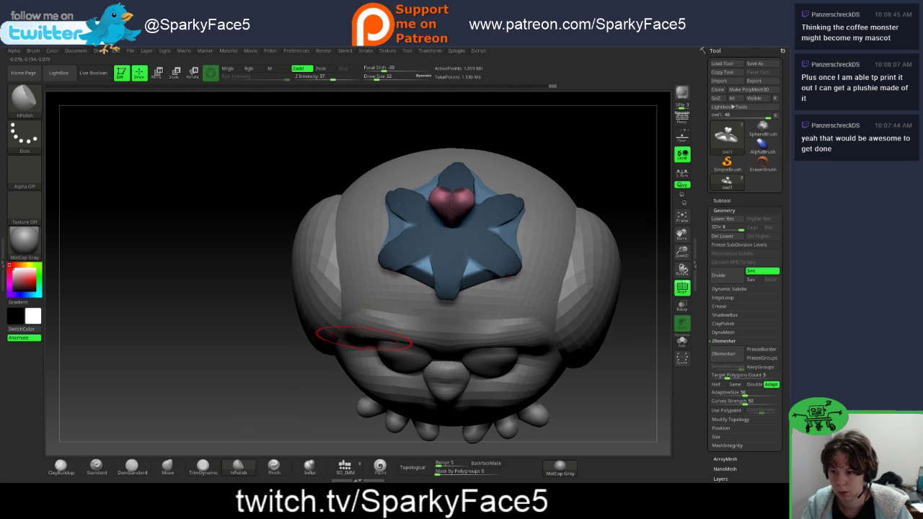
# Step: With the Move brush, pull the unmasked areas between the petals deep inward toward the stem, forming a six-petal star
pyautogui.click(167, 467)
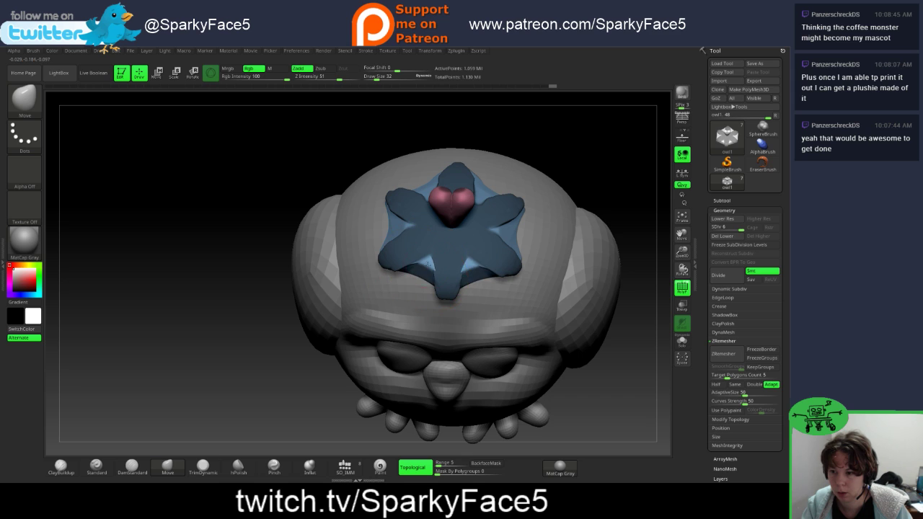
pyautogui.moveTo(428, 265); pyautogui.dragTo(409, 226)
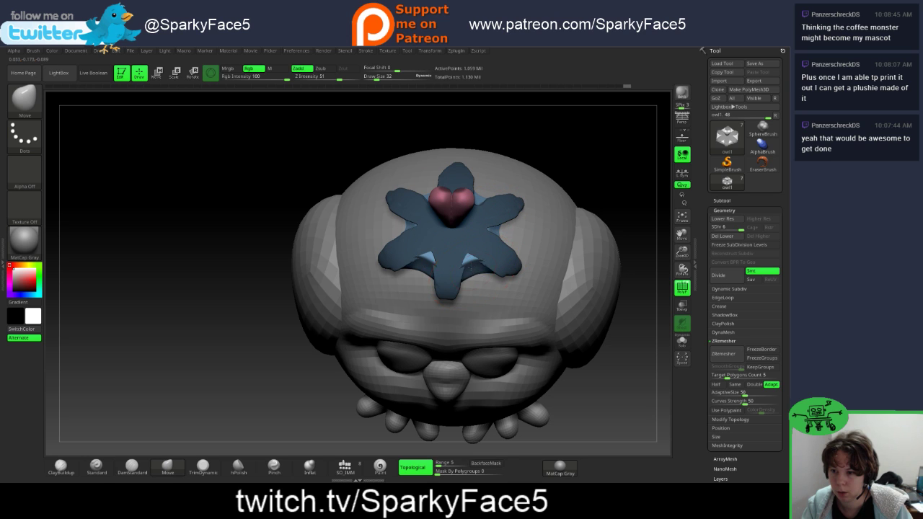
pyautogui.moveTo(470, 268); pyautogui.dragTo(467, 257)
pyautogui.moveTo(259, 358); pyautogui.dragTo(260, 296)
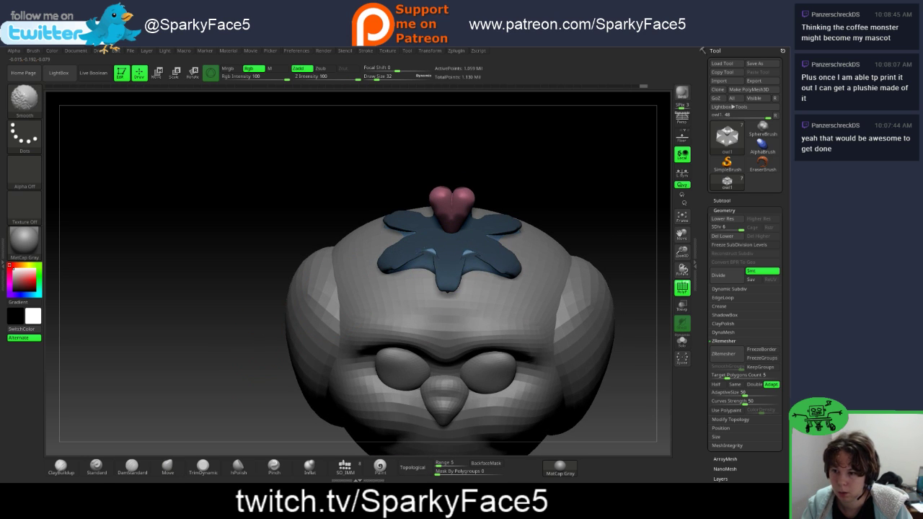
# Step: Smooth the pulled-in notches between the cap's front petals
pyautogui.keyDown('shift'); pyautogui.moveTo(430, 252); pyautogui.dragTo(421, 250); pyautogui.keyUp('shift')
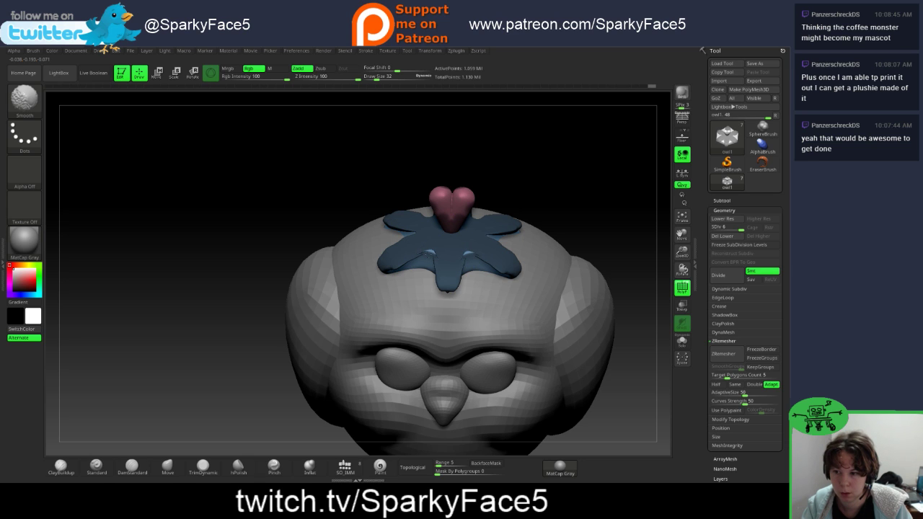
pyautogui.press('b')
pyautogui.press('m')
pyautogui.press('t')
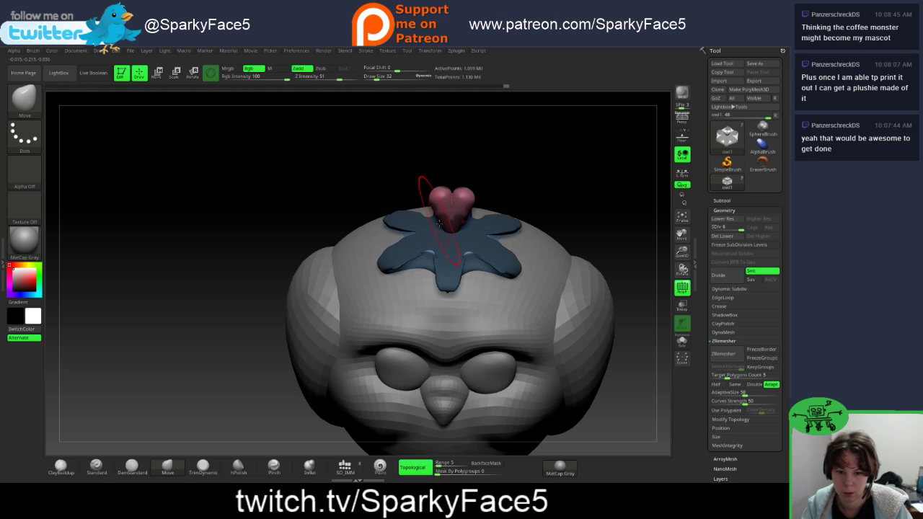
pyautogui.moveTo(224, 235); pyautogui.dragTo(275, 234)
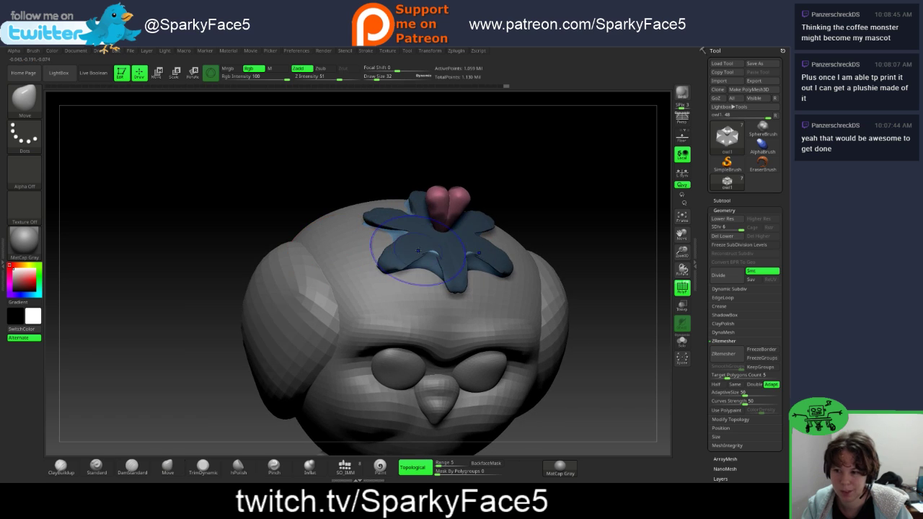
pyautogui.keyDown('shift'); pyautogui.moveTo(420, 254); pyautogui.dragTo(427, 256); pyautogui.keyUp('shift')
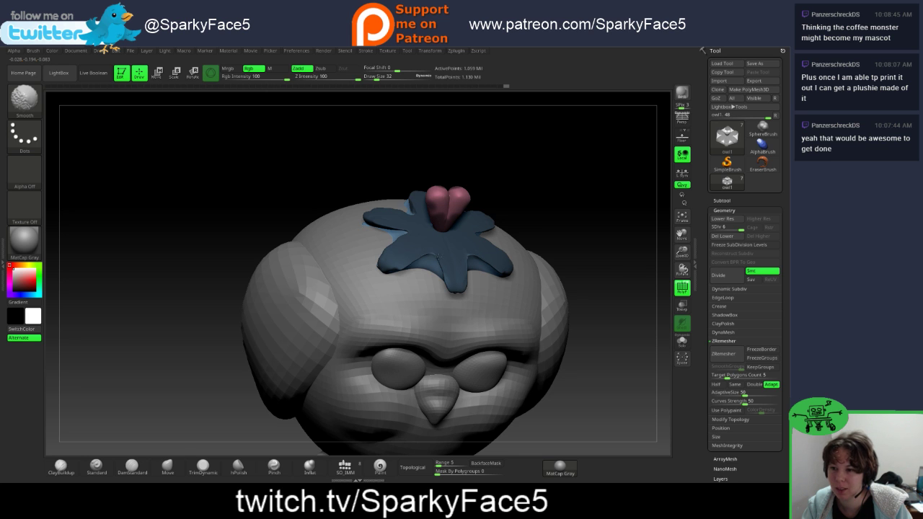
pyautogui.moveTo(583, 227)
pyautogui.mouseDown()
pyautogui.moveTo(547, 202)
pyautogui.moveTo(601, 188)
pyautogui.moveTo(574, 200)
pyautogui.mouseUp()
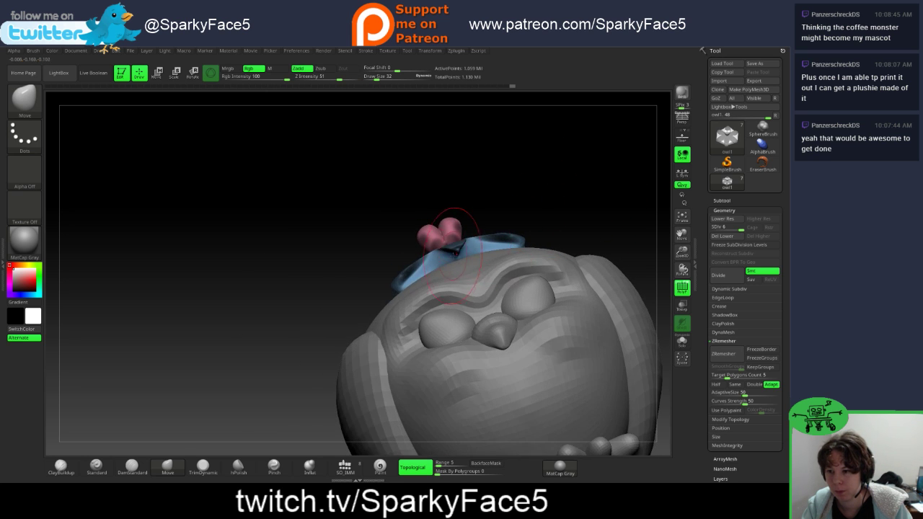
# Step: Switch to the Inflate brush and smooth the unmasked gaps between the petals at the cap's front underside and back
pyautogui.click(309, 467)
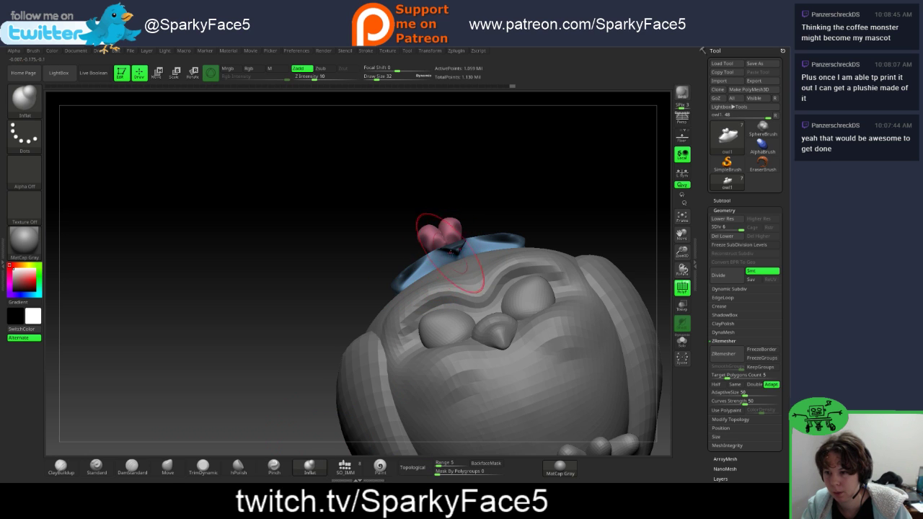
pyautogui.press('shift')
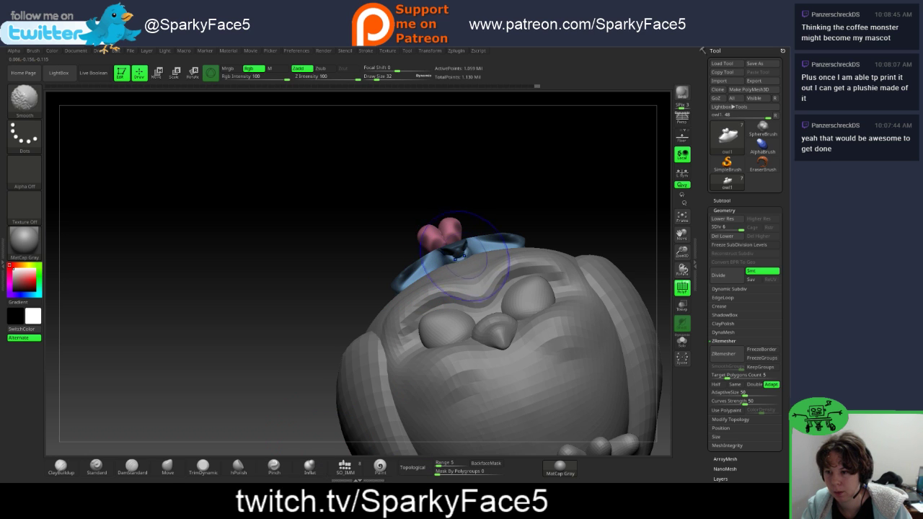
pyautogui.moveTo(366, 233)
pyautogui.mouseDown()
pyautogui.moveTo(382, 216)
pyautogui.moveTo(403, 216)
pyautogui.mouseUp()
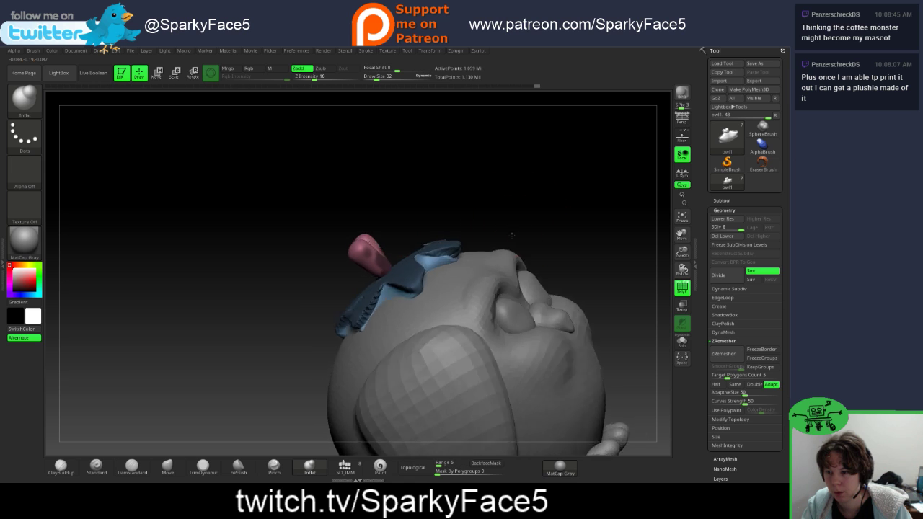
pyautogui.moveTo(512, 235); pyautogui.dragTo(341, 297)
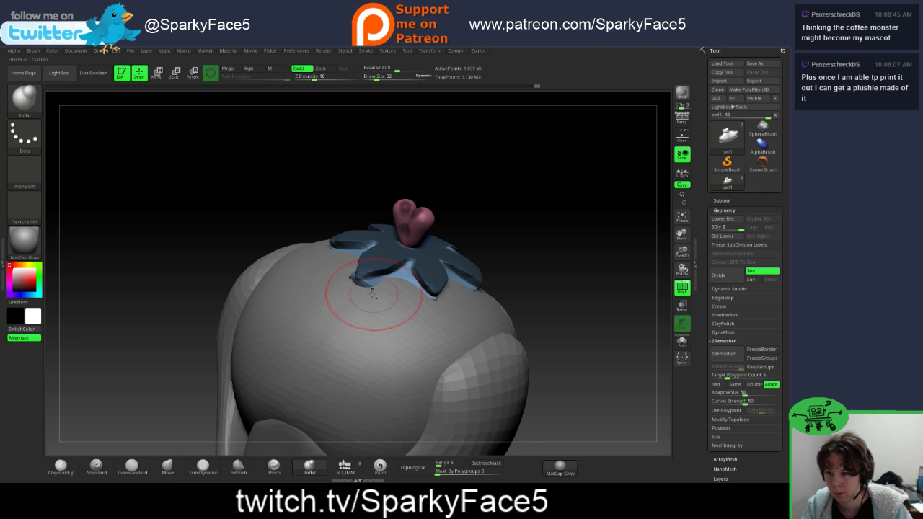
pyautogui.press('shift')
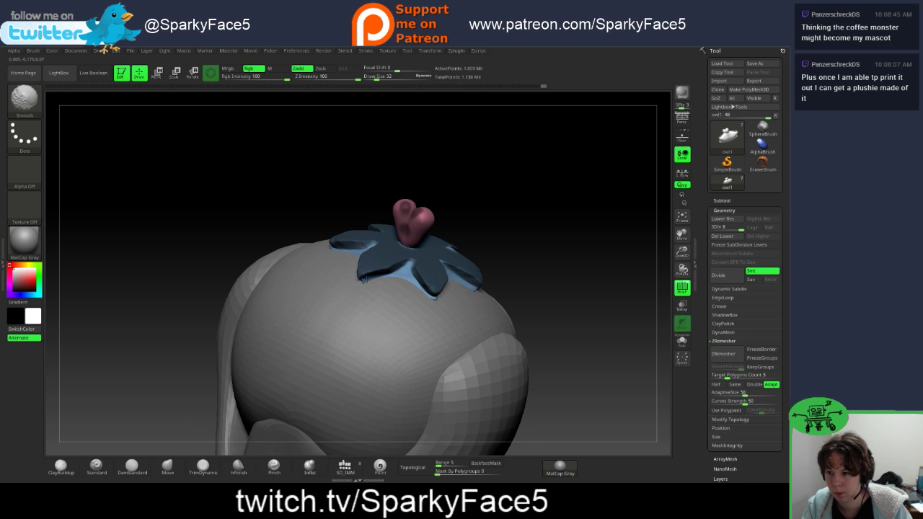
pyautogui.moveTo(243, 218)
pyautogui.mouseDown()
pyautogui.moveTo(231, 263)
pyautogui.moveTo(155, 268)
pyautogui.mouseUp()
pyautogui.moveTo(452, 220)
pyautogui.mouseDown()
pyautogui.moveTo(444, 229)
pyautogui.moveTo(498, 274)
pyautogui.mouseUp()
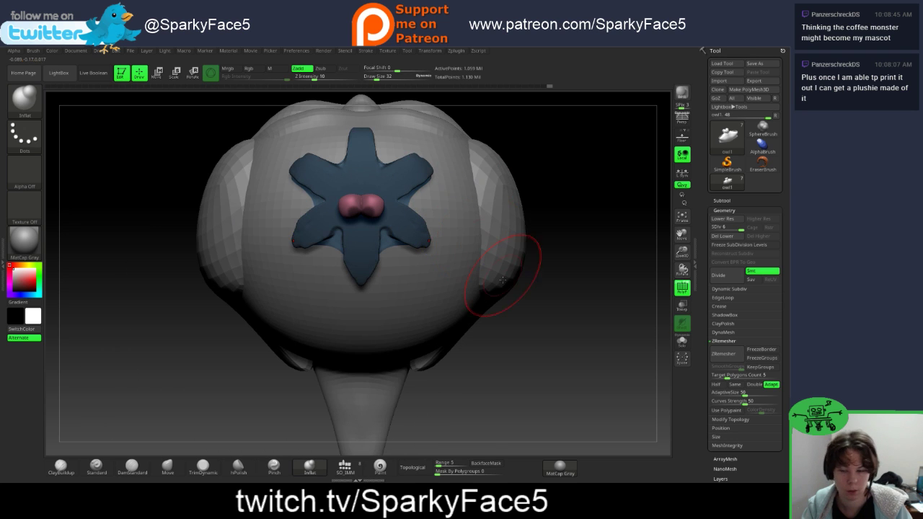
pyautogui.moveTo(534, 302)
pyautogui.keyDown('shift'); pyautogui.mouseDown()
pyautogui.moveTo(534, 253)
pyautogui.moveTo(476, 274)
pyautogui.moveTo(382, 277)
pyautogui.mouseUp(); pyautogui.keyUp('shift')
pyautogui.press('shift')
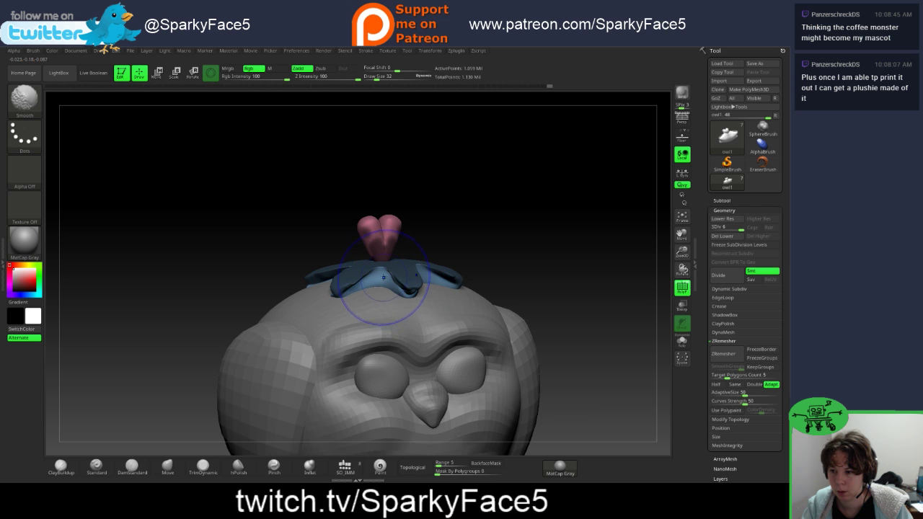
# Step: Clear the petal mask from the cap and smooth the edges of the side petals
pyautogui.moveTo(529, 237)
pyautogui.mouseDown()
pyautogui.moveTo(604, 245)
pyautogui.moveTo(595, 219)
pyautogui.moveTo(556, 187)
pyautogui.mouseUp()
pyautogui.press('shift')
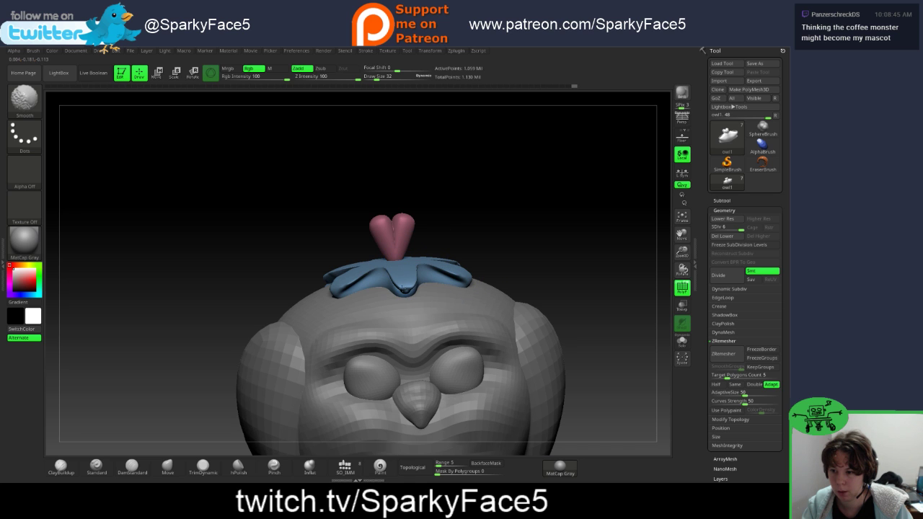
pyautogui.moveTo(279, 250); pyautogui.dragTo(318, 288)
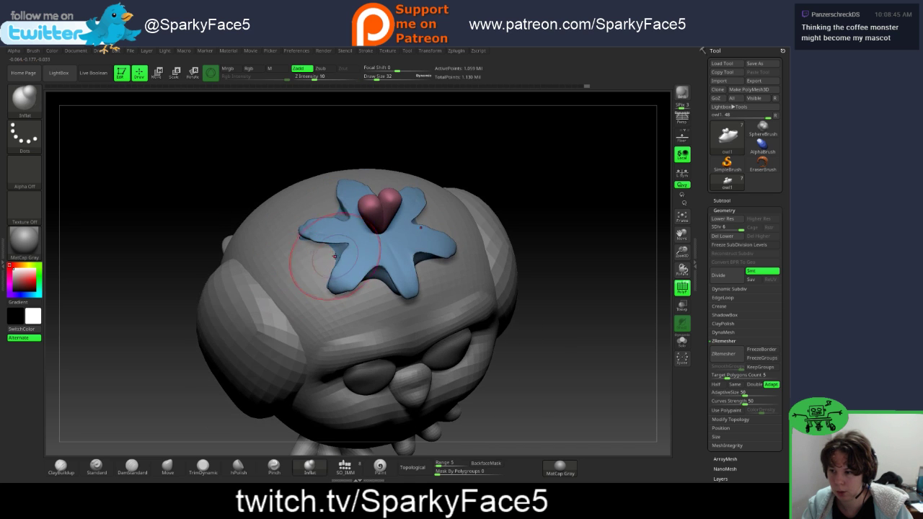
pyautogui.keyDown('shift'); pyautogui.moveTo(332, 248); pyautogui.dragTo(299, 237); pyautogui.keyUp('shift')
pyautogui.moveTo(284, 180)
pyautogui.mouseDown()
pyautogui.moveTo(332, 198)
pyautogui.moveTo(315, 189)
pyautogui.mouseUp()
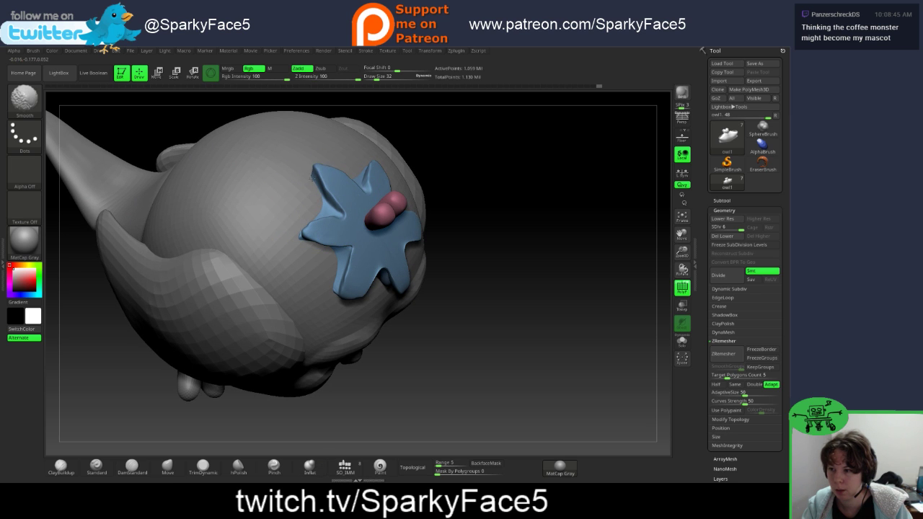
# Step: Smooth the tips and edges of the remaining petals and the cap's front underside
pyautogui.moveTo(461, 175)
pyautogui.mouseDown()
pyautogui.moveTo(458, 197)
pyautogui.moveTo(356, 179)
pyautogui.mouseUp()
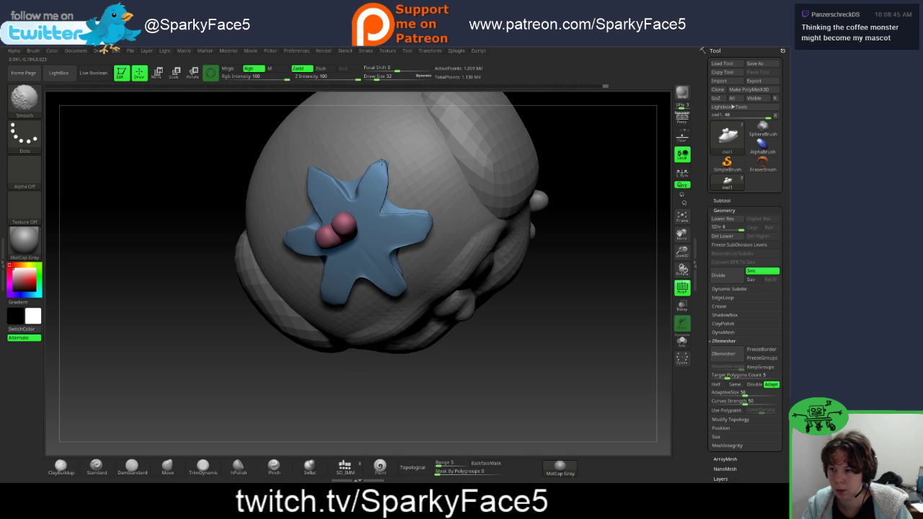
pyautogui.keyDown('shift'); pyautogui.moveTo(419, 212); pyautogui.dragTo(439, 201); pyautogui.keyUp('shift')
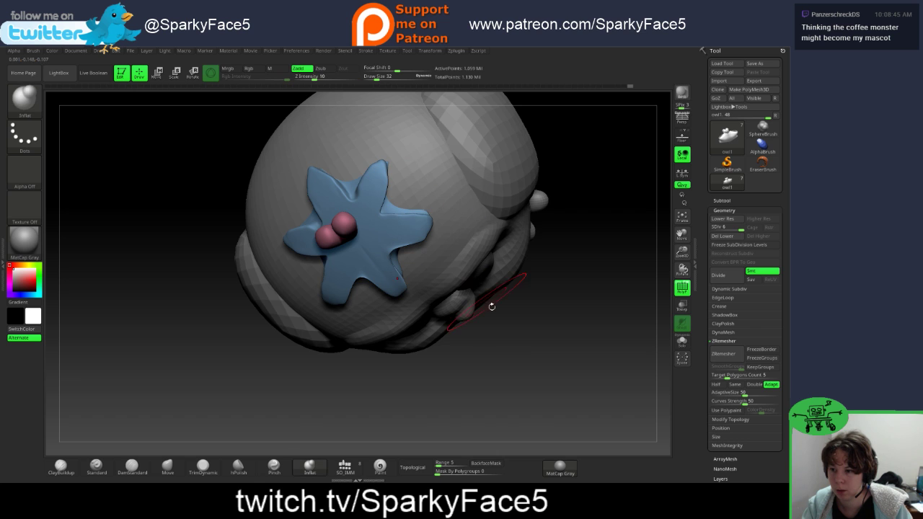
pyautogui.moveTo(491, 307); pyautogui.dragTo(462, 247)
pyautogui.keyDown('shift'); pyautogui.moveTo(401, 257); pyautogui.dragTo(409, 208); pyautogui.keyUp('shift')
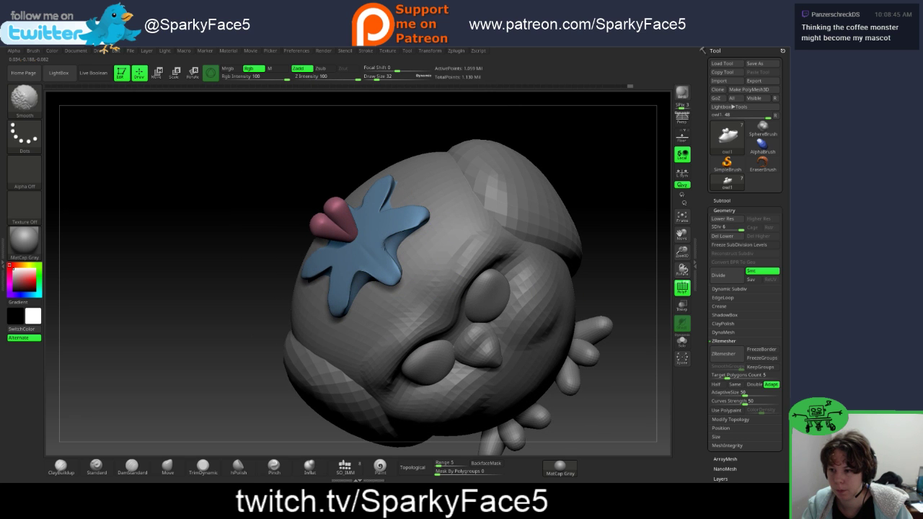
pyautogui.moveTo(283, 324); pyautogui.dragTo(311, 290)
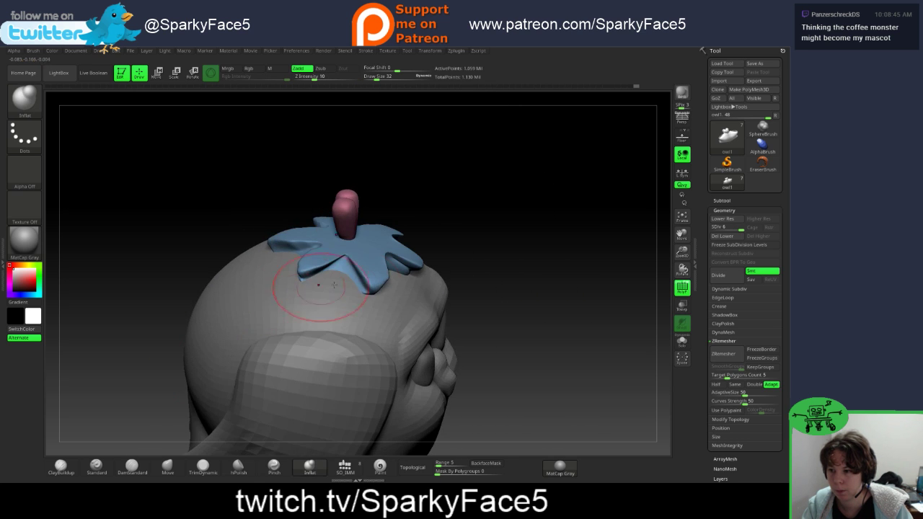
pyautogui.moveTo(533, 315)
pyautogui.mouseDown()
pyautogui.moveTo(523, 266)
pyautogui.moveTo(552, 304)
pyautogui.moveTo(490, 307)
pyautogui.moveTo(472, 296)
pyautogui.mouseUp()
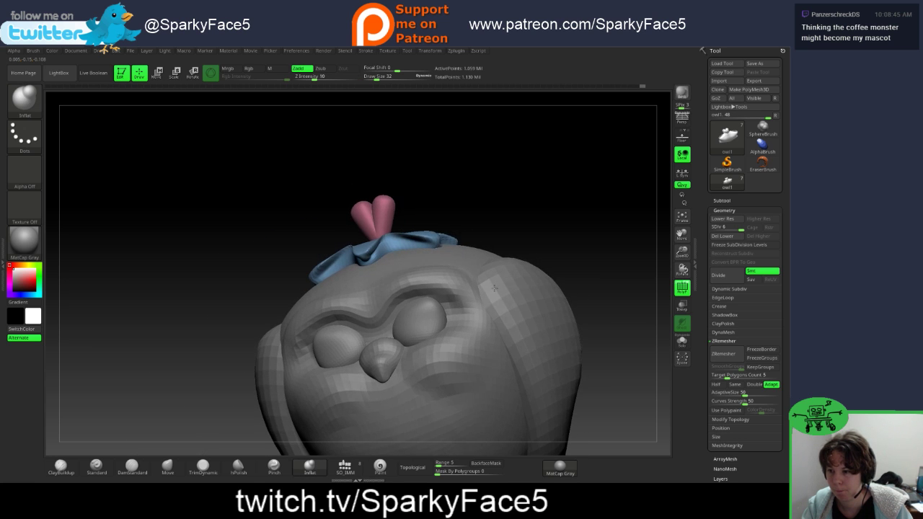
pyautogui.keyDown('shift'); pyautogui.moveTo(365, 264); pyautogui.dragTo(375, 249); pyautogui.keyUp('shift')
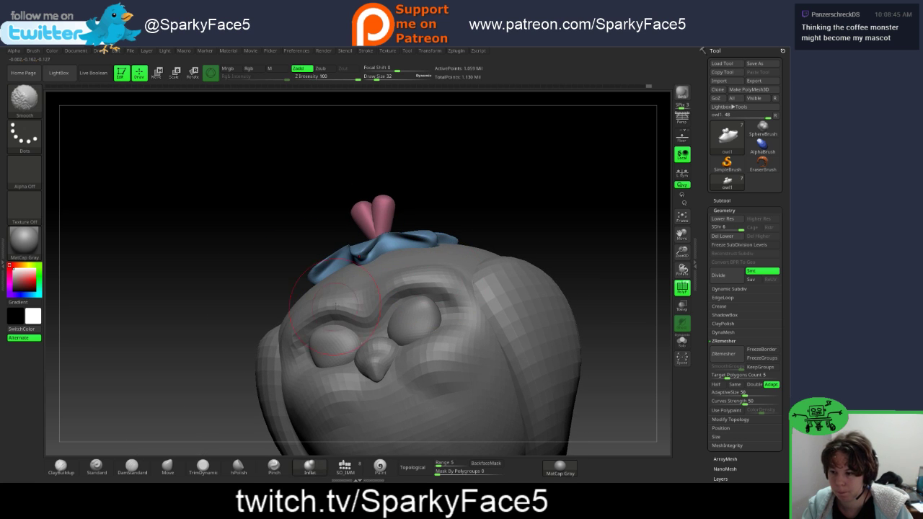
# Step: Inflate and smooth the underside of the cap's front petals with the Inflate brush
pyautogui.click(309, 465)
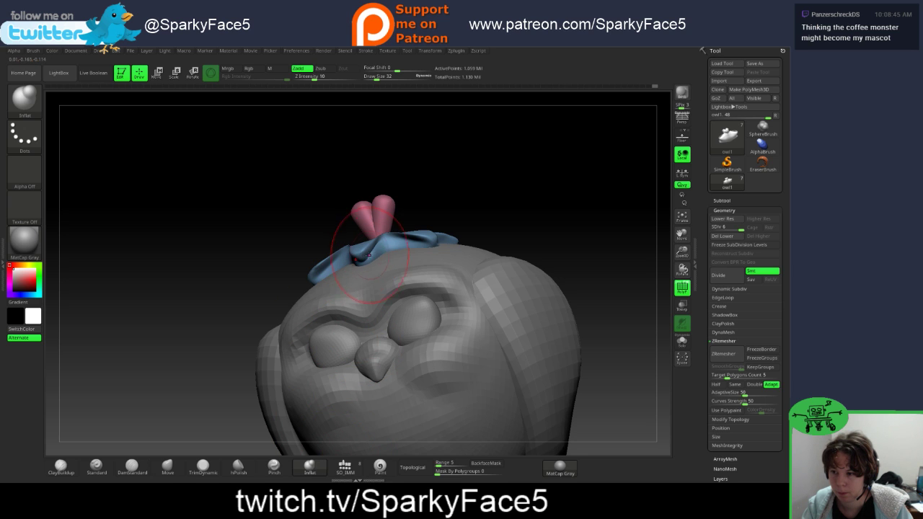
pyautogui.press('shift')
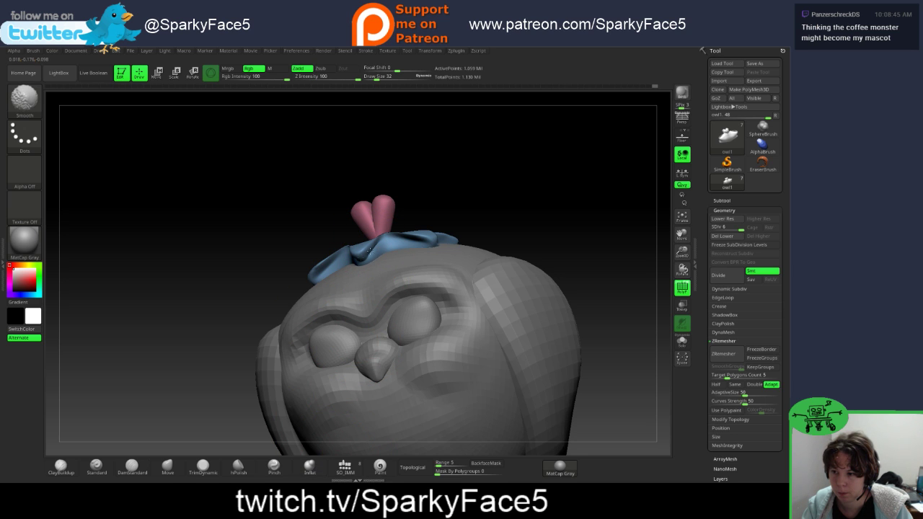
pyautogui.keyDown('shift'); pyautogui.moveTo(369, 251); pyautogui.dragTo(382, 256); pyautogui.keyUp('shift')
pyautogui.moveTo(562, 204); pyautogui.dragTo(513, 191)
pyautogui.moveTo(356, 249)
pyautogui.mouseDown()
pyautogui.moveTo(384, 245)
pyautogui.moveTo(365, 252)
pyautogui.mouseUp()
pyautogui.press('shift')
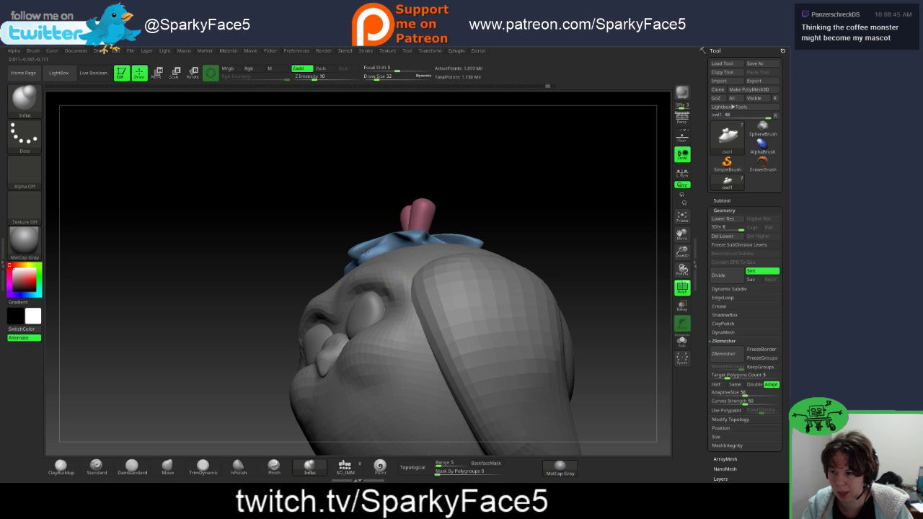
pyautogui.press('shift')
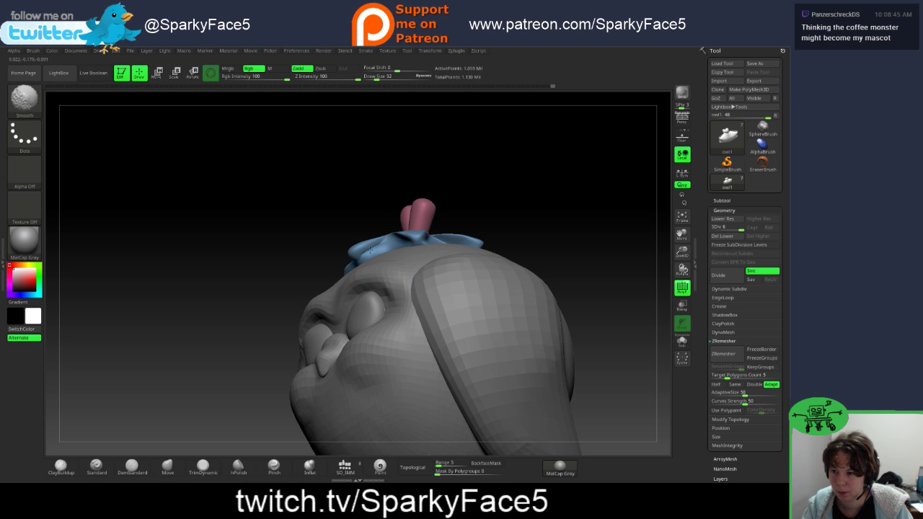
# Step: Switch to the ClayBuildup brush at draw size 10 and smooth the small dents under the cap's front petals
pyautogui.click(168, 467)
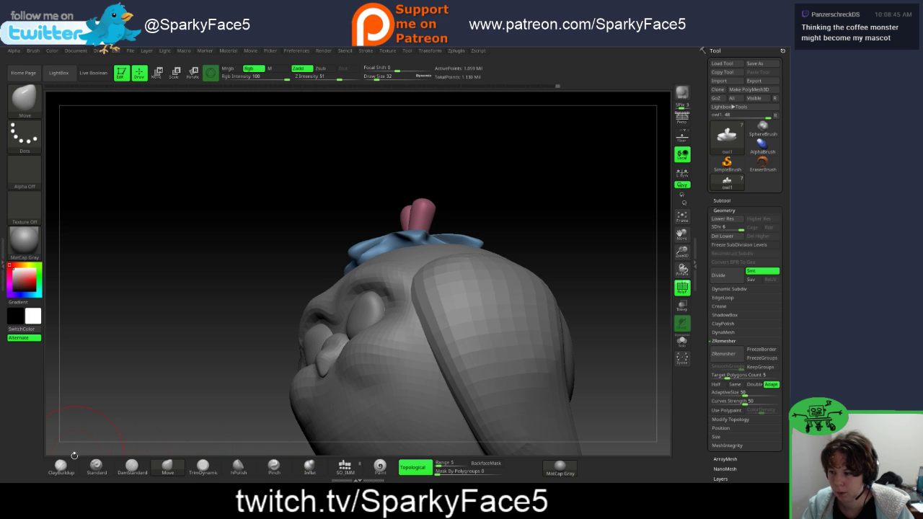
pyautogui.click(61, 467)
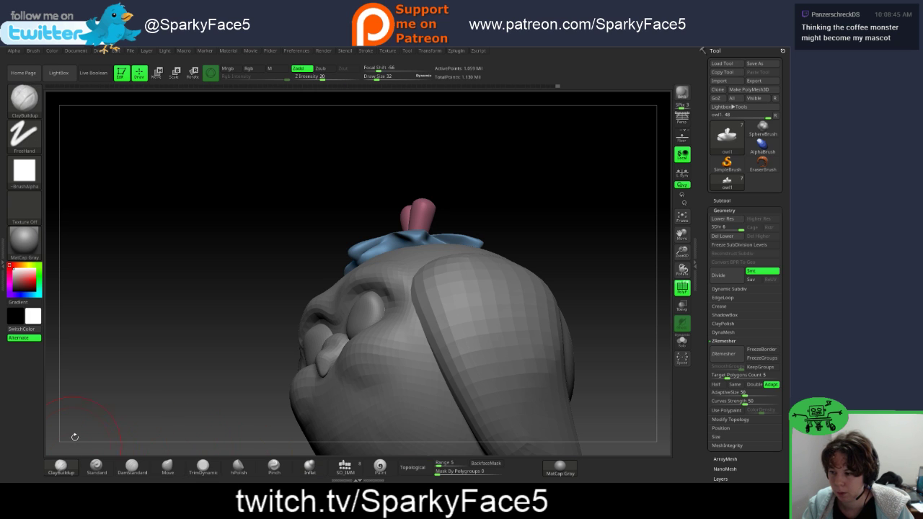
pyautogui.press('s')
pyautogui.click(343, 181)
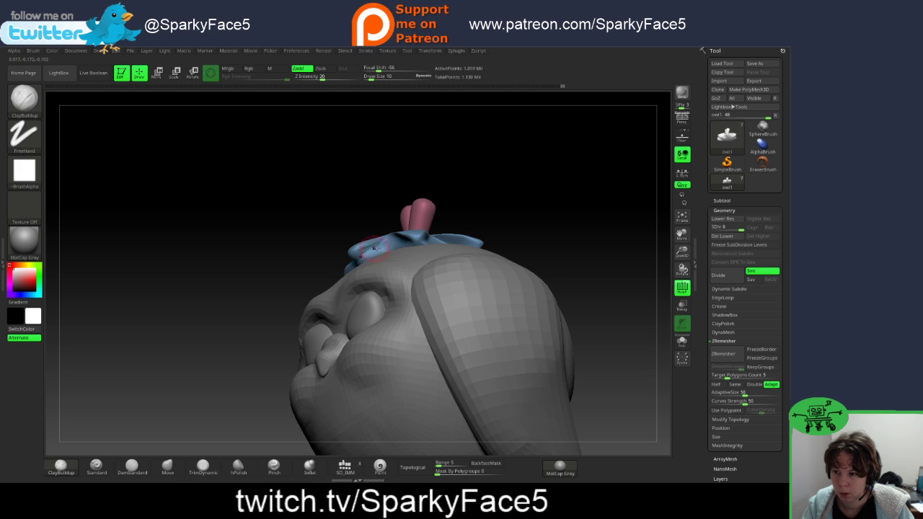
pyautogui.press('shift')
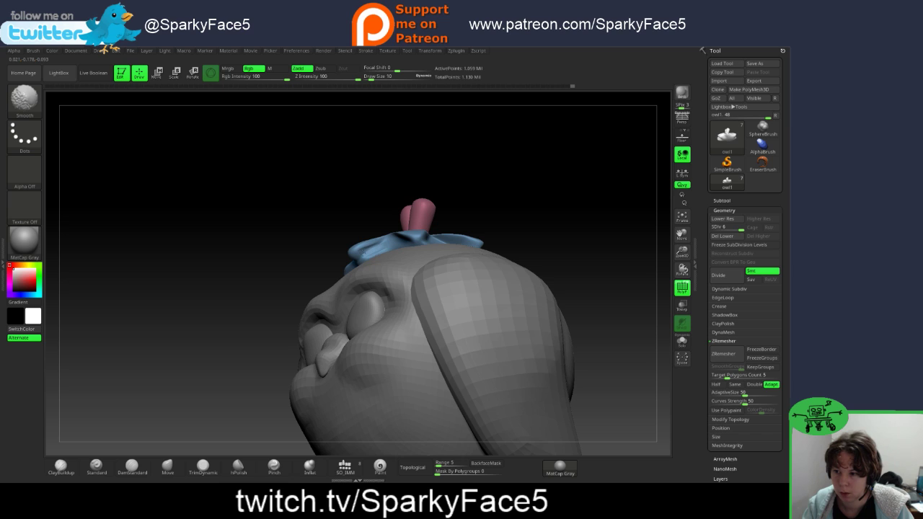
pyautogui.keyDown('shift'); pyautogui.moveTo(365, 254); pyautogui.dragTo(379, 245); pyautogui.keyUp('shift')
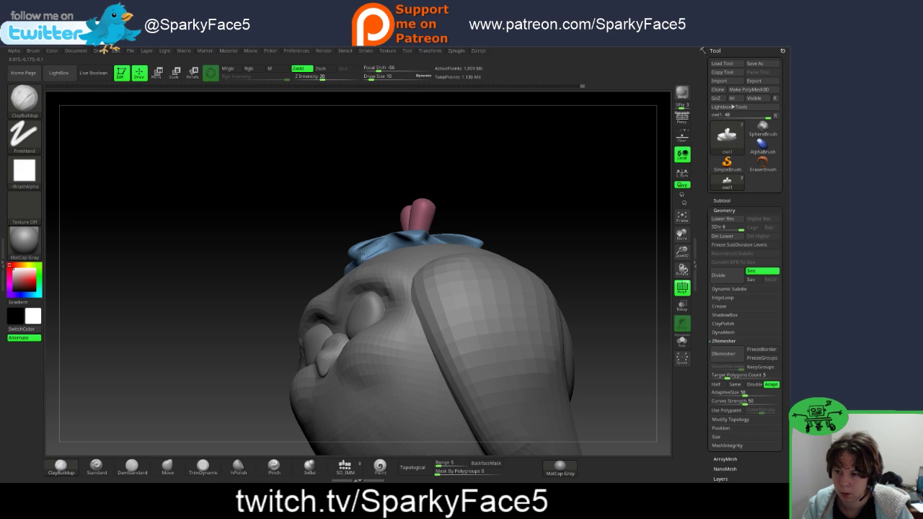
pyautogui.press('shift')
pyautogui.press('shift')
# Step: Undo the last three brush strokes on the cap
pyautogui.moveTo(379, 190); pyautogui.dragTo(469, 212)
pyautogui.moveTo(522, 199); pyautogui.dragTo(353, 269)
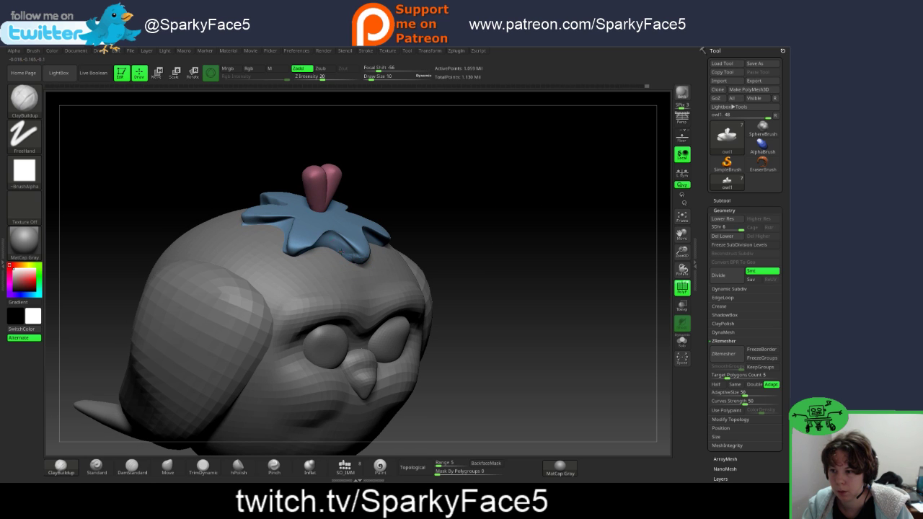
pyautogui.moveTo(451, 227)
pyautogui.mouseDown(button='right')
pyautogui.moveTo(435, 190)
pyautogui.moveTo(450, 211)
pyautogui.mouseUp(button='right')
pyautogui.moveTo(491, 186); pyautogui.dragTo(446, 202, button='right')
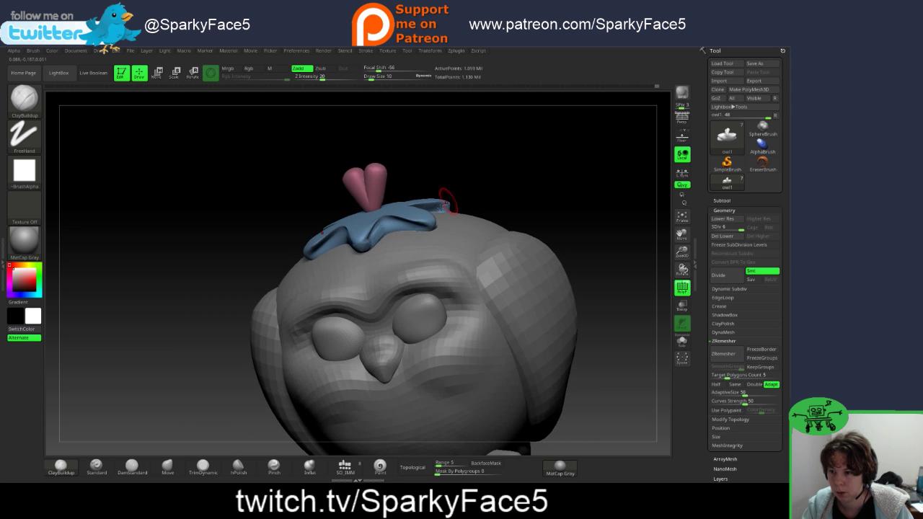
pyautogui.hotkey('ctrl', 'z')
pyautogui.hotkey('ctrl', 'z')
pyautogui.hotkey('ctrl', 'z')
# Step: Smooth the notches between the cap's side petals and the front petals' edges
pyautogui.moveTo(530, 172); pyautogui.dragTo(469, 193, button='right')
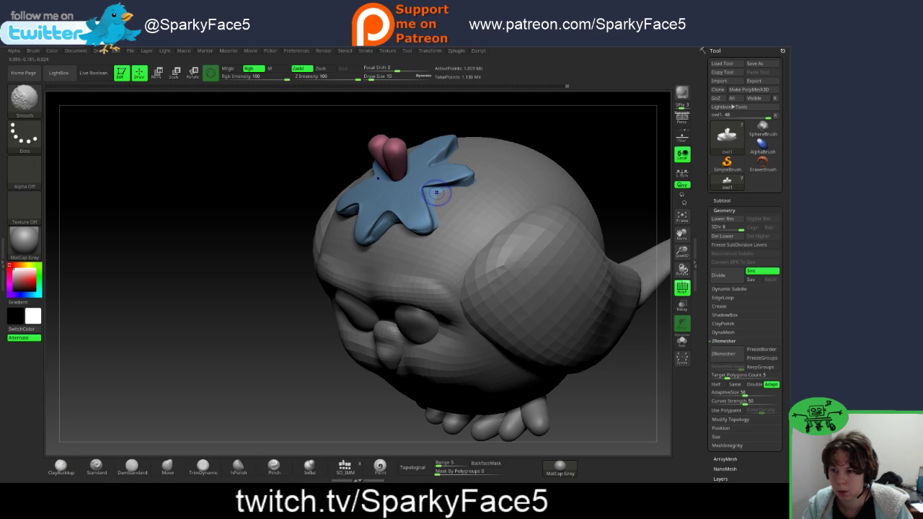
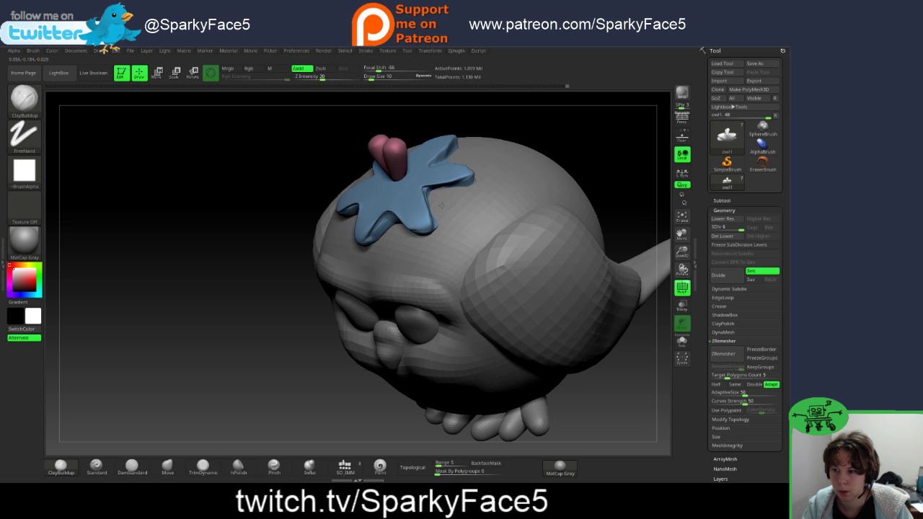
pyautogui.moveTo(578, 134); pyautogui.dragTo(594, 243)
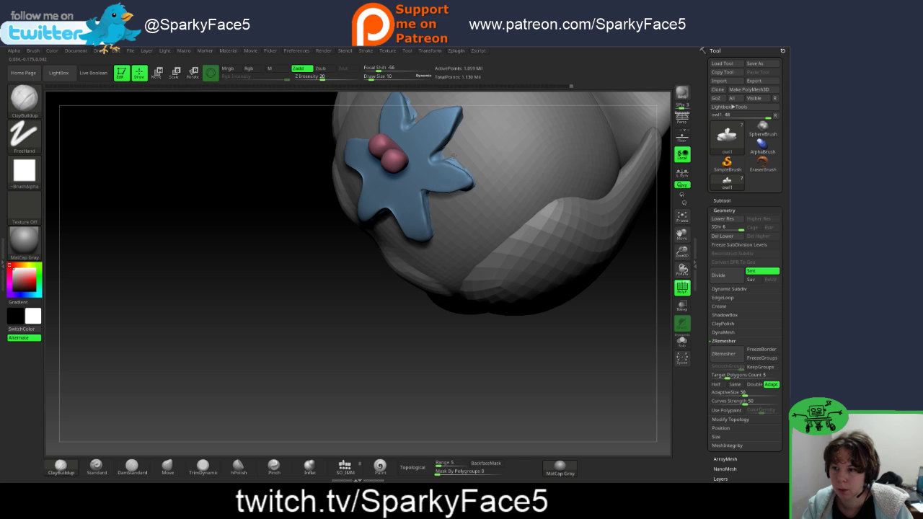
pyautogui.moveTo(329, 340)
pyautogui.mouseDown(button='right')
pyautogui.moveTo(559, 293)
pyautogui.moveTo(566, 279)
pyautogui.mouseUp(button='right')
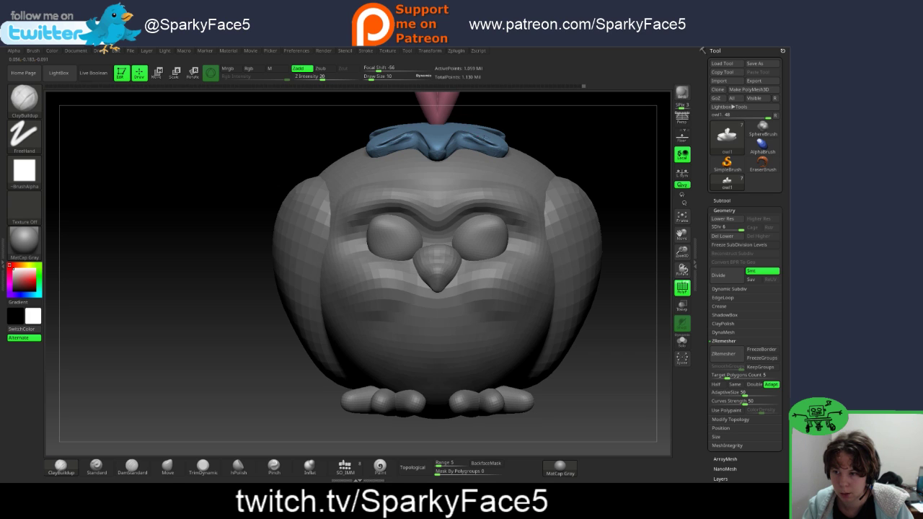
pyautogui.press('shift')
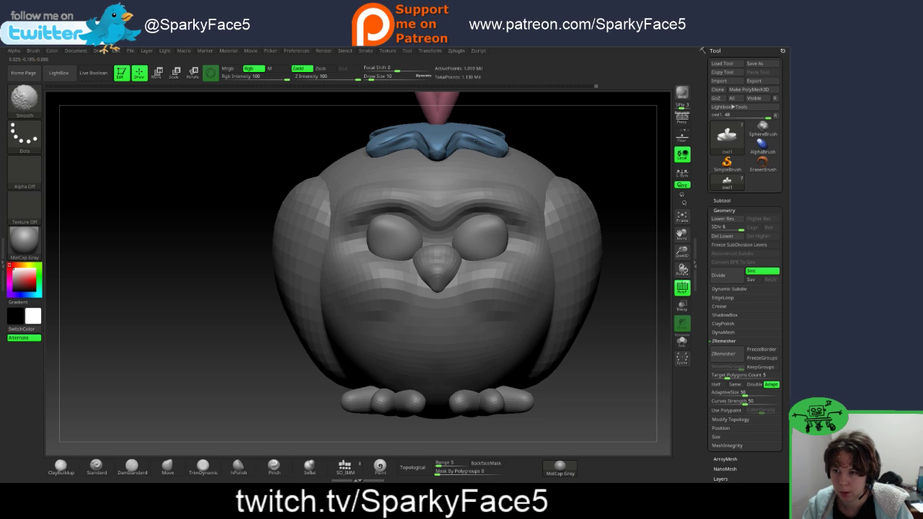
# Step: Lower the cap to subdivision level 2 and smooth the gaps between its side and back petals
pyautogui.hotkey('shift', 'd')
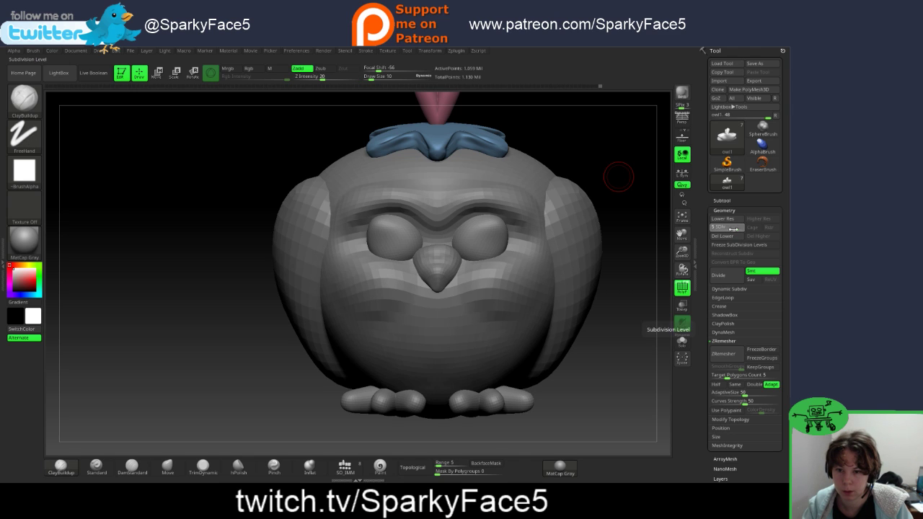
pyautogui.hotkey('shift', 'd')
pyautogui.press('shift')
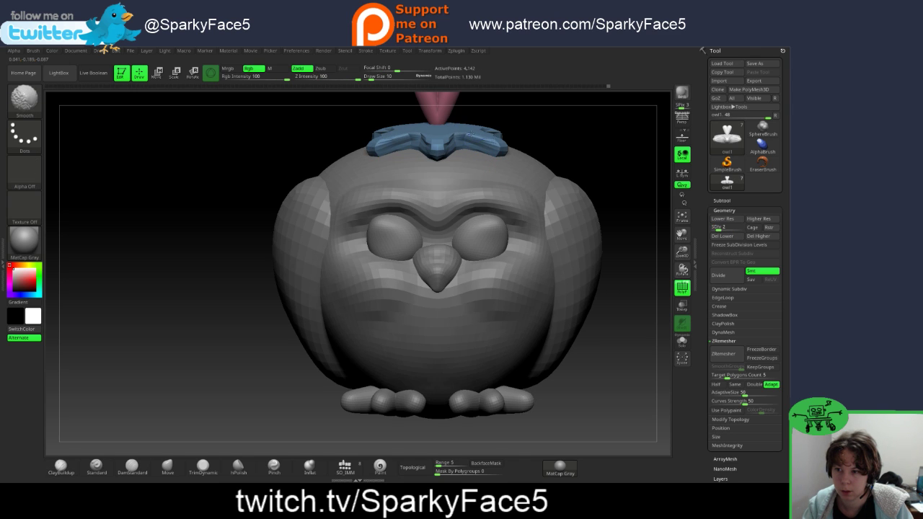
pyautogui.moveTo(441, 134); pyautogui.dragTo(530, 129, button='right')
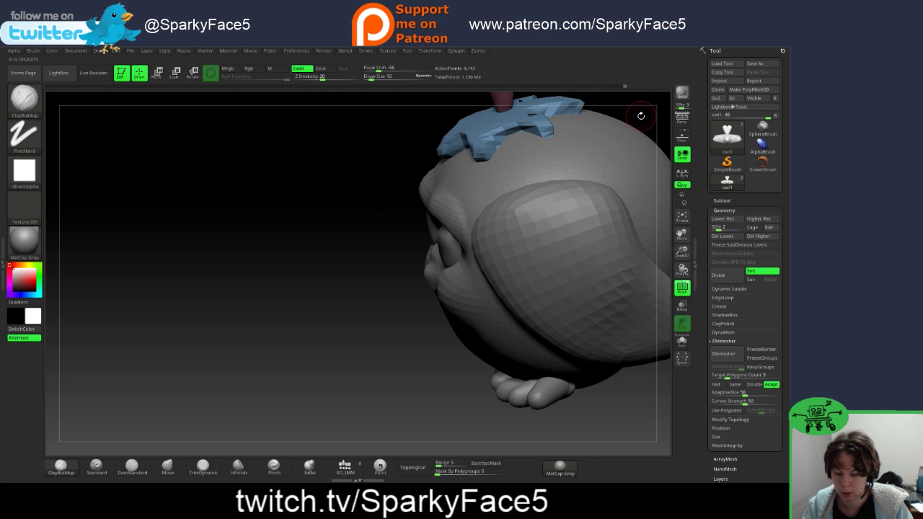
pyautogui.moveTo(640, 115)
pyautogui.mouseDown(button='right')
pyautogui.moveTo(518, 204)
pyautogui.moveTo(474, 195)
pyautogui.mouseUp(button='right')
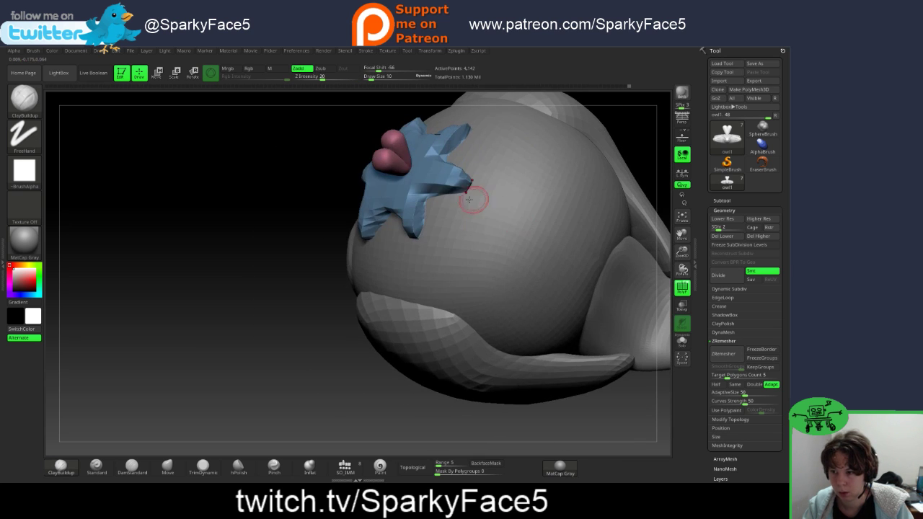
pyautogui.press('shift')
pyautogui.moveTo(429, 189)
pyautogui.keyDown('shift'); pyautogui.mouseDown()
pyautogui.moveTo(422, 204)
pyautogui.moveTo(457, 185)
pyautogui.moveTo(440, 142)
pyautogui.mouseUp(); pyautogui.keyUp('shift')
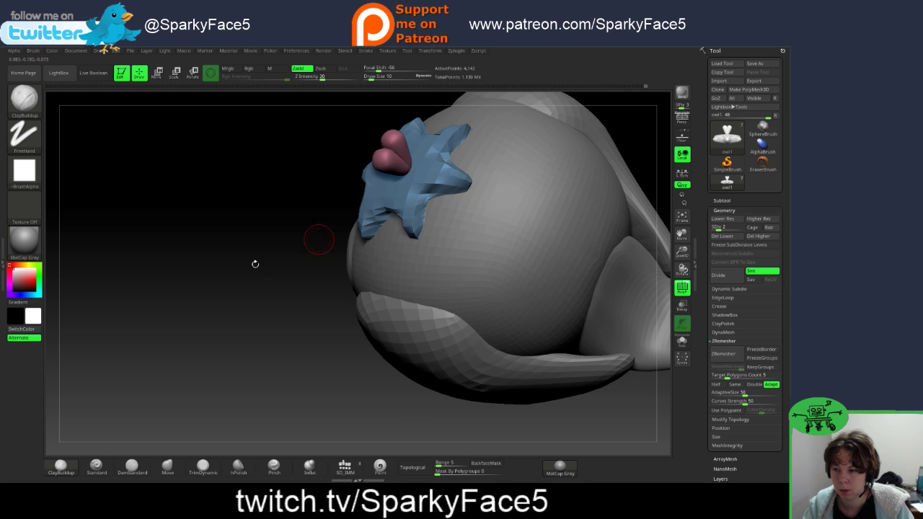
# Step: Raise the cap to subdivision level 3 and smooth the notch and edges between its side petals
pyautogui.moveTo(255, 264); pyautogui.dragTo(676, 215)
pyautogui.hotkey('ctrl', 'd')
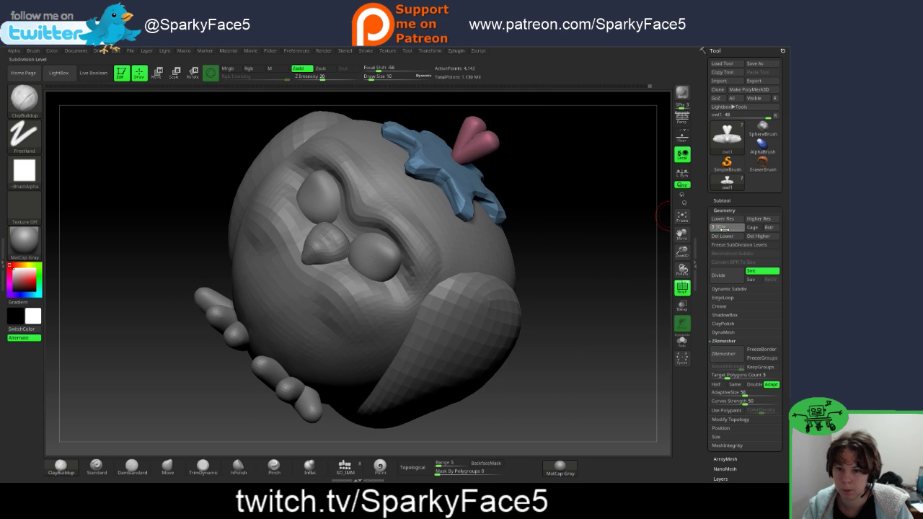
pyautogui.moveTo(596, 248); pyautogui.dragTo(454, 205, button='right')
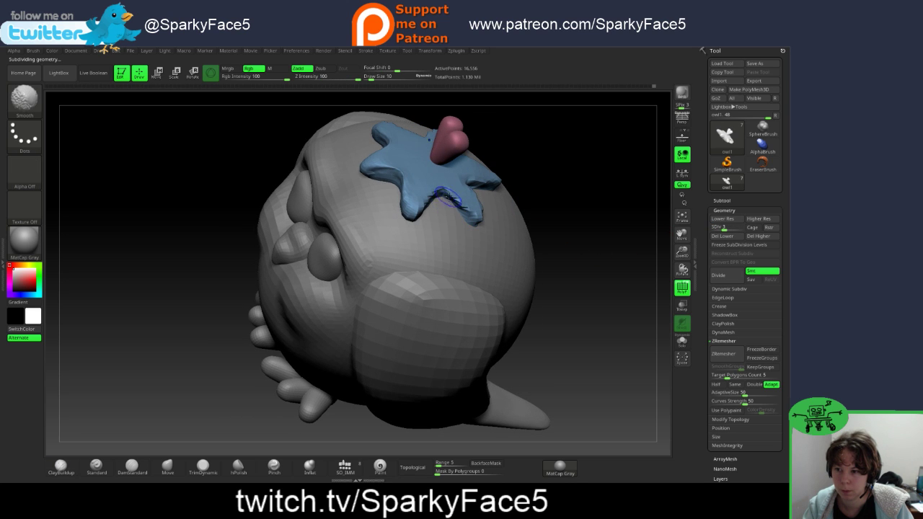
pyautogui.moveTo(469, 209)
pyautogui.keyDown('shift'); pyautogui.mouseDown()
pyautogui.moveTo(433, 198)
pyautogui.moveTo(483, 189)
pyautogui.mouseUp(); pyautogui.keyUp('shift')
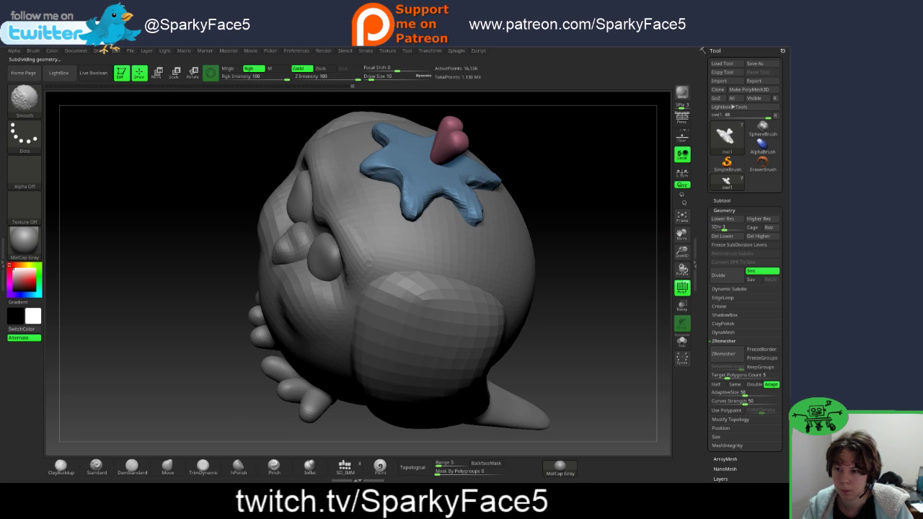
pyautogui.moveTo(596, 170); pyautogui.dragTo(428, 175)
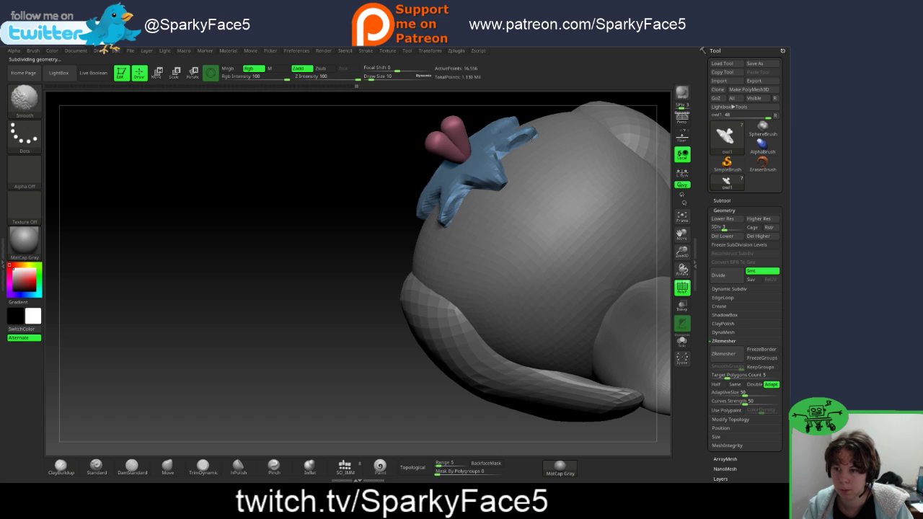
pyautogui.moveTo(346, 210); pyautogui.dragTo(524, 232)
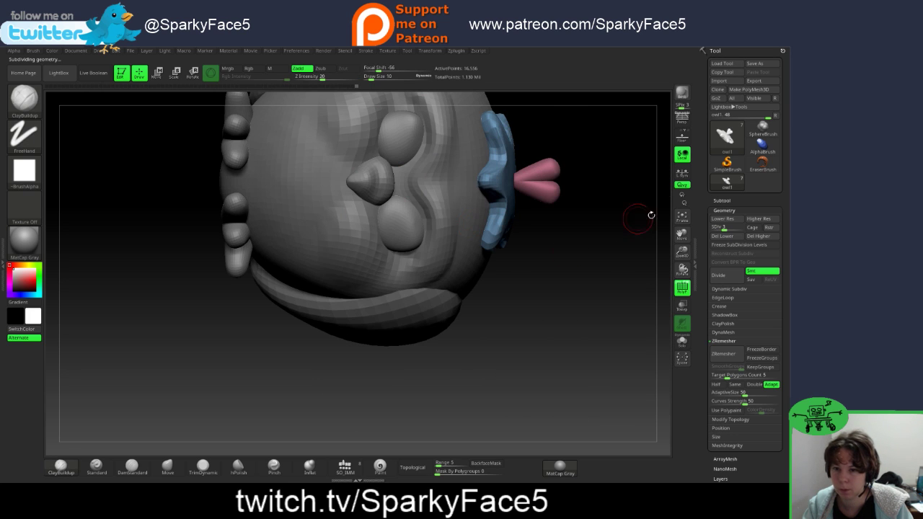
# Step: Check the cap at subdivision level 6, set it to level 4 and smooth the gaps between the back and side petals
pyautogui.click(741, 230)
pyautogui.moveTo(624, 241)
pyautogui.mouseDown()
pyautogui.moveTo(578, 250)
pyautogui.moveTo(543, 232)
pyautogui.moveTo(387, 344)
pyautogui.mouseUp()
pyautogui.press('shift')
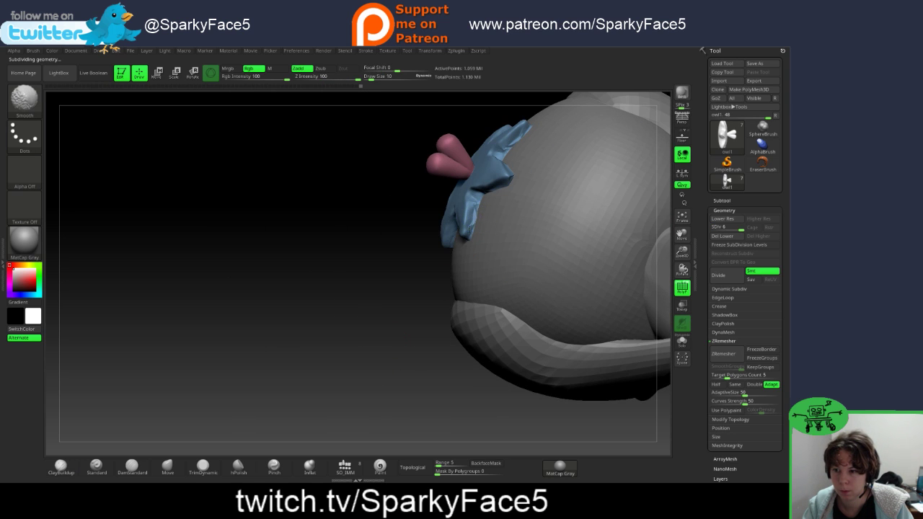
pyautogui.moveTo(723, 227); pyautogui.dragTo(716, 227)
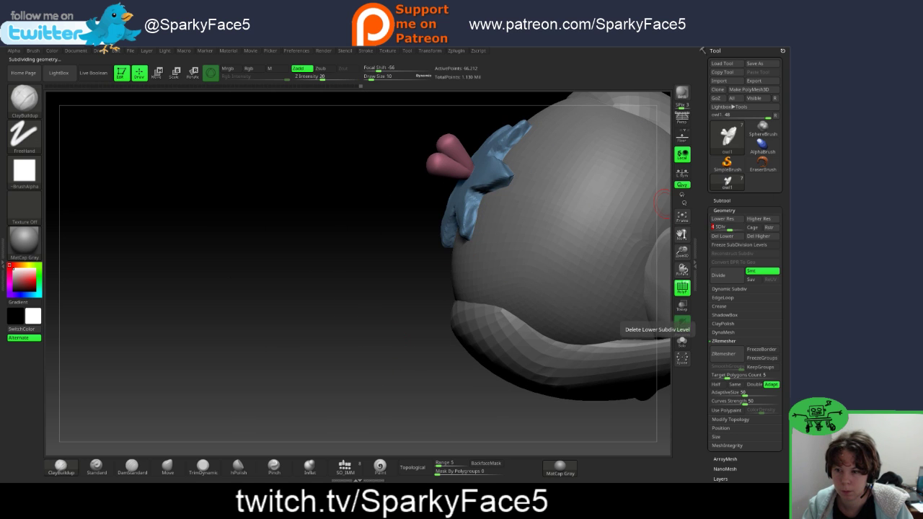
pyautogui.press('shift')
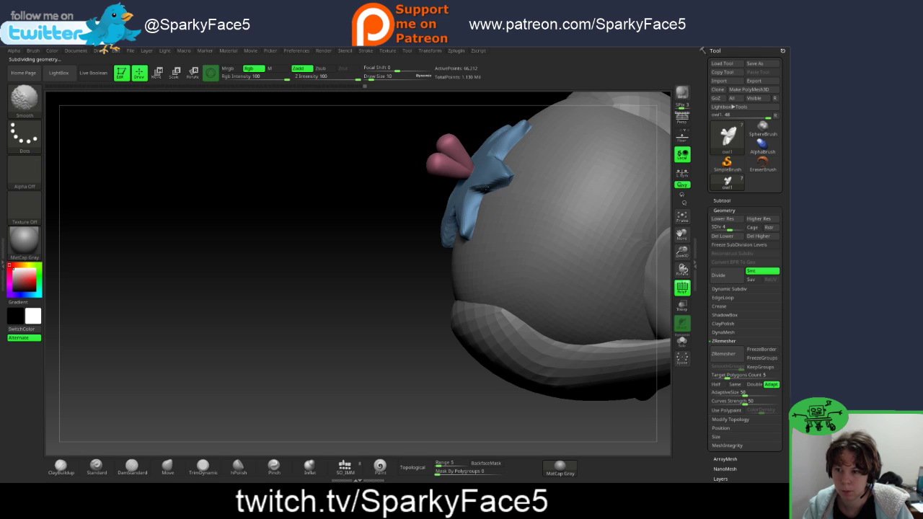
pyautogui.moveTo(408, 238)
pyautogui.mouseDown()
pyautogui.moveTo(513, 206)
pyautogui.moveTo(475, 209)
pyautogui.mouseUp()
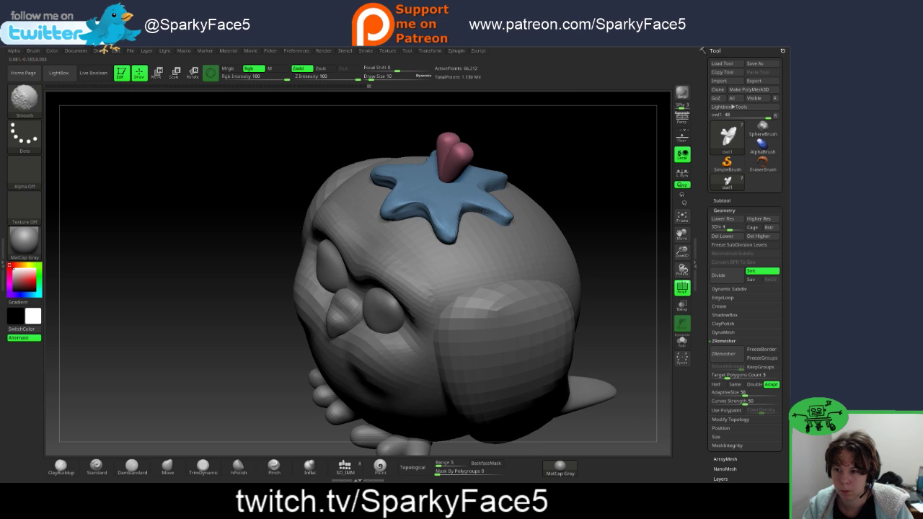
pyautogui.moveTo(226, 237); pyautogui.dragTo(342, 221)
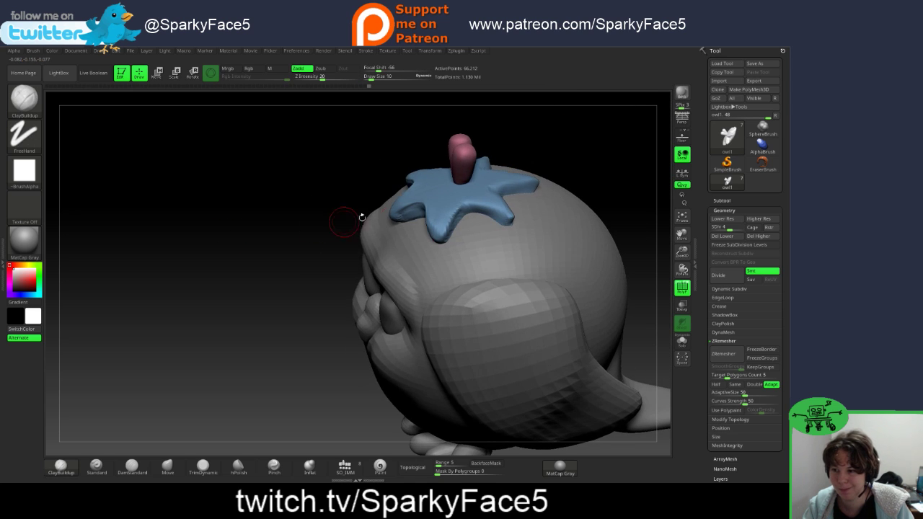
# Step: Smooth the tips and edges of the front and side petals and return the cap to subdivision level 6
pyautogui.press('shift')
pyautogui.moveTo(464, 209)
pyautogui.keyDown('shift'); pyautogui.mouseDown()
pyautogui.moveTo(446, 230)
pyautogui.moveTo(445, 220)
pyautogui.mouseUp(); pyautogui.keyUp('shift')
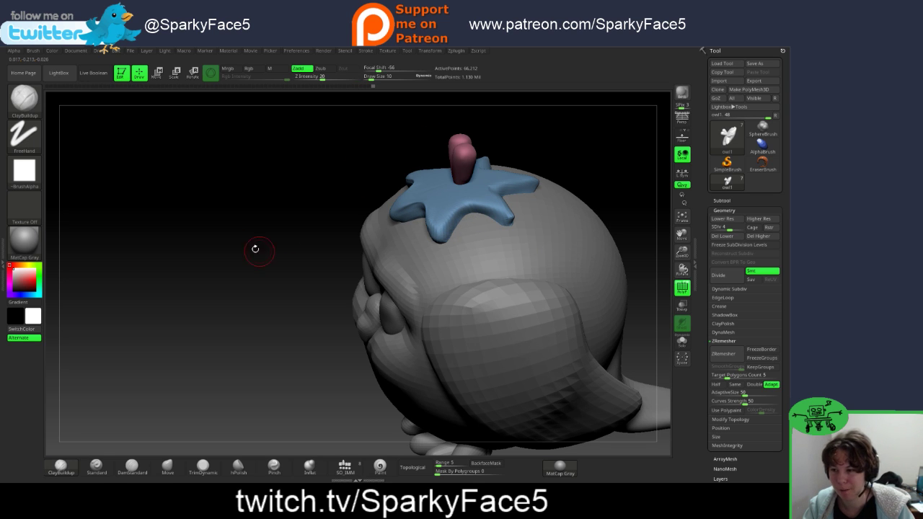
pyautogui.moveTo(255, 249); pyautogui.dragTo(389, 241)
pyautogui.press('shift')
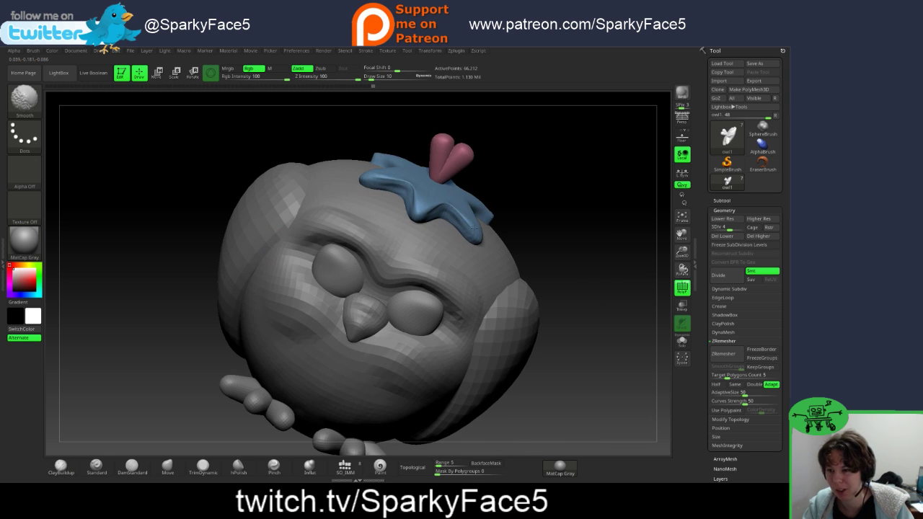
pyautogui.moveTo(475, 236)
pyautogui.keyDown('shift'); pyautogui.mouseDown()
pyautogui.moveTo(451, 215)
pyautogui.moveTo(566, 227)
pyautogui.mouseUp(); pyautogui.keyUp('shift')
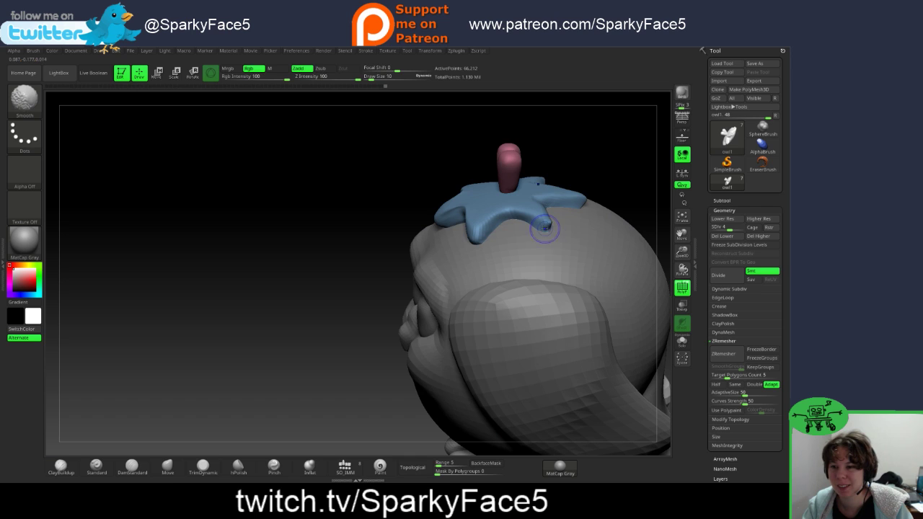
pyautogui.press('d')
pyautogui.press('d')
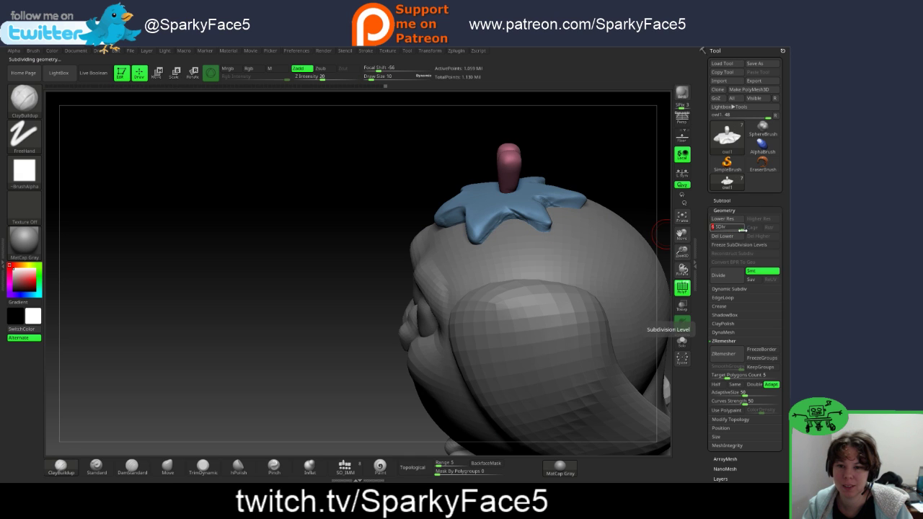
# Step: Smooth the petal edges around the sides and front of the cap at subdivision level 6
pyautogui.moveTo(320, 302); pyautogui.dragTo(377, 267)
pyautogui.press('shift')
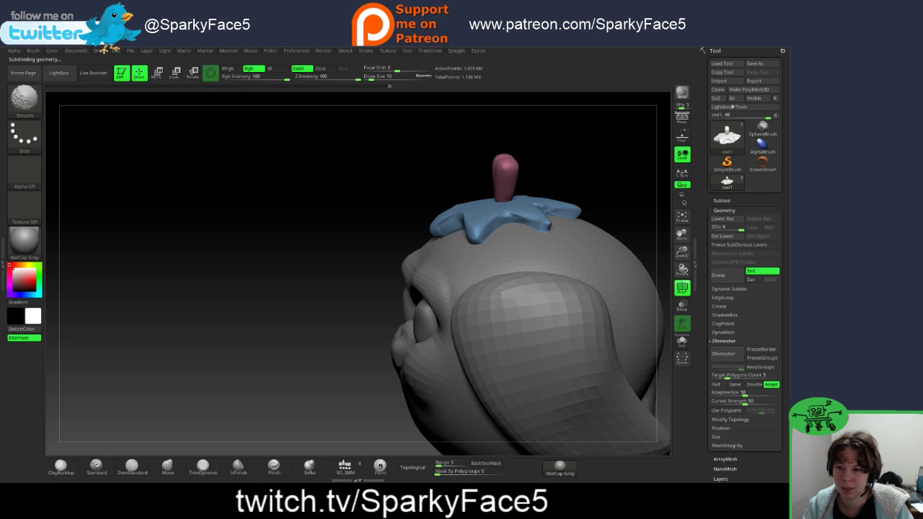
pyautogui.moveTo(593, 168); pyautogui.dragTo(583, 180)
pyautogui.press('shift')
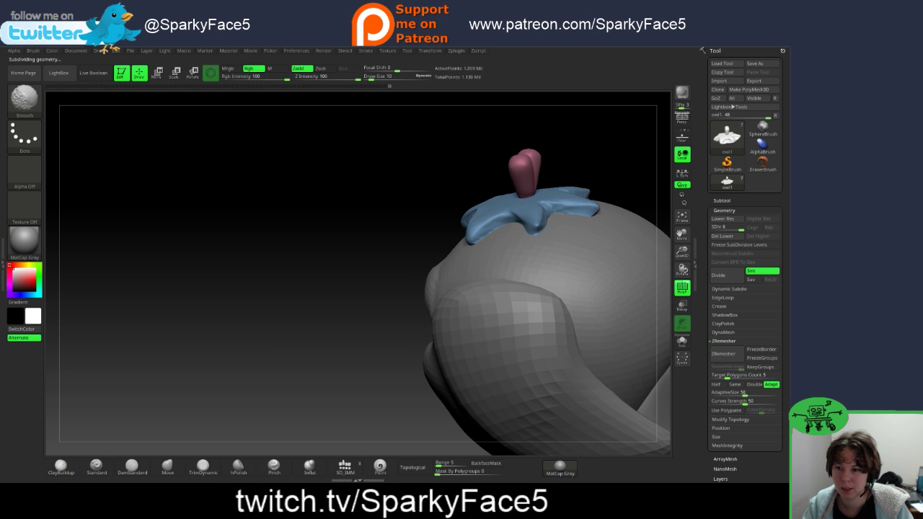
pyautogui.keyDown('shift'); pyautogui.moveTo(441, 232); pyautogui.dragTo(531, 214); pyautogui.keyUp('shift')
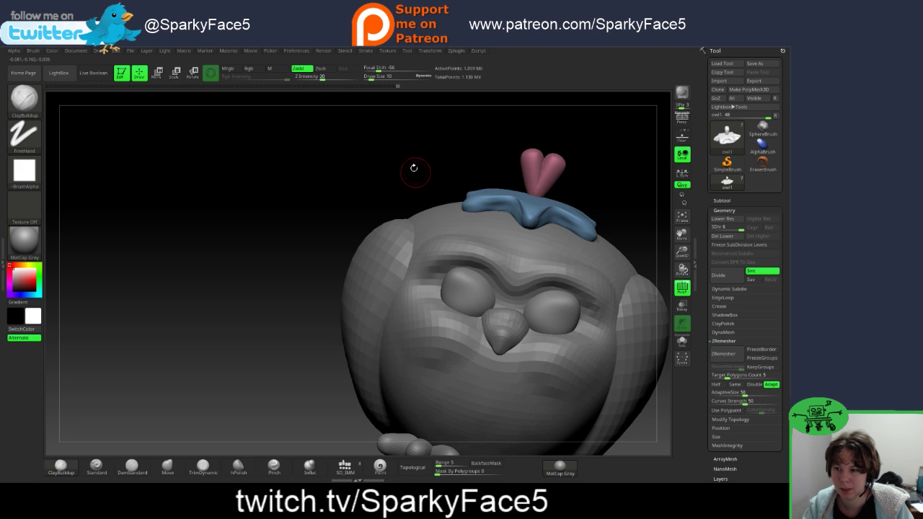
pyautogui.moveTo(412, 165); pyautogui.dragTo(448, 178)
pyautogui.press('shift')
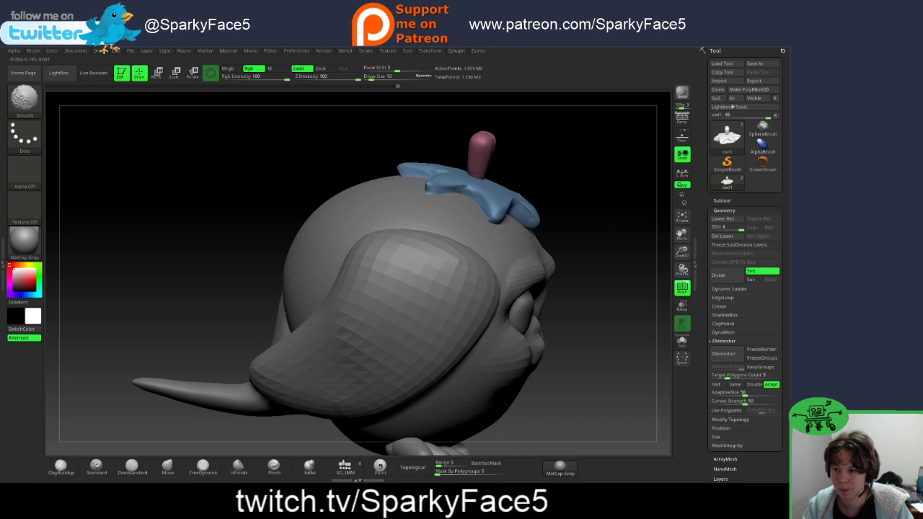
pyautogui.moveTo(564, 167); pyautogui.dragTo(549, 197)
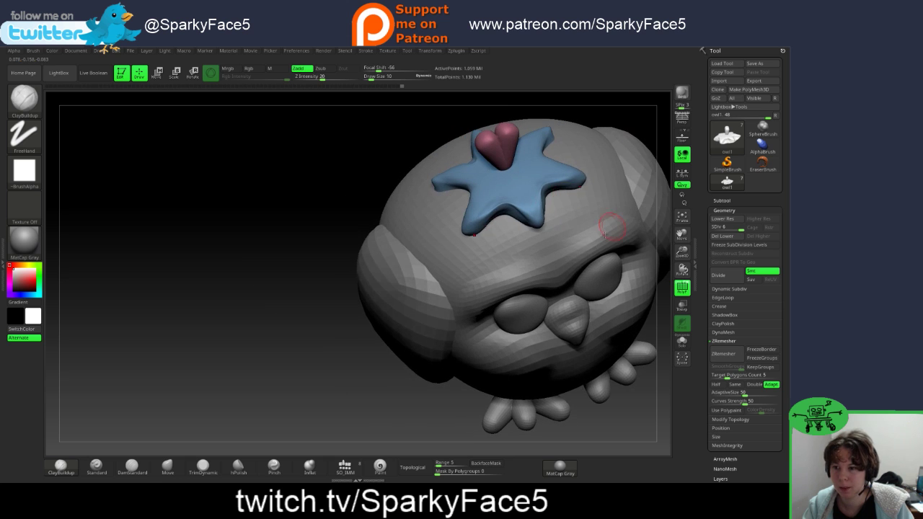
# Step: Lower the cap to subdivision level 1 and smooth the front of the pink heart-shaped stem
pyautogui.moveTo(358, 383); pyautogui.dragTo(504, 353, button='right')
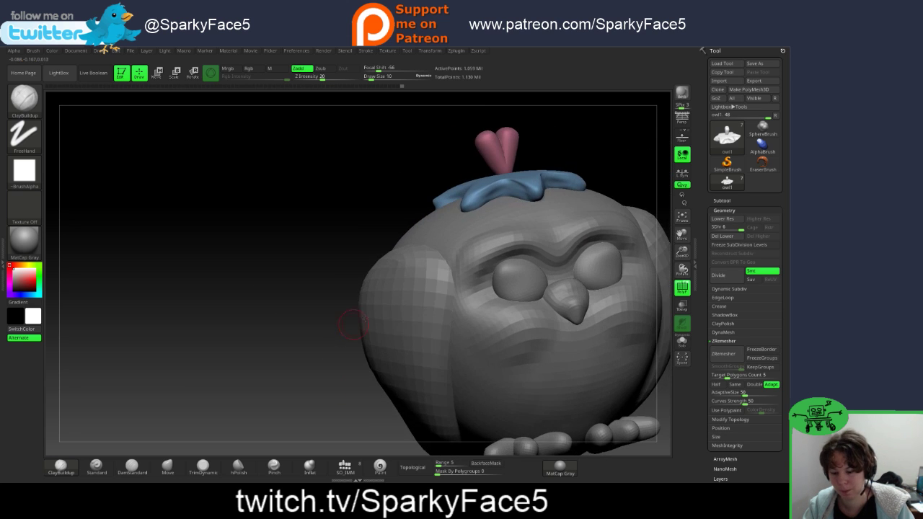
pyautogui.press('f')
pyautogui.press('f')
pyautogui.moveTo(610, 202); pyautogui.dragTo(585, 285)
pyautogui.moveTo(594, 306); pyautogui.dragTo(628, 294, button='right')
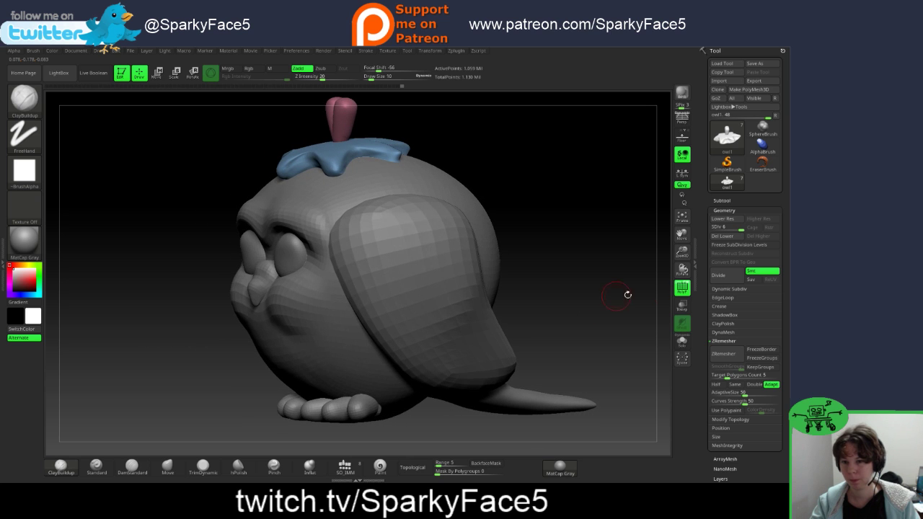
pyautogui.moveTo(587, 264); pyautogui.dragTo(612, 266, button='right')
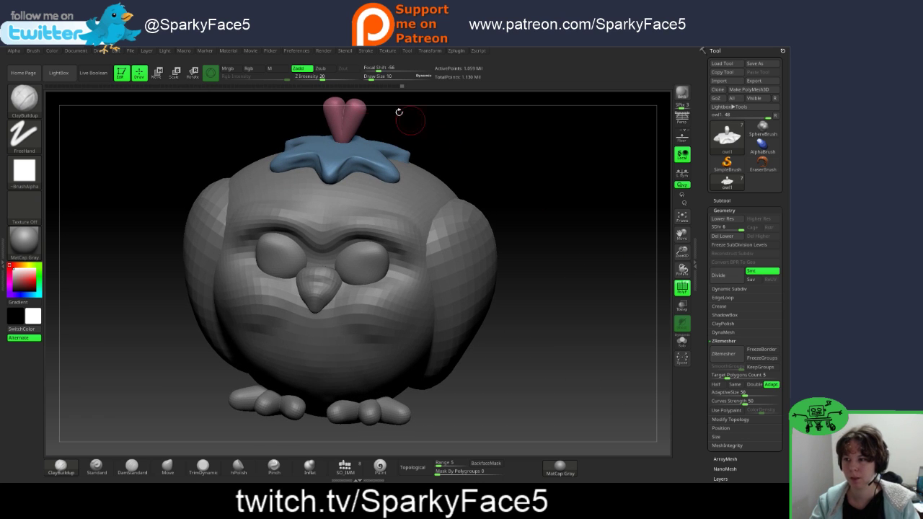
pyautogui.moveTo(719, 227); pyautogui.dragTo(709, 228)
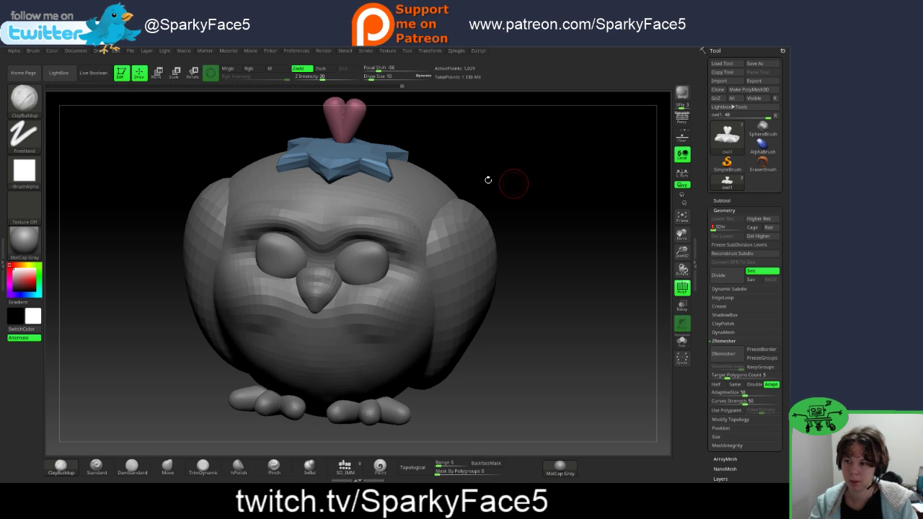
pyautogui.press('shift')
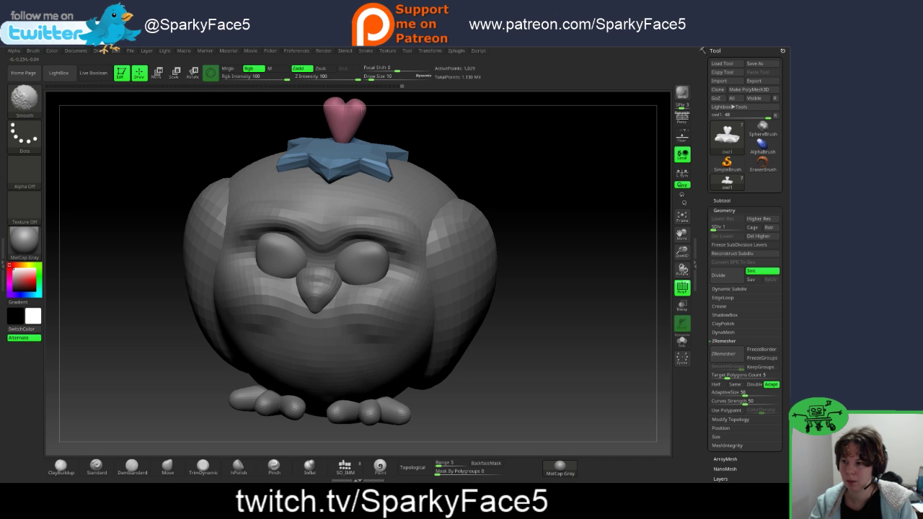
pyautogui.moveTo(433, 129); pyautogui.dragTo(345, 113)
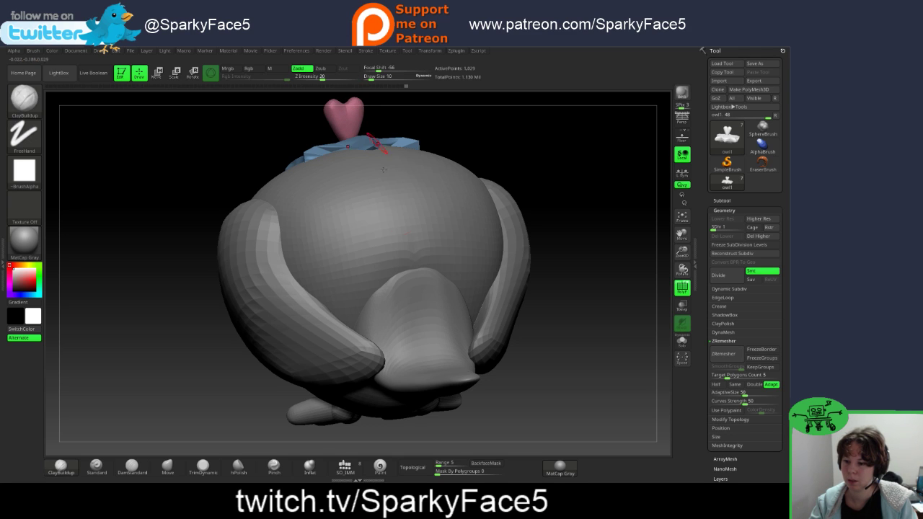
# Step: Turn on the Topological brush option and smooth the back of the heart-shaped stem
pyautogui.click(413, 467)
pyautogui.press('shift')
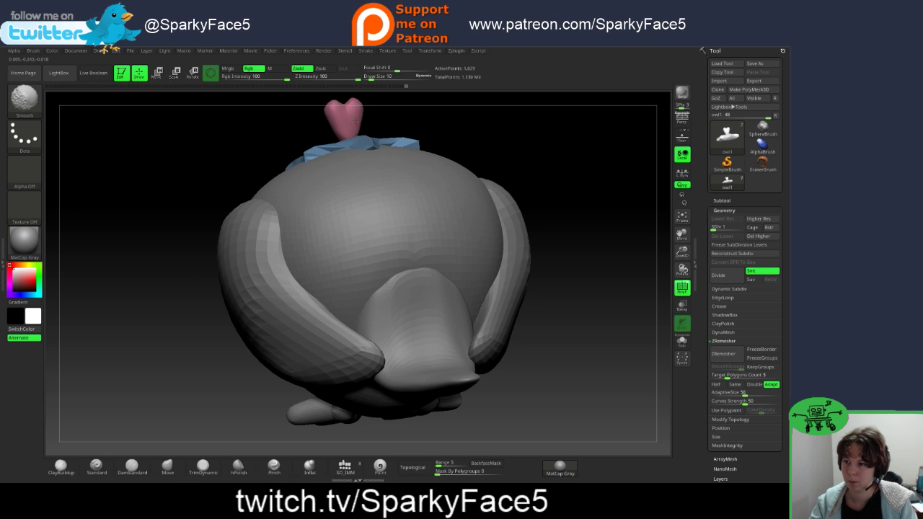
pyautogui.moveTo(573, 169); pyautogui.dragTo(598, 168)
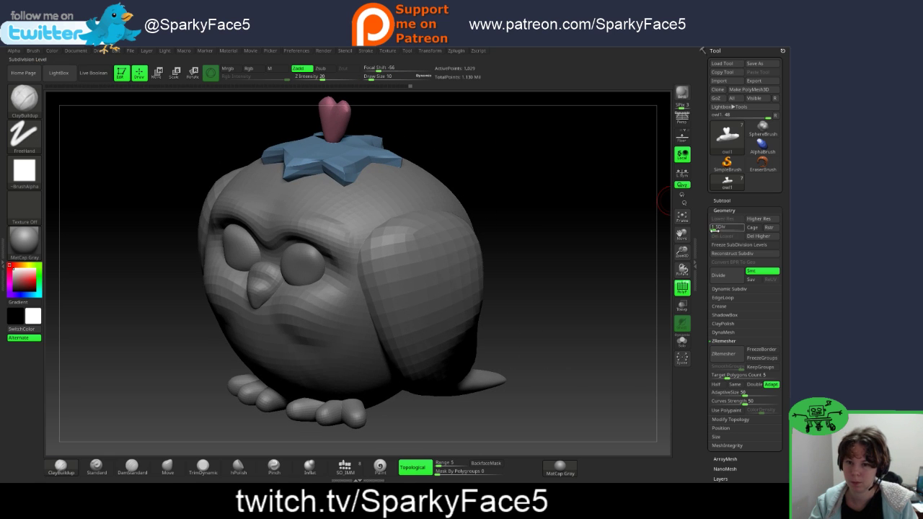
# Step: Check the cap at subdivision level 6, set it to level 2 and smooth the heart-shaped stem from front and back
pyautogui.moveTo(716, 229); pyautogui.dragTo(741, 229)
pyautogui.moveTo(519, 200); pyautogui.dragTo(468, 156)
pyautogui.press('shift')
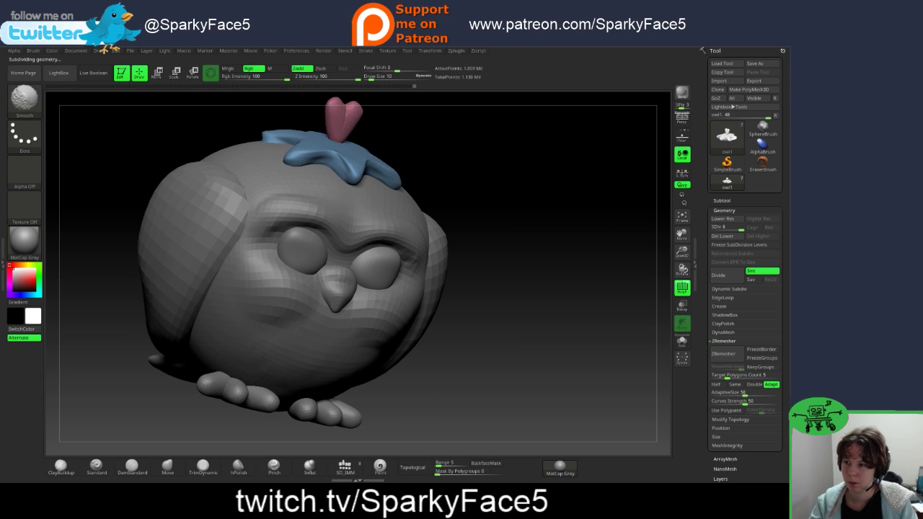
pyautogui.click(718, 227)
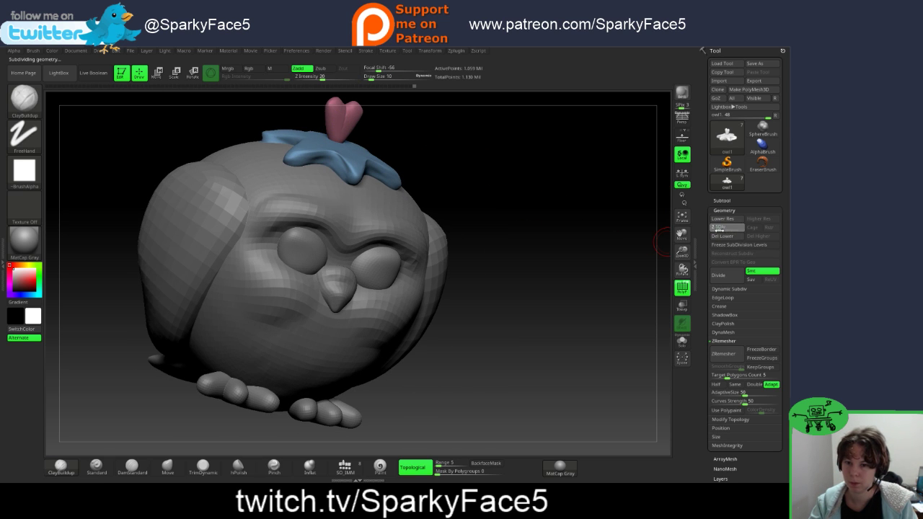
pyautogui.press('shift')
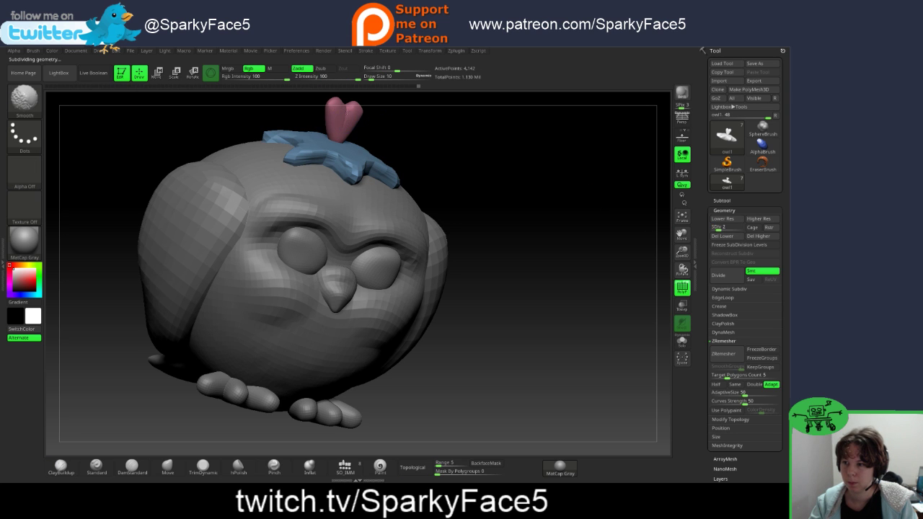
pyautogui.moveTo(479, 137); pyautogui.dragTo(355, 119)
pyautogui.press('shift')
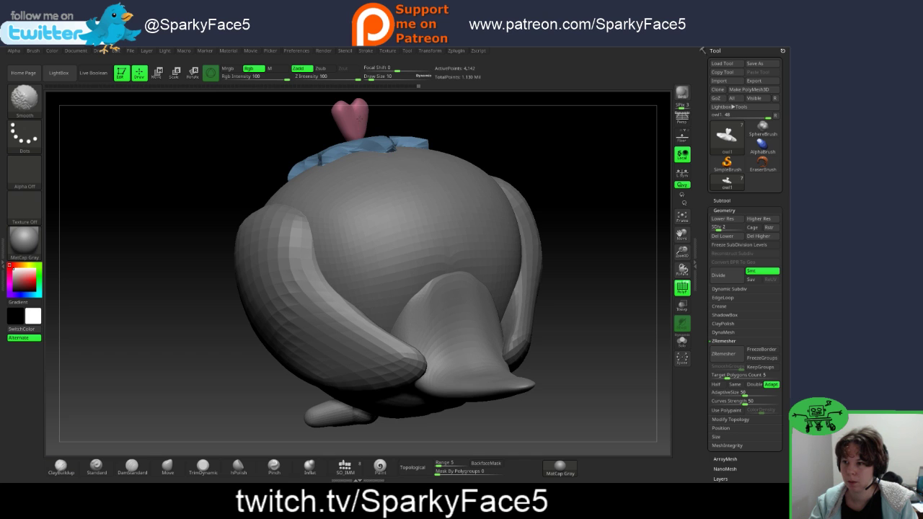
pyautogui.moveTo(438, 124); pyautogui.dragTo(532, 137)
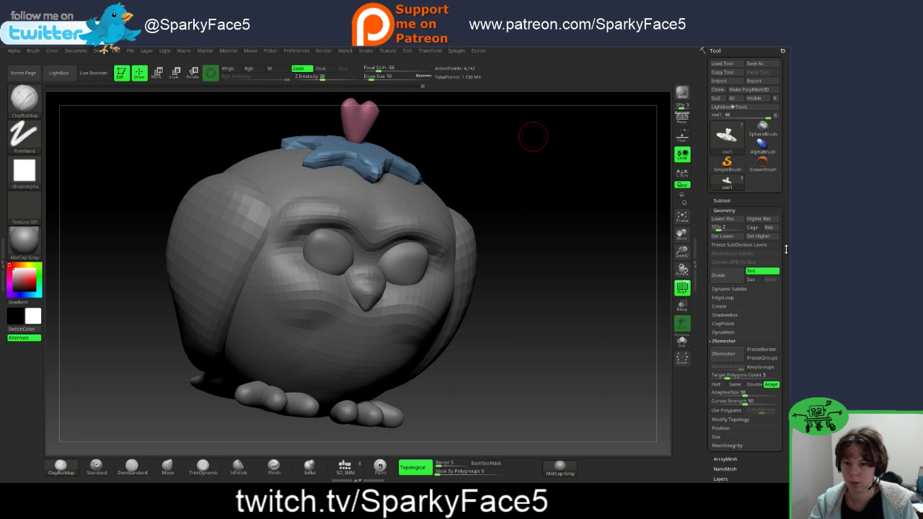
# Step: Smooth the heart-shaped stem from all sides at subdivision level 5 and return the mesh to level 6
pyautogui.press('d')
pyautogui.press('d')
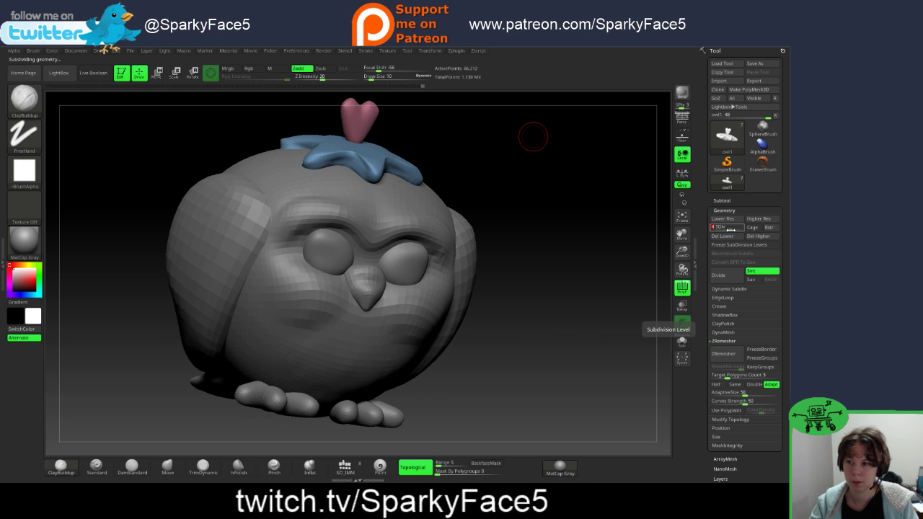
pyautogui.press('d')
pyautogui.press('d')
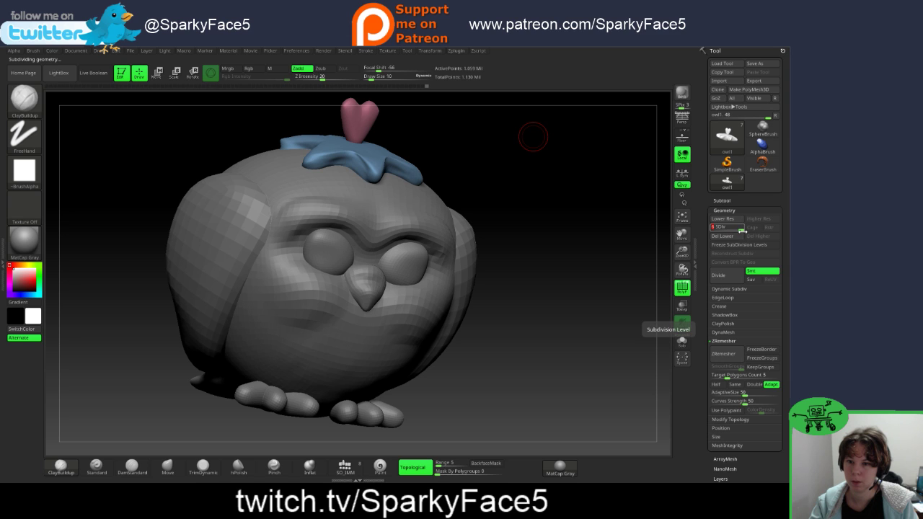
pyautogui.hotkey('shift', 'd')
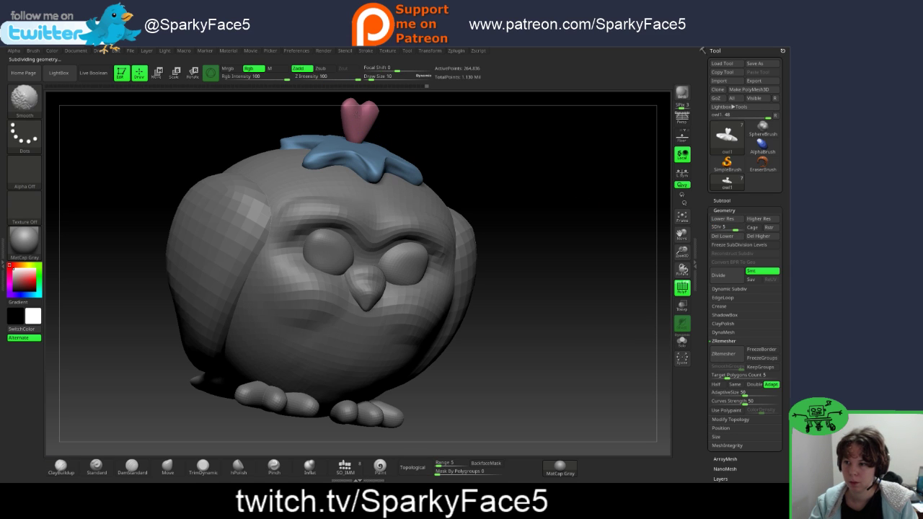
pyautogui.moveTo(429, 127); pyautogui.dragTo(376, 123)
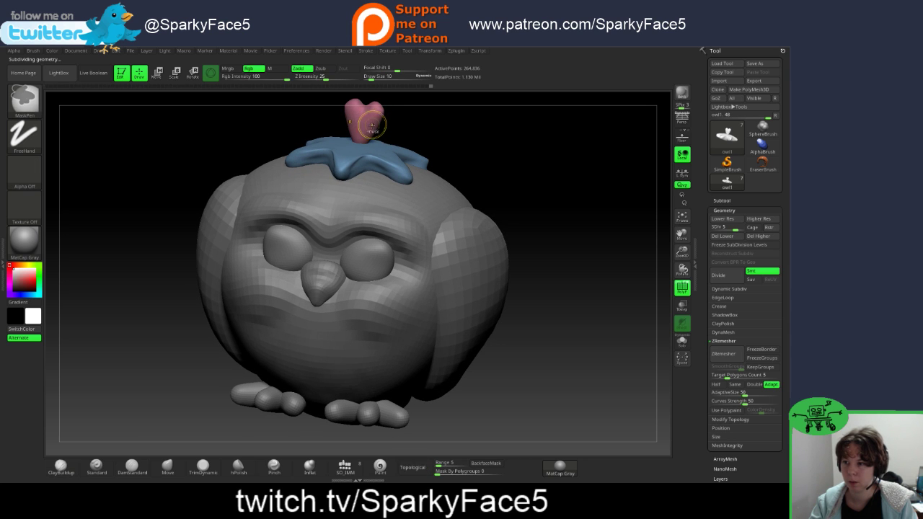
pyautogui.press('shift')
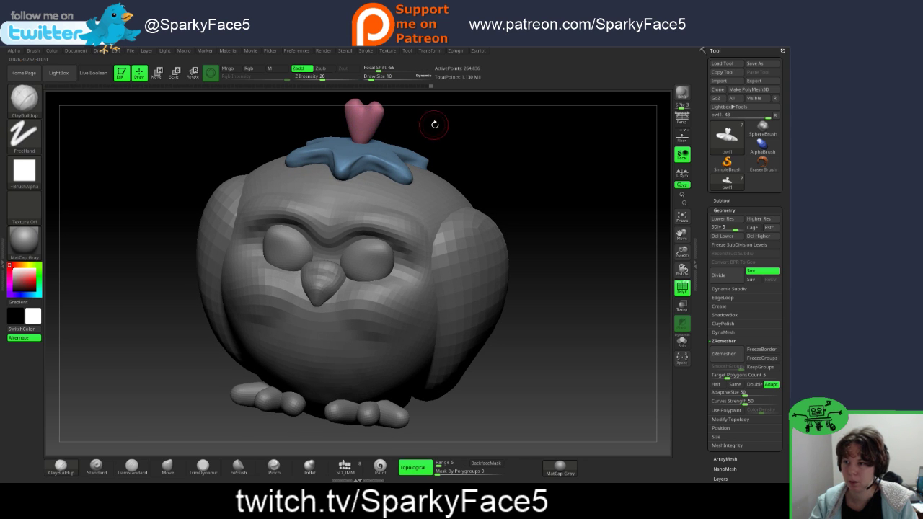
pyautogui.moveTo(435, 125)
pyautogui.mouseDown()
pyautogui.moveTo(333, 133)
pyautogui.moveTo(409, 118)
pyautogui.mouseUp()
pyautogui.press('shift')
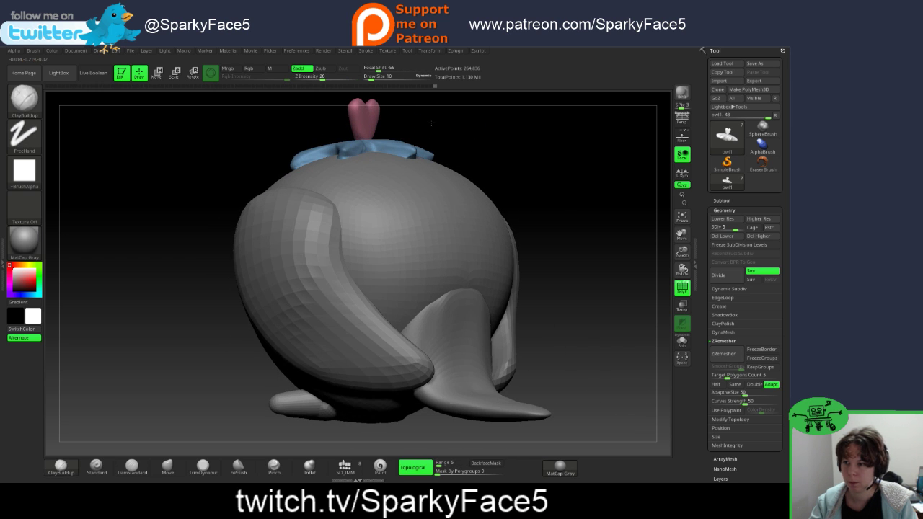
pyautogui.moveTo(413, 124); pyautogui.dragTo(531, 144)
pyautogui.press('d')
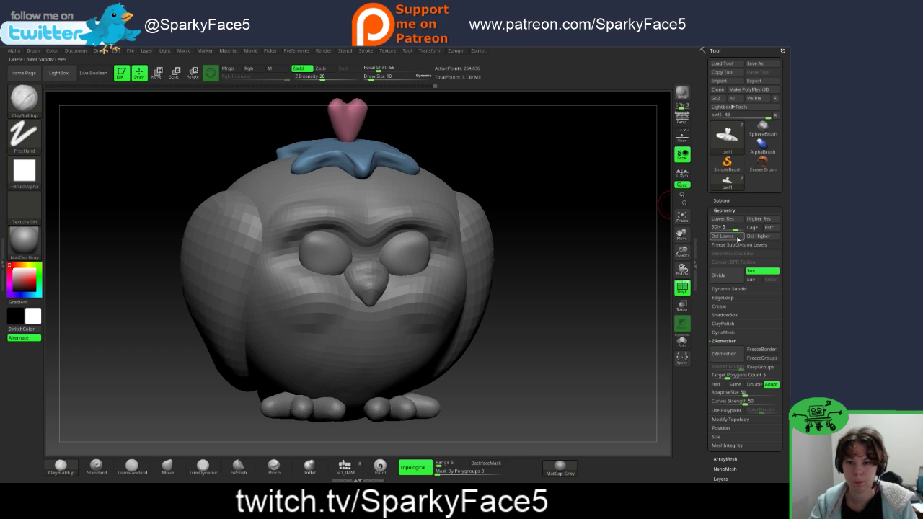
# Step: Set the draw size to 34 and pull the cap's front petal downward with the Move brush
pyautogui.moveTo(608, 211); pyautogui.dragTo(572, 205)
pyautogui.moveTo(682, 252)
pyautogui.mouseDown()
pyautogui.moveTo(636, 237)
pyautogui.moveTo(673, 254)
pyautogui.mouseUp()
pyautogui.moveTo(561, 269)
pyautogui.mouseDown()
pyautogui.moveTo(513, 269)
pyautogui.moveTo(559, 270)
pyautogui.moveTo(551, 267)
pyautogui.mouseUp()
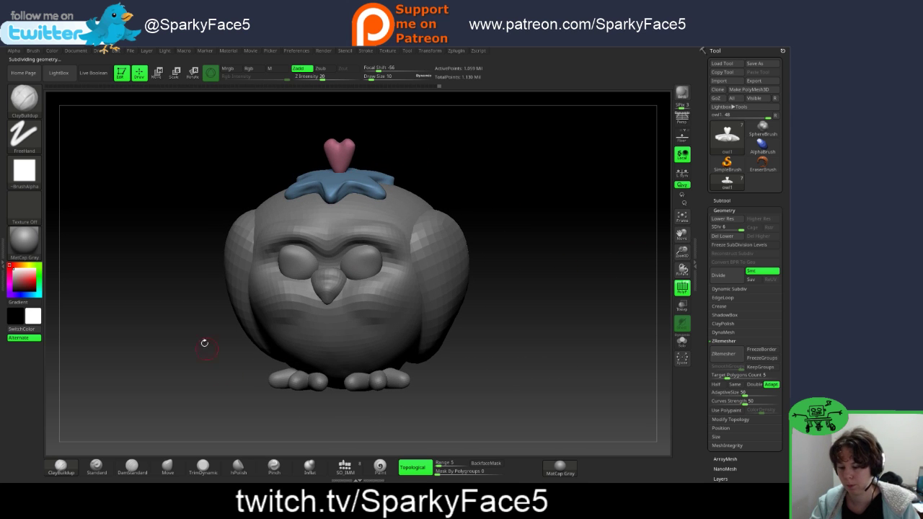
pyautogui.press('s')
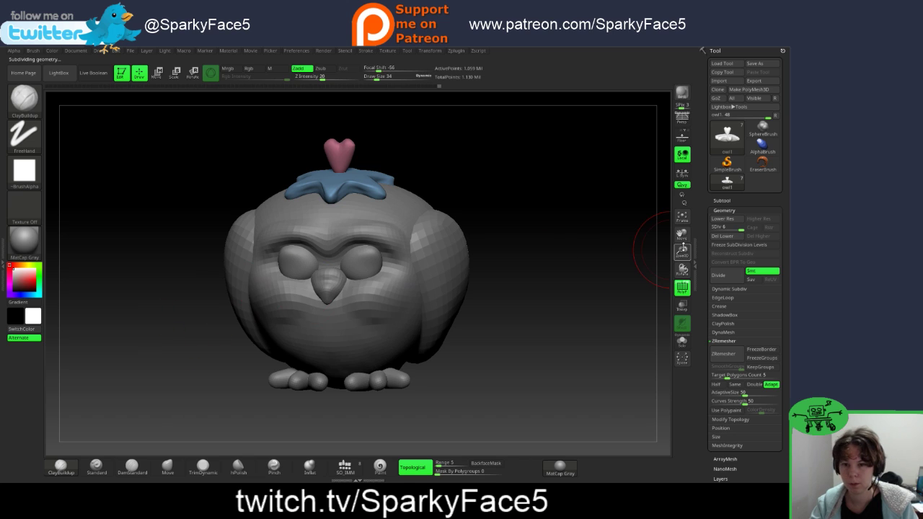
pyautogui.moveTo(733, 228); pyautogui.dragTo(721, 229)
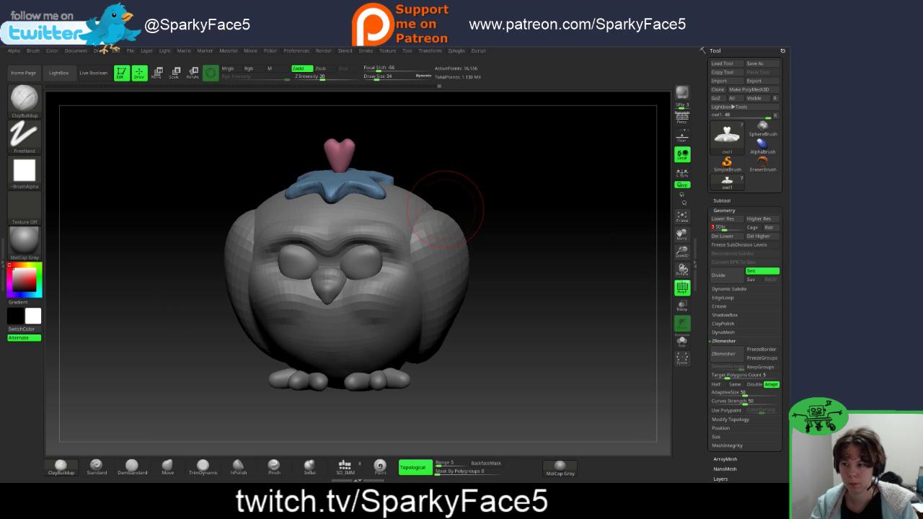
pyautogui.moveTo(331, 191); pyautogui.dragTo(331, 194)
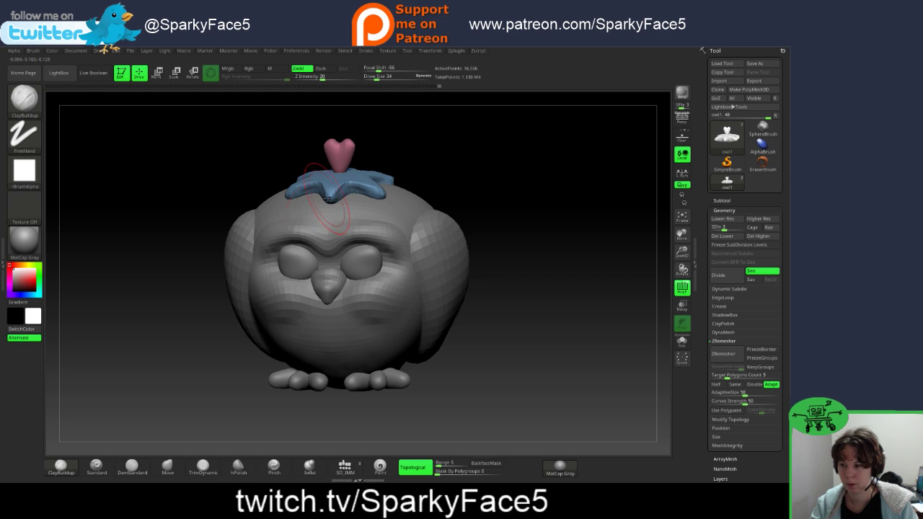
pyautogui.click(167, 468)
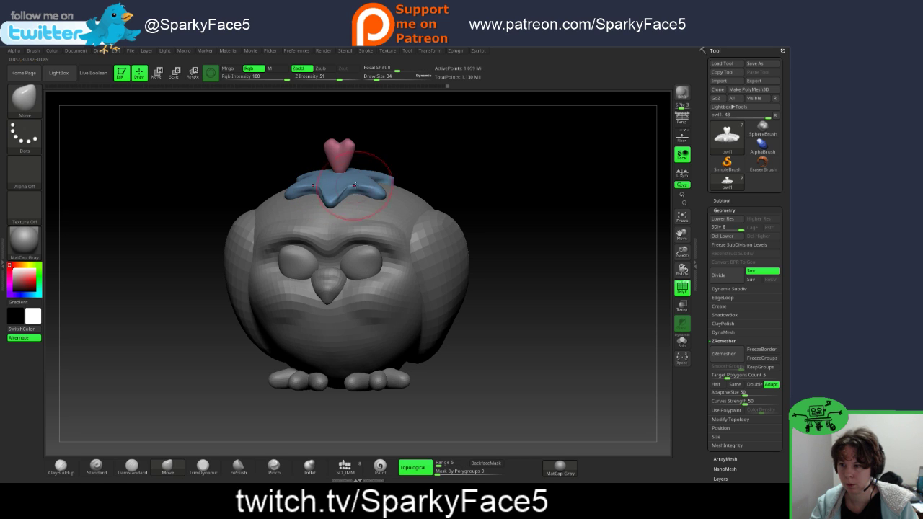
pyautogui.moveTo(359, 185); pyautogui.dragTo(356, 188)
# Step: Reshape the cap's side petals with the Move brush, working from the side and front of the head
pyautogui.moveTo(402, 166); pyautogui.dragTo(345, 173)
pyautogui.moveTo(457, 150); pyautogui.dragTo(451, 159)
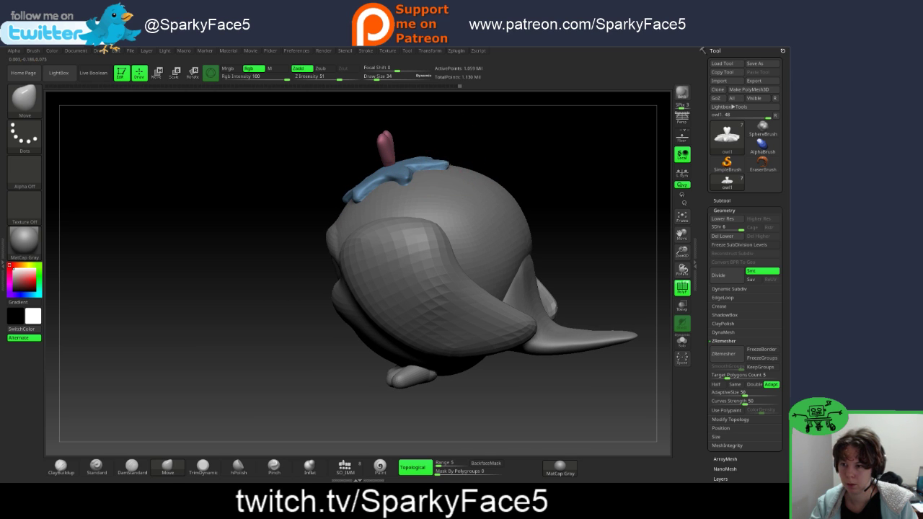
pyautogui.moveTo(468, 154); pyautogui.dragTo(408, 152)
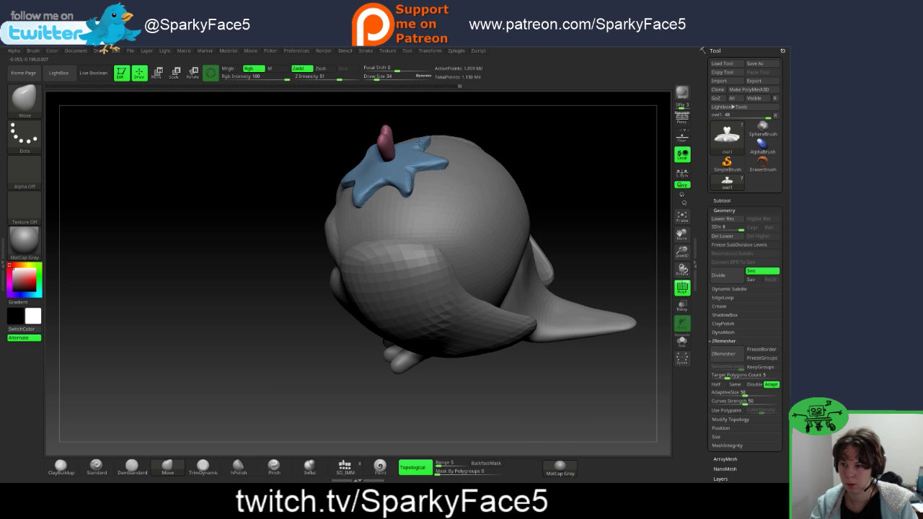
pyautogui.moveTo(412, 184); pyautogui.dragTo(405, 160)
pyautogui.moveTo(256, 235); pyautogui.dragTo(329, 196)
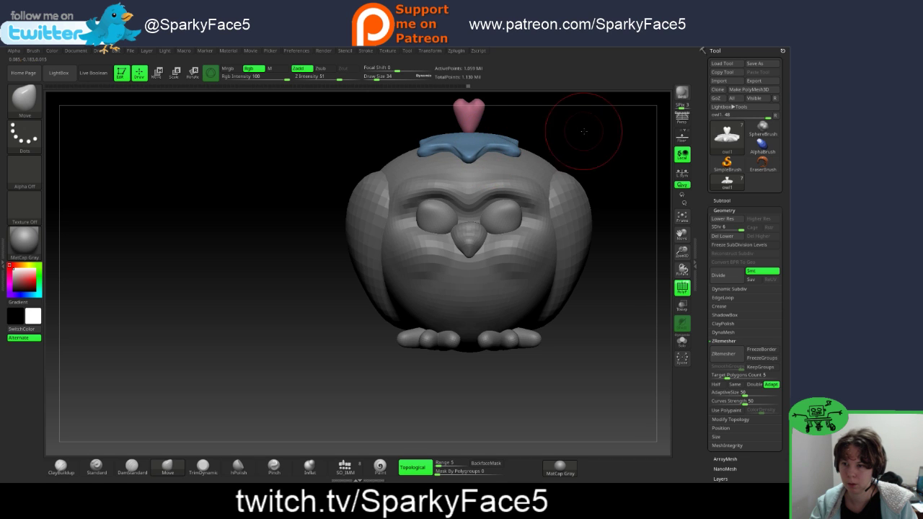
pyautogui.moveTo(583, 127); pyautogui.dragTo(518, 147)
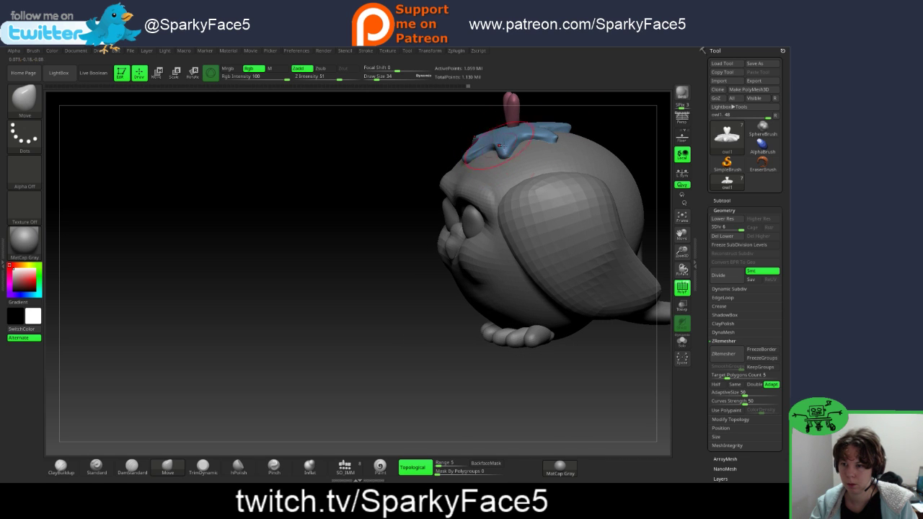
pyautogui.moveTo(329, 186); pyautogui.dragTo(361, 203)
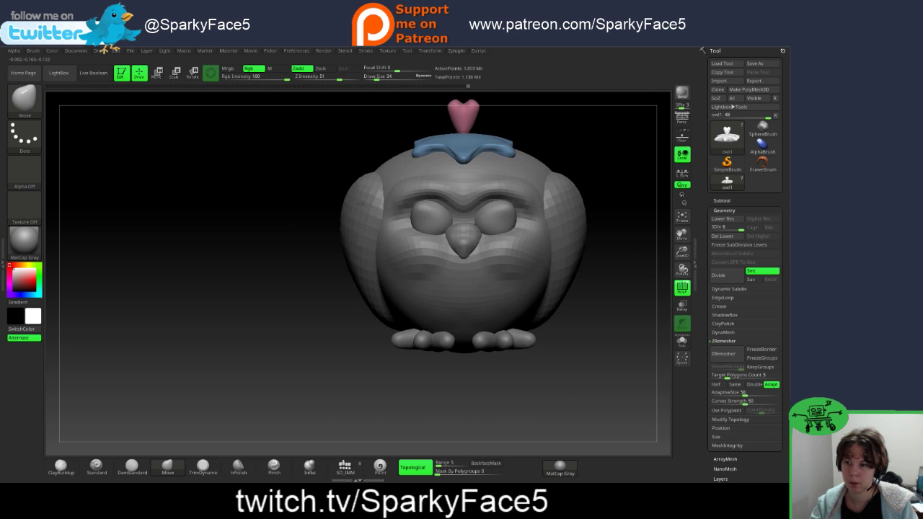
# Step: Select the tail and examine the owl from the back, side and front
pyautogui.moveTo(632, 161); pyautogui.dragTo(612, 243)
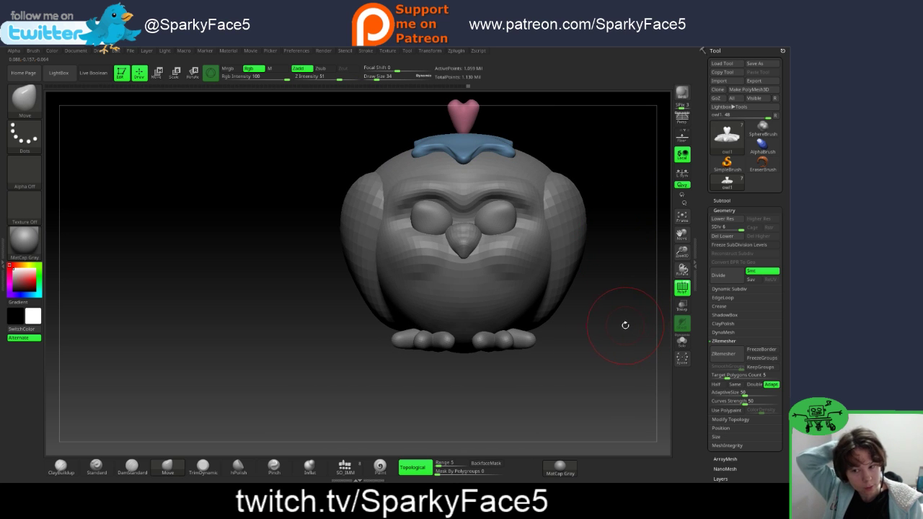
pyautogui.moveTo(625, 325); pyautogui.dragTo(559, 331)
pyautogui.moveTo(620, 367); pyautogui.dragTo(571, 316)
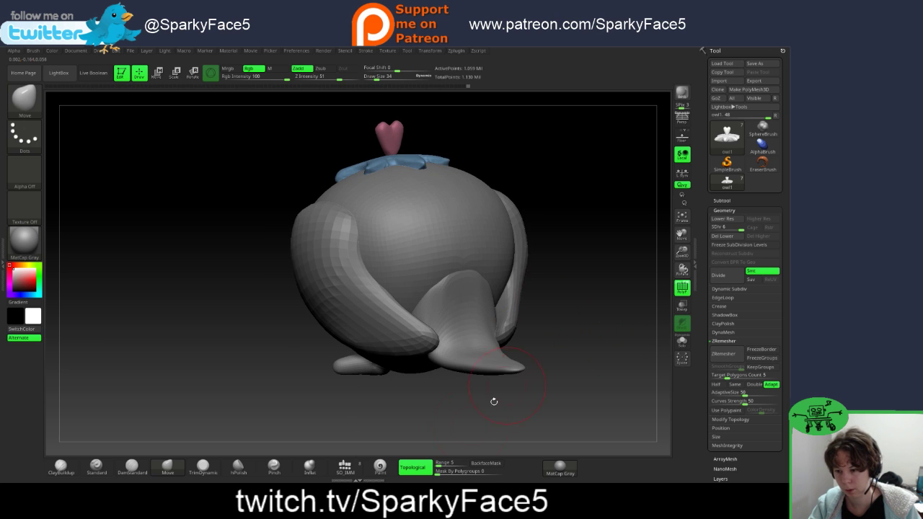
pyautogui.keyDown('alt'); pyautogui.click(469, 329); pyautogui.keyUp('alt')
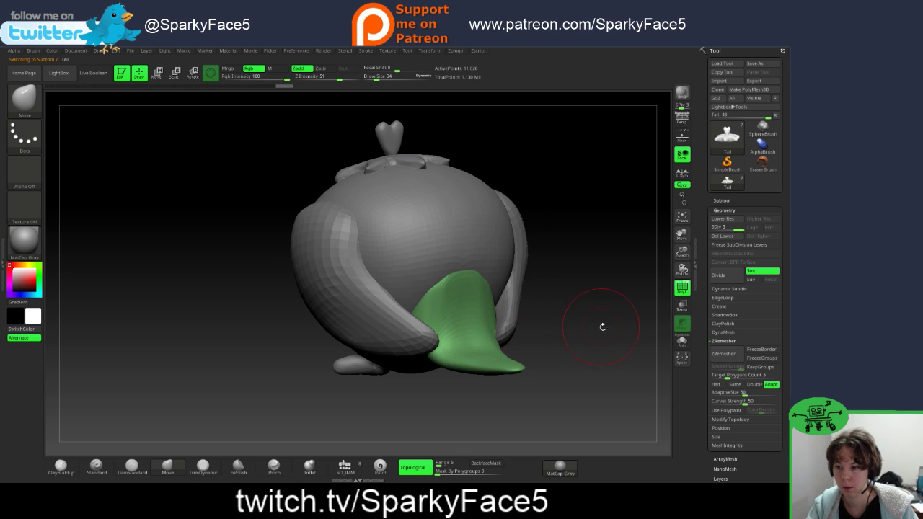
pyautogui.moveTo(601, 325)
pyautogui.mouseDown()
pyautogui.moveTo(579, 331)
pyautogui.moveTo(596, 335)
pyautogui.moveTo(570, 348)
pyautogui.moveTo(569, 360)
pyautogui.mouseUp()
pyautogui.press('shift')
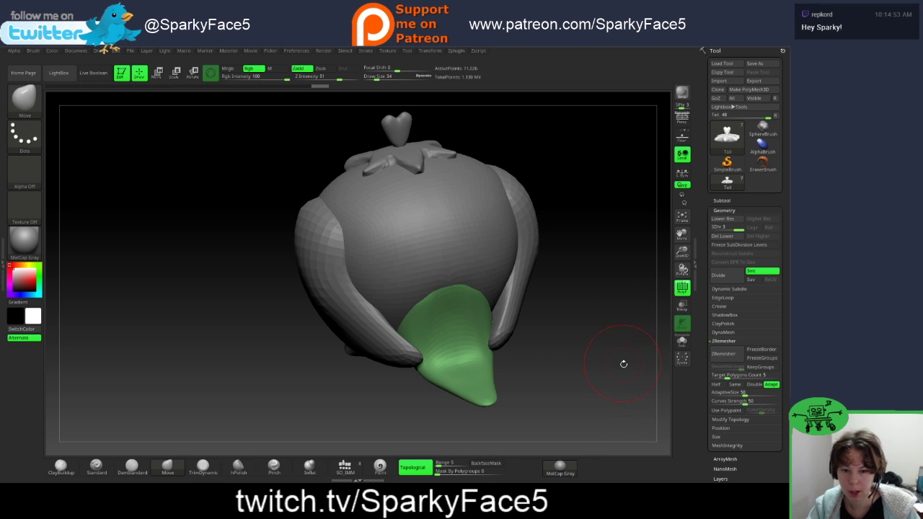
pyautogui.moveTo(547, 331); pyautogui.dragTo(563, 349)
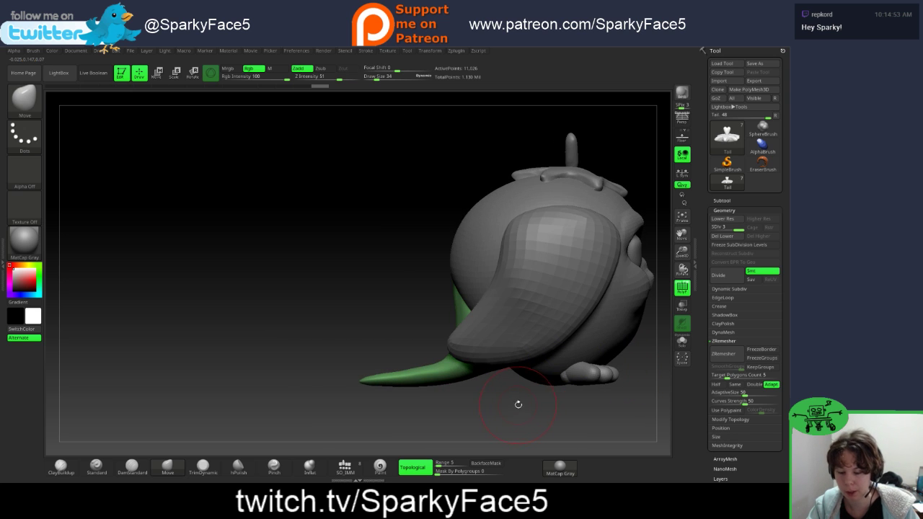
pyautogui.moveTo(517, 404); pyautogui.dragTo(514, 346)
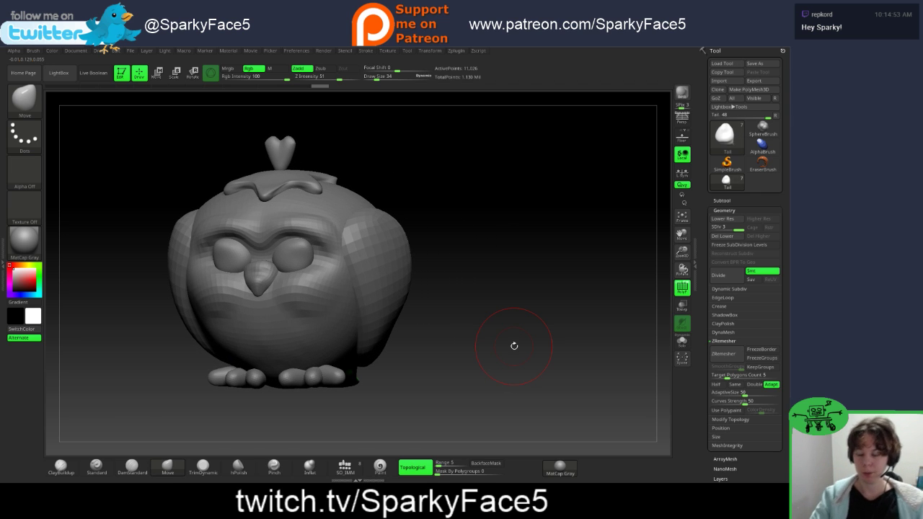
pyautogui.moveTo(482, 309); pyautogui.dragTo(524, 307)
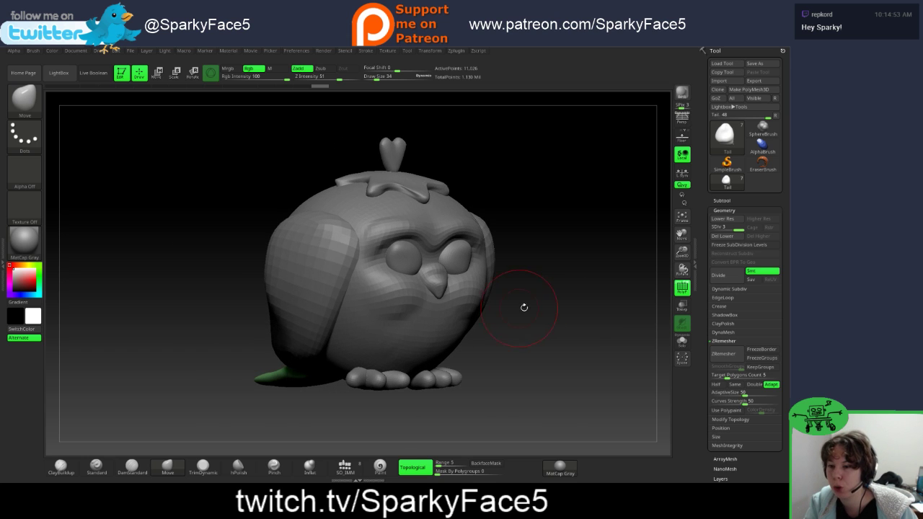
pyautogui.moveTo(700, 330)
pyautogui.mouseDown()
pyautogui.moveTo(699, 234)
pyautogui.moveTo(700, 312)
pyautogui.mouseUp()
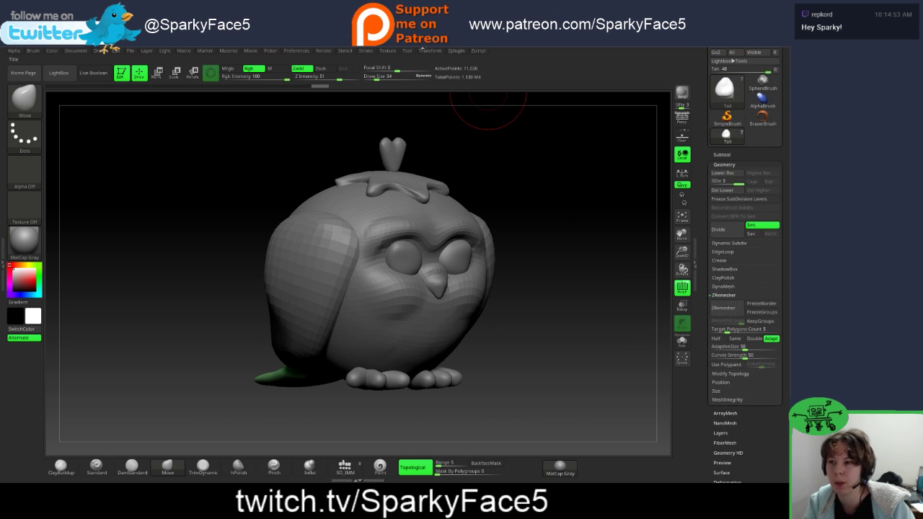
pyautogui.moveTo(546, 279); pyautogui.dragTo(527, 319)
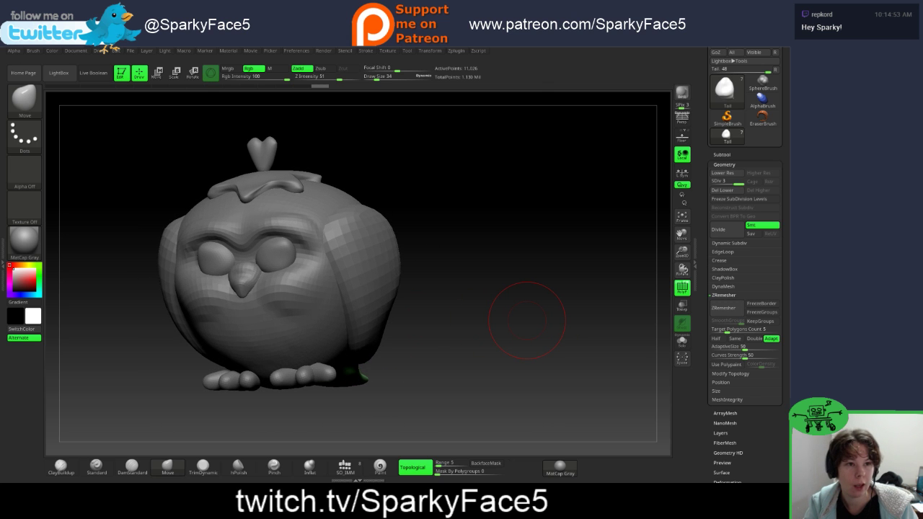
# Step: Check the Strawberry Owl reference painting in the browser against the sculpt viewed from the front
pyautogui.moveTo(788, 51); pyautogui.dragTo(542, 70)
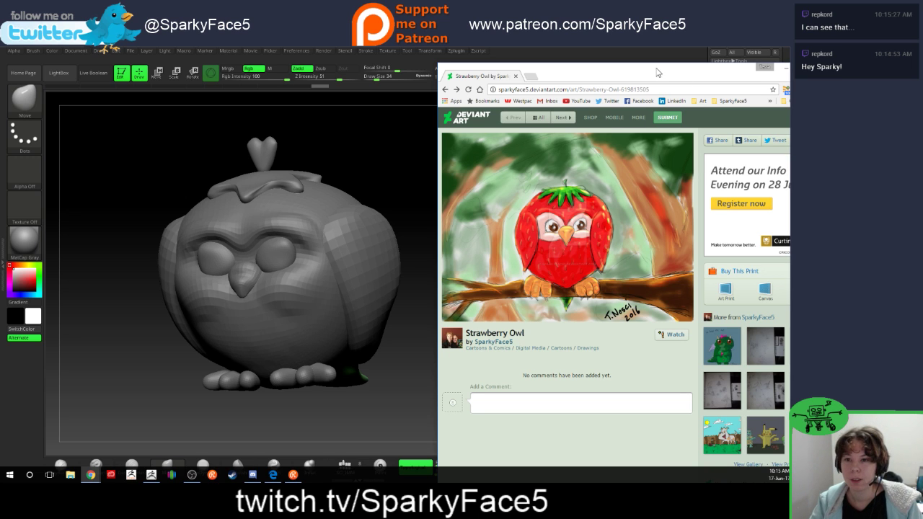
pyautogui.moveTo(656, 72); pyautogui.dragTo(922, 81)
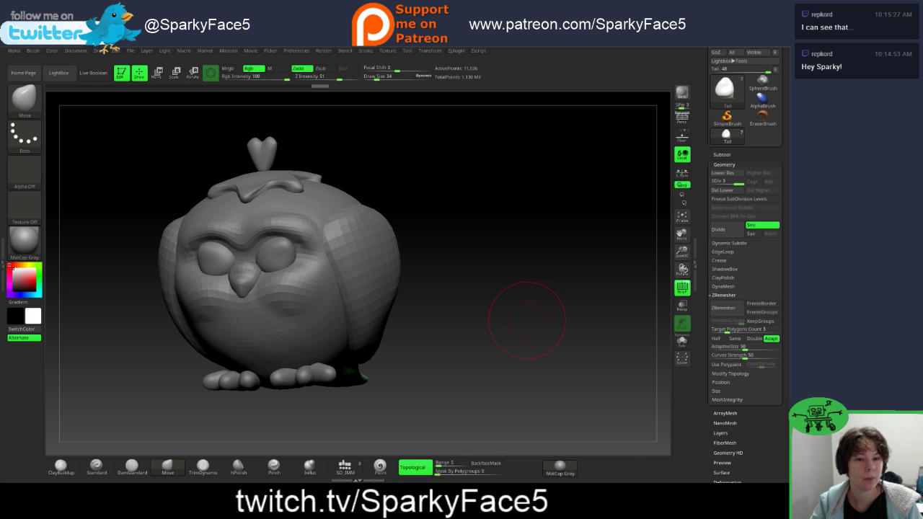
pyautogui.moveTo(456, 252)
pyautogui.mouseDown()
pyautogui.moveTo(478, 247)
pyautogui.moveTo(467, 247)
pyautogui.mouseUp()
pyautogui.moveTo(536, 261); pyautogui.dragTo(516, 271)
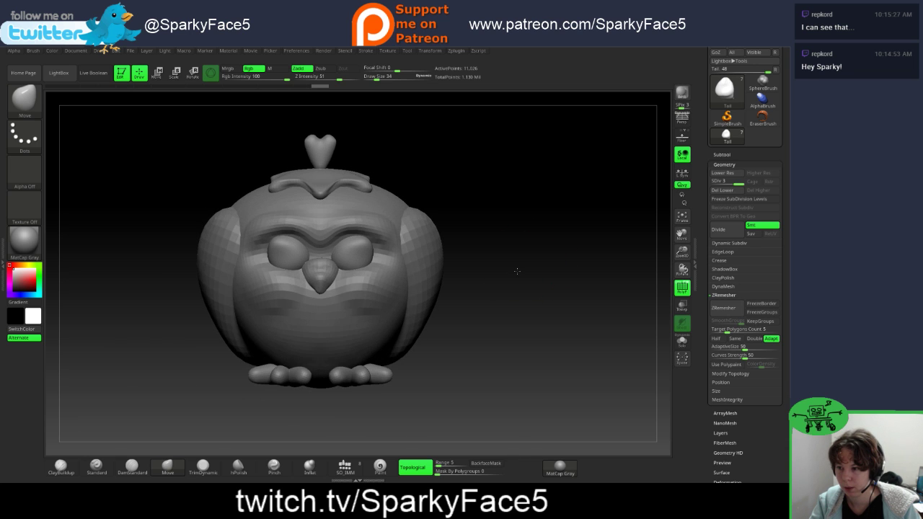
pyautogui.moveTo(515, 303); pyautogui.dragTo(540, 311)
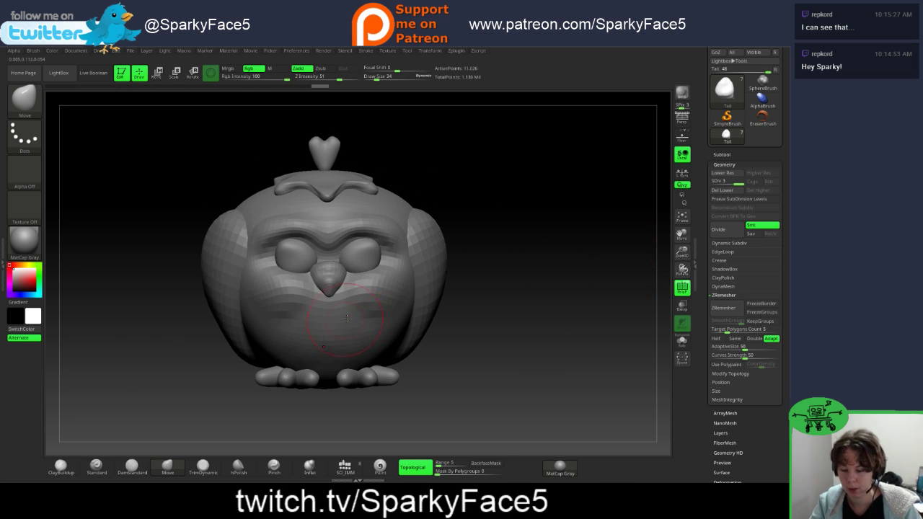
# Step: Select the beak and divide its mesh twice, up to subdivision level 3
pyautogui.keyDown('alt'); pyautogui.click(330, 280); pyautogui.keyUp('alt')
pyautogui.moveTo(556, 318); pyautogui.dragTo(537, 310)
pyautogui.hotkey('ctrl', 'd')
pyautogui.hotkey('ctrl', 'd')
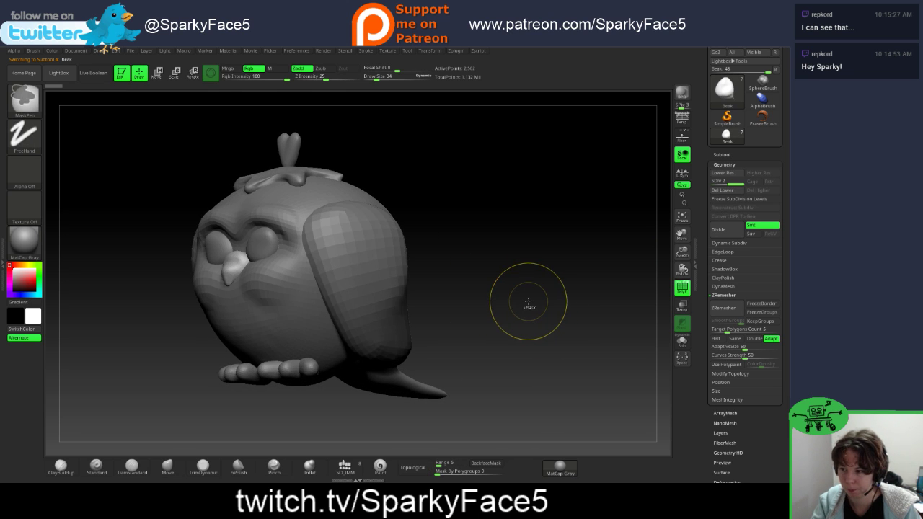
pyautogui.moveTo(469, 295); pyautogui.dragTo(376, 315)
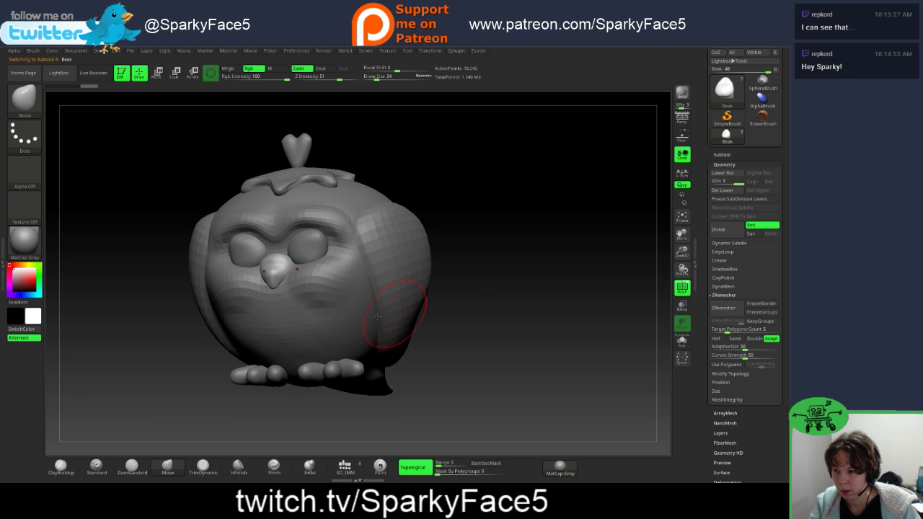
pyautogui.press('shift')
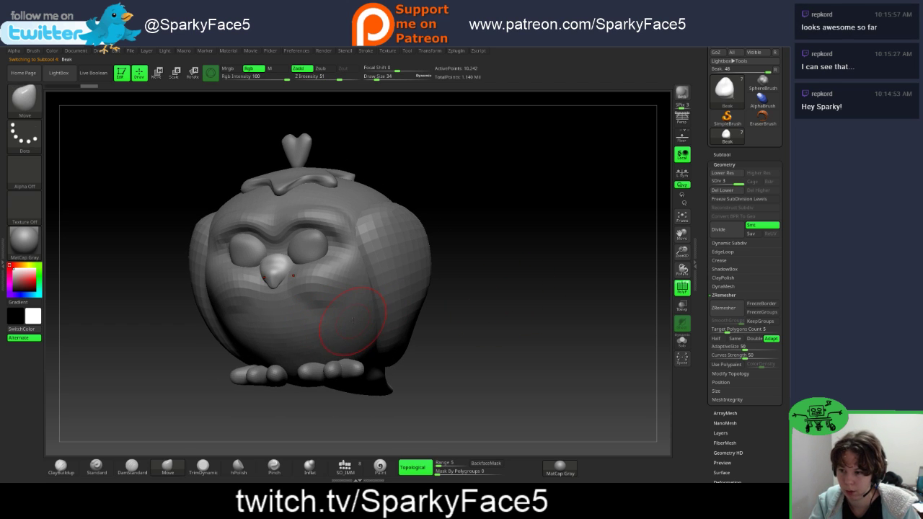
# Step: Select the owl's body and divide its mesh up to subdivision level 5
pyautogui.keyDown('alt'); pyautogui.click(353, 320); pyautogui.keyUp('alt')
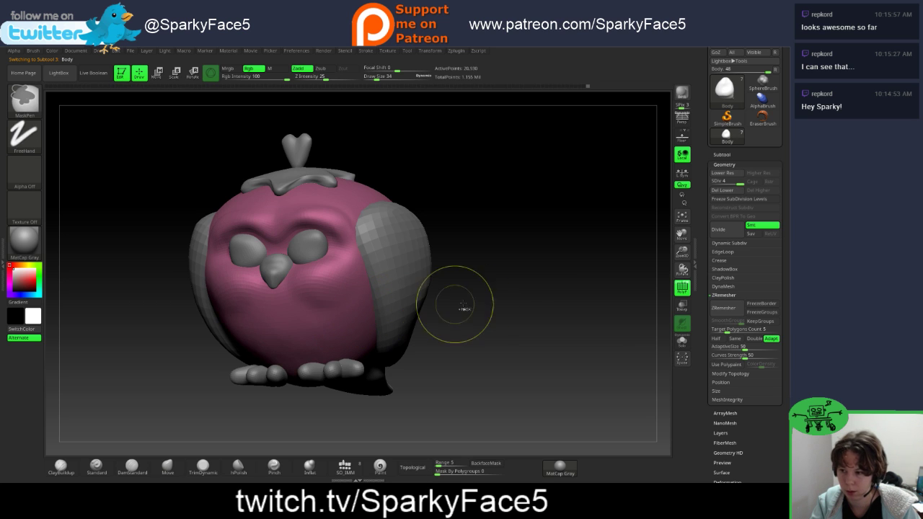
pyautogui.moveTo(528, 299)
pyautogui.mouseDown()
pyautogui.moveTo(476, 302)
pyautogui.moveTo(515, 308)
pyautogui.mouseUp()
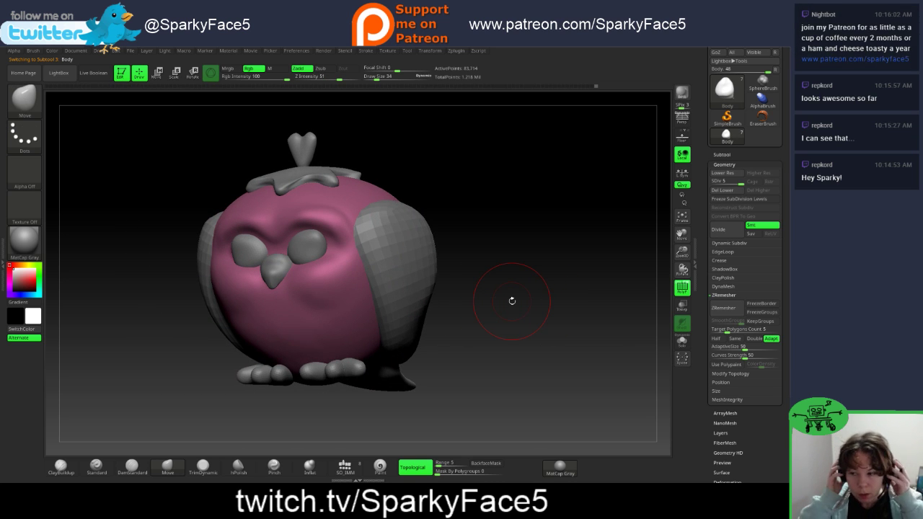
pyautogui.moveTo(554, 286); pyautogui.dragTo(567, 309)
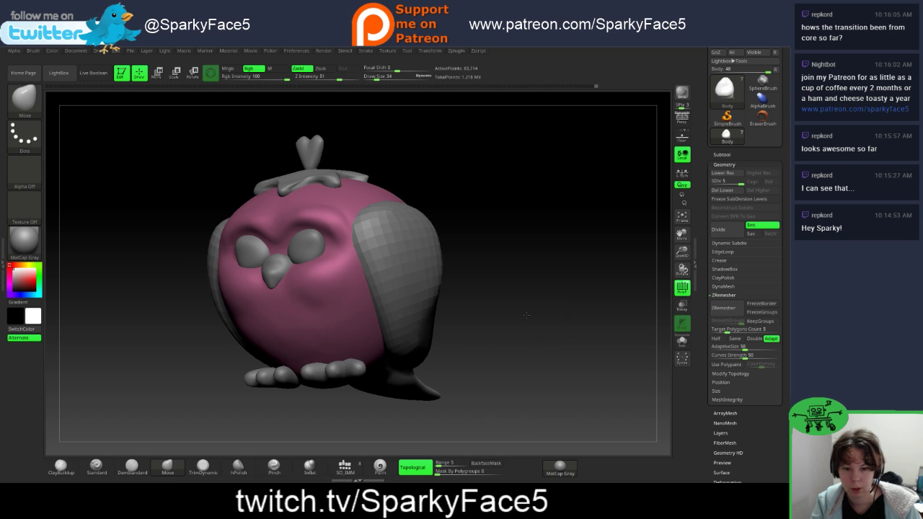
pyautogui.moveTo(526, 314); pyautogui.dragTo(564, 327)
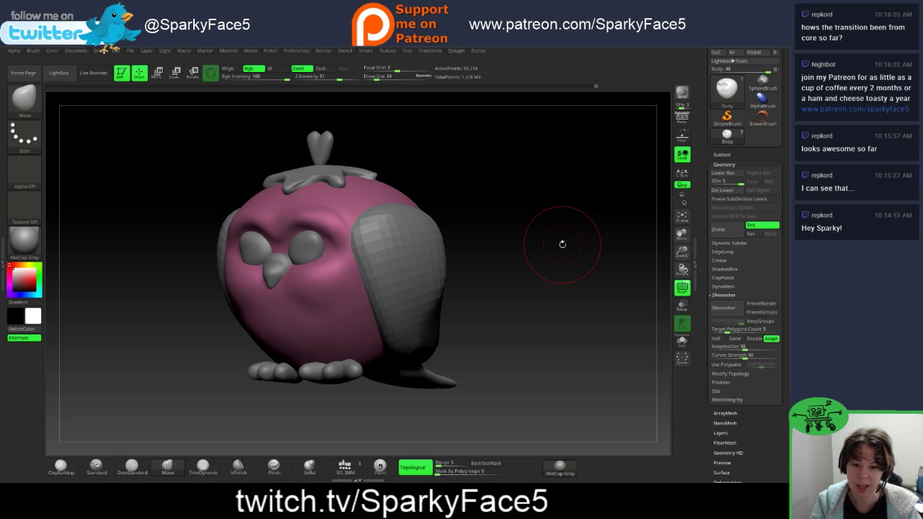
pyautogui.moveTo(574, 336); pyautogui.dragTo(548, 327)
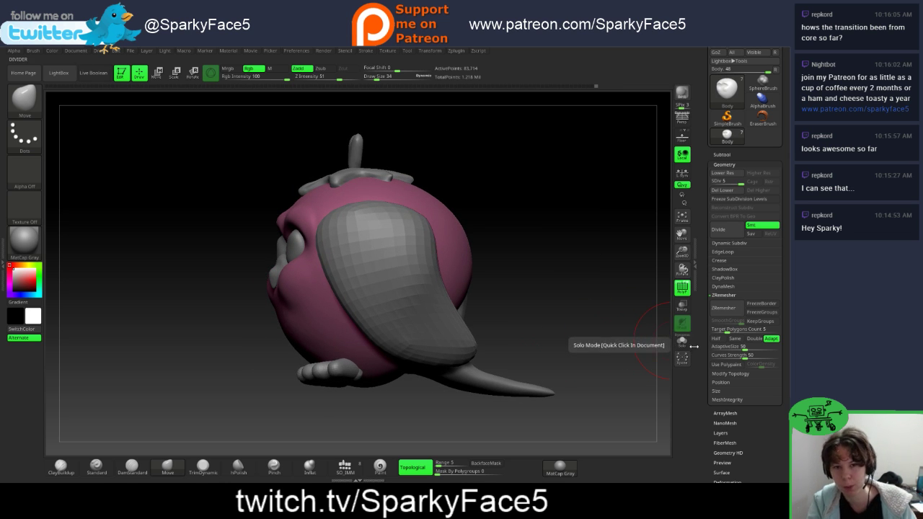
pyautogui.moveTo(573, 284); pyautogui.dragTo(589, 296)
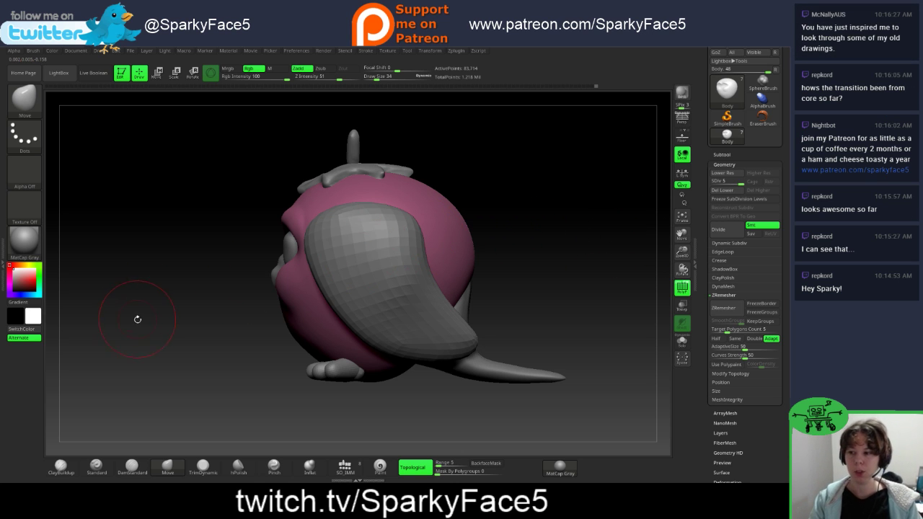
pyautogui.moveTo(137, 319); pyautogui.dragTo(212, 396)
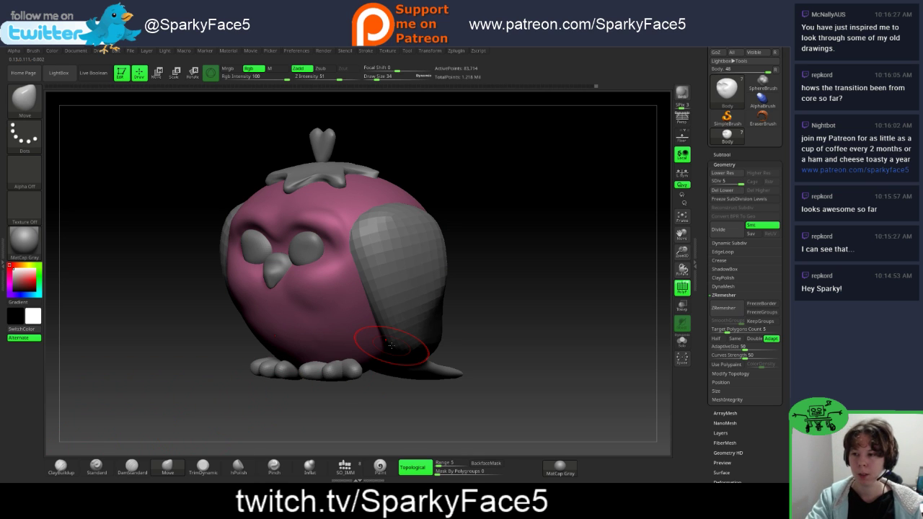
pyautogui.moveTo(513, 301); pyautogui.dragTo(520, 302)
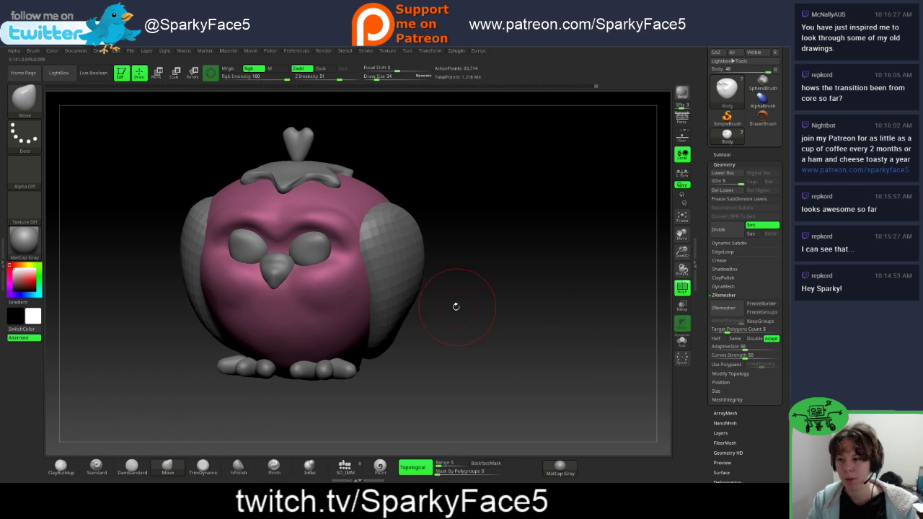
pyautogui.moveTo(456, 307); pyautogui.dragTo(512, 336)
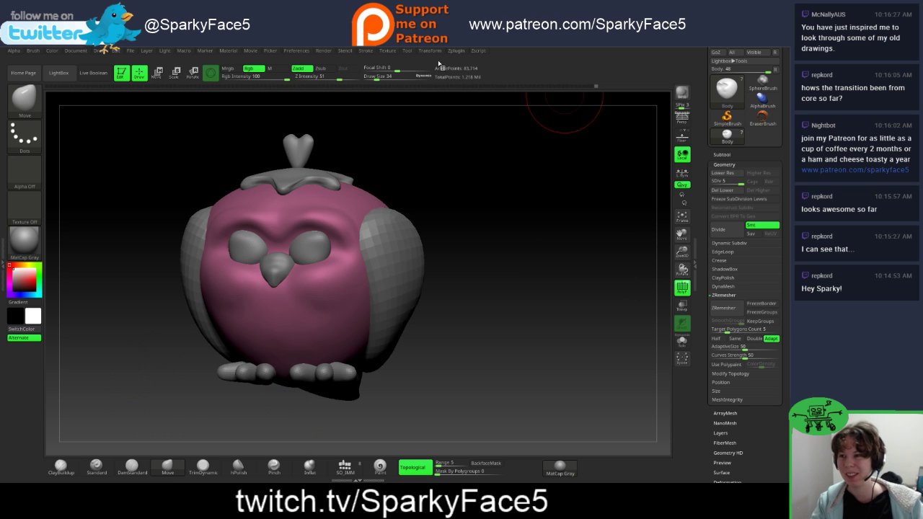
pyautogui.click(429, 51)
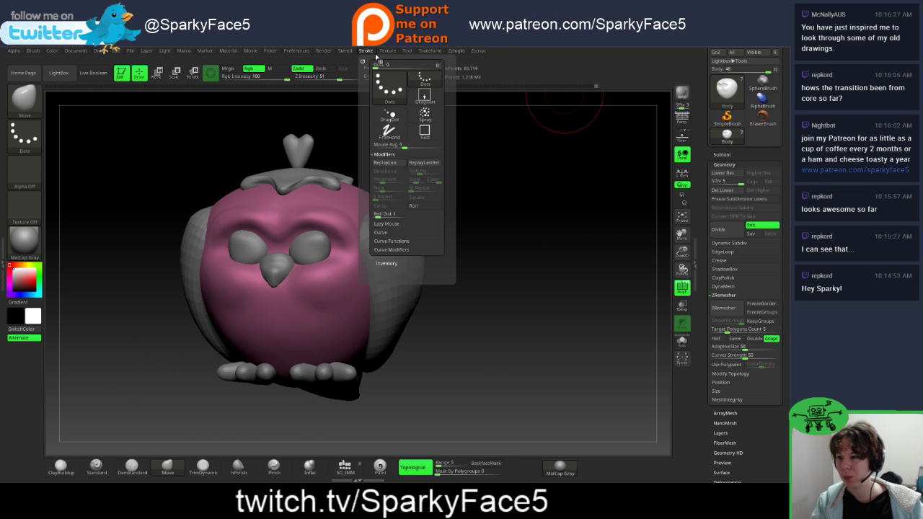
pyautogui.moveTo(326, 51)
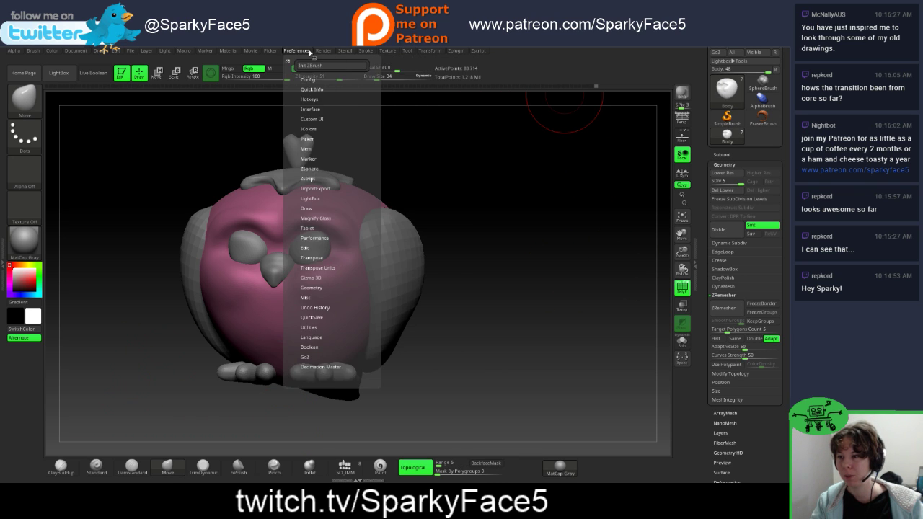
pyautogui.moveTo(260, 55)
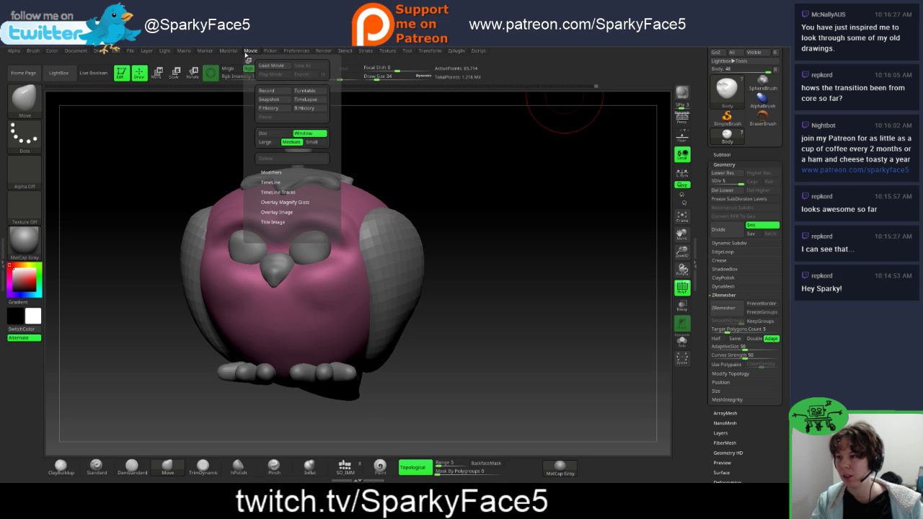
pyautogui.moveTo(189, 54)
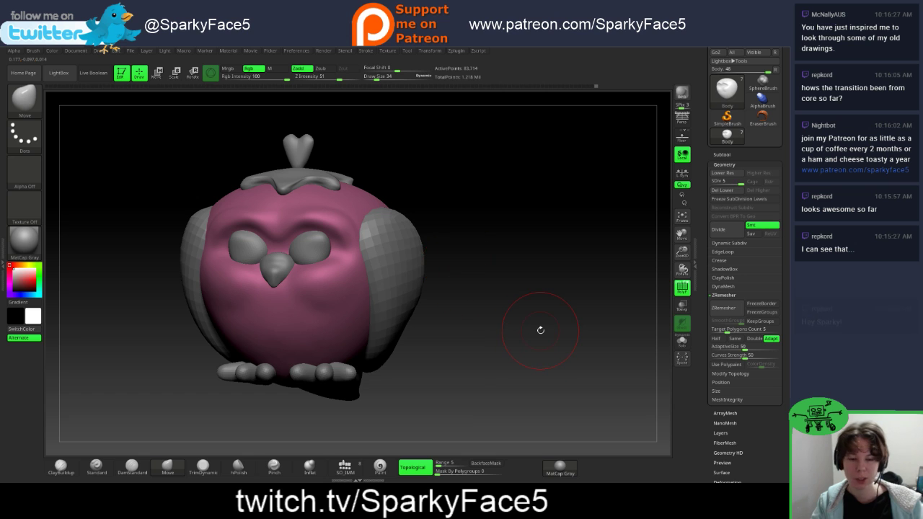
pyautogui.moveTo(654, 310)
pyautogui.mouseDown()
pyautogui.moveTo(566, 317)
pyautogui.moveTo(559, 303)
pyautogui.mouseUp()
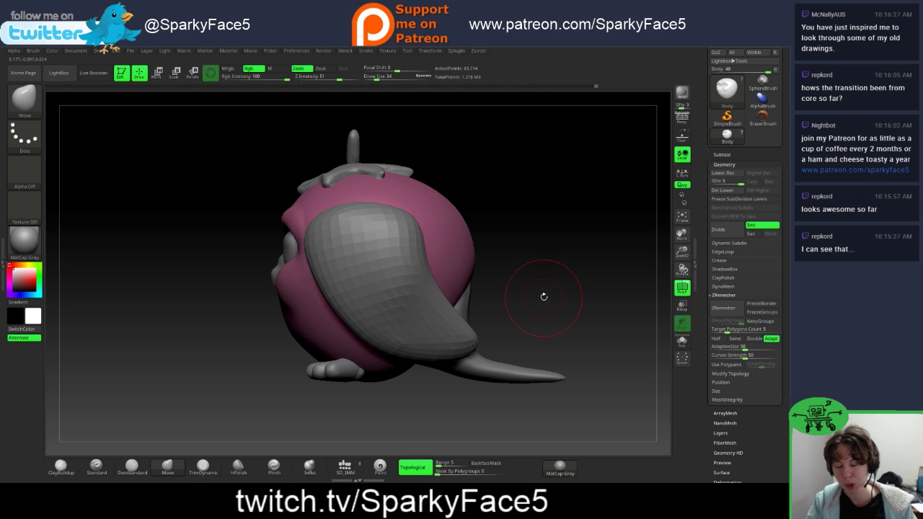
pyautogui.moveTo(555, 276); pyautogui.dragTo(587, 270)
pyautogui.moveTo(567, 212); pyautogui.dragTo(525, 261)
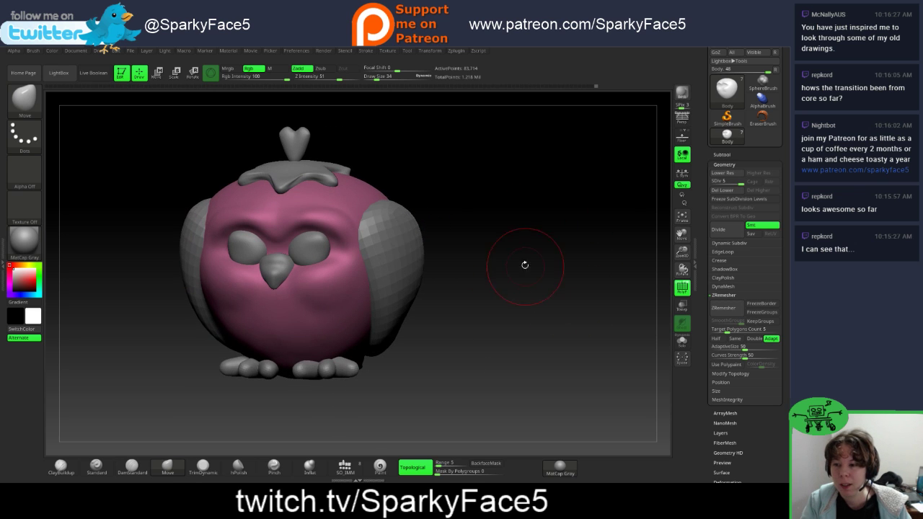
# Step: Select the wings, view them from the side and front, and display the subtool list
pyautogui.press('ctrl')
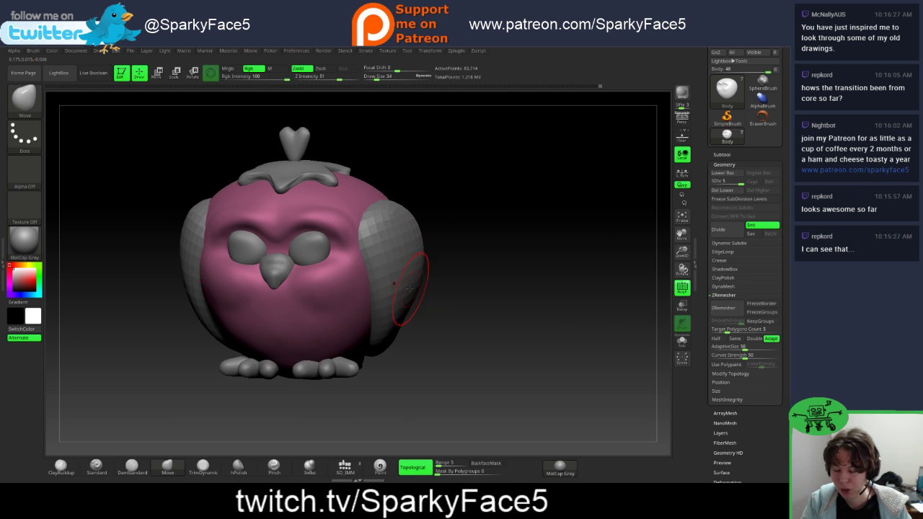
pyautogui.keyDown('alt'); pyautogui.click(412, 281); pyautogui.keyUp('alt')
pyautogui.moveTo(503, 329); pyautogui.dragTo(475, 325)
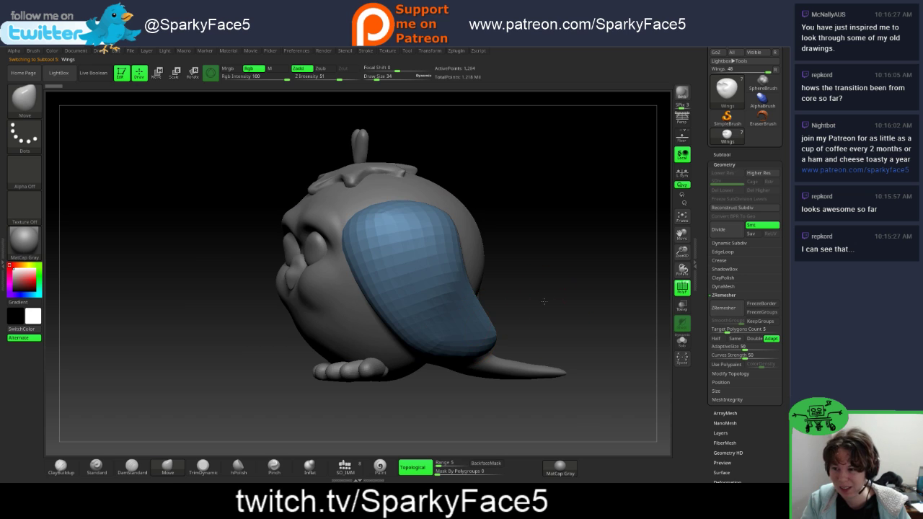
pyautogui.moveTo(544, 301); pyautogui.dragTo(537, 305)
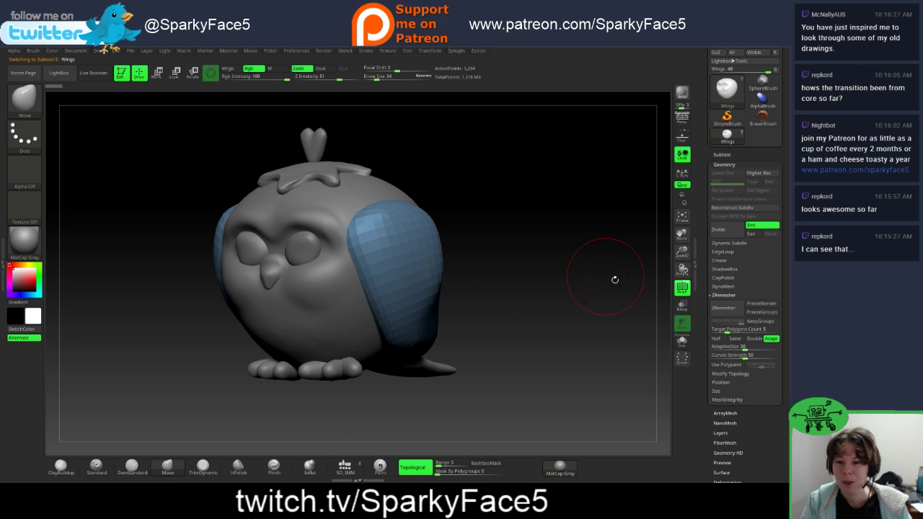
pyautogui.click(722, 154)
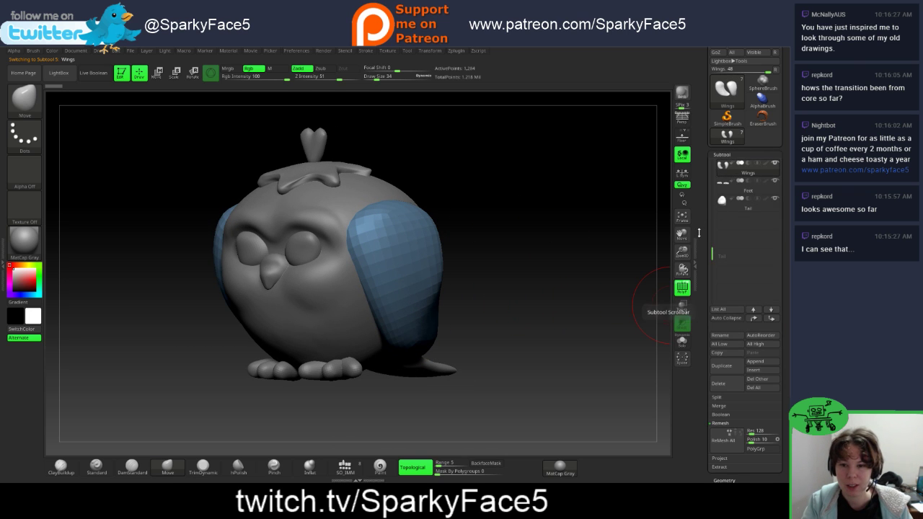
# Step: Append a cube as a new subtool and make it the active object for moving and scaling
pyautogui.moveTo(711, 249)
pyautogui.mouseDown()
pyautogui.moveTo(712, 185)
pyautogui.moveTo(711, 249)
pyautogui.mouseUp()
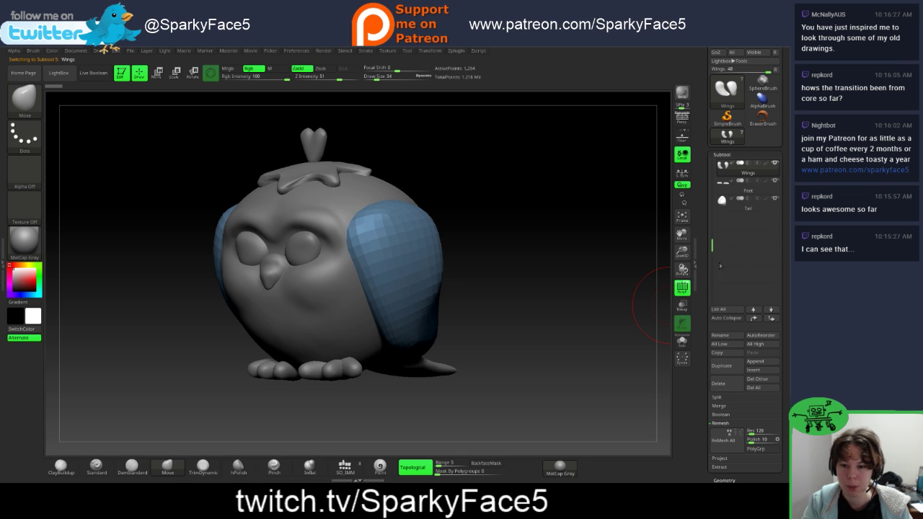
pyautogui.click(757, 372)
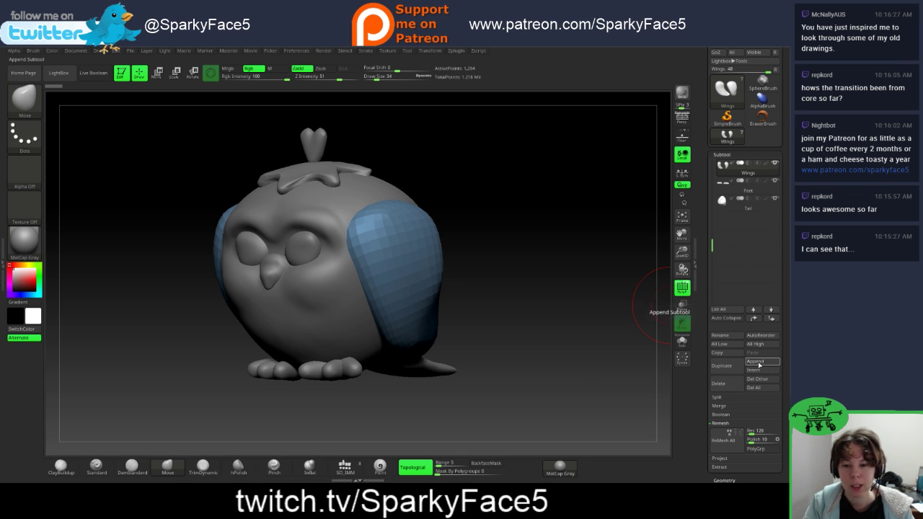
pyautogui.click(542, 322)
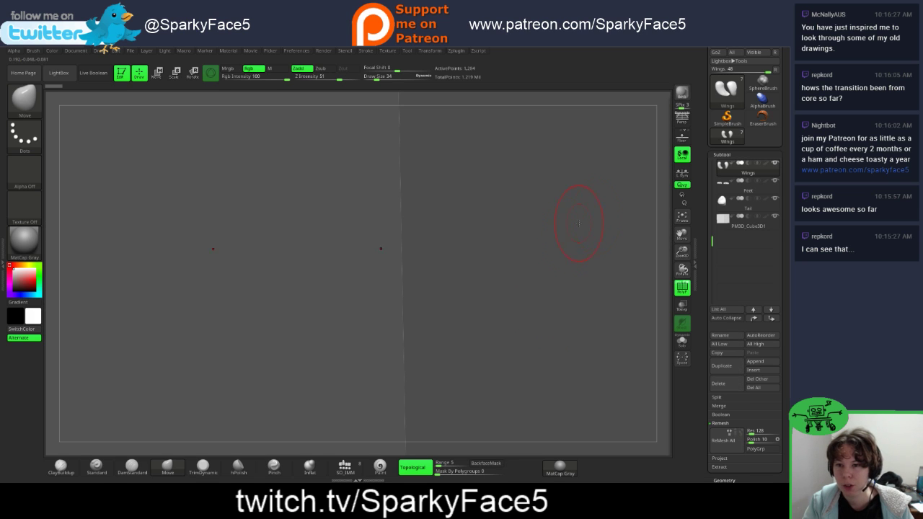
pyautogui.press('w')
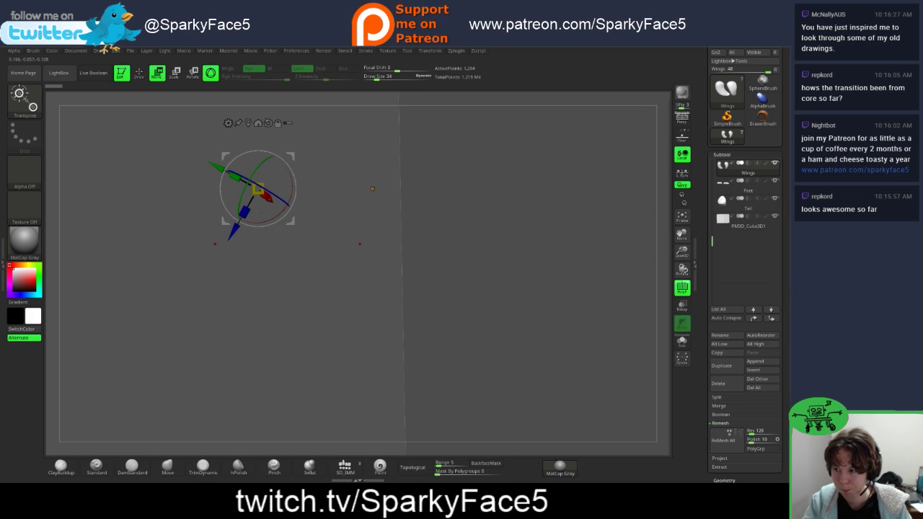
pyautogui.moveTo(257, 188); pyautogui.dragTo(254, 192)
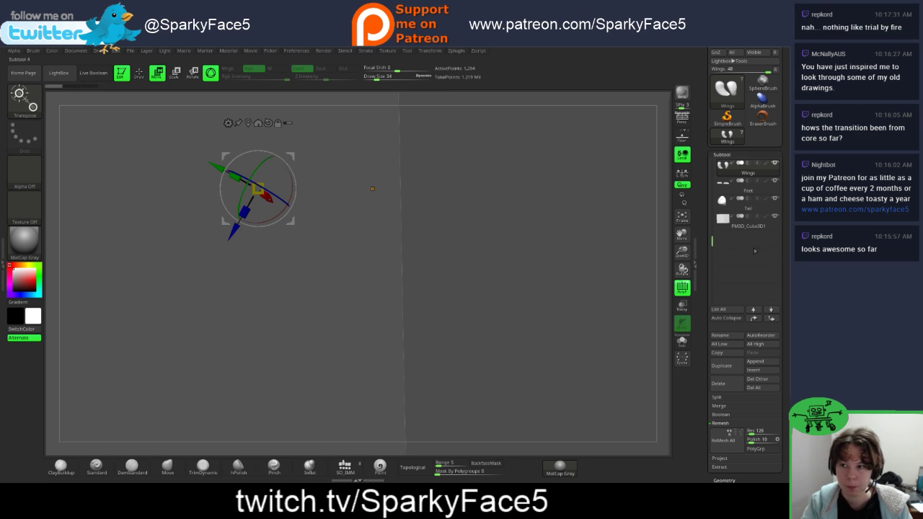
pyautogui.click(742, 226)
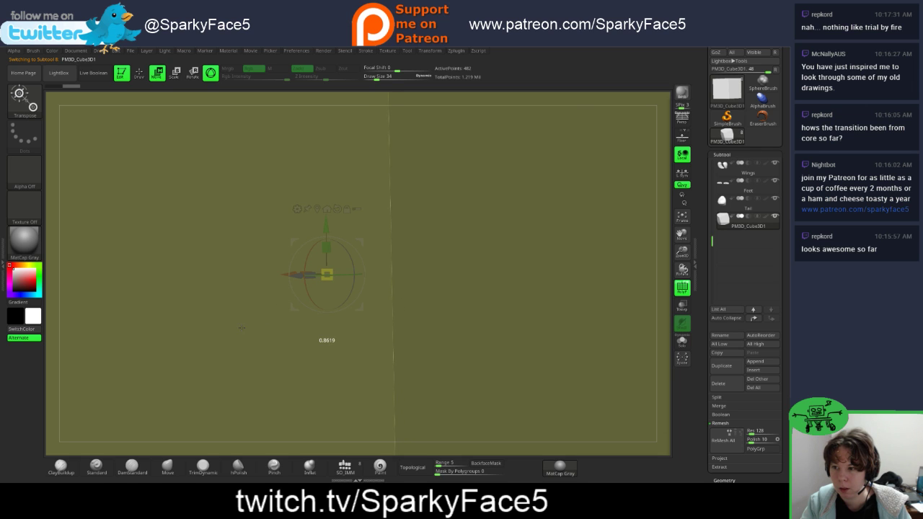
# Step: Scale the cube down and move it beneath the owl's feet
pyautogui.moveTo(240, 334); pyautogui.dragTo(238, 336)
pyautogui.moveTo(326, 276); pyautogui.dragTo(322, 278)
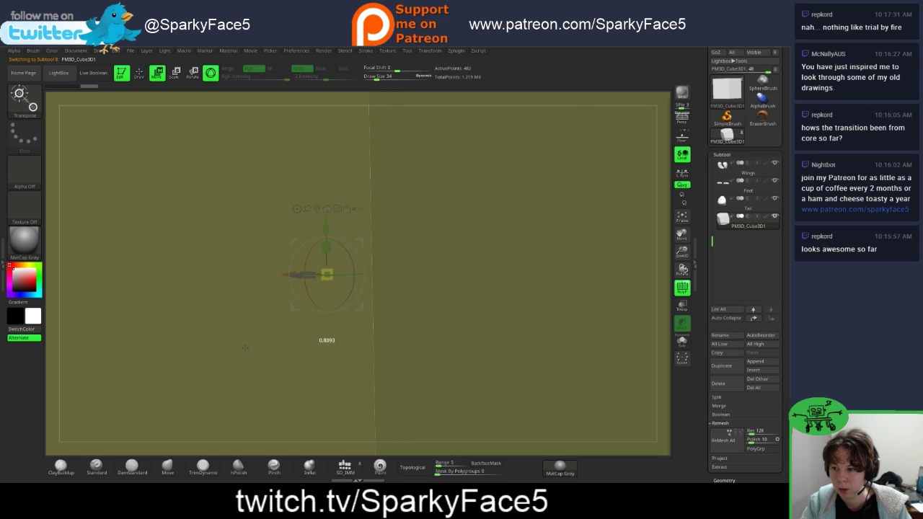
pyautogui.moveTo(245, 348); pyautogui.dragTo(245, 348)
pyautogui.press('f')
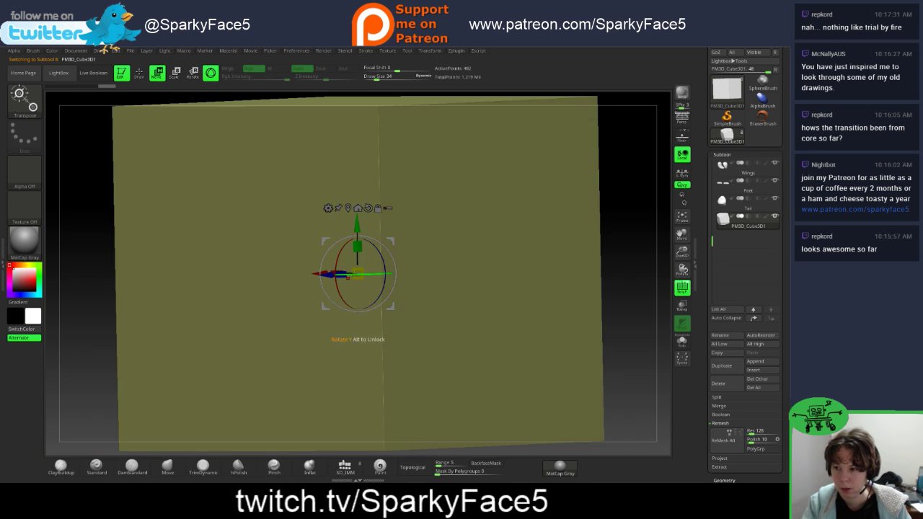
pyautogui.moveTo(358, 274); pyautogui.dragTo(244, 347)
pyautogui.moveTo(359, 227); pyautogui.dragTo(360, 341)
pyautogui.moveTo(493, 311); pyautogui.dragTo(406, 247)
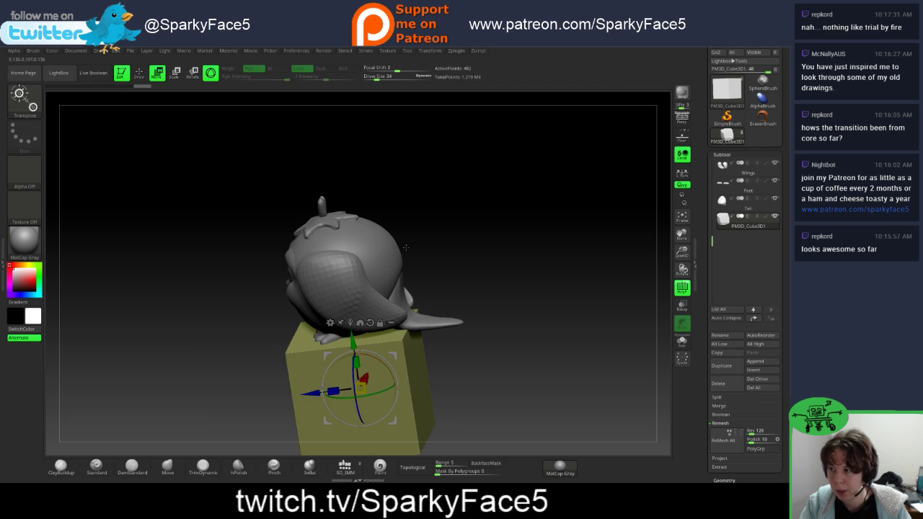
# Step: Turn on Live Boolean and set the cube subtool to subtract from the owl
pyautogui.click(93, 73)
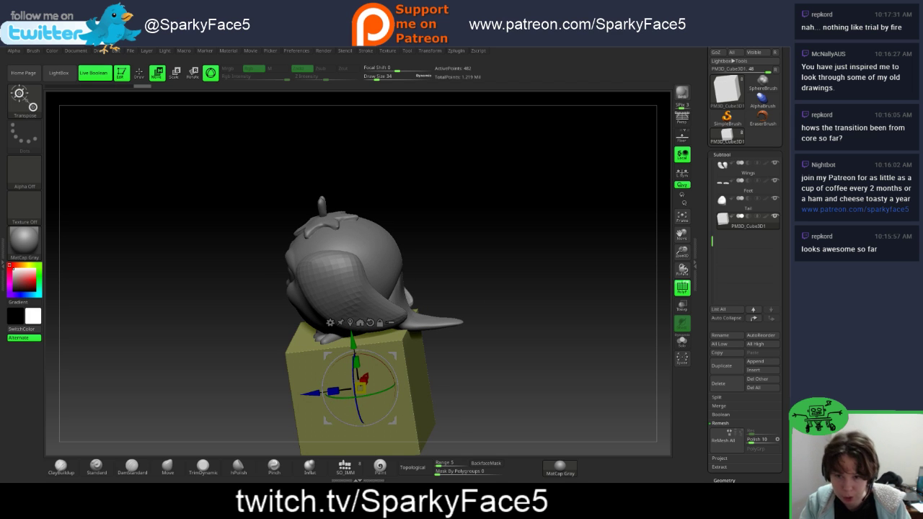
pyautogui.click(748, 217)
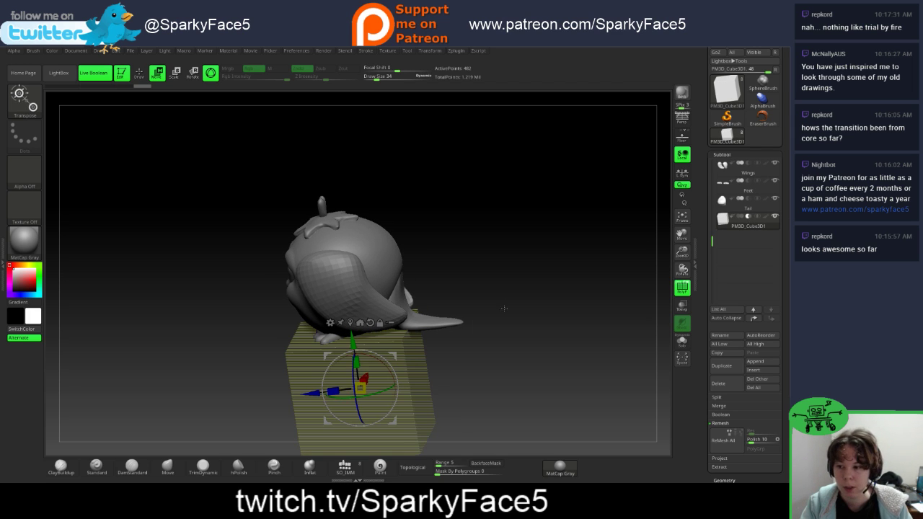
pyautogui.moveTo(502, 309); pyautogui.dragTo(573, 286)
# Step: Select the tail, turn off the polyframe display and view the owl from the side
pyautogui.click(751, 212)
pyautogui.moveTo(538, 313); pyautogui.dragTo(512, 262)
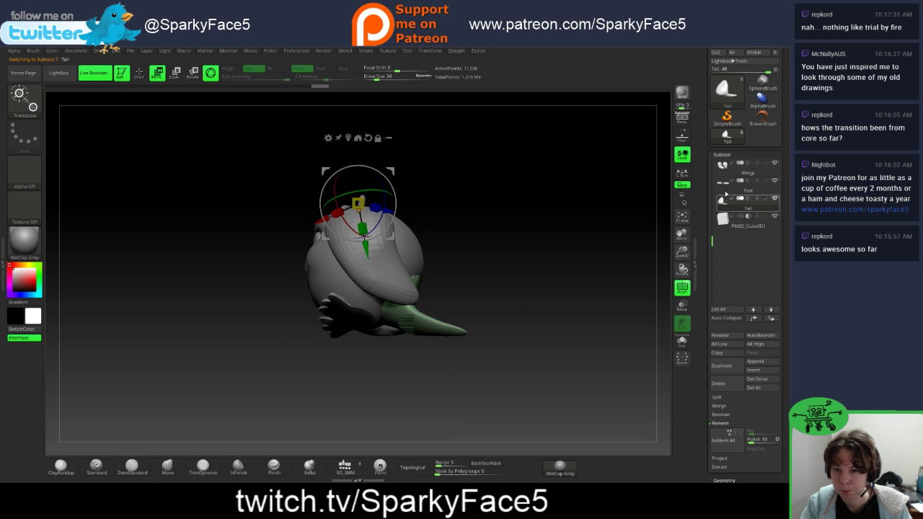
pyautogui.click(681, 287)
pyautogui.moveTo(551, 301); pyautogui.dragTo(525, 319)
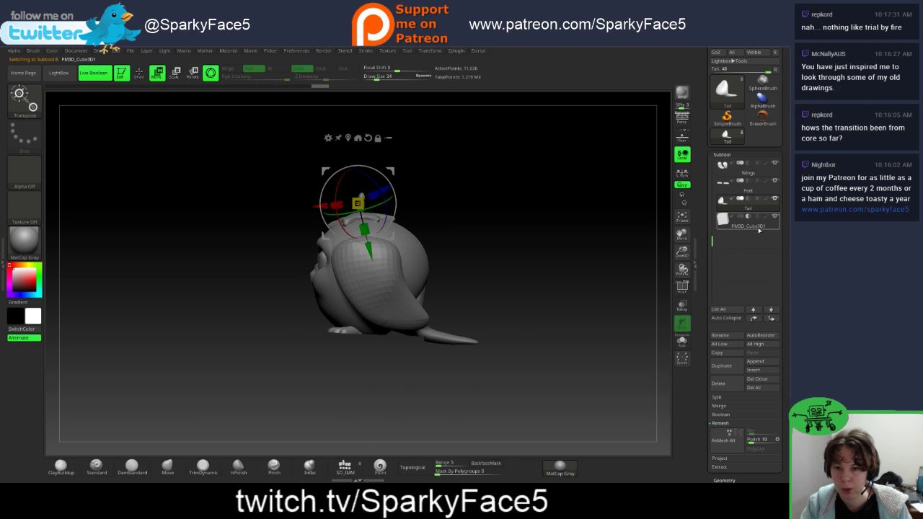
# Step: Move the subtractive cube up through the owl's lower body and back down below the feet
pyautogui.click(759, 230)
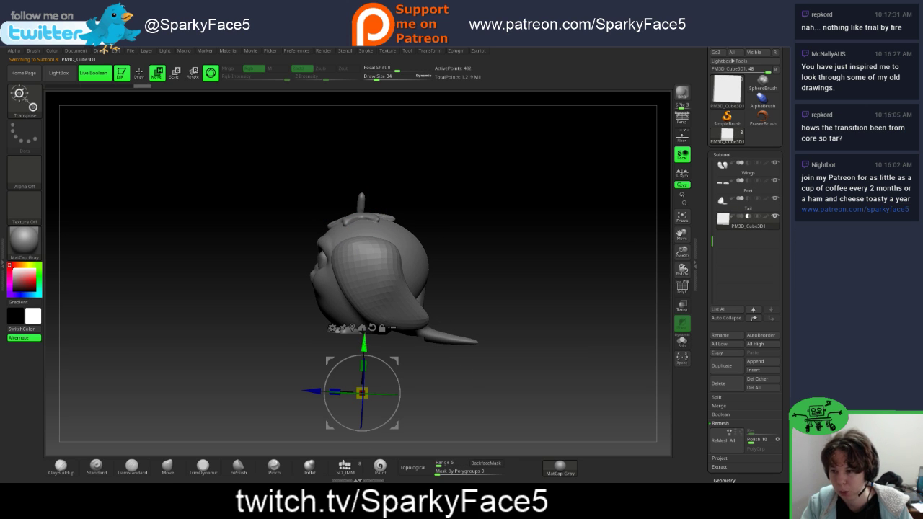
pyautogui.moveTo(364, 345); pyautogui.dragTo(365, 302)
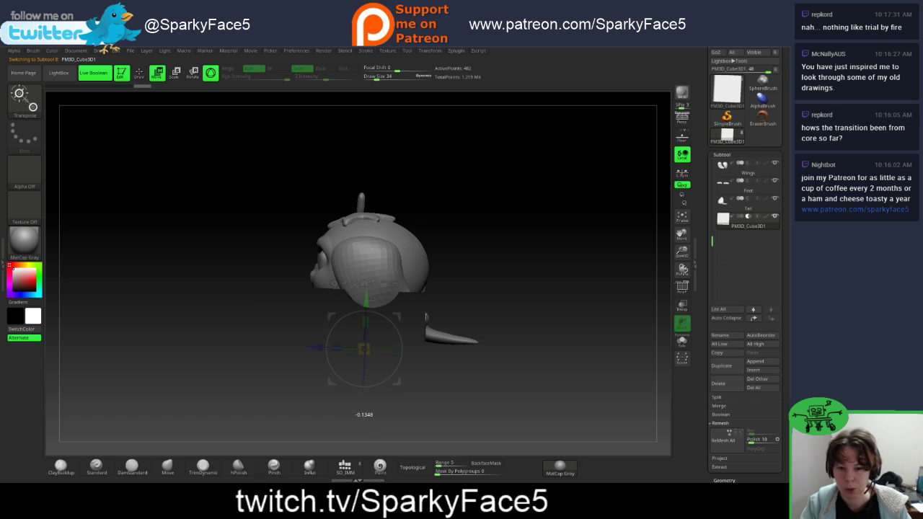
pyautogui.moveTo(203, 330); pyautogui.dragTo(258, 330)
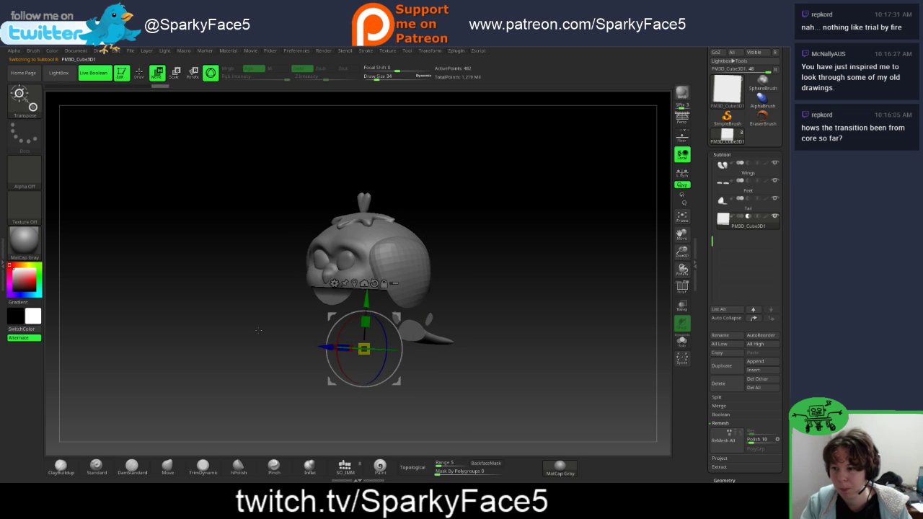
pyautogui.moveTo(367, 297); pyautogui.dragTo(374, 349)
pyautogui.moveTo(538, 313); pyautogui.dragTo(507, 325)
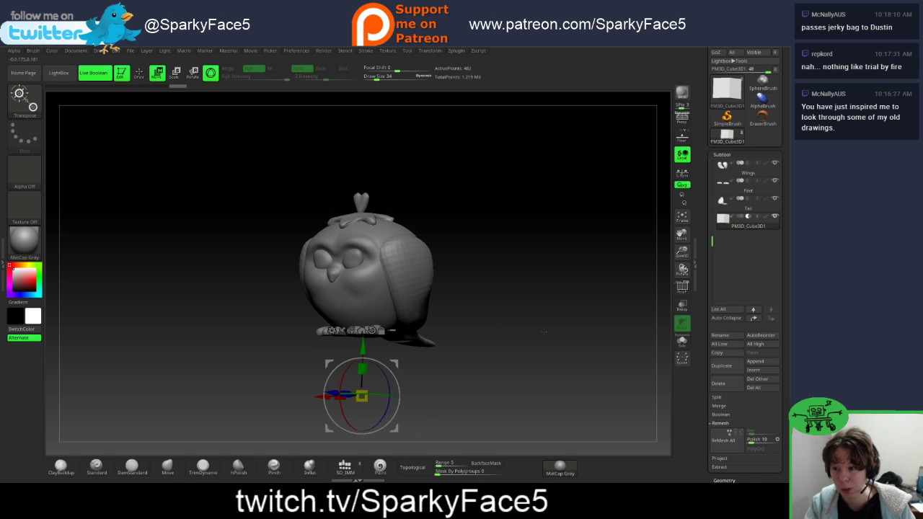
pyautogui.moveTo(638, 313); pyautogui.dragTo(536, 332)
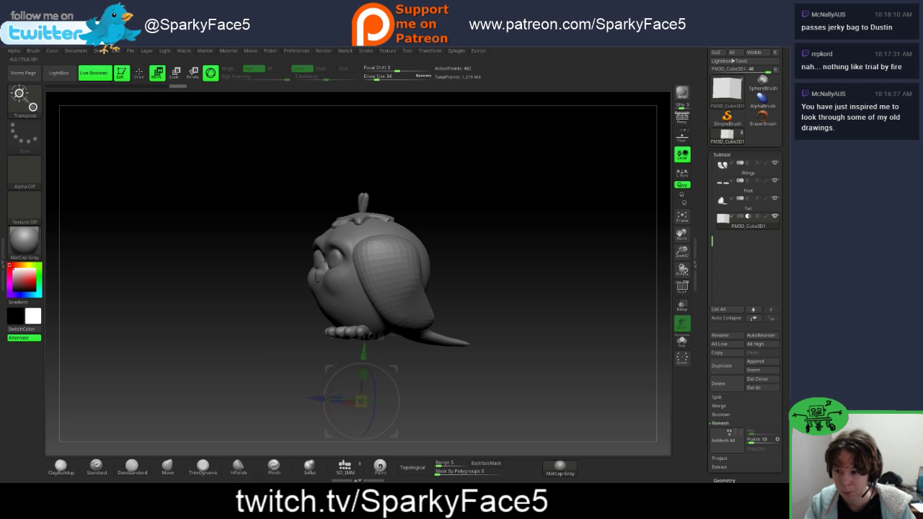
# Step: Shift the subtractive cube up and in front of the owl so it cuts a mouth-like opening below the beak
pyautogui.moveTo(364, 348)
pyautogui.mouseDown()
pyautogui.moveTo(364, 319)
pyautogui.moveTo(364, 335)
pyautogui.mouseUp()
pyautogui.moveTo(319, 377); pyautogui.dragTo(286, 377)
pyautogui.moveTo(330, 332); pyautogui.dragTo(320, 306)
pyautogui.moveTo(281, 355); pyautogui.dragTo(218, 345)
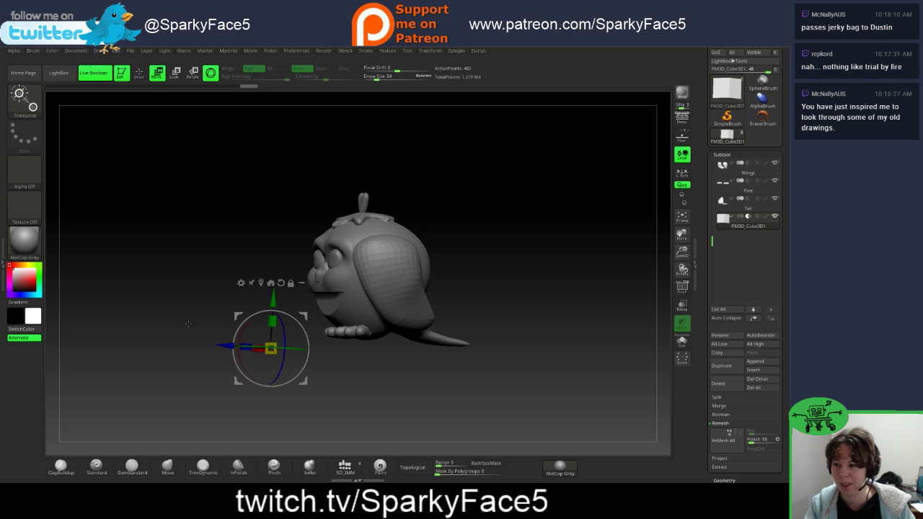
pyautogui.moveTo(509, 293)
pyautogui.mouseDown()
pyautogui.moveTo(555, 293)
pyautogui.moveTo(540, 292)
pyautogui.moveTo(522, 312)
pyautogui.moveTo(539, 292)
pyautogui.moveTo(567, 295)
pyautogui.mouseUp()
pyautogui.press('q')
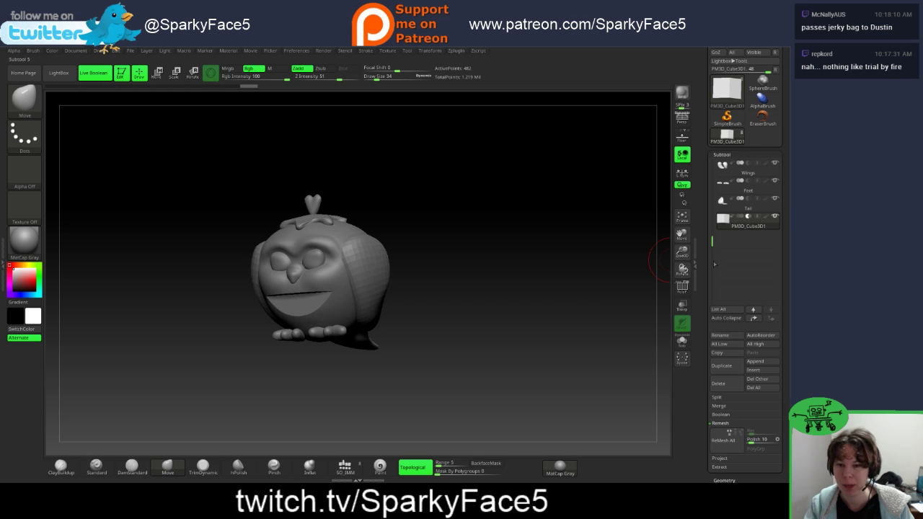
pyautogui.moveTo(499, 316); pyautogui.dragTo(523, 315)
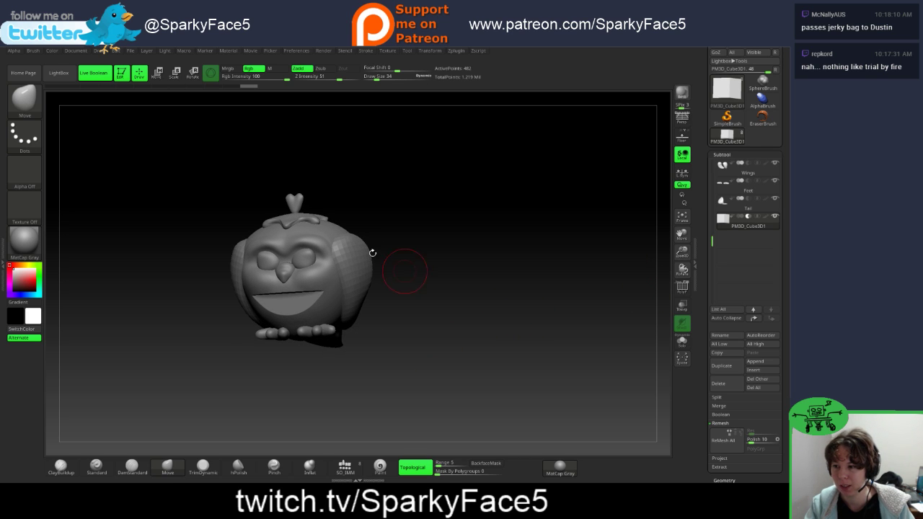
# Step: Compare the cube with the cut it makes by toggling Live Boolean, leaving it off
pyautogui.click(101, 75)
pyautogui.moveTo(403, 235); pyautogui.dragTo(391, 234)
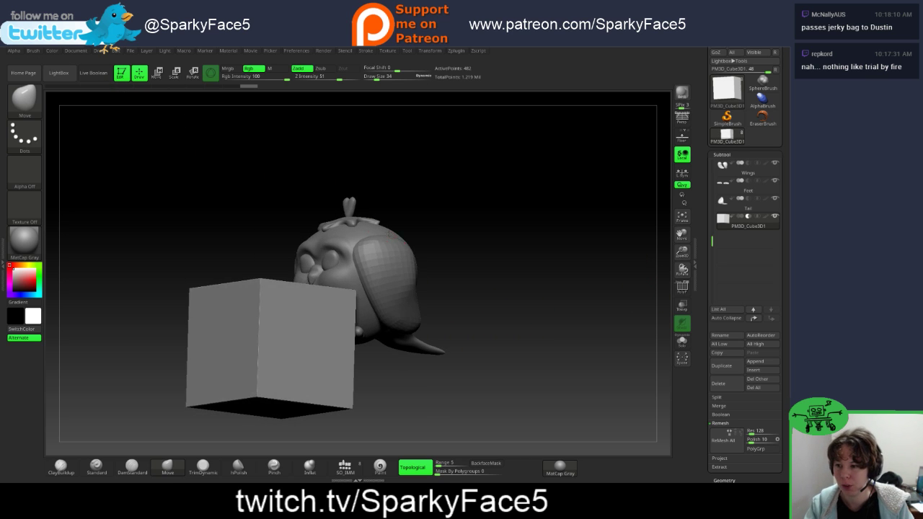
pyautogui.click(98, 77)
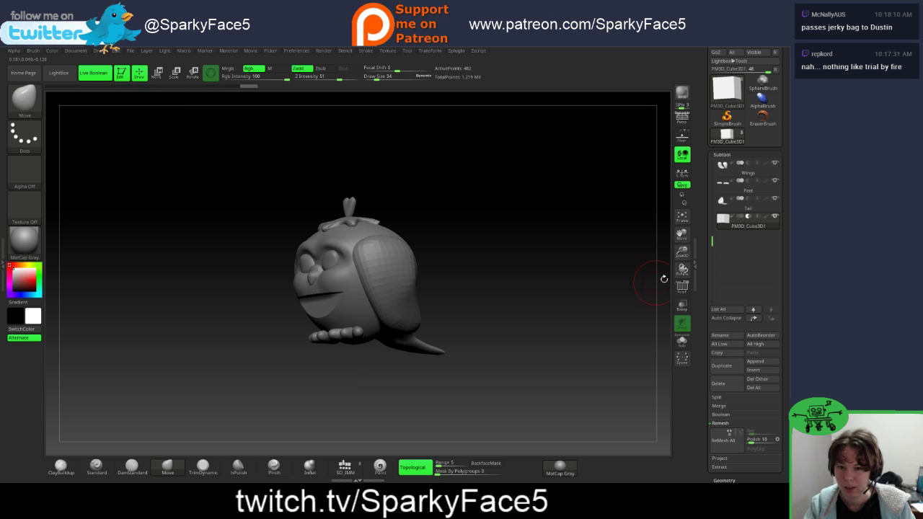
pyautogui.moveTo(579, 295); pyautogui.dragTo(551, 279)
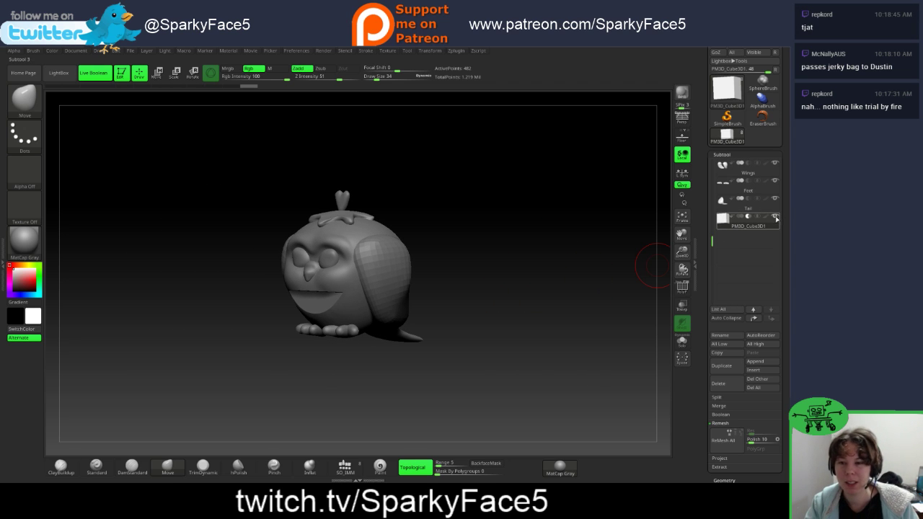
pyautogui.click(94, 73)
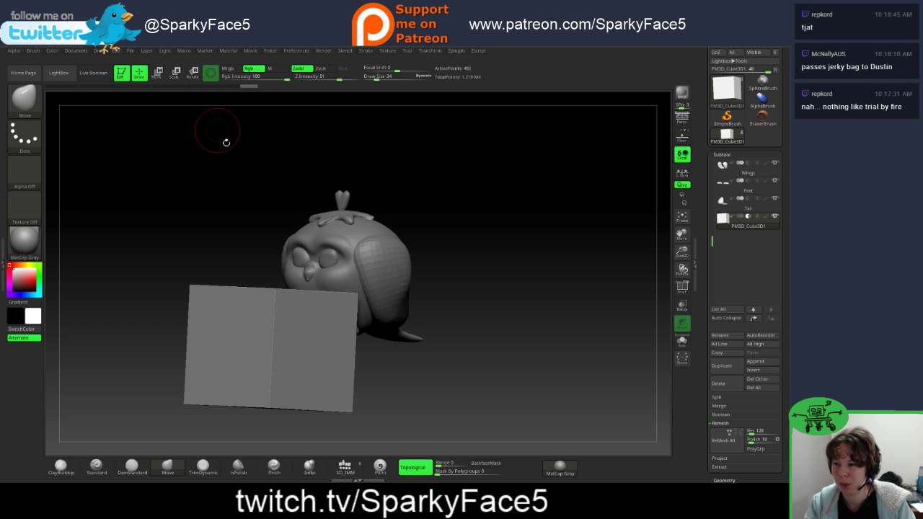
# Step: Close the browser window with all its tabs and return to the sculpt
pyautogui.hotkey('alt', 'Tab')
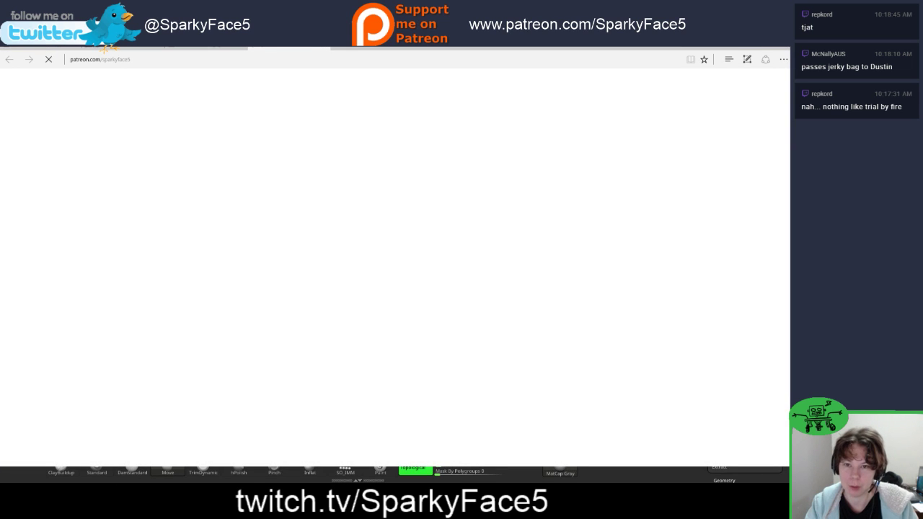
pyautogui.click(781, 50)
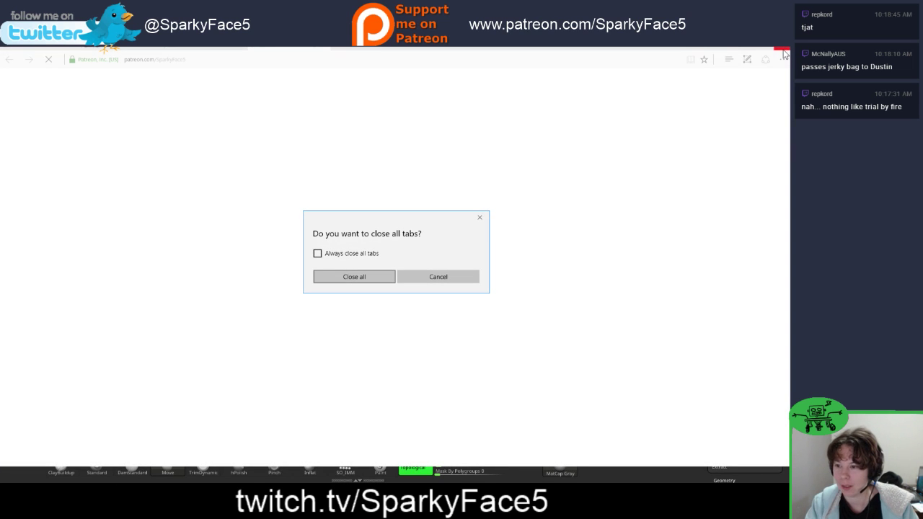
pyautogui.click(372, 276)
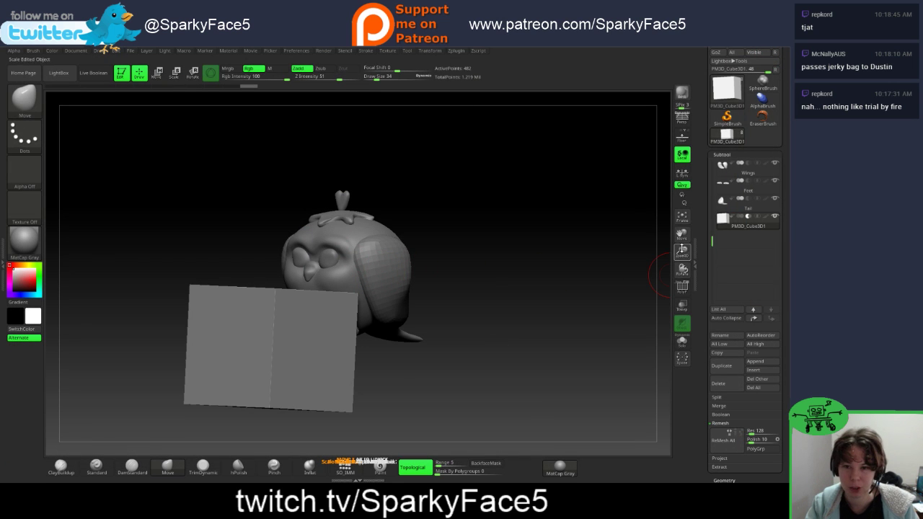
# Step: Delete the cube subtool
pyautogui.moveTo(548, 282); pyautogui.dragTo(632, 214)
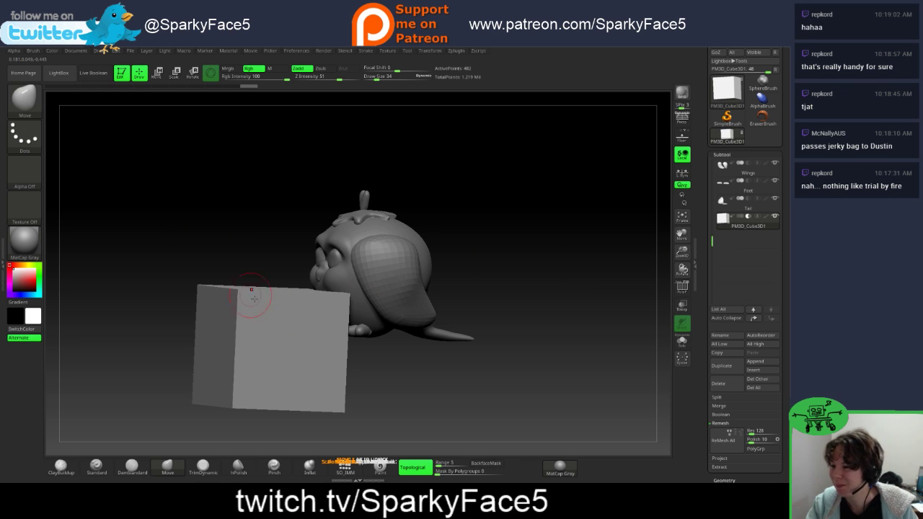
pyautogui.click(718, 383)
pyautogui.click(652, 405)
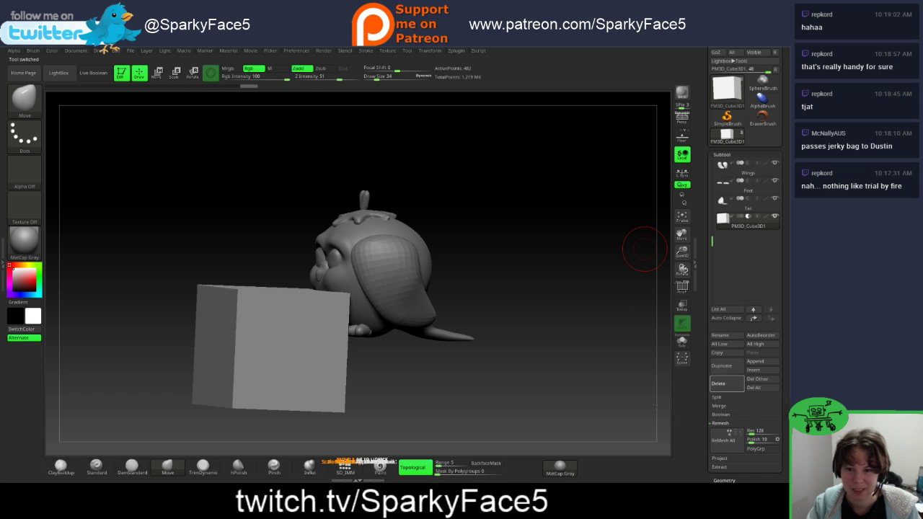
# Step: Select the wings and divide their mesh several times to smooth out the faceted surface
pyautogui.moveTo(550, 326); pyautogui.dragTo(549, 281)
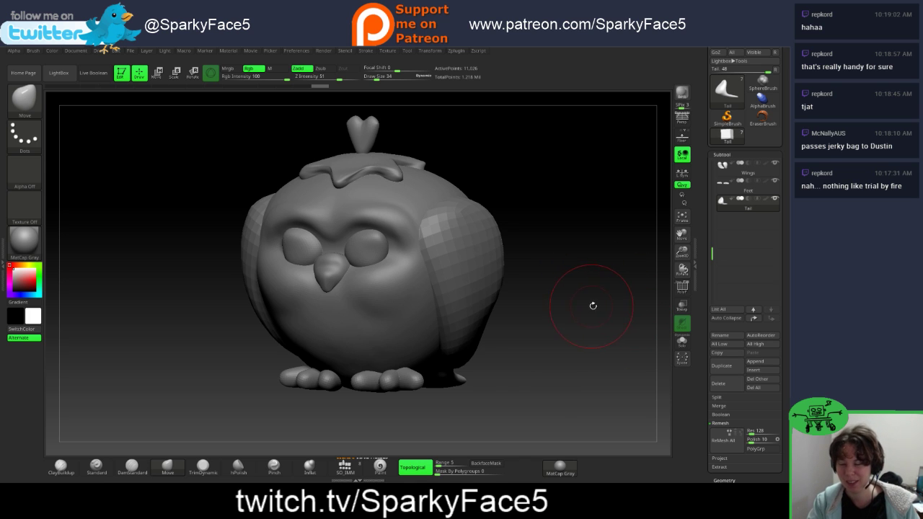
pyautogui.moveTo(593, 306); pyautogui.dragTo(589, 266)
pyautogui.click(728, 168)
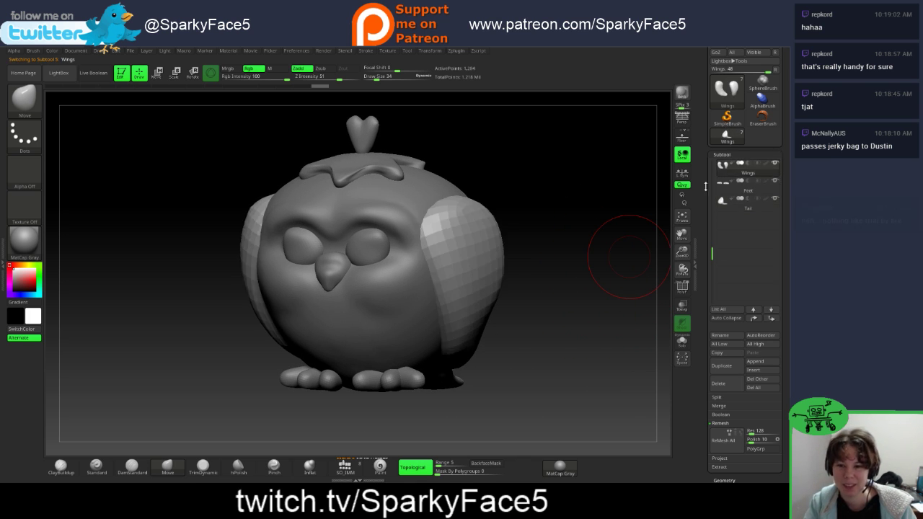
pyautogui.hotkey('ctrl', 'd')
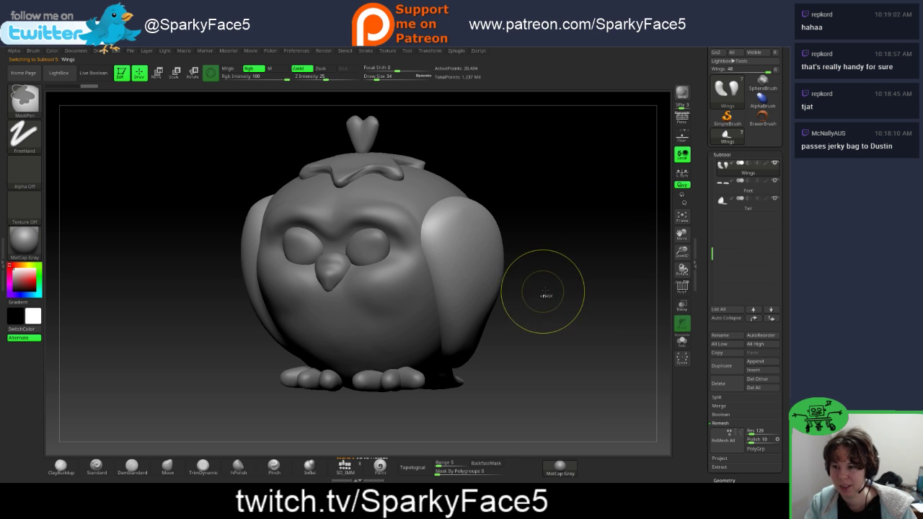
pyautogui.hotkey('ctrl', 'd')
pyautogui.hotkey('ctrl', 'd')
pyautogui.moveTo(575, 294)
pyautogui.mouseDown()
pyautogui.moveTo(512, 291)
pyautogui.moveTo(586, 297)
pyautogui.moveTo(571, 315)
pyautogui.moveTo(581, 273)
pyautogui.moveTo(566, 330)
pyautogui.moveTo(568, 309)
pyautogui.moveTo(583, 329)
pyautogui.mouseUp()
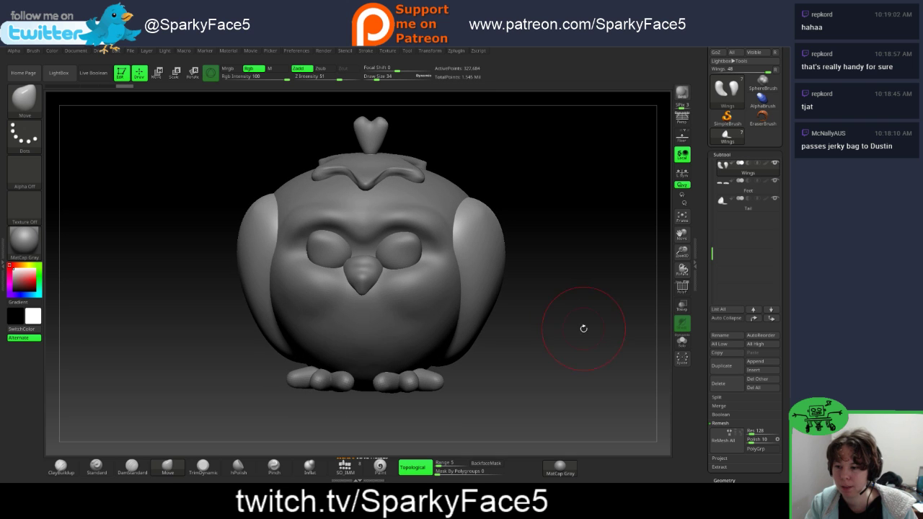
pyautogui.moveTo(703, 292); pyautogui.dragTo(699, 170)
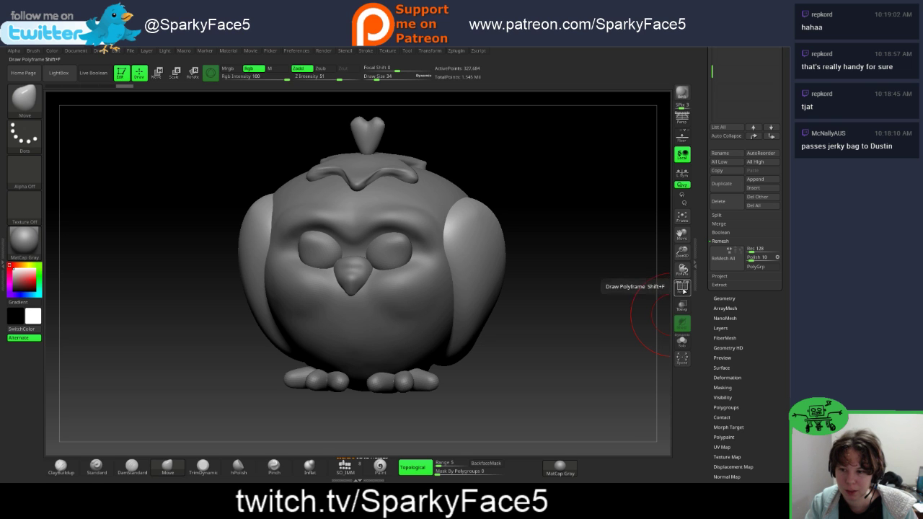
# Step: Turn on the PolyF display and examine the wings, body and tail from the front, side and back
pyautogui.click(682, 289)
pyautogui.click(682, 287)
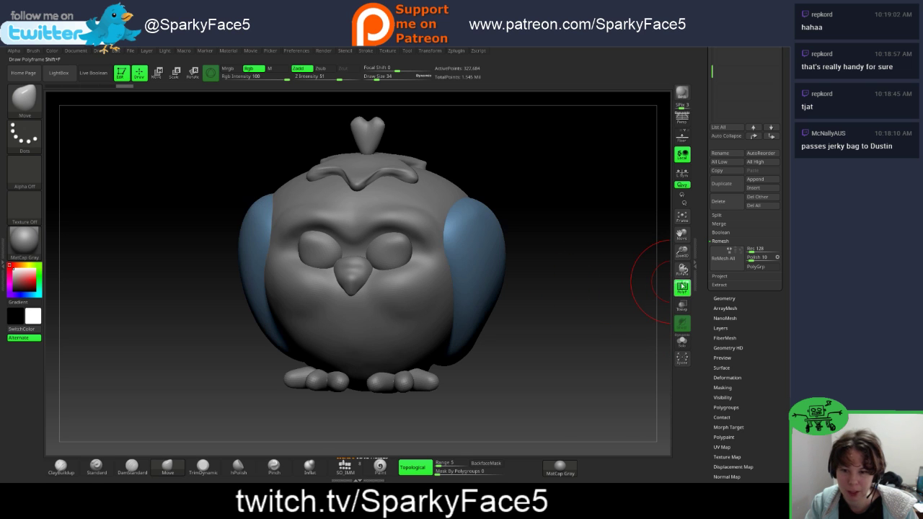
pyautogui.moveTo(710, 348); pyautogui.dragTo(710, 305)
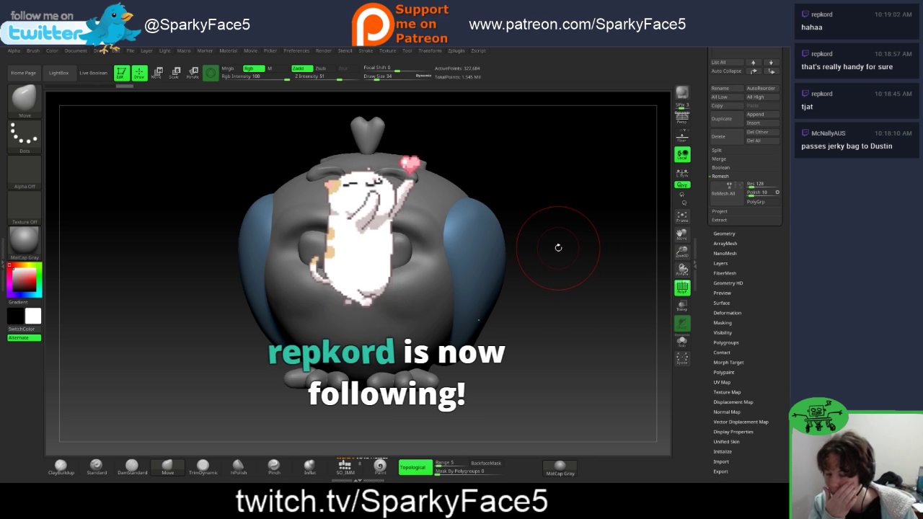
pyautogui.moveTo(556, 258); pyautogui.dragTo(568, 209)
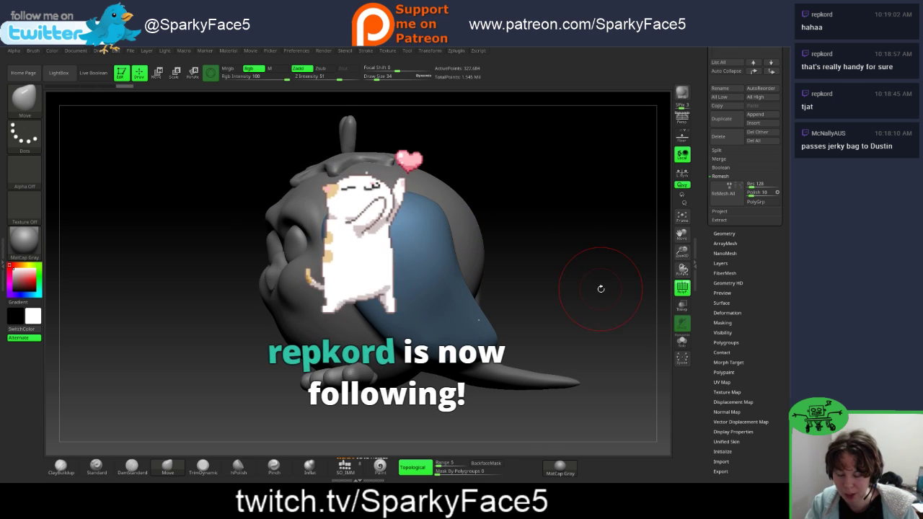
pyautogui.moveTo(597, 289); pyautogui.dragTo(387, 154)
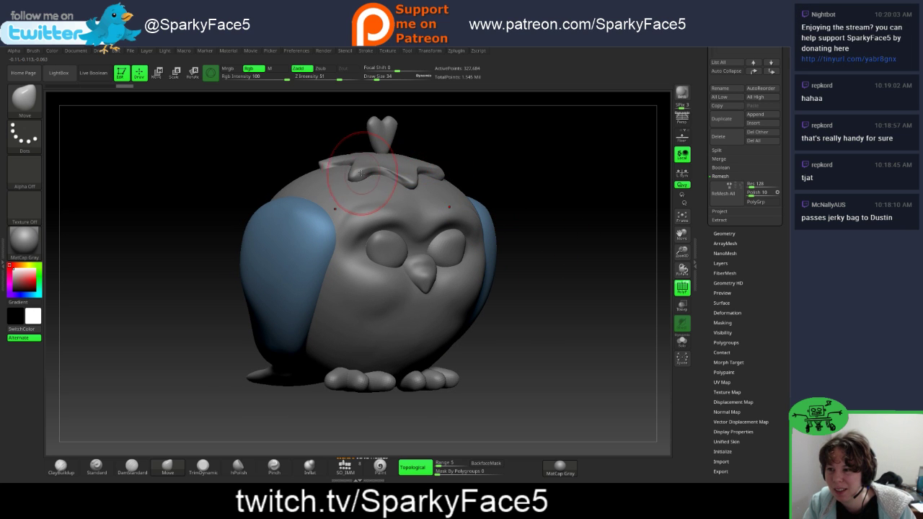
pyautogui.moveTo(511, 206)
pyautogui.mouseDown()
pyautogui.moveTo(555, 241)
pyautogui.moveTo(546, 257)
pyautogui.moveTo(556, 260)
pyautogui.mouseUp()
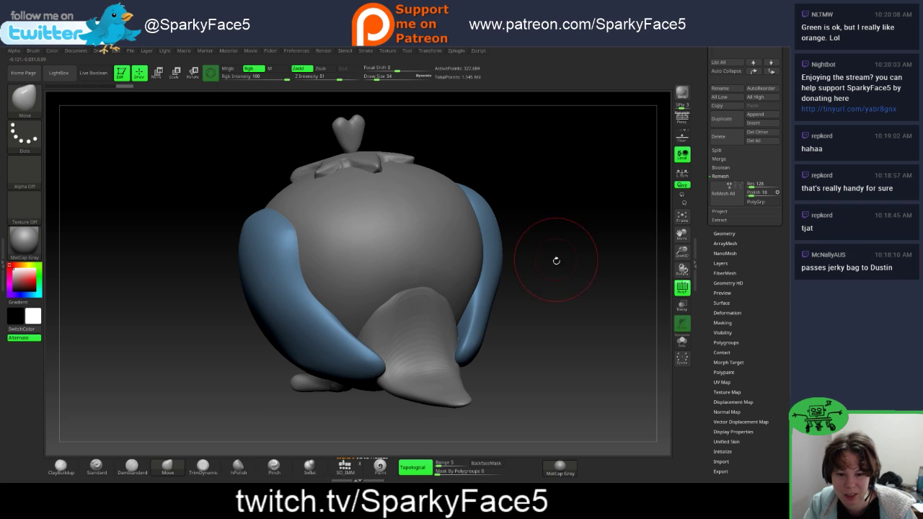
pyautogui.moveTo(563, 298)
pyautogui.mouseDown()
pyautogui.moveTo(550, 326)
pyautogui.moveTo(302, 349)
pyautogui.mouseUp()
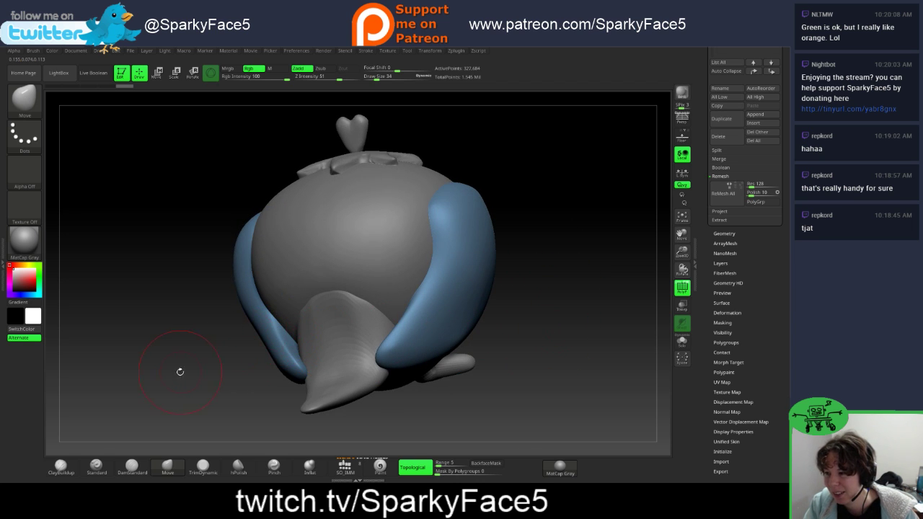
pyautogui.moveTo(180, 372); pyautogui.dragTo(329, 320)
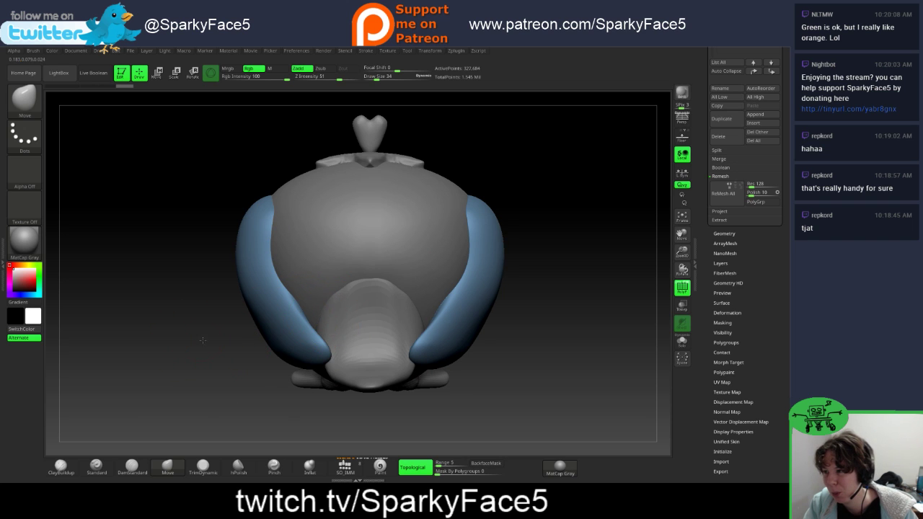
pyautogui.moveTo(203, 340); pyautogui.dragTo(214, 358)
pyautogui.moveTo(533, 304)
pyautogui.mouseDown()
pyautogui.moveTo(525, 319)
pyautogui.moveTo(325, 349)
pyautogui.mouseUp()
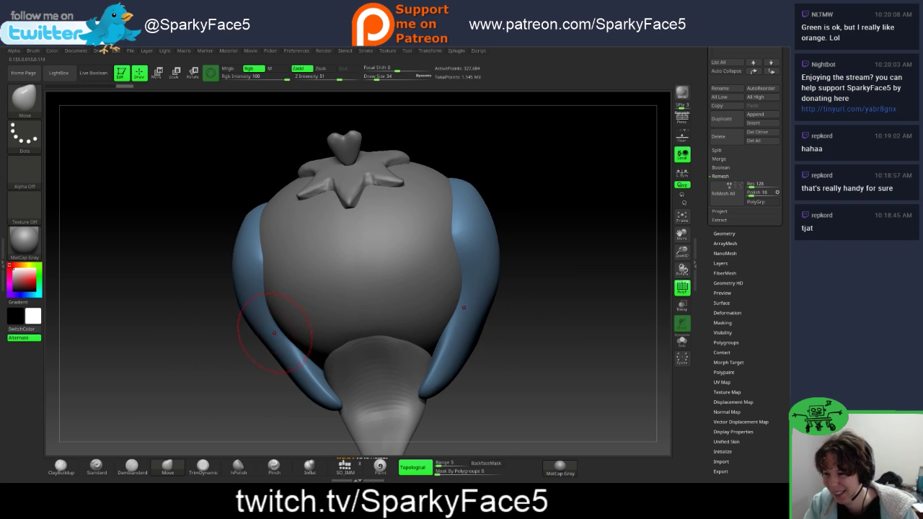
# Step: Open the wings' Geometry settings to reach the subdivision level and Divide controls
pyautogui.click(725, 233)
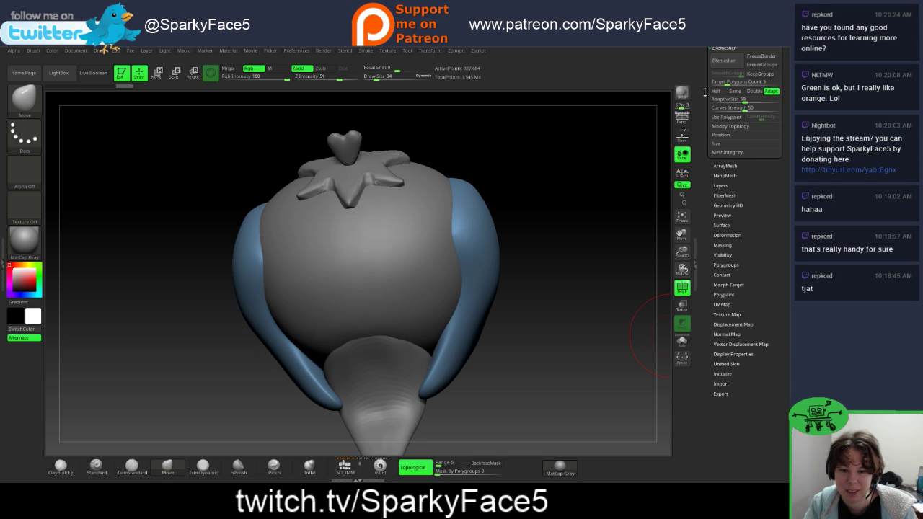
pyautogui.moveTo(705, 90); pyautogui.dragTo(706, 179)
pyautogui.scroll(-1, 706, 179)
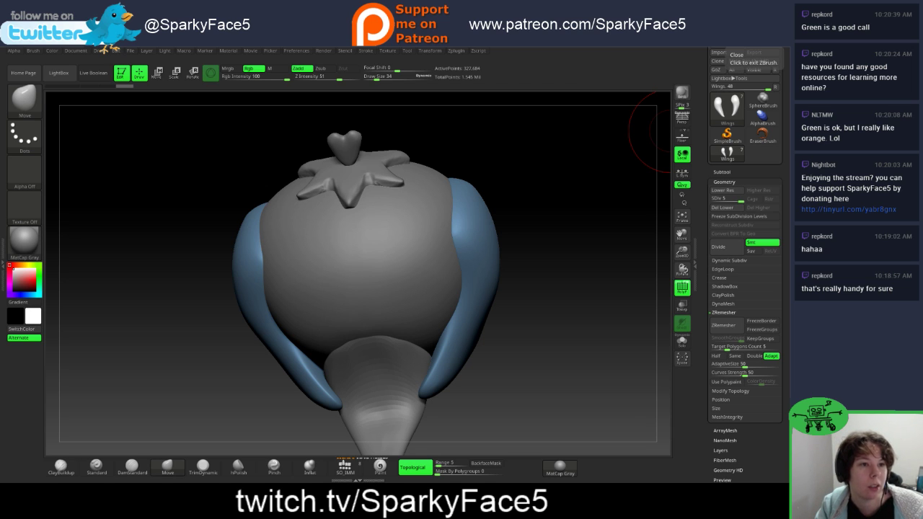
# Step: Switch to the browser to look through the YouTube channel's ZBrush playlists, and return to the sculpt
pyautogui.moveTo(786, 51); pyautogui.dragTo(361, 48)
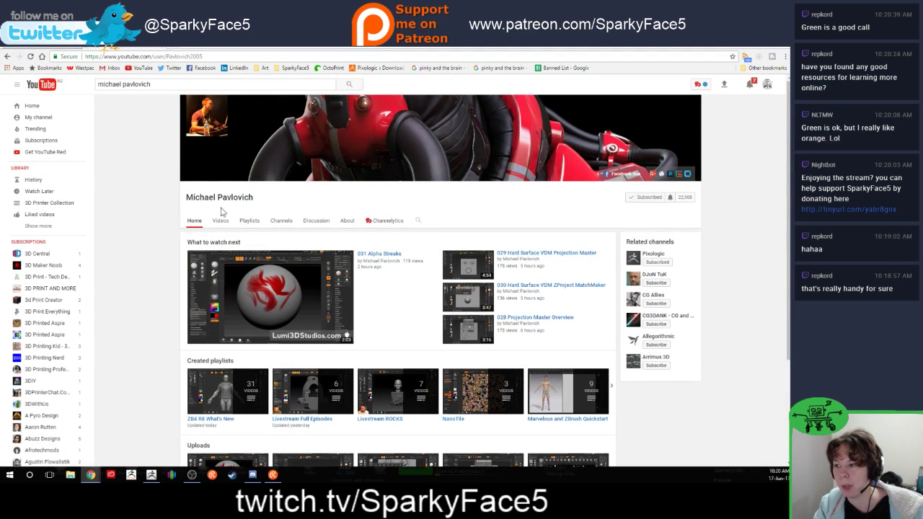
pyautogui.click(249, 220)
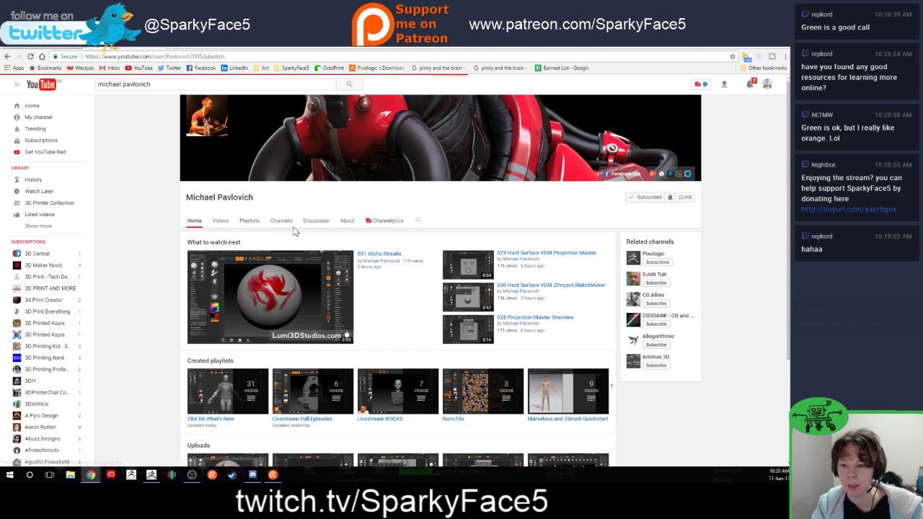
pyautogui.scroll(-2, 354, 206)
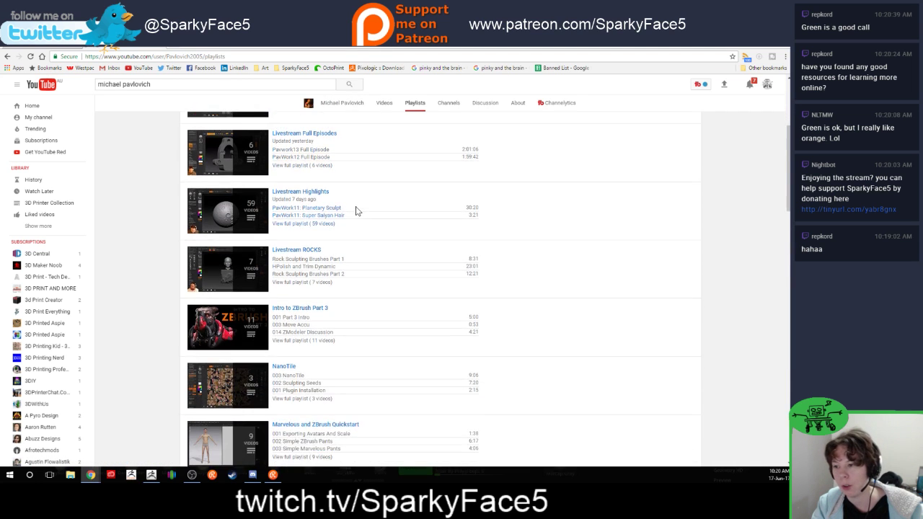
pyautogui.scroll(-4, 387, 227)
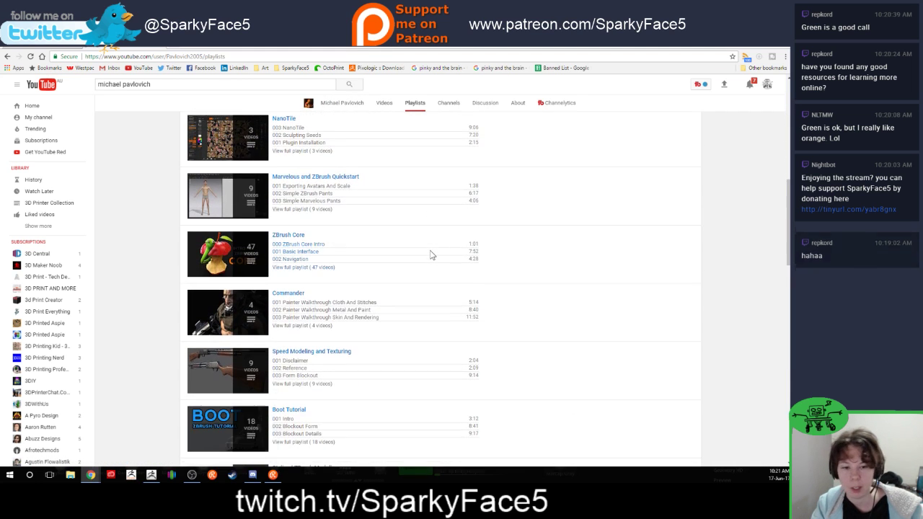
pyautogui.scroll(-4, 426, 258)
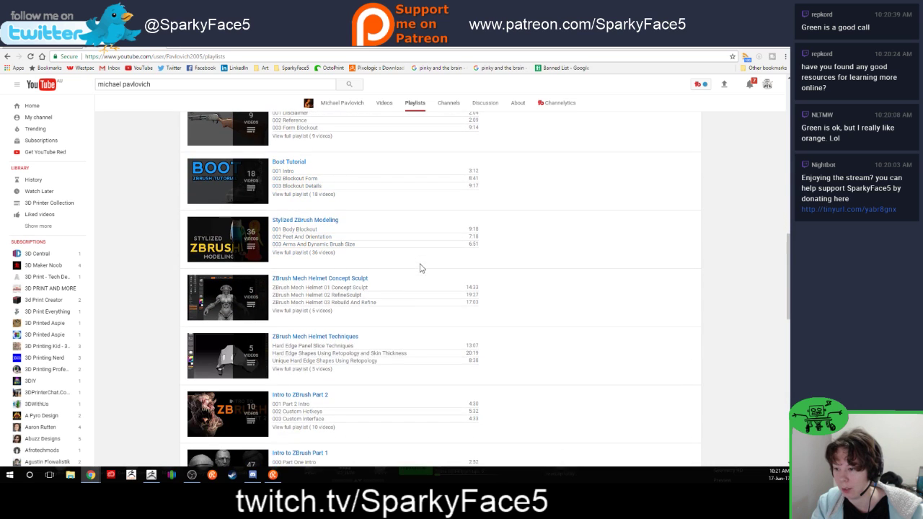
pyautogui.scroll(-2, 392, 340)
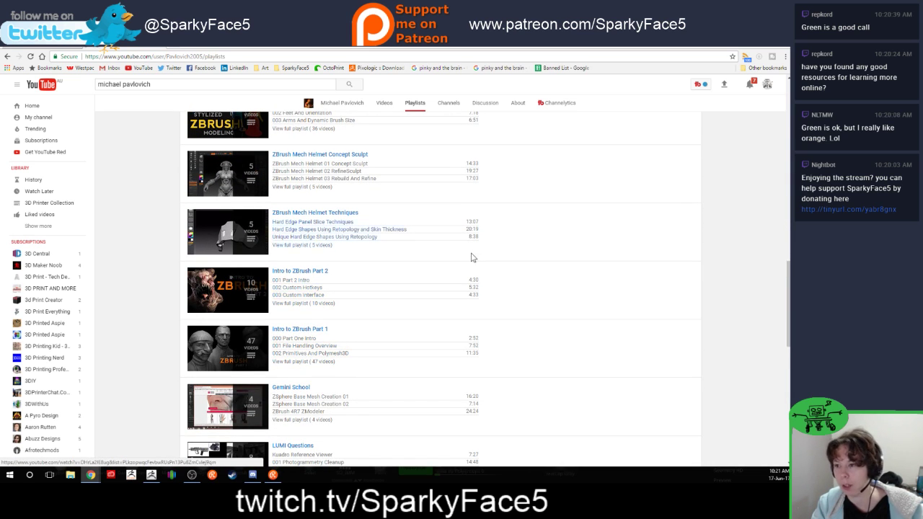
pyautogui.scroll(3, 472, 257)
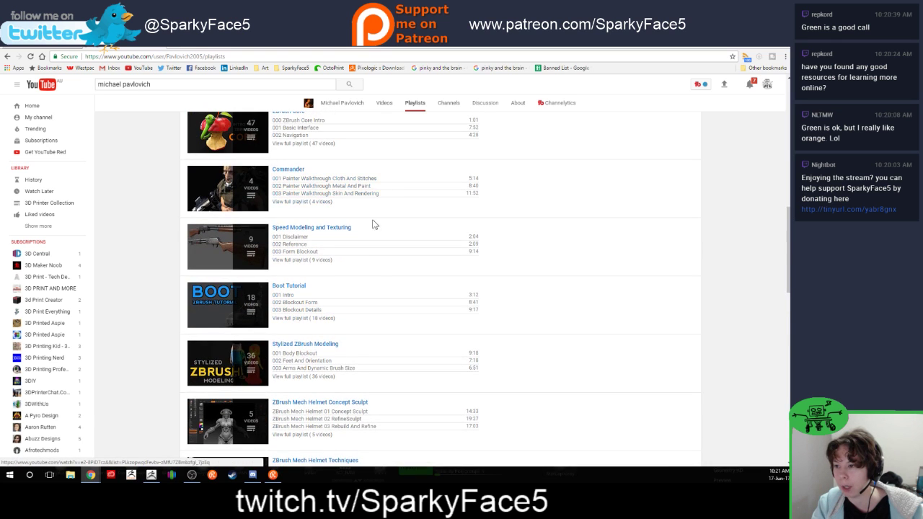
pyautogui.scroll(-2, 373, 225)
pyautogui.scroll(2, 373, 325)
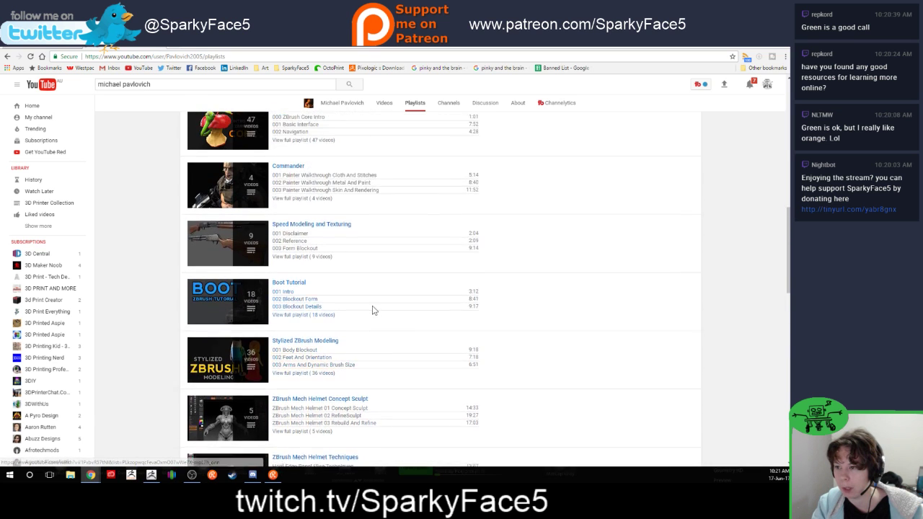
pyautogui.scroll(3, 374, 310)
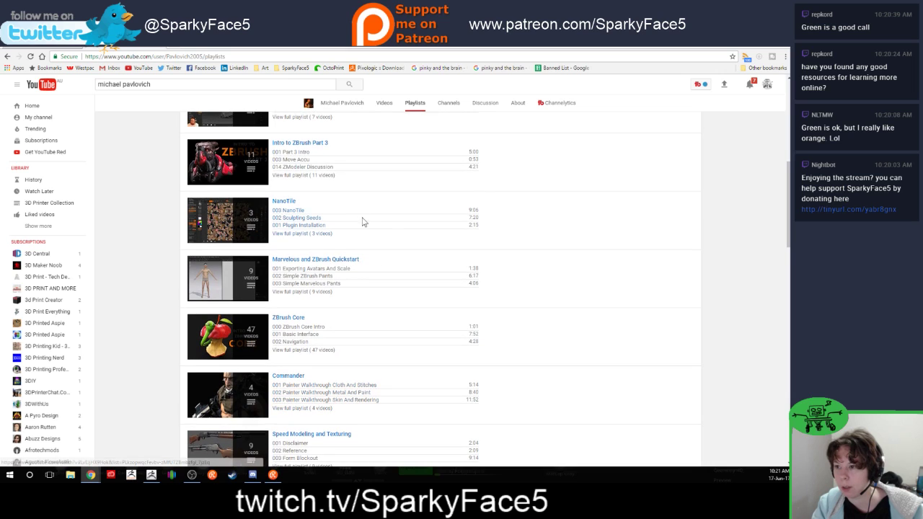
pyautogui.scroll(1, 515, 242)
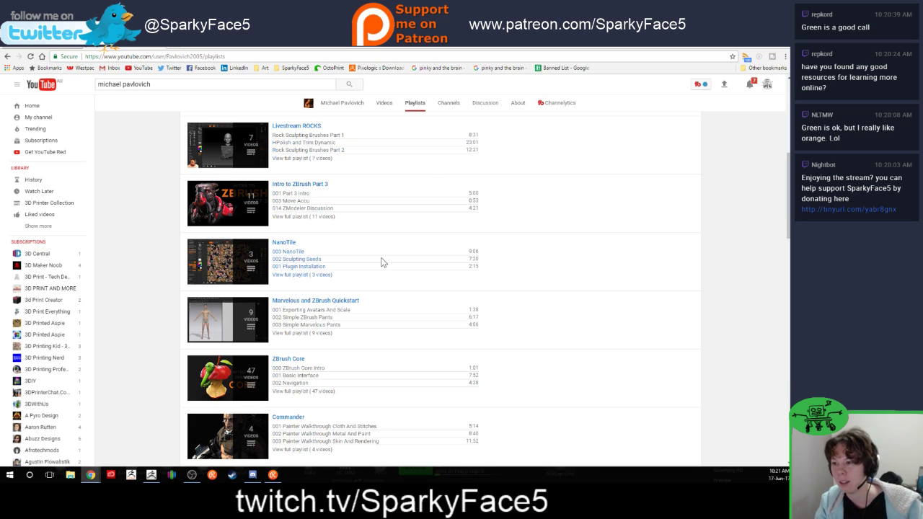
pyautogui.scroll(3, 382, 263)
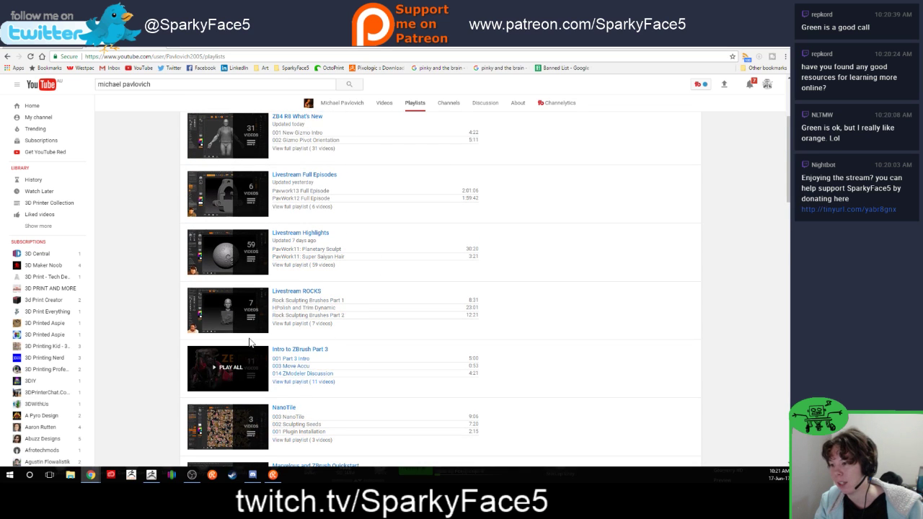
pyautogui.scroll(1, 250, 342)
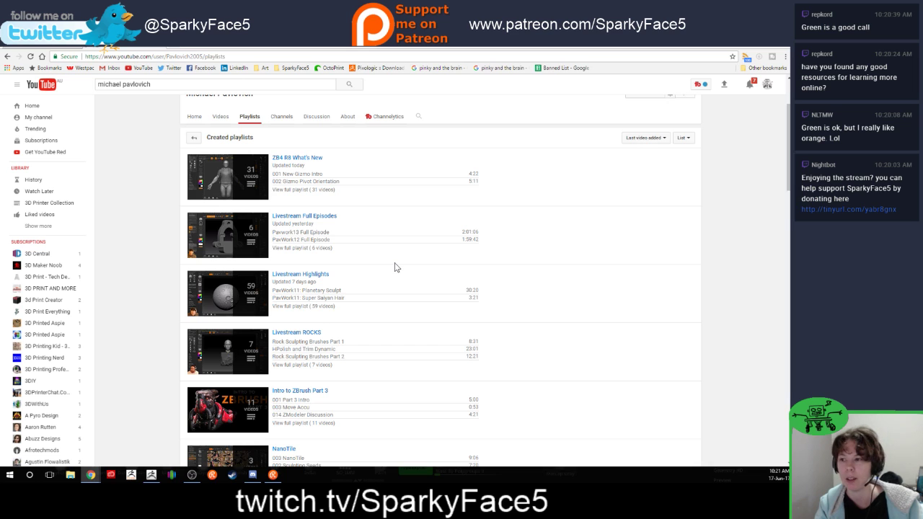
pyautogui.scroll(1, 395, 268)
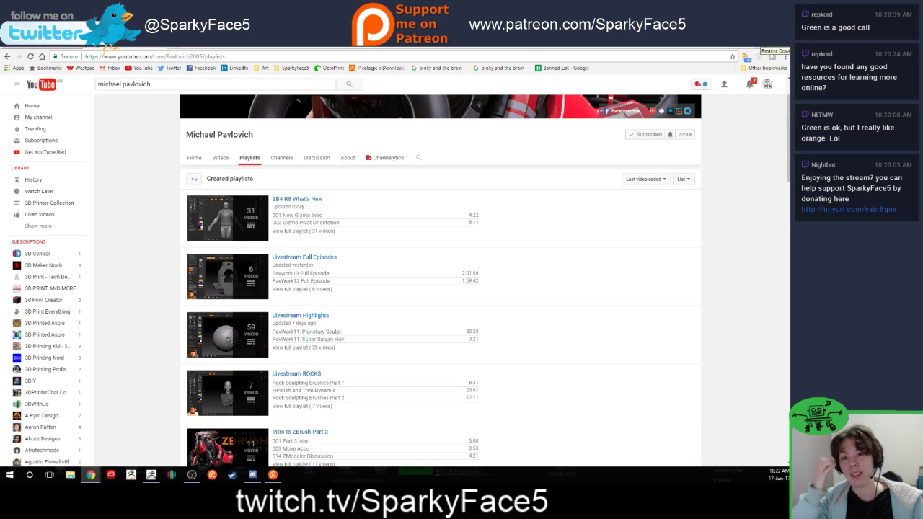
pyautogui.scroll(1, 343, 247)
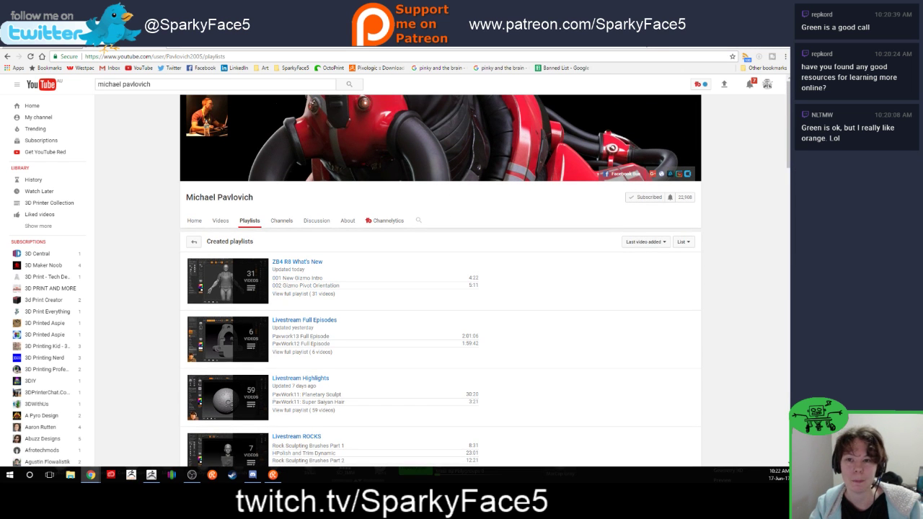
pyautogui.moveTo(642, 49); pyautogui.dragTo(789, 69)
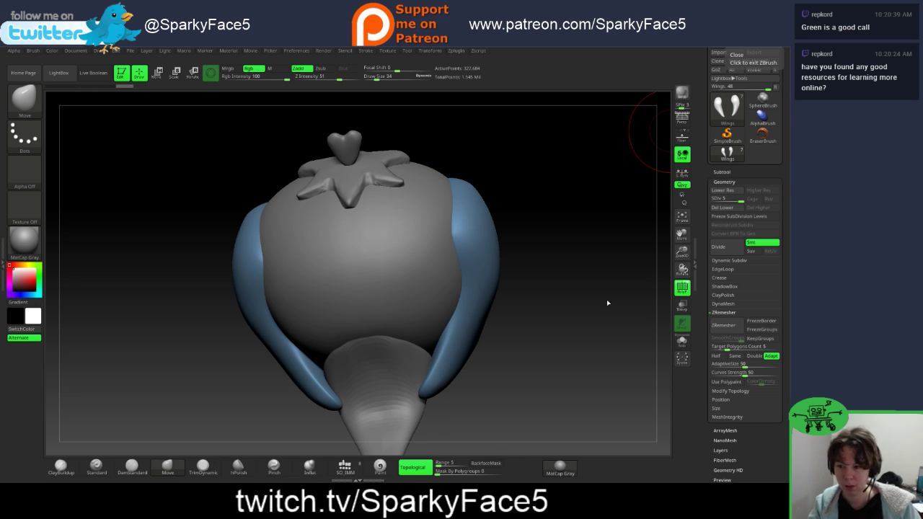
# Step: Select the feet and divide their mesh three times to smooth the toes
pyautogui.moveTo(553, 309); pyautogui.dragTo(591, 313)
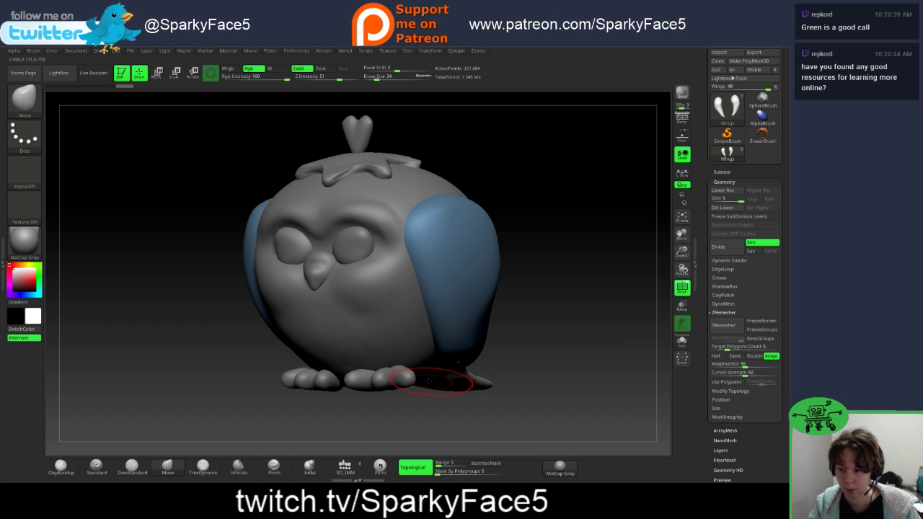
pyautogui.keyDown('alt'); pyautogui.click(407, 377); pyautogui.keyUp('alt')
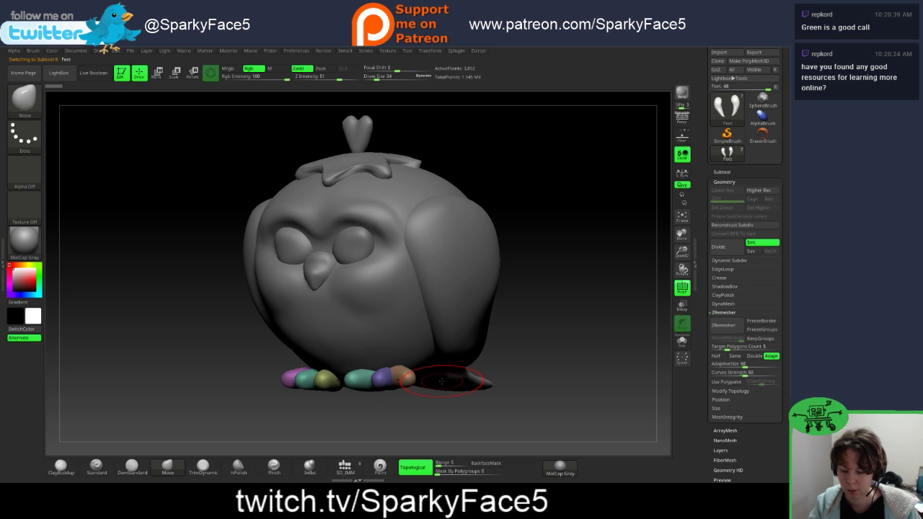
pyautogui.hotkey('ctrl', 'd')
pyautogui.hotkey('ctrl', 'd')
pyautogui.hotkey('ctrl', 'd')
# Step: Select the wings from behind and lower them to subdivision level 1
pyautogui.moveTo(553, 326); pyautogui.dragTo(531, 338)
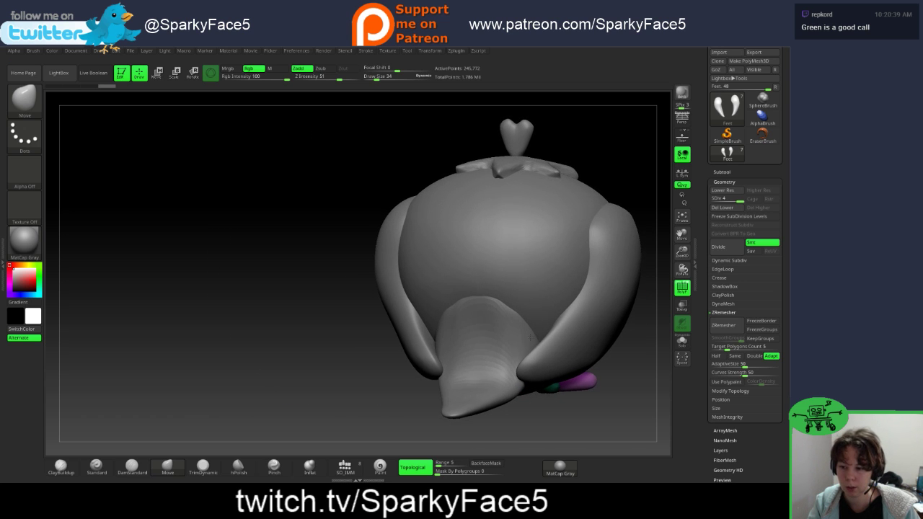
pyautogui.keyDown('alt'); pyautogui.click(413, 342); pyautogui.keyUp('alt')
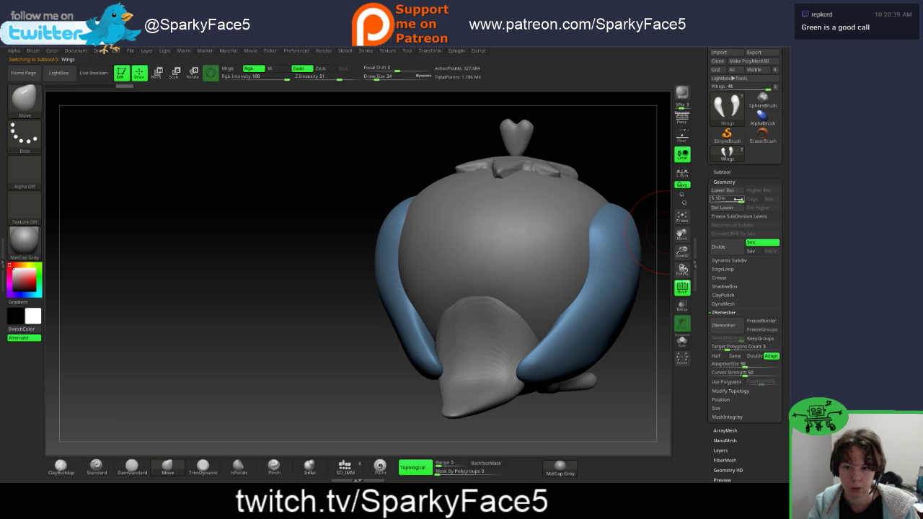
pyautogui.moveTo(710, 201); pyautogui.dragTo(705, 201)
# Step: Reshape the wings' lower tips with the Move brush from behind so they tuck in beside the tail
pyautogui.moveTo(282, 354); pyautogui.dragTo(516, 408)
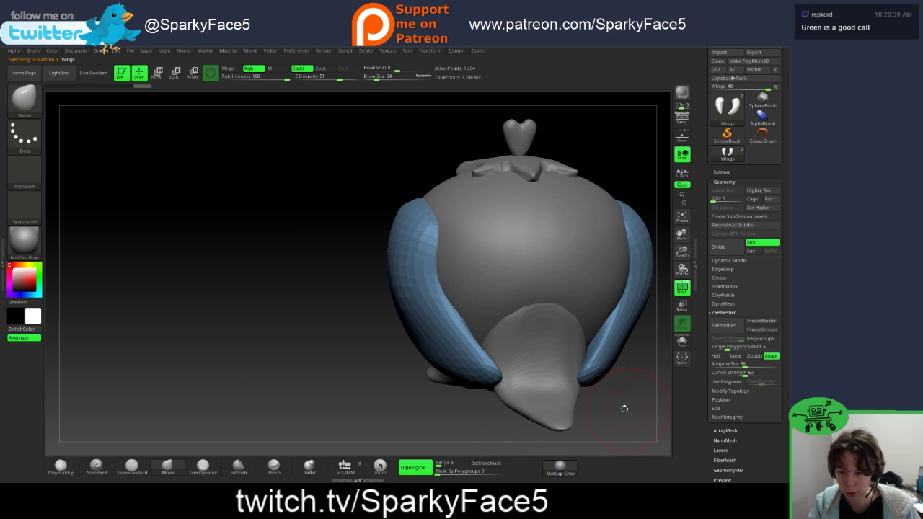
pyautogui.moveTo(624, 408); pyautogui.dragTo(526, 412)
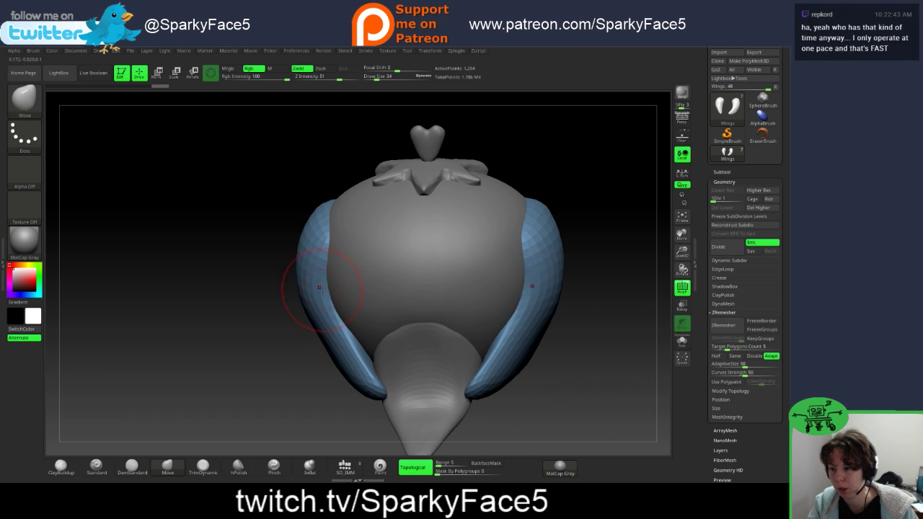
pyautogui.moveTo(229, 365); pyautogui.dragTo(314, 357)
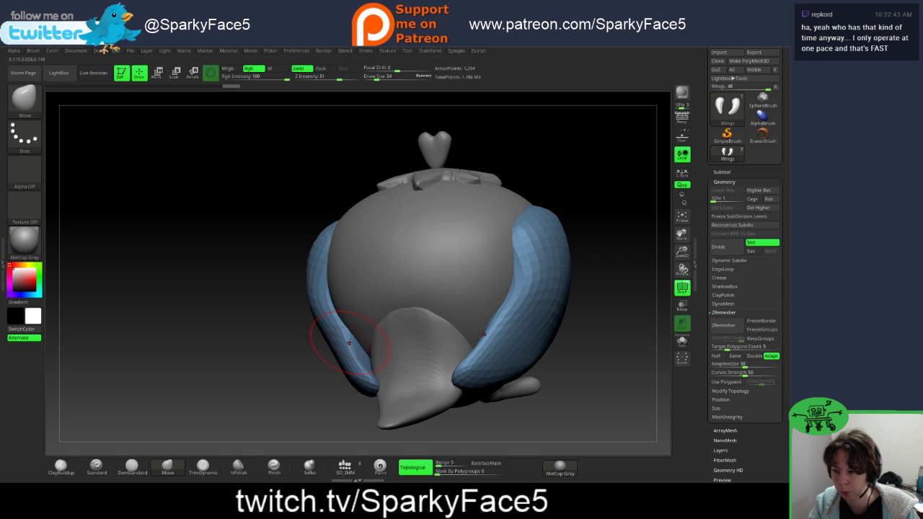
pyautogui.moveTo(357, 361)
pyautogui.mouseDown()
pyautogui.moveTo(367, 353)
pyautogui.moveTo(371, 392)
pyautogui.mouseUp()
pyautogui.moveTo(302, 393); pyautogui.dragTo(369, 390)
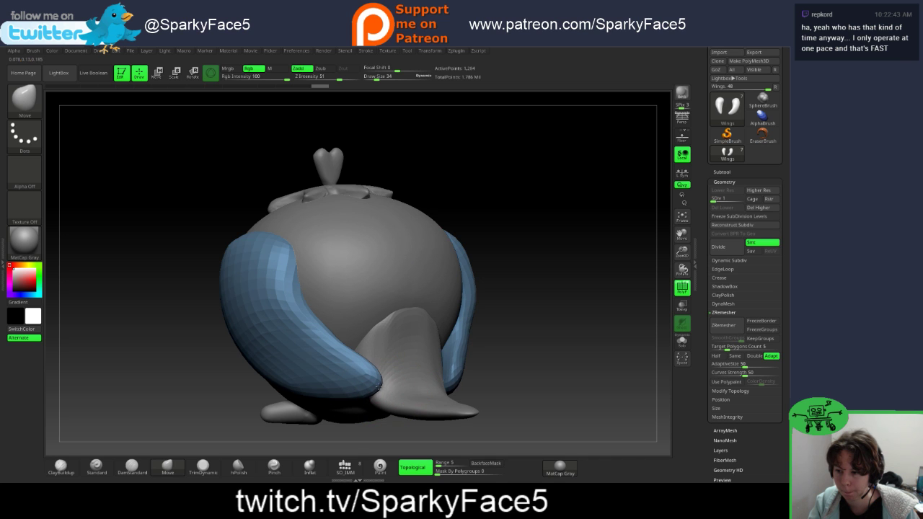
# Step: Adjust the outline of the wing tips with the Move brush from the side and from below
pyautogui.moveTo(483, 387); pyautogui.dragTo(360, 408)
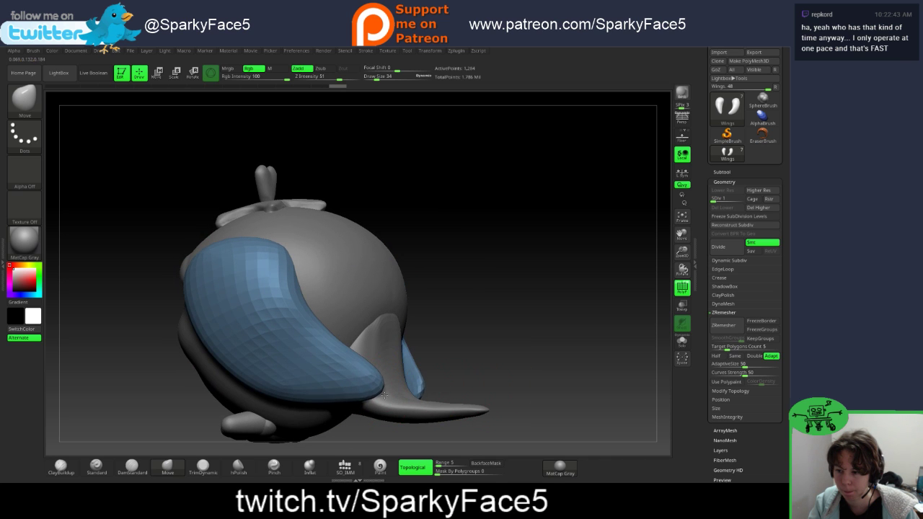
pyautogui.keyDown('shift'); pyautogui.moveTo(467, 367); pyautogui.dragTo(519, 364); pyautogui.keyUp('shift')
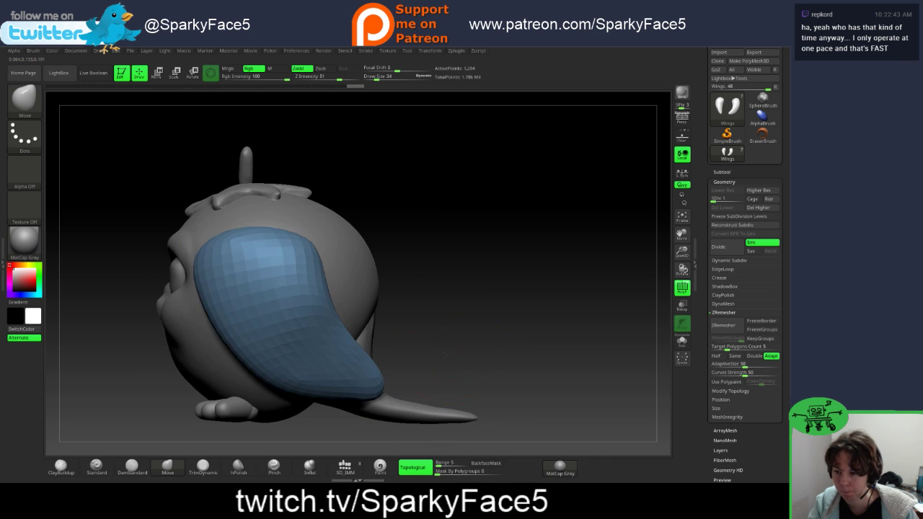
pyautogui.moveTo(411, 354)
pyautogui.mouseDown()
pyautogui.moveTo(469, 344)
pyautogui.moveTo(302, 363)
pyautogui.mouseUp()
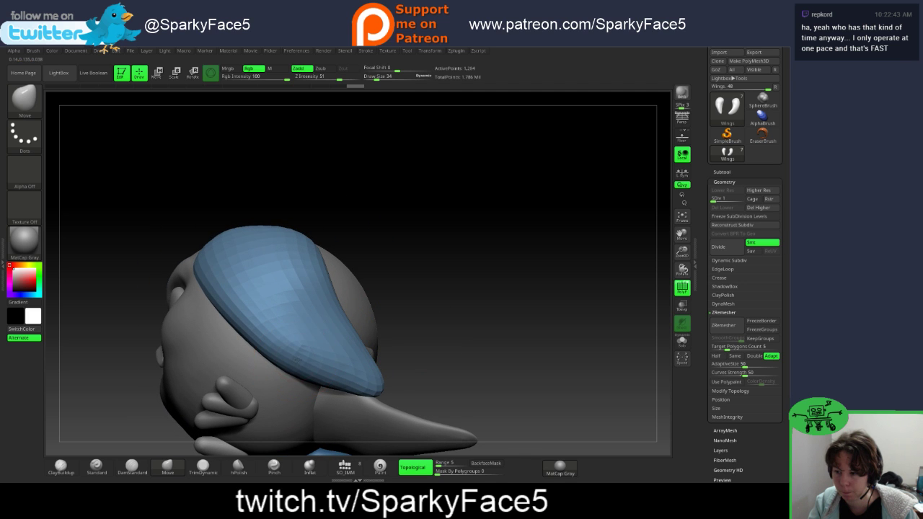
pyautogui.moveTo(442, 348); pyautogui.dragTo(442, 368)
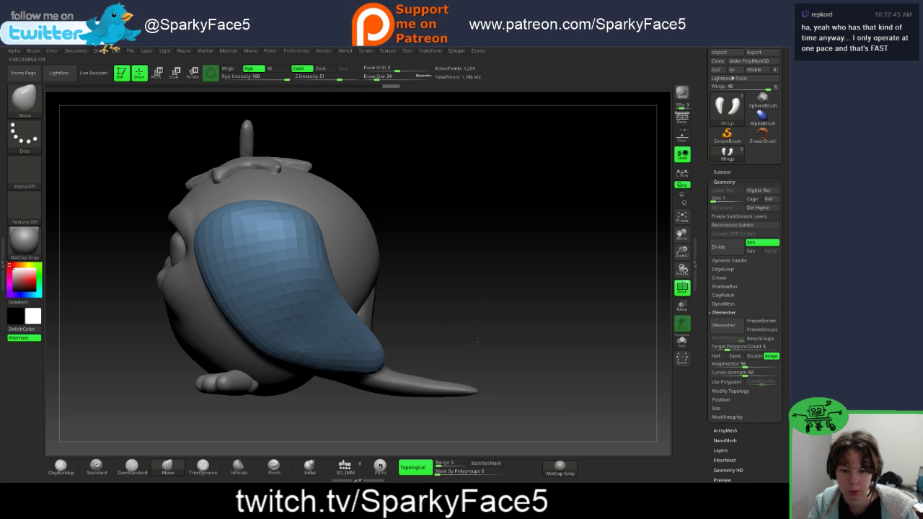
# Step: Refine the curve of the wings' lower edges along the body from the rear, front and side
pyautogui.moveTo(476, 340); pyautogui.dragTo(441, 344)
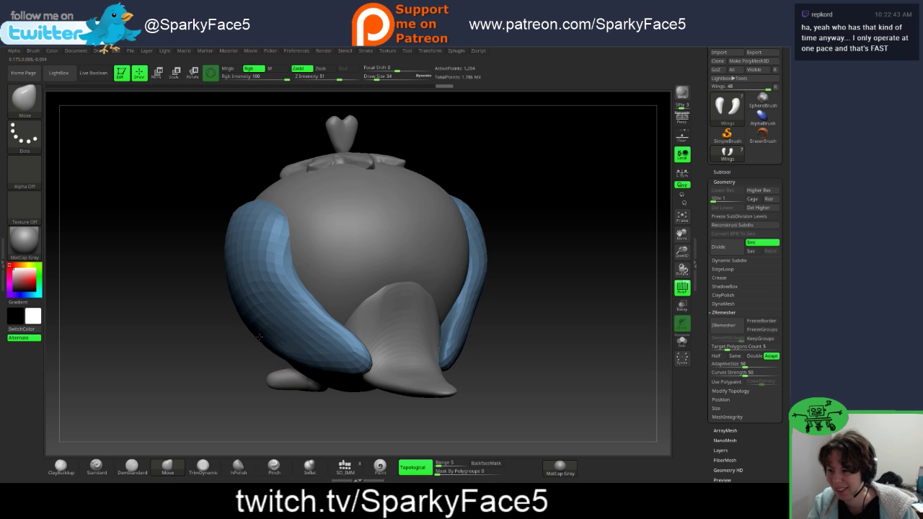
pyautogui.moveTo(227, 352); pyautogui.dragTo(292, 362)
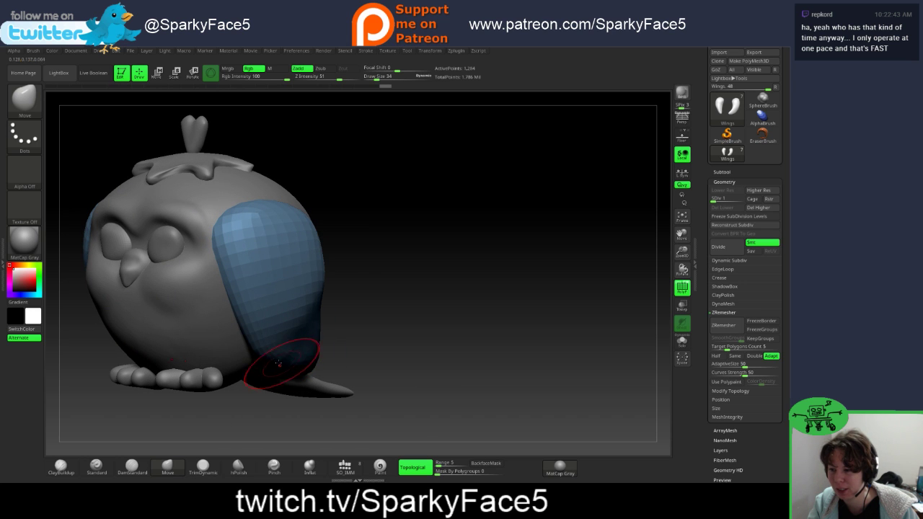
pyautogui.moveTo(261, 344); pyautogui.dragTo(285, 405)
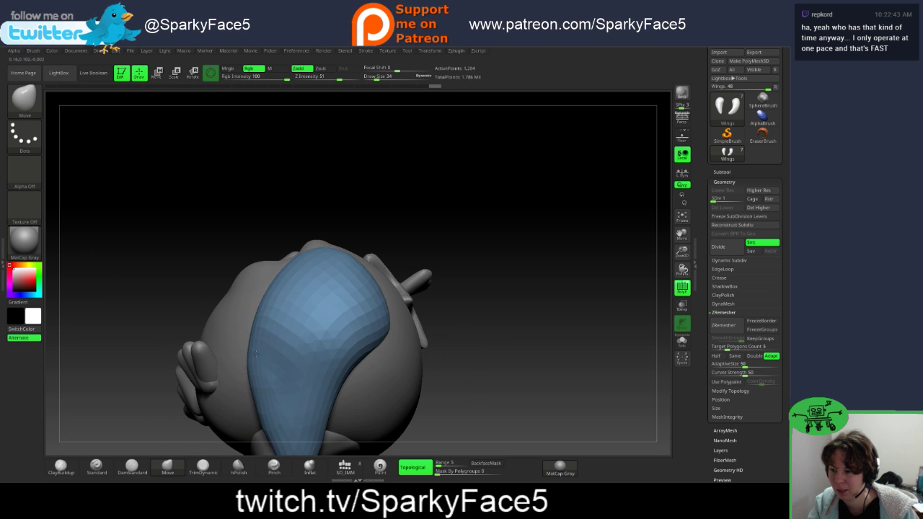
pyautogui.moveTo(311, 210); pyautogui.dragTo(305, 382)
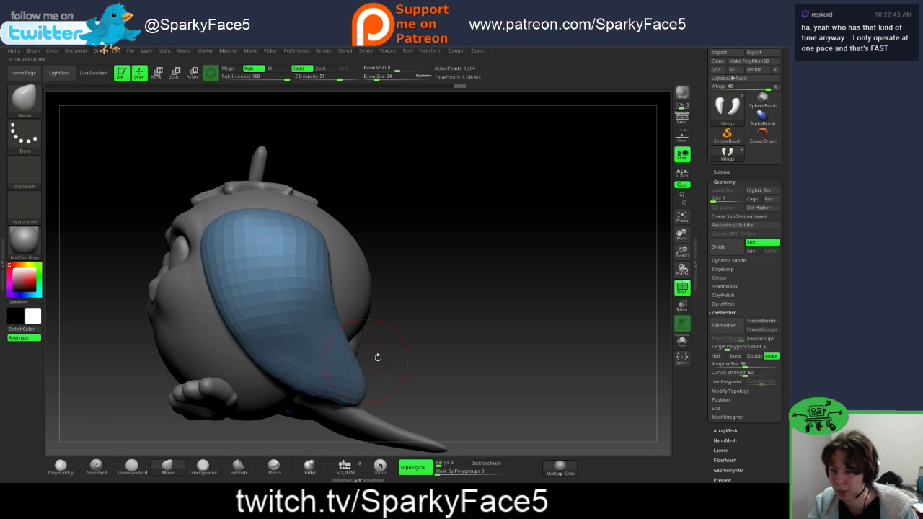
pyautogui.moveTo(378, 357); pyautogui.dragTo(440, 367)
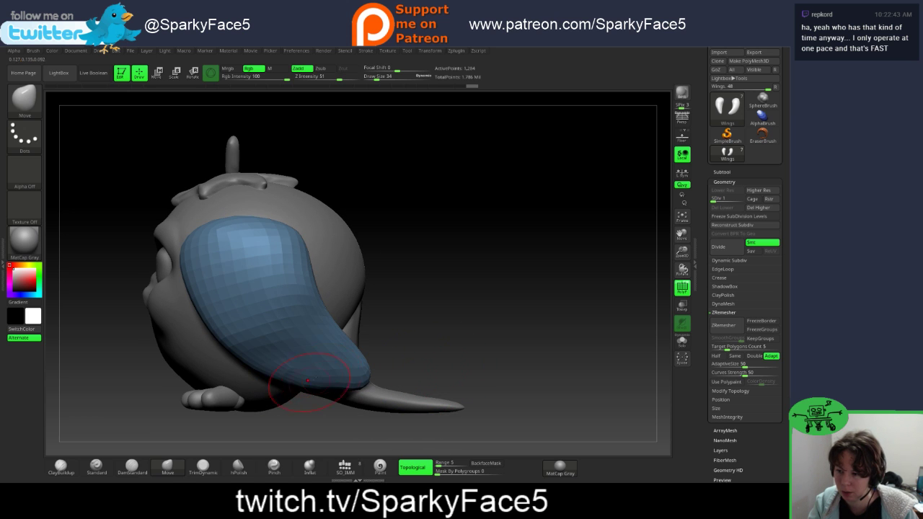
# Step: Enlarge the Move brush to draw size 75 and pull the wing tips down over the base of the tail
pyautogui.press('s')
pyautogui.moveTo(511, 319)
pyautogui.mouseDown()
pyautogui.moveTo(525, 319)
pyautogui.moveTo(472, 319)
pyautogui.moveTo(481, 319)
pyautogui.mouseUp()
pyautogui.press('s')
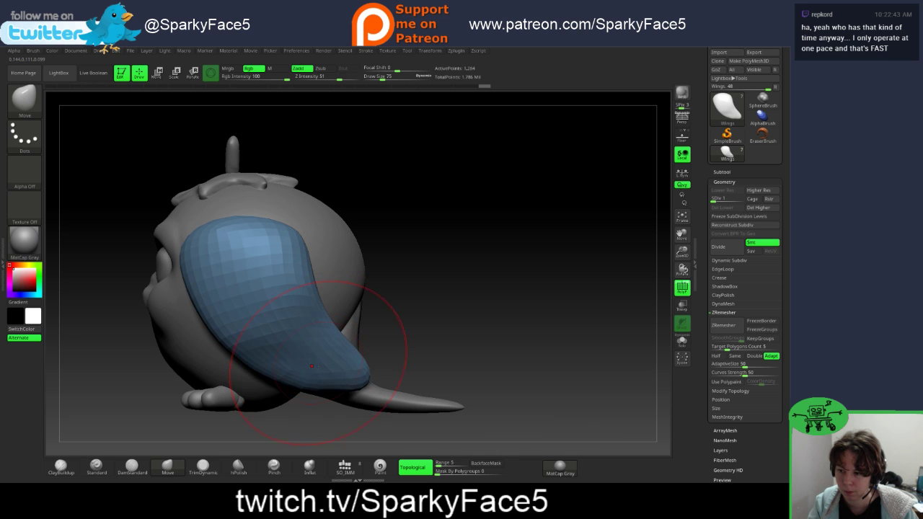
pyautogui.moveTo(312, 366); pyautogui.dragTo(289, 383)
pyautogui.moveTo(352, 364)
pyautogui.mouseDown()
pyautogui.moveTo(354, 388)
pyautogui.moveTo(378, 396)
pyautogui.mouseUp()
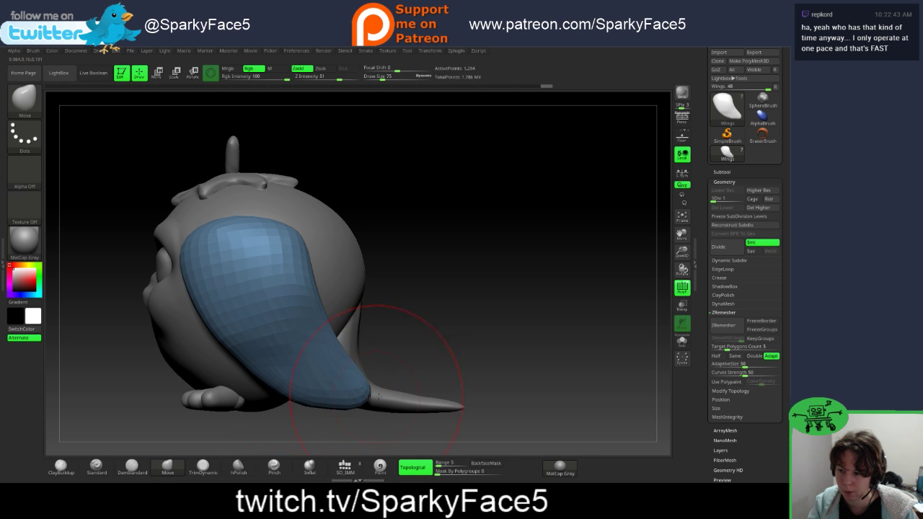
pyautogui.moveTo(436, 372)
pyautogui.mouseDown()
pyautogui.moveTo(475, 345)
pyautogui.moveTo(547, 364)
pyautogui.moveTo(468, 359)
pyautogui.mouseUp()
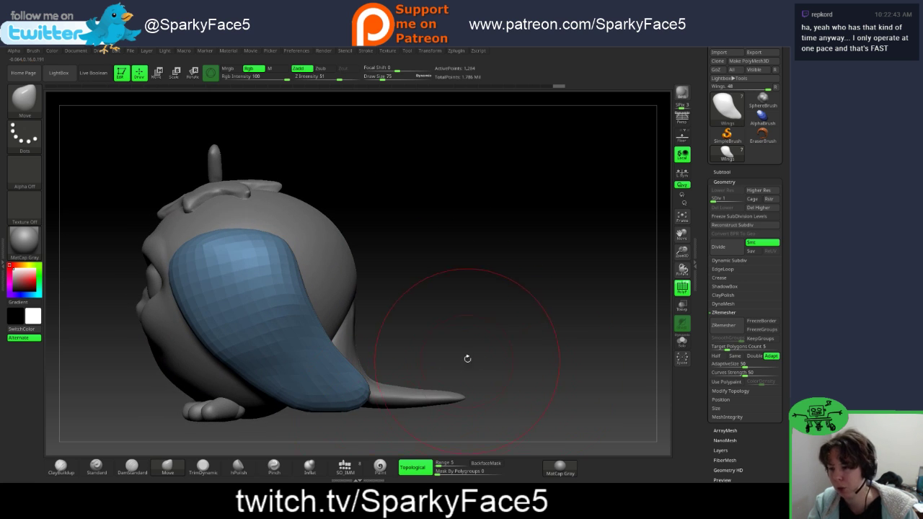
pyautogui.moveTo(507, 264); pyautogui.dragTo(482, 338)
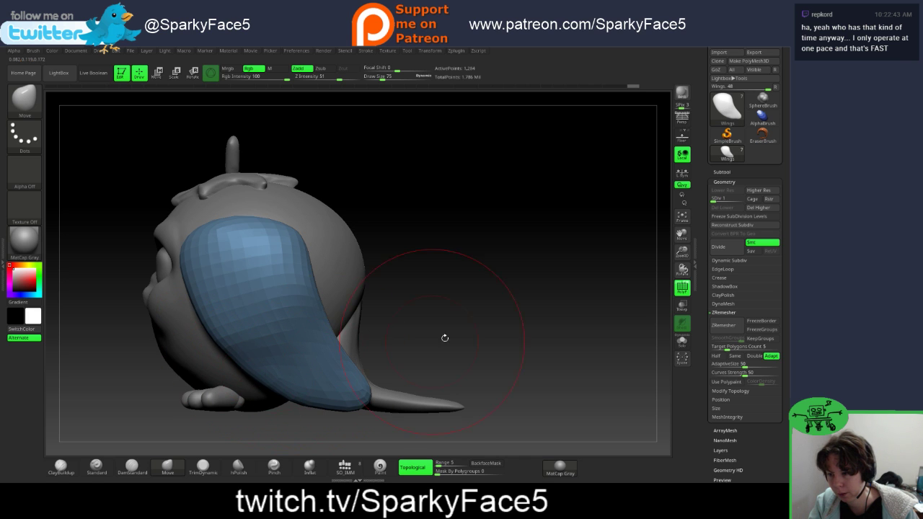
# Step: Shift the lower halves of the wings with the Move brush from behind to fit them against the body and tail
pyautogui.moveTo(445, 337); pyautogui.dragTo(293, 356)
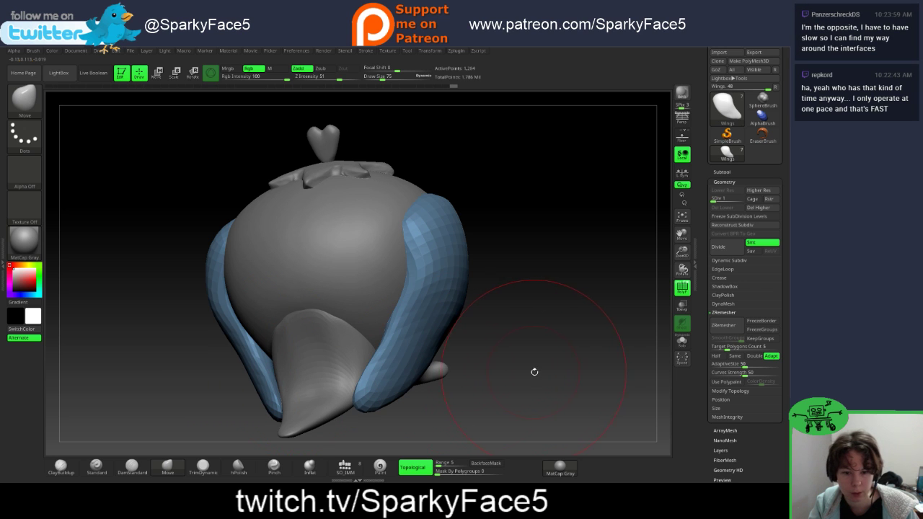
pyautogui.moveTo(558, 367); pyautogui.dragTo(475, 384)
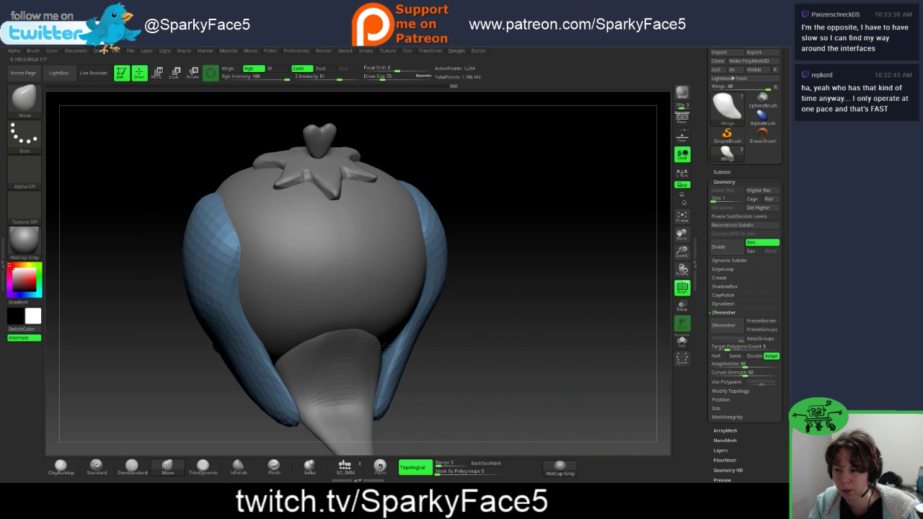
pyautogui.moveTo(567, 349); pyautogui.dragTo(538, 359)
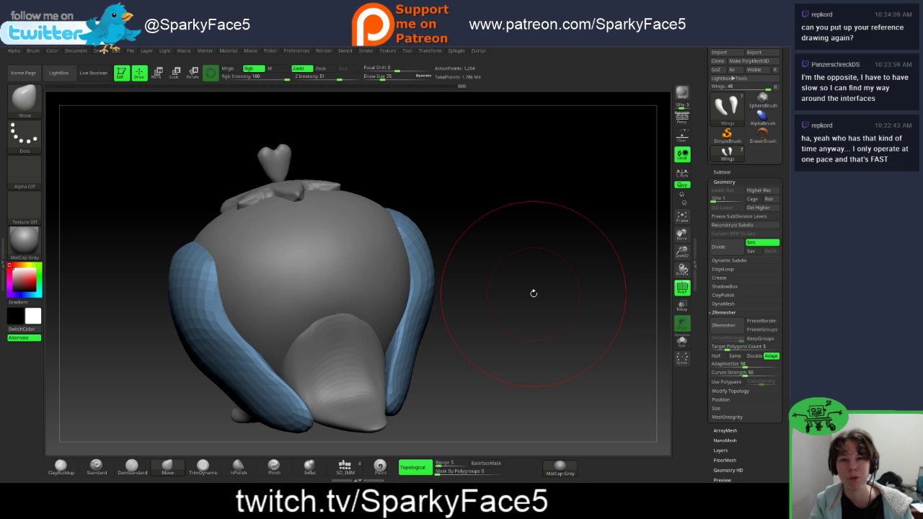
pyautogui.moveTo(548, 353); pyautogui.dragTo(516, 363)
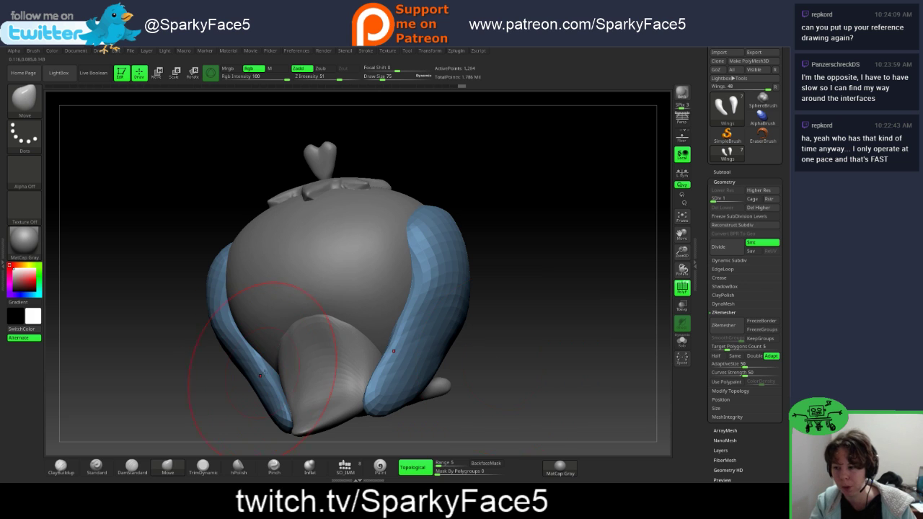
pyautogui.moveTo(277, 371); pyautogui.dragTo(279, 371)
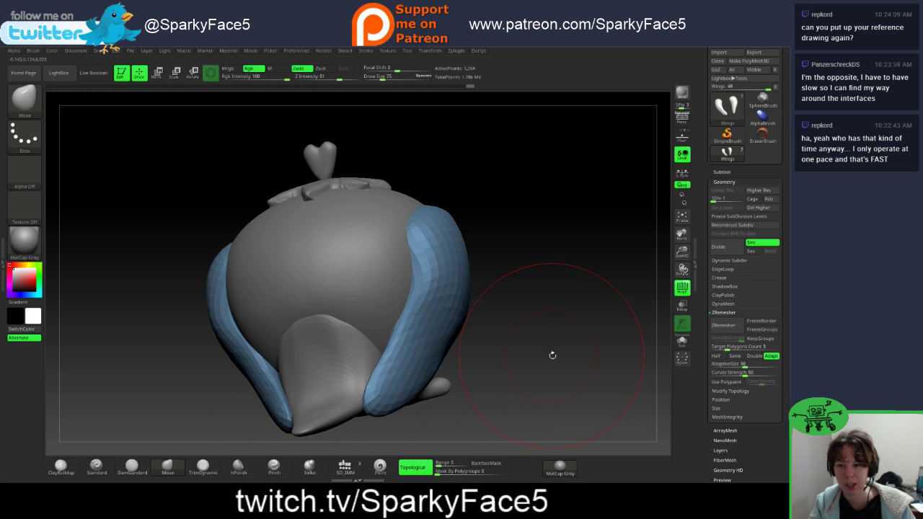
# Step: Touch up the wings' contour from the side and check their shape from the rear and front
pyautogui.moveTo(552, 355); pyautogui.dragTo(507, 364)
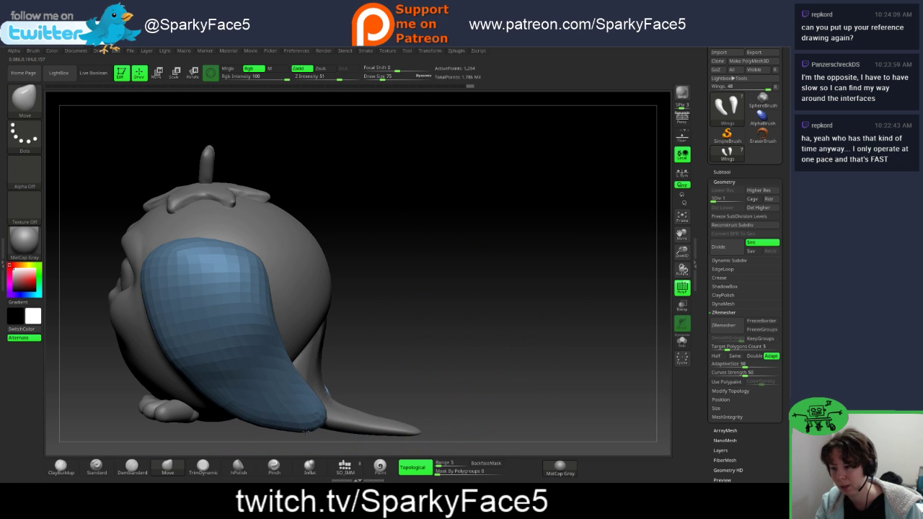
pyautogui.moveTo(435, 356)
pyautogui.mouseDown()
pyautogui.moveTo(442, 346)
pyautogui.moveTo(386, 364)
pyautogui.mouseUp()
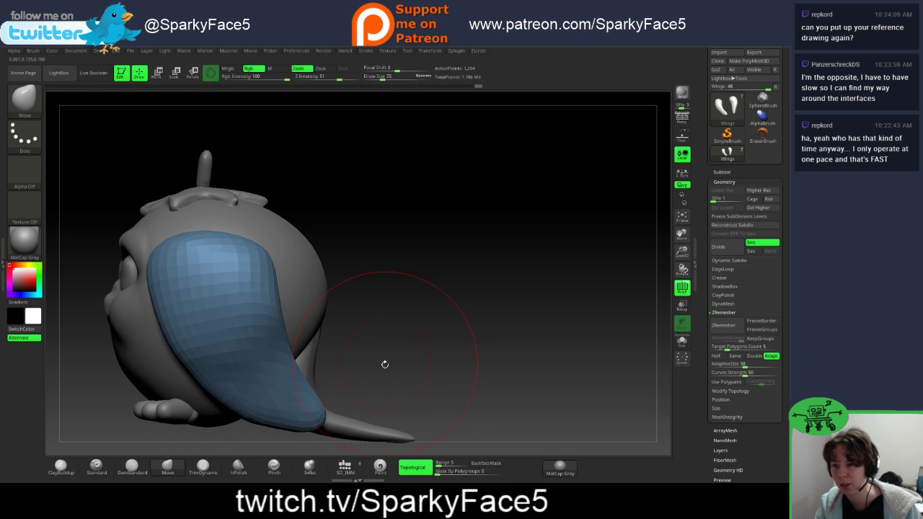
pyautogui.moveTo(443, 368); pyautogui.dragTo(430, 366)
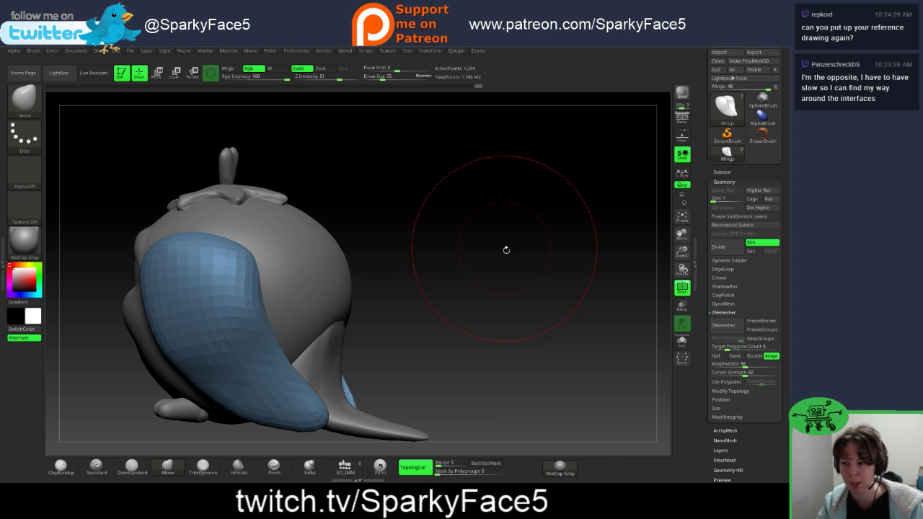
pyautogui.moveTo(543, 314)
pyautogui.mouseDown()
pyautogui.moveTo(483, 284)
pyautogui.moveTo(548, 329)
pyautogui.mouseUp()
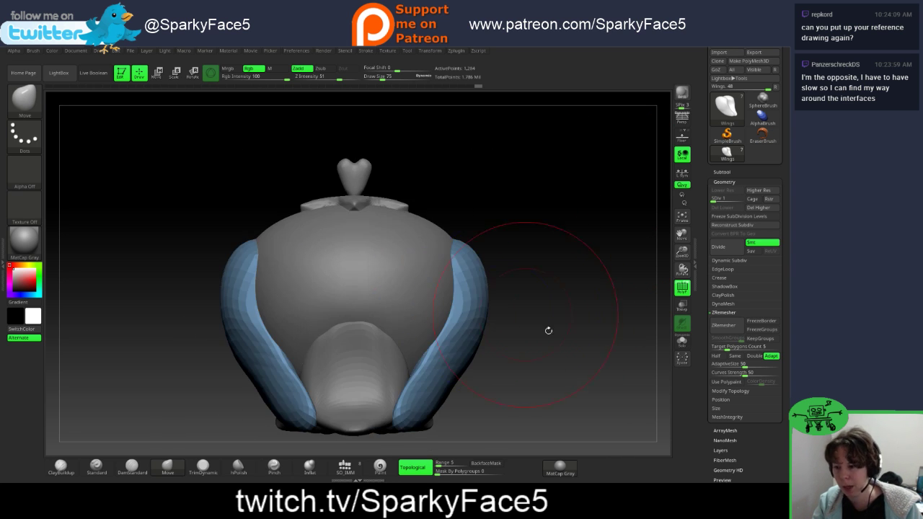
pyautogui.moveTo(530, 360)
pyautogui.mouseDown()
pyautogui.moveTo(522, 370)
pyautogui.moveTo(398, 400)
pyautogui.mouseUp()
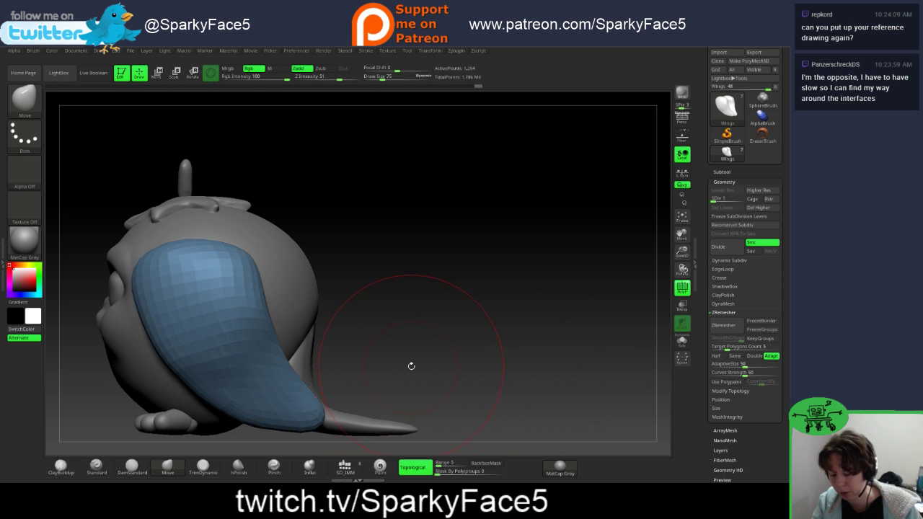
pyautogui.moveTo(432, 354)
pyautogui.mouseDown()
pyautogui.moveTo(424, 341)
pyautogui.moveTo(446, 293)
pyautogui.moveTo(438, 318)
pyautogui.moveTo(432, 310)
pyautogui.moveTo(449, 350)
pyautogui.moveTo(460, 364)
pyautogui.moveTo(486, 366)
pyautogui.moveTo(360, 368)
pyautogui.mouseUp()
pyautogui.moveTo(519, 353); pyautogui.dragTo(481, 355)
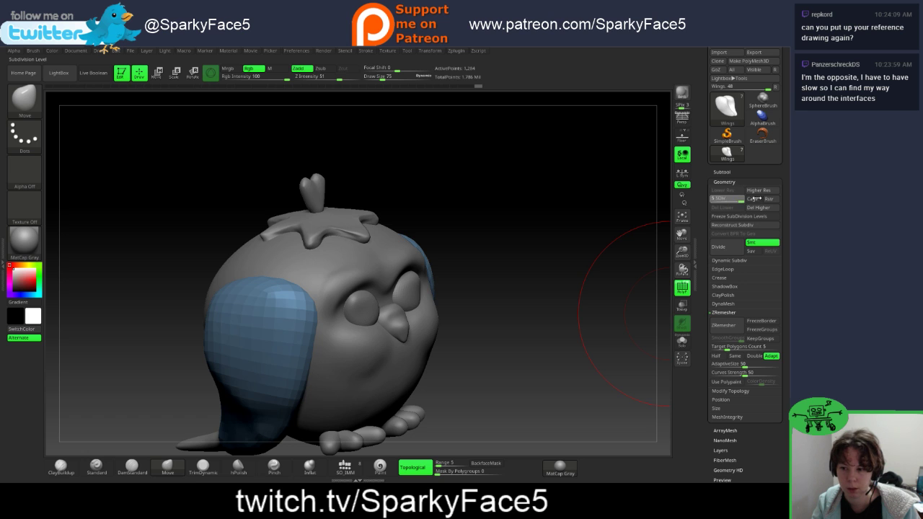
# Step: Raise the wings to subdivision level 5 to preview the smooth surface, and lower them to level 3
pyautogui.click(753, 198)
pyautogui.moveTo(521, 334); pyautogui.dragTo(540, 305)
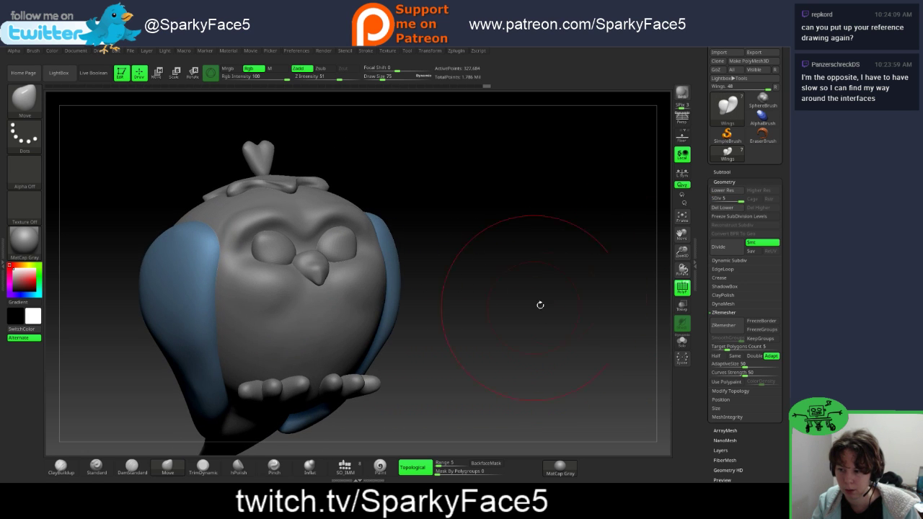
pyautogui.hotkey('shift', 'd')
pyautogui.hotkey('shift', 'd')
pyautogui.hotkey('shift', 'd')
pyautogui.hotkey('shift', 'd')
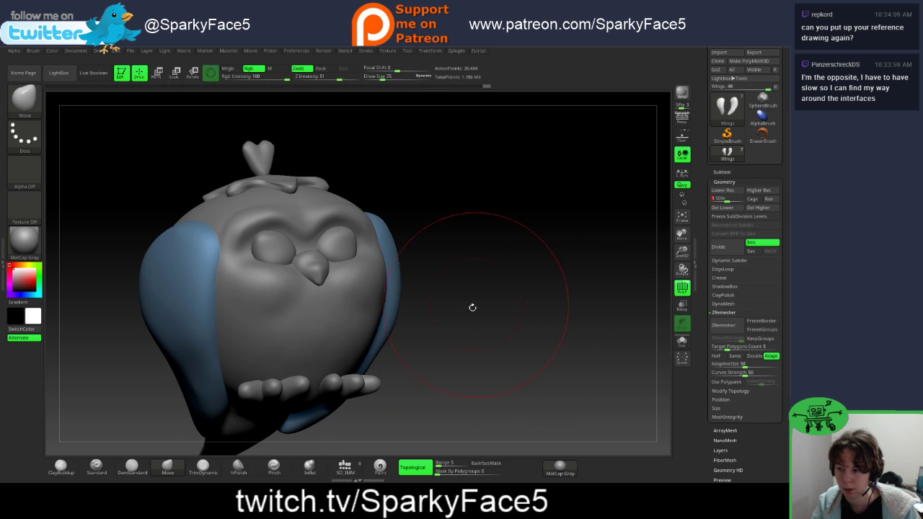
# Step: Smooth and adjust the wings' lower edges at level 3, return them to subdivision level 5, and check the owl from the front
pyautogui.moveTo(472, 307); pyautogui.dragTo(339, 361)
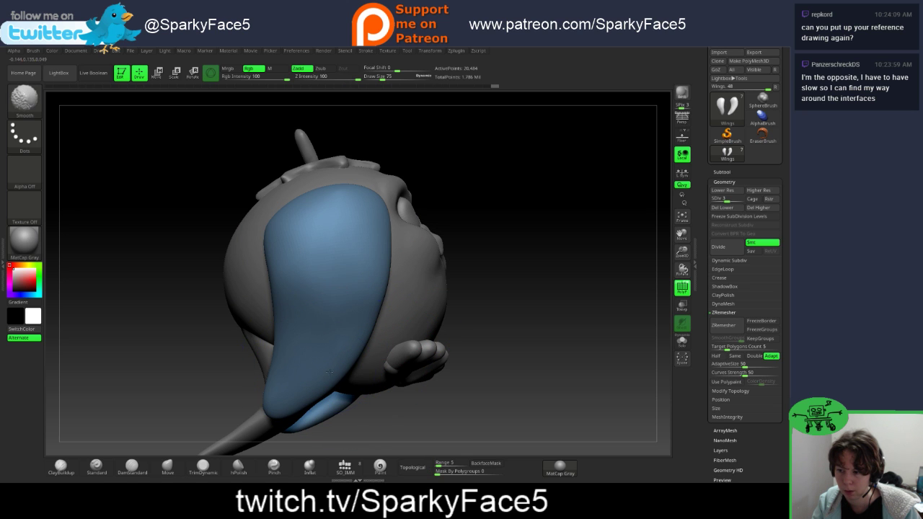
pyautogui.moveTo(577, 321); pyautogui.dragTo(433, 314)
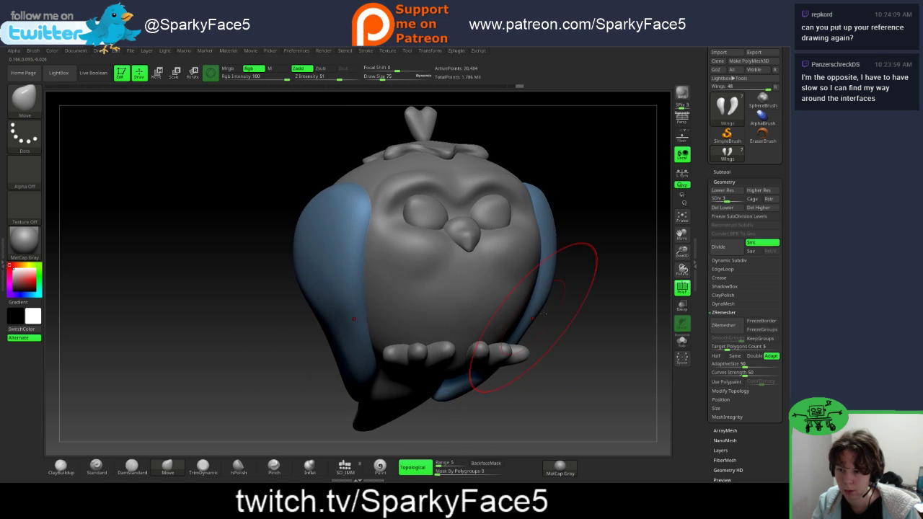
pyautogui.moveTo(542, 314); pyautogui.dragTo(598, 288)
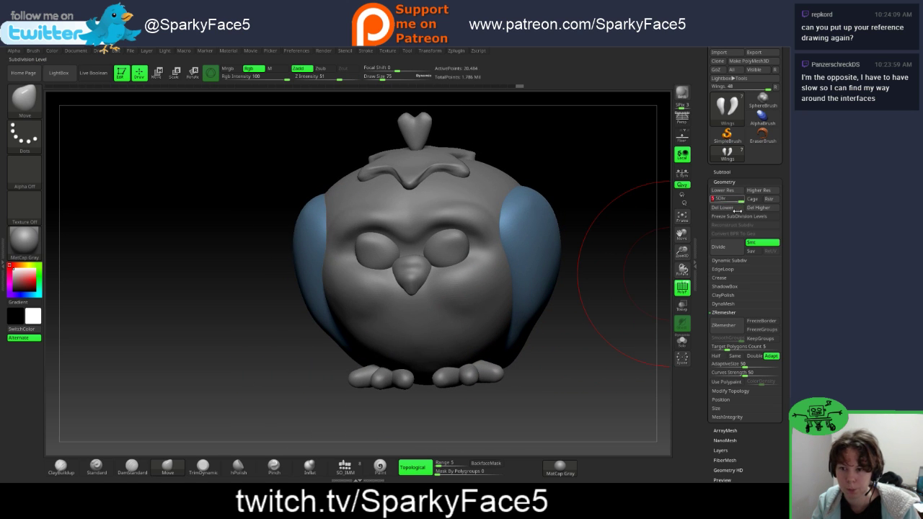
pyautogui.press('d')
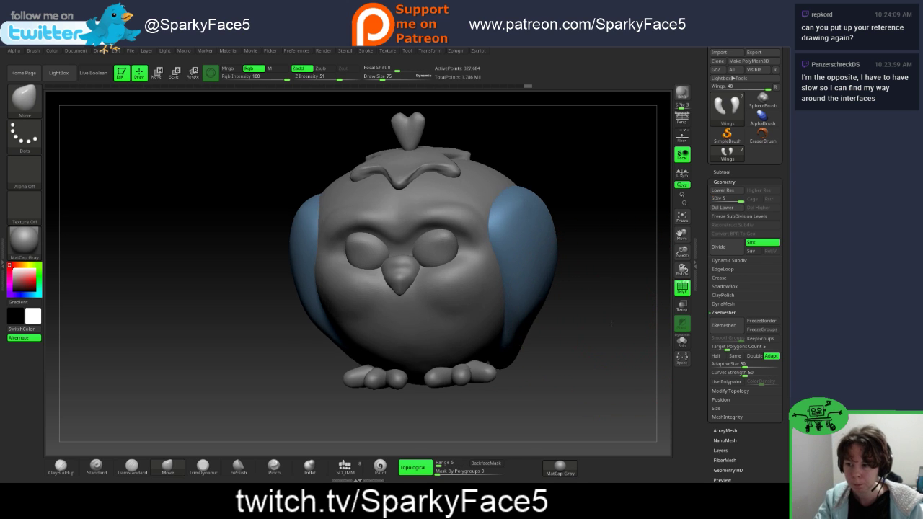
pyautogui.moveTo(612, 322); pyautogui.dragTo(602, 288)
pyautogui.moveTo(577, 348); pyautogui.dragTo(599, 348)
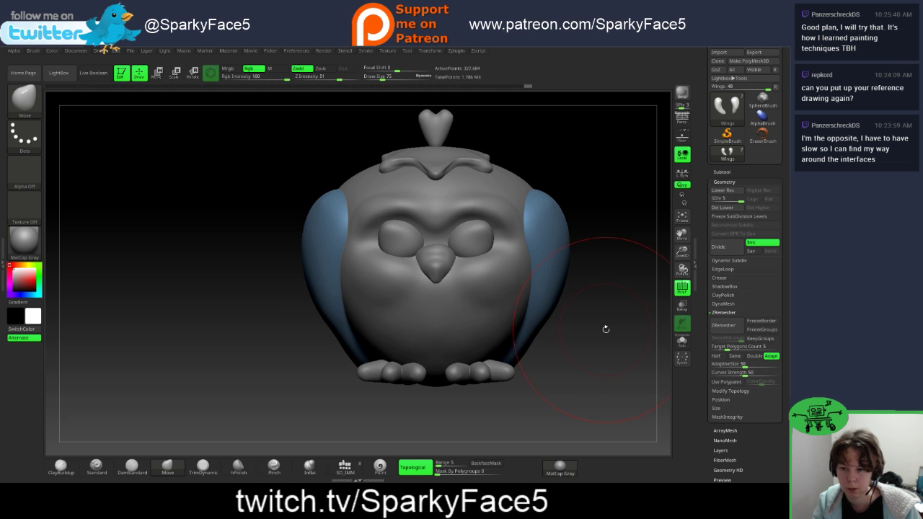
# Step: Choose the Chisel brush, set its draw size to 18 and pick BrushTip 7
pyautogui.moveTo(604, 330)
pyautogui.keyDown('alt'); pyautogui.mouseDown()
pyautogui.moveTo(560, 330)
pyautogui.moveTo(581, 305)
pyautogui.mouseUp(); pyautogui.keyUp('alt')
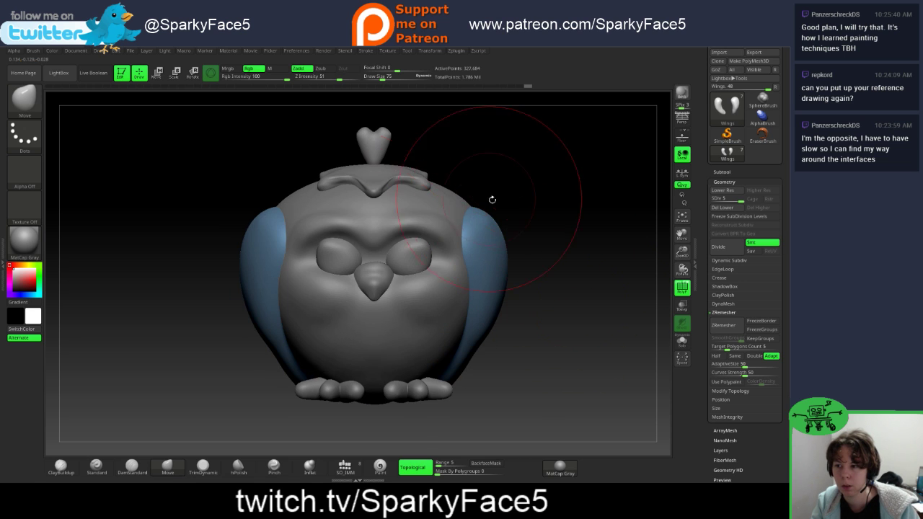
pyautogui.moveTo(534, 200); pyautogui.dragTo(531, 249)
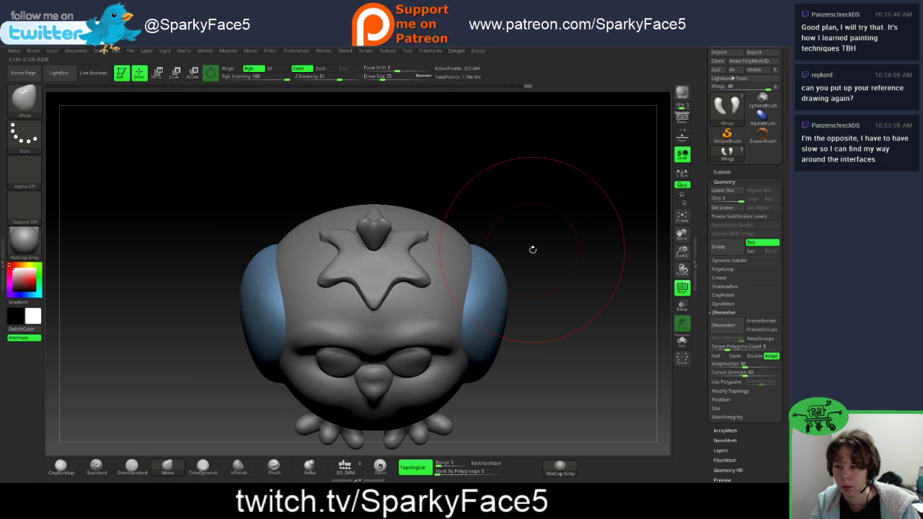
pyautogui.click(131, 466)
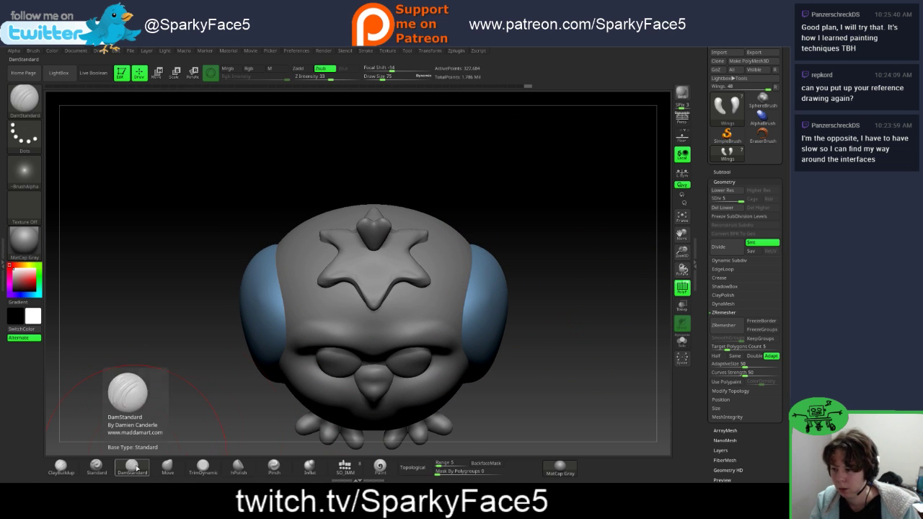
pyautogui.click(29, 104)
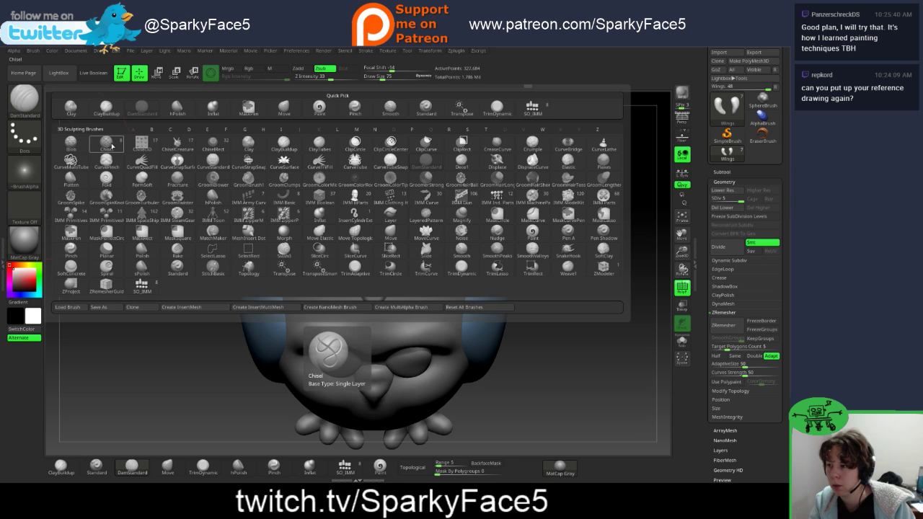
pyautogui.click(142, 144)
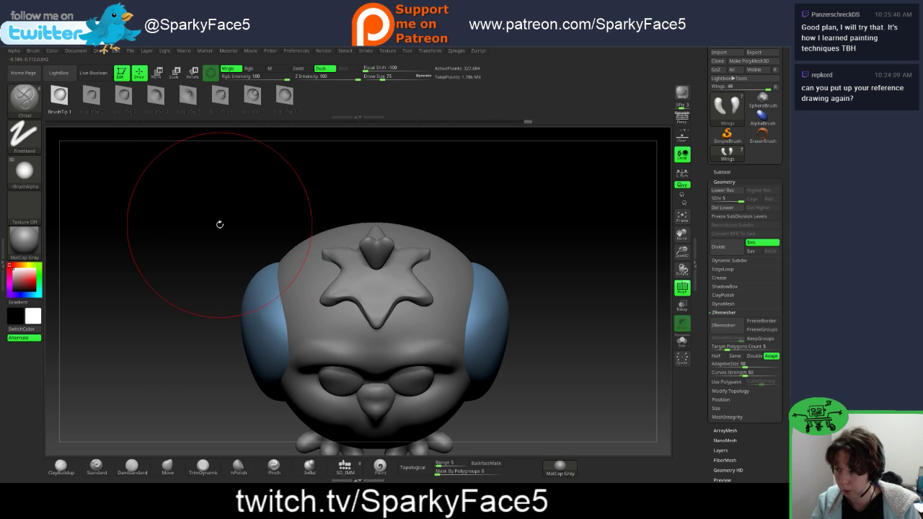
pyautogui.press('s')
pyautogui.moveTo(217, 228); pyautogui.dragTo(205, 226)
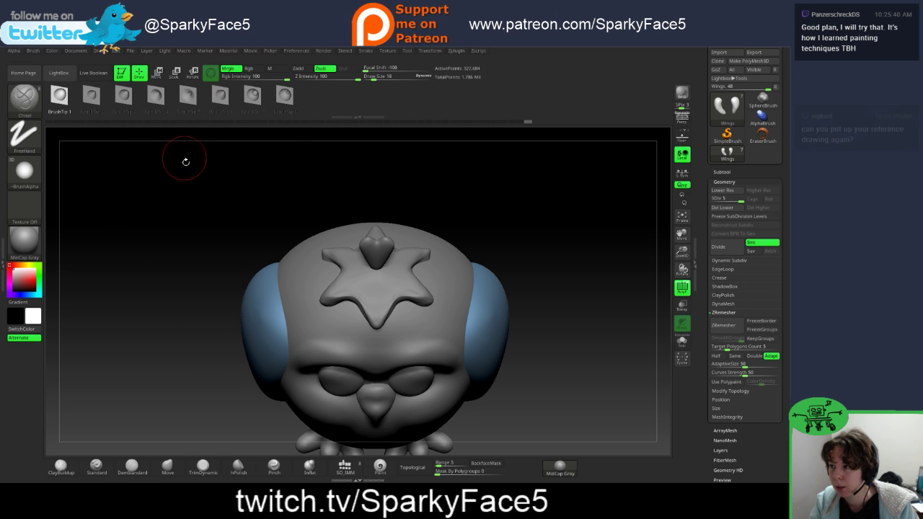
pyautogui.moveTo(185, 160); pyautogui.dragTo(214, 173)
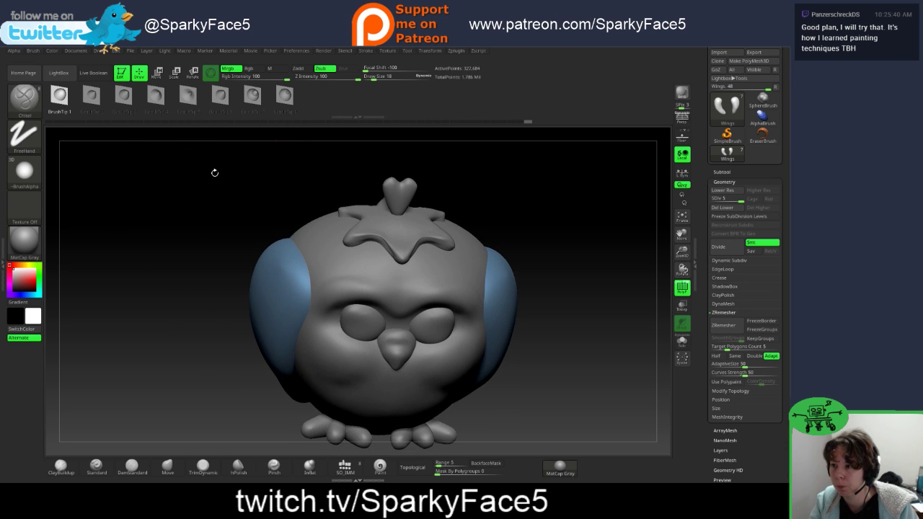
pyautogui.click(285, 96)
pyautogui.click(252, 96)
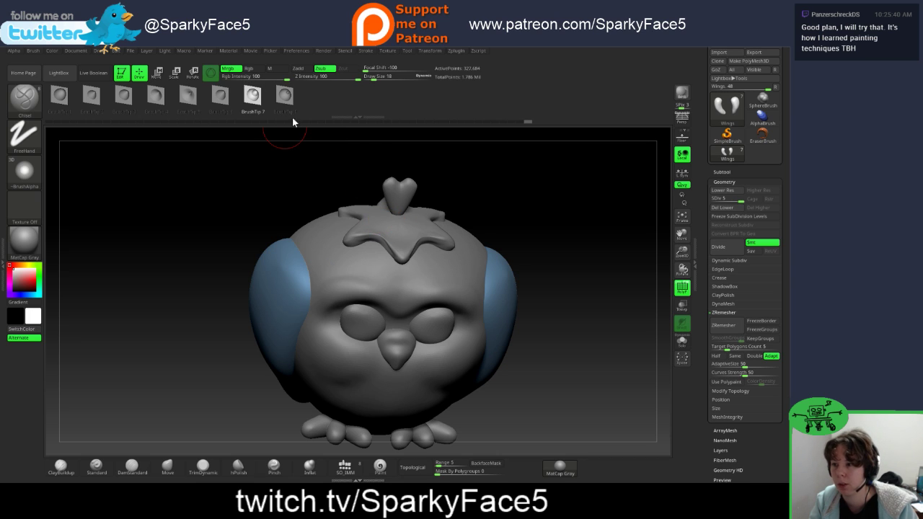
# Step: Activate the leaf crown on the owl's head, and reduce the brush's LazyRadius and set its Z Intensity to 17
pyautogui.keyDown('alt'); pyautogui.click(393, 228); pyautogui.keyUp('alt')
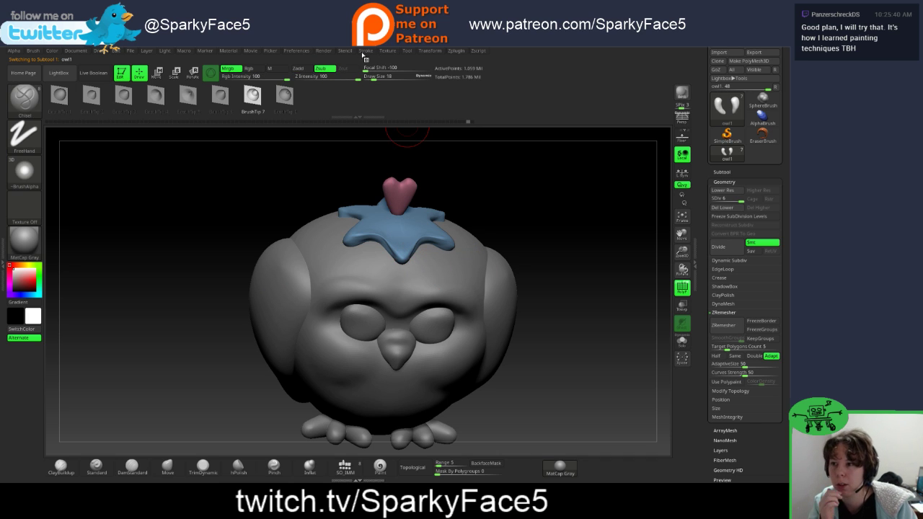
pyautogui.click(364, 52)
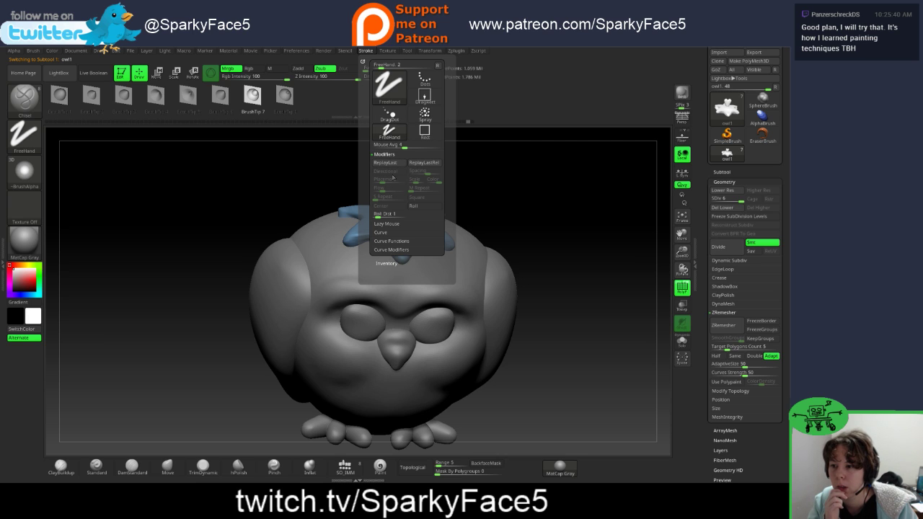
pyautogui.click(396, 226)
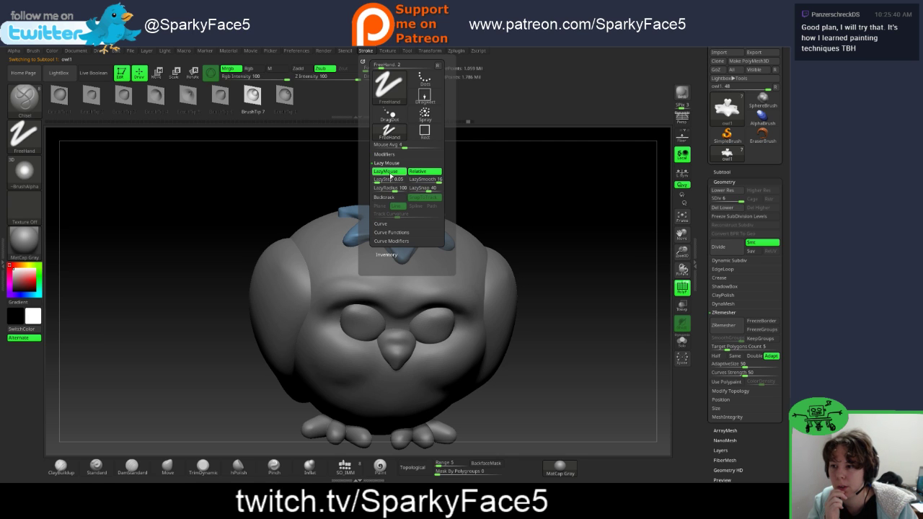
pyautogui.moveTo(396, 191); pyautogui.dragTo(380, 191)
pyautogui.click(376, 191)
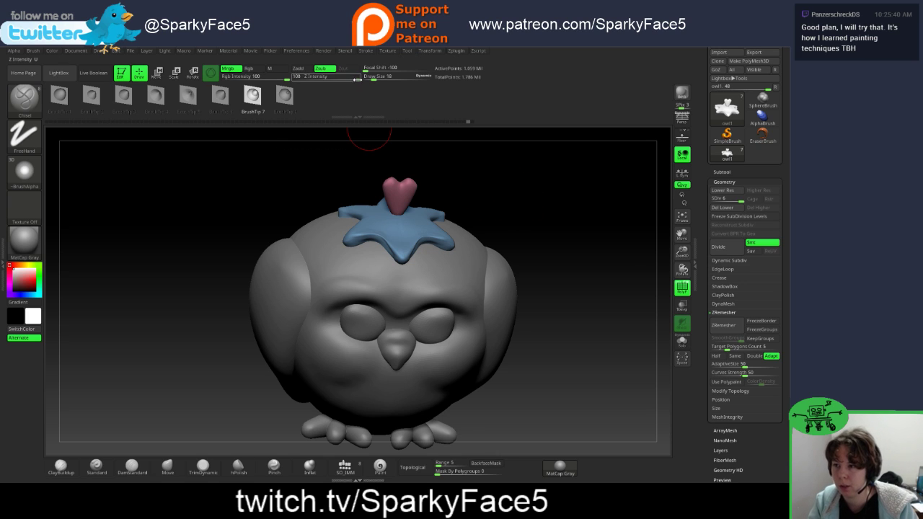
pyautogui.moveTo(328, 81); pyautogui.dragTo(320, 81)
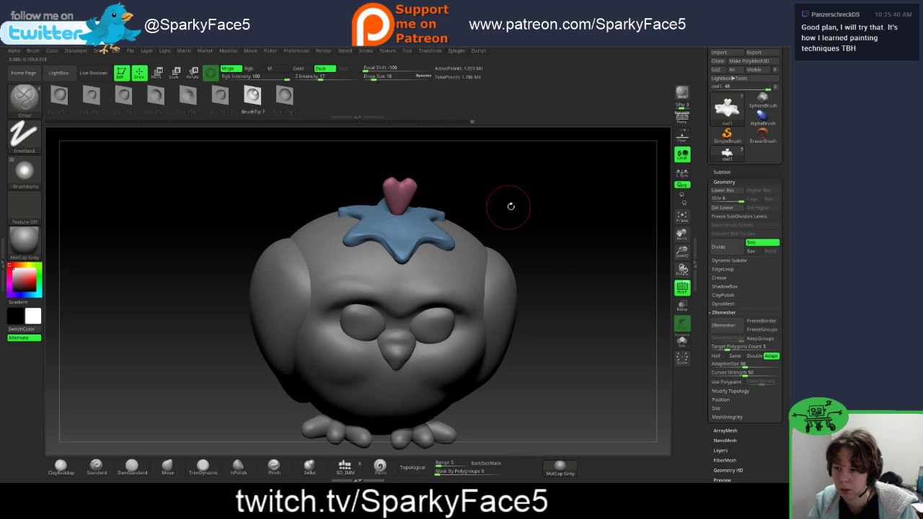
# Step: Raise the Z Intensity to 57, test a Chisel stroke on the leaf crown's center, and undo the stroke
pyautogui.moveTo(511, 207); pyautogui.dragTo(516, 231)
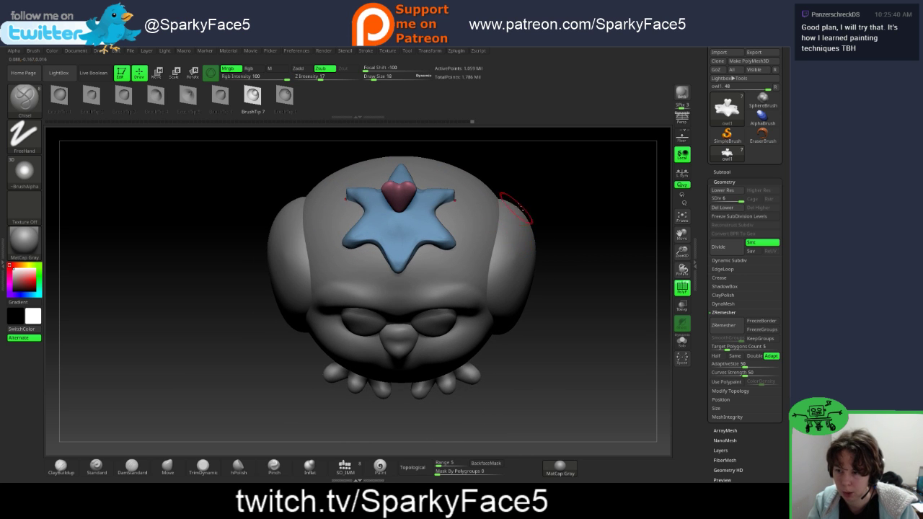
pyautogui.keyDown('alt'); pyautogui.moveTo(551, 194); pyautogui.dragTo(518, 216); pyautogui.keyUp('alt')
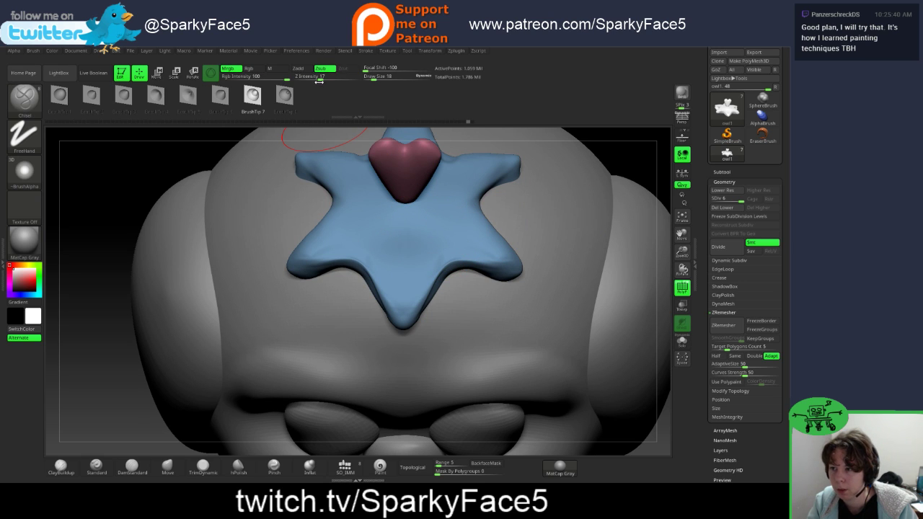
pyautogui.moveTo(319, 82); pyautogui.dragTo(342, 80)
pyautogui.moveTo(402, 209)
pyautogui.mouseDown()
pyautogui.moveTo(389, 229)
pyautogui.moveTo(404, 242)
pyautogui.mouseUp()
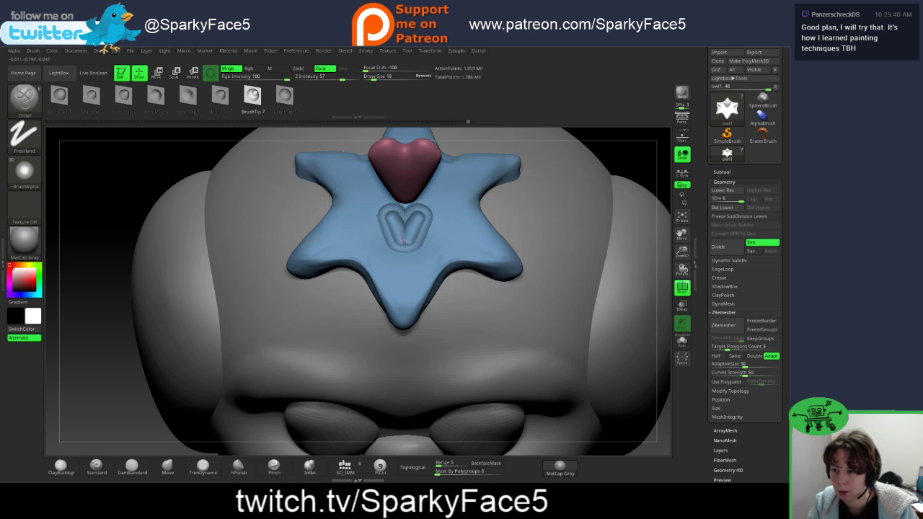
pyautogui.hotkey('ctrl', 'z')
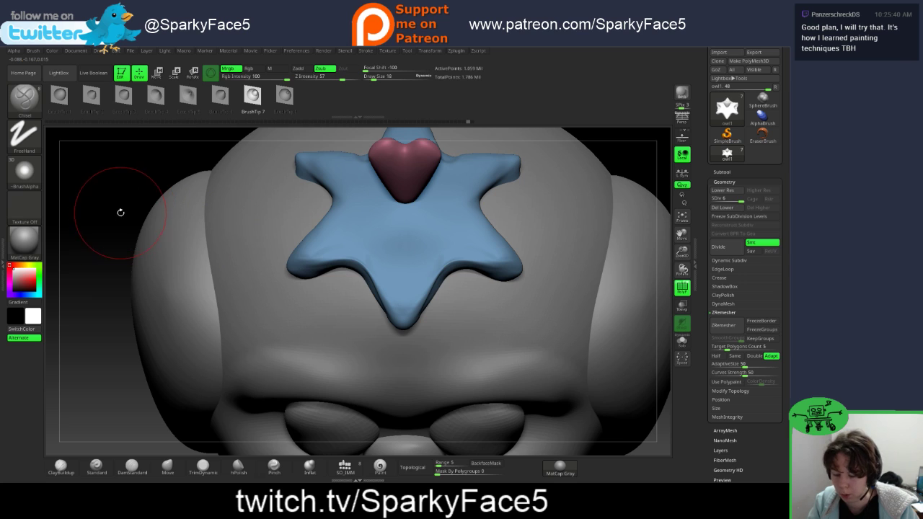
# Step: Reduce the draw size to 3, test a thin vein stroke on the crown's front leaf, and undo it
pyautogui.press('s')
pyautogui.moveTo(307, 230); pyautogui.dragTo(294, 232)
pyautogui.press('s')
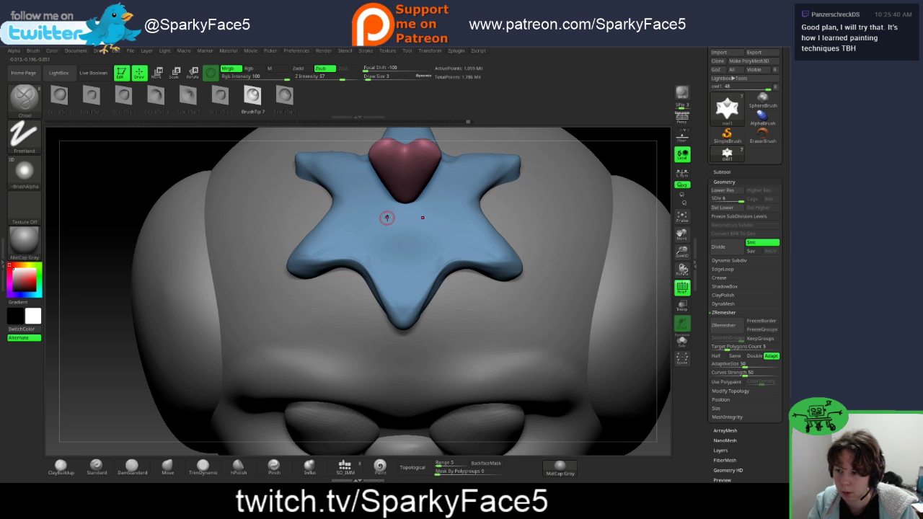
pyautogui.moveTo(386, 216); pyautogui.dragTo(408, 248)
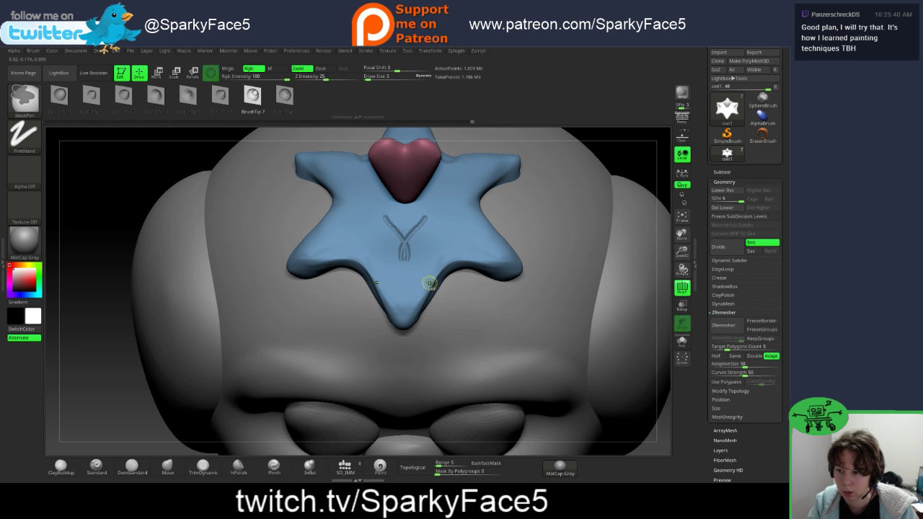
pyautogui.hotkey('ctrl', 'z')
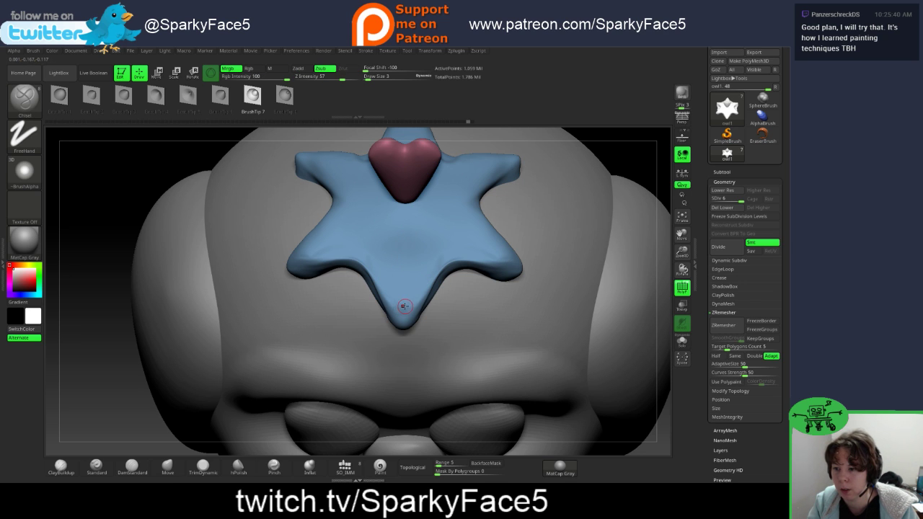
# Step: Try carving branching veins into the crown's front leaves with the Chisel brush, check them from several angles, and undo them
pyautogui.moveTo(647, 173); pyautogui.dragTo(644, 127)
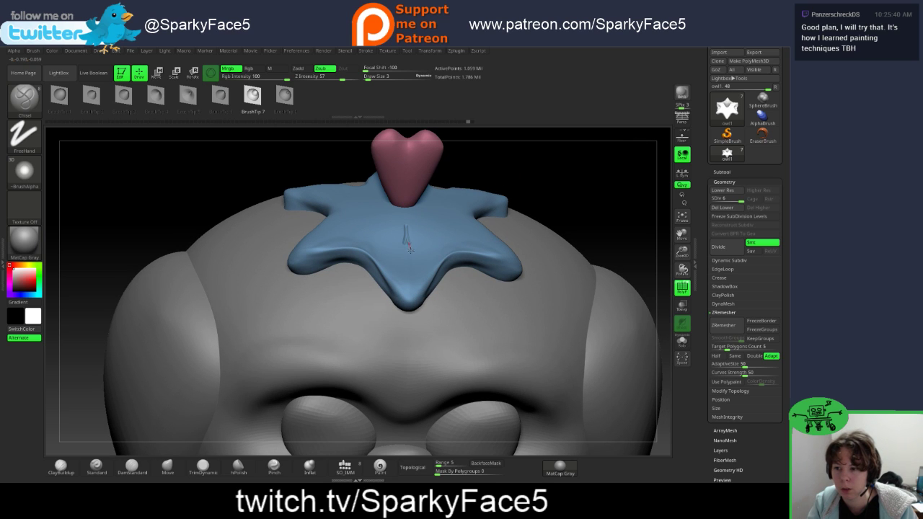
pyautogui.hotkey('ctrl', 'z')
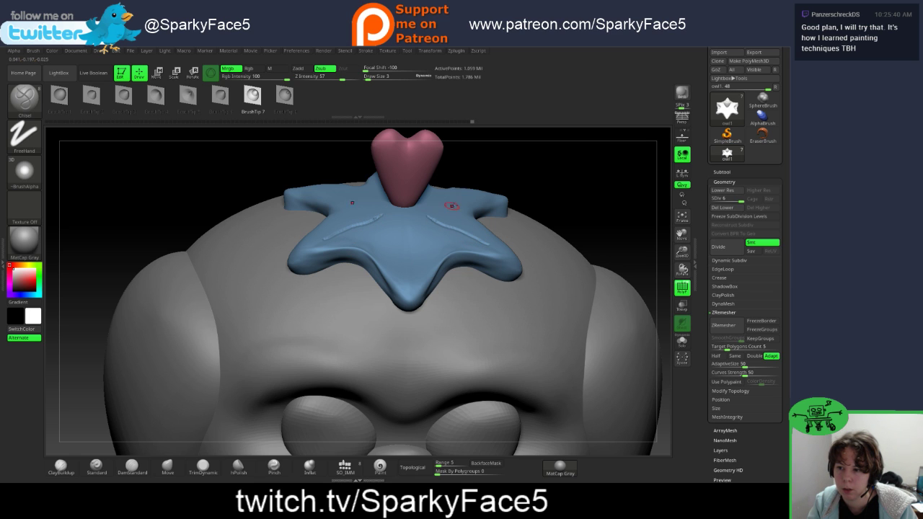
pyautogui.moveTo(451, 206); pyautogui.dragTo(408, 306, button='right')
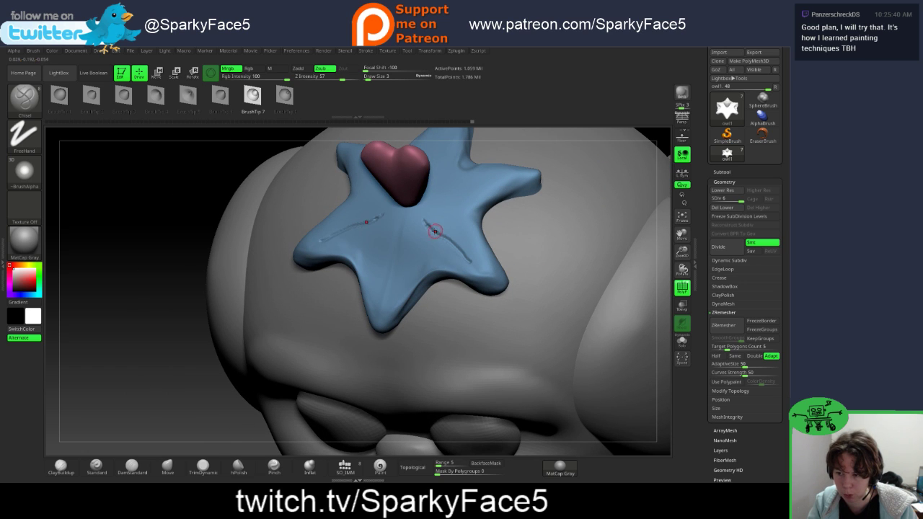
pyautogui.moveTo(452, 261)
pyautogui.mouseDown()
pyautogui.moveTo(479, 244)
pyautogui.moveTo(465, 221)
pyautogui.mouseUp()
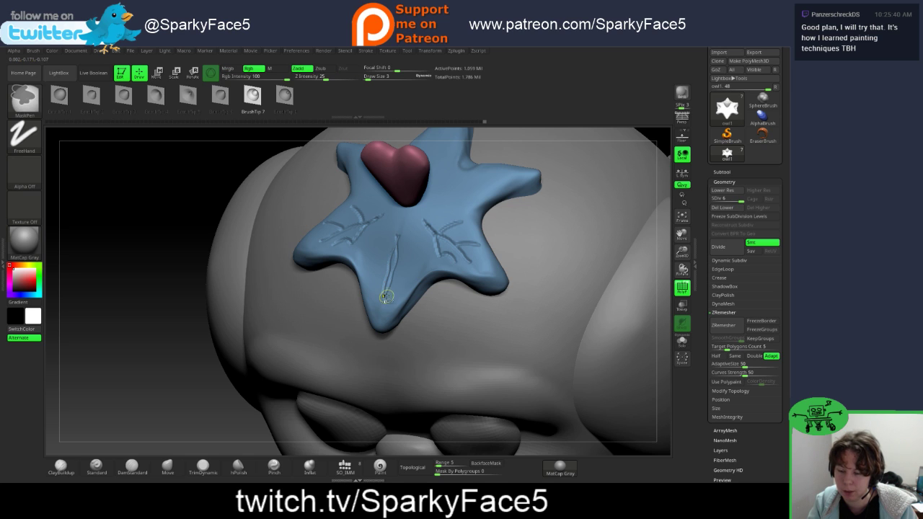
pyautogui.hotkey('ctrl', 'z')
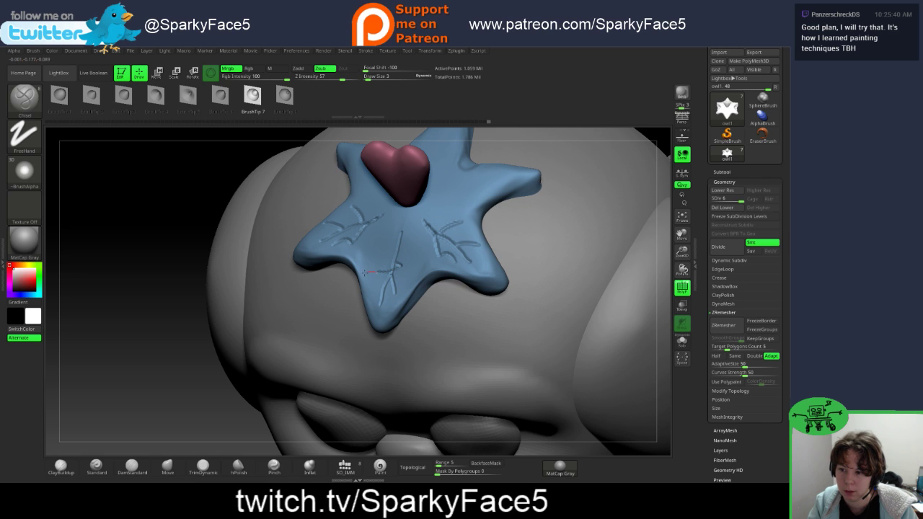
pyautogui.hotkey('ctrl', 'z')
pyautogui.moveTo(180, 341); pyautogui.dragTo(274, 289)
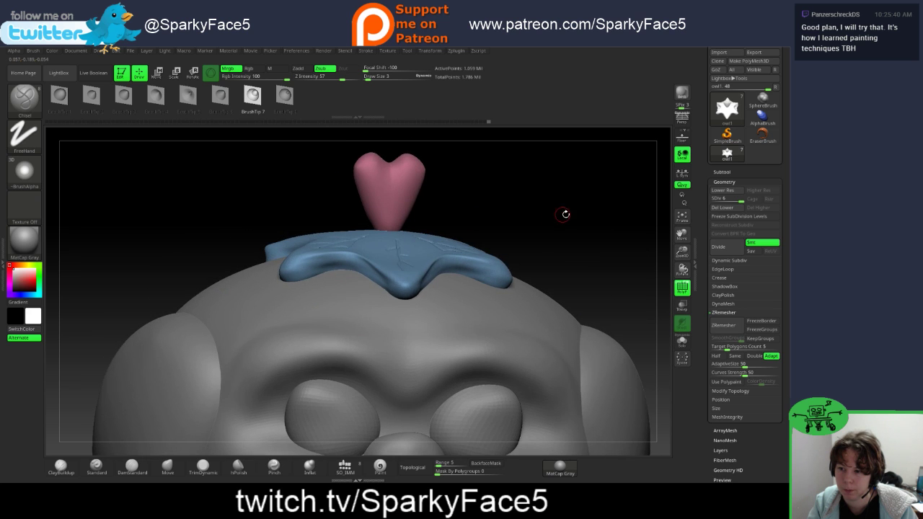
pyautogui.moveTo(565, 214); pyautogui.dragTo(530, 231)
pyautogui.moveTo(537, 172); pyautogui.dragTo(547, 195)
pyautogui.press('ctrl')
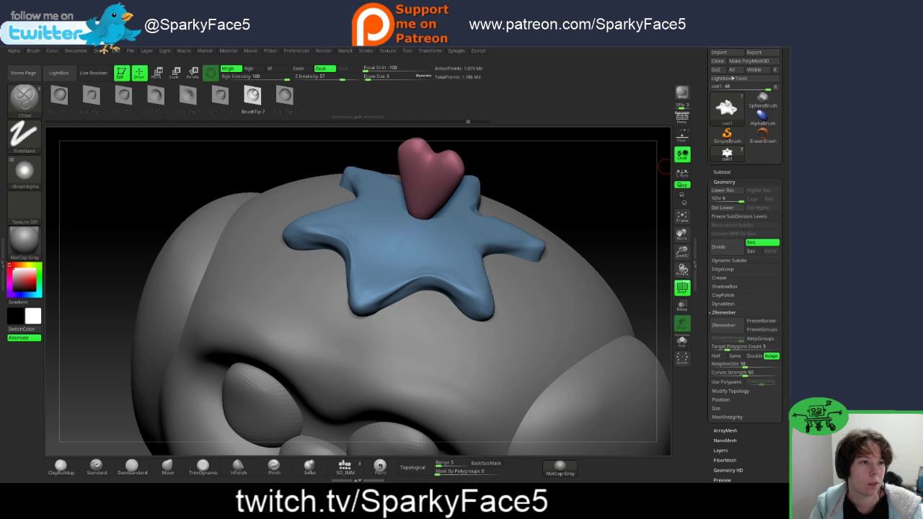
# Step: Switch to Chrome, show the image results for "strawberry top", and enlarge two photos of strawberry leaves for reference
pyautogui.hotkey('alt', 'Tab')
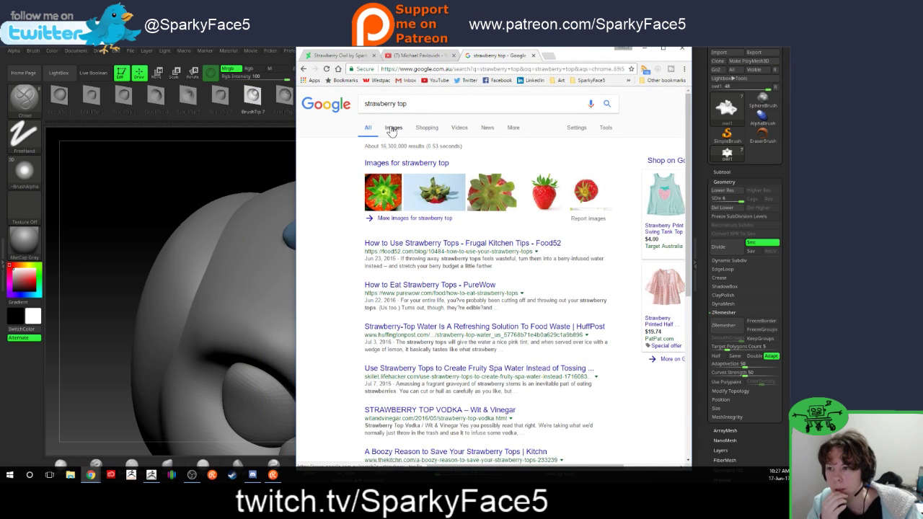
pyautogui.click(392, 127)
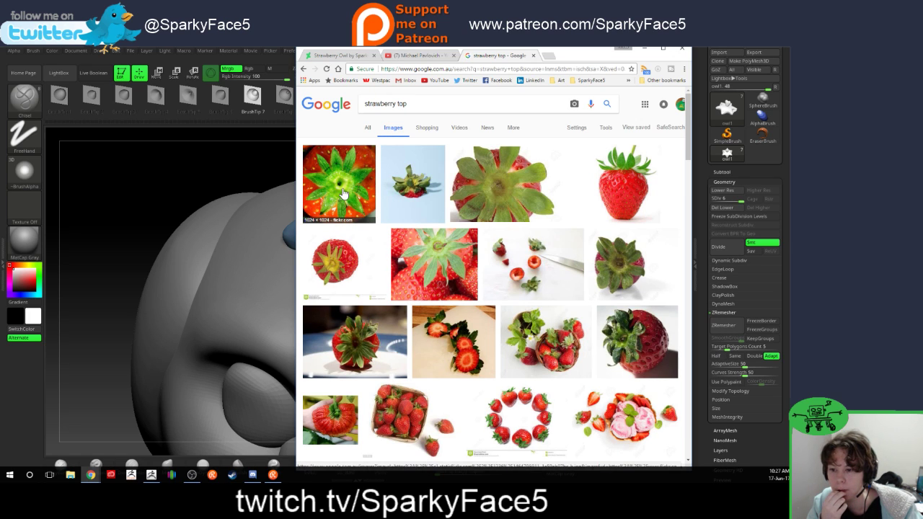
pyautogui.click(344, 194)
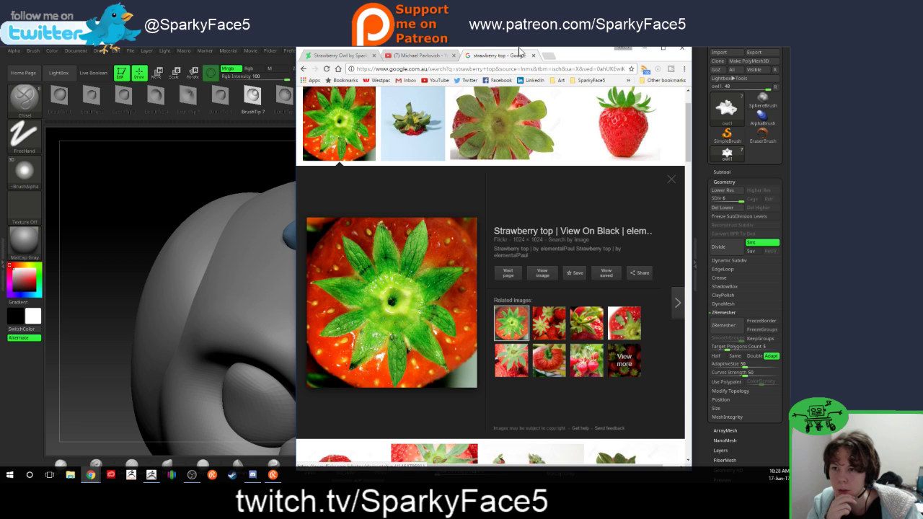
pyautogui.moveTo(519, 51); pyautogui.dragTo(495, 52)
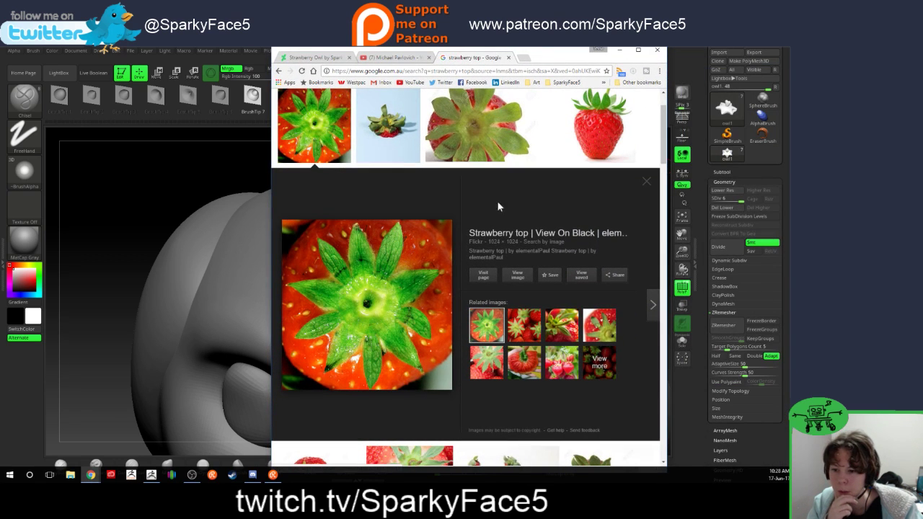
pyautogui.click(523, 336)
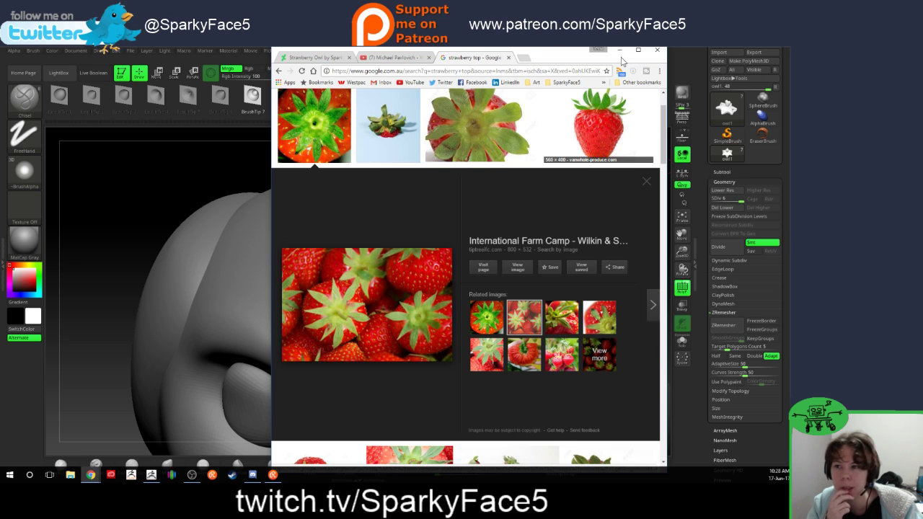
# Step: Check the leaf crown in the Strawberry Owl painting, and browse further strawberry photos for comparison
pyautogui.click(334, 58)
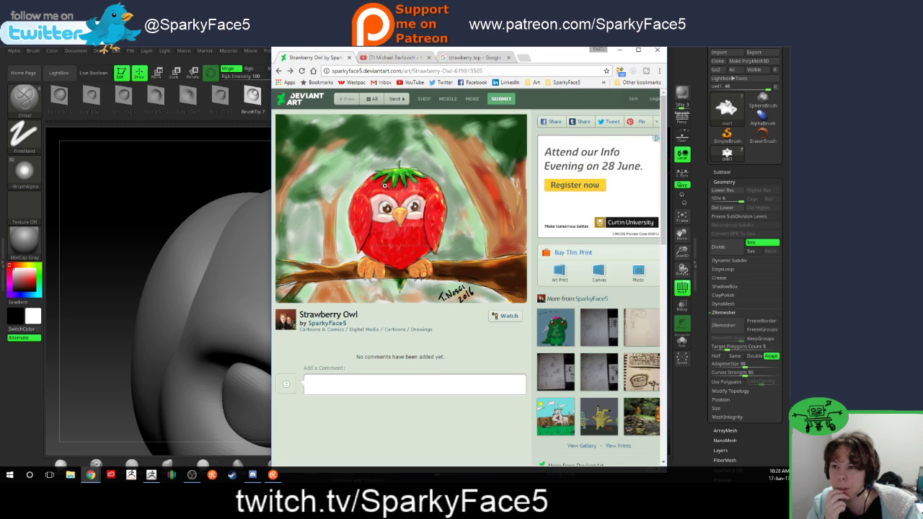
pyautogui.click(479, 58)
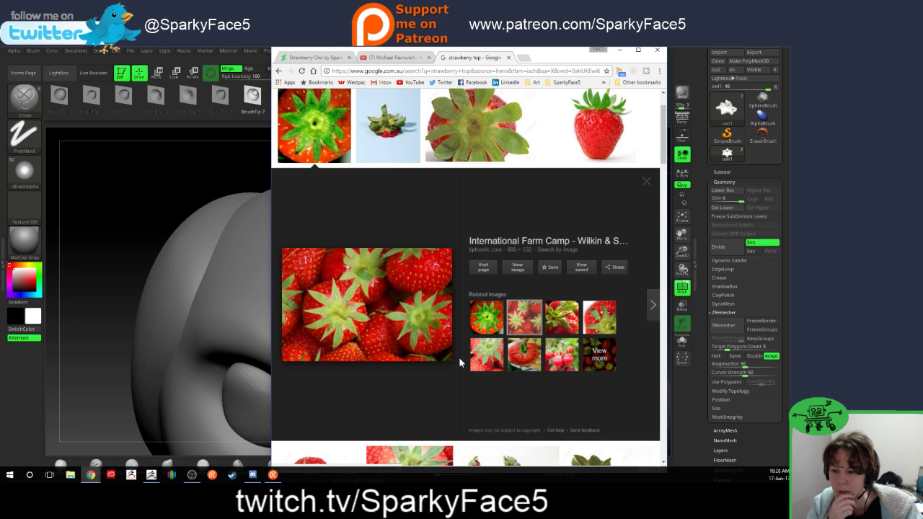
pyautogui.scroll(-3, 459, 360)
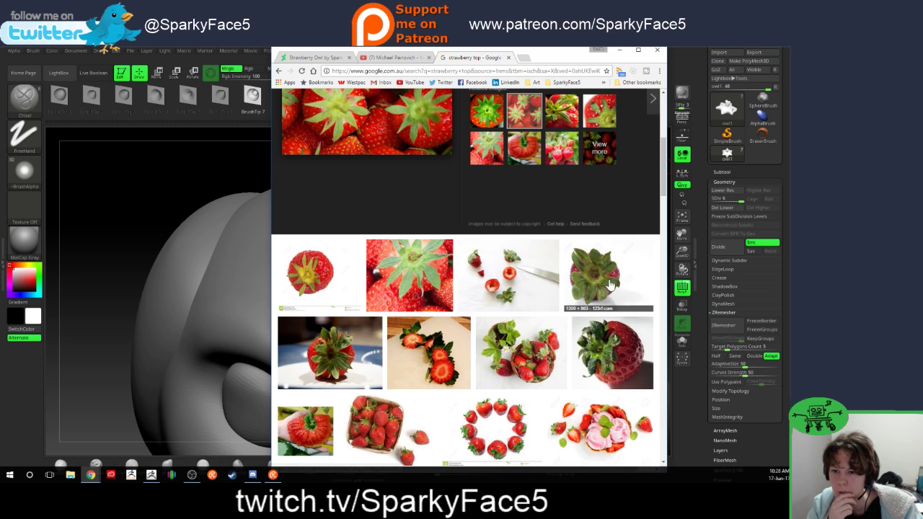
# Step: Browse further strawberry photos, recheck the Strawberry Owl painting, and move the browser window off the sculpt
pyautogui.scroll(-1, 620, 277)
pyautogui.scroll(-1, 616, 278)
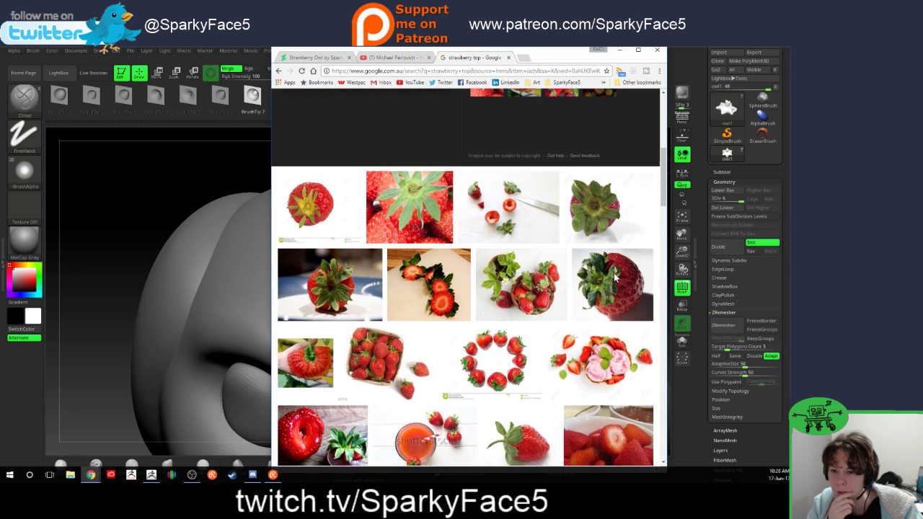
pyautogui.scroll(-1, 617, 278)
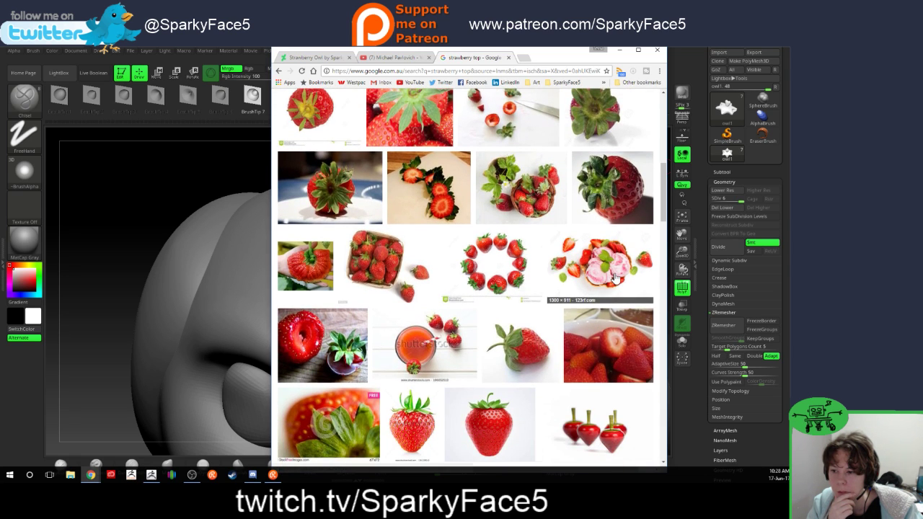
pyautogui.scroll(-3, 615, 278)
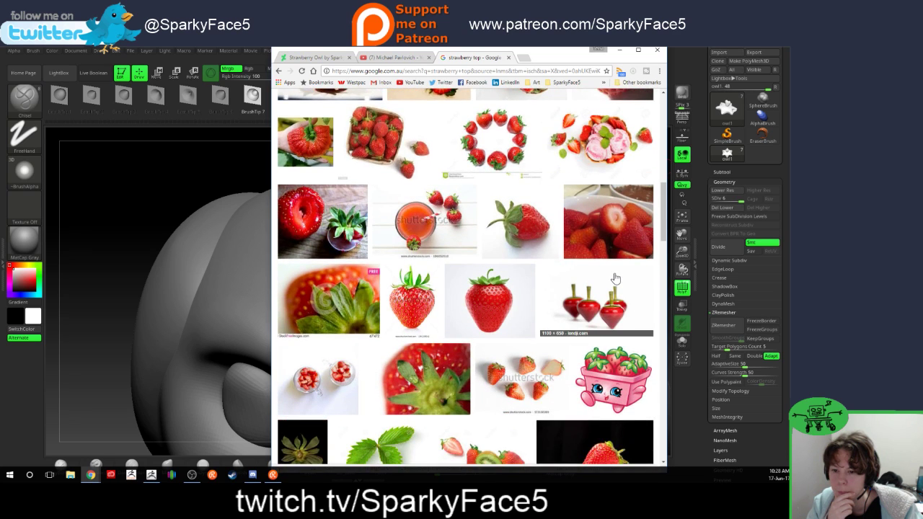
pyautogui.scroll(-2, 615, 278)
pyautogui.scroll(-3, 615, 278)
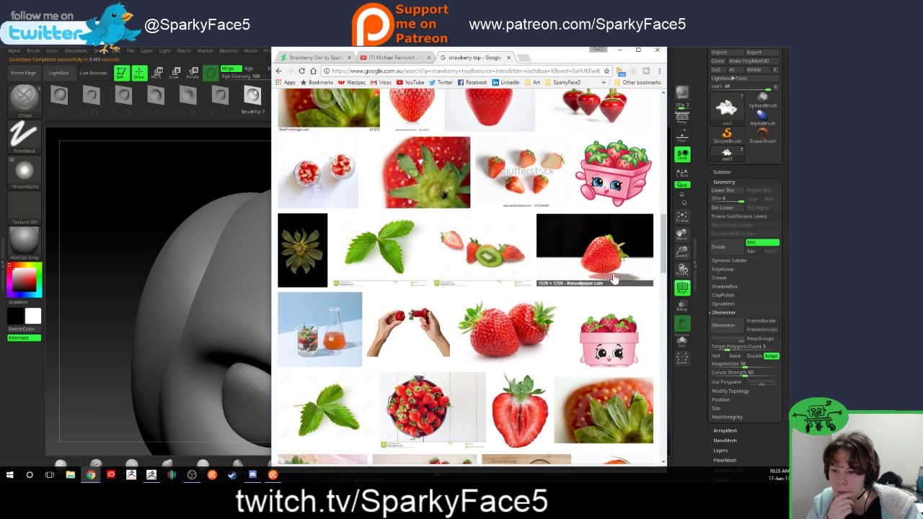
pyautogui.scroll(-2, 614, 279)
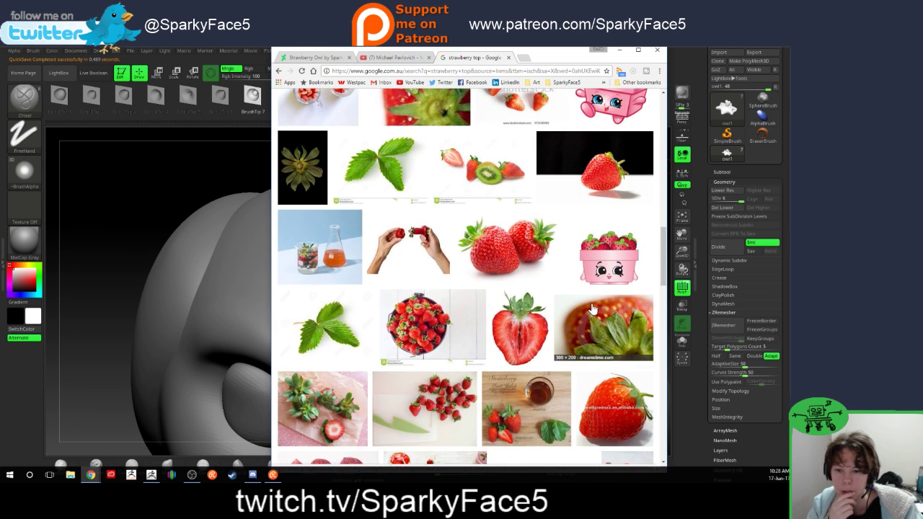
pyautogui.scroll(-2, 575, 305)
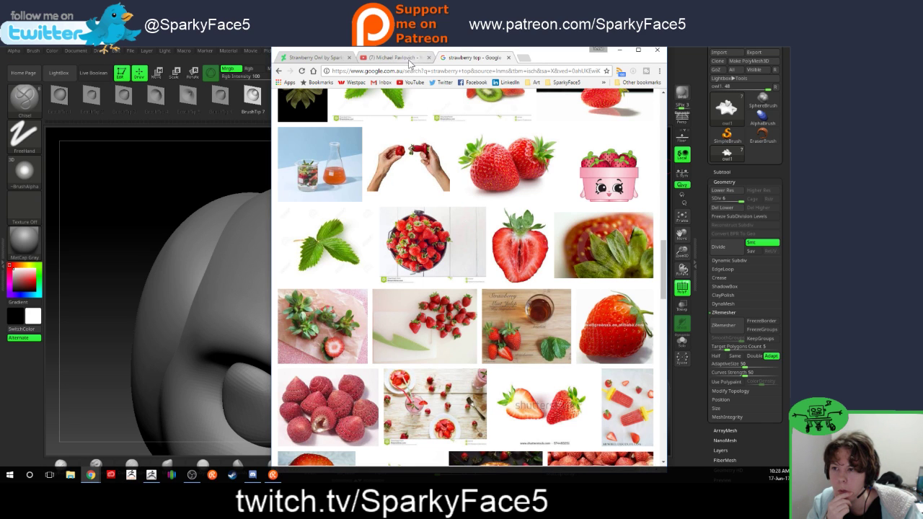
pyautogui.click(334, 55)
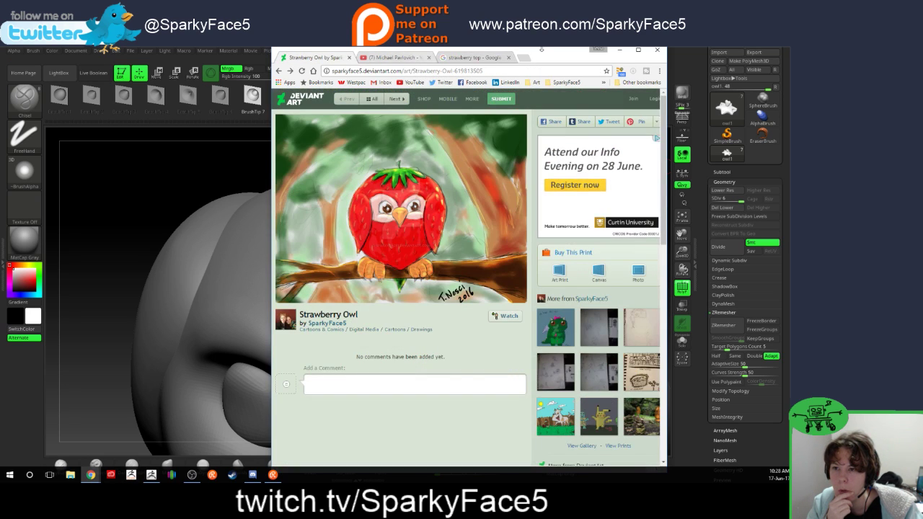
pyautogui.moveTo(542, 52); pyautogui.dragTo(922, 92)
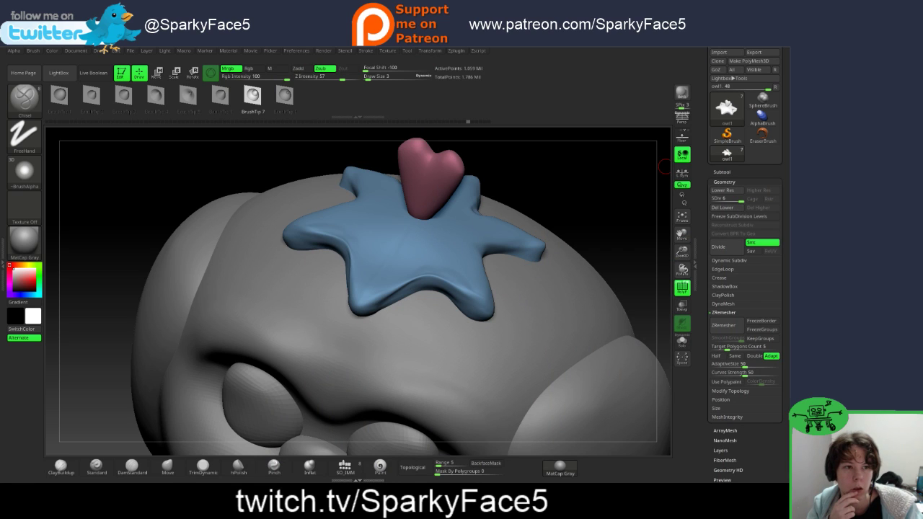
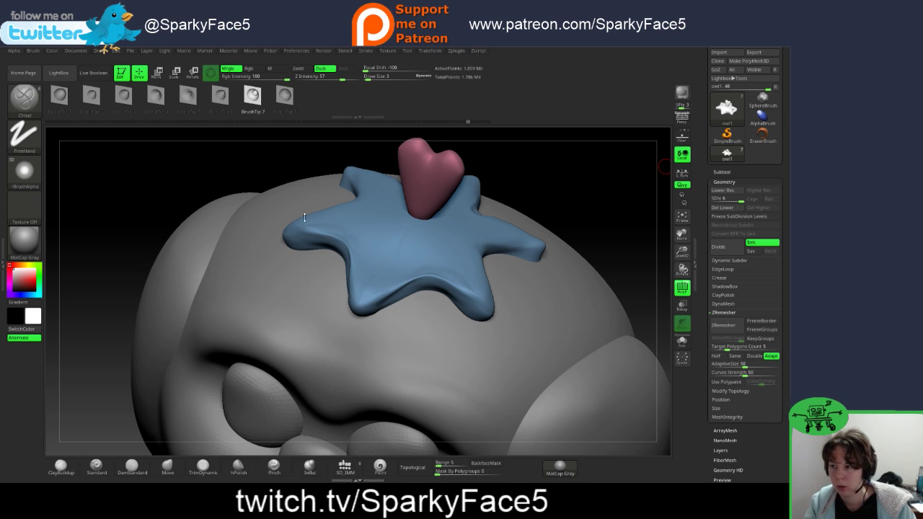
# Step: Switch to the DamStandard brush and inspect the leaf crown from the front, side and above
pyautogui.click(132, 469)
pyautogui.moveTo(114, 343); pyautogui.dragTo(421, 238)
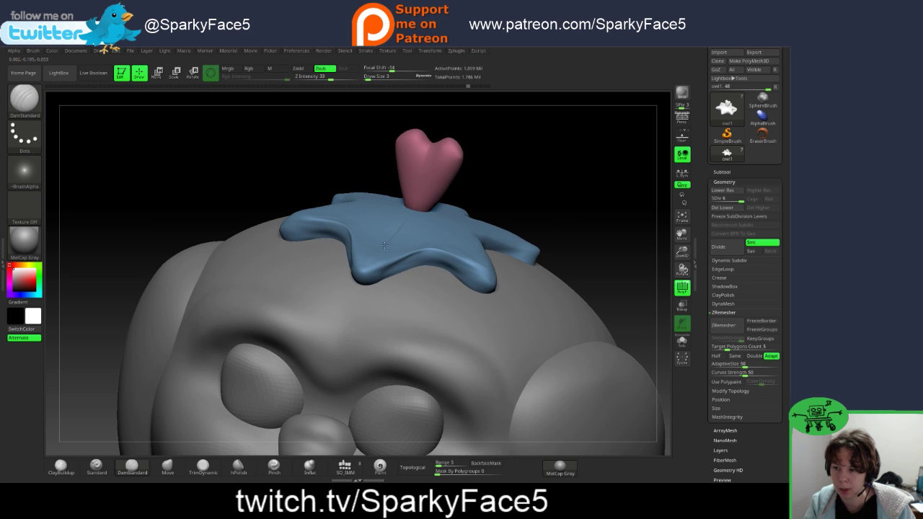
pyautogui.moveTo(474, 228); pyautogui.dragTo(537, 212, button='right')
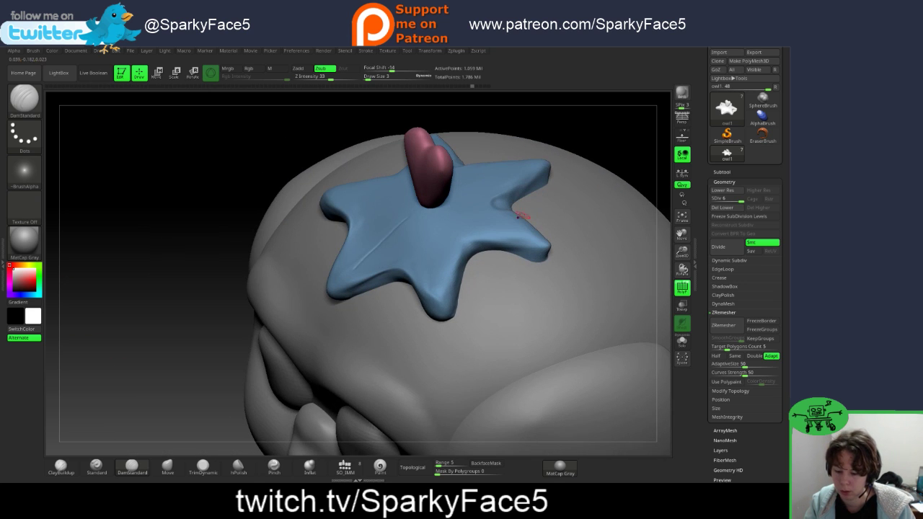
pyautogui.moveTo(104, 294); pyautogui.dragTo(222, 266)
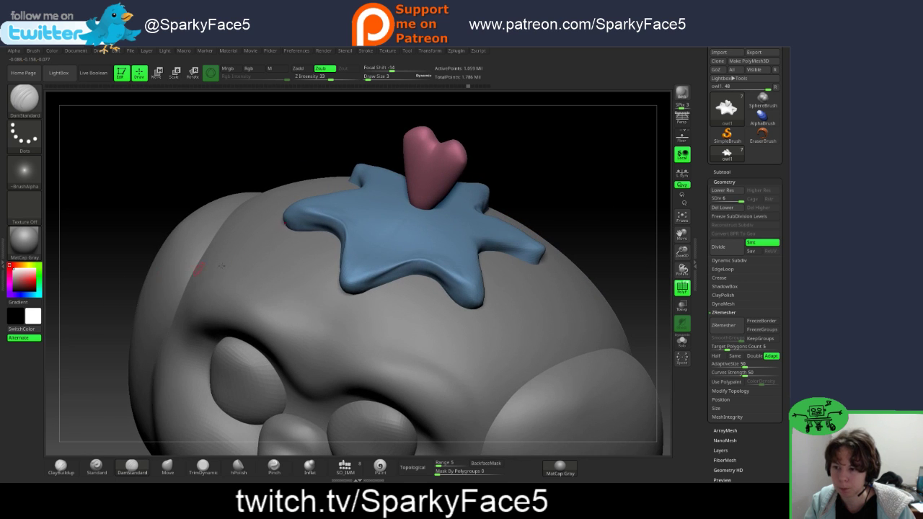
pyautogui.moveTo(259, 170); pyautogui.dragTo(269, 216)
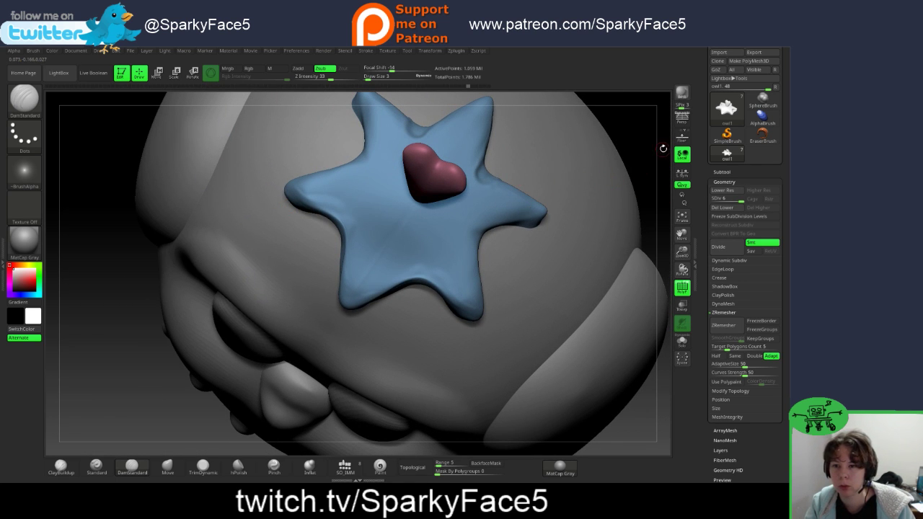
pyautogui.moveTo(662, 148); pyautogui.dragTo(500, 207)
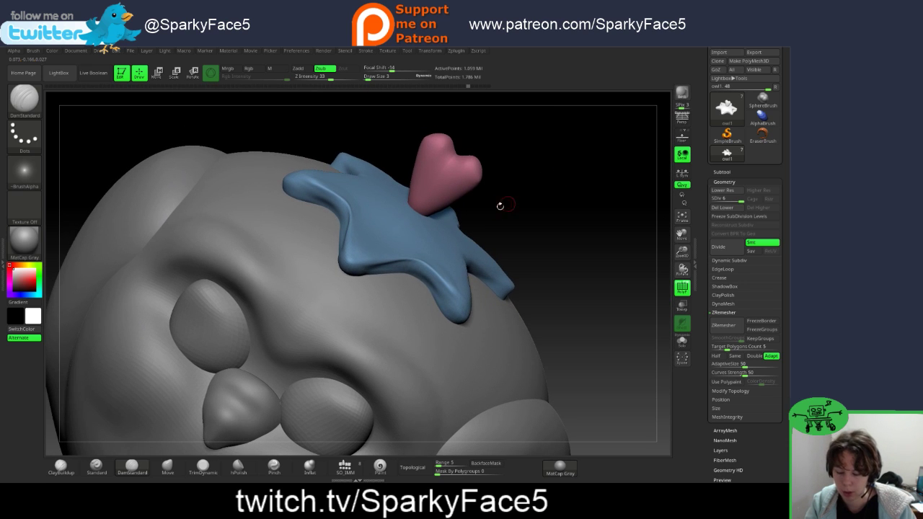
# Step: Isolate the blue leaf crown polygroup by hiding the pink stem, try toggling its mask, and show both parts again
pyautogui.hotkey('ctrl', 'shift')
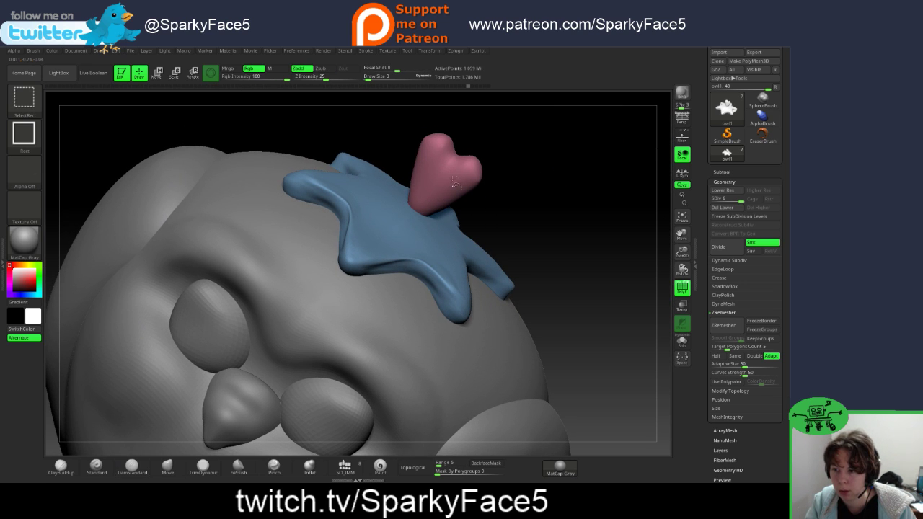
pyautogui.keyDown('ctrl'); pyautogui.keyDown('shift'); pyautogui.click(454, 182); pyautogui.keyUp('shift'); pyautogui.keyUp('ctrl')
pyautogui.keyDown('ctrl'); pyautogui.keyDown('shift'); pyautogui.click(570, 197); pyautogui.keyUp('shift'); pyautogui.keyUp('ctrl')
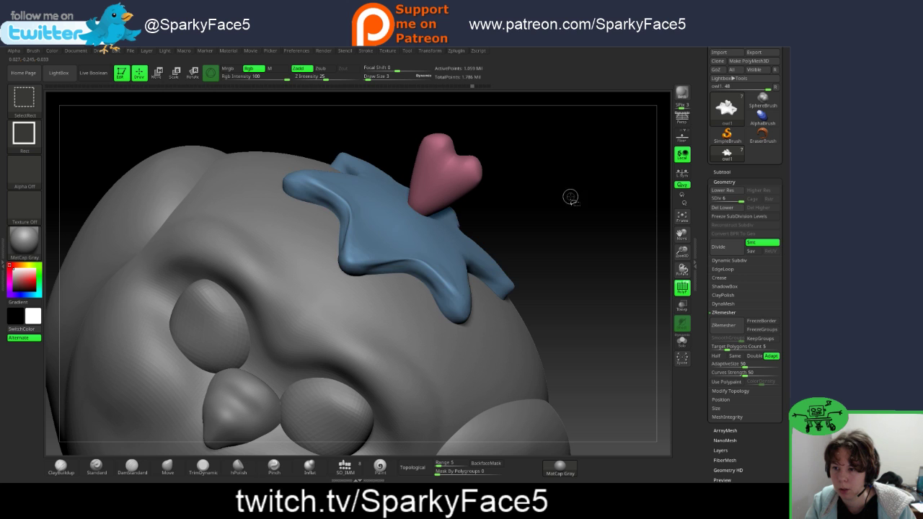
pyautogui.keyDown('ctrl'); pyautogui.keyDown('shift'); pyautogui.click(454, 182); pyautogui.keyUp('shift'); pyautogui.keyUp('ctrl')
pyautogui.moveTo(546, 163)
pyautogui.keyDown('ctrl'); pyautogui.keyDown('shift'); pyautogui.mouseDown()
pyautogui.moveTo(582, 188)
pyautogui.moveTo(519, 201)
pyautogui.moveTo(634, 202)
pyautogui.moveTo(593, 196)
pyautogui.moveTo(598, 186)
pyautogui.mouseUp(); pyautogui.keyUp('shift'); pyautogui.keyUp('ctrl')
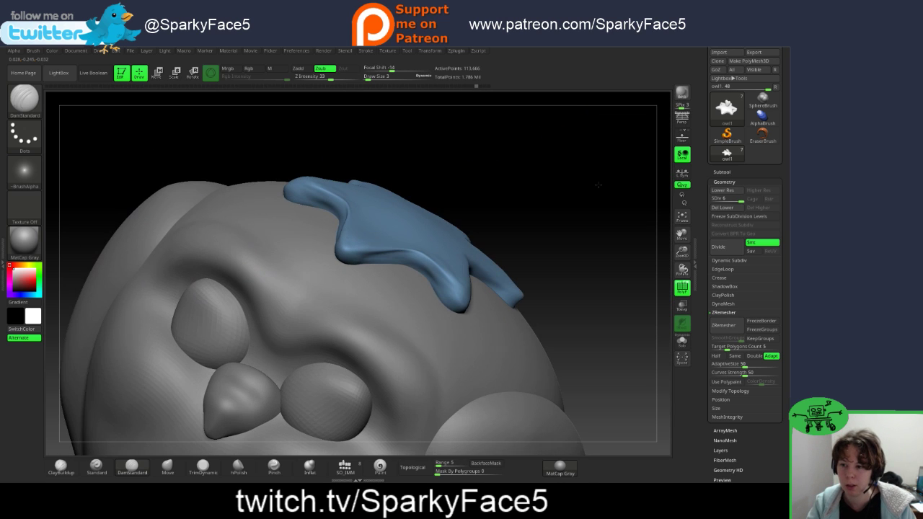
pyautogui.keyDown('ctrl'); pyautogui.click(562, 198); pyautogui.keyUp('ctrl')
pyautogui.keyDown('ctrl'); pyautogui.click(562, 201); pyautogui.keyUp('ctrl')
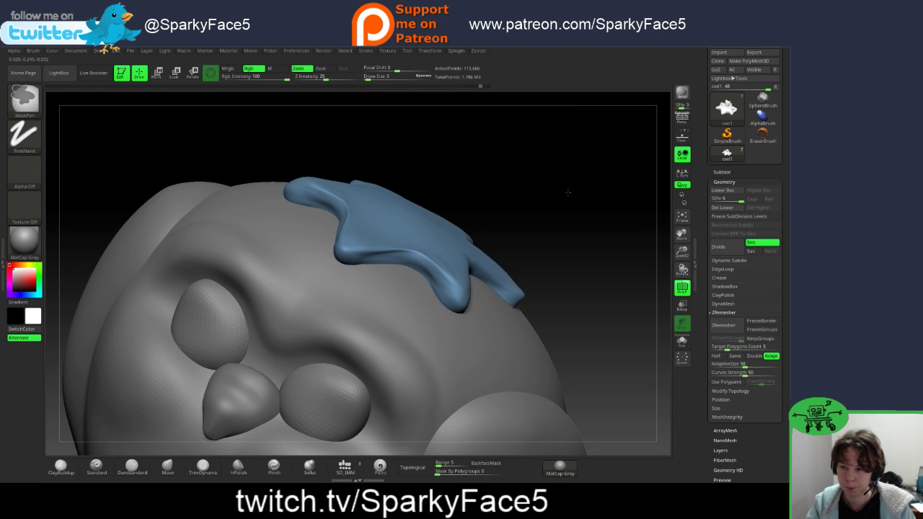
pyautogui.keyDown('ctrl'); pyautogui.click(567, 192); pyautogui.keyUp('ctrl')
pyautogui.keyDown('ctrl'); pyautogui.click(577, 199); pyautogui.keyUp('ctrl')
pyautogui.keyDown('ctrl'); pyautogui.keyDown('shift'); pyautogui.click(582, 203); pyautogui.keyUp('shift'); pyautogui.keyUp('ctrl')
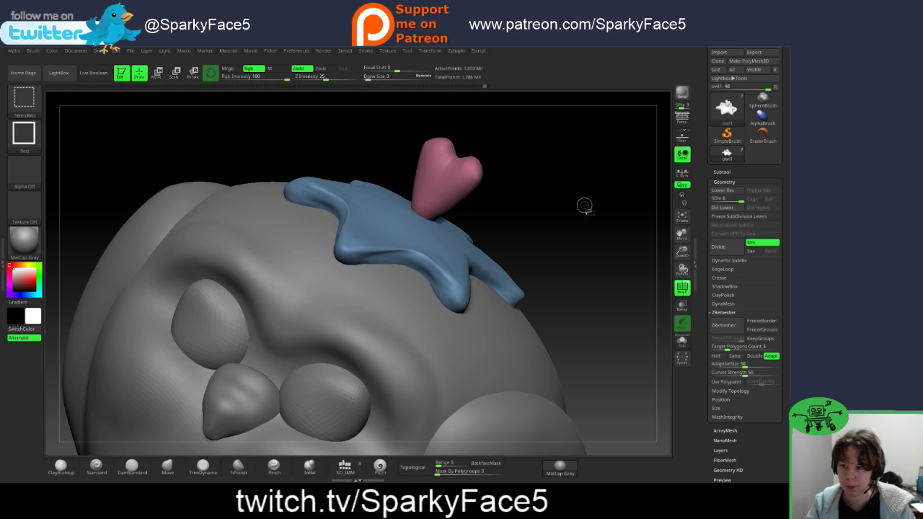
# Step: Show the owl's subtool list and view the crown and stem from the side
pyautogui.moveTo(537, 230); pyautogui.dragTo(540, 229)
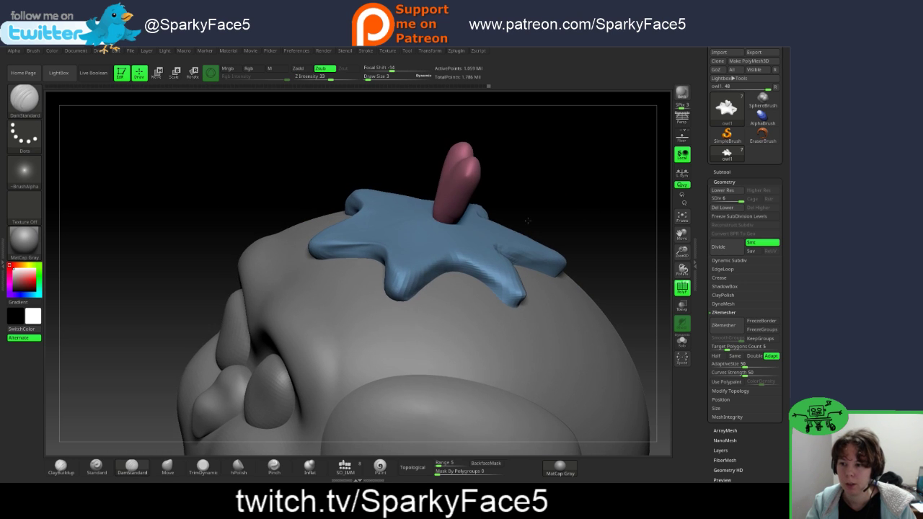
pyautogui.click(722, 172)
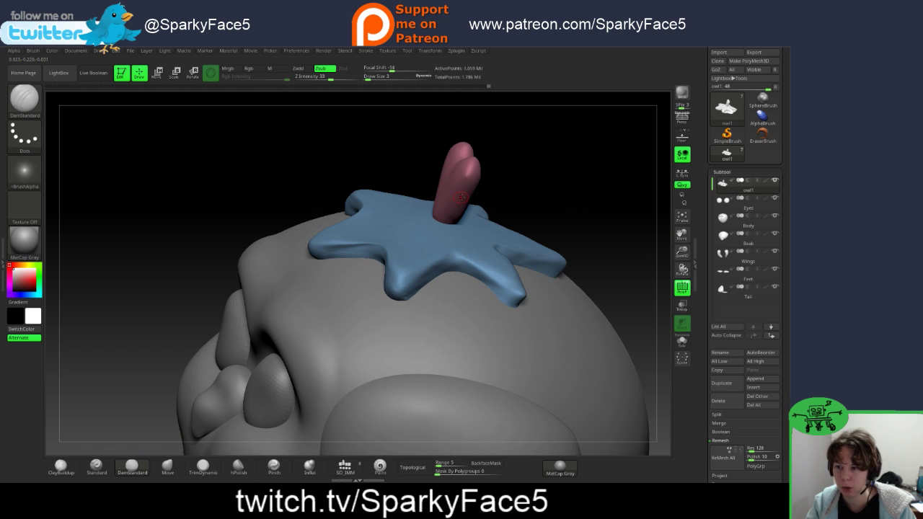
pyautogui.moveTo(552, 186); pyautogui.dragTo(526, 221)
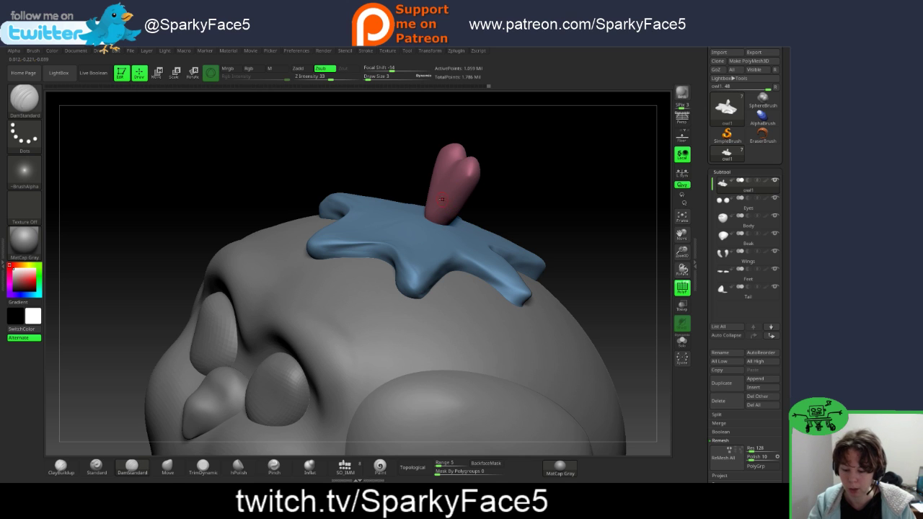
# Step: Isolate the tip of the pink stem with a rectangular selection, try masking it, invert the visibility, and restore the whole crown
pyautogui.press('ctrl')
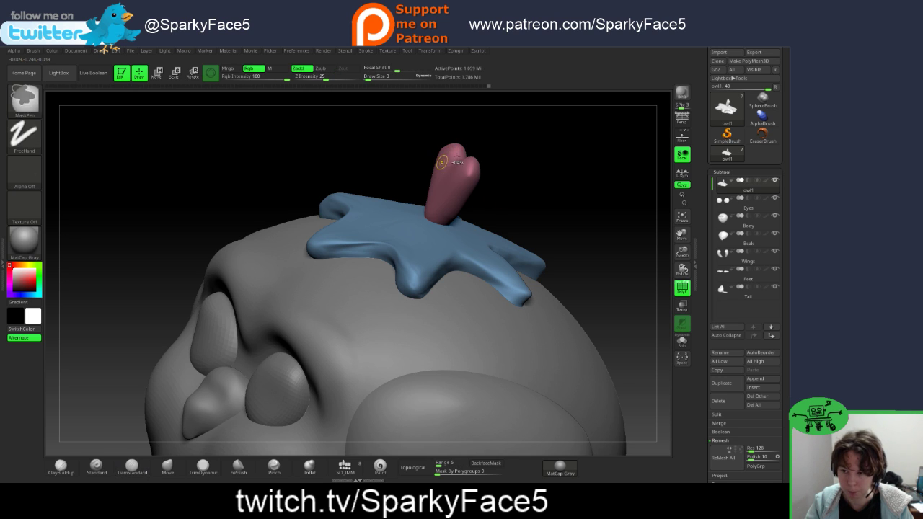
pyautogui.keyDown('ctrl'); pyautogui.keyDown('shift'); pyautogui.moveTo(411, 131); pyautogui.dragTo(498, 178); pyautogui.keyUp('shift'); pyautogui.keyUp('ctrl')
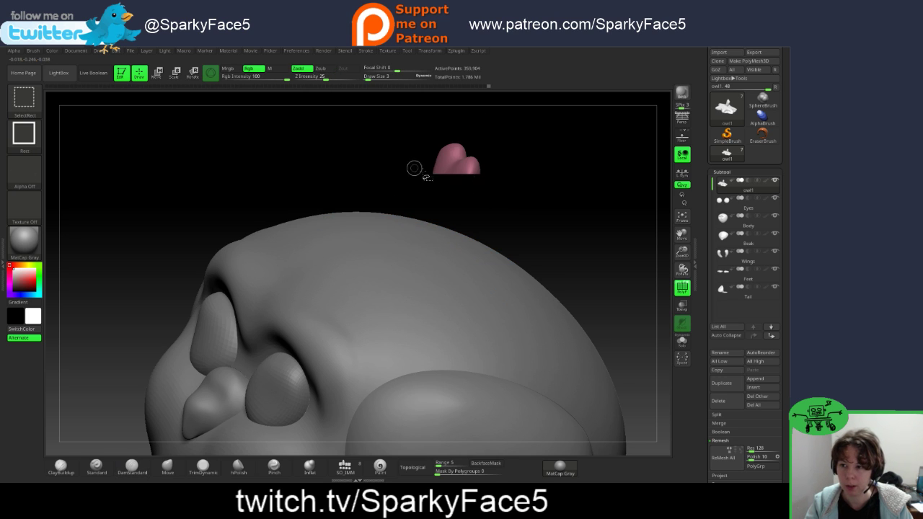
pyautogui.keyDown('ctrl'); pyautogui.click(528, 166); pyautogui.keyUp('ctrl')
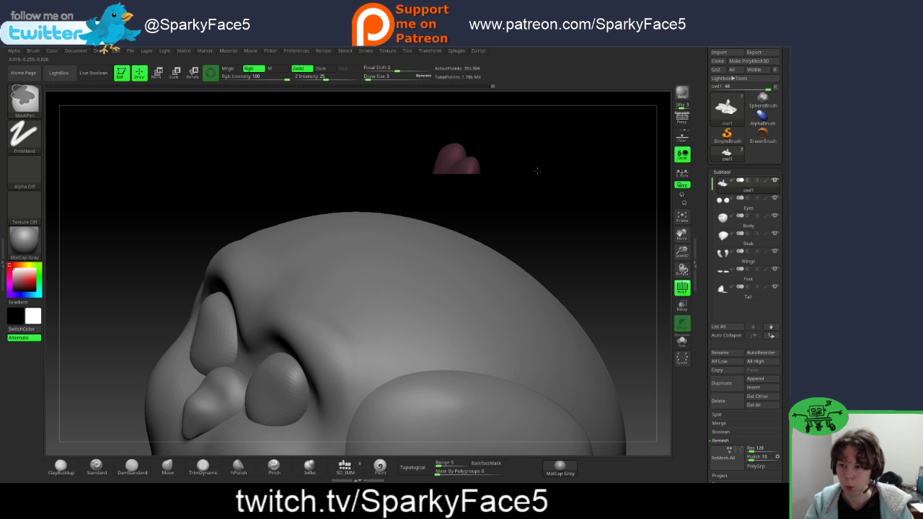
pyautogui.keyDown('ctrl'); pyautogui.click(537, 170); pyautogui.keyUp('ctrl')
pyautogui.moveTo(542, 154)
pyautogui.mouseDown()
pyautogui.moveTo(563, 171)
pyautogui.moveTo(556, 160)
pyautogui.mouseUp()
pyautogui.press('ctrl')
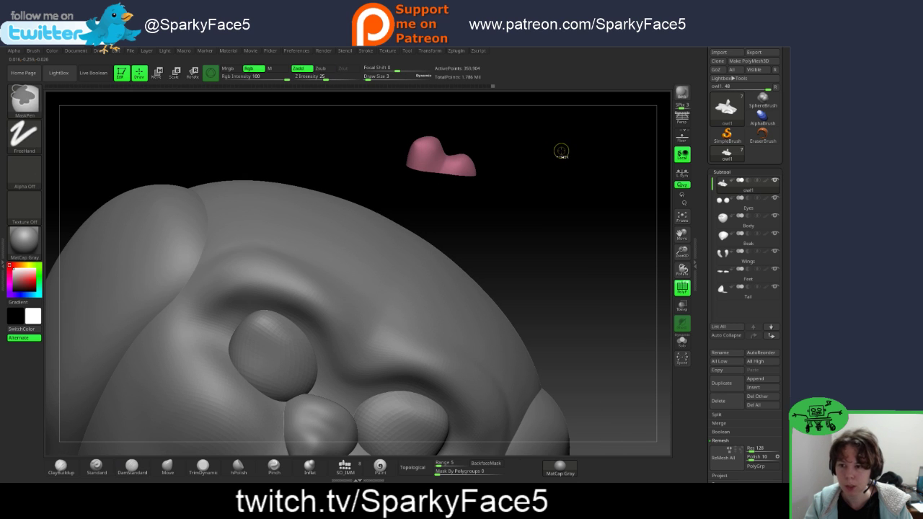
pyautogui.keyDown('ctrl'); pyautogui.keyDown('shift'); pyautogui.click(581, 161); pyautogui.keyUp('shift'); pyautogui.keyUp('ctrl')
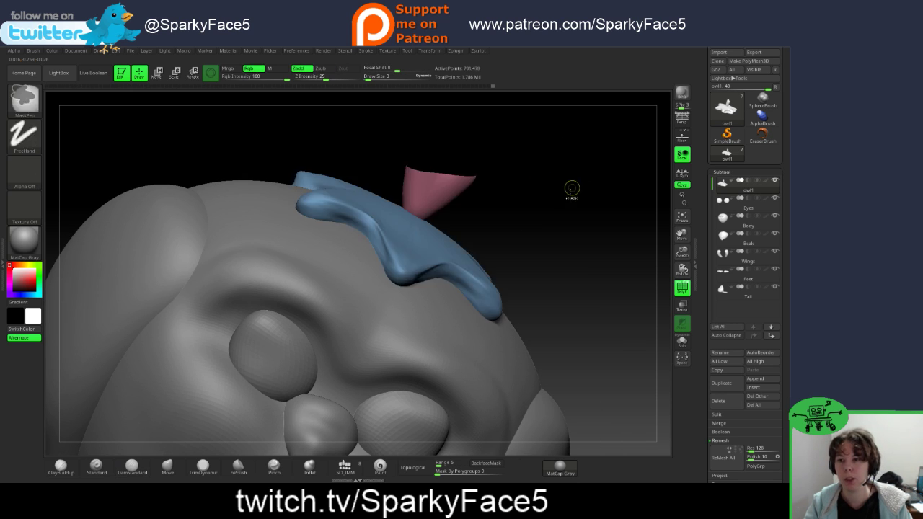
pyautogui.moveTo(572, 187)
pyautogui.mouseDown()
pyautogui.moveTo(548, 193)
pyautogui.moveTo(560, 171)
pyautogui.mouseUp()
pyautogui.keyDown('ctrl'); pyautogui.click(581, 173); pyautogui.keyUp('ctrl')
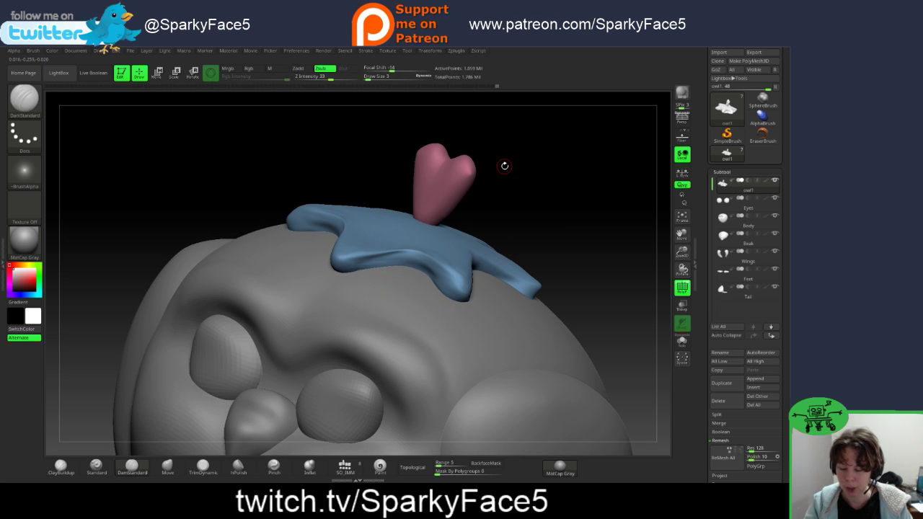
# Step: Isolate the blue leaf crown polygroup, invert the visibility to leave only the pink stem, and view it from behind
pyautogui.hotkey('ctrl', 'shift')
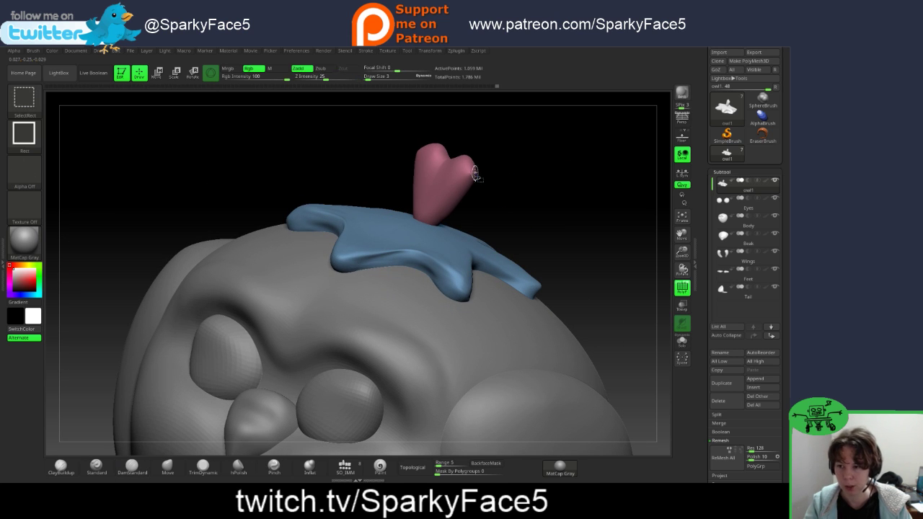
pyautogui.keyDown('ctrl'); pyautogui.keyDown('shift'); pyautogui.click(385, 244); pyautogui.keyUp('shift'); pyautogui.keyUp('ctrl')
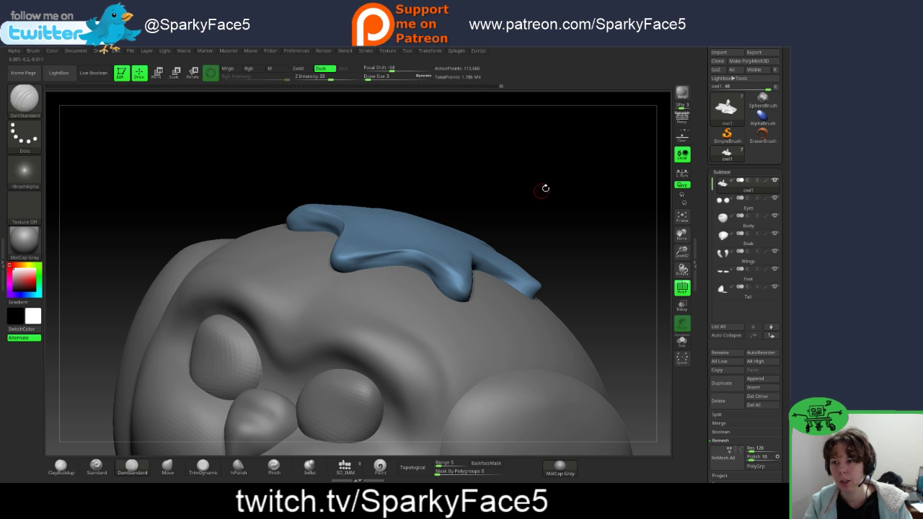
pyautogui.moveTo(555, 189)
pyautogui.mouseDown()
pyautogui.moveTo(544, 193)
pyautogui.moveTo(570, 188)
pyautogui.mouseUp()
pyautogui.moveTo(560, 226)
pyautogui.mouseDown()
pyautogui.moveTo(545, 209)
pyautogui.moveTo(566, 212)
pyautogui.mouseUp()
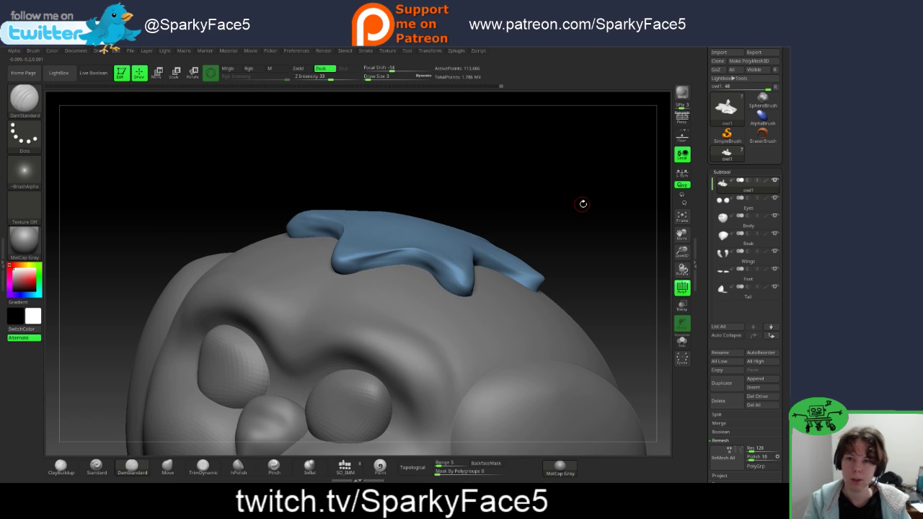
pyautogui.hotkey('ctrl', 'shift')
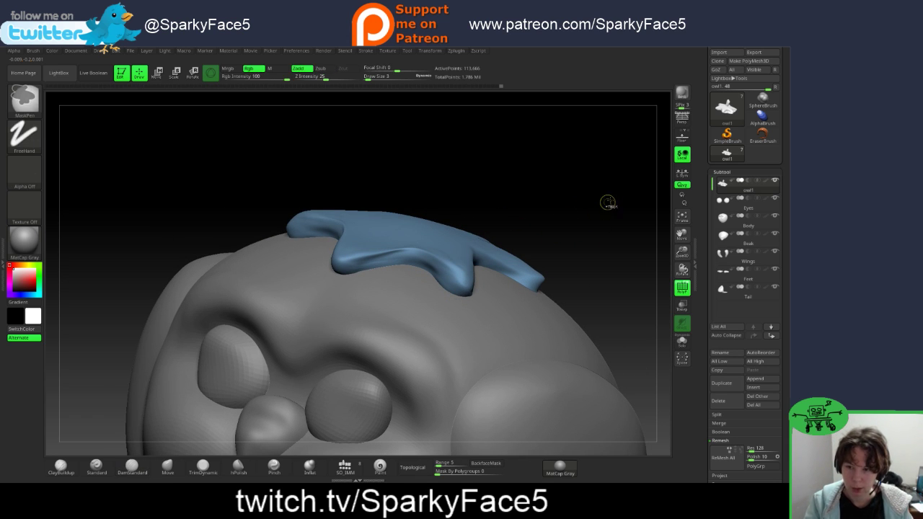
pyautogui.keyDown('ctrl'); pyautogui.keyDown('shift'); pyautogui.moveTo(615, 175); pyautogui.dragTo(642, 202); pyautogui.keyUp('shift'); pyautogui.keyUp('ctrl')
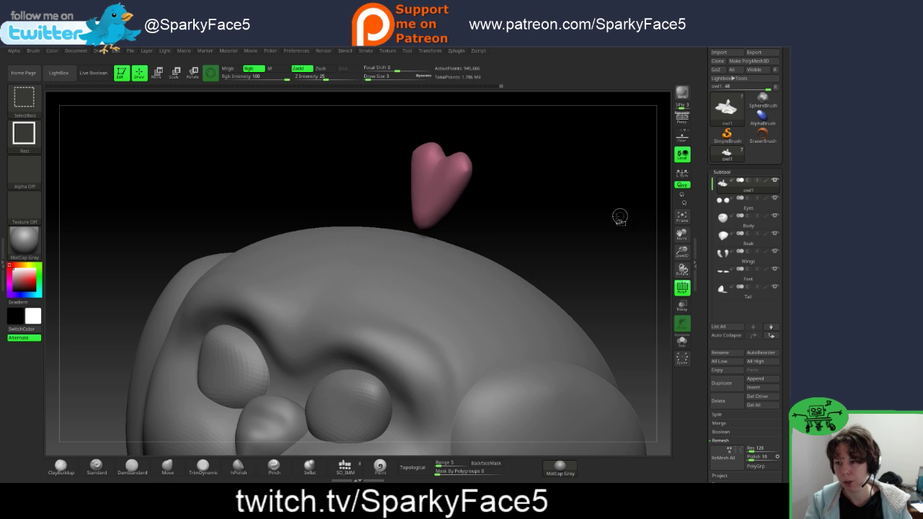
pyautogui.moveTo(543, 218); pyautogui.dragTo(477, 196)
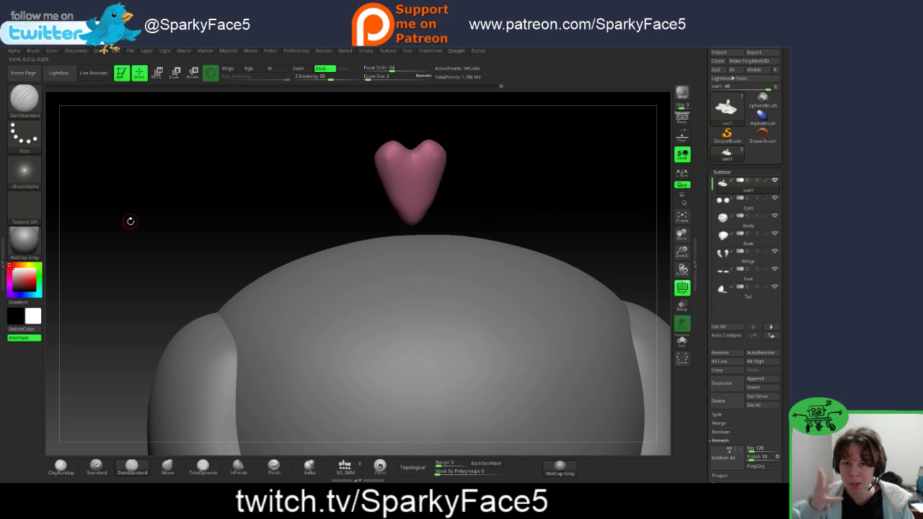
# Step: Invert the owl1 subtool's visibility to hide the heart and show the blue star-shaped piece on the owl's head
pyautogui.moveTo(114, 229); pyautogui.dragTo(189, 234)
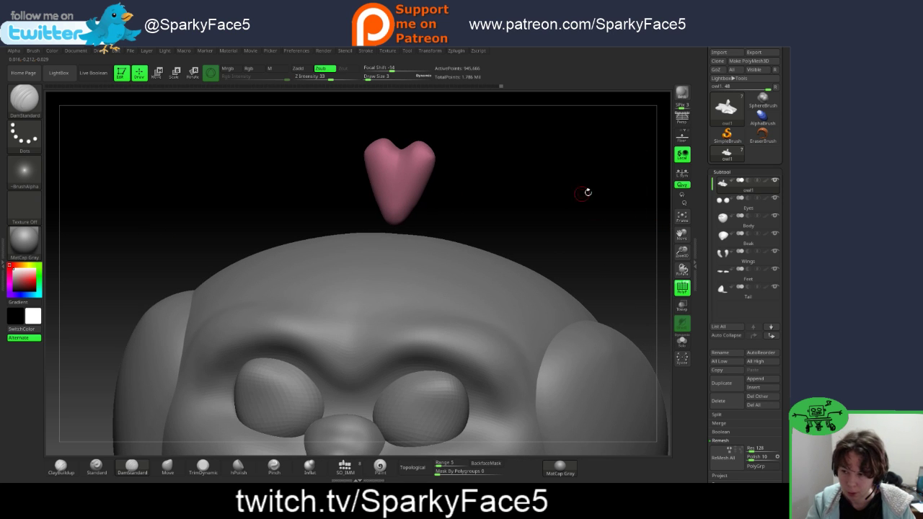
pyautogui.hotkey('ctrl', 'shift')
pyautogui.keyDown('ctrl'); pyautogui.keyDown('shift'); pyautogui.moveTo(595, 142); pyautogui.dragTo(624, 172); pyautogui.keyUp('shift'); pyautogui.keyUp('ctrl')
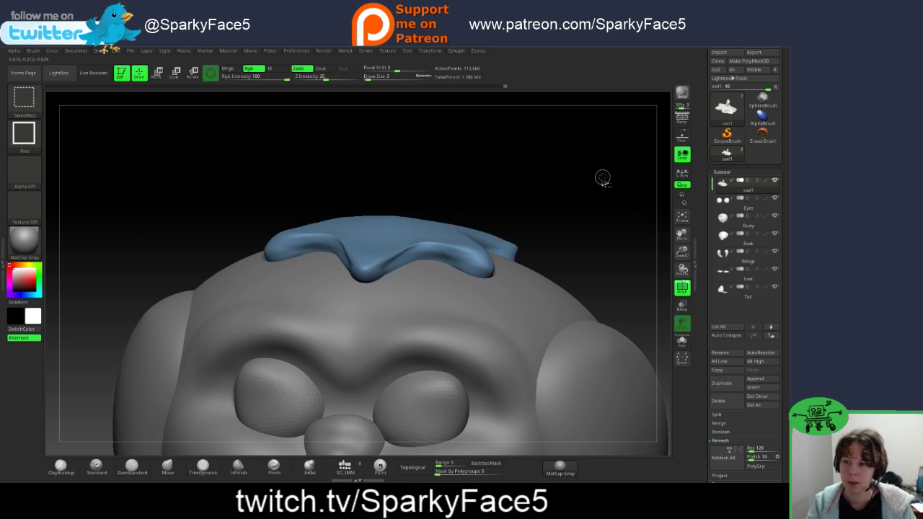
pyautogui.moveTo(532, 172)
pyautogui.mouseDown()
pyautogui.moveTo(527, 213)
pyautogui.moveTo(540, 235)
pyautogui.mouseUp()
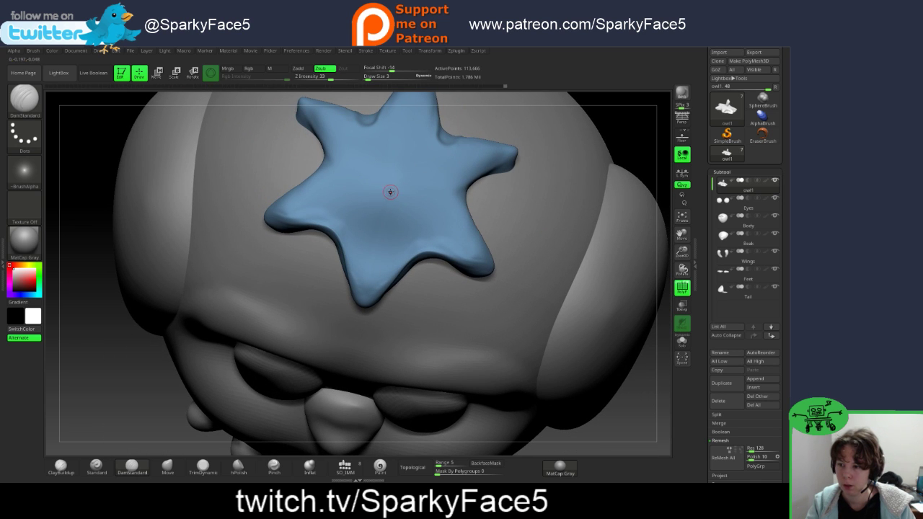
# Step: Activate radial symmetry around the Y axis with a radial count of 8 and turn on local symmetry for the star piece
pyautogui.click(431, 51)
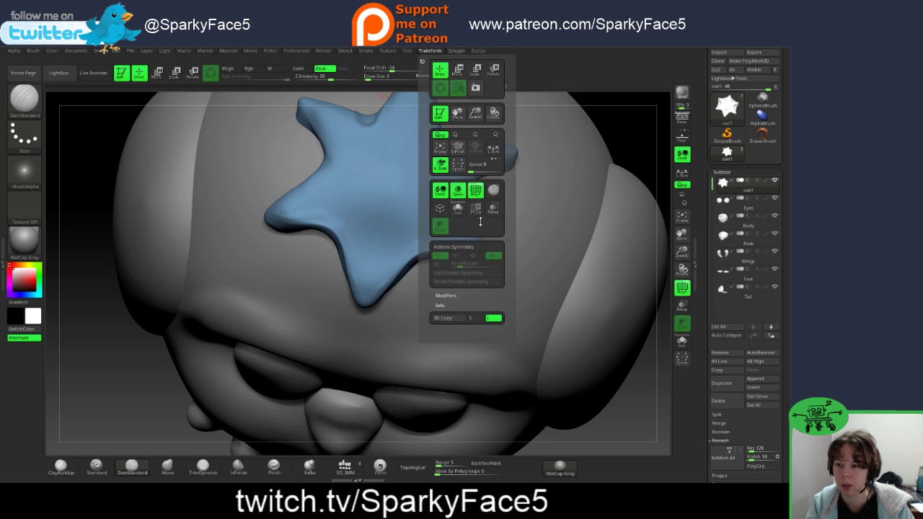
pyautogui.click(454, 246)
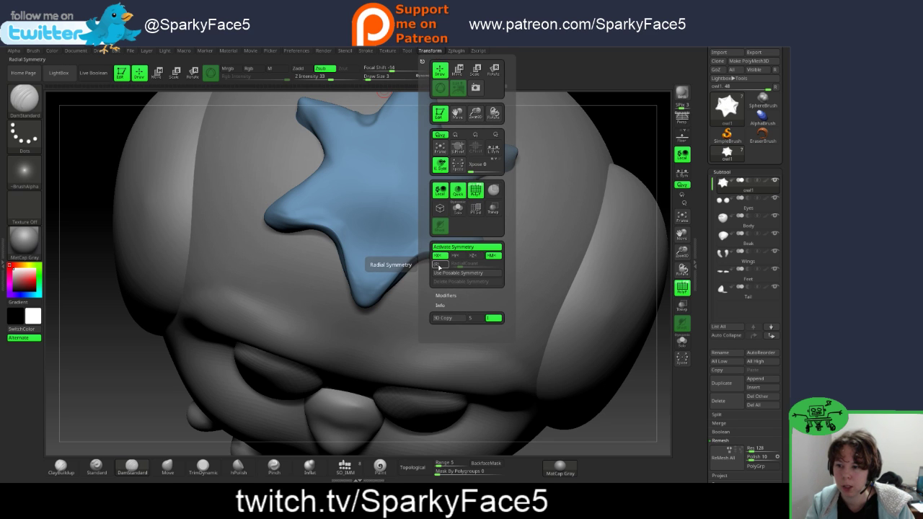
pyautogui.click(438, 264)
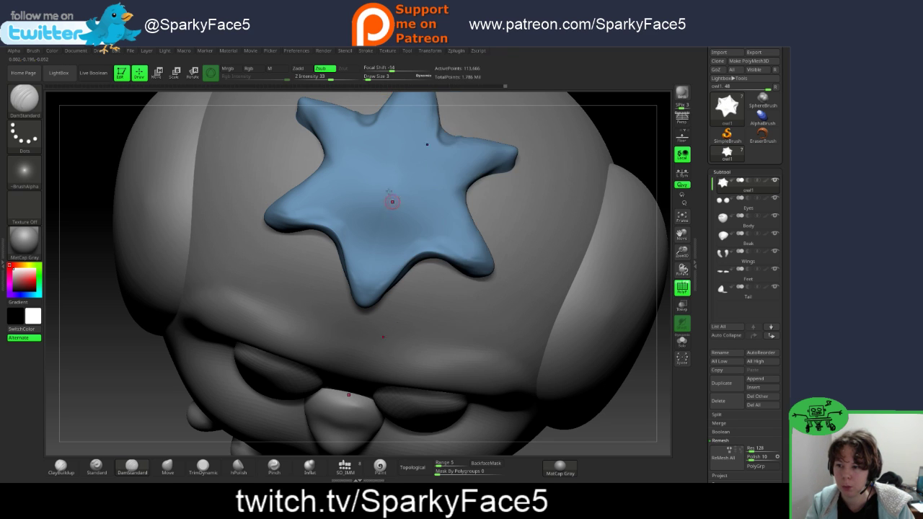
pyautogui.click(429, 51)
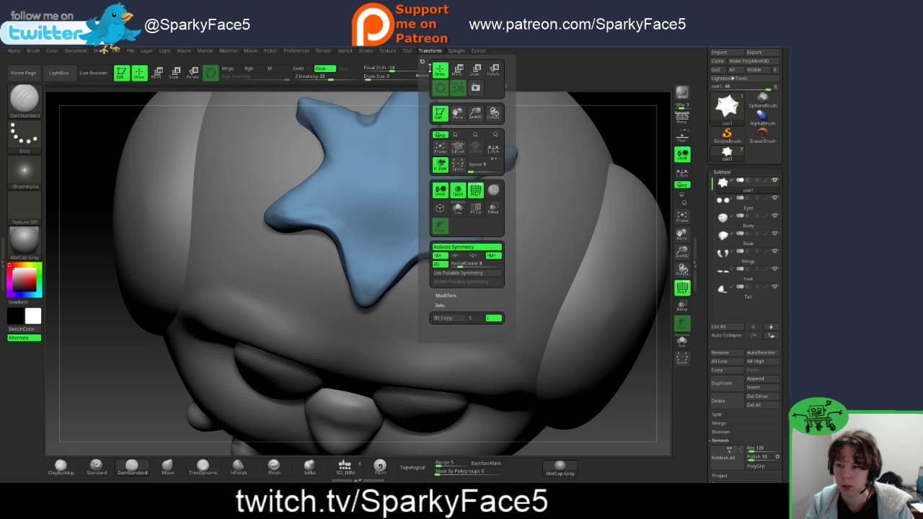
pyautogui.click(476, 257)
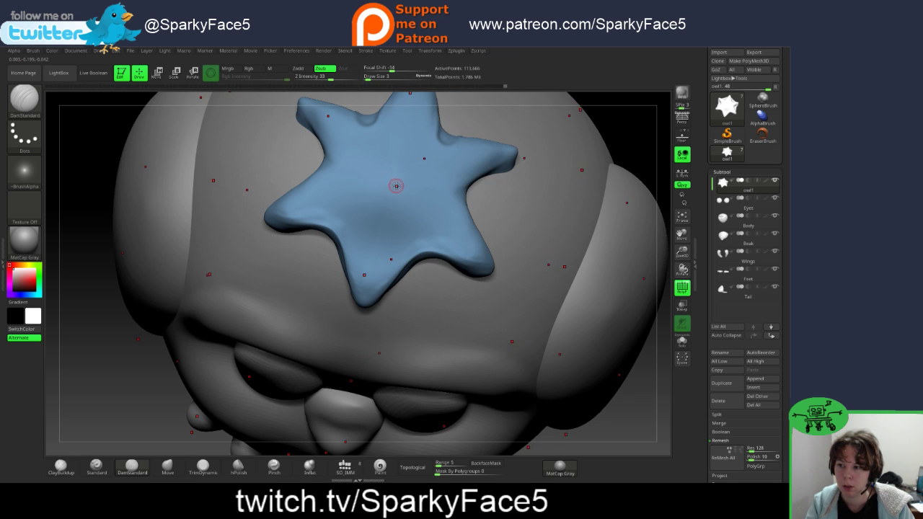
pyautogui.click(429, 52)
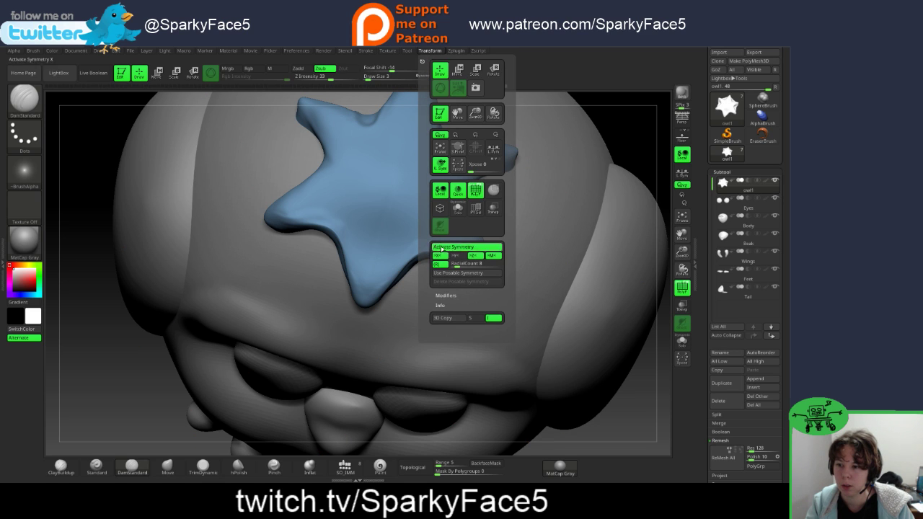
pyautogui.click(440, 258)
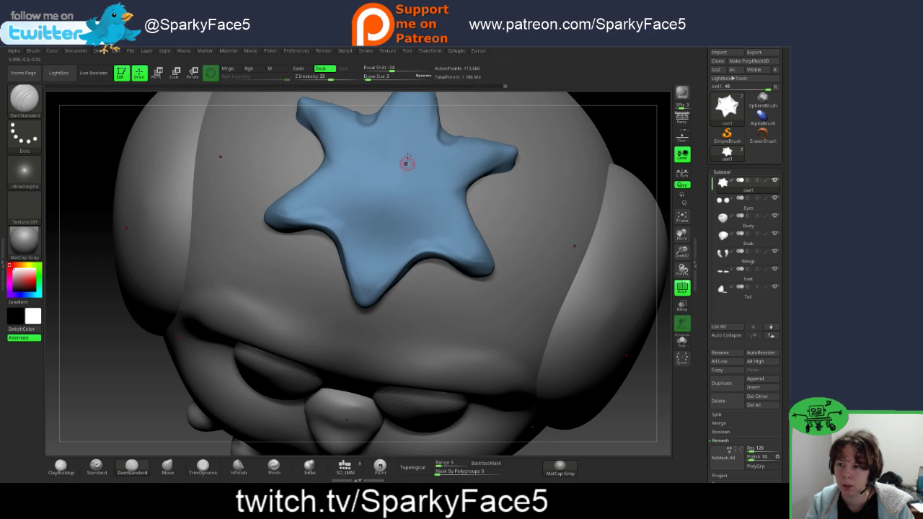
pyautogui.click(431, 52)
pyautogui.click(682, 173)
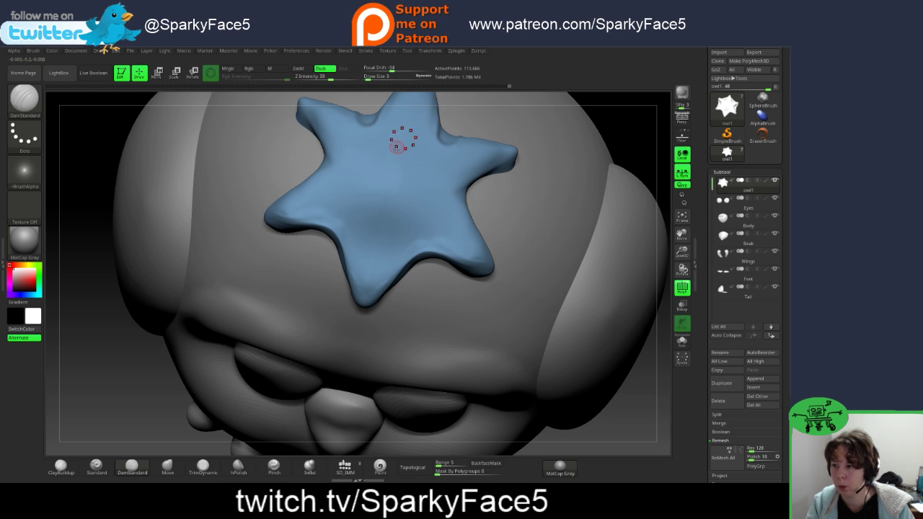
# Step: Try carving a circular groove around the center of the star piece with the DamStandard brush and radial symmetry
pyautogui.keyDown('shift'); pyautogui.moveTo(637, 133); pyautogui.dragTo(635, 189); pyautogui.keyUp('shift')
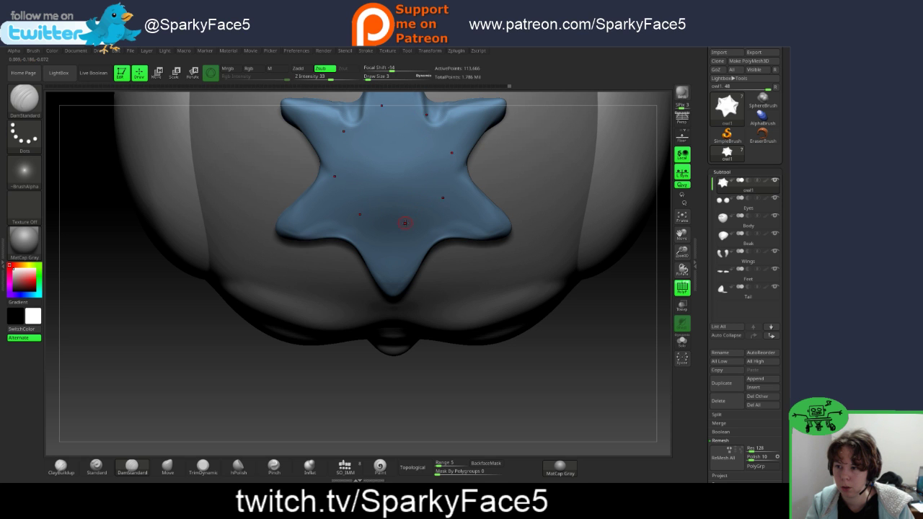
pyautogui.moveTo(576, 393)
pyautogui.mouseDown()
pyautogui.moveTo(558, 328)
pyautogui.moveTo(585, 277)
pyautogui.moveTo(593, 286)
pyautogui.mouseUp()
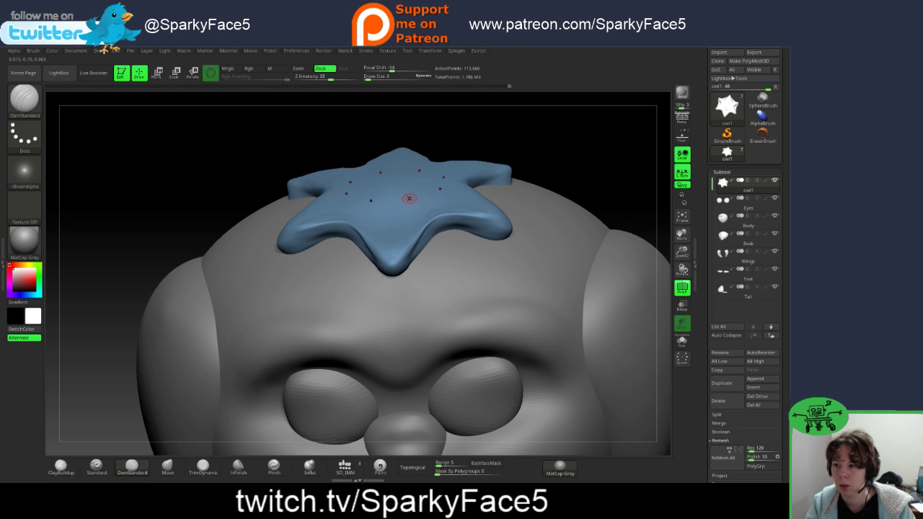
pyautogui.moveTo(504, 151); pyautogui.dragTo(394, 191)
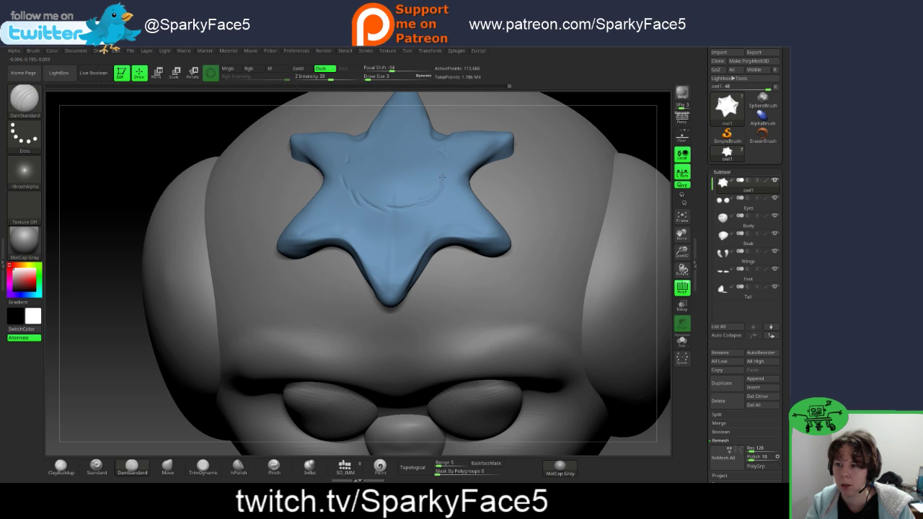
pyautogui.moveTo(442, 177); pyautogui.dragTo(438, 166)
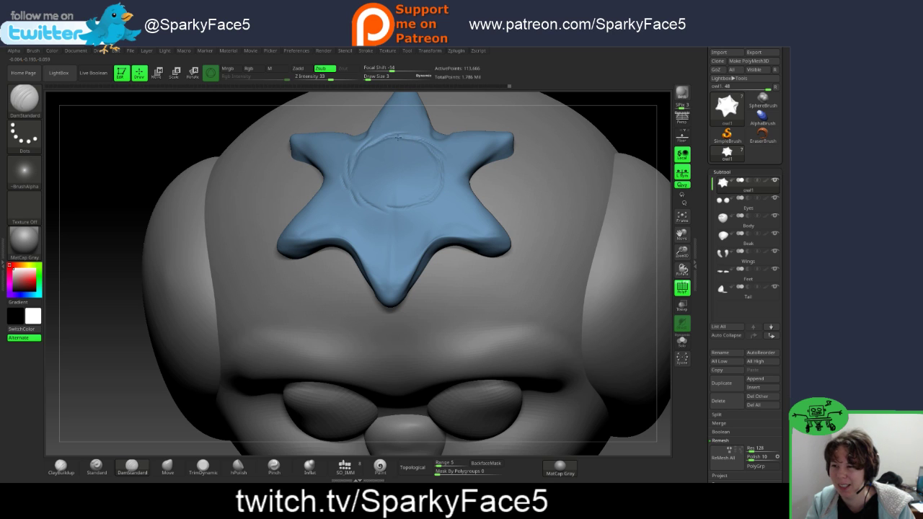
pyautogui.moveTo(368, 140); pyautogui.dragTo(384, 133)
pyautogui.moveTo(350, 180)
pyautogui.mouseDown()
pyautogui.moveTo(365, 199)
pyautogui.moveTo(400, 206)
pyautogui.mouseUp()
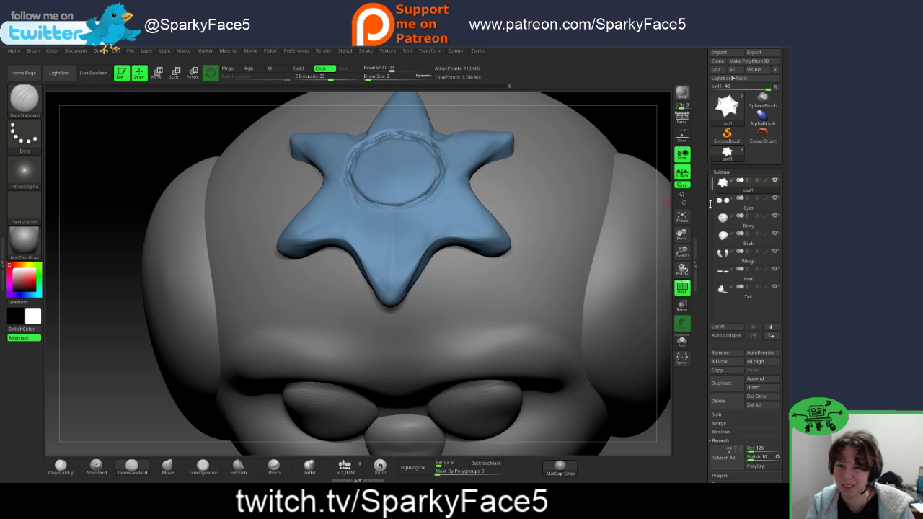
pyautogui.moveTo(643, 136); pyautogui.dragTo(642, 200)
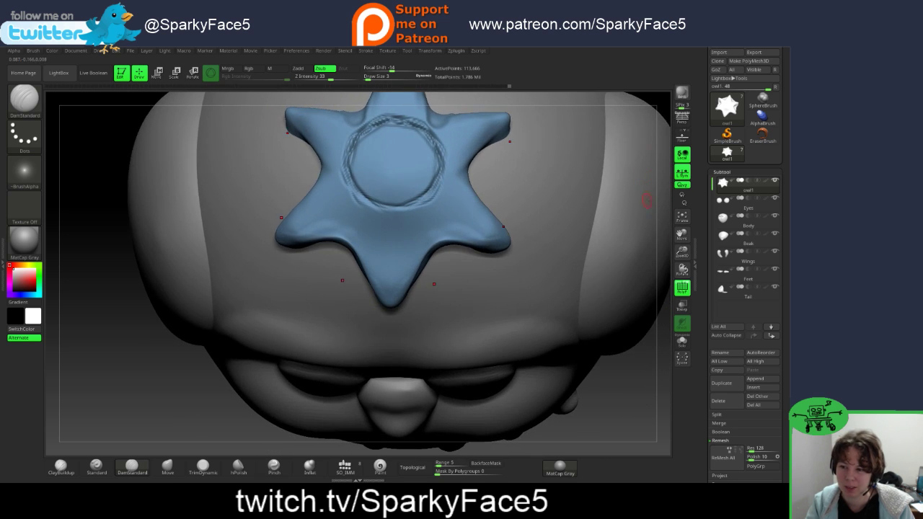
pyautogui.hotkey('ctrl', 'z')
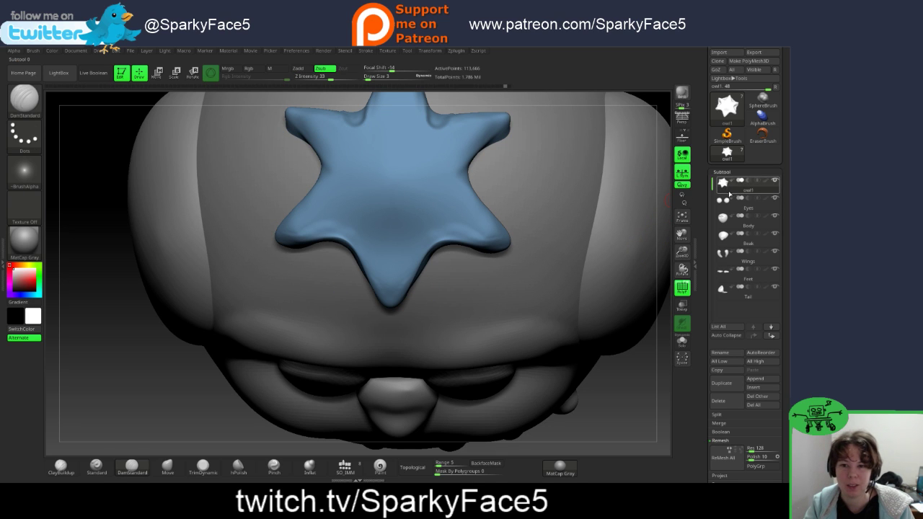
# Step: Try the star piece at subdivision level 3 and return it to its highest level
pyautogui.scroll(-5, 720, 253)
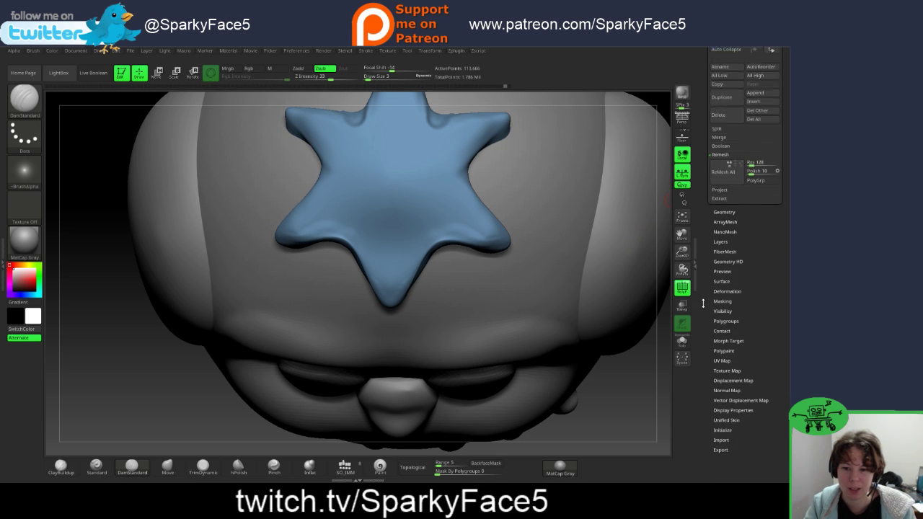
pyautogui.click(730, 201)
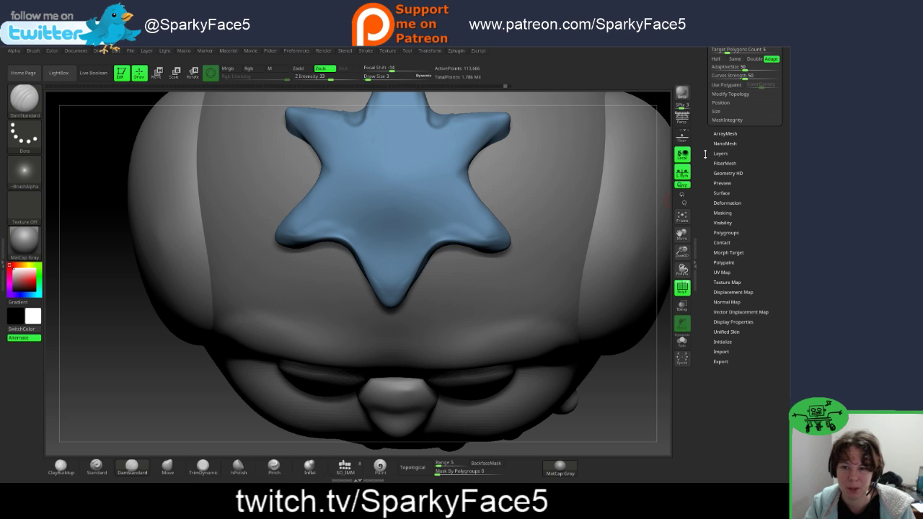
pyautogui.scroll(5, 714, 152)
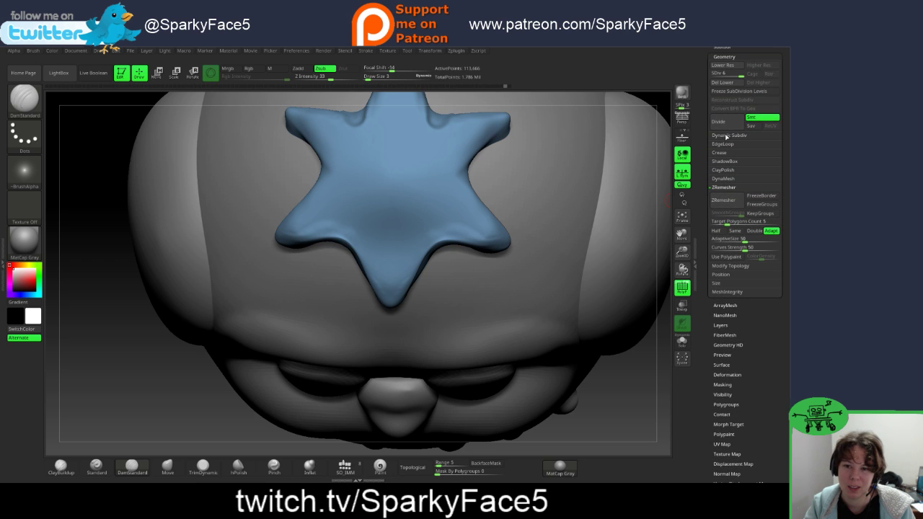
pyautogui.moveTo(707, 129); pyautogui.dragTo(708, 163)
pyautogui.click(723, 106)
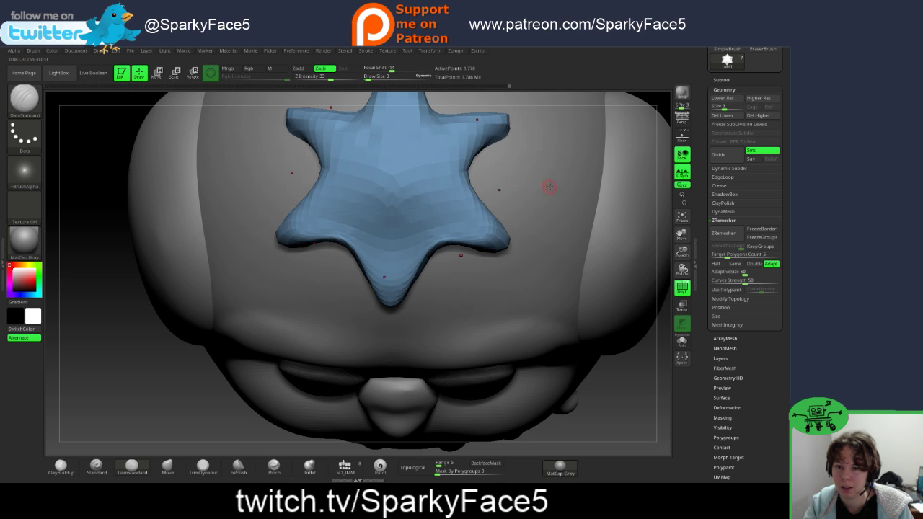
pyautogui.moveTo(724, 108); pyautogui.dragTo(744, 115)
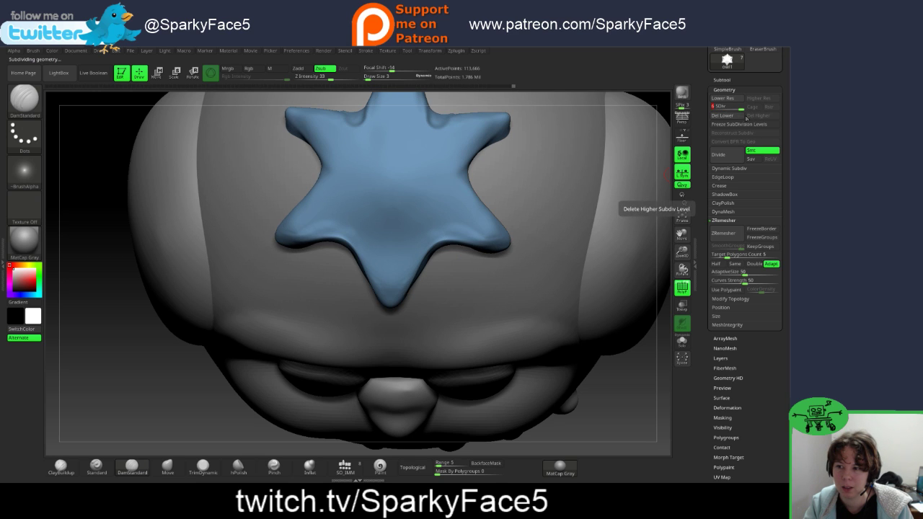
pyautogui.hotkey('ctrl', 'z')
pyautogui.hotkey('ctrl', 'shift', 'z')
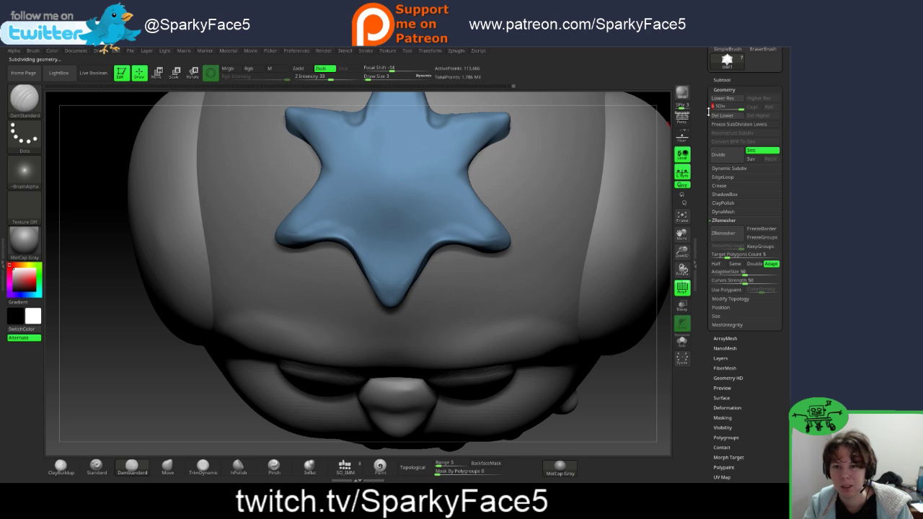
# Step: Try carving the circular groove on the star piece at subdivision level 4, and restore subdivision level 6
pyautogui.moveTo(738, 108); pyautogui.dragTo(729, 109)
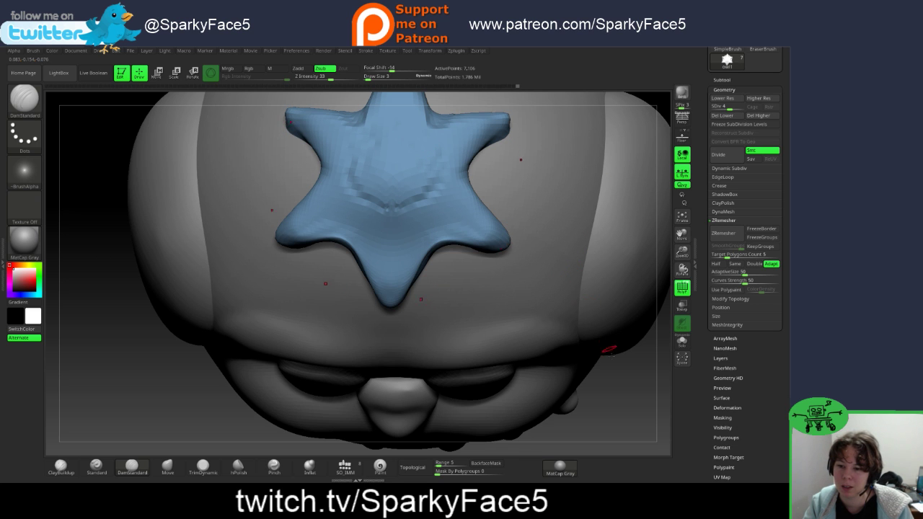
pyautogui.moveTo(614, 396)
pyautogui.mouseDown()
pyautogui.moveTo(562, 364)
pyautogui.moveTo(623, 369)
pyautogui.mouseUp()
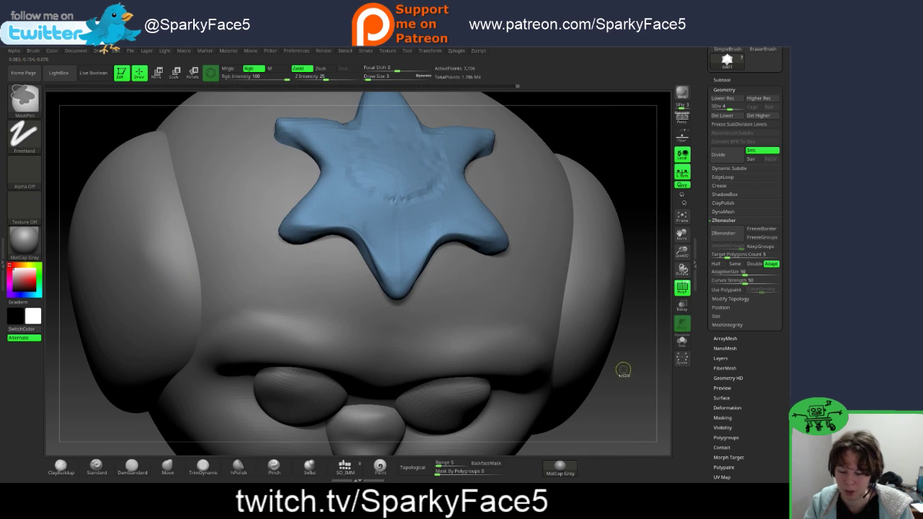
pyautogui.click(736, 99)
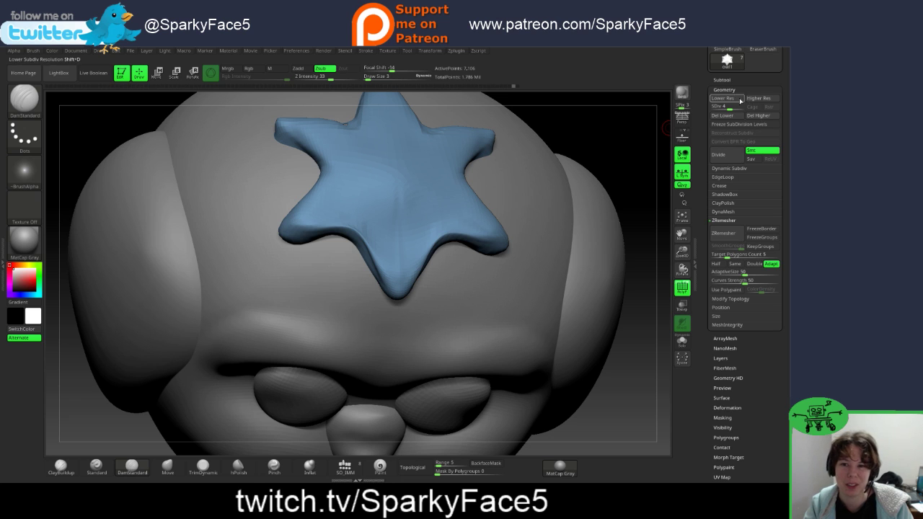
pyautogui.click(742, 107)
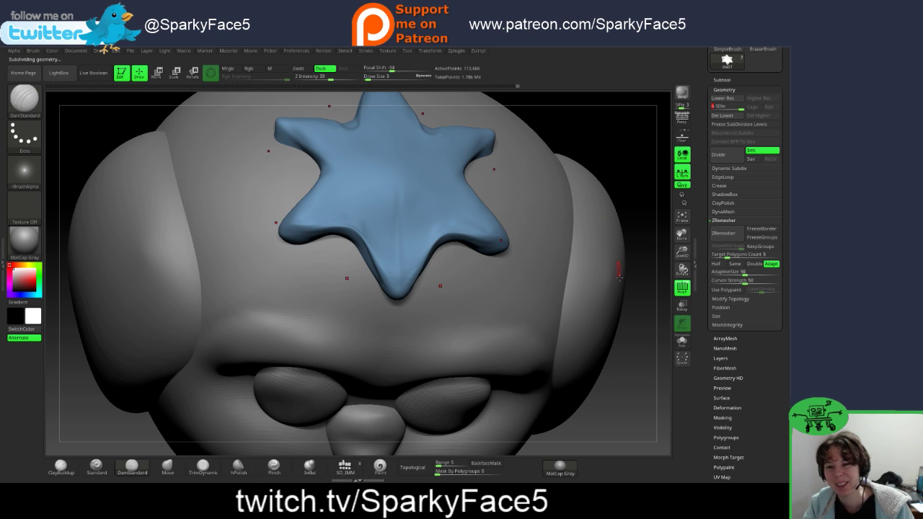
# Step: Choose the Cylinder mesh of the SO_IMM insert brush
pyautogui.moveTo(653, 342); pyautogui.dragTo(639, 300)
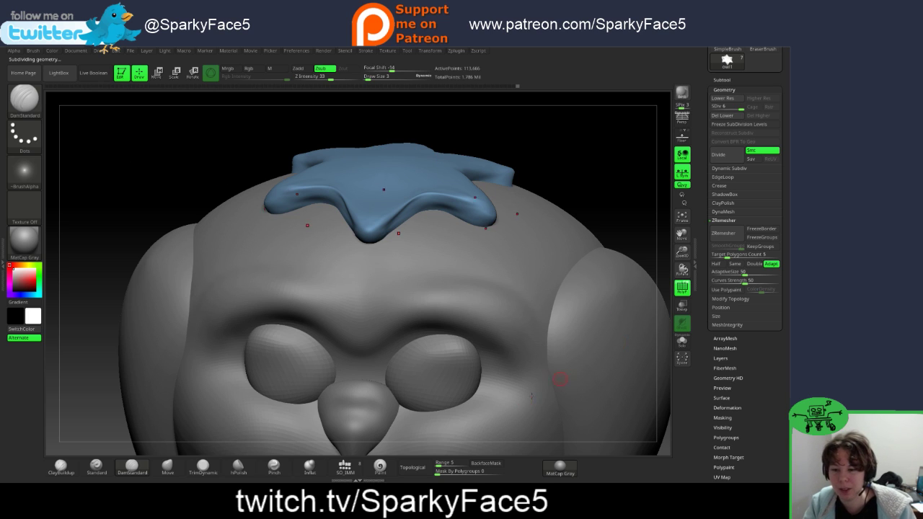
pyautogui.click(345, 467)
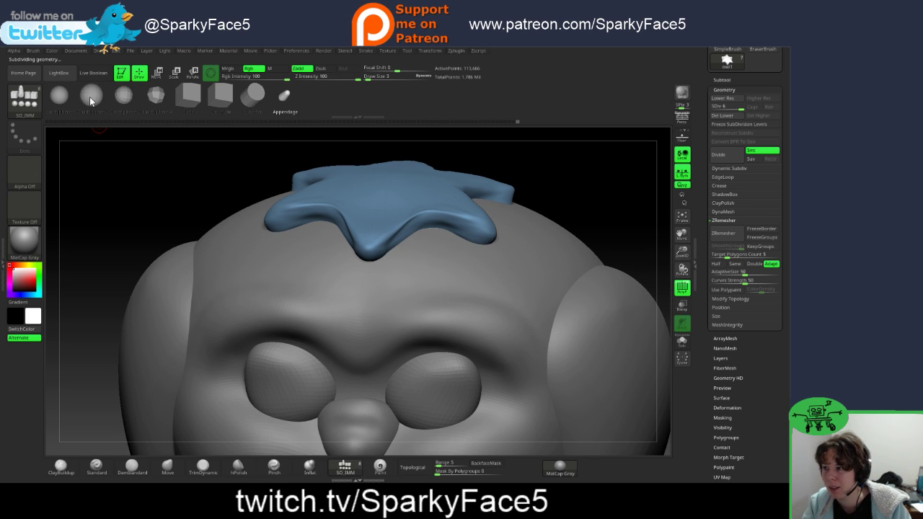
pyautogui.click(251, 95)
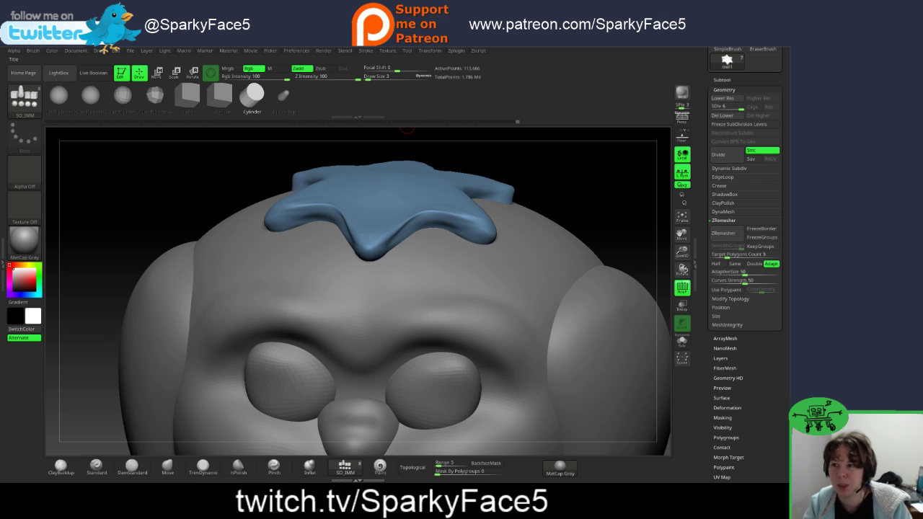
# Step: Replace radial Y symmetry with plain X symmetry and try inserting a cylinder at the star's center
pyautogui.click(435, 51)
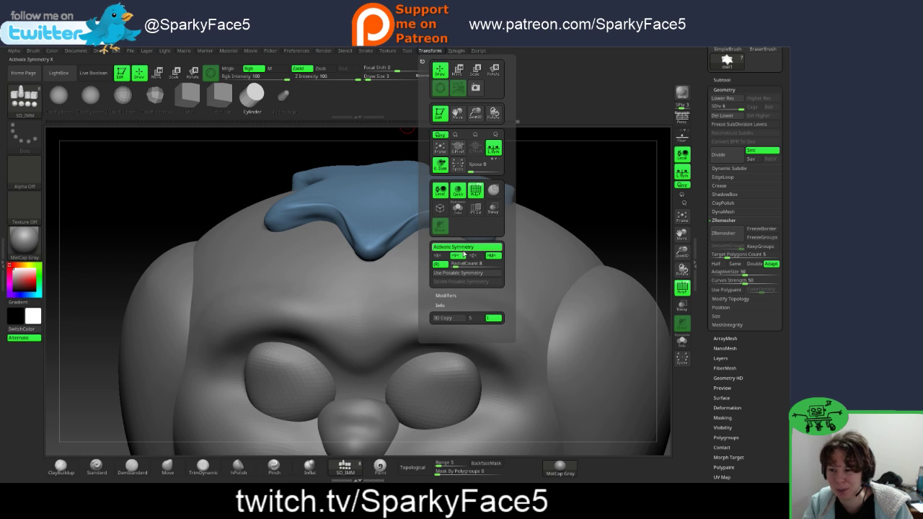
pyautogui.click(442, 265)
pyautogui.click(444, 257)
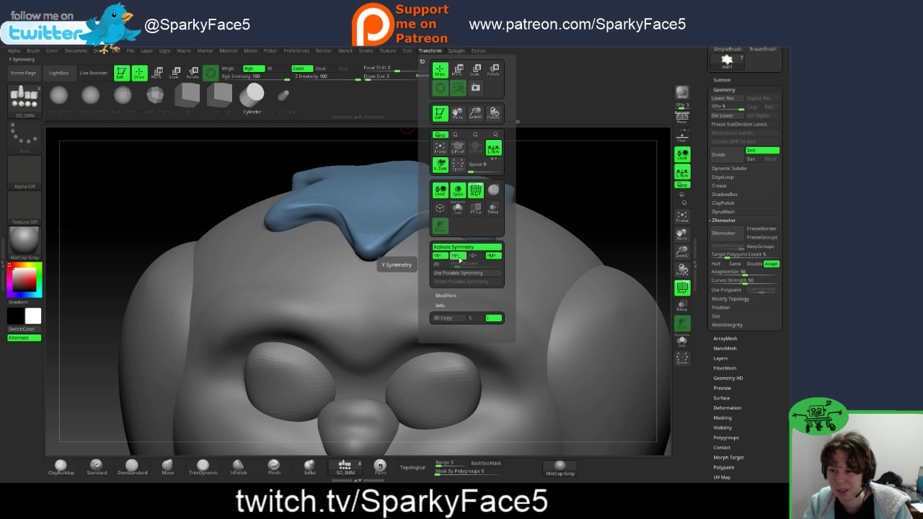
pyautogui.click(457, 256)
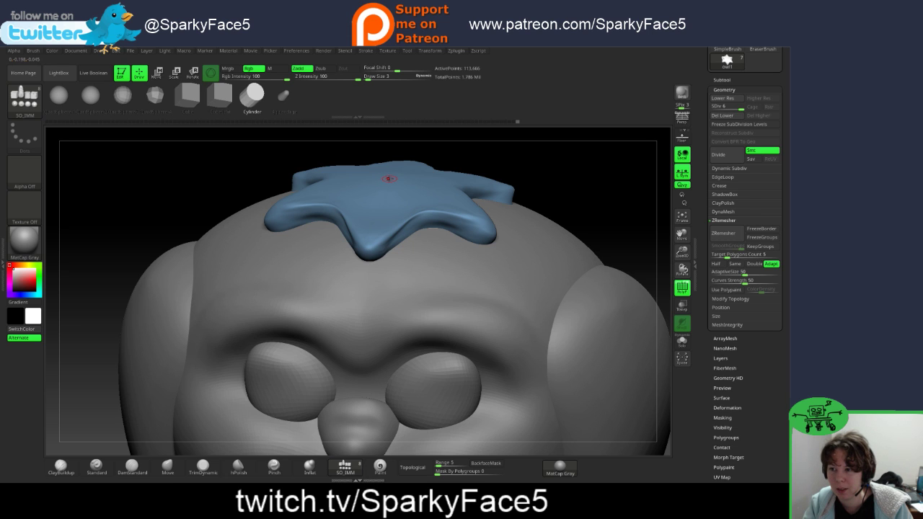
pyautogui.click(389, 179)
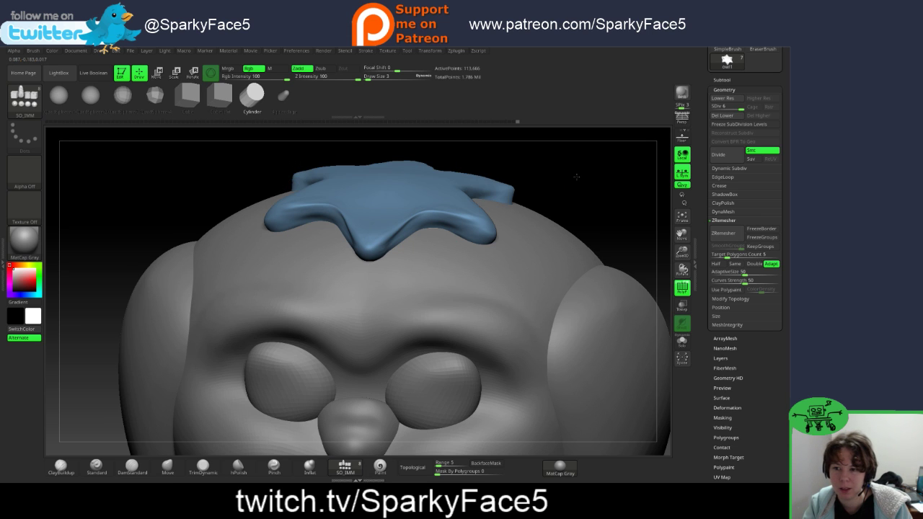
# Step: Try inserting a cylinder into the star piece again without removing its subdivision levels
pyautogui.moveTo(576, 177); pyautogui.dragTo(580, 216)
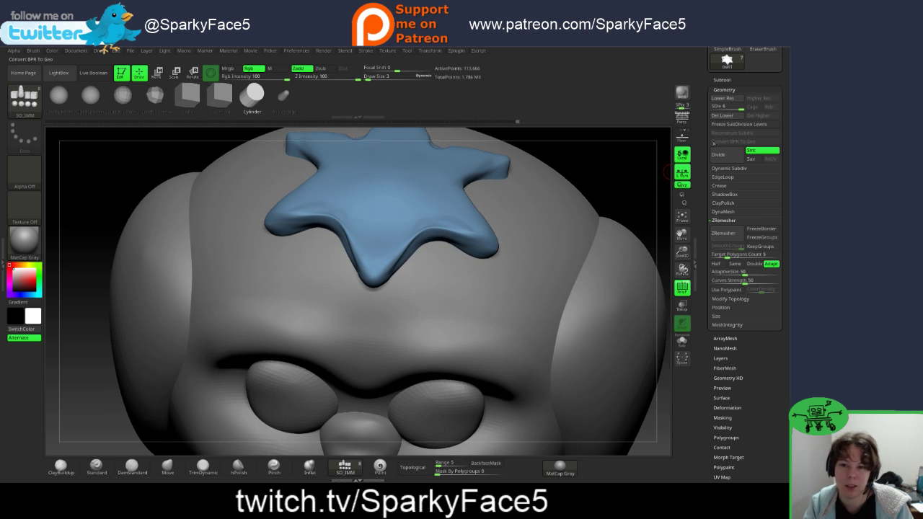
pyautogui.moveTo(705, 143); pyautogui.dragTo(705, 205)
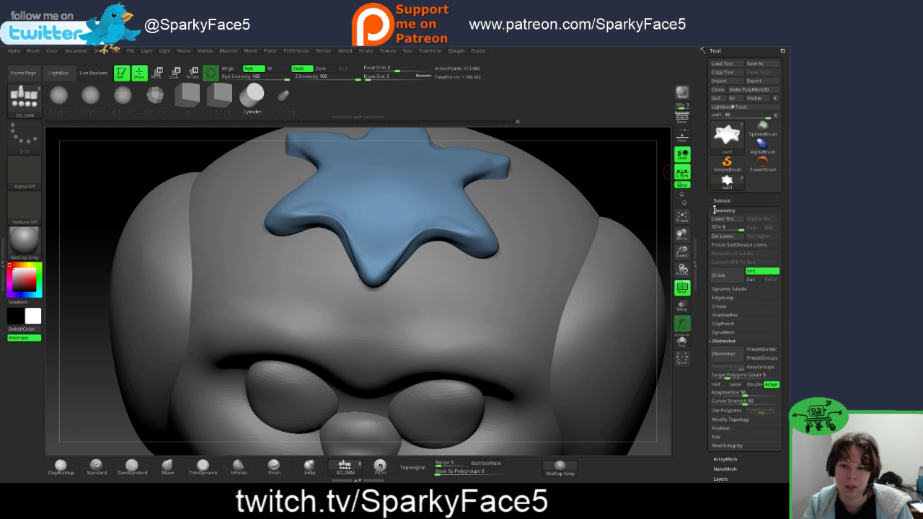
pyautogui.scroll(-3, 703, 228)
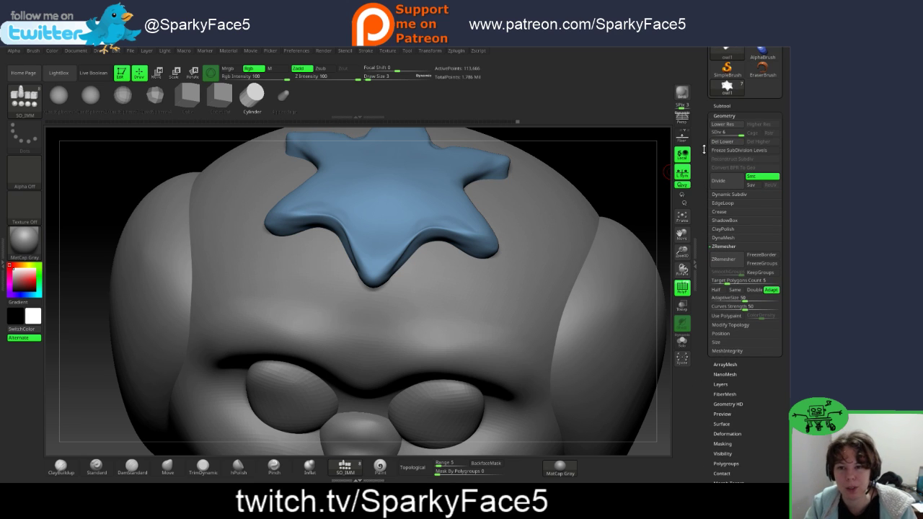
pyautogui.click(388, 183)
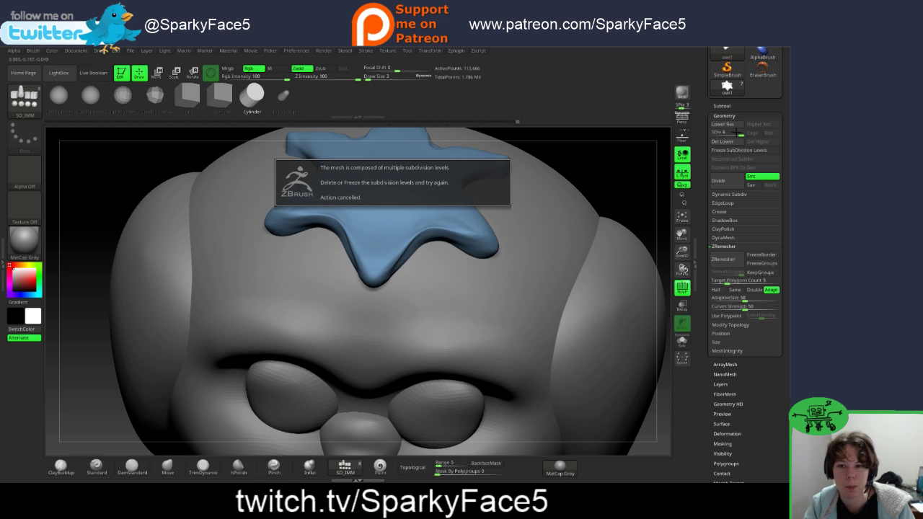
# Step: Duplicate the star subtool and delete the copy's lower subdivision levels
pyautogui.click(719, 106)
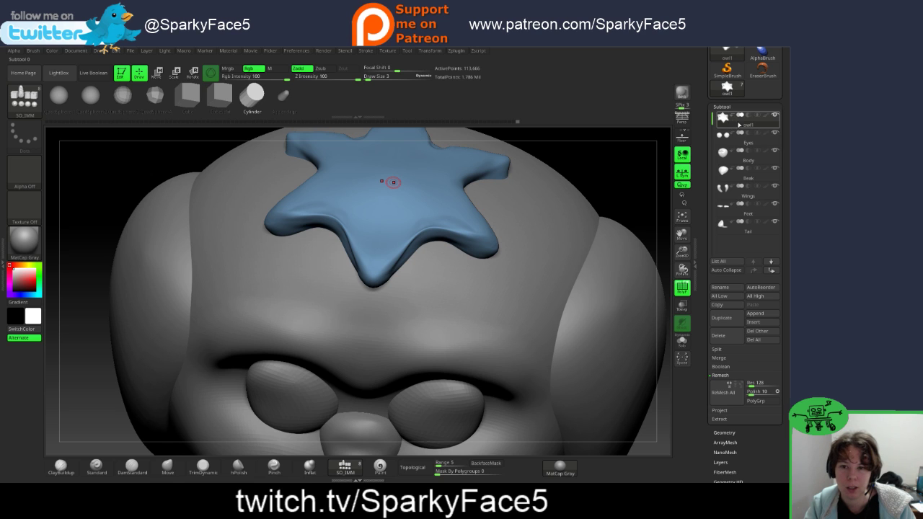
pyautogui.click(727, 322)
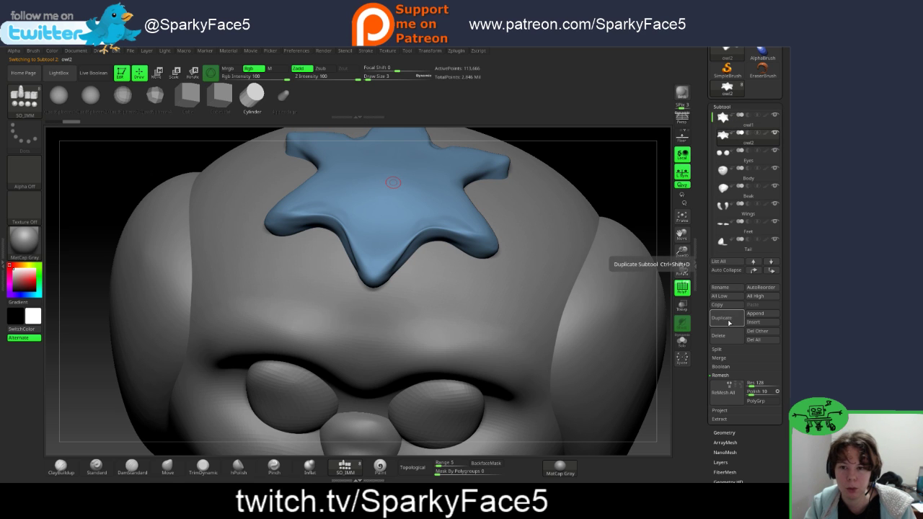
pyautogui.moveTo(704, 215); pyautogui.dragTo(704, 209)
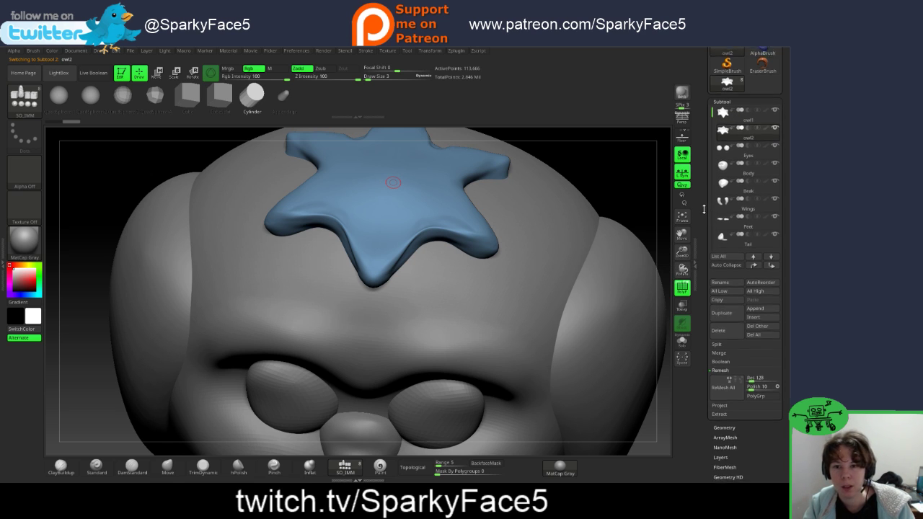
pyautogui.scroll(-5, 714, 188)
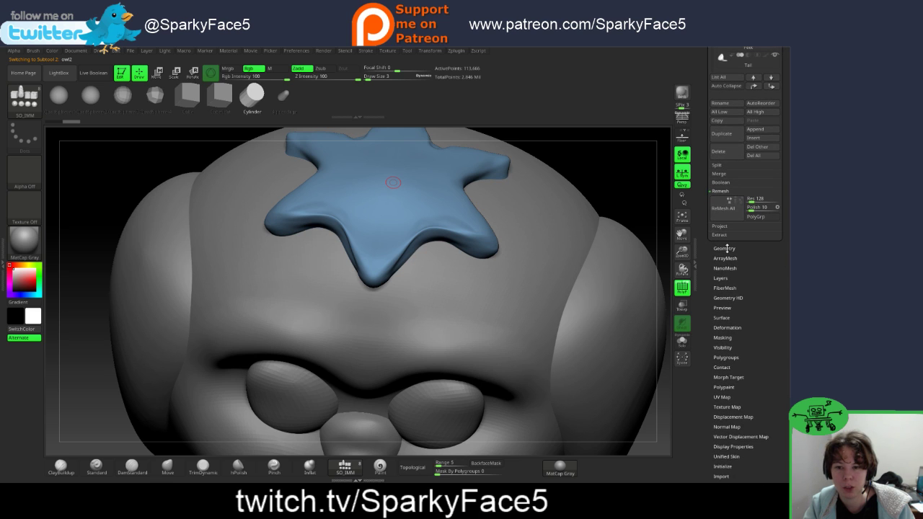
pyautogui.click(724, 248)
pyautogui.moveTo(705, 99); pyautogui.dragTo(748, 200)
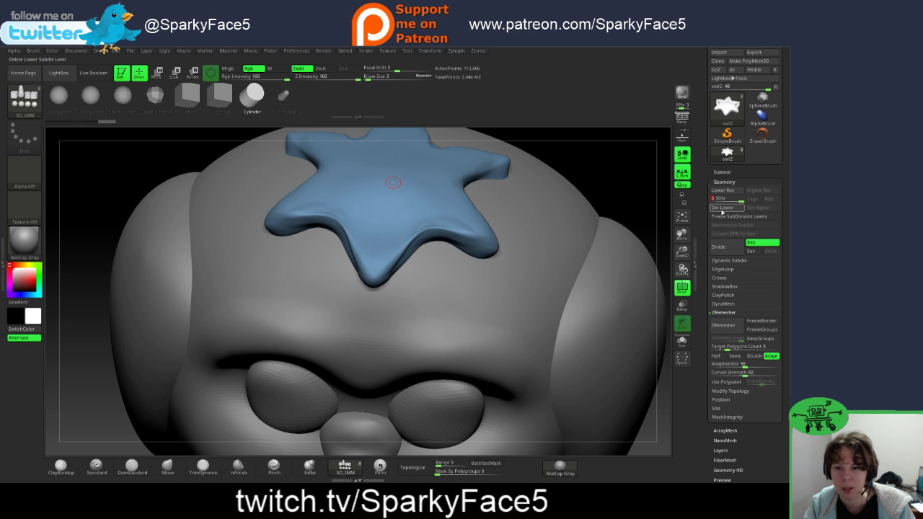
pyautogui.click(723, 208)
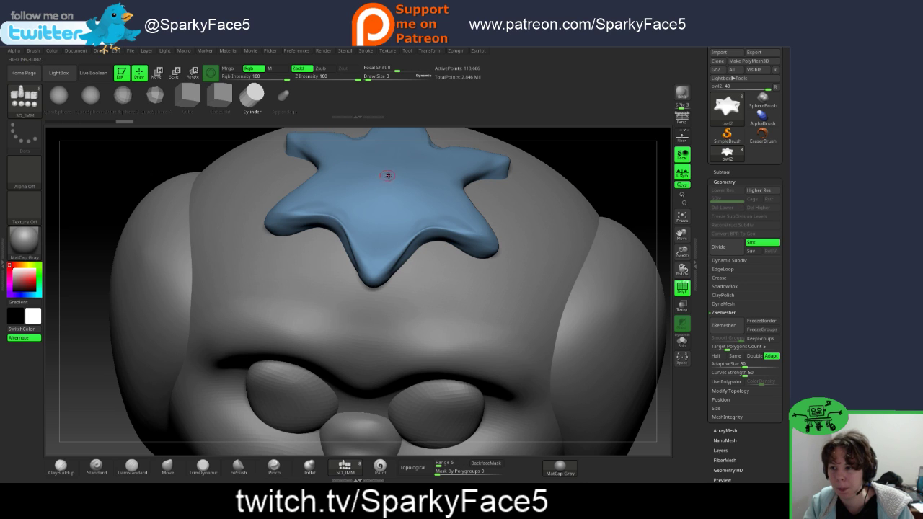
# Step: Insert a cylinder at the center of the star copy, try splitting it off by its mask, and clear the mask
pyautogui.moveTo(388, 180); pyautogui.dragTo(417, 143)
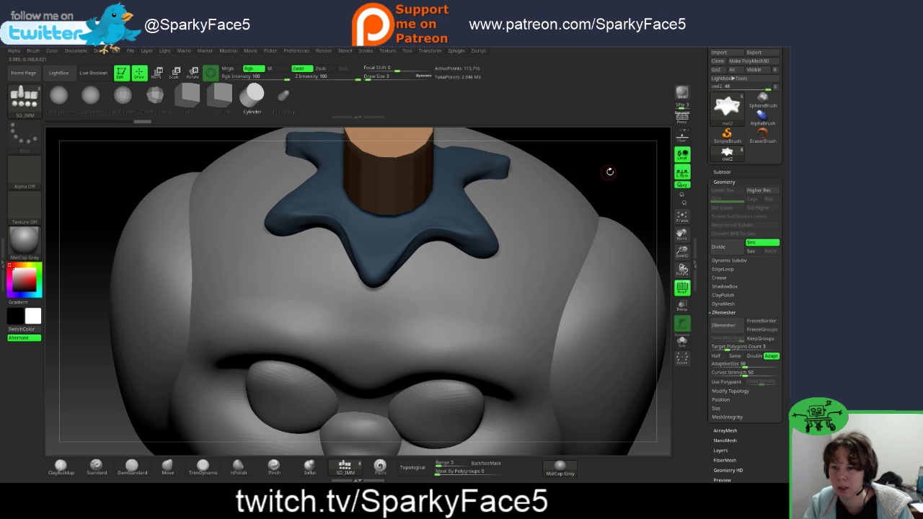
pyautogui.moveTo(610, 173); pyautogui.dragTo(622, 144)
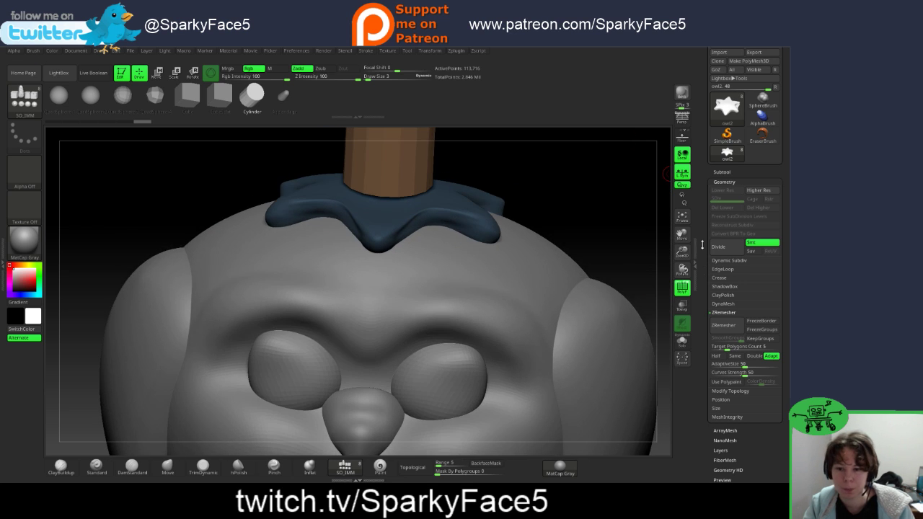
pyautogui.click(722, 172)
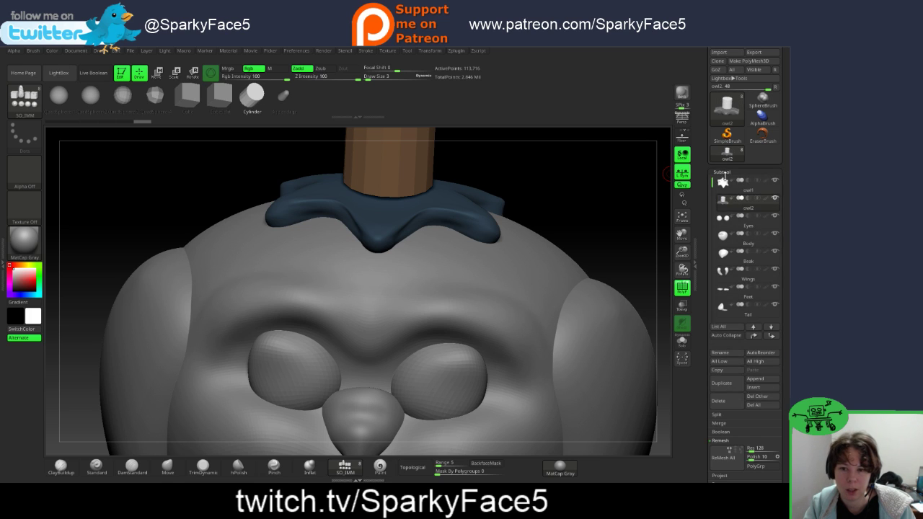
pyautogui.click(717, 416)
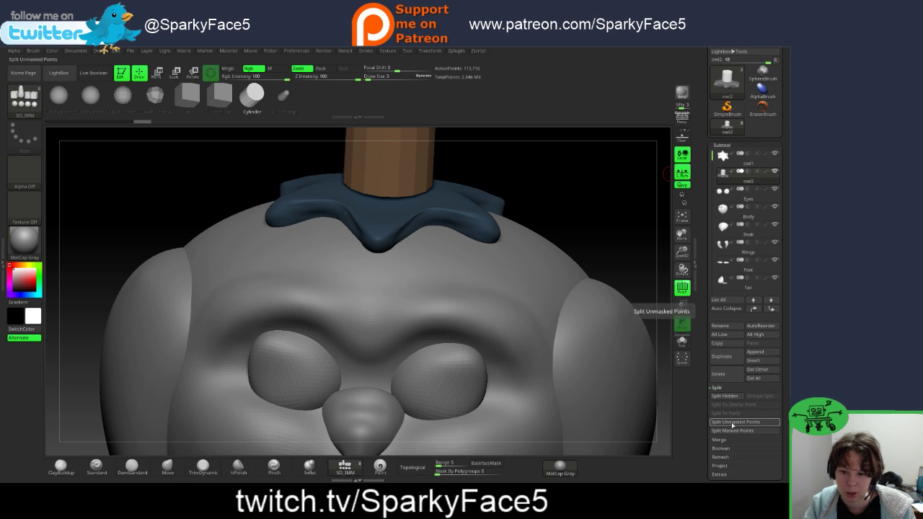
pyautogui.click(732, 431)
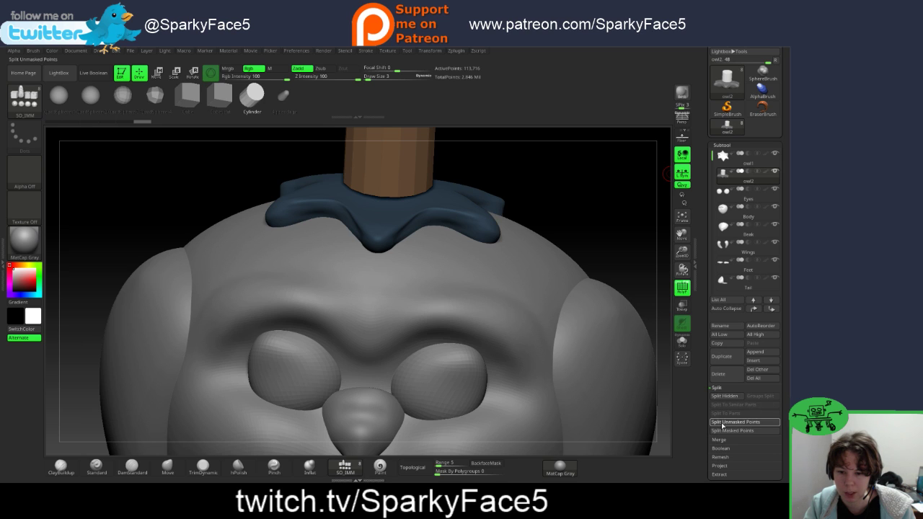
pyautogui.click(721, 421)
pyautogui.keyDown('ctrl'); pyautogui.moveTo(587, 185); pyautogui.dragTo(613, 206); pyautogui.keyUp('ctrl')
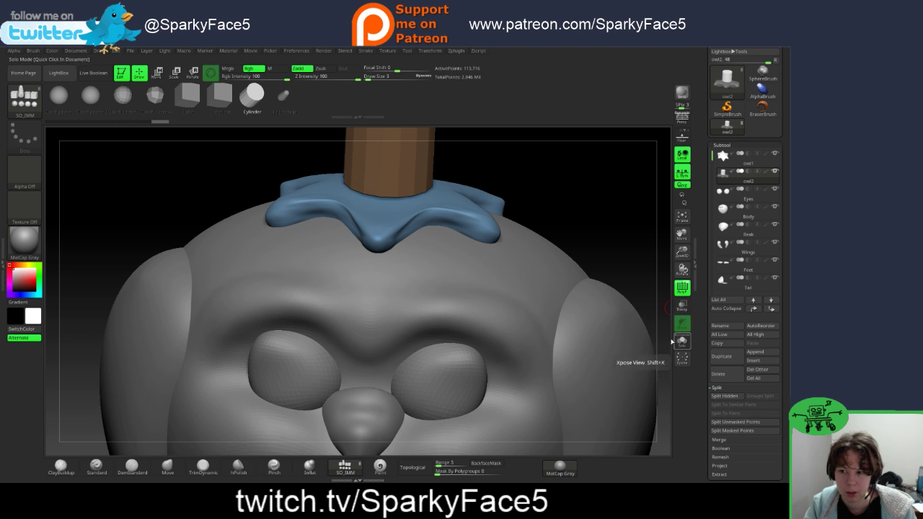
# Step: Invert the visibility of the star copy's mesh and make the original star the active subtool
pyautogui.moveTo(612, 240); pyautogui.dragTo(606, 208)
pyautogui.keyDown('ctrl'); pyautogui.click(608, 210); pyautogui.keyUp('ctrl')
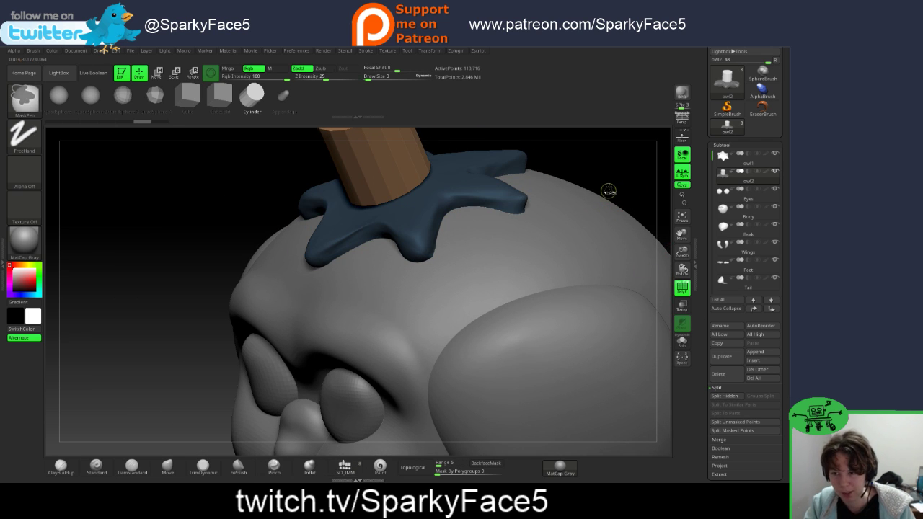
pyautogui.moveTo(637, 173)
pyautogui.keyDown('ctrl'); pyautogui.mouseDown()
pyautogui.moveTo(633, 187)
pyautogui.moveTo(643, 178)
pyautogui.mouseUp(); pyautogui.keyUp('ctrl')
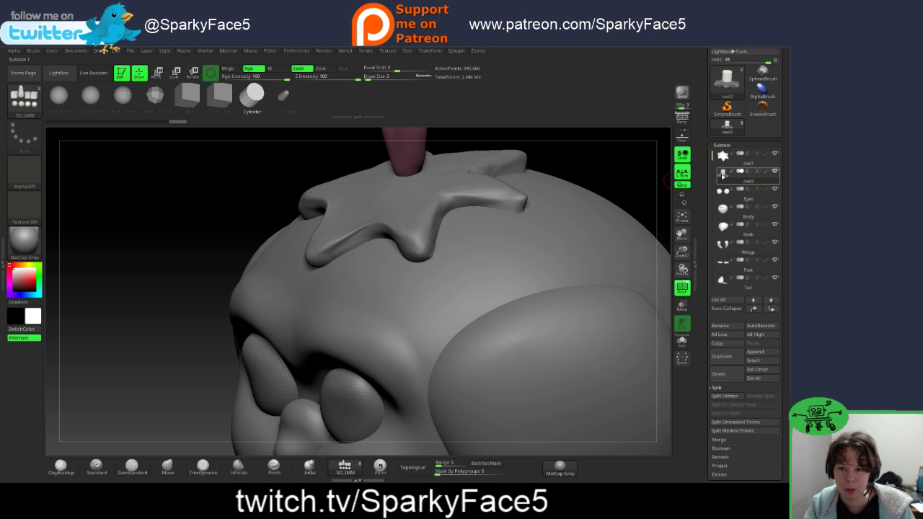
pyautogui.moveTo(753, 178)
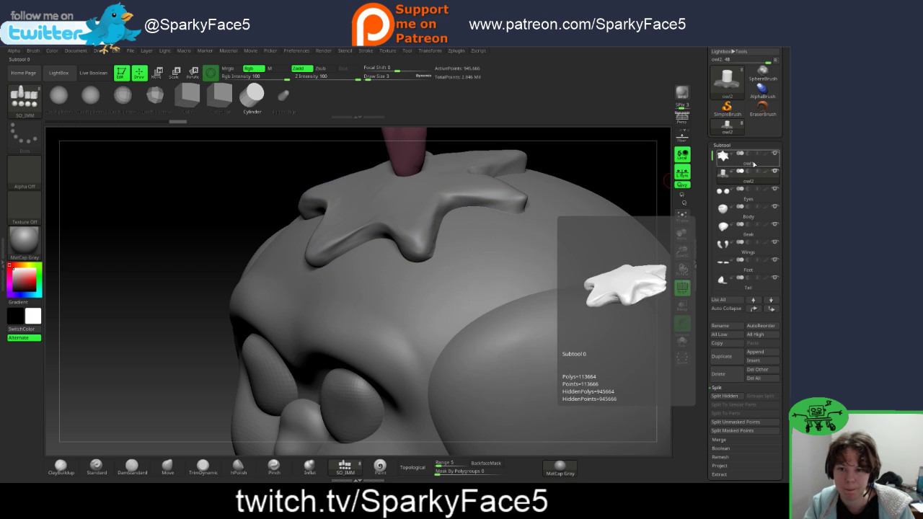
pyautogui.click(755, 177)
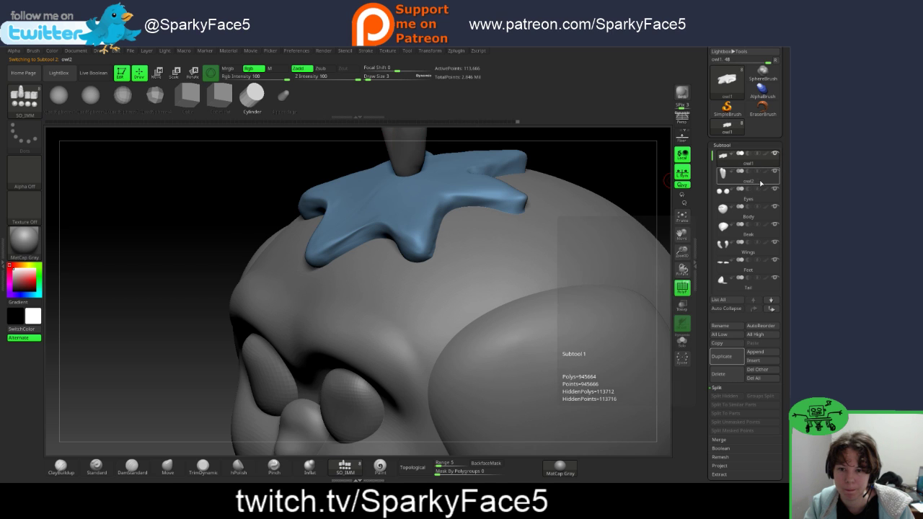
pyautogui.click(758, 181)
pyautogui.click(759, 163)
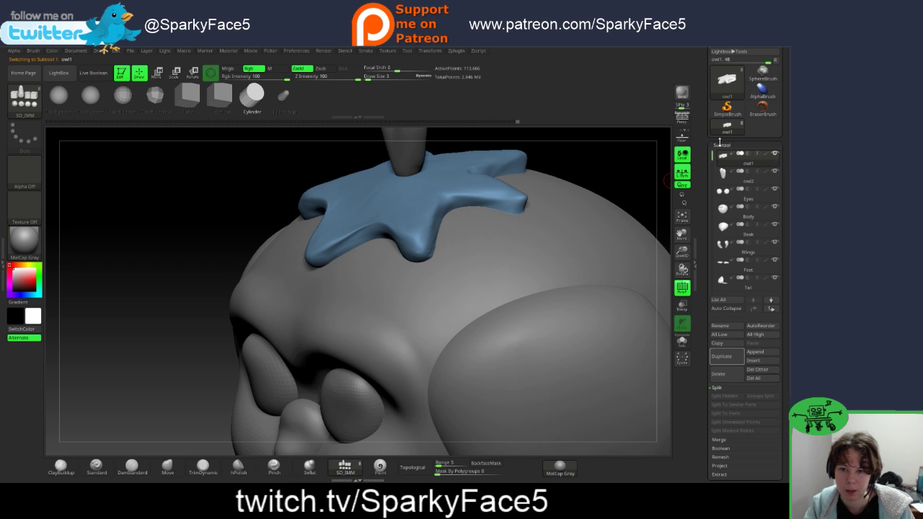
# Step: Browse the original star's undo history and return to its latest state
pyautogui.click(510, 121)
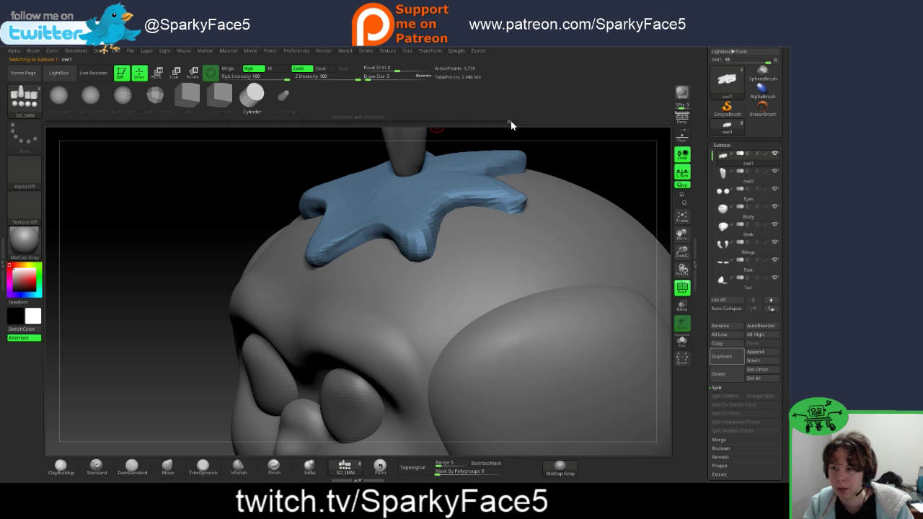
pyautogui.click(500, 121)
pyautogui.click(486, 121)
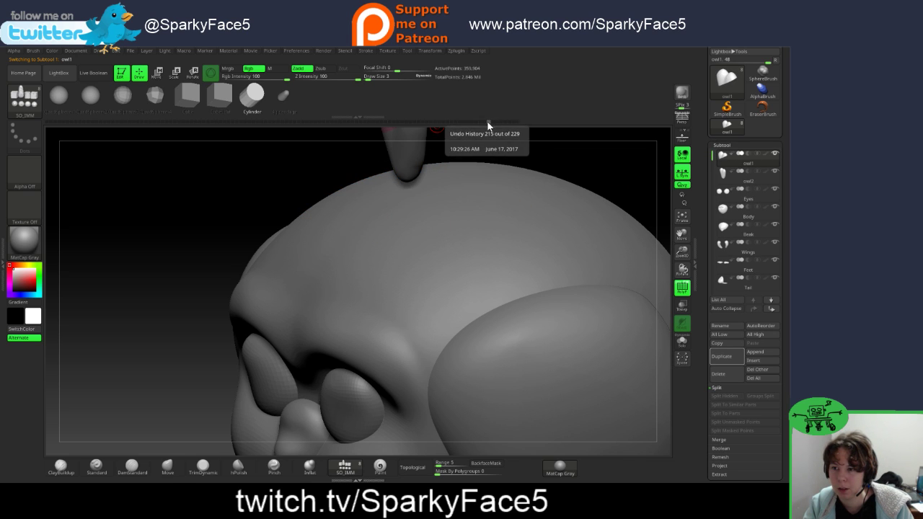
pyautogui.click(497, 121)
pyautogui.click(517, 121)
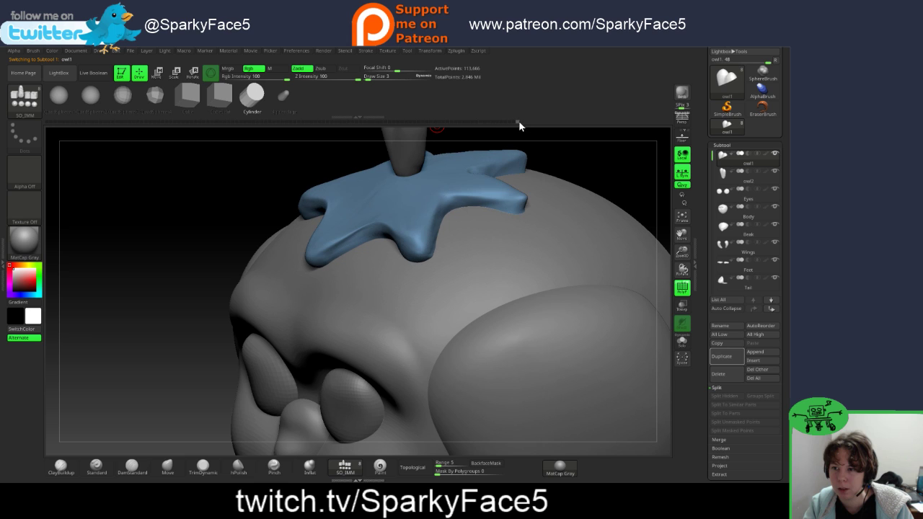
# Step: Make another duplicate of the original star subtool and delete its lower subdivision levels
pyautogui.click(725, 359)
pyautogui.moveTo(707, 356); pyautogui.dragTo(700, 302)
pyautogui.click(725, 288)
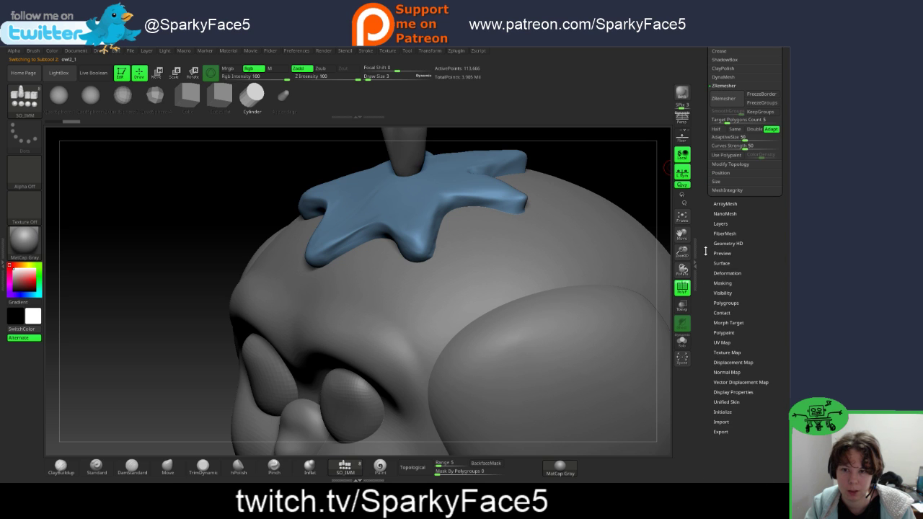
pyautogui.moveTo(705, 250); pyautogui.dragTo(704, 287)
pyautogui.click(730, 237)
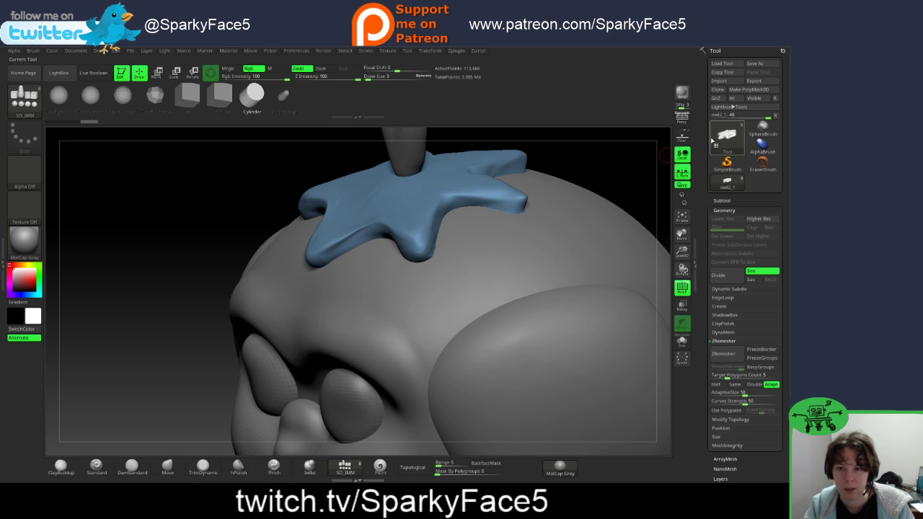
# Step: Insert a cylinder at the center of the new star copy and try splitting off its unmasked points
pyautogui.click(723, 201)
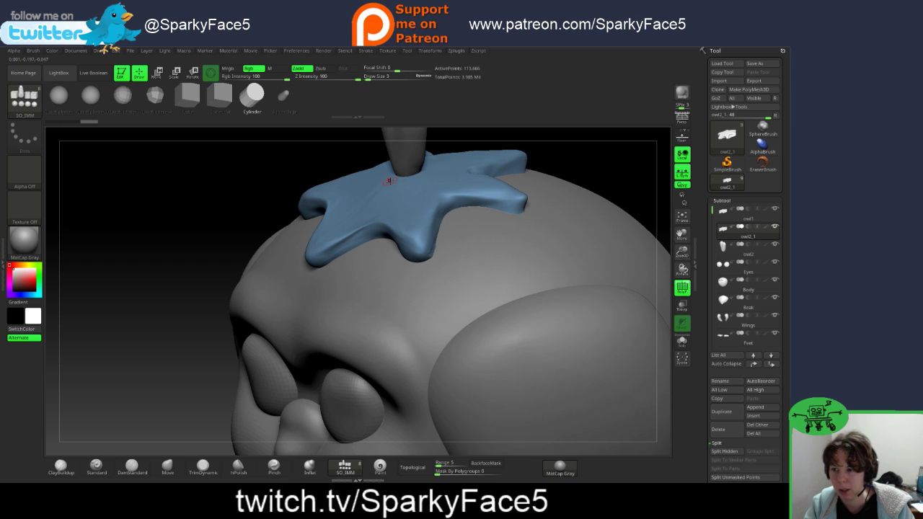
pyautogui.moveTo(388, 181); pyautogui.dragTo(372, 153)
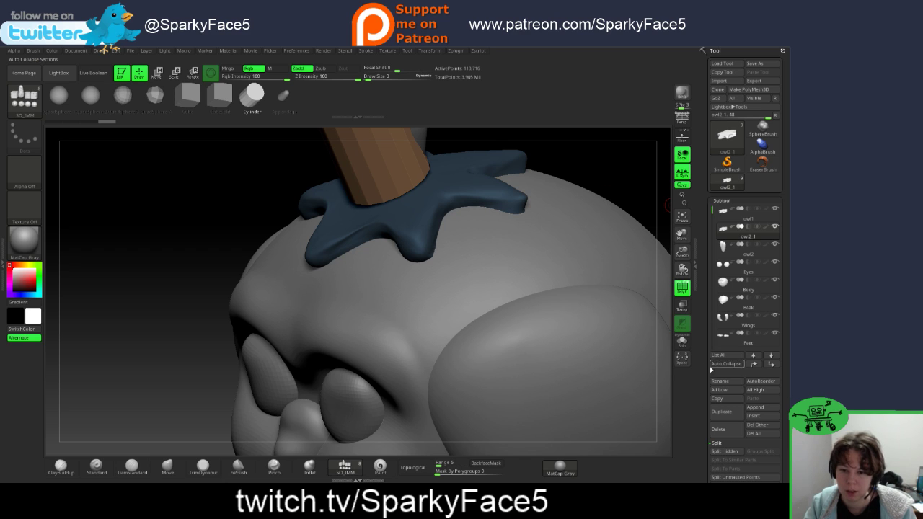
pyautogui.scroll(-1, 707, 356)
pyautogui.scroll(-2, 705, 343)
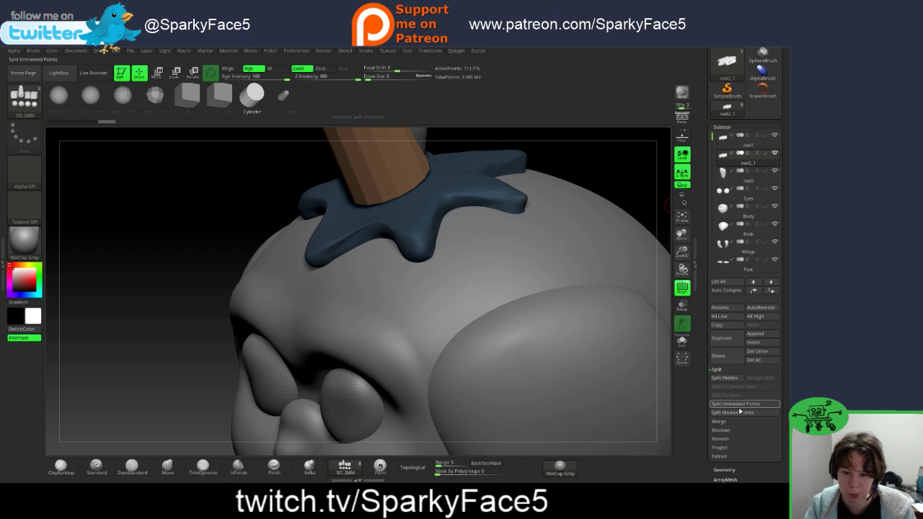
pyautogui.click(744, 405)
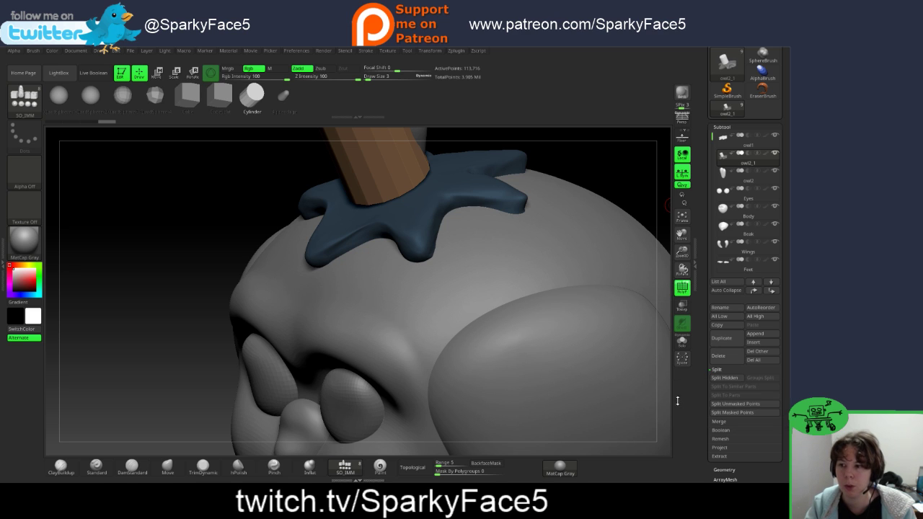
# Step: Invert the new copy's visibility, hide the original star subtool, and unhide all of the copy's geometry
pyautogui.moveTo(611, 174); pyautogui.dragTo(590, 259)
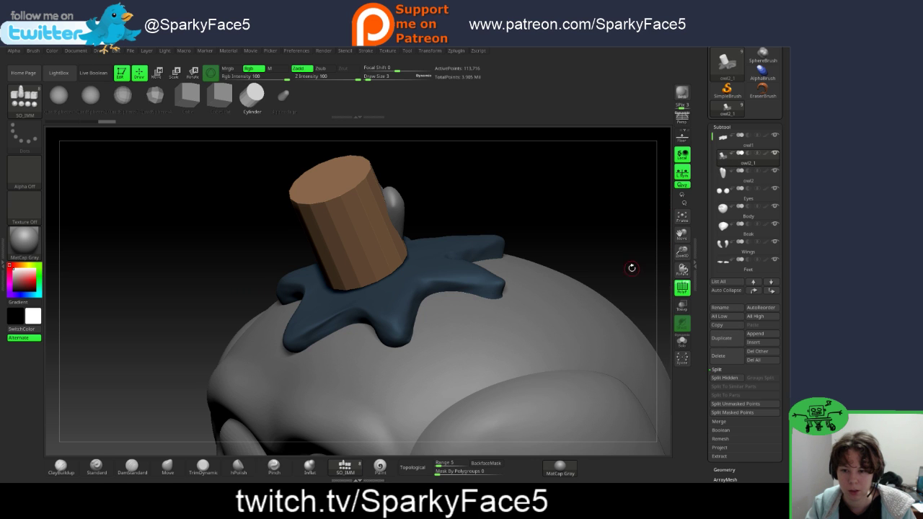
pyautogui.moveTo(592, 214)
pyautogui.mouseDown()
pyautogui.moveTo(575, 214)
pyautogui.moveTo(624, 214)
pyautogui.mouseUp()
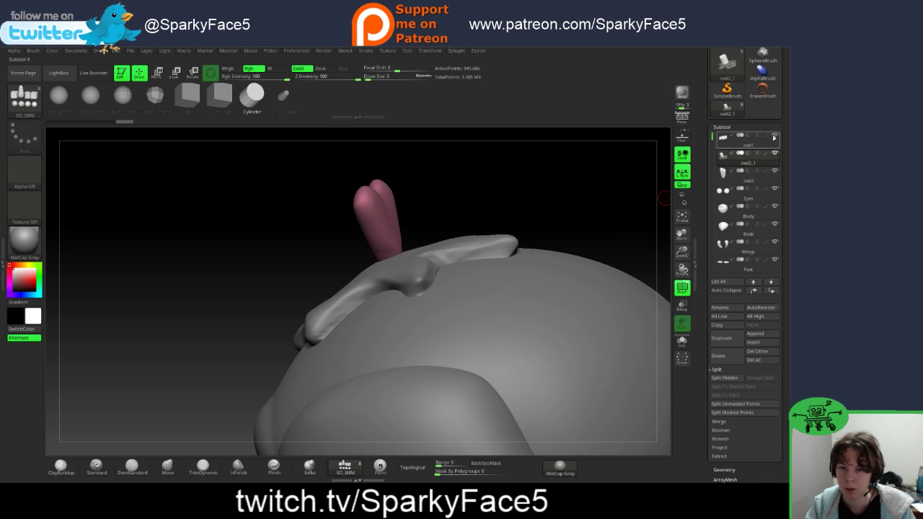
pyautogui.click(774, 137)
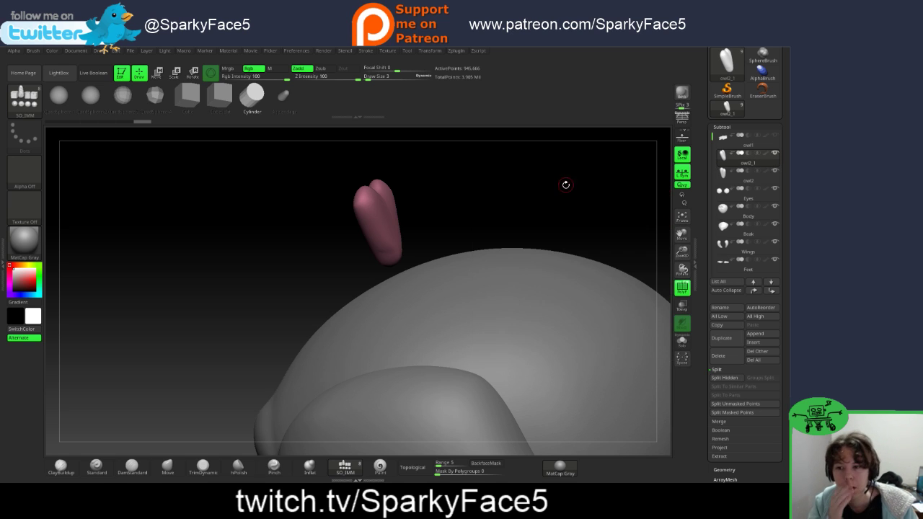
pyautogui.keyDown('ctrl'); pyautogui.keyDown('shift'); pyautogui.click(600, 179); pyautogui.keyUp('shift'); pyautogui.keyUp('ctrl')
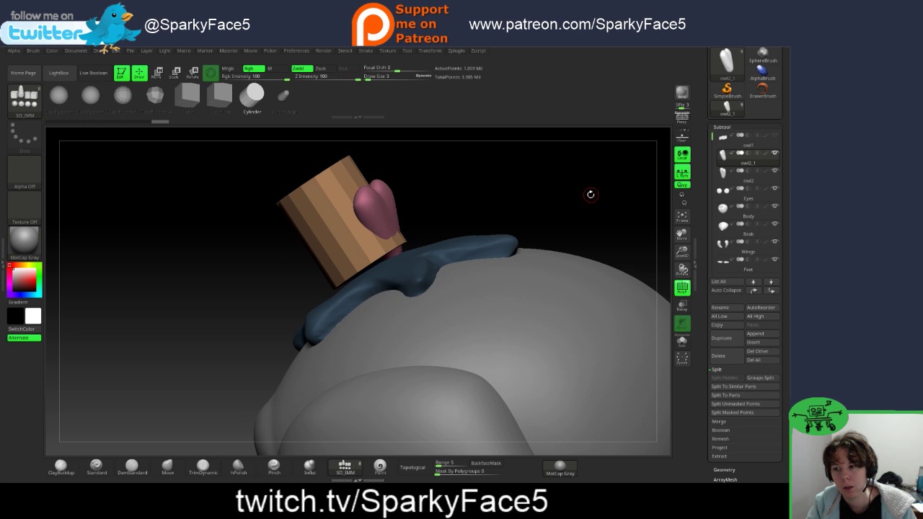
pyautogui.moveTo(590, 194); pyautogui.dragTo(622, 219)
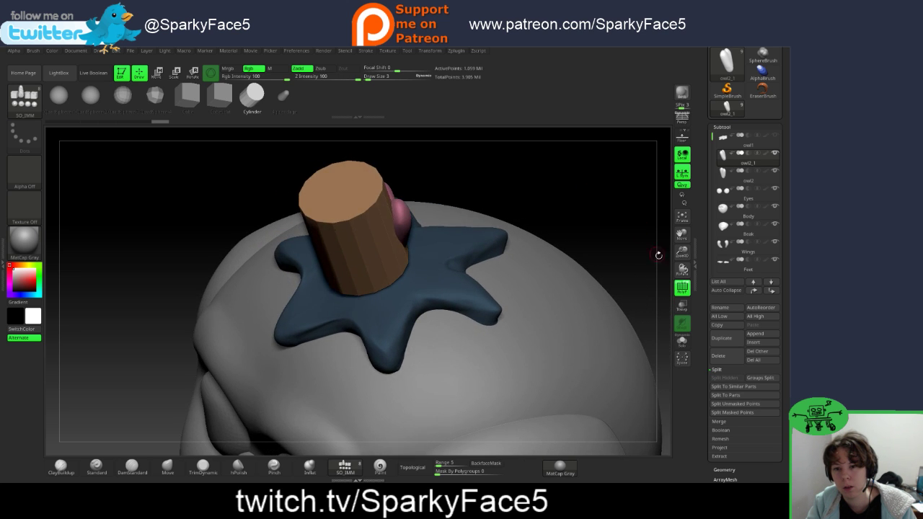
# Step: Split off the unmasked points of the owl2_1 subtool and toggle the resulting owl2_2 piece's visibility to check it
pyautogui.scroll(-2, 736, 375)
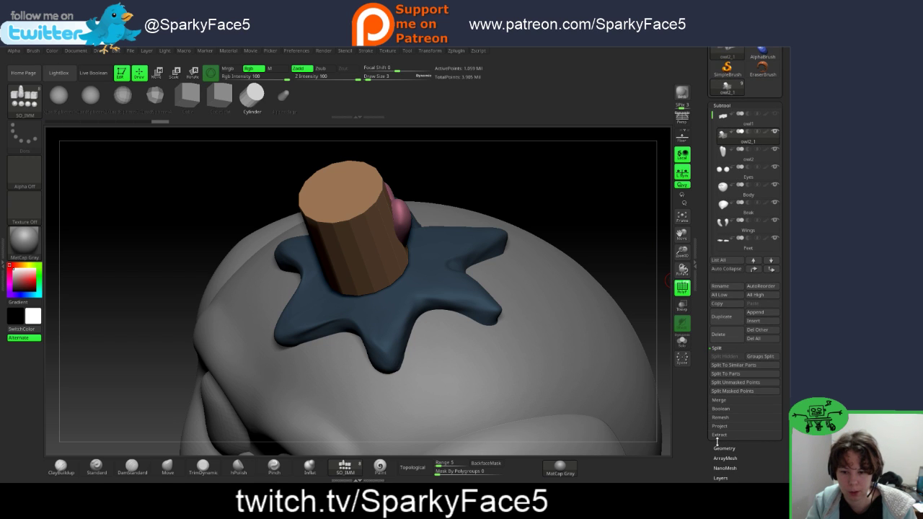
pyautogui.click(741, 383)
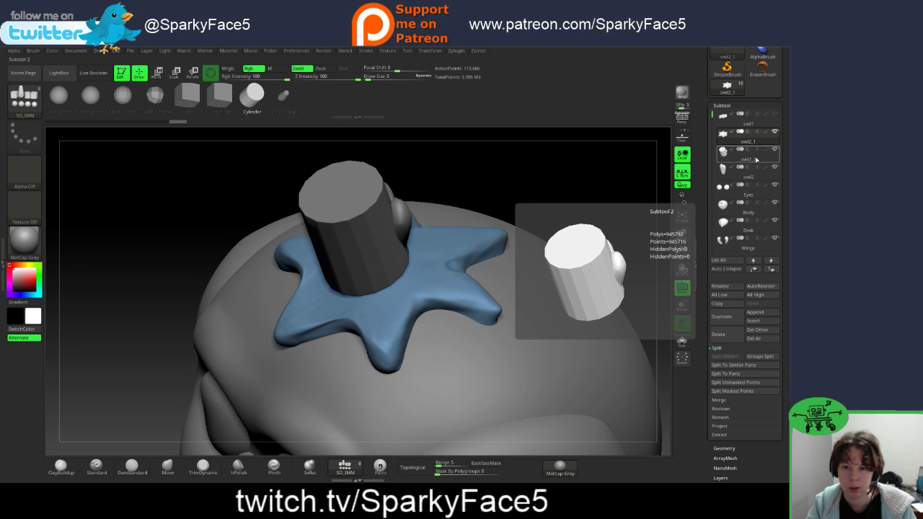
pyautogui.moveTo(769, 144)
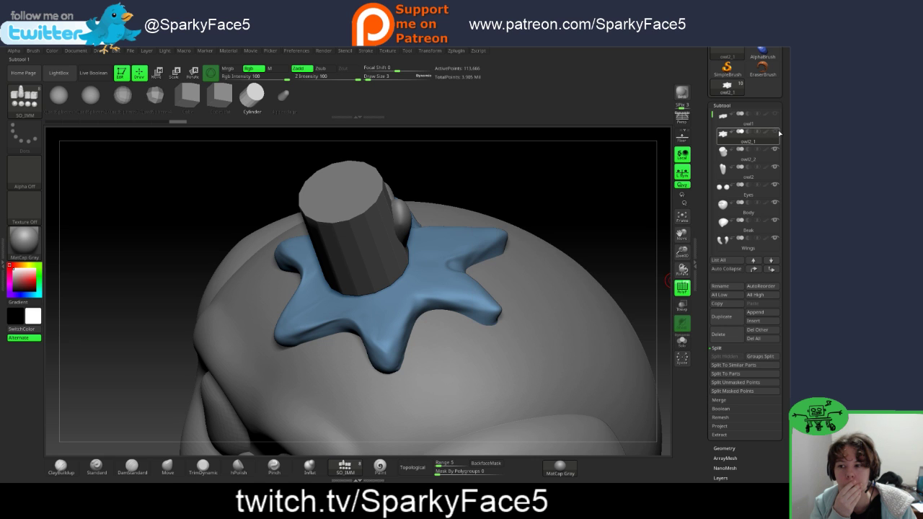
pyautogui.click(776, 150)
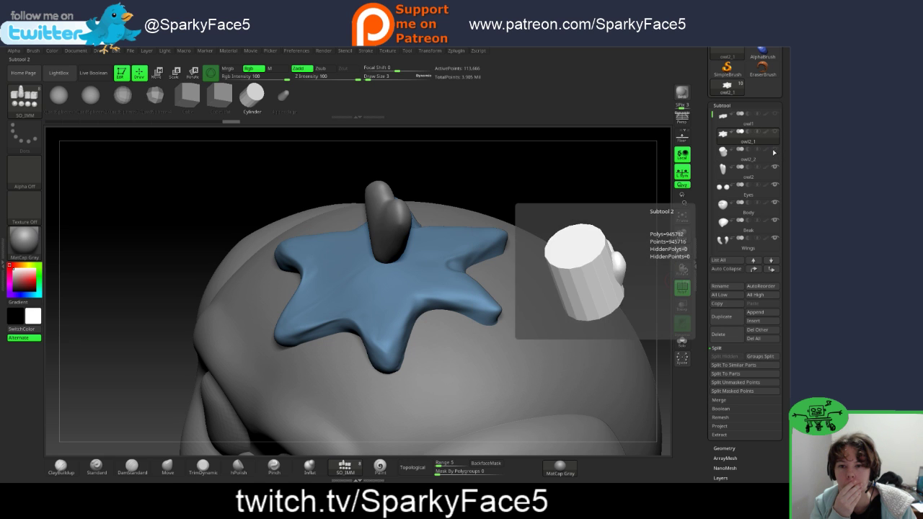
pyautogui.click(775, 152)
pyautogui.click(776, 173)
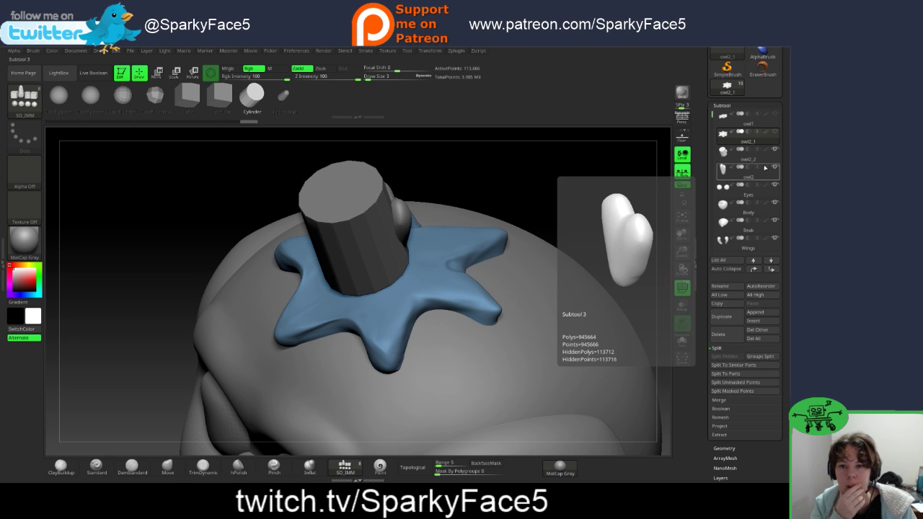
pyautogui.click(758, 160)
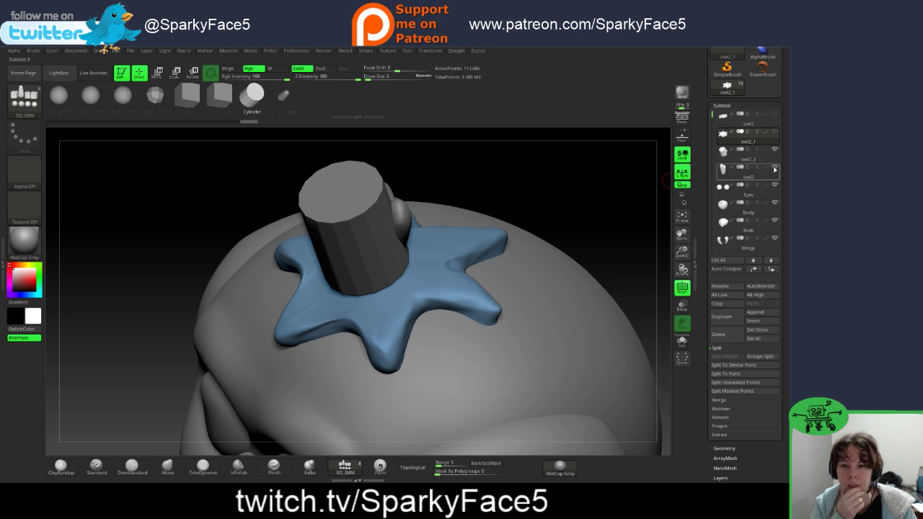
pyautogui.moveTo(774, 171)
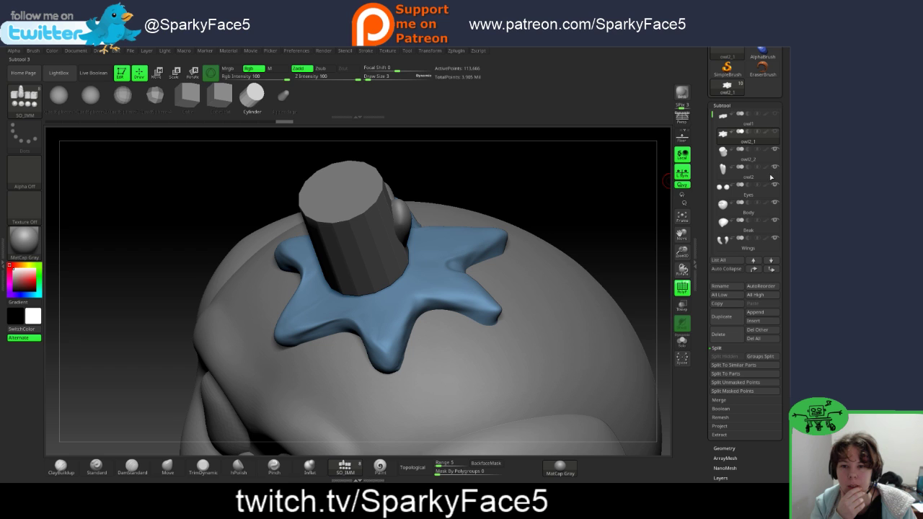
# Step: Unhide the original star subtool owl1 and delete the owl2 subtool
pyautogui.click(770, 178)
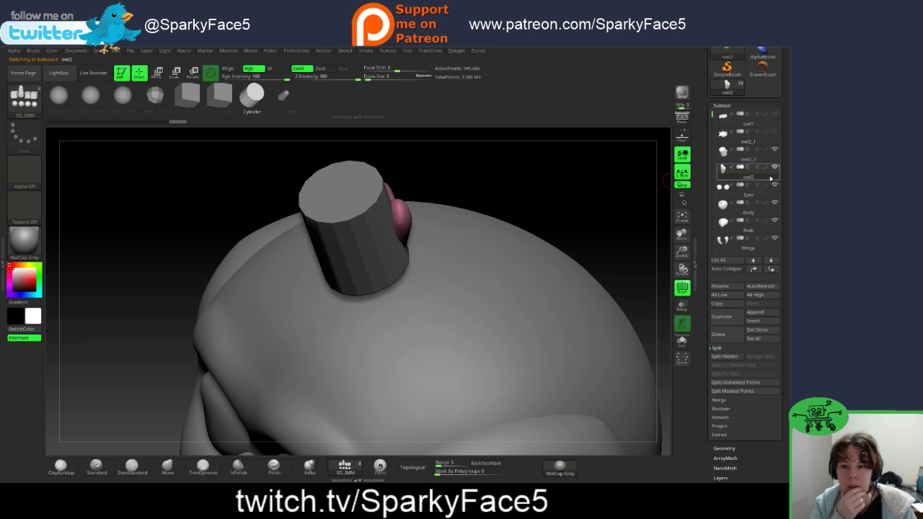
pyautogui.click(774, 116)
pyautogui.moveTo(746, 176)
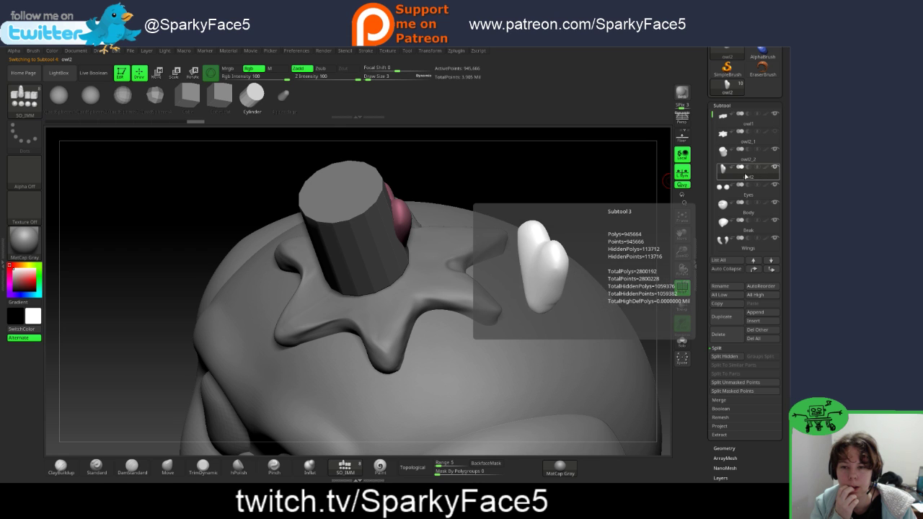
pyautogui.click(727, 339)
pyautogui.click(651, 356)
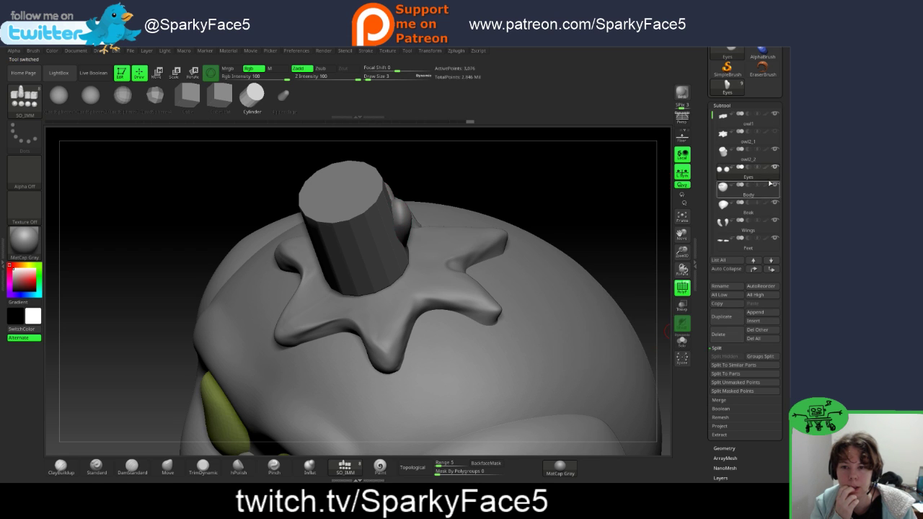
# Step: Delete the duplicate star subtool owl2_1
pyautogui.click(762, 142)
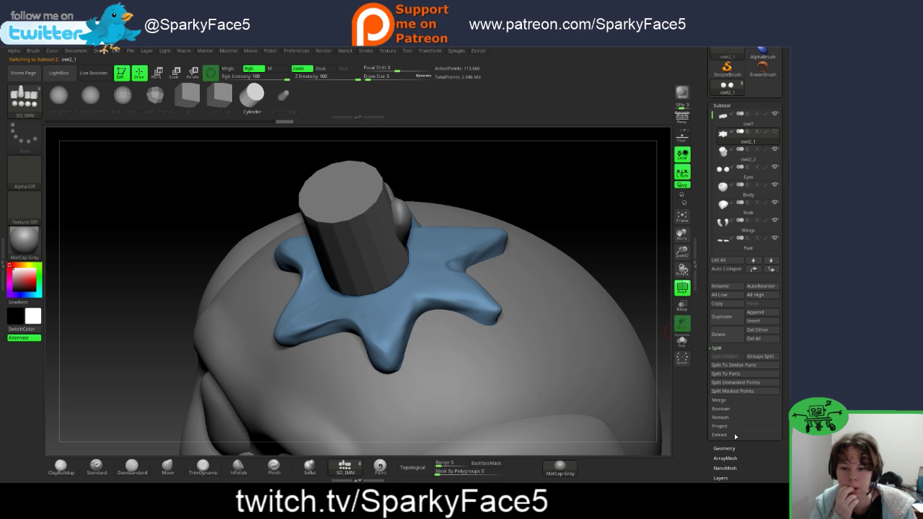
pyautogui.click(723, 448)
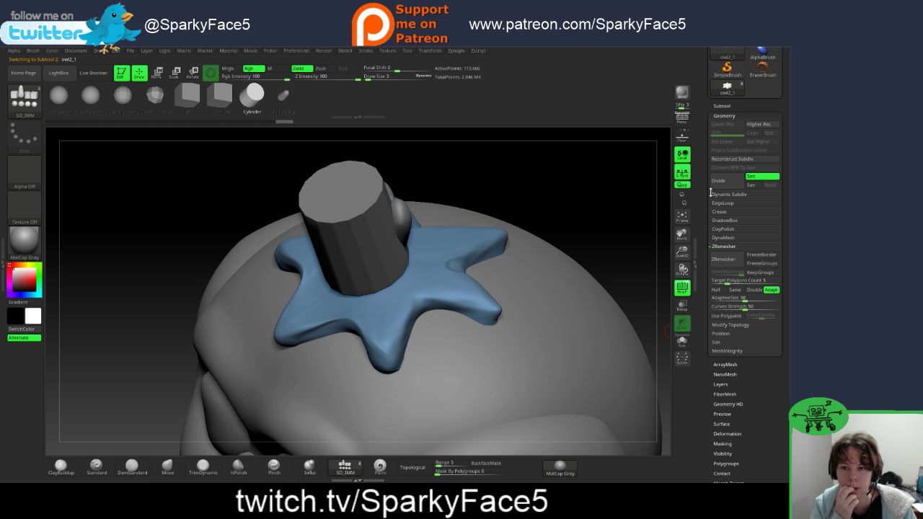
pyautogui.click(721, 106)
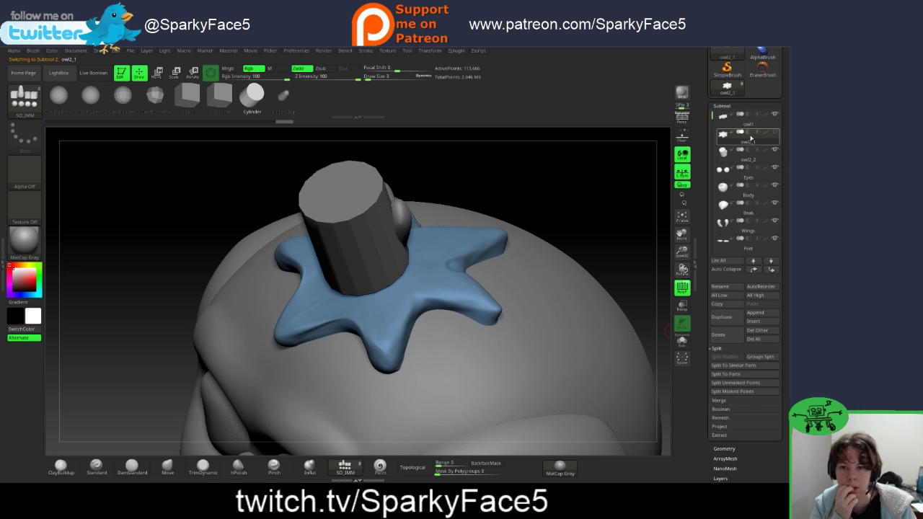
pyautogui.click(734, 337)
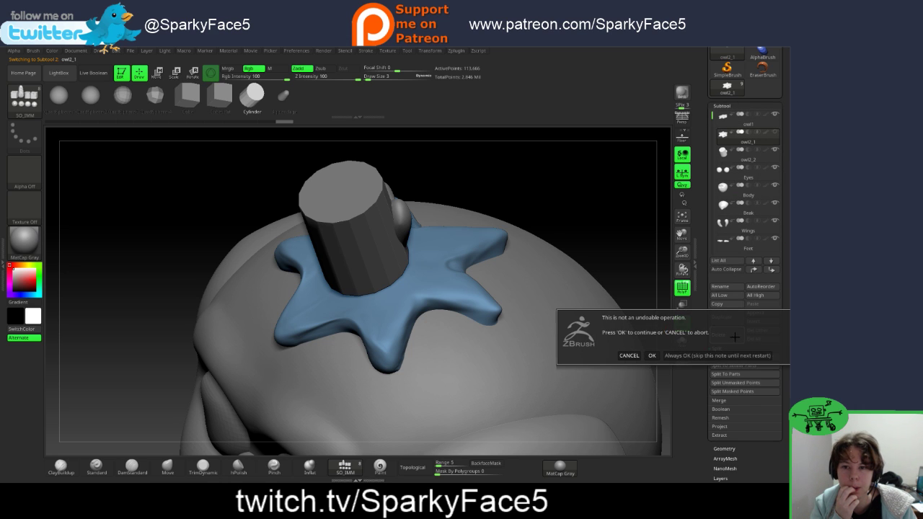
pyautogui.click(651, 356)
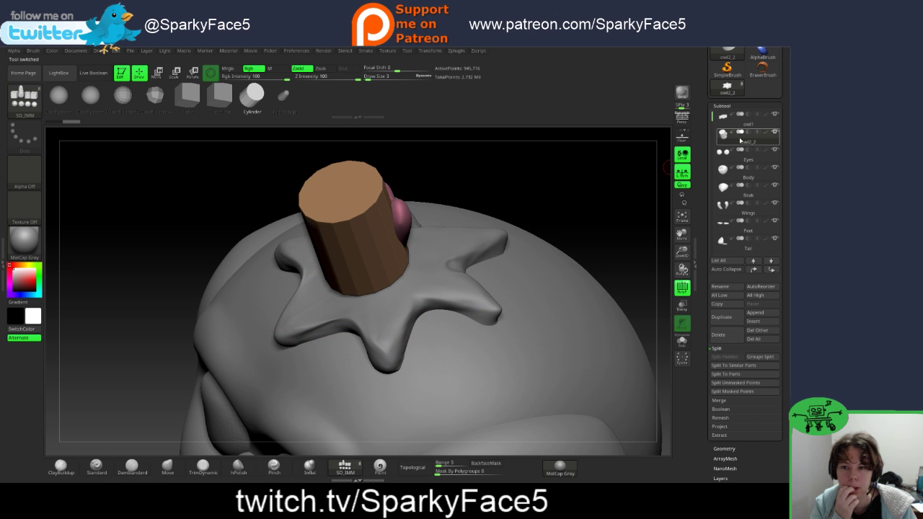
# Step: Mask only the heart-shaped piece in owl2_2 and split the masked points from the cylinder
pyautogui.moveTo(507, 192); pyautogui.dragTo(602, 184)
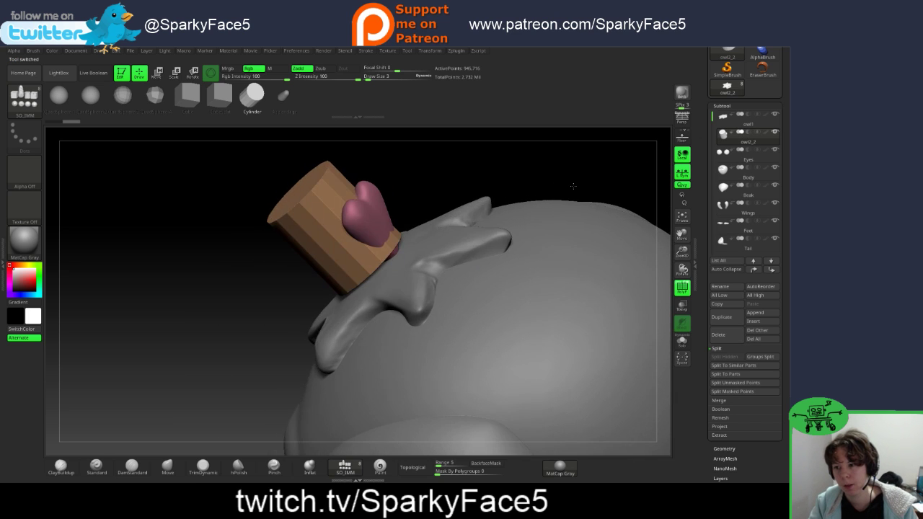
pyautogui.click(732, 133)
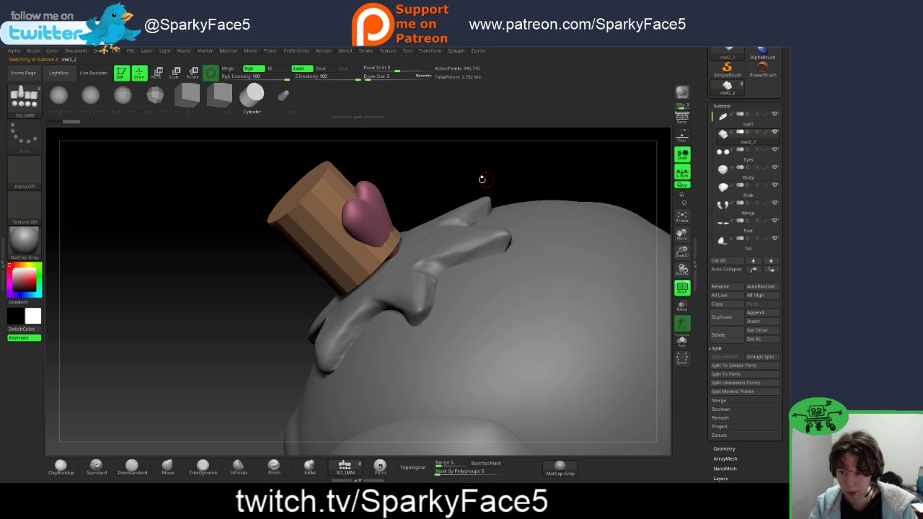
pyautogui.press('ctrl')
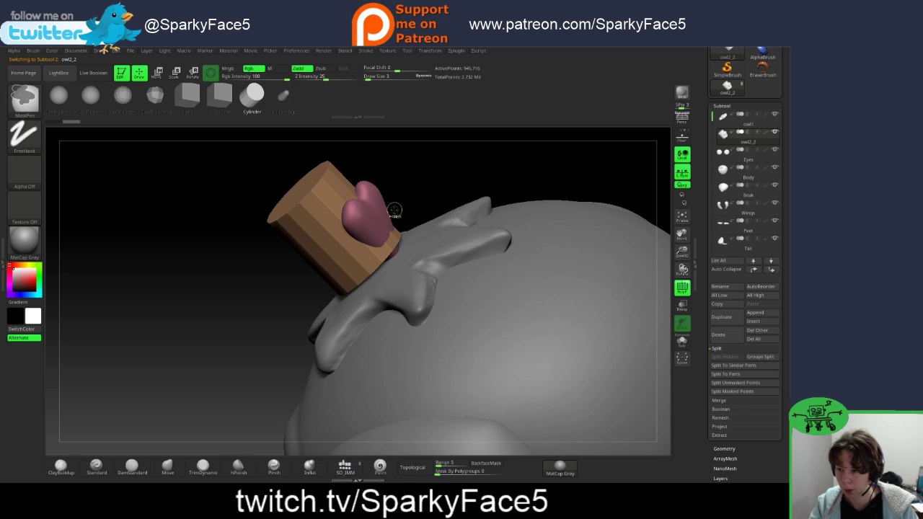
pyautogui.hotkey('ctrl', 'shift')
pyautogui.hotkey('ctrl', 'shift')
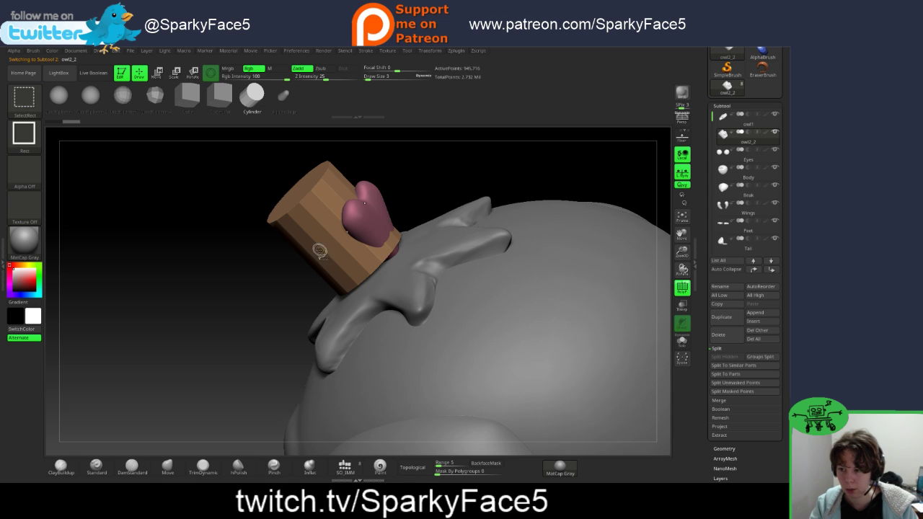
pyautogui.keyDown('ctrl'); pyautogui.keyDown('alt'); pyautogui.keyDown('shift'); pyautogui.click(337, 256); pyautogui.keyUp('shift'); pyautogui.keyUp('alt'); pyautogui.keyUp('ctrl')
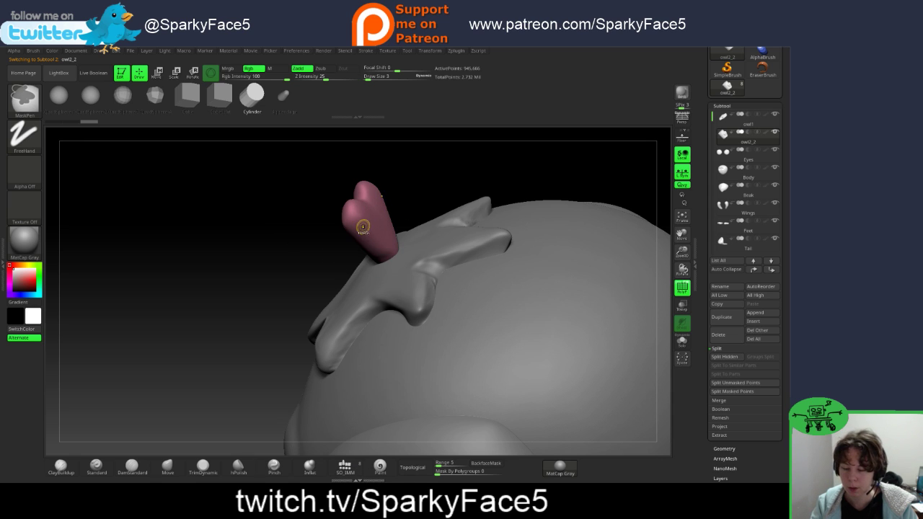
pyautogui.hotkey('ctrl', 'a')
pyautogui.hotkey('ctrl', 'shift')
pyautogui.hotkey('ctrl', 'shift')
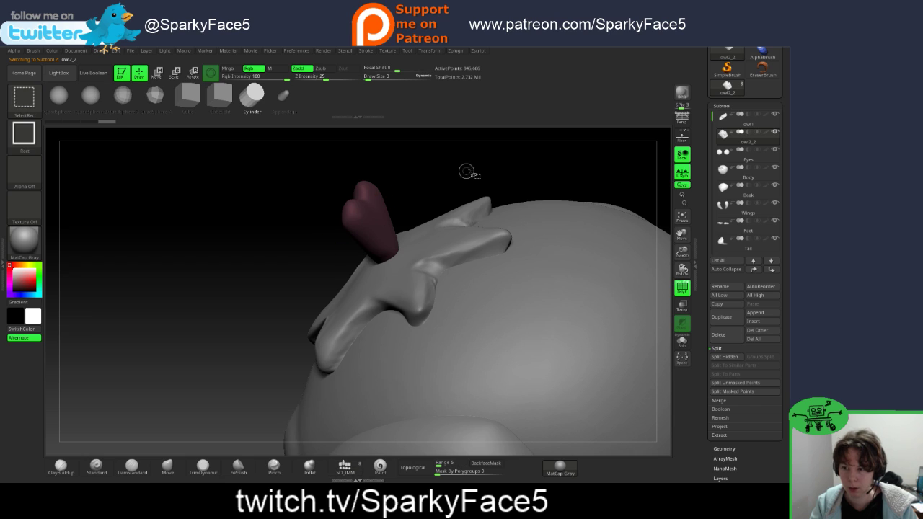
pyautogui.keyDown('ctrl'); pyautogui.keyDown('shift'); pyautogui.click(518, 163); pyautogui.keyUp('shift'); pyautogui.keyUp('ctrl')
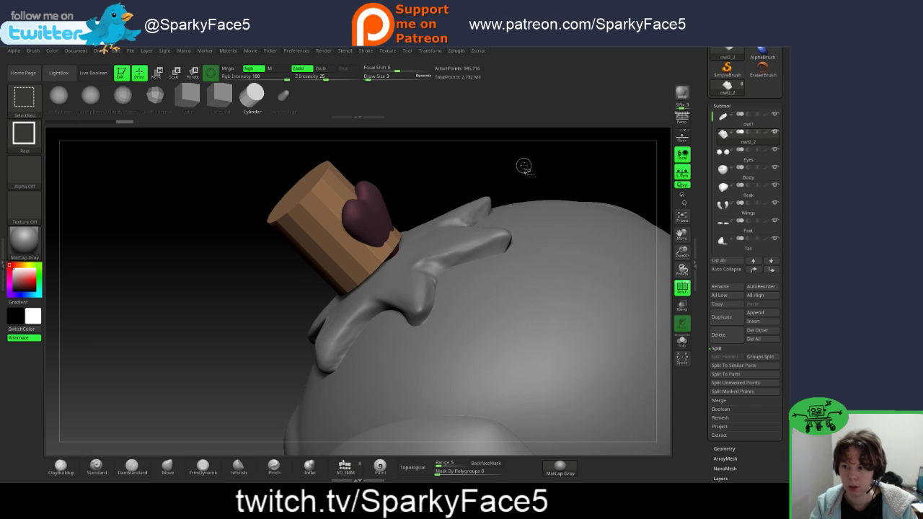
pyautogui.click(738, 392)
pyautogui.moveTo(775, 161)
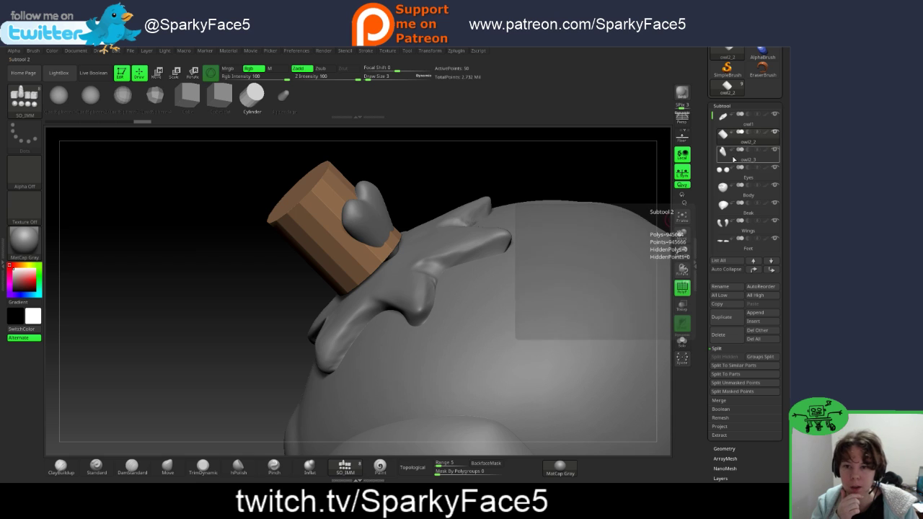
# Step: Delete the split-off heart-shaped subtool owl2_3
pyautogui.click(733, 160)
pyautogui.click(719, 334)
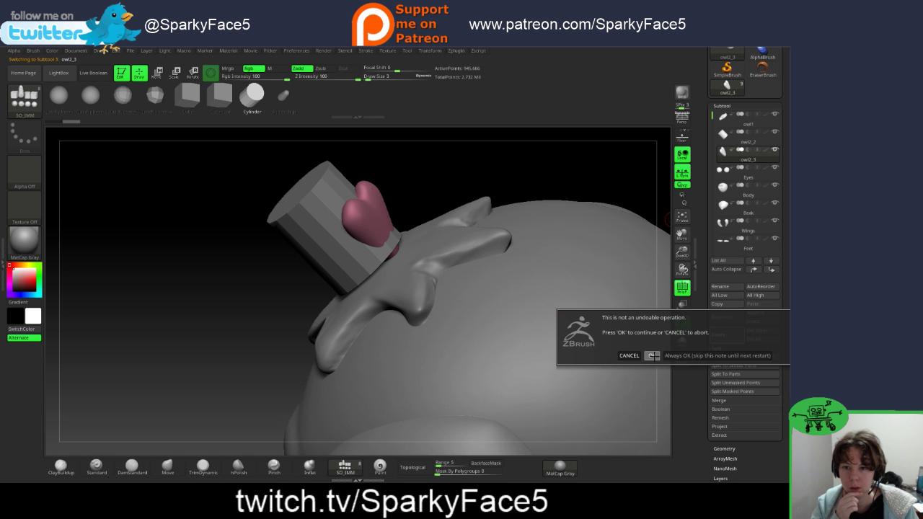
pyautogui.click(651, 355)
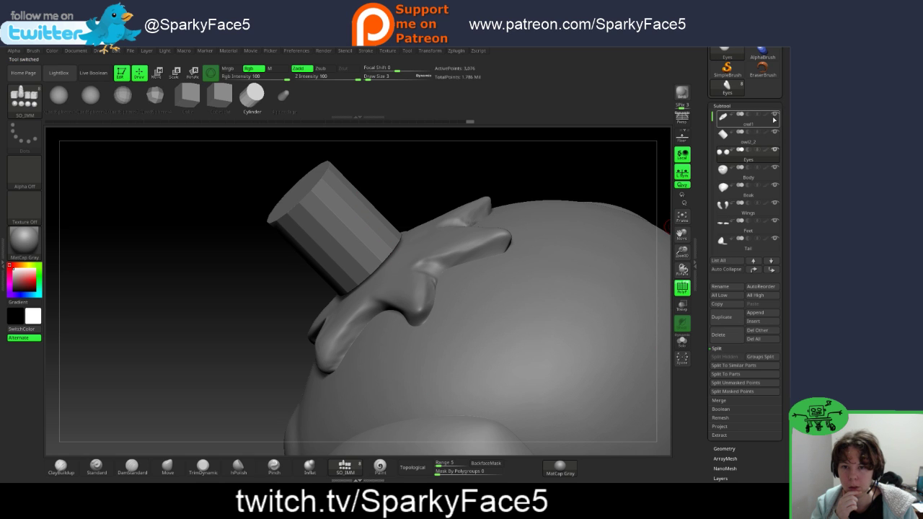
# Step: Select the original star subtool owl1 and step back in its undo history to restore its heart-shaped piece
pyautogui.click(731, 142)
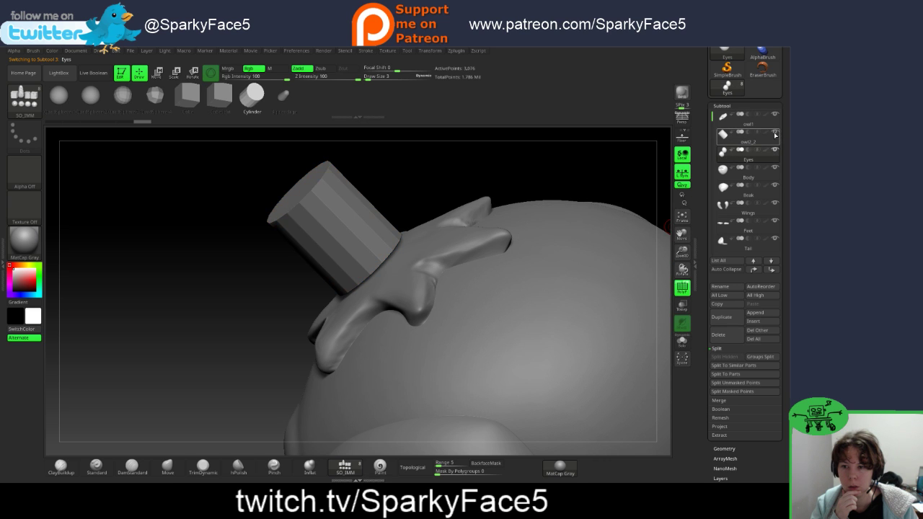
pyautogui.click(774, 121)
pyautogui.click(775, 121)
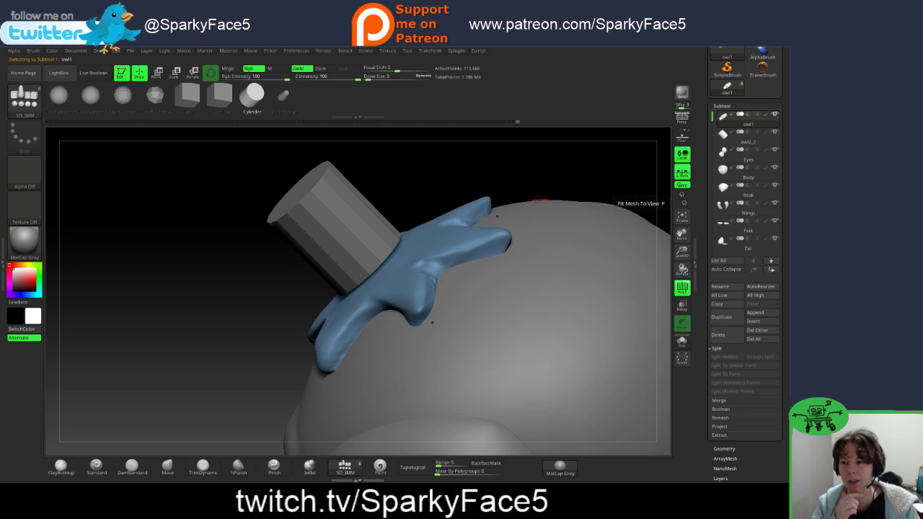
pyautogui.moveTo(539, 199); pyautogui.dragTo(466, 221)
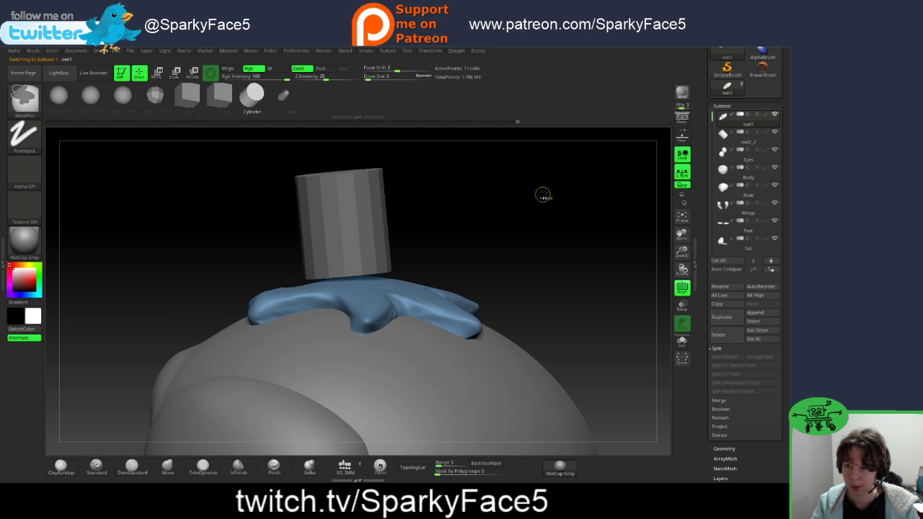
pyautogui.moveTo(518, 122); pyautogui.dragTo(496, 126)
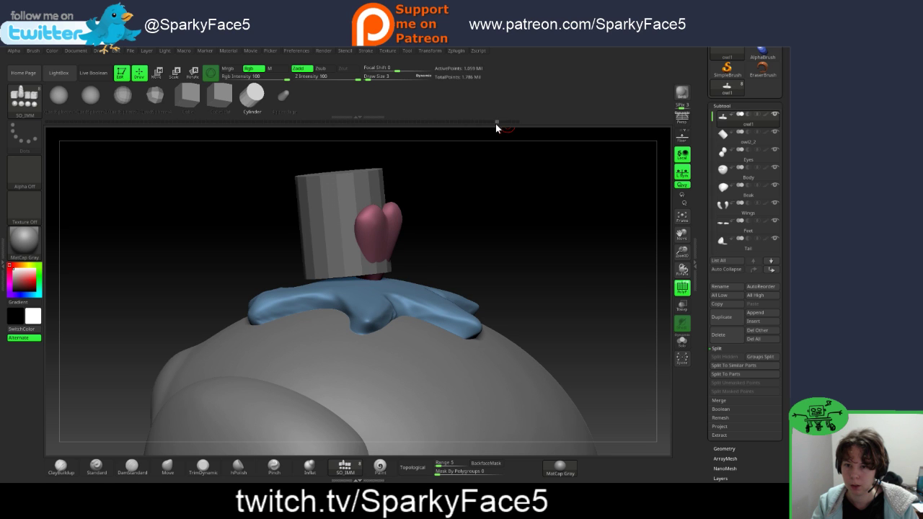
pyautogui.moveTo(534, 239)
pyautogui.mouseDown()
pyautogui.moveTo(517, 239)
pyautogui.moveTo(538, 240)
pyautogui.mouseUp()
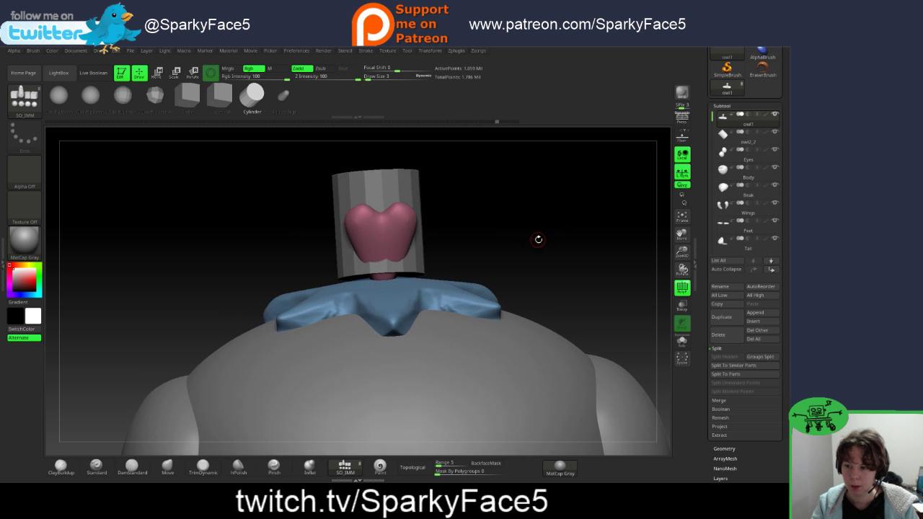
# Step: Select the cylinder subtool owl2_2, switch to moving it, and unlock and reset the gizmo's orientation
pyautogui.moveTo(698, 370); pyautogui.dragTo(713, 387)
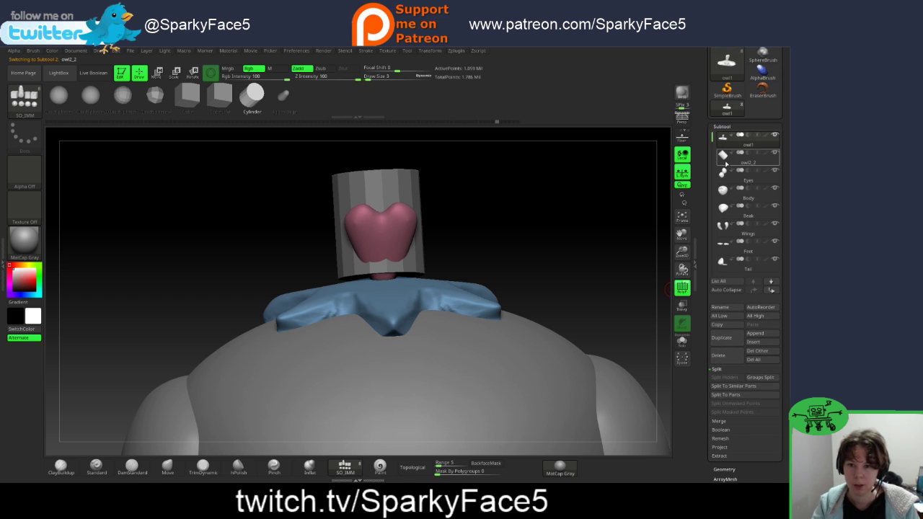
pyautogui.click(725, 164)
pyautogui.moveTo(488, 221); pyautogui.dragTo(524, 227)
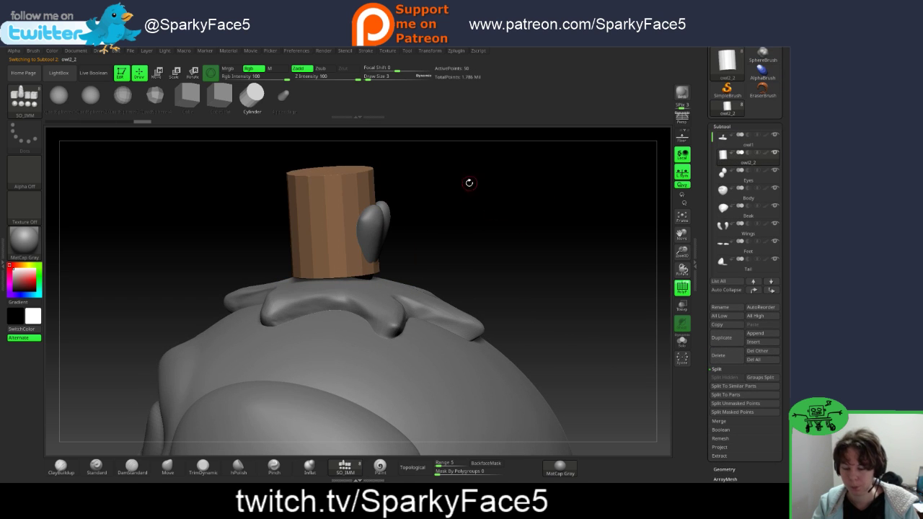
pyautogui.press('w')
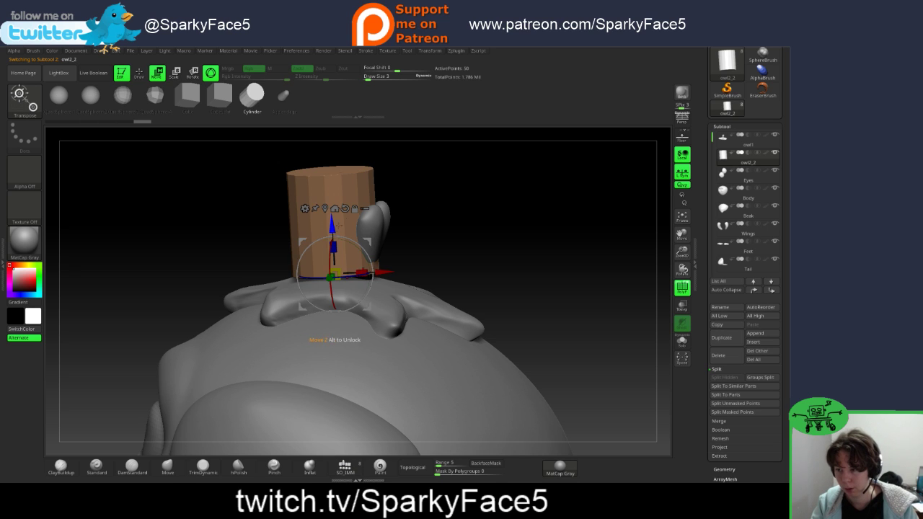
pyautogui.click(355, 208)
pyautogui.click(345, 208)
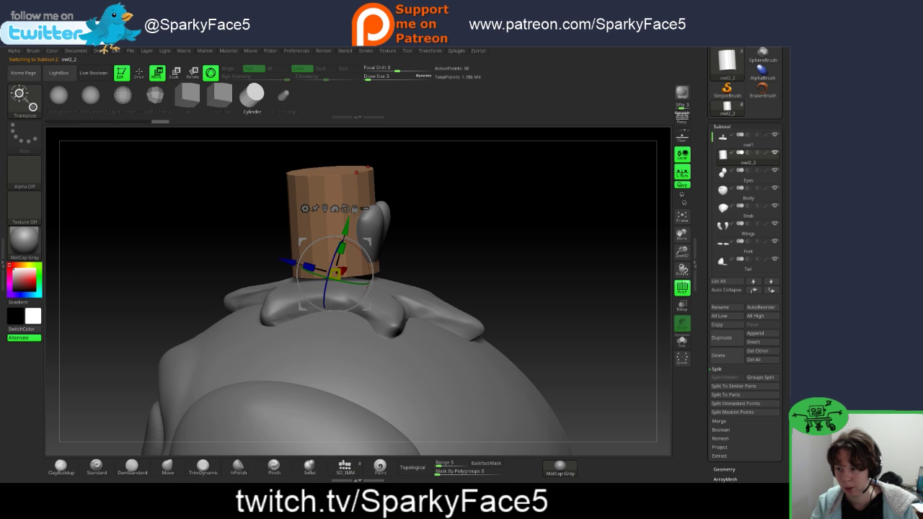
# Step: Tilt and move the cylinder so it encloses the heart-shaped piece and stands on the star
pyautogui.moveTo(346, 225); pyautogui.dragTo(396, 242)
pyautogui.moveTo(469, 227); pyautogui.dragTo(303, 329)
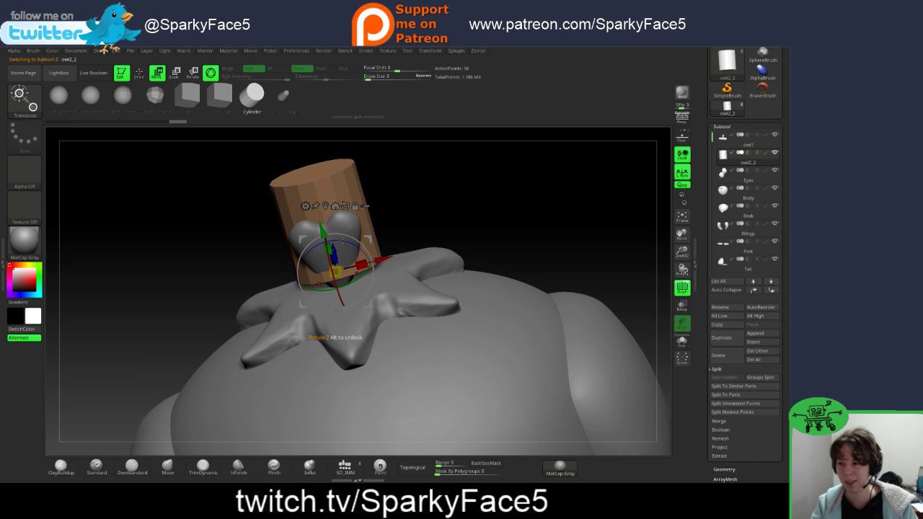
pyautogui.moveTo(462, 211)
pyautogui.mouseDown()
pyautogui.moveTo(496, 228)
pyautogui.moveTo(461, 209)
pyautogui.mouseUp()
pyautogui.moveTo(376, 260); pyautogui.dragTo(370, 271)
pyautogui.moveTo(303, 264); pyautogui.dragTo(306, 282)
pyautogui.moveTo(387, 189); pyautogui.dragTo(486, 201)
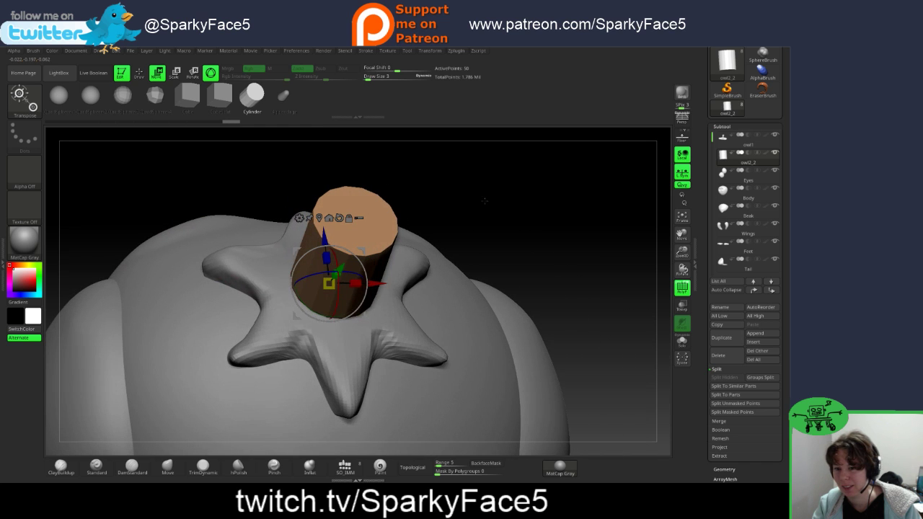
# Step: Turn on transparency and shift the cylinder so it is centered over the middle of the star
pyautogui.click(681, 306)
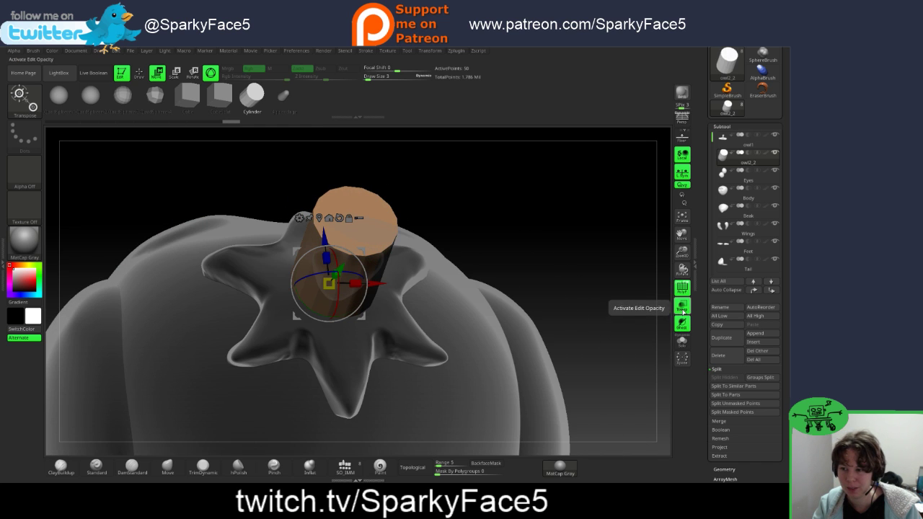
pyautogui.moveTo(517, 255); pyautogui.dragTo(504, 302)
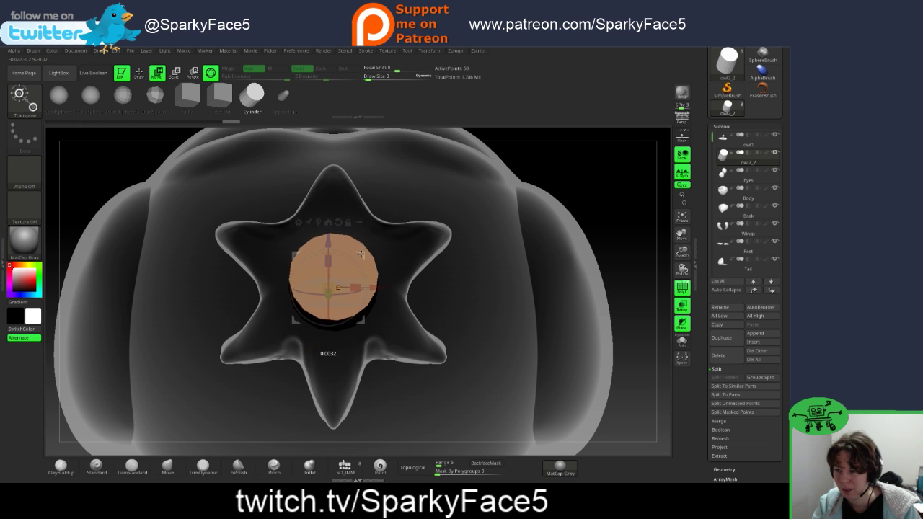
pyautogui.moveTo(362, 256); pyautogui.dragTo(361, 256)
pyautogui.moveTo(603, 235); pyautogui.dragTo(610, 213)
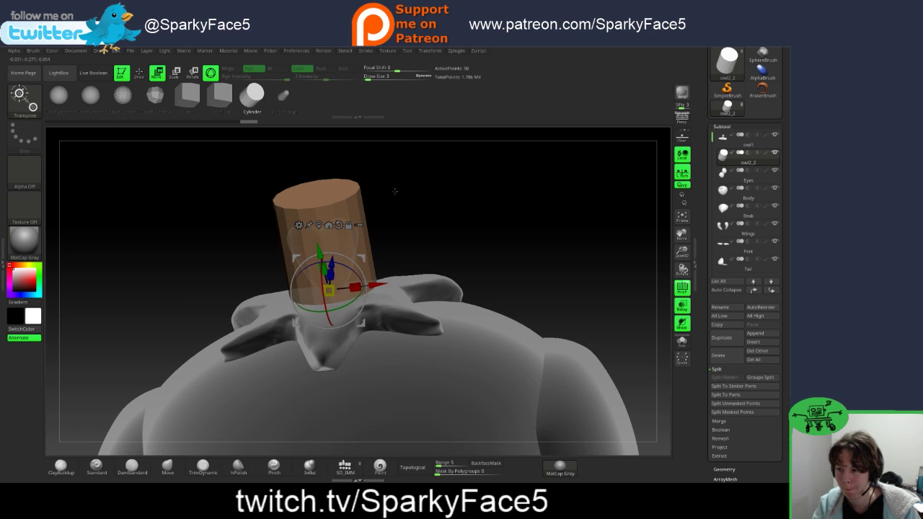
pyautogui.moveTo(320, 251); pyautogui.dragTo(319, 255)
# Step: Tilt the cylinder about 5 degrees, nudge it along its axis by about 0.0009, and undo the last adjustment
pyautogui.moveTo(450, 234); pyautogui.dragTo(378, 262)
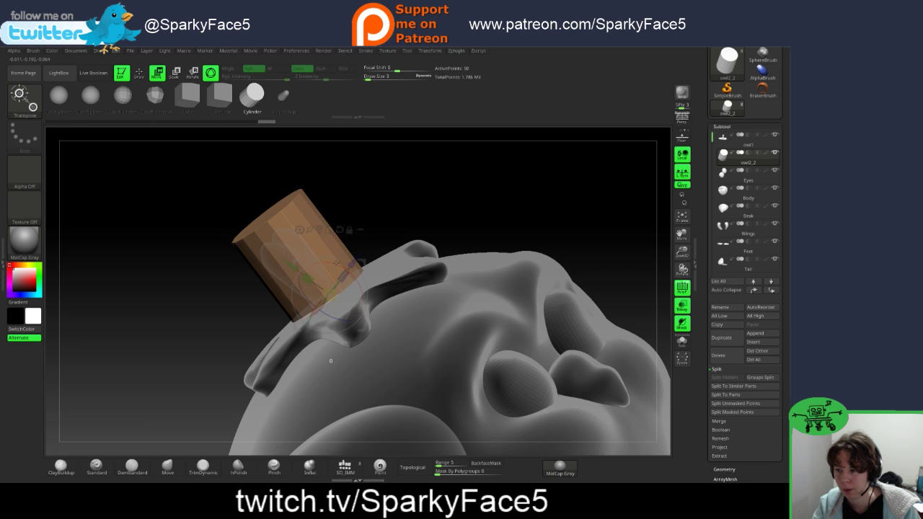
pyautogui.moveTo(330, 360); pyautogui.dragTo(328, 360)
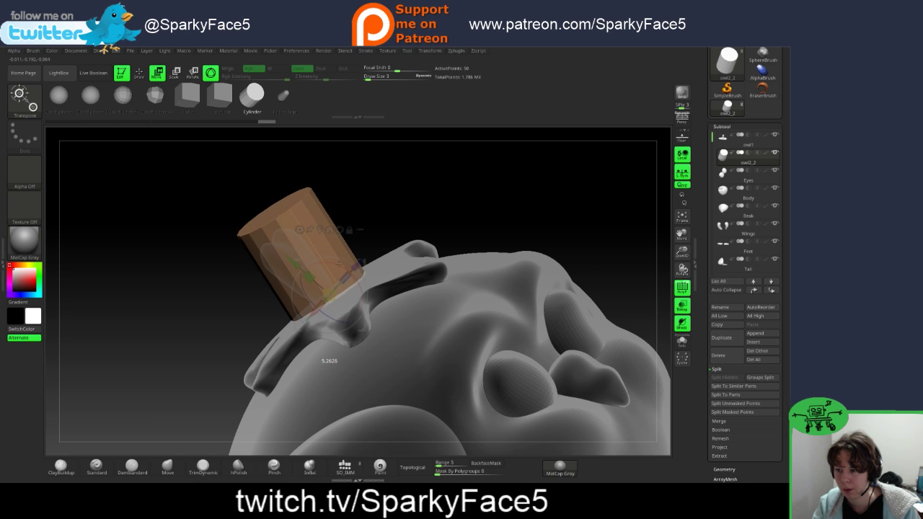
pyautogui.moveTo(292, 261); pyautogui.dragTo(296, 264)
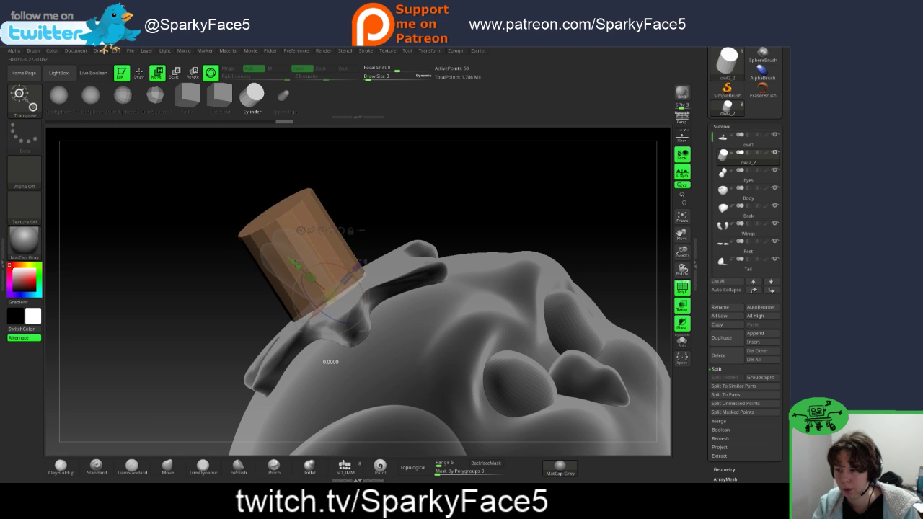
pyautogui.moveTo(366, 204); pyautogui.dragTo(341, 263)
pyautogui.hotkey('ctrl', 'z')
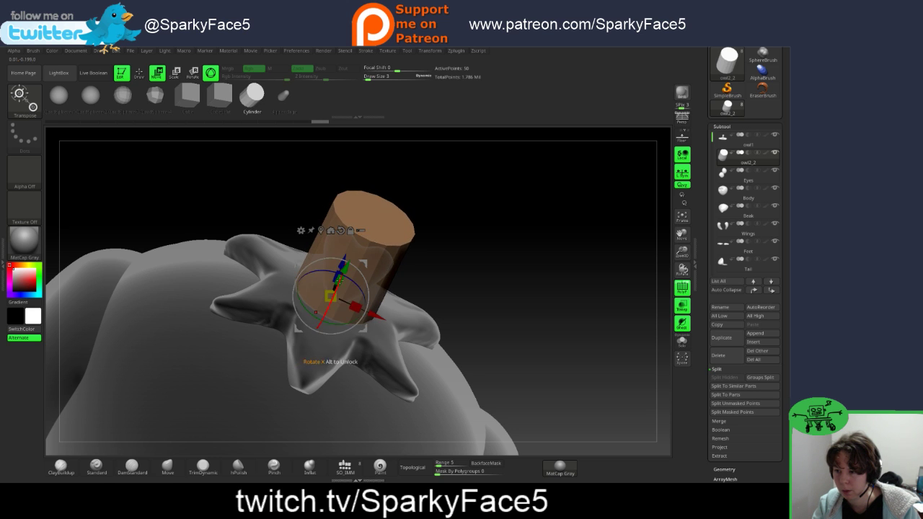
# Step: Fine-tune the cylinder's position and rotate it slightly so its base lies flush with the star's surface
pyautogui.moveTo(339, 281); pyautogui.dragTo(253, 278, button='right')
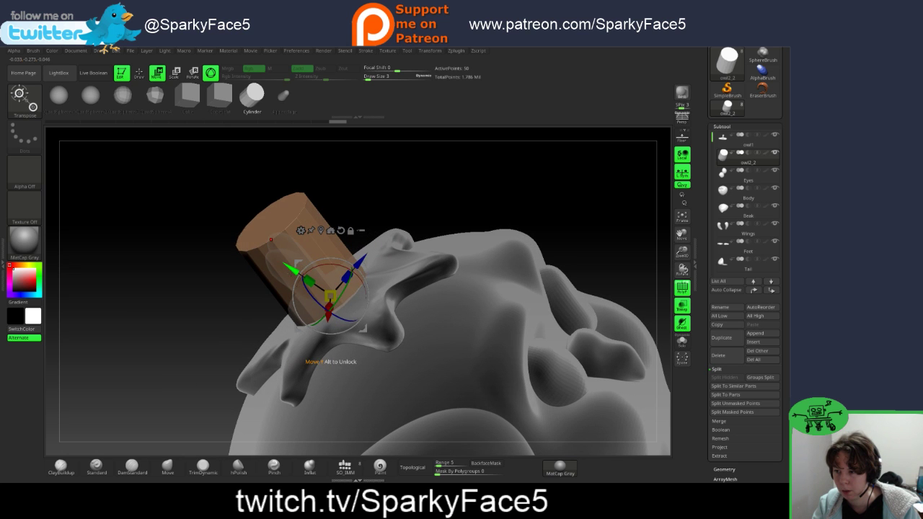
pyautogui.moveTo(294, 271); pyautogui.dragTo(296, 272)
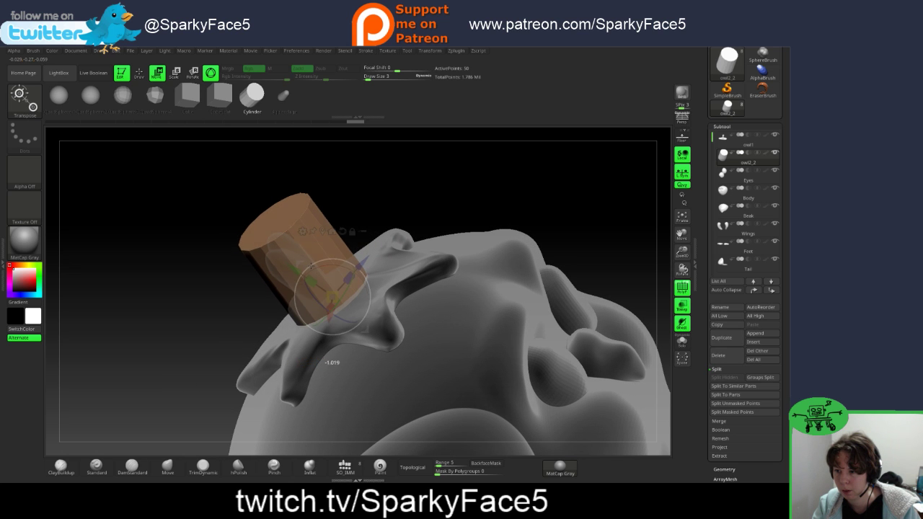
pyautogui.moveTo(223, 282); pyautogui.dragTo(350, 264)
pyautogui.moveTo(475, 285); pyautogui.dragTo(369, 284)
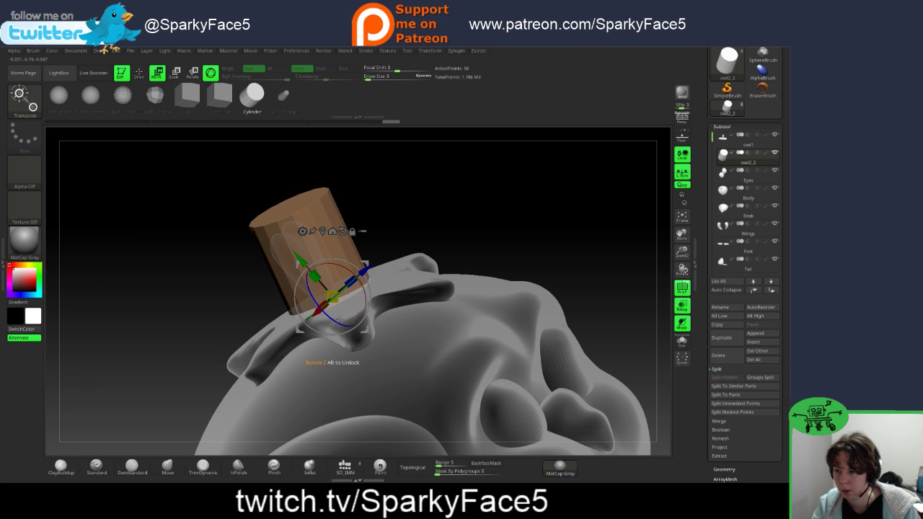
pyautogui.moveTo(334, 322); pyautogui.dragTo(328, 318)
# Step: Set owl2_2 to subtract, enable Live Boolean, disable transparency, and select the Eyes subtool to inspect the cut in the star
pyautogui.moveTo(437, 223); pyautogui.dragTo(477, 207)
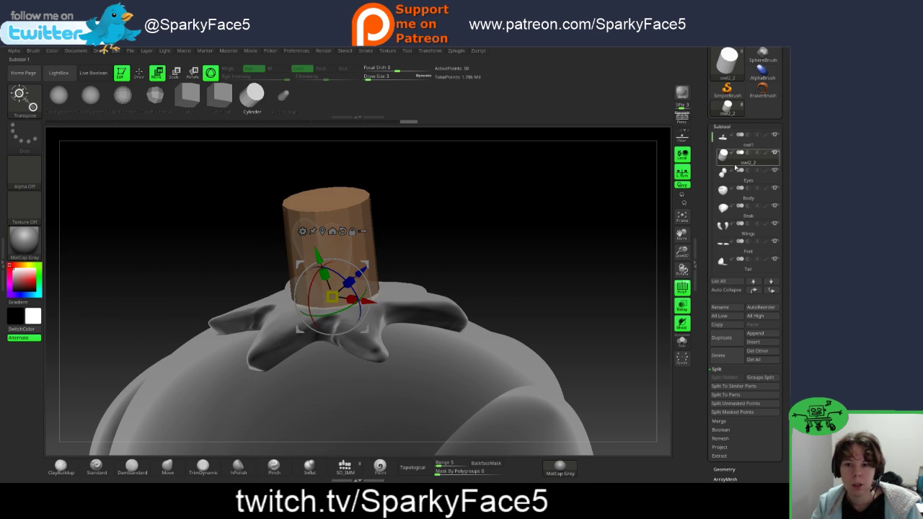
pyautogui.click(748, 154)
pyautogui.click(101, 73)
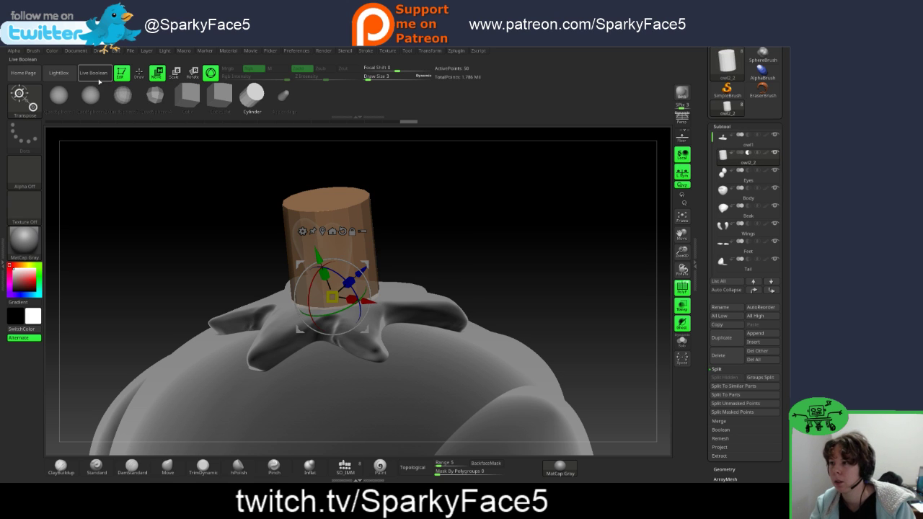
pyautogui.click(681, 306)
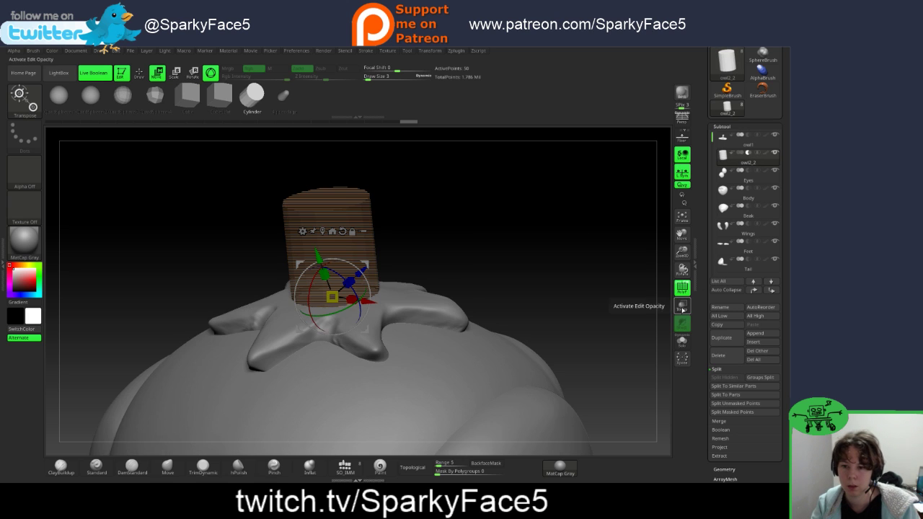
pyautogui.click(727, 181)
pyautogui.moveTo(568, 252); pyautogui.dragTo(611, 254)
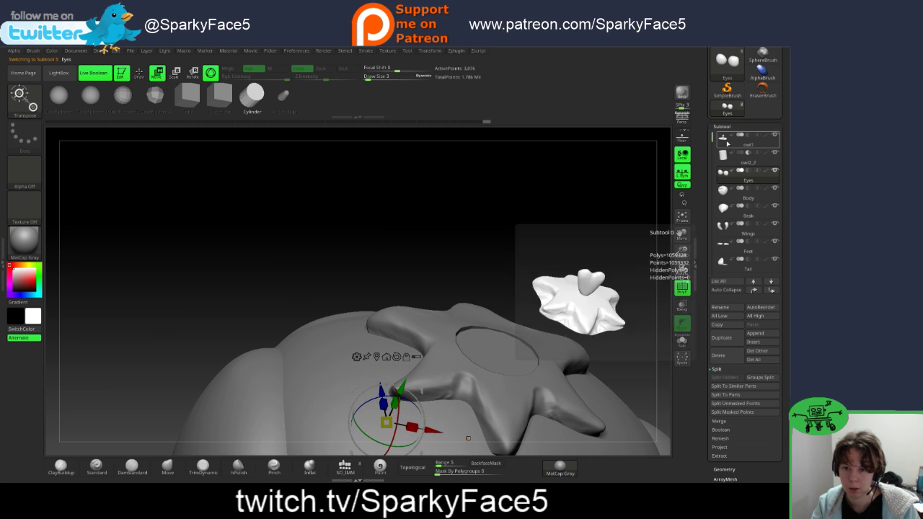
# Step: Select the star subtool owl1, check the cut with its heart-shaped piece, and turn off Live Boolean
pyautogui.click(758, 144)
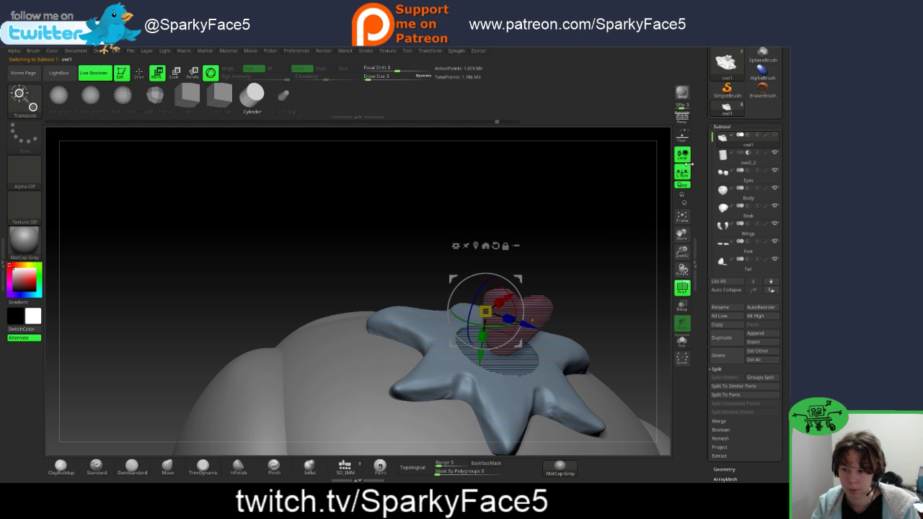
pyautogui.moveTo(614, 229)
pyautogui.mouseDown()
pyautogui.moveTo(588, 215)
pyautogui.moveTo(620, 246)
pyautogui.moveTo(611, 254)
pyautogui.moveTo(628, 239)
pyautogui.moveTo(622, 233)
pyautogui.mouseUp()
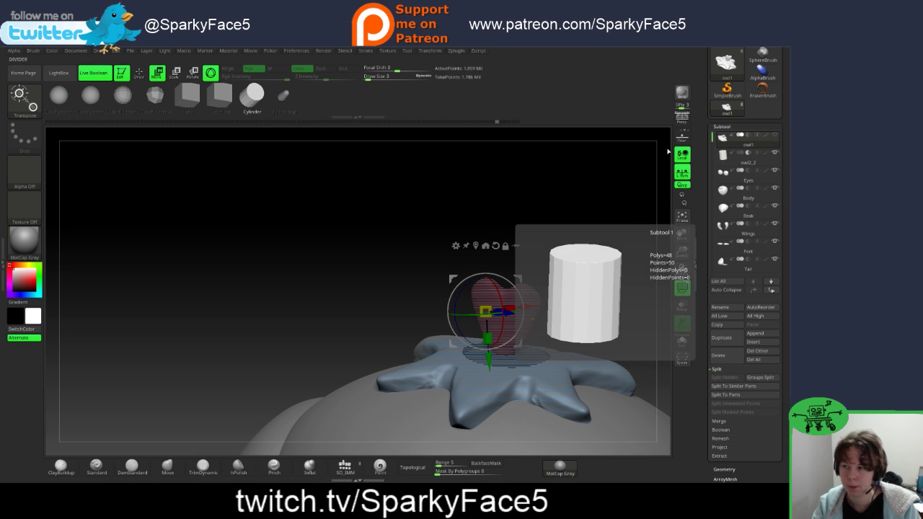
pyautogui.click(101, 75)
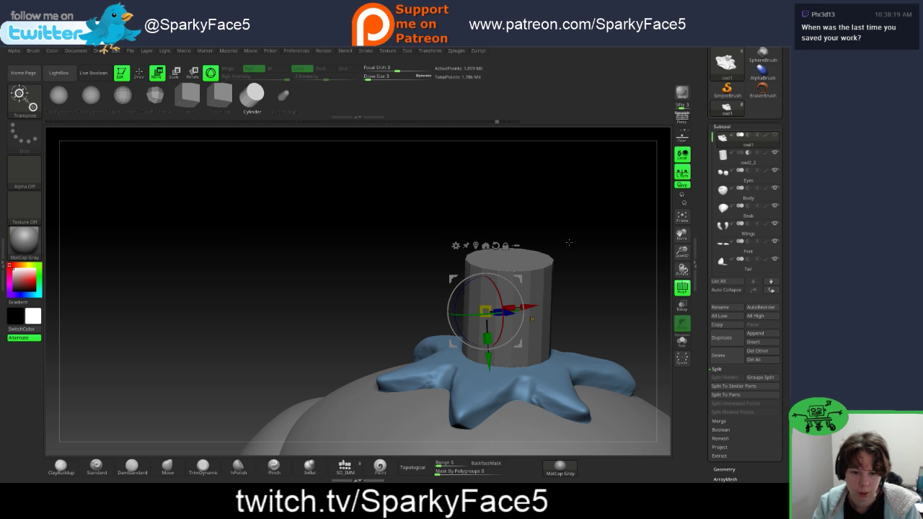
pyautogui.moveTo(569, 242); pyautogui.dragTo(529, 198)
pyautogui.moveTo(601, 230)
pyautogui.mouseDown()
pyautogui.moveTo(582, 235)
pyautogui.moveTo(610, 225)
pyautogui.mouseUp()
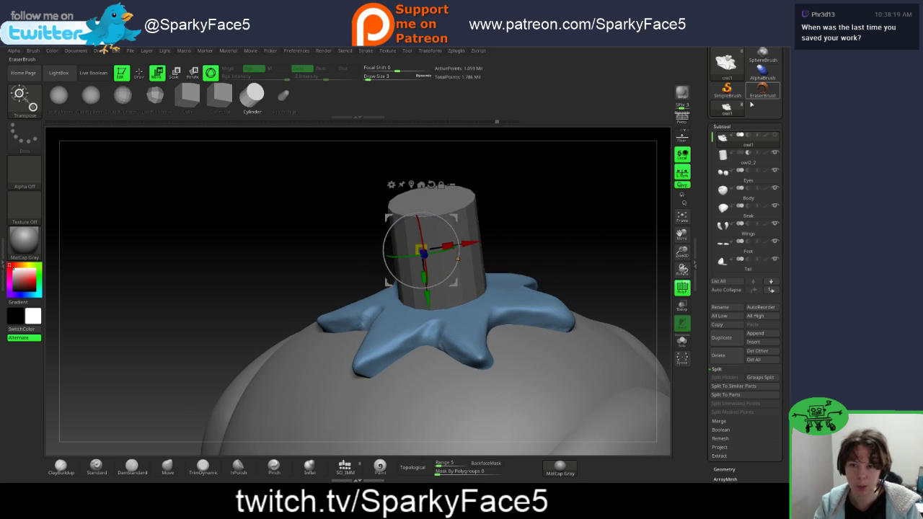
# Step: Save the tool as owl2 in the Active Sculpts\strawberry owl folder on SparkDrive (S:)
pyautogui.moveTo(708, 105); pyautogui.dragTo(710, 176)
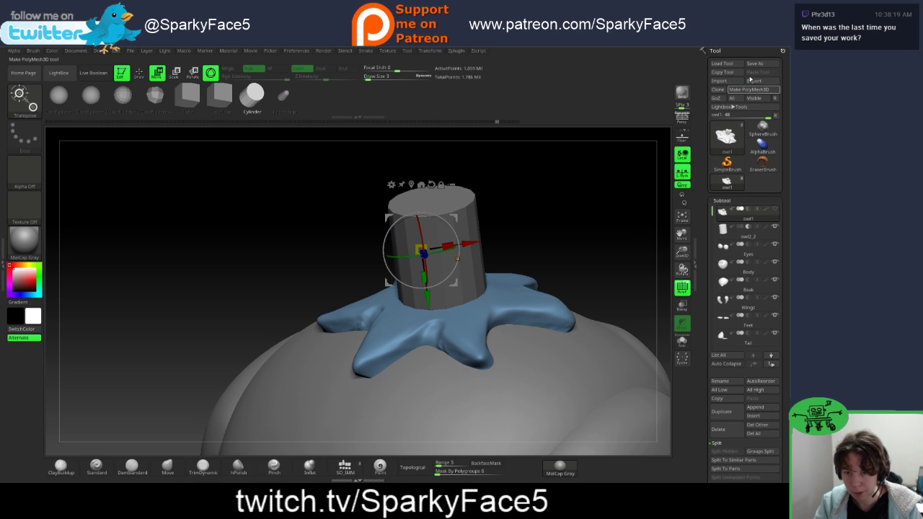
pyautogui.press('f')
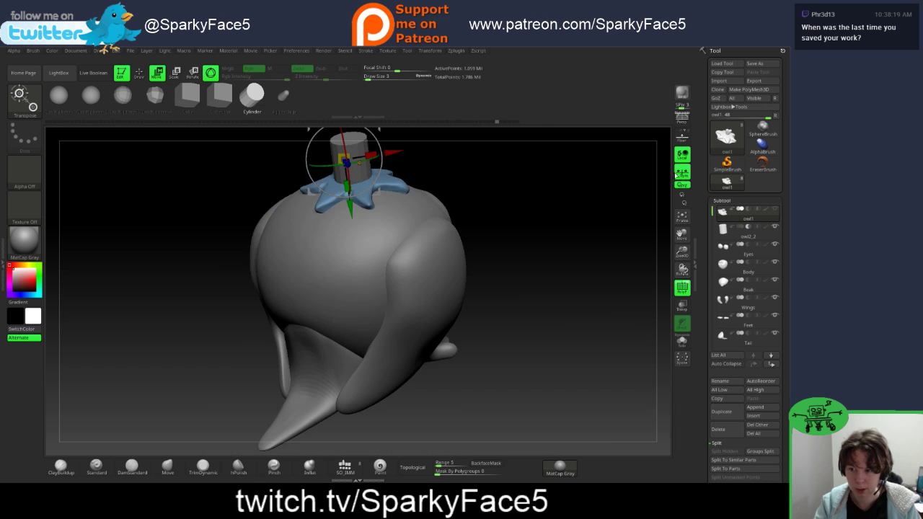
pyautogui.moveTo(647, 215); pyautogui.dragTo(589, 257)
pyautogui.keyDown('alt'); pyautogui.moveTo(614, 176); pyautogui.dragTo(631, 212); pyautogui.keyUp('alt')
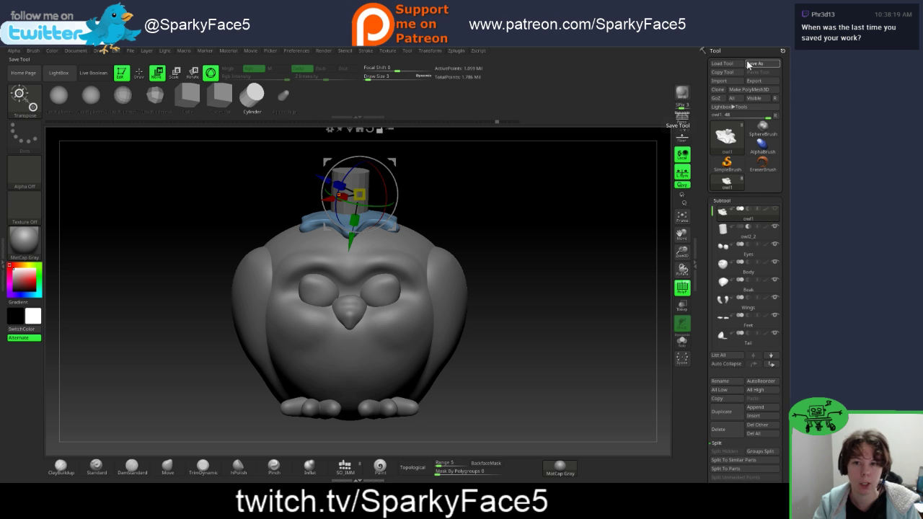
pyautogui.click(754, 63)
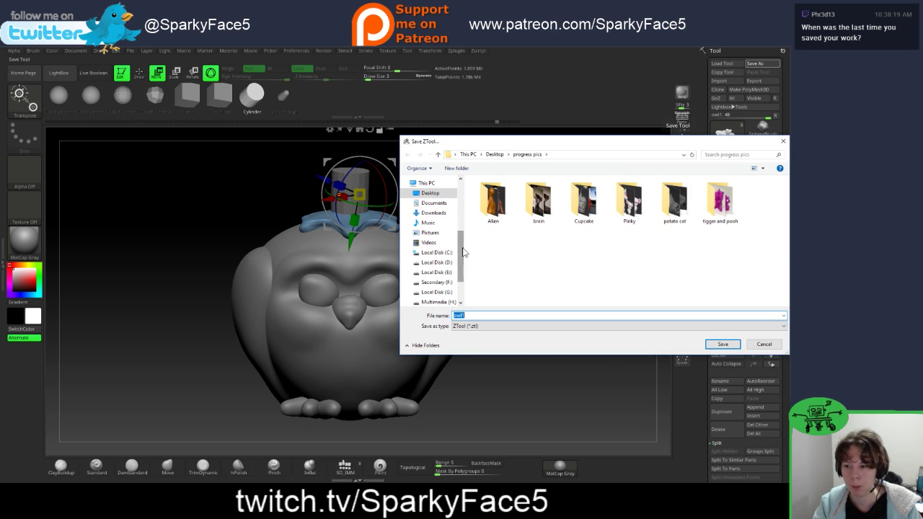
pyautogui.scroll(-2, 440, 259)
pyautogui.click(441, 269)
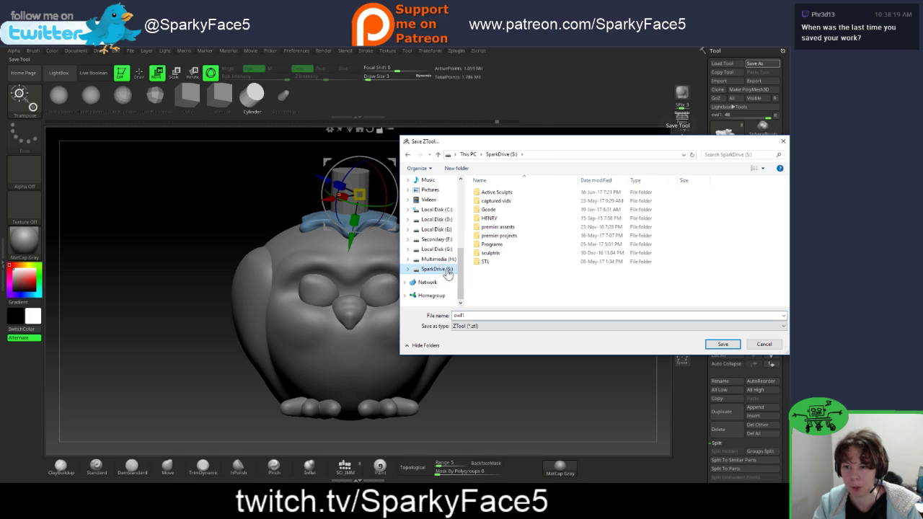
pyautogui.doubleClick(496, 192)
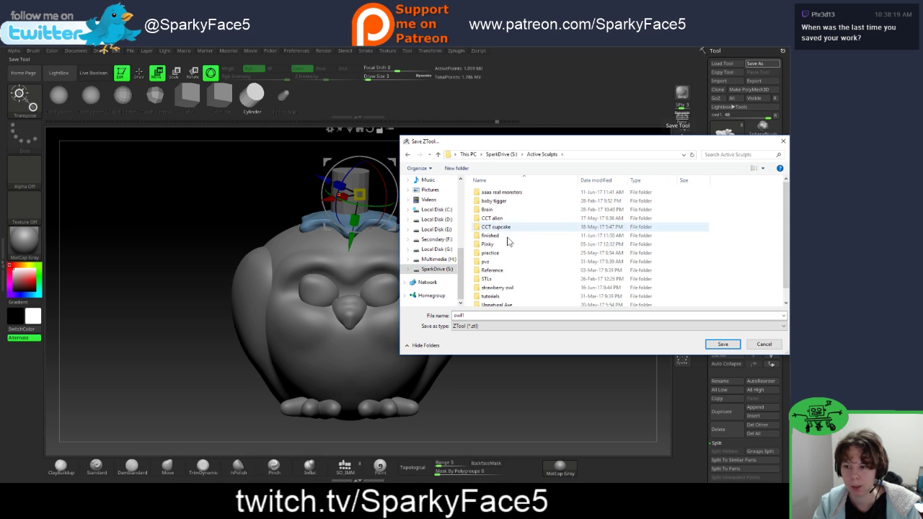
pyautogui.doubleClick(504, 288)
pyautogui.doubleClick(466, 315)
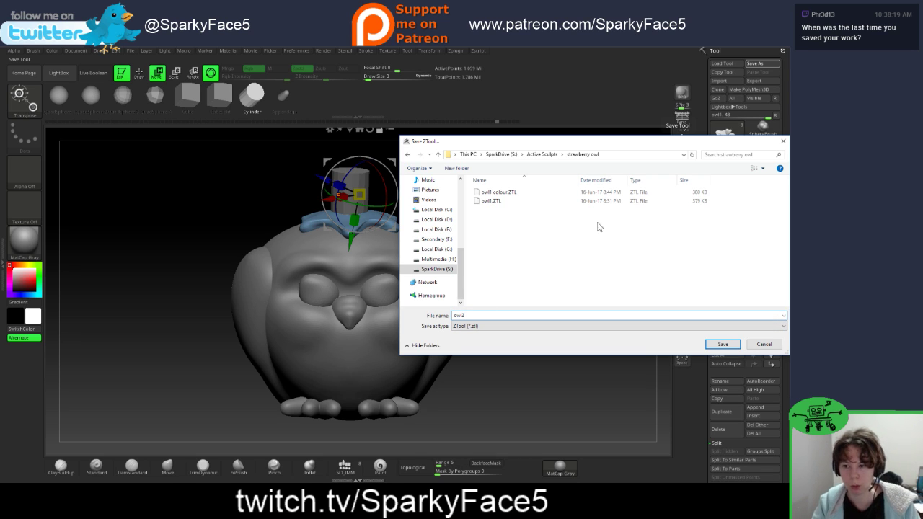
pyautogui.press('Return')
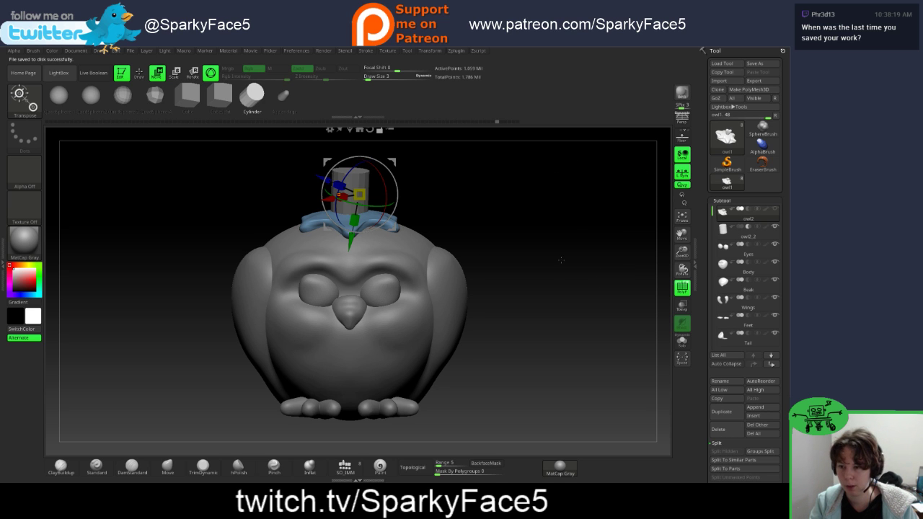
# Step: Hide the cylinder subtool owl2_2 and return to draw mode on the star subtool
pyautogui.moveTo(561, 259)
pyautogui.mouseDown()
pyautogui.moveTo(541, 255)
pyautogui.moveTo(539, 225)
pyautogui.moveTo(599, 249)
pyautogui.moveTo(561, 248)
pyautogui.moveTo(563, 275)
pyautogui.moveTo(577, 255)
pyautogui.moveTo(571, 260)
pyautogui.moveTo(579, 262)
pyautogui.mouseUp()
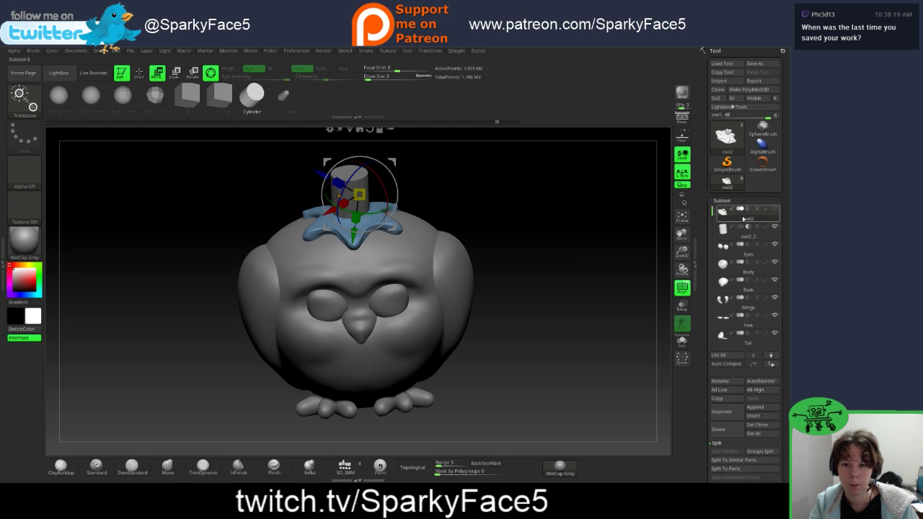
pyautogui.click(775, 227)
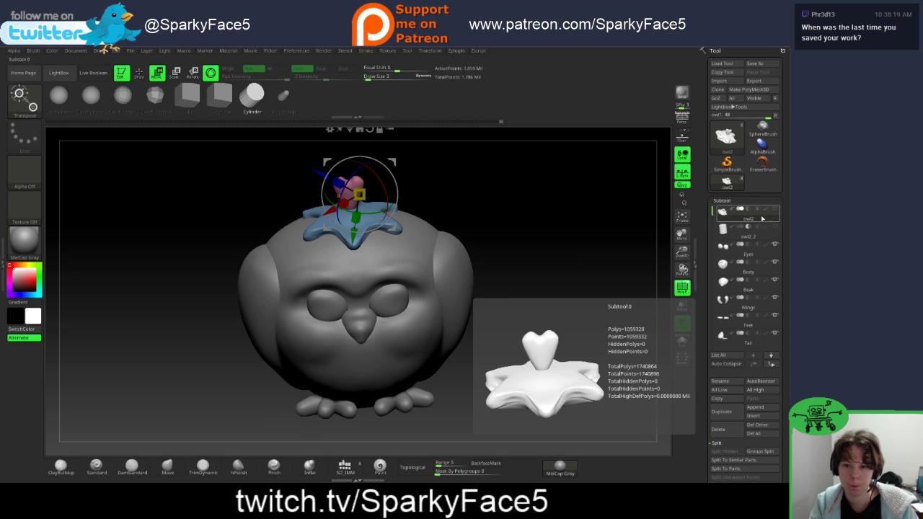
pyautogui.press('q')
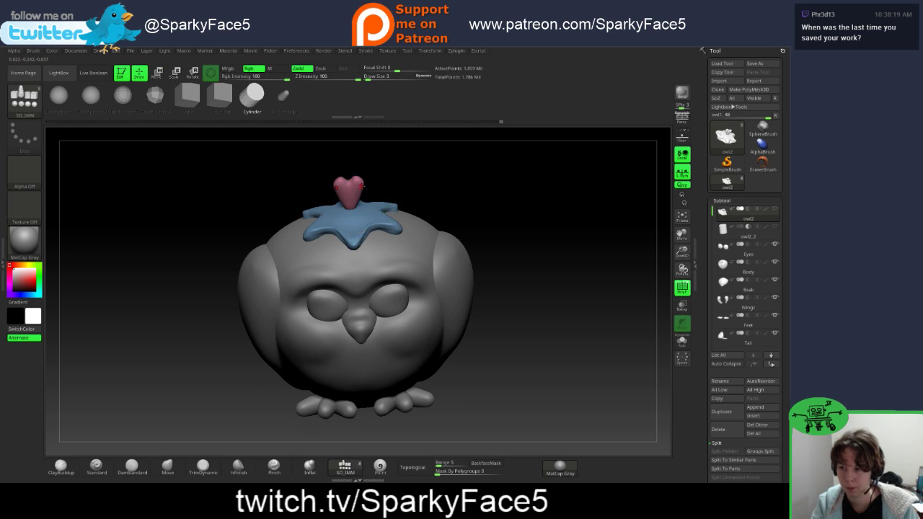
# Step: Isolate the heart's polygroup in the head ornament subtool and reopen its Split options
pyautogui.moveTo(416, 184); pyautogui.dragTo(381, 188)
pyautogui.hotkey('ctrl', 'shift')
pyautogui.keyDown('ctrl'); pyautogui.keyDown('shift'); pyautogui.click(358, 189); pyautogui.keyUp('shift'); pyautogui.keyUp('ctrl')
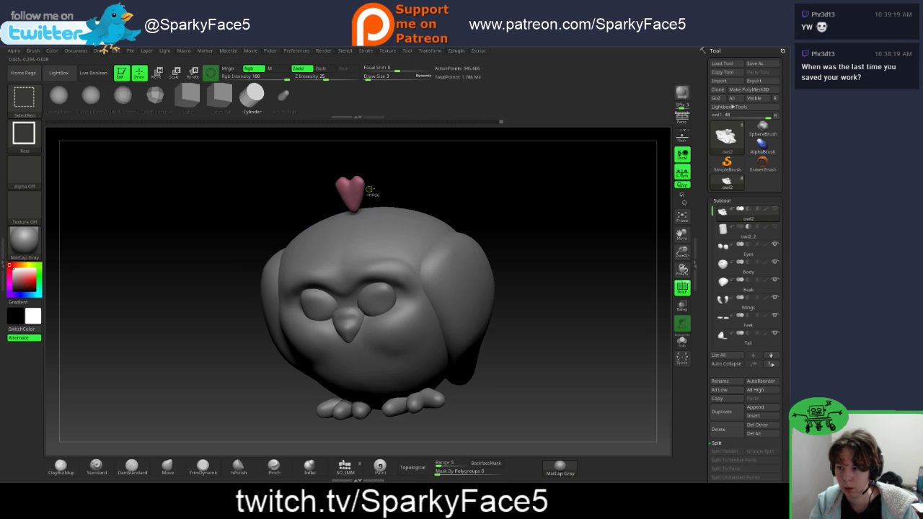
pyautogui.scroll(-3, 739, 391)
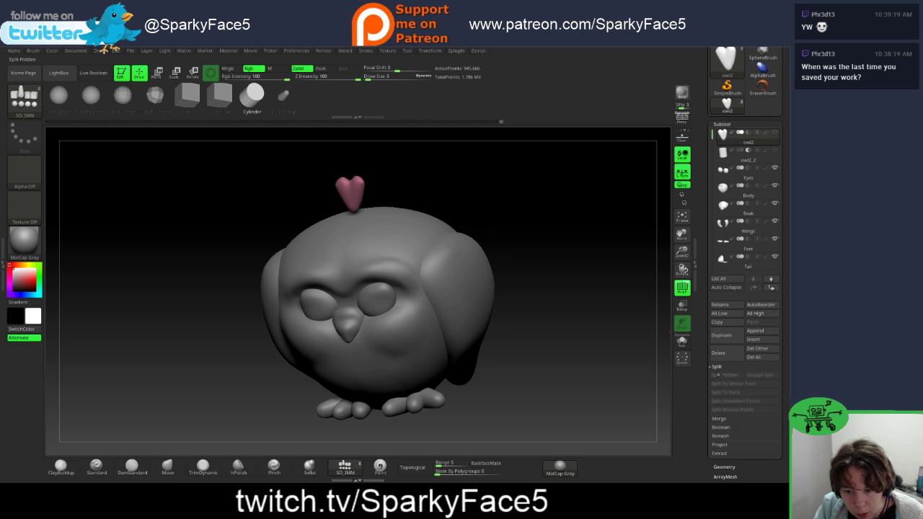
pyautogui.moveTo(740, 142)
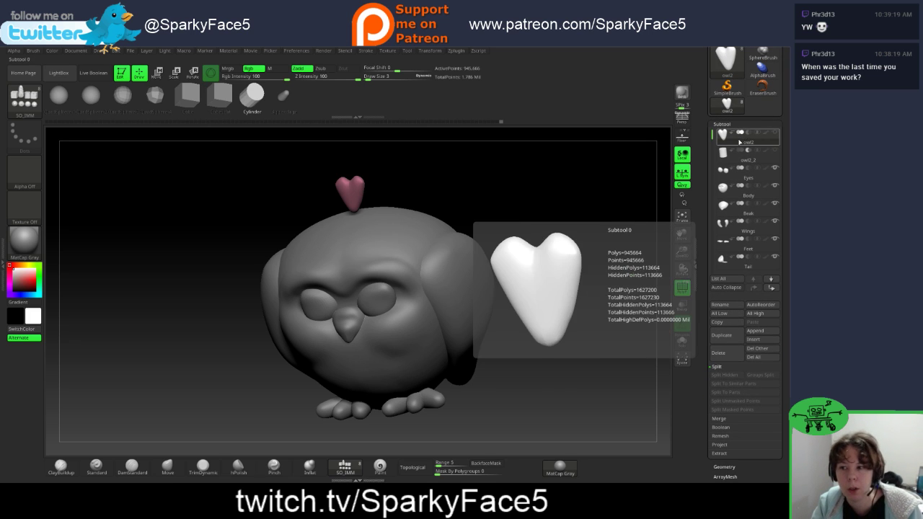
pyautogui.click(721, 368)
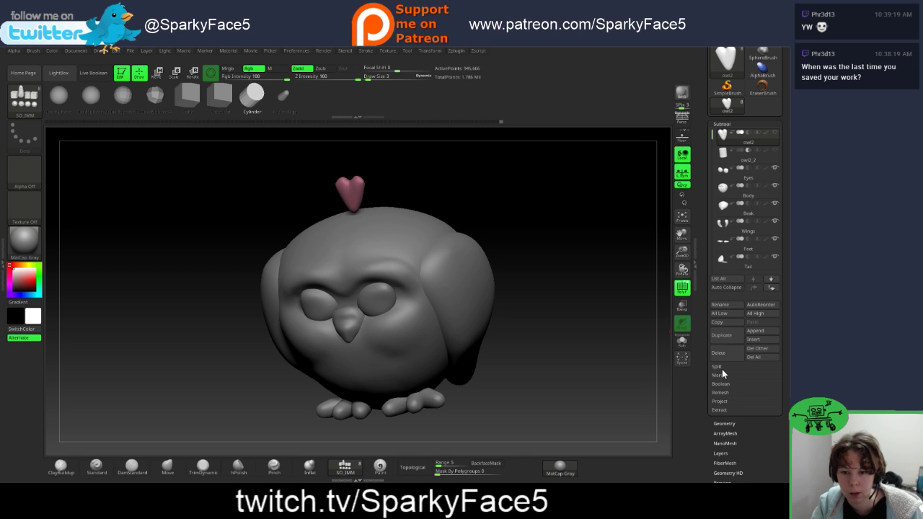
pyautogui.click(721, 368)
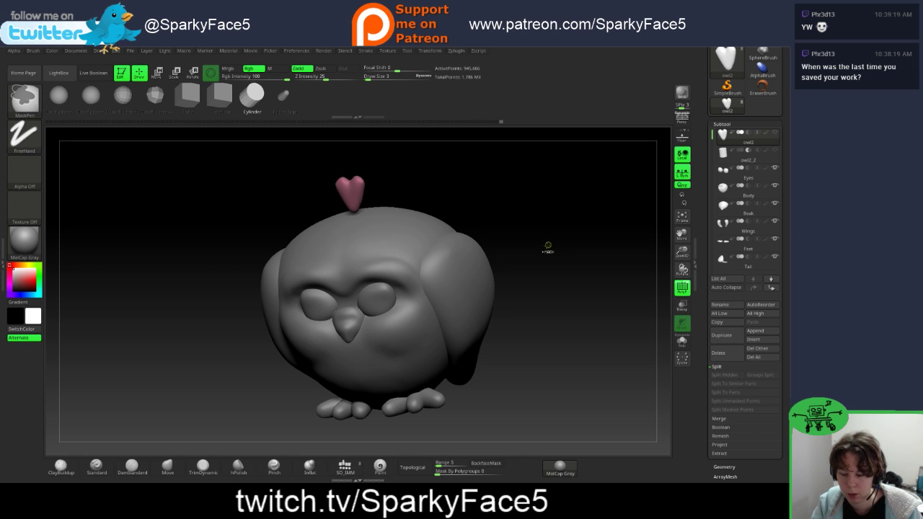
# Step: Unhide the star piece and split the head ornament into separate subtools by polygroup, accepting that it cannot be undone
pyautogui.hotkey('ctrl', 'shift')
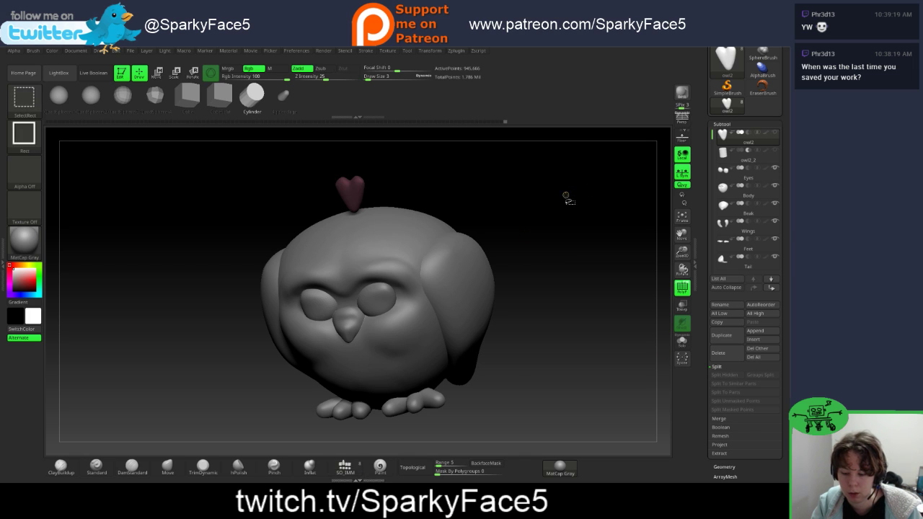
pyautogui.keyDown('ctrl'); pyautogui.keyDown('shift'); pyautogui.moveTo(568, 199); pyautogui.dragTo(597, 215); pyautogui.keyUp('shift'); pyautogui.keyUp('ctrl')
pyautogui.keyDown('ctrl'); pyautogui.keyDown('shift'); pyautogui.click(582, 220); pyautogui.keyUp('shift'); pyautogui.keyUp('ctrl')
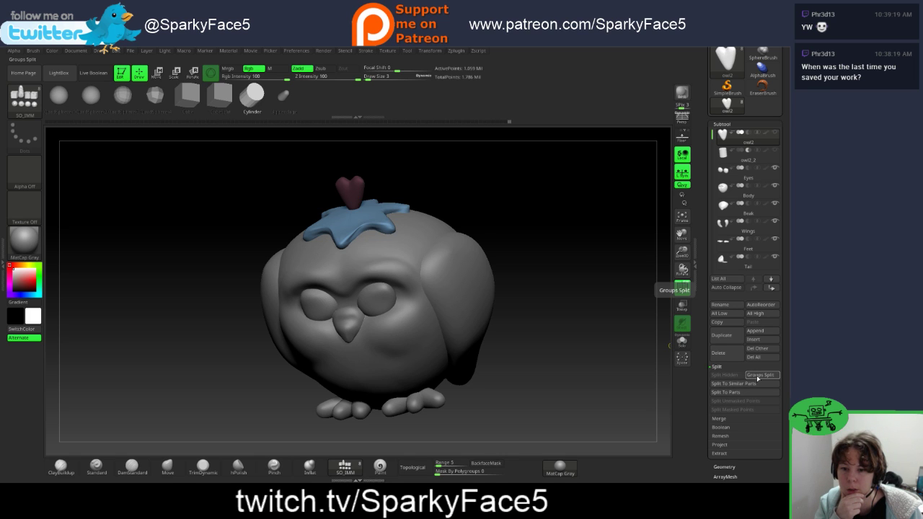
pyautogui.click(756, 376)
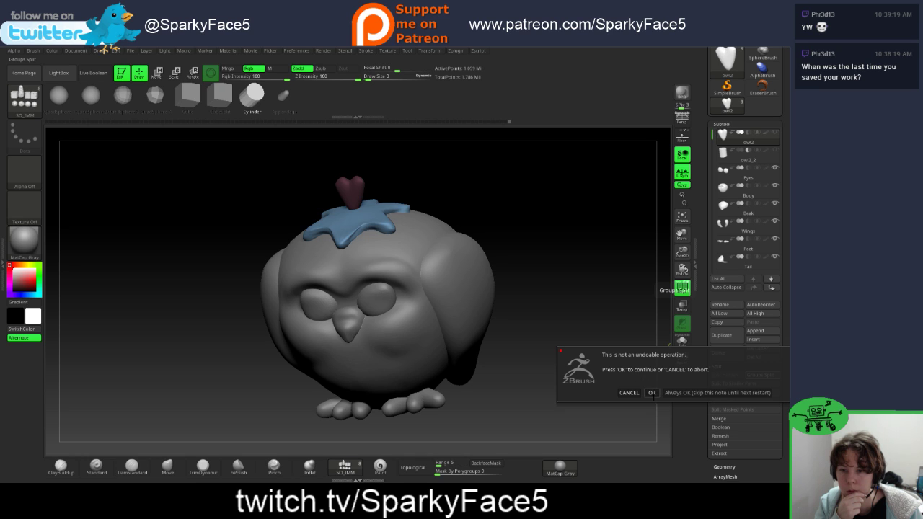
pyautogui.click(651, 392)
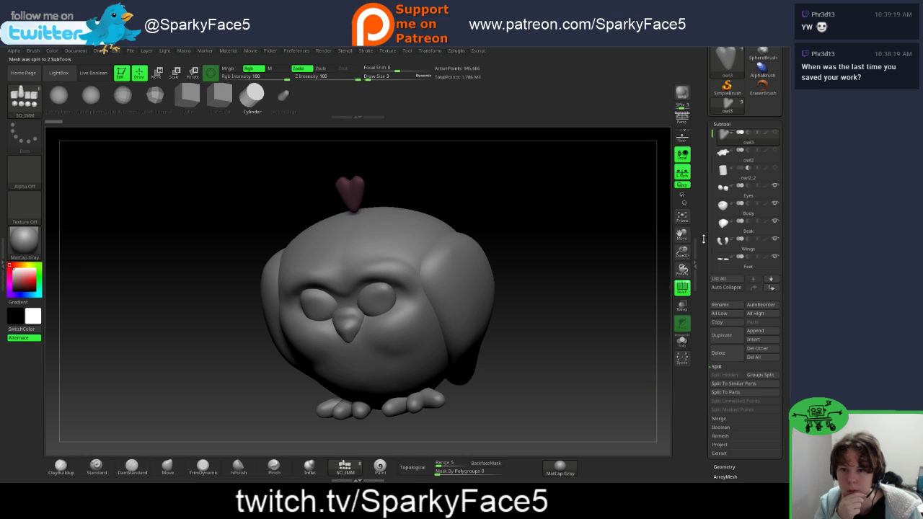
# Step: Show the star subtool owl2 and move the heart subtool owl3 directly below the cylinder owl2_2
pyautogui.click(775, 151)
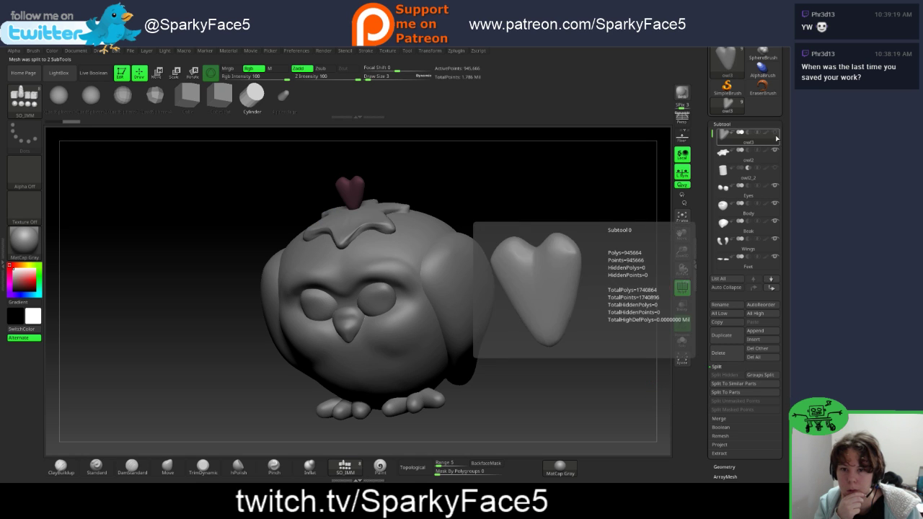
pyautogui.moveTo(574, 196); pyautogui.dragTo(598, 216)
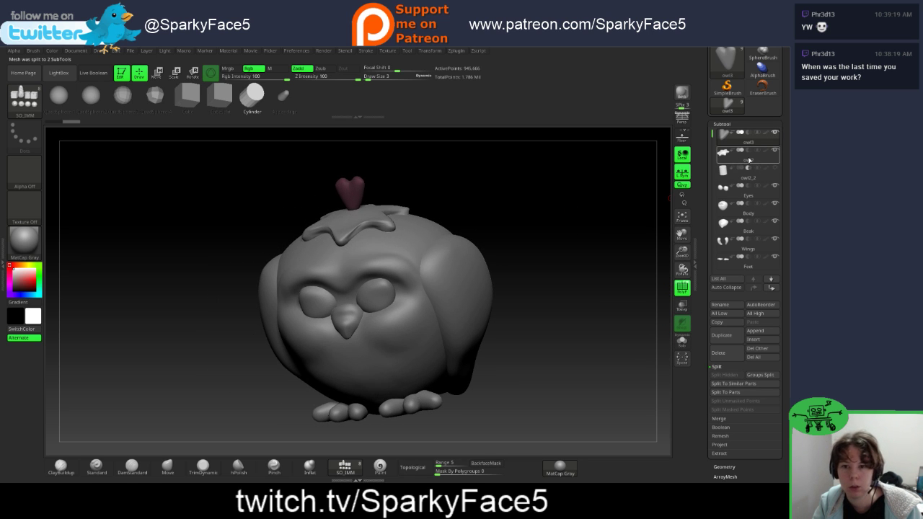
pyautogui.click(774, 290)
pyautogui.click(774, 291)
pyautogui.click(775, 291)
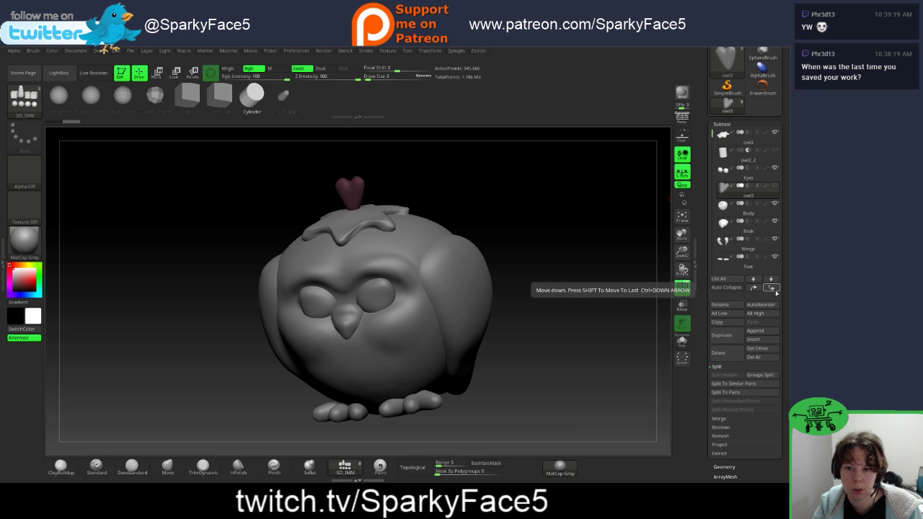
pyautogui.click(753, 287)
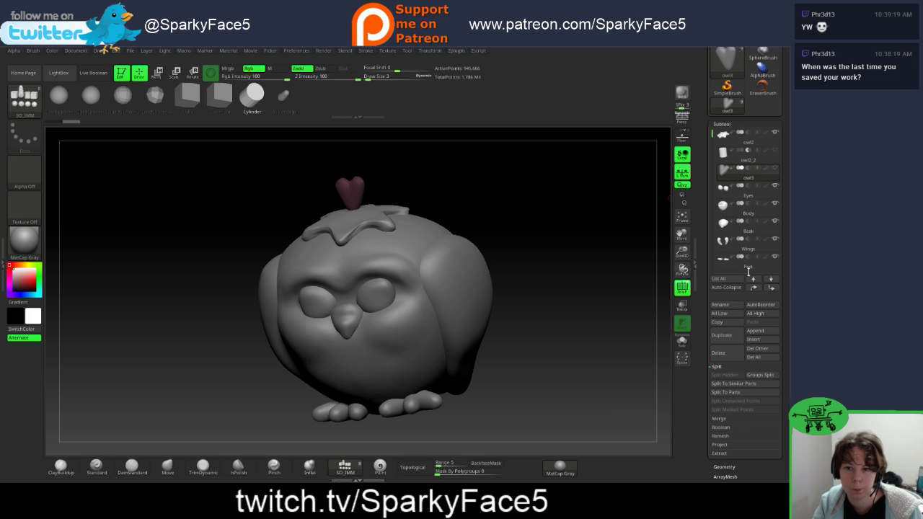
pyautogui.click(729, 156)
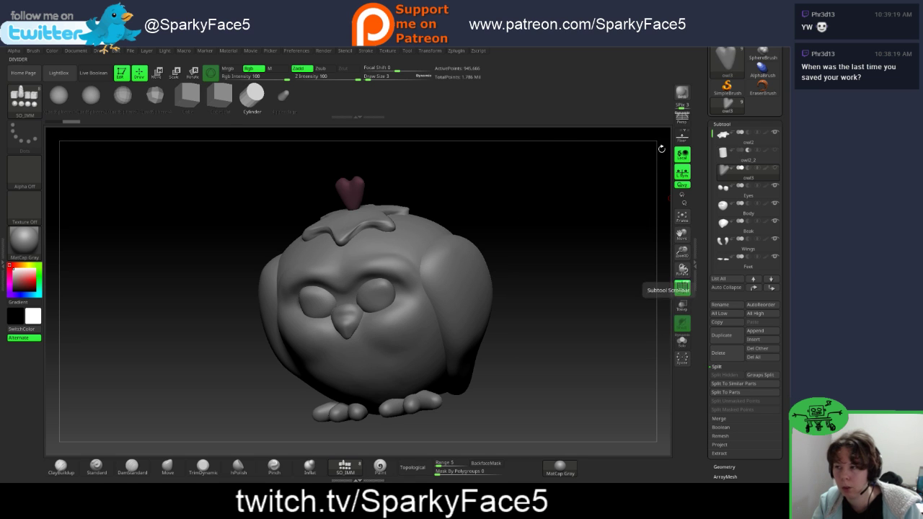
# Step: Enable Live Boolean with the cylinder owl2_2 and heart owl3 shown, and make Eyes the active subtool
pyautogui.click(102, 75)
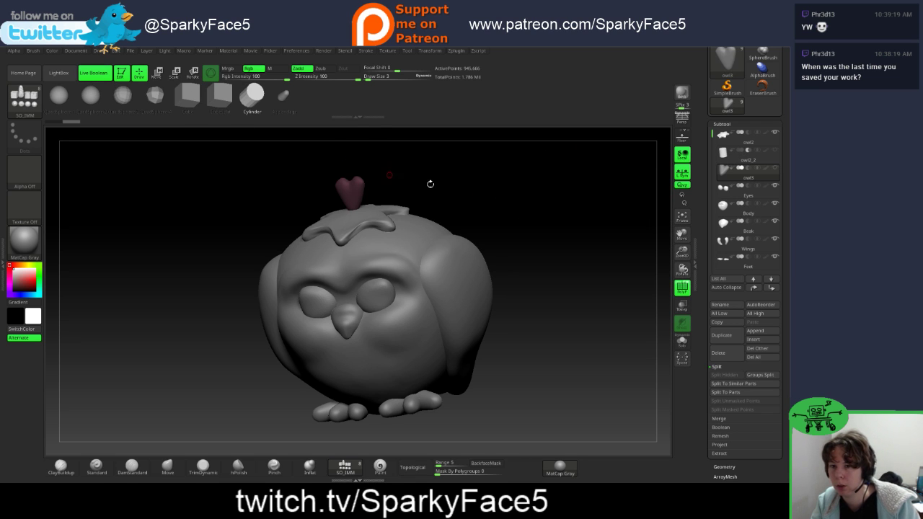
pyautogui.click(765, 153)
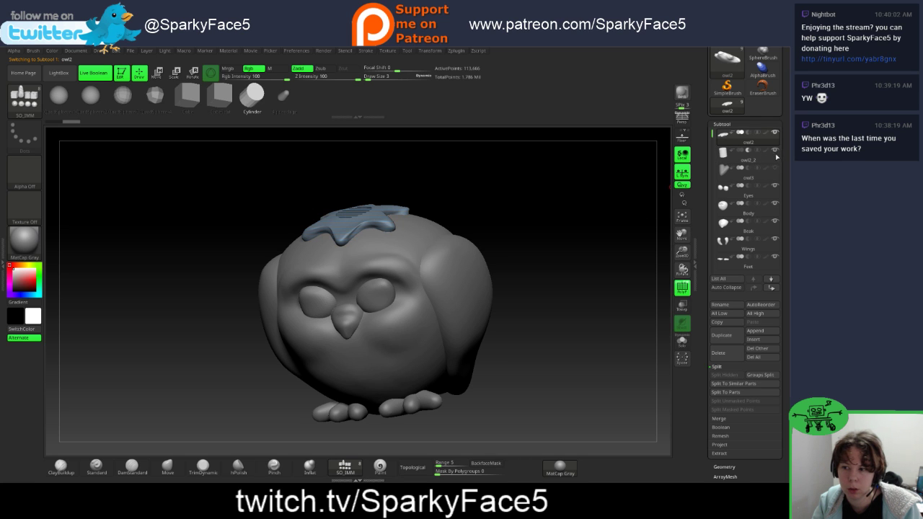
pyautogui.click(766, 186)
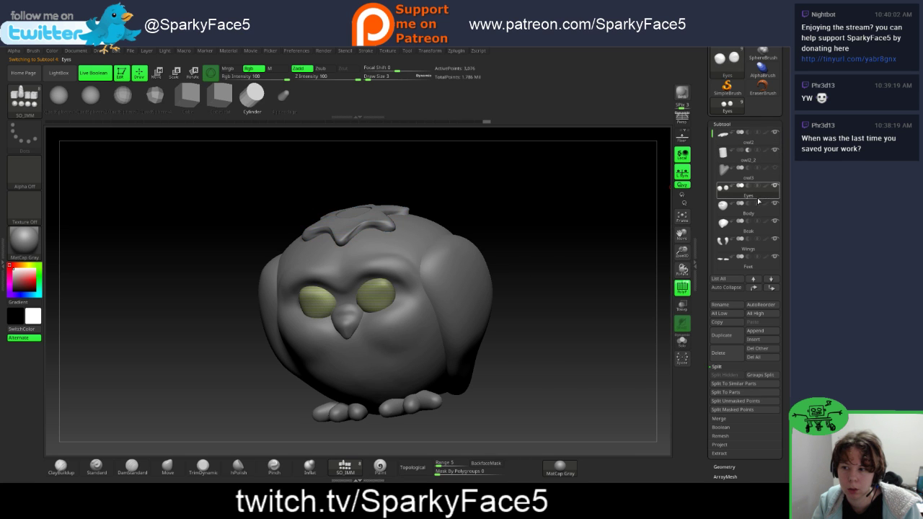
pyautogui.moveTo(562, 233); pyautogui.dragTo(560, 310)
pyautogui.click(775, 168)
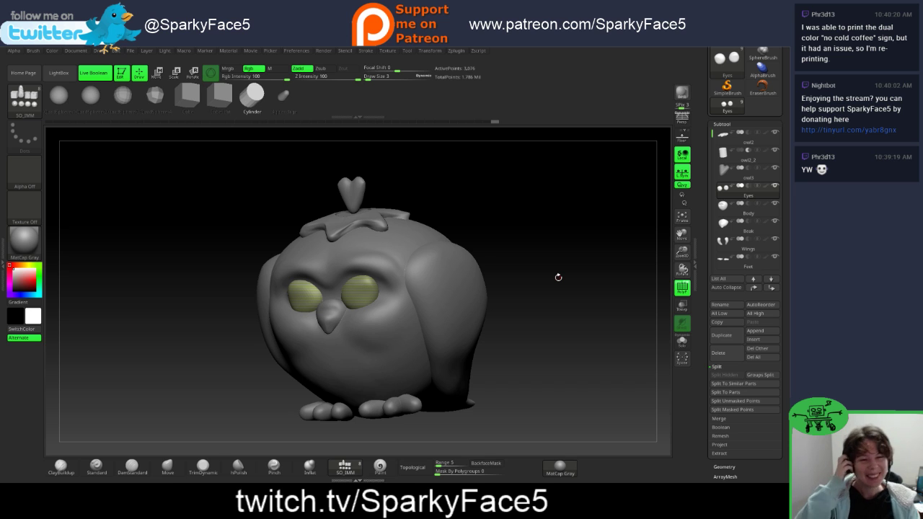
# Step: Examine the owl from the front, side and back to judge how the heart sits above the cut star
pyautogui.moveTo(566, 310); pyautogui.dragTo(579, 280)
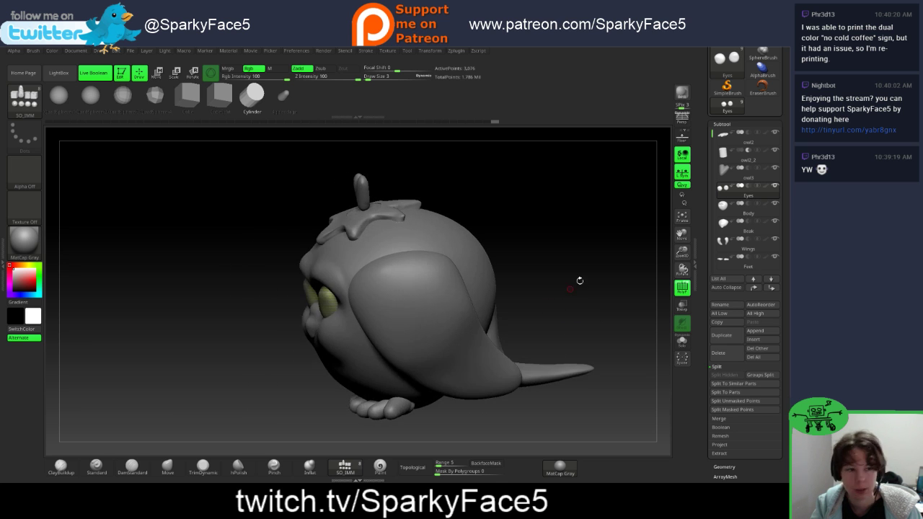
pyautogui.moveTo(490, 221); pyautogui.dragTo(512, 245)
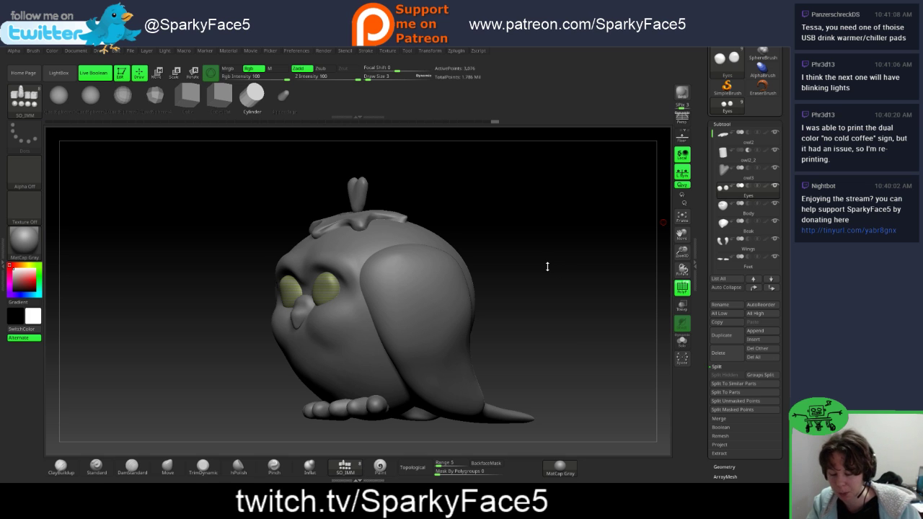
pyautogui.moveTo(566, 265)
pyautogui.keyDown('shift'); pyautogui.mouseDown()
pyautogui.moveTo(586, 262)
pyautogui.moveTo(579, 266)
pyautogui.mouseUp(); pyautogui.keyUp('shift')
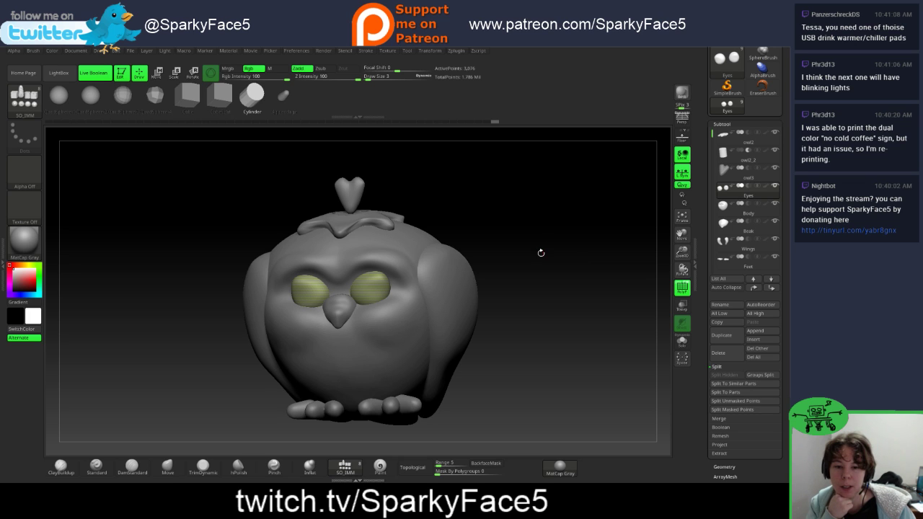
pyautogui.moveTo(578, 290); pyautogui.dragTo(558, 312)
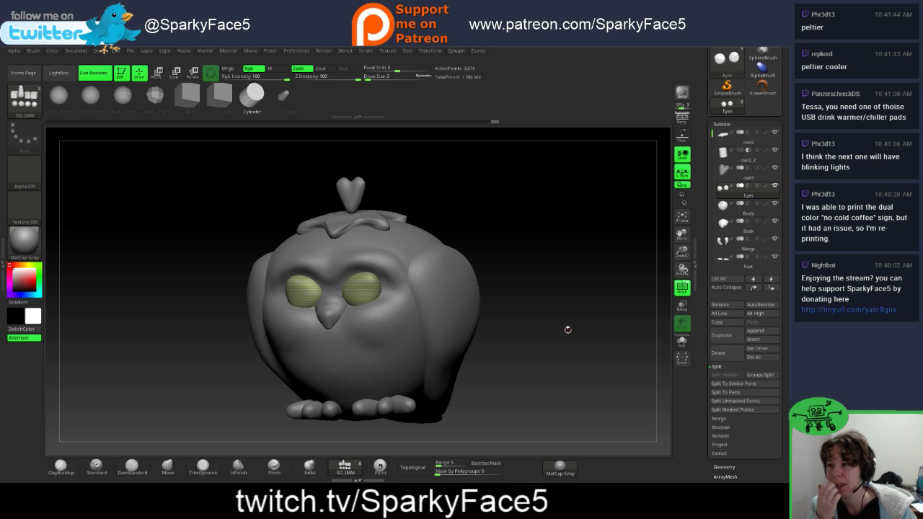
pyautogui.moveTo(596, 312); pyautogui.dragTo(589, 318)
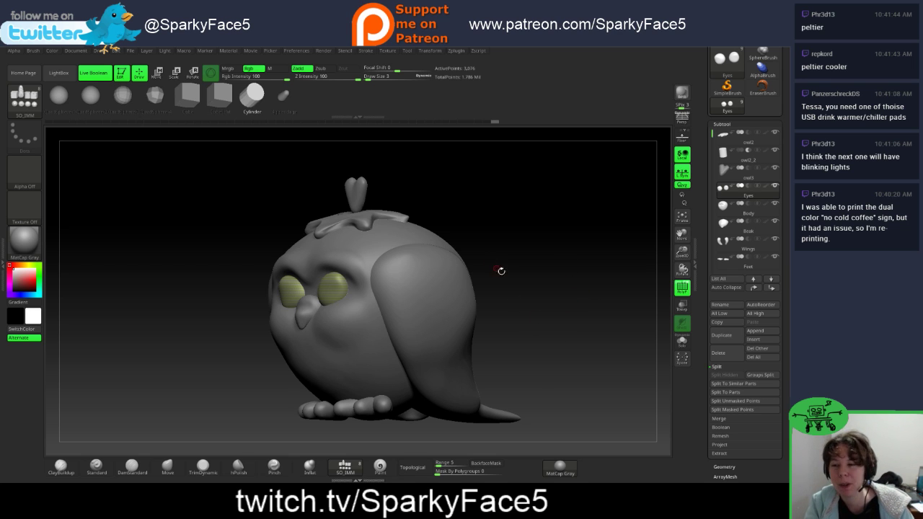
pyautogui.moveTo(542, 315); pyautogui.dragTo(559, 339)
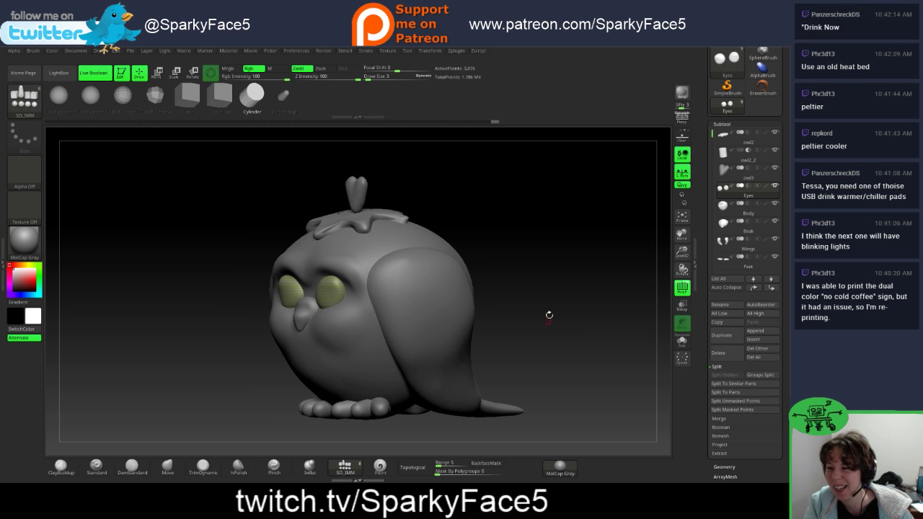
pyautogui.moveTo(530, 302); pyautogui.dragTo(531, 330)
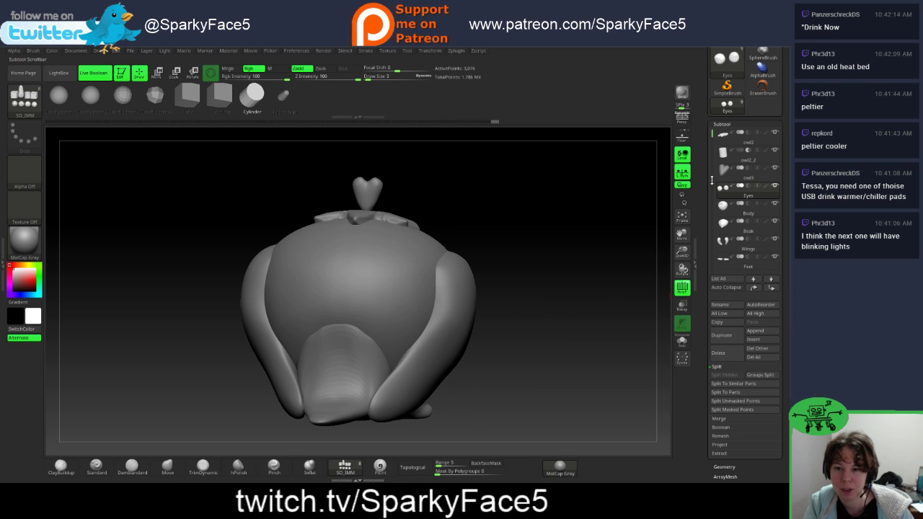
pyautogui.moveTo(700, 93); pyautogui.dragTo(700, 169)
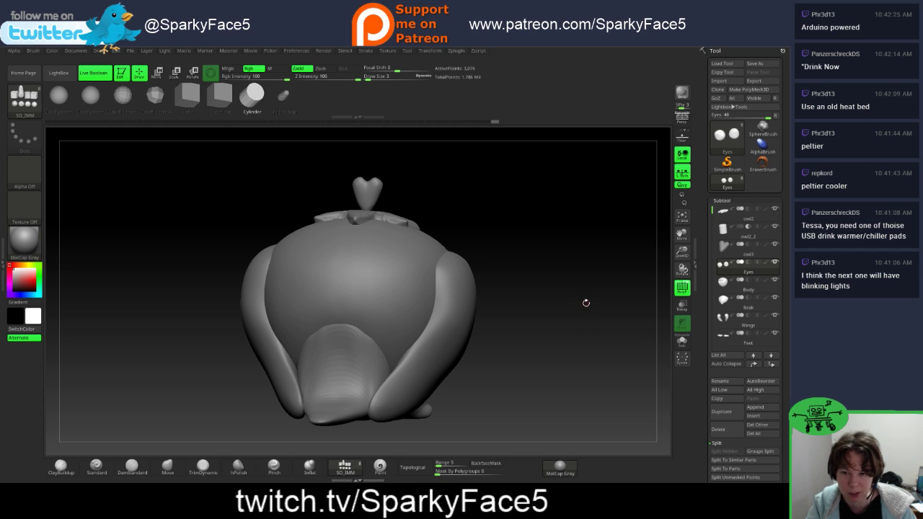
pyautogui.moveTo(586, 303); pyautogui.dragTo(567, 322)
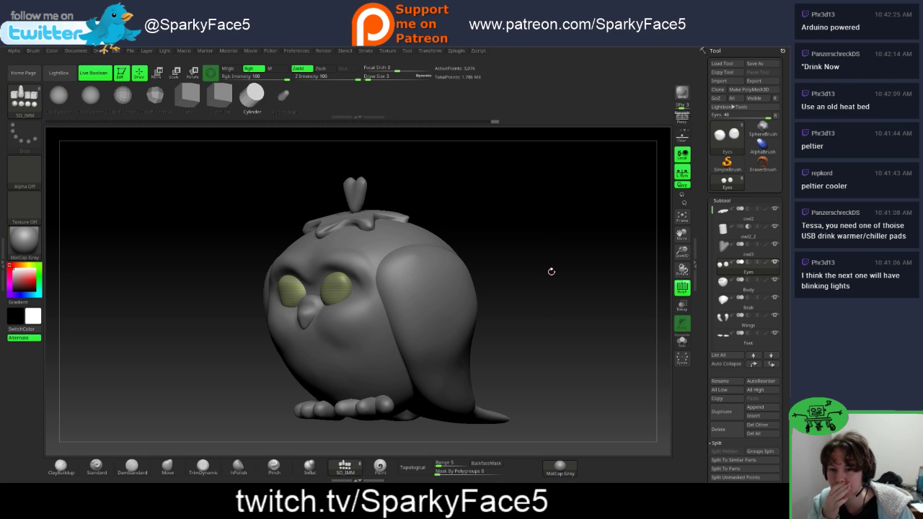
# Step: Turn off the polyframe display for an overall check of the owl, and select the Beak subtool
pyautogui.moveTo(552, 272); pyautogui.dragTo(596, 305)
pyautogui.click(682, 287)
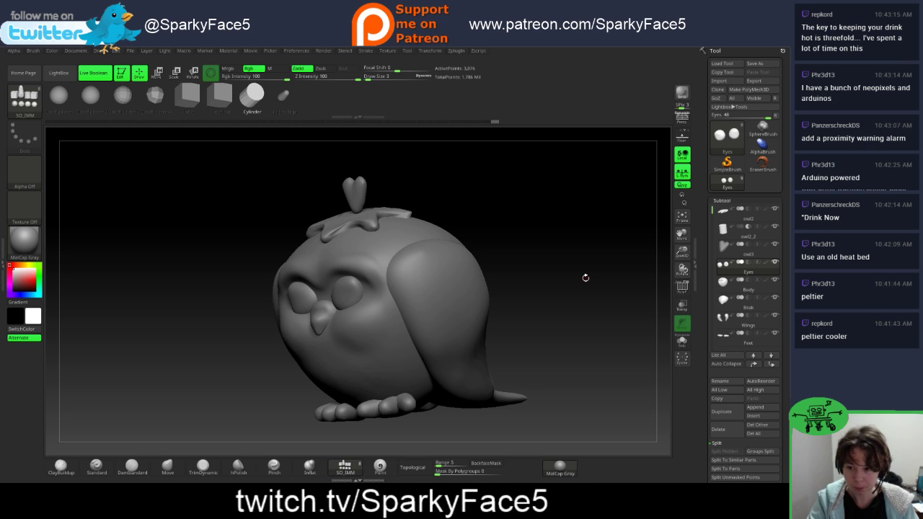
pyautogui.moveTo(581, 319); pyautogui.dragTo(573, 261)
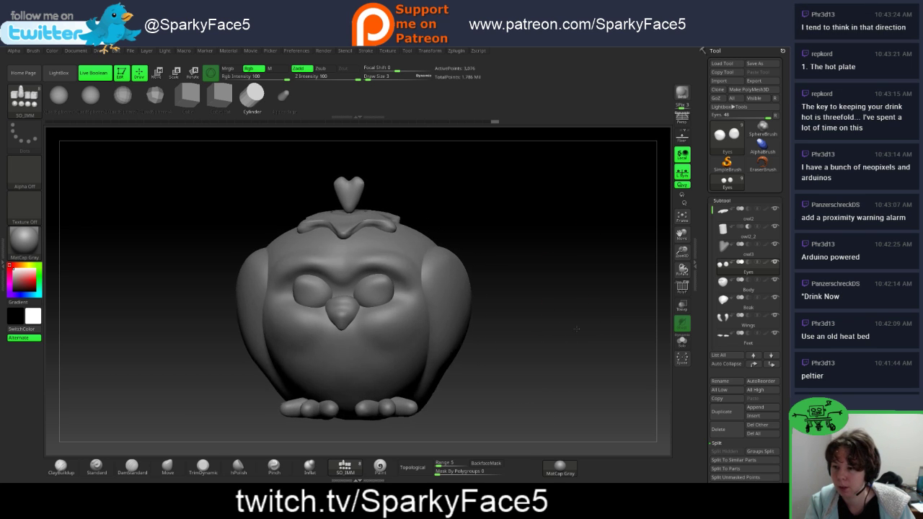
pyautogui.moveTo(576, 329)
pyautogui.keyDown('shift'); pyautogui.mouseDown()
pyautogui.moveTo(531, 334)
pyautogui.moveTo(571, 340)
pyautogui.mouseUp(); pyautogui.keyUp('shift')
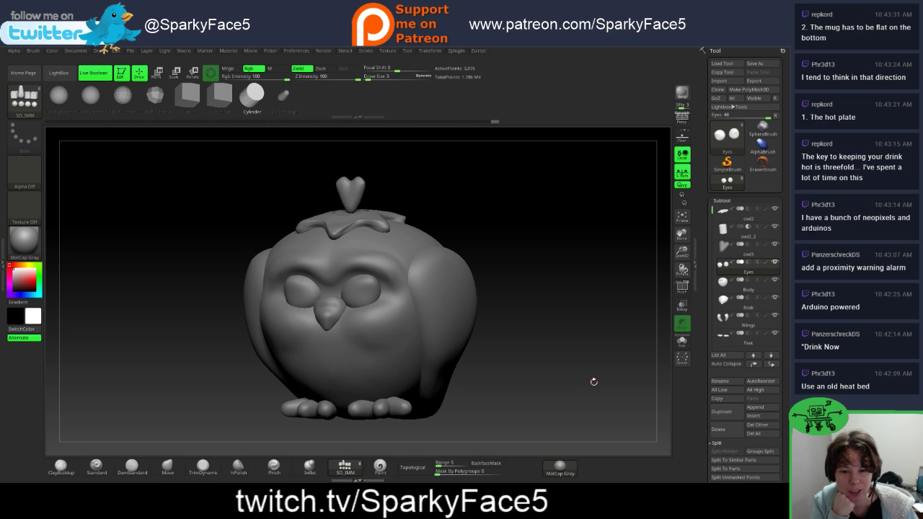
pyautogui.moveTo(589, 382); pyautogui.dragTo(583, 383)
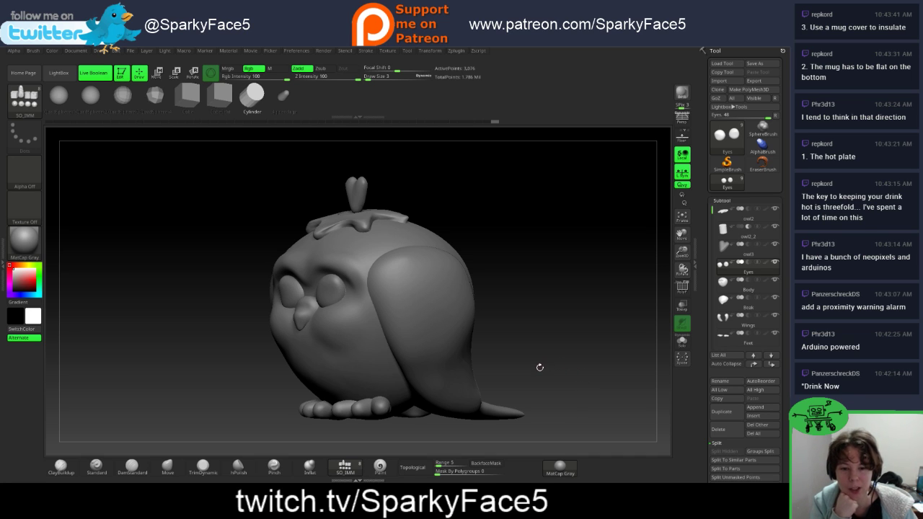
pyautogui.moveTo(521, 364); pyautogui.dragTo(558, 379)
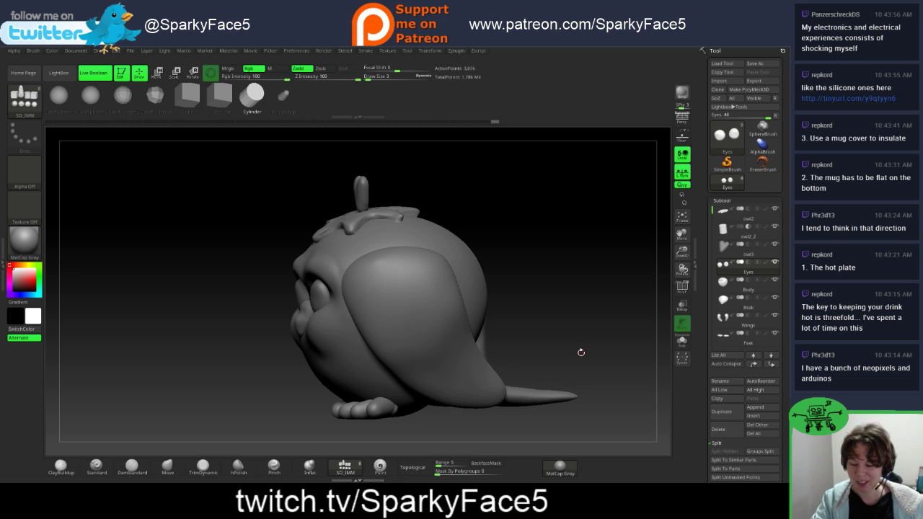
pyautogui.moveTo(594, 330); pyautogui.dragTo(603, 342)
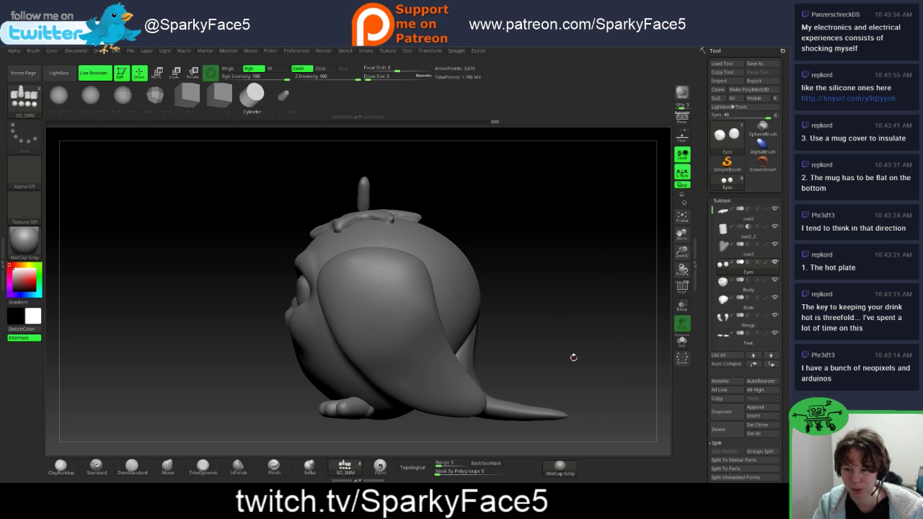
pyautogui.moveTo(555, 358)
pyautogui.mouseDown()
pyautogui.moveTo(613, 360)
pyautogui.moveTo(561, 357)
pyautogui.mouseUp()
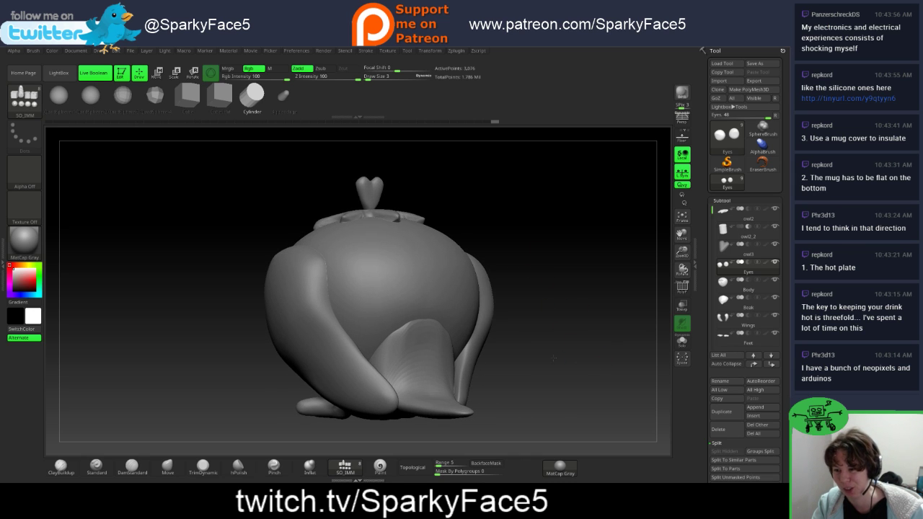
pyautogui.click(728, 308)
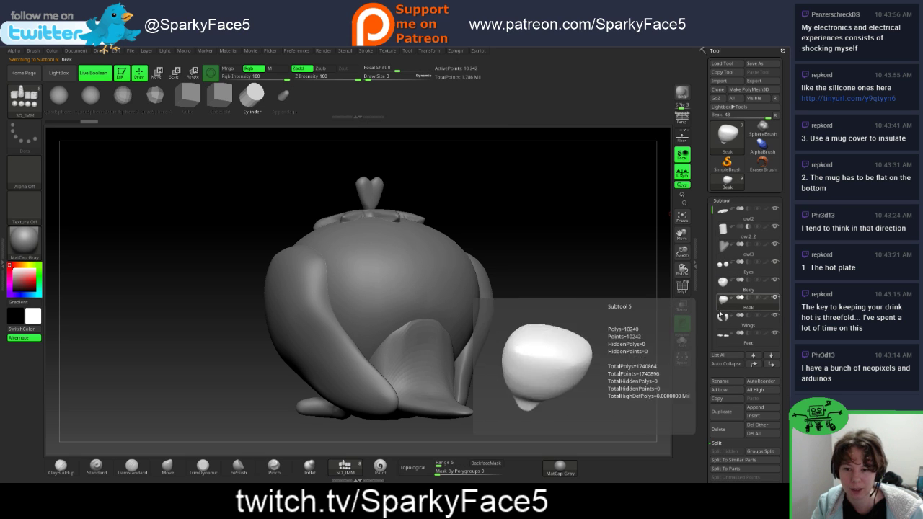
# Step: Make the Tail the active subtool and choose the Move brush for it
pyautogui.scroll(-5, 721, 315)
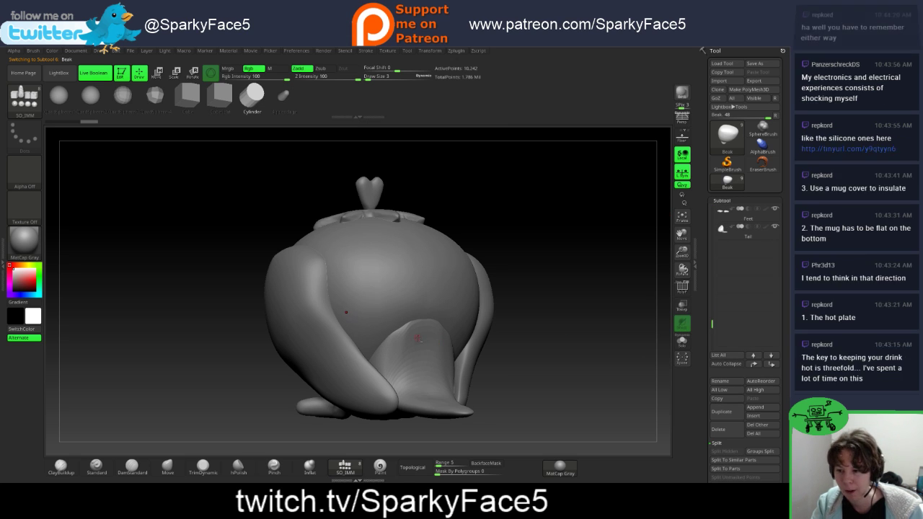
pyautogui.keyDown('alt'); pyautogui.click(436, 364); pyautogui.keyUp('alt')
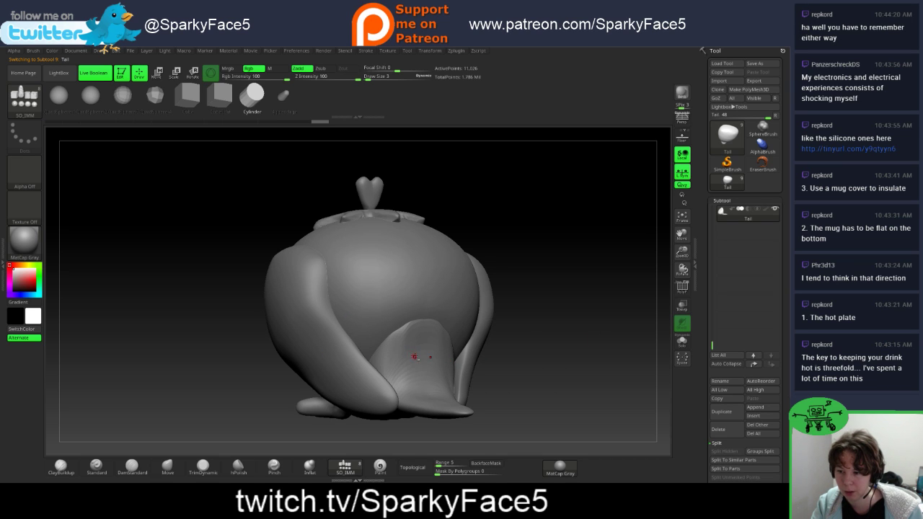
pyautogui.keyDown('alt'); pyautogui.click(415, 357); pyautogui.keyUp('alt')
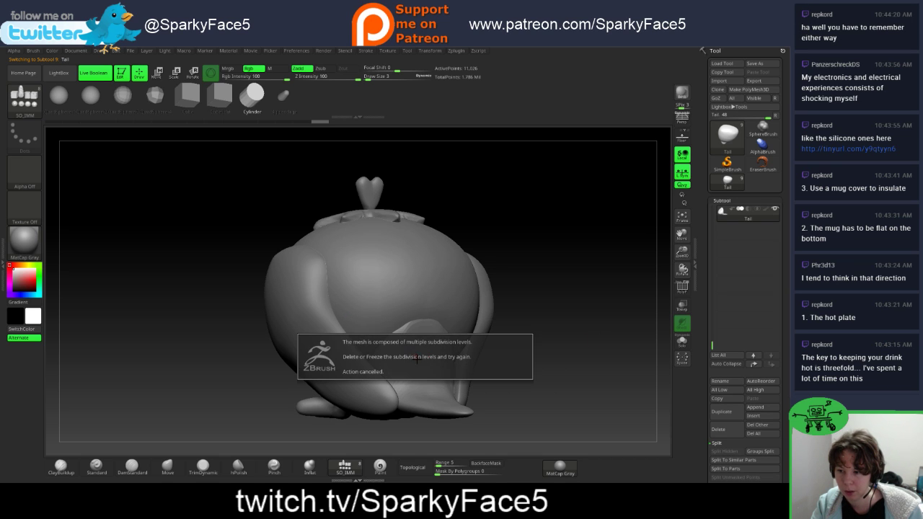
pyautogui.click(168, 467)
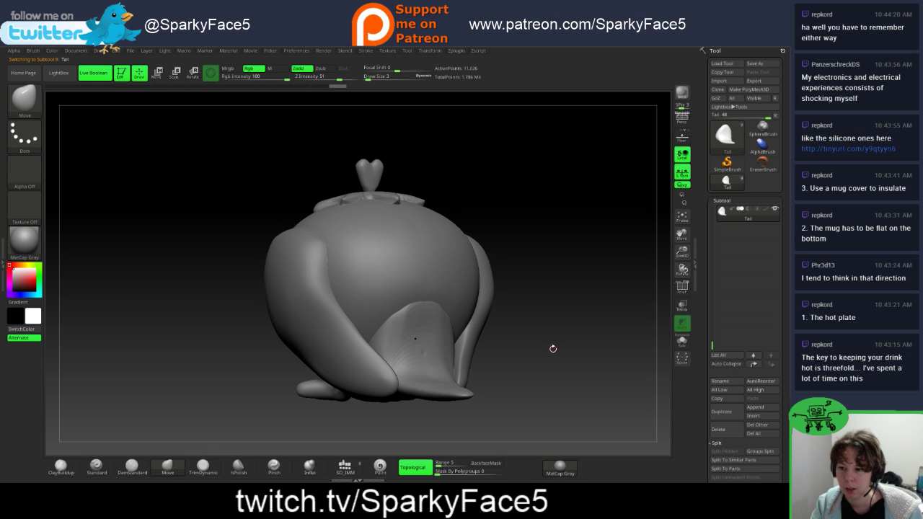
pyautogui.moveTo(544, 343); pyautogui.dragTo(544, 352)
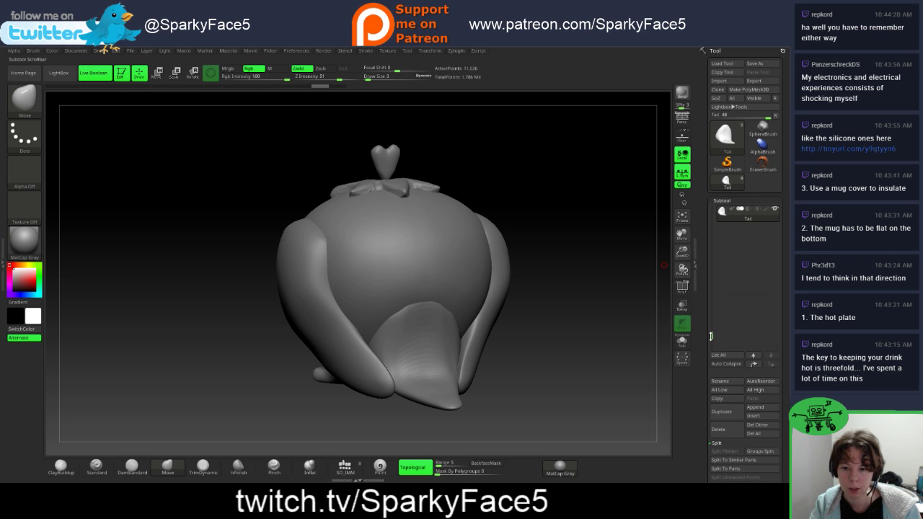
# Step: Show the polyframe of the tail and view its mesh from directly behind the owl
pyautogui.moveTo(709, 467); pyautogui.dragTo(693, 302)
pyautogui.scroll(-1, 705, 401)
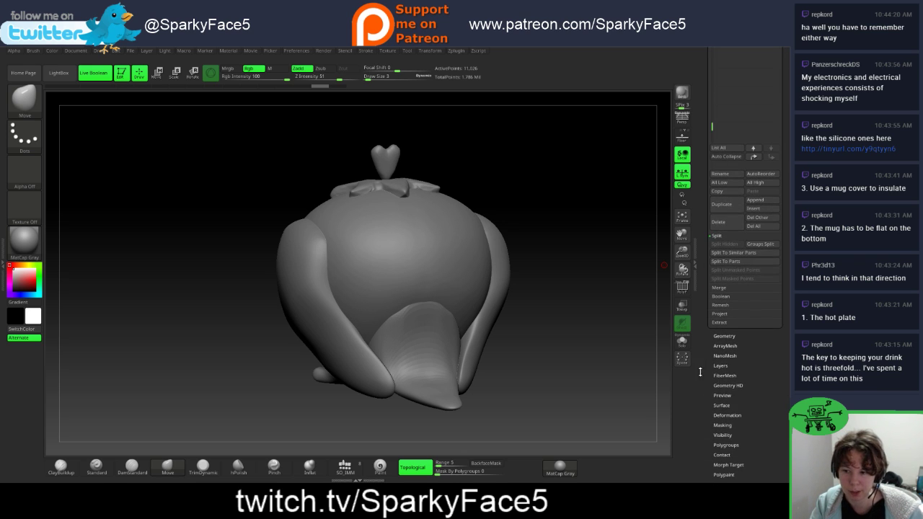
pyautogui.click(682, 288)
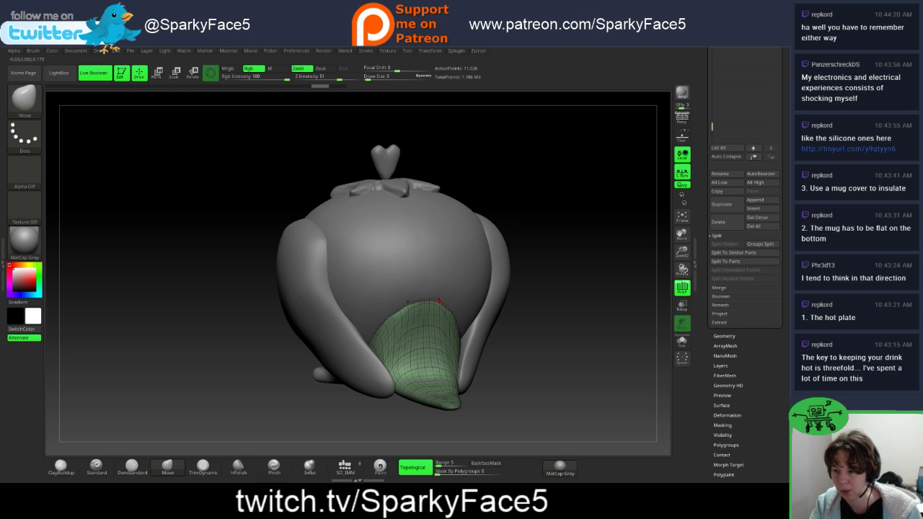
pyautogui.moveTo(538, 380); pyautogui.dragTo(497, 379)
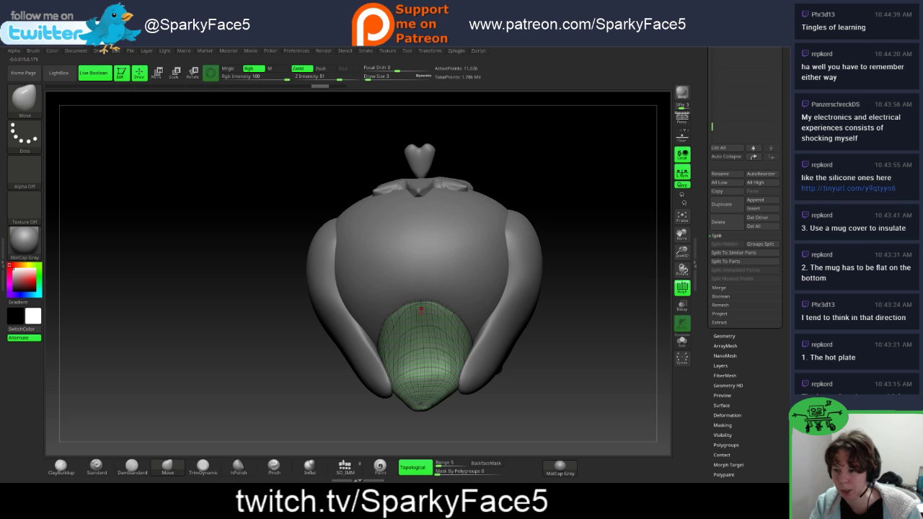
# Step: Set ZRemesher's AdaptiveSize for the tail to 10, reading the help notes on its other options
pyautogui.click(725, 336)
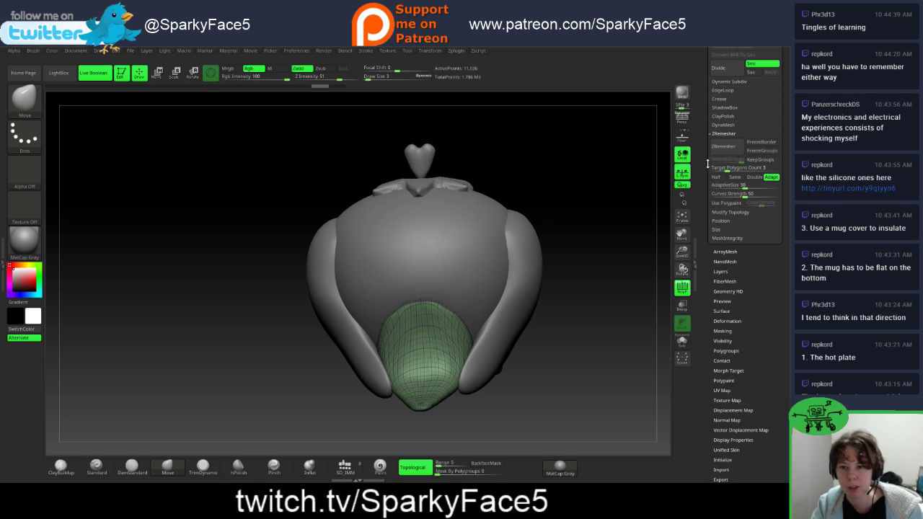
pyautogui.scroll(1, 708, 189)
pyautogui.scroll(1, 708, 189)
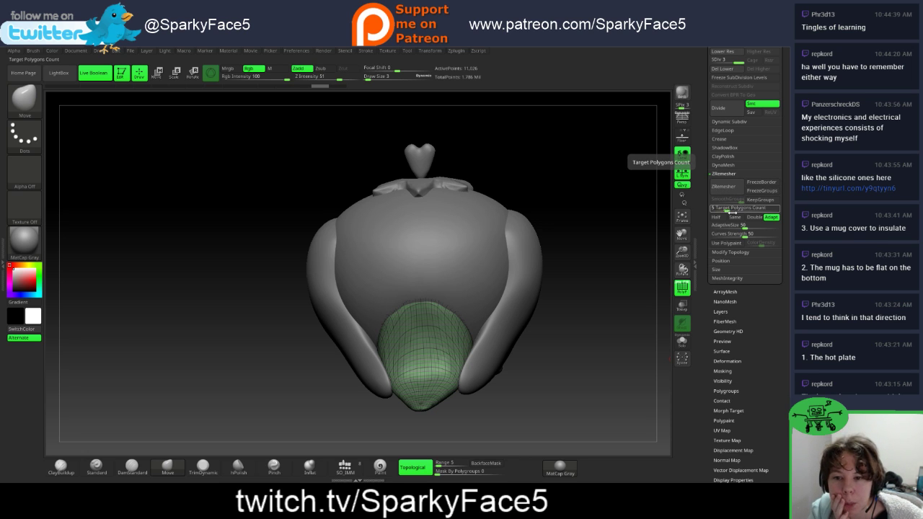
pyautogui.press('ctrl')
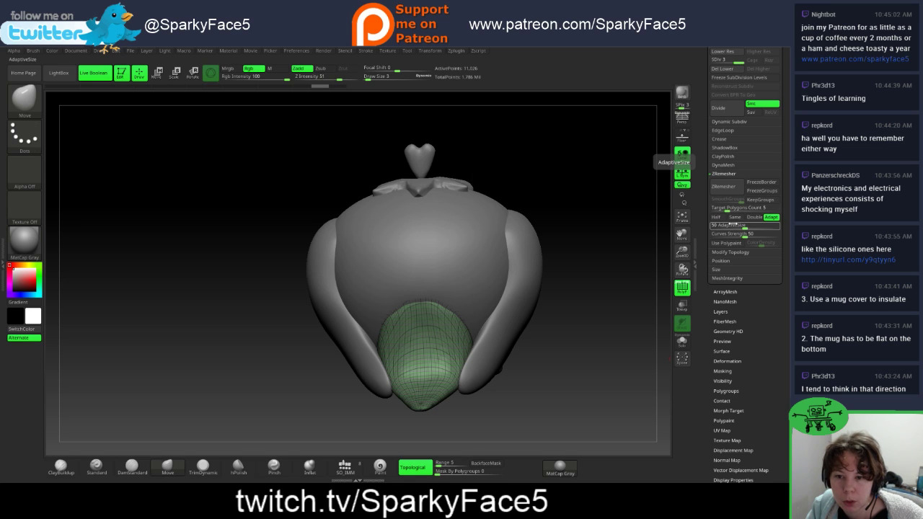
pyautogui.click(744, 228)
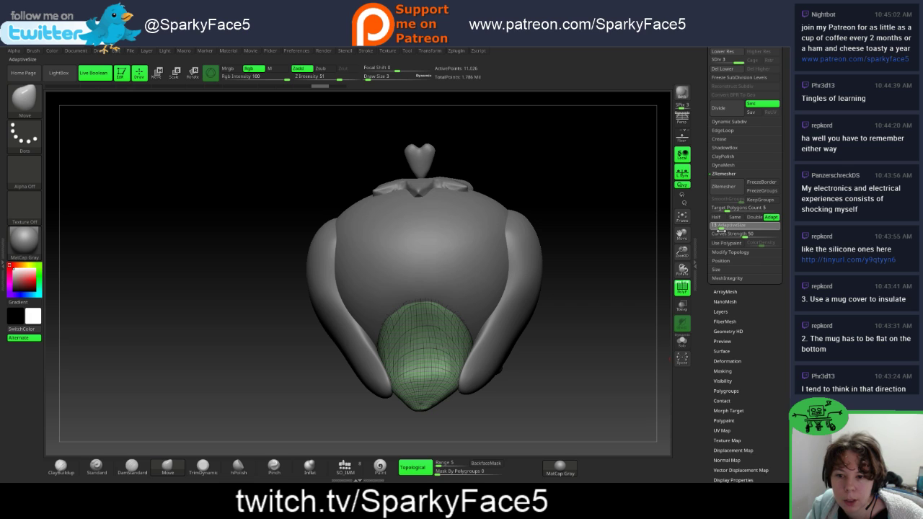
pyautogui.click(719, 229)
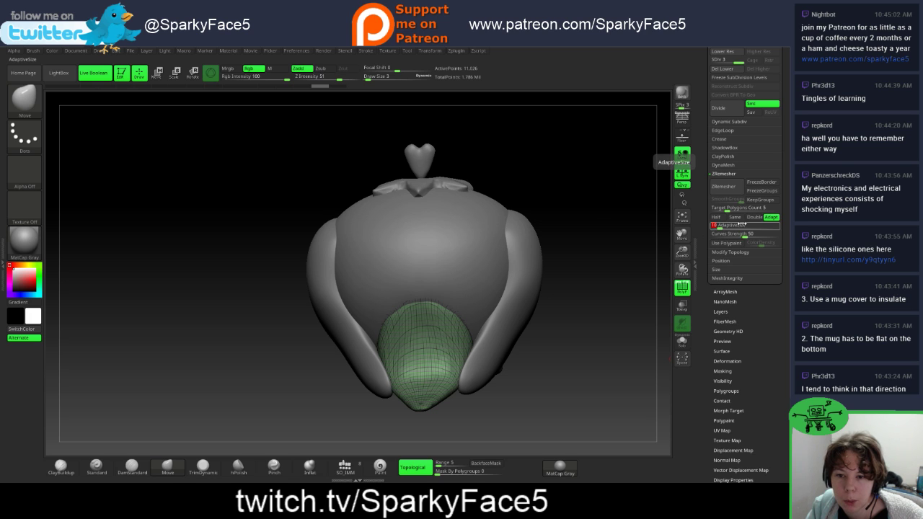
pyautogui.press('ctrl')
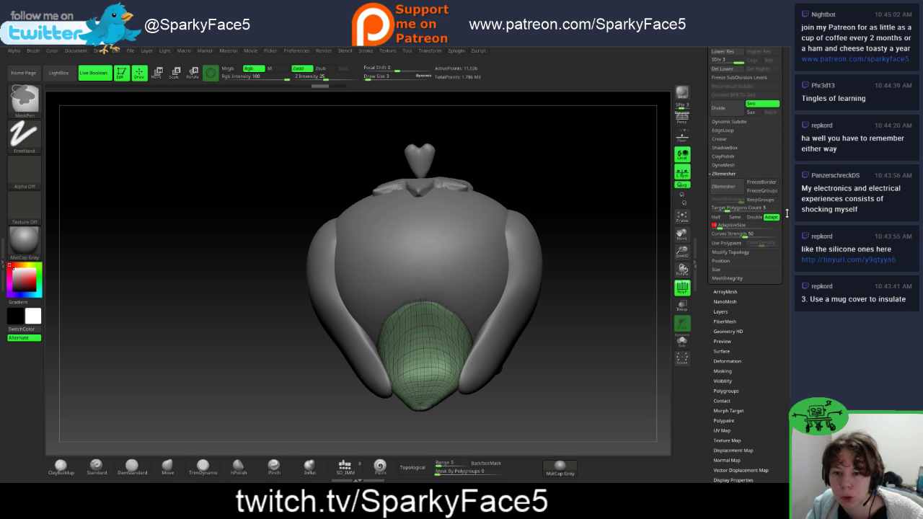
pyautogui.press('ctrl')
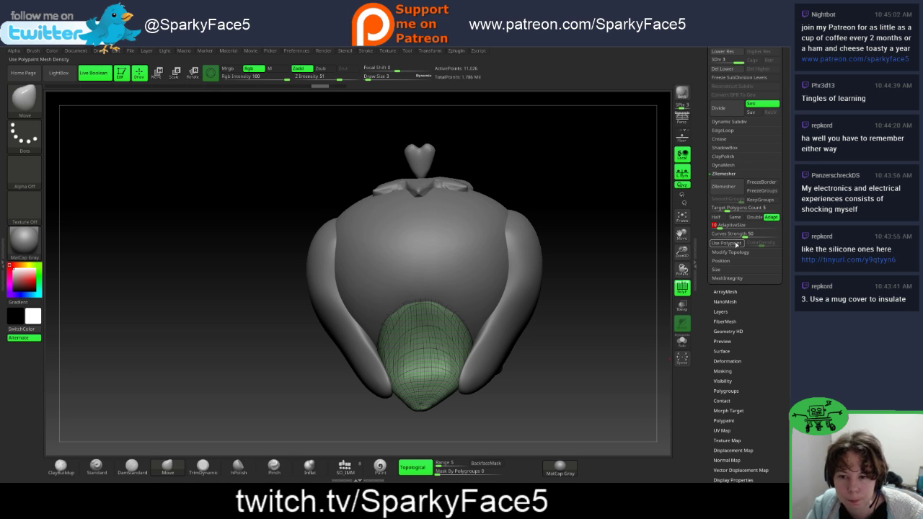
pyautogui.click(748, 234)
pyautogui.press('ctrl')
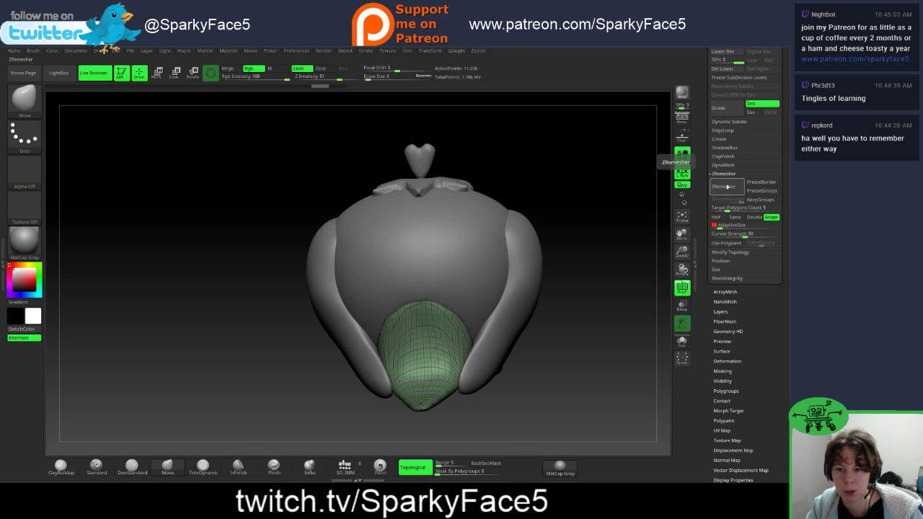
# Step: Remesh the tail with ZRemesher and examine its new topology from the back and both sides
pyautogui.click(723, 187)
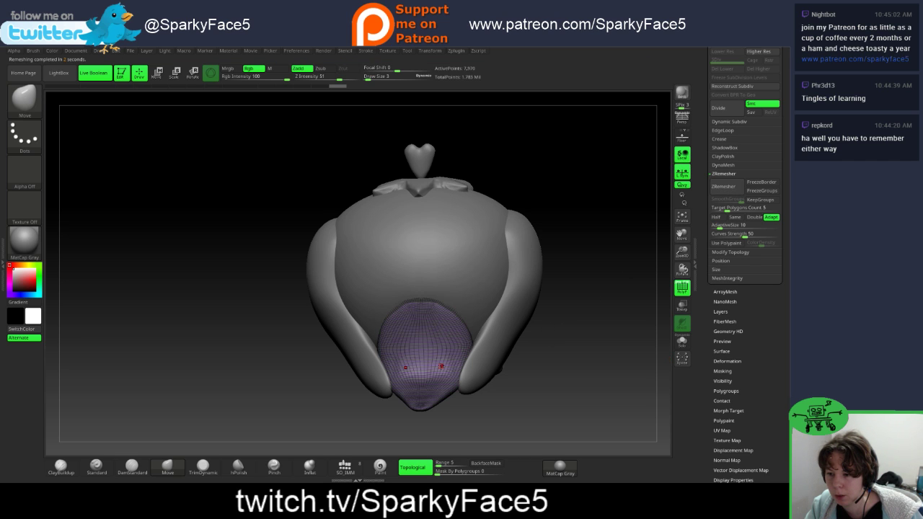
pyautogui.moveTo(555, 364)
pyautogui.mouseDown()
pyautogui.moveTo(567, 348)
pyautogui.moveTo(527, 356)
pyautogui.moveTo(617, 352)
pyautogui.moveTo(607, 335)
pyautogui.moveTo(615, 333)
pyautogui.mouseUp()
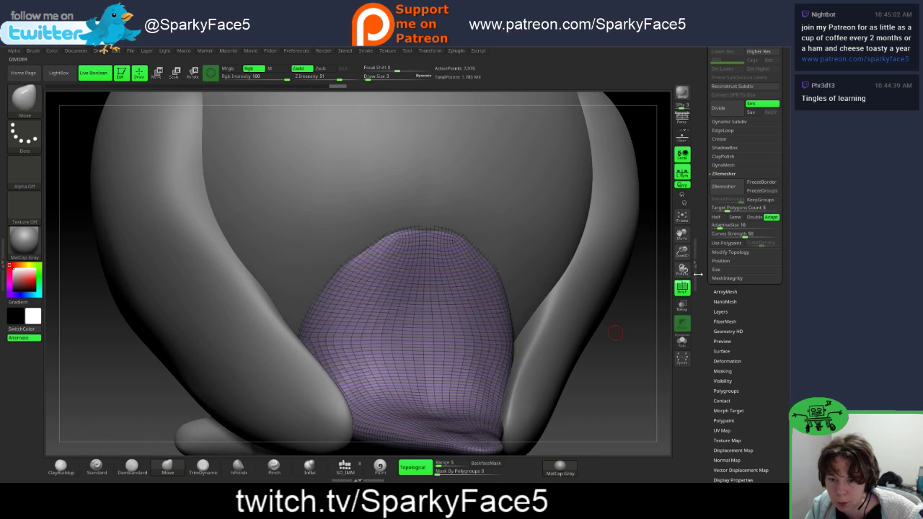
pyautogui.scroll(5, 701, 248)
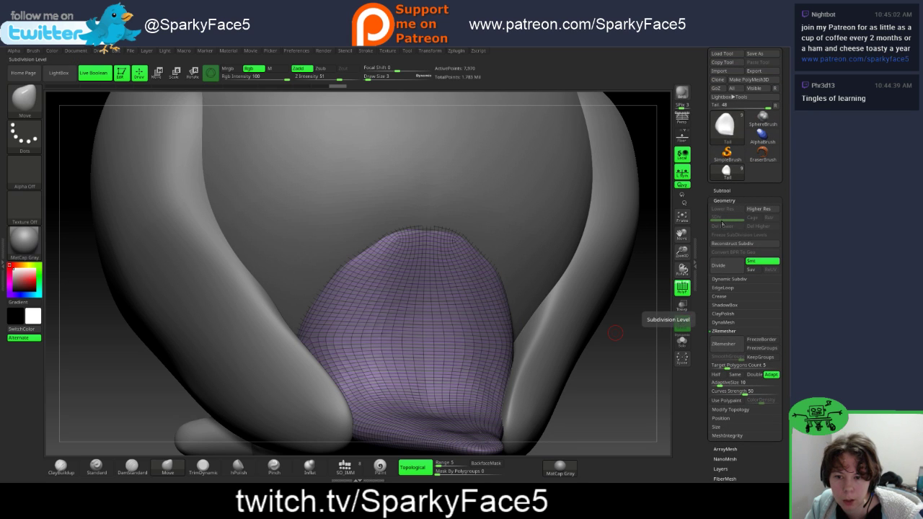
pyautogui.scroll(-3, 707, 250)
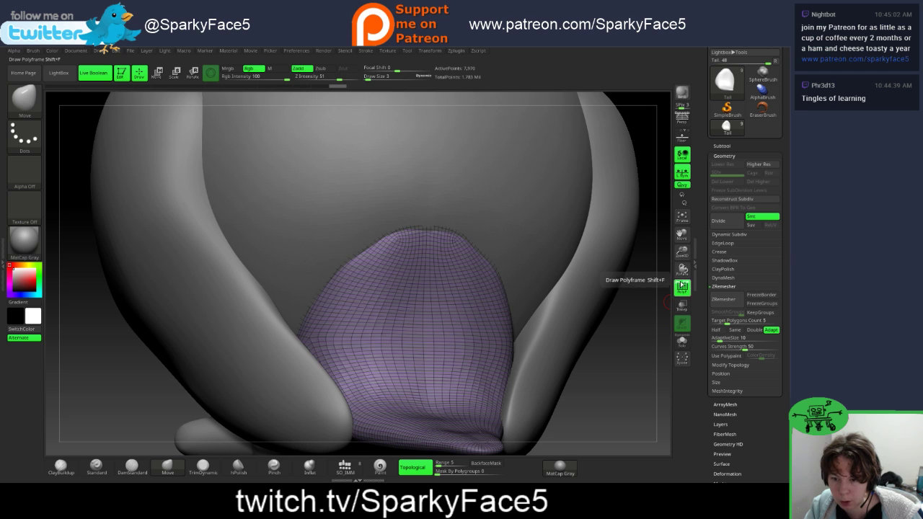
pyautogui.click(680, 284)
pyautogui.moveTo(628, 336); pyautogui.dragTo(534, 335)
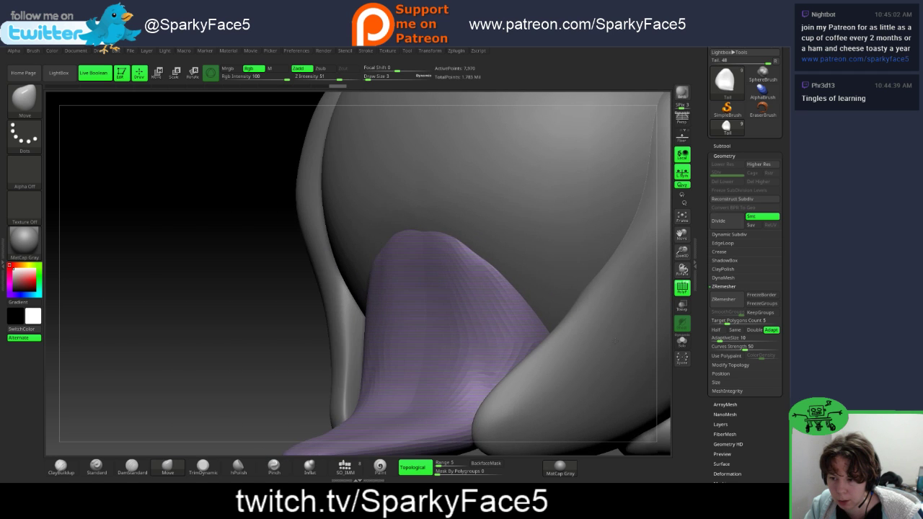
pyautogui.moveTo(666, 321); pyautogui.dragTo(579, 332)
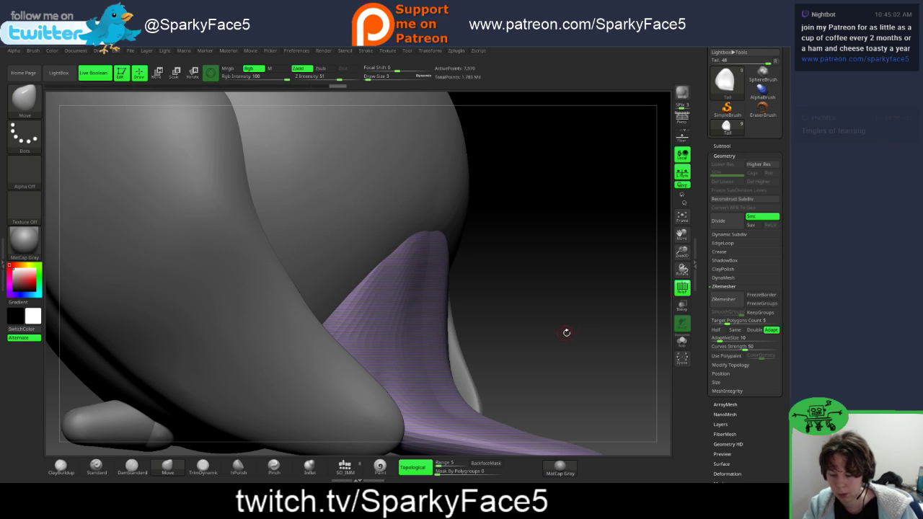
# Step: Undo the tail's remesh to compare the original surface, and run ZRemesher on it again
pyautogui.press('ctrl')
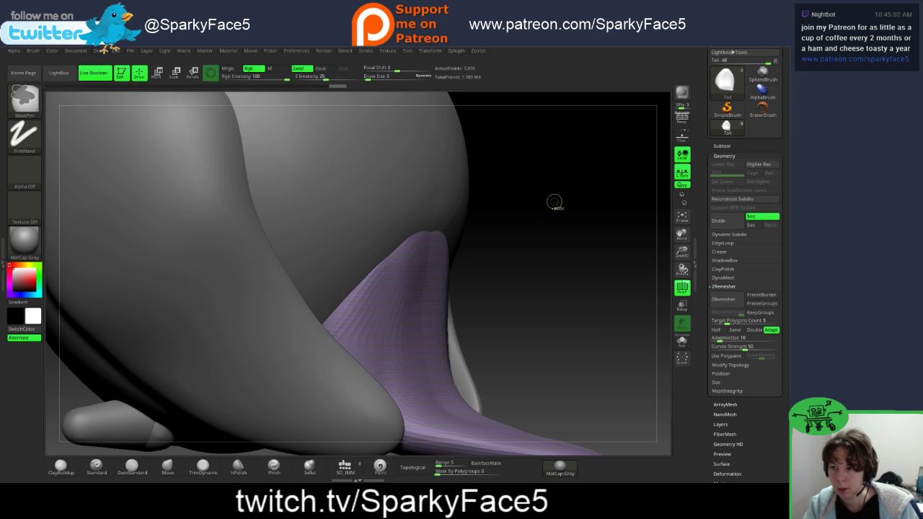
pyautogui.hotkey('ctrl', 'z')
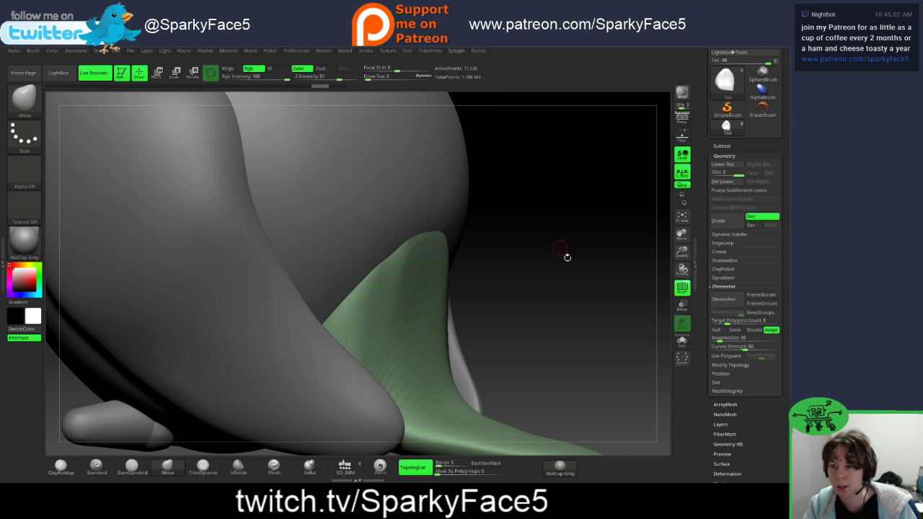
pyautogui.moveTo(569, 299)
pyautogui.mouseDown()
pyautogui.moveTo(520, 303)
pyautogui.moveTo(576, 305)
pyautogui.mouseUp()
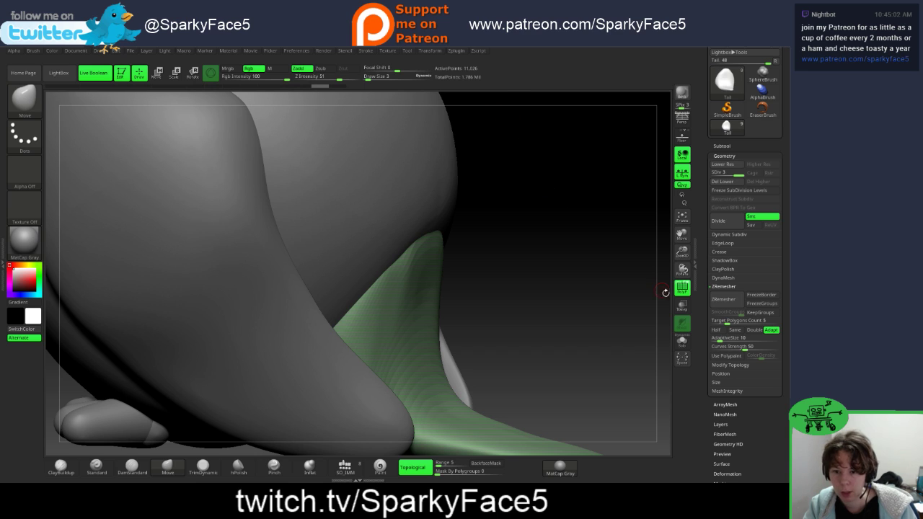
pyautogui.click(722, 301)
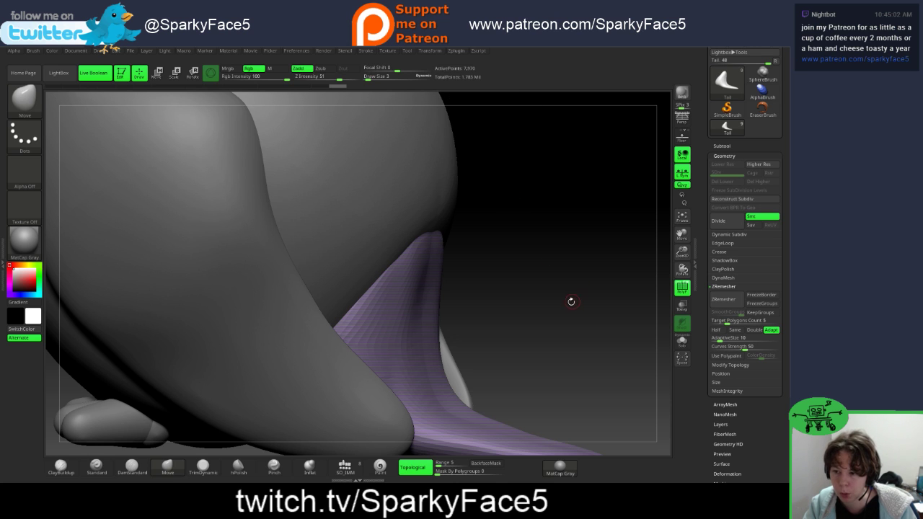
pyautogui.moveTo(571, 301); pyautogui.dragTo(462, 345)
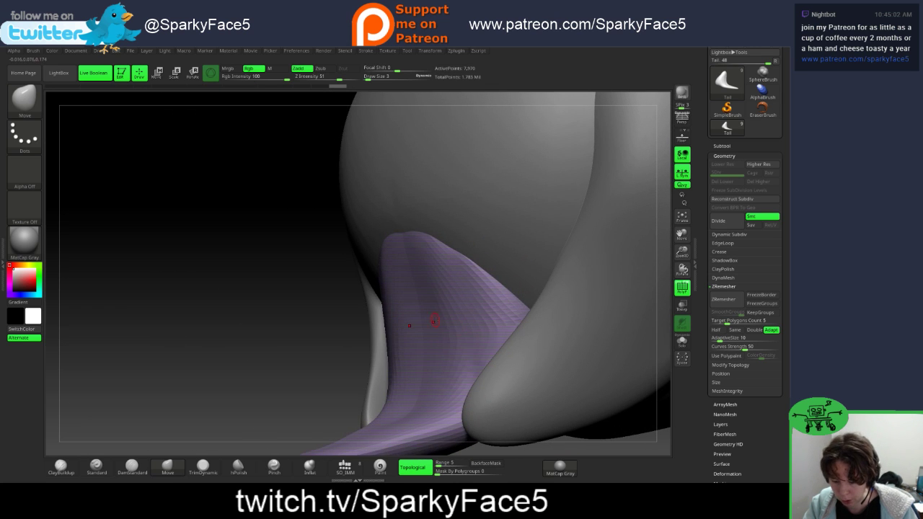
# Step: Set the draw size to 25, brush over the ridged side of the tail, and check it from several angles
pyautogui.press('s')
pyautogui.moveTo(262, 298); pyautogui.dragTo(274, 298)
pyautogui.keyDown('ctrl'); pyautogui.moveTo(465, 319); pyautogui.dragTo(453, 353); pyautogui.keyUp('ctrl')
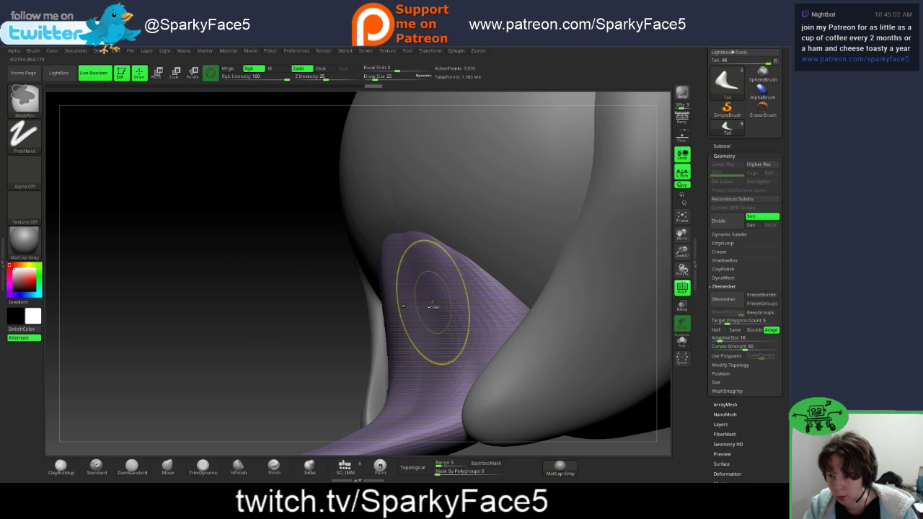
pyautogui.moveTo(194, 351); pyautogui.dragTo(309, 352)
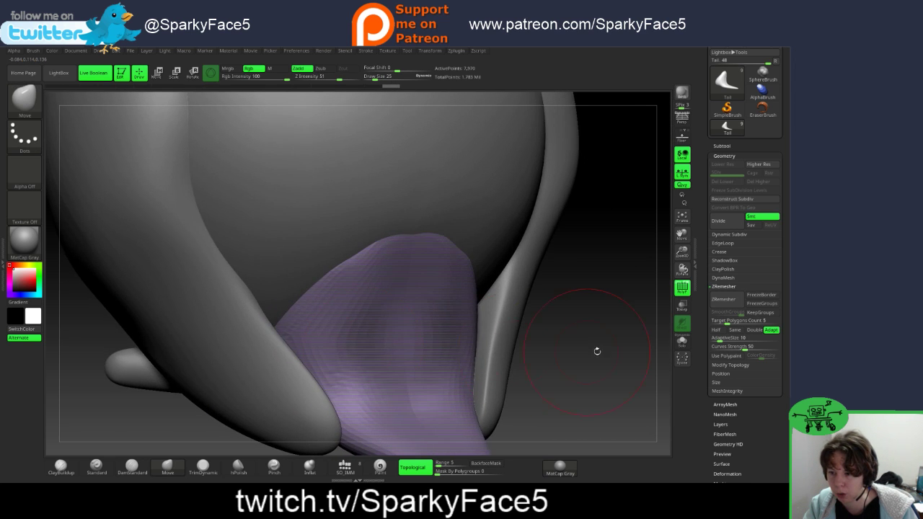
pyautogui.moveTo(610, 350)
pyautogui.mouseDown()
pyautogui.moveTo(577, 344)
pyautogui.moveTo(613, 338)
pyautogui.mouseUp()
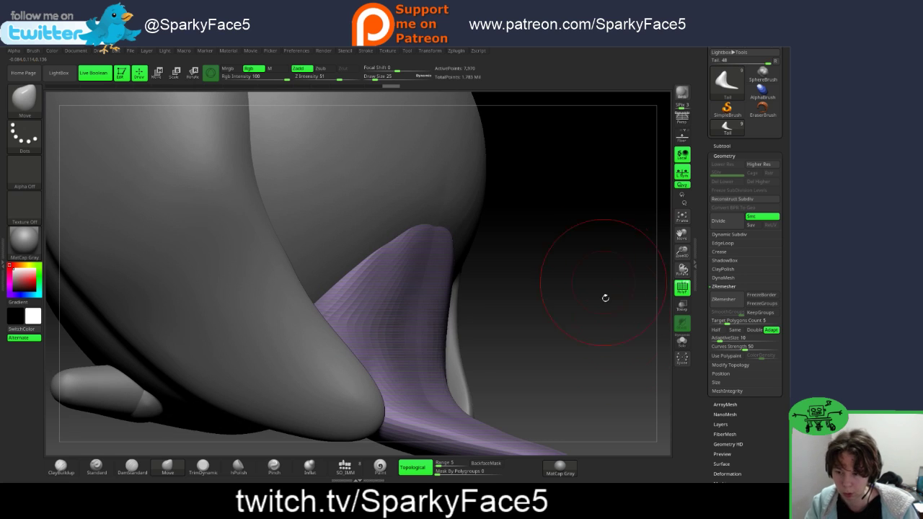
pyautogui.moveTo(603, 298)
pyautogui.mouseDown()
pyautogui.moveTo(590, 323)
pyautogui.moveTo(587, 310)
pyautogui.mouseUp()
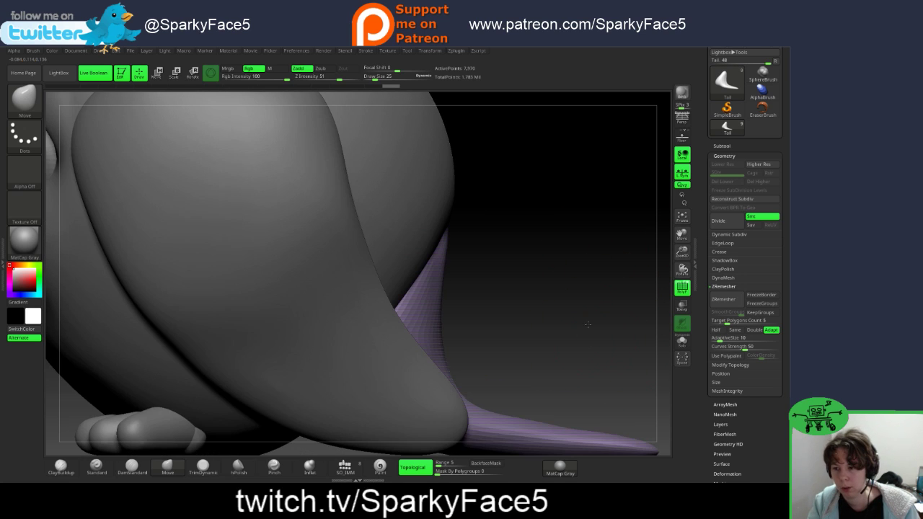
# Step: Open the DynaMesh settings, try smoothing the upper part of the tail, and step back in the undo history
pyautogui.click(724, 279)
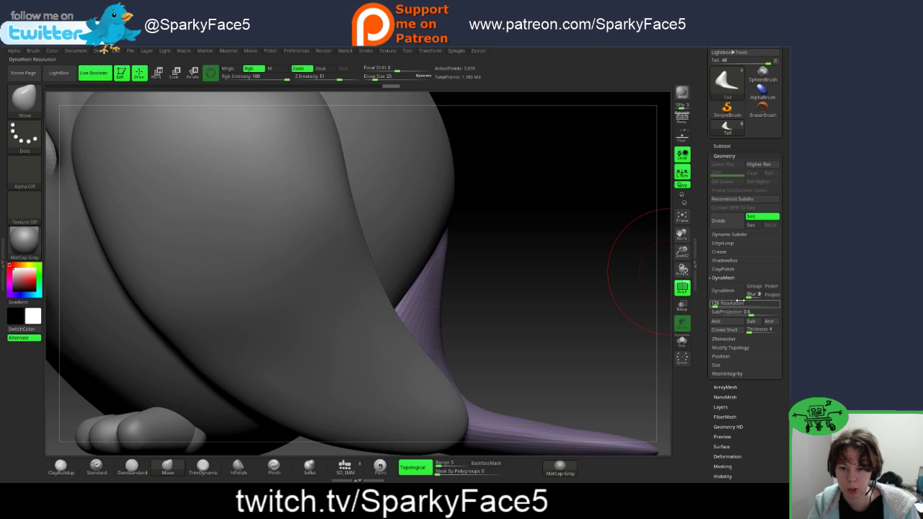
pyautogui.moveTo(624, 306)
pyautogui.mouseDown()
pyautogui.moveTo(497, 306)
pyautogui.moveTo(566, 332)
pyautogui.moveTo(573, 344)
pyautogui.moveTo(547, 349)
pyautogui.moveTo(469, 291)
pyautogui.mouseUp()
pyautogui.press('shift')
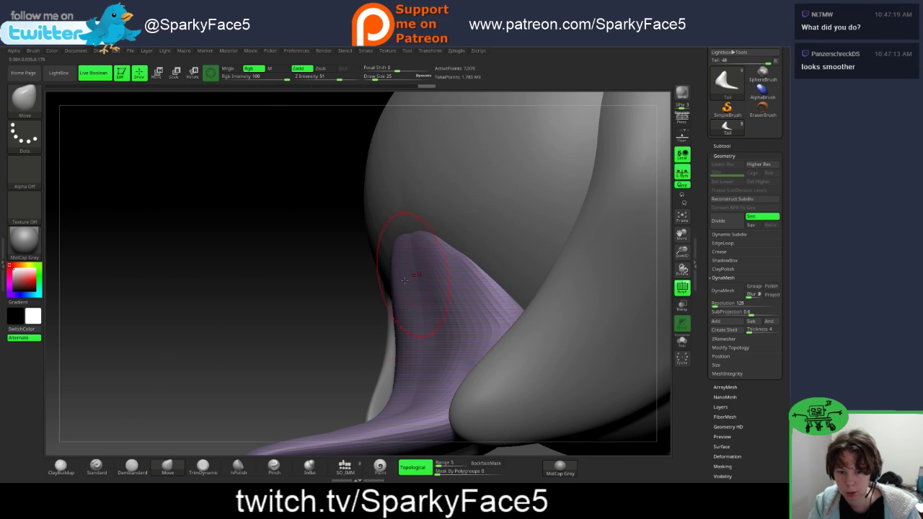
pyautogui.moveTo(275, 340)
pyautogui.mouseDown()
pyautogui.moveTo(535, 317)
pyautogui.moveTo(564, 295)
pyautogui.mouseUp()
pyautogui.hotkey('ctrl', 'z')
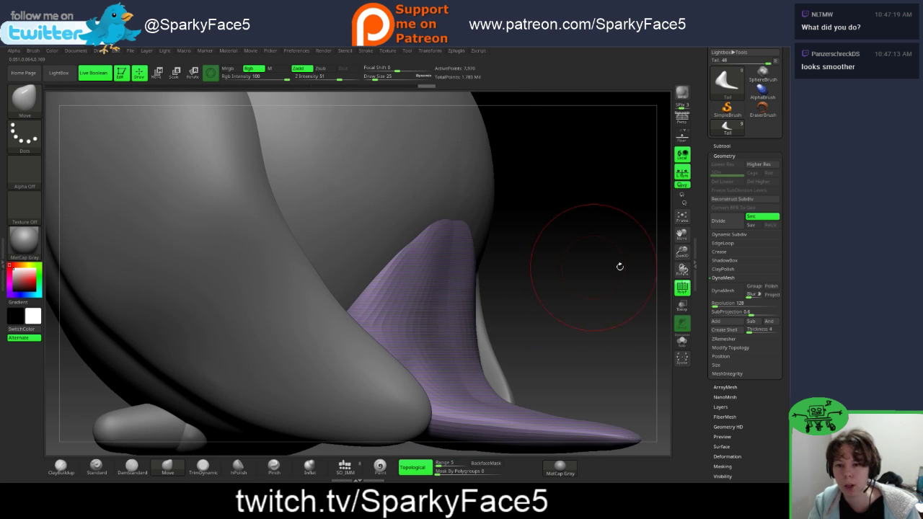
pyautogui.click(409, 85)
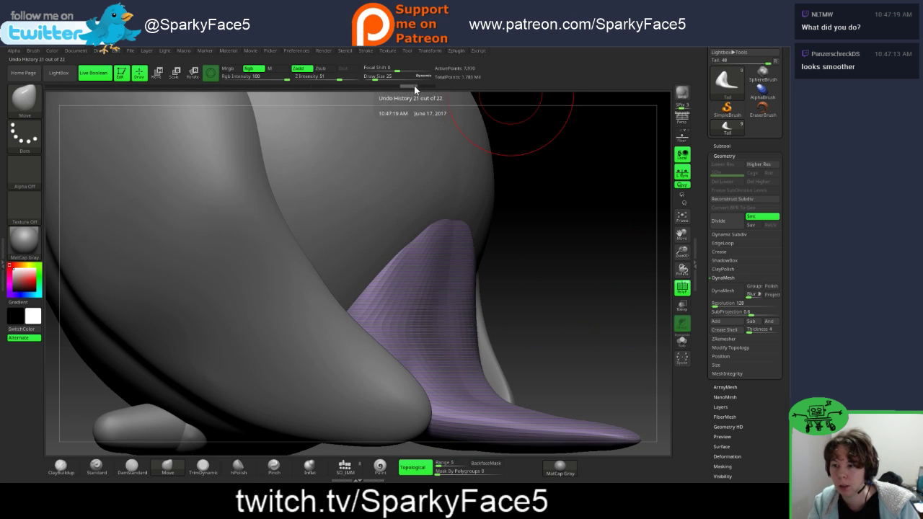
# Step: Step back through the tail's undo history to the original mesh with its three subdivision levels
pyautogui.click(392, 86)
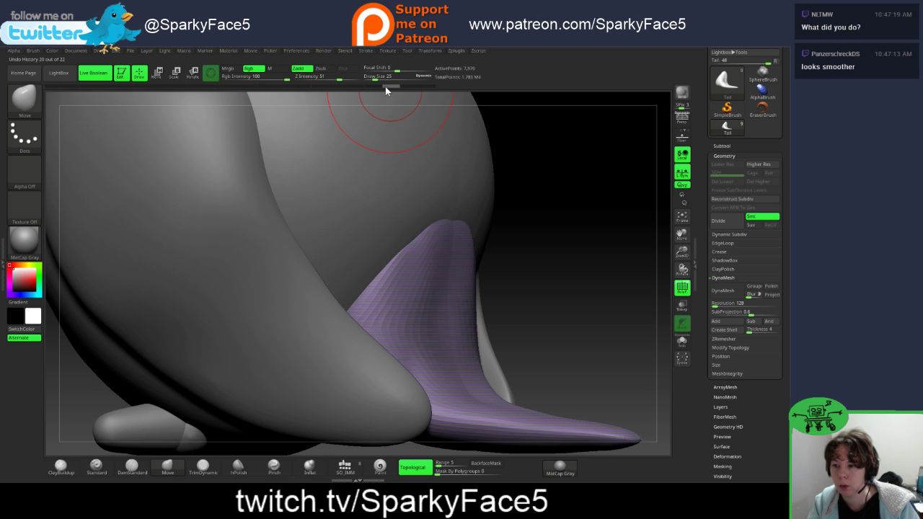
pyautogui.click(374, 86)
pyautogui.click(350, 85)
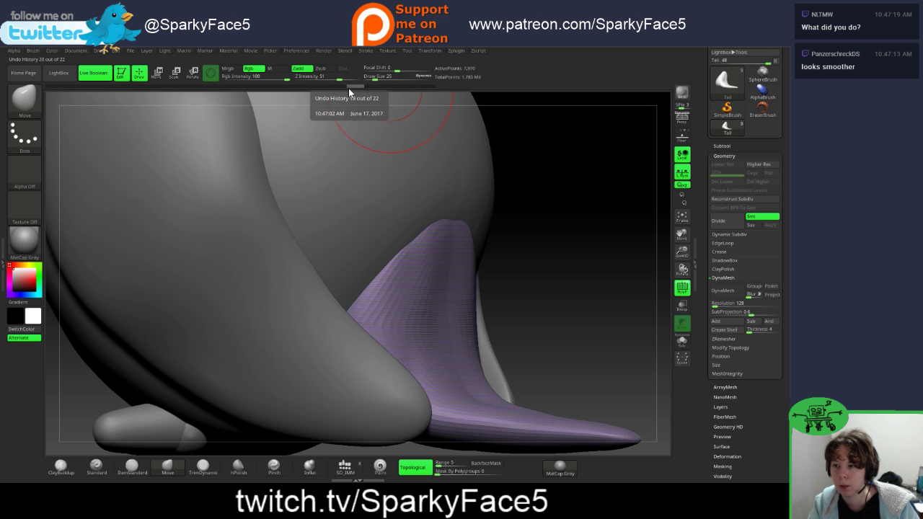
pyautogui.click(348, 87)
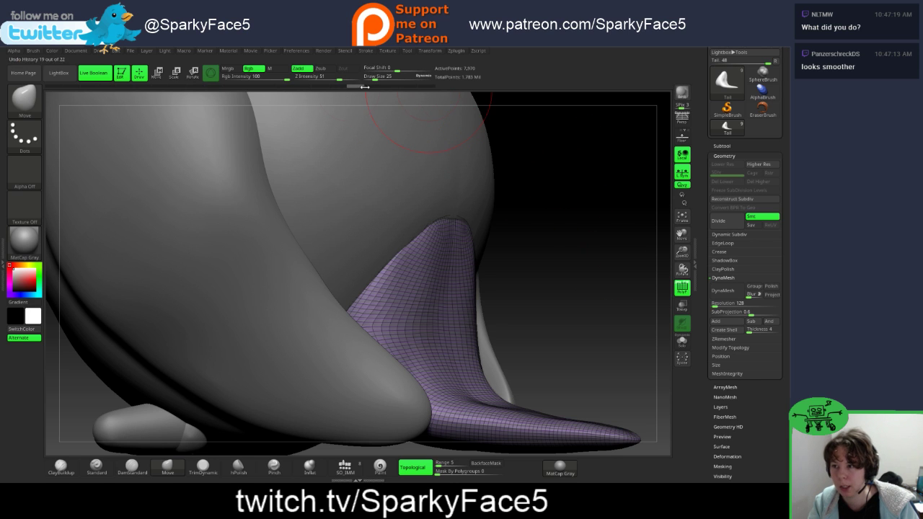
pyautogui.click(319, 86)
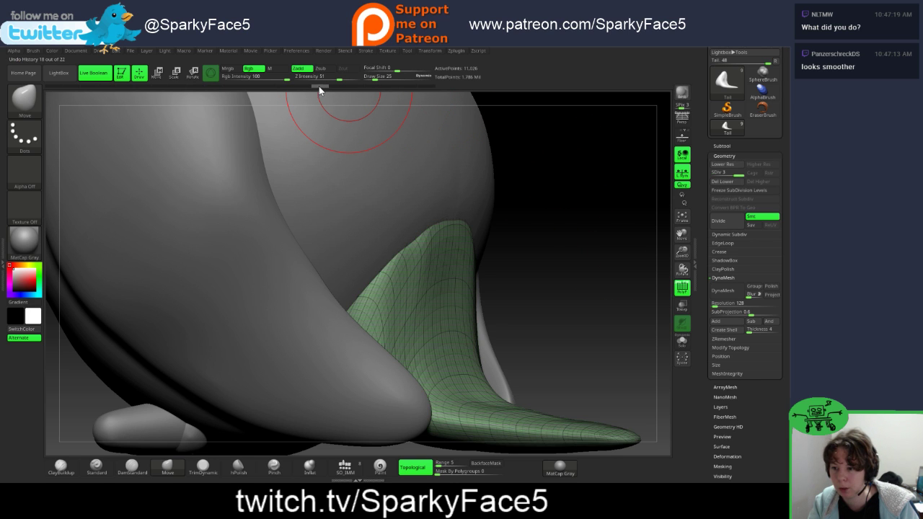
pyautogui.moveTo(593, 289)
pyautogui.mouseDown()
pyautogui.moveTo(428, 304)
pyautogui.moveTo(617, 309)
pyautogui.moveTo(499, 361)
pyautogui.mouseUp()
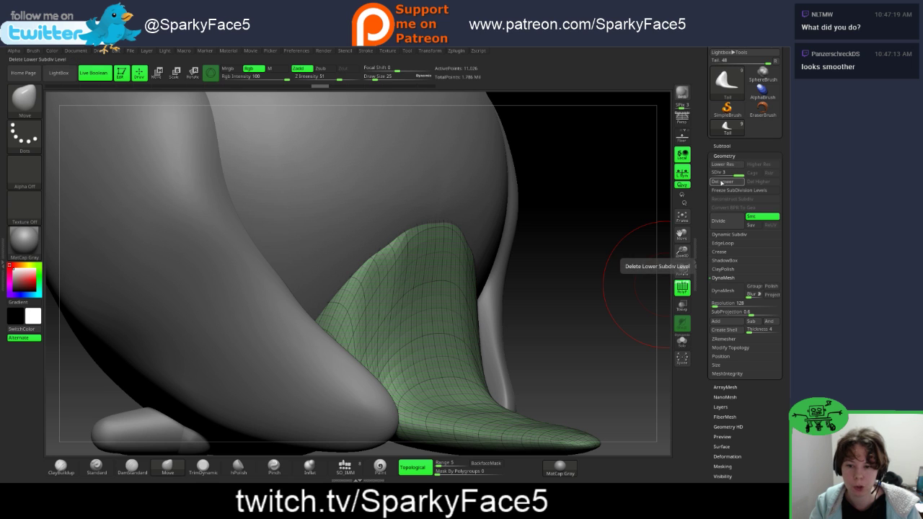
# Step: Run ZRemesher on the restored tail and view the new topology from the side
pyautogui.click(731, 347)
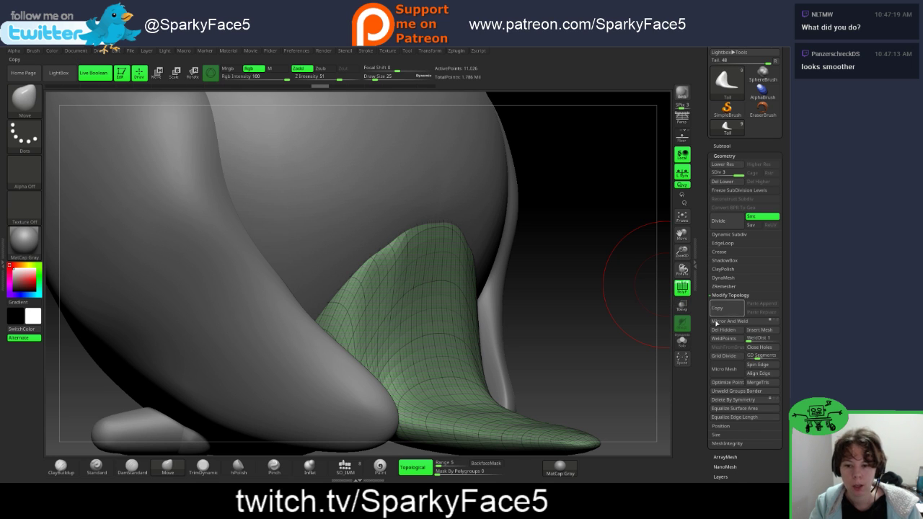
pyautogui.click(724, 287)
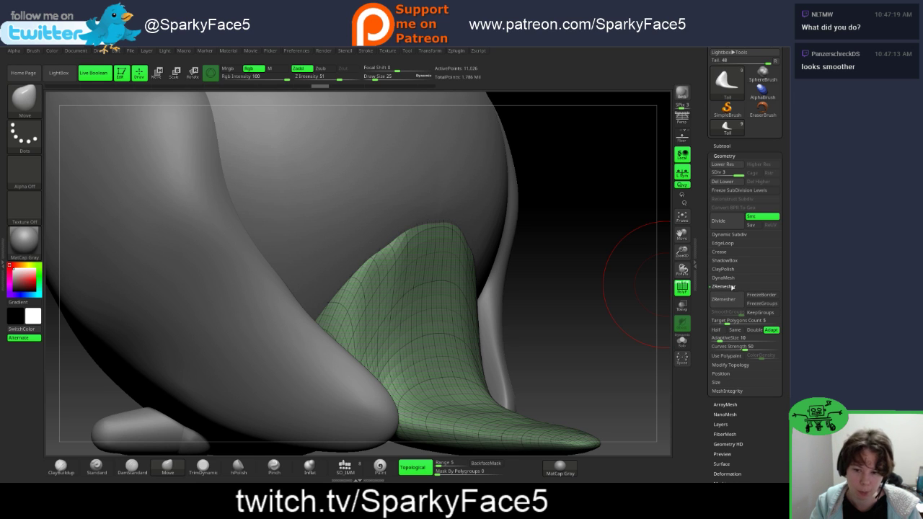
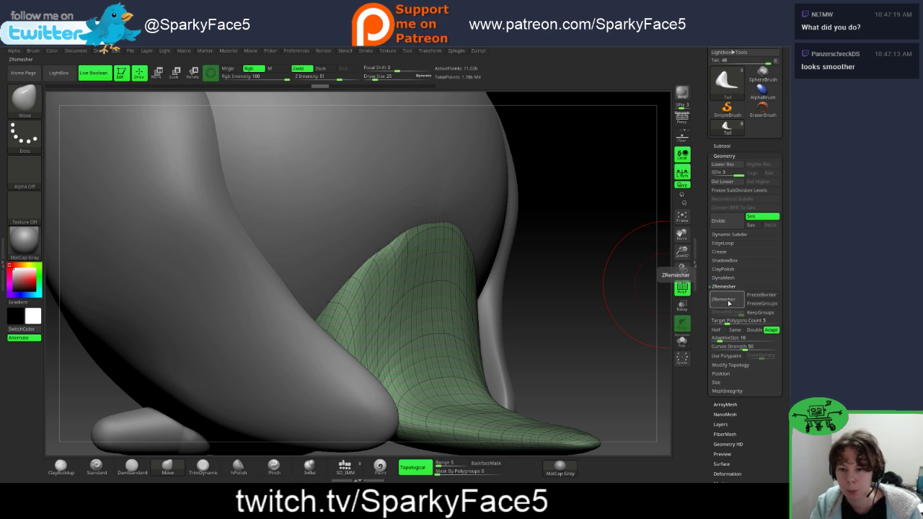
pyautogui.click(727, 303)
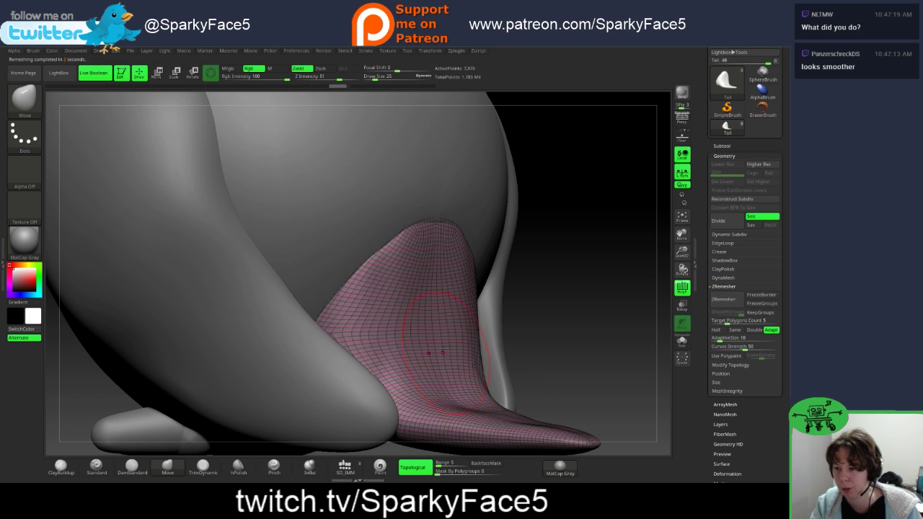
pyautogui.moveTo(597, 339)
pyautogui.mouseDown()
pyautogui.moveTo(532, 344)
pyautogui.moveTo(653, 299)
pyautogui.moveTo(539, 335)
pyautogui.mouseUp()
pyautogui.click(679, 286)
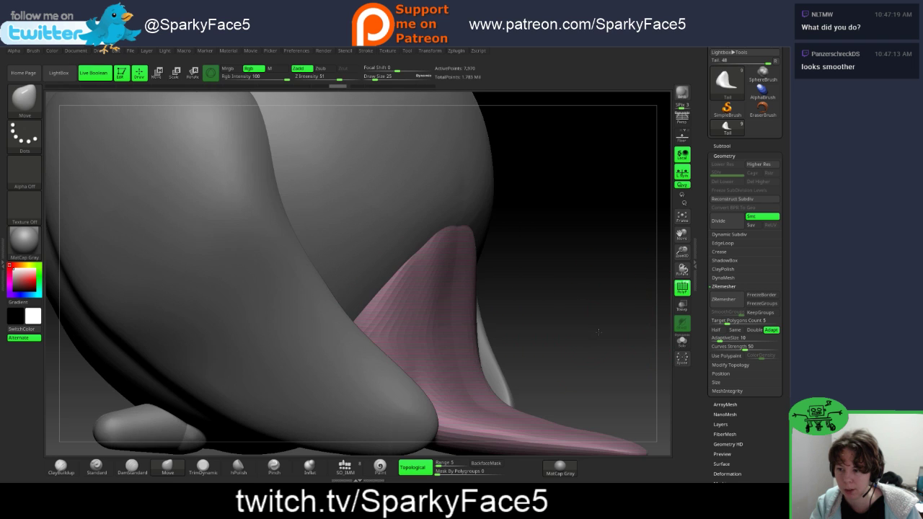
# Step: Smooth the remeshed tail's surface and divide it twice to reach subdivision level 3
pyautogui.keyDown('shift'); pyautogui.moveTo(426, 325); pyautogui.dragTo(426, 311); pyautogui.keyUp('shift')
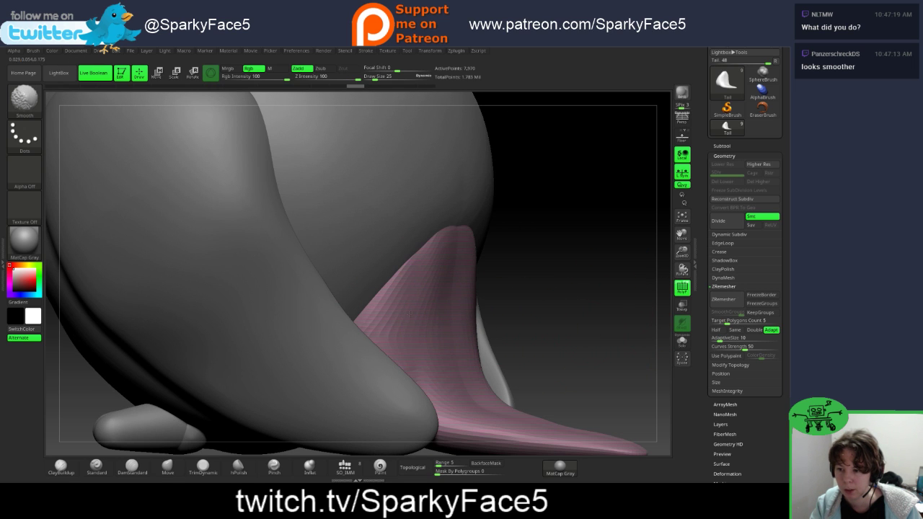
pyautogui.moveTo(579, 303); pyautogui.dragTo(557, 303)
pyautogui.hotkey('ctrl', 'd')
pyautogui.hotkey('ctrl', 'd')
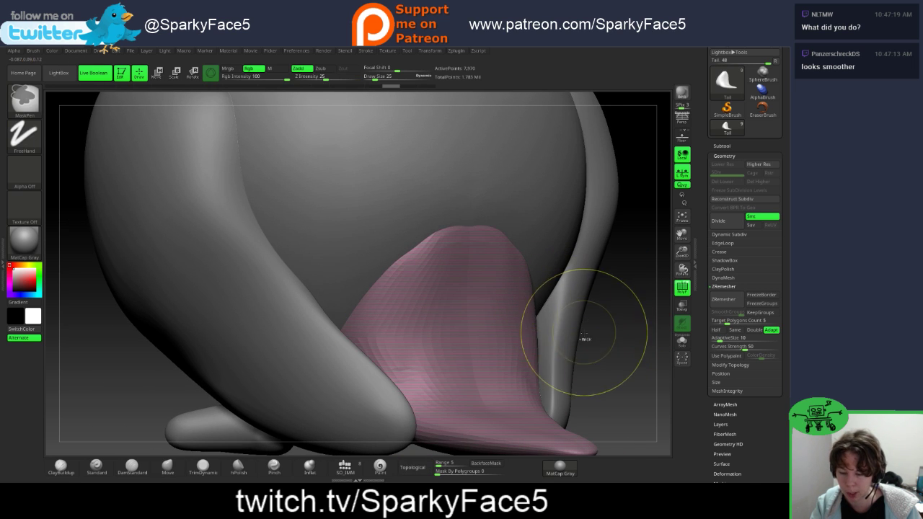
pyautogui.moveTo(626, 350); pyautogui.dragTo(477, 317)
pyautogui.moveTo(316, 331); pyautogui.dragTo(664, 296)
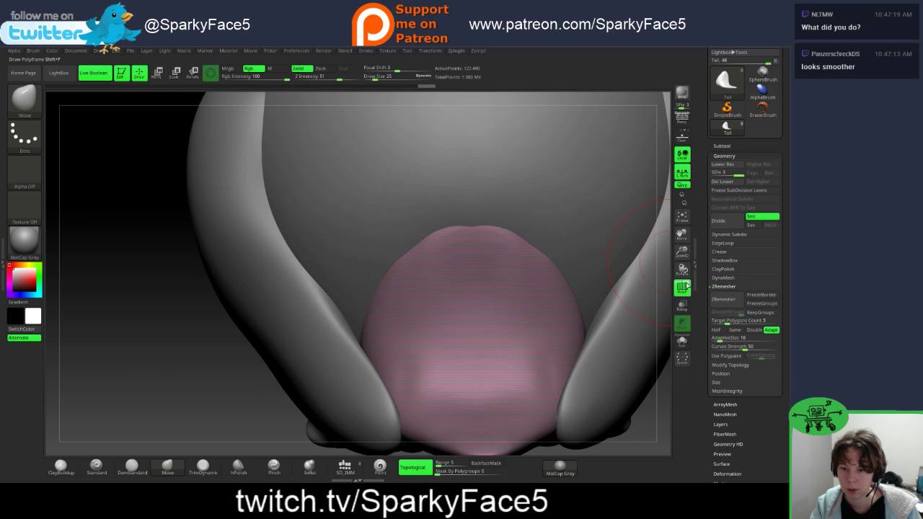
# Step: Hide the tail's polyframe and compare its surface at subdivision levels 1 and 3 from the side and back
pyautogui.click(688, 285)
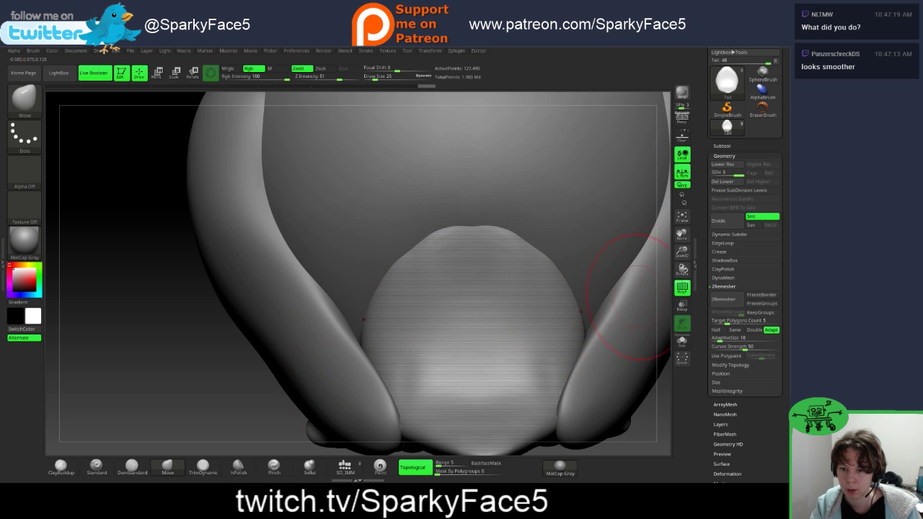
pyautogui.click(682, 287)
pyautogui.moveTo(193, 402); pyautogui.dragTo(222, 395)
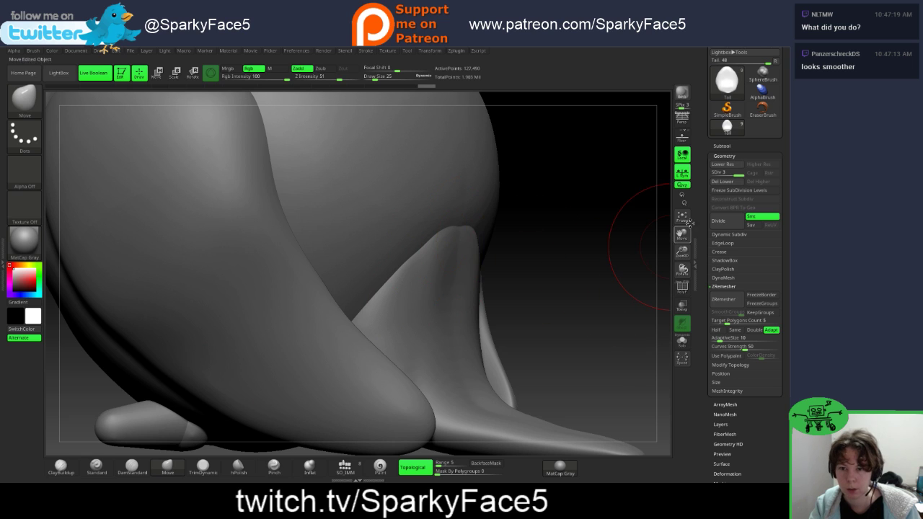
pyautogui.moveTo(733, 175); pyautogui.dragTo(699, 183)
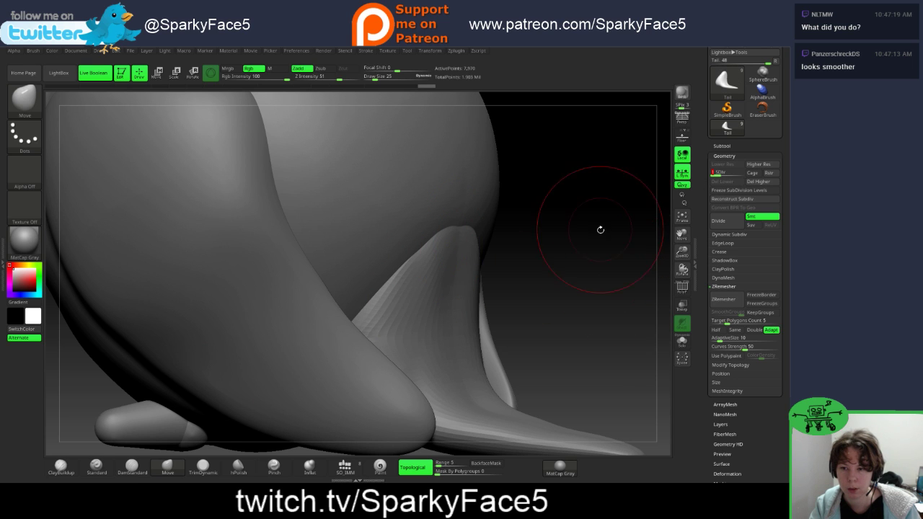
pyautogui.click(742, 175)
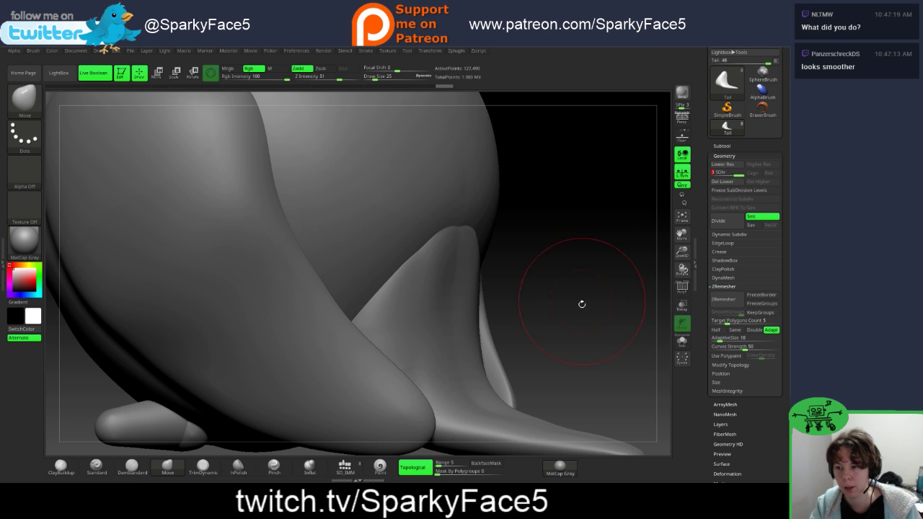
pyautogui.moveTo(581, 305); pyautogui.dragTo(306, 374)
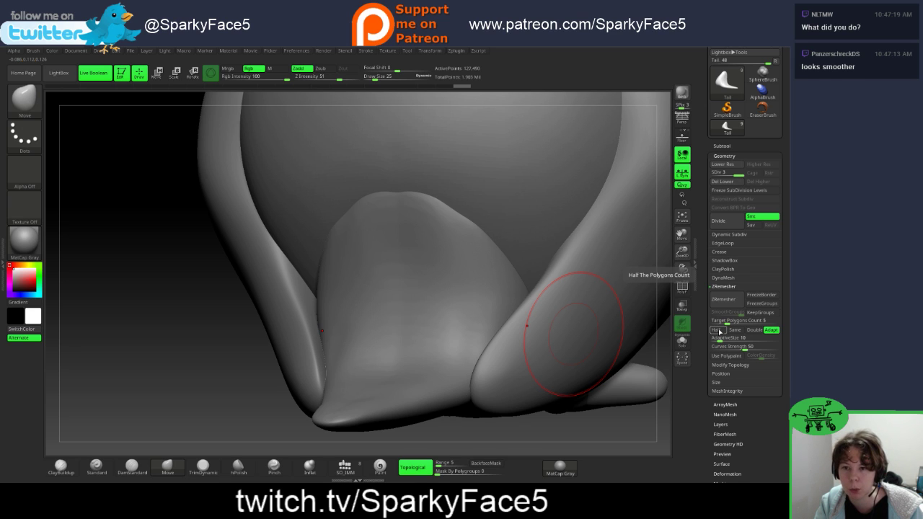
# Step: Show the tail's polyframe, and try ZRemesher's Half polygon count option before switching it back off
pyautogui.click(682, 287)
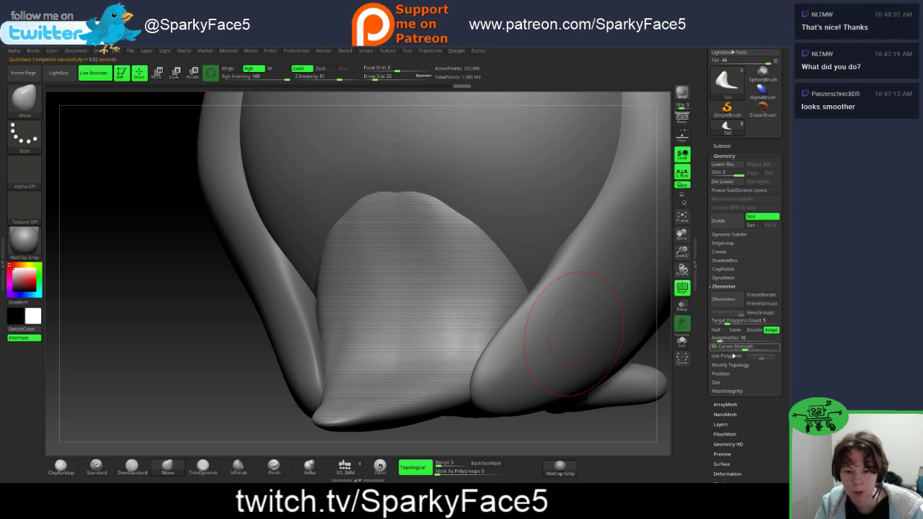
pyautogui.click(721, 337)
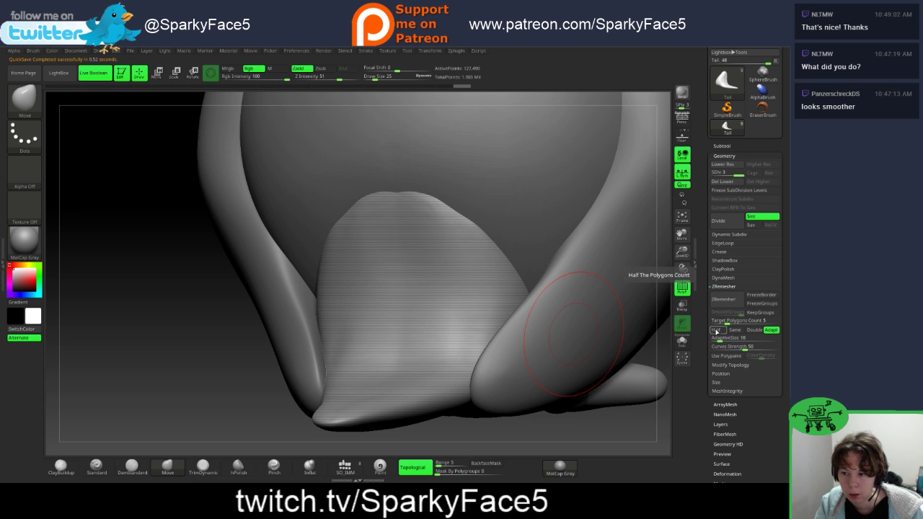
pyautogui.click(682, 286)
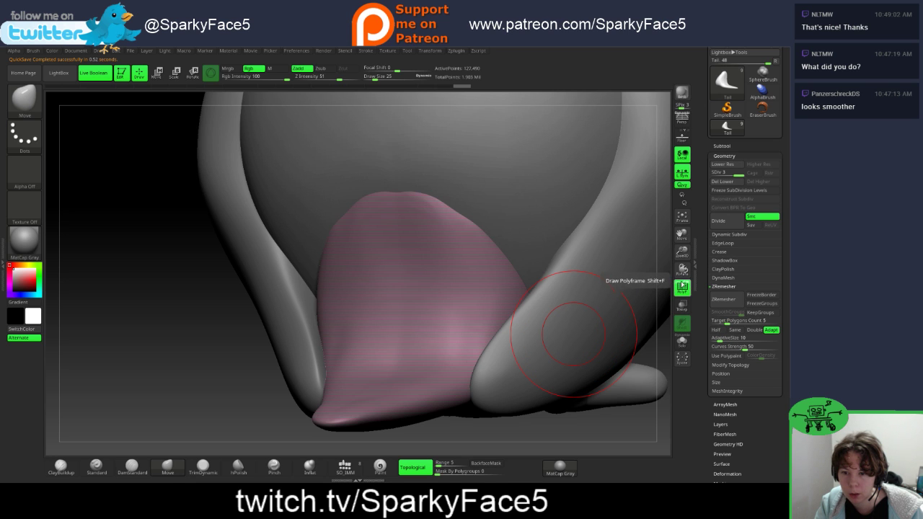
pyautogui.click(682, 286)
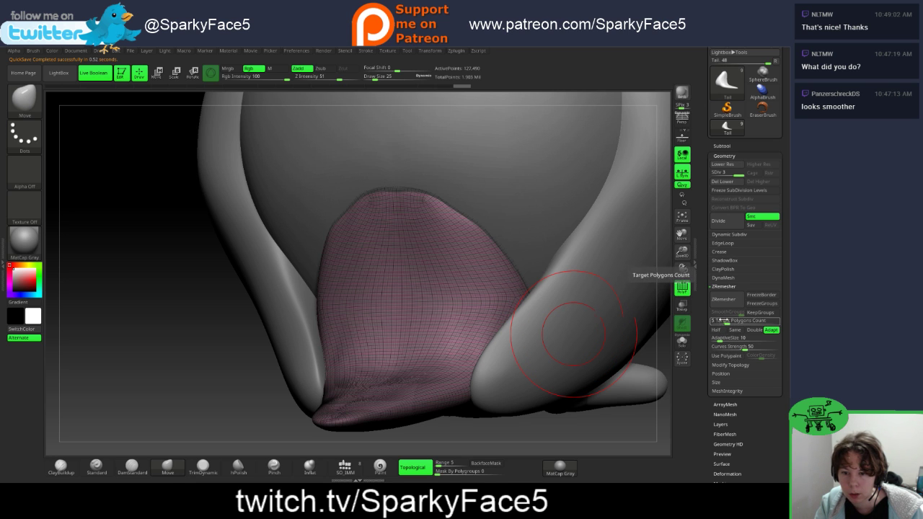
pyautogui.click(716, 331)
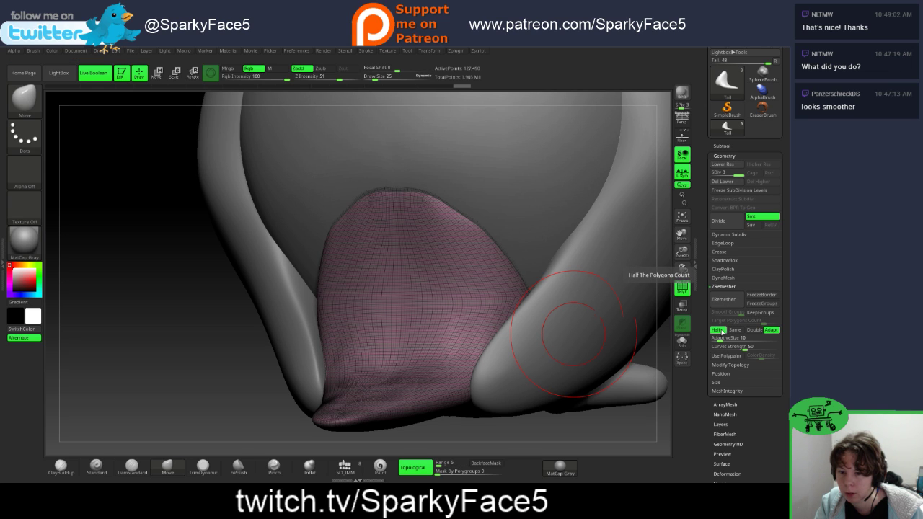
pyautogui.click(718, 331)
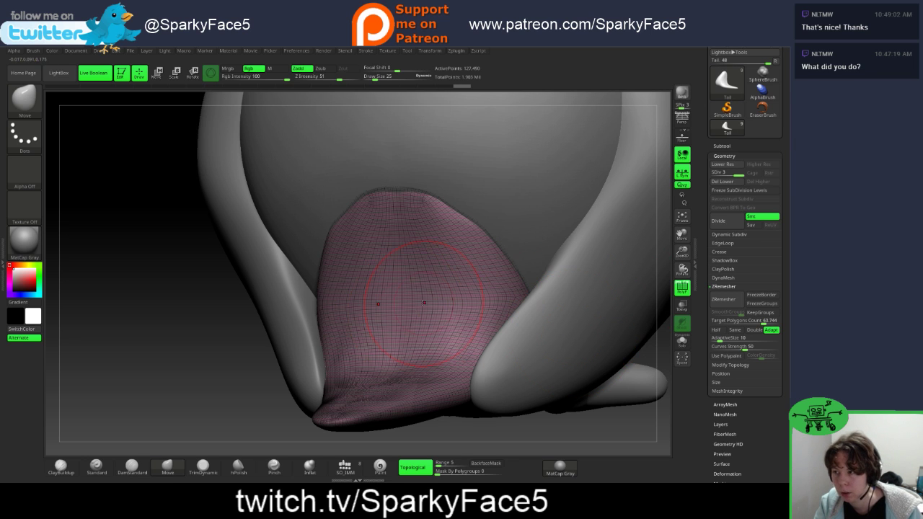
pyautogui.moveTo(228, 364); pyautogui.dragTo(610, 325)
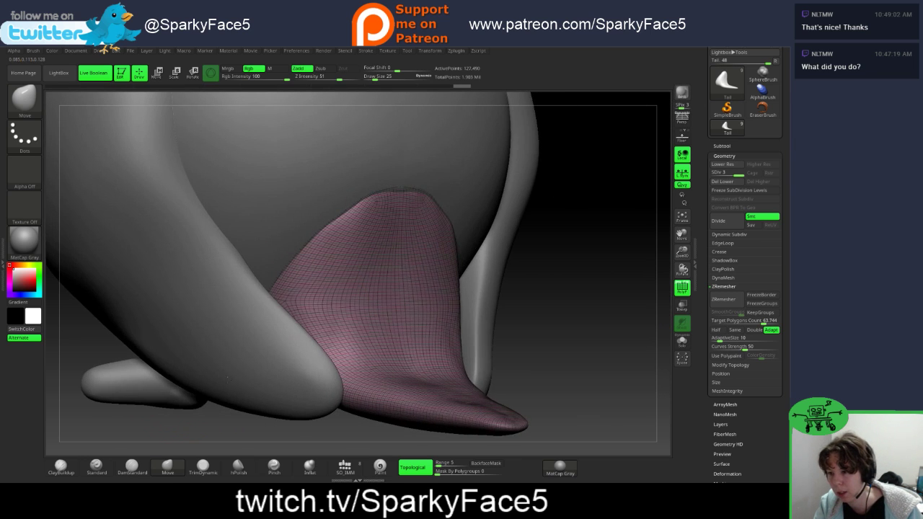
# Step: Lower the tail to subdivision level 1, return it to level 3, and move back through its undo history
pyautogui.hotkey('shift', 'd')
pyautogui.hotkey('shift', 'd')
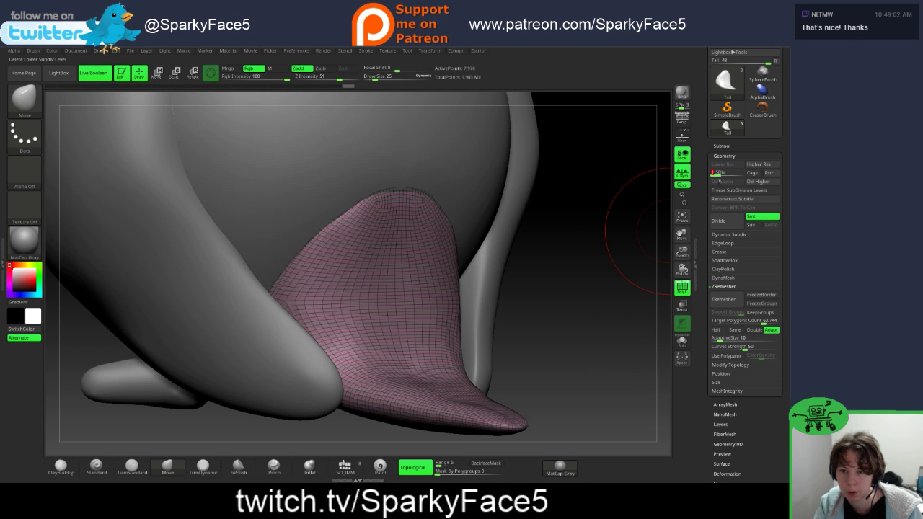
pyautogui.click(733, 175)
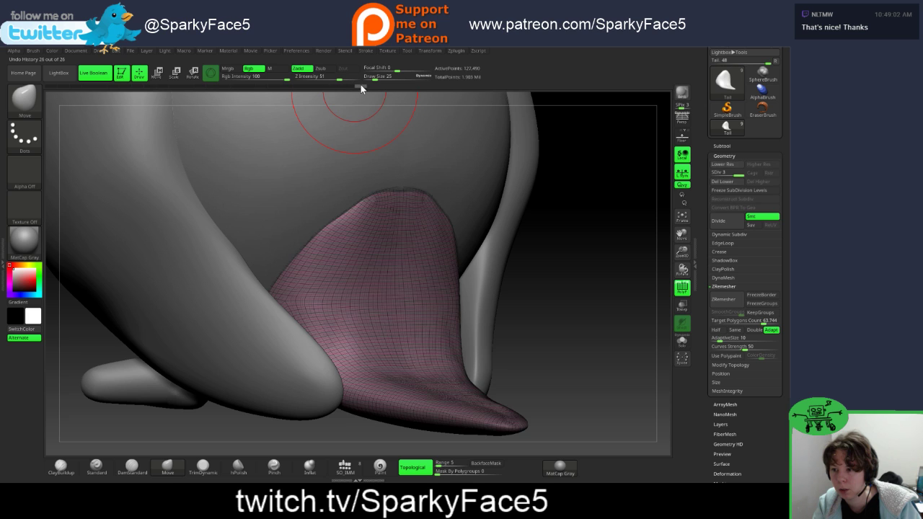
pyautogui.moveTo(361, 87)
pyautogui.mouseDown()
pyautogui.moveTo(269, 91)
pyautogui.moveTo(313, 86)
pyautogui.mouseUp()
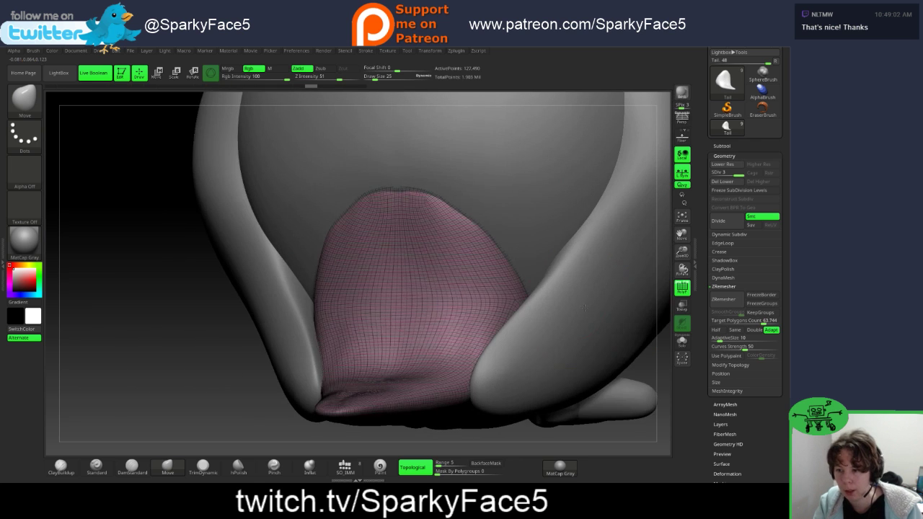
pyautogui.moveTo(349, 333); pyautogui.dragTo(494, 315, button='right')
pyautogui.moveTo(581, 320); pyautogui.dragTo(576, 311)
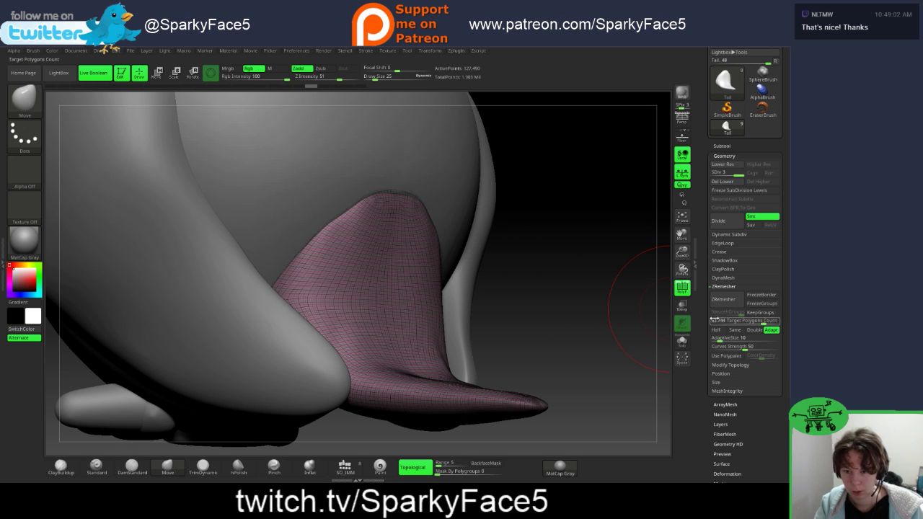
# Step: Turn off the polyframe and examine the tail's smoothed surface from the side
pyautogui.click(682, 286)
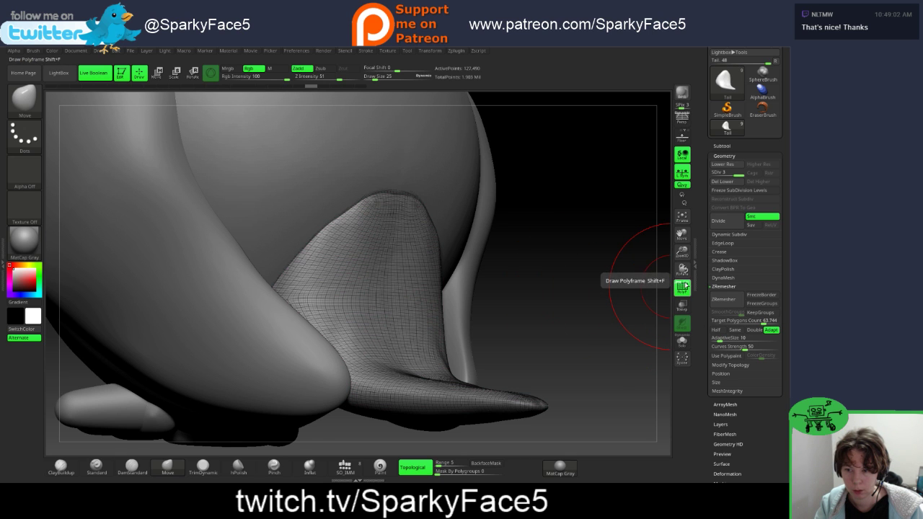
pyautogui.click(682, 287)
pyautogui.click(682, 287)
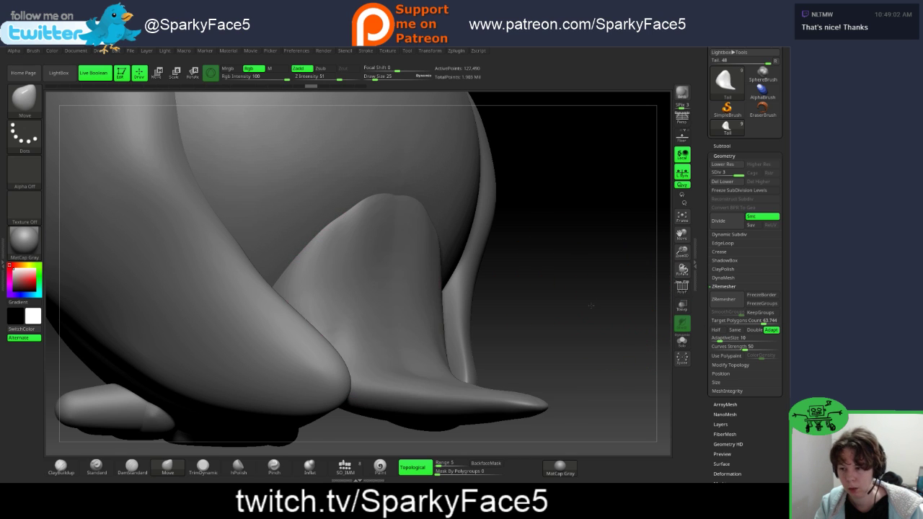
pyautogui.moveTo(577, 310); pyautogui.dragTo(623, 319)
pyautogui.moveTo(564, 317)
pyautogui.mouseDown()
pyautogui.moveTo(591, 320)
pyautogui.moveTo(572, 329)
pyautogui.mouseUp()
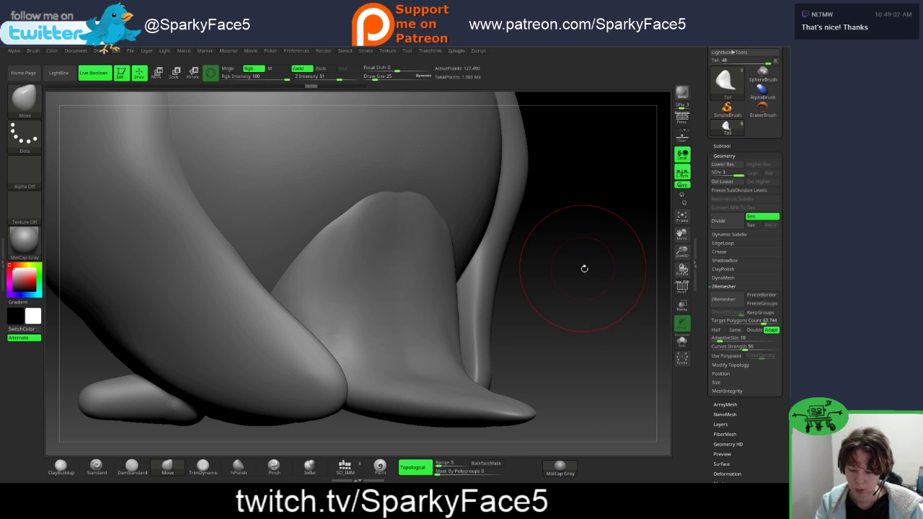
# Step: Frame the tail up close, and review the whole owl from the front and from above
pyautogui.press('f')
pyautogui.press('f')
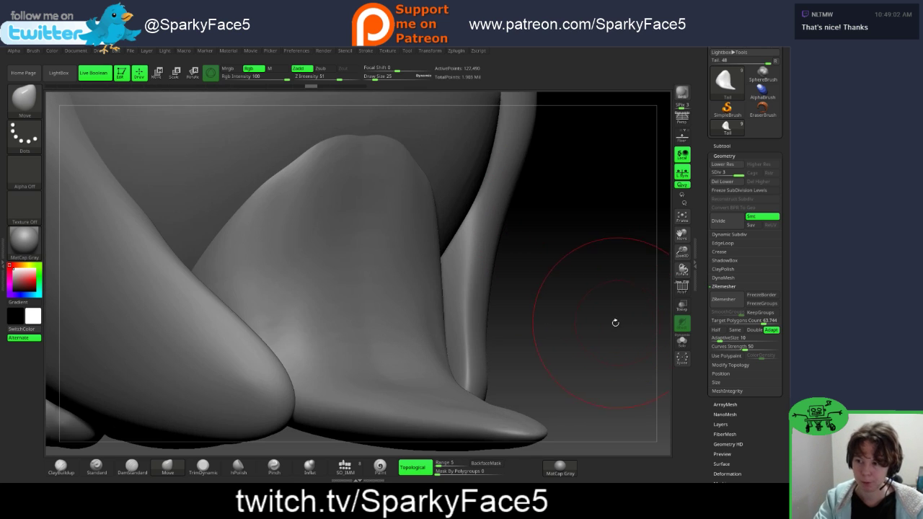
pyautogui.moveTo(573, 314); pyautogui.dragTo(581, 309)
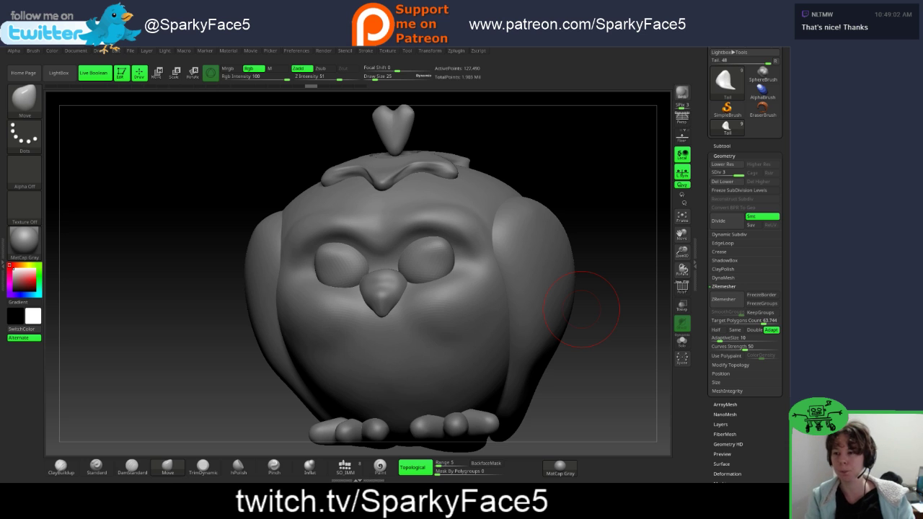
pyautogui.moveTo(626, 187); pyautogui.dragTo(580, 198)
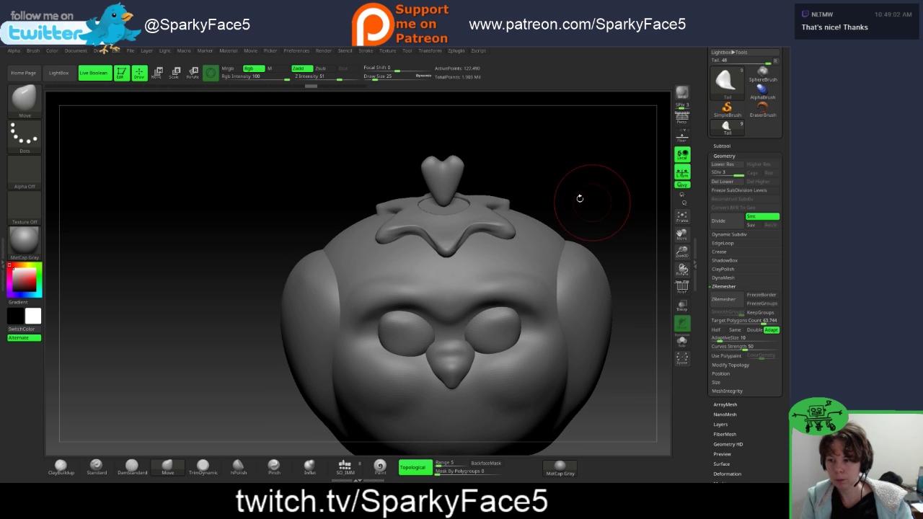
# Step: Turn on the polyframe and inspect the meshes of the star-shaped head piece, the wings and the eyes
pyautogui.keyDown('alt'); pyautogui.click(443, 229); pyautogui.keyUp('alt')
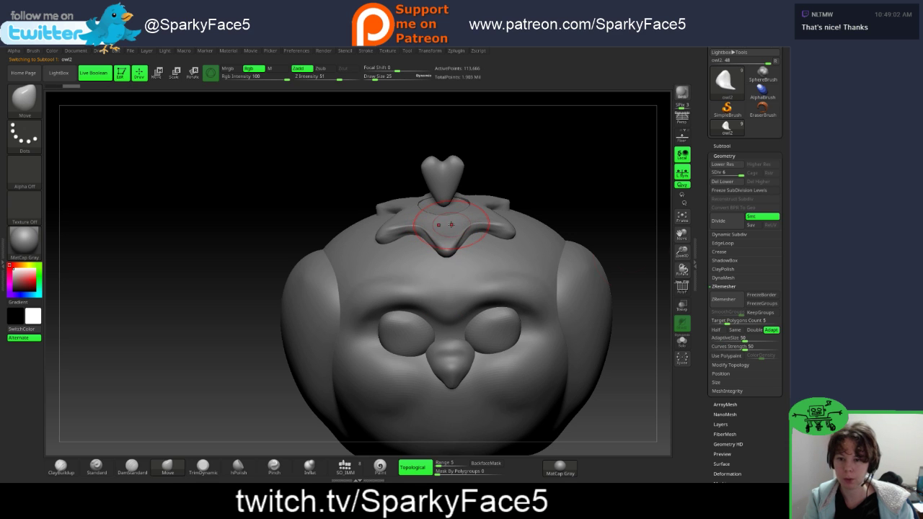
pyautogui.click(682, 287)
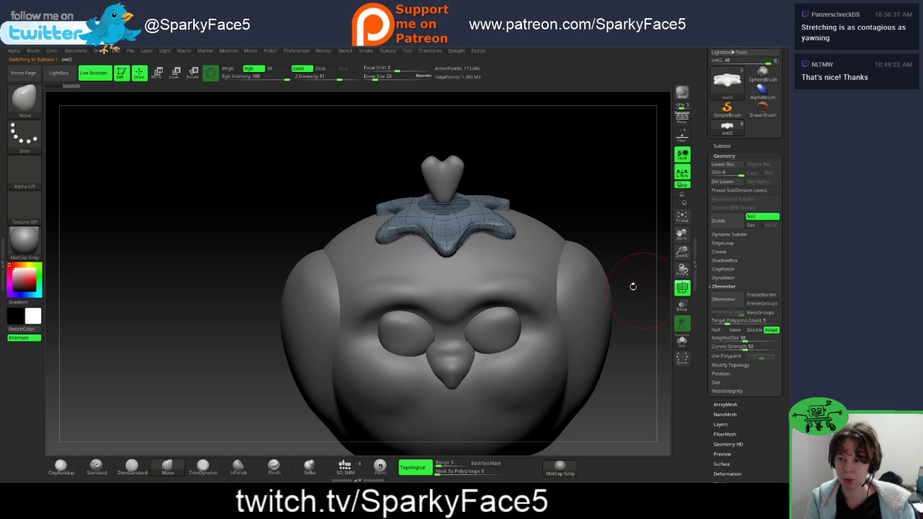
pyautogui.keyDown('alt'); pyautogui.click(349, 276); pyautogui.keyUp('alt')
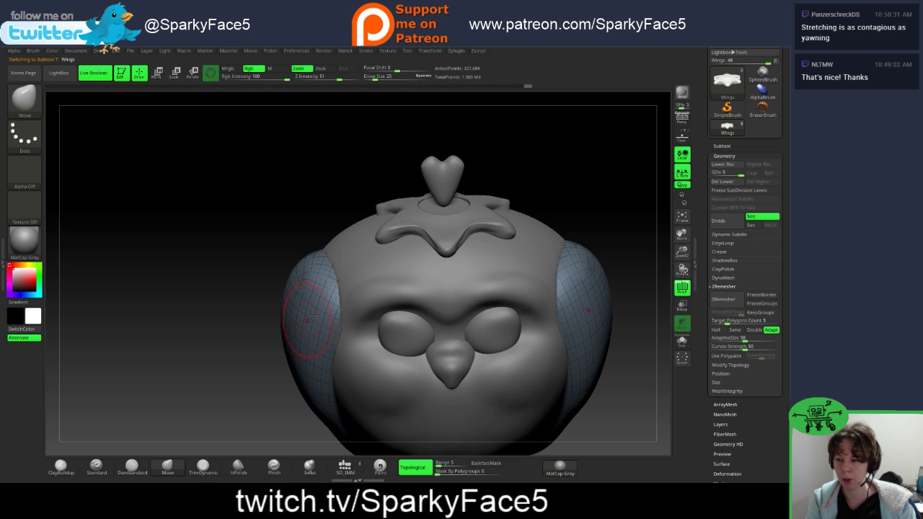
pyautogui.keyDown('alt'); pyautogui.click(493, 338); pyautogui.keyUp('alt')
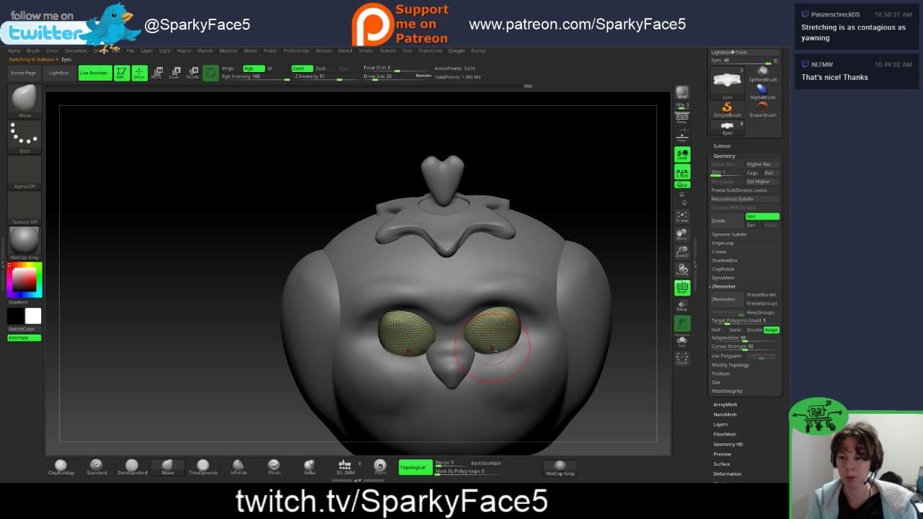
# Step: Show the subtool list, select the star-shaped piece on the owl's head, and turn the polyframe off
pyautogui.click(721, 147)
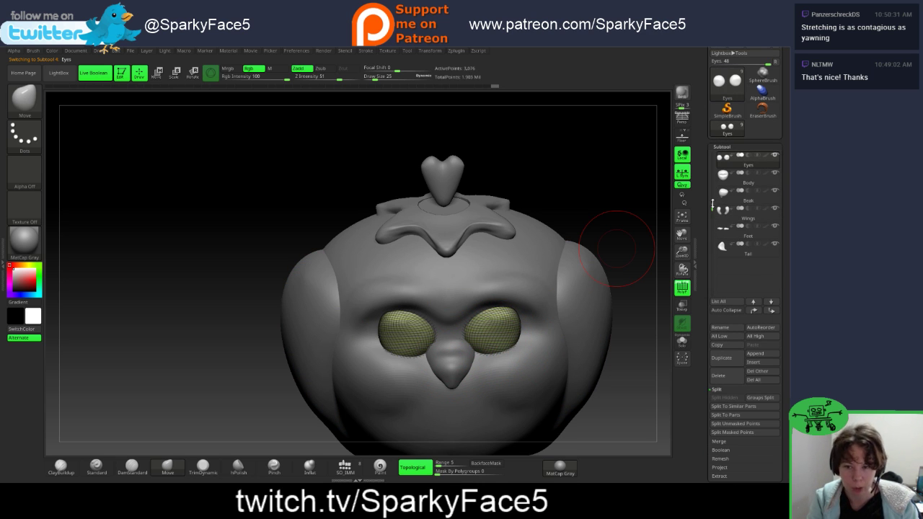
pyautogui.moveTo(712, 205); pyautogui.dragTo(712, 167)
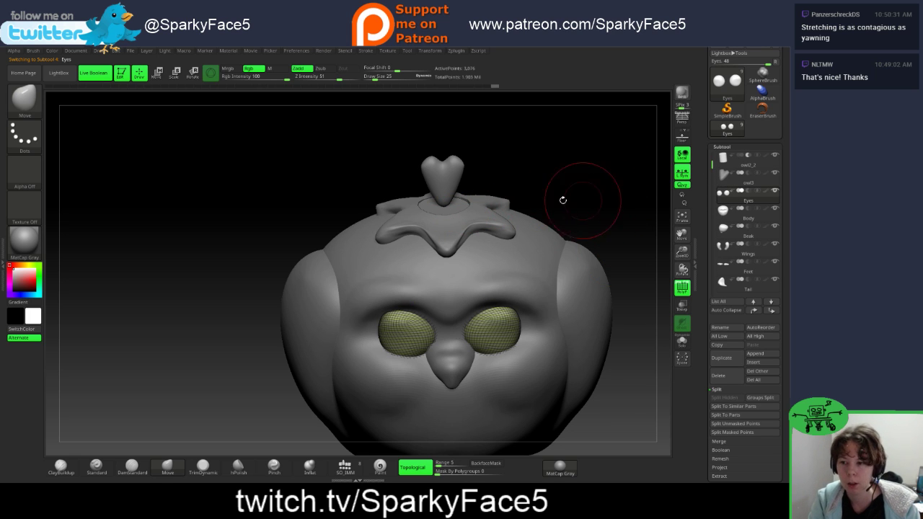
pyautogui.keyDown('alt'); pyautogui.click(479, 205); pyautogui.keyUp('alt')
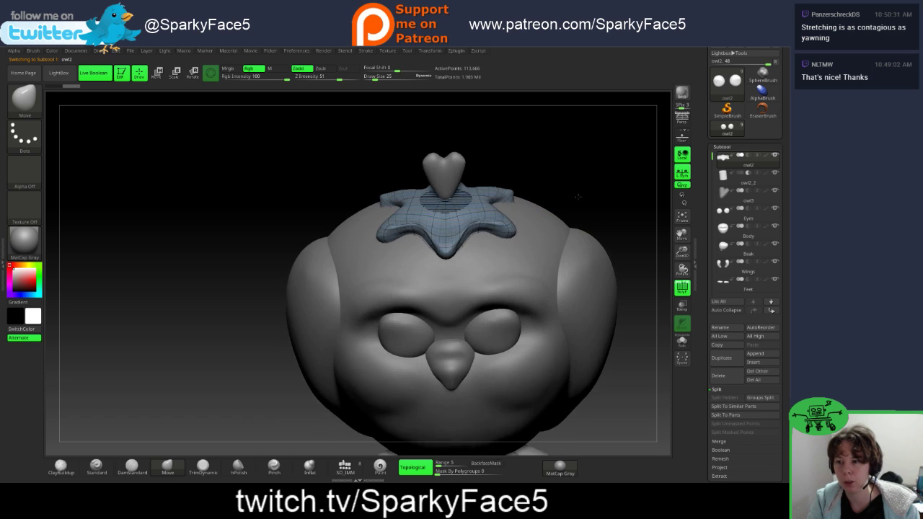
pyautogui.moveTo(578, 195); pyautogui.dragTo(565, 146)
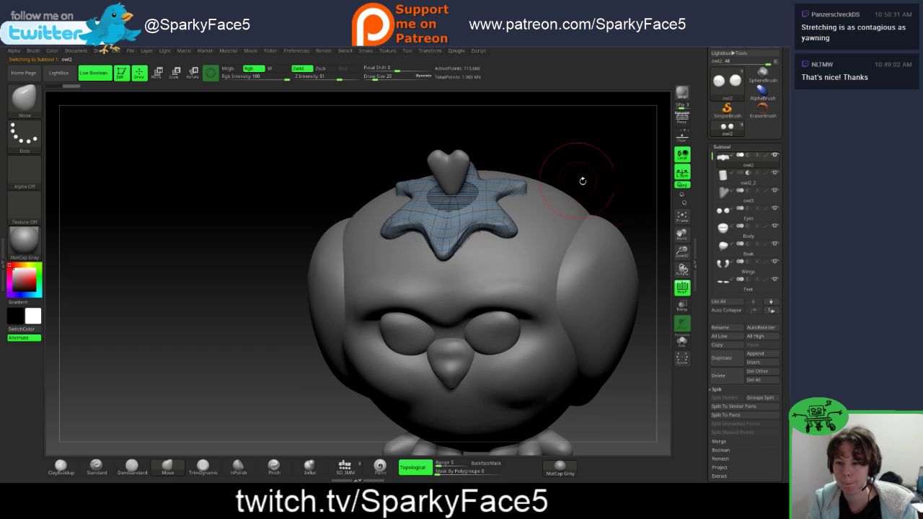
pyautogui.click(682, 287)
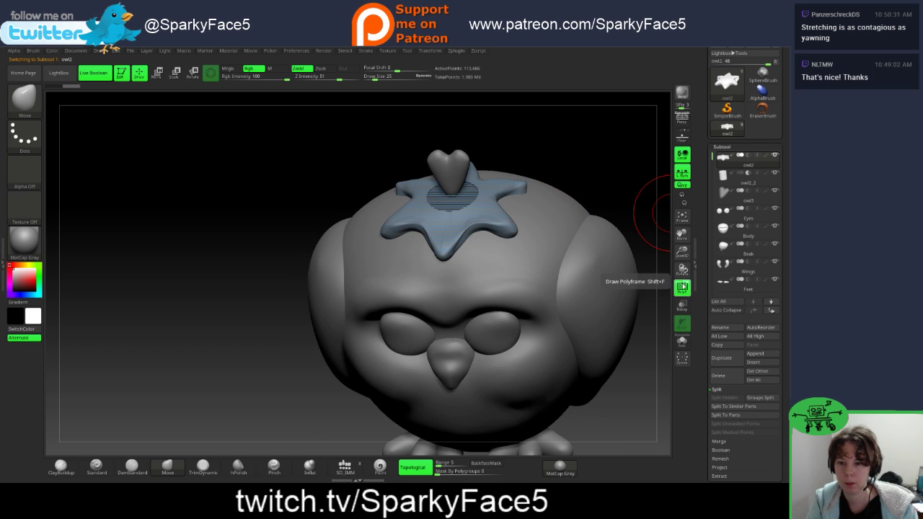
pyautogui.click(682, 288)
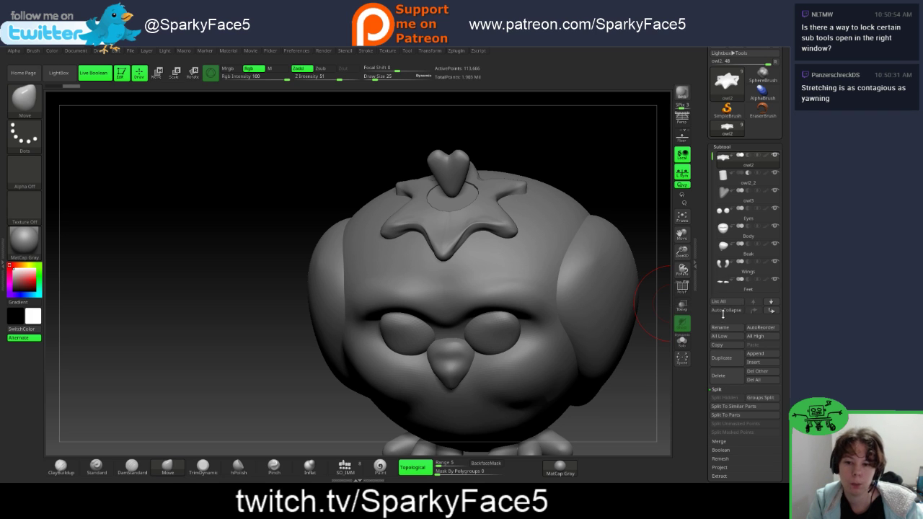
# Step: Expand the tool's Geometry and Subtool sections together, keeping the already expanded NanoMesh section open
pyautogui.moveTo(729, 288)
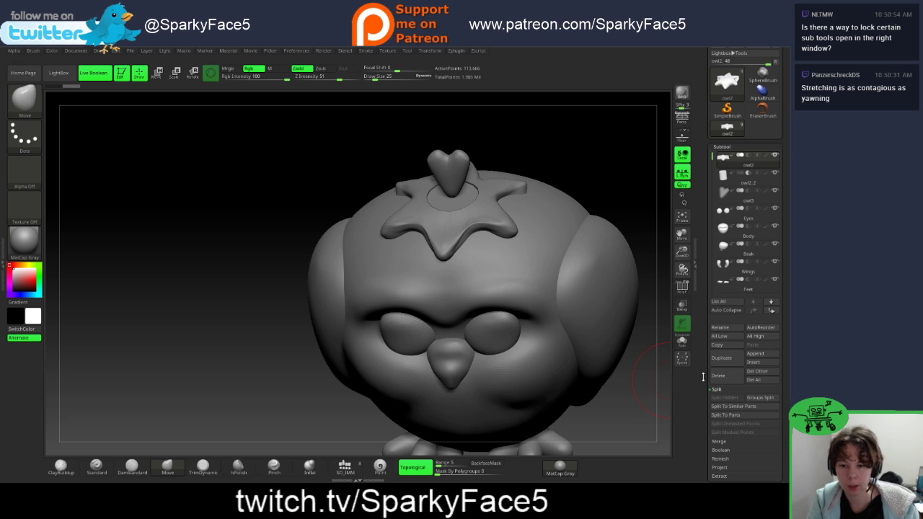
pyautogui.scroll(-5, 714, 317)
pyautogui.scroll(-2, 725, 233)
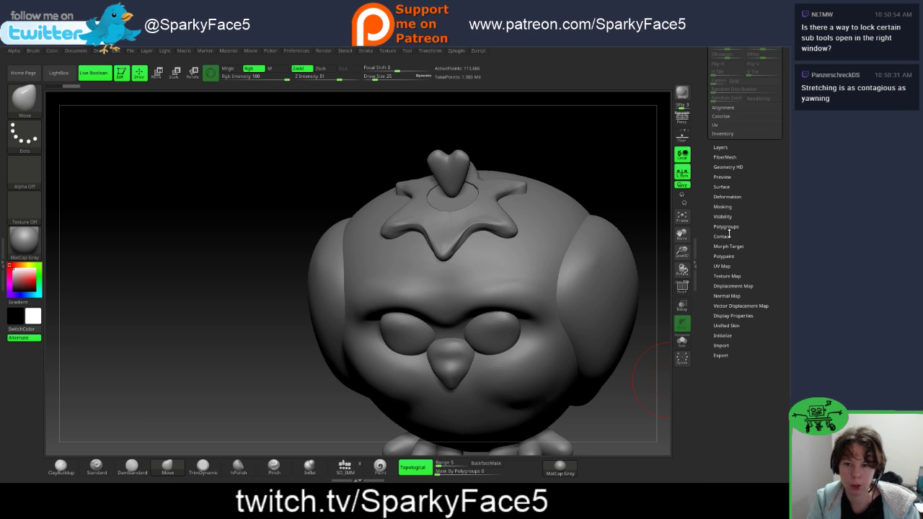
pyautogui.scroll(5, 706, 151)
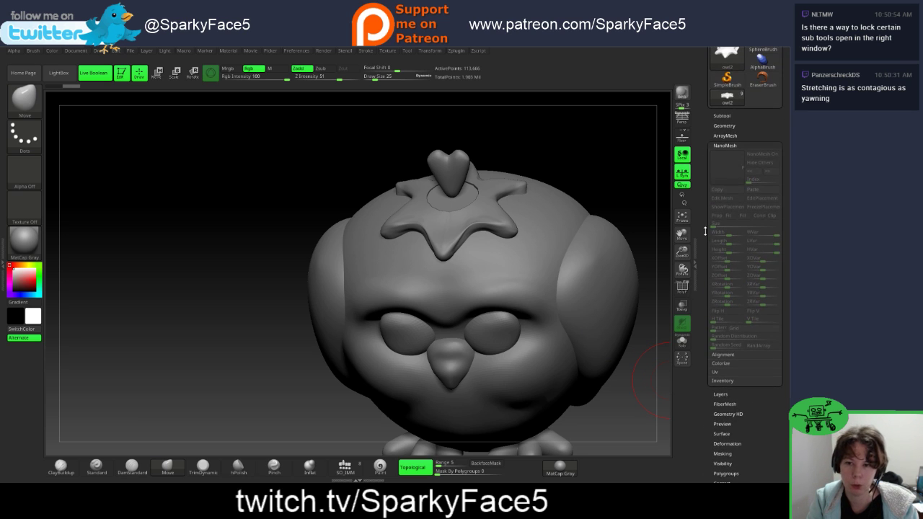
pyautogui.press('shift')
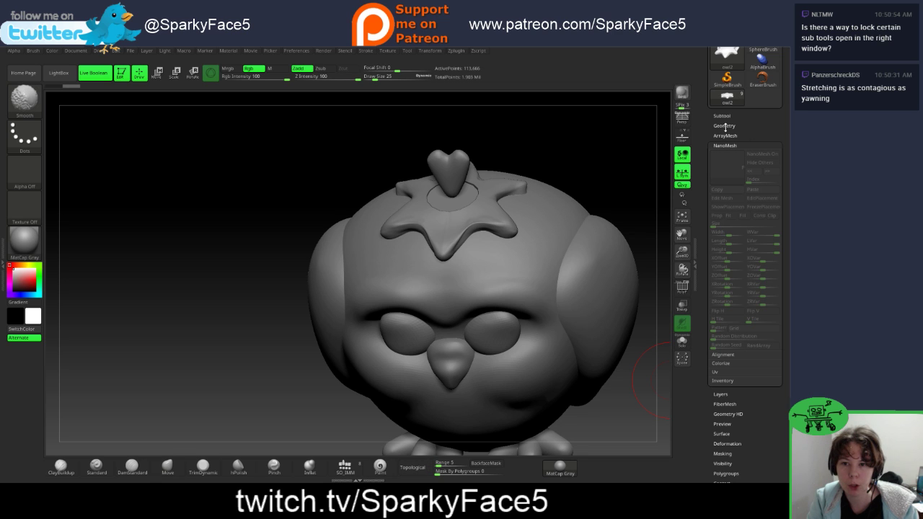
pyautogui.click(724, 126)
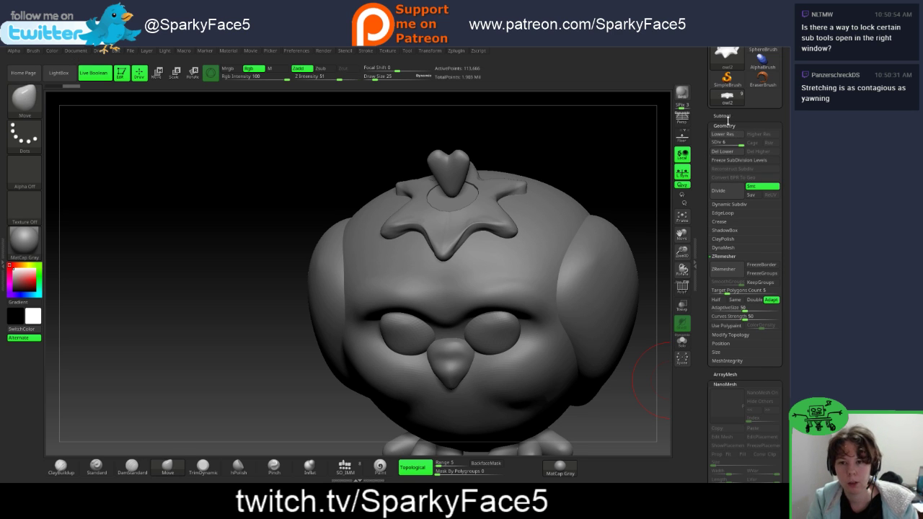
pyautogui.press('shift')
pyautogui.click(725, 116)
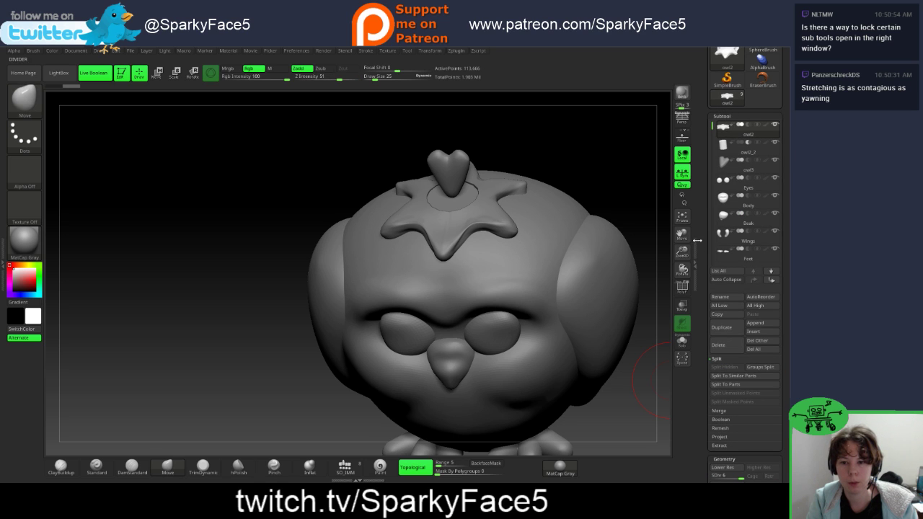
# Step: Expand the tool's ArrayMesh section on its own, collapsing the other open sections
pyautogui.moveTo(699, 241); pyautogui.dragTo(724, 157)
pyautogui.moveTo(705, 243); pyautogui.dragTo(714, 177)
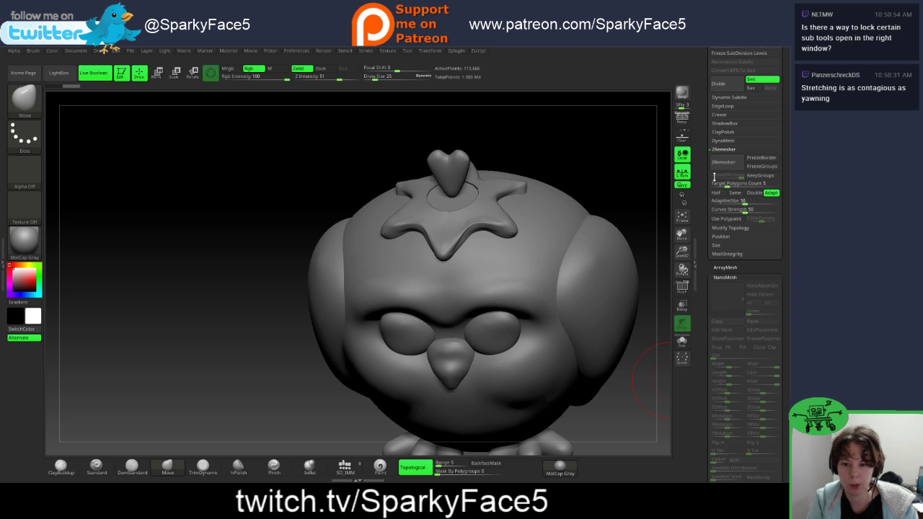
pyautogui.click(727, 268)
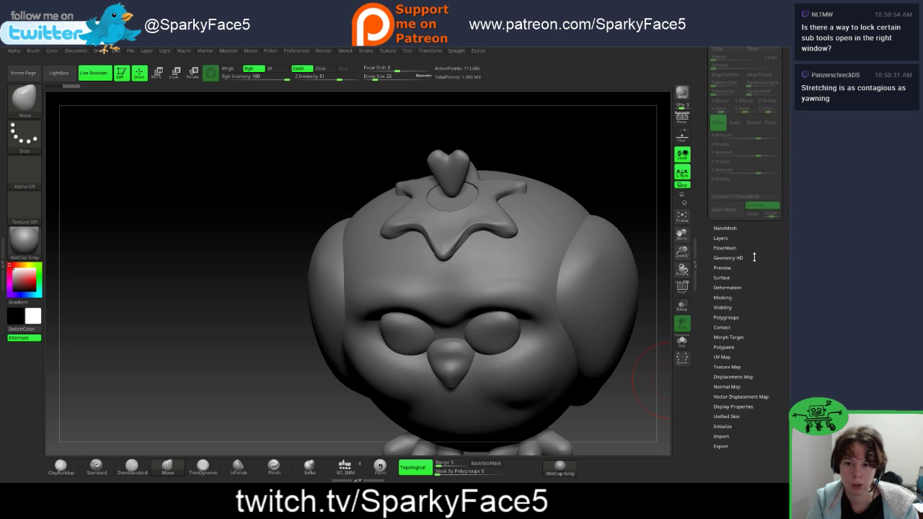
pyautogui.moveTo(754, 257); pyautogui.dragTo(754, 387)
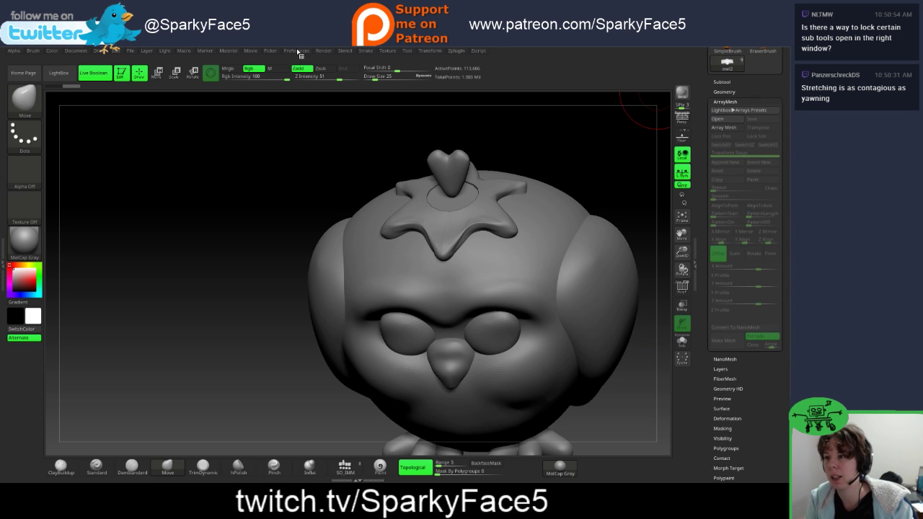
# Step: Turn off One Open Subpalette in the interface preferences for palettes
pyautogui.click(297, 50)
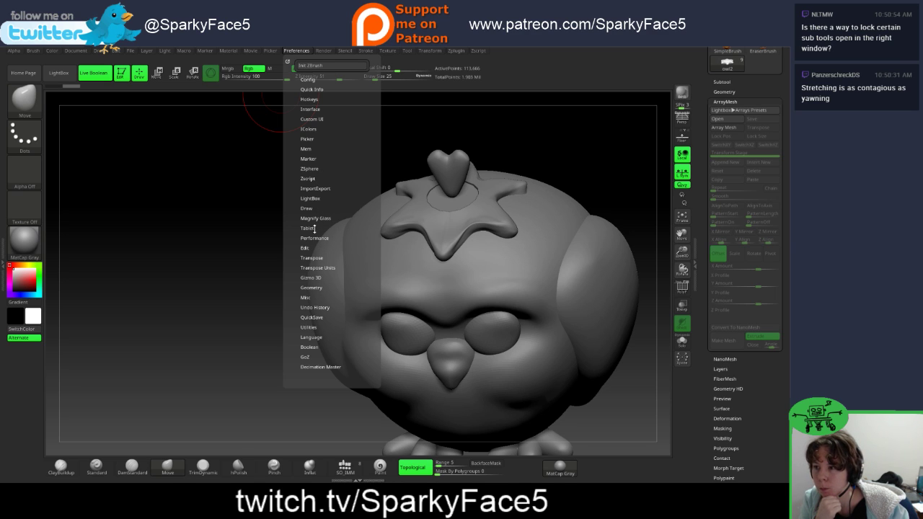
pyautogui.click(304, 79)
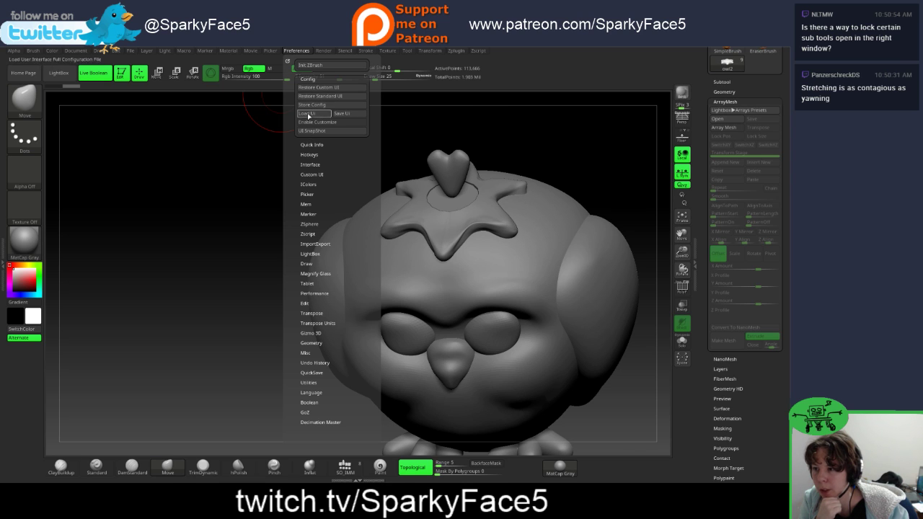
pyautogui.click(313, 146)
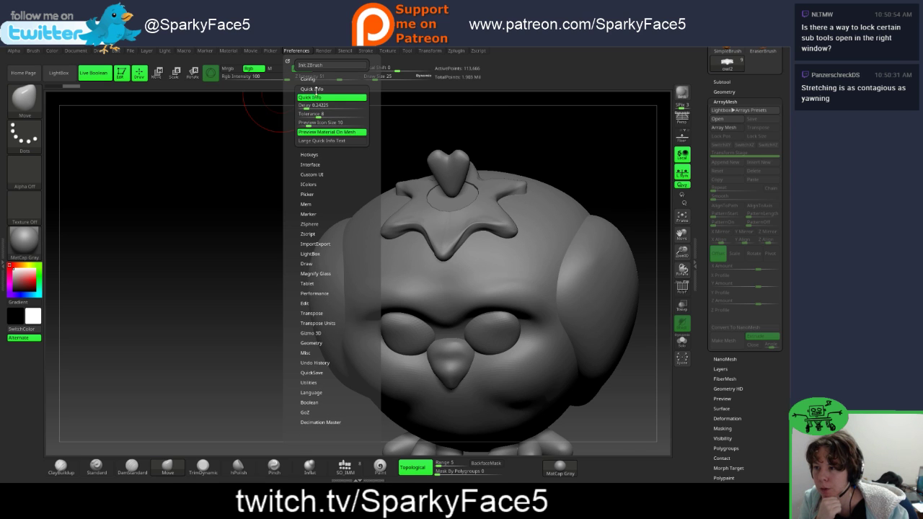
pyautogui.click(310, 155)
pyautogui.click(310, 140)
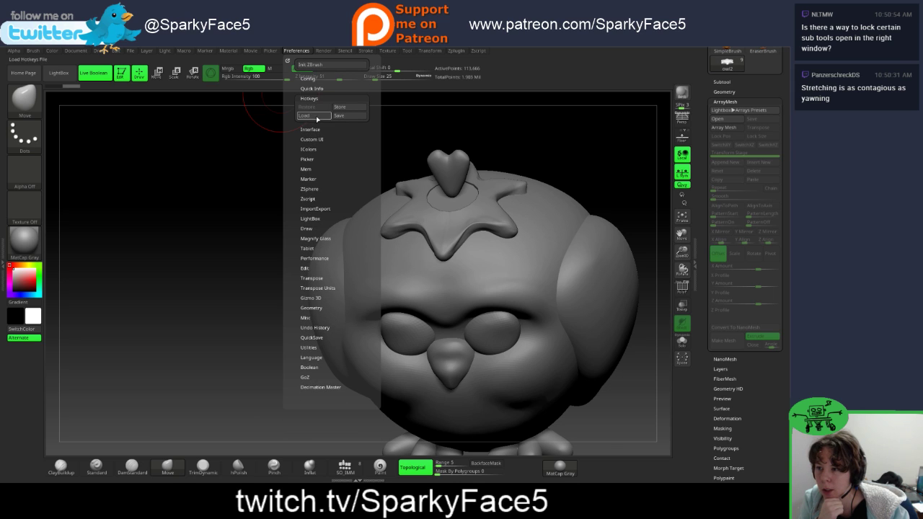
pyautogui.click(303, 116)
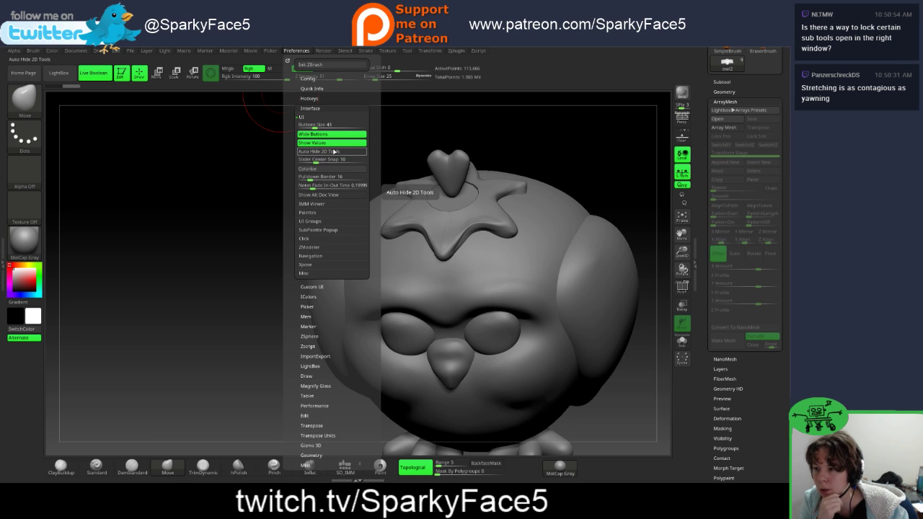
pyautogui.click(330, 230)
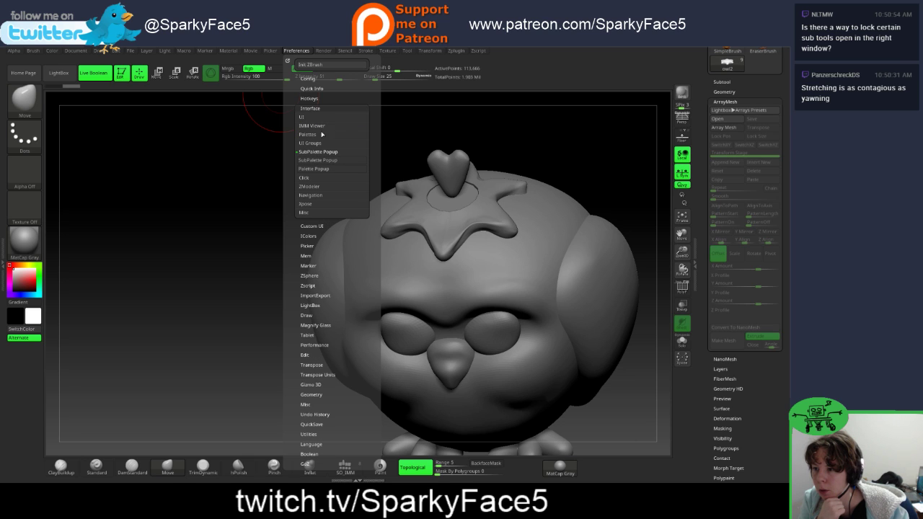
pyautogui.click(309, 136)
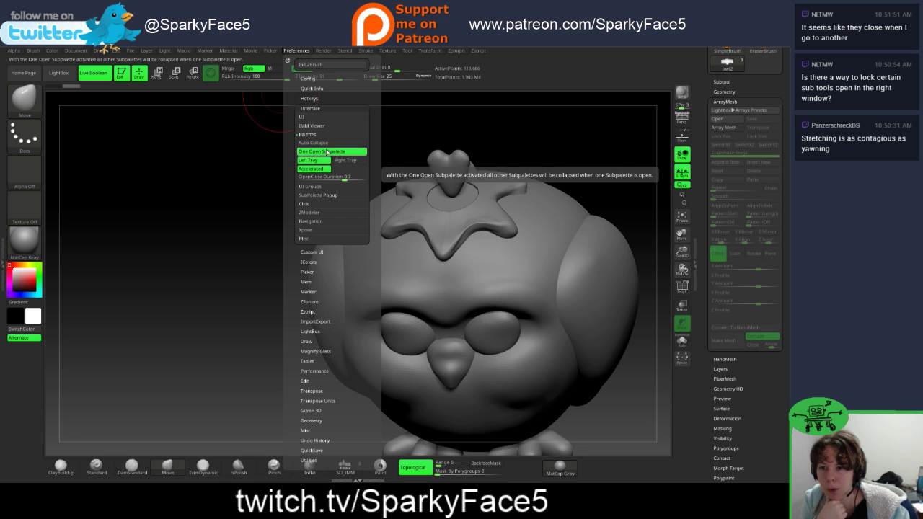
pyautogui.click(328, 154)
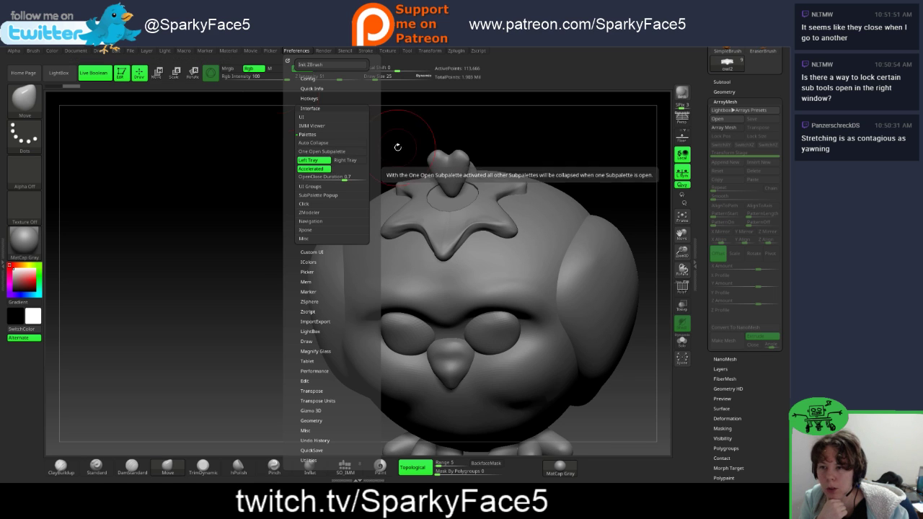
# Step: Try expanding the Layers and FiberMesh sections alongside ArrayMesh, and collapse all three again
pyautogui.click(721, 369)
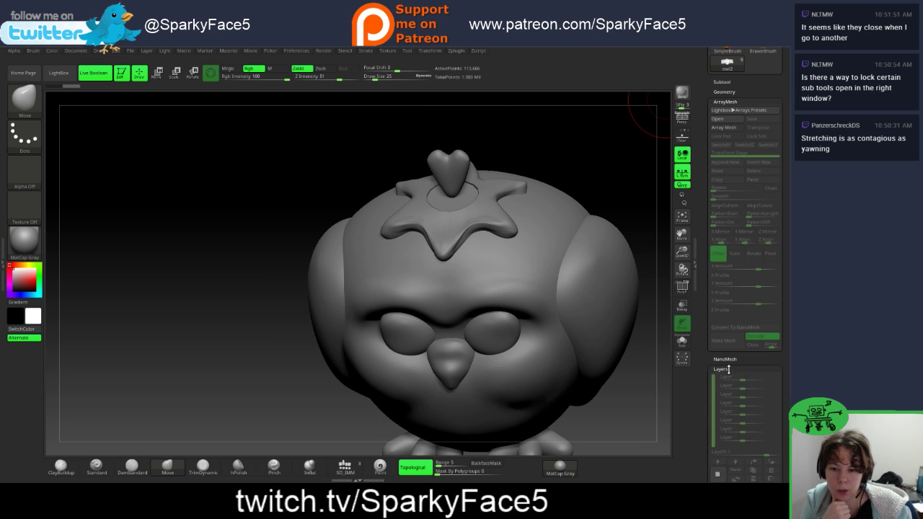
pyautogui.scroll(-3, 704, 382)
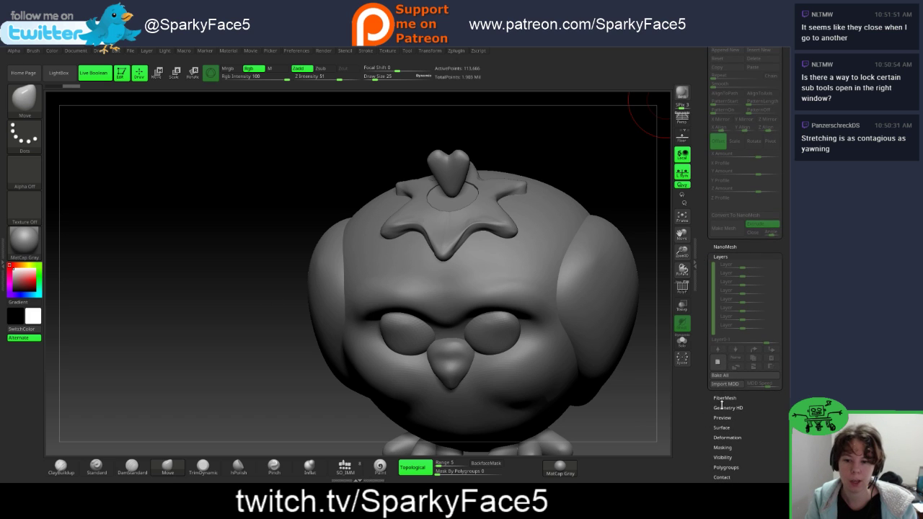
pyautogui.click(724, 398)
pyautogui.click(730, 397)
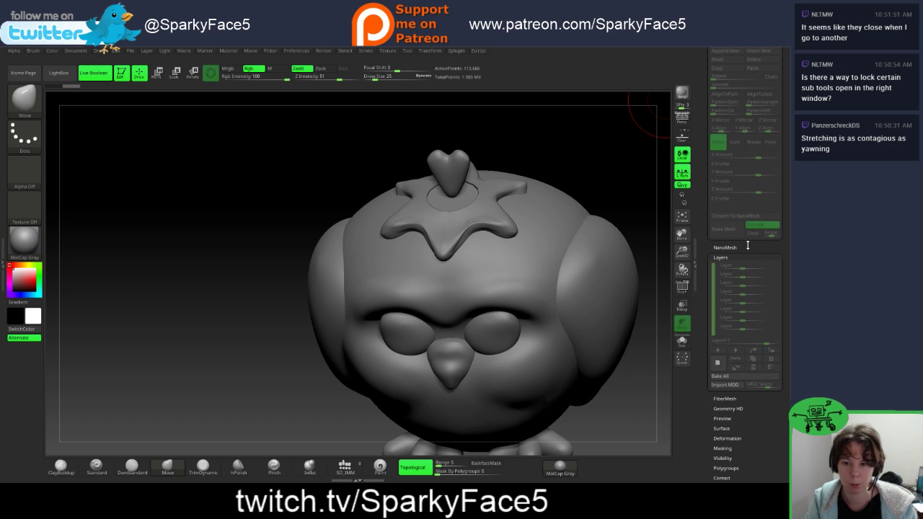
pyautogui.click(720, 257)
pyautogui.moveTo(710, 251); pyautogui.dragTo(708, 329)
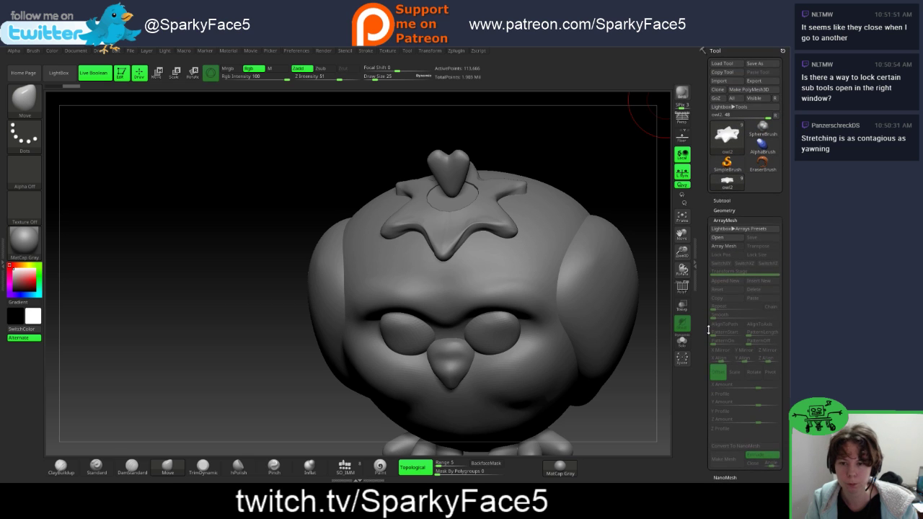
pyautogui.click(730, 219)
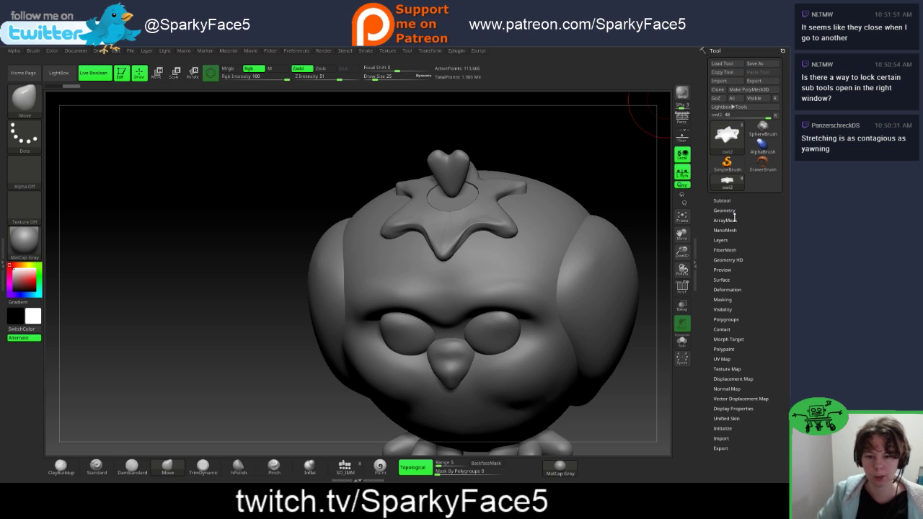
# Step: Try expanding the Deformation and Geometry HD sections together, and collapse both again
pyautogui.click(721, 290)
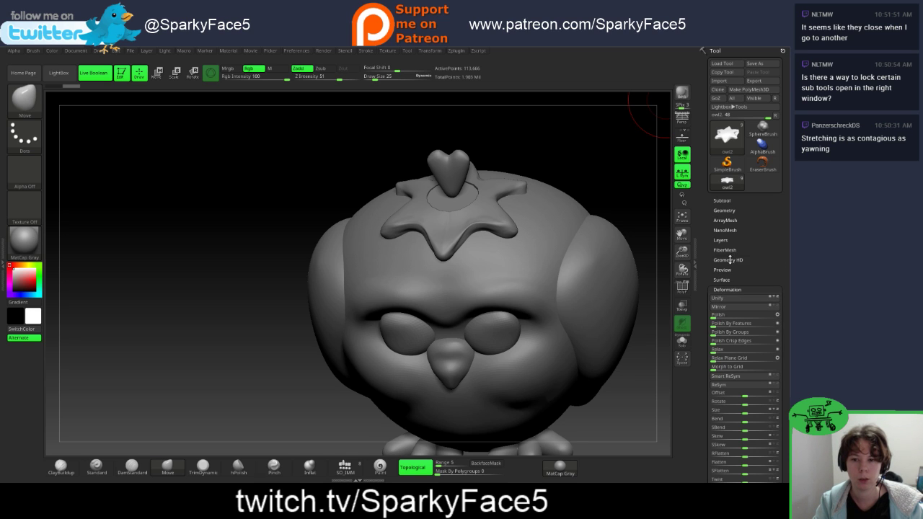
pyautogui.click(729, 259)
pyautogui.click(730, 261)
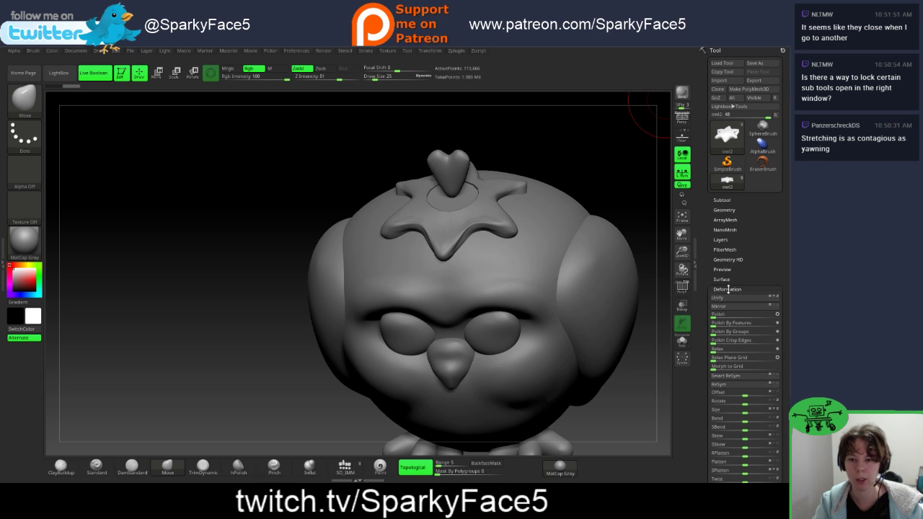
pyautogui.click(728, 289)
# Step: Store the current interface preferences in the startup configuration file and dismiss the save confirmation
pyautogui.click(296, 52)
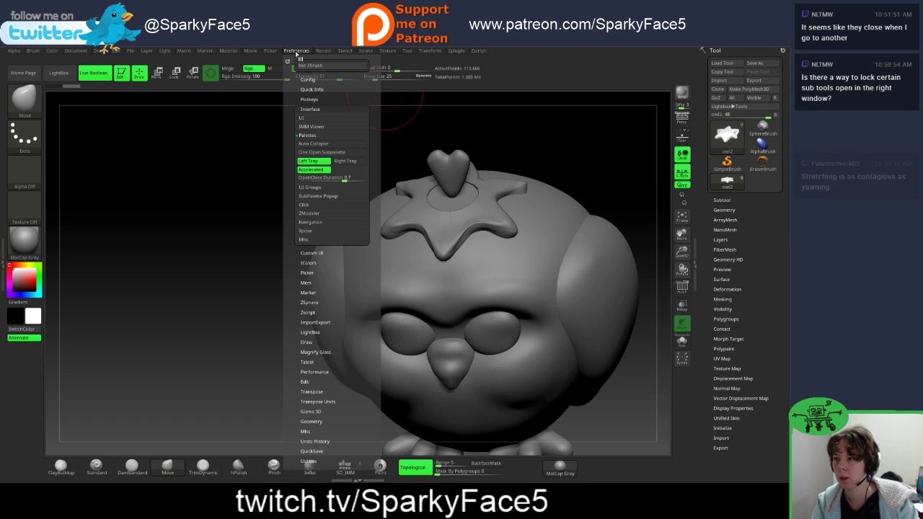
pyautogui.click(308, 79)
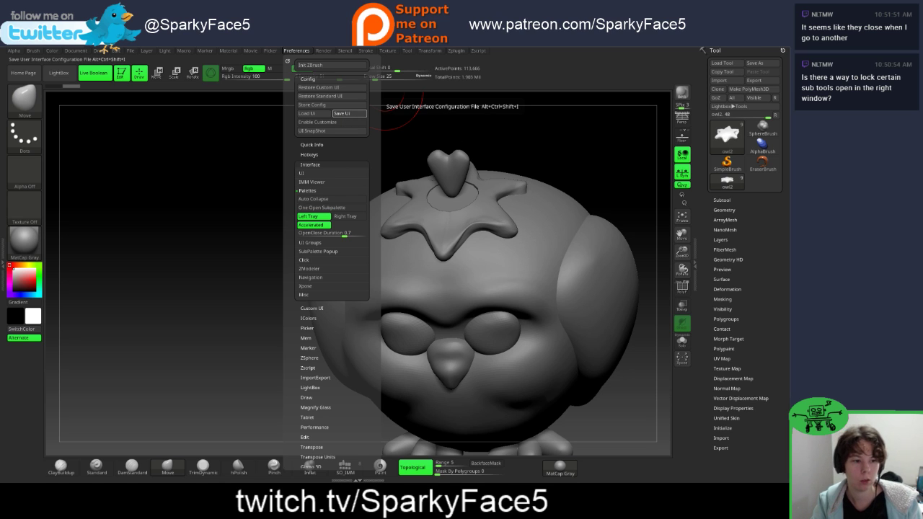
pyautogui.click(302, 53)
pyautogui.click(321, 105)
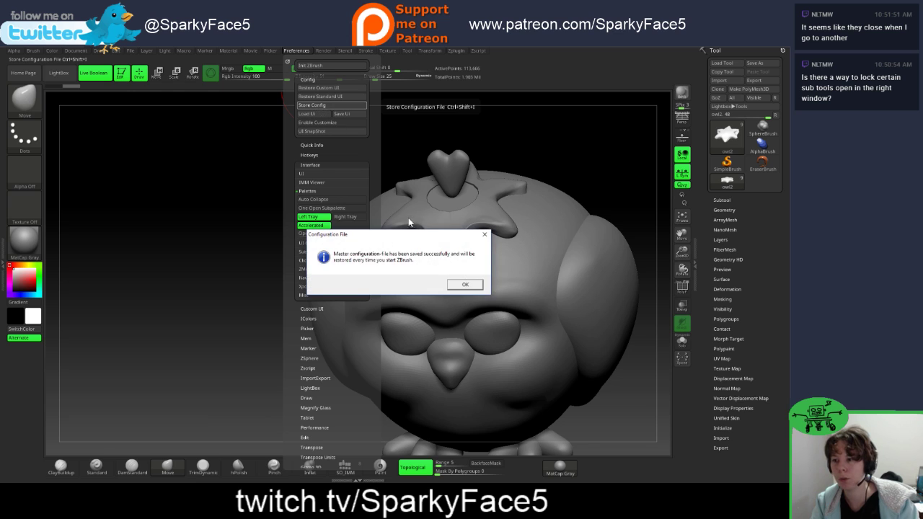
pyautogui.click(467, 286)
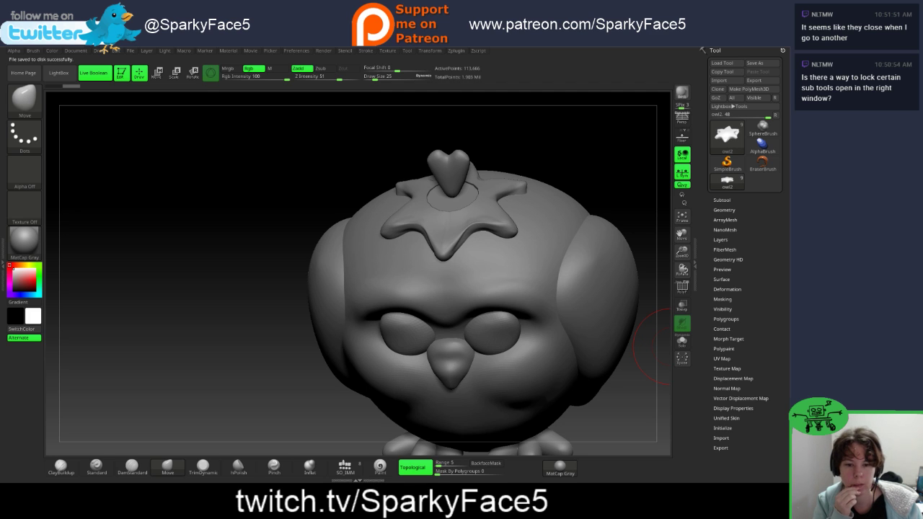
pyautogui.click(725, 219)
pyautogui.click(731, 220)
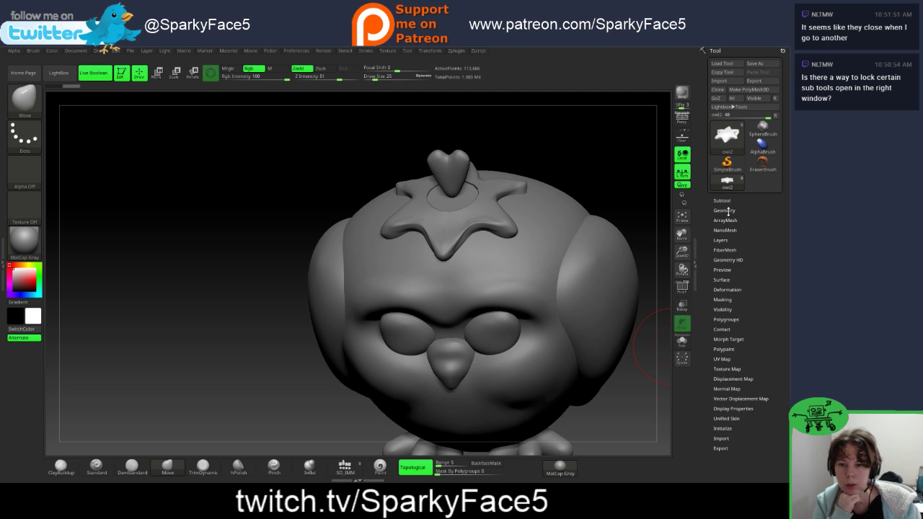
pyautogui.click(722, 200)
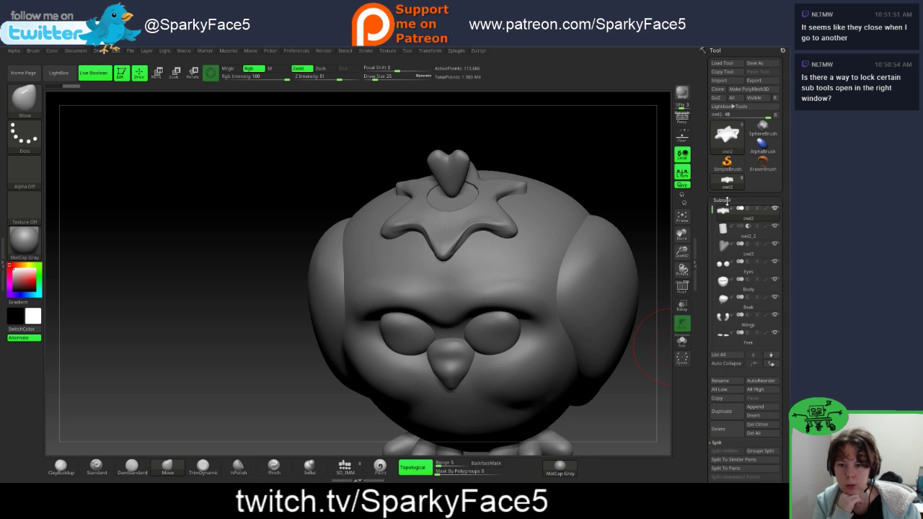
pyautogui.click(728, 202)
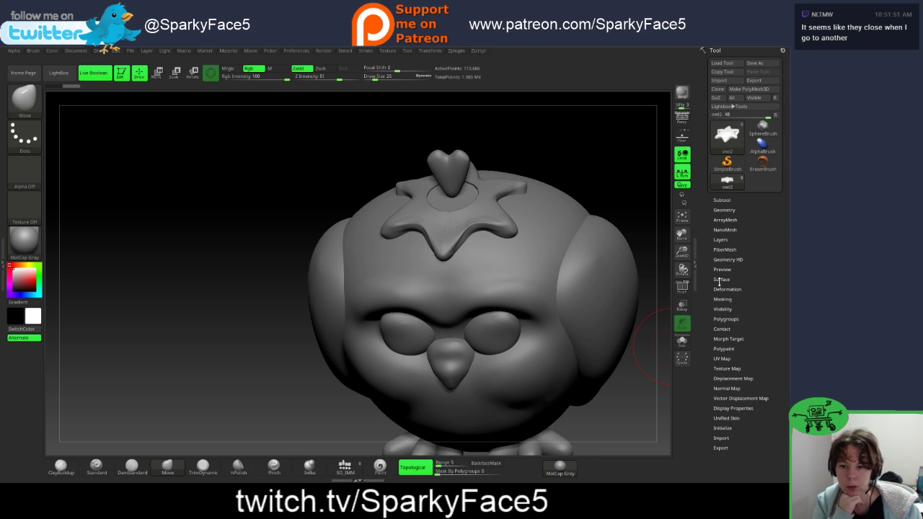
# Step: Turn on the polyframe display and view the star-shaped leaf on the owl's head from above
pyautogui.moveTo(266, 325); pyautogui.dragTo(212, 317)
pyautogui.moveTo(593, 189); pyautogui.dragTo(624, 217)
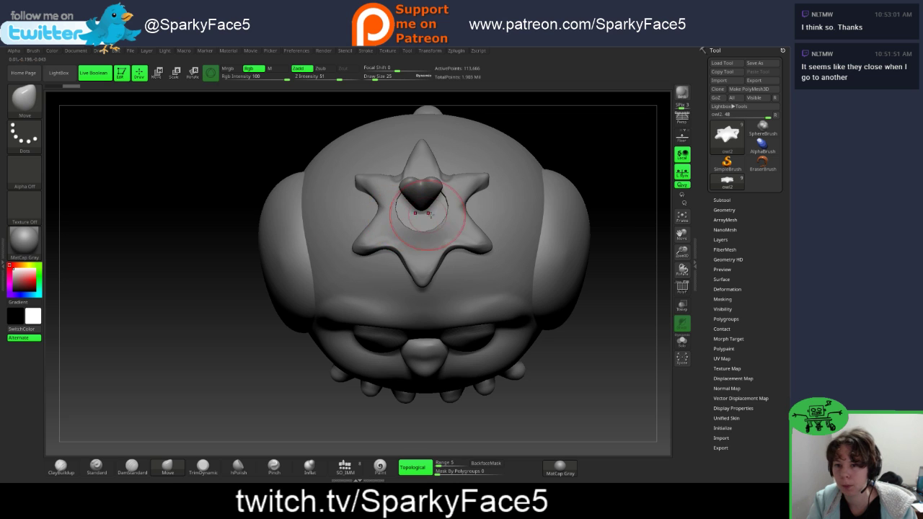
pyautogui.moveTo(605, 186); pyautogui.dragTo(601, 159)
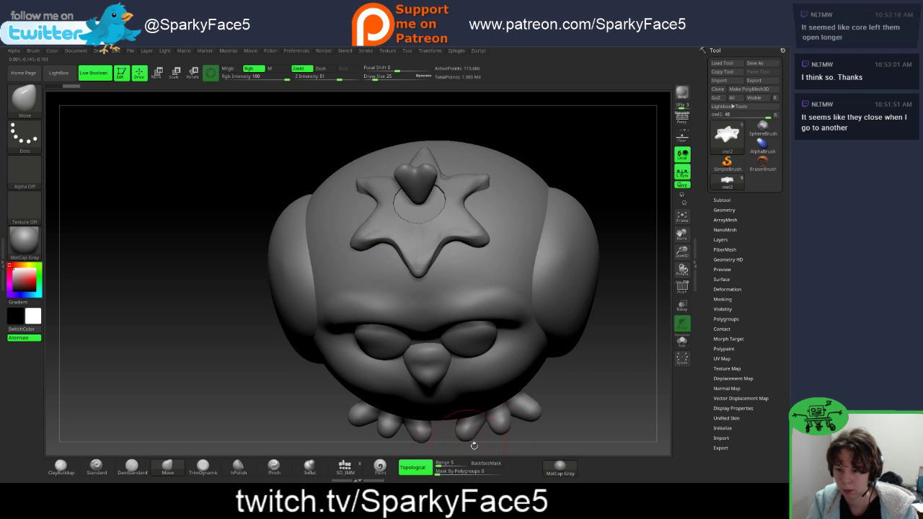
pyautogui.click(683, 289)
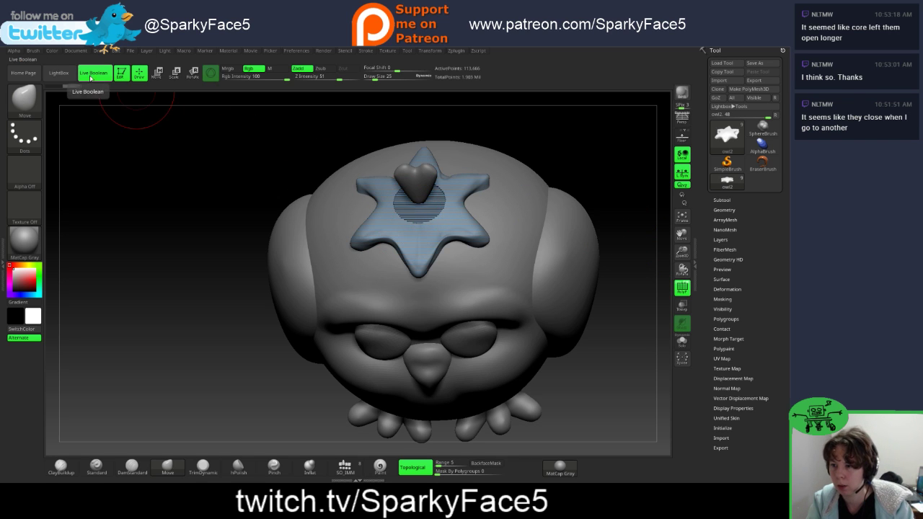
# Step: Inspect the subtractive cylinder in the star by disabling Live Boolean and toggling the cylinder's visibility, and re-enable Live Boolean
pyautogui.click(95, 75)
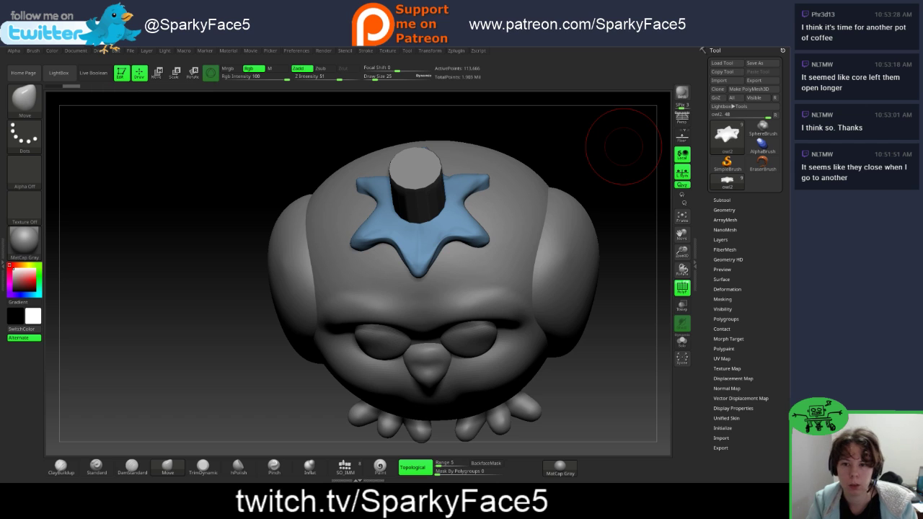
pyautogui.click(722, 200)
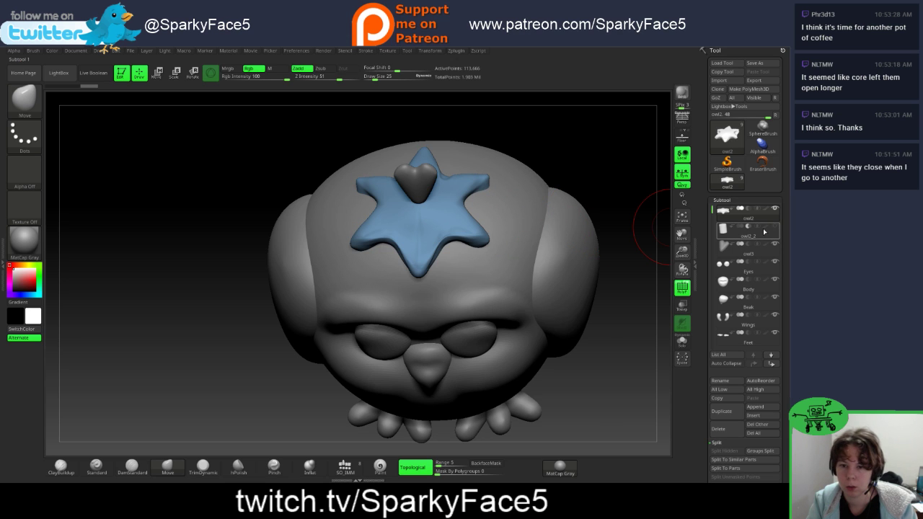
pyautogui.moveTo(756, 236)
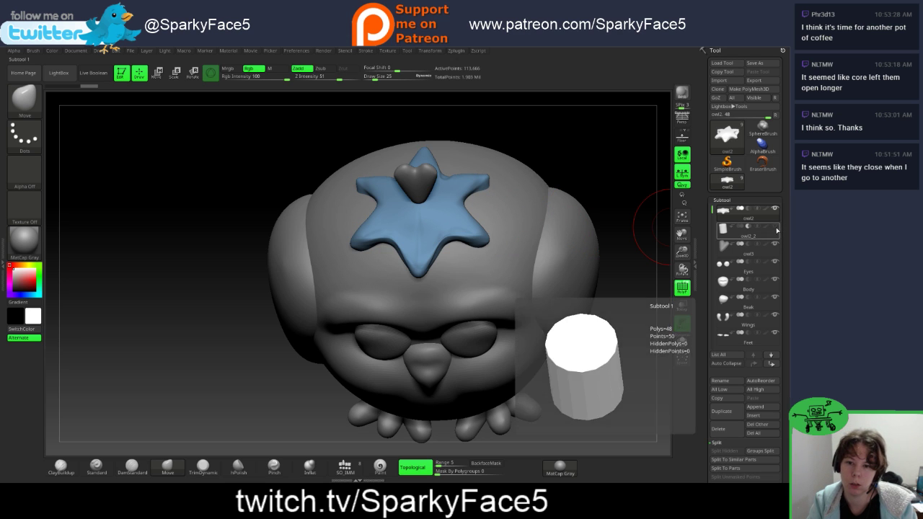
pyautogui.click(775, 228)
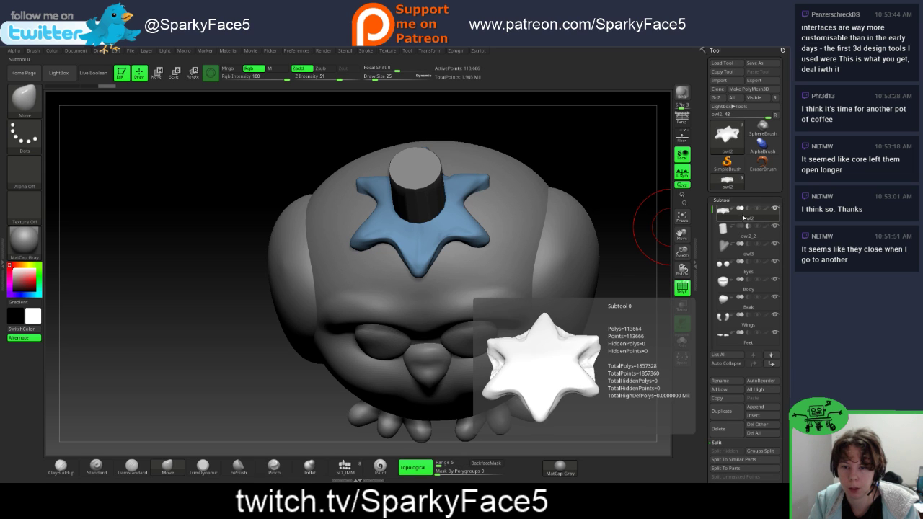
pyautogui.click(103, 75)
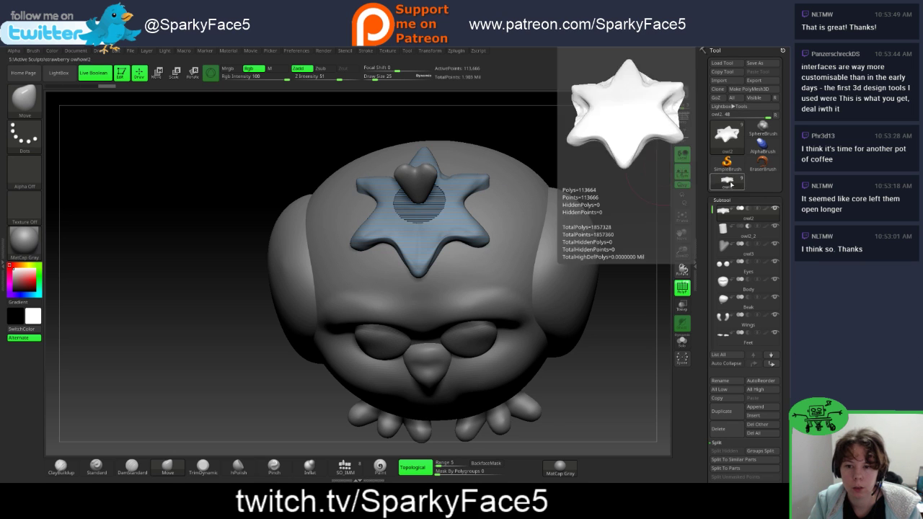
# Step: Hide the heart stem, eyes, body, beak, wings and feet subtools, leaving only the star and its cylinder visible
pyautogui.click(775, 246)
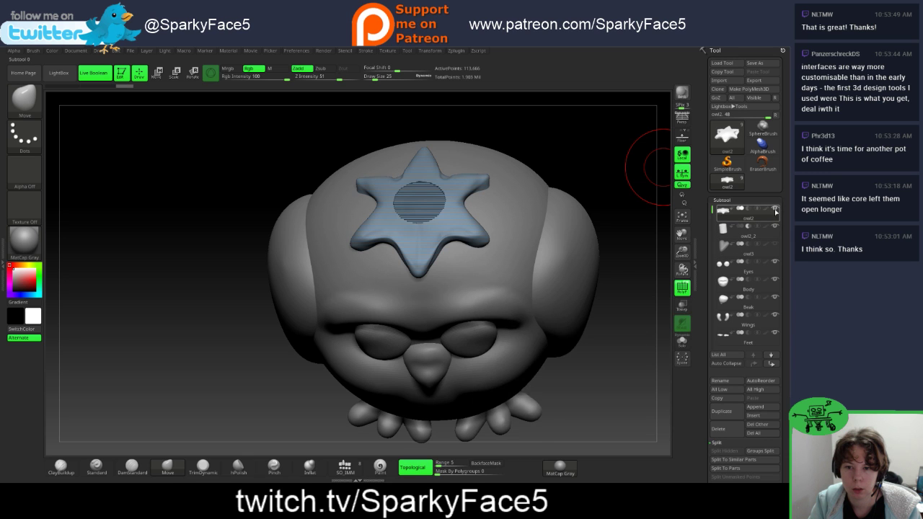
pyautogui.click(776, 227)
pyautogui.click(776, 227)
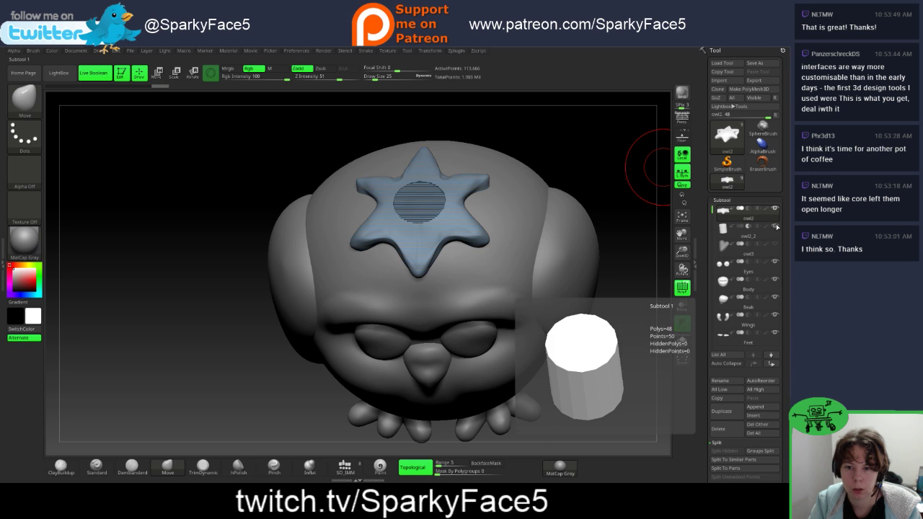
pyautogui.click(776, 227)
pyautogui.click(776, 227)
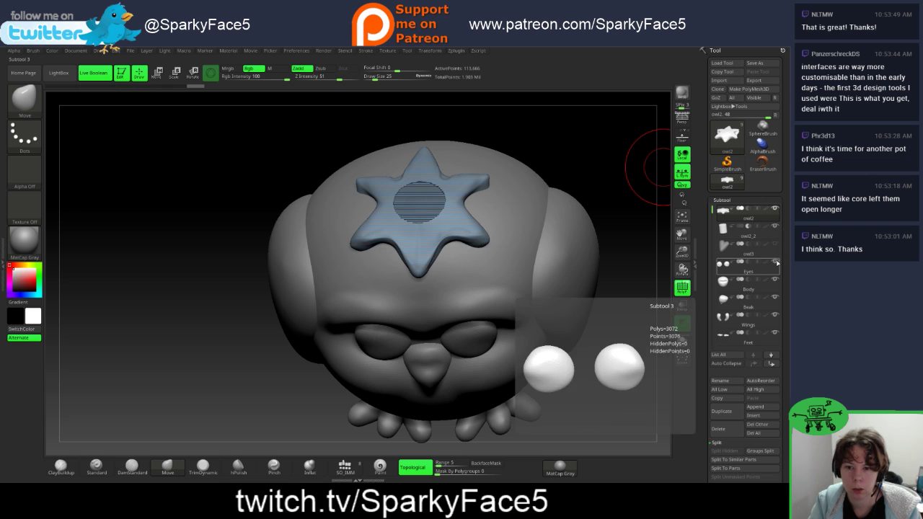
pyautogui.click(776, 263)
pyautogui.click(776, 280)
pyautogui.click(776, 297)
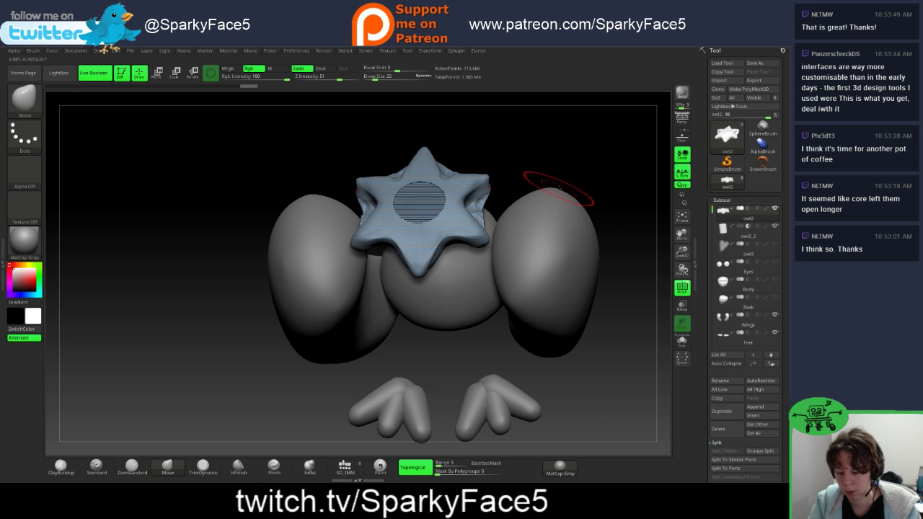
pyautogui.click(776, 315)
pyautogui.moveTo(713, 211)
pyautogui.mouseDown()
pyautogui.moveTo(711, 261)
pyautogui.moveTo(715, 228)
pyautogui.mouseUp()
pyautogui.click(775, 281)
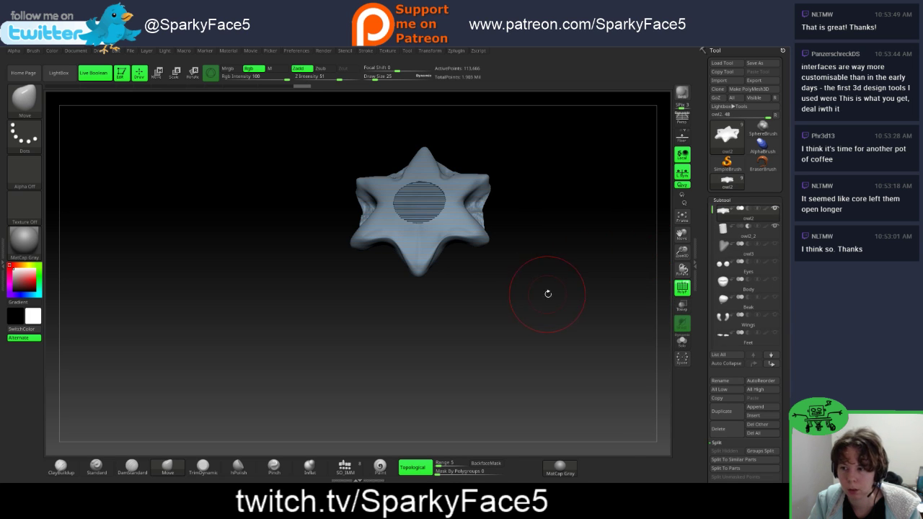
# Step: Smooth the folded sides and the underside of the star with the Smooth brush
pyautogui.moveTo(545, 290)
pyautogui.mouseDown()
pyautogui.moveTo(560, 222)
pyautogui.moveTo(566, 261)
pyautogui.moveTo(568, 232)
pyautogui.moveTo(571, 271)
pyautogui.moveTo(514, 207)
pyautogui.moveTo(558, 262)
pyautogui.moveTo(531, 265)
pyautogui.moveTo(546, 245)
pyautogui.moveTo(571, 253)
pyautogui.moveTo(559, 241)
pyautogui.moveTo(581, 240)
pyautogui.moveTo(552, 268)
pyautogui.mouseUp()
pyautogui.press('shift')
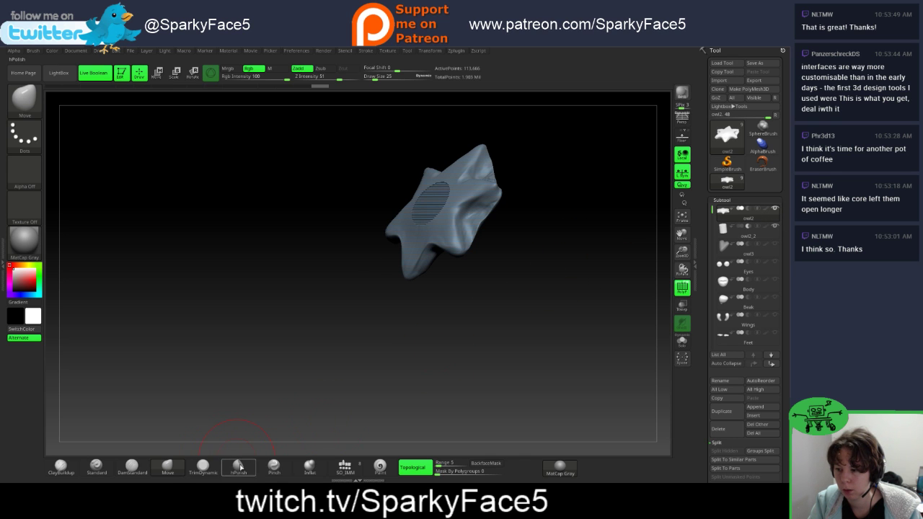
pyautogui.press('shift')
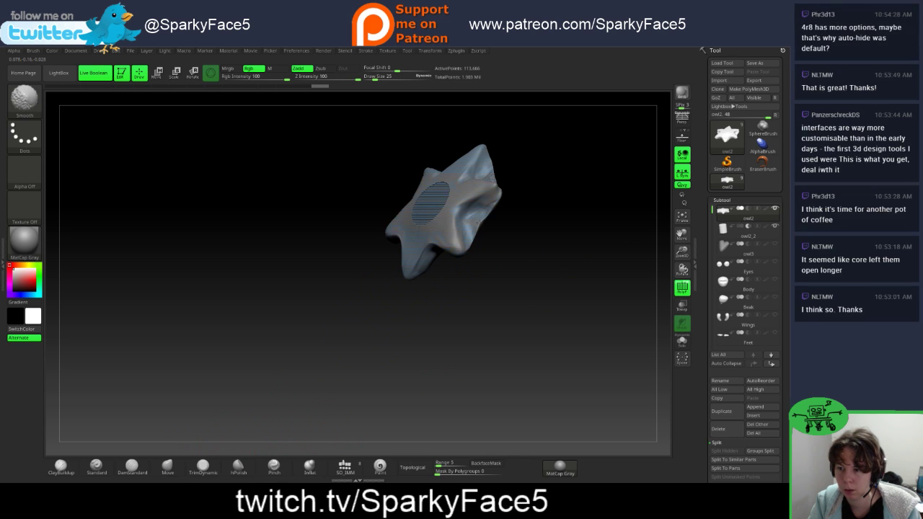
pyautogui.moveTo(494, 229); pyautogui.dragTo(517, 260)
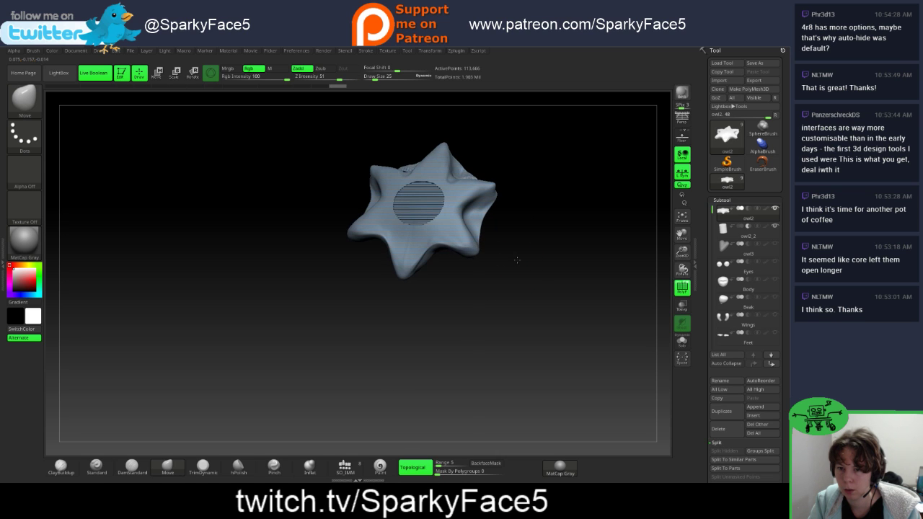
pyautogui.moveTo(705, 357); pyautogui.dragTo(705, 301)
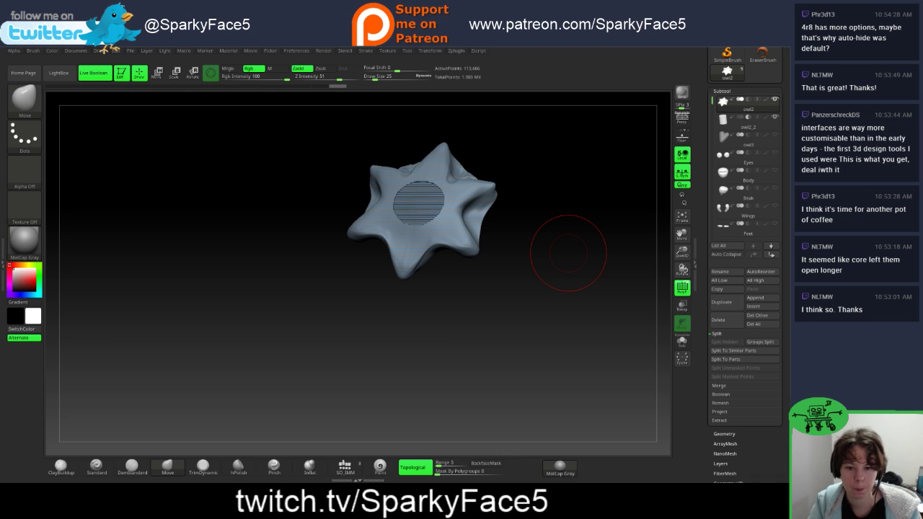
pyautogui.moveTo(547, 344); pyautogui.dragTo(531, 202)
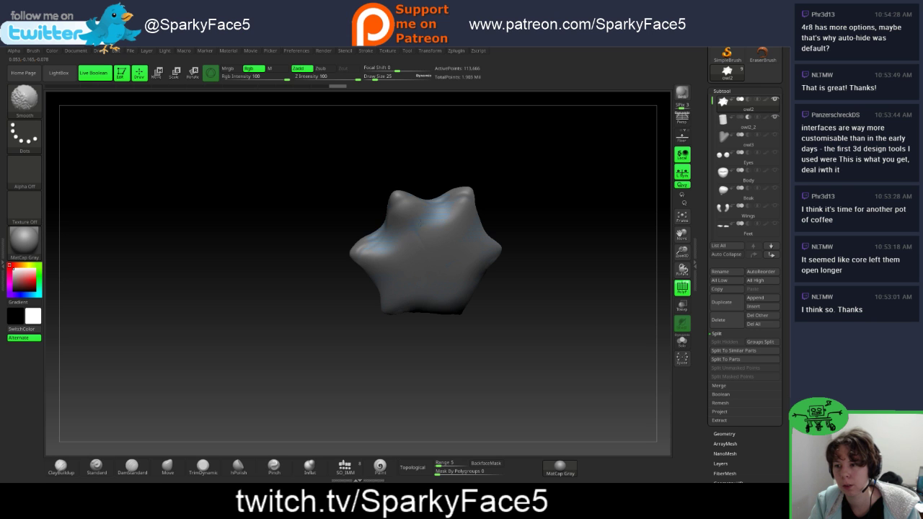
pyautogui.moveTo(545, 217)
pyautogui.mouseDown()
pyautogui.moveTo(587, 282)
pyautogui.moveTo(540, 264)
pyautogui.moveTo(545, 257)
pyautogui.moveTo(426, 350)
pyautogui.mouseUp()
# Step: Switch to the ClayBuildup brush and fill the hollows between the points on the star's side
pyautogui.press('b')
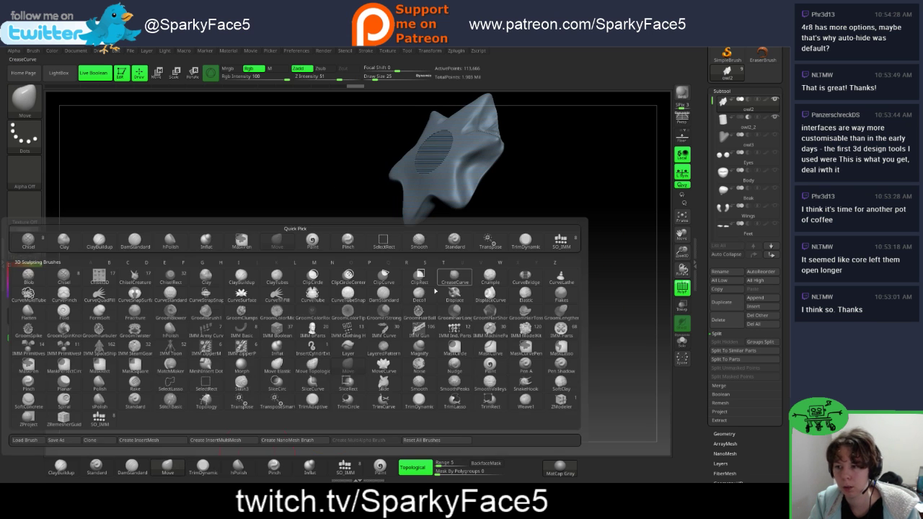
pyautogui.press('c')
pyautogui.press('b')
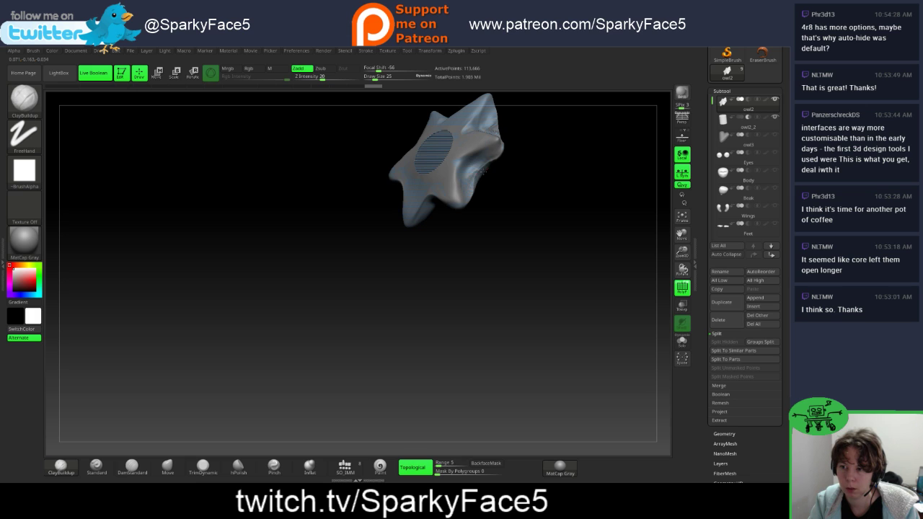
pyautogui.moveTo(526, 185); pyautogui.dragTo(485, 179)
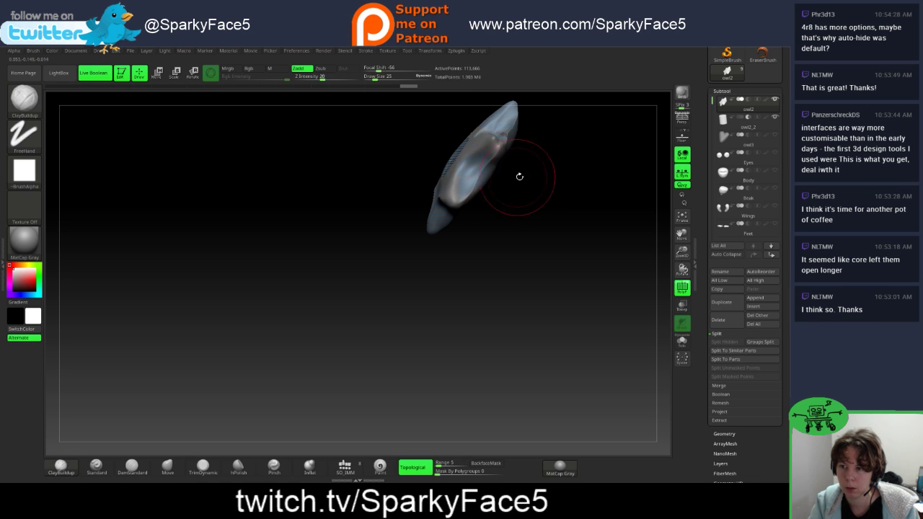
pyautogui.moveTo(519, 177); pyautogui.dragTo(529, 202)
pyautogui.moveTo(560, 163)
pyautogui.mouseDown()
pyautogui.moveTo(577, 186)
pyautogui.moveTo(576, 177)
pyautogui.mouseUp()
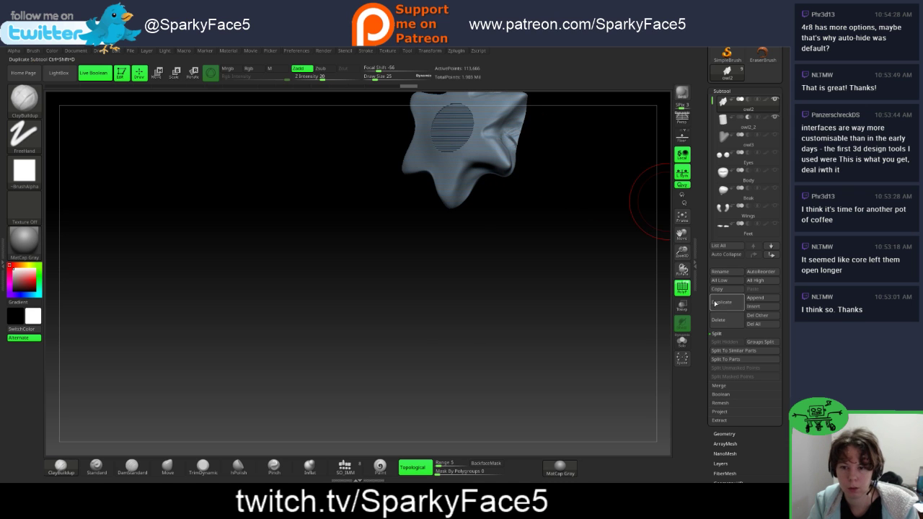
# Step: Lower the star to subdivision level 2 and rework the folds on its side
pyautogui.scroll(-3, 723, 364)
pyautogui.click(723, 359)
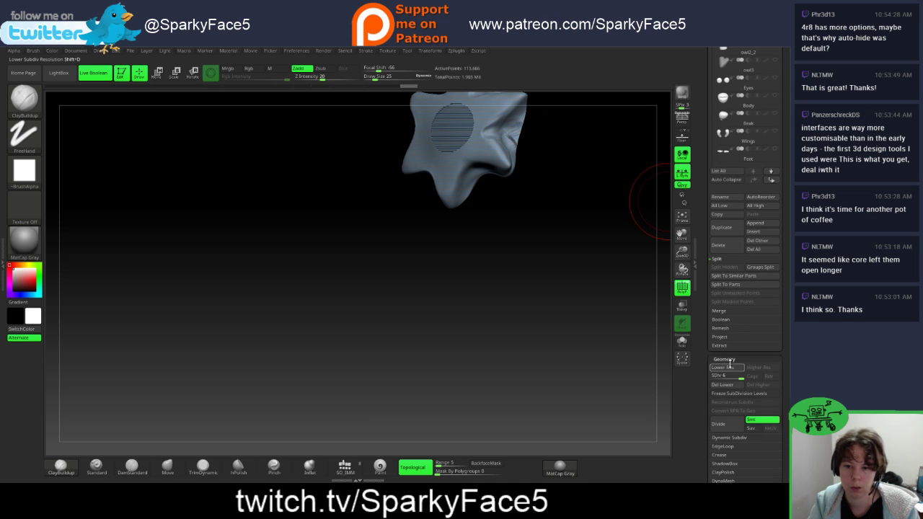
pyautogui.moveTo(740, 377); pyautogui.dragTo(723, 377)
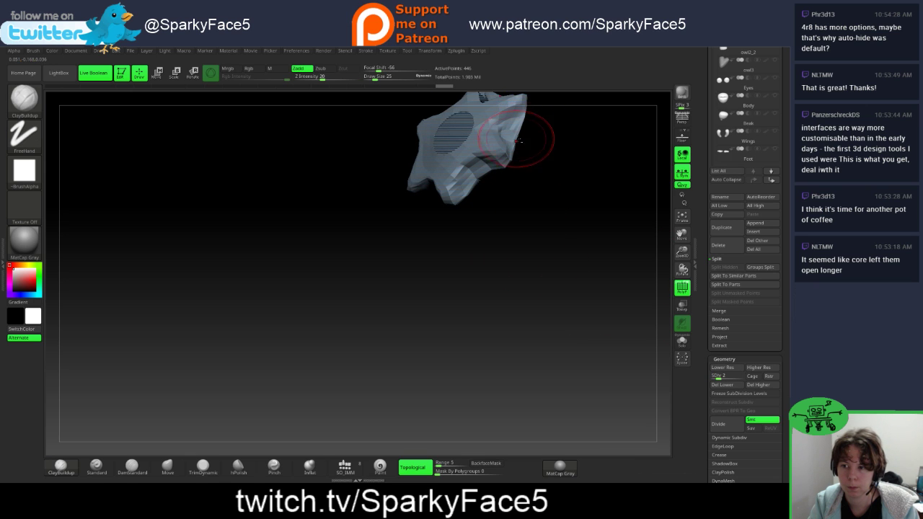
pyautogui.moveTo(552, 161); pyautogui.dragTo(516, 139)
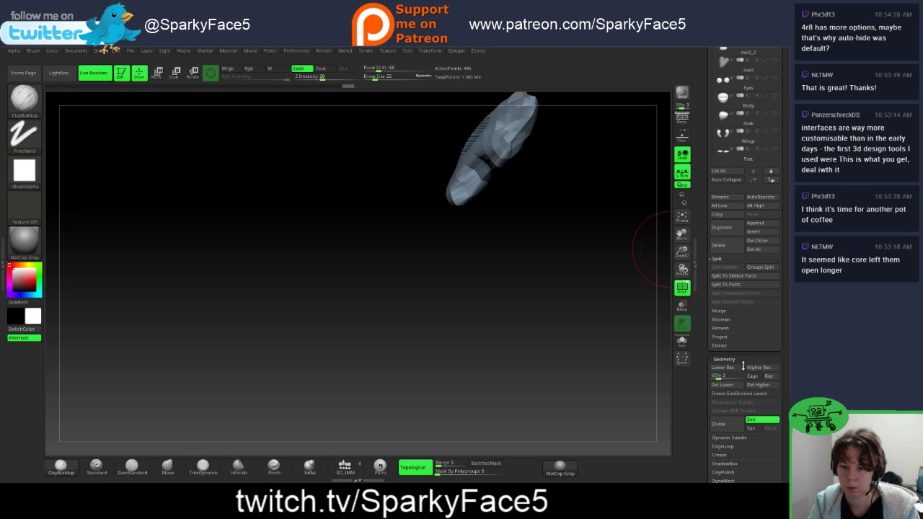
# Step: Return the star to subdivision level 6 and smooth the remaining creases on its side
pyautogui.moveTo(720, 377); pyautogui.dragTo(757, 379)
pyautogui.moveTo(596, 218); pyautogui.dragTo(585, 226)
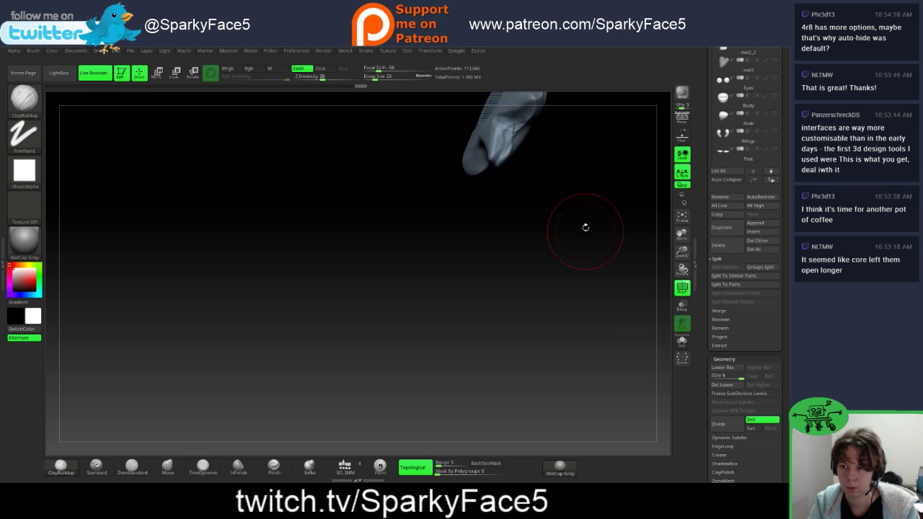
pyautogui.press('shift')
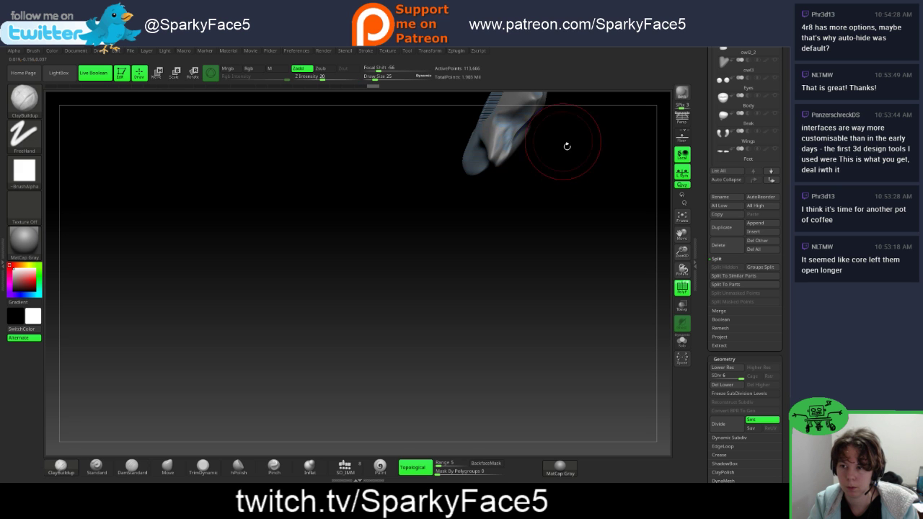
pyautogui.moveTo(567, 146)
pyautogui.mouseDown()
pyautogui.moveTo(577, 137)
pyautogui.moveTo(596, 150)
pyautogui.moveTo(564, 177)
pyautogui.mouseUp()
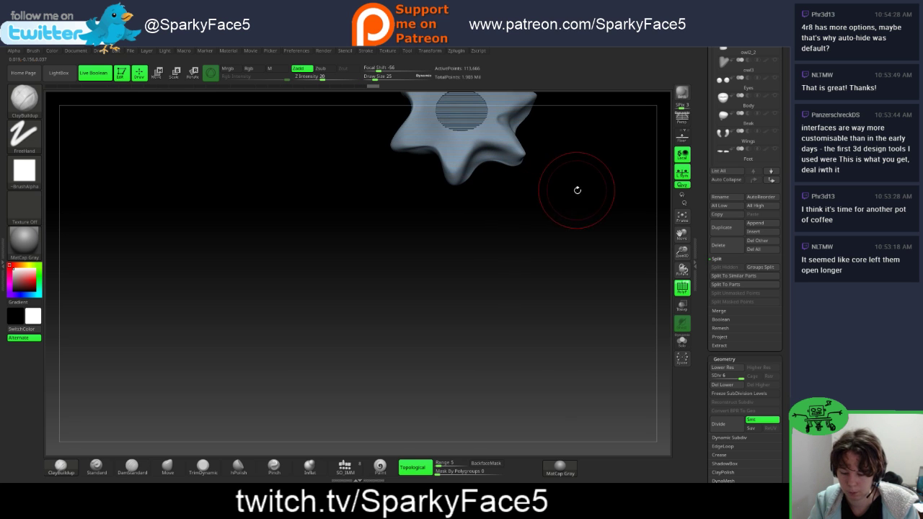
# Step: Frame the star and smooth the folds between the points on its side at subdivision level 6
pyautogui.press('f')
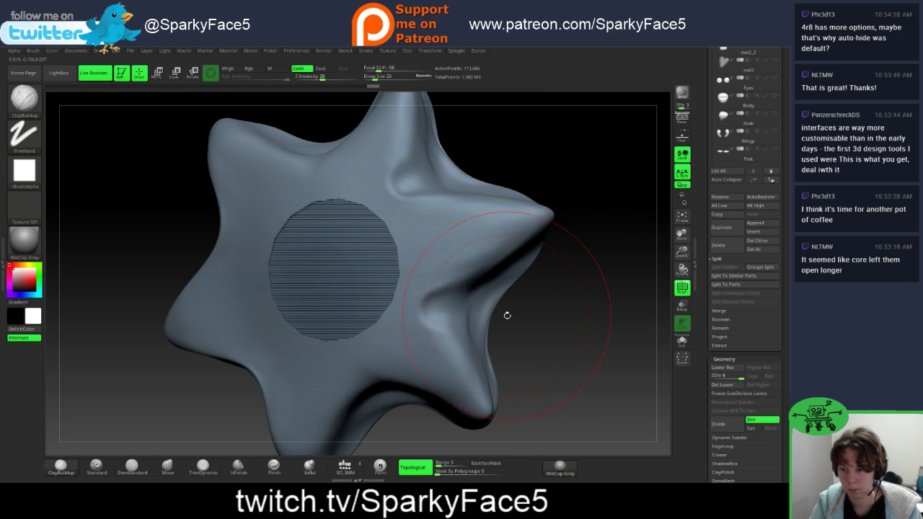
pyautogui.moveTo(500, 317)
pyautogui.mouseDown()
pyautogui.moveTo(472, 302)
pyautogui.moveTo(459, 271)
pyautogui.moveTo(470, 261)
pyautogui.mouseUp()
pyautogui.moveTo(449, 300)
pyautogui.mouseDown()
pyautogui.moveTo(478, 241)
pyautogui.moveTo(455, 268)
pyautogui.moveTo(445, 305)
pyautogui.moveTo(456, 267)
pyautogui.mouseUp()
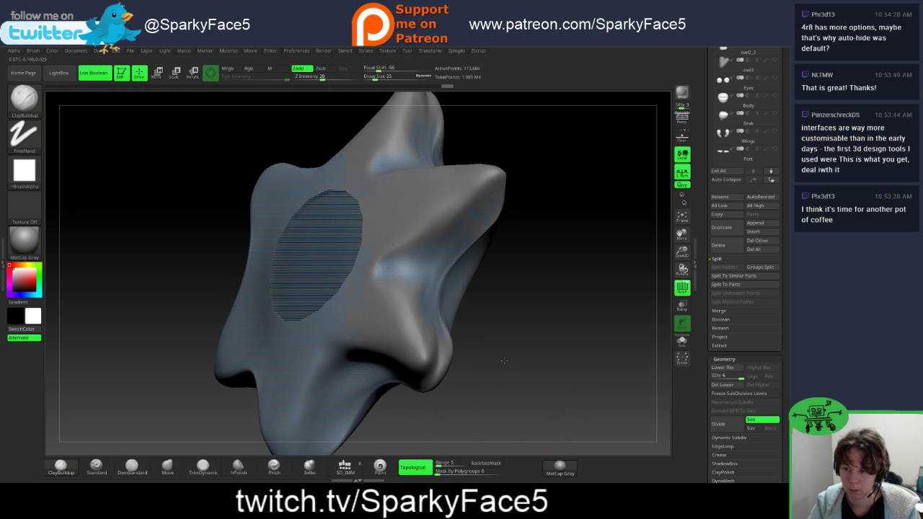
pyautogui.moveTo(452, 347); pyautogui.dragTo(498, 295)
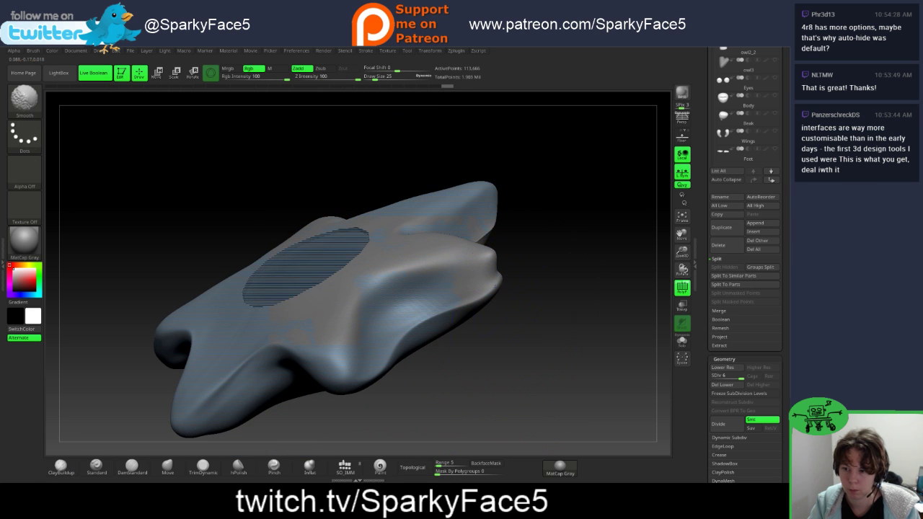
# Step: Lower the star to subdivision level 3 and smooth the folds along its side and lower edge with a draw size of 9
pyautogui.click(724, 379)
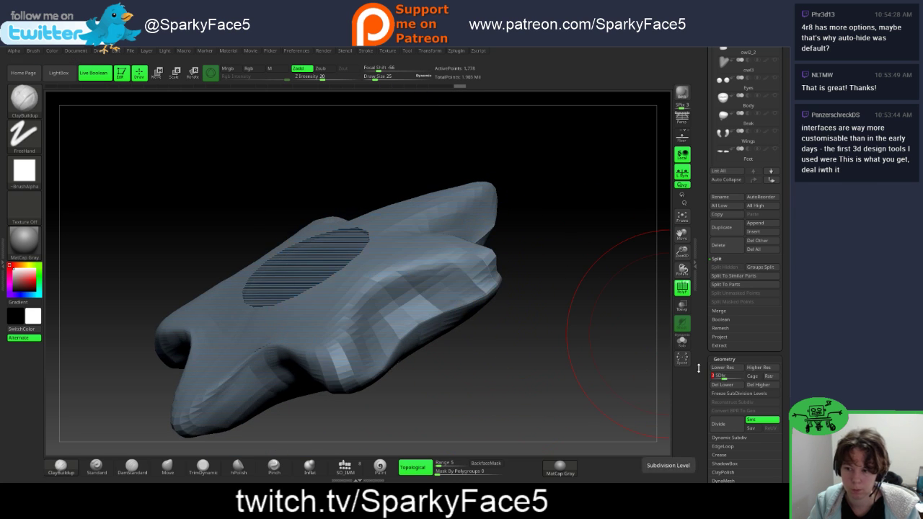
pyautogui.press('shift')
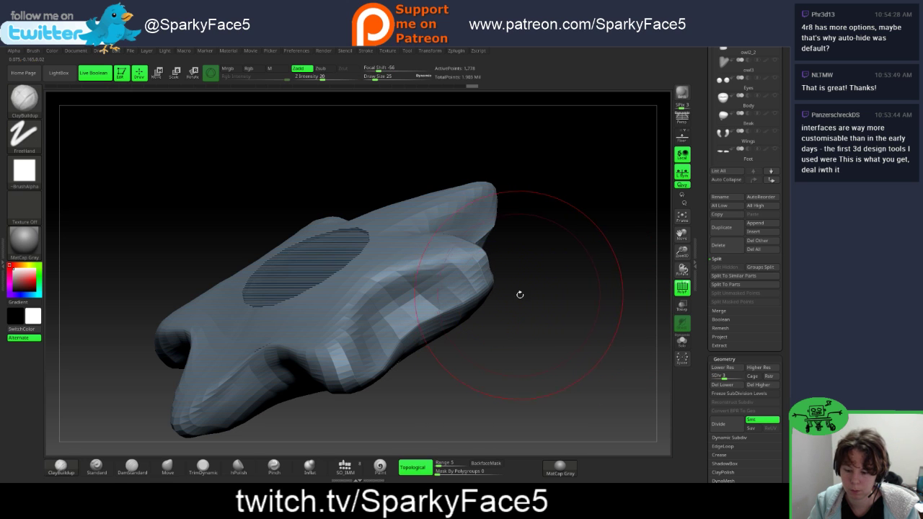
pyautogui.press('s')
pyautogui.moveTo(555, 303); pyautogui.dragTo(536, 298)
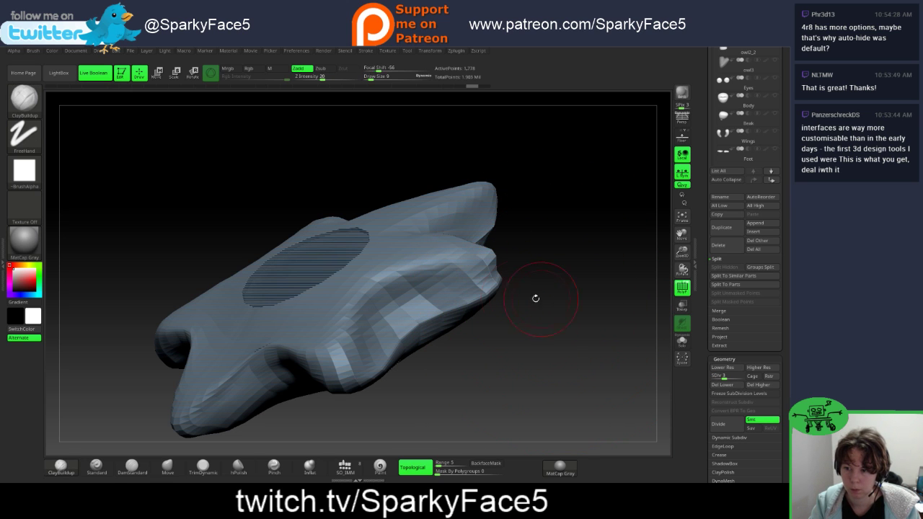
pyautogui.press('shift')
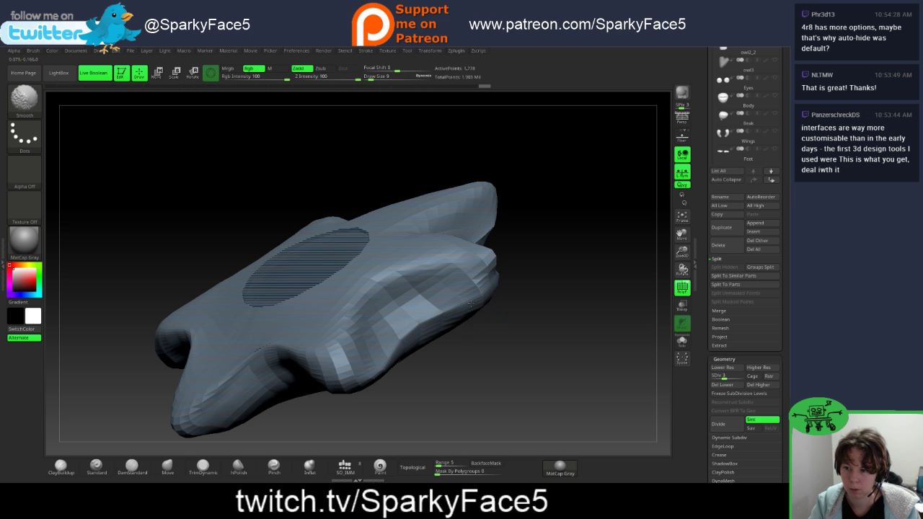
pyautogui.moveTo(471, 304)
pyautogui.keyDown('shift'); pyautogui.mouseDown()
pyautogui.moveTo(398, 339)
pyautogui.moveTo(412, 334)
pyautogui.mouseUp(); pyautogui.keyUp('shift')
pyautogui.moveTo(412, 334); pyautogui.dragTo(430, 288, button='right')
pyautogui.keyDown('shift'); pyautogui.moveTo(430, 342); pyautogui.dragTo(418, 364); pyautogui.keyUp('shift')
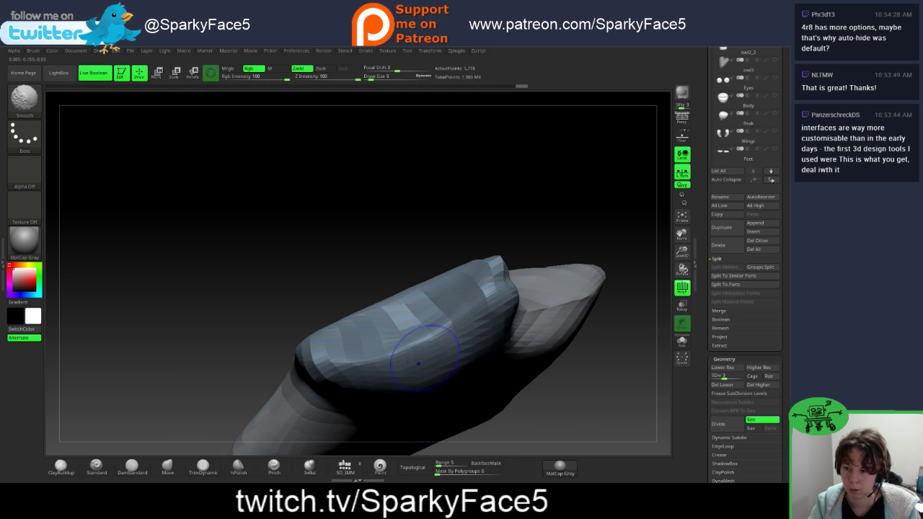
pyautogui.moveTo(417, 334); pyautogui.dragTo(537, 309, button='right')
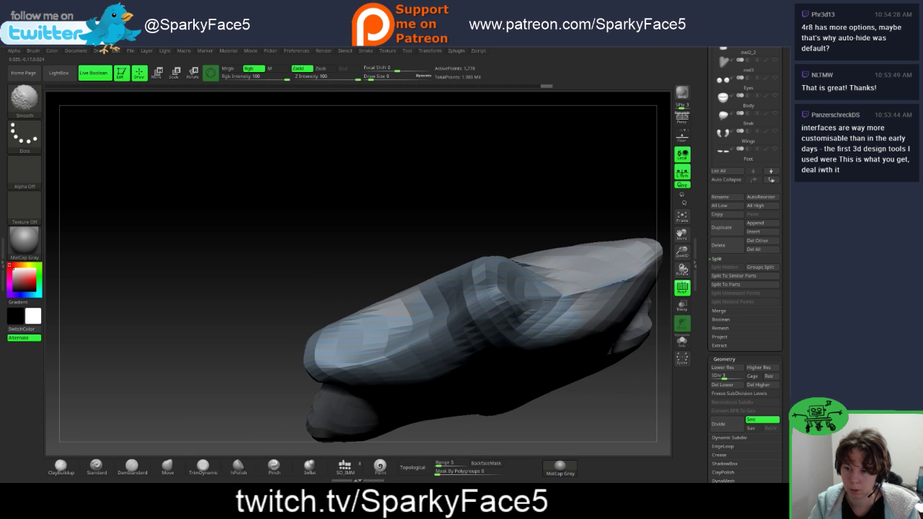
pyautogui.moveTo(628, 371)
pyautogui.mouseDown(button='right')
pyautogui.moveTo(626, 393)
pyautogui.moveTo(628, 377)
pyautogui.moveTo(644, 364)
pyautogui.mouseUp(button='right')
pyautogui.press('shift')
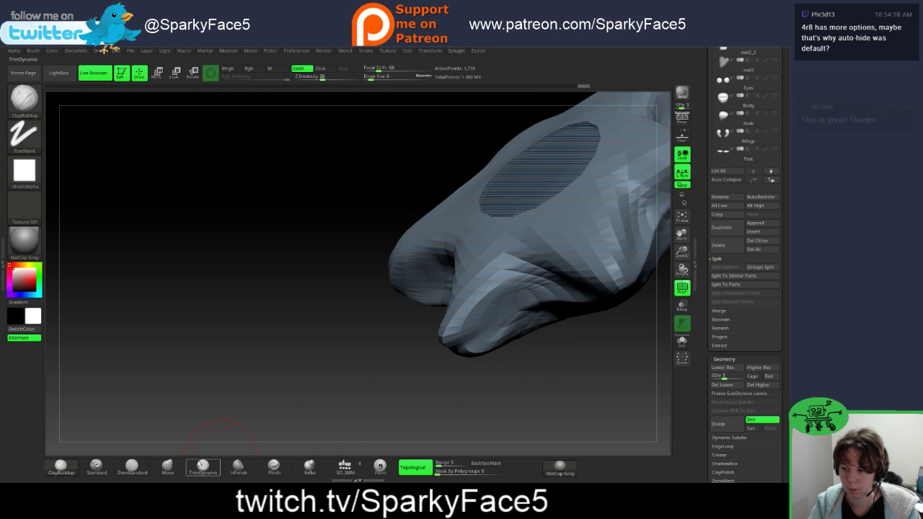
# Step: Switch to the Move brush and push in the star's lower edge between two points, checking the sides all around
pyautogui.moveTo(557, 314); pyautogui.dragTo(551, 302)
pyautogui.moveTo(558, 310); pyautogui.dragTo(550, 296)
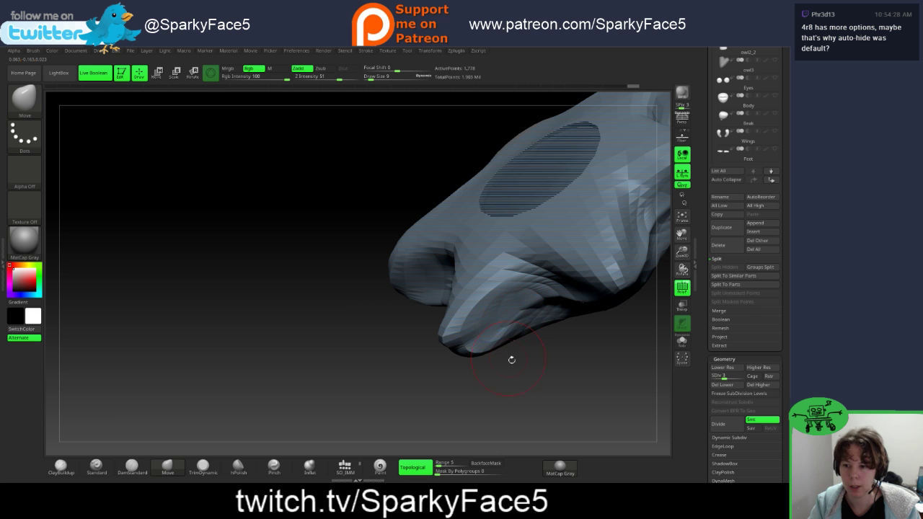
pyautogui.moveTo(511, 359); pyautogui.dragTo(610, 288)
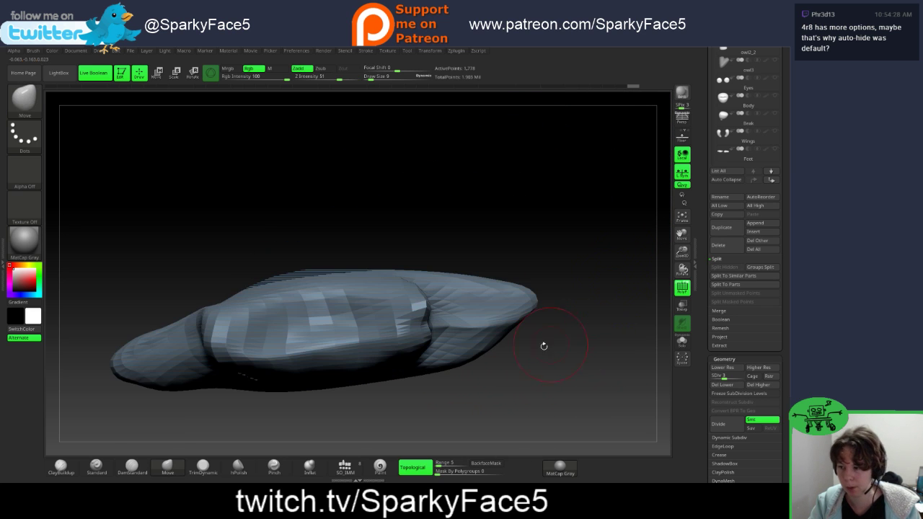
pyautogui.moveTo(543, 346); pyautogui.dragTo(504, 382)
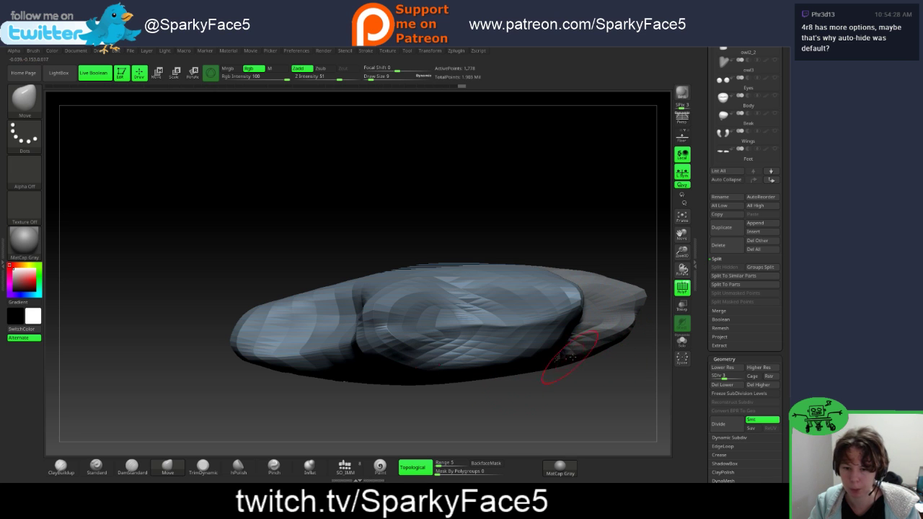
pyautogui.moveTo(612, 374); pyautogui.dragTo(459, 358)
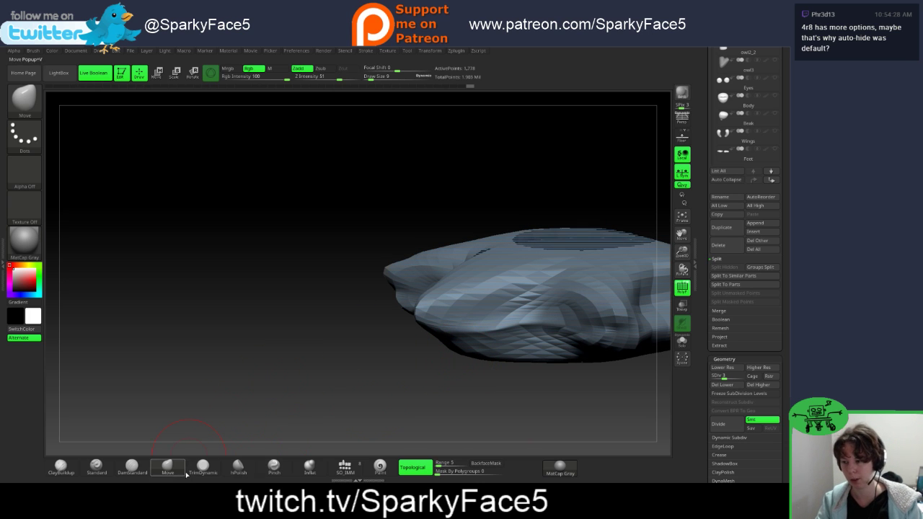
pyautogui.moveTo(559, 392); pyautogui.dragTo(592, 393)
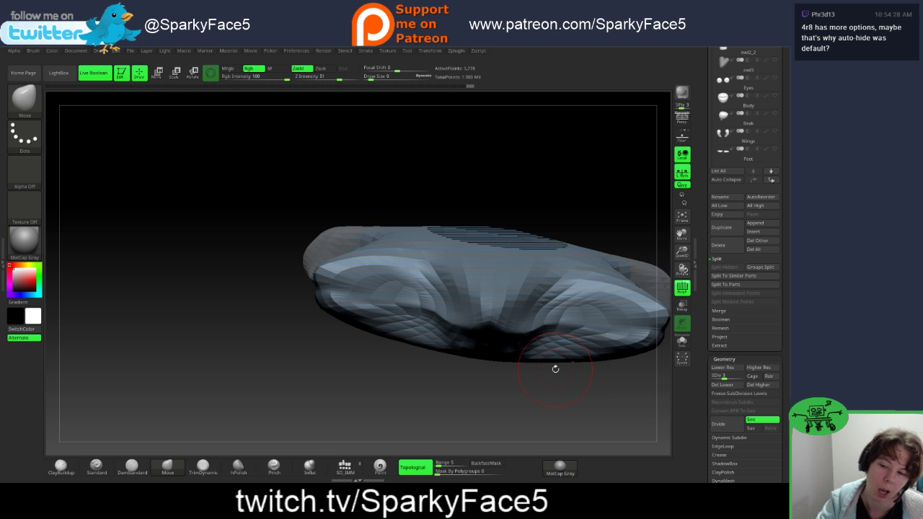
pyautogui.moveTo(584, 375); pyautogui.dragTo(569, 400)
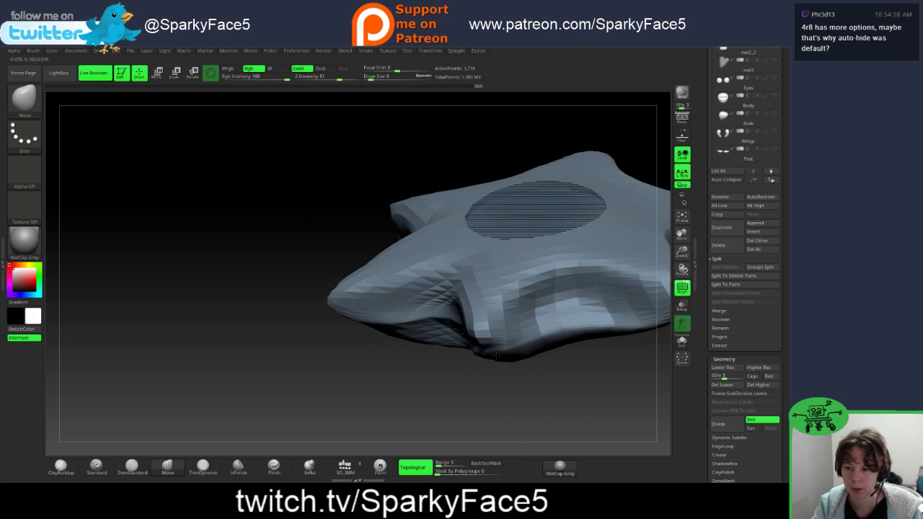
# Step: Return the star to subdivision level 6 and smooth the creases between its points
pyautogui.press('d')
pyautogui.press('d')
pyautogui.press('d')
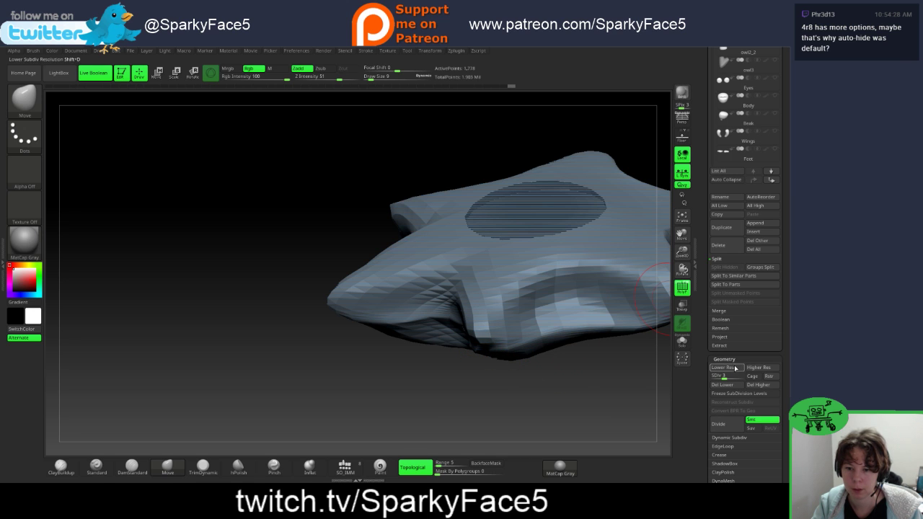
pyautogui.moveTo(588, 383); pyautogui.dragTo(577, 382)
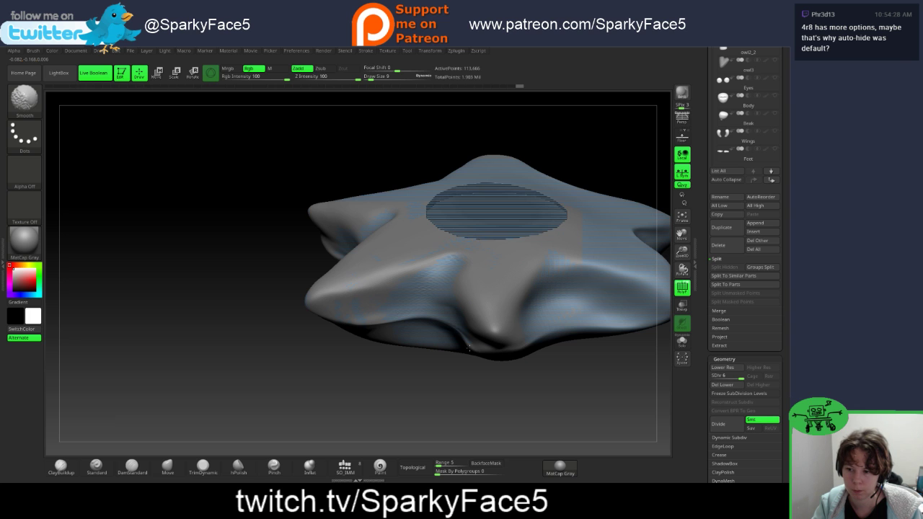
pyautogui.moveTo(484, 389); pyautogui.dragTo(555, 371)
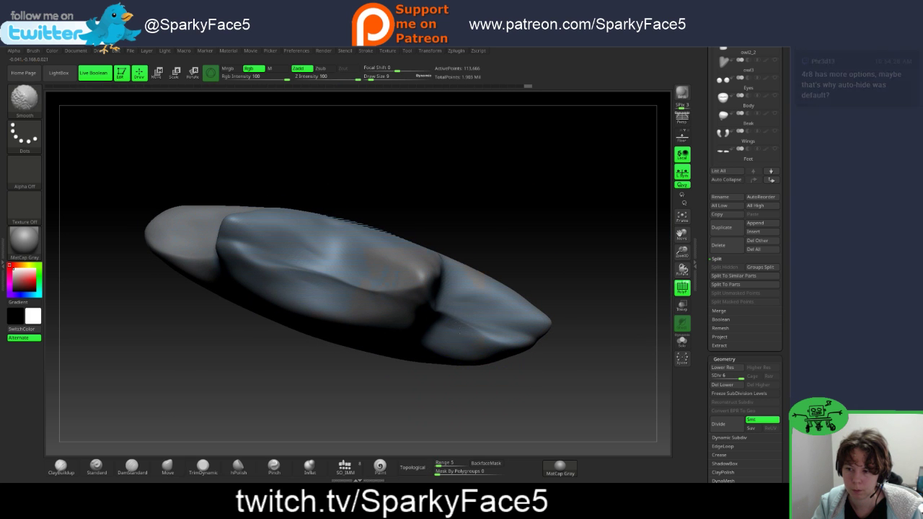
pyautogui.moveTo(573, 247); pyautogui.dragTo(558, 282)
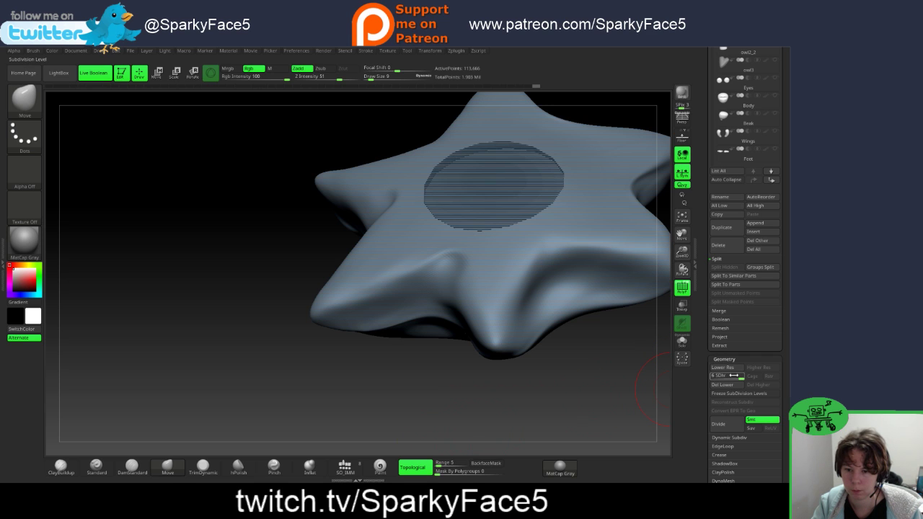
# Step: Smooth the rough hollow beneath the star's side at subdivision level 4, and return to level 6 to blend the side
pyautogui.moveTo(730, 375); pyautogui.dragTo(728, 376)
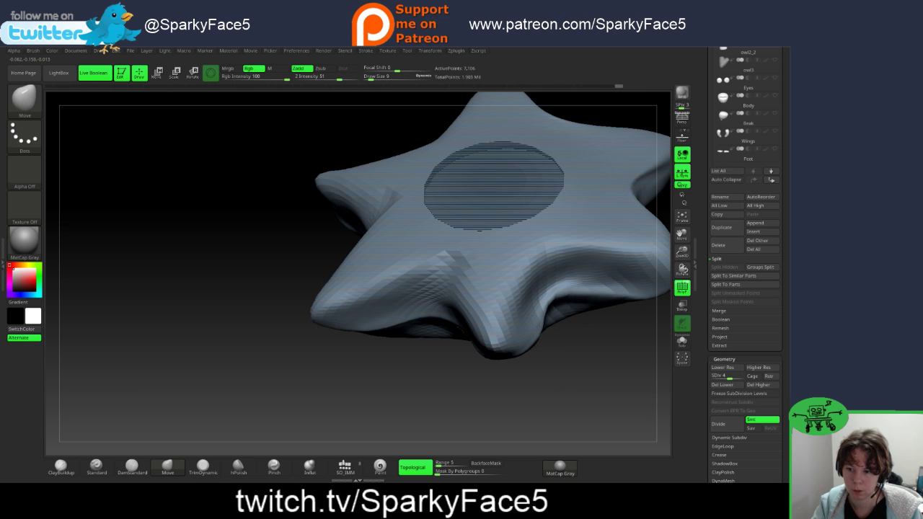
pyautogui.press('shift')
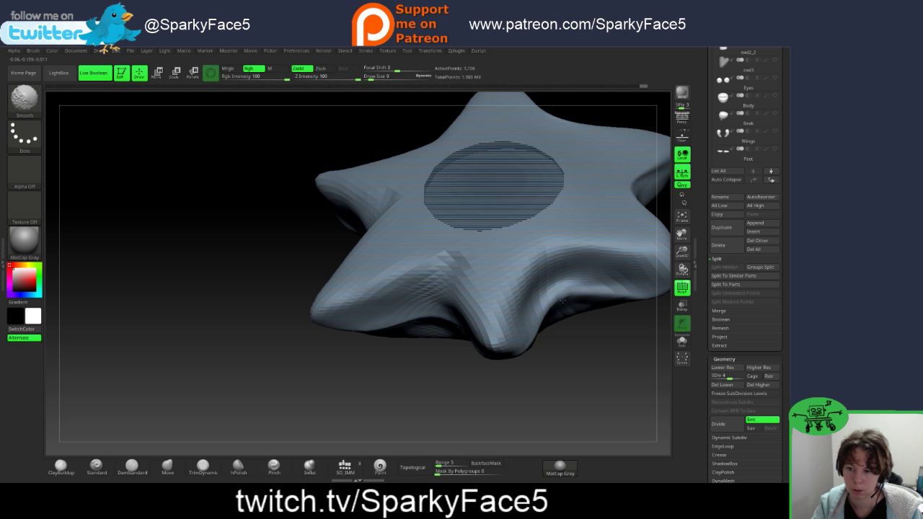
pyautogui.press('d')
pyautogui.press('d')
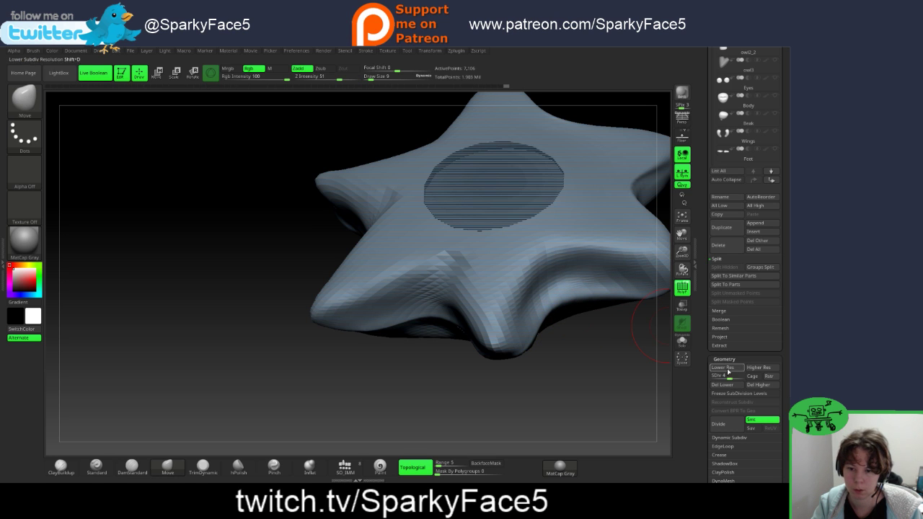
pyautogui.moveTo(645, 386)
pyautogui.mouseDown()
pyautogui.moveTo(587, 389)
pyautogui.moveTo(563, 336)
pyautogui.mouseUp()
pyautogui.press('shift')
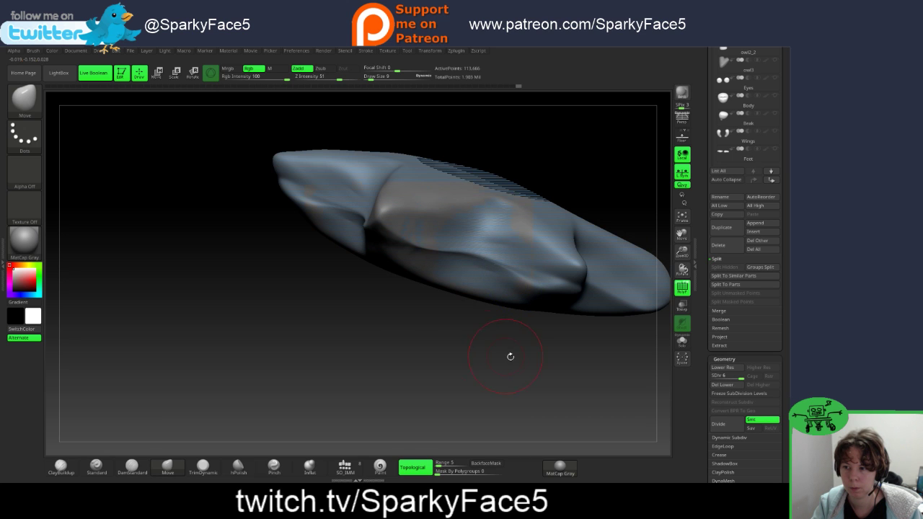
# Step: Remesh the star with ZRemesher, using a target polygon count of 5 and adaptive sizing
pyautogui.moveTo(509, 354)
pyautogui.mouseDown()
pyautogui.moveTo(611, 359)
pyautogui.moveTo(593, 356)
pyautogui.mouseUp()
pyautogui.moveTo(589, 298); pyautogui.dragTo(670, 359)
pyautogui.scroll(-6, 714, 361)
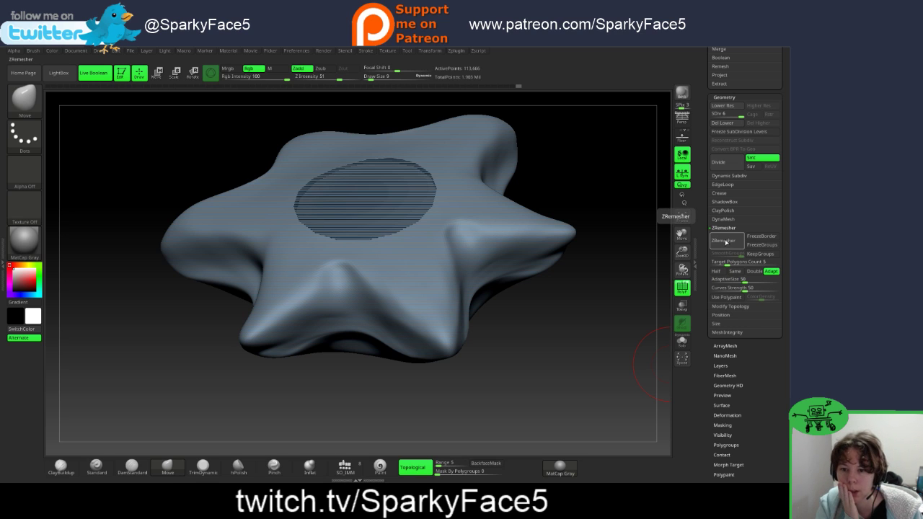
pyautogui.click(726, 245)
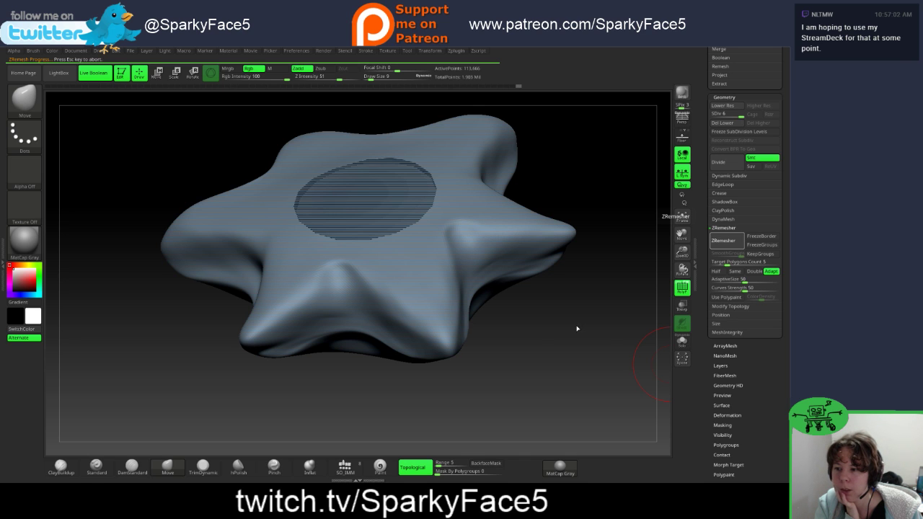
pyautogui.moveTo(548, 315)
pyautogui.mouseDown()
pyautogui.moveTo(530, 326)
pyautogui.moveTo(540, 322)
pyautogui.moveTo(534, 326)
pyautogui.moveTo(528, 276)
pyautogui.mouseUp()
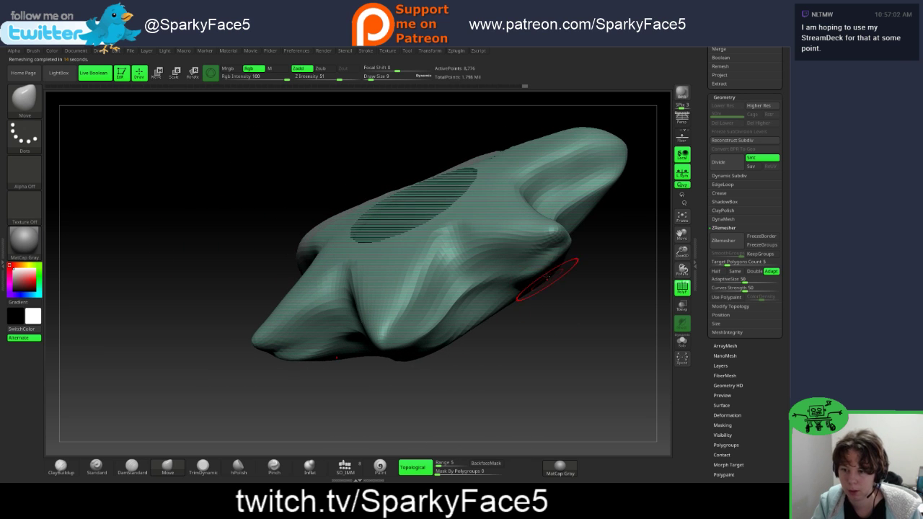
# Step: Smooth the creases on the remeshed star's sides and in the hollows between its points
pyautogui.press('shift')
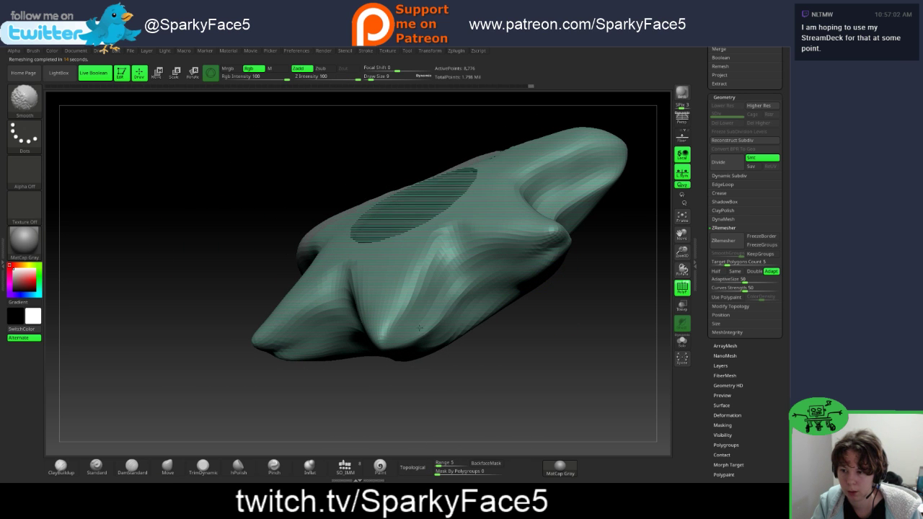
pyautogui.moveTo(539, 266); pyautogui.dragTo(613, 209)
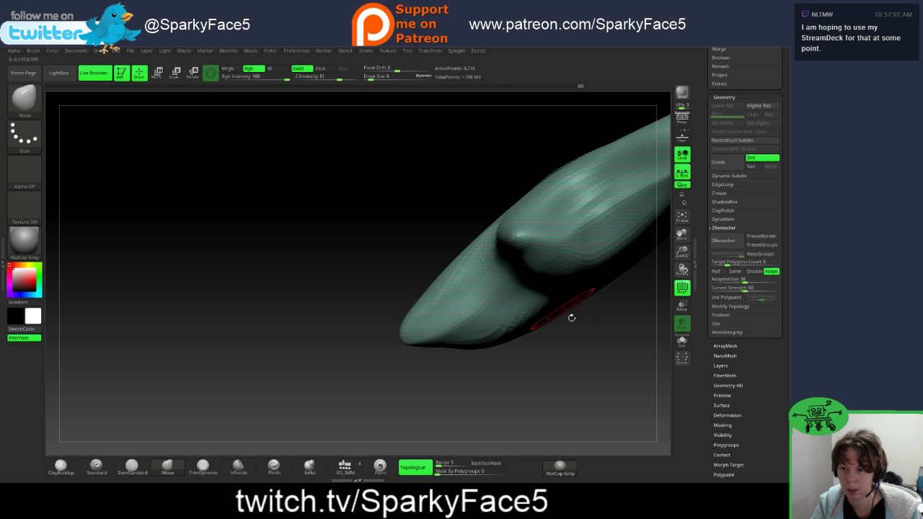
pyautogui.moveTo(570, 317)
pyautogui.mouseDown()
pyautogui.moveTo(612, 319)
pyautogui.moveTo(577, 319)
pyautogui.moveTo(599, 246)
pyautogui.mouseUp()
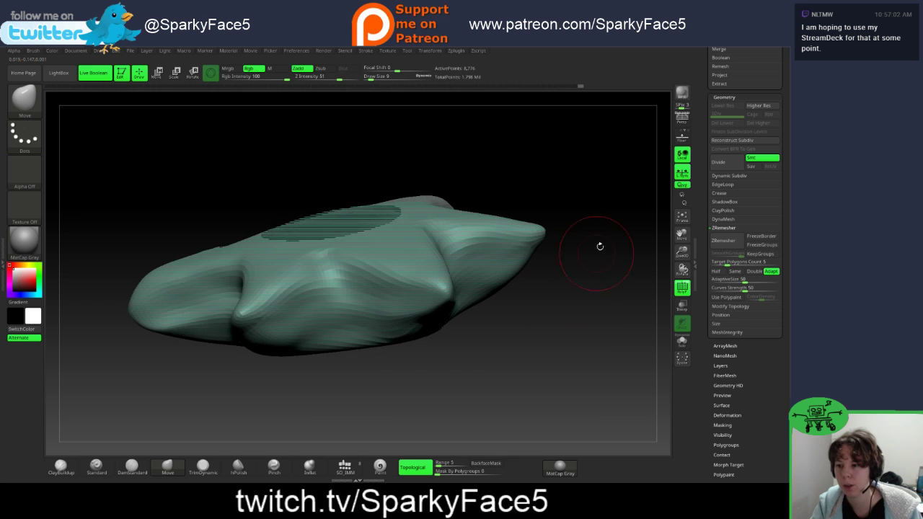
pyautogui.moveTo(551, 342); pyautogui.dragTo(603, 348)
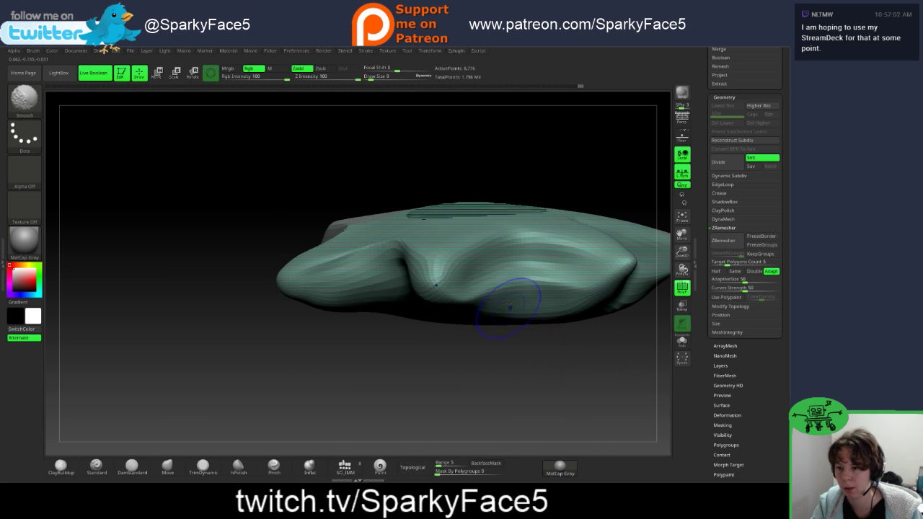
pyautogui.keyDown('shift'); pyautogui.moveTo(507, 303); pyautogui.dragTo(485, 296); pyautogui.keyUp('shift')
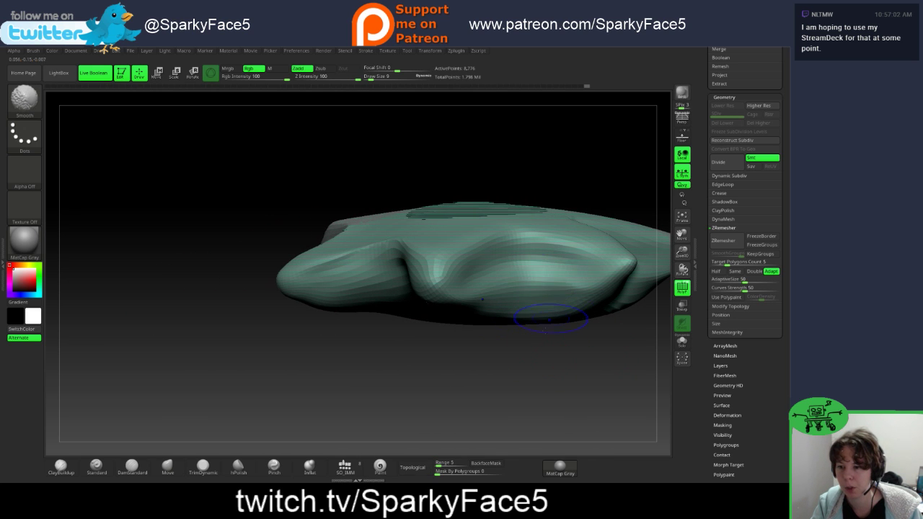
pyautogui.moveTo(549, 333)
pyautogui.mouseDown()
pyautogui.moveTo(563, 357)
pyautogui.moveTo(537, 335)
pyautogui.mouseUp()
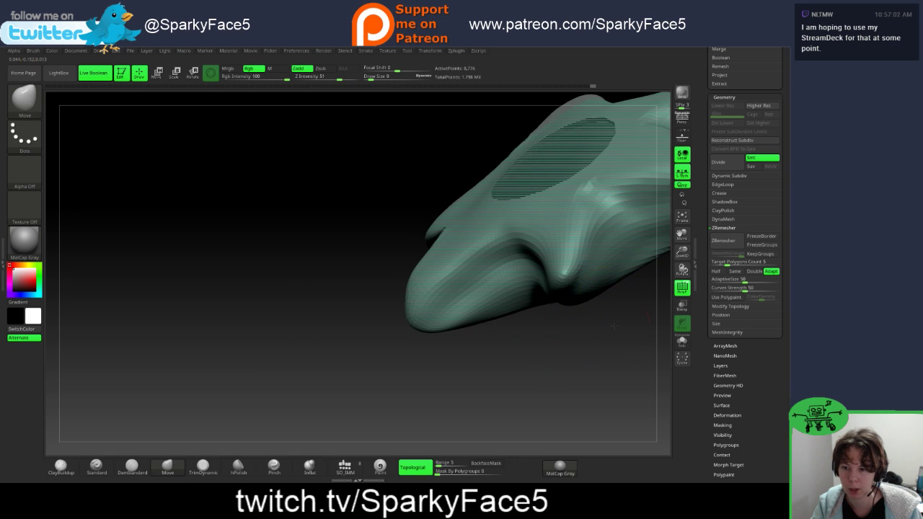
pyautogui.moveTo(620, 256)
pyautogui.mouseDown()
pyautogui.moveTo(598, 309)
pyautogui.moveTo(581, 292)
pyautogui.mouseUp()
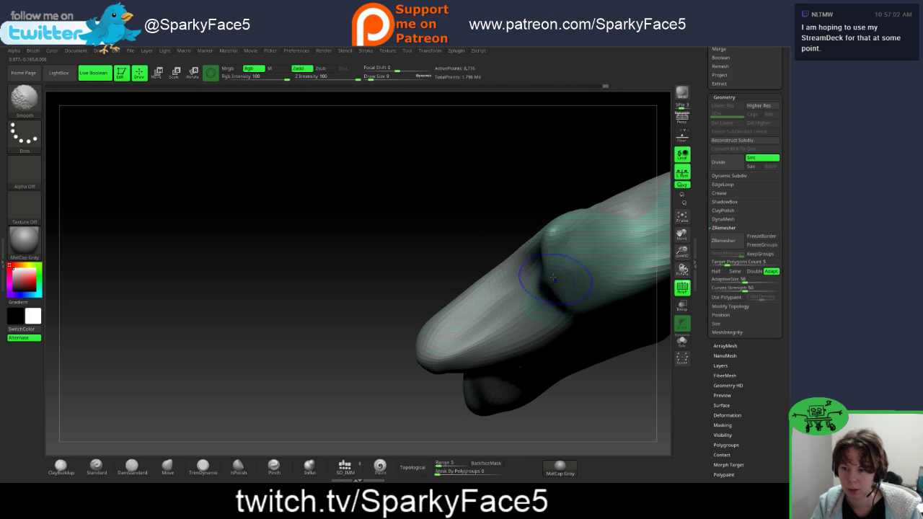
pyautogui.moveTo(574, 341)
pyautogui.mouseDown()
pyautogui.moveTo(598, 322)
pyautogui.moveTo(587, 309)
pyautogui.moveTo(628, 320)
pyautogui.mouseUp()
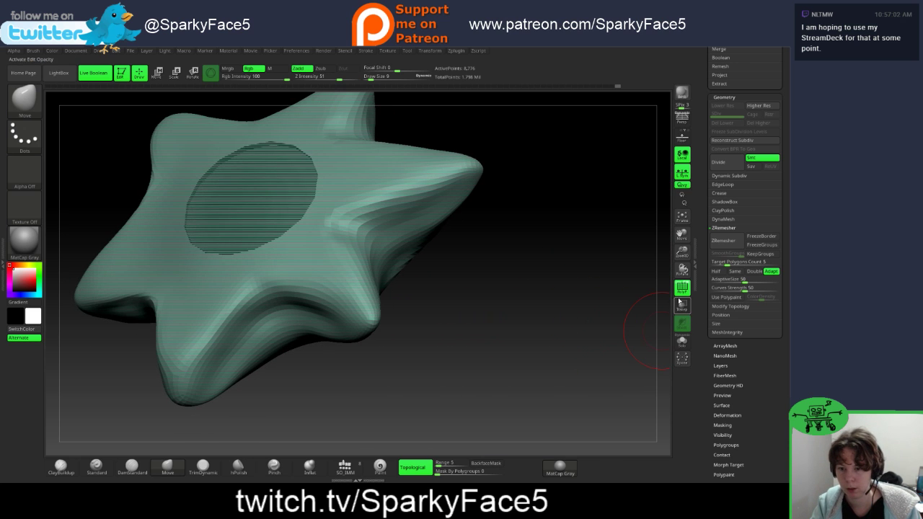
# Step: Turn off the polygon wireframe and smooth the creases along the star's sides and in the hollows between its points
pyautogui.click(682, 287)
pyautogui.moveTo(510, 321); pyautogui.dragTo(469, 306)
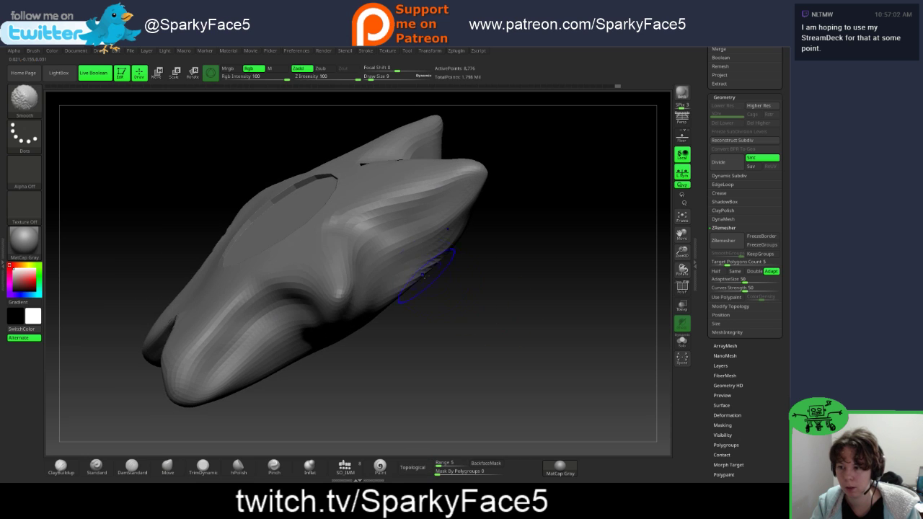
pyautogui.moveTo(433, 264)
pyautogui.keyDown('shift'); pyautogui.mouseDown()
pyautogui.moveTo(412, 278)
pyautogui.moveTo(484, 277)
pyautogui.moveTo(434, 228)
pyautogui.mouseUp(); pyautogui.keyUp('shift')
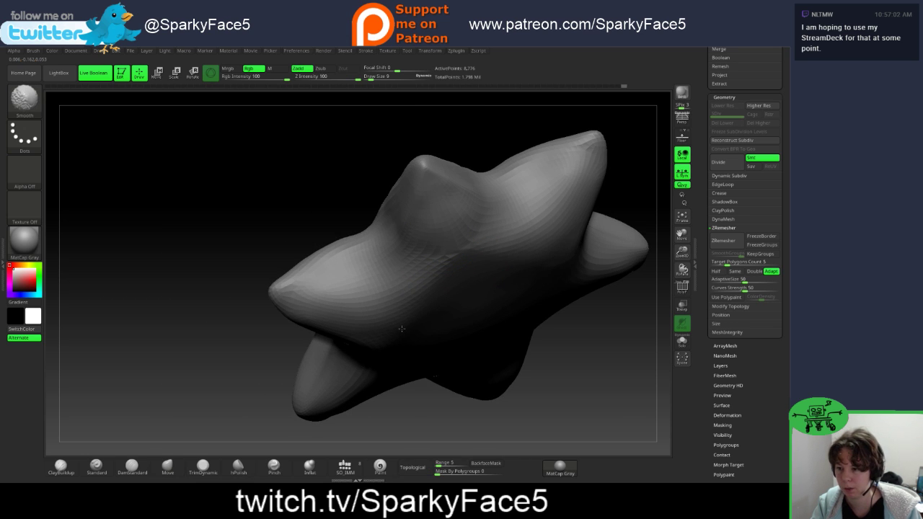
pyautogui.moveTo(453, 293)
pyautogui.mouseDown()
pyautogui.moveTo(622, 340)
pyautogui.moveTo(597, 309)
pyautogui.moveTo(443, 281)
pyautogui.mouseUp()
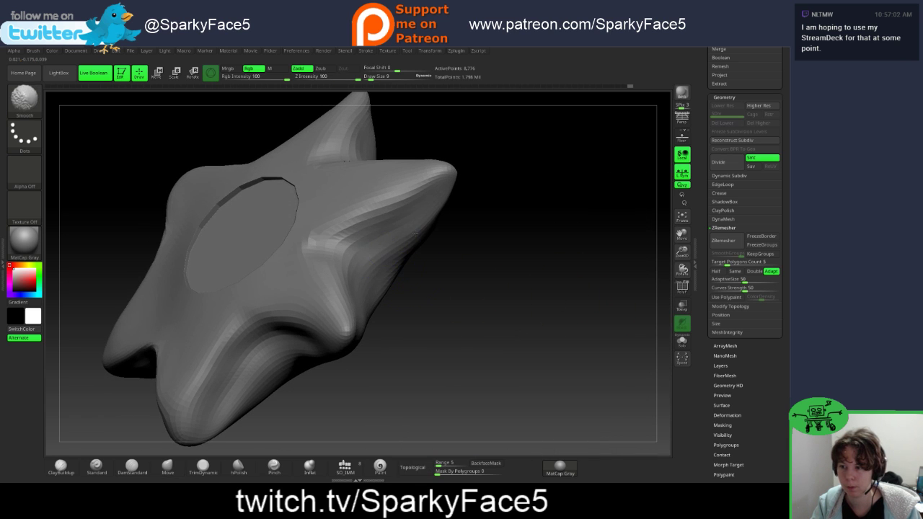
pyautogui.moveTo(365, 269)
pyautogui.mouseDown()
pyautogui.moveTo(431, 337)
pyautogui.moveTo(386, 345)
pyautogui.mouseUp()
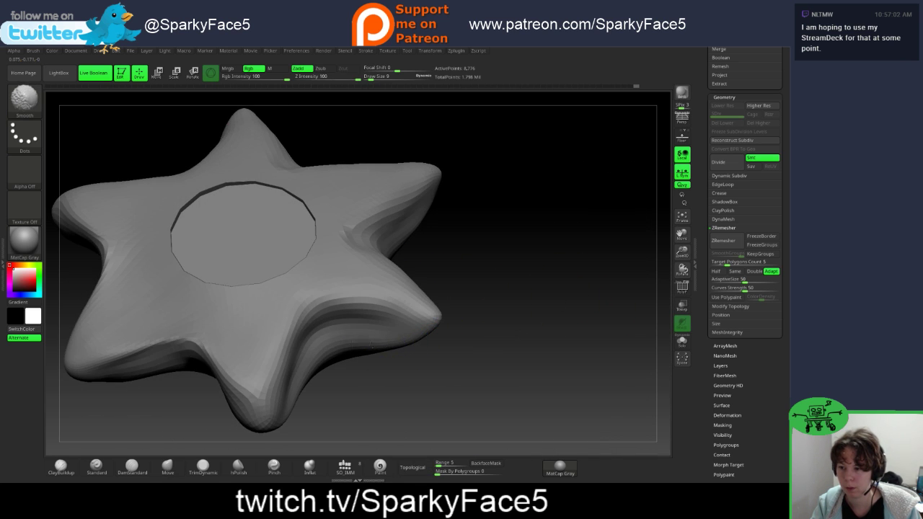
pyautogui.moveTo(382, 390)
pyautogui.mouseDown()
pyautogui.moveTo(352, 362)
pyautogui.moveTo(343, 372)
pyautogui.mouseUp()
pyautogui.moveTo(282, 366)
pyautogui.mouseDown()
pyautogui.moveTo(303, 353)
pyautogui.moveTo(321, 308)
pyautogui.mouseUp()
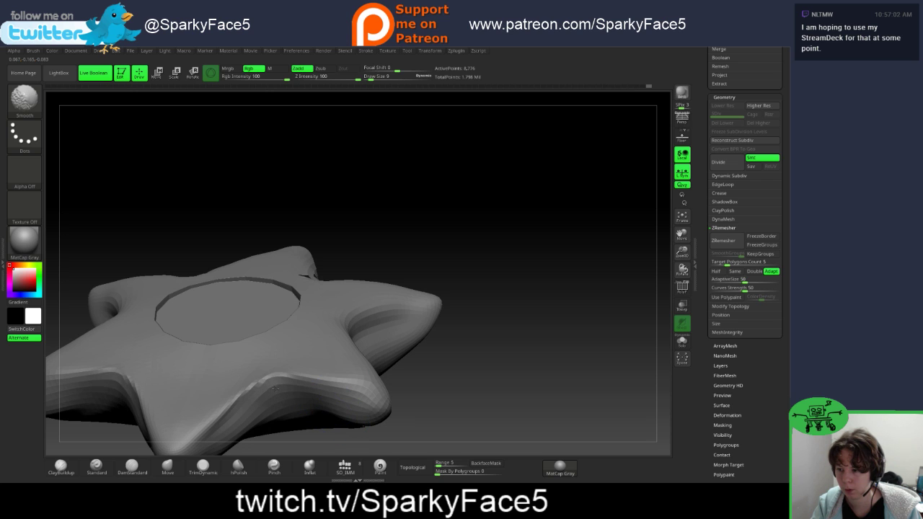
pyautogui.keyDown('shift'); pyautogui.moveTo(288, 416); pyautogui.dragTo(282, 393); pyautogui.keyUp('shift')
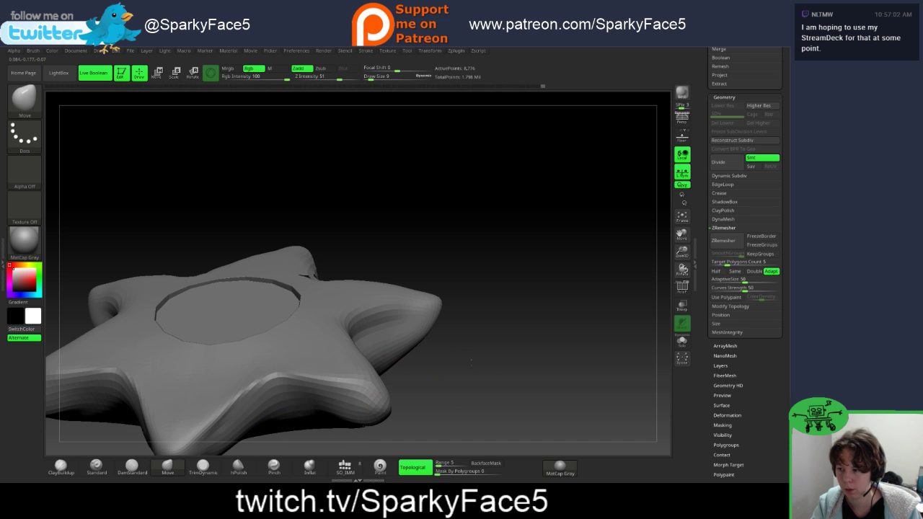
# Step: Try to reconstruct a lower subdivision level for the remeshed star
pyautogui.moveTo(425, 385)
pyautogui.mouseDown()
pyautogui.moveTo(476, 346)
pyautogui.moveTo(518, 351)
pyautogui.mouseUp()
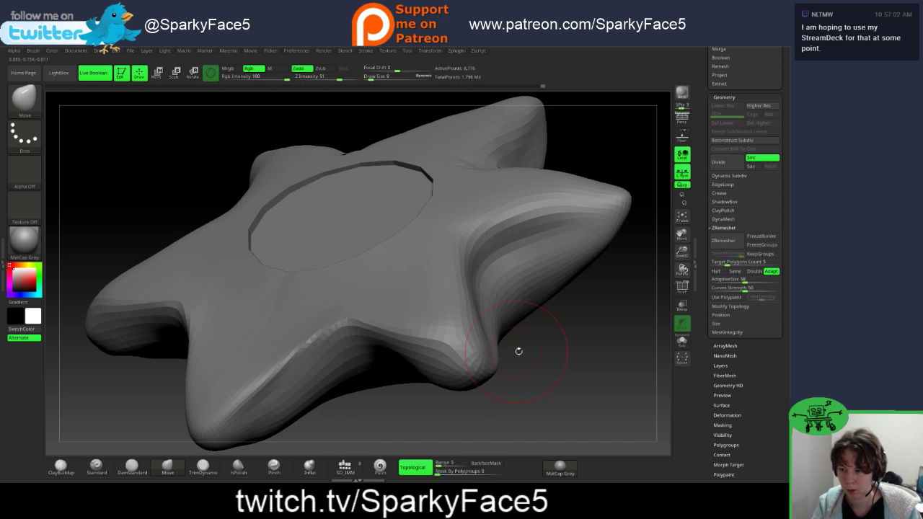
pyautogui.moveTo(587, 353); pyautogui.dragTo(627, 359)
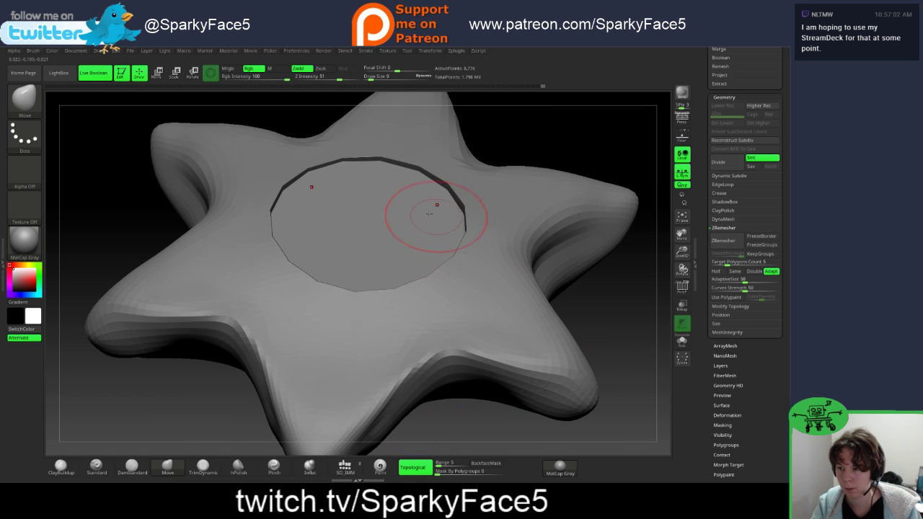
pyautogui.keyDown('shift'); pyautogui.moveTo(413, 175); pyautogui.dragTo(400, 165); pyautogui.keyUp('shift')
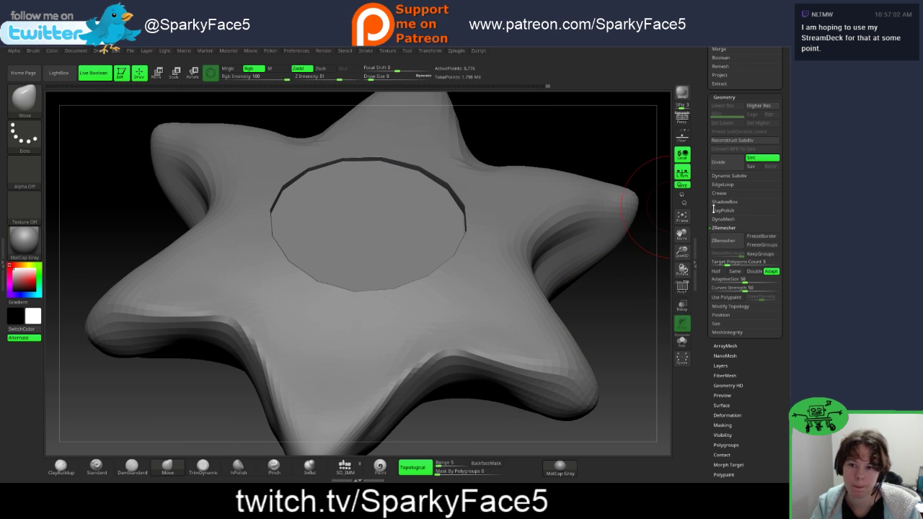
pyautogui.click(713, 141)
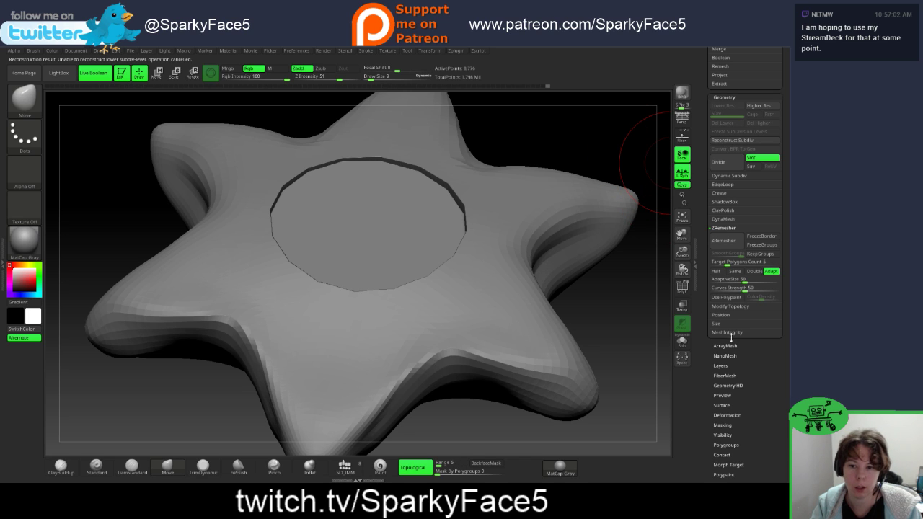
# Step: Select the owl2_2 cylinder subtool and subdivide it to round the edge of the circular recess it cuts into the star
pyautogui.scroll(5, 707, 234)
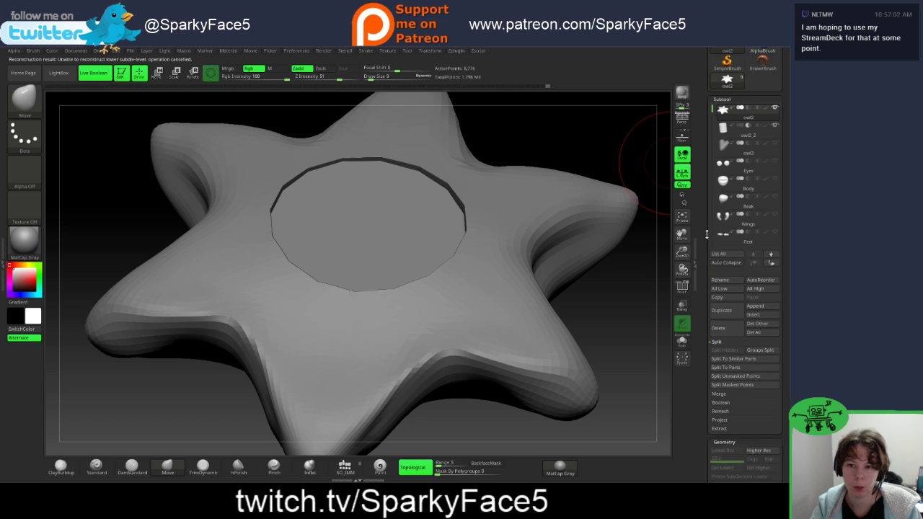
pyautogui.scroll(1, 731, 207)
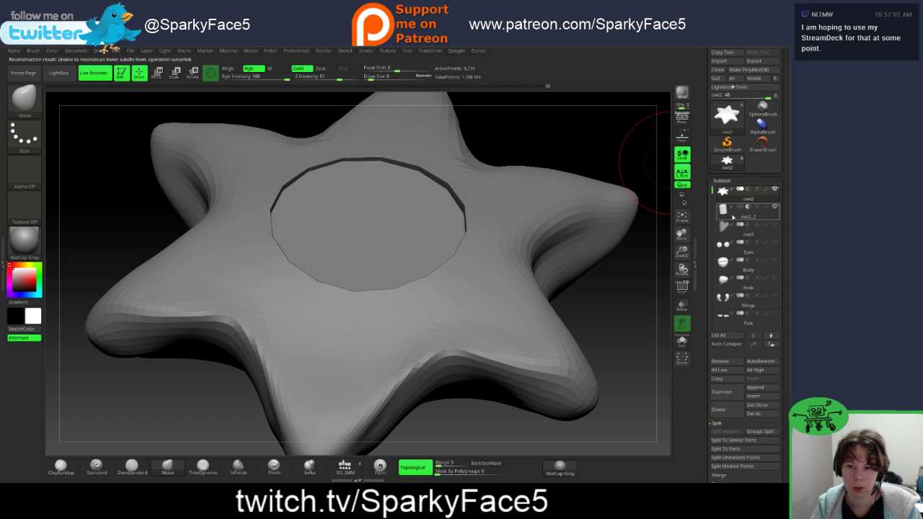
pyautogui.click(736, 216)
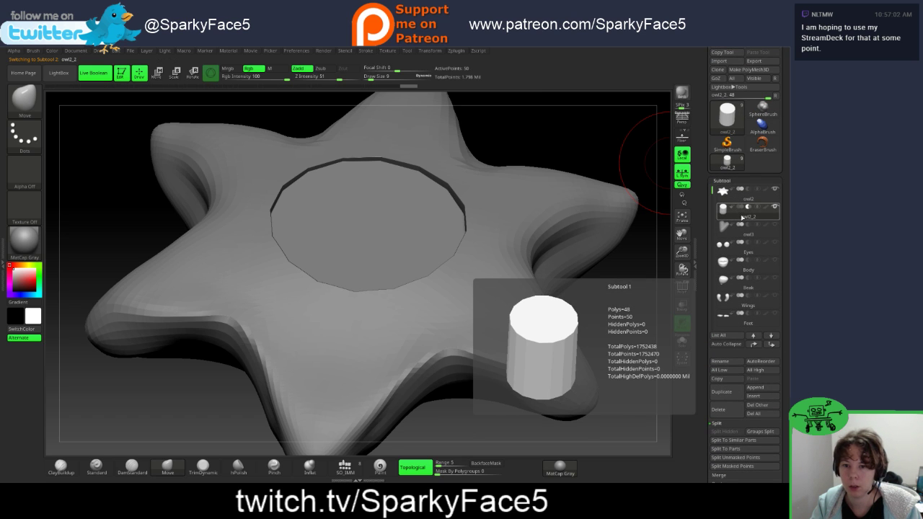
pyautogui.hotkey('ctrl', 'd')
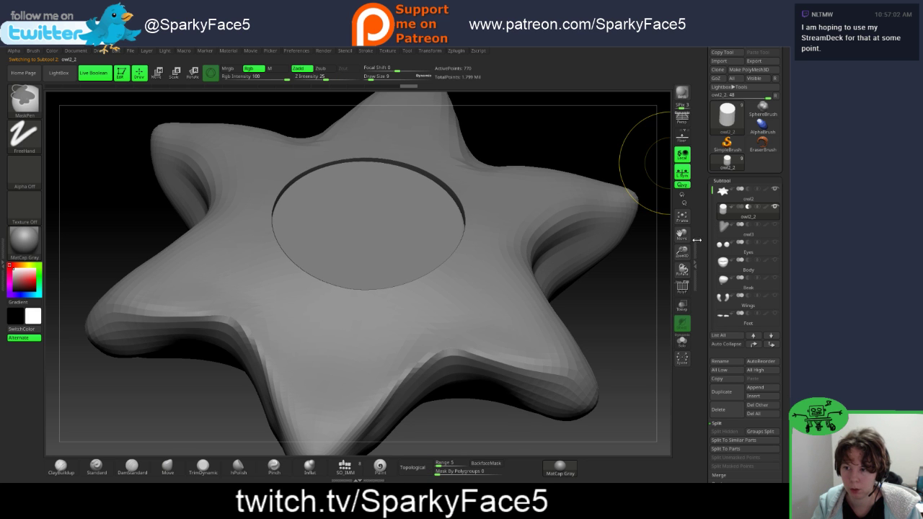
pyautogui.moveTo(613, 292)
pyautogui.mouseDown()
pyautogui.moveTo(590, 305)
pyautogui.moveTo(639, 290)
pyautogui.moveTo(611, 282)
pyautogui.moveTo(627, 281)
pyautogui.moveTo(609, 232)
pyautogui.moveTo(548, 195)
pyautogui.mouseUp()
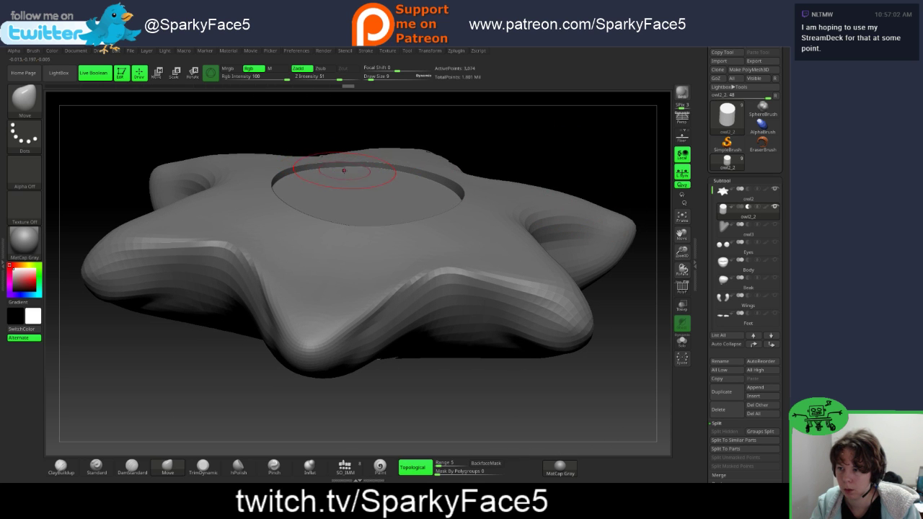
pyautogui.moveTo(511, 144); pyautogui.dragTo(340, 171)
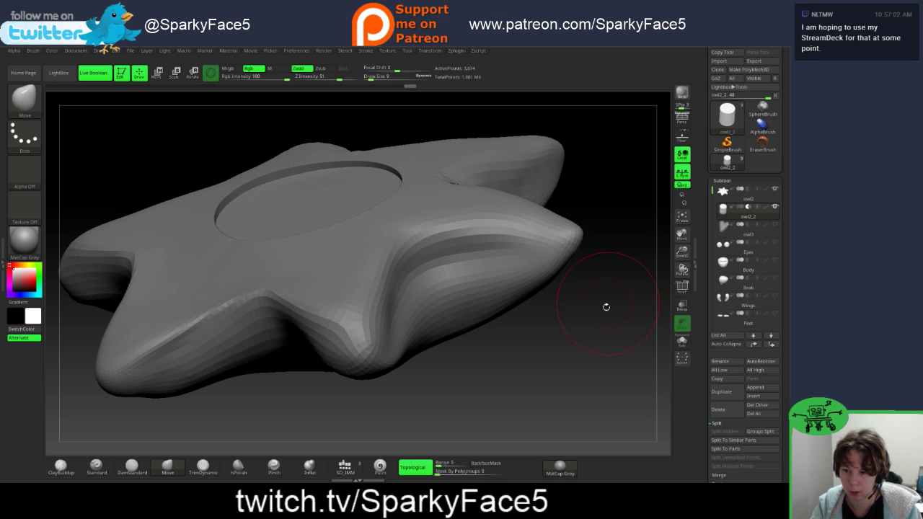
pyautogui.moveTo(604, 305); pyautogui.dragTo(634, 301, button='right')
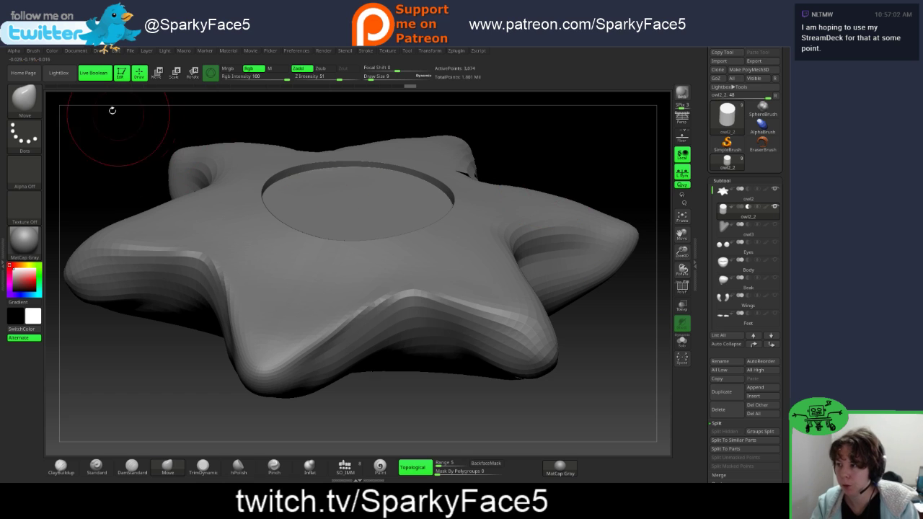
pyautogui.click(94, 72)
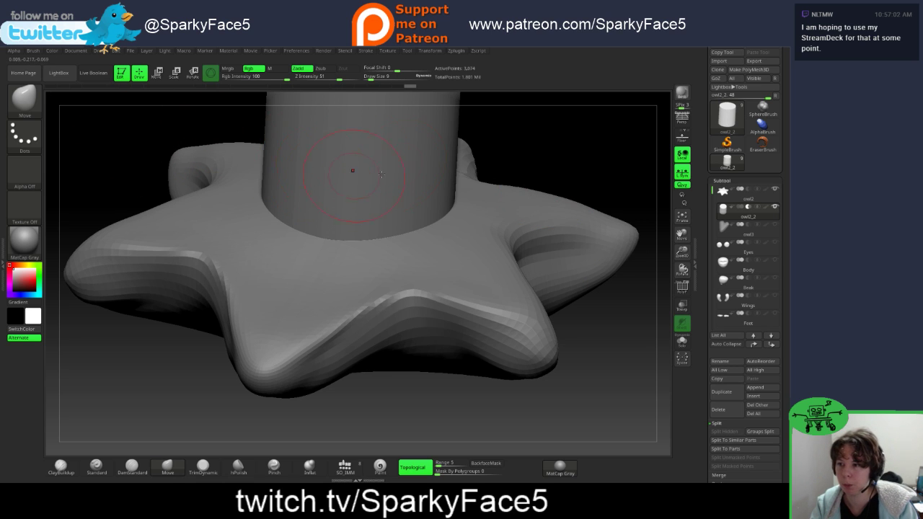
pyautogui.moveTo(376, 170); pyautogui.dragTo(437, 175)
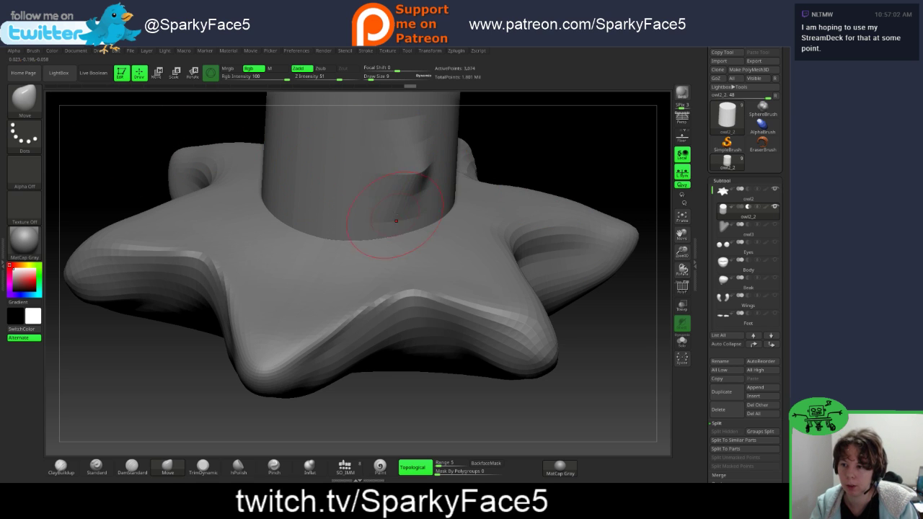
pyautogui.moveTo(395, 220)
pyautogui.mouseDown()
pyautogui.moveTo(437, 254)
pyautogui.moveTo(408, 216)
pyautogui.moveTo(418, 239)
pyautogui.mouseUp()
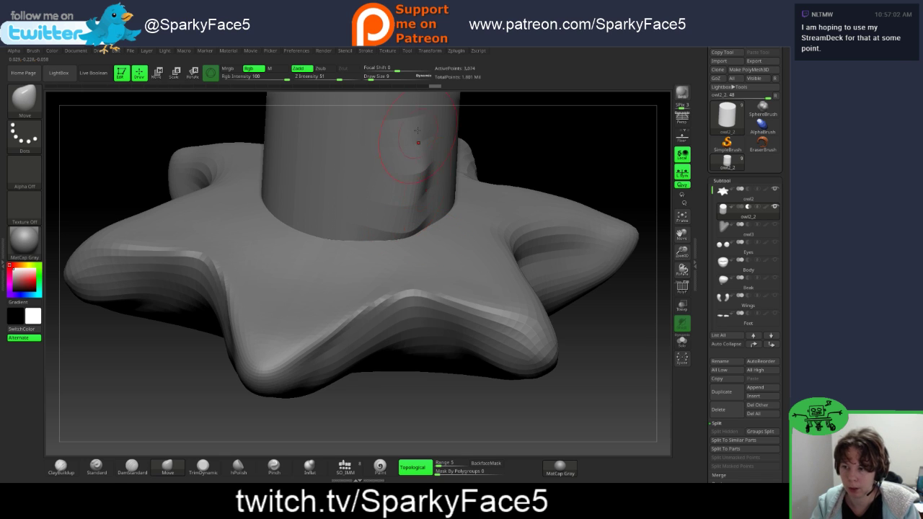
pyautogui.press('ctrl')
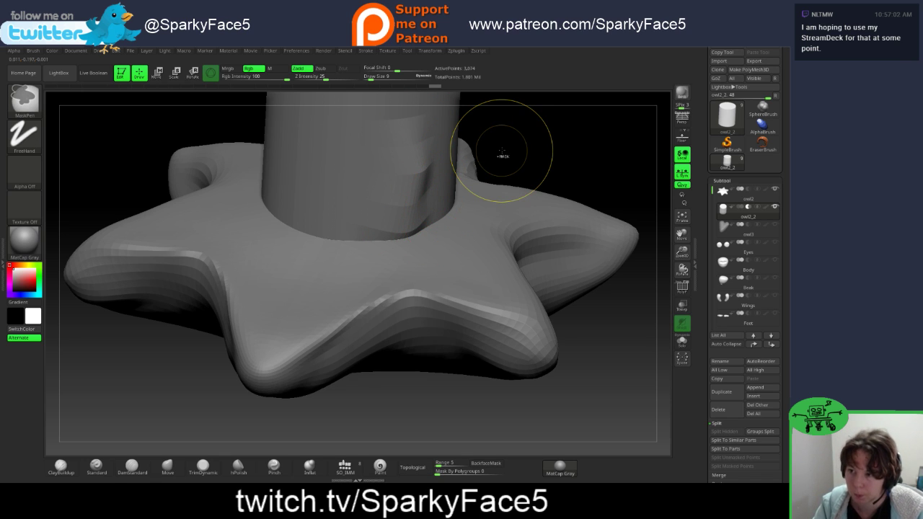
pyautogui.hotkey('ctrl', 'z')
pyautogui.hotkey('ctrl', 'z')
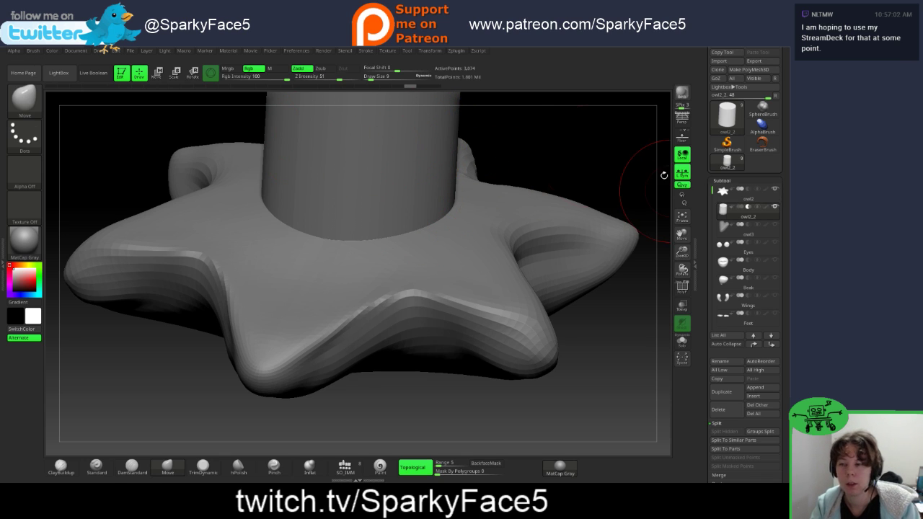
pyautogui.click(93, 73)
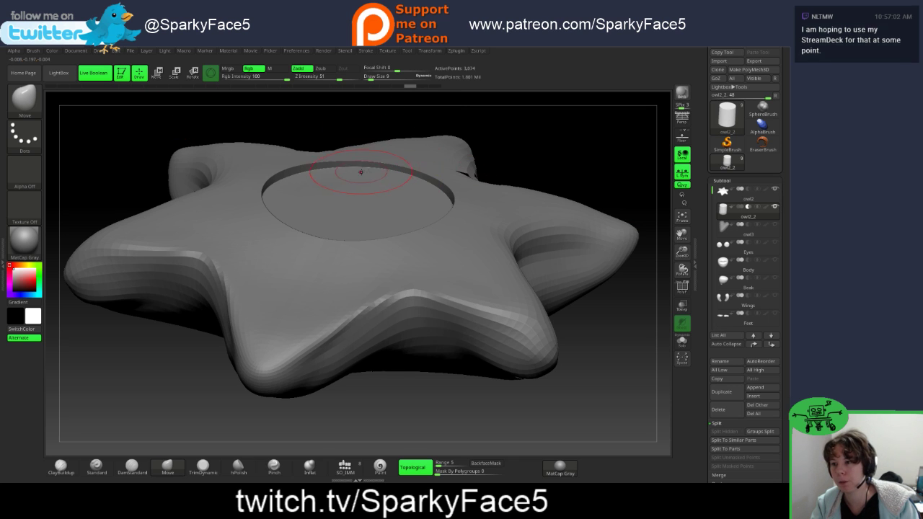
# Step: Reshape the star's circular recess by sculpting the subtractive cylinder with the Move brush under the Live Boolean preview
pyautogui.moveTo(361, 172); pyautogui.dragTo(396, 174)
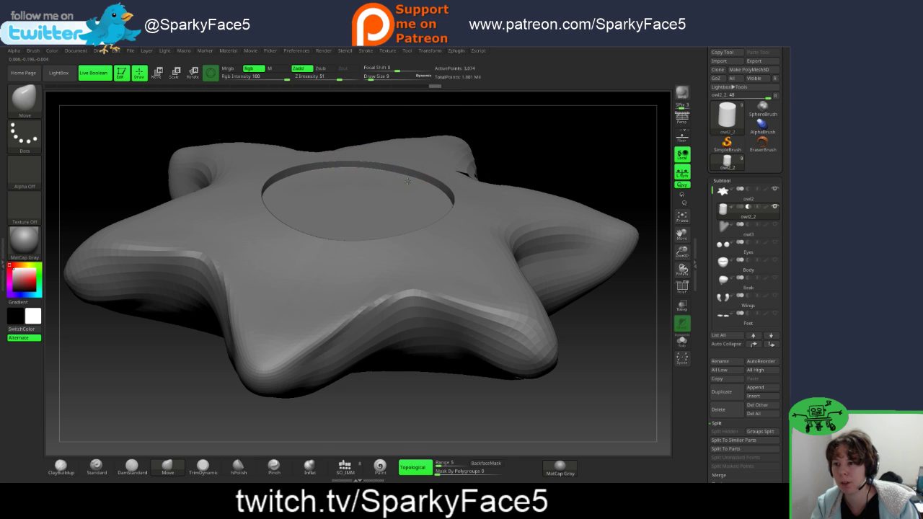
pyautogui.moveTo(514, 162); pyautogui.dragTo(460, 193)
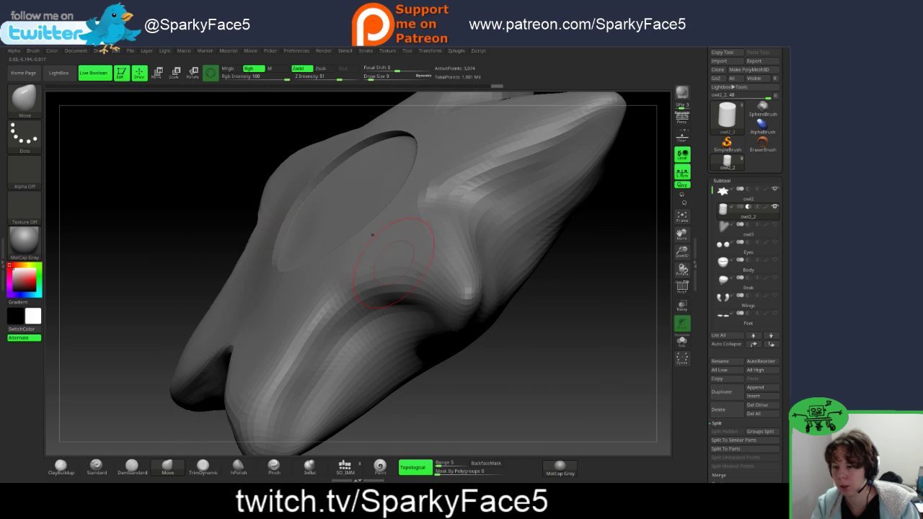
pyautogui.moveTo(587, 295); pyautogui.dragTo(270, 270)
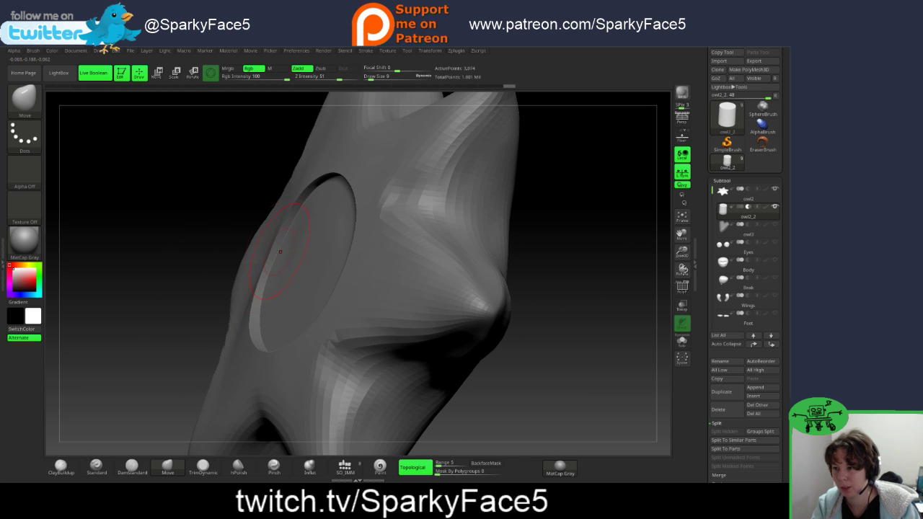
pyautogui.press('shift')
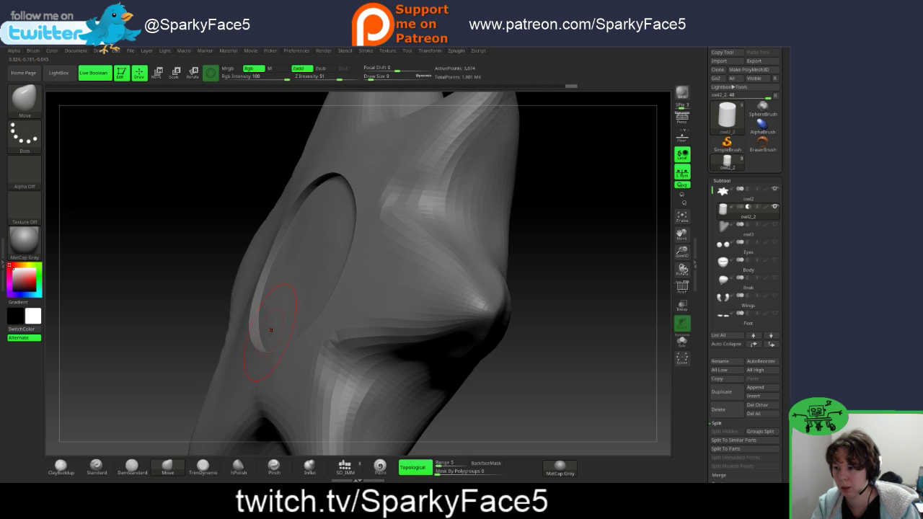
# Step: Show the owl3 and Body subtools together with the star, and make Body the active subtool
pyautogui.moveTo(593, 220); pyautogui.dragTo(639, 227)
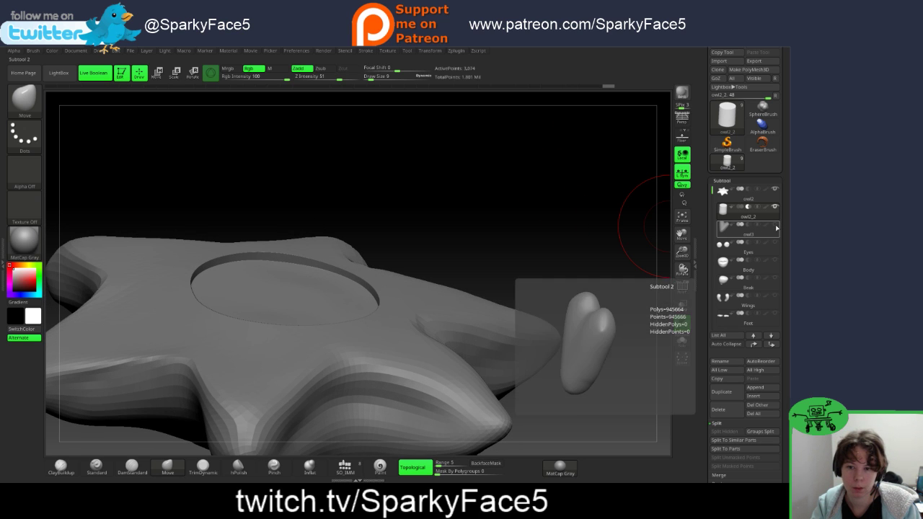
pyautogui.click(777, 267)
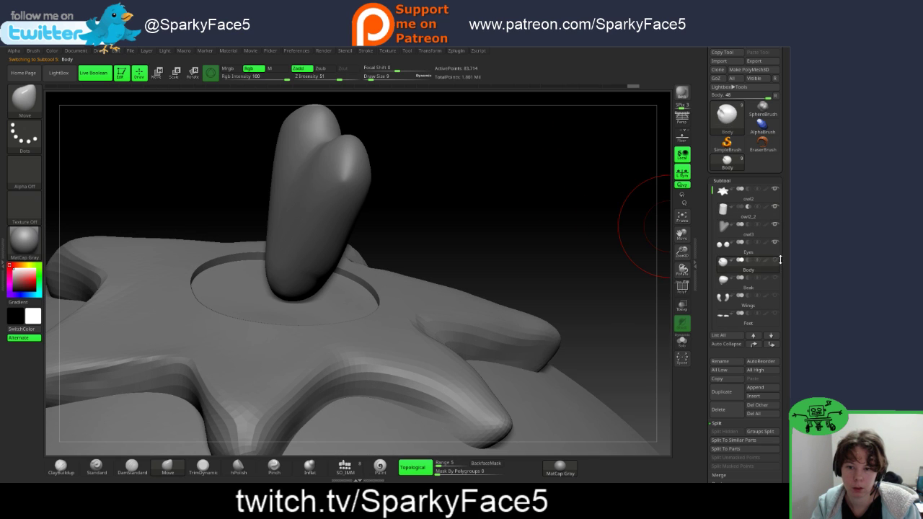
# Step: Show the hidden body, beak, wings, feet and tail subtools so the whole owl is displayed
pyautogui.click(777, 315)
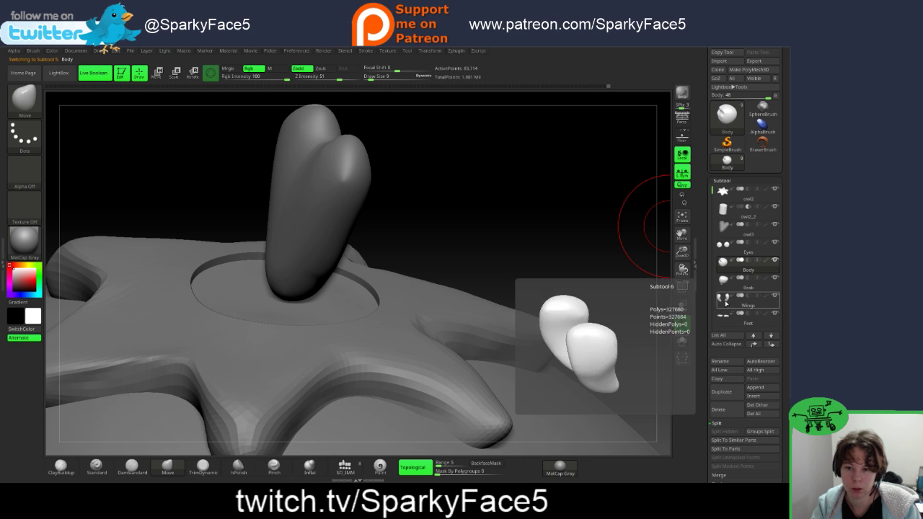
pyautogui.moveTo(708, 193); pyautogui.dragTo(708, 263)
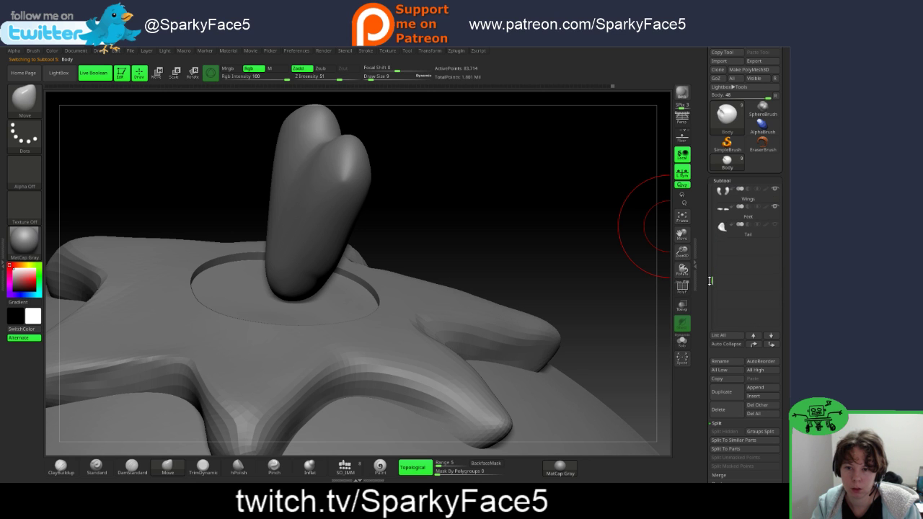
pyautogui.press('f')
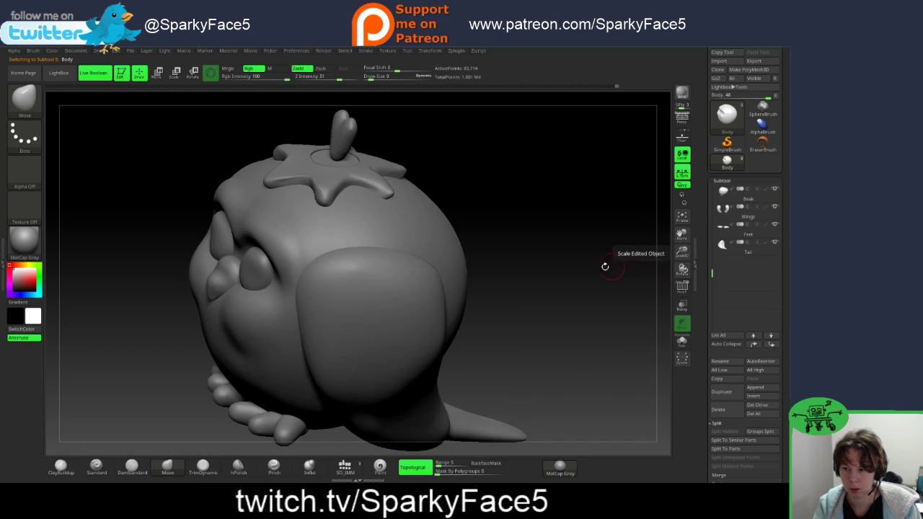
pyautogui.moveTo(516, 296); pyautogui.dragTo(531, 295)
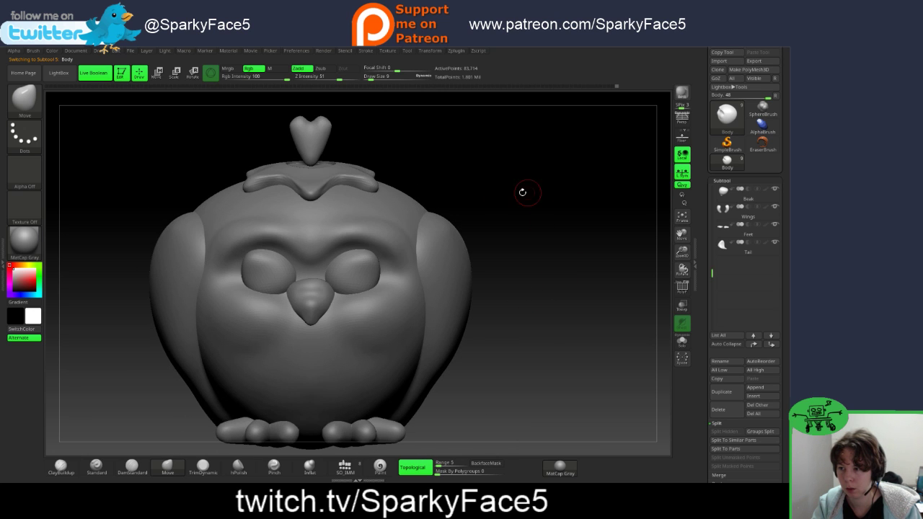
pyautogui.moveTo(522, 192); pyautogui.dragTo(468, 202)
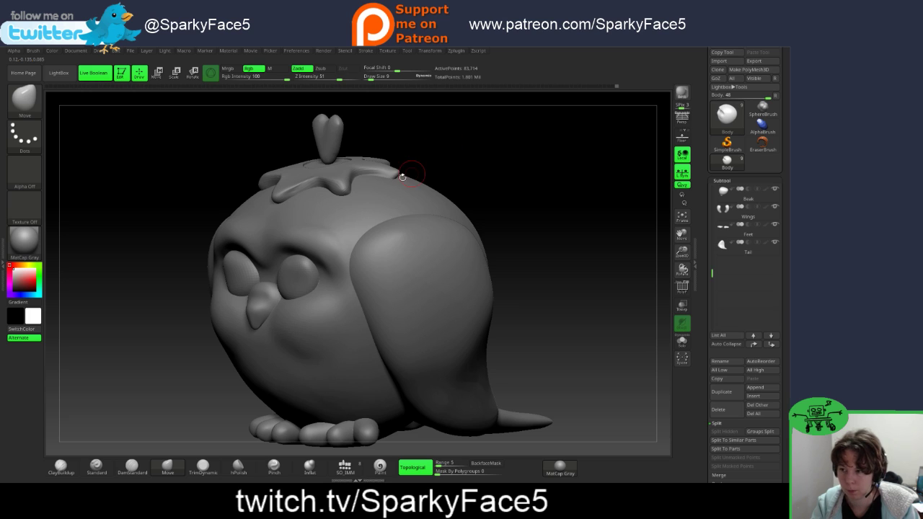
# Step: Select the star-shaped owl2 subtool and move it vertically in small amounts to seat it on the owl's head
pyautogui.press('w')
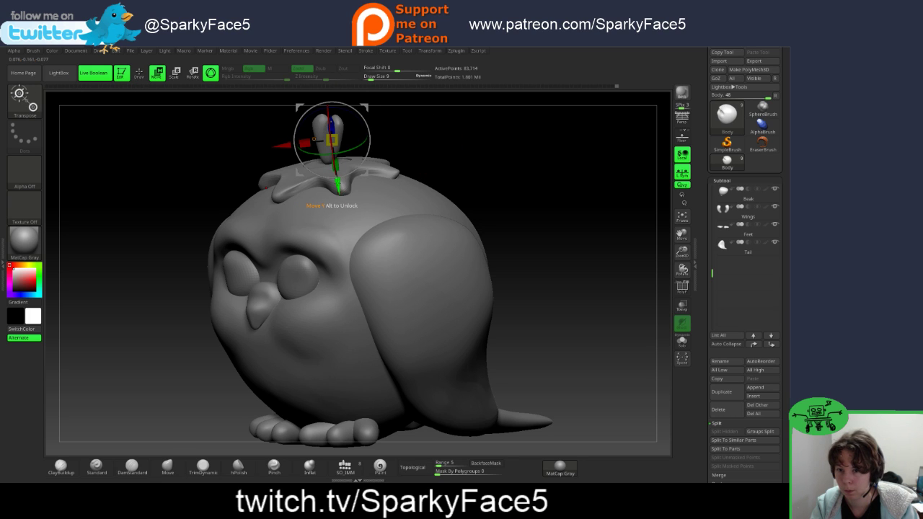
pyautogui.moveTo(712, 273); pyautogui.dragTo(713, 189)
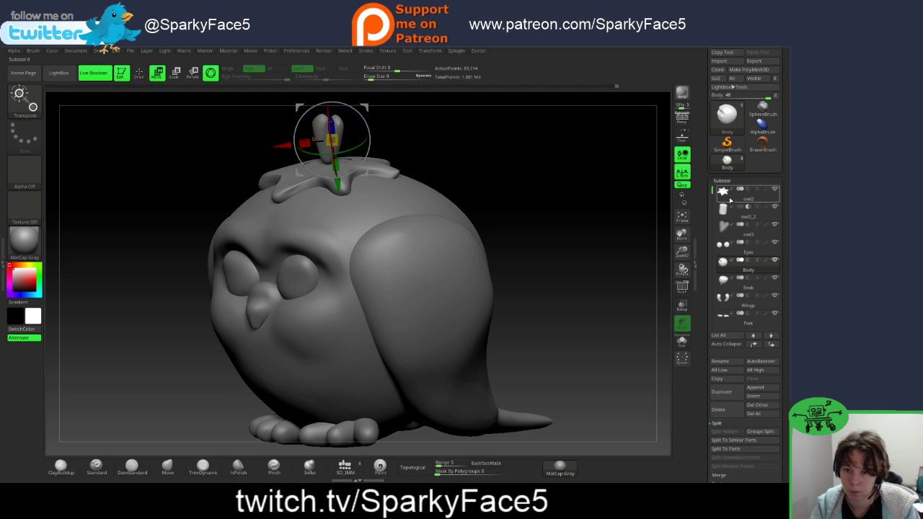
pyautogui.click(728, 196)
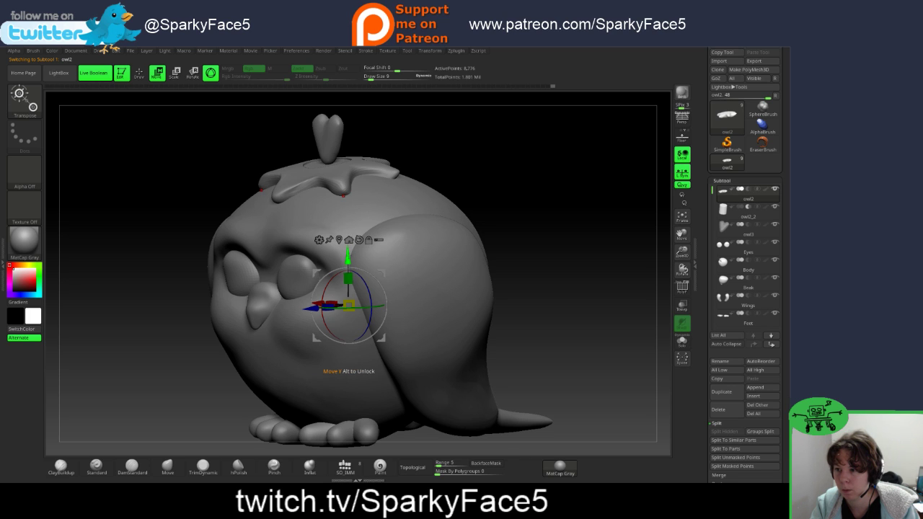
pyautogui.moveTo(347, 256); pyautogui.dragTo(348, 258)
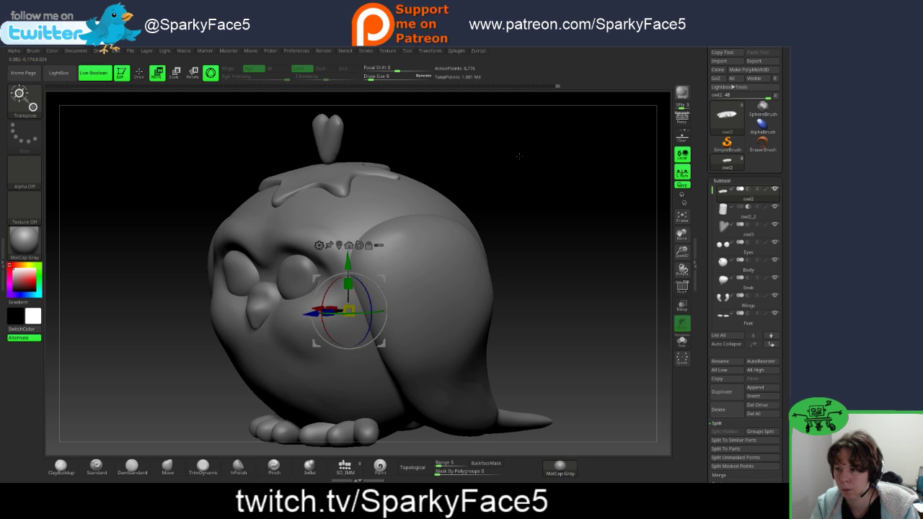
pyautogui.moveTo(519, 155)
pyautogui.mouseDown()
pyautogui.moveTo(496, 201)
pyautogui.moveTo(545, 153)
pyautogui.moveTo(537, 158)
pyautogui.mouseUp()
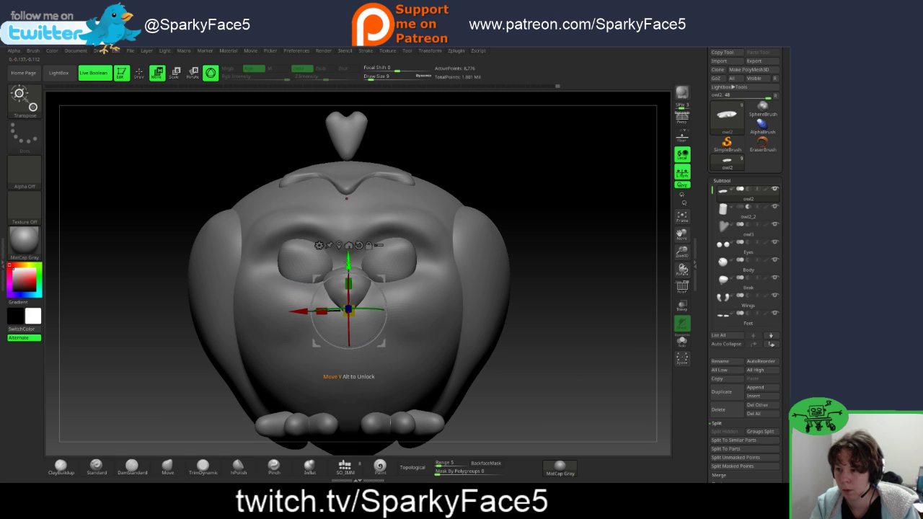
pyautogui.moveTo(349, 261); pyautogui.dragTo(348, 259)
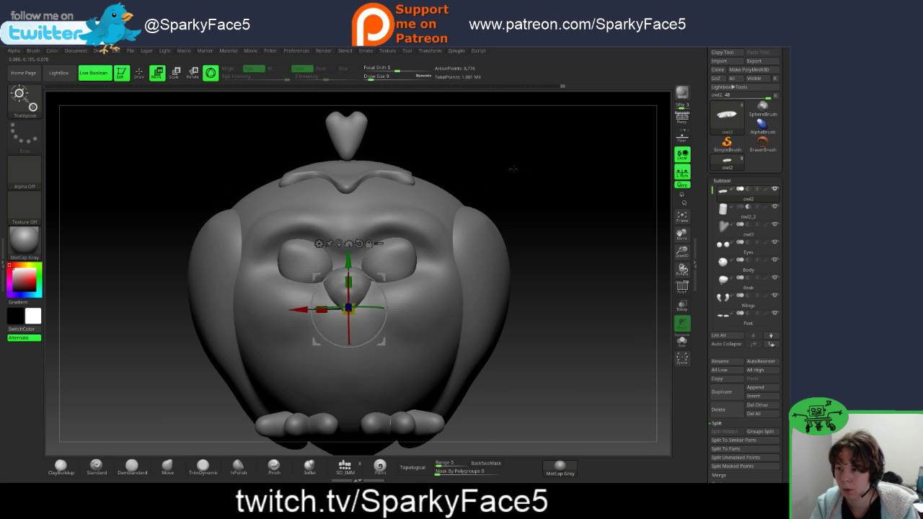
pyautogui.moveTo(512, 169); pyautogui.dragTo(443, 218)
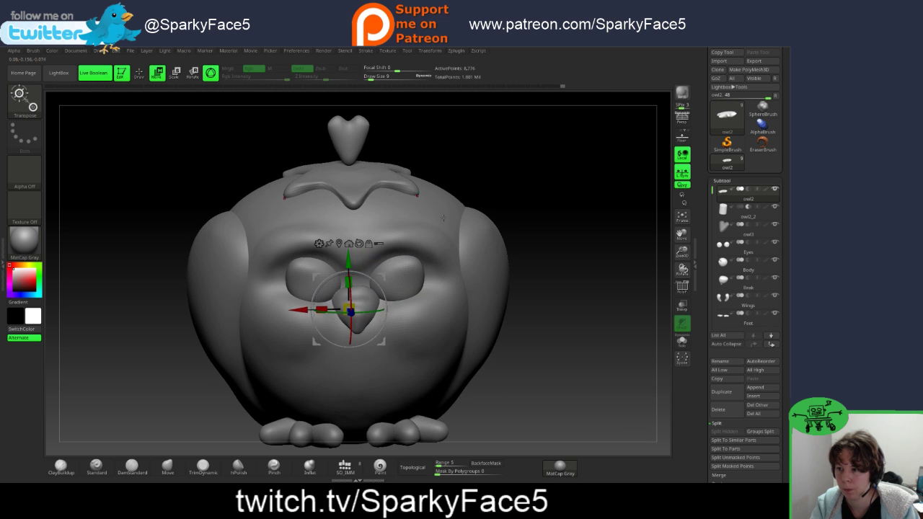
pyautogui.moveTo(349, 261); pyautogui.dragTo(349, 262)
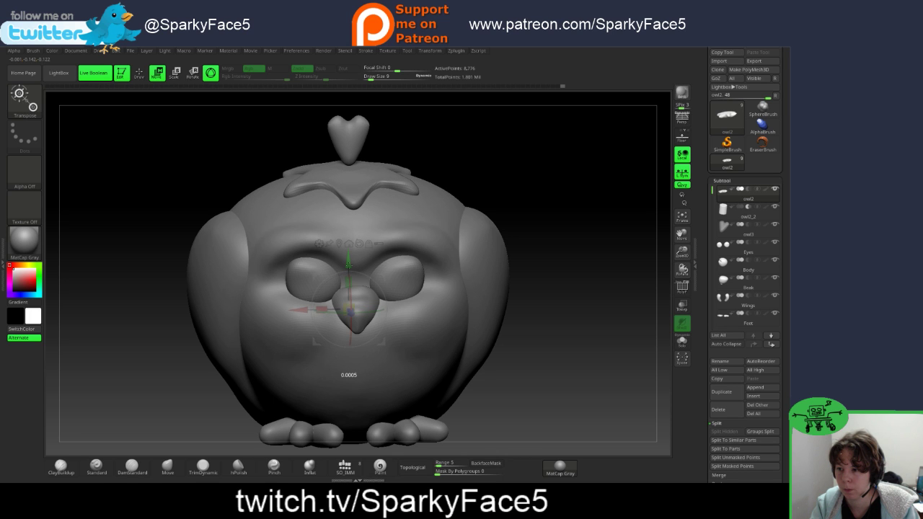
pyautogui.moveTo(349, 266); pyautogui.dragTo(349, 263)
pyautogui.moveTo(549, 230)
pyautogui.mouseDown()
pyautogui.moveTo(535, 202)
pyautogui.moveTo(529, 216)
pyautogui.moveTo(557, 245)
pyautogui.mouseUp()
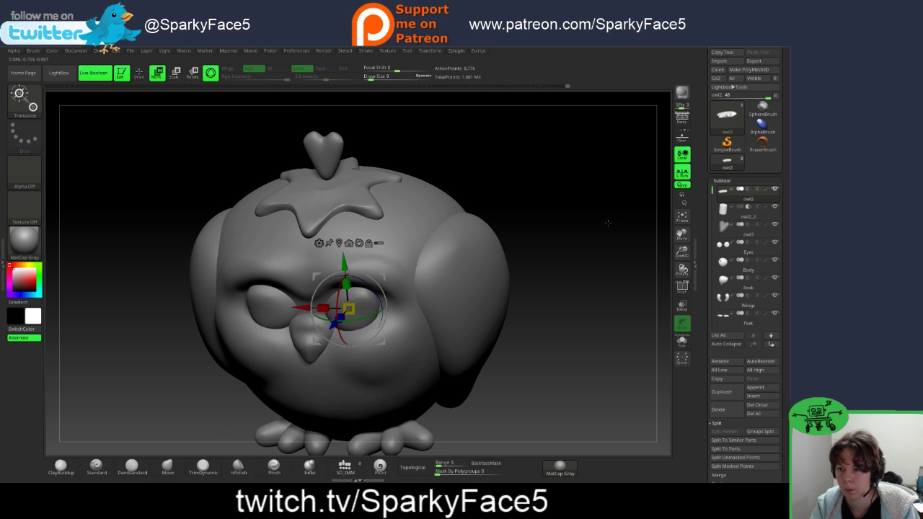
# Step: Select the owl2_2 cylinder and lower it into the star on top of the head
pyautogui.click(733, 210)
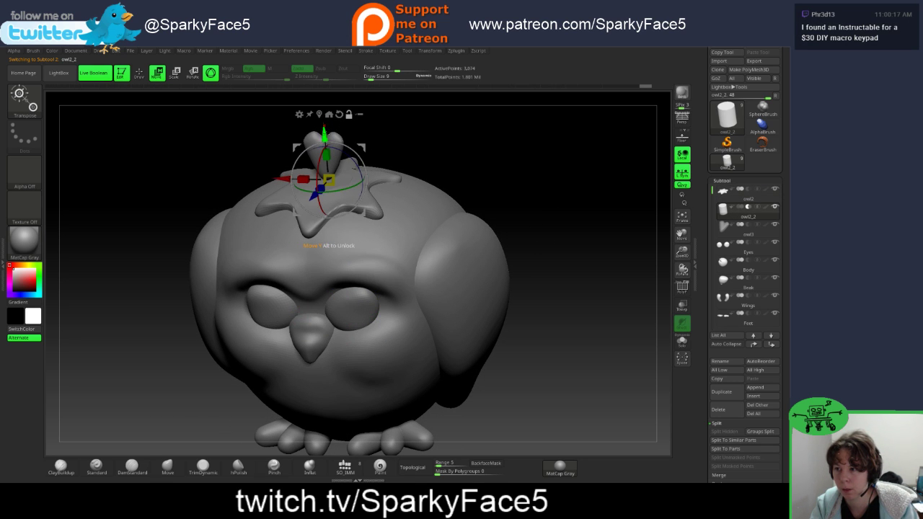
pyautogui.moveTo(324, 134); pyautogui.dragTo(326, 140)
pyautogui.moveTo(438, 158); pyautogui.dragTo(416, 134)
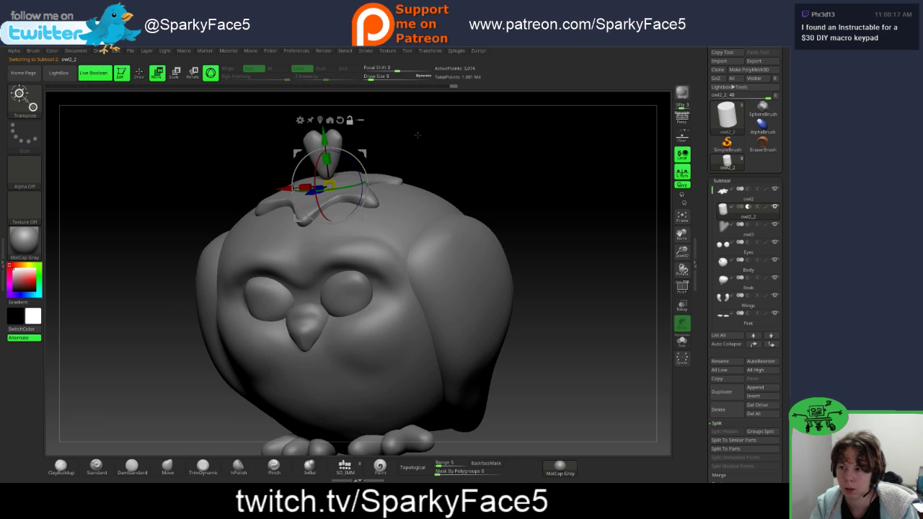
pyautogui.moveTo(324, 135)
pyautogui.mouseDown()
pyautogui.moveTo(337, 233)
pyautogui.moveTo(337, 126)
pyautogui.moveTo(334, 134)
pyautogui.mouseUp()
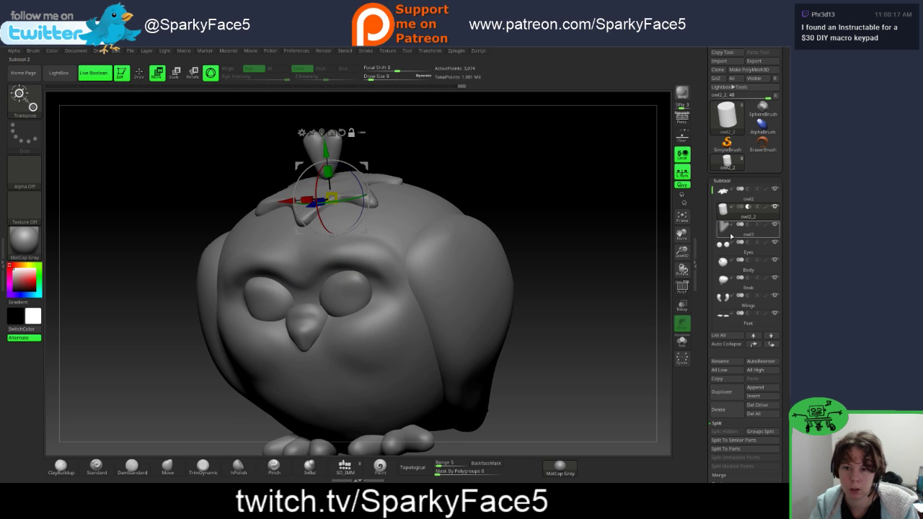
# Step: Compare the head with Live Boolean off and on, and examine the cylinder's cut in the star from several angles
pyautogui.moveTo(750, 216)
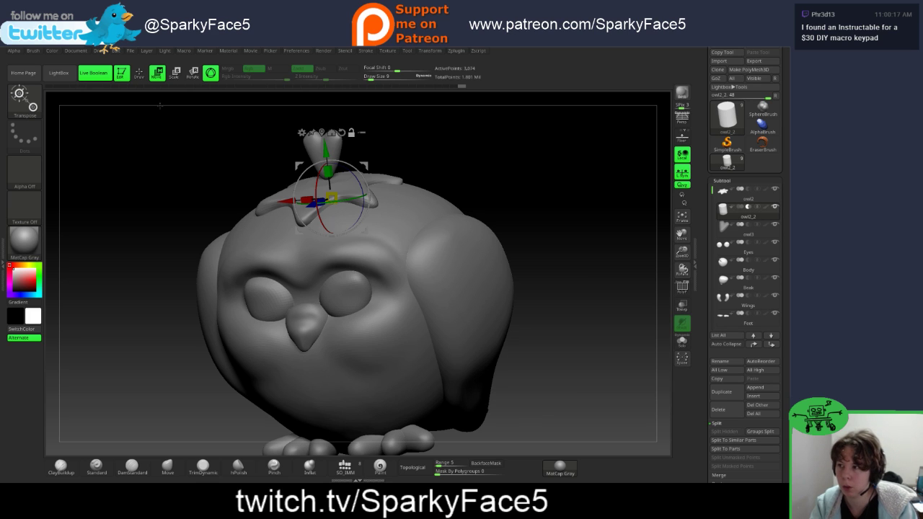
pyautogui.click(96, 78)
pyautogui.click(96, 78)
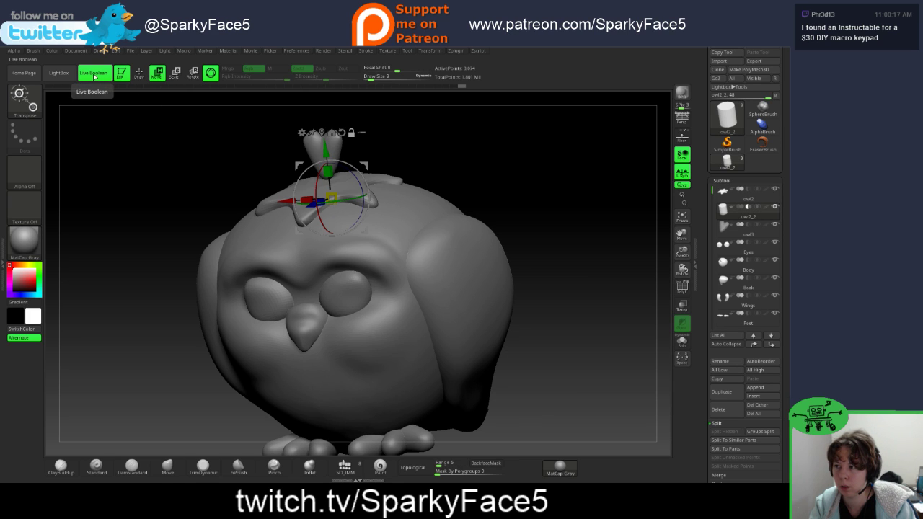
pyautogui.click(97, 78)
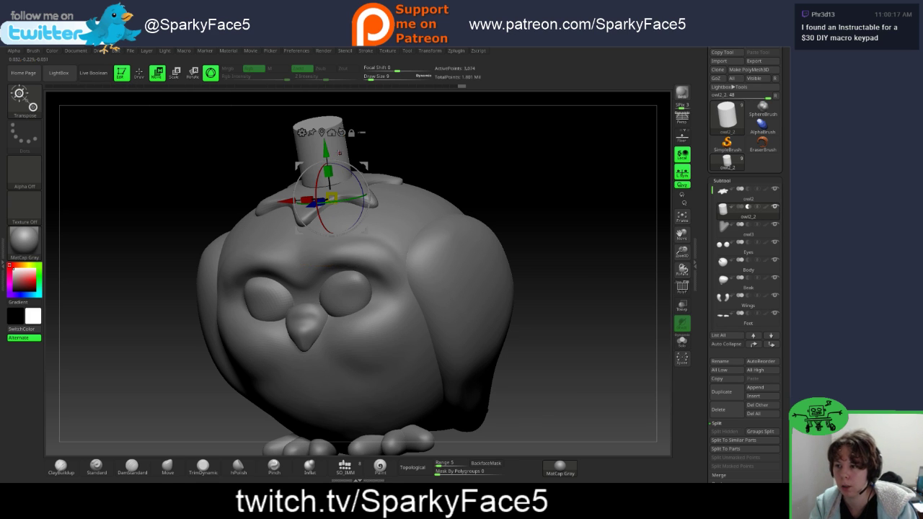
pyautogui.click(94, 75)
pyautogui.moveTo(463, 147); pyautogui.dragTo(330, 147)
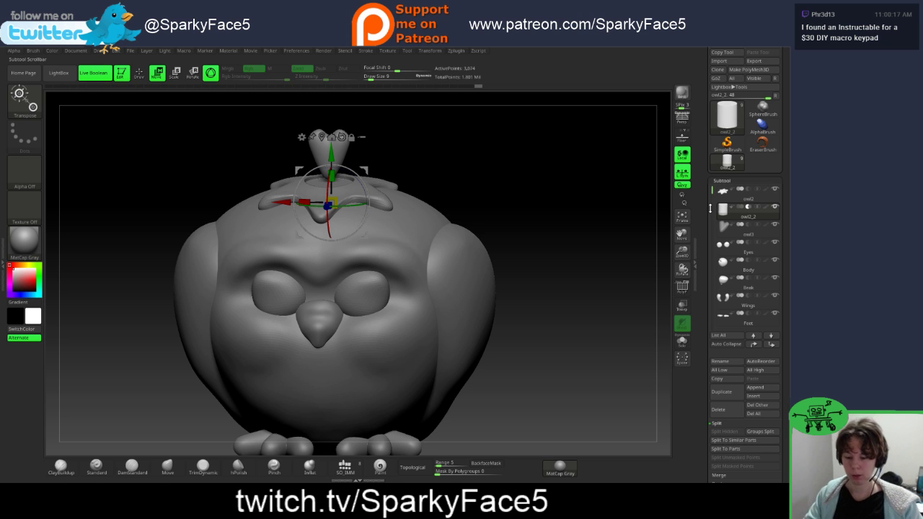
pyautogui.moveTo(594, 232)
pyautogui.mouseDown()
pyautogui.moveTo(577, 245)
pyautogui.moveTo(582, 235)
pyautogui.mouseUp()
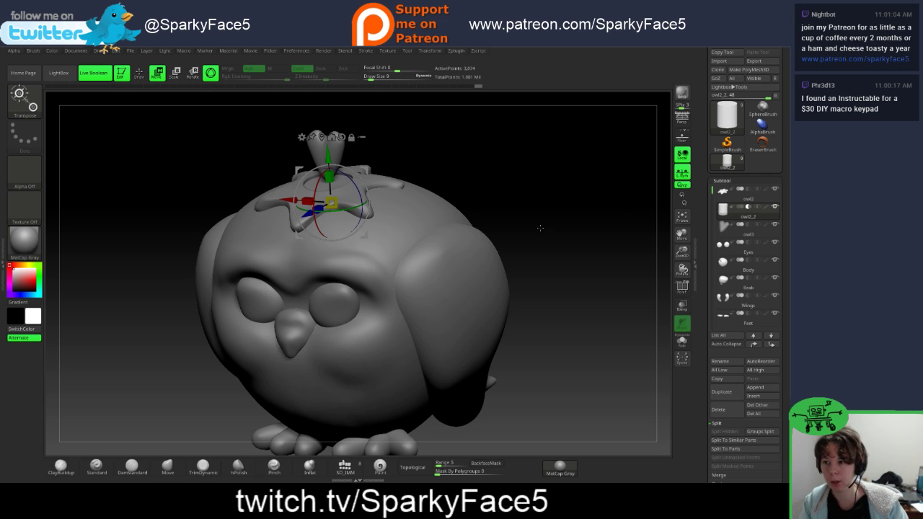
pyautogui.keyDown('shift'); pyautogui.moveTo(539, 228); pyautogui.dragTo(552, 221); pyautogui.keyUp('shift')
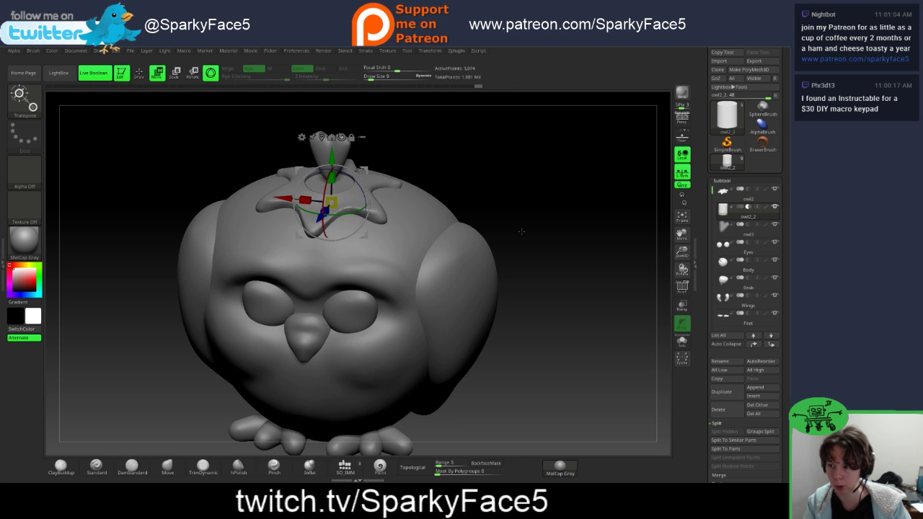
pyautogui.moveTo(569, 280); pyautogui.dragTo(571, 266)
pyautogui.press('q')
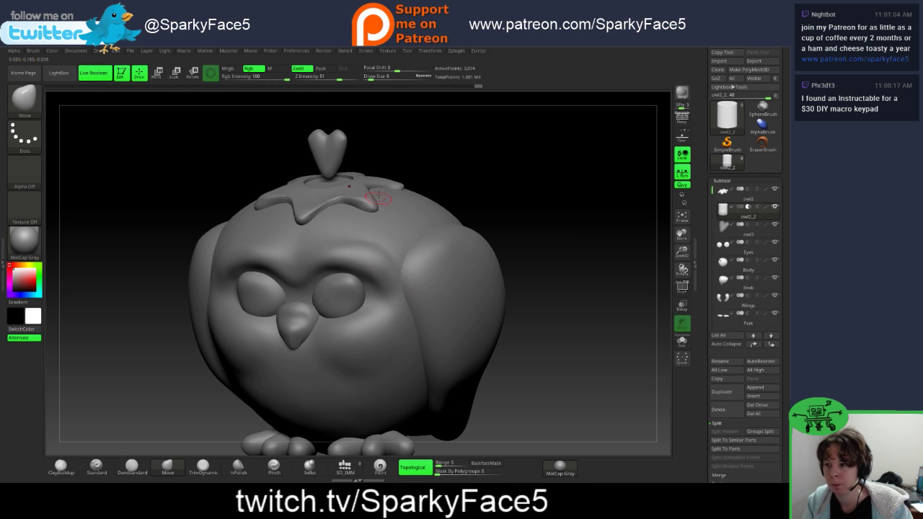
pyautogui.moveTo(486, 183); pyautogui.dragTo(508, 170)
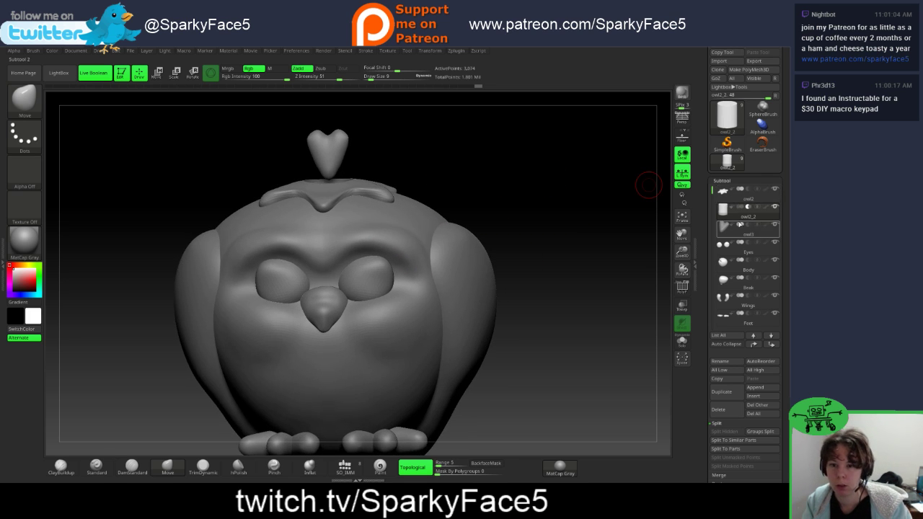
# Step: Select the heart-shaped owl3 subtool, keep it in additive Boolean mode, and lower it onto the star
pyautogui.click(755, 227)
pyautogui.click(770, 231)
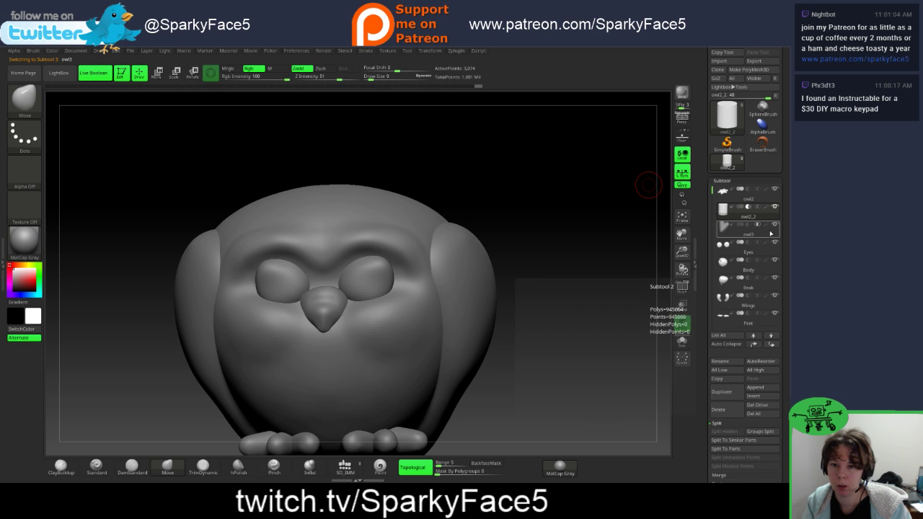
pyautogui.click(739, 227)
pyautogui.moveTo(736, 228)
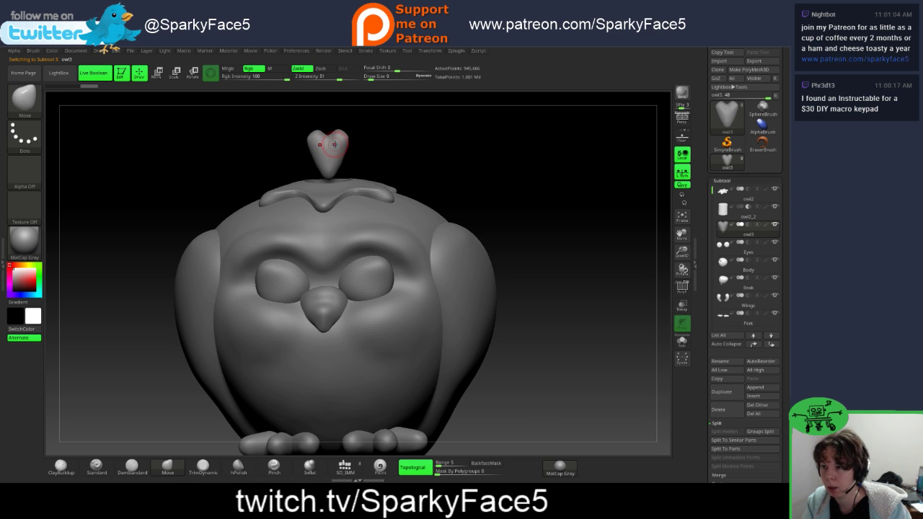
pyautogui.press('w')
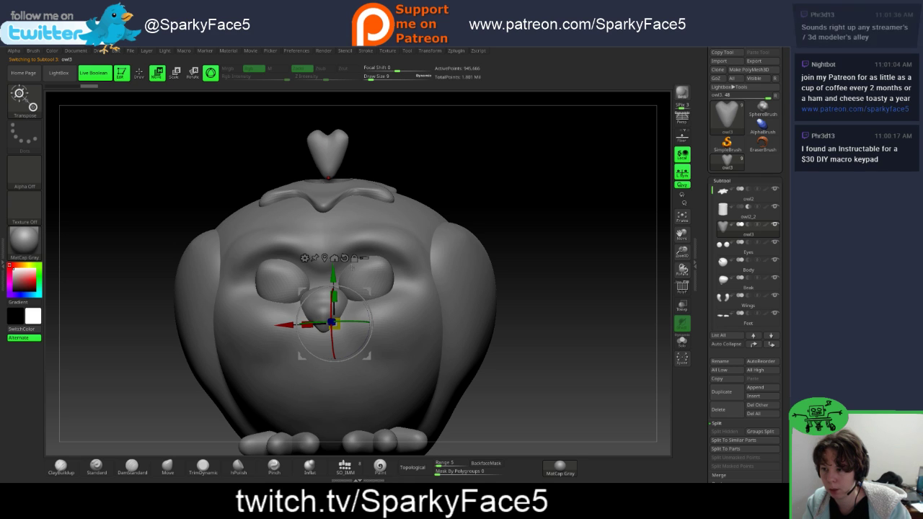
pyautogui.moveTo(333, 273); pyautogui.dragTo(333, 287)
# Step: Try to rotate the heart about the gizmo's pivot near the beak
pyautogui.moveTo(455, 184)
pyautogui.mouseDown()
pyautogui.moveTo(447, 197)
pyautogui.moveTo(455, 174)
pyautogui.mouseUp()
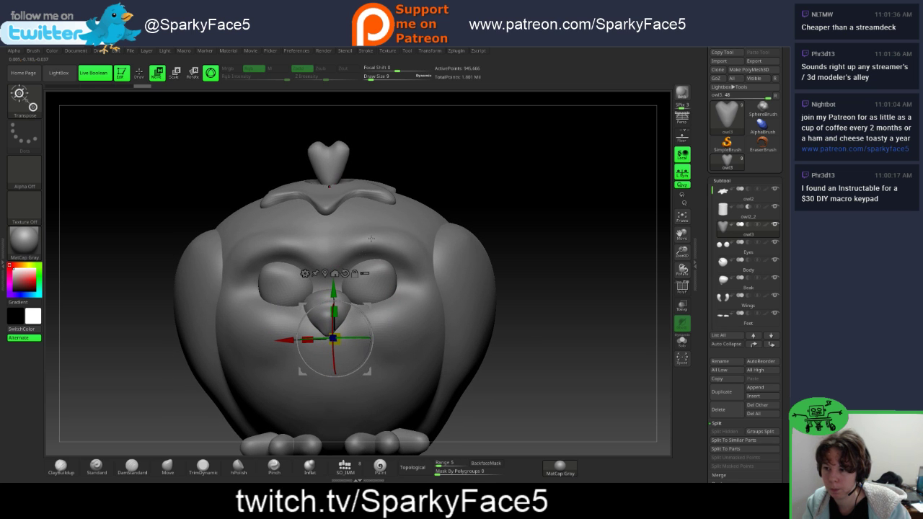
pyautogui.moveTo(325, 304); pyautogui.dragTo(322, 303)
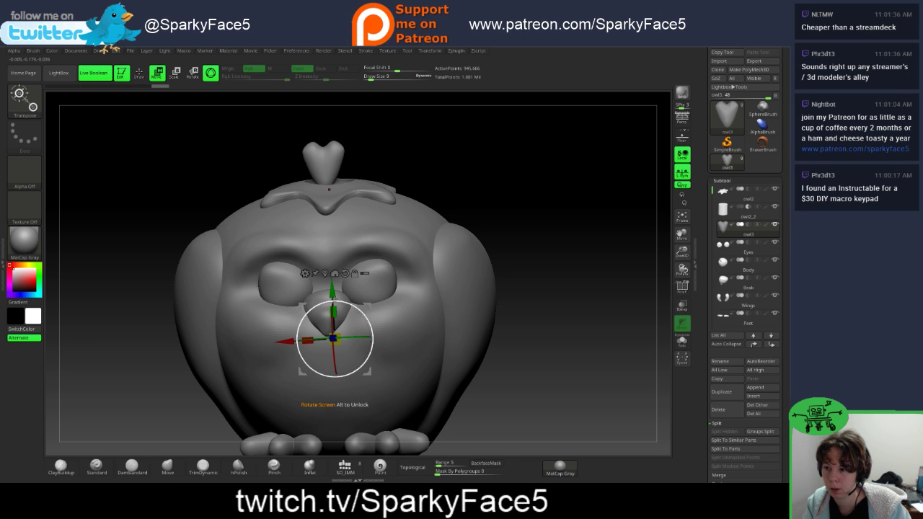
pyautogui.hotkey('ctrl', 'z')
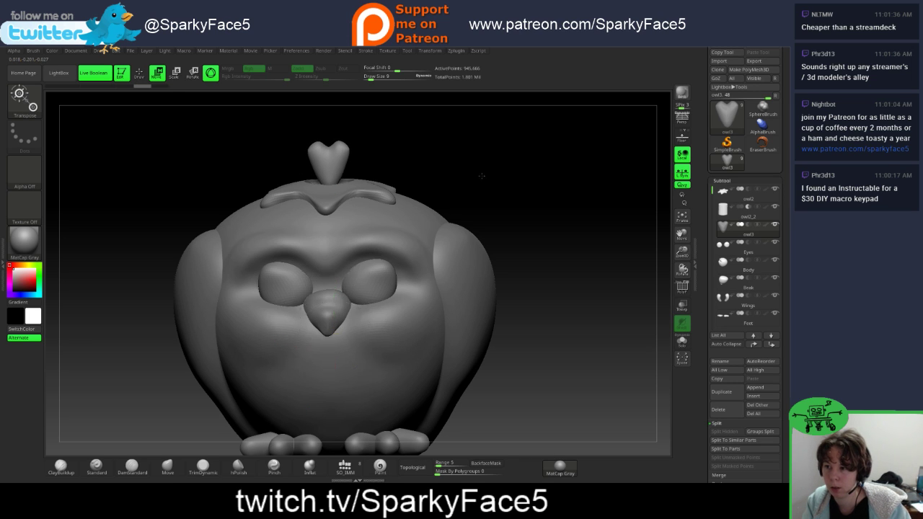
# Step: Recenter the gizmo on the heart and rotate the heart slightly as seen from the owl's side
pyautogui.moveTo(482, 175); pyautogui.dragTo(519, 175)
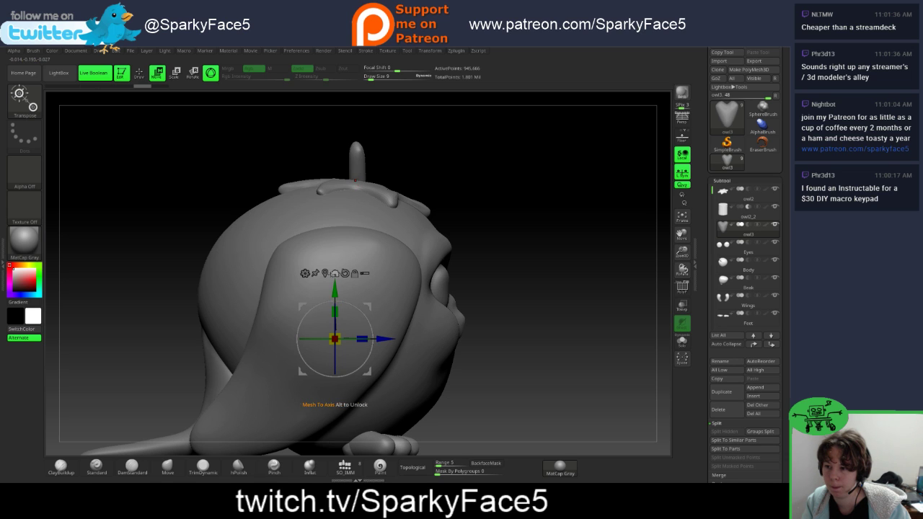
pyautogui.click(325, 274)
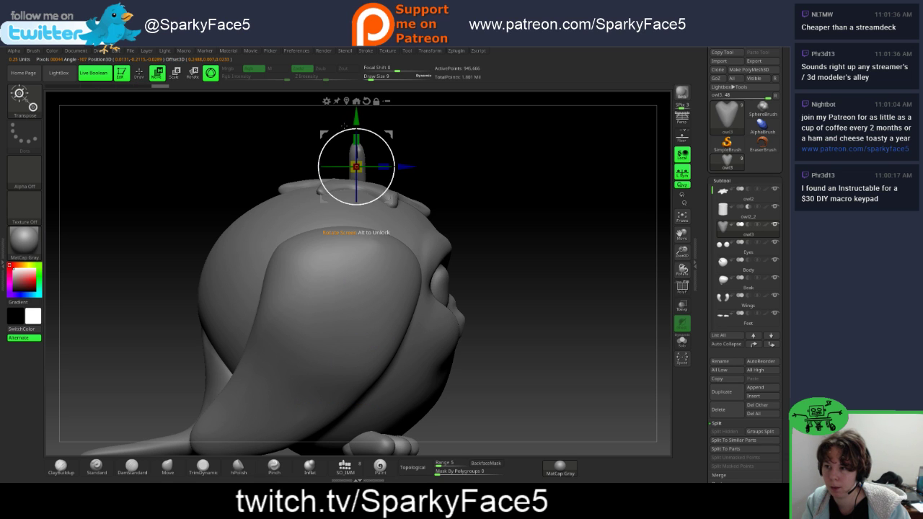
pyautogui.moveTo(339, 132); pyautogui.dragTo(343, 132)
pyautogui.moveTo(452, 157); pyautogui.dragTo(397, 169)
pyautogui.keyDown('shift'); pyautogui.moveTo(532, 246); pyautogui.dragTo(539, 227); pyautogui.keyUp('shift')
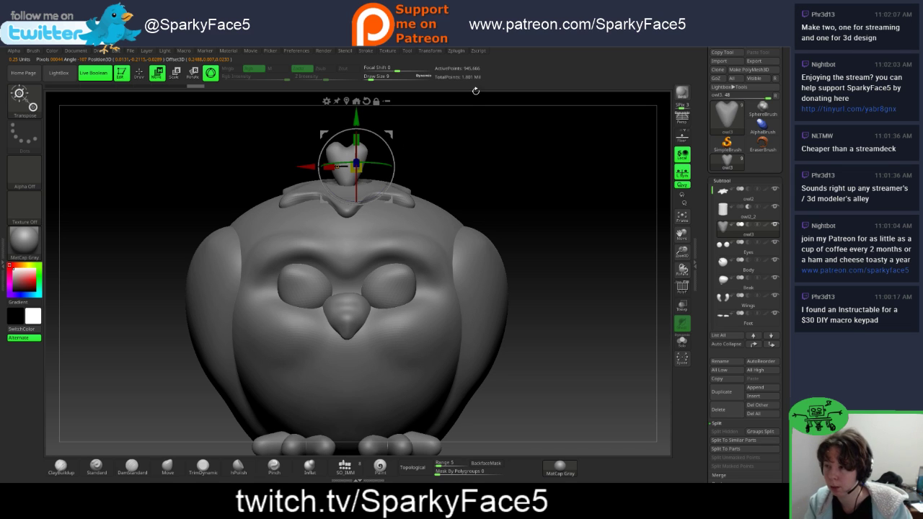
pyautogui.press('q')
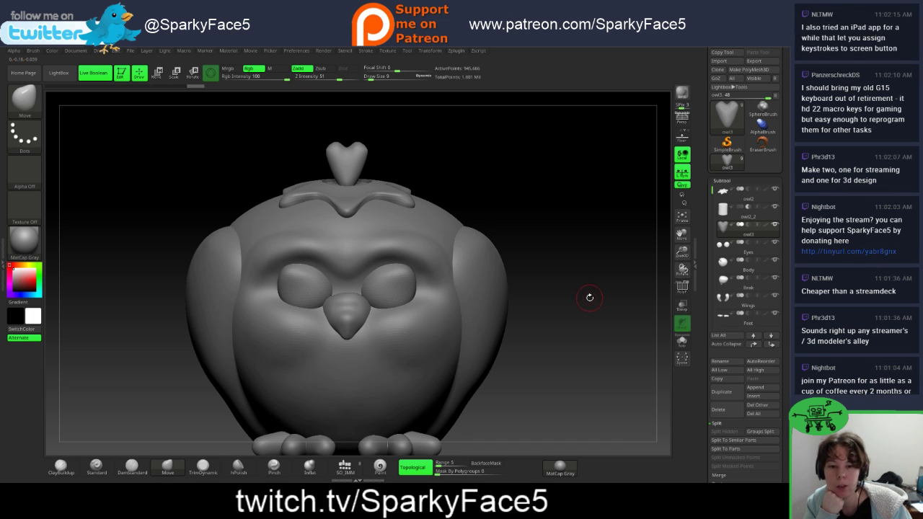
# Step: Check the heart from the front and side, and nudge its upper lobes slightly with the Move brush
pyautogui.moveTo(592, 300)
pyautogui.mouseDown()
pyautogui.moveTo(575, 302)
pyautogui.moveTo(605, 295)
pyautogui.mouseUp()
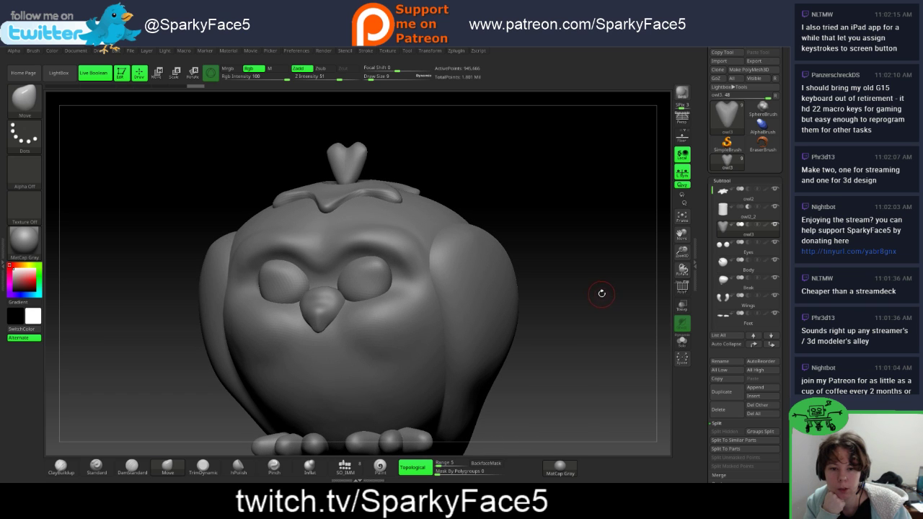
pyautogui.moveTo(578, 235); pyautogui.dragTo(546, 232)
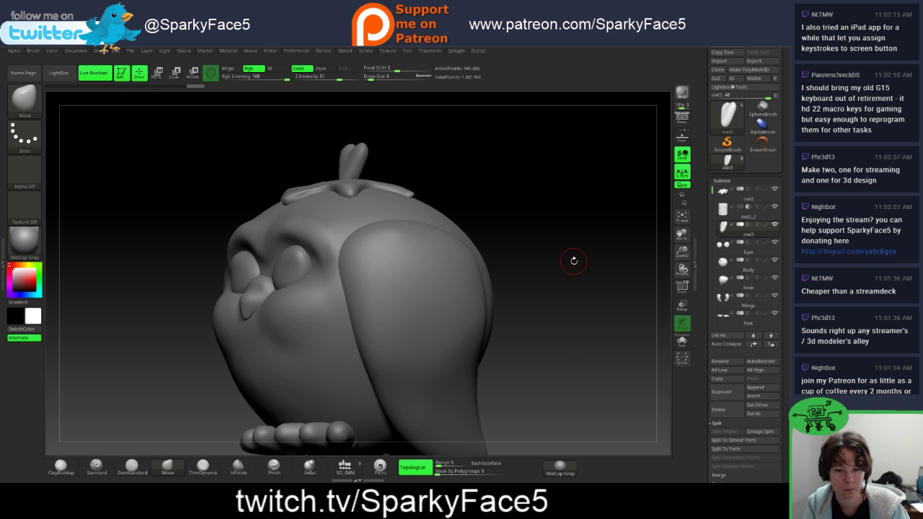
pyautogui.moveTo(574, 260)
pyautogui.mouseDown()
pyautogui.moveTo(555, 262)
pyautogui.moveTo(592, 266)
pyautogui.moveTo(549, 274)
pyautogui.moveTo(598, 281)
pyautogui.moveTo(570, 282)
pyautogui.moveTo(578, 279)
pyautogui.mouseUp()
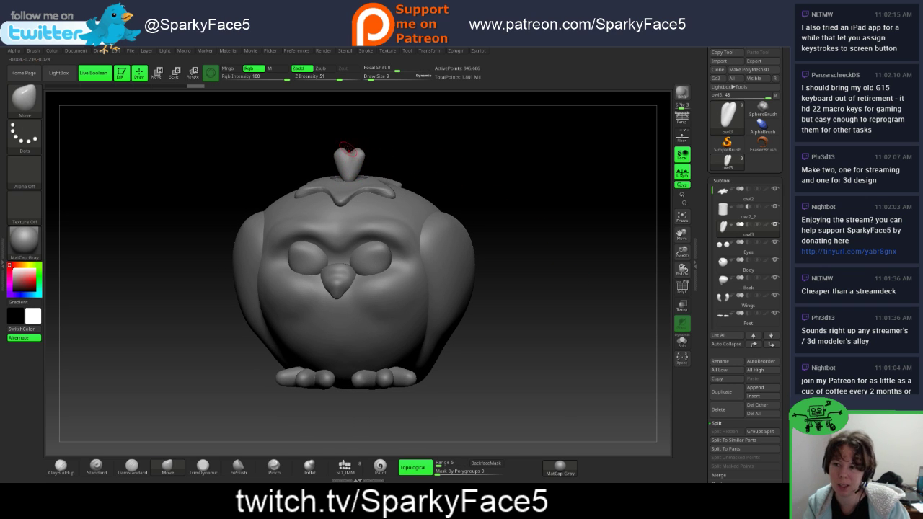
pyautogui.moveTo(337, 160); pyautogui.dragTo(341, 150)
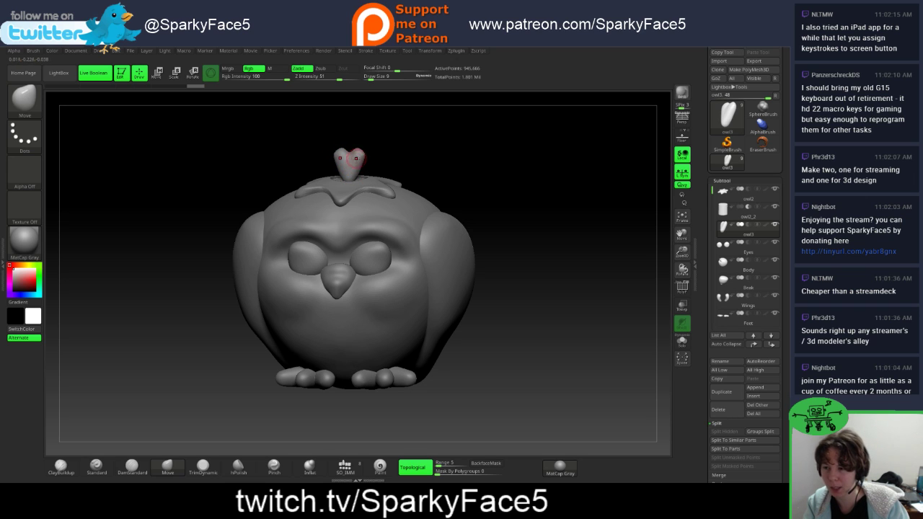
# Step: Open the Modify Topology settings in the heart subtool's Geometry options
pyautogui.moveTo(704, 347); pyautogui.dragTo(702, 333)
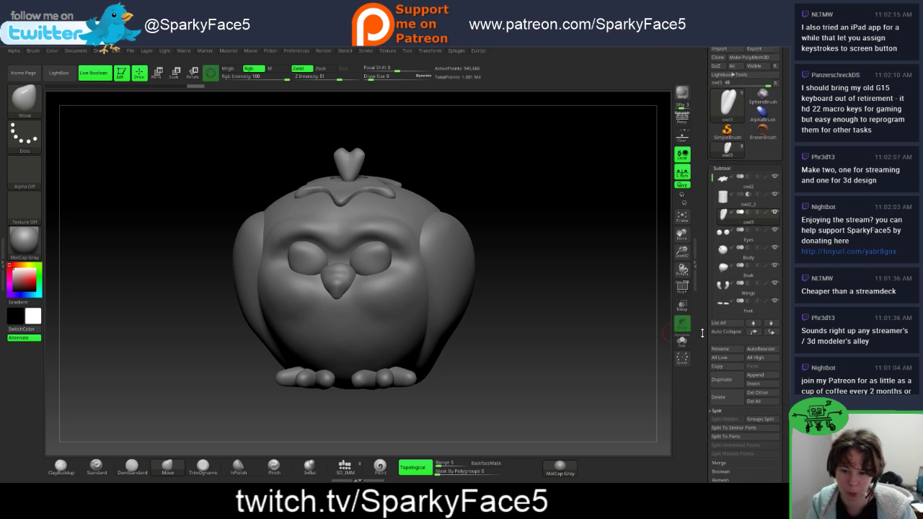
pyautogui.scroll(-10, 701, 333)
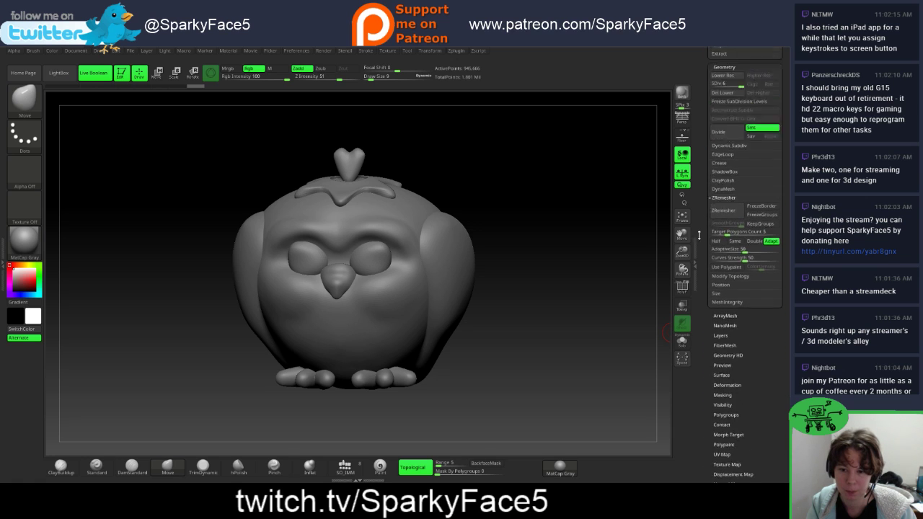
pyautogui.scroll(-3, 698, 235)
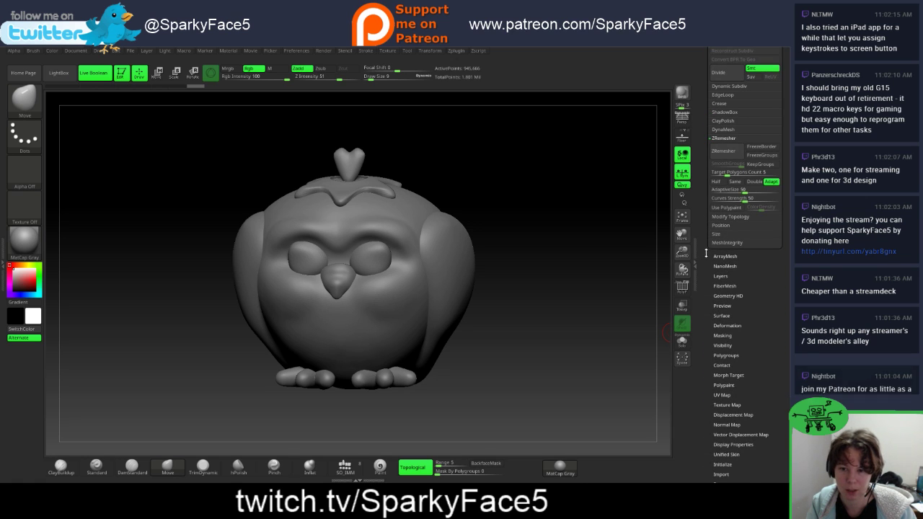
pyautogui.scroll(1, 708, 252)
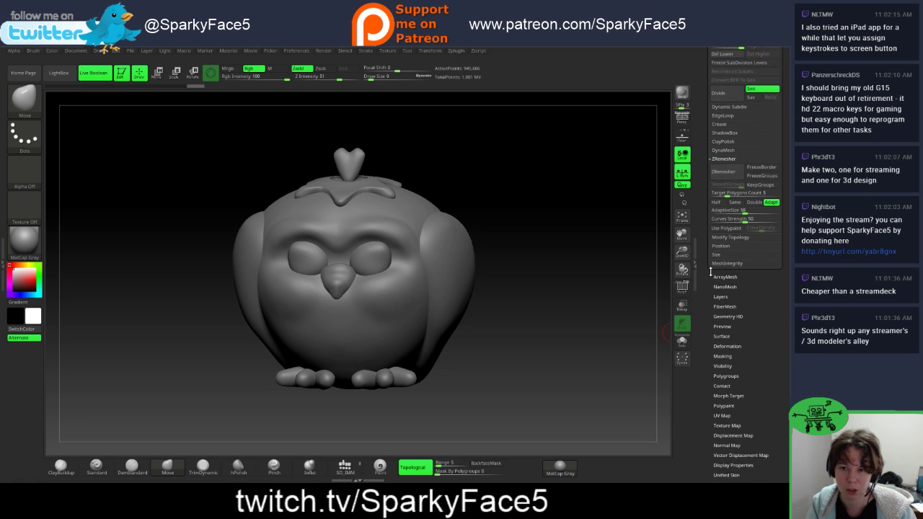
pyautogui.click(732, 238)
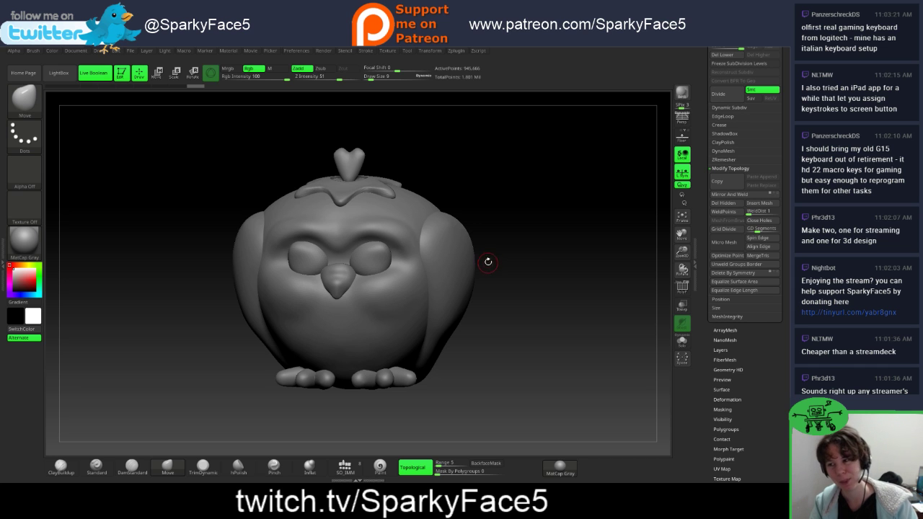
# Step: Choose the Chisel3D brush, select the owl's Body subtool and pick the Ear01 shape
pyautogui.moveTo(528, 240); pyautogui.dragTo(561, 236)
pyautogui.keyDown('shift'); pyautogui.moveTo(540, 279); pyautogui.dragTo(554, 300); pyautogui.keyUp('shift')
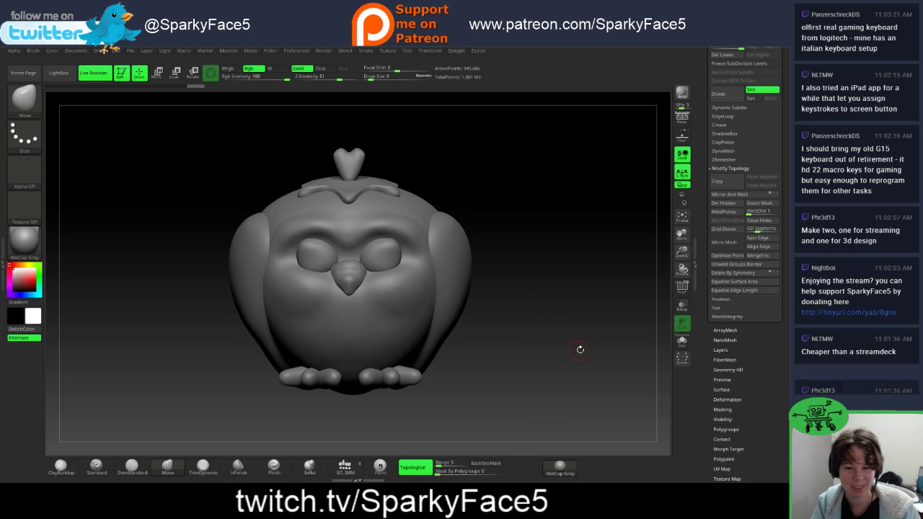
pyautogui.moveTo(576, 303)
pyautogui.mouseDown()
pyautogui.moveTo(576, 320)
pyautogui.moveTo(562, 314)
pyautogui.moveTo(579, 310)
pyautogui.moveTo(609, 334)
pyautogui.moveTo(571, 306)
pyautogui.moveTo(513, 343)
pyautogui.mouseUp()
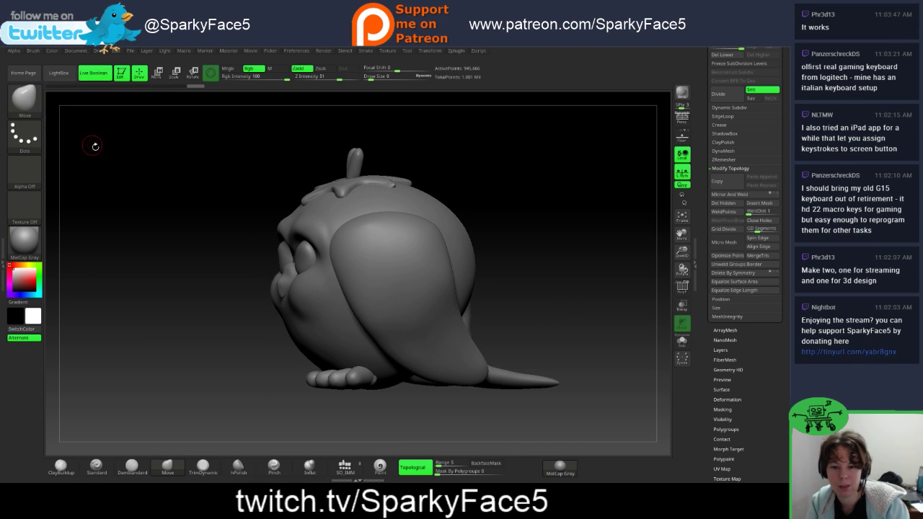
pyautogui.moveTo(124, 172); pyautogui.dragTo(160, 171)
pyautogui.click(25, 111)
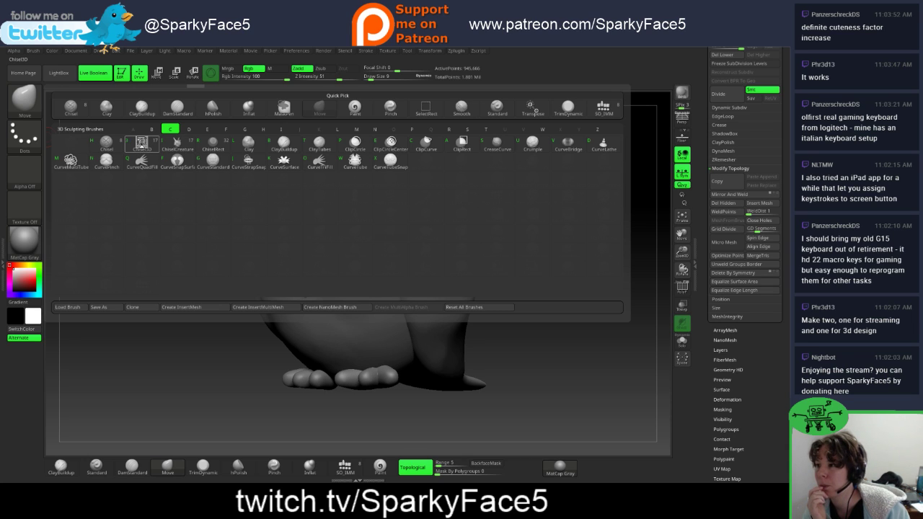
pyautogui.click(141, 142)
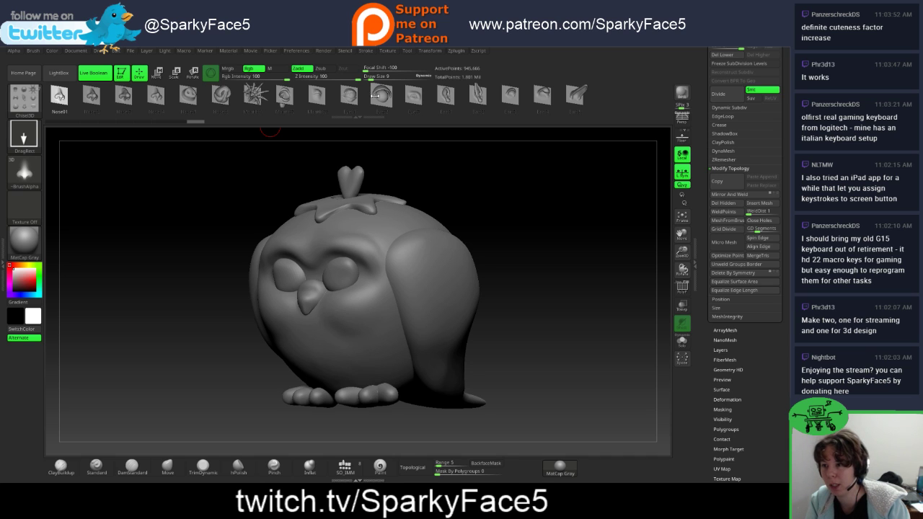
pyautogui.keyDown('alt'); pyautogui.click(339, 281); pyautogui.keyUp('alt')
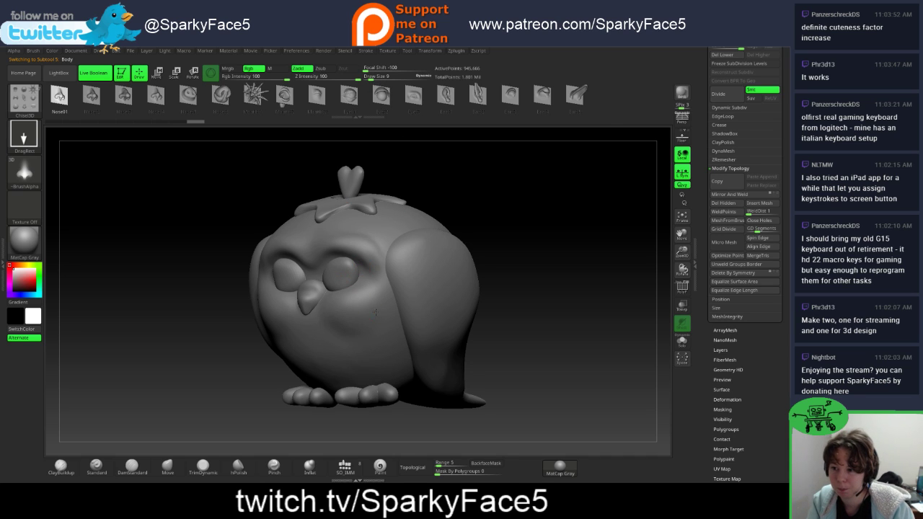
pyautogui.click(446, 95)
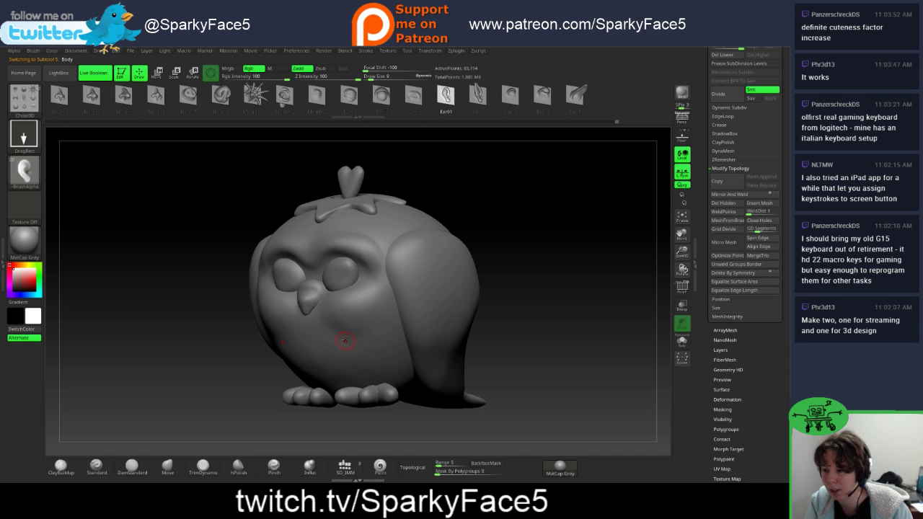
# Step: Try an ear stamp on the body, undo it, and stamp an ear on the upper part of the wing instead
pyautogui.moveTo(344, 327); pyautogui.dragTo(383, 329)
pyautogui.hotkey('ctrl', 'z')
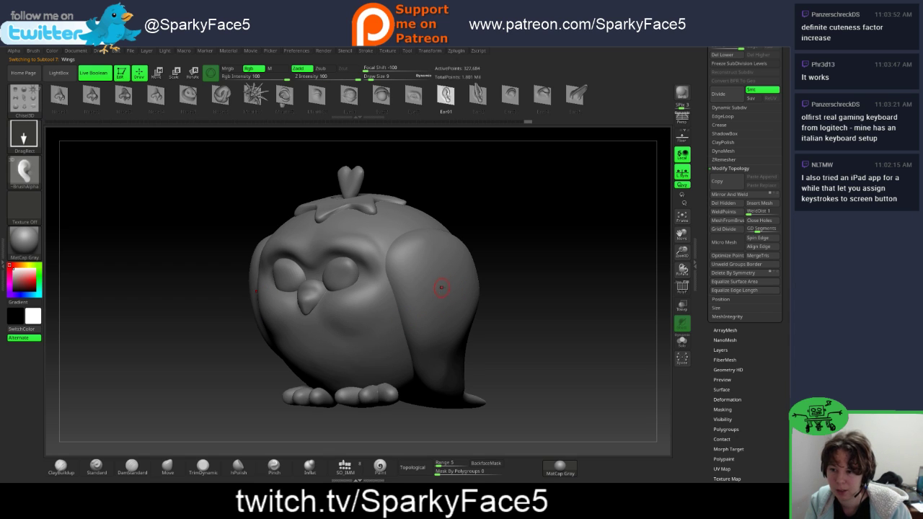
pyautogui.moveTo(441, 287); pyautogui.dragTo(499, 270)
pyautogui.moveTo(509, 303); pyautogui.dragTo(600, 292)
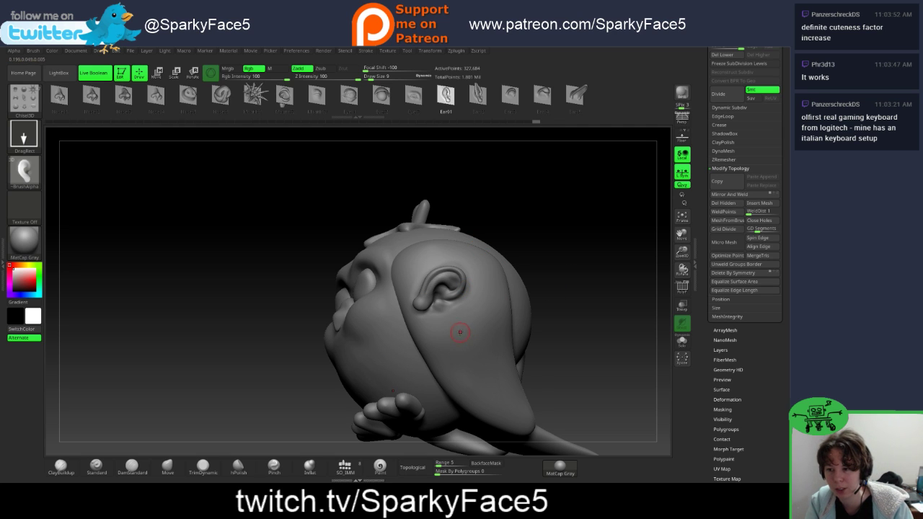
# Step: Stamp the spiky Mouth01 shape on the wing below the ear and view it from several angles
pyautogui.click(256, 94)
pyautogui.moveTo(505, 338); pyautogui.dragTo(539, 343)
pyautogui.moveTo(345, 354); pyautogui.dragTo(514, 356)
pyautogui.moveTo(575, 328); pyautogui.dragTo(515, 309)
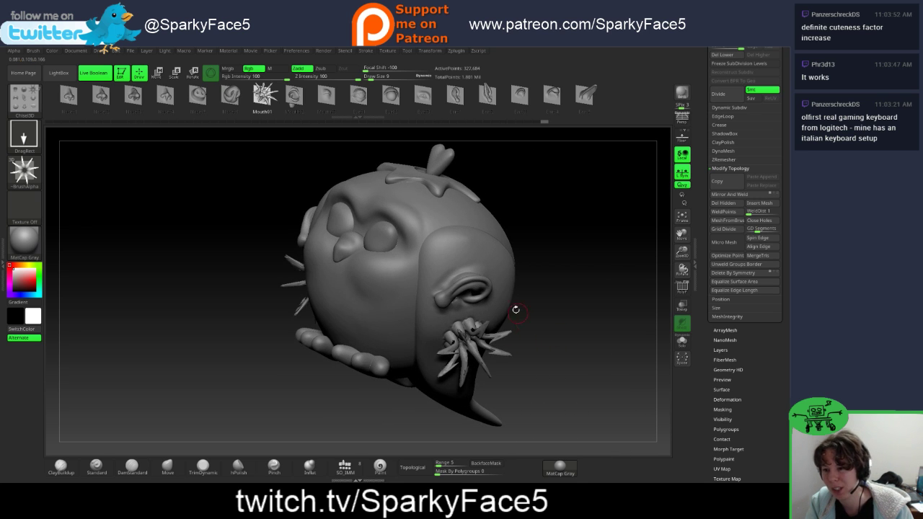
# Step: Stamp the Nose06 shape on the wing above the ear and inspect the symmetrical stamps from the side and front
pyautogui.click(229, 93)
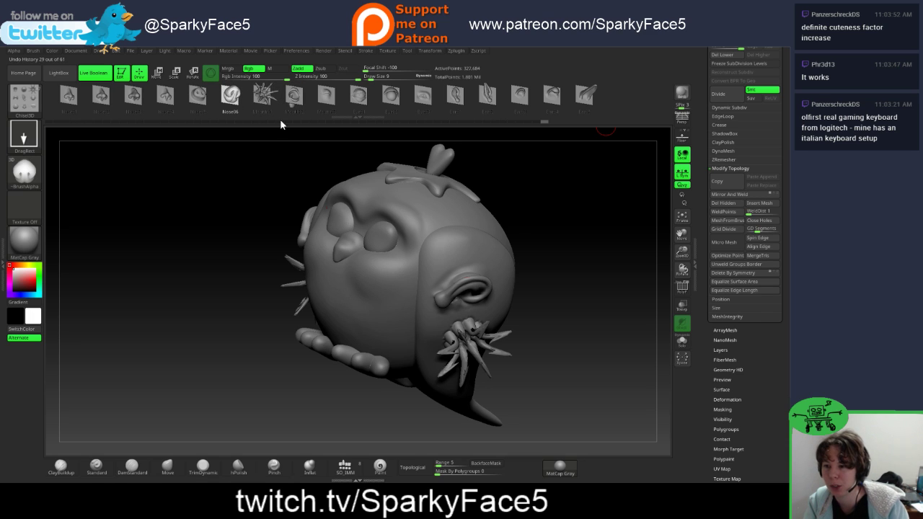
pyautogui.moveTo(467, 255); pyautogui.dragTo(484, 256)
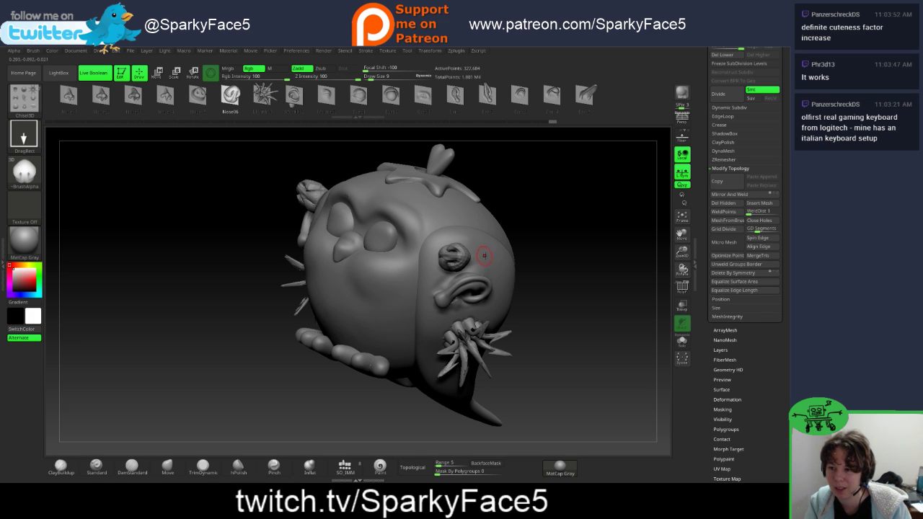
pyautogui.moveTo(552, 244); pyautogui.dragTo(422, 195)
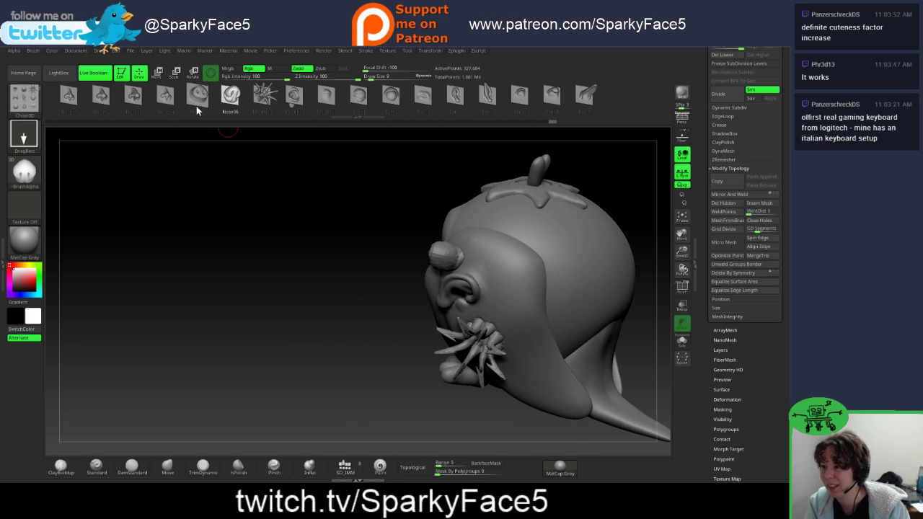
pyautogui.moveTo(305, 277)
pyautogui.mouseDown()
pyautogui.moveTo(569, 299)
pyautogui.moveTo(577, 285)
pyautogui.moveTo(564, 284)
pyautogui.mouseUp()
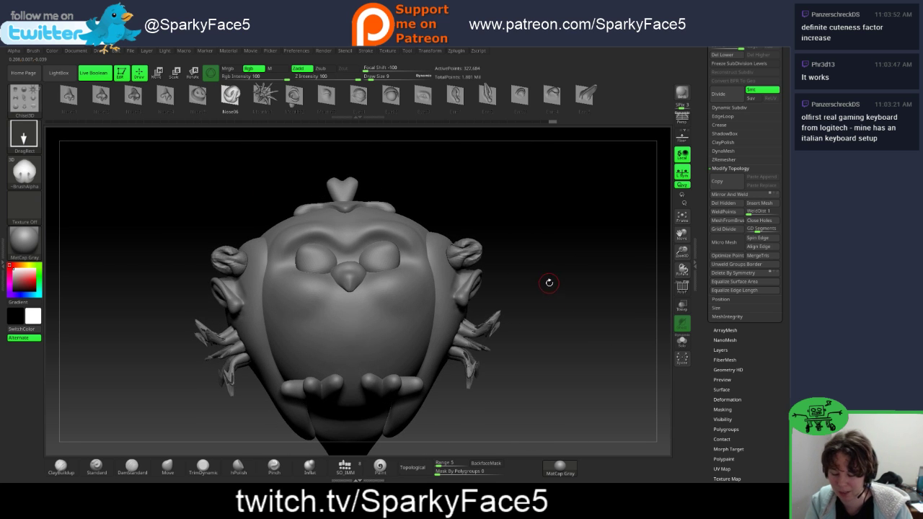
# Step: Undo the nose, mouth and ear stamps on the wings
pyautogui.press('ctrl')
pyautogui.hotkey('ctrl', 'z')
pyautogui.hotkey('ctrl', 'z')
pyautogui.hotkey('ctrl', 'z')
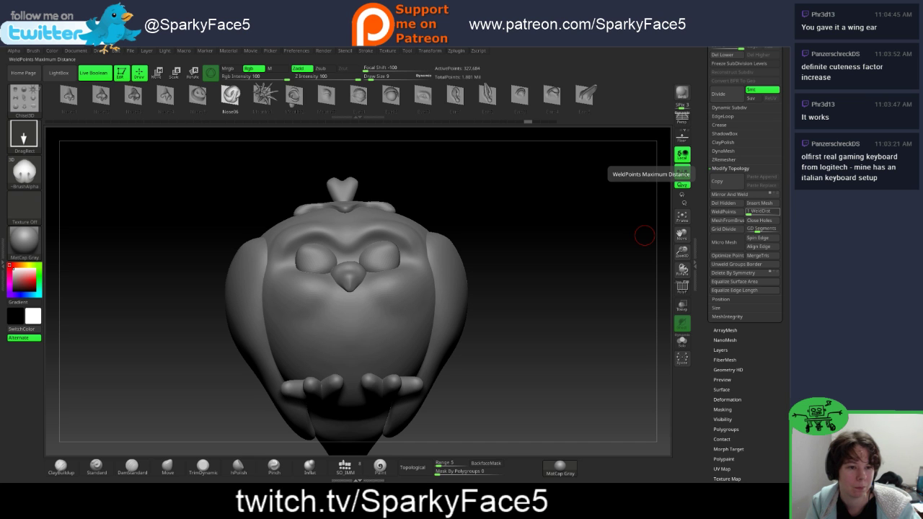
# Step: Switch to the browser with the Strawberry Owl reference, move its window off the sculpting canvas and return to the owl model
pyautogui.hotkey('alt', 'Tab')
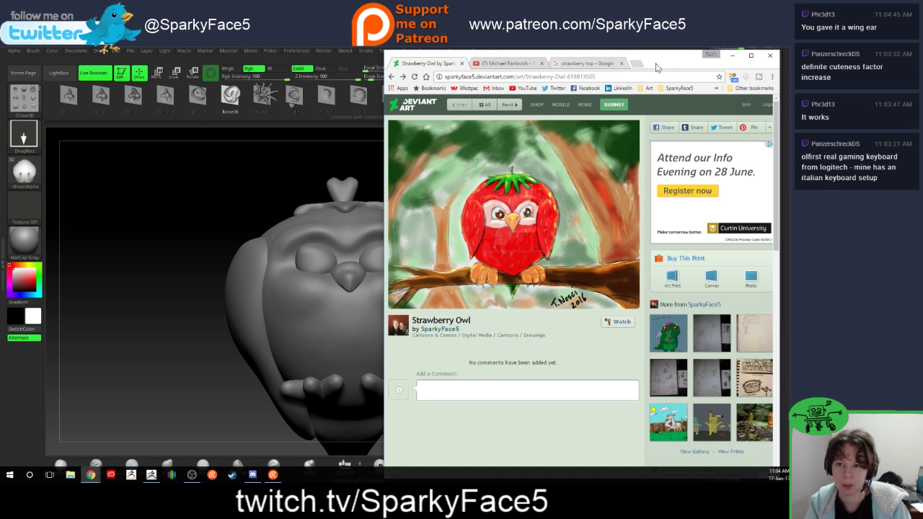
pyautogui.moveTo(657, 62); pyautogui.dragTo(922, 87)
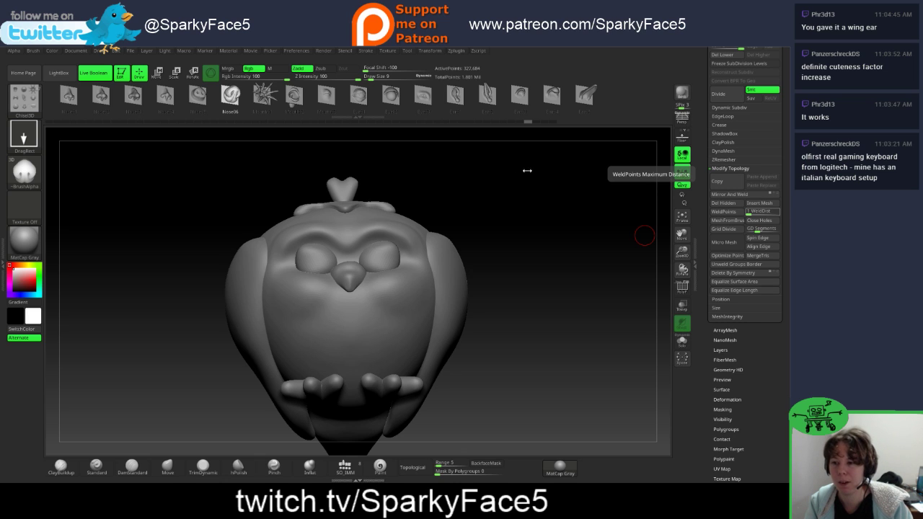
pyautogui.moveTo(513, 204); pyautogui.dragTo(511, 230)
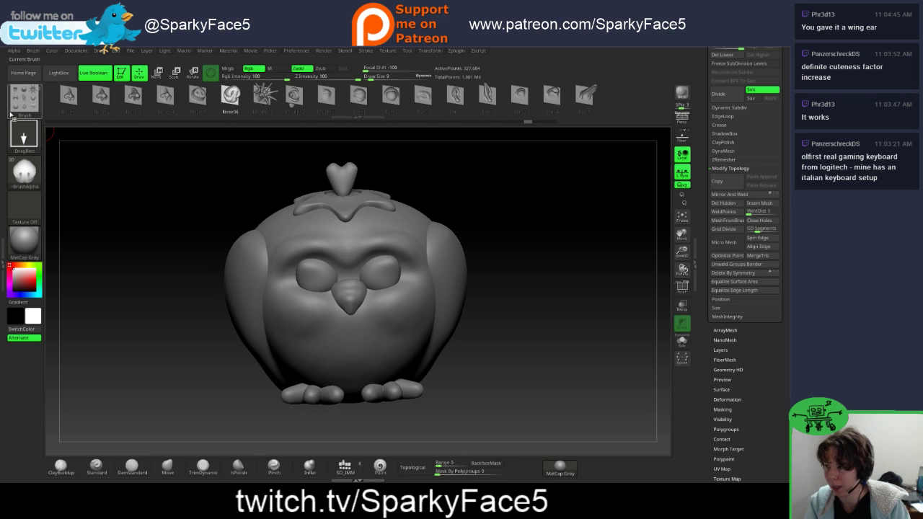
# Step: Set the brush's stroke to Spray with the Eye02 shape, try a spray along the wing's front area and undo it
pyautogui.click(28, 141)
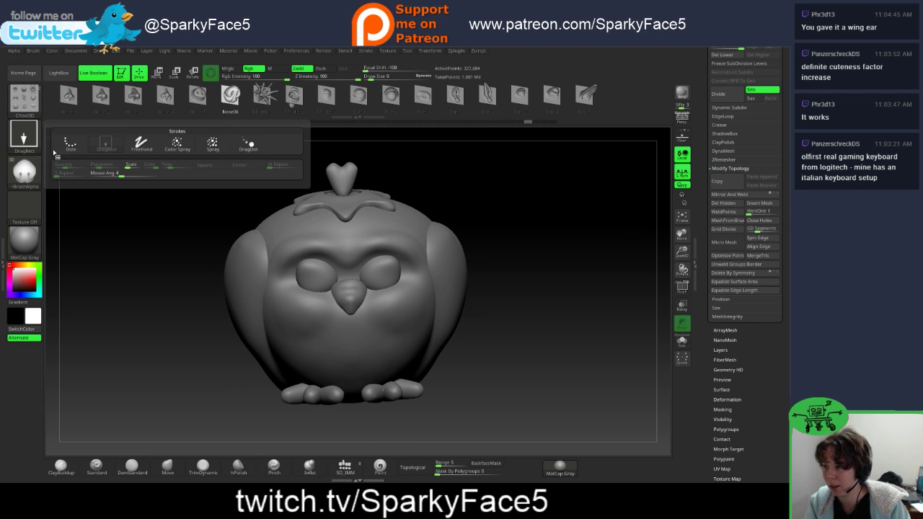
pyautogui.click(212, 144)
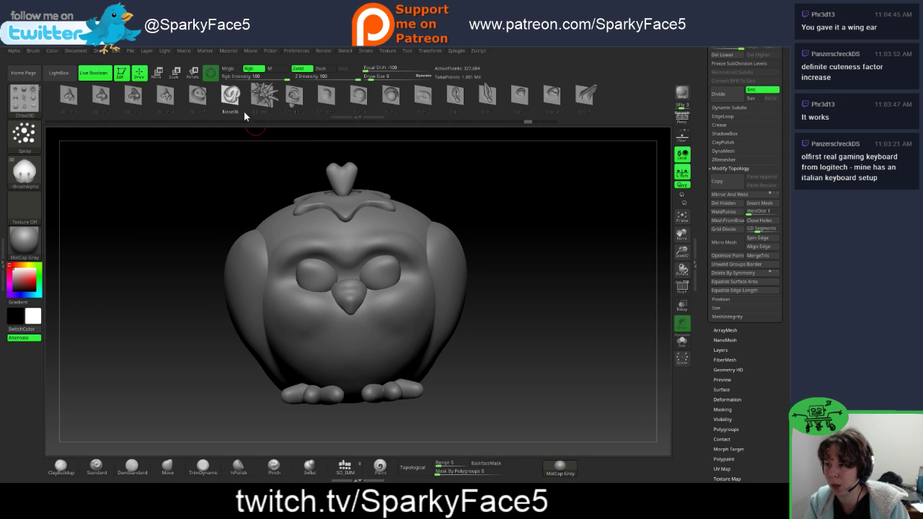
pyautogui.click(390, 95)
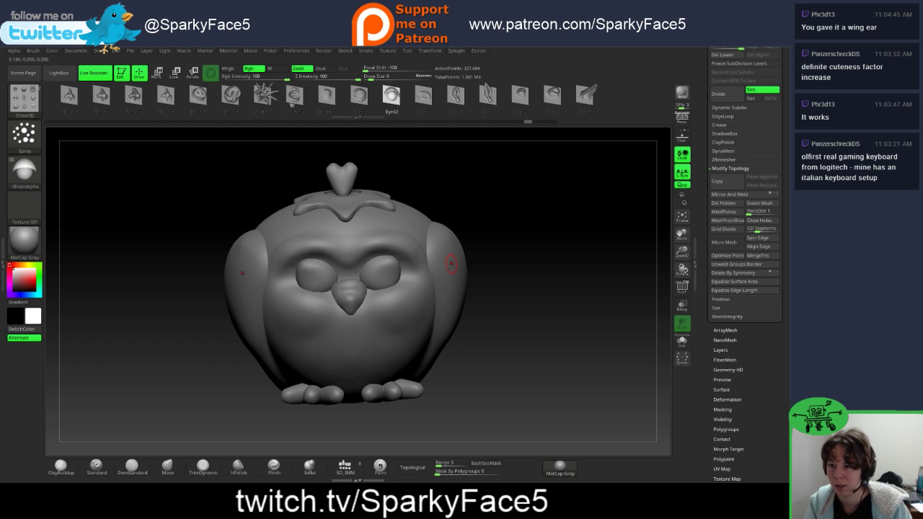
pyautogui.moveTo(499, 281); pyautogui.dragTo(501, 267)
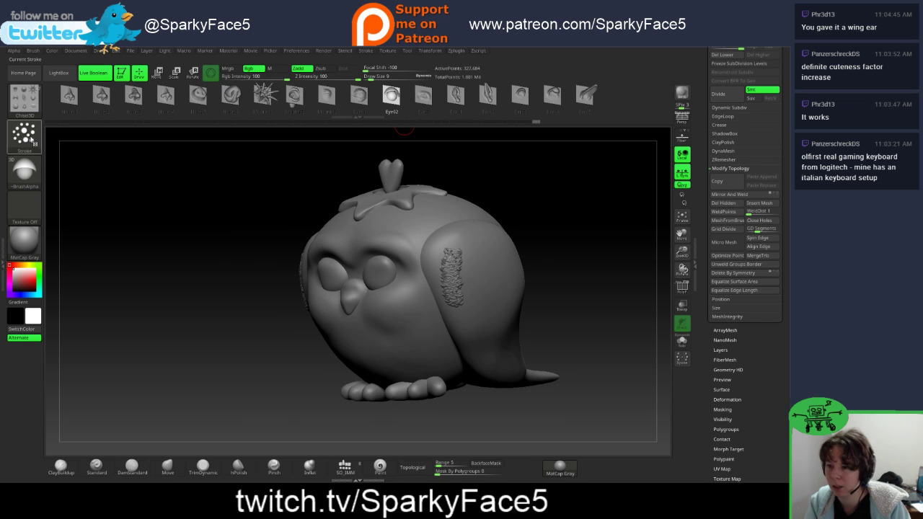
pyautogui.press('ctrl')
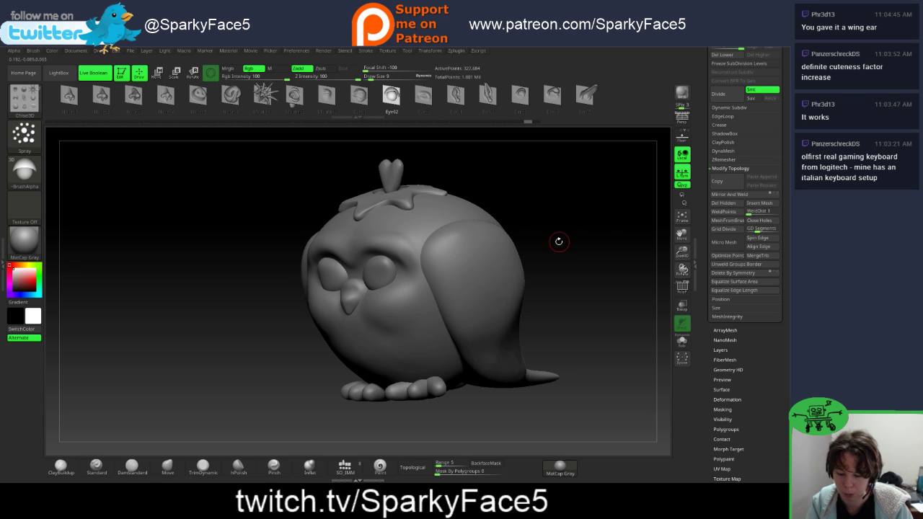
# Step: Set the draw size to 70, try larger Spray strokes on the wing and undo them
pyautogui.press('s')
pyautogui.moveTo(575, 245); pyautogui.dragTo(564, 245)
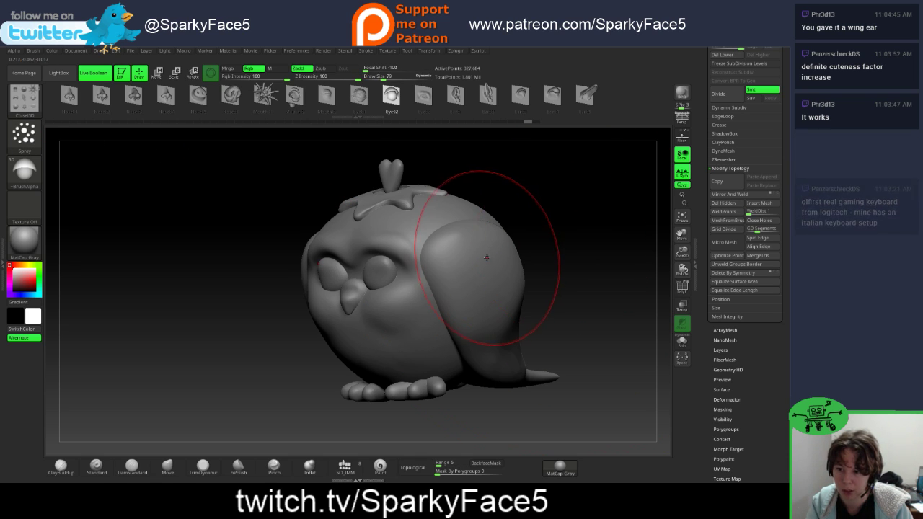
pyautogui.moveTo(487, 258)
pyautogui.mouseDown()
pyautogui.moveTo(477, 289)
pyautogui.moveTo(490, 278)
pyautogui.mouseUp()
pyautogui.moveTo(562, 257); pyautogui.dragTo(504, 232)
pyautogui.hotkey('ctrl', 'z')
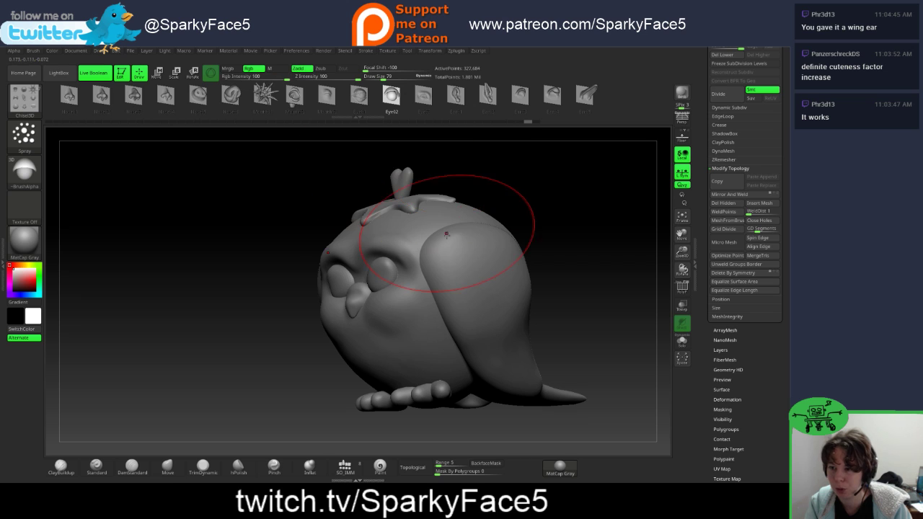
pyautogui.moveTo(472, 277); pyautogui.dragTo(494, 297)
pyautogui.hotkey('ctrl', 'z')
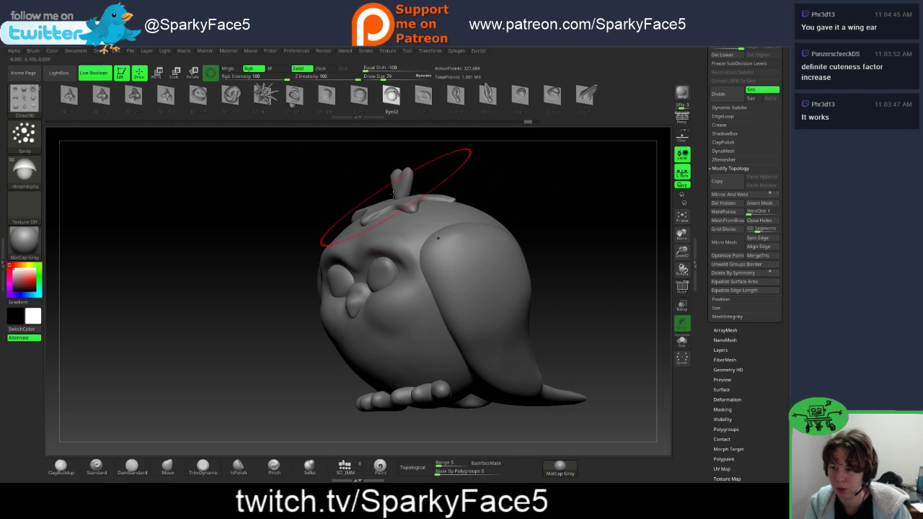
# Step: Set the brush's stroke to Color Spray, try an Eye02 stroke down the wing and undo it
pyautogui.click(38, 144)
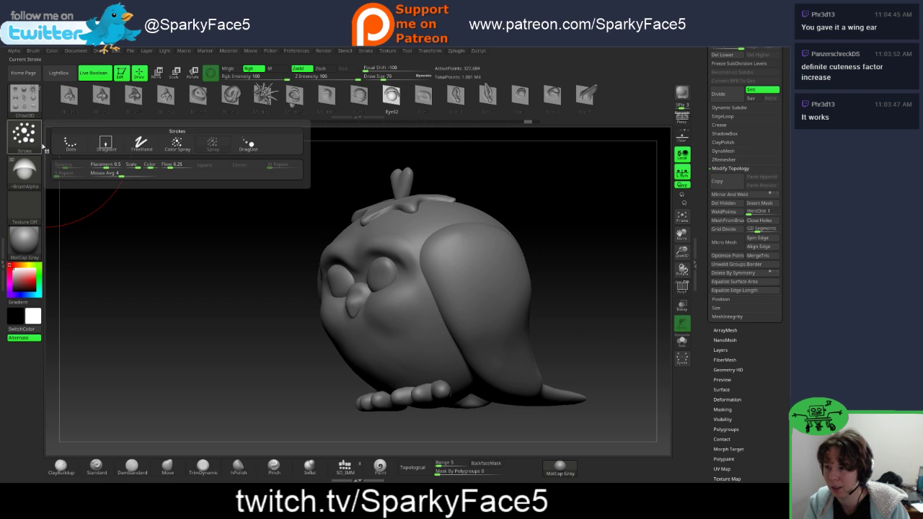
pyautogui.click(185, 150)
pyautogui.moveTo(502, 269)
pyautogui.mouseDown()
pyautogui.moveTo(515, 249)
pyautogui.moveTo(513, 308)
pyautogui.mouseUp()
pyautogui.hotkey('ctrl', 'z')
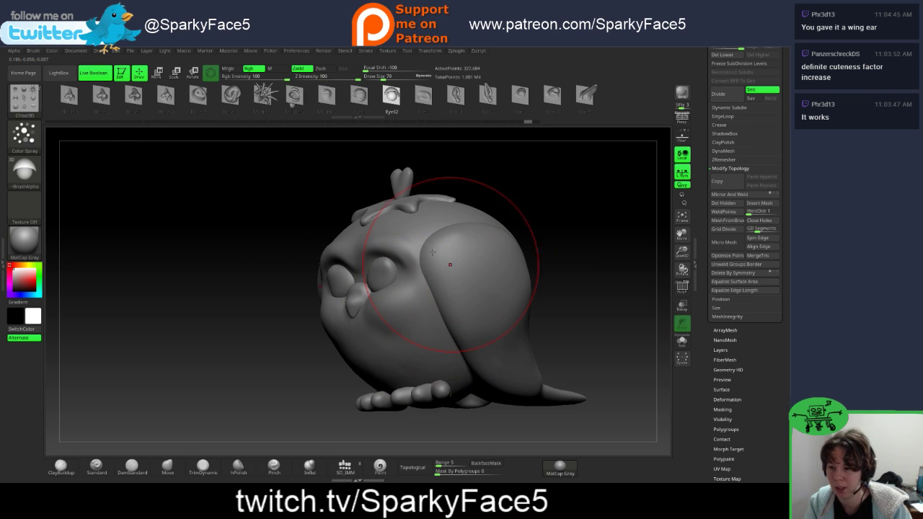
# Step: Set the brush's stroke to DragDot, try a large Eye02 stamp on both wings and undo it
pyautogui.click(33, 143)
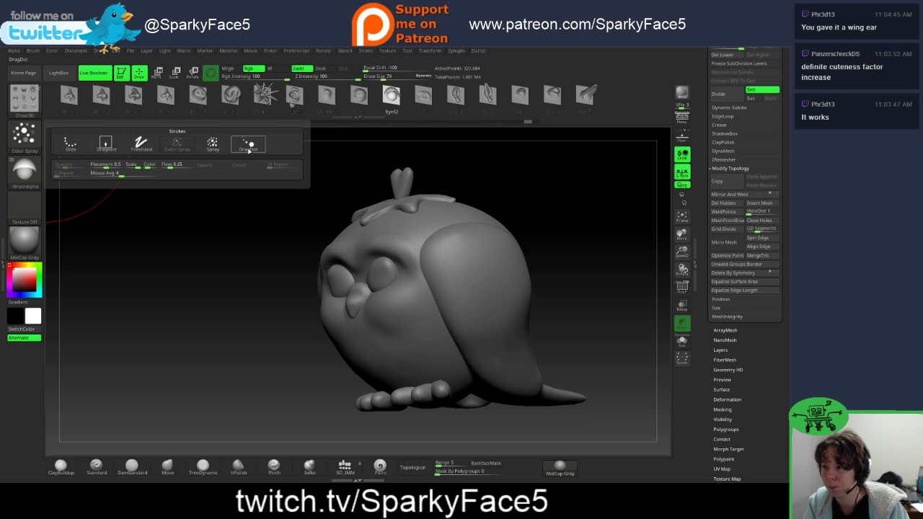
pyautogui.click(248, 149)
pyautogui.moveTo(495, 268)
pyautogui.mouseDown()
pyautogui.moveTo(481, 268)
pyautogui.moveTo(520, 287)
pyautogui.moveTo(476, 274)
pyautogui.moveTo(515, 268)
pyautogui.moveTo(470, 272)
pyautogui.moveTo(482, 255)
pyautogui.mouseUp()
pyautogui.moveTo(565, 267); pyautogui.dragTo(592, 264)
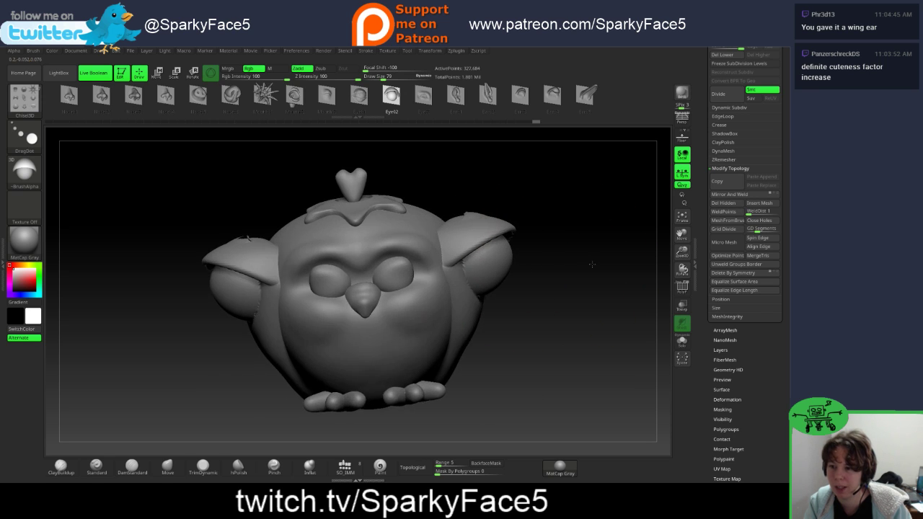
pyautogui.moveTo(546, 311)
pyautogui.mouseDown()
pyautogui.moveTo(566, 309)
pyautogui.moveTo(553, 312)
pyautogui.moveTo(571, 298)
pyautogui.moveTo(558, 289)
pyautogui.moveTo(560, 301)
pyautogui.mouseUp()
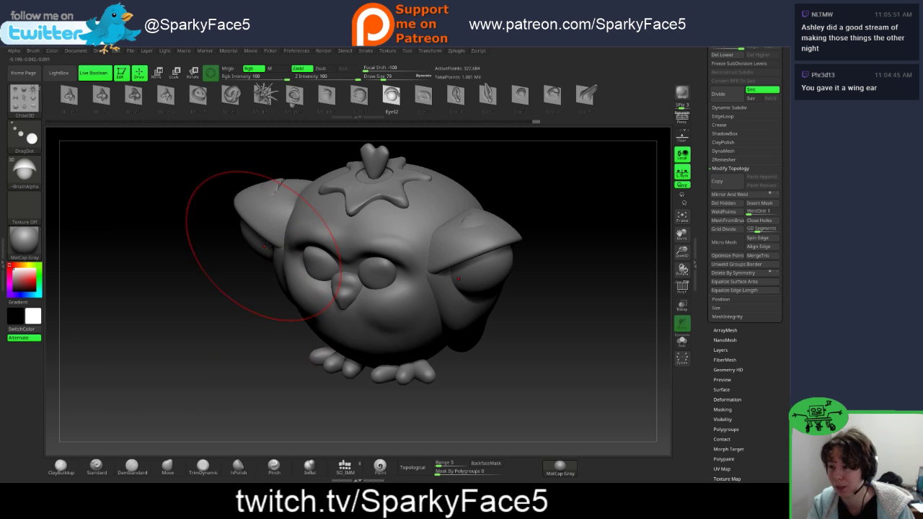
pyautogui.moveTo(533, 291); pyautogui.dragTo(554, 229)
pyautogui.moveTo(336, 197); pyautogui.dragTo(313, 216)
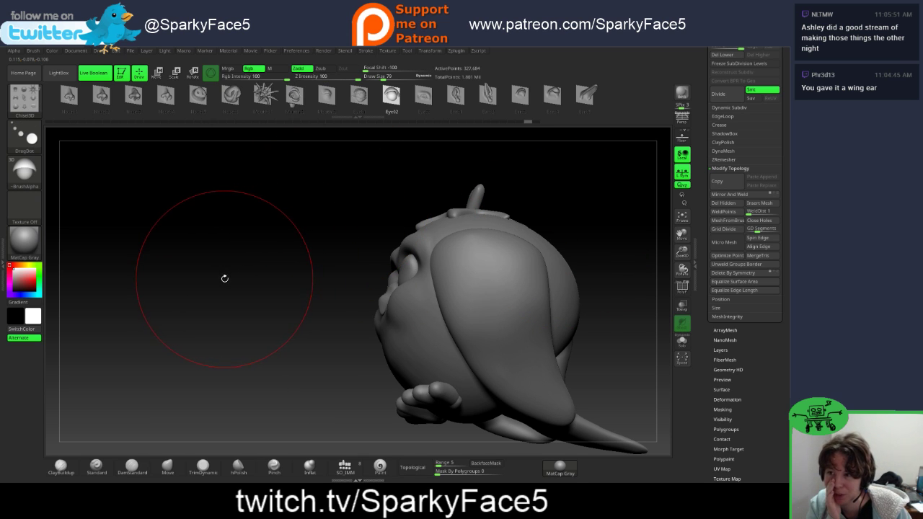
pyautogui.moveTo(223, 278); pyautogui.dragTo(220, 231)
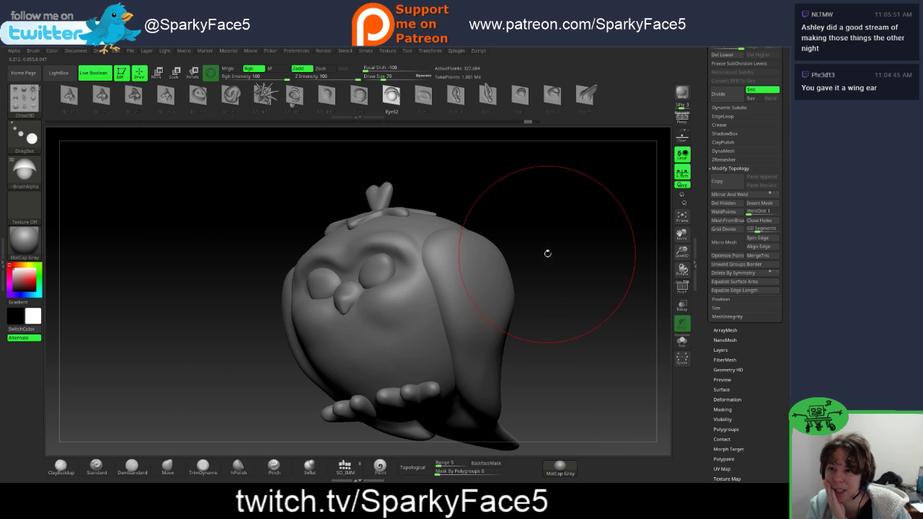
pyautogui.moveTo(558, 262); pyautogui.dragTo(548, 288)
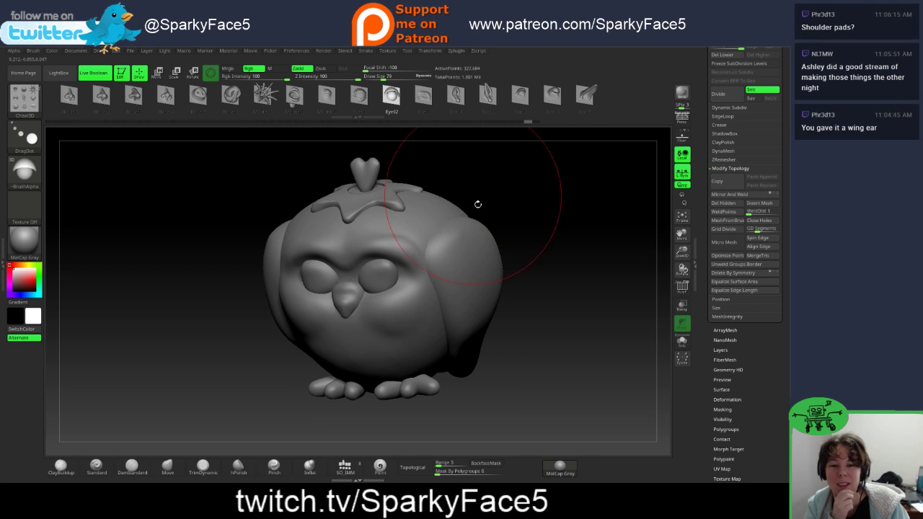
pyautogui.moveTo(541, 280); pyautogui.dragTo(544, 280)
pyautogui.moveTo(564, 325)
pyautogui.mouseDown()
pyautogui.moveTo(511, 322)
pyautogui.moveTo(539, 315)
pyautogui.moveTo(540, 303)
pyautogui.mouseUp()
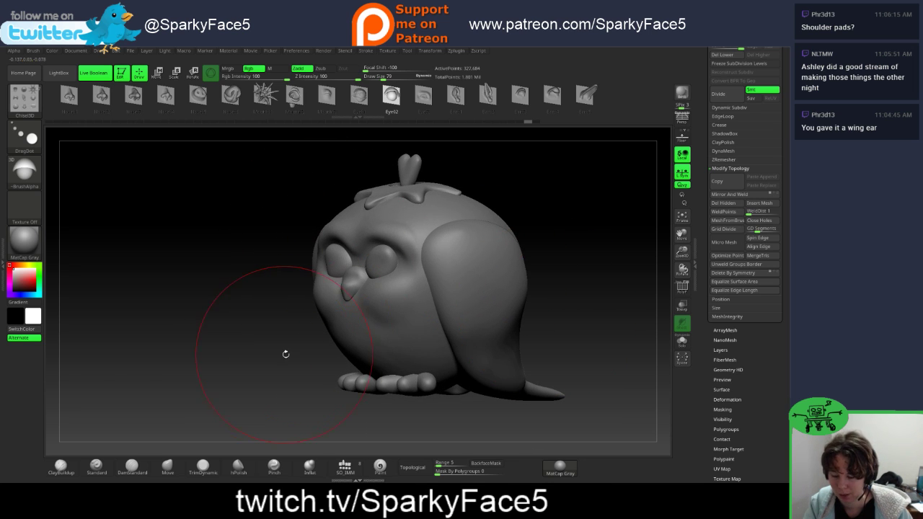
# Step: Set the brush's draw size to 10 with the wing and face in close view
pyautogui.moveTo(259, 351)
pyautogui.keyDown('alt'); pyautogui.mouseDown()
pyautogui.moveTo(328, 315)
pyautogui.moveTo(317, 315)
pyautogui.mouseUp(); pyautogui.keyUp('alt')
pyautogui.press('s')
pyautogui.press('s')
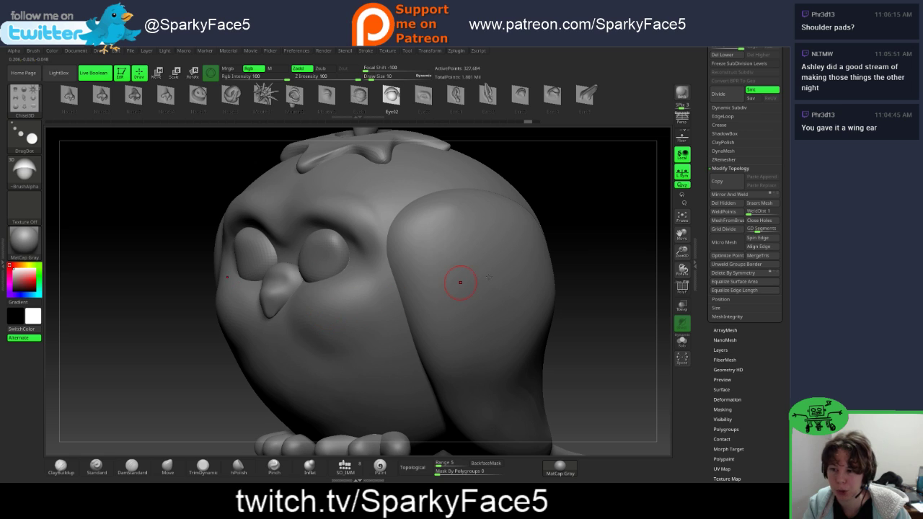
pyautogui.press('s')
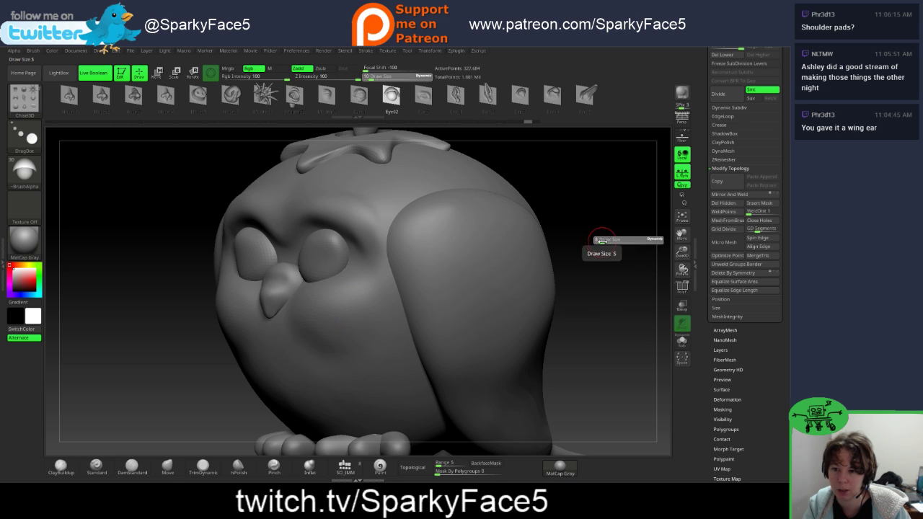
pyautogui.moveTo(602, 241); pyautogui.dragTo(602, 241)
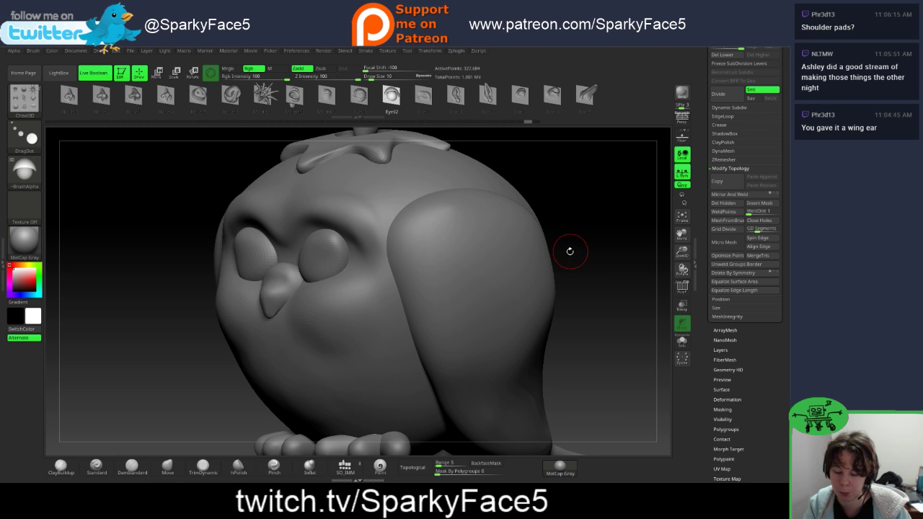
# Step: Try to adjust the brush's focal shift
pyautogui.press('space')
pyautogui.press('space')
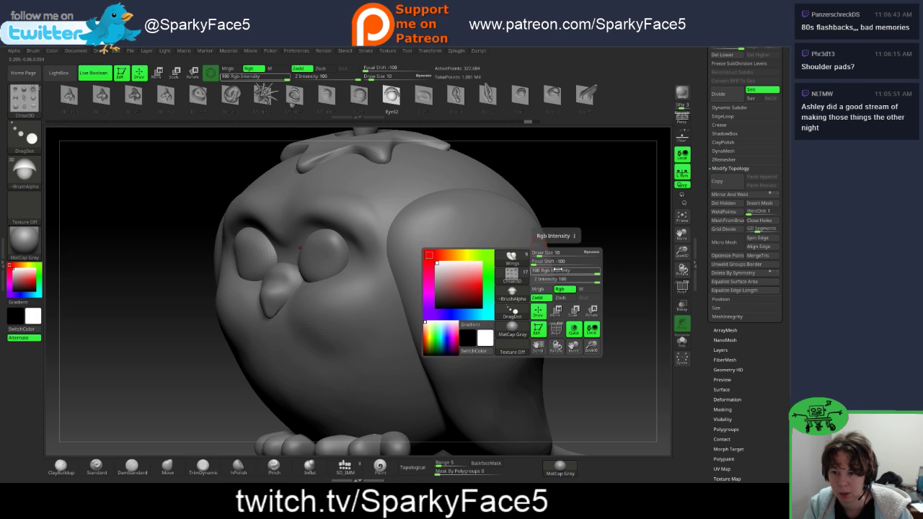
pyautogui.click(531, 262)
pyautogui.moveTo(533, 265); pyautogui.dragTo(536, 265)
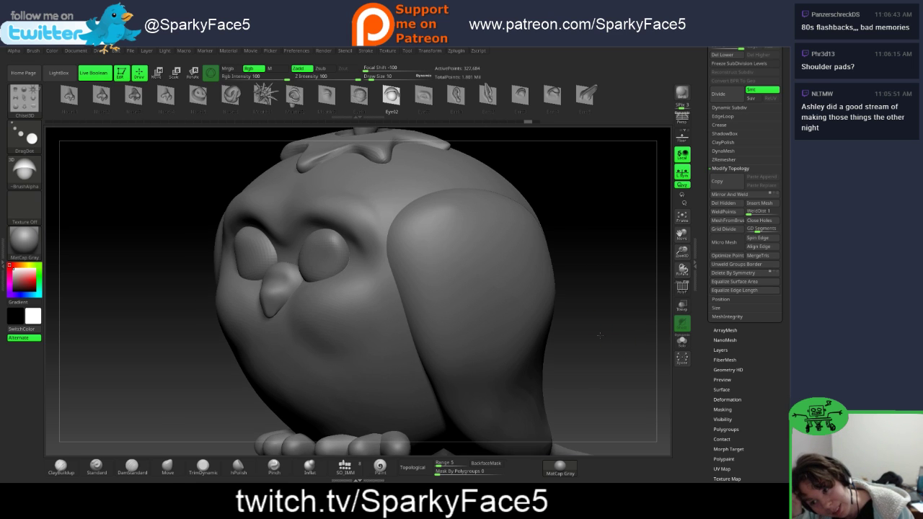
# Step: Make the Eyes subtool active and raise it to subdivision level 3
pyautogui.keyDown('shift'); pyautogui.moveTo(592, 334); pyautogui.dragTo(598, 330); pyautogui.keyUp('shift')
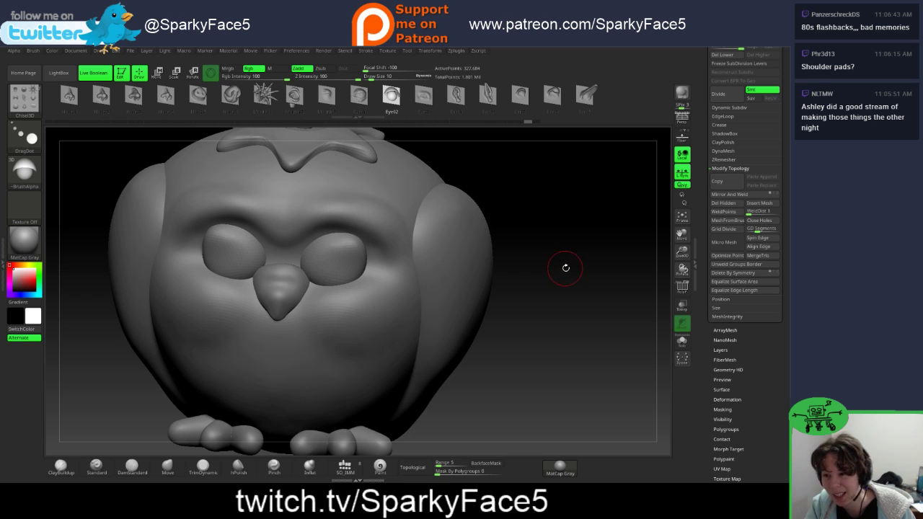
pyautogui.keyDown('alt'); pyautogui.moveTo(565, 264); pyautogui.dragTo(526, 292); pyautogui.keyUp('alt')
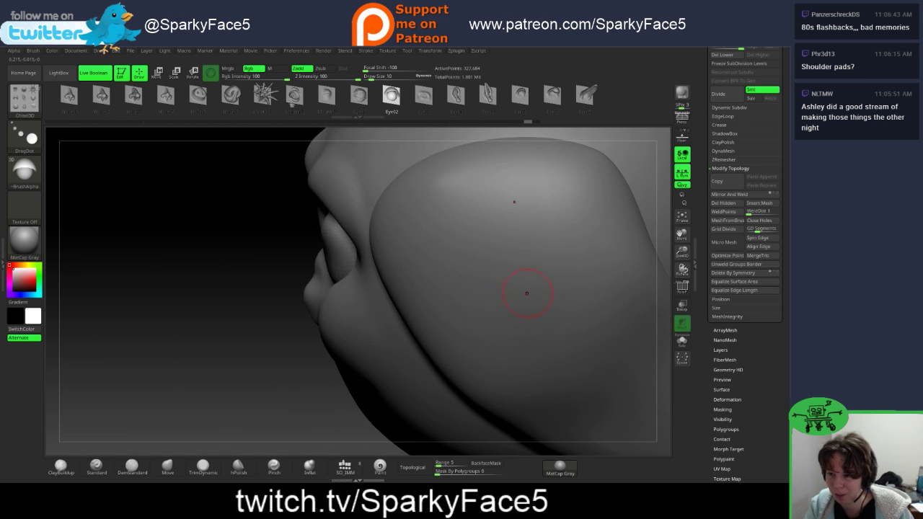
pyautogui.keyDown('alt'); pyautogui.moveTo(241, 329); pyautogui.dragTo(319, 304); pyautogui.keyUp('alt')
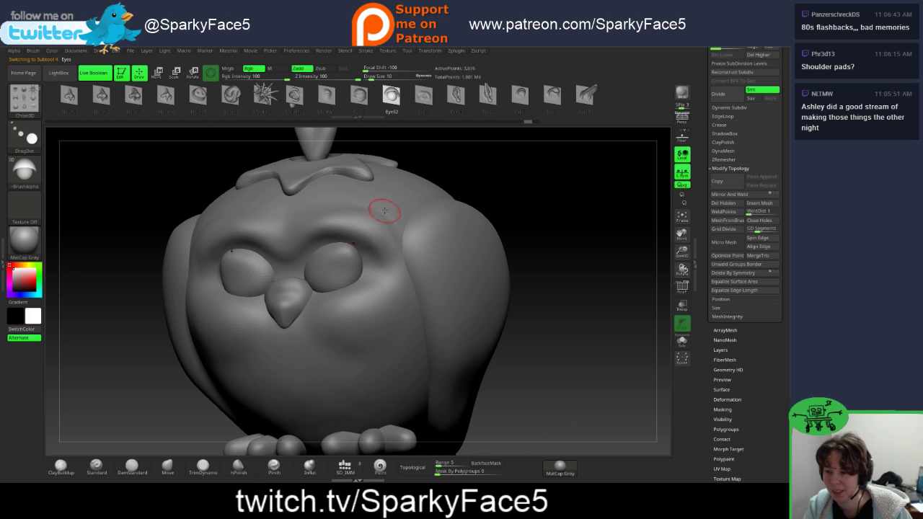
pyautogui.hotkey('ctrl', 'd')
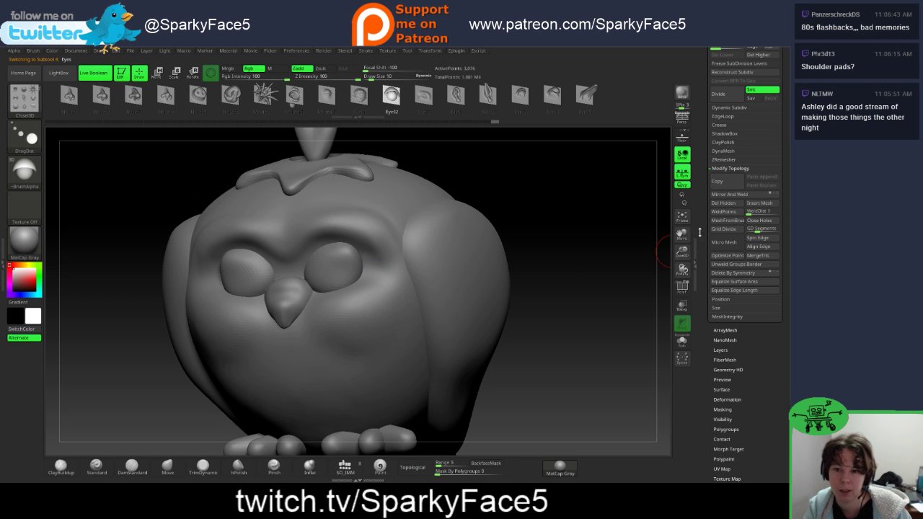
pyautogui.scroll(10, 703, 220)
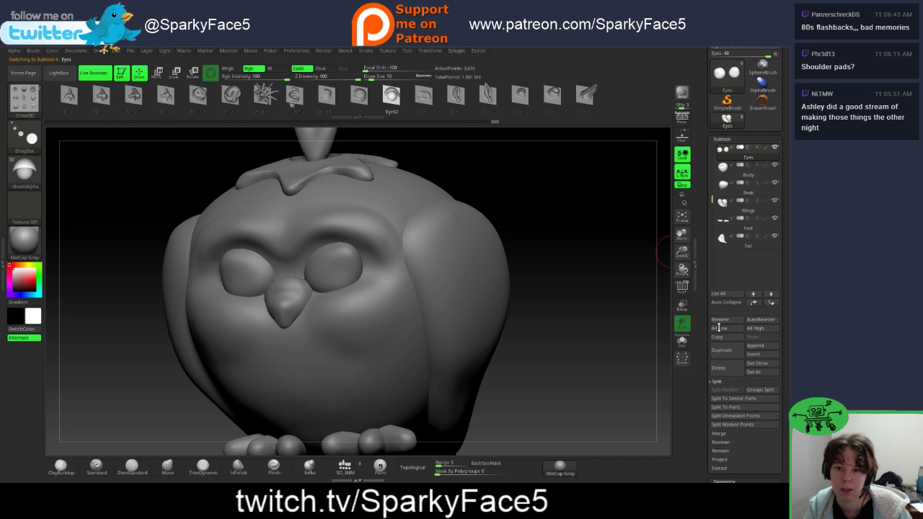
pyautogui.scroll(-10, 720, 308)
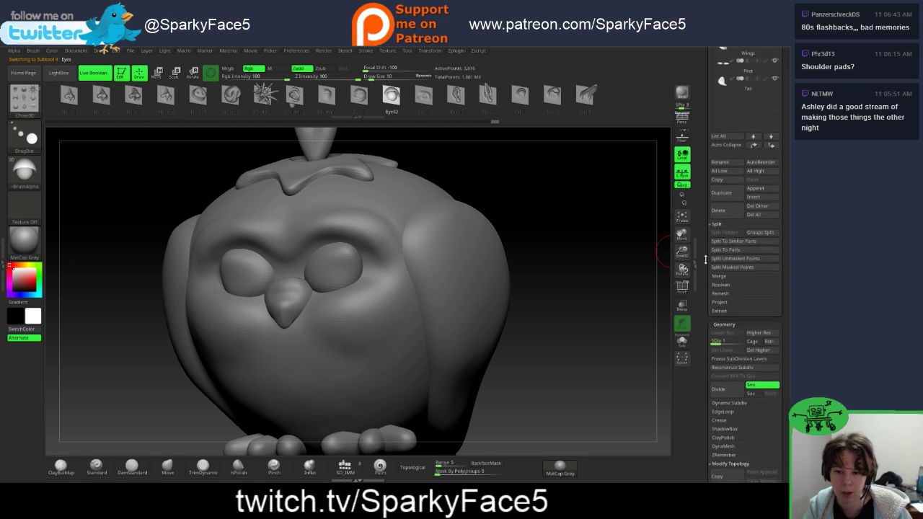
pyautogui.moveTo(718, 326); pyautogui.dragTo(744, 327)
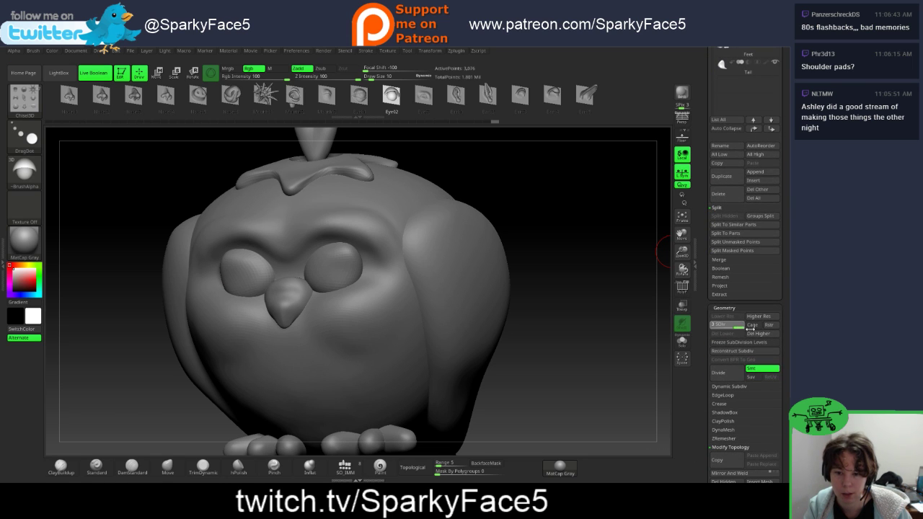
# Step: Try small Eye02 stamps on the owl's eye with the DragDot stroke and undo them
pyautogui.moveTo(604, 315); pyautogui.dragTo(550, 277)
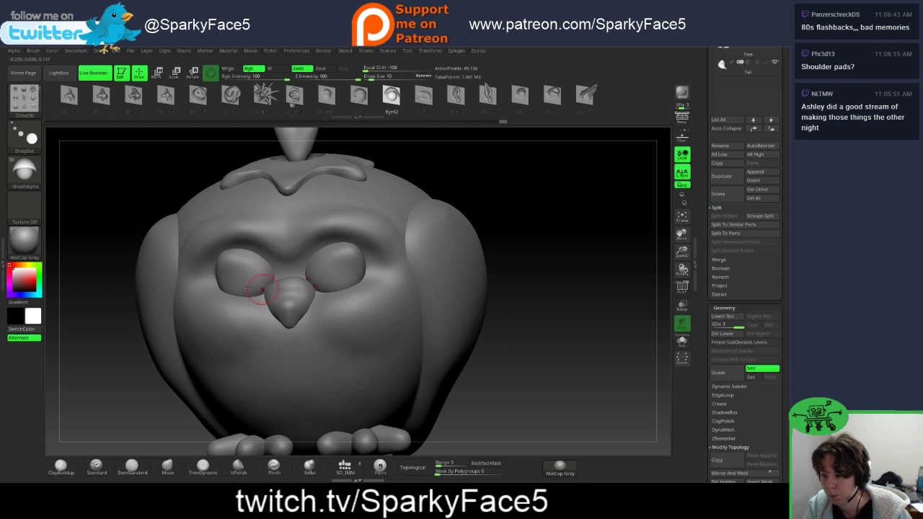
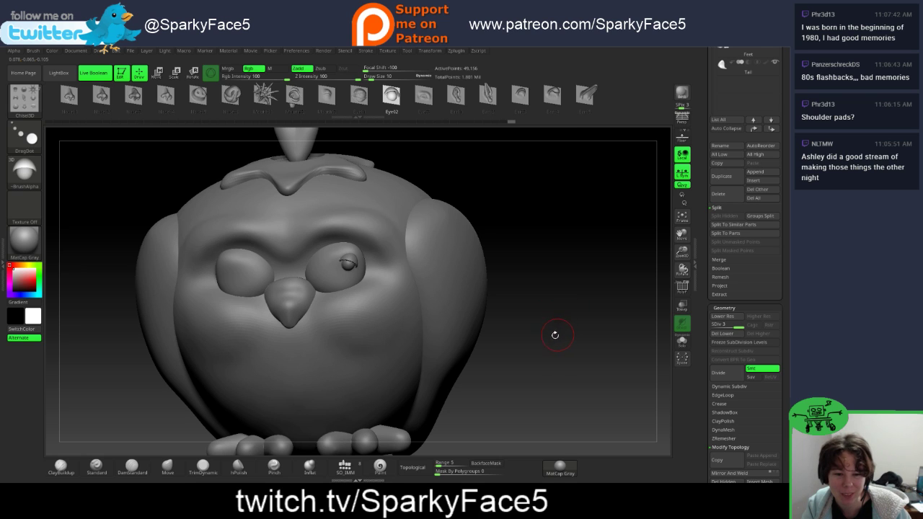
pyautogui.press('ctrl')
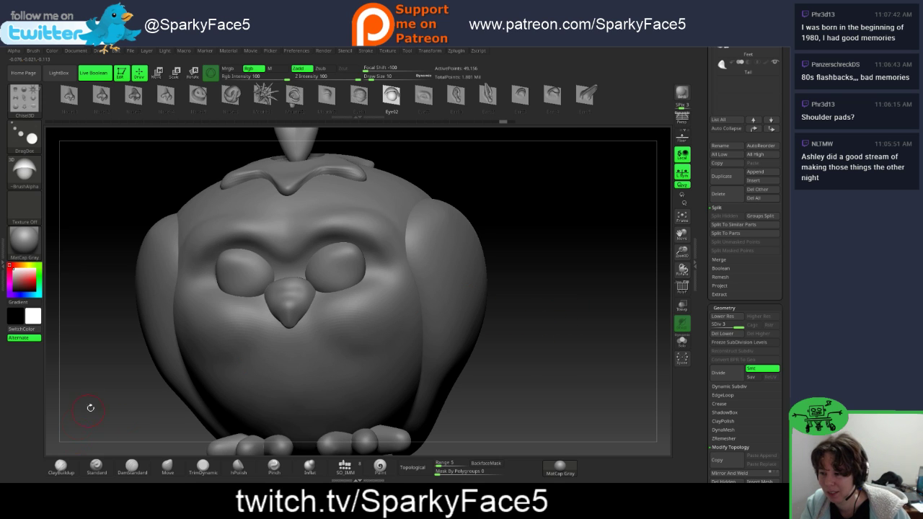
pyautogui.press('ctrl')
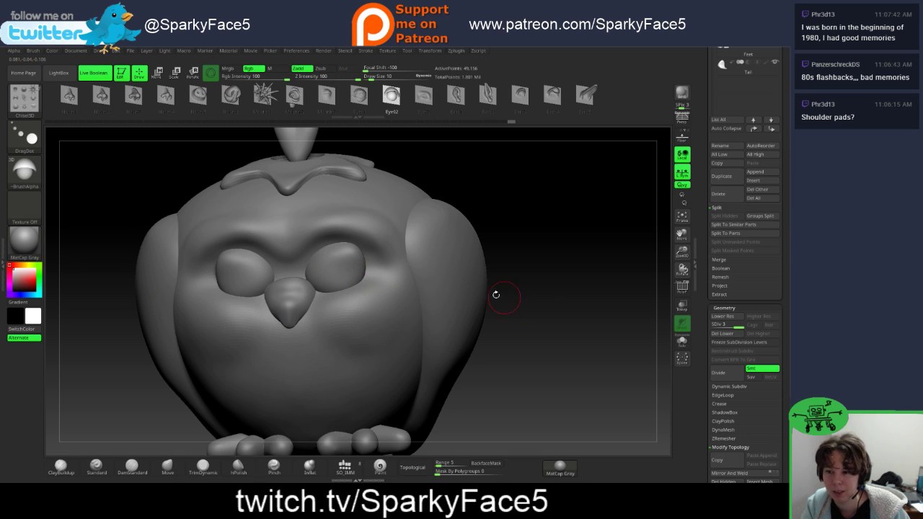
pyautogui.hotkey('ctrl', 'z')
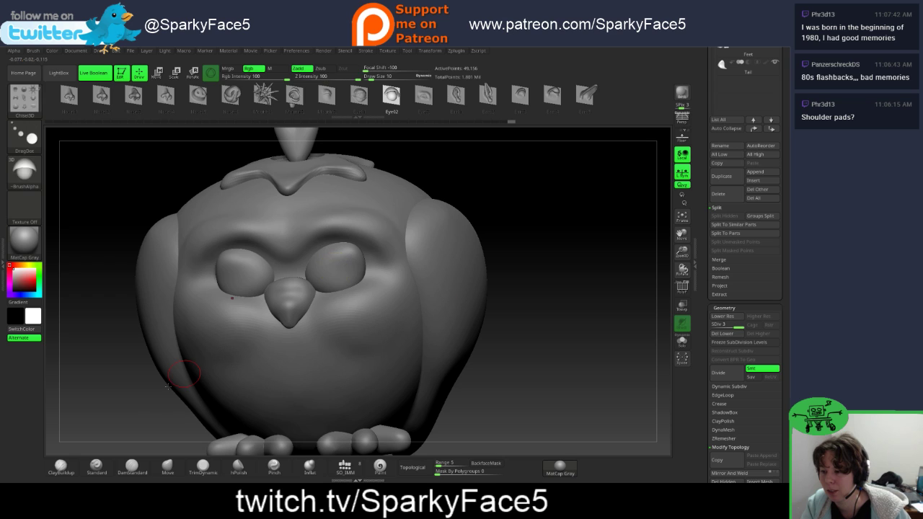
# Step: Choose the Move brush, mask a round area on one eye and turn on the polyframe display to check it
pyautogui.click(168, 467)
pyautogui.press('ctrl')
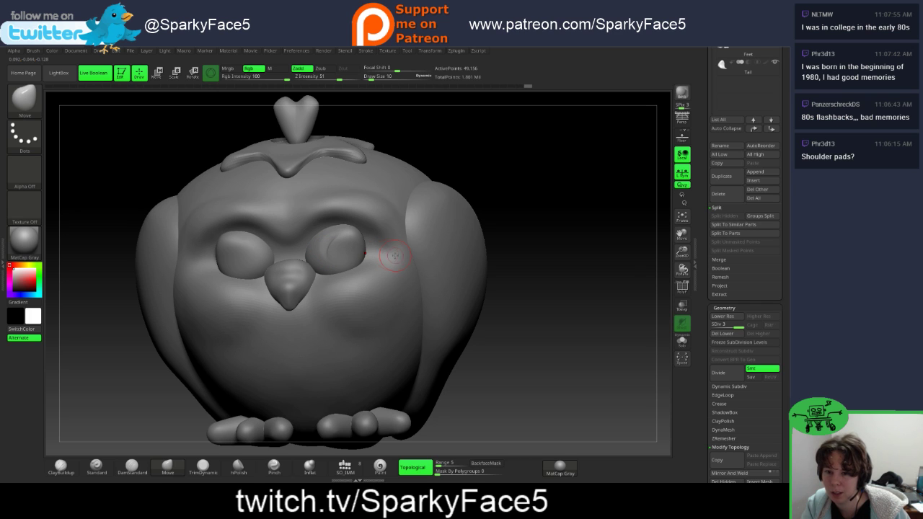
pyautogui.click(682, 287)
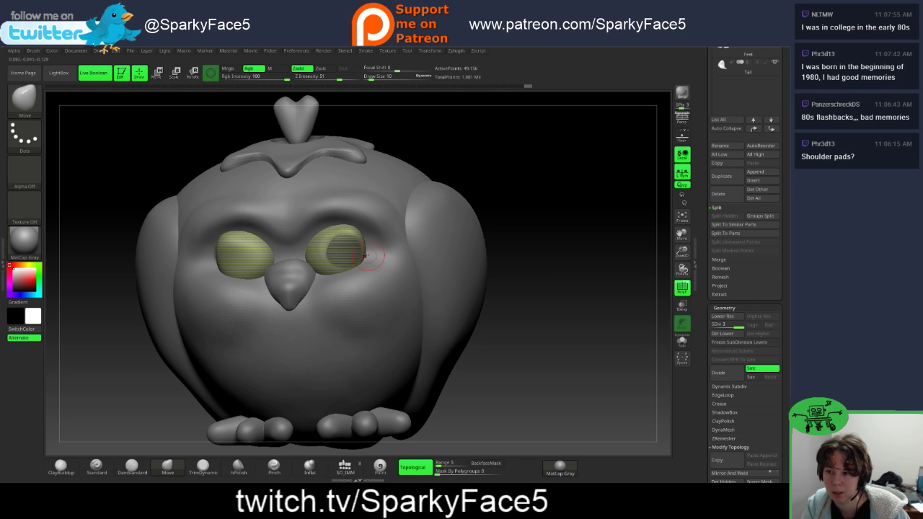
pyautogui.moveTo(537, 278); pyautogui.dragTo(438, 244)
# Step: Set the MaskPen's Z intensity to 95 and paint a round mask on the owl's eye
pyautogui.press('ctrl')
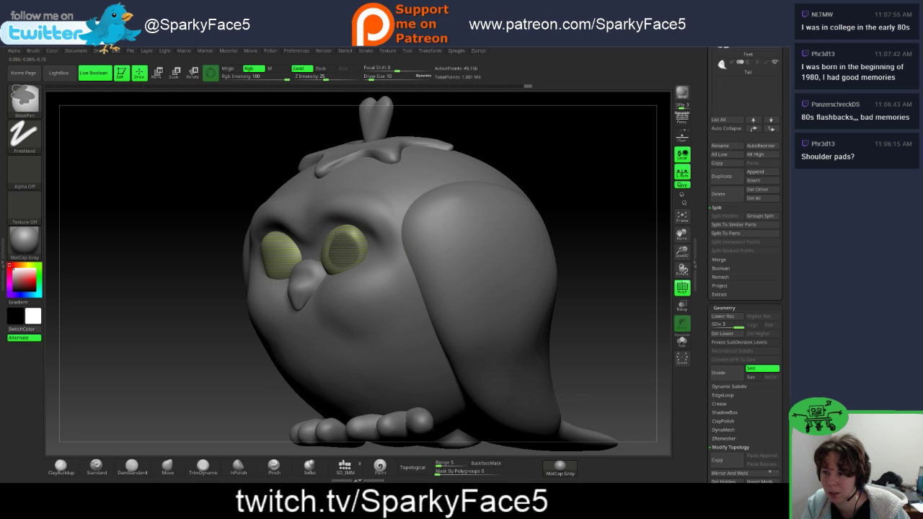
pyautogui.moveTo(353, 233)
pyautogui.keyDown('ctrl'); pyautogui.mouseDown()
pyautogui.moveTo(328, 253)
pyautogui.moveTo(334, 236)
pyautogui.mouseUp(); pyautogui.keyUp('ctrl')
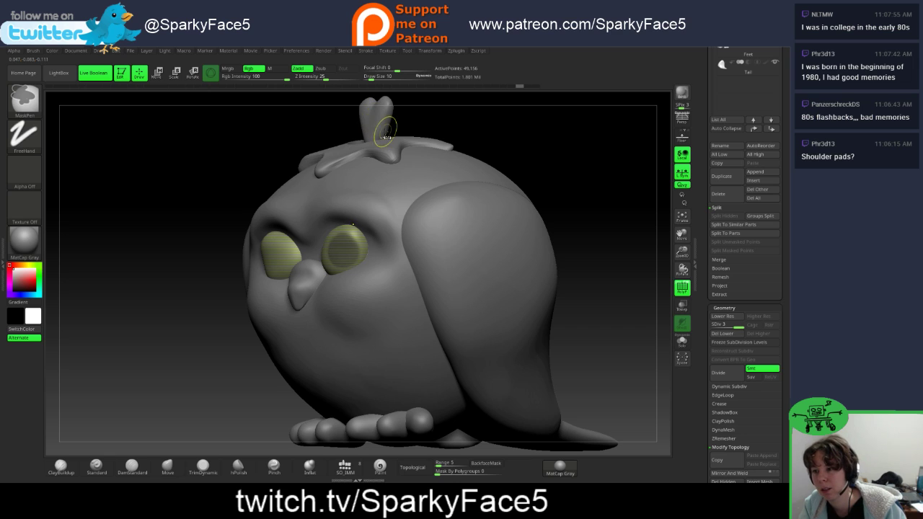
pyautogui.moveTo(338, 80); pyautogui.dragTo(356, 81)
pyautogui.press('ctrl')
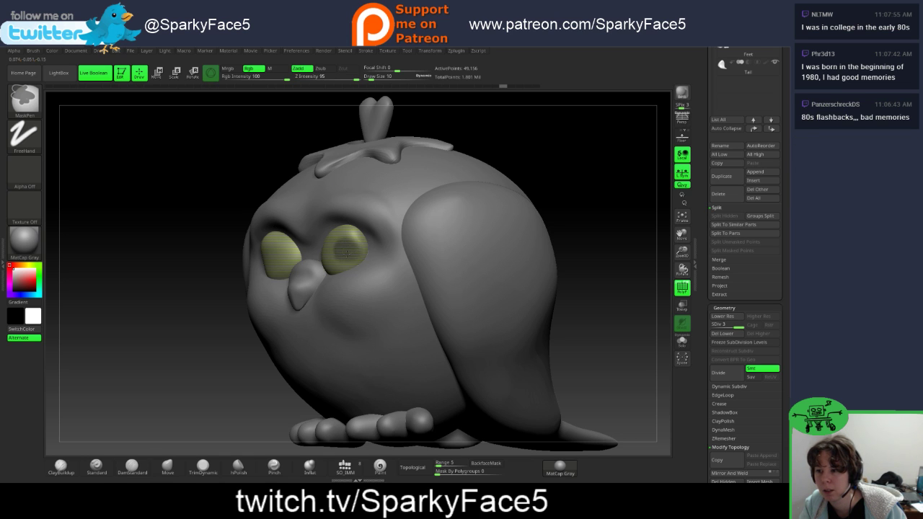
# Step: Turn off the polyframe display and open the Masking settings for the Eyes subtool
pyautogui.click(681, 288)
pyautogui.moveTo(610, 258)
pyautogui.mouseDown()
pyautogui.moveTo(632, 249)
pyautogui.moveTo(535, 276)
pyautogui.moveTo(456, 176)
pyautogui.mouseUp()
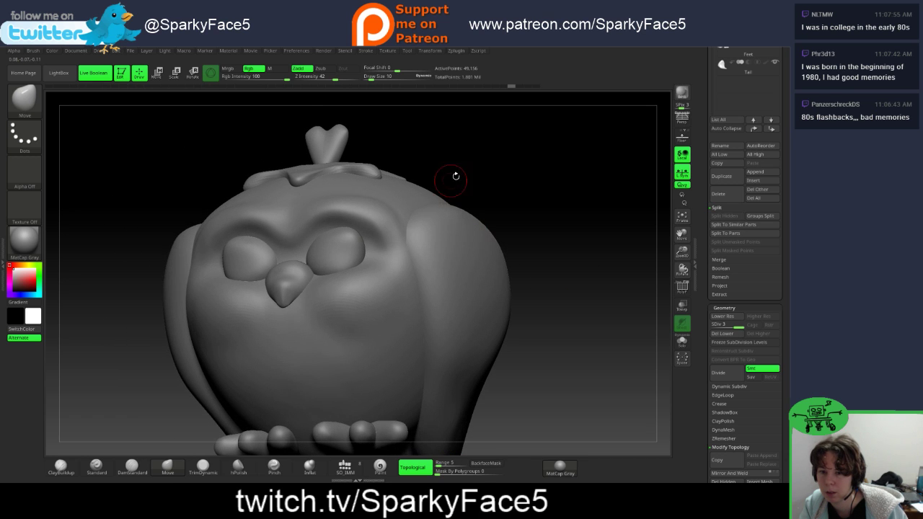
pyautogui.press('ctrl')
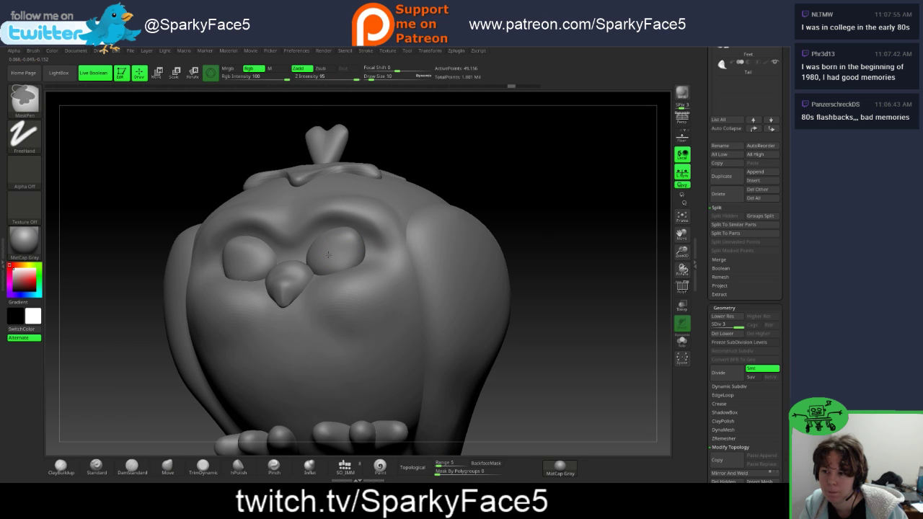
pyautogui.moveTo(705, 308); pyautogui.dragTo(700, 203)
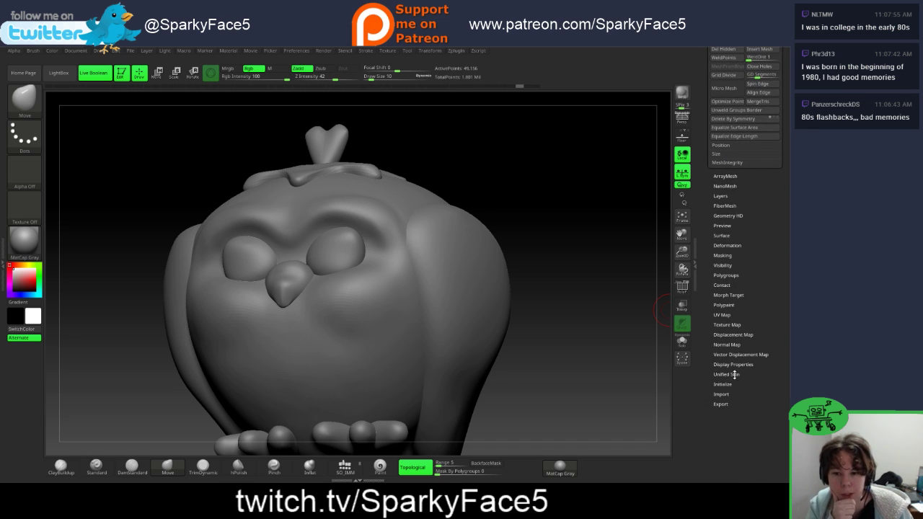
pyautogui.click(724, 255)
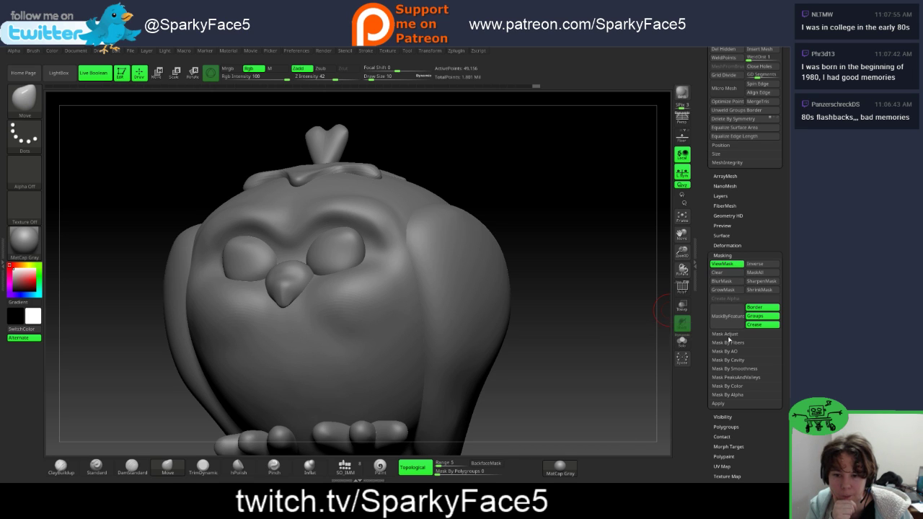
# Step: Try rectangular masks across the owl's eyes and hide the mask display
pyautogui.moveTo(525, 203)
pyautogui.keyDown('ctrl'); pyautogui.mouseDown()
pyautogui.moveTo(486, 255)
pyautogui.moveTo(293, 325)
pyautogui.mouseUp(); pyautogui.keyUp('ctrl')
pyautogui.keyDown('ctrl'); pyautogui.moveTo(503, 165); pyautogui.dragTo(337, 270); pyautogui.keyUp('ctrl')
pyautogui.hotkey('ctrl', 'h')
pyautogui.moveTo(504, 174); pyautogui.dragTo(522, 202)
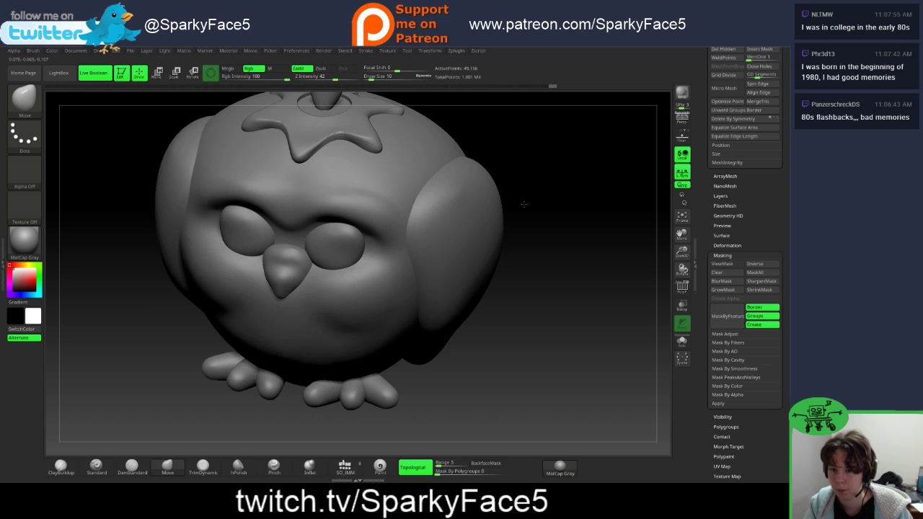
# Step: With the polyframe display on, mask a rectangular part of one eye, clear it and turn ViewMask on
pyautogui.click(681, 288)
pyautogui.moveTo(541, 324); pyautogui.dragTo(526, 266)
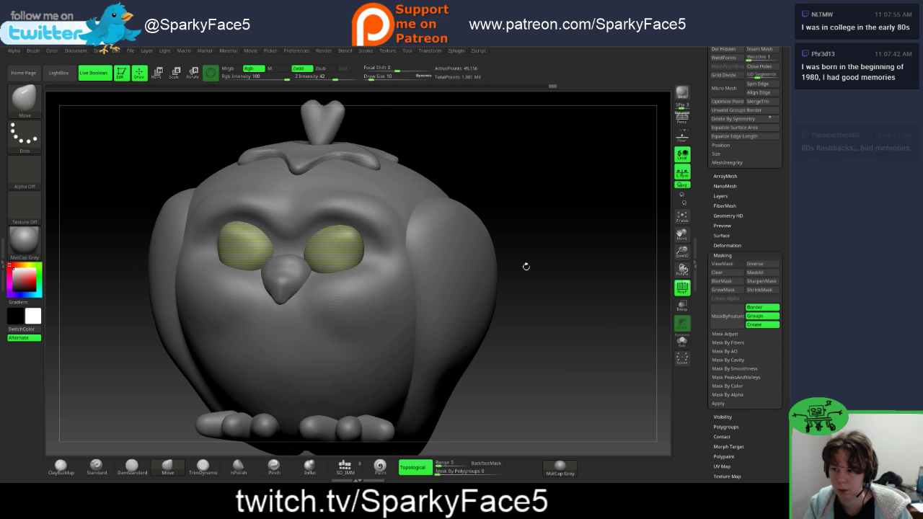
pyautogui.keyDown('ctrl'); pyautogui.moveTo(479, 186); pyautogui.dragTo(337, 261); pyautogui.keyUp('ctrl')
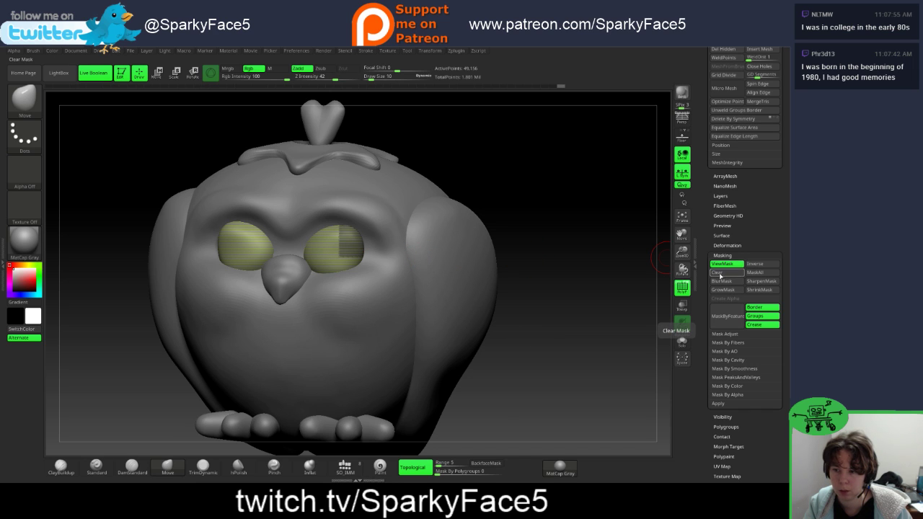
pyautogui.click(719, 275)
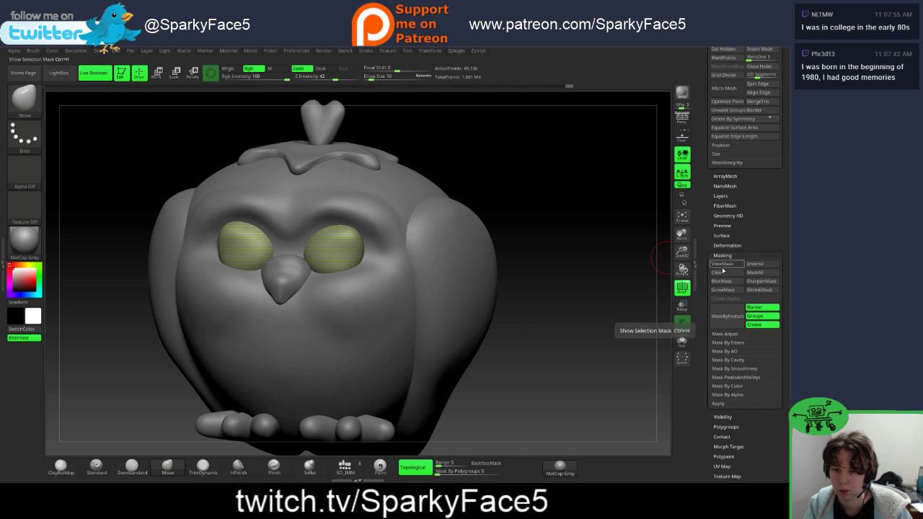
pyautogui.click(719, 266)
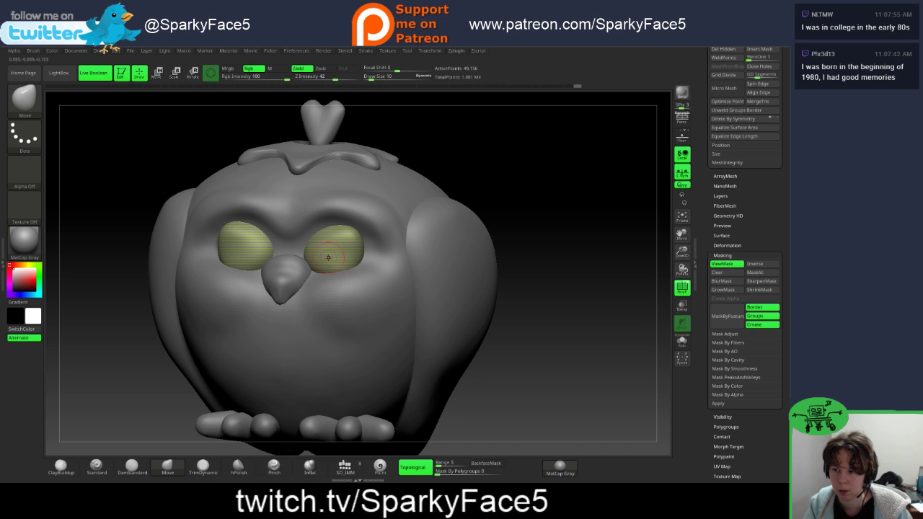
# Step: Turn off the polyframe display and try painting a MaskPen mask on one eye
pyautogui.click(681, 288)
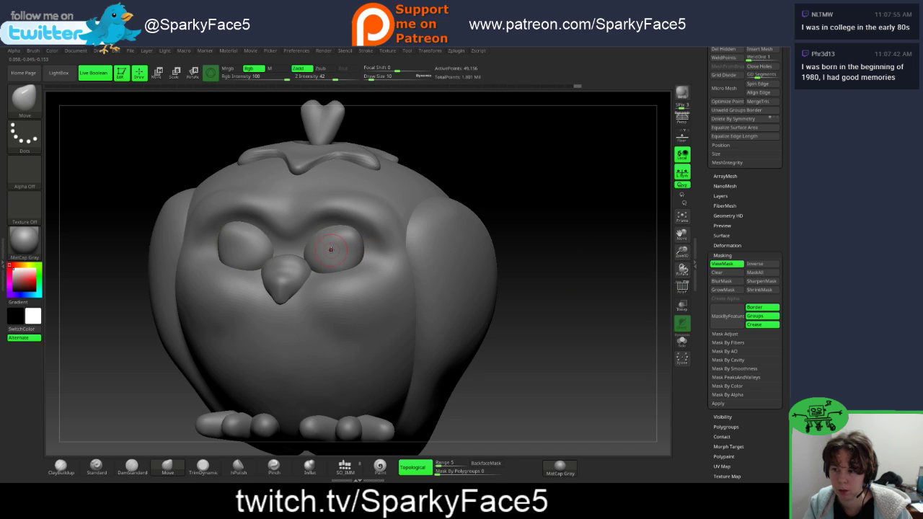
pyautogui.press('ctrl')
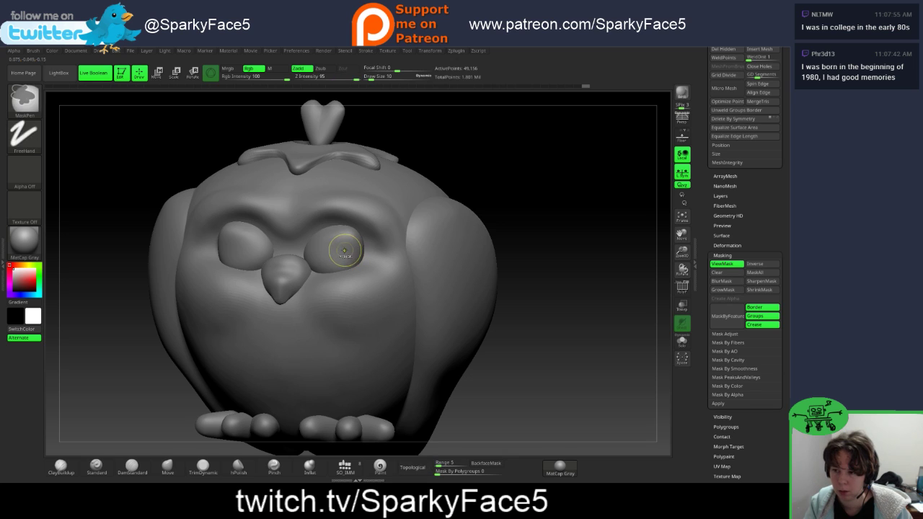
pyautogui.press('ctrl')
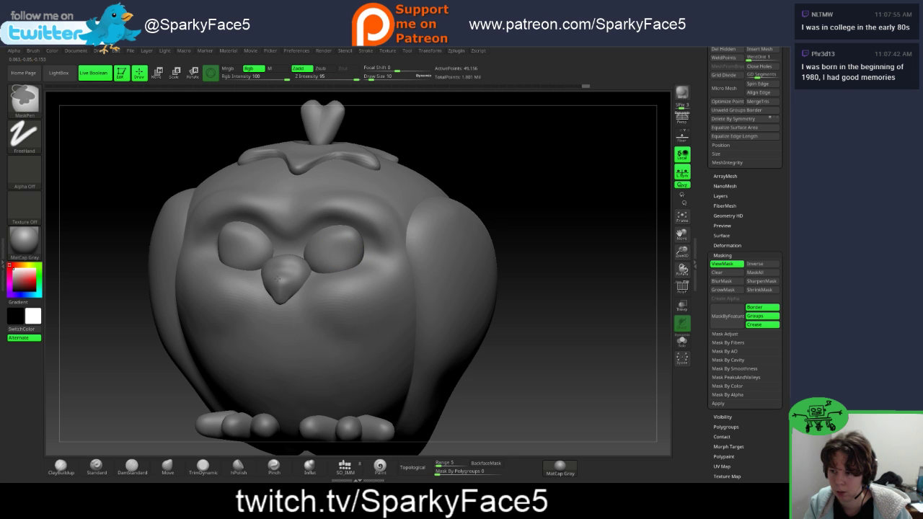
pyautogui.press('ctrl')
# Step: Switch to the Body subtool and test MaskPen strokes below the eyes with the polyframe display on
pyautogui.keyDown('alt'); pyautogui.click(353, 321); pyautogui.keyUp('alt')
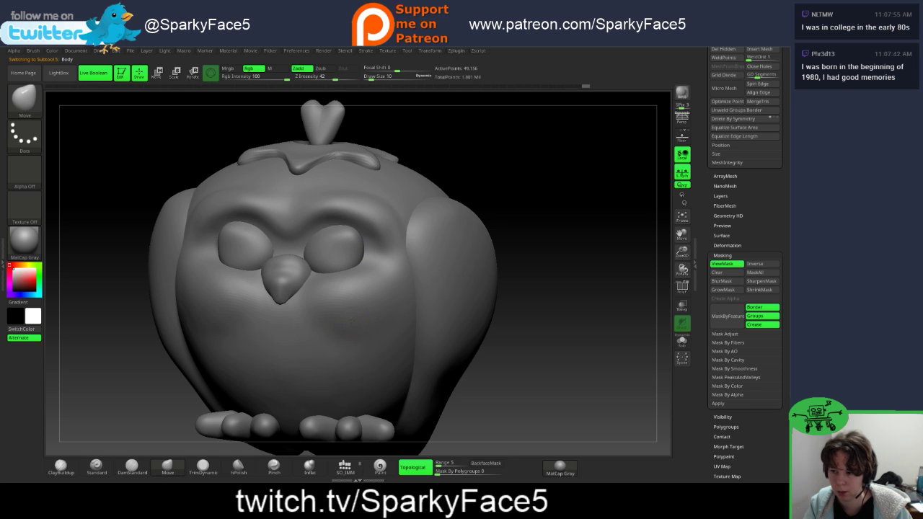
pyautogui.press('ctrl')
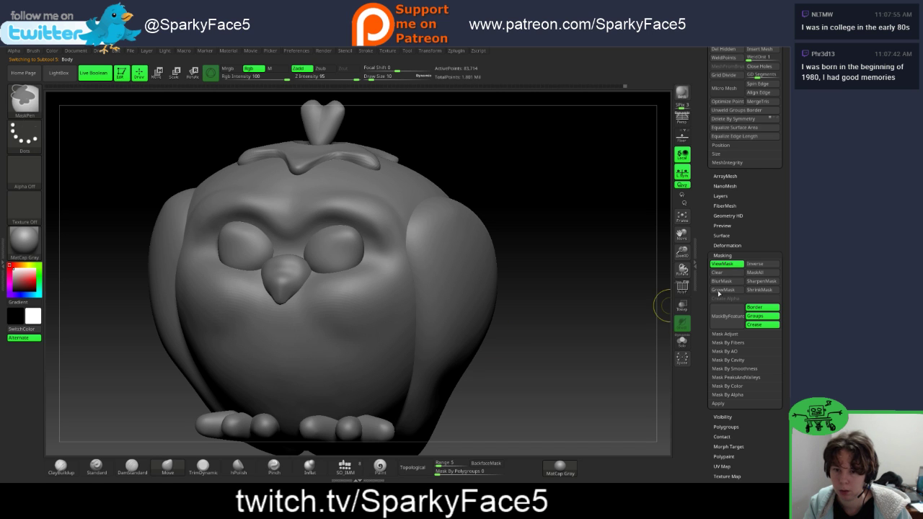
pyautogui.click(684, 289)
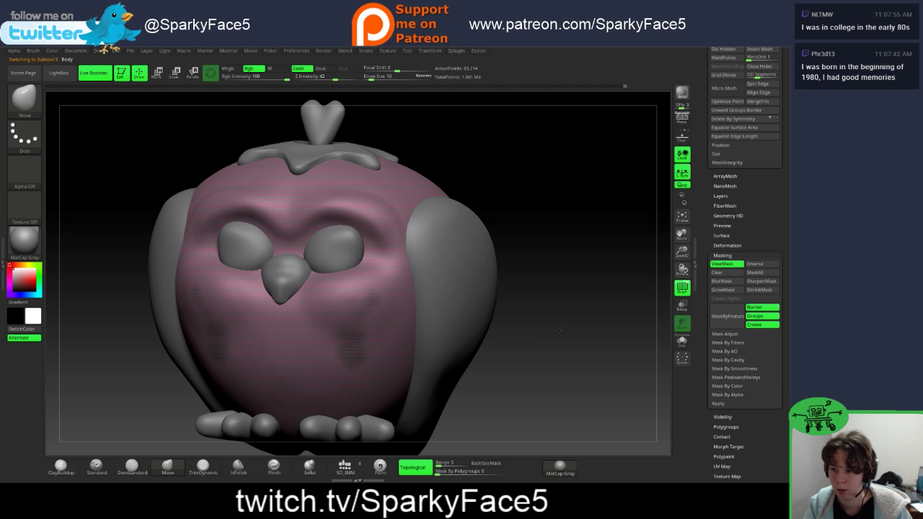
pyautogui.moveTo(530, 315); pyautogui.dragTo(531, 290)
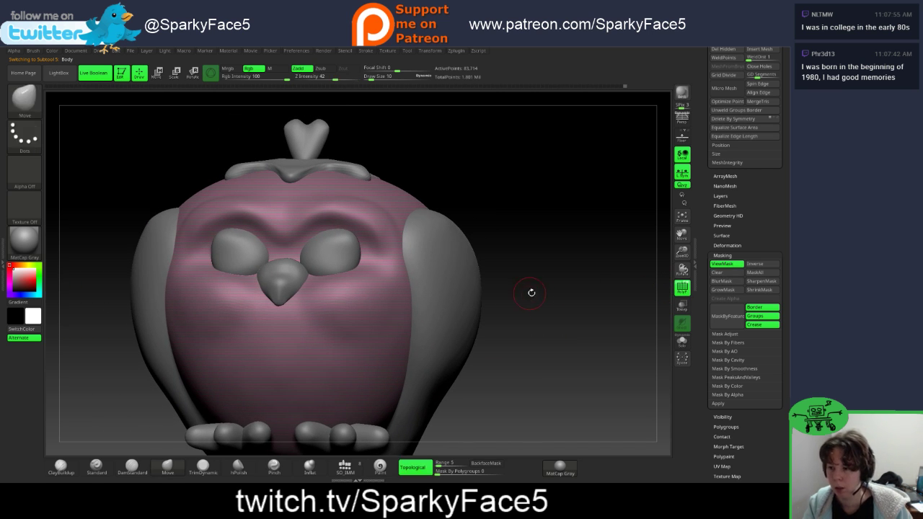
pyautogui.moveTo(553, 230); pyautogui.dragTo(567, 257)
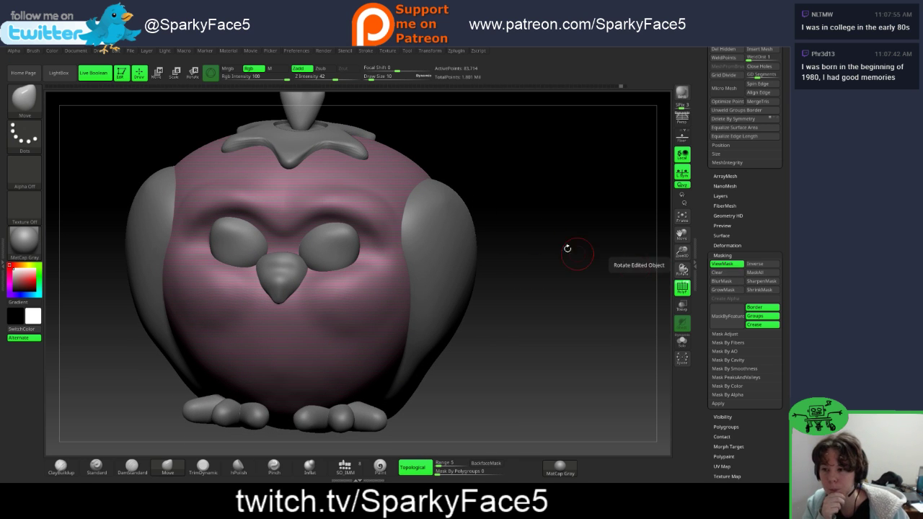
# Step: Return to the Eyes subtool and turn off Live Boolean and the polyframe display
pyautogui.keyDown('alt'); pyautogui.click(330, 251); pyautogui.keyUp('alt')
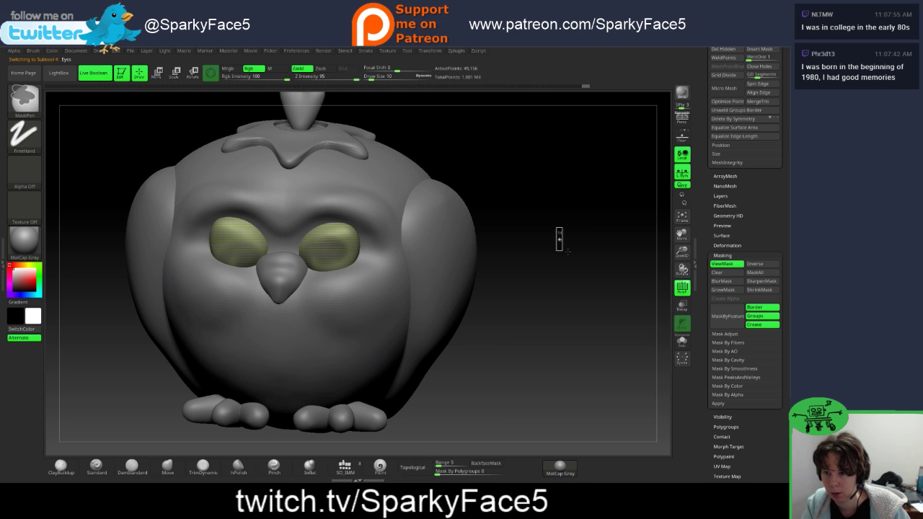
pyautogui.hotkey('ctrl', 'h')
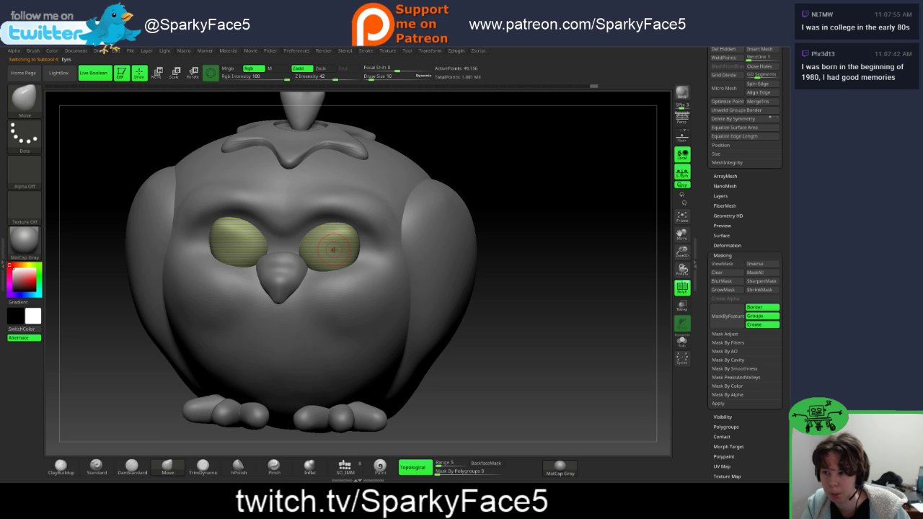
pyautogui.click(94, 73)
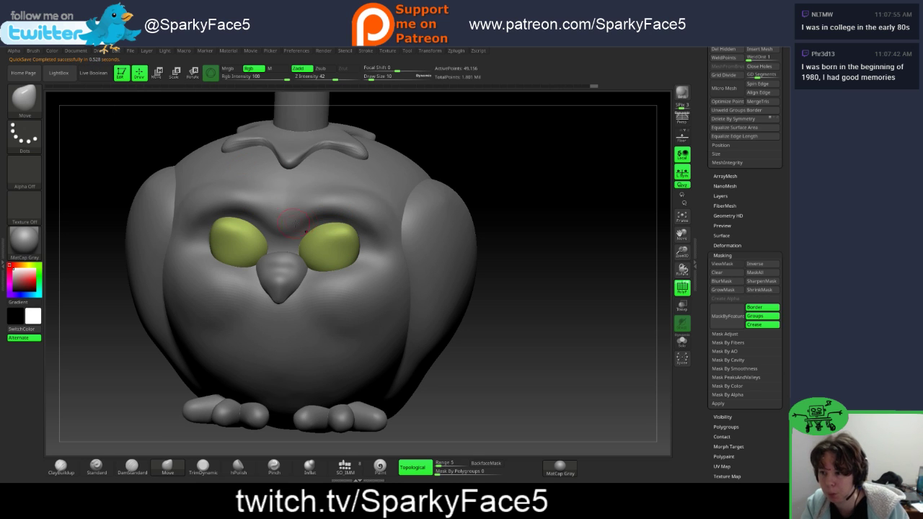
pyautogui.click(682, 287)
# Step: Paint a round pupil-like MaskPen mask on one of the owl's eyes and sharpen it
pyautogui.keyDown('ctrl'); pyautogui.click(337, 250); pyautogui.keyUp('ctrl')
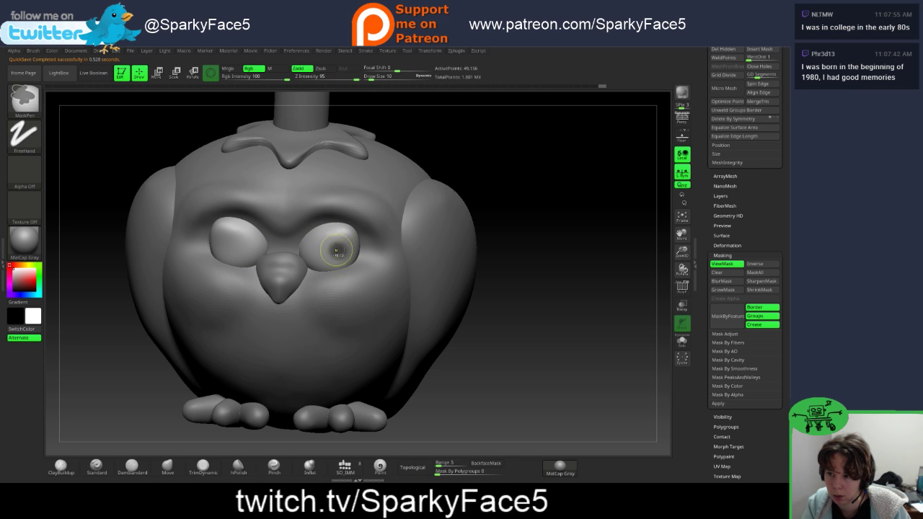
pyautogui.moveTo(517, 277); pyautogui.dragTo(527, 274)
pyautogui.hotkey('ctrl', 'h')
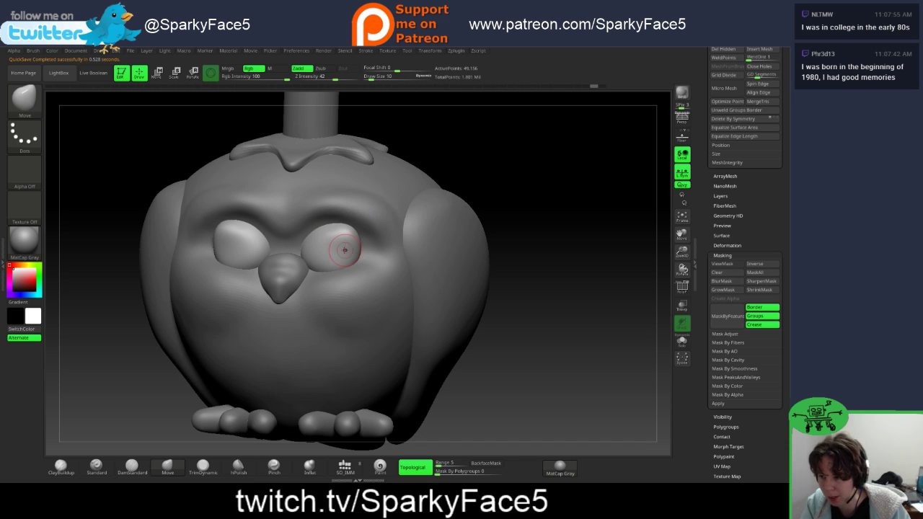
pyautogui.press('ctrl')
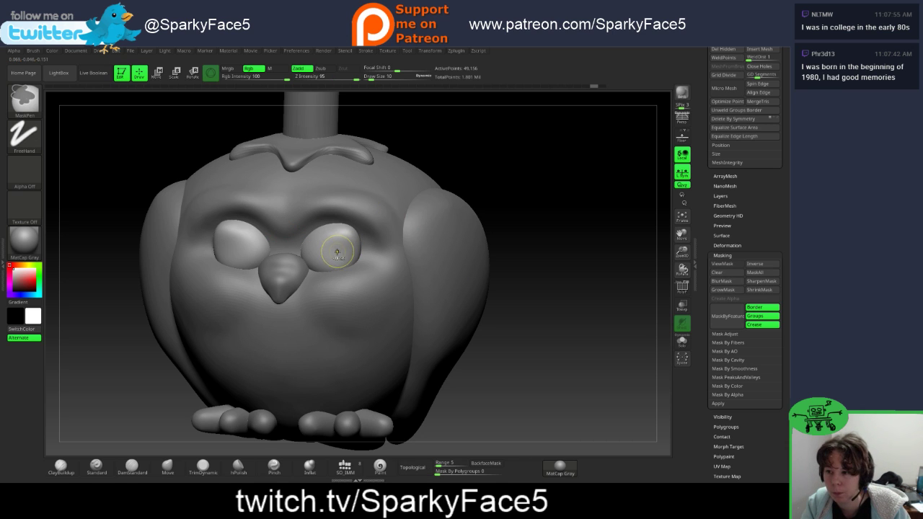
pyautogui.keyDown('ctrl'); pyautogui.moveTo(336, 251); pyautogui.dragTo(335, 254); pyautogui.keyUp('ctrl')
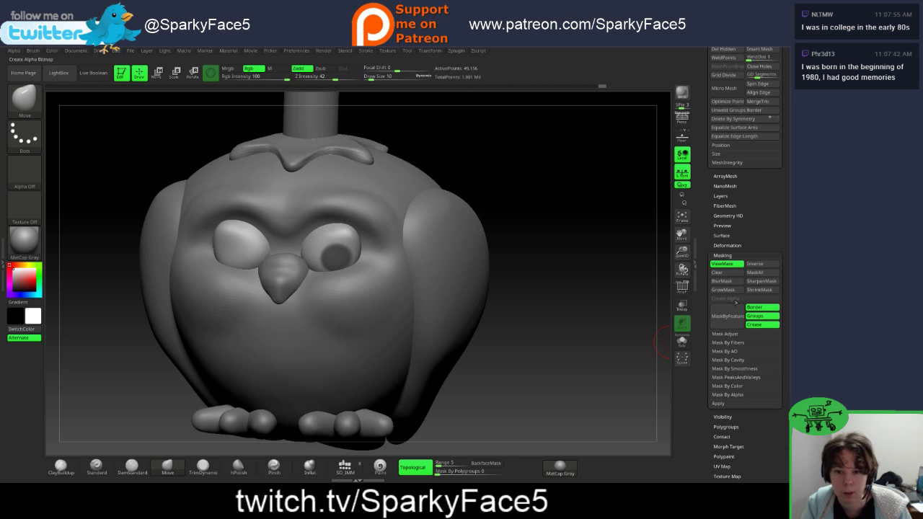
pyautogui.click(759, 283)
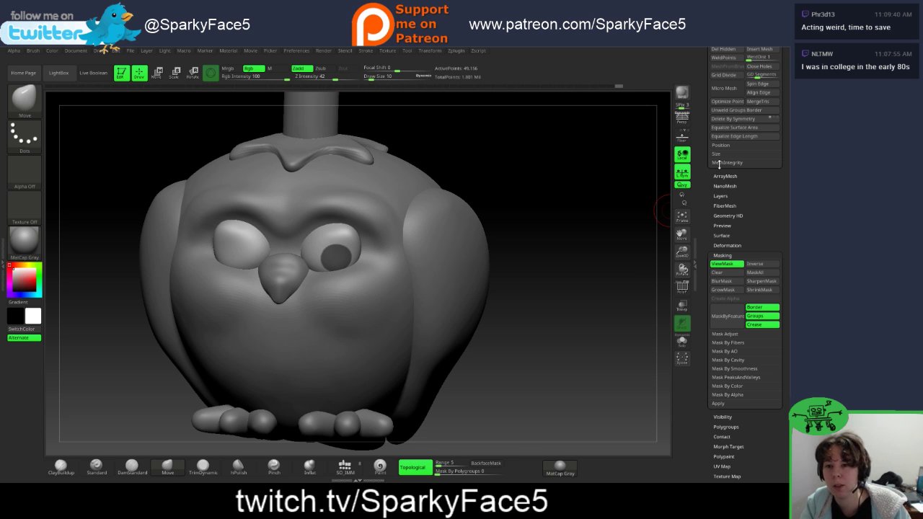
# Step: Paint a matching round mask on the owl's other eye, undoing the first attempt and repainting it
pyautogui.moveTo(703, 159); pyautogui.dragTo(703, 252)
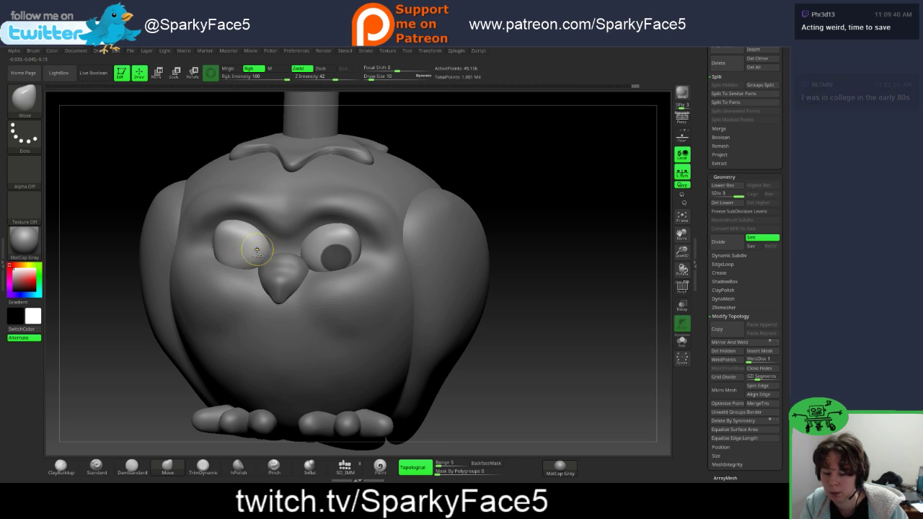
pyautogui.press('ctrl')
pyautogui.press('ctrl')
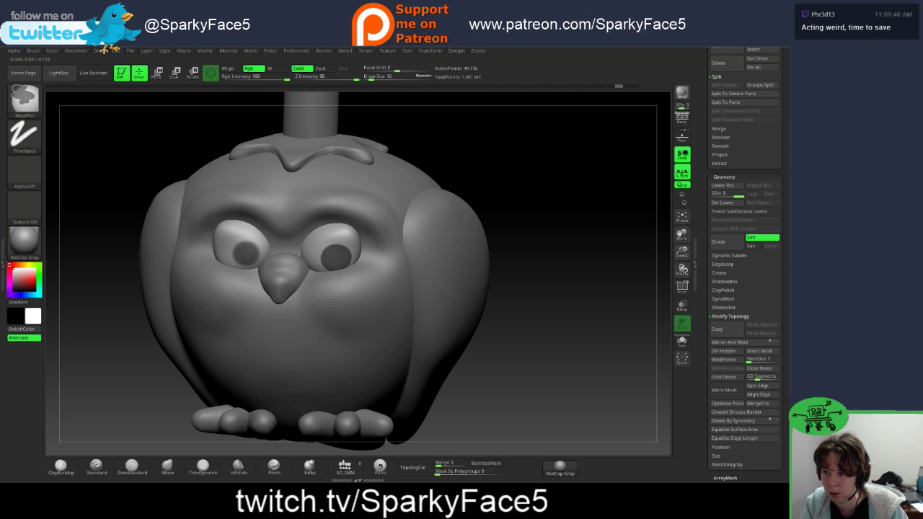
pyautogui.hotkey('ctrl', 'shift', 'z')
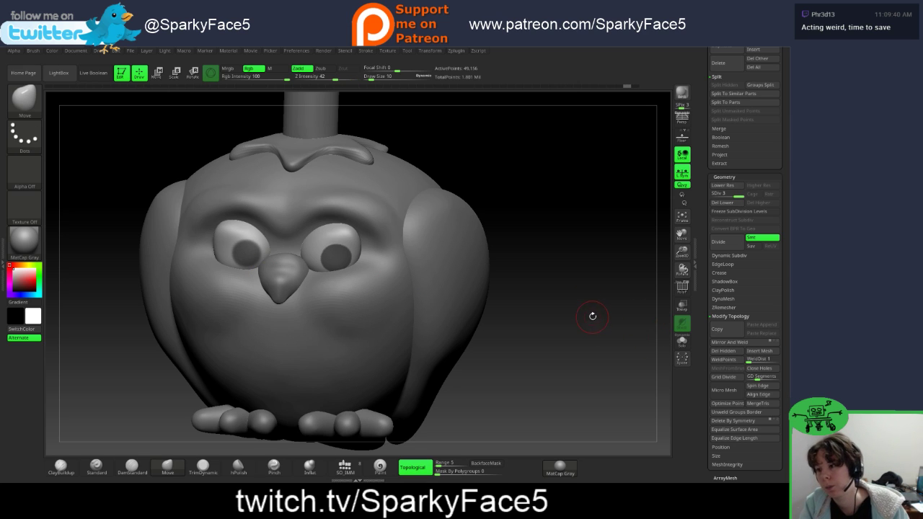
pyautogui.moveTo(592, 316)
pyautogui.mouseDown()
pyautogui.moveTo(540, 313)
pyautogui.moveTo(595, 311)
pyautogui.mouseUp()
pyautogui.hotkey('ctrl', 'z')
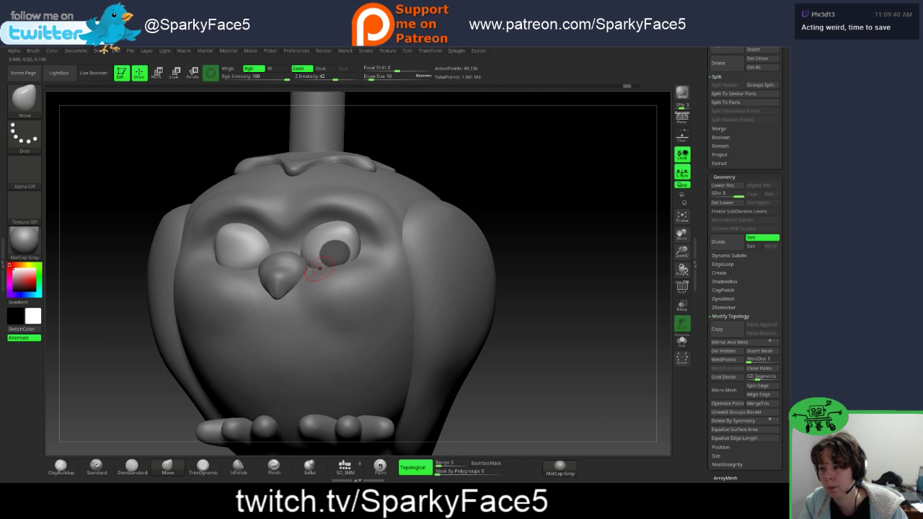
pyautogui.moveTo(251, 256); pyautogui.dragTo(238, 257)
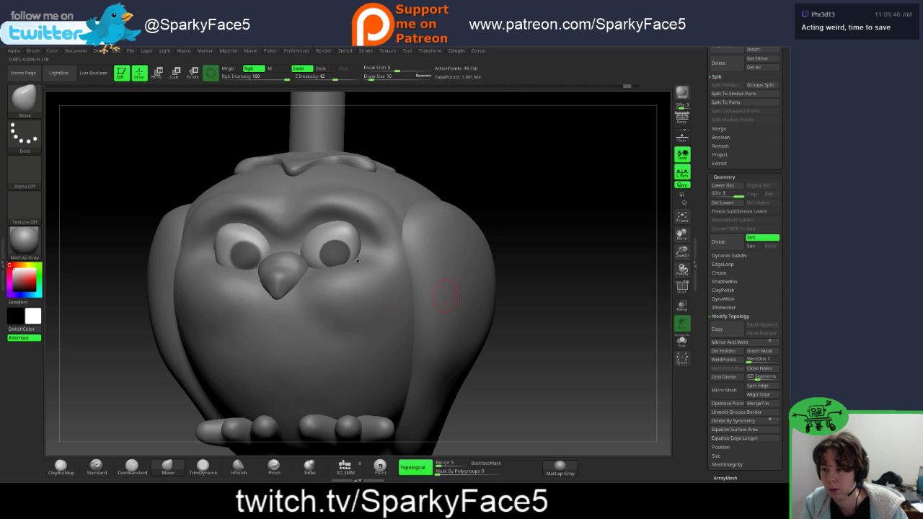
# Step: Sharpen the round masks on the owl's eyes and check them from the front
pyautogui.moveTo(704, 416); pyautogui.dragTo(705, 324)
pyautogui.scroll(-1, 705, 323)
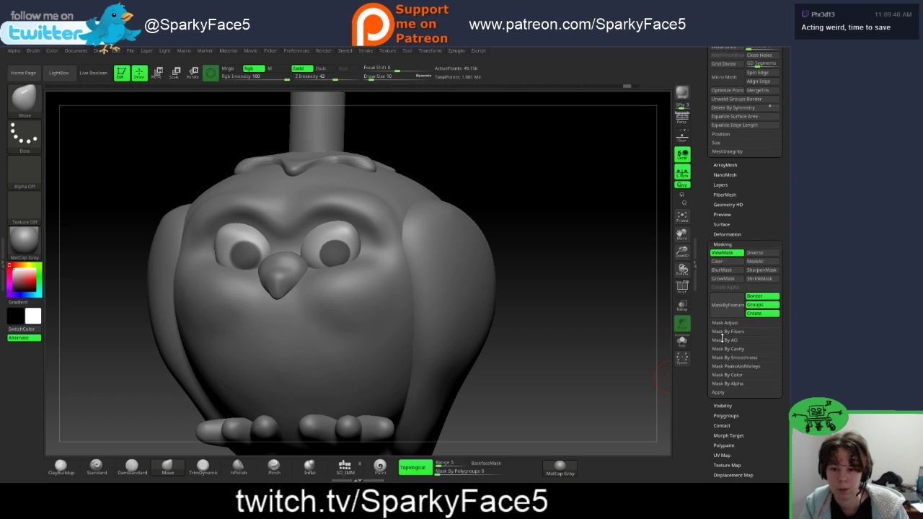
pyautogui.click(700, 376)
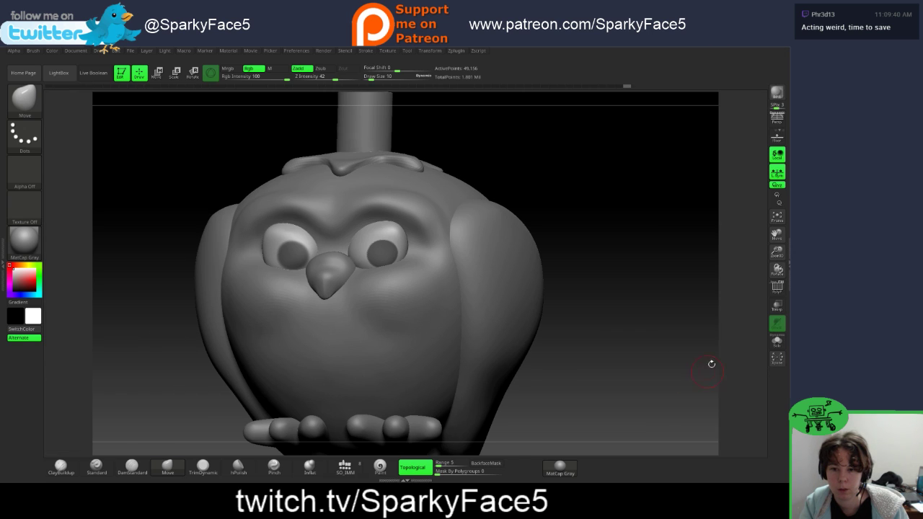
pyautogui.click(786, 281)
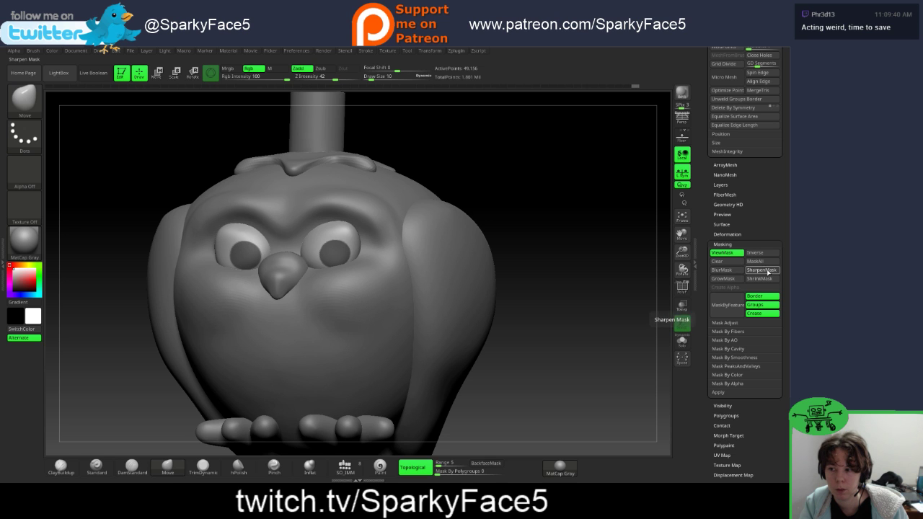
pyautogui.moveTo(583, 259); pyautogui.dragTo(587, 281)
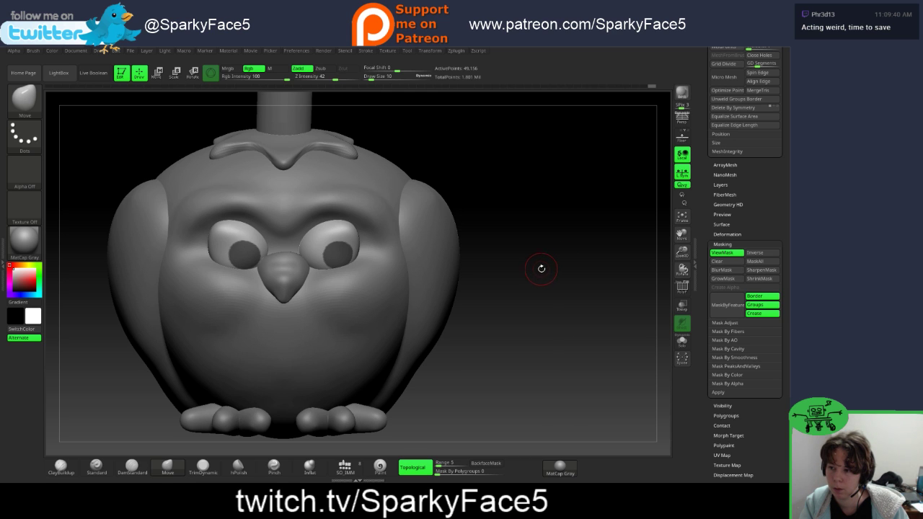
pyautogui.moveTo(706, 93); pyautogui.dragTo(739, 401)
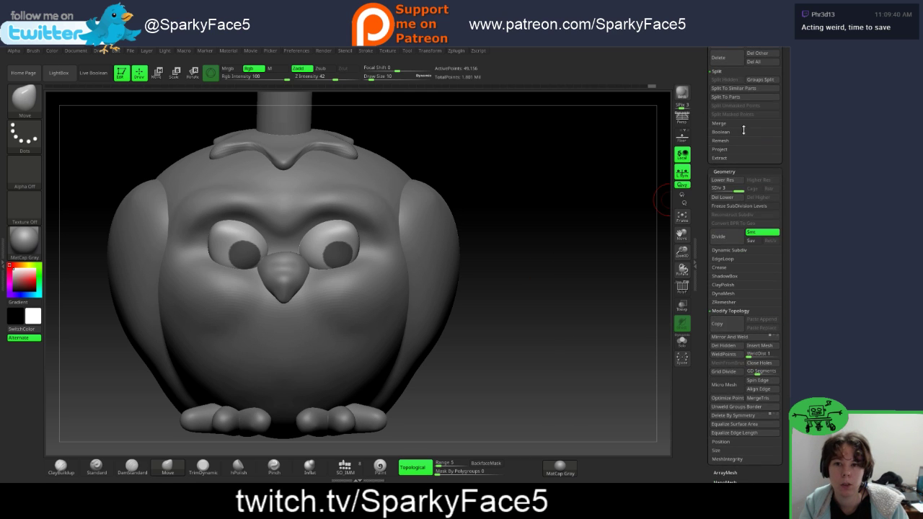
# Step: Clear the eye masks and try smaller round masks centred on both eyes, undoing back to the earlier pupil masks
pyautogui.scroll(6, 703, 94)
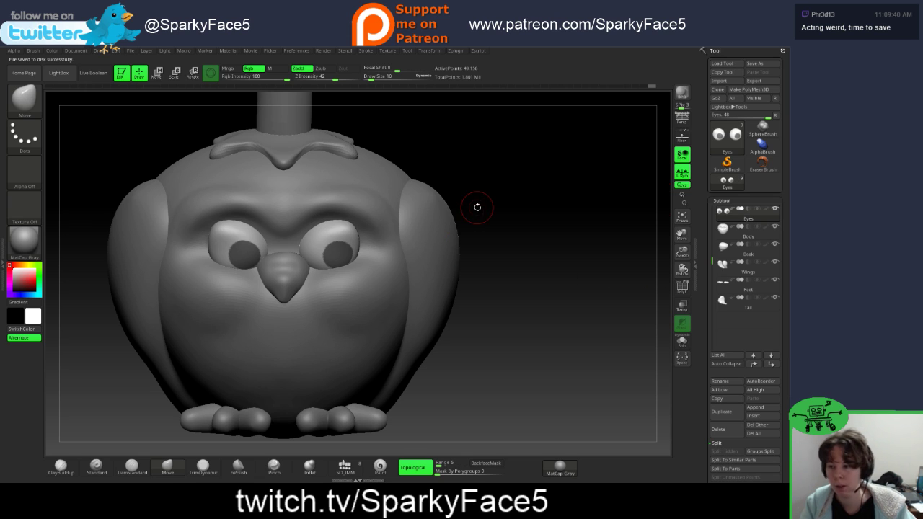
pyautogui.moveTo(560, 258)
pyautogui.mouseDown()
pyautogui.moveTo(549, 259)
pyautogui.moveTo(575, 259)
pyautogui.moveTo(534, 268)
pyautogui.moveTo(551, 275)
pyautogui.mouseUp()
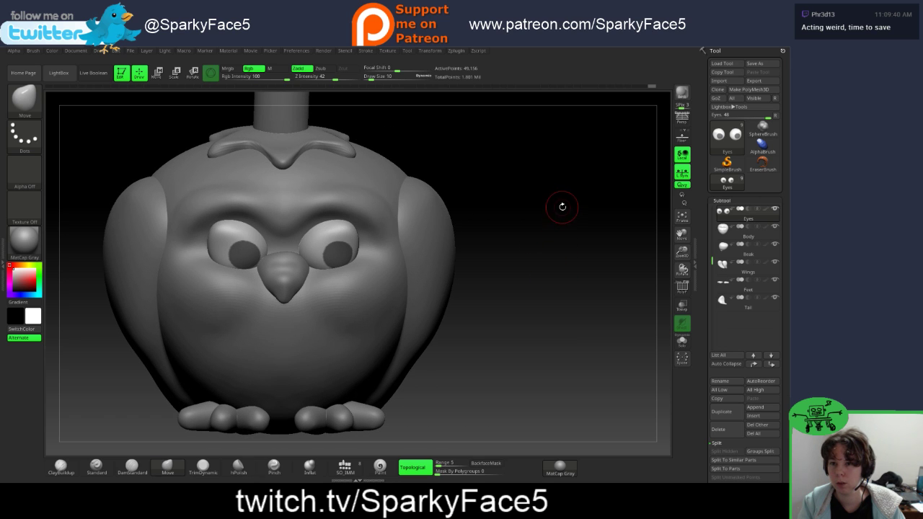
pyautogui.keyDown('ctrl'); pyautogui.moveTo(558, 221); pyautogui.dragTo(571, 227); pyautogui.keyUp('ctrl')
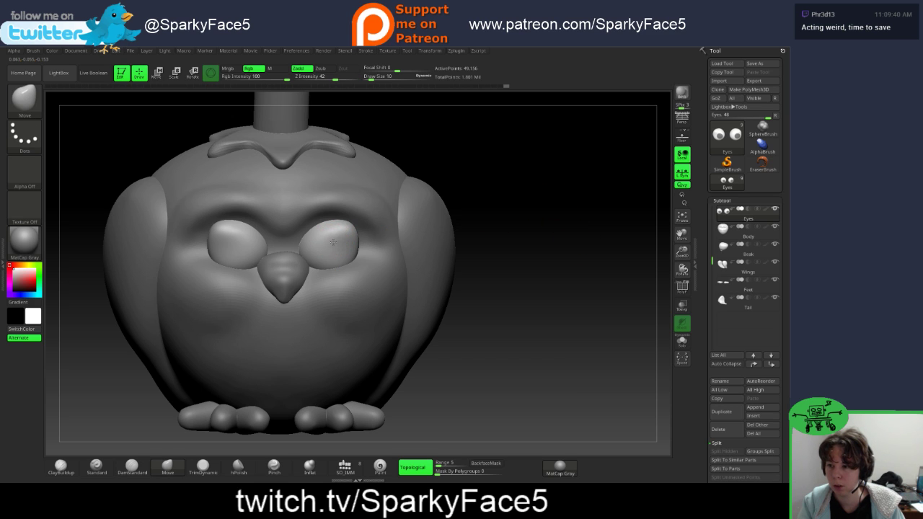
pyautogui.keyDown('ctrl'); pyautogui.click(329, 243); pyautogui.keyUp('ctrl')
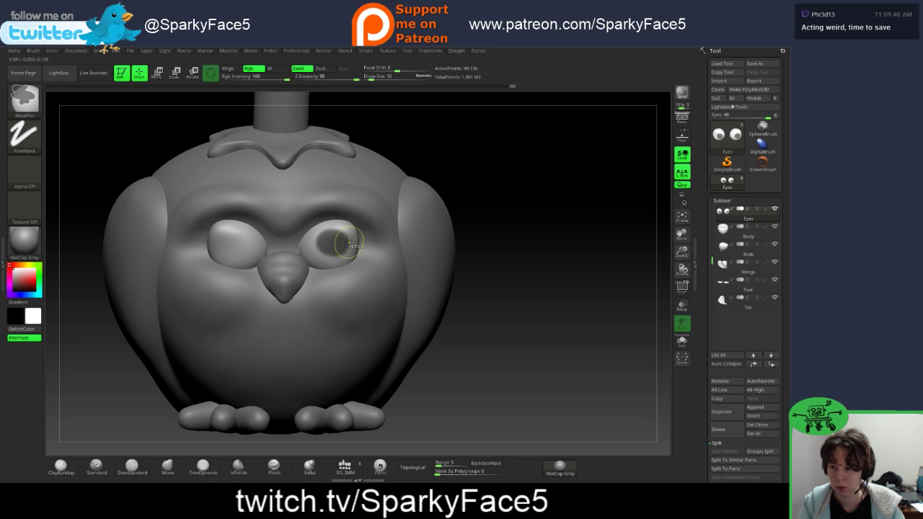
pyautogui.hotkey('ctrl', 'z')
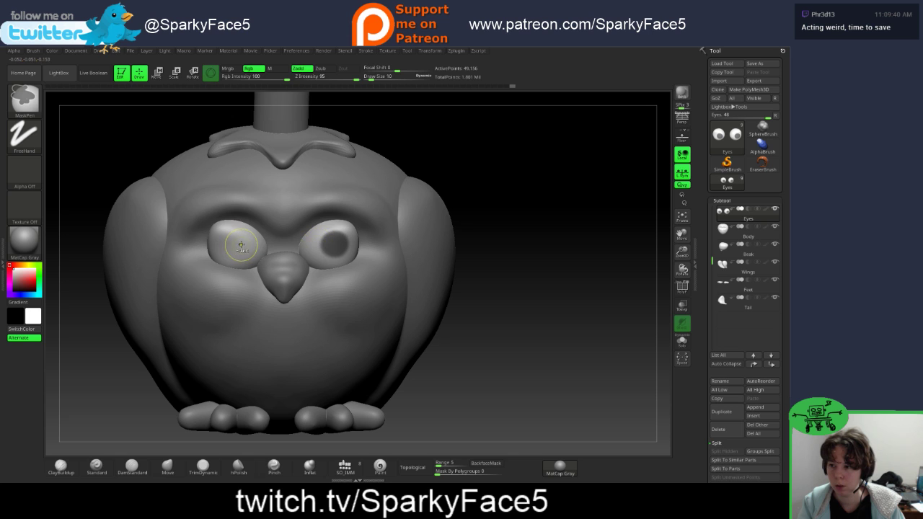
pyautogui.keyDown('ctrl'); pyautogui.moveTo(241, 250); pyautogui.dragTo(235, 239); pyautogui.keyUp('ctrl')
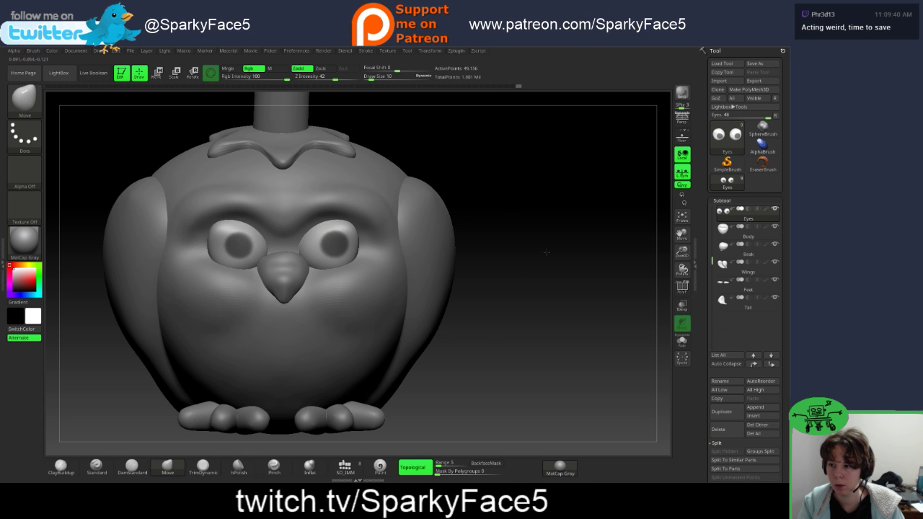
pyautogui.moveTo(526, 231)
pyautogui.mouseDown()
pyautogui.moveTo(504, 238)
pyautogui.moveTo(540, 253)
pyautogui.mouseUp()
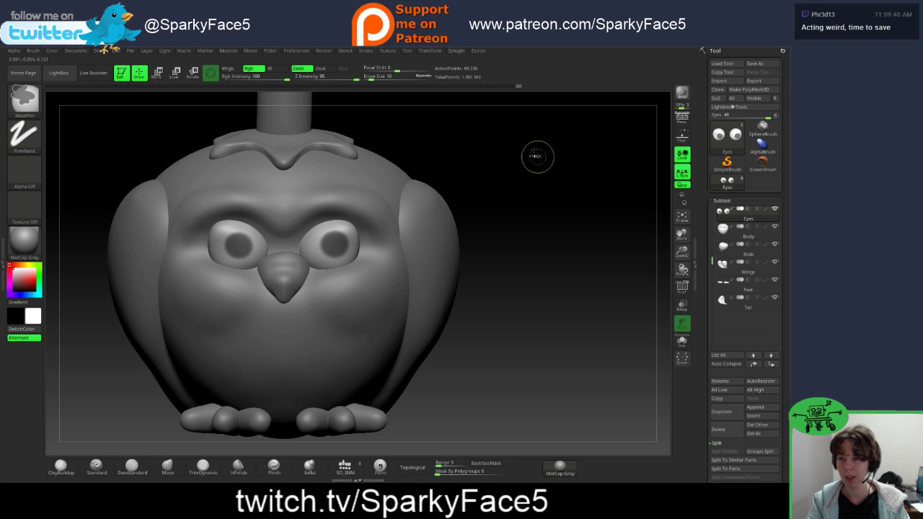
pyautogui.hotkey('ctrl', 'z')
pyautogui.hotkey('ctrl', 'shift', 'z')
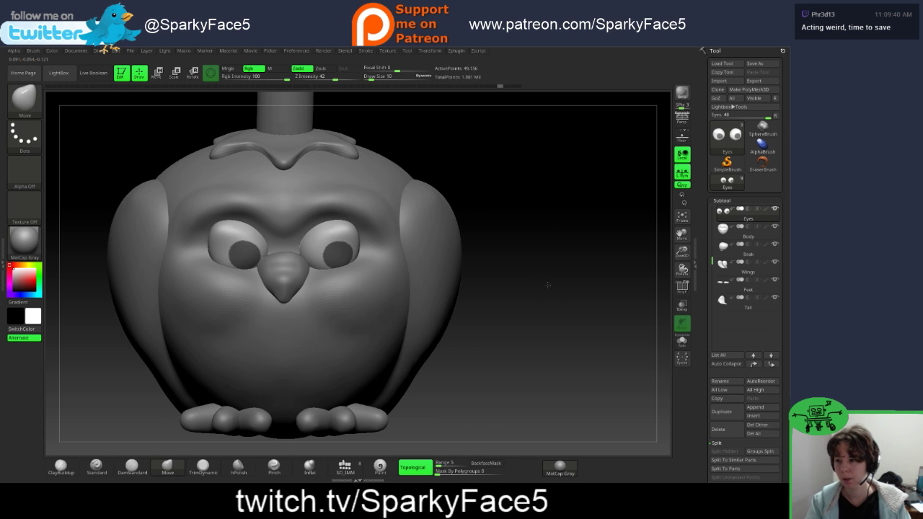
pyautogui.moveTo(556, 290)
pyautogui.mouseDown()
pyautogui.moveTo(532, 287)
pyautogui.moveTo(565, 288)
pyautogui.moveTo(595, 264)
pyautogui.moveTo(577, 286)
pyautogui.moveTo(589, 290)
pyautogui.moveTo(554, 311)
pyautogui.moveTo(585, 310)
pyautogui.moveTo(572, 312)
pyautogui.mouseUp()
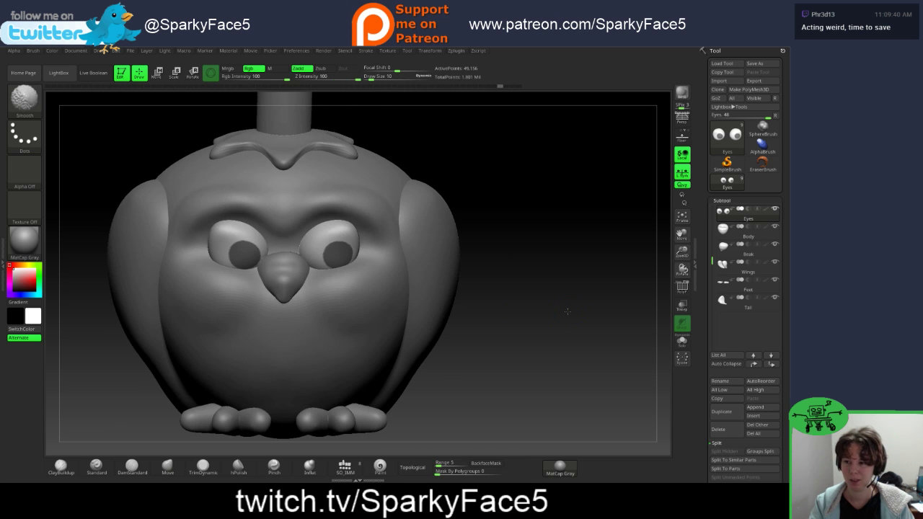
# Step: Collapse the masking and geometry settings and extract the masked pupils as double-sided pieces at thickness 0.02
pyautogui.moveTo(706, 370); pyautogui.dragTo(706, 267)
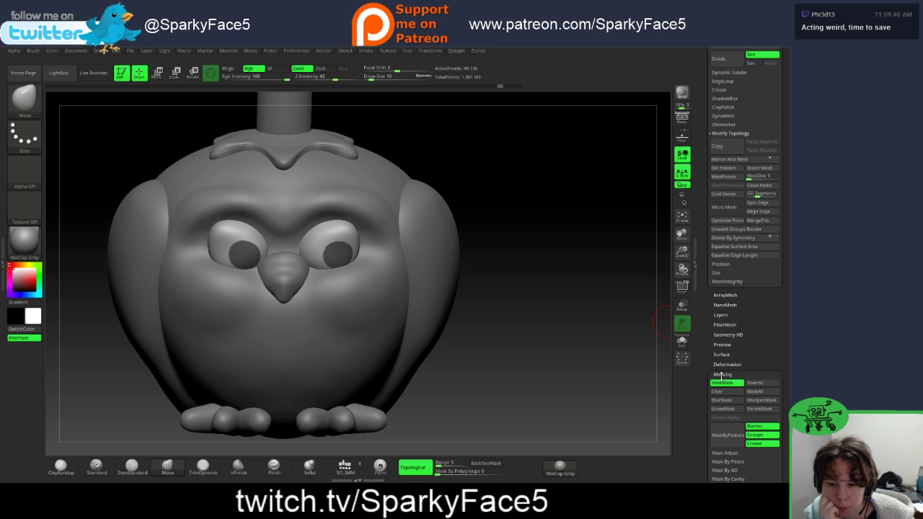
pyautogui.click(723, 374)
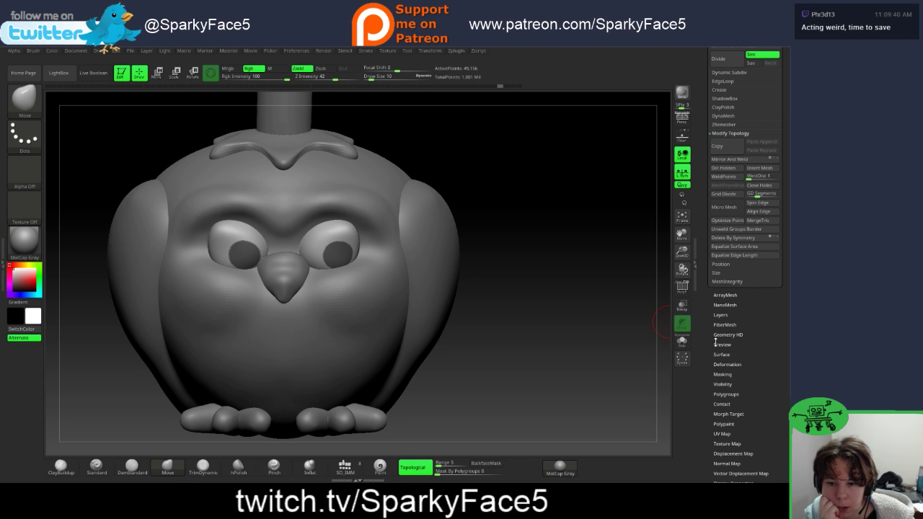
pyautogui.moveTo(712, 295); pyautogui.dragTo(706, 439)
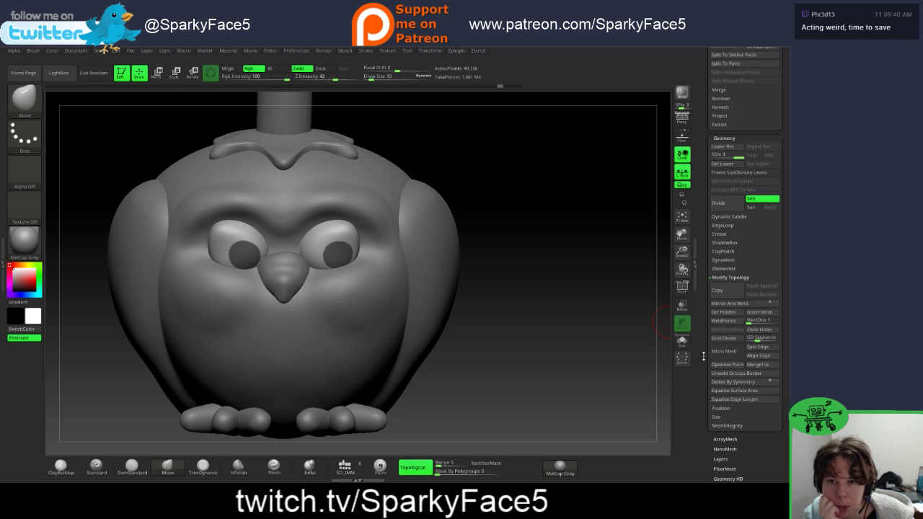
pyautogui.click(723, 137)
pyautogui.scroll(2, 703, 228)
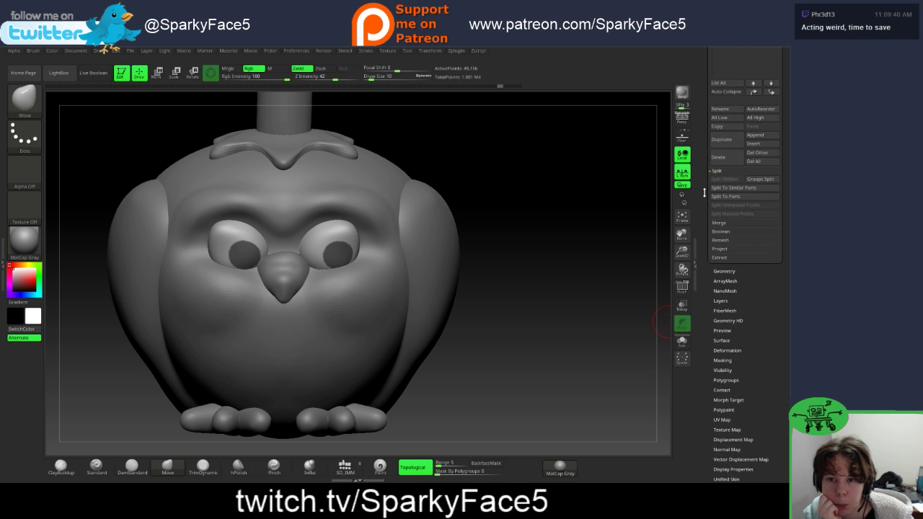
pyautogui.scroll(-4, 721, 241)
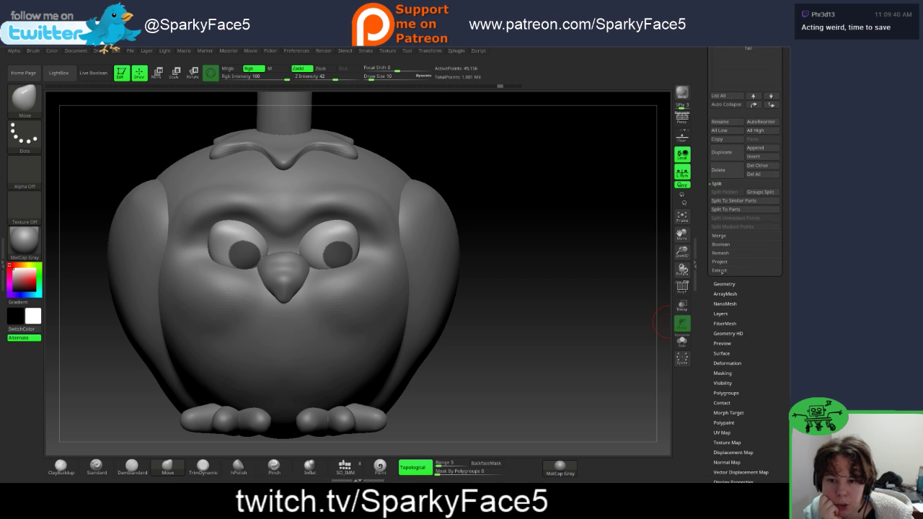
pyautogui.click(721, 271)
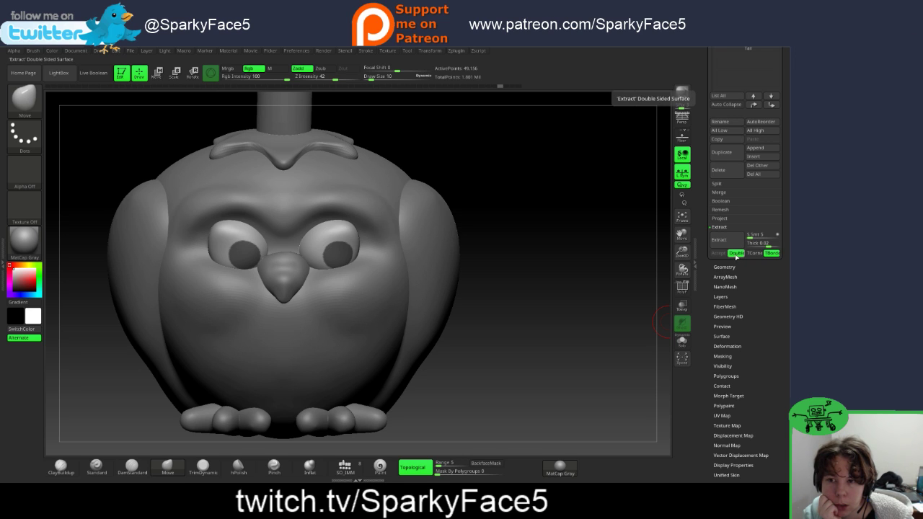
pyautogui.click(731, 244)
pyautogui.moveTo(569, 266); pyautogui.dragTo(469, 310)
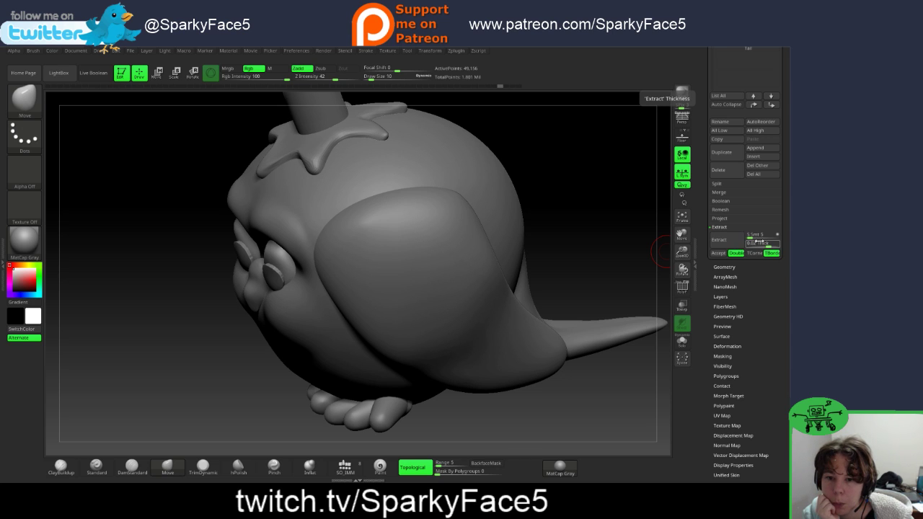
# Step: Set the Extract thickness to 0.01, extract the masked pupils again and accept them as a new subtool
pyautogui.click(756, 243)
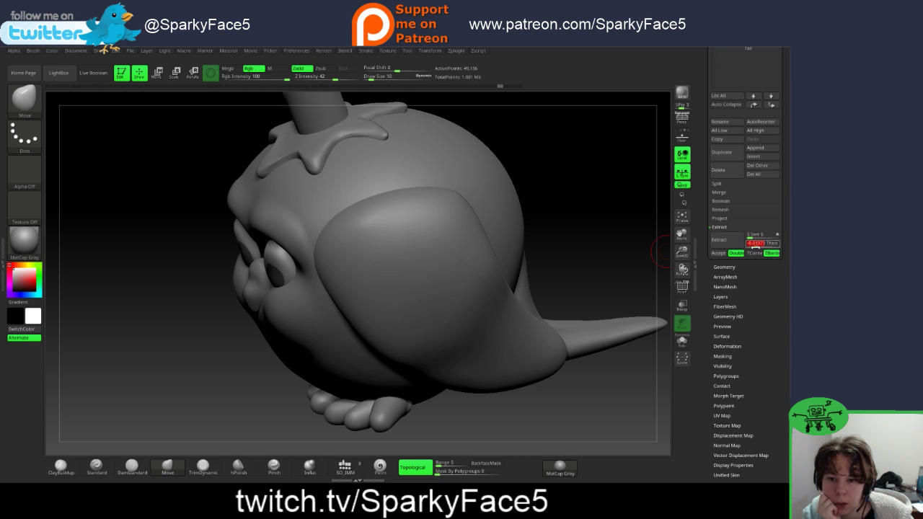
pyautogui.write('0.01')
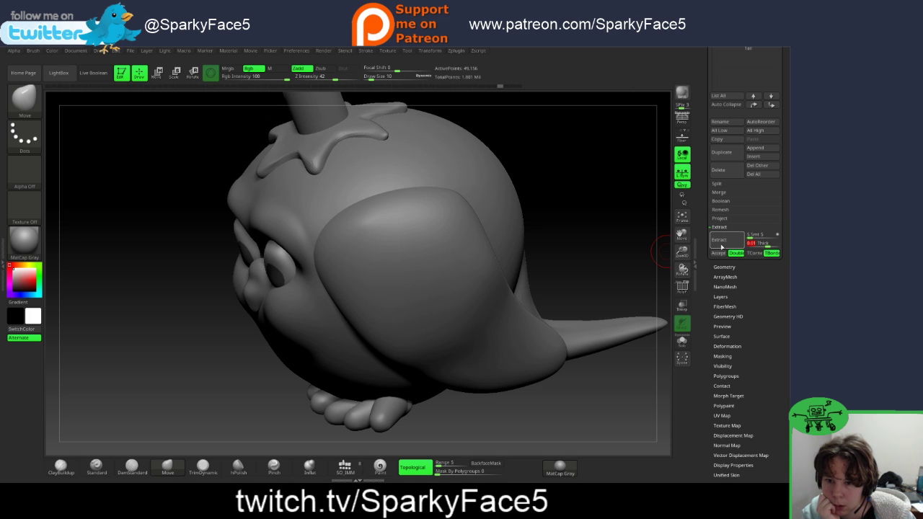
pyautogui.click(733, 246)
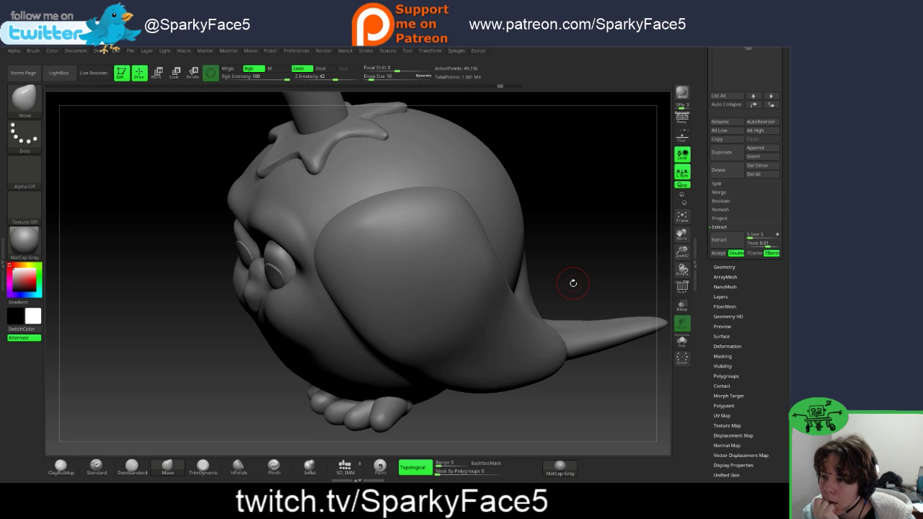
pyautogui.moveTo(576, 276); pyautogui.dragTo(671, 260)
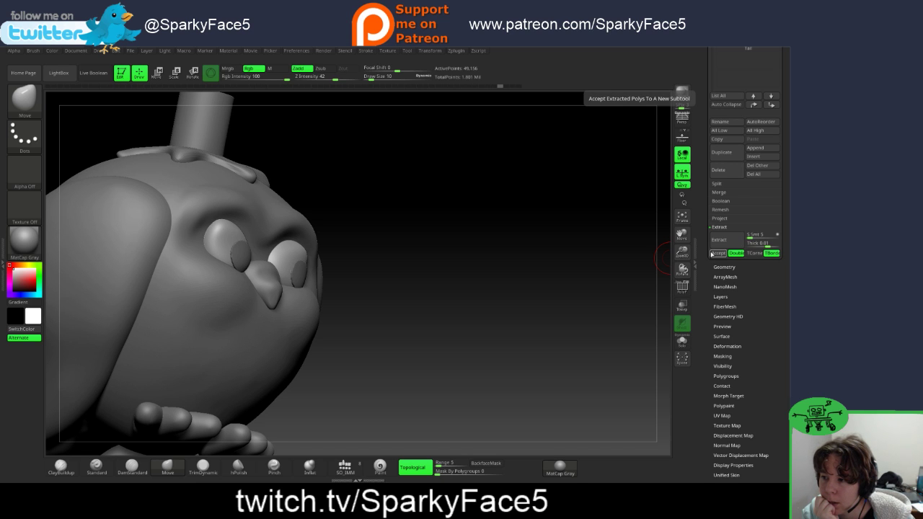
pyautogui.moveTo(579, 280)
pyautogui.mouseDown()
pyautogui.moveTo(562, 283)
pyautogui.moveTo(575, 282)
pyautogui.mouseUp()
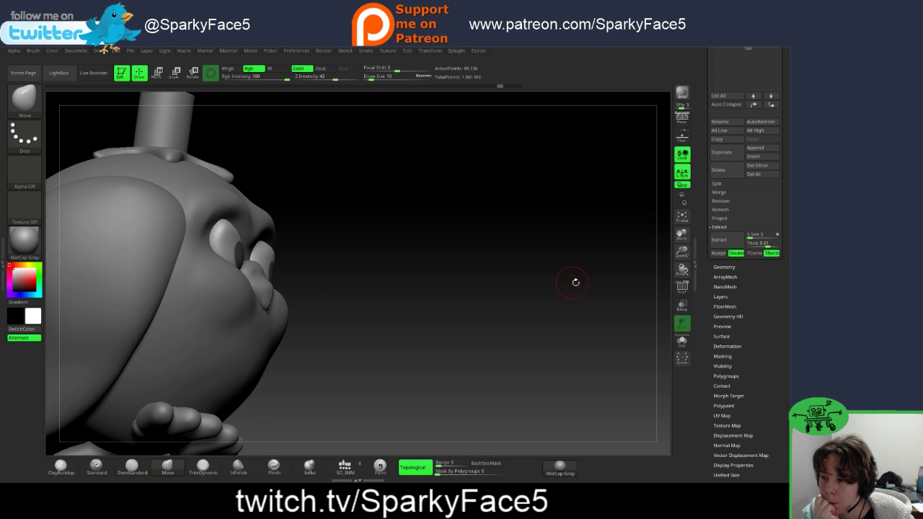
pyautogui.click(736, 253)
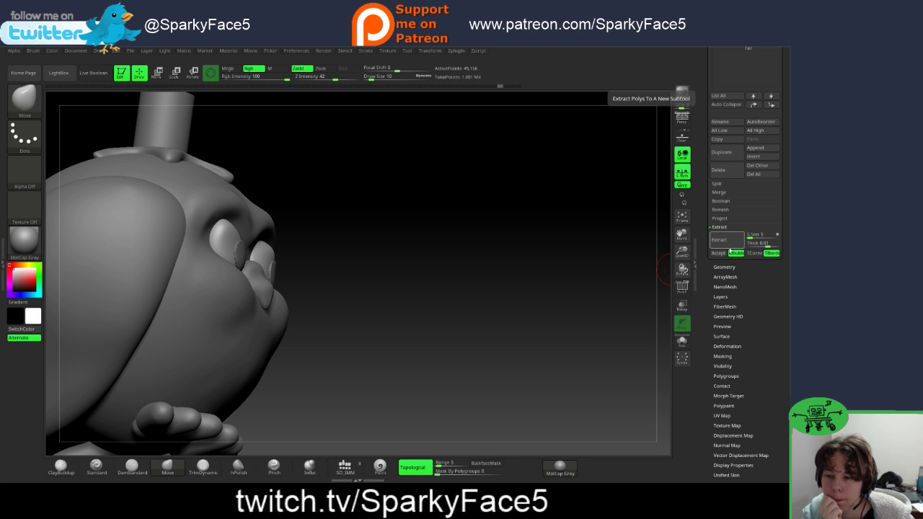
pyautogui.click(718, 253)
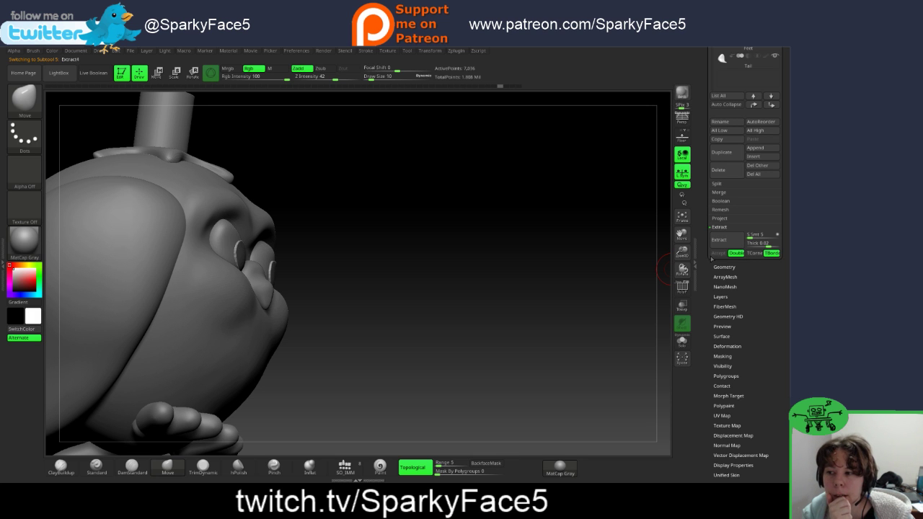
# Step: Smooth the extracted pupil pieces on both eyes and clear their mask
pyautogui.moveTo(627, 220)
pyautogui.mouseDown()
pyautogui.moveTo(503, 265)
pyautogui.moveTo(532, 244)
pyautogui.mouseUp()
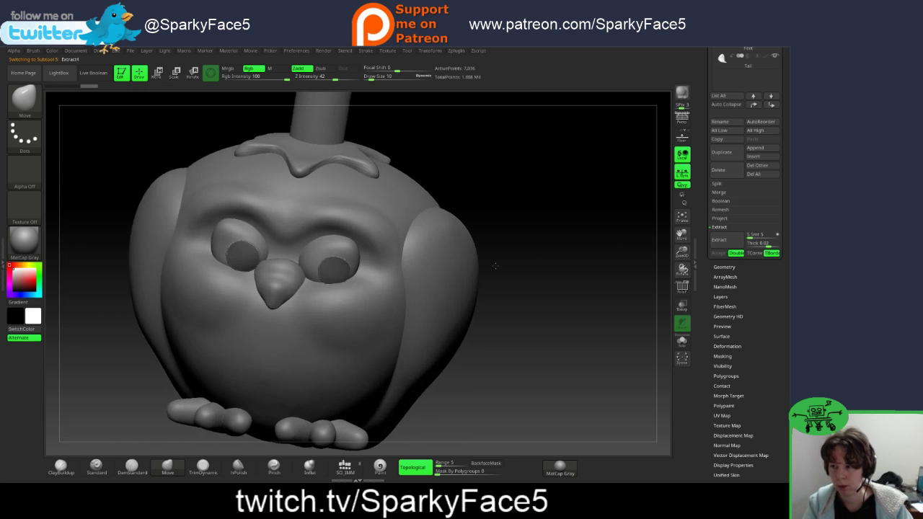
pyautogui.press('ctrl')
pyautogui.press('shift')
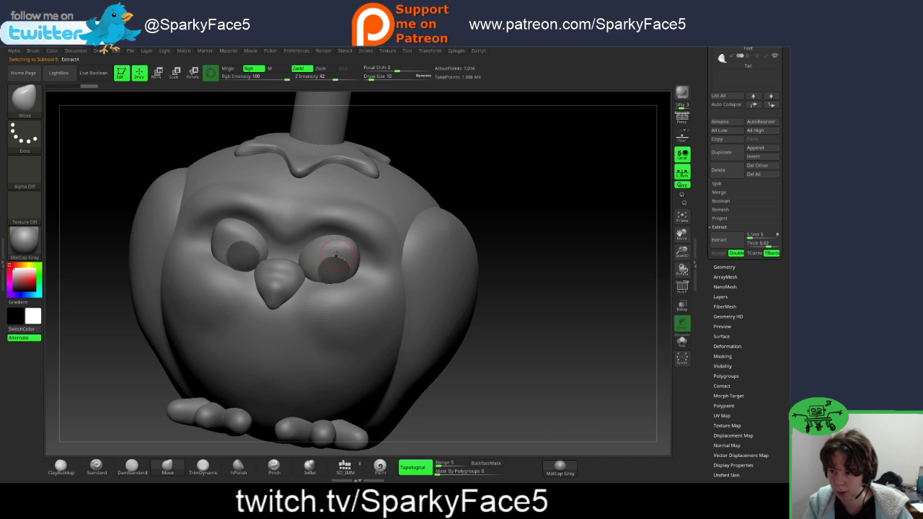
pyautogui.keyDown('shift'); pyautogui.moveTo(328, 266); pyautogui.dragTo(323, 279); pyautogui.keyUp('shift')
pyautogui.moveTo(264, 263)
pyautogui.keyDown('shift'); pyautogui.mouseDown()
pyautogui.moveTo(242, 245)
pyautogui.moveTo(259, 267)
pyautogui.mouseUp(); pyautogui.keyUp('shift')
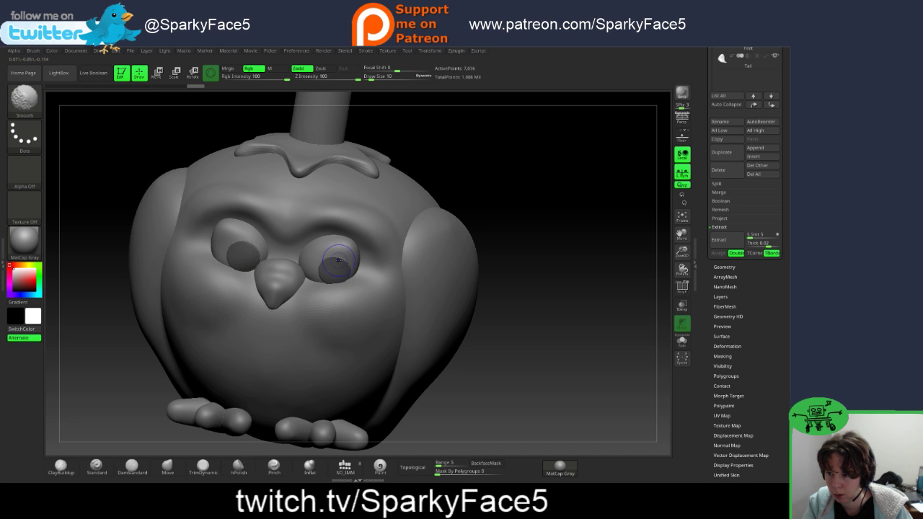
pyautogui.keyDown('shift'); pyautogui.moveTo(336, 261); pyautogui.dragTo(348, 267); pyautogui.keyUp('shift')
pyautogui.moveTo(538, 284)
pyautogui.mouseDown()
pyautogui.moveTo(546, 258)
pyautogui.moveTo(487, 267)
pyautogui.mouseUp()
pyautogui.keyDown('shift'); pyautogui.moveTo(280, 262); pyautogui.dragTo(275, 268); pyautogui.keyUp('shift')
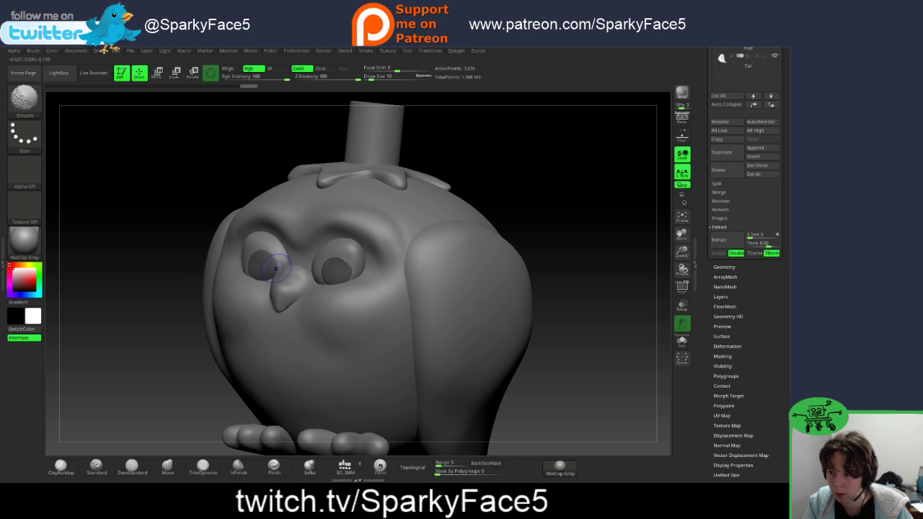
pyautogui.keyDown('shift'); pyautogui.moveTo(376, 273); pyautogui.dragTo(358, 266); pyautogui.keyUp('shift')
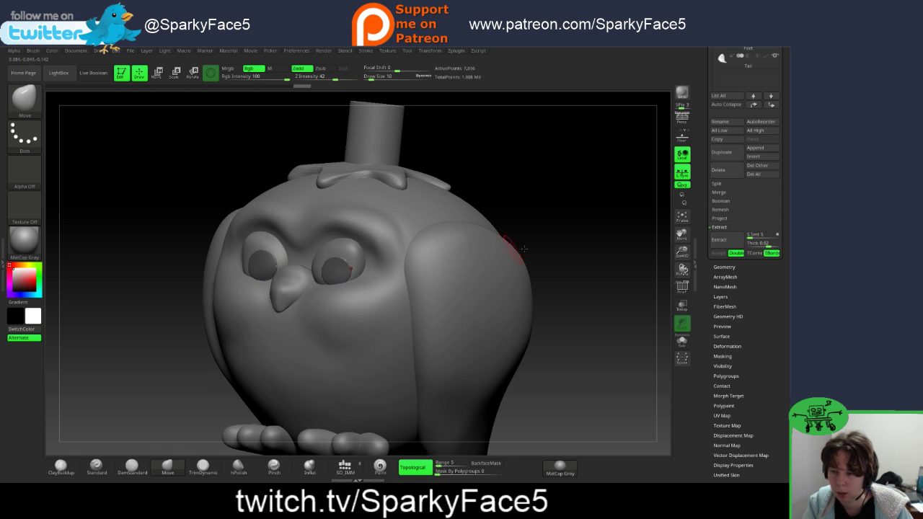
pyautogui.moveTo(511, 242); pyautogui.dragTo(598, 262)
pyautogui.moveTo(545, 272); pyautogui.dragTo(570, 274)
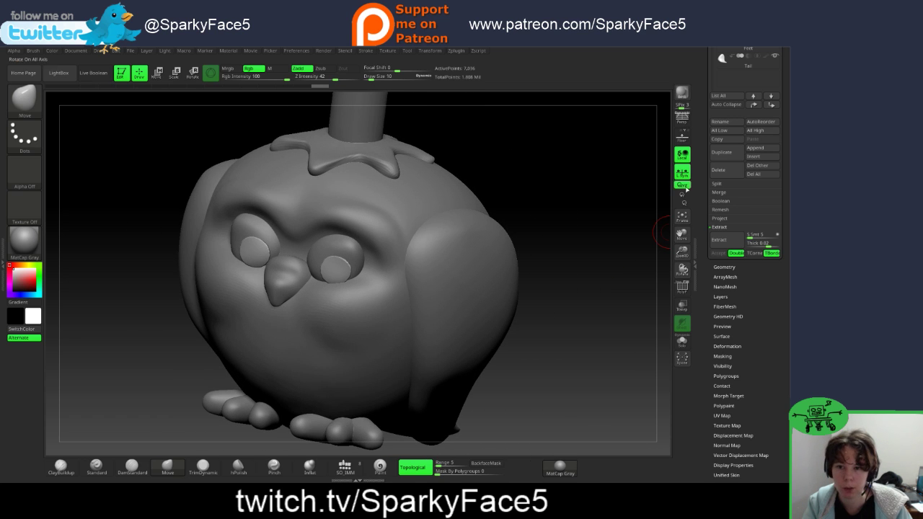
# Step: Set the extracted pupils subtool to subtraction and turn on Live Boolean to preview the cut into the eyes
pyautogui.scroll(5, 707, 229)
pyautogui.scroll(1, 707, 229)
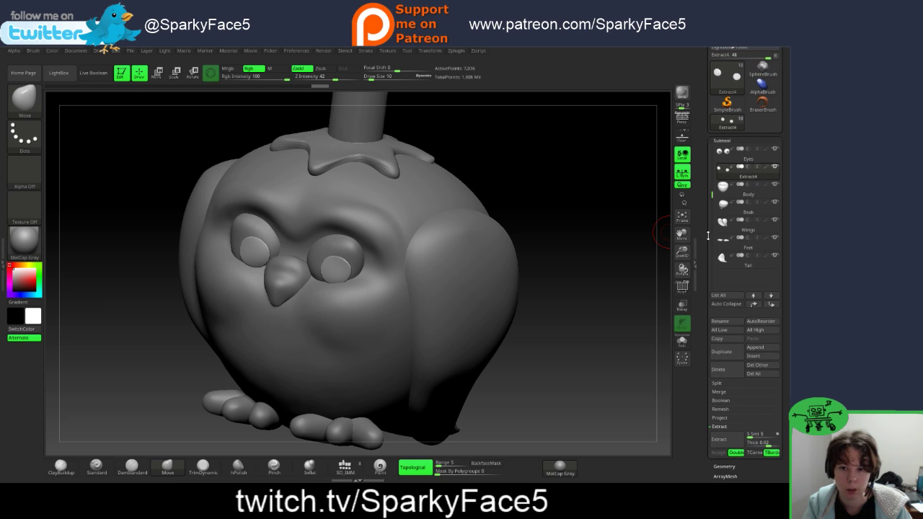
pyautogui.click(749, 167)
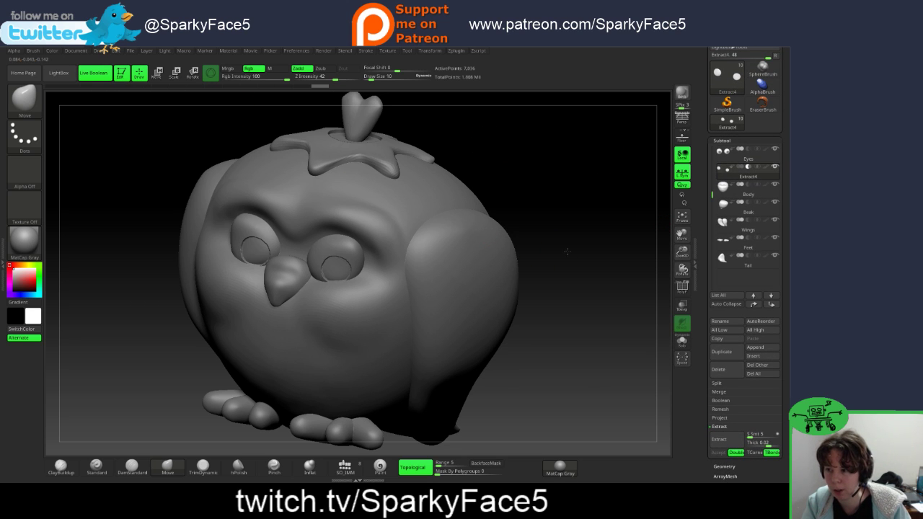
pyautogui.moveTo(554, 245); pyautogui.dragTo(534, 269)
# Step: Switch the extracted pupils subtool between addition and subtraction to compare both looks, leaving it set to addition
pyautogui.moveTo(749, 168)
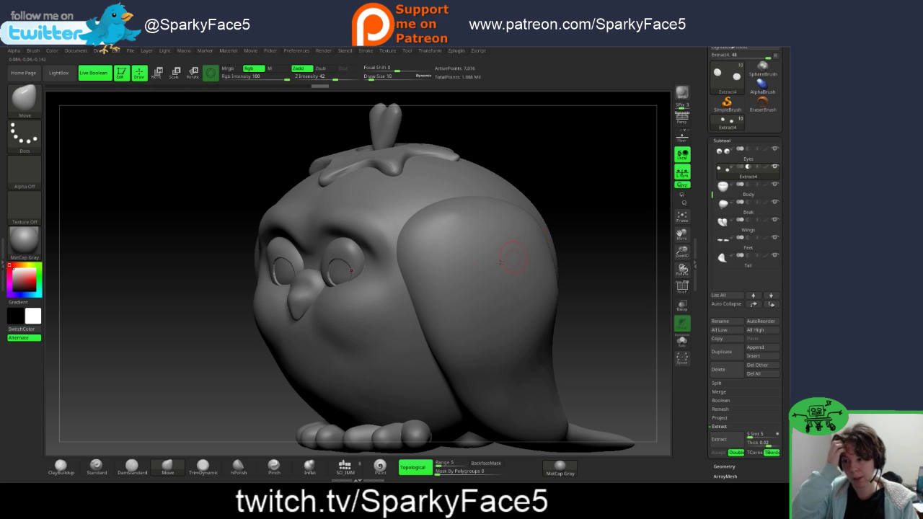
pyautogui.click(741, 167)
pyautogui.moveTo(634, 215); pyautogui.dragTo(632, 216)
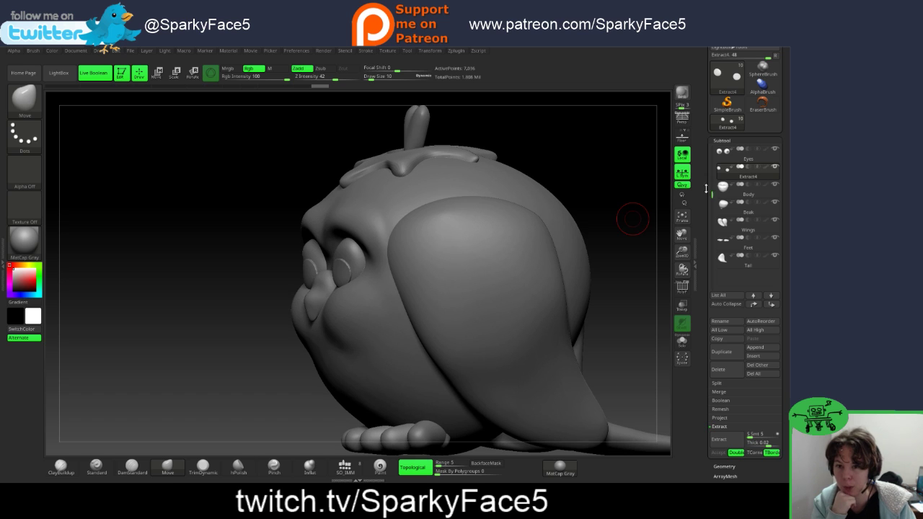
pyautogui.click(749, 169)
pyautogui.moveTo(749, 172)
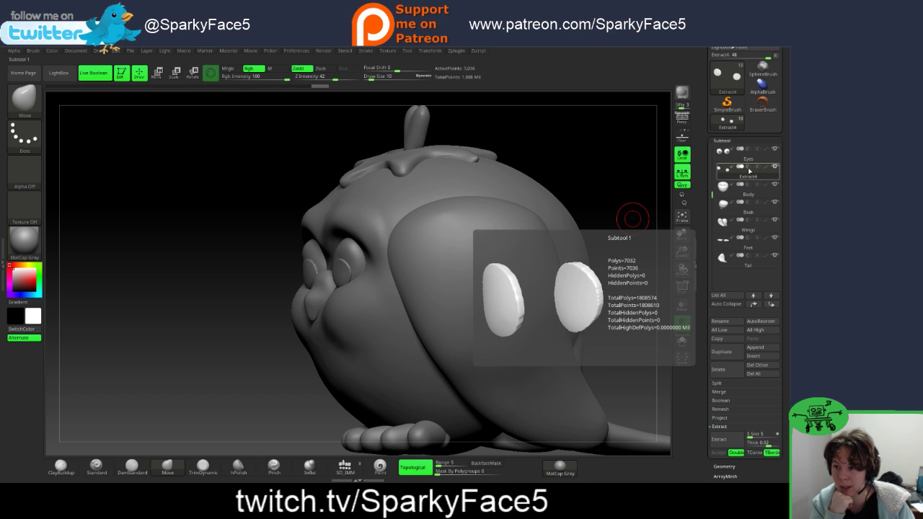
pyautogui.moveTo(599, 177); pyautogui.dragTo(529, 202)
pyautogui.moveTo(741, 169)
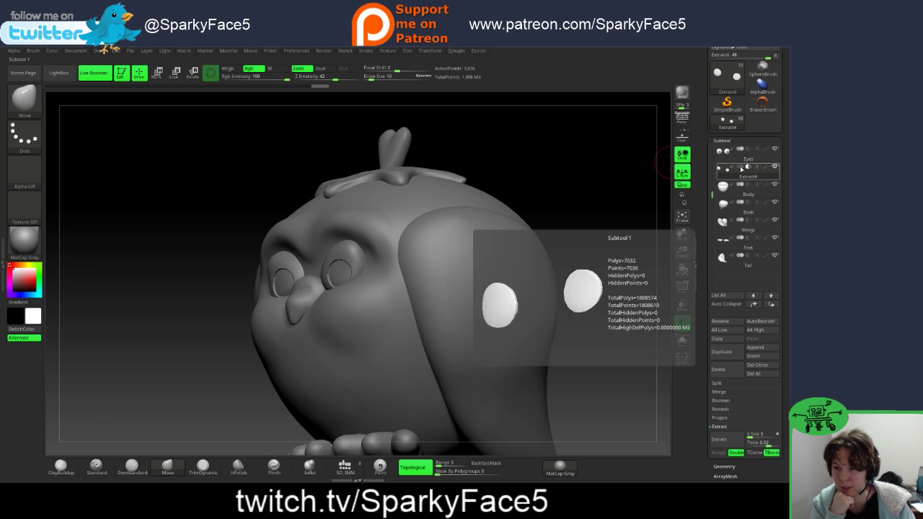
pyautogui.moveTo(602, 239); pyautogui.dragTo(576, 236)
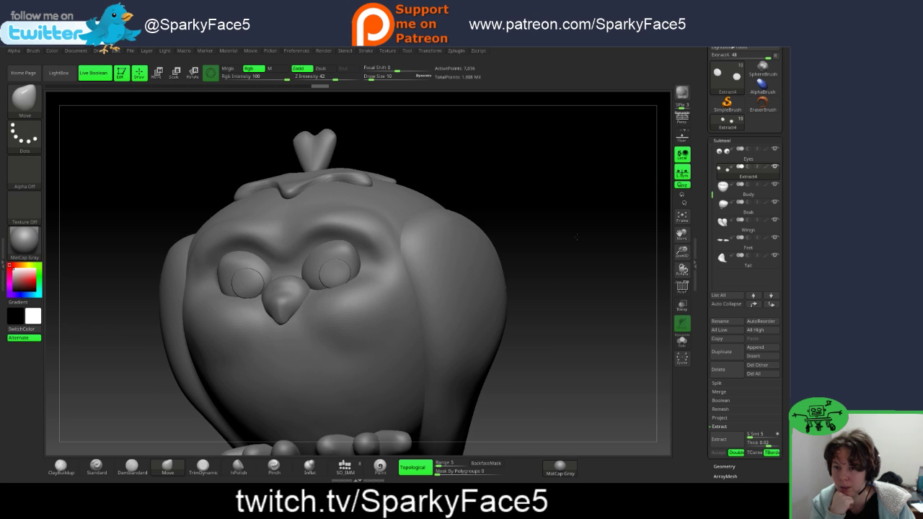
pyautogui.moveTo(748, 170)
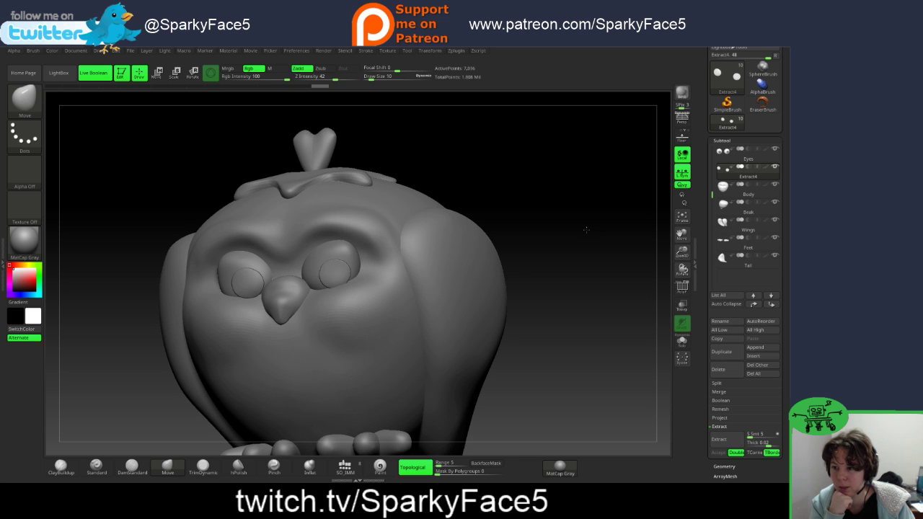
# Step: Examine the raised pupils on the owl's eyes from both sides and from the front
pyautogui.moveTo(585, 229); pyautogui.dragTo(554, 234)
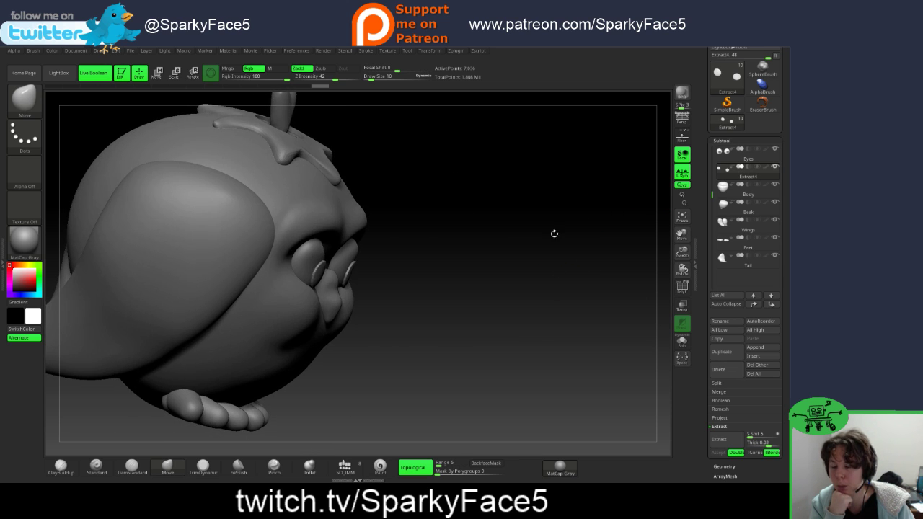
pyautogui.moveTo(410, 307); pyautogui.dragTo(574, 296)
pyautogui.moveTo(554, 332)
pyautogui.mouseDown()
pyautogui.moveTo(525, 317)
pyautogui.moveTo(556, 313)
pyautogui.moveTo(549, 323)
pyautogui.mouseUp()
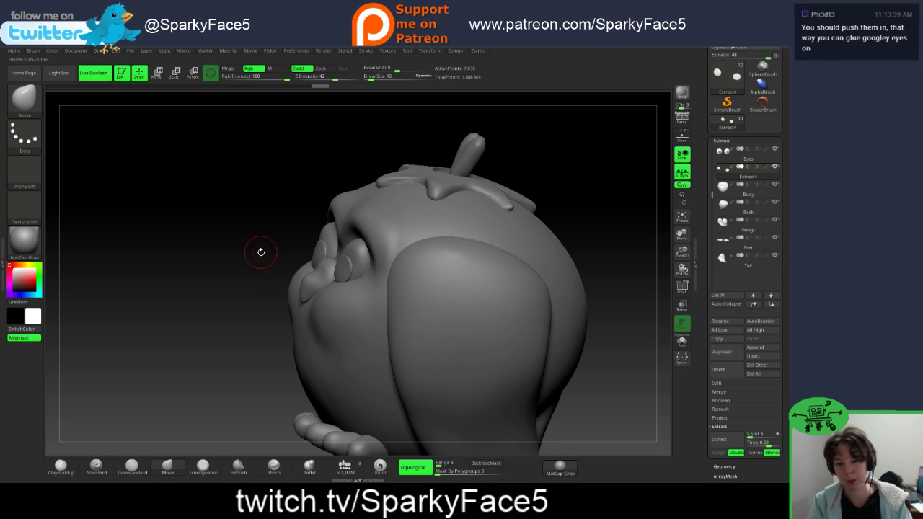
pyautogui.moveTo(241, 266); pyautogui.dragTo(292, 263)
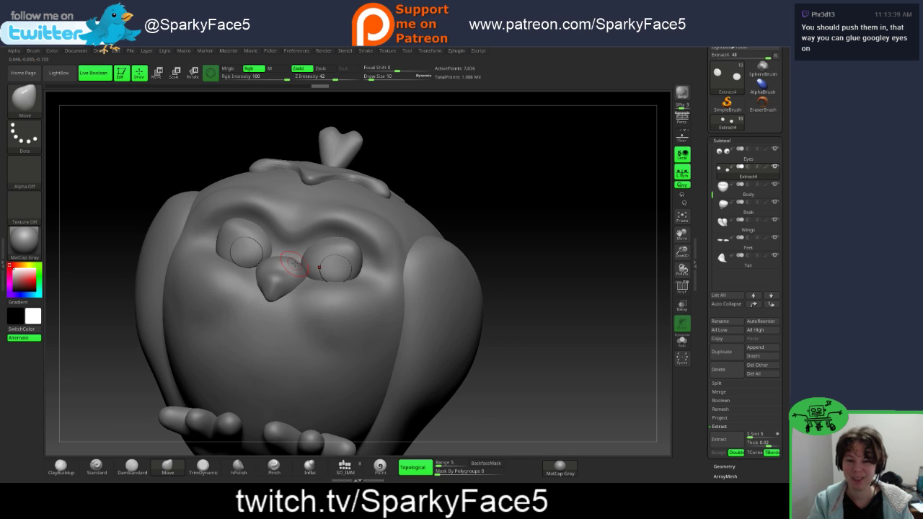
pyautogui.moveTo(556, 331)
pyautogui.mouseDown()
pyautogui.moveTo(538, 318)
pyautogui.moveTo(556, 326)
pyautogui.mouseUp()
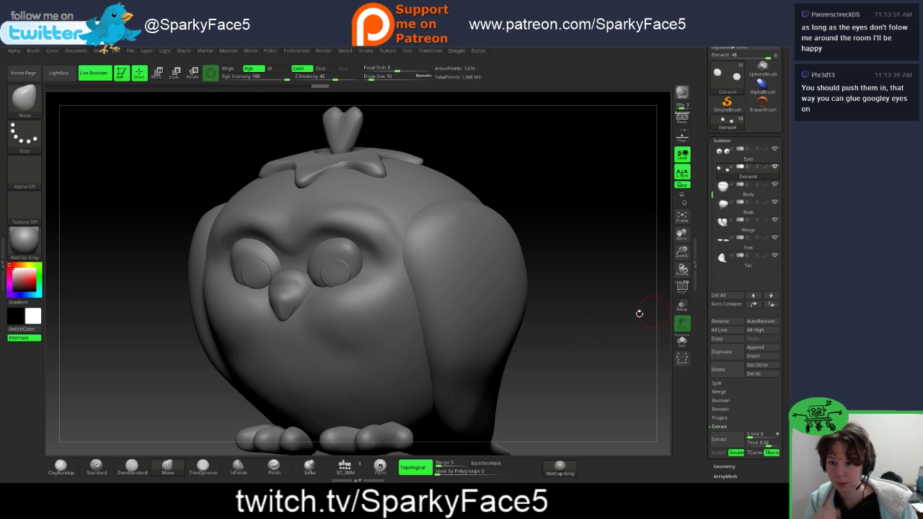
pyautogui.moveTo(599, 322)
pyautogui.mouseDown()
pyautogui.moveTo(635, 320)
pyautogui.moveTo(597, 336)
pyautogui.moveTo(631, 336)
pyautogui.moveTo(612, 335)
pyautogui.moveTo(591, 278)
pyautogui.mouseUp()
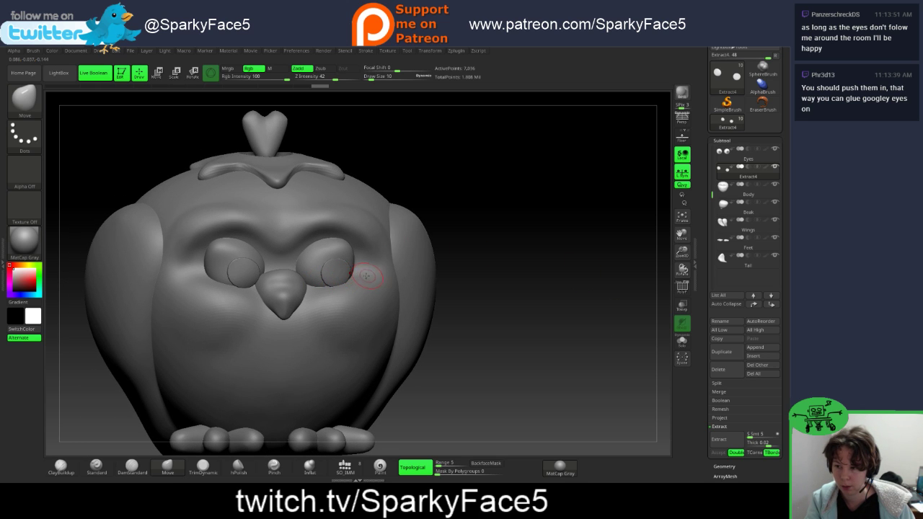
# Step: Reduce the draw size to 5 and mask a small highlight dot on one of the pupils
pyautogui.keyDown('shift'); pyautogui.moveTo(336, 274); pyautogui.dragTo(335, 271); pyautogui.keyUp('shift')
pyautogui.press('s')
pyautogui.moveTo(492, 281); pyautogui.dragTo(485, 263)
pyautogui.press('s')
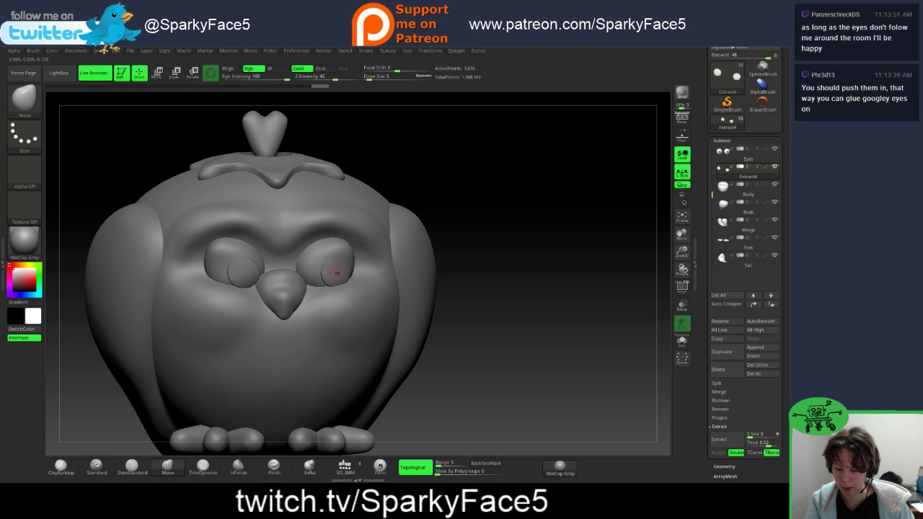
pyautogui.press('ctrl')
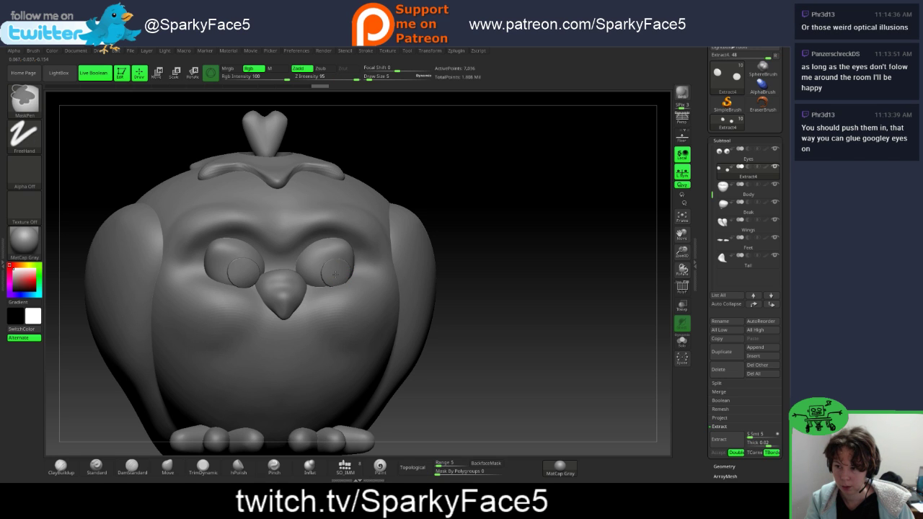
pyautogui.press('ctrl')
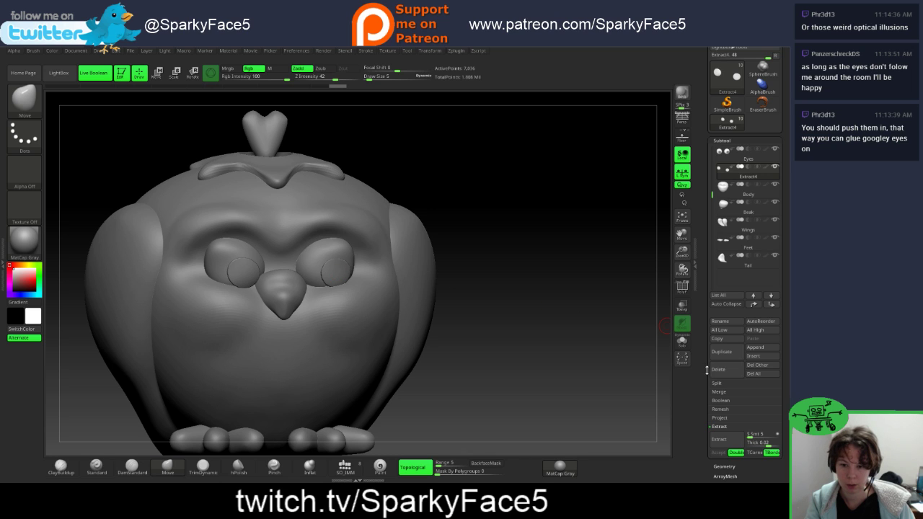
# Step: Turn off Live Boolean and mask a small dot on the other pupil, redoing it to adjust its placement
pyautogui.moveTo(706, 370); pyautogui.dragTo(704, 350)
pyautogui.click(93, 73)
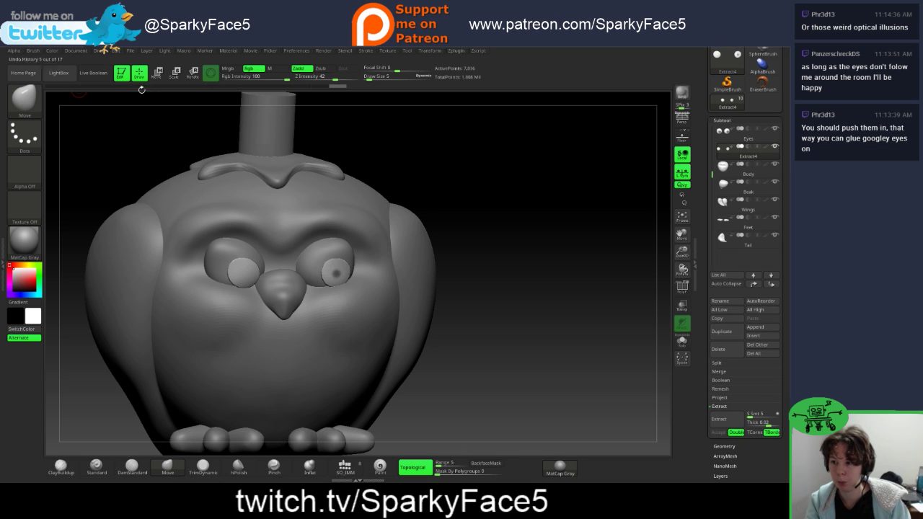
pyautogui.press('ctrl')
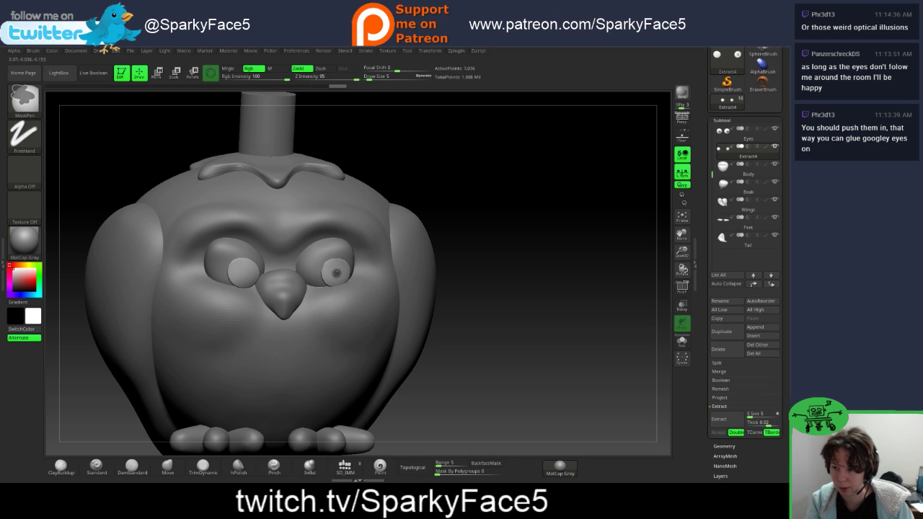
pyautogui.keyDown('ctrl'); pyautogui.click(336, 272); pyautogui.keyUp('ctrl')
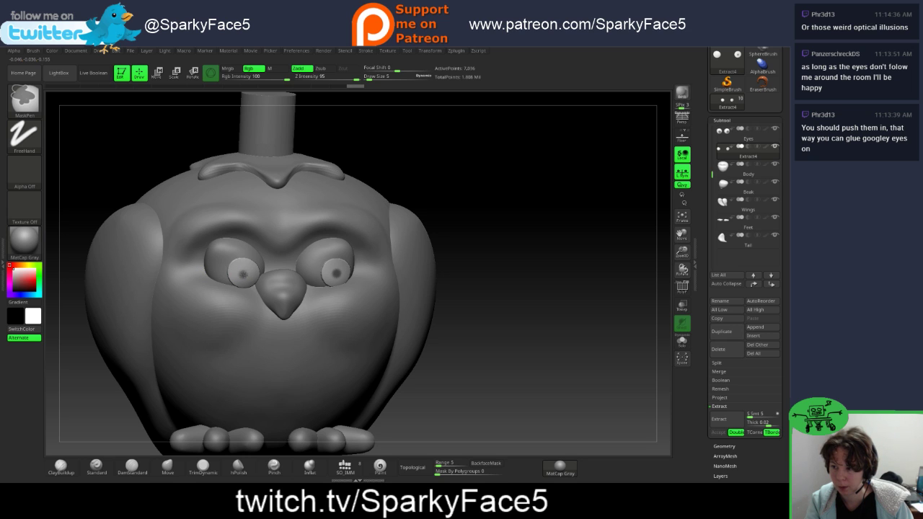
pyautogui.hotkey('ctrl', 'z')
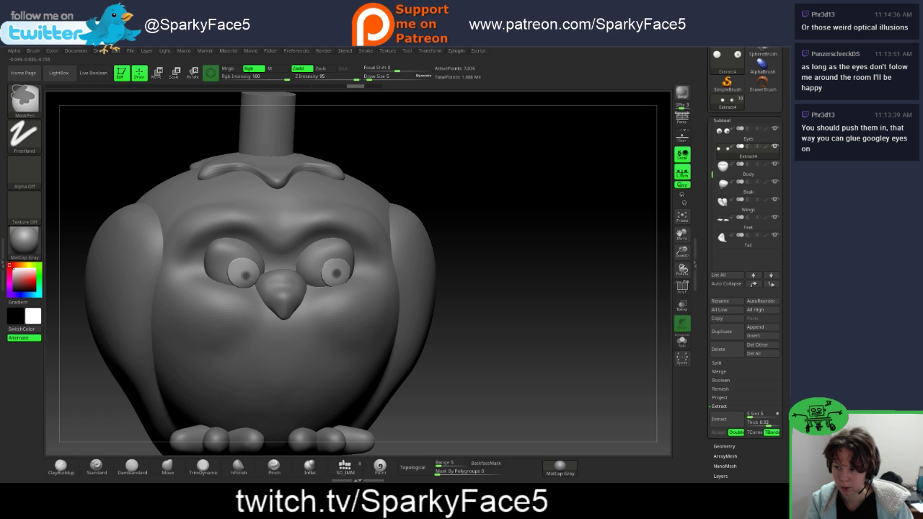
pyautogui.moveTo(455, 297)
pyautogui.mouseDown()
pyautogui.moveTo(498, 281)
pyautogui.moveTo(524, 287)
pyautogui.mouseUp()
# Step: Try extracting the masked pupil dots at thickness 0.15
pyautogui.moveTo(704, 420); pyautogui.dragTo(704, 405)
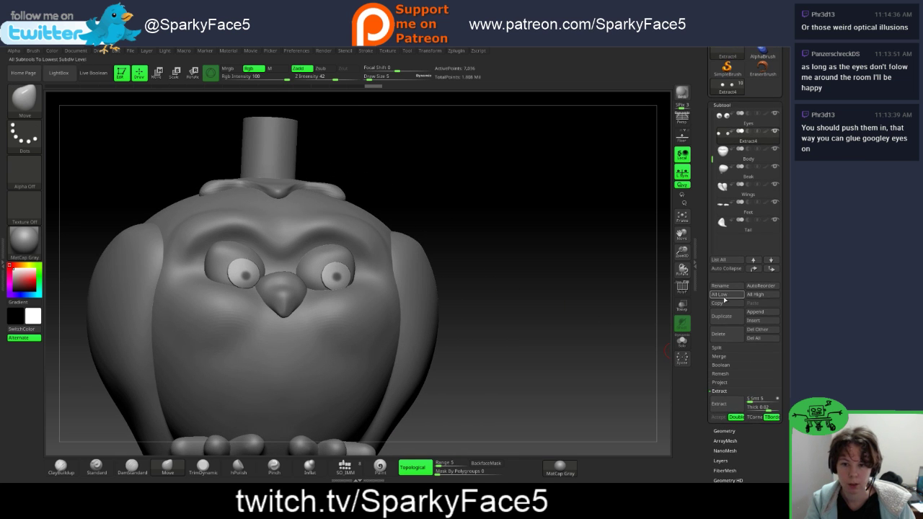
pyautogui.click(756, 408)
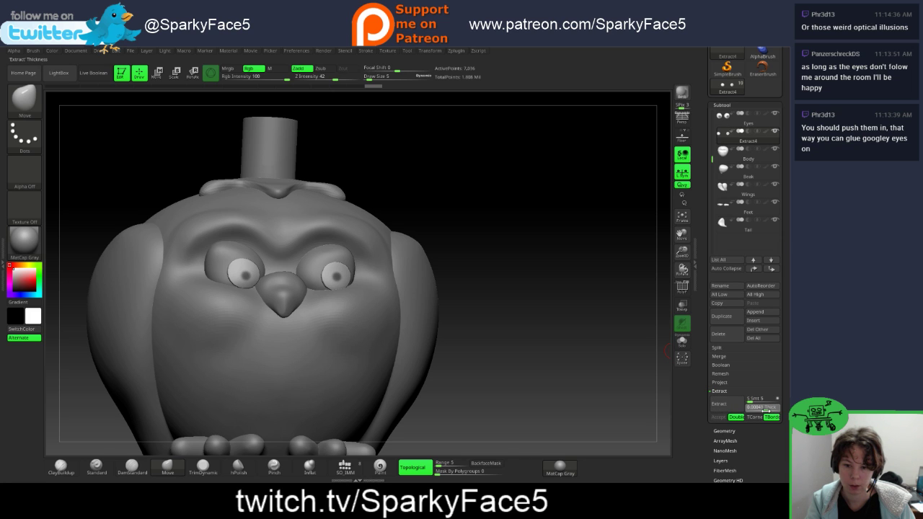
pyautogui.write('0')
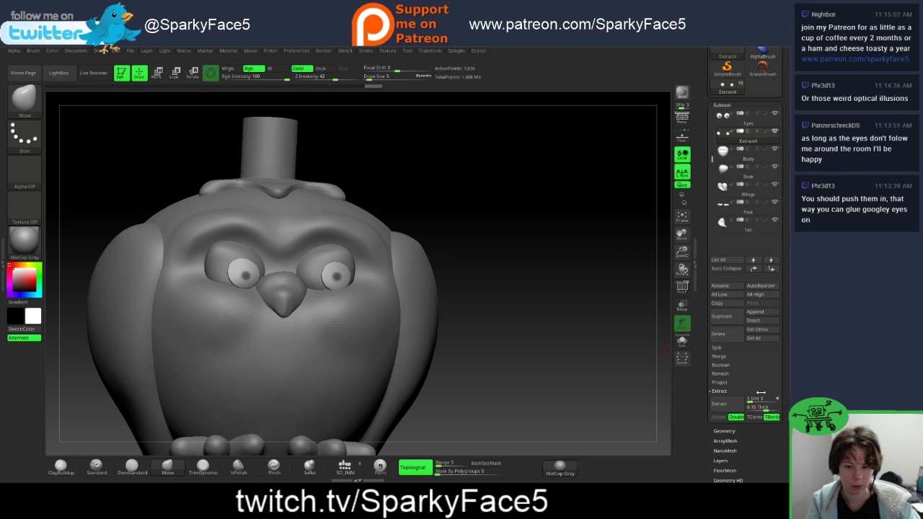
pyautogui.click(728, 405)
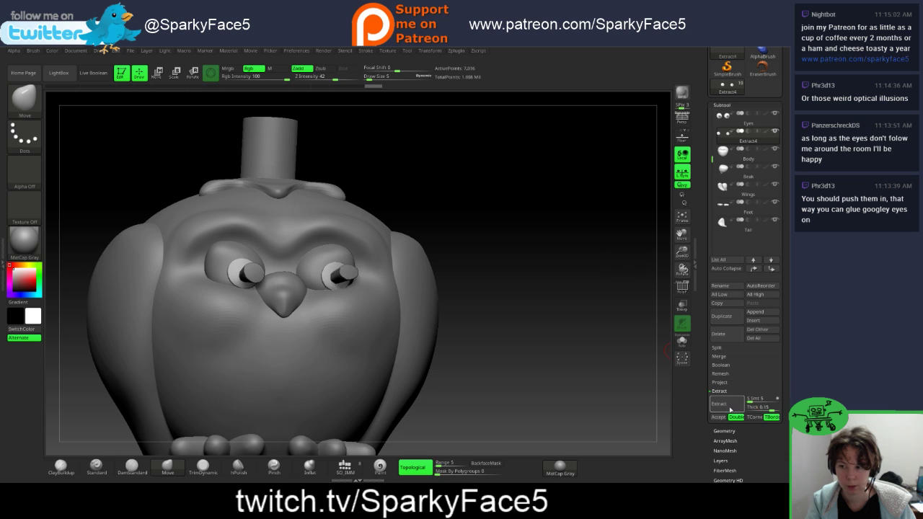
# Step: Lower the Extract thickness to 0.015 and then 0.01, and preview the extracted dots from several angles
pyautogui.moveTo(757, 407); pyautogui.dragTo(747, 407)
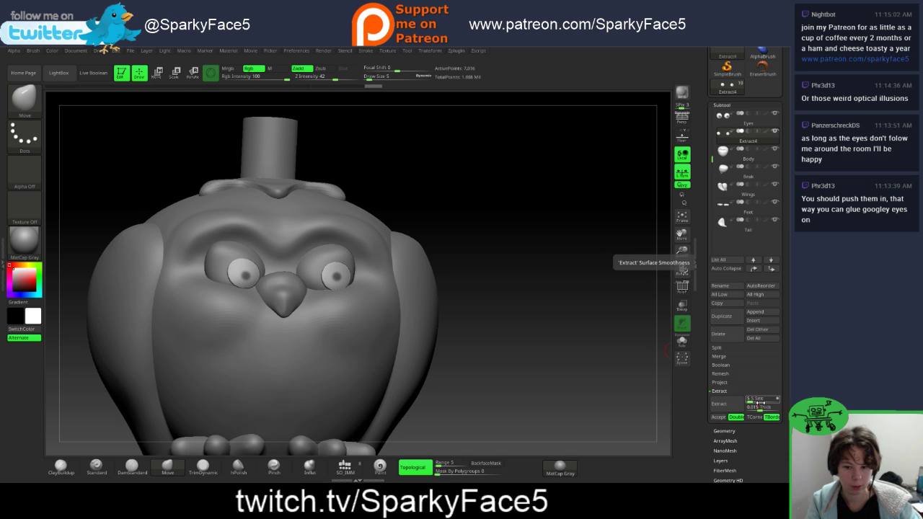
pyautogui.click(727, 408)
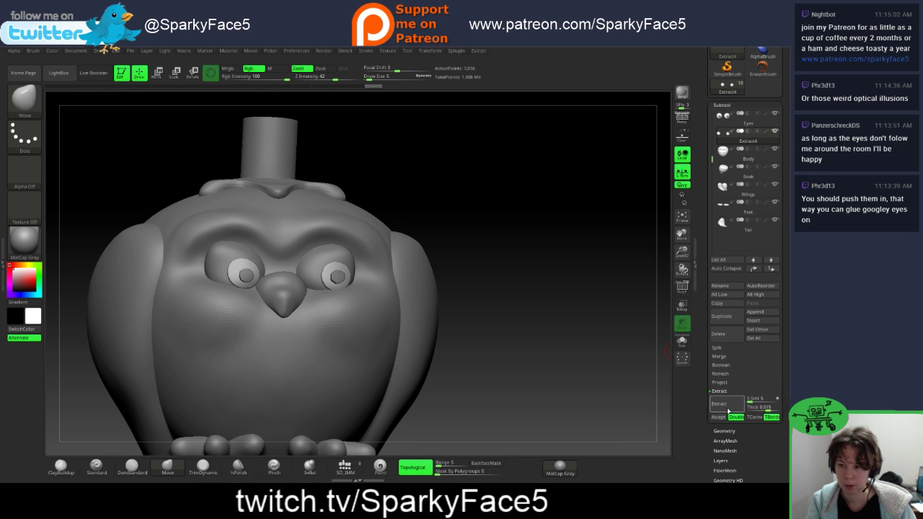
pyautogui.moveTo(606, 313); pyautogui.dragTo(527, 329)
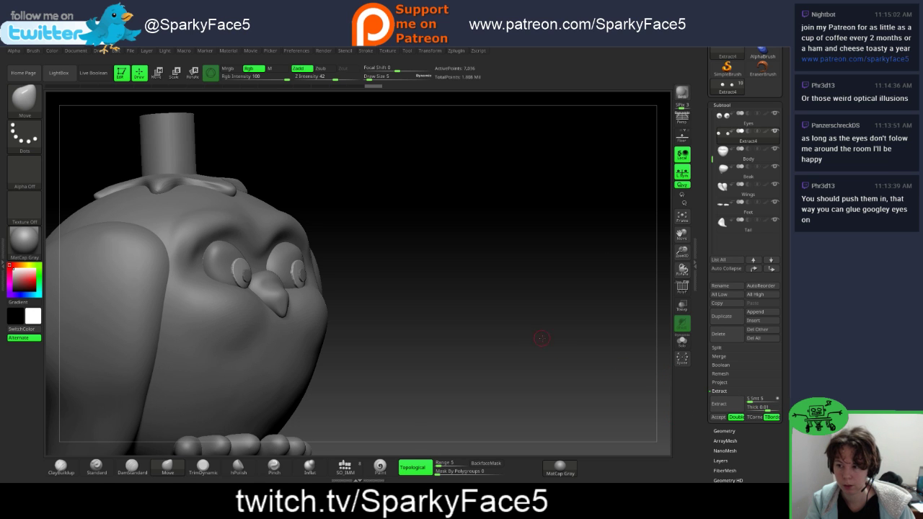
pyautogui.moveTo(542, 336)
pyautogui.mouseDown()
pyautogui.moveTo(515, 340)
pyautogui.moveTo(541, 343)
pyautogui.mouseUp()
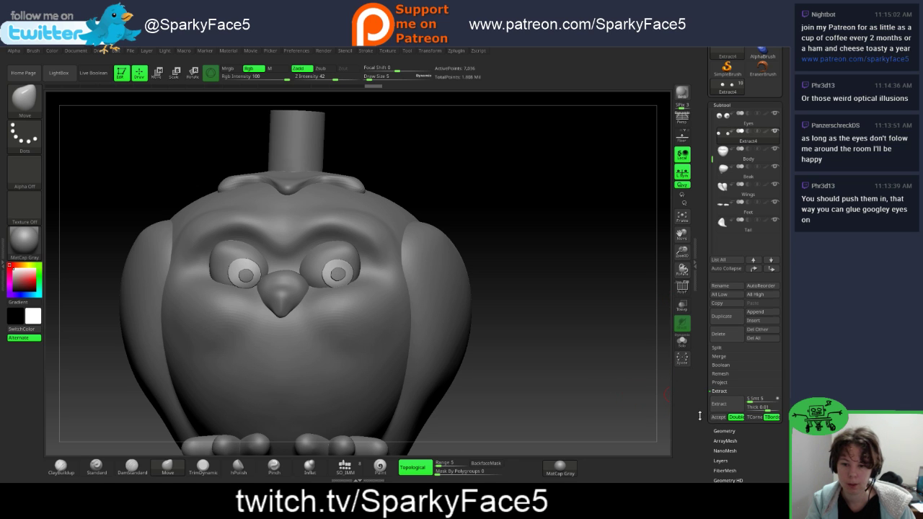
# Step: Sharpen the mask of the small dots on the pupils
pyautogui.scroll(-10, 699, 415)
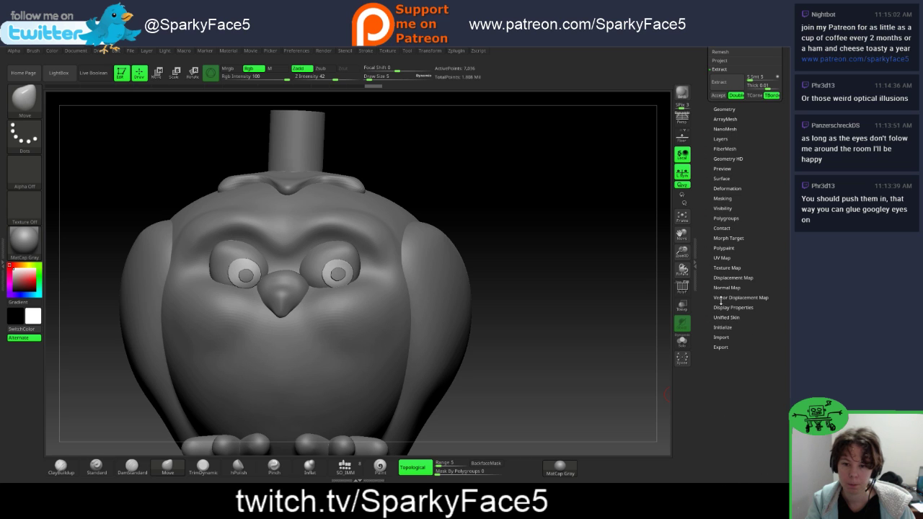
pyautogui.click(730, 199)
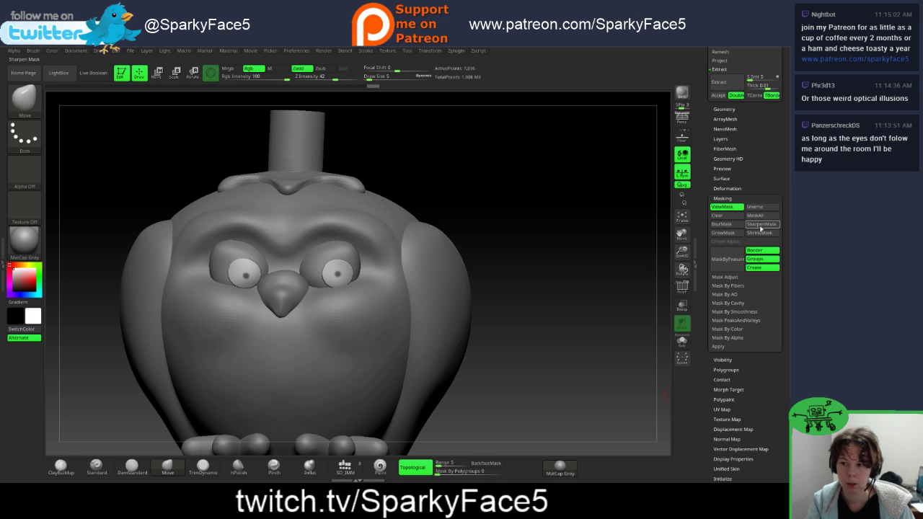
pyautogui.scroll(3, 710, 250)
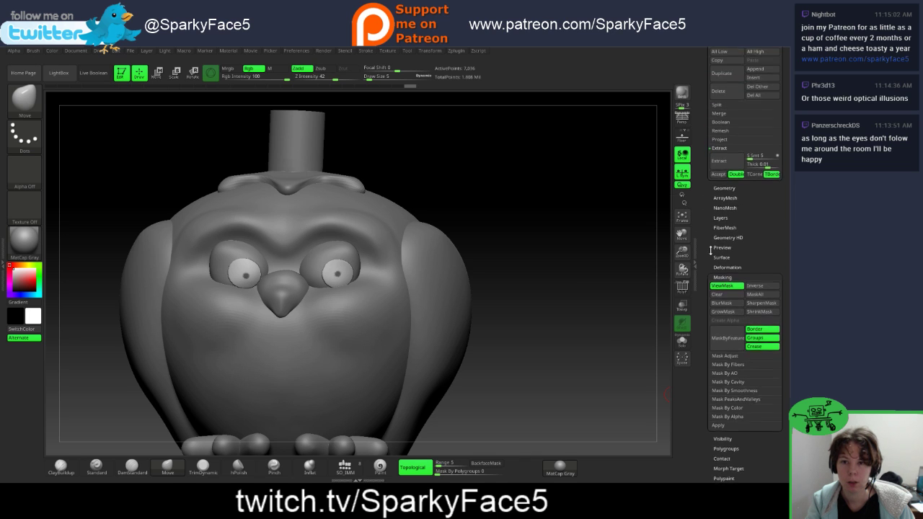
# Step: Extract the sharpened dots again at thickness 0.01 and accept them as a new subtool
pyautogui.scroll(1, 710, 250)
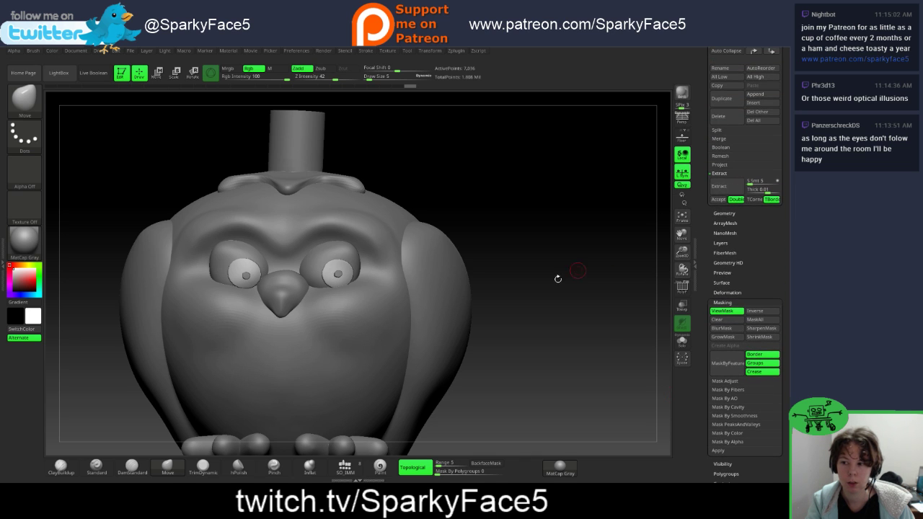
pyautogui.moveTo(552, 292); pyautogui.dragTo(567, 300)
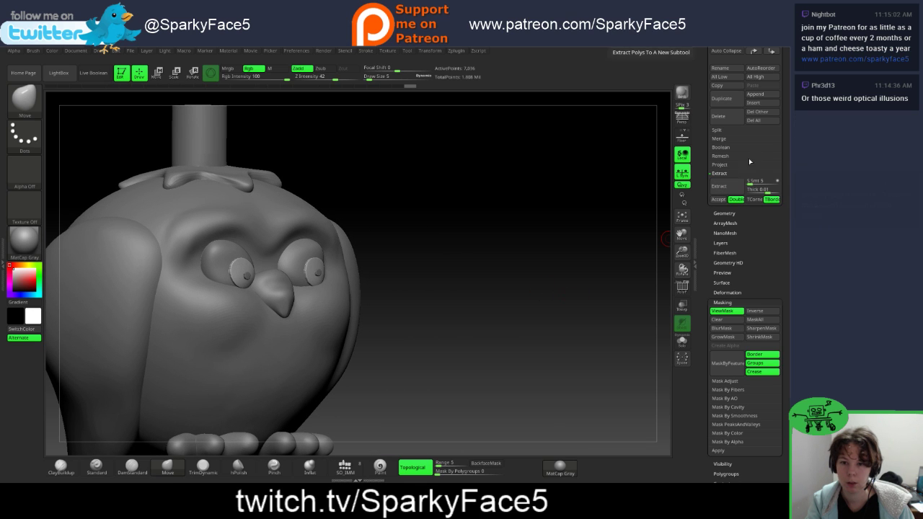
pyautogui.click(718, 199)
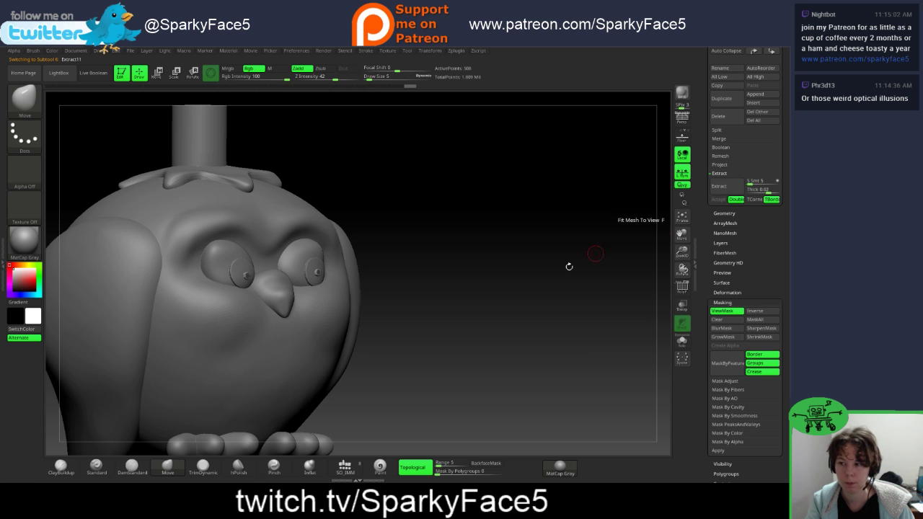
# Step: Set the extracted dots subtool to subtraction and turn on Live Boolean to preview the cut into the pupils
pyautogui.keyDown('ctrl'); pyautogui.moveTo(529, 282); pyautogui.dragTo(592, 298); pyautogui.keyUp('ctrl')
pyautogui.scroll(10, 709, 139)
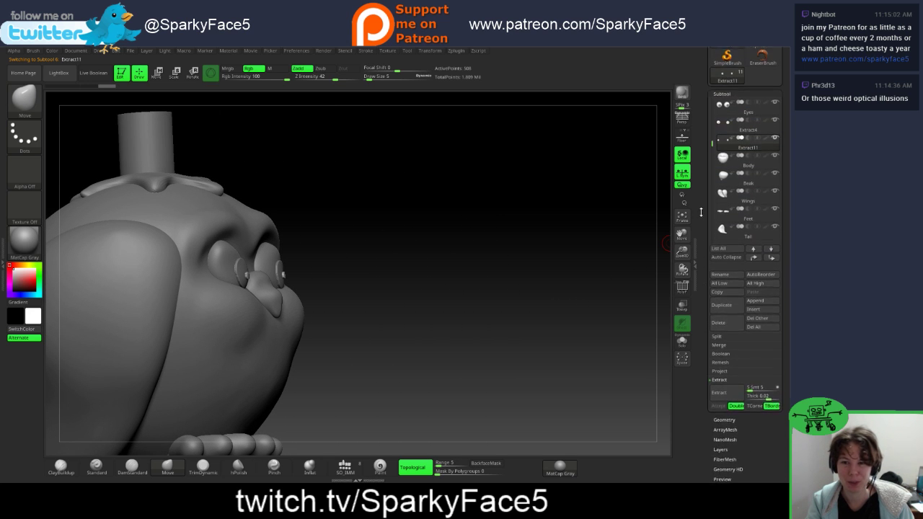
pyautogui.moveTo(742, 193)
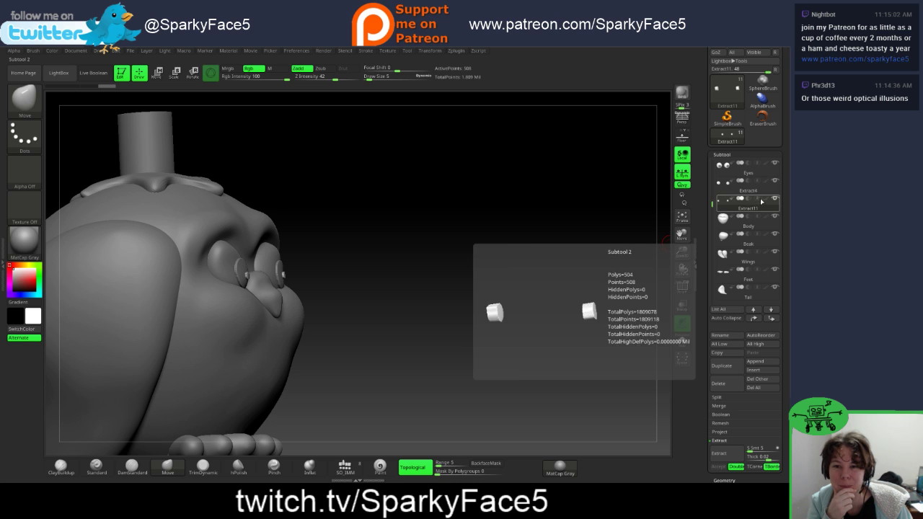
pyautogui.click(93, 72)
pyautogui.moveTo(336, 230); pyautogui.dragTo(353, 281)
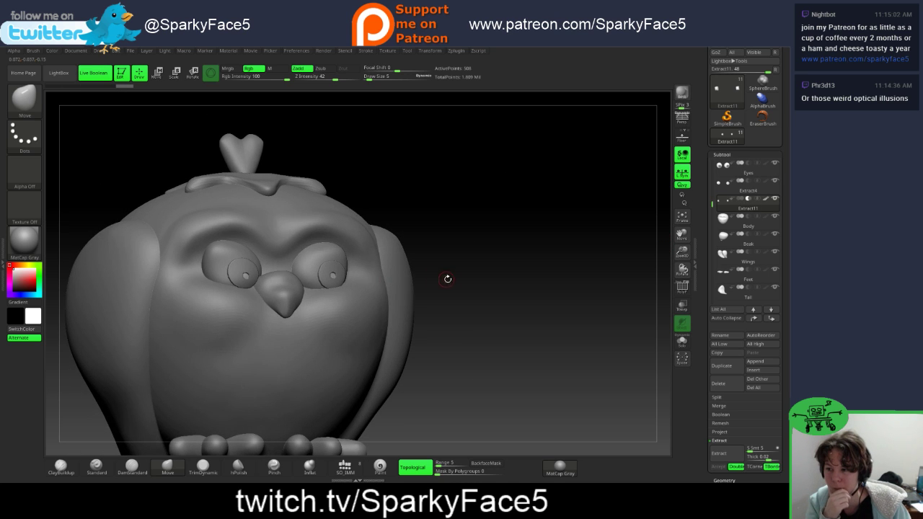
pyautogui.moveTo(477, 282); pyautogui.dragTo(456, 287)
pyautogui.moveTo(540, 252)
pyautogui.mouseDown()
pyautogui.moveTo(480, 278)
pyautogui.moveTo(539, 244)
pyautogui.moveTo(551, 262)
pyautogui.moveTo(563, 260)
pyautogui.moveTo(550, 255)
pyautogui.moveTo(553, 268)
pyautogui.moveTo(512, 252)
pyautogui.moveTo(537, 249)
pyautogui.moveTo(459, 263)
pyautogui.moveTo(519, 281)
pyautogui.moveTo(494, 279)
pyautogui.mouseUp()
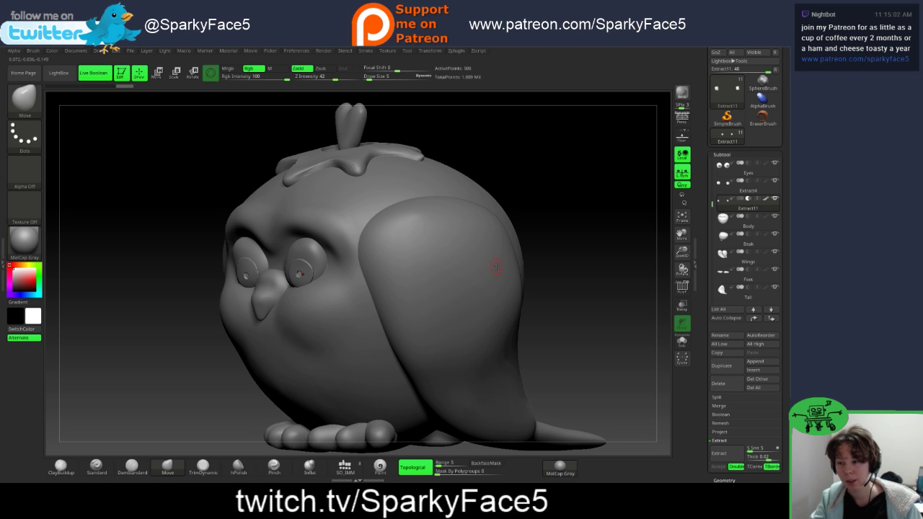
pyautogui.moveTo(584, 285); pyautogui.dragTo(594, 292)
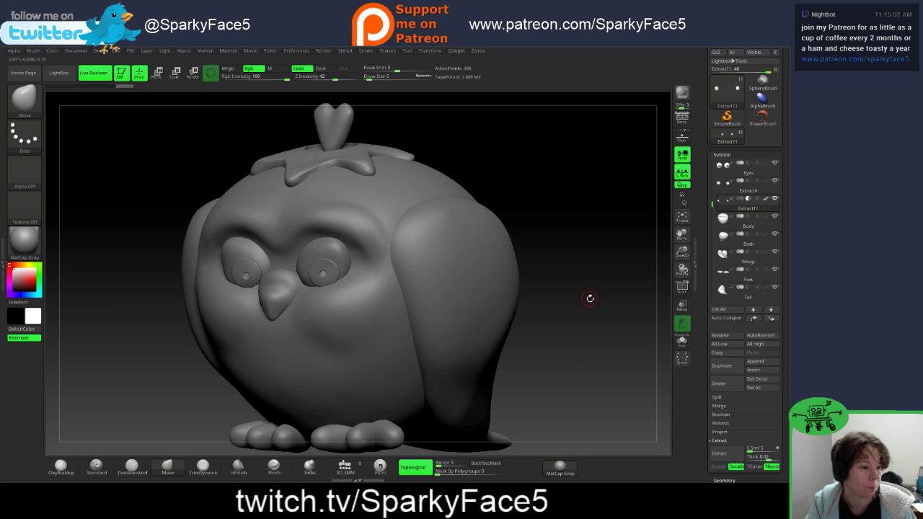
pyautogui.moveTo(577, 296); pyautogui.dragTo(581, 330)
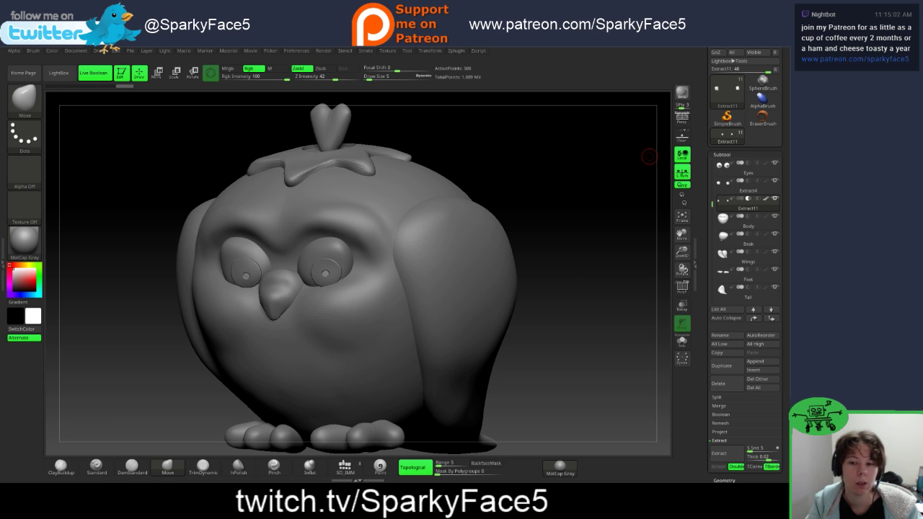
pyautogui.moveTo(570, 338)
pyautogui.mouseDown()
pyautogui.moveTo(554, 338)
pyautogui.moveTo(567, 337)
pyautogui.mouseUp()
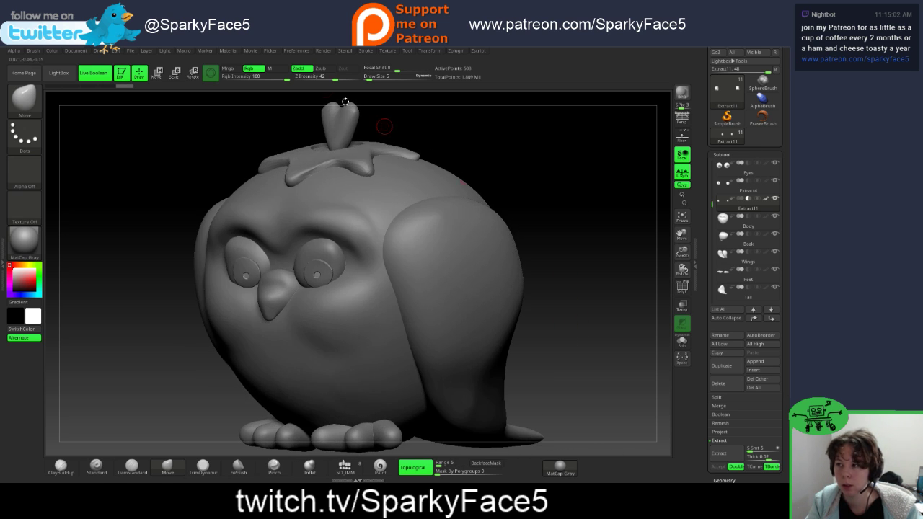
# Step: Save the owl tool as a new version named owl4 in the strawberry owl folder
pyautogui.scroll(2, 757, 87)
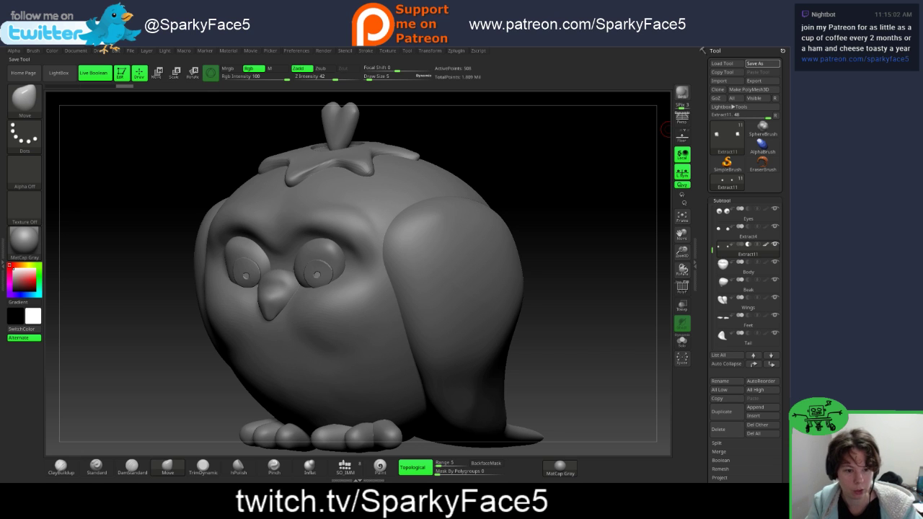
pyautogui.click(754, 63)
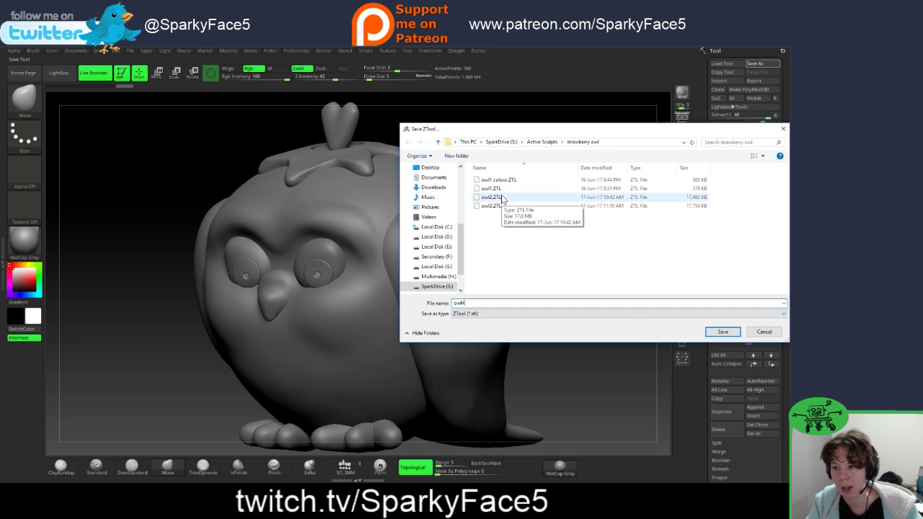
pyautogui.click(721, 332)
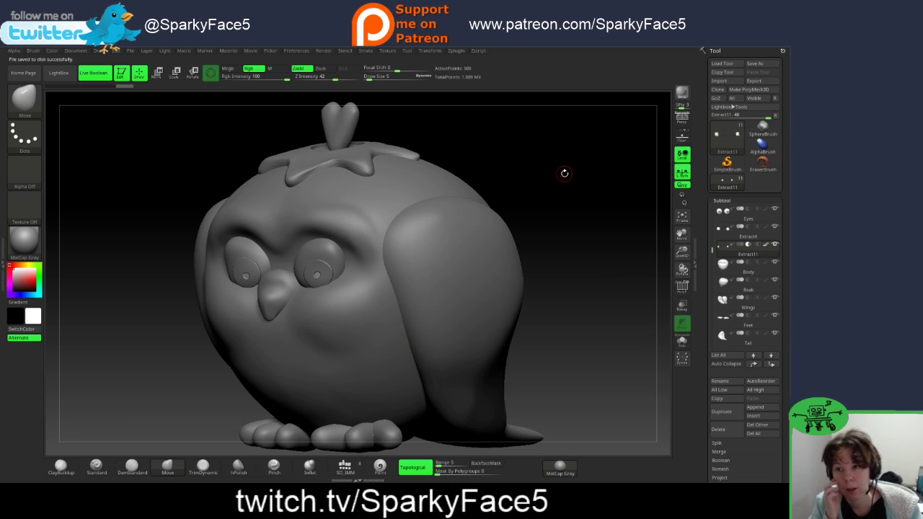
# Step: Open the Brush3DTemplate project from the Misc project folder, discarding changes to the current project
pyautogui.moveTo(547, 194)
pyautogui.mouseDown()
pyautogui.moveTo(577, 202)
pyautogui.moveTo(561, 202)
pyautogui.mouseUp()
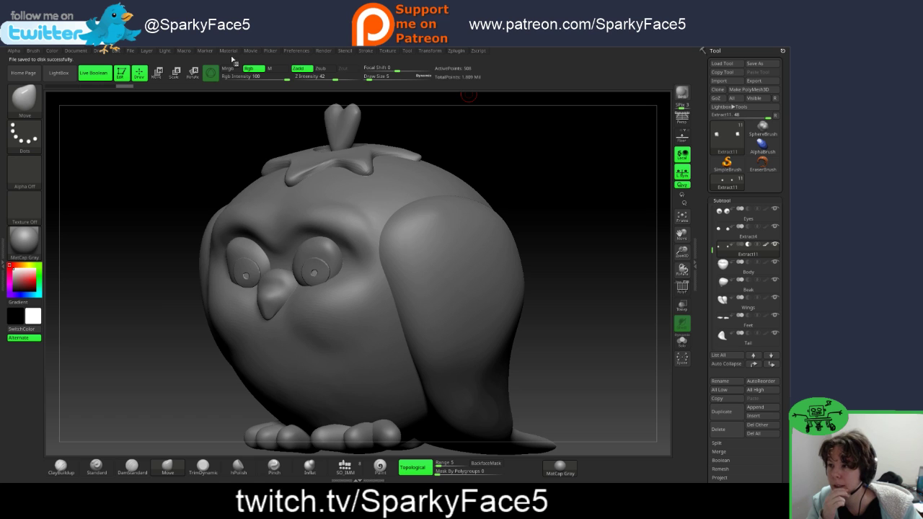
pyautogui.click(67, 76)
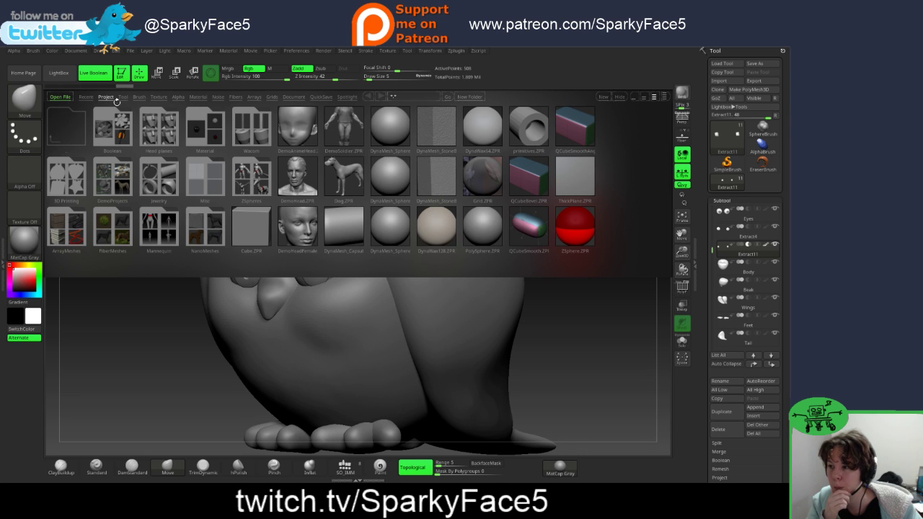
pyautogui.click(205, 193)
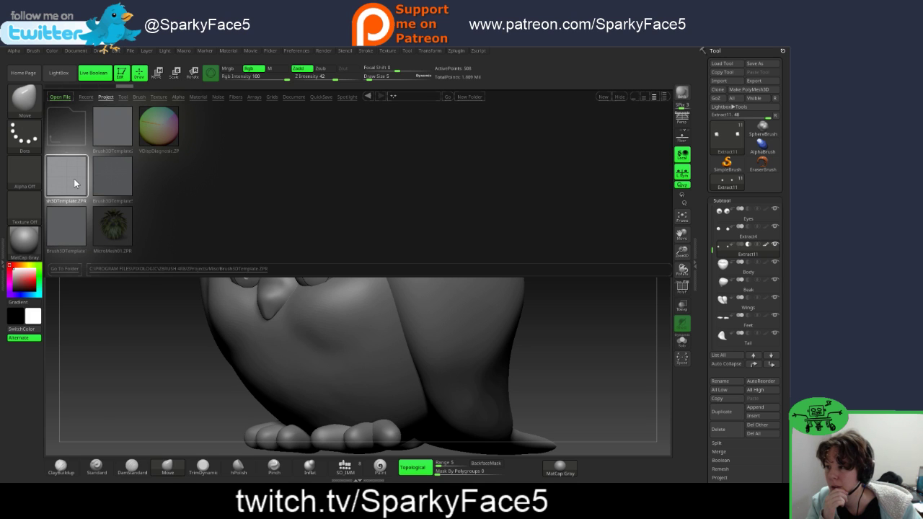
pyautogui.doubleClick(74, 178)
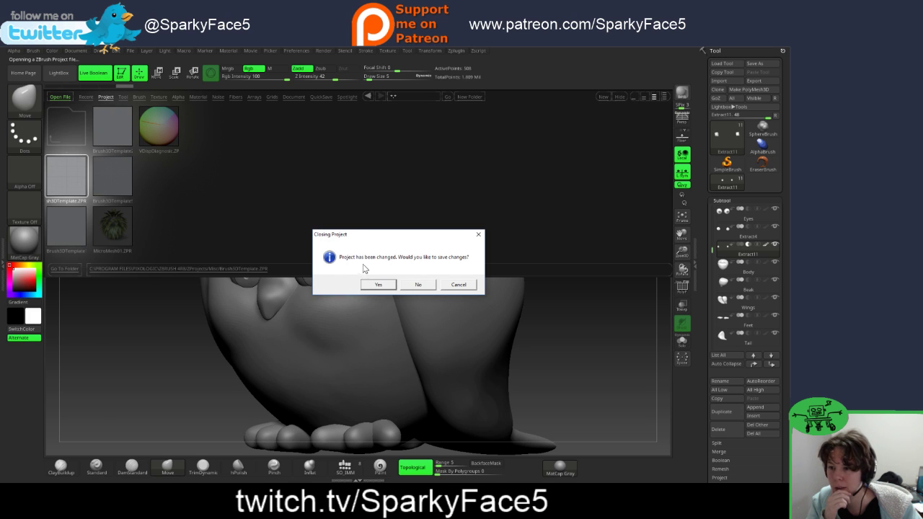
pyautogui.click(418, 284)
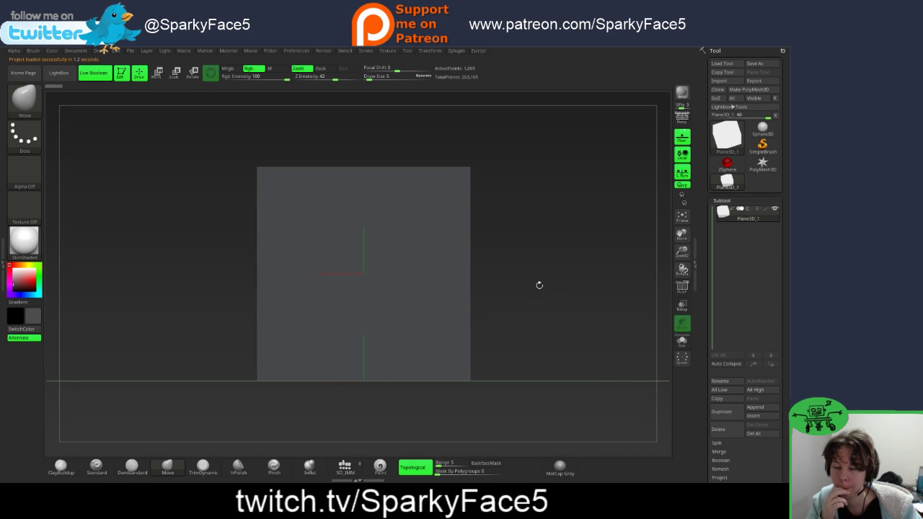
pyautogui.moveTo(532, 324)
pyautogui.mouseDown()
pyautogui.moveTo(562, 303)
pyautogui.moveTo(534, 307)
pyautogui.moveTo(541, 309)
pyautogui.mouseUp()
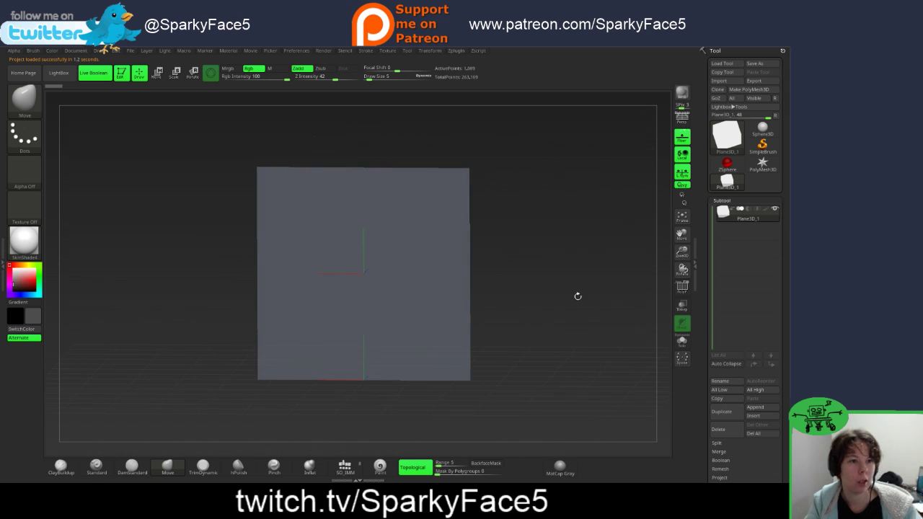
pyautogui.moveTo(747, 213)
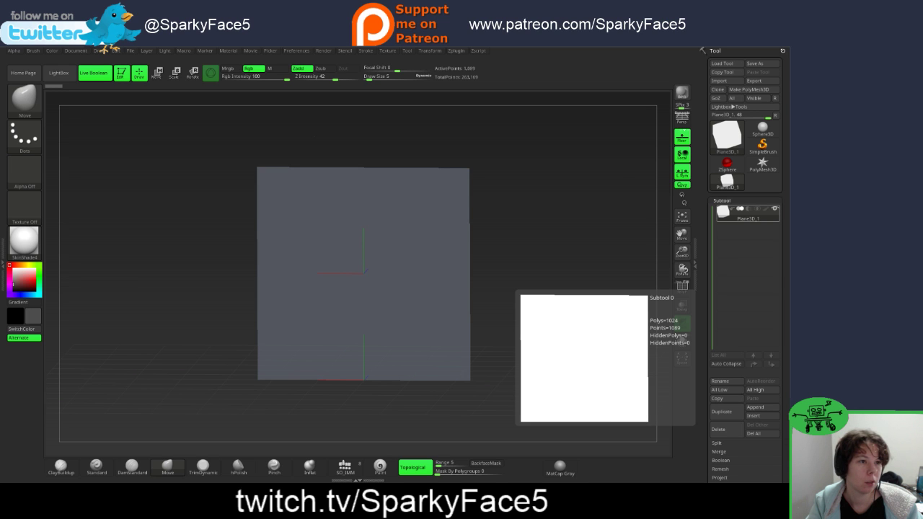
# Step: Switch to the Chrome browser and change the Google image search to "strawberry seed"
pyautogui.moveTo(789, 125); pyautogui.dragTo(565, 100)
pyautogui.scroll(6, 547, 181)
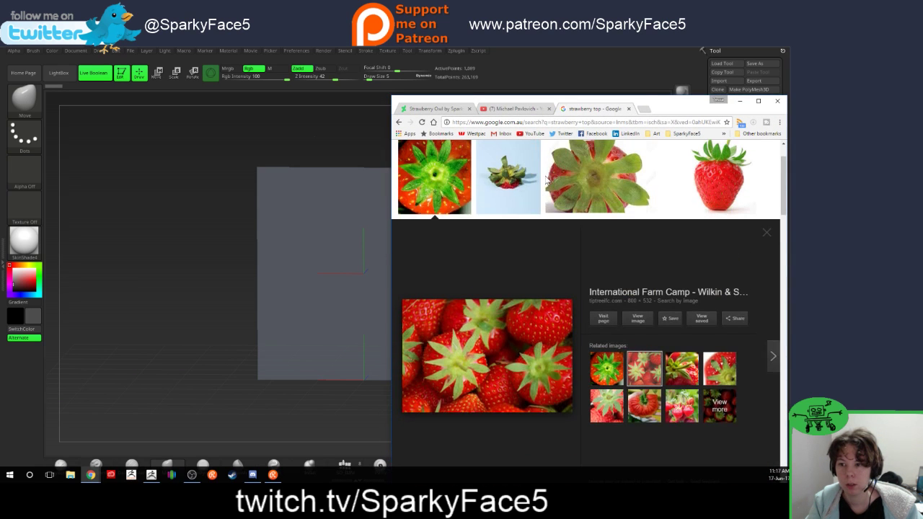
pyautogui.scroll(1, 546, 178)
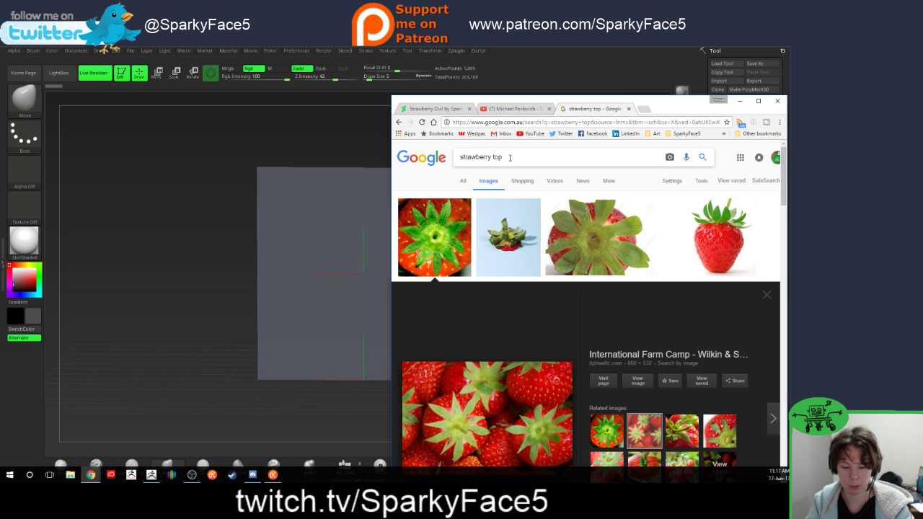
pyautogui.press('BackSpace')
pyautogui.press('BackSpace')
pyautogui.press('BackSpace')
pyautogui.write('see')
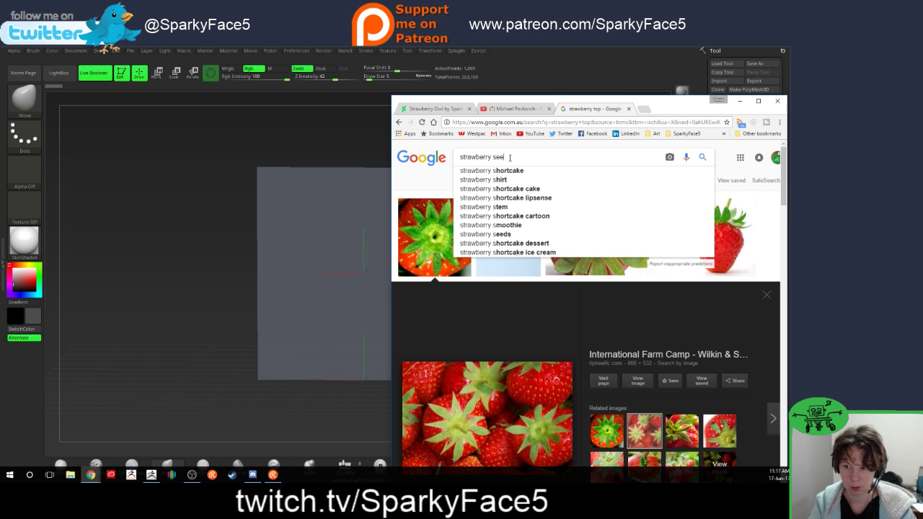
pyautogui.write('d')
pyautogui.press('Return')
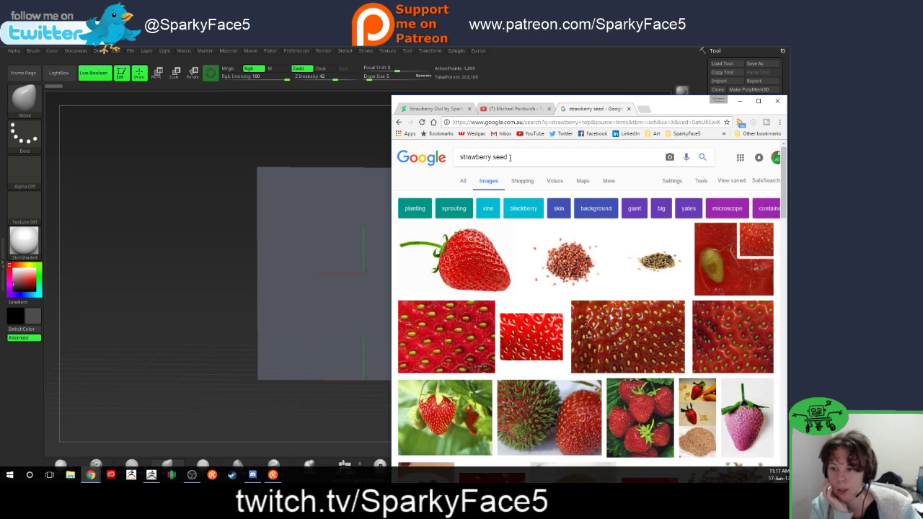
# Step: Examine close-up photos of strawberry skin and their related images for seed shape, spacing and surrounding dimples
pyautogui.click(466, 345)
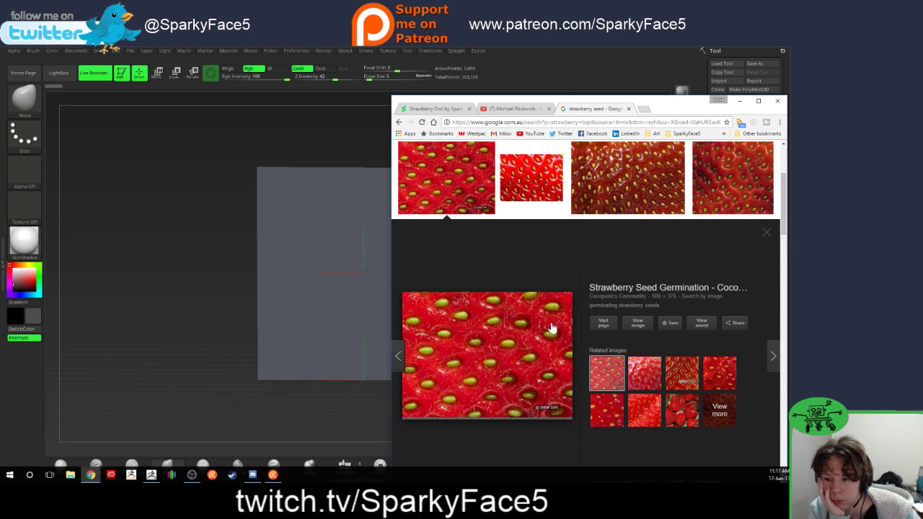
pyautogui.click(678, 378)
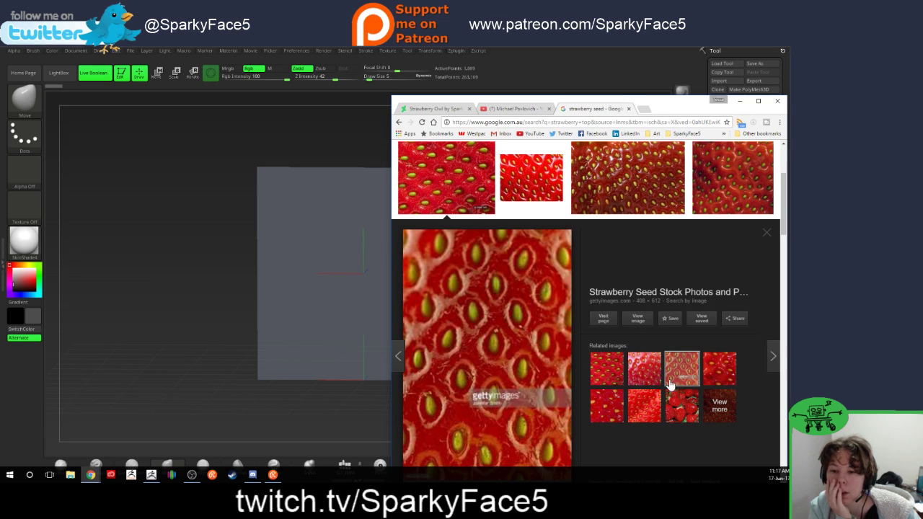
pyautogui.click(643, 370)
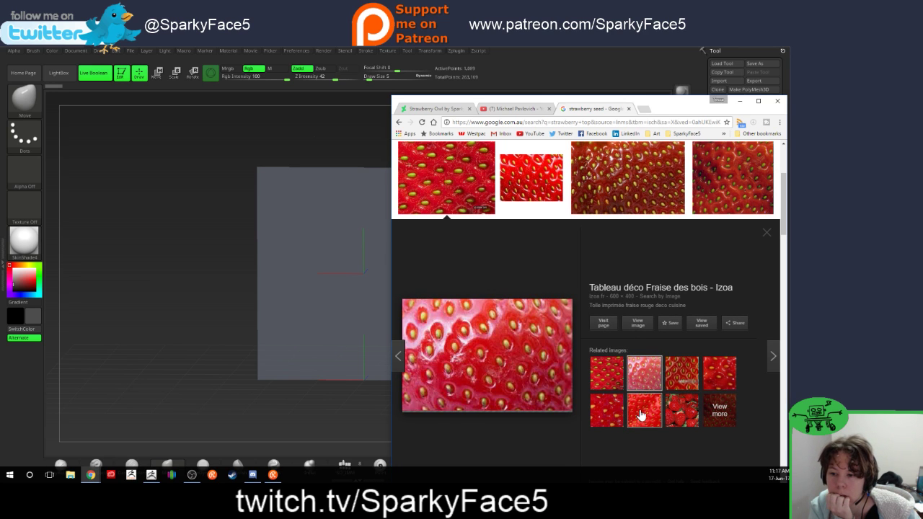
pyautogui.click(641, 415)
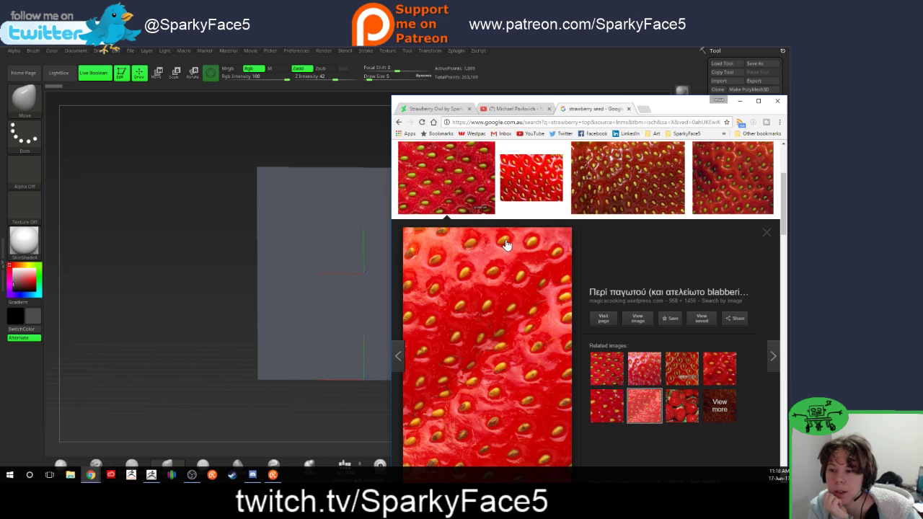
pyautogui.click(606, 372)
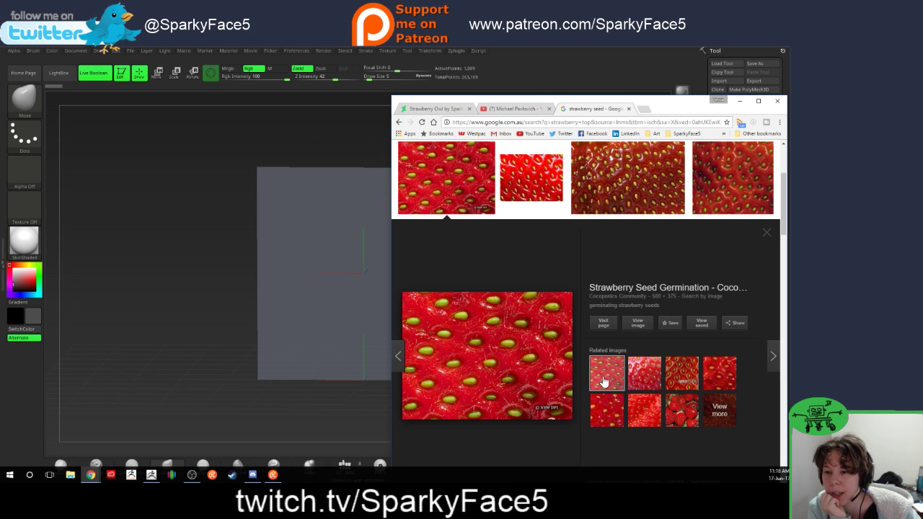
pyautogui.click(708, 387)
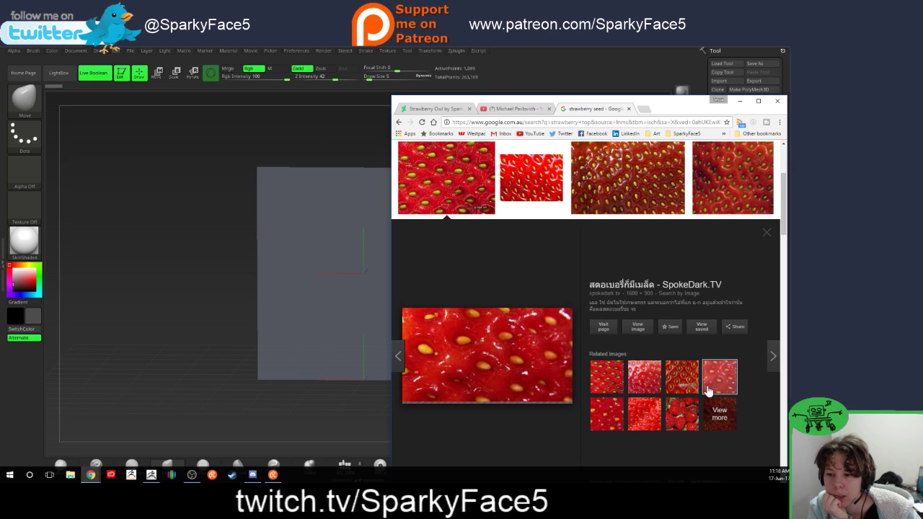
pyautogui.click(606, 414)
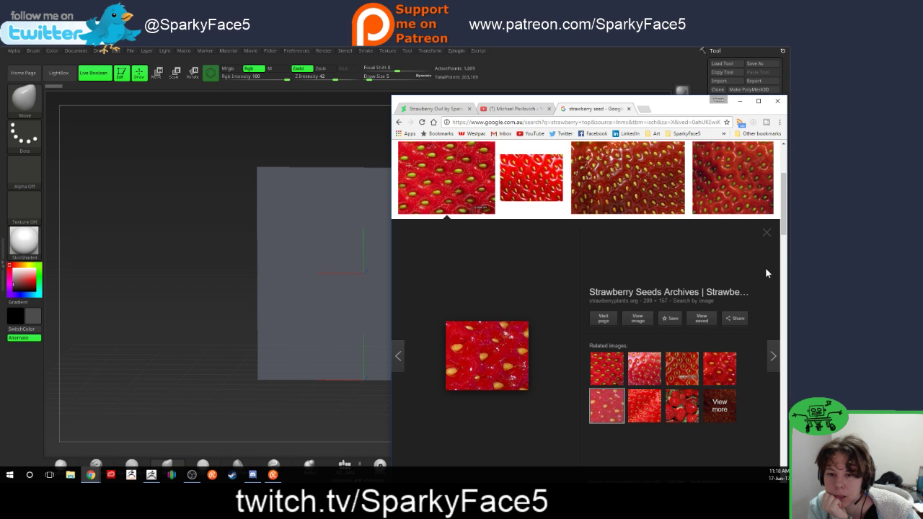
# Step: Return to the image results and examine the sprouting strawberry seeds photo and its related images
pyautogui.click(766, 234)
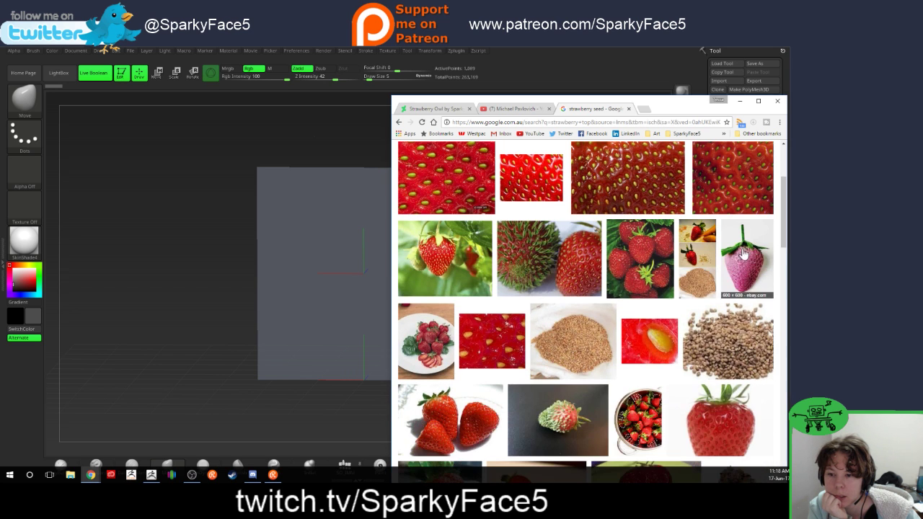
pyautogui.click(581, 266)
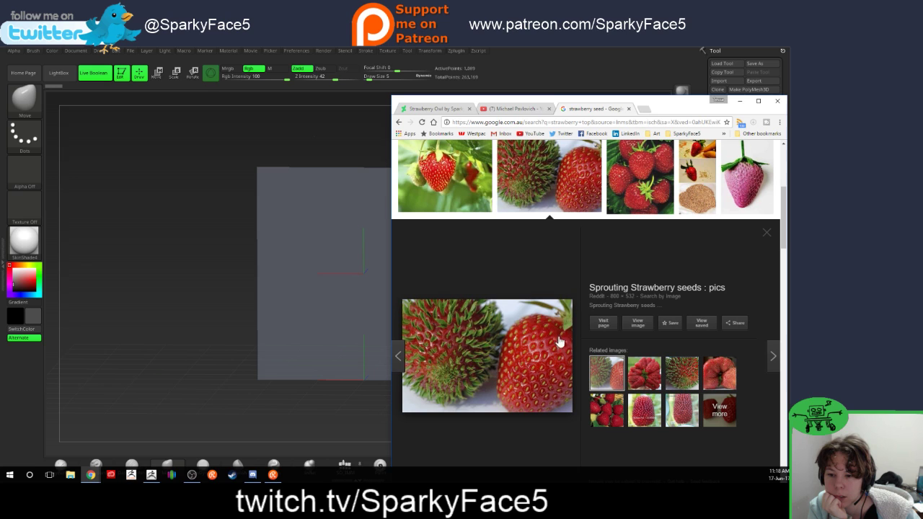
pyautogui.click(612, 408)
pyautogui.click(639, 410)
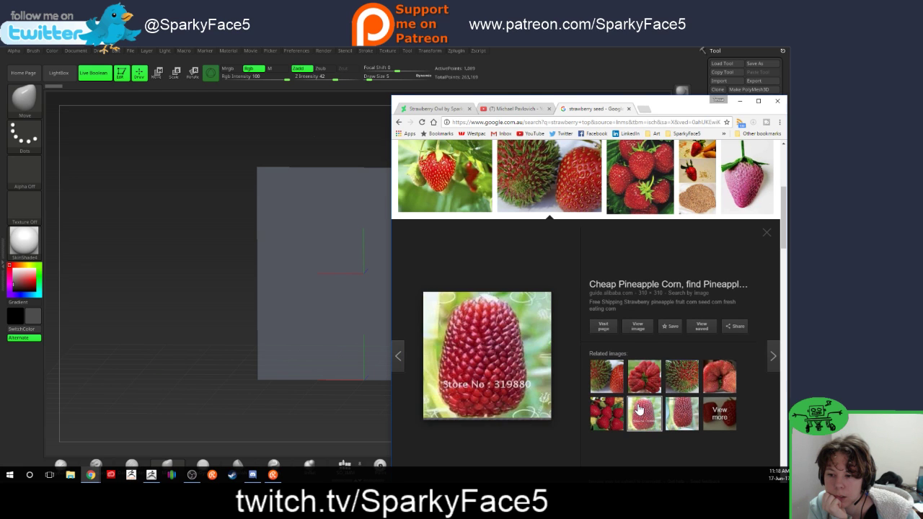
pyautogui.click(609, 373)
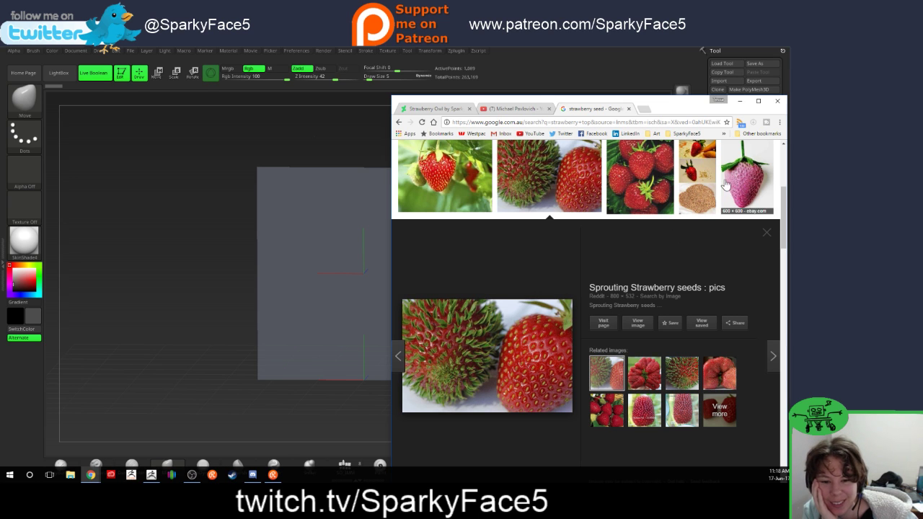
# Step: View the close-up of a single strawberry seed and compare it with related photos of seeds set in the skin
pyautogui.click(765, 234)
pyautogui.click(660, 259)
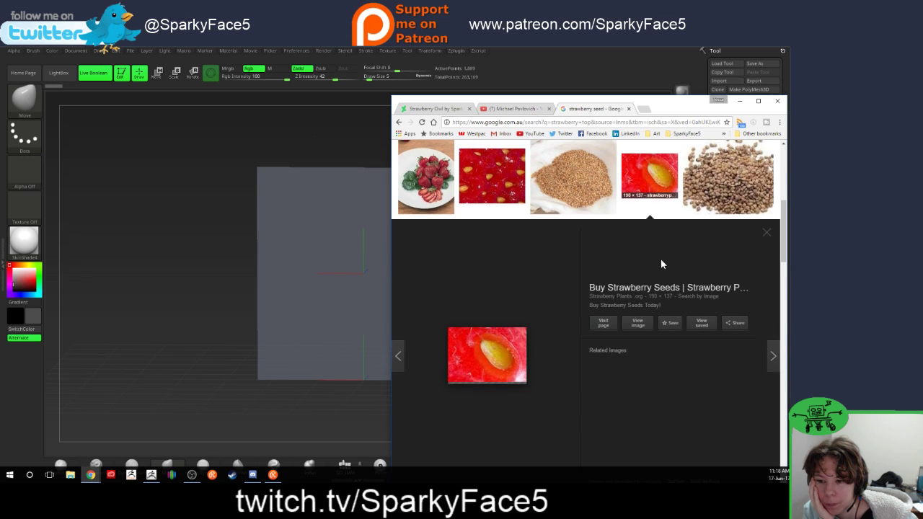
pyautogui.click(678, 379)
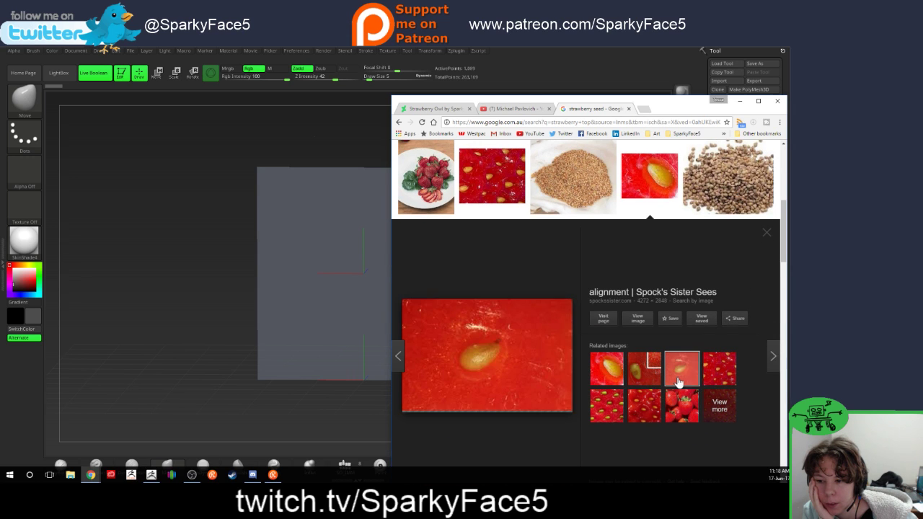
pyautogui.click(712, 379)
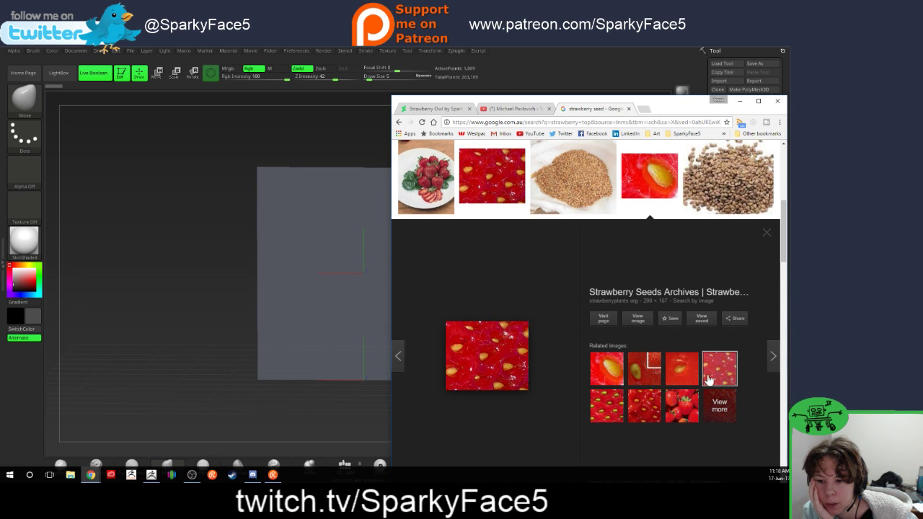
pyautogui.click(653, 408)
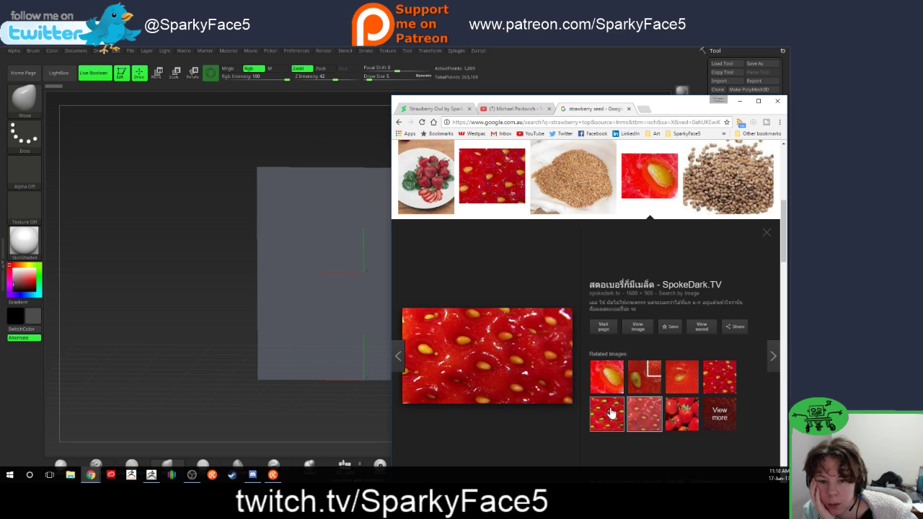
pyautogui.click(610, 412)
pyautogui.click(610, 393)
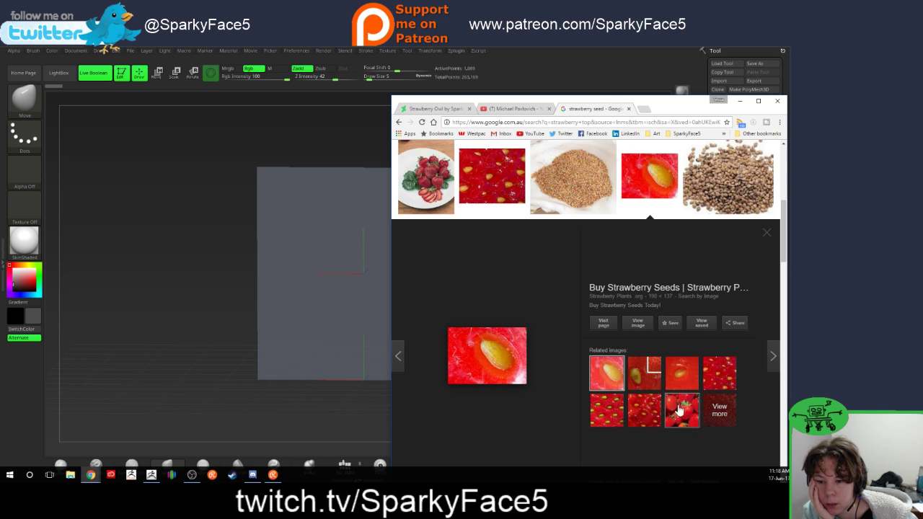
pyautogui.click(618, 415)
pyautogui.click(638, 418)
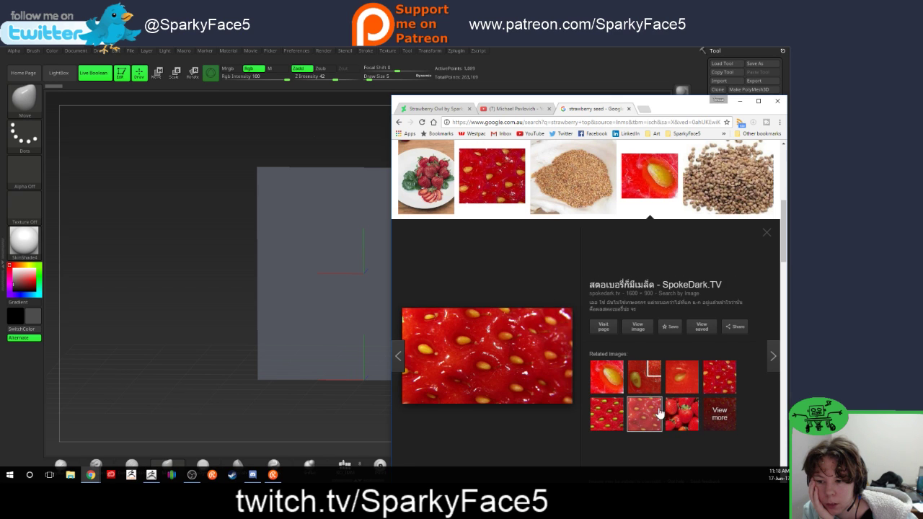
# Step: Compare the related close-ups of single and clustered strawberry seeds for their shape and sockets, and return to ZBrush
pyautogui.click(719, 376)
pyautogui.click(685, 378)
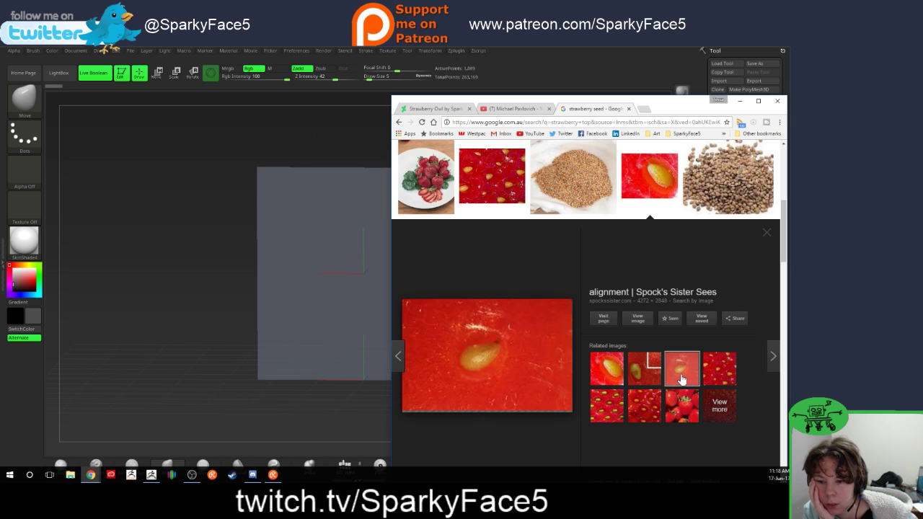
pyautogui.click(642, 377)
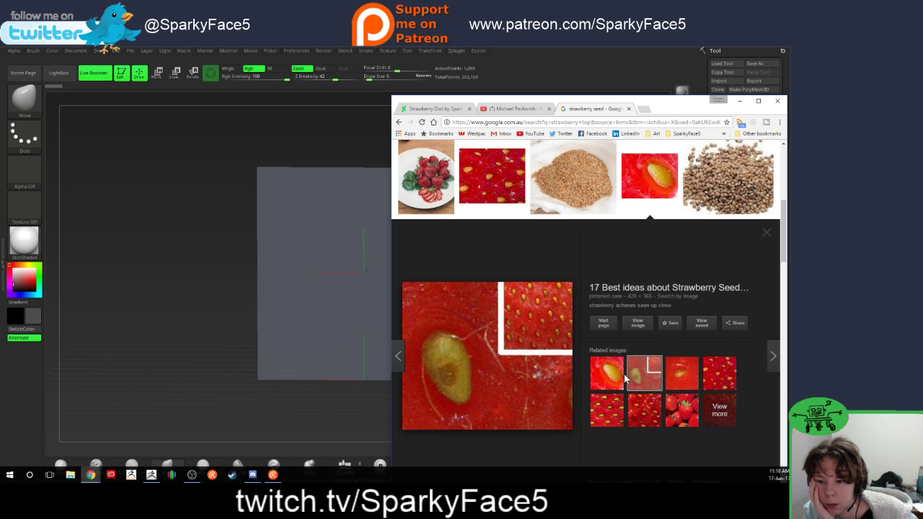
pyautogui.click(611, 381)
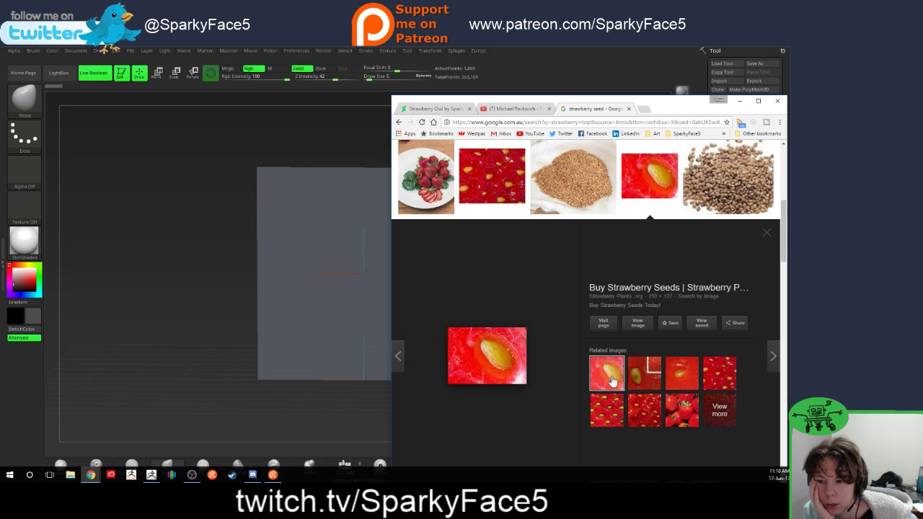
pyautogui.click(610, 401)
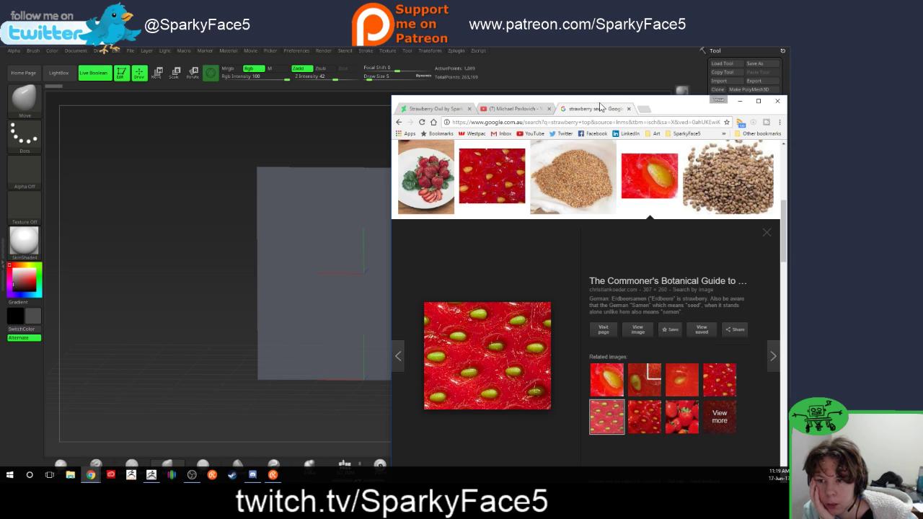
pyautogui.click(738, 101)
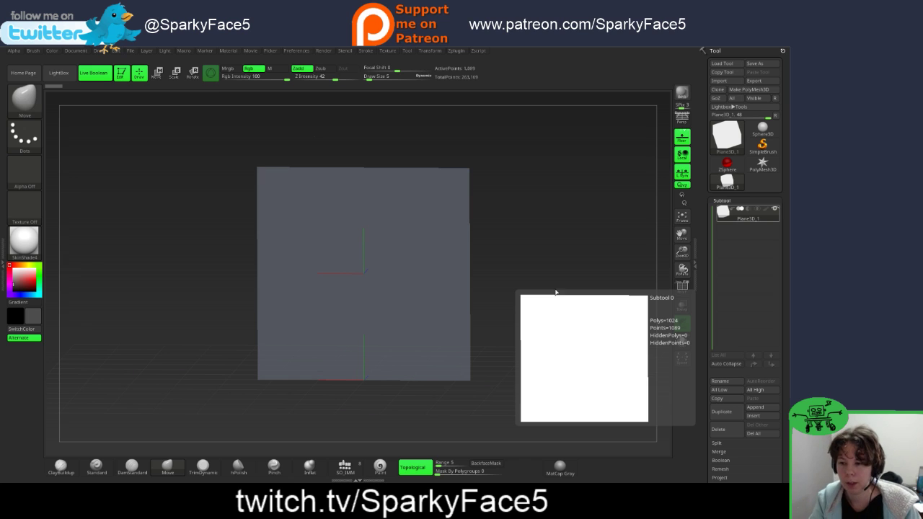
# Step: Turn off topological masking for work on the template plane
pyautogui.moveTo(506, 251)
pyautogui.mouseDown()
pyautogui.moveTo(479, 268)
pyautogui.moveTo(540, 264)
pyautogui.moveTo(512, 264)
pyautogui.moveTo(520, 259)
pyautogui.mouseUp()
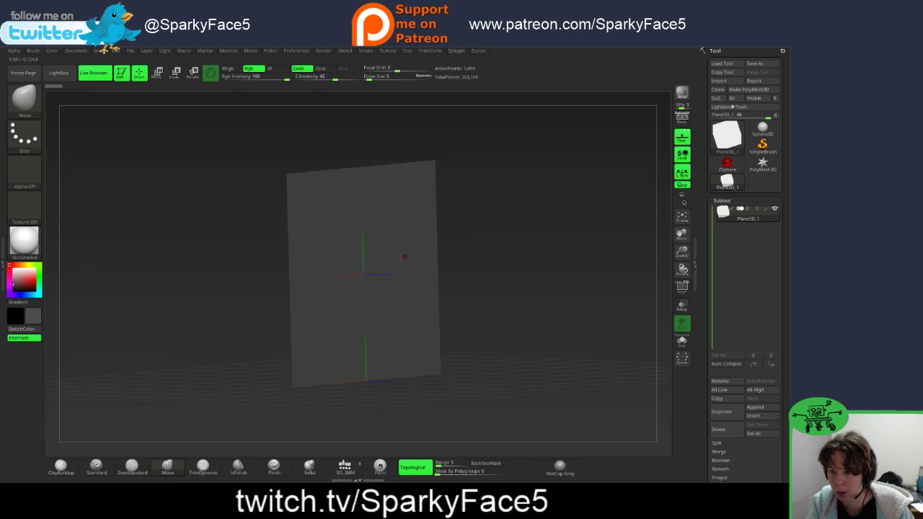
pyautogui.moveTo(445, 278); pyautogui.dragTo(513, 277)
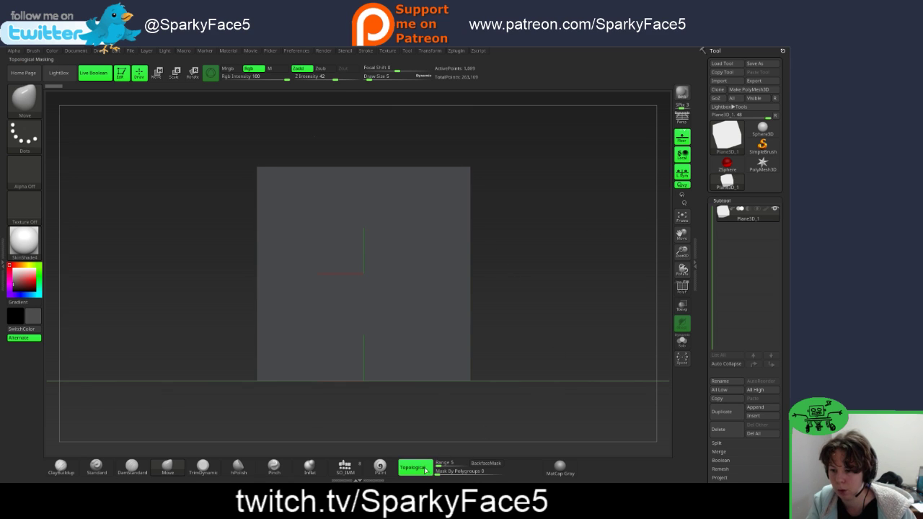
pyautogui.click(415, 467)
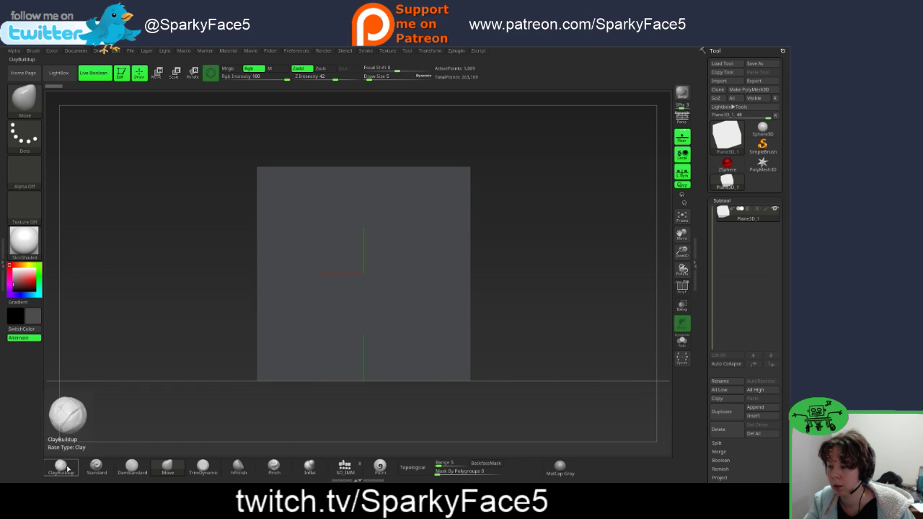
# Step: Select the Clay brush and set its draw size to 83
pyautogui.click(27, 106)
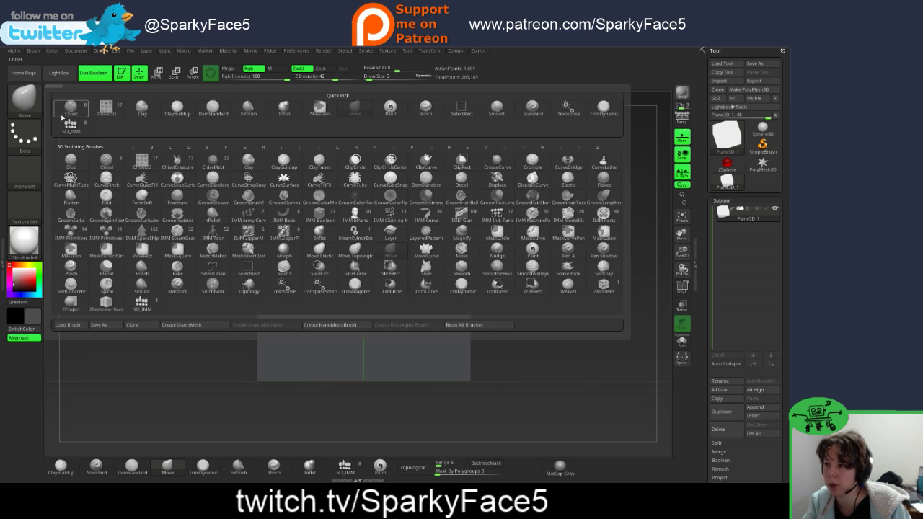
pyautogui.click(143, 110)
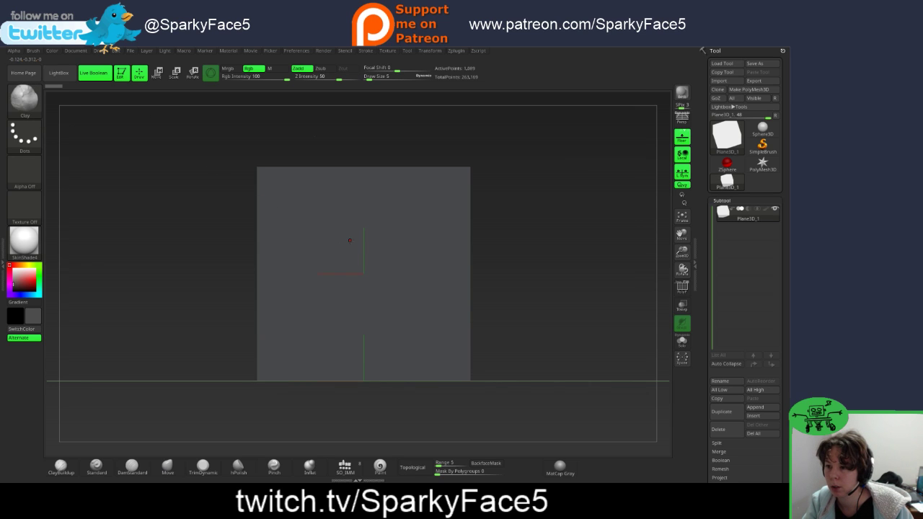
pyautogui.press('s')
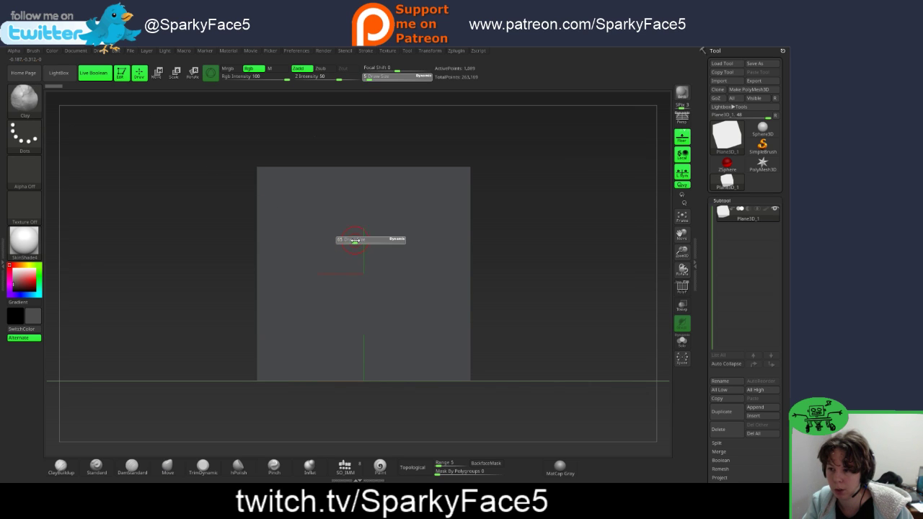
pyautogui.click(358, 240)
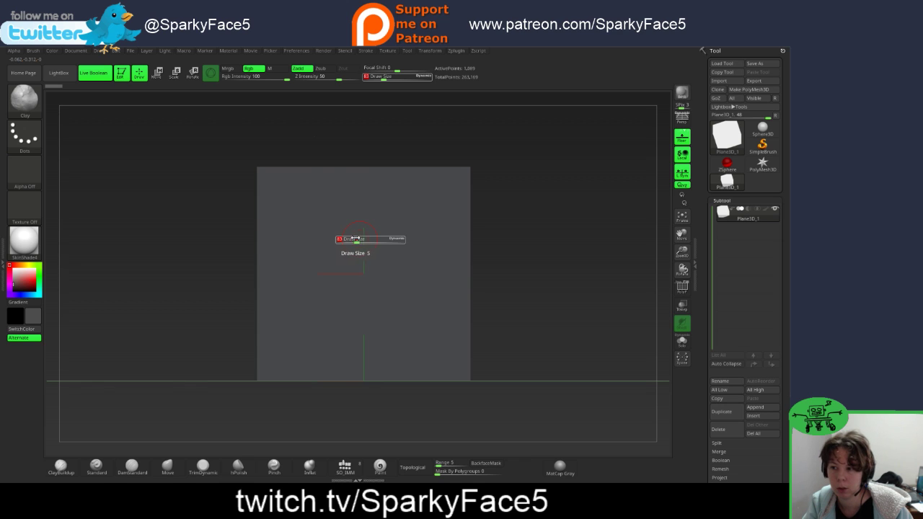
pyautogui.press('Return')
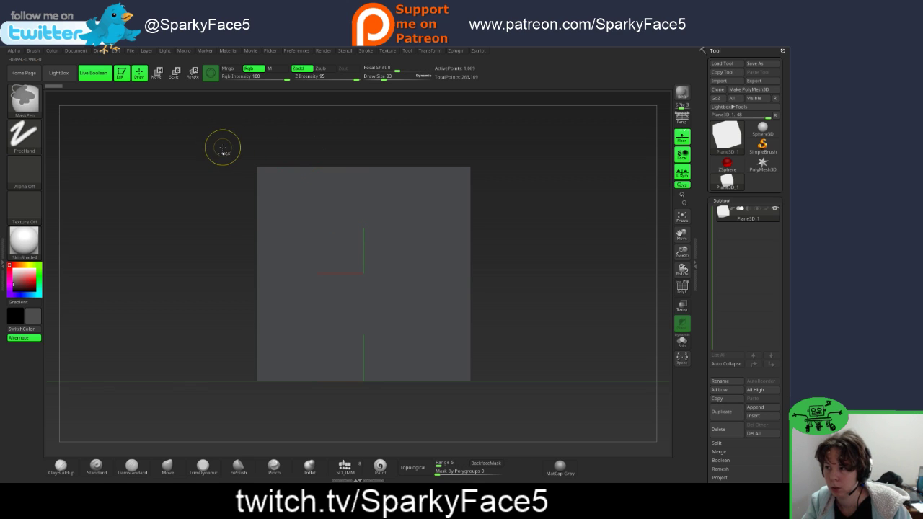
# Step: Set the MaskPen stroke to DragRect and mask a thin border along all four edges of the plane
pyautogui.keyDown('ctrl'); pyautogui.click(32, 141); pyautogui.keyUp('ctrl')
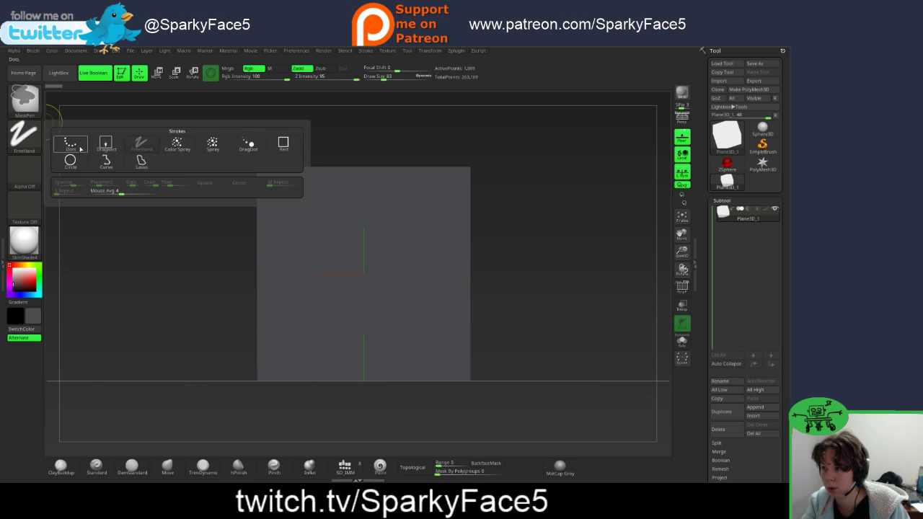
pyautogui.moveTo(109, 147)
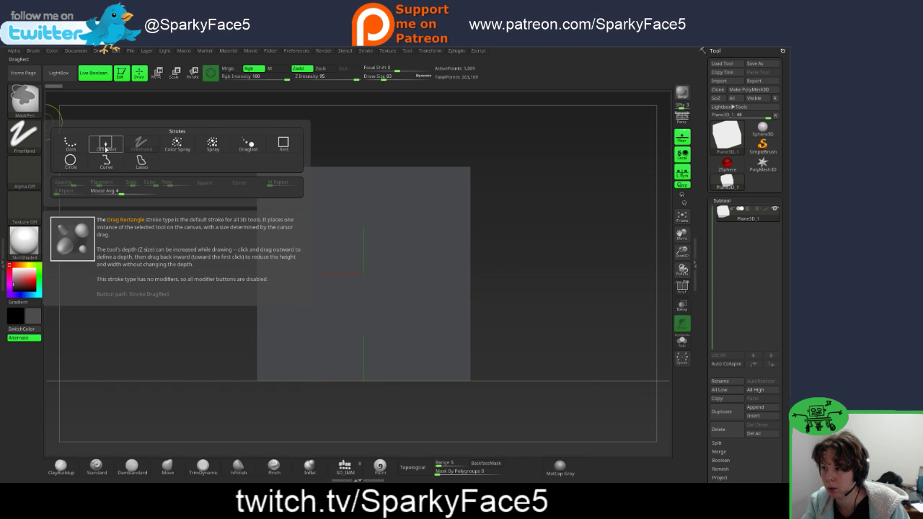
pyautogui.click(105, 147)
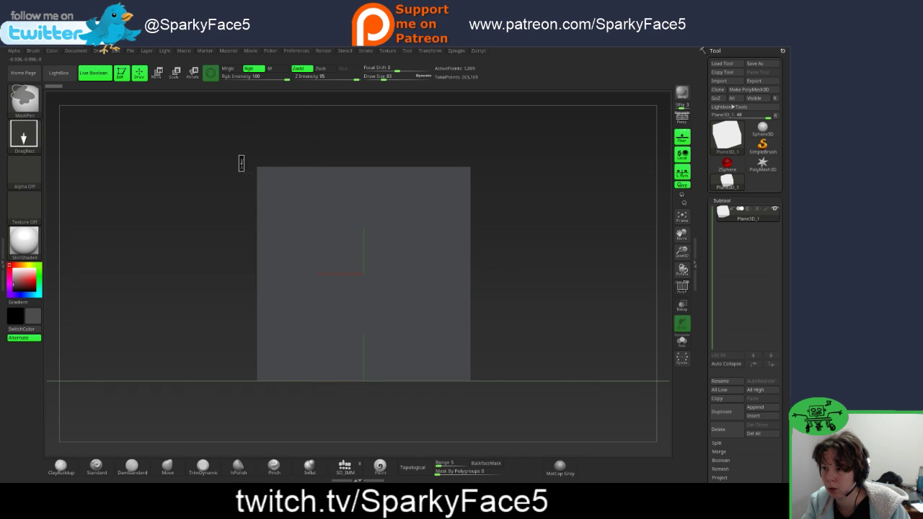
pyautogui.moveTo(241, 158)
pyautogui.keyDown('ctrl'); pyautogui.mouseDown()
pyautogui.moveTo(311, 175)
pyautogui.moveTo(501, 181)
pyautogui.mouseUp(); pyautogui.keyUp('ctrl')
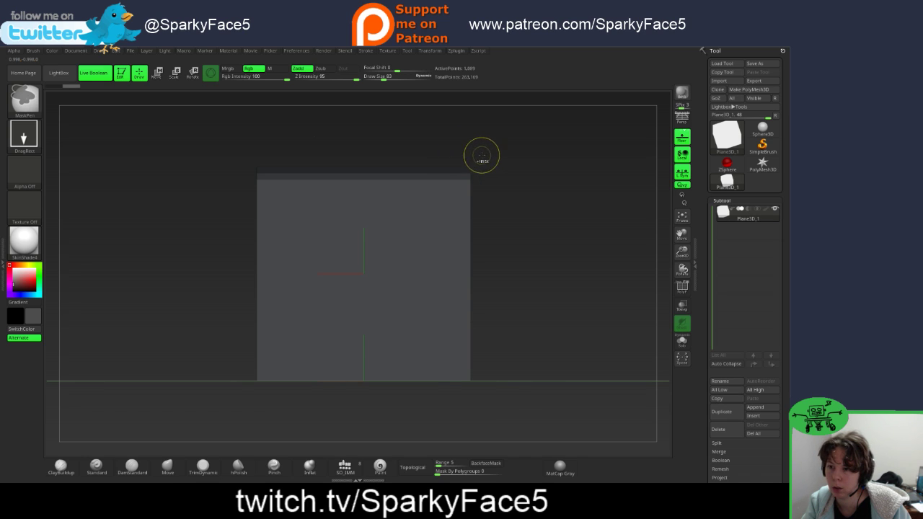
pyautogui.keyDown('ctrl'); pyautogui.moveTo(481, 153); pyautogui.dragTo(456, 396); pyautogui.keyUp('ctrl')
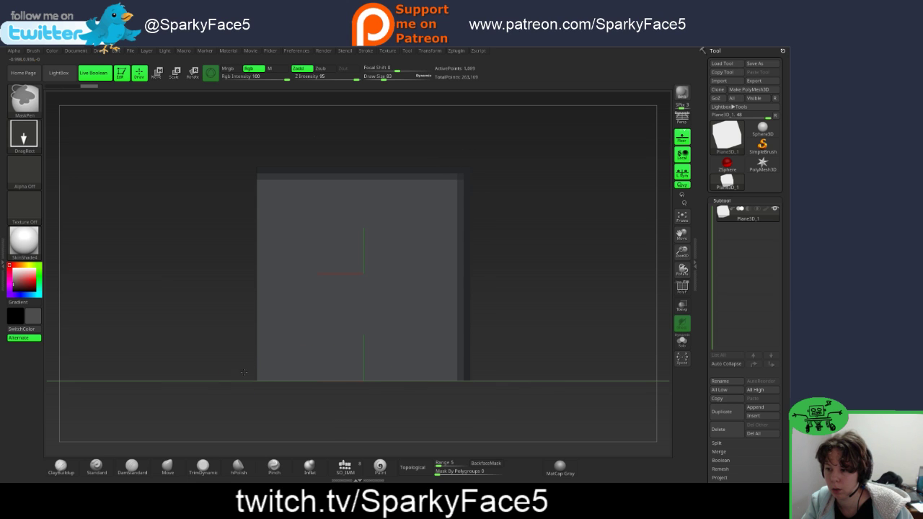
pyautogui.keyDown('ctrl'); pyautogui.moveTo(243, 372); pyautogui.dragTo(524, 387); pyautogui.keyUp('ctrl')
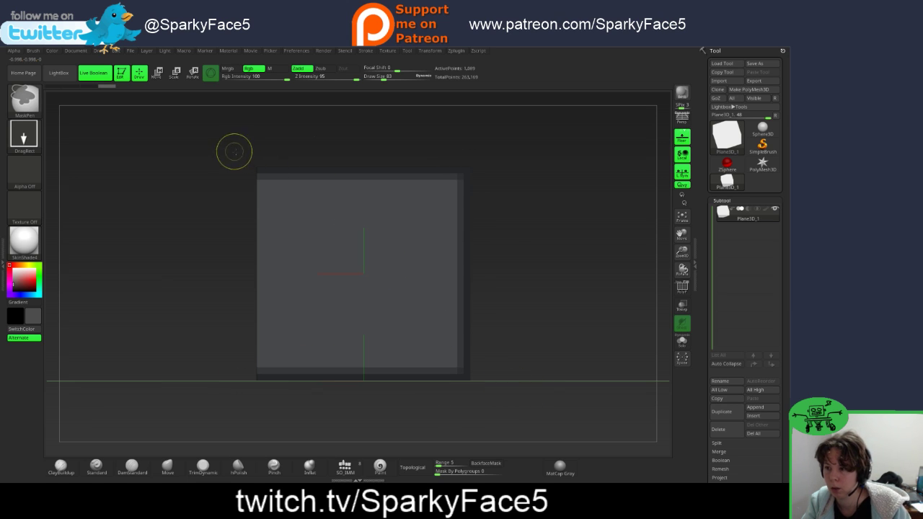
pyautogui.moveTo(234, 151)
pyautogui.keyDown('ctrl'); pyautogui.mouseDown()
pyautogui.moveTo(261, 209)
pyautogui.moveTo(278, 324)
pyautogui.moveTo(263, 325)
pyautogui.moveTo(266, 390)
pyautogui.mouseUp(); pyautogui.keyUp('ctrl')
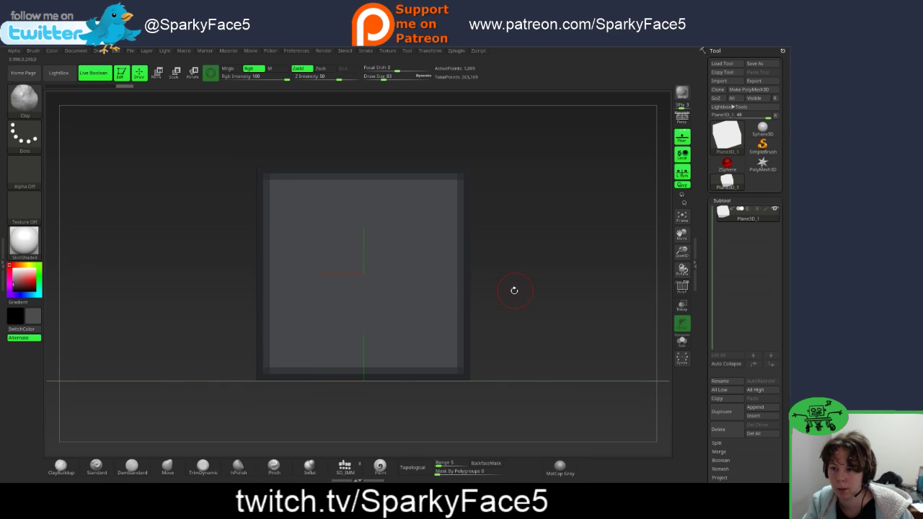
# Step: Invert the plane's mask back and forth, ending with only the border masked
pyautogui.press('ctrl')
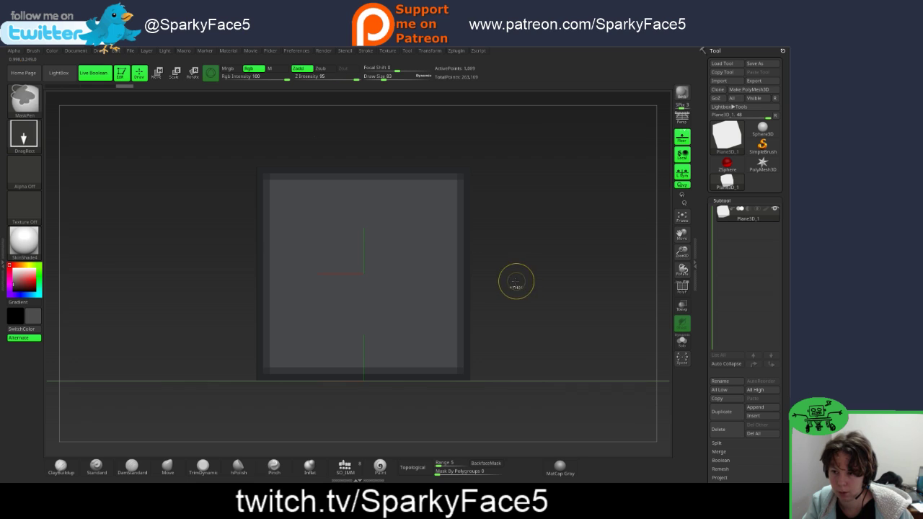
pyautogui.keyDown('ctrl'); pyautogui.click(505, 281); pyautogui.keyUp('ctrl')
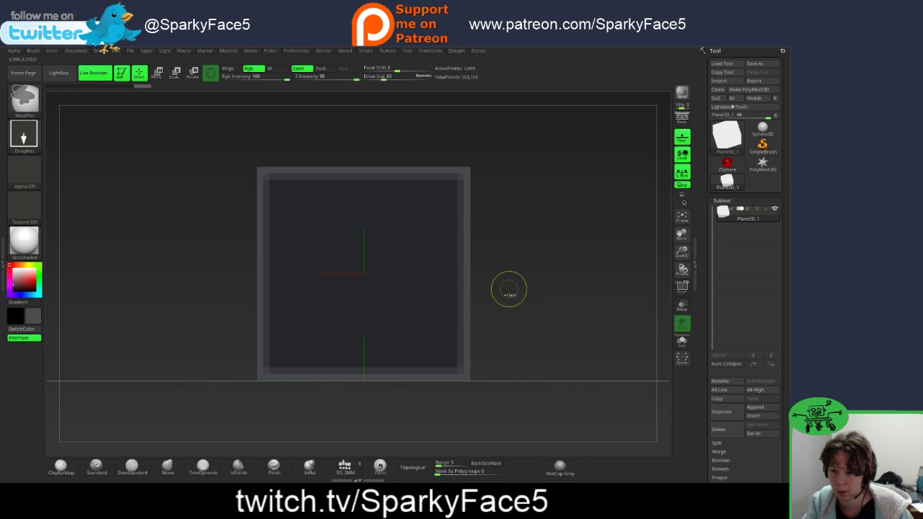
pyautogui.keyDown('ctrl'); pyautogui.click(509, 289); pyautogui.keyUp('ctrl')
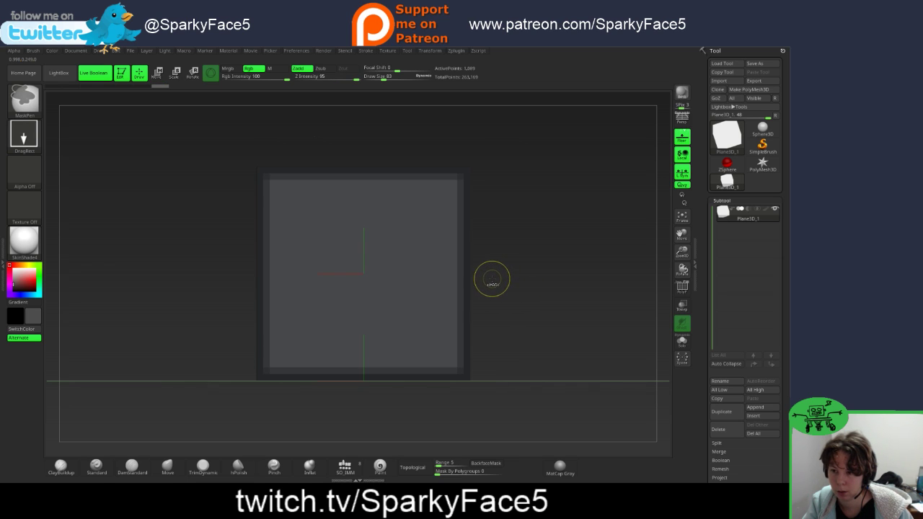
pyautogui.keyDown('ctrl'); pyautogui.click(503, 280); pyautogui.keyUp('ctrl')
pyautogui.keyDown('ctrl'); pyautogui.click(502, 282); pyautogui.keyUp('ctrl')
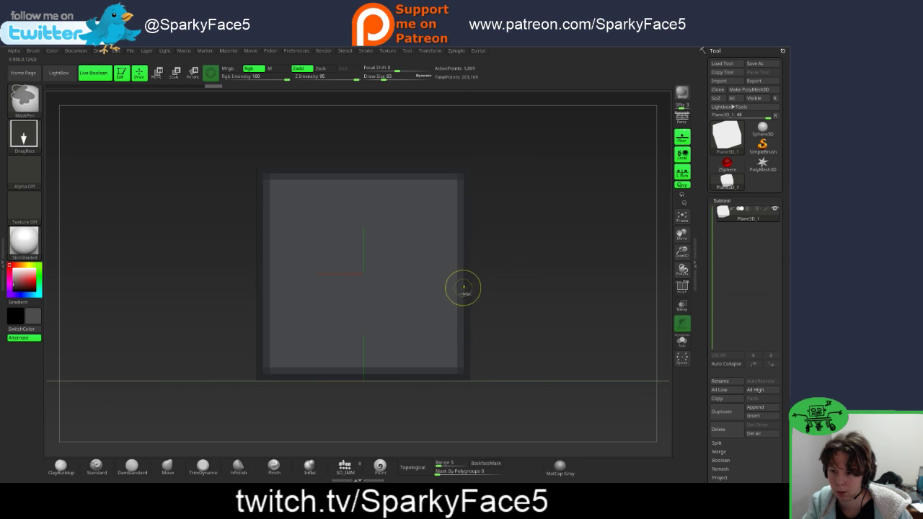
pyautogui.hotkey('ctrl', 'shift')
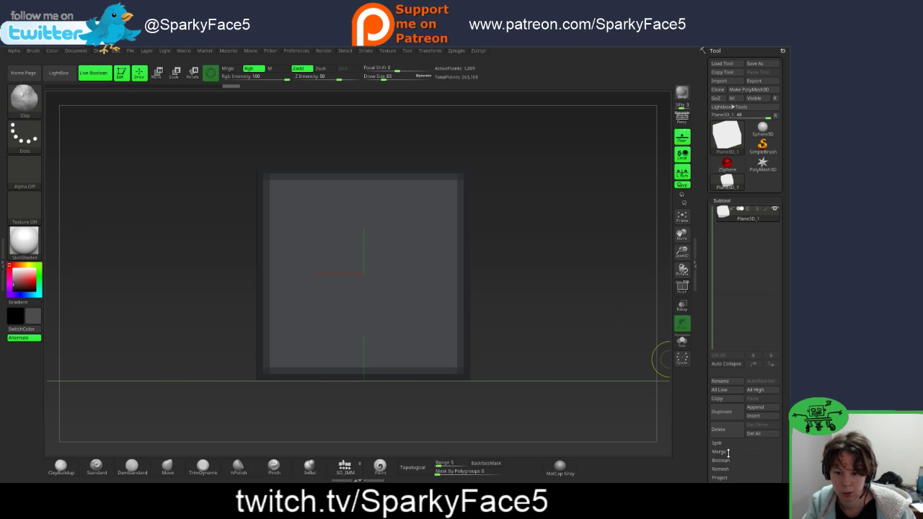
# Step: Show the Masking options and turn off the floor grid with the plane facing front
pyautogui.moveTo(707, 453); pyautogui.dragTo(702, 335)
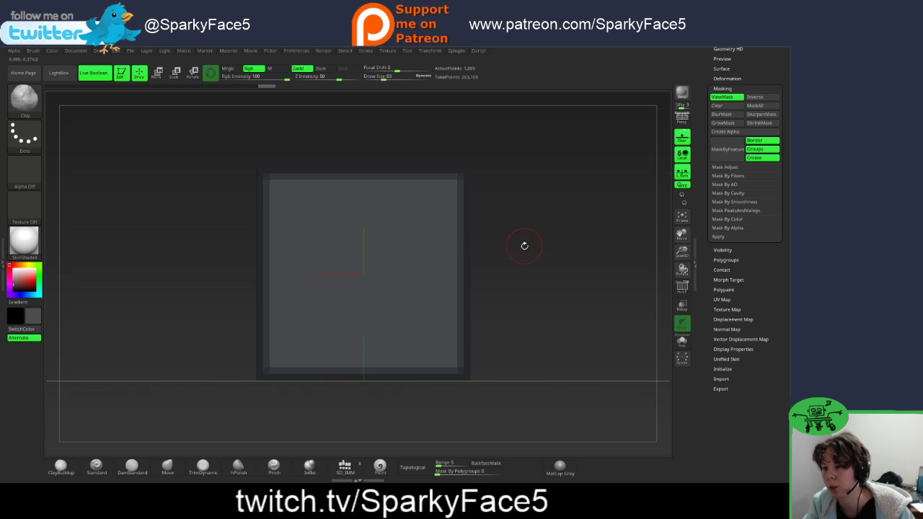
pyautogui.moveTo(524, 246)
pyautogui.mouseDown()
pyautogui.moveTo(617, 257)
pyautogui.moveTo(477, 245)
pyautogui.mouseUp()
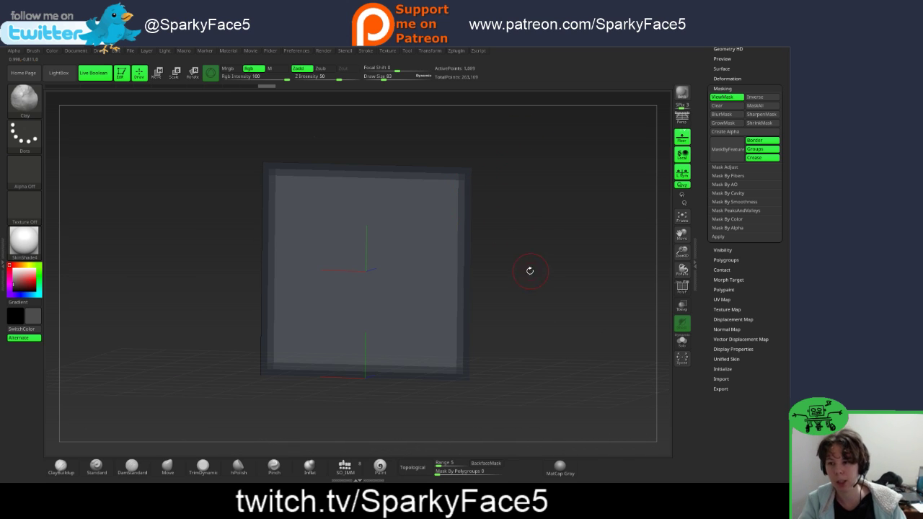
pyautogui.moveTo(530, 270); pyautogui.dragTo(558, 262)
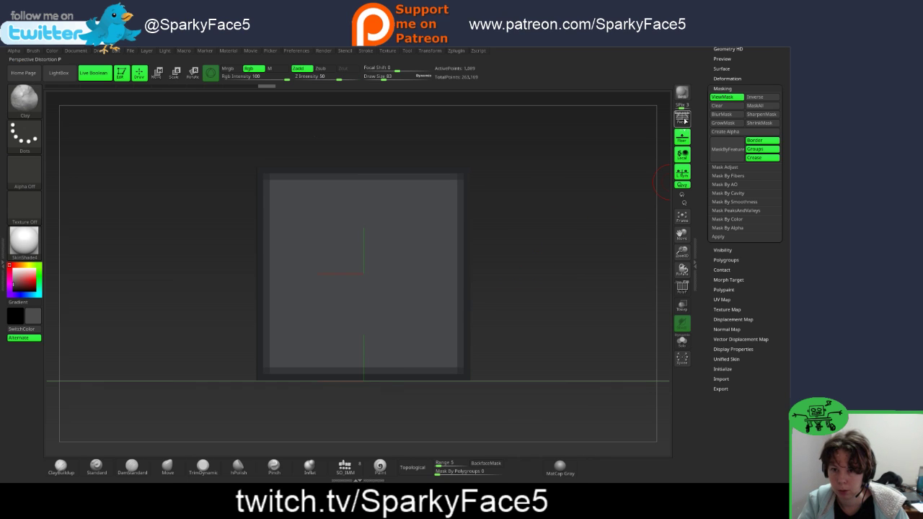
pyautogui.click(682, 137)
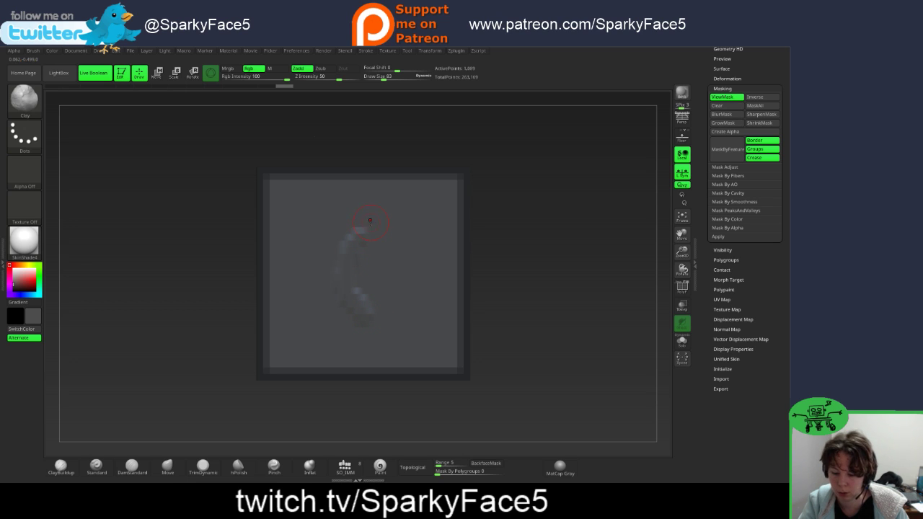
# Step: Undo the first clay stroke and build up a raised teardrop-shaped seed in the middle of the plane with Clay
pyautogui.hotkey('ctrl', 'z')
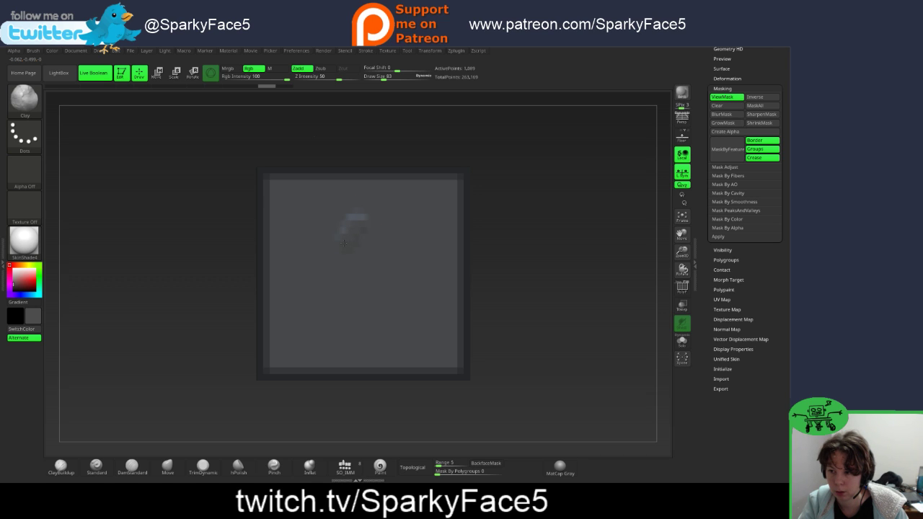
pyautogui.moveTo(352, 311)
pyautogui.mouseDown()
pyautogui.moveTo(386, 310)
pyautogui.moveTo(397, 292)
pyautogui.moveTo(368, 217)
pyautogui.mouseUp()
pyautogui.moveTo(351, 257)
pyautogui.mouseDown()
pyautogui.moveTo(373, 287)
pyautogui.moveTo(369, 260)
pyautogui.mouseUp()
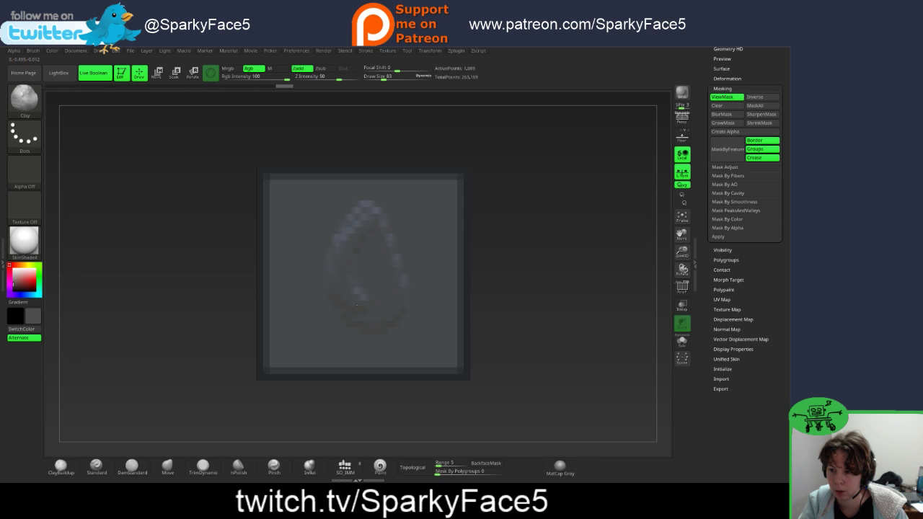
pyautogui.moveTo(358, 303)
pyautogui.mouseDown()
pyautogui.moveTo(386, 299)
pyautogui.moveTo(385, 274)
pyautogui.moveTo(374, 238)
pyautogui.moveTo(371, 253)
pyautogui.moveTo(364, 236)
pyautogui.moveTo(366, 287)
pyautogui.moveTo(366, 252)
pyautogui.moveTo(352, 242)
pyautogui.moveTo(364, 278)
pyautogui.moveTo(394, 224)
pyautogui.moveTo(377, 209)
pyautogui.moveTo(407, 283)
pyautogui.moveTo(393, 331)
pyautogui.moveTo(330, 258)
pyautogui.mouseUp()
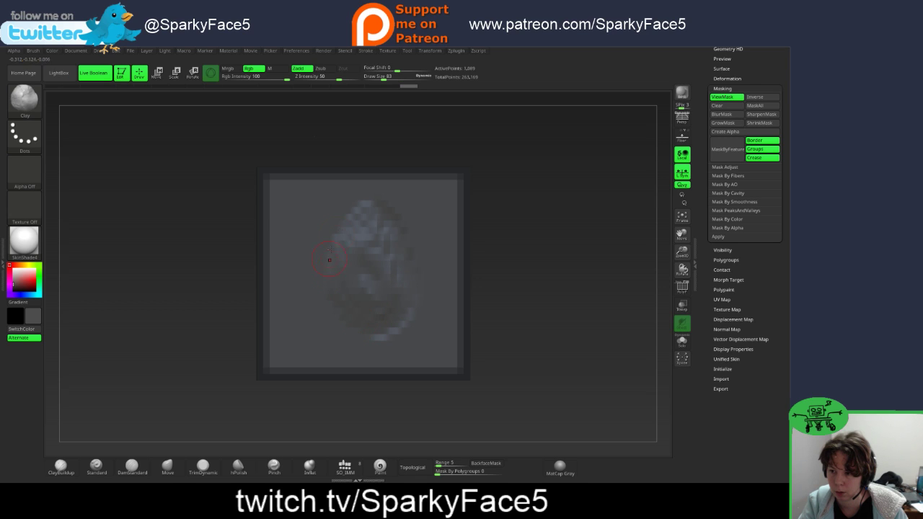
pyautogui.moveTo(356, 200)
pyautogui.mouseDown()
pyautogui.moveTo(319, 255)
pyautogui.moveTo(318, 287)
pyautogui.moveTo(361, 328)
pyautogui.moveTo(382, 325)
pyautogui.mouseUp()
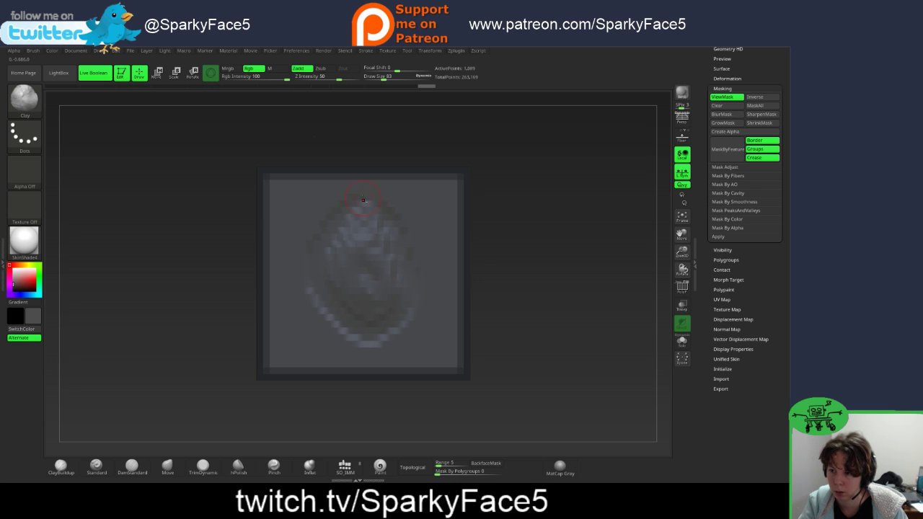
pyautogui.moveTo(363, 200); pyautogui.dragTo(370, 226)
pyautogui.moveTo(339, 281)
pyautogui.mouseDown()
pyautogui.moveTo(356, 309)
pyautogui.moveTo(364, 287)
pyautogui.mouseUp()
pyautogui.moveTo(367, 246)
pyautogui.mouseDown()
pyautogui.moveTo(364, 218)
pyautogui.moveTo(357, 234)
pyautogui.mouseUp()
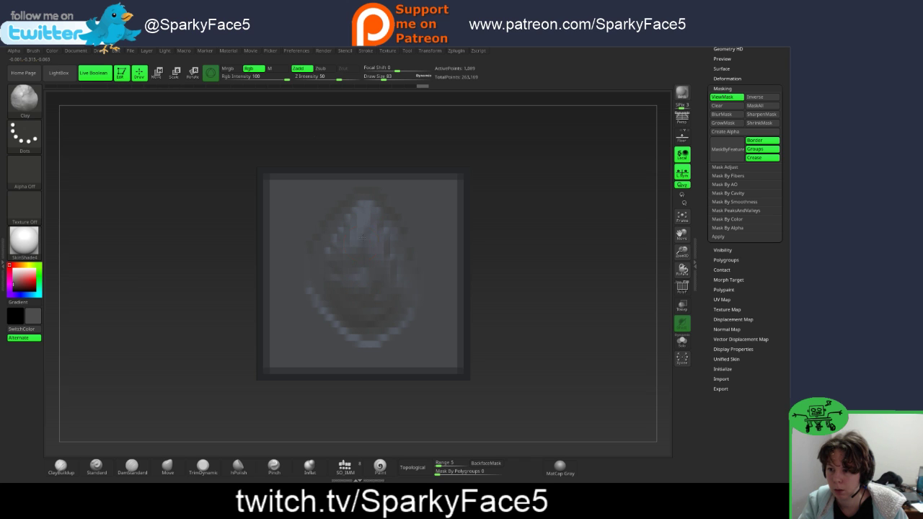
pyautogui.moveTo(517, 288); pyautogui.dragTo(477, 257)
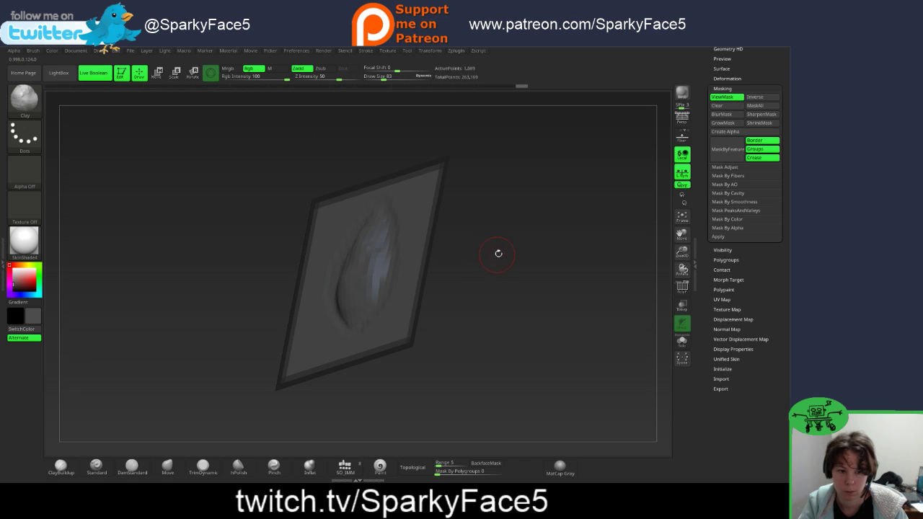
# Step: Reshape the sides and raised profile of the seed with the Move brush at draw size 111, working from several angles
pyautogui.moveTo(498, 253); pyautogui.dragTo(521, 243)
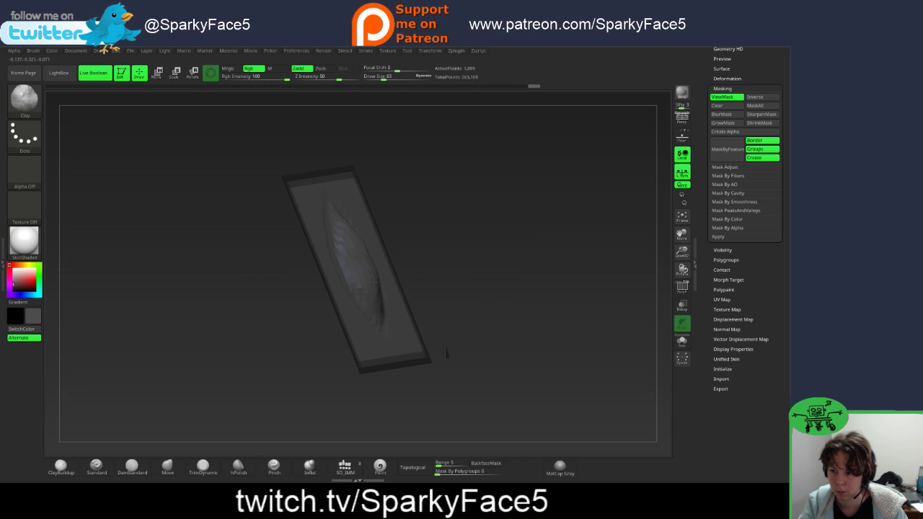
pyautogui.click(167, 467)
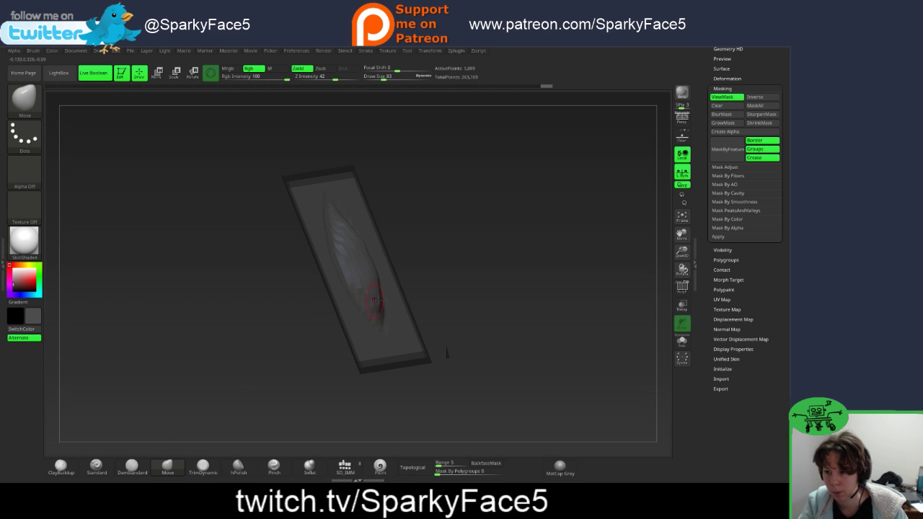
pyautogui.press('s')
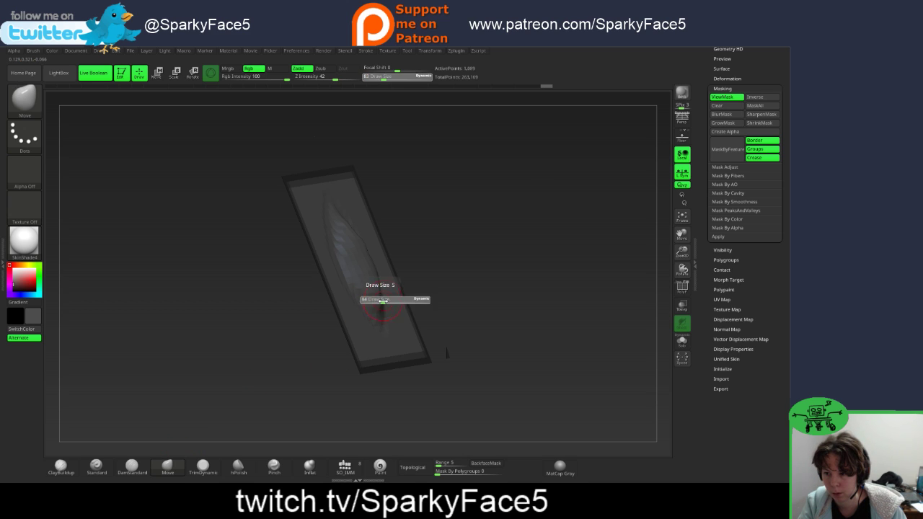
pyautogui.click(382, 301)
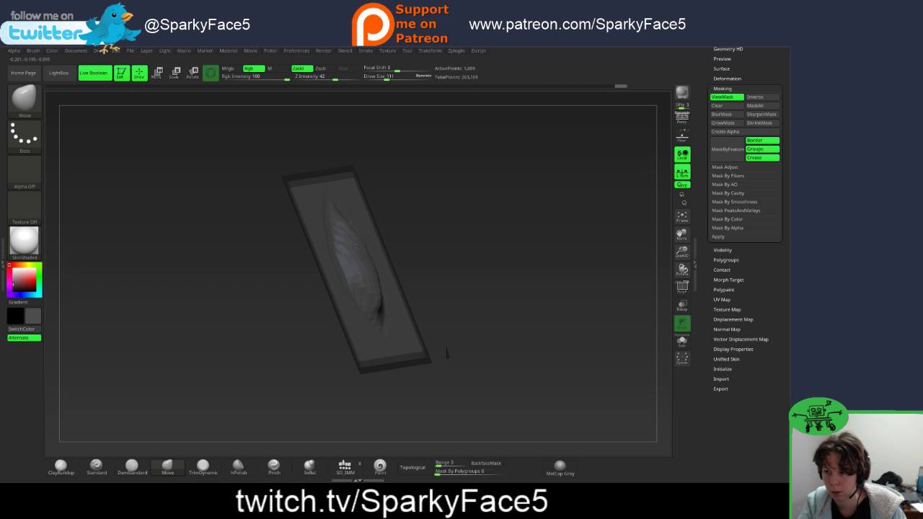
pyautogui.moveTo(445, 354); pyautogui.dragTo(358, 229)
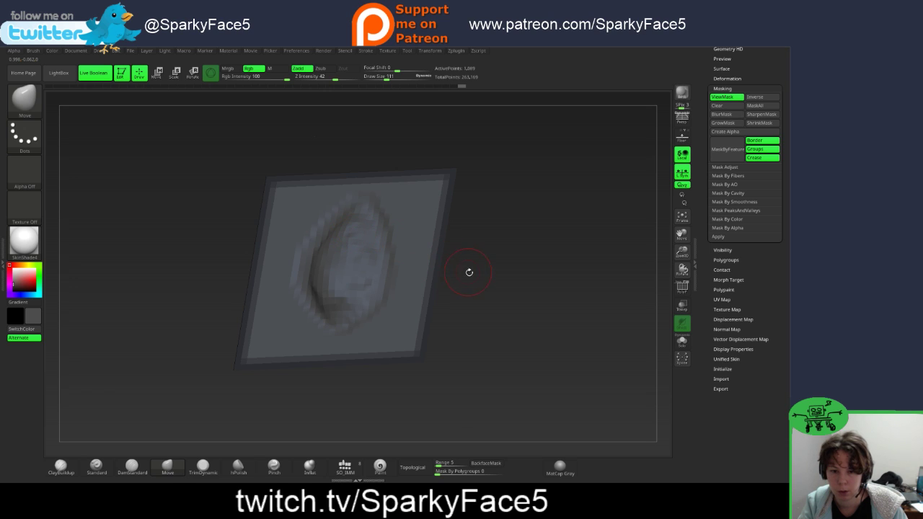
pyautogui.moveTo(468, 271); pyautogui.dragTo(342, 255)
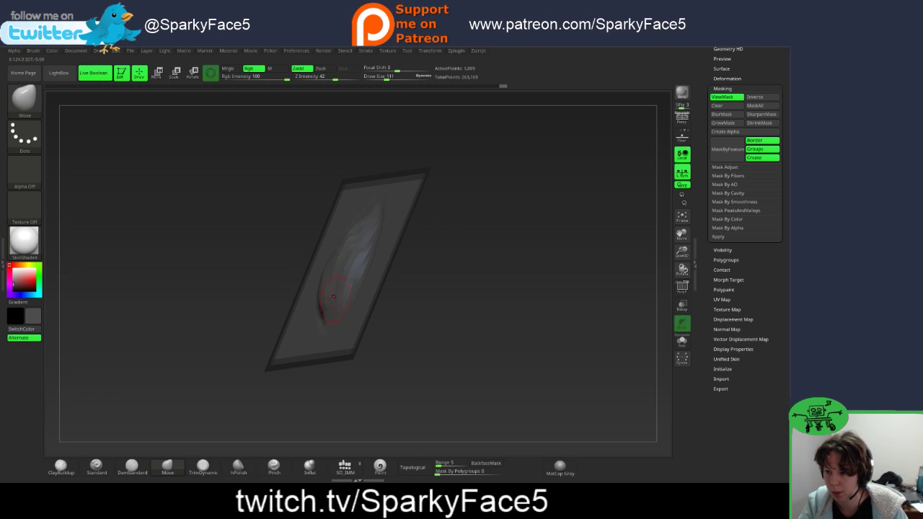
pyautogui.moveTo(439, 298); pyautogui.dragTo(403, 277)
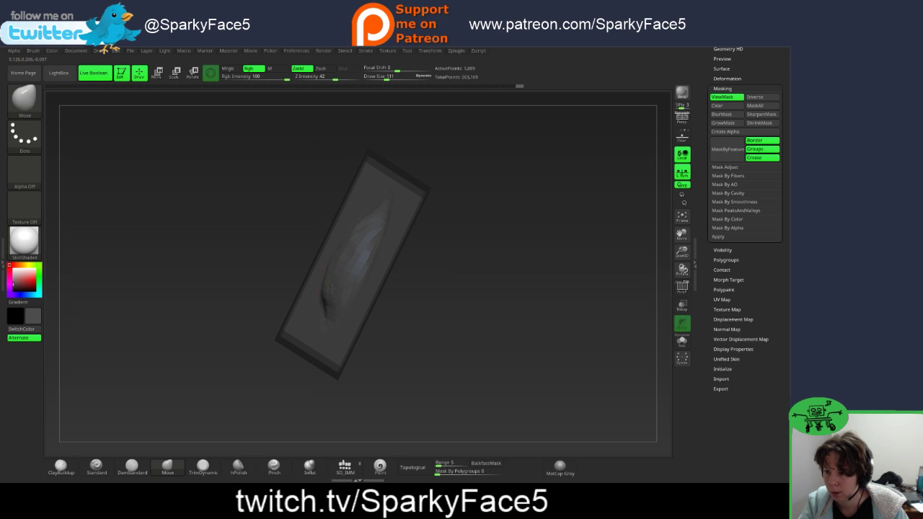
pyautogui.moveTo(438, 313); pyautogui.dragTo(450, 328)
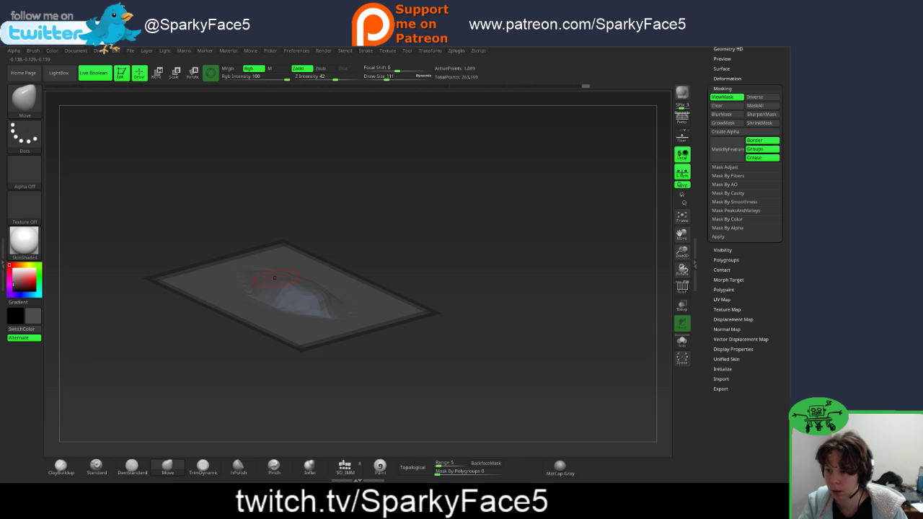
pyautogui.moveTo(358, 247); pyautogui.dragTo(303, 279)
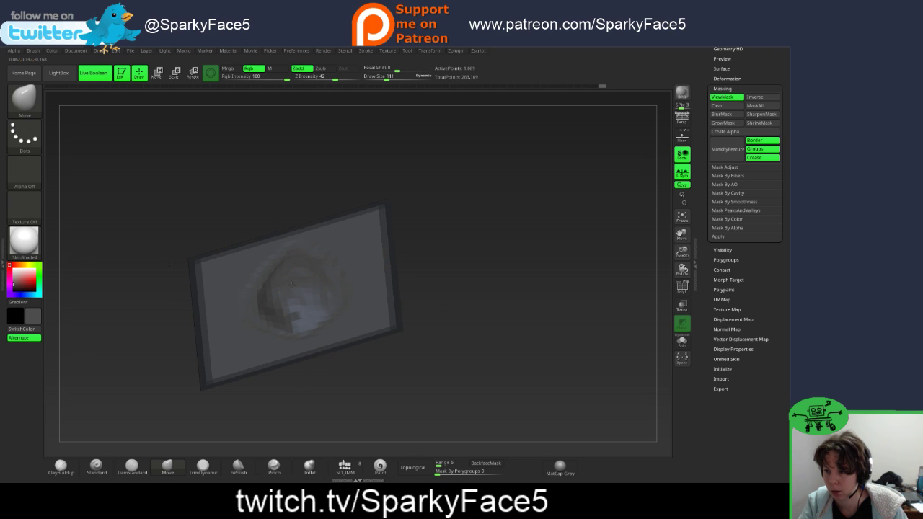
pyautogui.moveTo(434, 261); pyautogui.dragTo(389, 269)
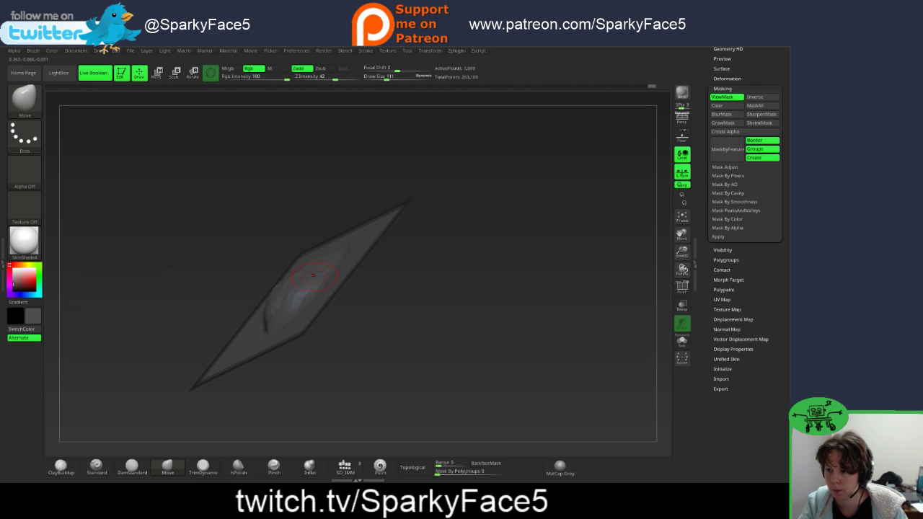
# Step: Undo the last Move edit and smooth the middle of the seed
pyautogui.hotkey('ctrl', 'z')
pyautogui.moveTo(372, 277); pyautogui.dragTo(441, 282)
pyautogui.moveTo(313, 268)
pyautogui.keyDown('shift'); pyautogui.mouseDown()
pyautogui.moveTo(302, 280)
pyautogui.moveTo(311, 287)
pyautogui.mouseUp(); pyautogui.keyUp('shift')
pyautogui.moveTo(445, 286); pyautogui.dragTo(464, 286)
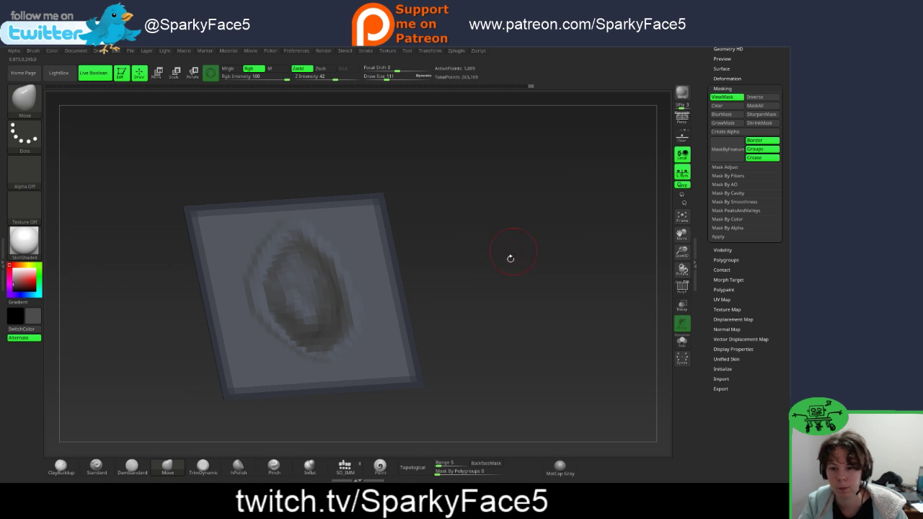
# Step: Show the Geometry options in place of Masking and raise the plane to subdivision level 6
pyautogui.keyDown('ctrl'); pyautogui.click(476, 265); pyautogui.keyUp('ctrl')
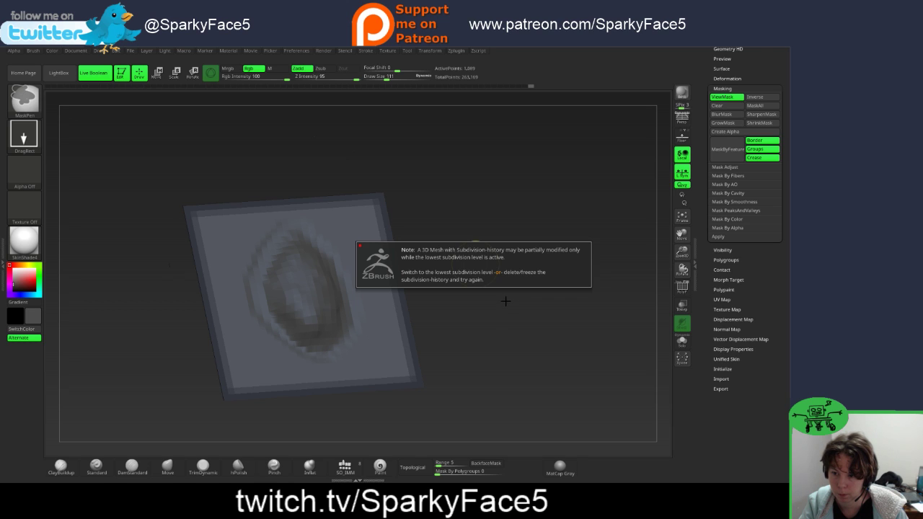
pyautogui.scroll(5, 721, 199)
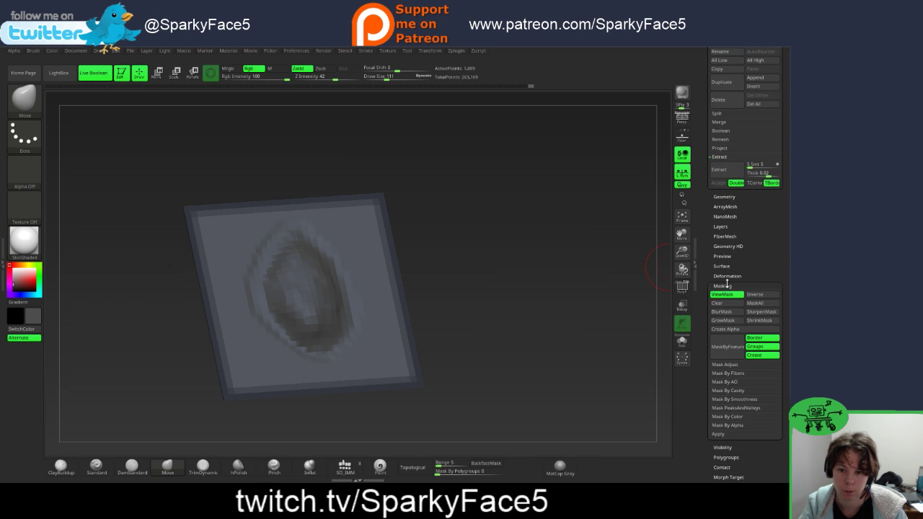
pyautogui.click(723, 287)
pyautogui.click(724, 197)
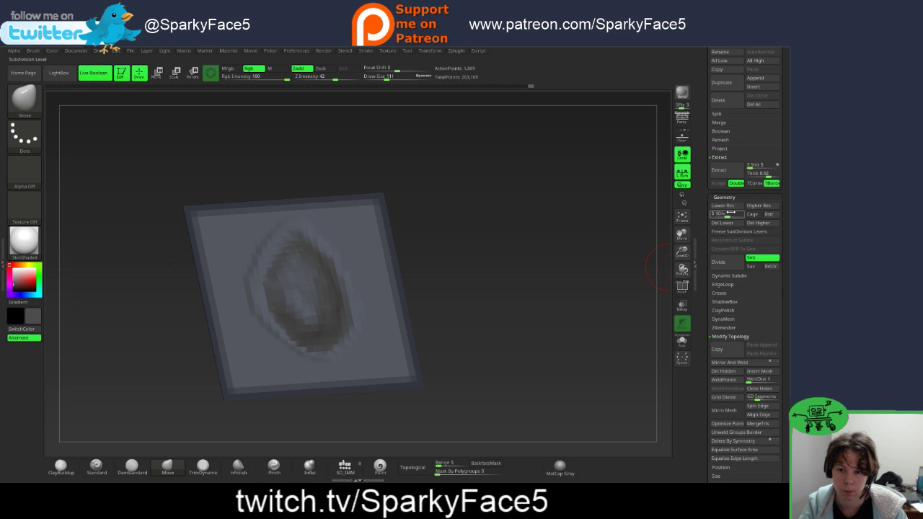
pyautogui.moveTo(726, 216)
pyautogui.mouseDown()
pyautogui.moveTo(742, 216)
pyautogui.moveTo(716, 219)
pyautogui.moveTo(732, 217)
pyautogui.mouseUp()
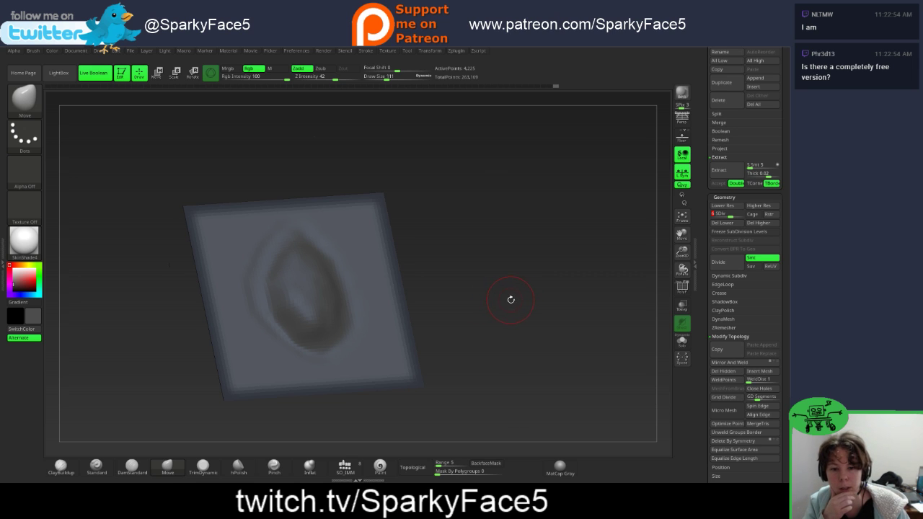
# Step: Refine the seed into a cleaner teardrop with a pointed tip and rounded base using the Move brush
pyautogui.moveTo(509, 284)
pyautogui.mouseDown()
pyautogui.moveTo(516, 295)
pyautogui.moveTo(497, 292)
pyautogui.mouseUp()
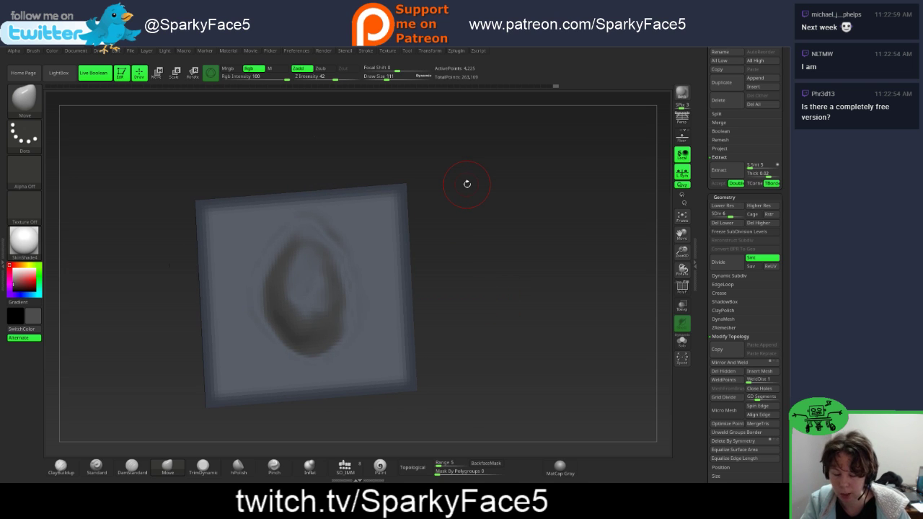
pyautogui.moveTo(464, 284); pyautogui.dragTo(474, 290)
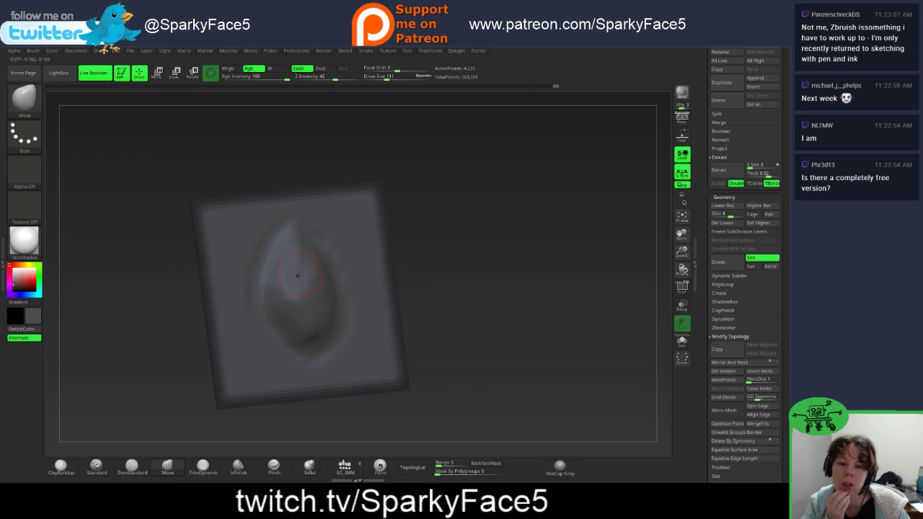
pyautogui.moveTo(484, 296); pyautogui.dragTo(462, 271)
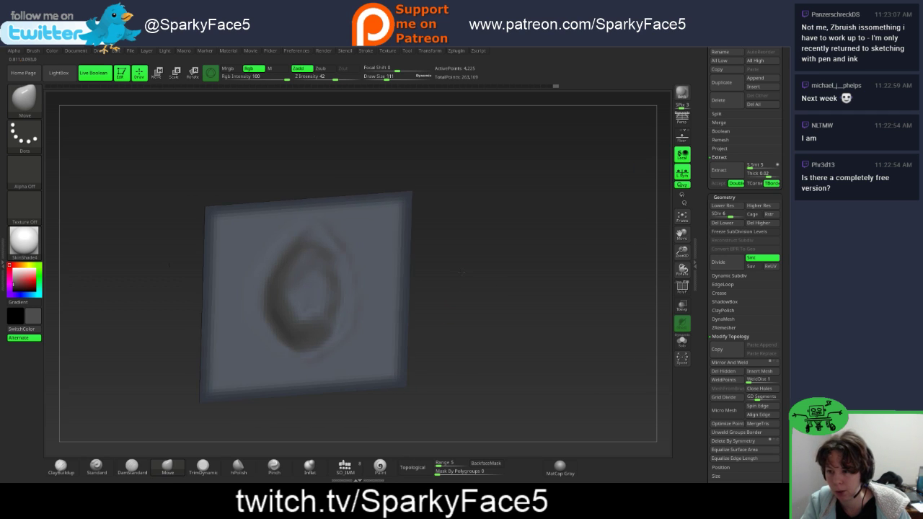
pyautogui.moveTo(512, 293); pyautogui.dragTo(449, 284)
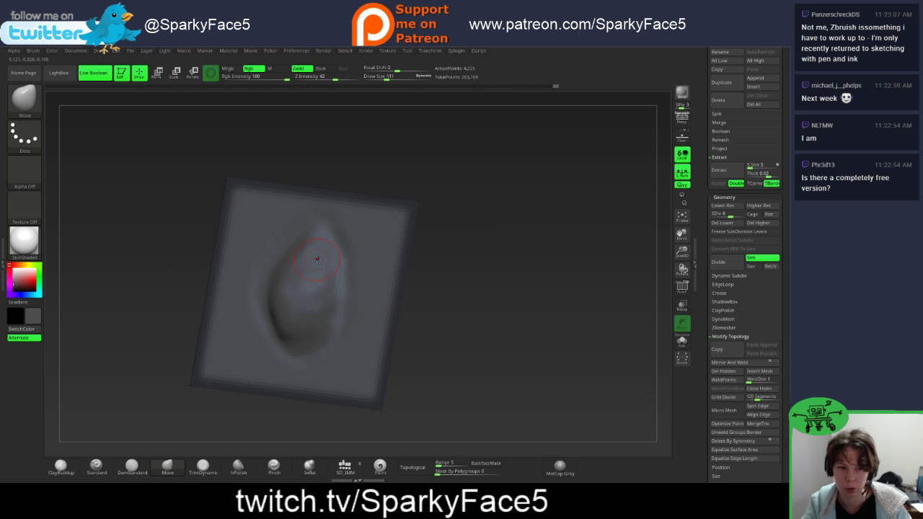
pyautogui.moveTo(450, 315); pyautogui.dragTo(444, 308)
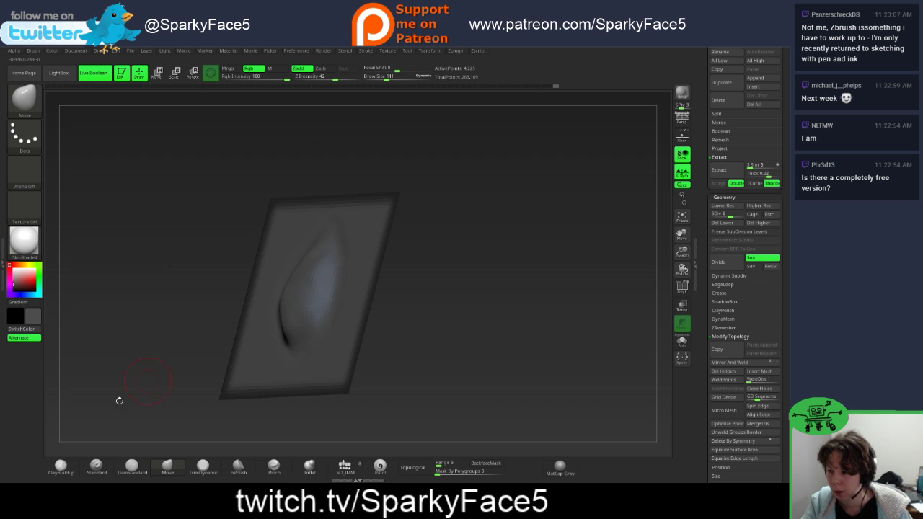
# Step: Add volume to both flanks and the lower middle of the seed with ClayBuildup
pyautogui.click(60, 465)
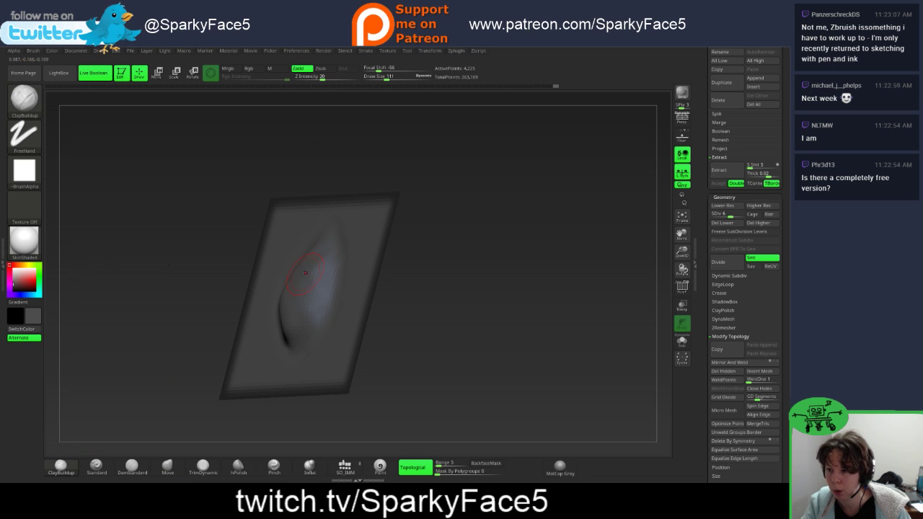
pyautogui.moveTo(302, 274); pyautogui.dragTo(309, 267)
pyautogui.click(286, 299)
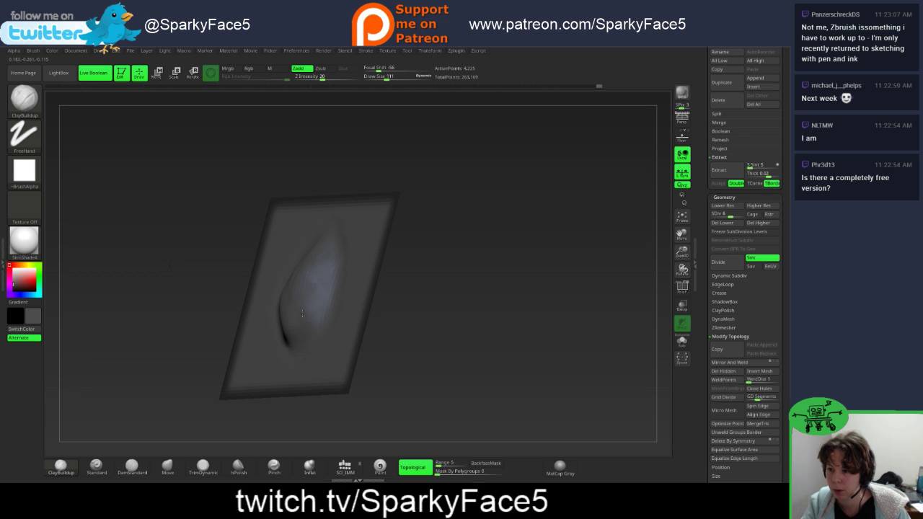
pyautogui.moveTo(289, 312); pyautogui.dragTo(303, 313)
pyautogui.moveTo(403, 312); pyautogui.dragTo(471, 308)
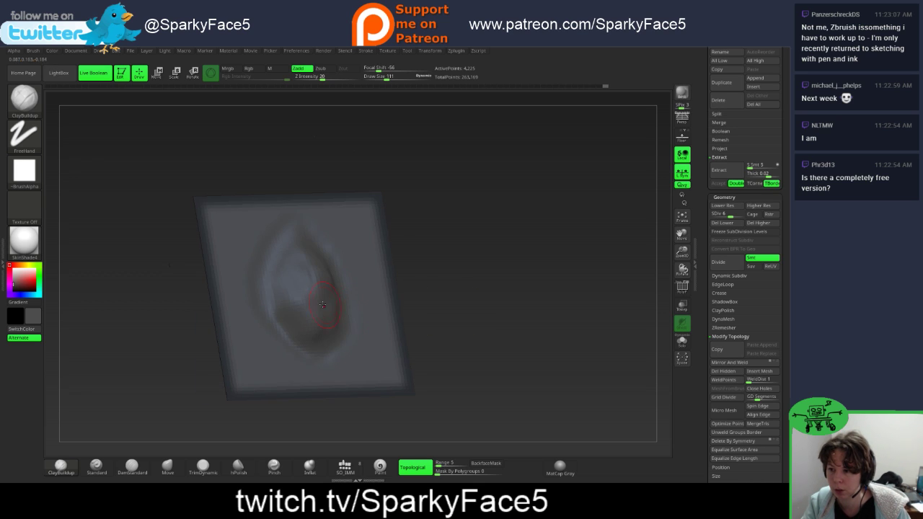
pyautogui.moveTo(319, 306); pyautogui.dragTo(325, 315)
pyautogui.moveTo(298, 285); pyautogui.dragTo(317, 314)
pyautogui.press('shift')
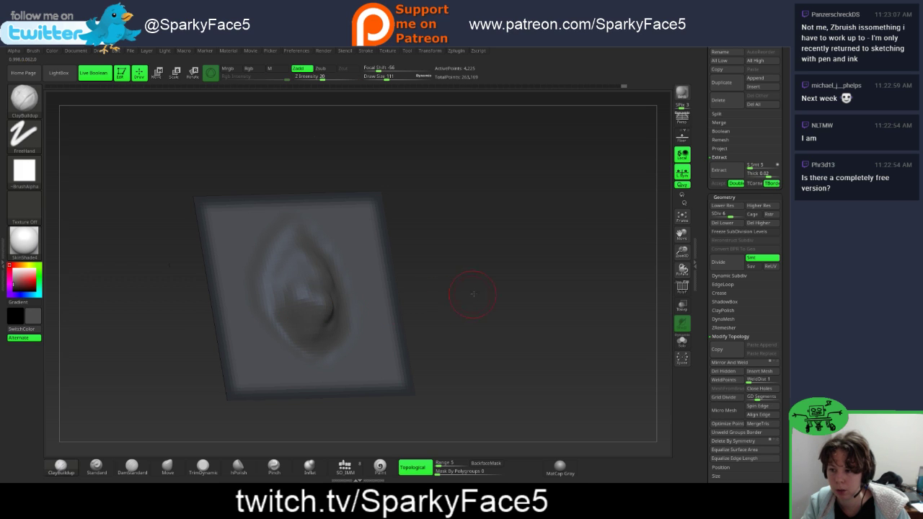
# Step: Smooth the built-up clay on the seed and fill out its upper part, blending it into an even surface
pyautogui.moveTo(470, 295); pyautogui.dragTo(408, 298)
pyautogui.keyDown('shift'); pyautogui.moveTo(325, 305); pyautogui.dragTo(325, 324); pyautogui.keyUp('shift')
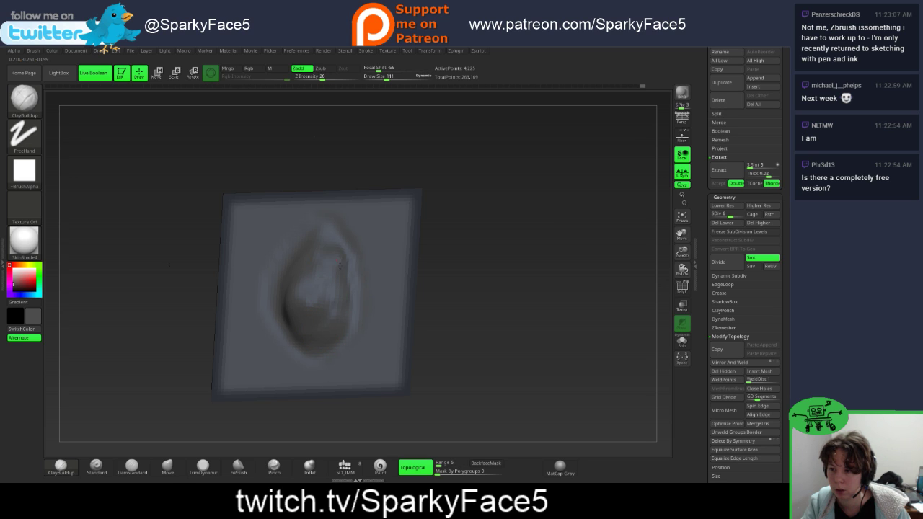
pyautogui.moveTo(320, 271)
pyautogui.mouseDown()
pyautogui.moveTo(325, 281)
pyautogui.moveTo(319, 271)
pyautogui.mouseUp()
pyautogui.moveTo(449, 293)
pyautogui.mouseDown()
pyautogui.moveTo(389, 303)
pyautogui.moveTo(341, 296)
pyautogui.mouseUp()
pyautogui.press('shift')
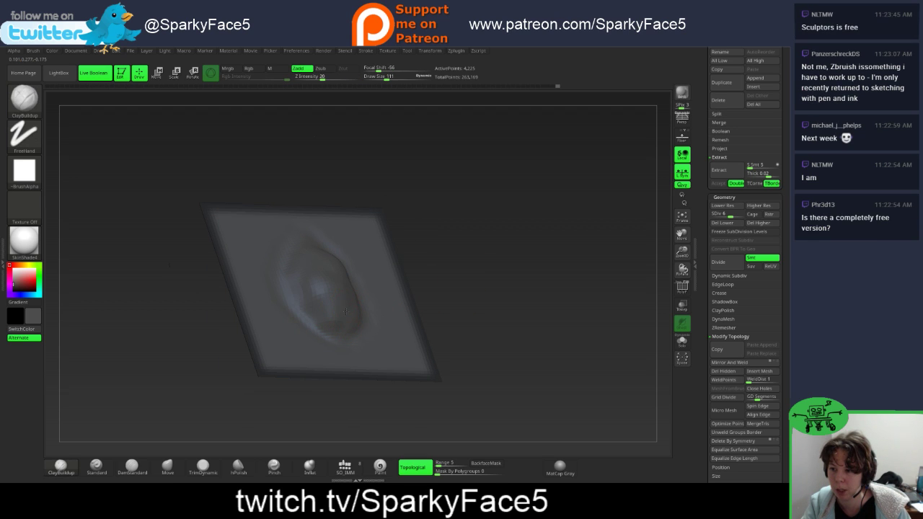
pyautogui.moveTo(476, 295); pyautogui.dragTo(334, 279)
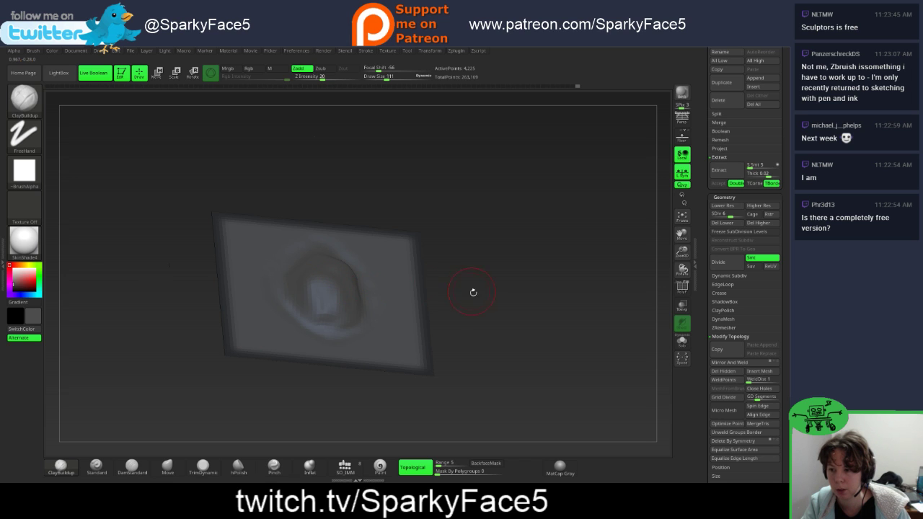
pyautogui.moveTo(474, 293); pyautogui.dragTo(326, 273)
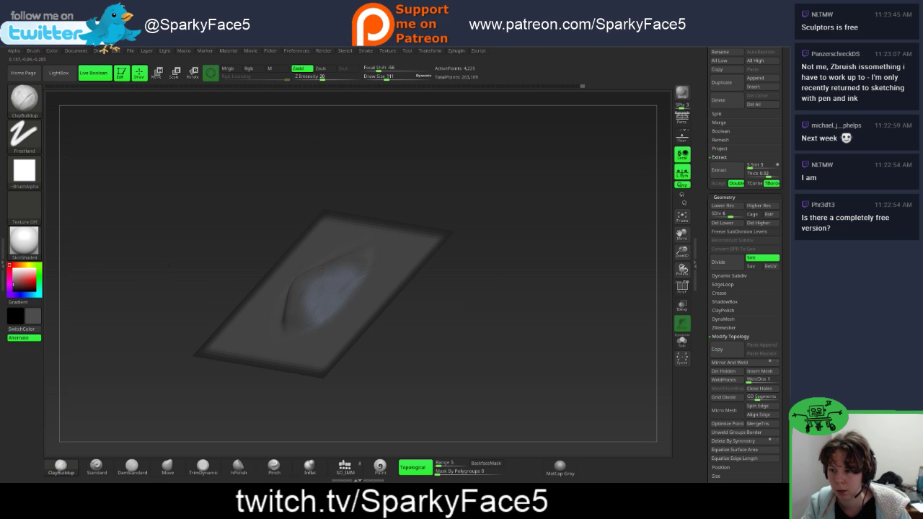
pyautogui.moveTo(468, 183); pyautogui.dragTo(455, 235)
# Step: Adjust the seed's outline and sides with the Move brush at draw size 124, smoothing the surface along the way
pyautogui.click(168, 467)
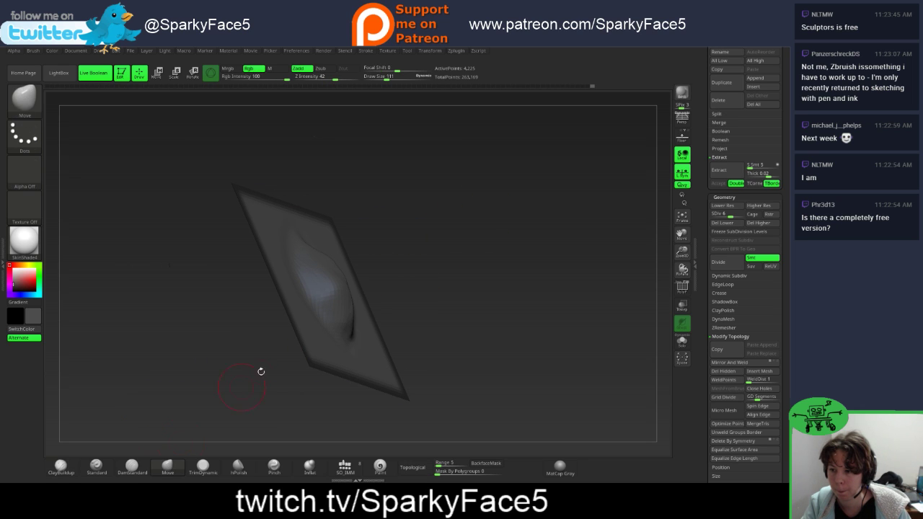
pyautogui.moveTo(365, 282)
pyautogui.mouseDown()
pyautogui.moveTo(452, 283)
pyautogui.moveTo(422, 293)
pyautogui.mouseUp()
pyautogui.press('s')
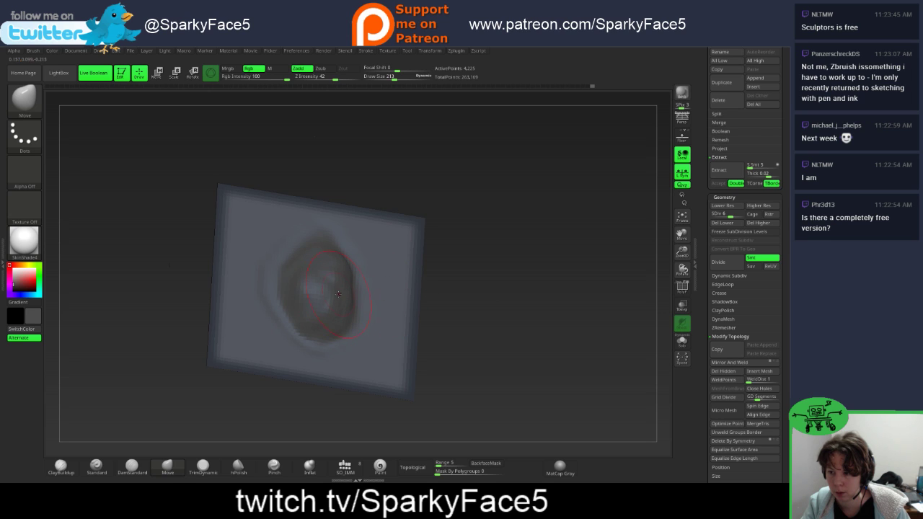
pyautogui.press('s')
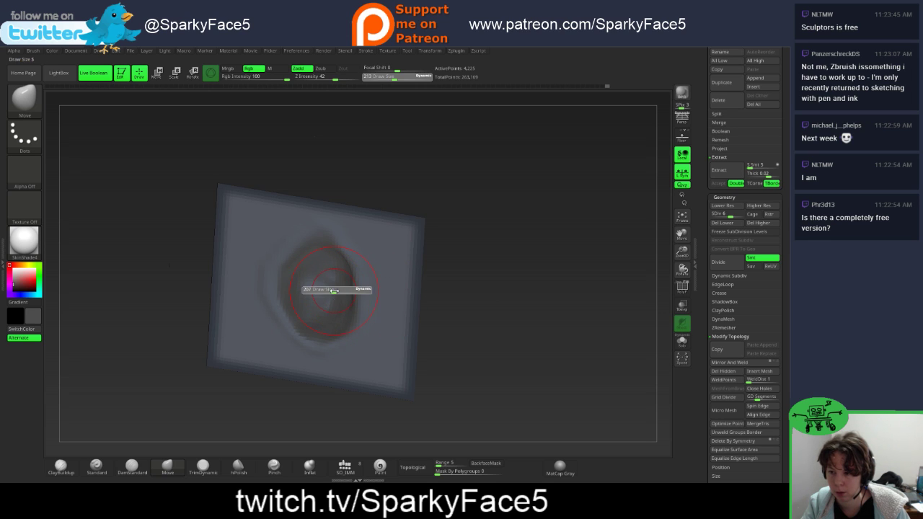
pyautogui.moveTo(327, 291); pyautogui.dragTo(326, 292)
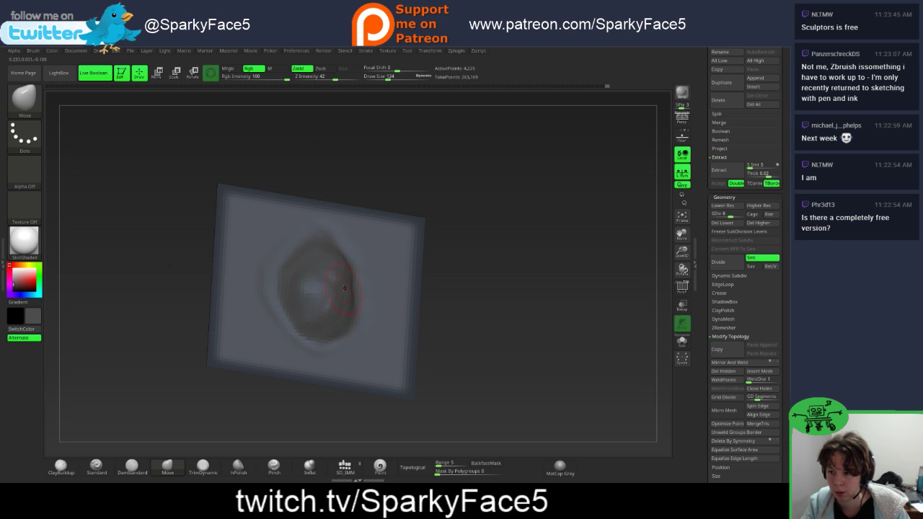
pyautogui.press('shift')
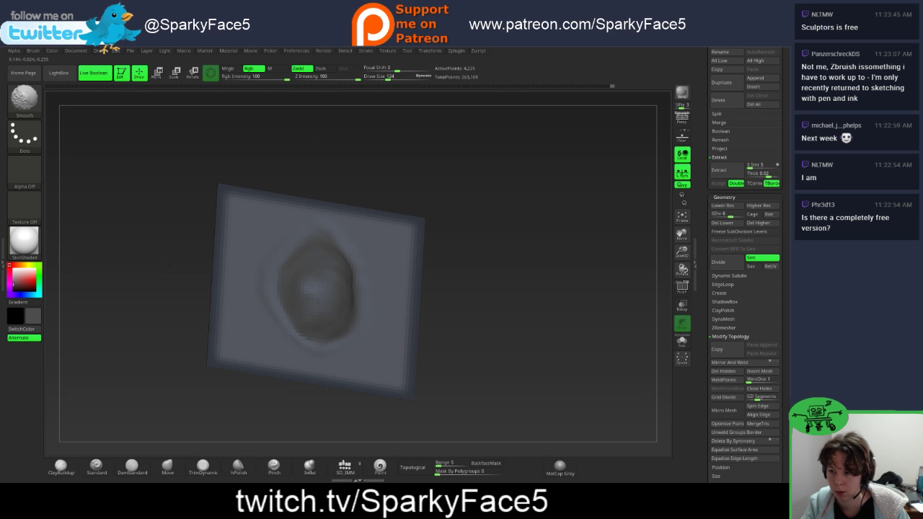
pyautogui.moveTo(323, 262); pyautogui.dragTo(345, 279, button='right')
pyautogui.moveTo(494, 295)
pyautogui.mouseDown()
pyautogui.moveTo(515, 289)
pyautogui.moveTo(485, 295)
pyautogui.moveTo(395, 275)
pyautogui.mouseUp()
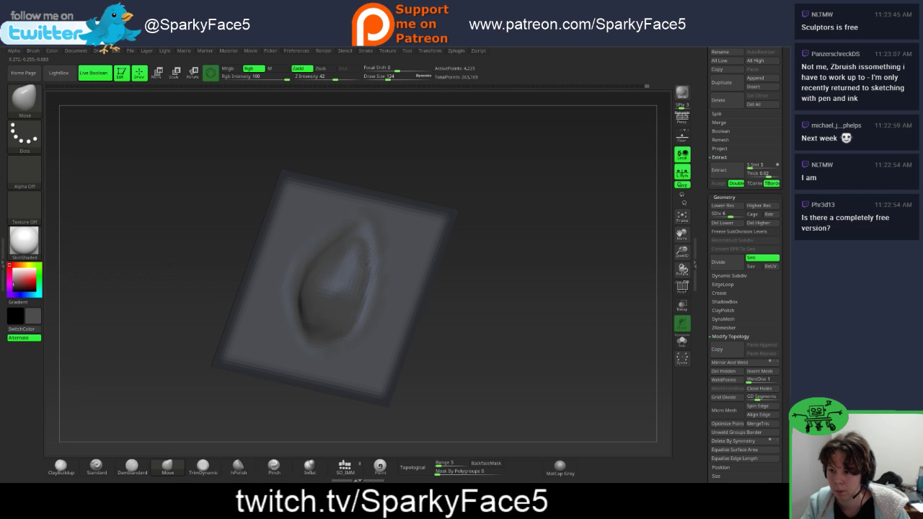
pyautogui.moveTo(463, 287); pyautogui.dragTo(427, 283)
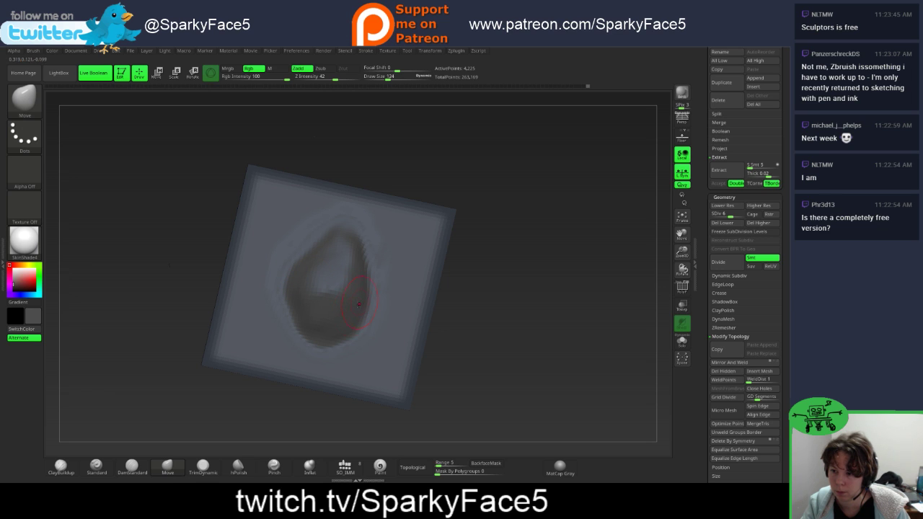
# Step: Build up the seed's side edge just below the pointed tip with the Standard brush at draw size 90
pyautogui.moveTo(484, 334); pyautogui.dragTo(238, 418)
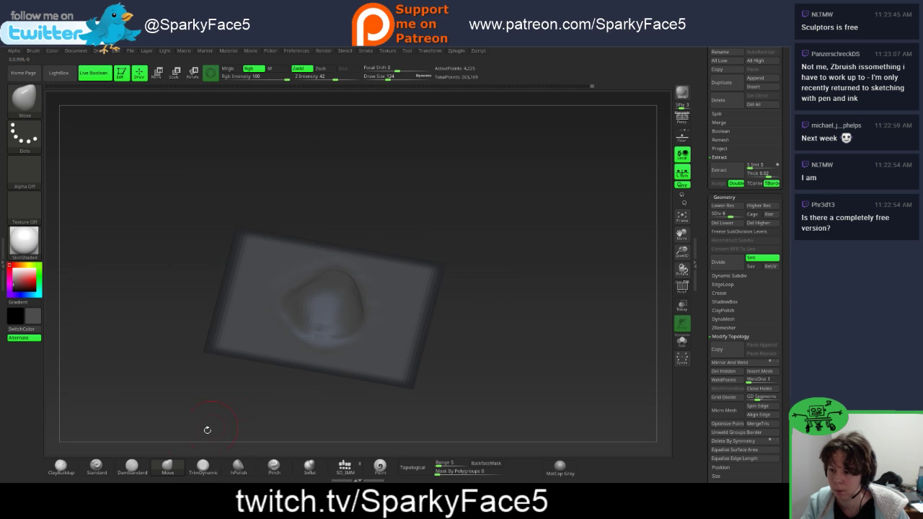
pyautogui.click(111, 469)
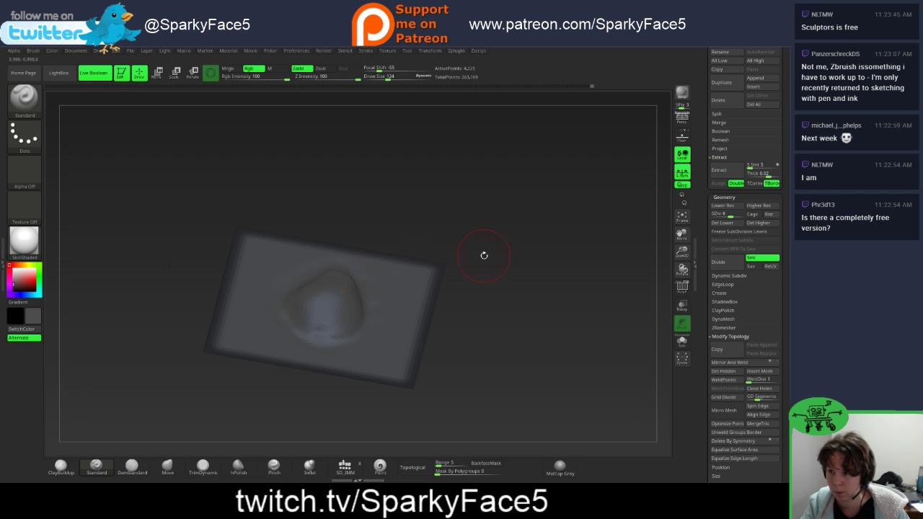
pyautogui.moveTo(484, 255); pyautogui.dragTo(477, 296)
pyautogui.press('s')
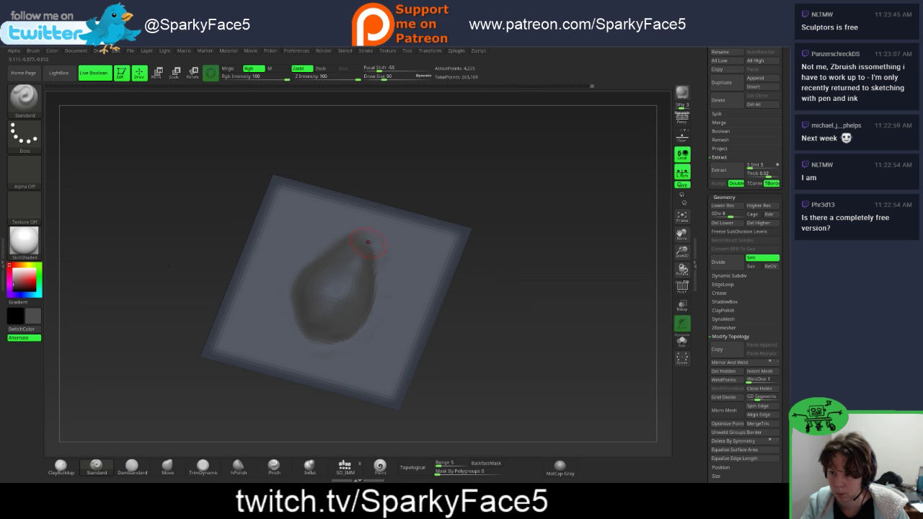
pyautogui.moveTo(368, 242); pyautogui.dragTo(375, 254)
pyautogui.moveTo(463, 298)
pyautogui.mouseDown()
pyautogui.moveTo(444, 303)
pyautogui.moveTo(453, 284)
pyautogui.moveTo(408, 323)
pyautogui.moveTo(418, 325)
pyautogui.mouseUp()
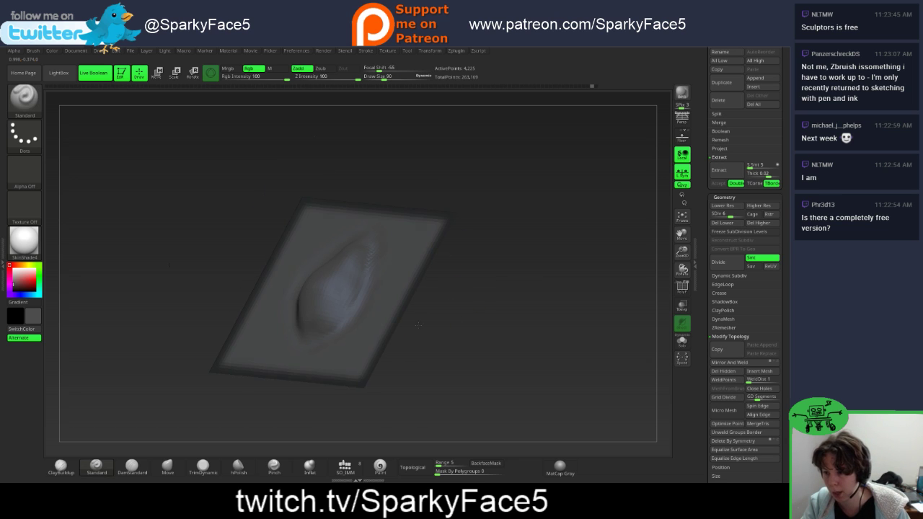
# Step: Carve a crease around the seed's base with the DamStandard brush and smooth the rough edge beside the tip
pyautogui.click(132, 467)
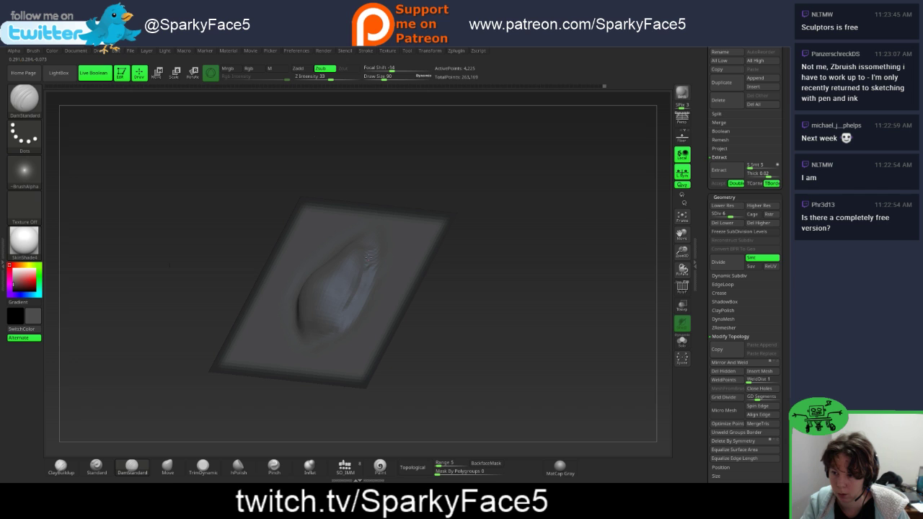
pyautogui.moveTo(433, 310)
pyautogui.mouseDown()
pyautogui.moveTo(471, 340)
pyautogui.moveTo(439, 317)
pyautogui.moveTo(470, 309)
pyautogui.moveTo(511, 320)
pyautogui.moveTo(522, 352)
pyautogui.moveTo(505, 338)
pyautogui.mouseUp()
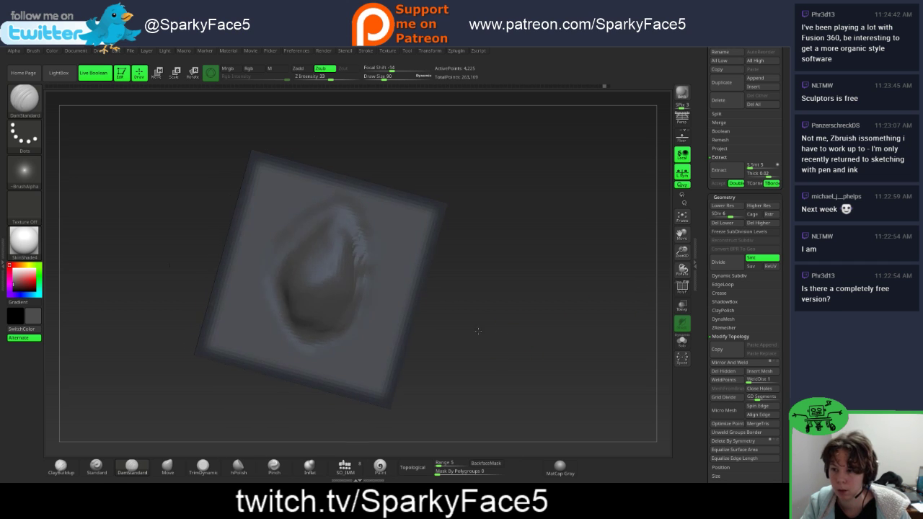
pyautogui.press('shift')
pyautogui.moveTo(360, 248)
pyautogui.keyDown('shift'); pyautogui.mouseDown()
pyautogui.moveTo(356, 254)
pyautogui.moveTo(350, 238)
pyautogui.mouseUp(); pyautogui.keyUp('shift')
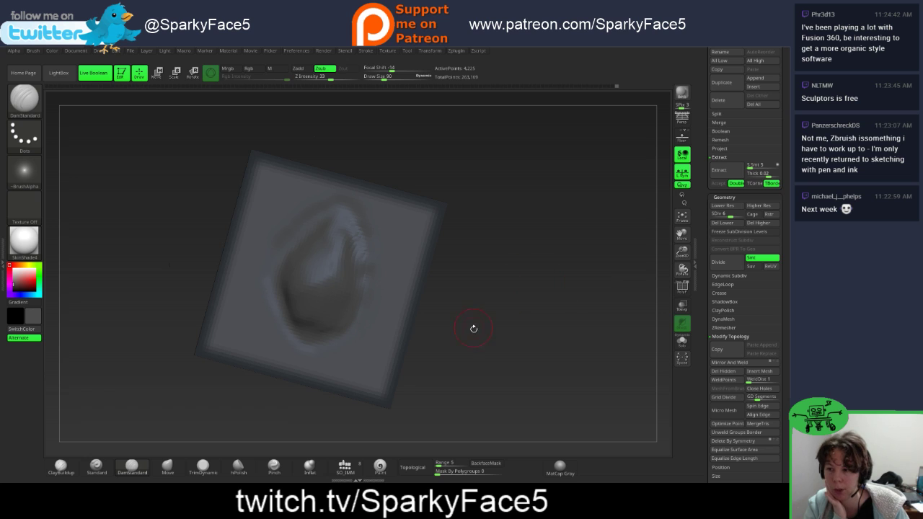
# Step: Refine the crease around the seed with DamStandard from several angles, smoothing its sides and centre along the way
pyautogui.moveTo(473, 329); pyautogui.dragTo(515, 367)
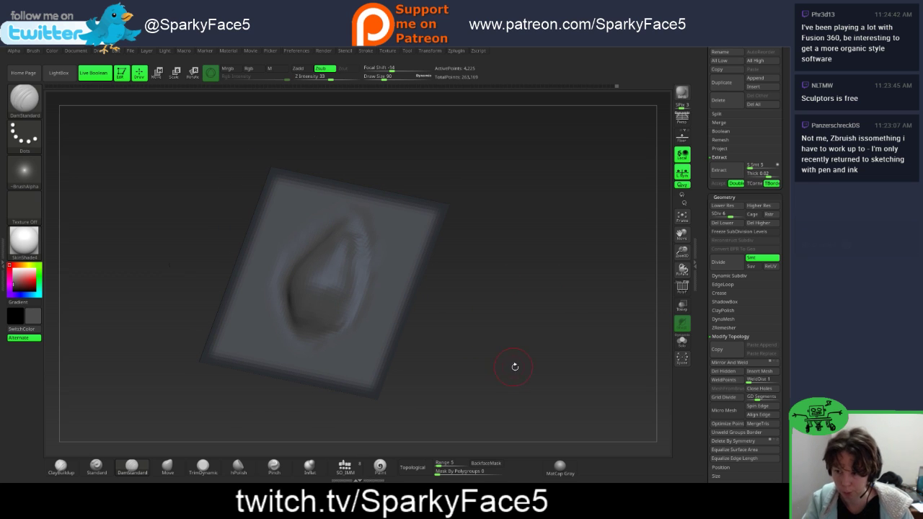
pyautogui.moveTo(503, 244); pyautogui.dragTo(510, 337)
pyautogui.moveTo(449, 288); pyautogui.dragTo(549, 274)
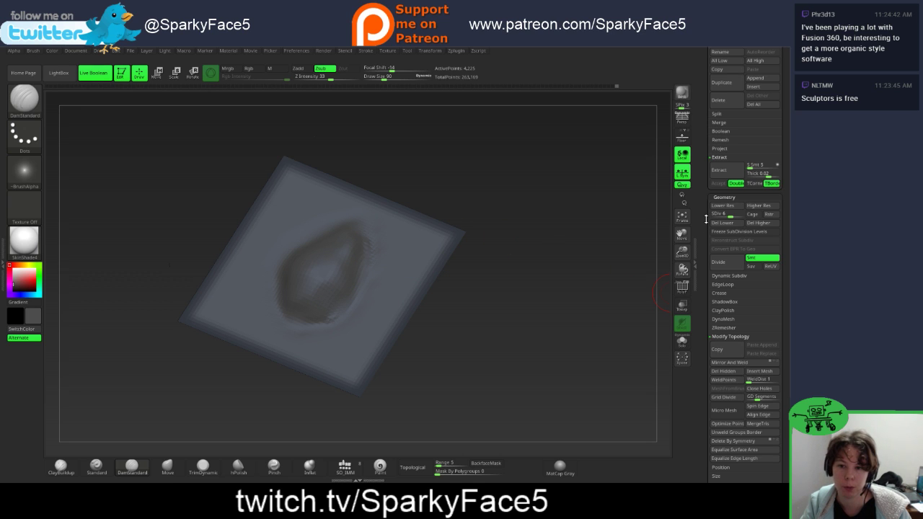
pyautogui.scroll(5, 696, 273)
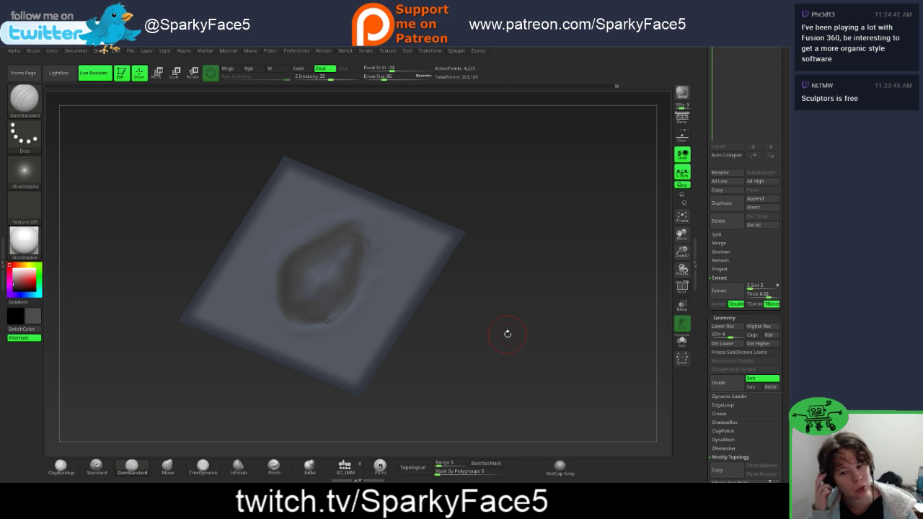
pyautogui.moveTo(521, 363); pyautogui.dragTo(528, 314)
pyautogui.moveTo(475, 209); pyautogui.dragTo(527, 245)
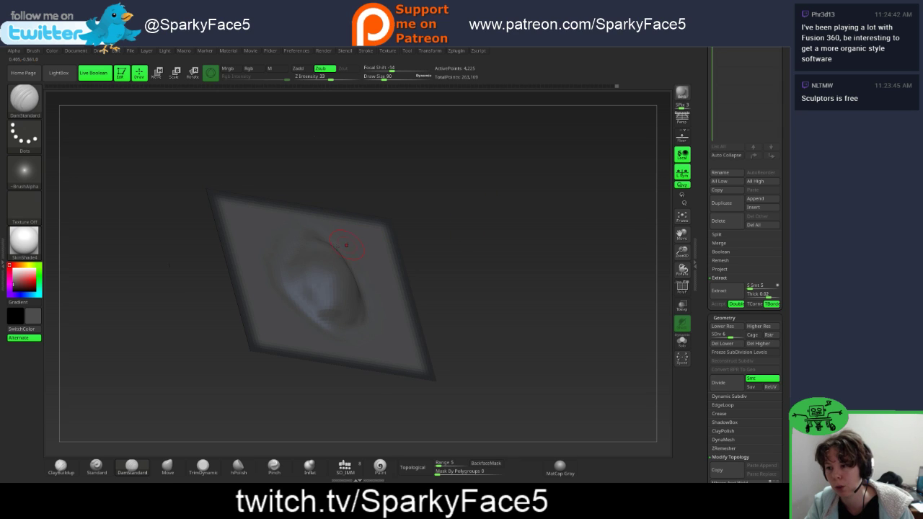
pyautogui.press('shift')
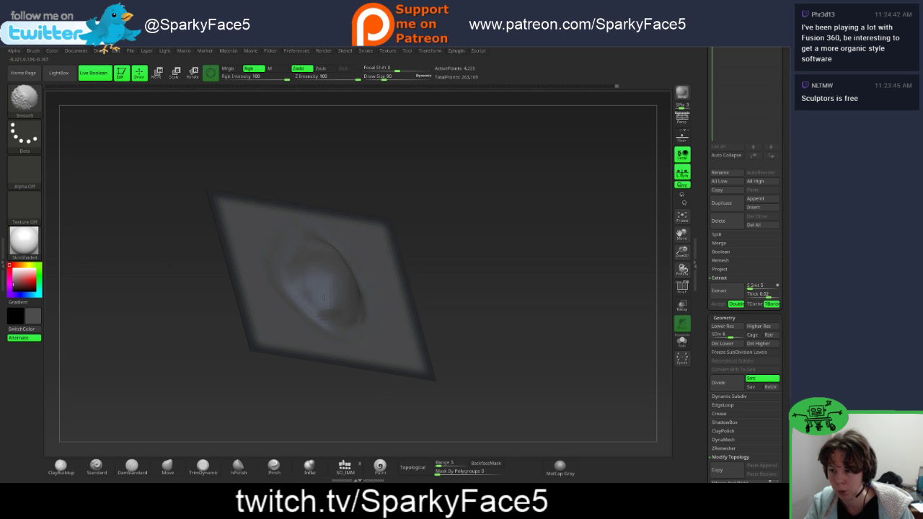
pyautogui.moveTo(457, 285); pyautogui.dragTo(441, 289)
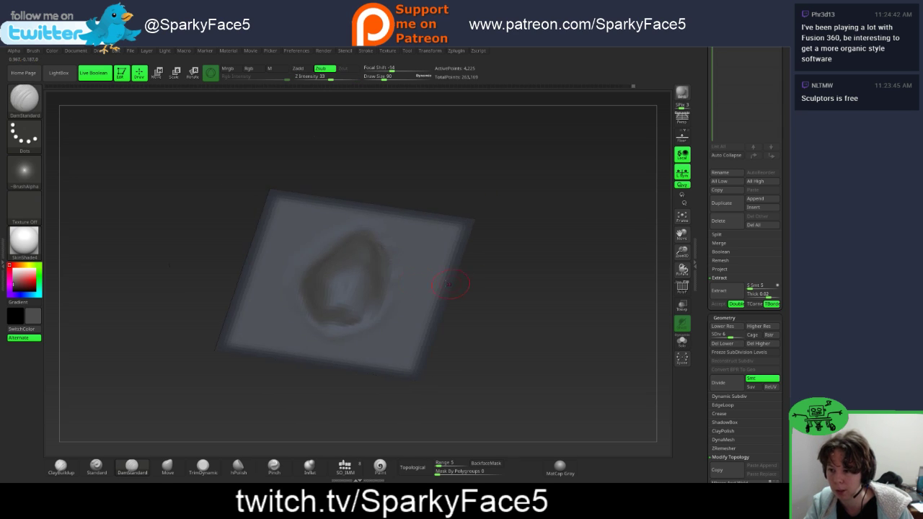
pyautogui.press('shift')
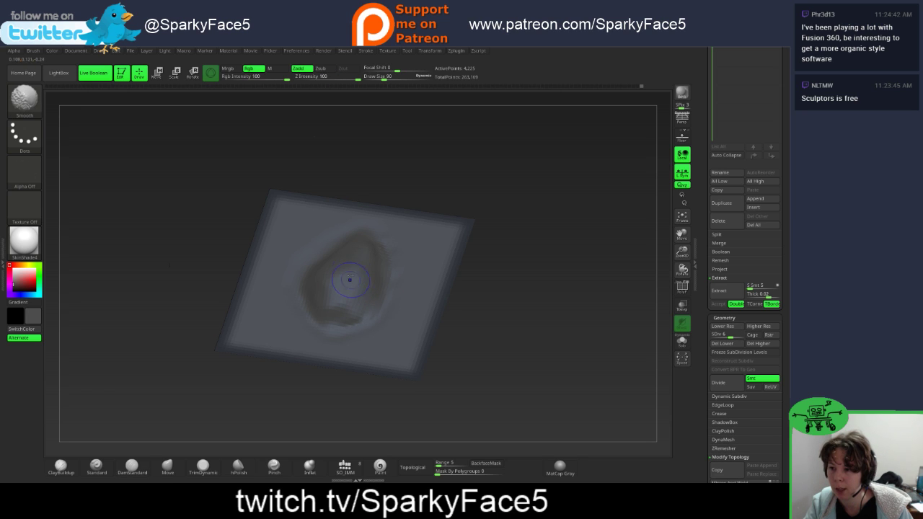
pyautogui.moveTo(485, 276)
pyautogui.mouseDown()
pyautogui.moveTo(490, 315)
pyautogui.moveTo(469, 306)
pyautogui.moveTo(486, 311)
pyautogui.mouseUp()
pyautogui.press('shift')
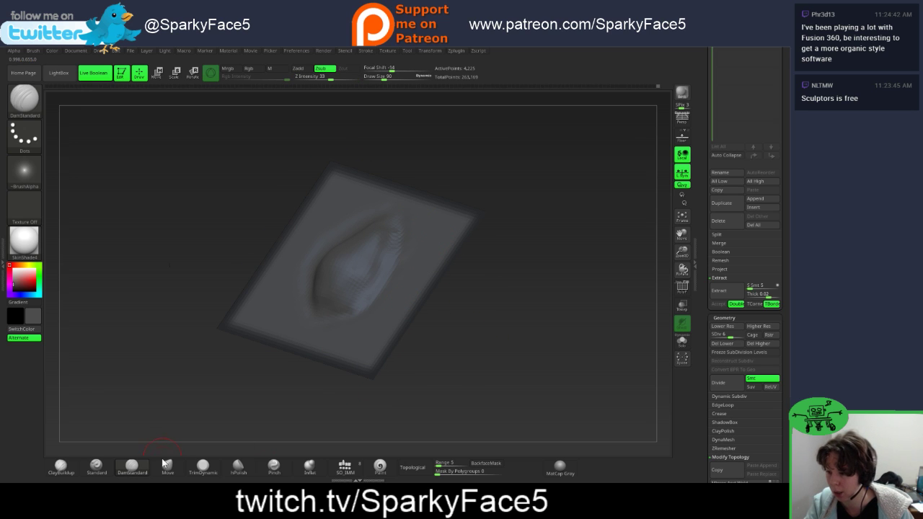
pyautogui.moveTo(541, 348)
pyautogui.mouseDown()
pyautogui.moveTo(521, 339)
pyautogui.moveTo(625, 273)
pyautogui.mouseUp()
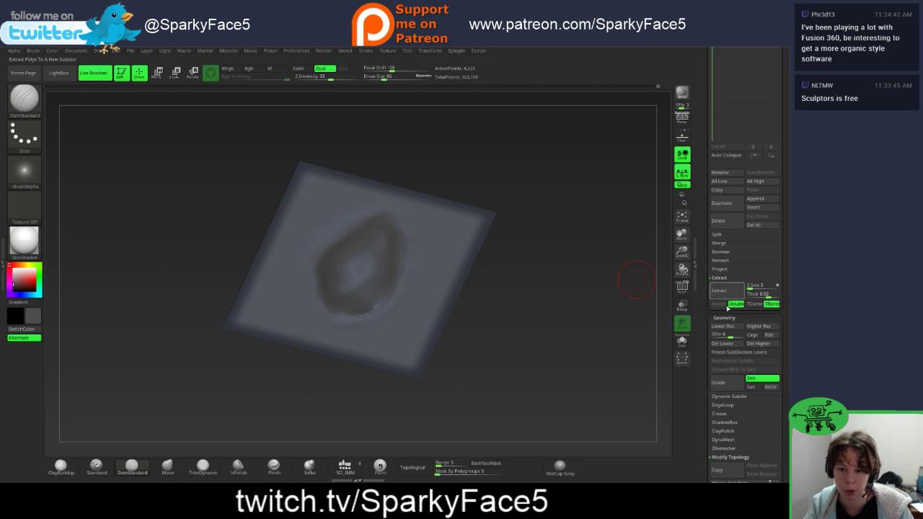
# Step: Raise the seed plane to subdivision level 8
pyautogui.press('d')
pyautogui.press('d')
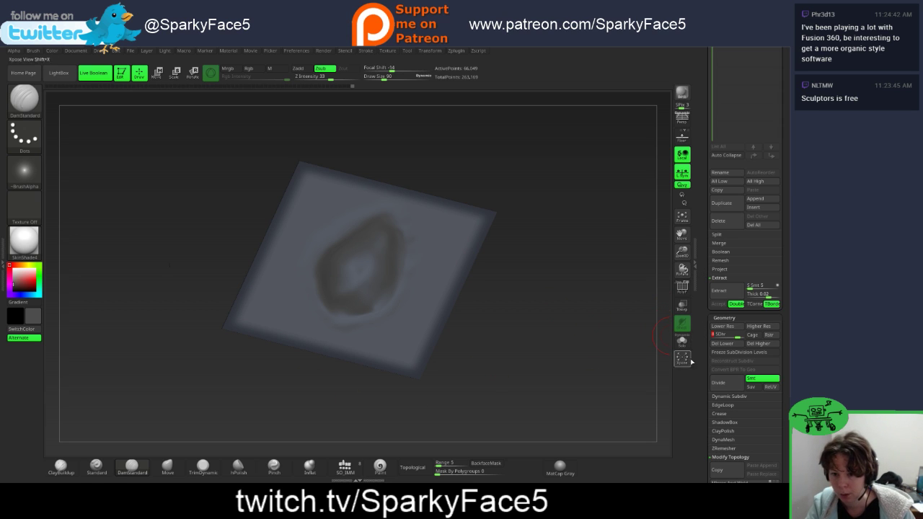
pyautogui.scroll(-2, 699, 362)
pyautogui.moveTo(700, 361); pyautogui.dragTo(700, 379)
# Step: Smooth the uneven lower end of the seed and recut its outer edge near the tip with DamStandard
pyautogui.moveTo(646, 361); pyautogui.dragTo(578, 349)
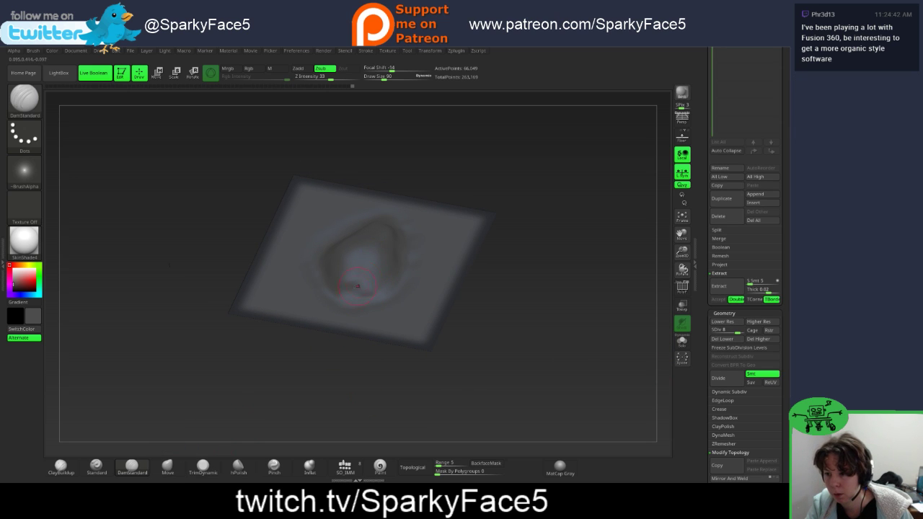
pyautogui.press('shift')
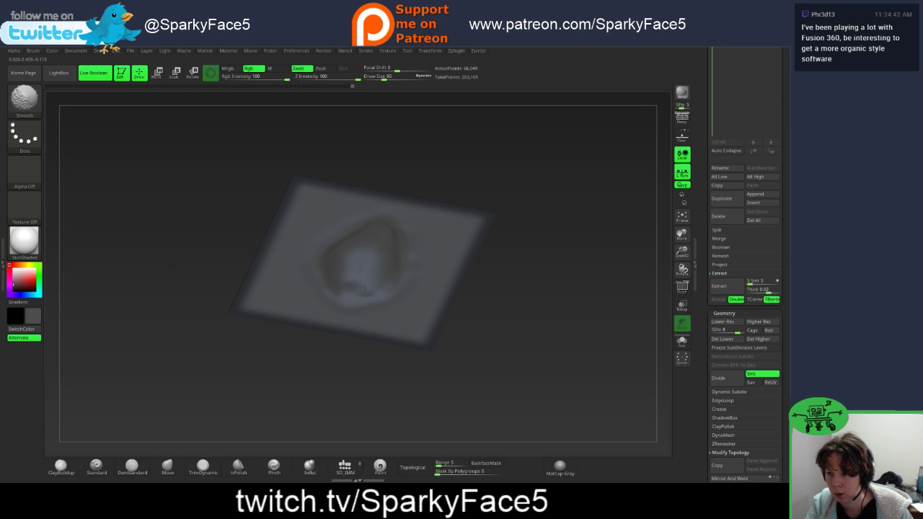
pyautogui.moveTo(513, 303)
pyautogui.mouseDown()
pyautogui.moveTo(577, 303)
pyautogui.moveTo(505, 343)
pyautogui.mouseUp()
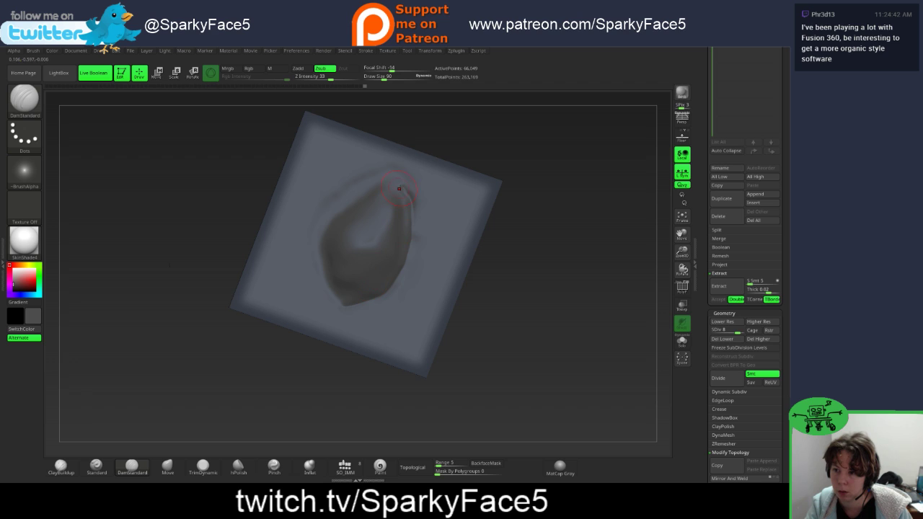
pyautogui.moveTo(386, 178)
pyautogui.mouseDown()
pyautogui.moveTo(352, 189)
pyautogui.moveTo(324, 213)
pyautogui.moveTo(314, 257)
pyautogui.mouseUp()
pyautogui.moveTo(482, 323)
pyautogui.mouseDown()
pyautogui.moveTo(540, 317)
pyautogui.moveTo(505, 288)
pyautogui.moveTo(504, 296)
pyautogui.mouseUp()
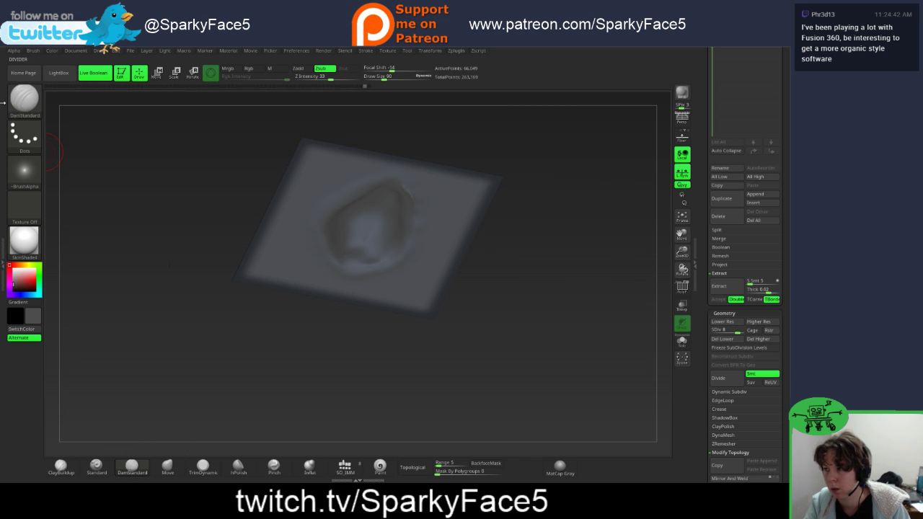
# Step: Fill in the groove around the seed with the Clay brush at draw size 72 and smooth the surrounding surface
pyautogui.click(4, 253)
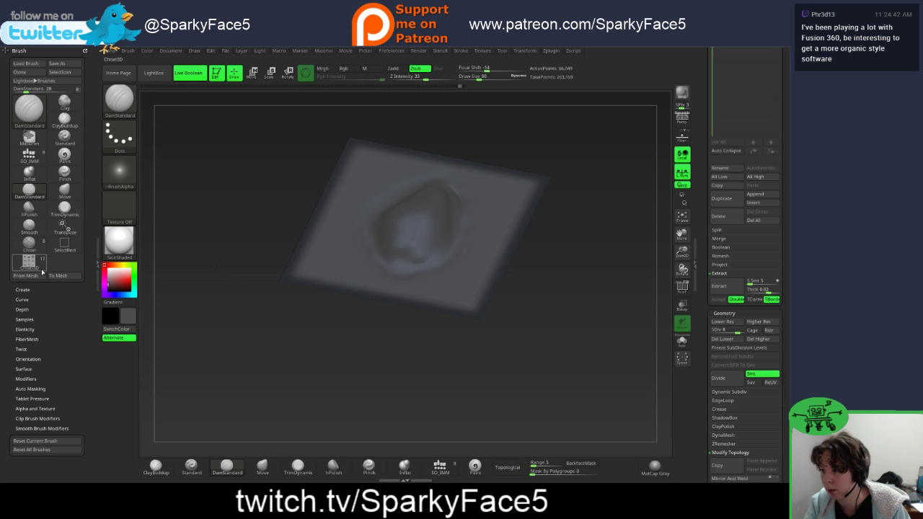
pyautogui.click(35, 194)
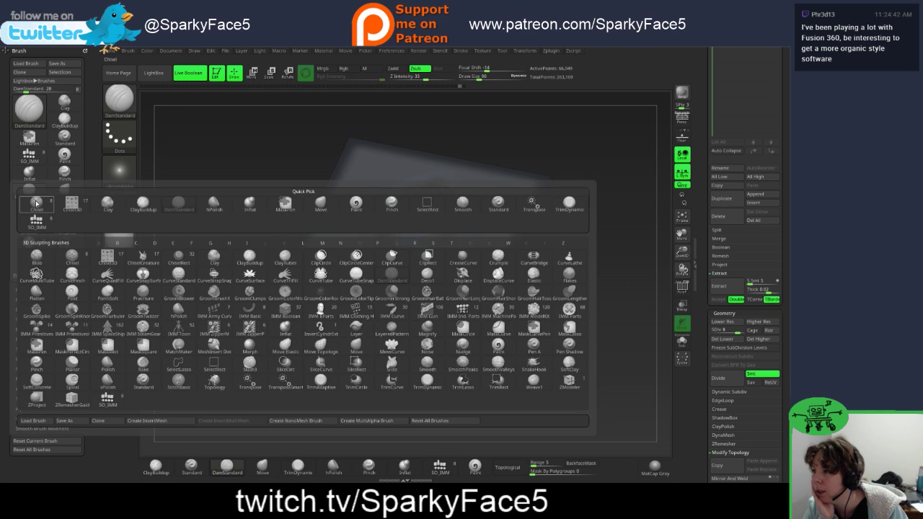
pyautogui.click(65, 101)
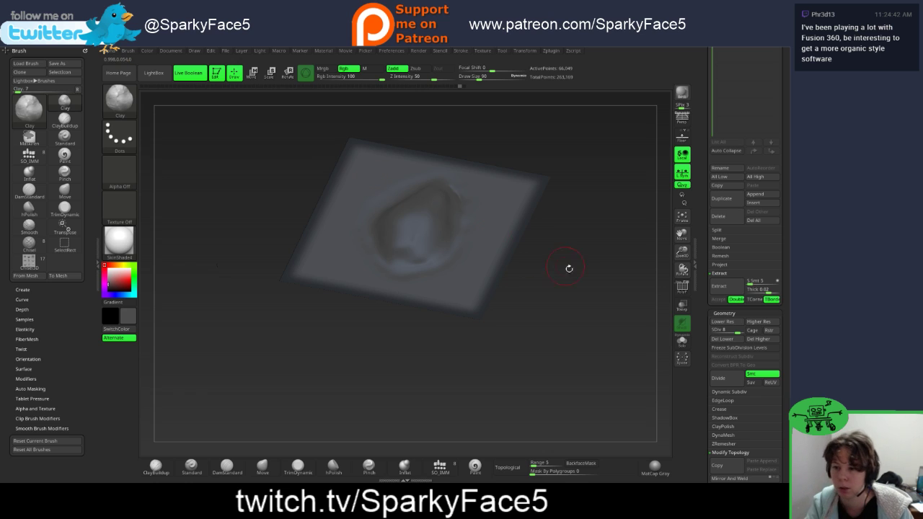
pyautogui.moveTo(567, 267); pyautogui.dragTo(466, 198)
pyautogui.press('s')
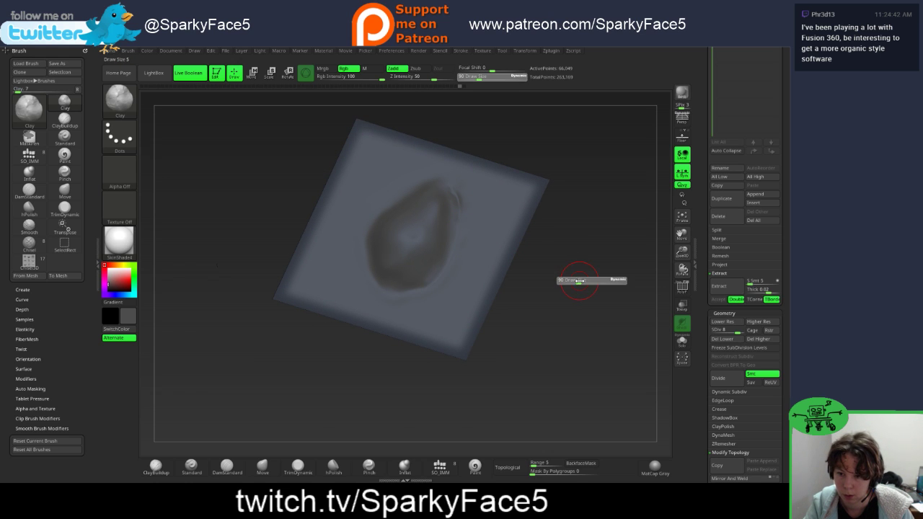
pyautogui.moveTo(577, 281); pyautogui.dragTo(574, 281)
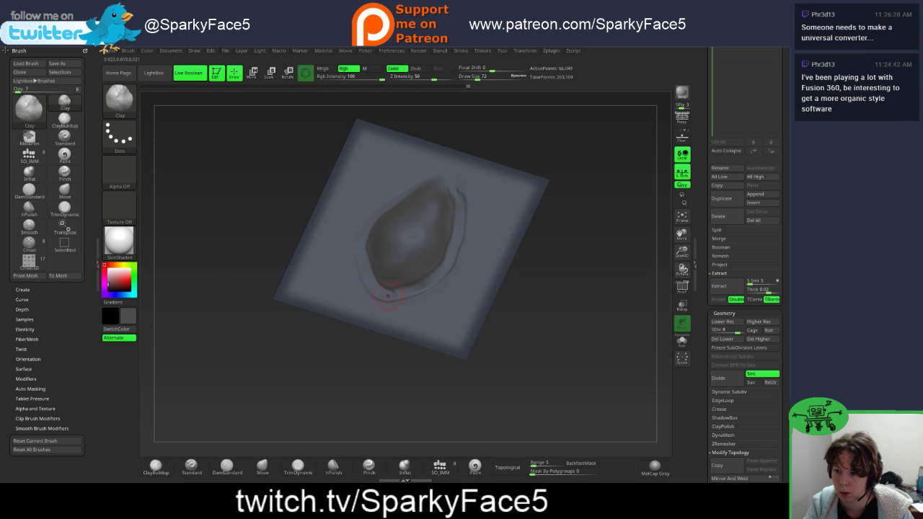
pyautogui.press('shift')
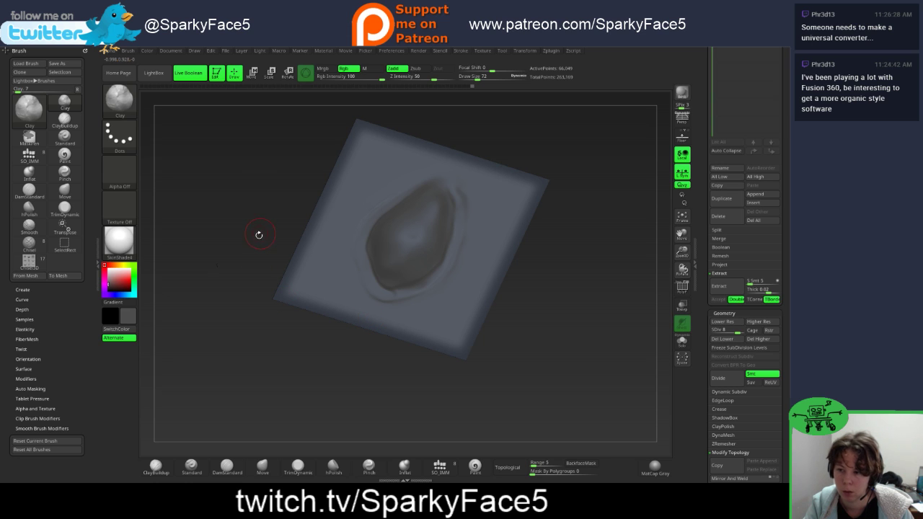
pyautogui.moveTo(259, 235); pyautogui.dragTo(357, 237)
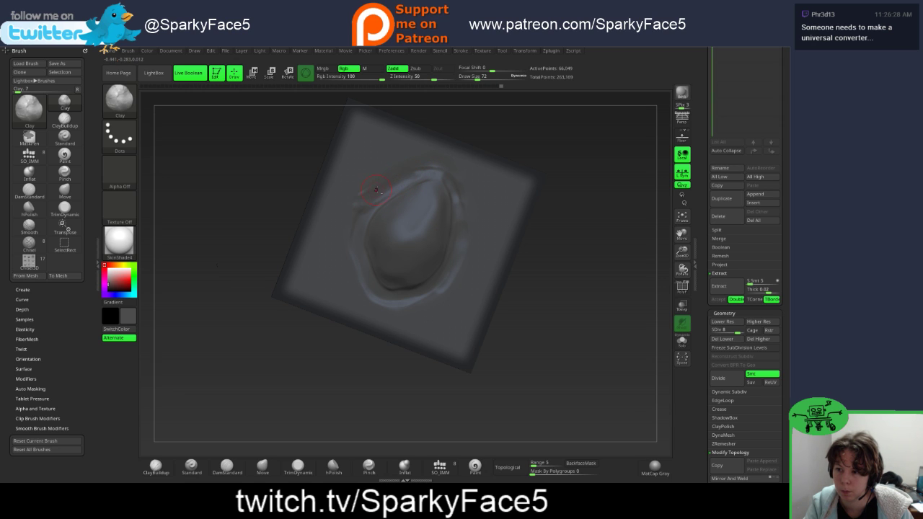
pyautogui.keyDown('ctrl'); pyautogui.moveTo(392, 185); pyautogui.dragTo(361, 190); pyautogui.keyUp('ctrl')
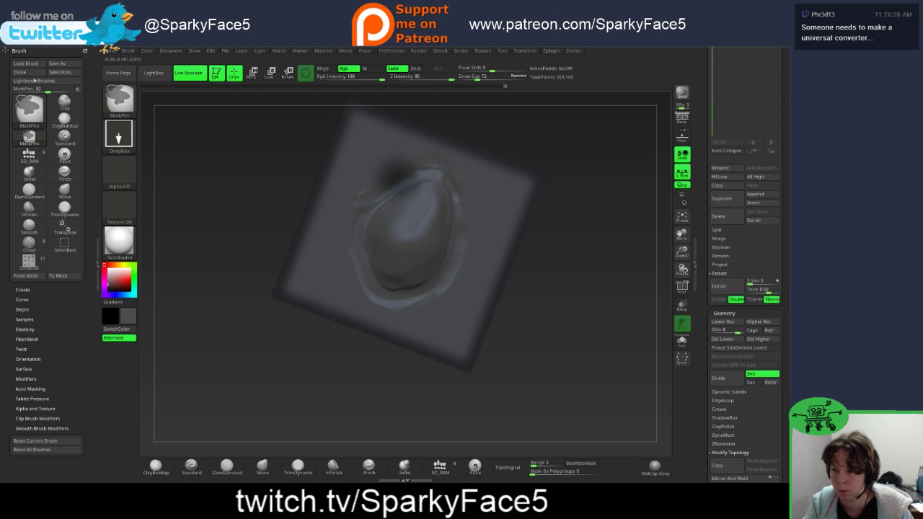
pyautogui.moveTo(581, 226); pyautogui.dragTo(585, 230)
pyautogui.hotkey('ctrl', 'z')
pyautogui.hotkey('ctrl', 'z')
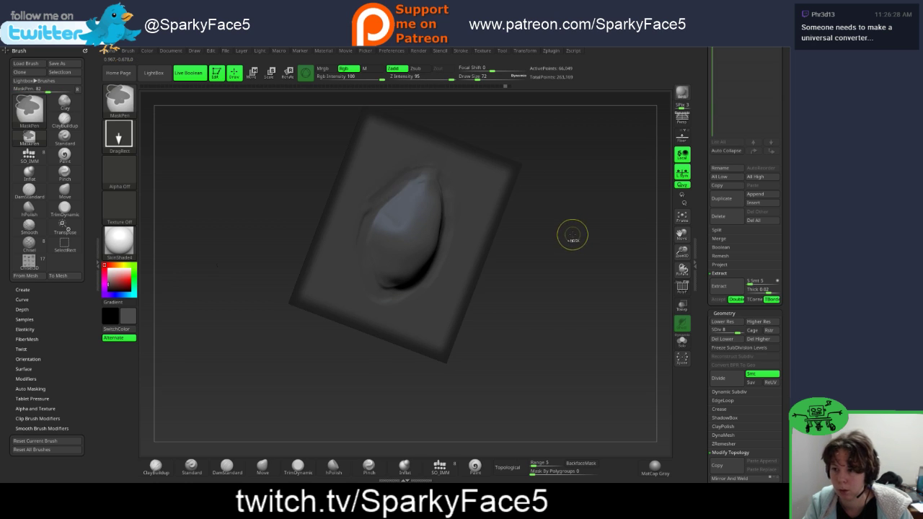
# Step: Smooth the ridge beside the seed and even out the plane around its outline with more Clay strokes
pyautogui.moveTo(555, 264)
pyautogui.mouseDown()
pyautogui.moveTo(564, 232)
pyautogui.moveTo(360, 197)
pyautogui.mouseUp()
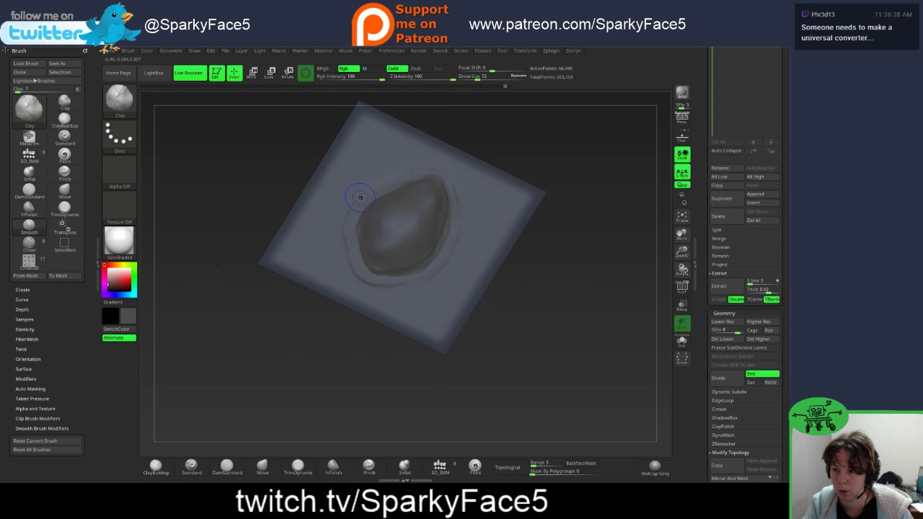
pyautogui.press('shift')
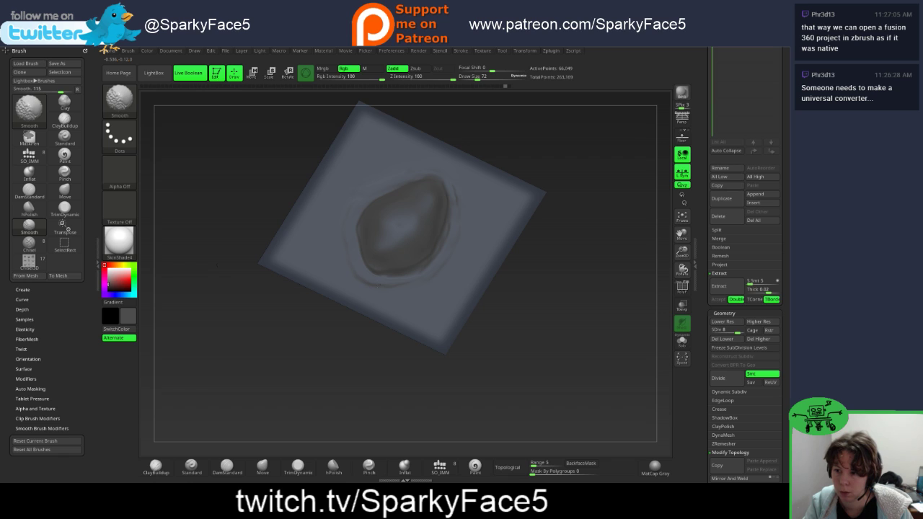
pyautogui.moveTo(495, 206)
pyautogui.mouseDown()
pyautogui.moveTo(564, 277)
pyautogui.moveTo(563, 258)
pyautogui.moveTo(468, 205)
pyautogui.mouseUp()
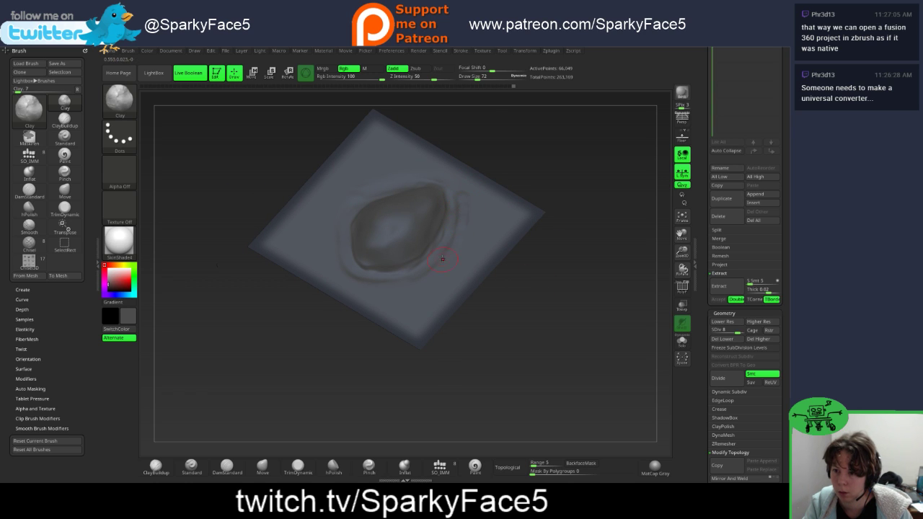
pyautogui.moveTo(522, 266)
pyautogui.mouseDown()
pyautogui.moveTo(540, 259)
pyautogui.moveTo(523, 205)
pyautogui.moveTo(534, 275)
pyautogui.moveTo(470, 181)
pyautogui.mouseUp()
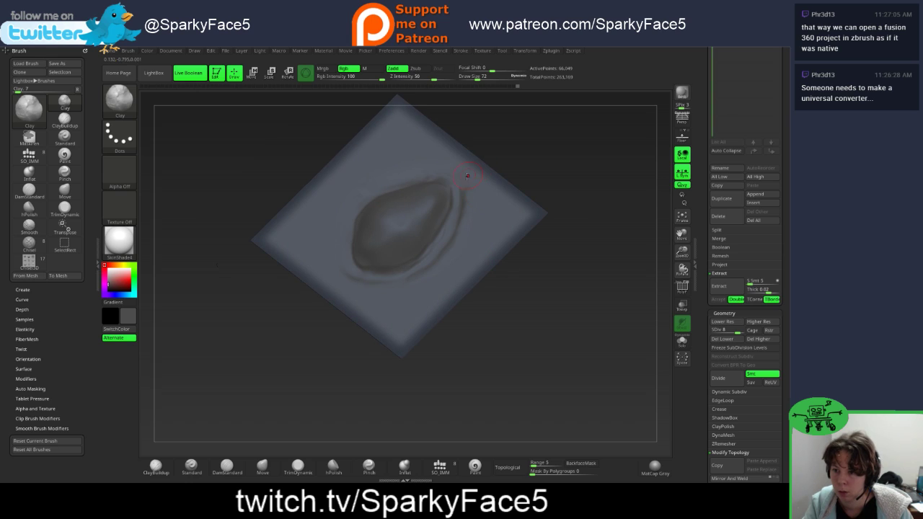
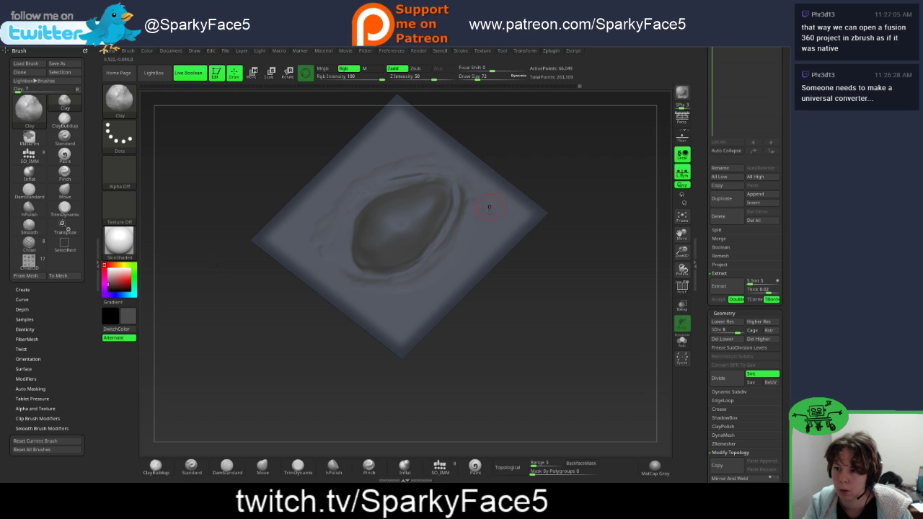
# Step: Smooth the plane around the seed's outline with the Smooth brush
pyautogui.press('shift')
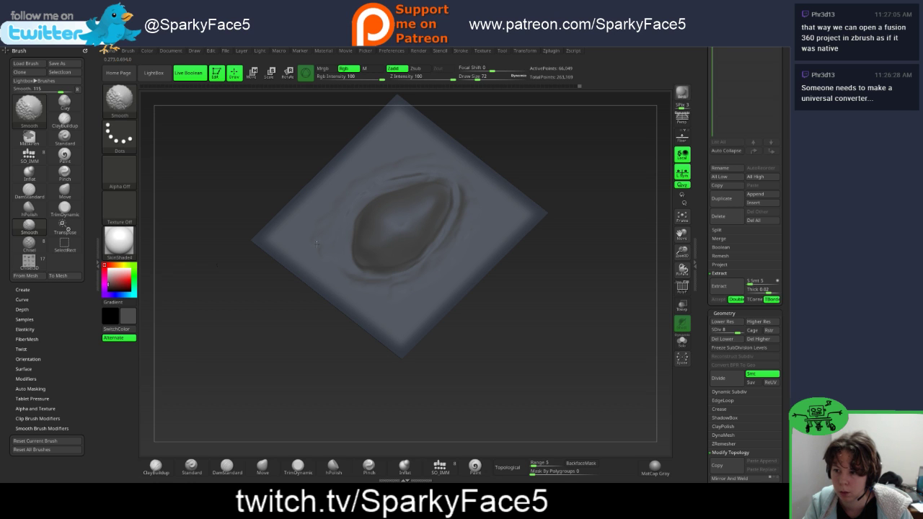
pyautogui.moveTo(620, 296); pyautogui.dragTo(595, 309)
pyautogui.moveTo(589, 282)
pyautogui.mouseDown()
pyautogui.moveTo(603, 268)
pyautogui.moveTo(569, 299)
pyautogui.moveTo(555, 296)
pyautogui.moveTo(567, 329)
pyautogui.moveTo(546, 332)
pyautogui.mouseUp()
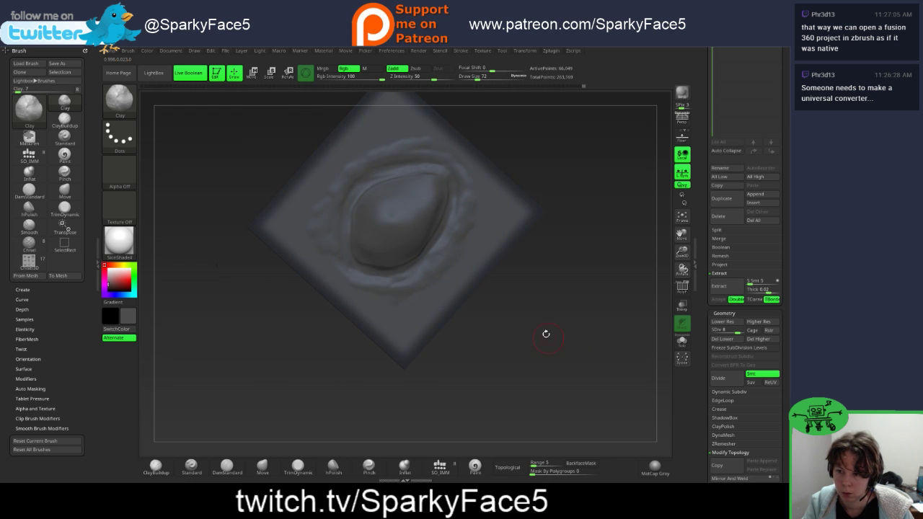
pyautogui.press('shift')
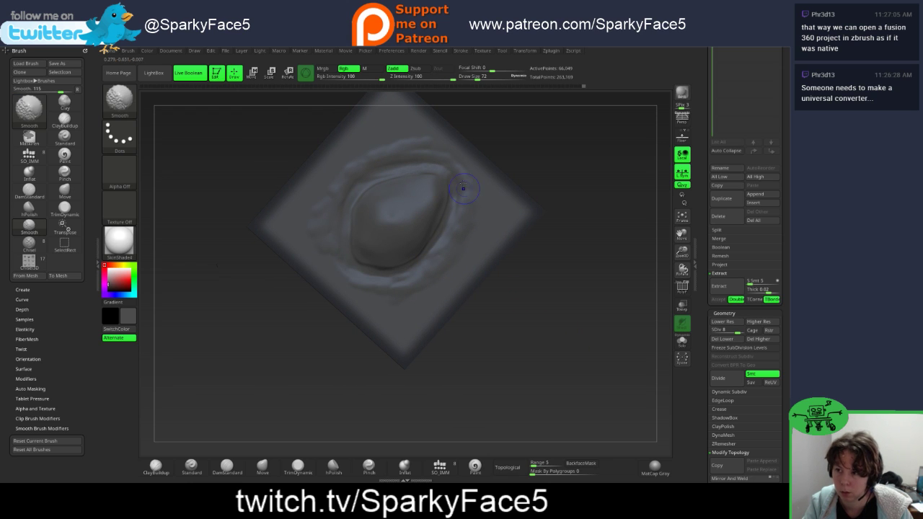
pyautogui.click(121, 106)
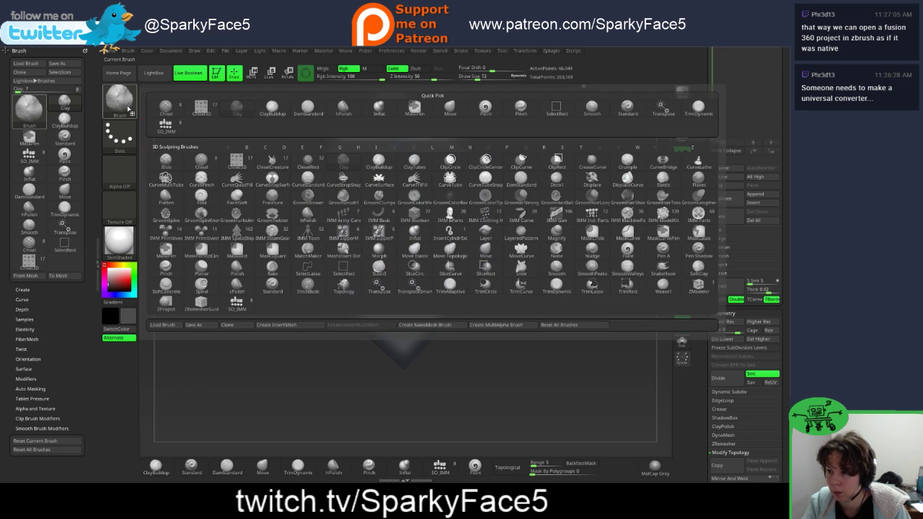
pyautogui.press('s')
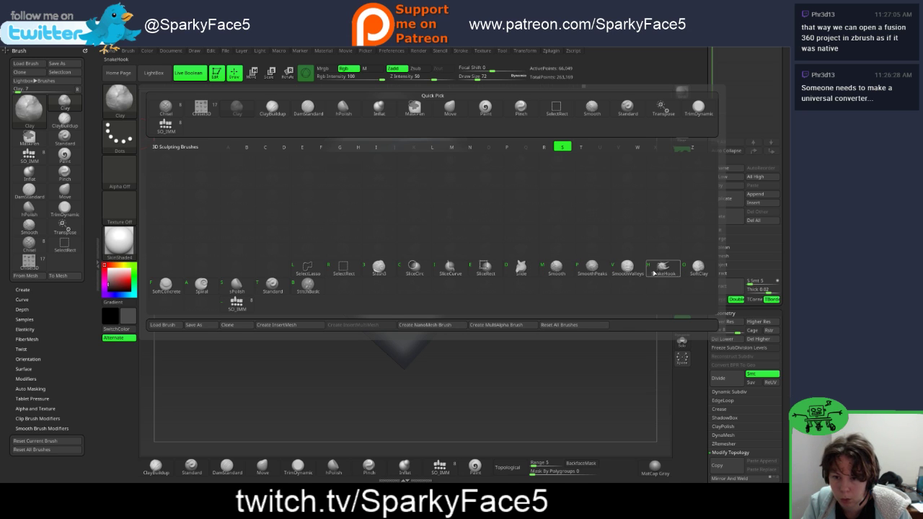
pyautogui.moveTo(558, 271)
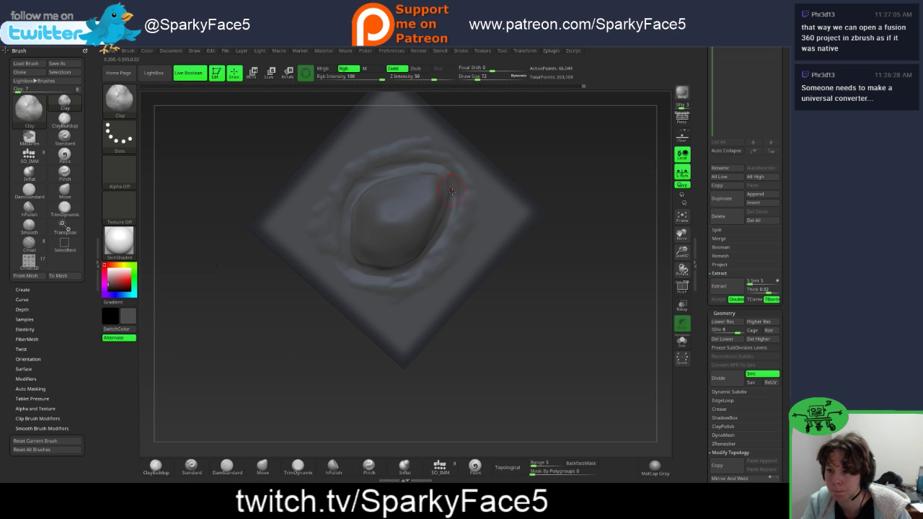
# Step: Smooth the ridges around the seed at subdivision level 5, and continue smoothing them at level 7
pyautogui.press('shift')
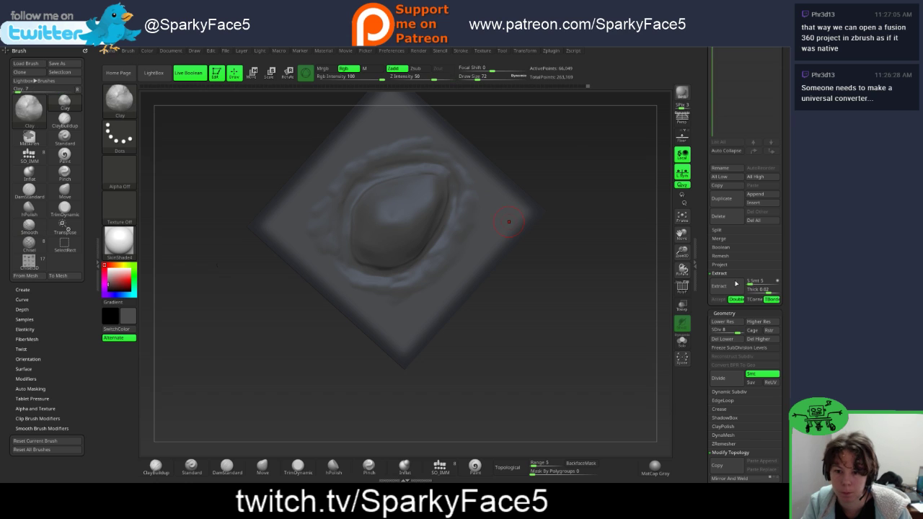
pyautogui.moveTo(727, 332); pyautogui.dragTo(712, 331)
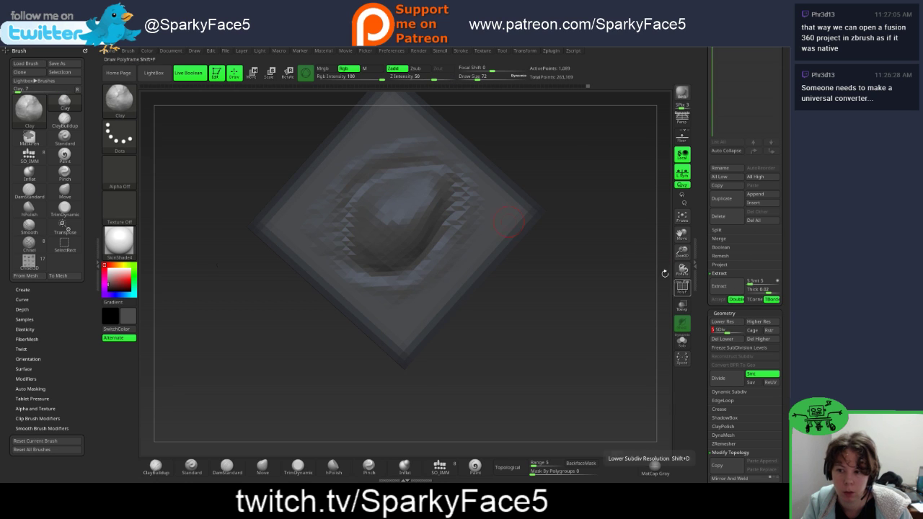
pyautogui.press('shift')
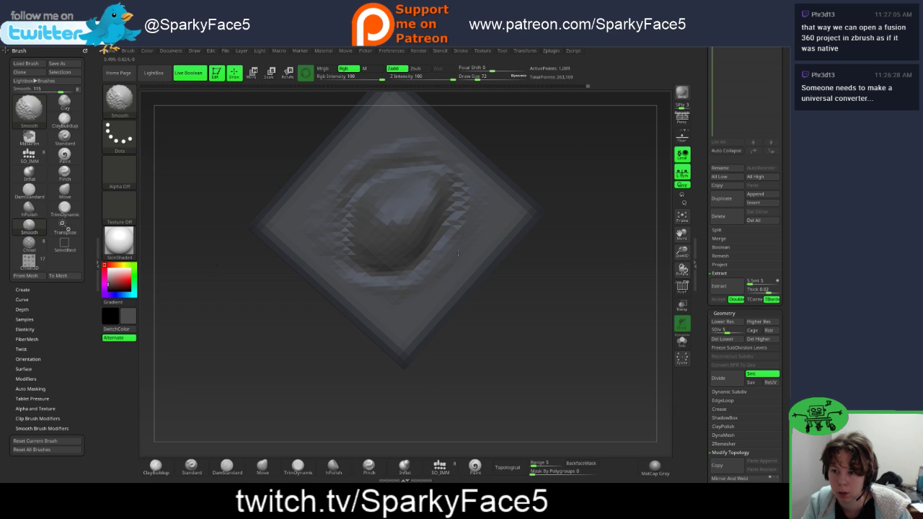
pyautogui.keyDown('shift'); pyautogui.click(354, 284); pyautogui.keyUp('shift')
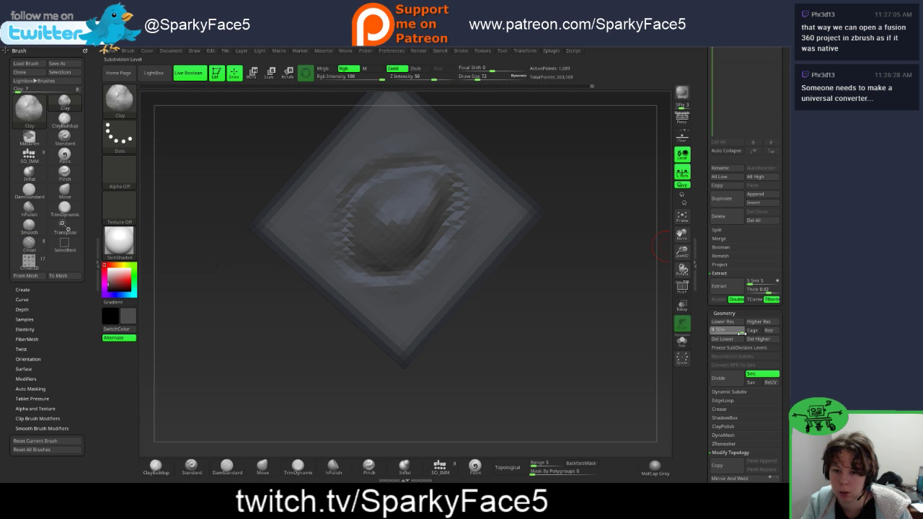
pyautogui.moveTo(727, 331)
pyautogui.mouseDown()
pyautogui.moveTo(743, 330)
pyautogui.moveTo(735, 333)
pyautogui.mouseUp()
pyautogui.press('shift')
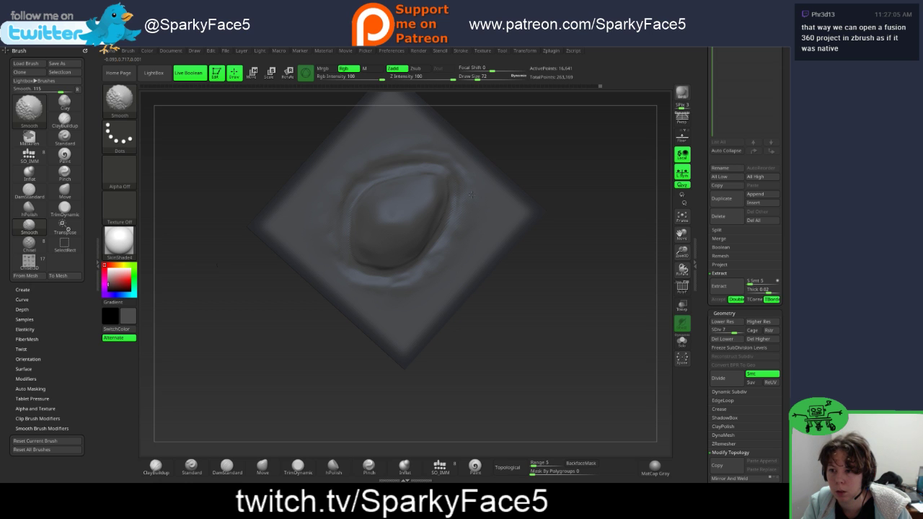
# Step: Adjust the seed's lower outline with the Move brush
pyautogui.moveTo(519, 288)
pyautogui.mouseDown()
pyautogui.moveTo(548, 260)
pyautogui.moveTo(563, 224)
pyautogui.moveTo(526, 217)
pyautogui.moveTo(541, 270)
pyautogui.moveTo(555, 252)
pyautogui.moveTo(462, 282)
pyautogui.mouseUp()
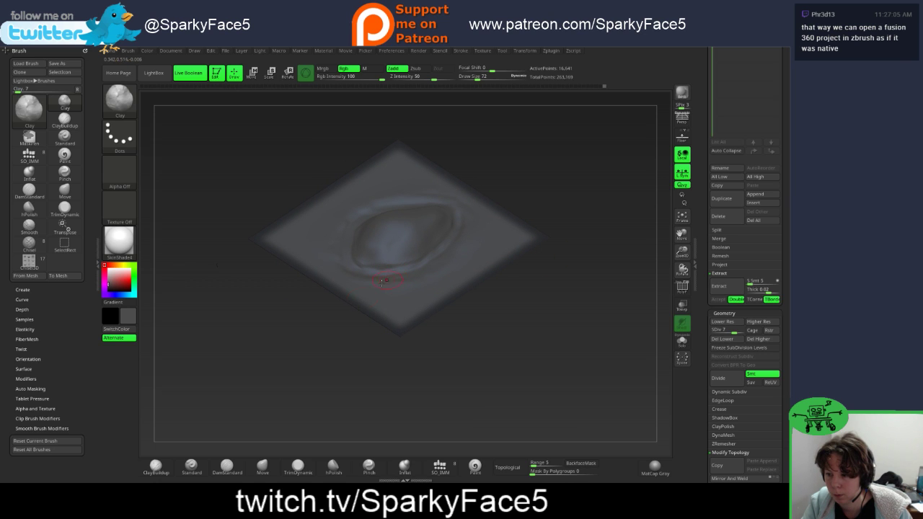
pyautogui.click(262, 469)
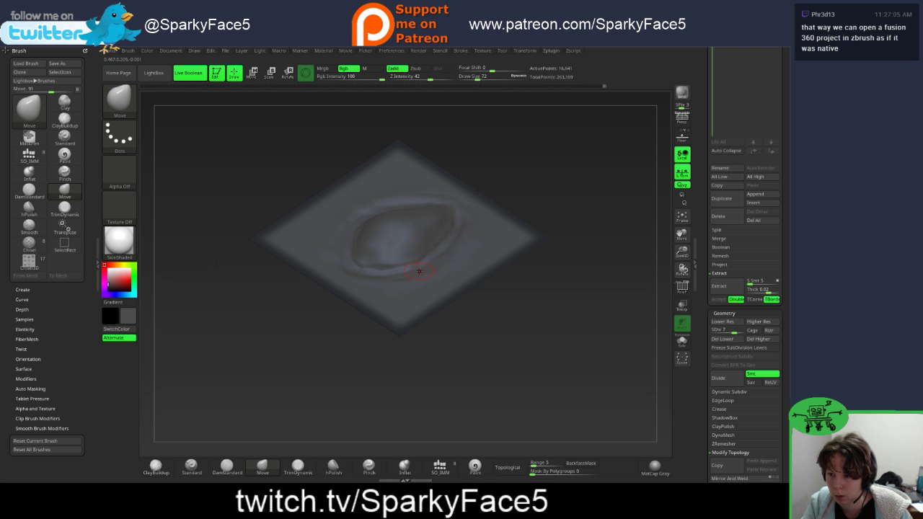
pyautogui.moveTo(531, 288)
pyautogui.mouseDown()
pyautogui.moveTo(550, 280)
pyautogui.moveTo(432, 312)
pyautogui.moveTo(450, 388)
pyautogui.moveTo(490, 346)
pyautogui.moveTo(524, 285)
pyautogui.mouseUp()
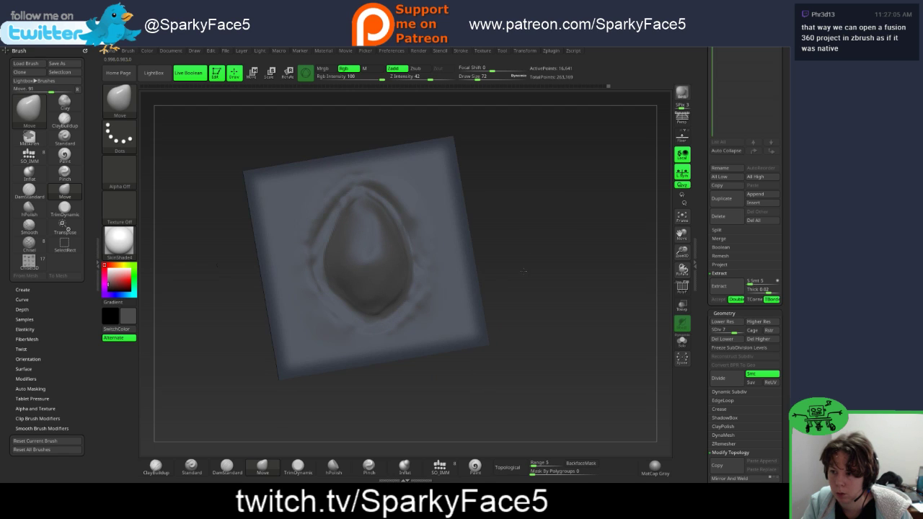
# Step: Recut the seed's long side edge down to its rounded end with DamStandard and smooth the cut
pyautogui.click(227, 467)
pyautogui.moveTo(534, 222); pyautogui.dragTo(566, 222)
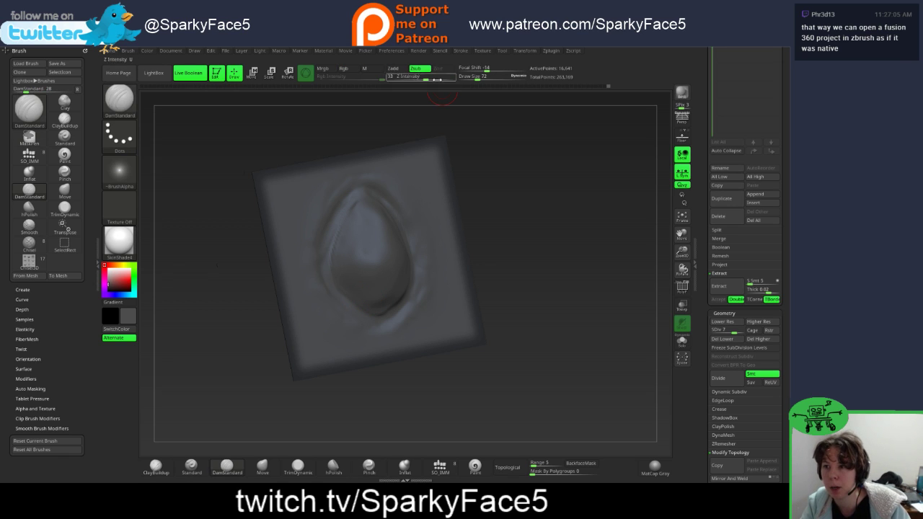
pyautogui.click(462, 52)
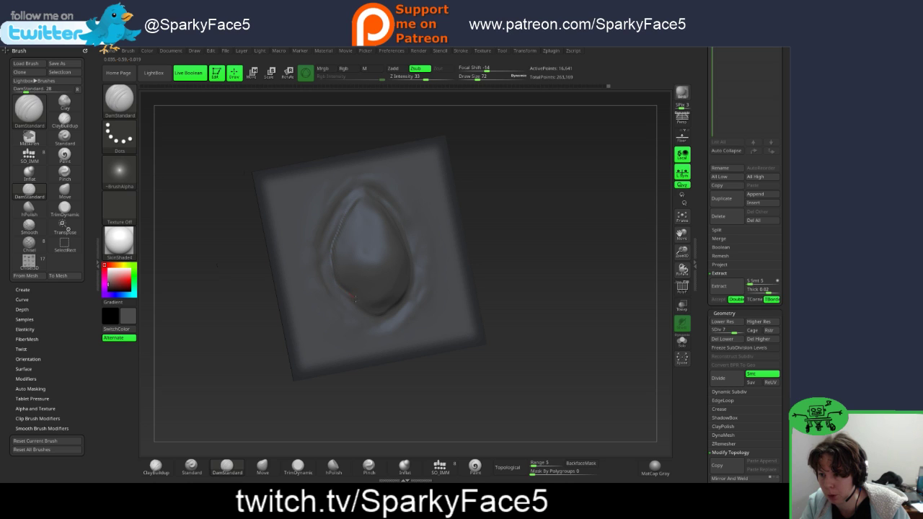
pyautogui.keyDown('shift'); pyautogui.moveTo(336, 257); pyautogui.dragTo(352, 214); pyautogui.keyUp('shift')
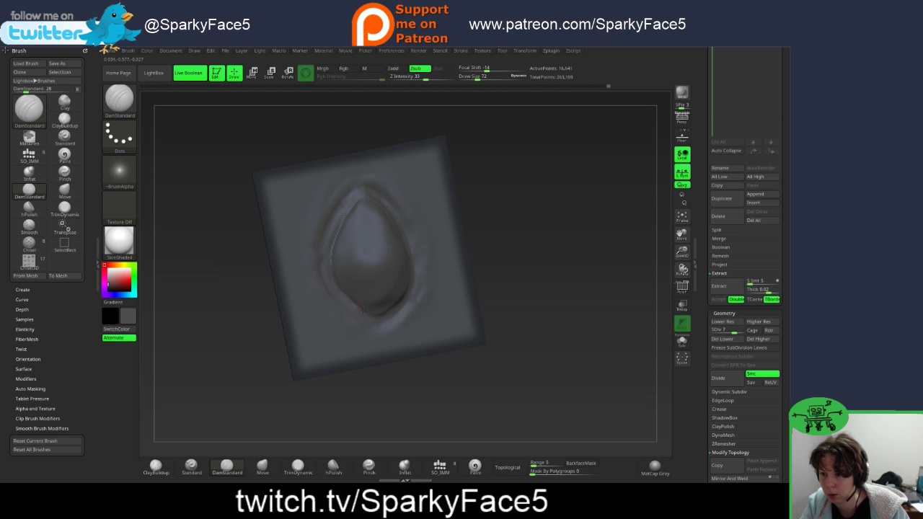
# Step: Smooth the plane beside the seed and refine the side edge up to the pointed tip
pyautogui.moveTo(490, 252); pyautogui.dragTo(503, 239)
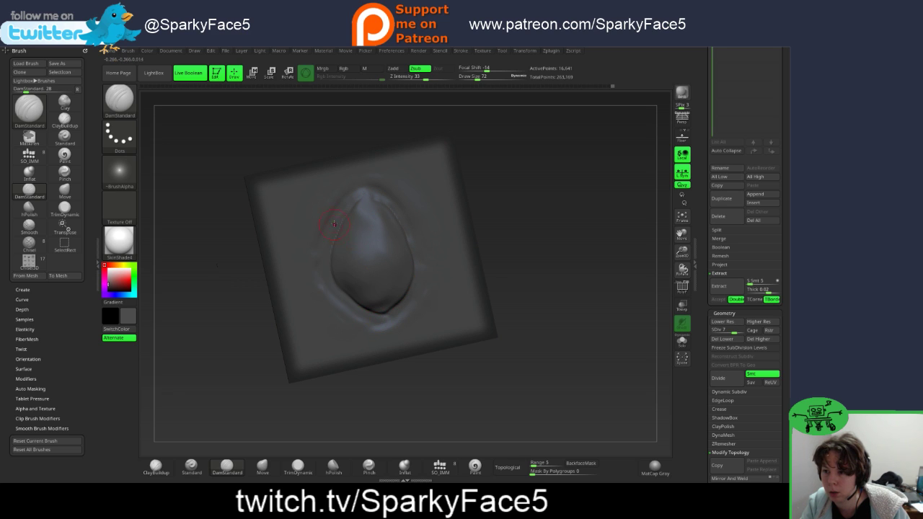
pyautogui.press('shift')
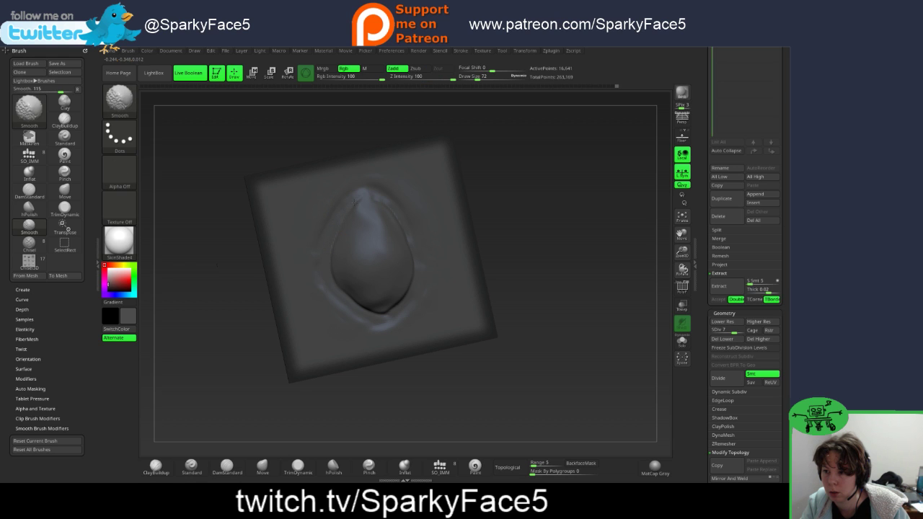
pyautogui.moveTo(480, 183)
pyautogui.mouseDown()
pyautogui.moveTo(517, 157)
pyautogui.moveTo(430, 180)
pyautogui.moveTo(498, 189)
pyautogui.moveTo(461, 198)
pyautogui.mouseUp()
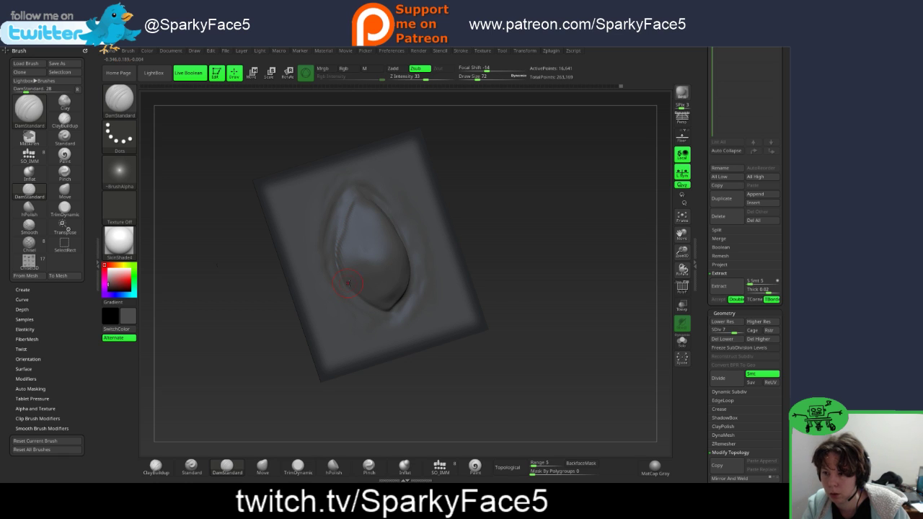
pyautogui.press('shift')
pyautogui.press('shift')
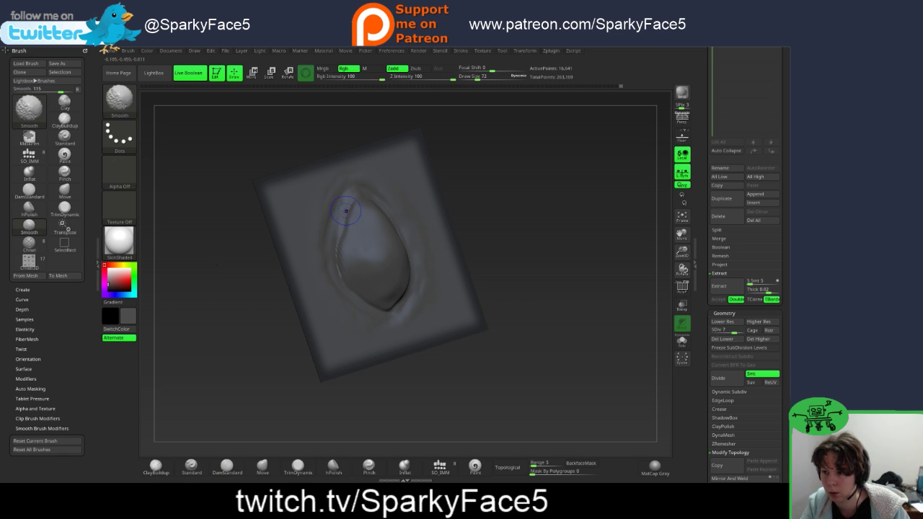
pyautogui.keyDown('shift'); pyautogui.moveTo(362, 187); pyautogui.dragTo(352, 196); pyautogui.keyUp('shift')
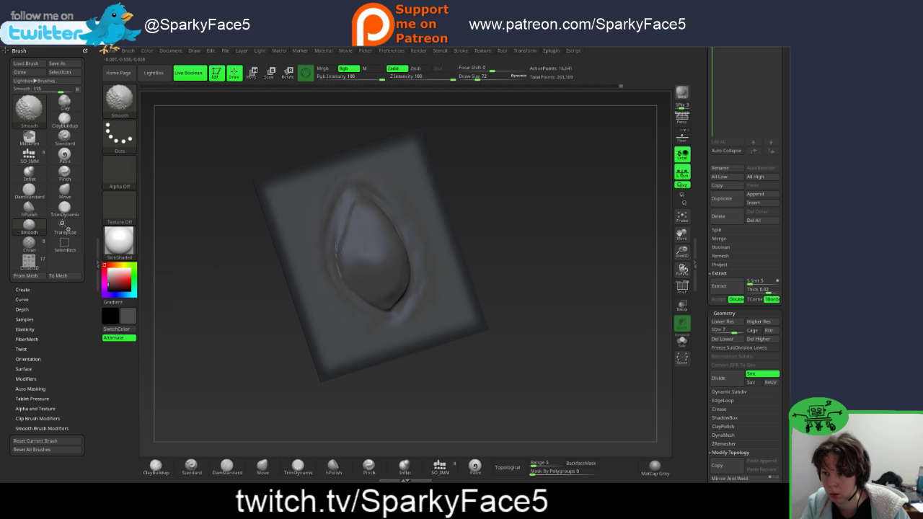
# Step: Carve the seed's edge across its tip with DamStandard and smooth the surface there
pyautogui.moveTo(501, 195)
pyautogui.mouseDown()
pyautogui.moveTo(513, 232)
pyautogui.moveTo(504, 215)
pyautogui.mouseUp()
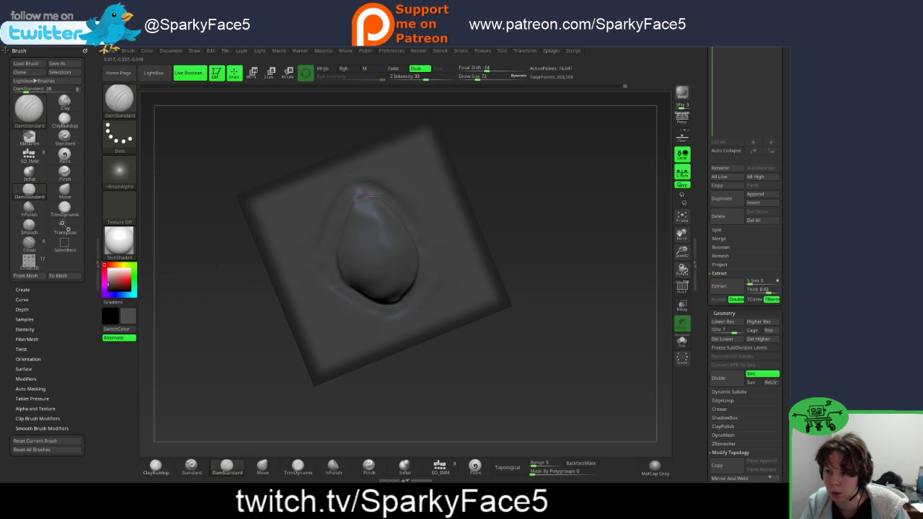
pyautogui.press('shift')
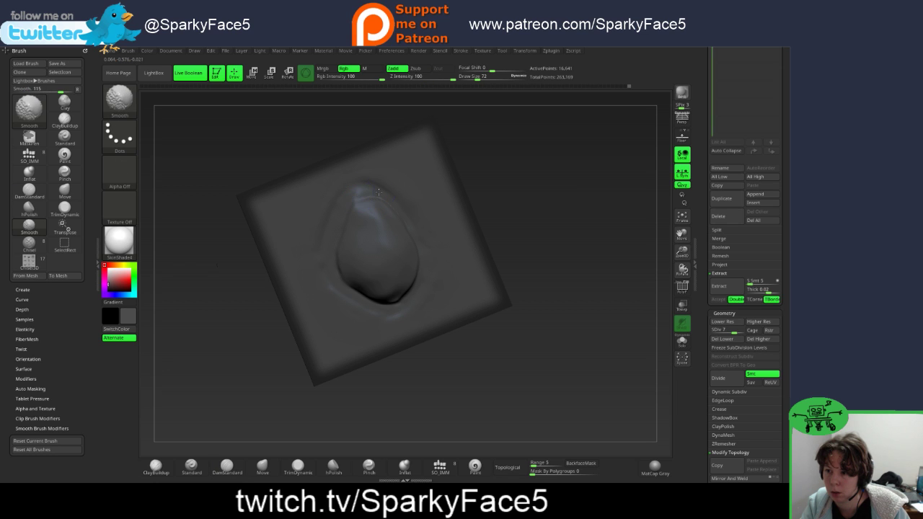
pyautogui.moveTo(526, 190)
pyautogui.mouseDown()
pyautogui.moveTo(511, 156)
pyautogui.moveTo(526, 193)
pyautogui.mouseUp()
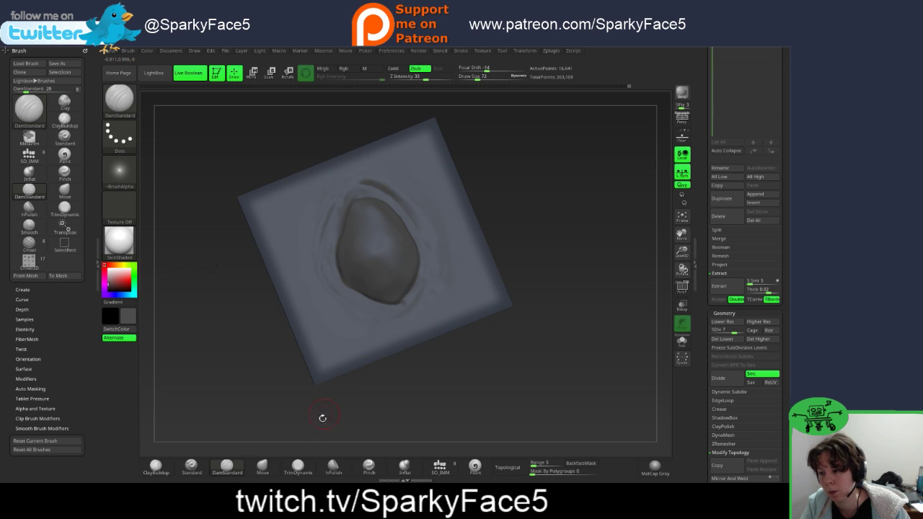
# Step: Reshape the seed's outline into an even teardrop with the Move brush and smooth the area around it
pyautogui.press('b')
pyautogui.press('m')
pyautogui.press('v')
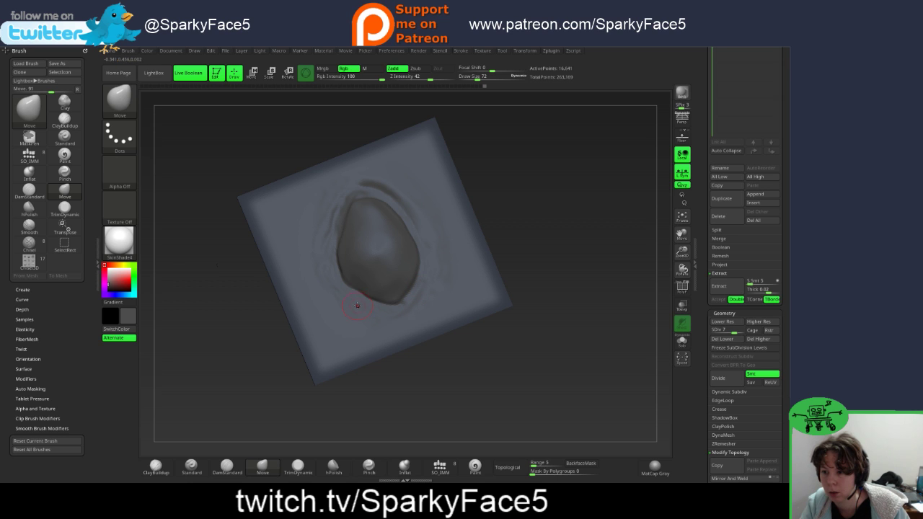
pyautogui.moveTo(536, 261)
pyautogui.mouseDown()
pyautogui.moveTo(550, 211)
pyautogui.moveTo(528, 220)
pyautogui.mouseUp()
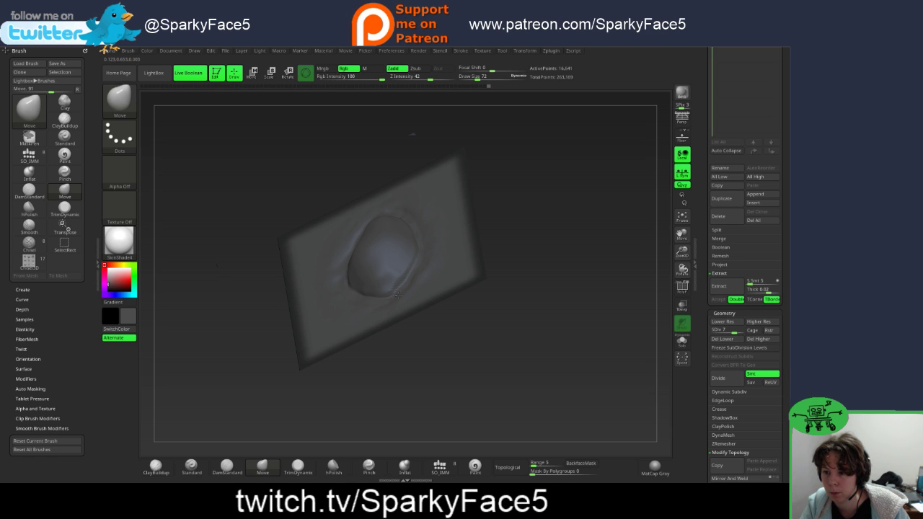
pyautogui.press('shift')
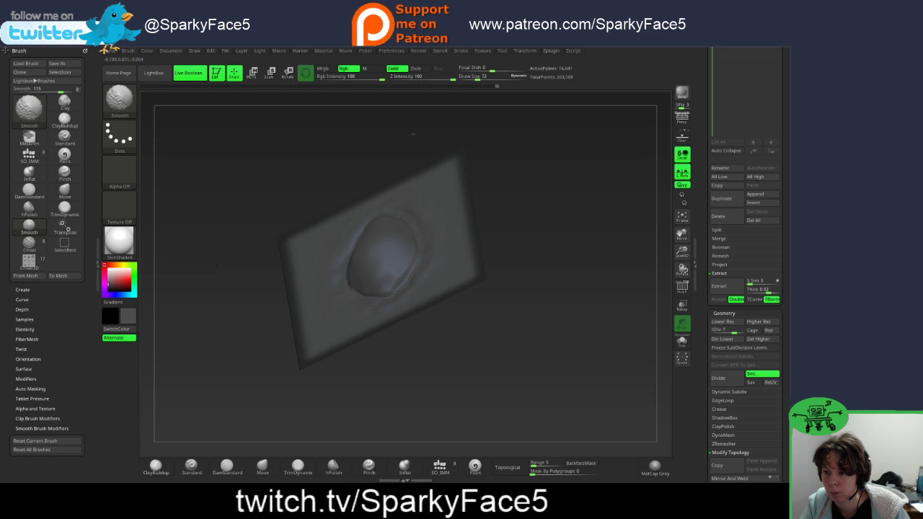
pyautogui.moveTo(504, 245)
pyautogui.mouseDown()
pyautogui.moveTo(521, 264)
pyautogui.moveTo(531, 249)
pyautogui.moveTo(527, 231)
pyautogui.mouseUp()
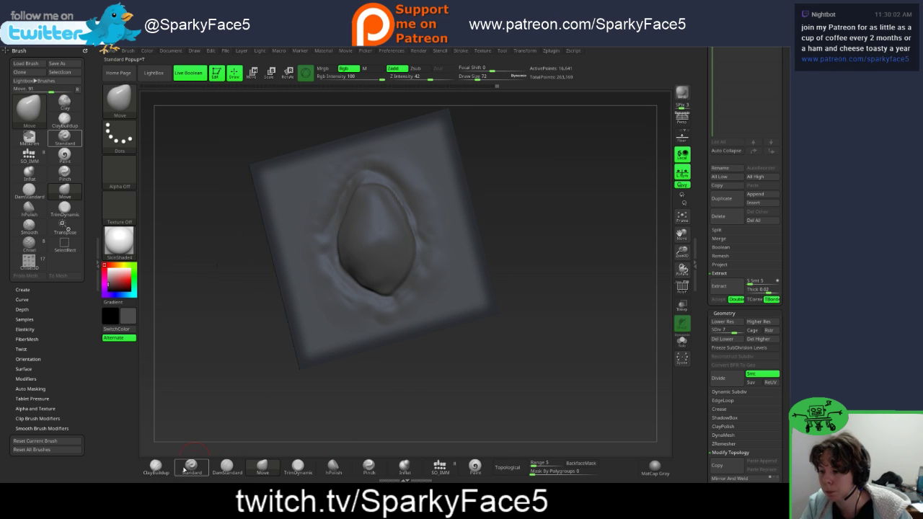
# Step: Fill in the uneven surface around the seed with the ClayBuildup brush at draw size 72 and smooth it
pyautogui.click(155, 467)
pyautogui.moveTo(222, 279); pyautogui.dragTo(288, 175)
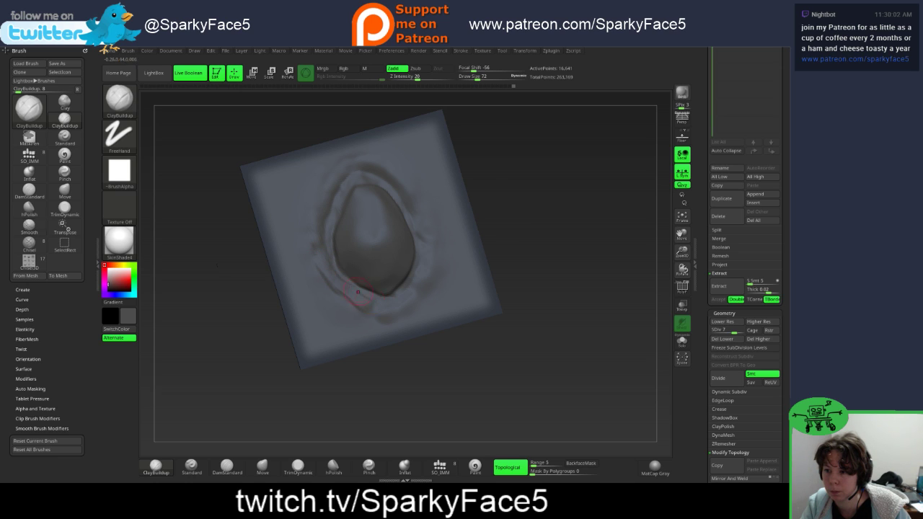
pyautogui.press('shift')
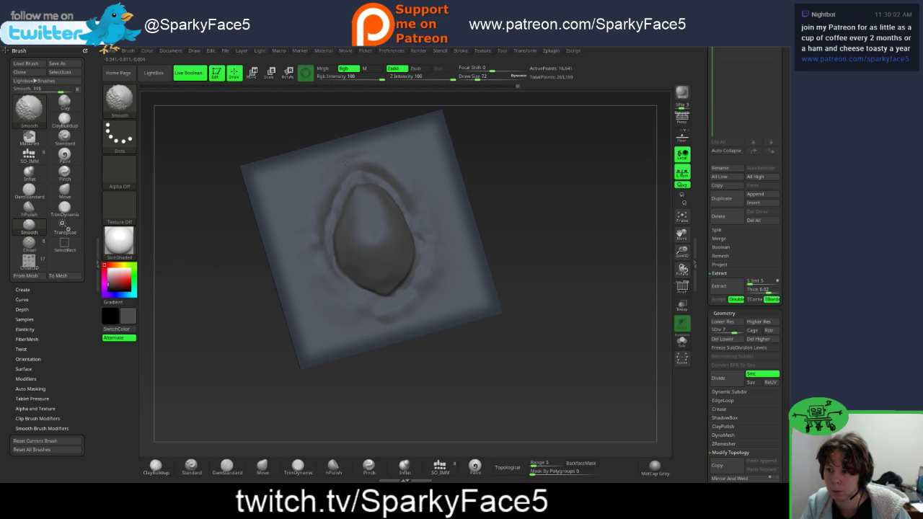
pyautogui.moveTo(542, 270); pyautogui.dragTo(424, 276)
pyautogui.press('shift')
pyautogui.keyDown('shift'); pyautogui.moveTo(422, 231); pyautogui.dragTo(362, 298); pyautogui.keyUp('shift')
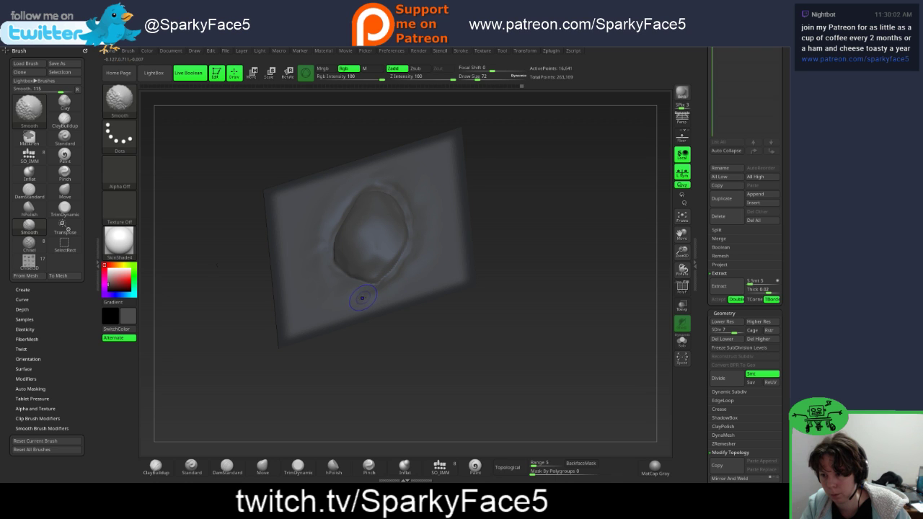
# Step: Smooth the remaining unevenness along the seed's side and the plane beside it
pyautogui.moveTo(494, 268)
pyautogui.mouseDown()
pyautogui.moveTo(572, 222)
pyautogui.moveTo(526, 227)
pyautogui.mouseUp()
pyautogui.moveTo(488, 152)
pyautogui.mouseDown()
pyautogui.moveTo(404, 180)
pyautogui.moveTo(353, 212)
pyautogui.moveTo(329, 204)
pyautogui.moveTo(325, 221)
pyautogui.moveTo(337, 210)
pyautogui.mouseUp()
pyautogui.press('shift')
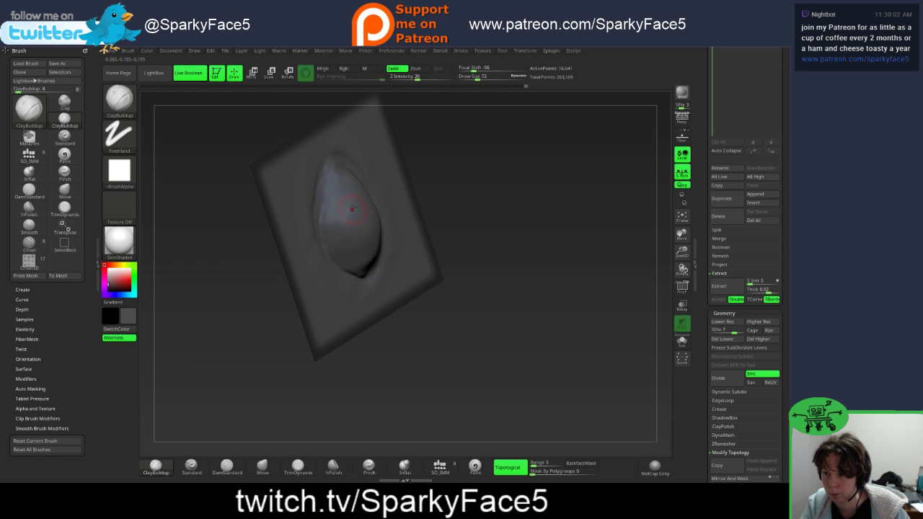
# Step: Switch to the DamStandard brush, raise the plane to subdivision level 9, and carve a crease along the oval form's edge
pyautogui.click(227, 467)
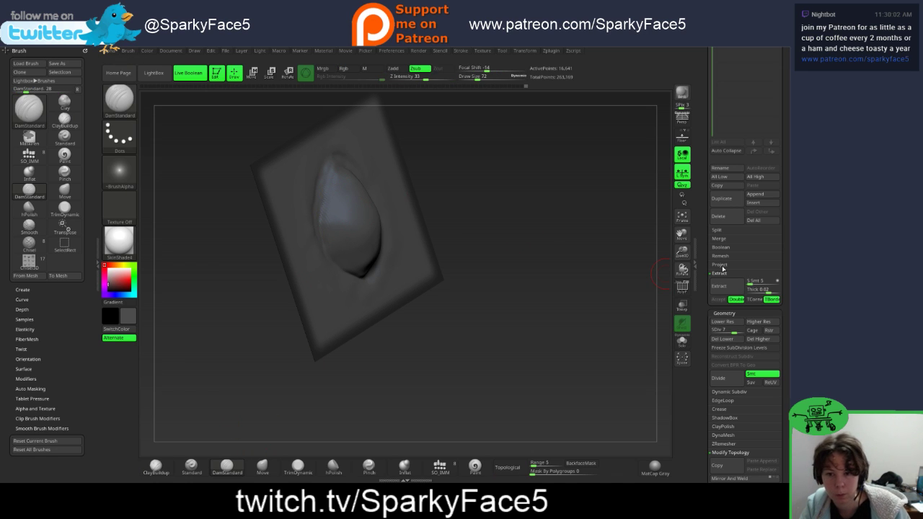
pyautogui.click(716, 298)
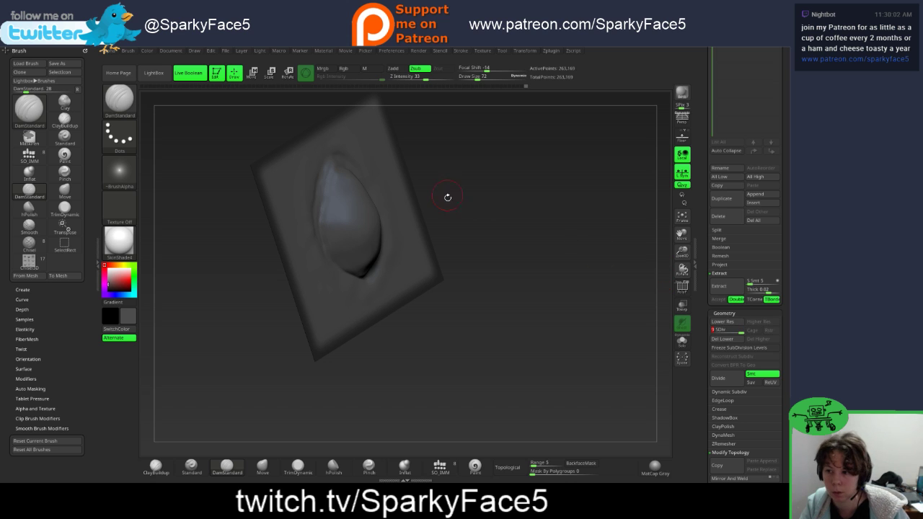
pyautogui.keyDown('alt'); pyautogui.moveTo(506, 228); pyautogui.dragTo(517, 212); pyautogui.keyUp('alt')
pyautogui.moveTo(588, 190)
pyautogui.mouseDown()
pyautogui.moveTo(607, 186)
pyautogui.moveTo(588, 162)
pyautogui.mouseUp()
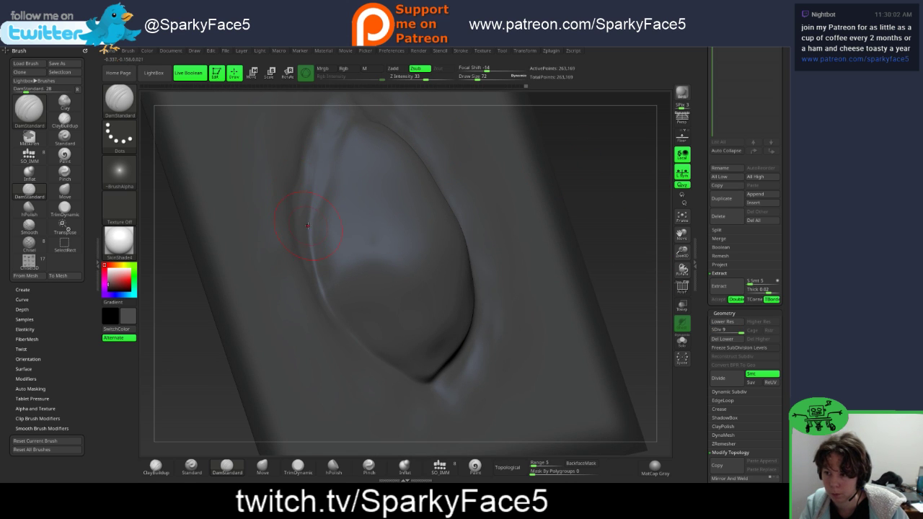
pyautogui.moveTo(314, 195); pyautogui.dragTo(349, 124)
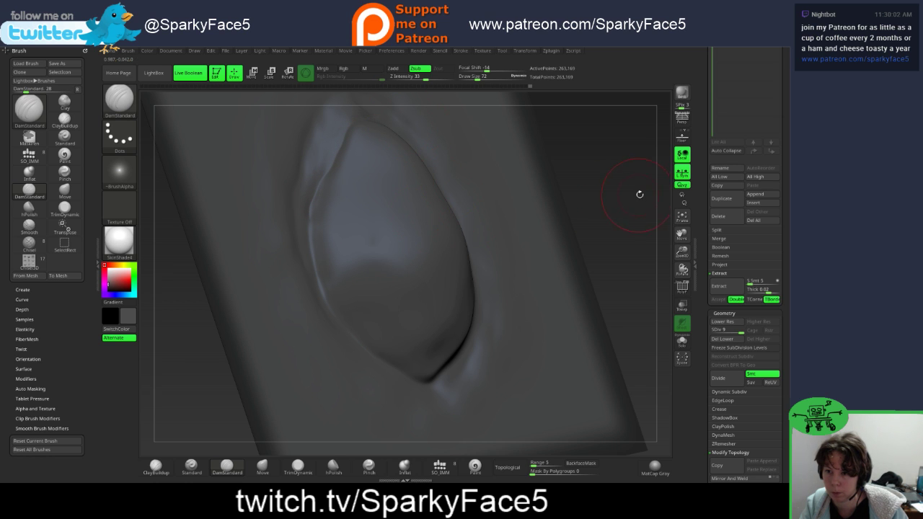
pyautogui.moveTo(638, 195); pyautogui.dragTo(540, 209)
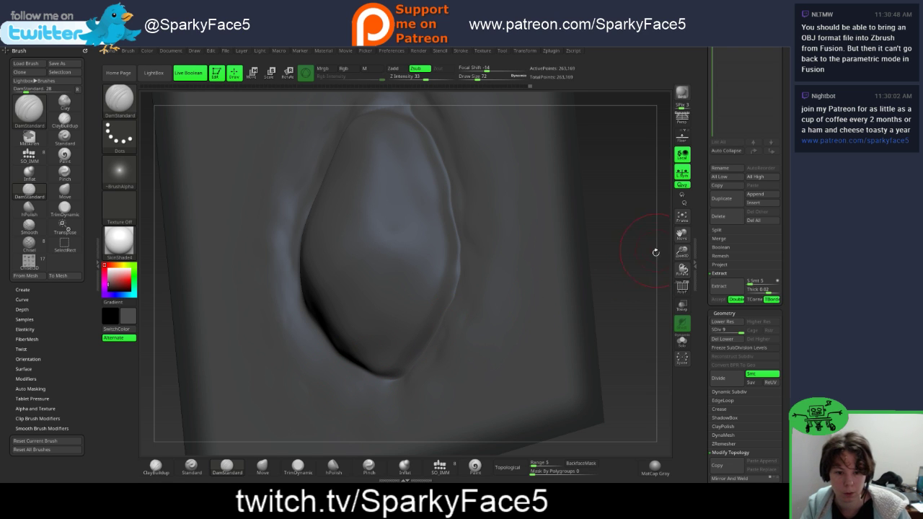
pyautogui.moveTo(620, 226)
pyautogui.mouseDown()
pyautogui.moveTo(548, 229)
pyautogui.moveTo(599, 238)
pyautogui.moveTo(638, 208)
pyautogui.moveTo(643, 217)
pyautogui.mouseUp()
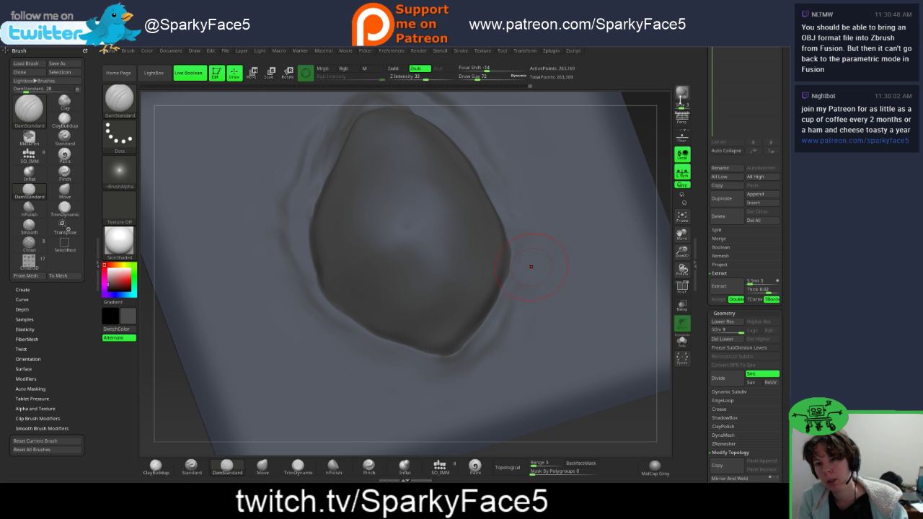
pyautogui.moveTo(659, 101); pyautogui.dragTo(653, 134)
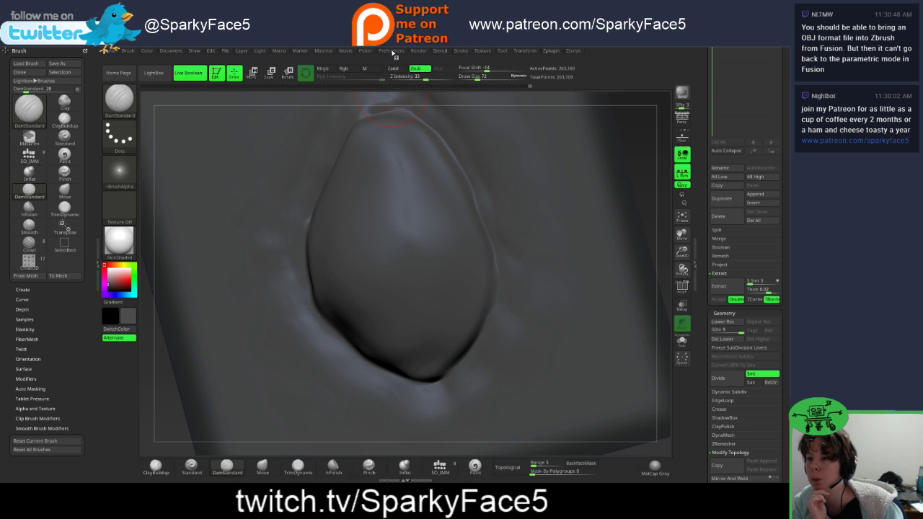
# Step: Check the Transpose Units preferences and the 3D Print Hub plugin for options on setting real-world units
pyautogui.click(393, 52)
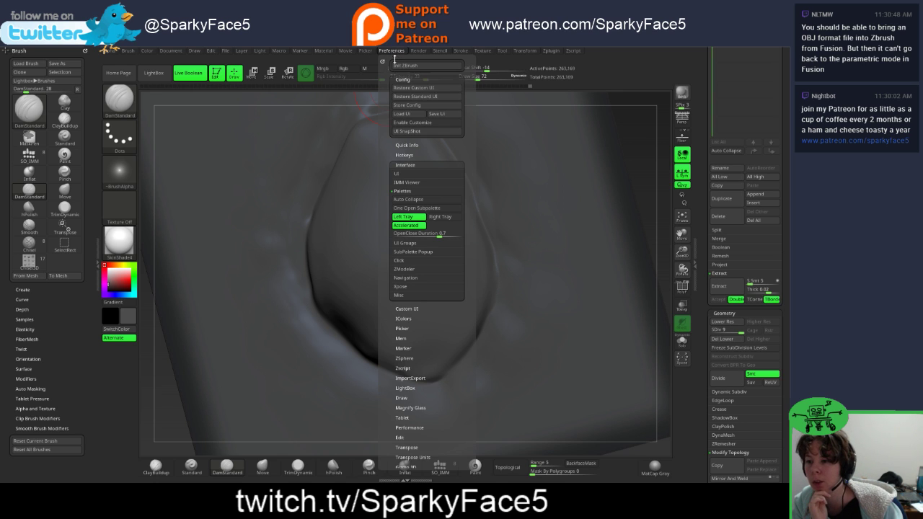
pyautogui.click(405, 165)
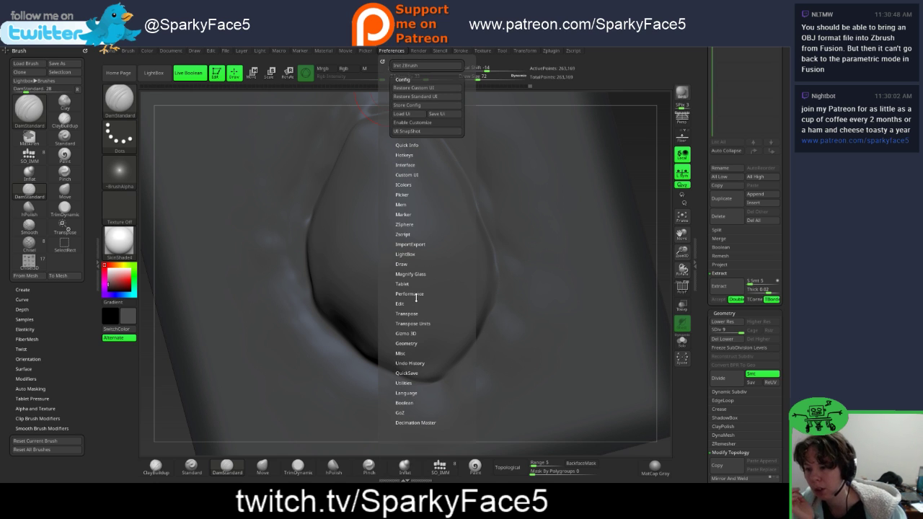
pyautogui.click(420, 323)
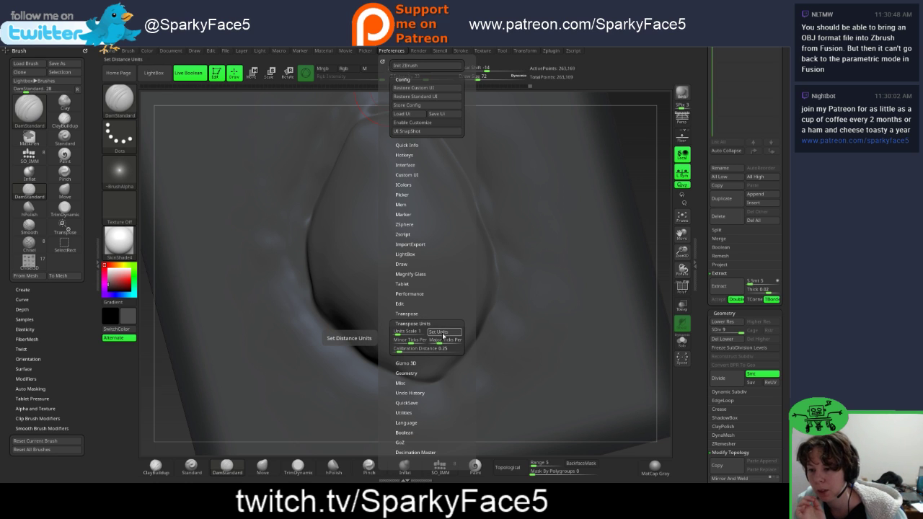
pyautogui.click(441, 333)
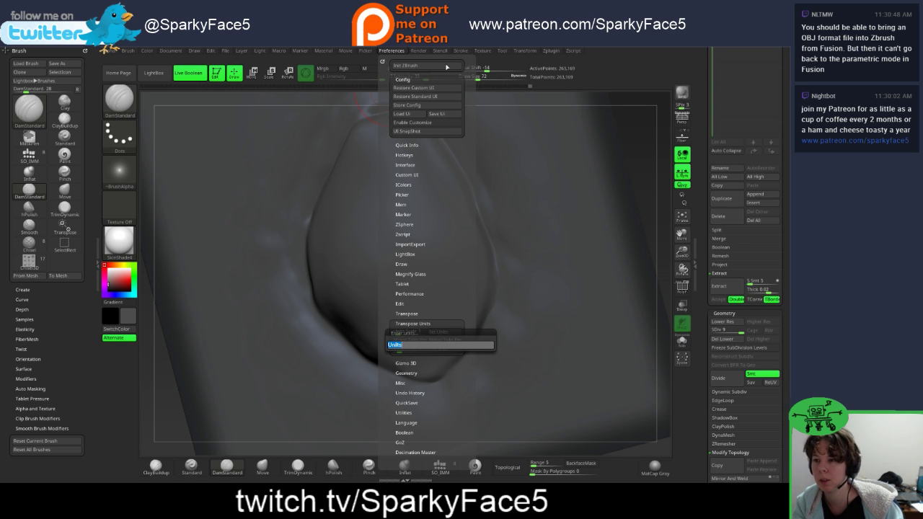
pyautogui.press('Escape')
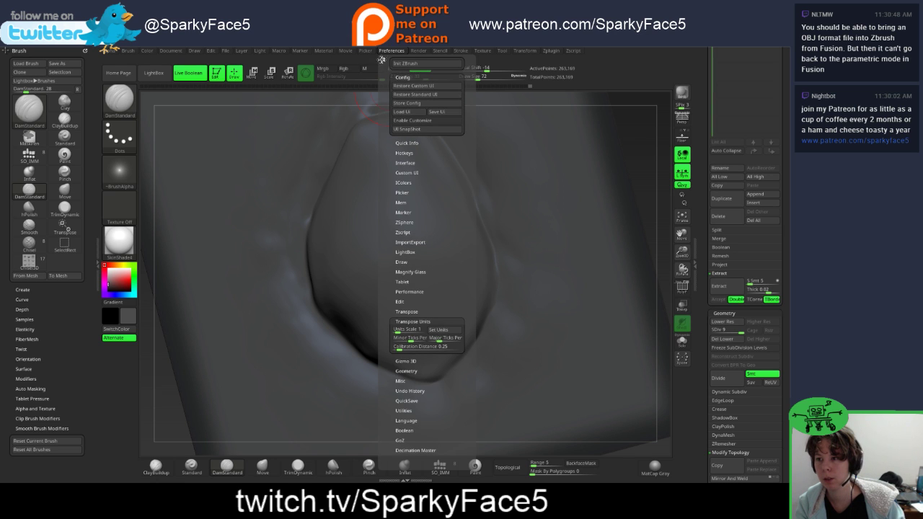
pyautogui.click(382, 62)
pyautogui.moveTo(703, 65); pyautogui.dragTo(702, 142)
pyautogui.click(782, 51)
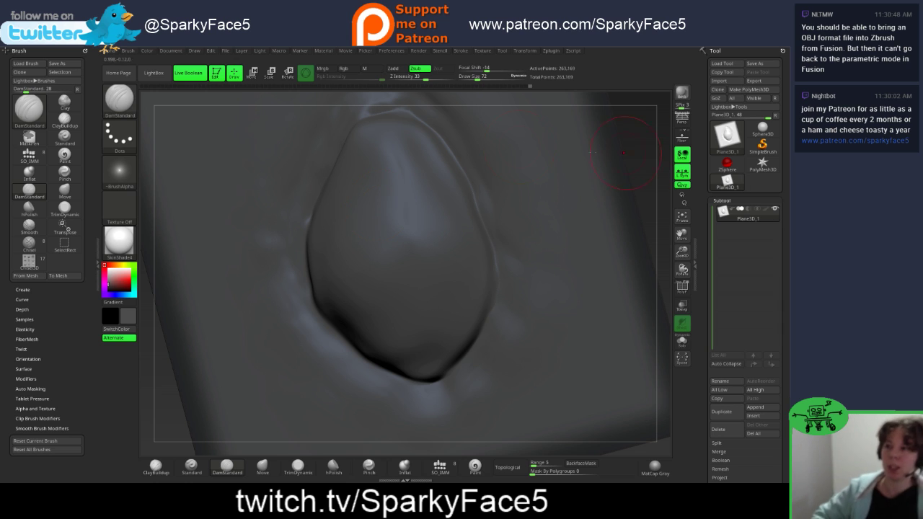
pyautogui.click(553, 52)
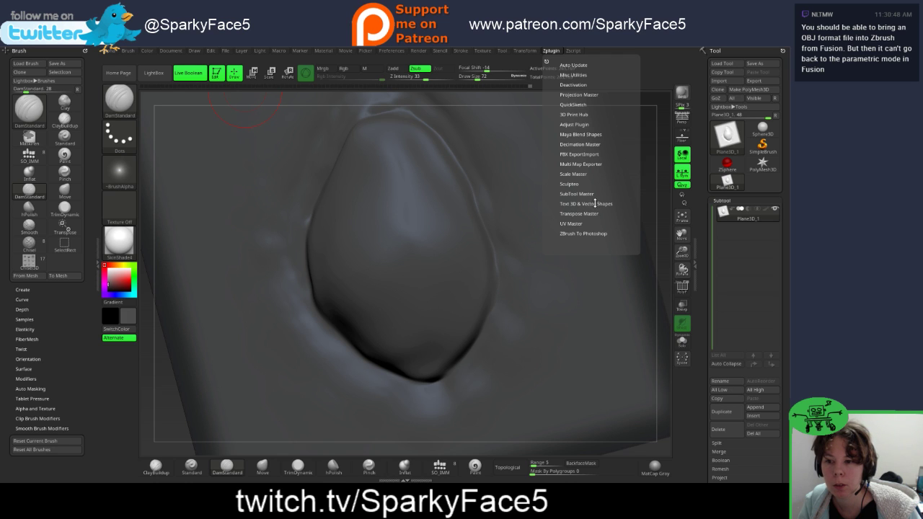
pyautogui.click(572, 115)
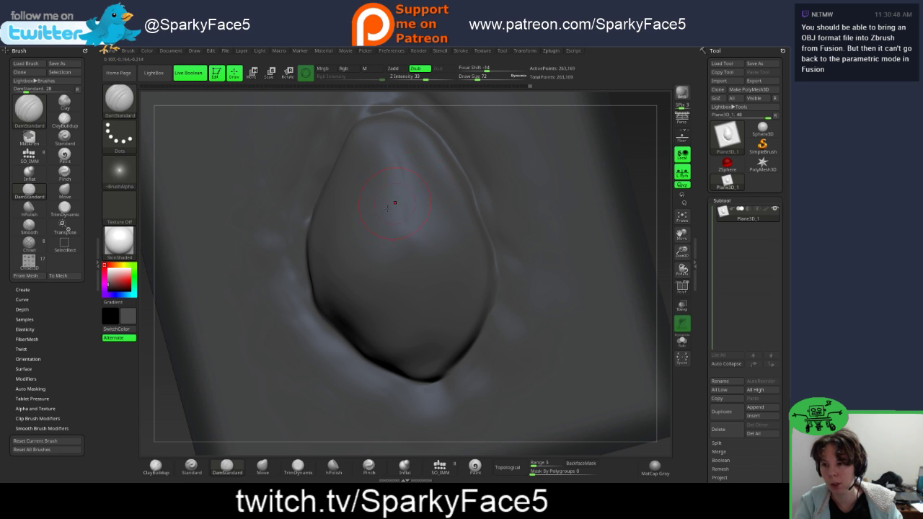
# Step: Smooth the surface around the oval form and adjust its rim with the Move brush
pyautogui.press('shift')
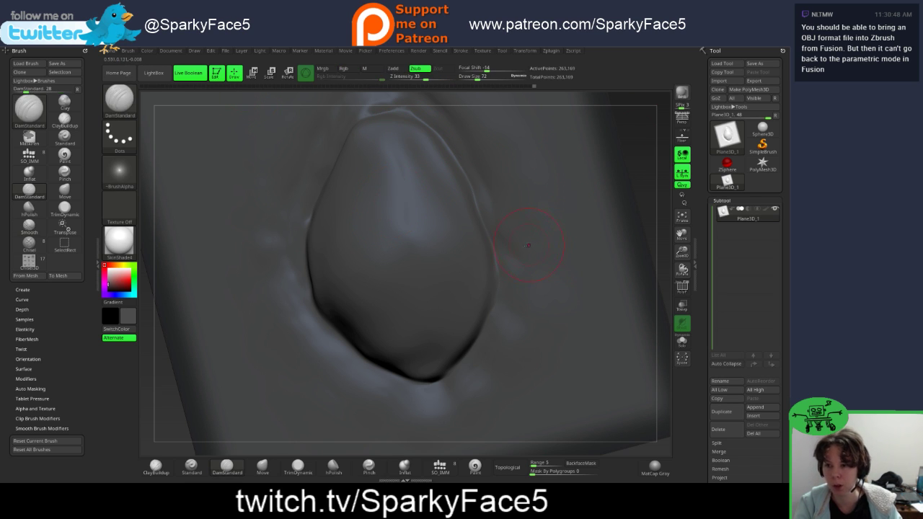
pyautogui.moveTo(668, 198)
pyautogui.mouseDown()
pyautogui.moveTo(670, 175)
pyautogui.moveTo(690, 177)
pyautogui.moveTo(457, 274)
pyautogui.mouseUp()
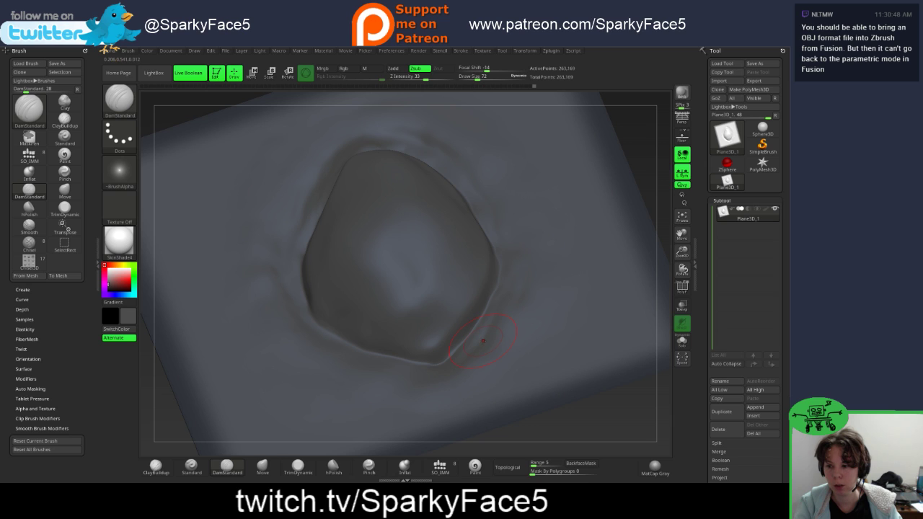
pyautogui.press('b')
pyautogui.press('m')
pyautogui.press('v')
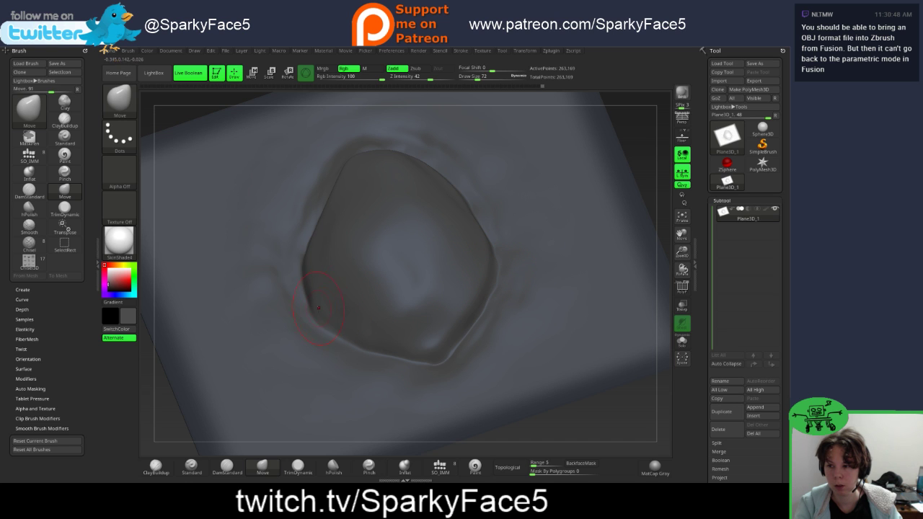
pyautogui.moveTo(645, 158)
pyautogui.mouseDown()
pyautogui.moveTo(659, 181)
pyautogui.moveTo(651, 210)
pyautogui.moveTo(642, 193)
pyautogui.mouseUp()
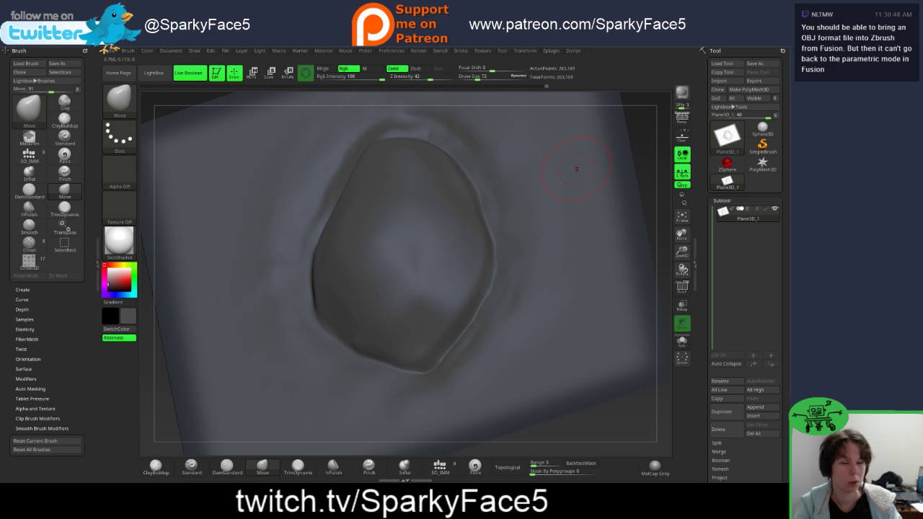
pyautogui.press('shift')
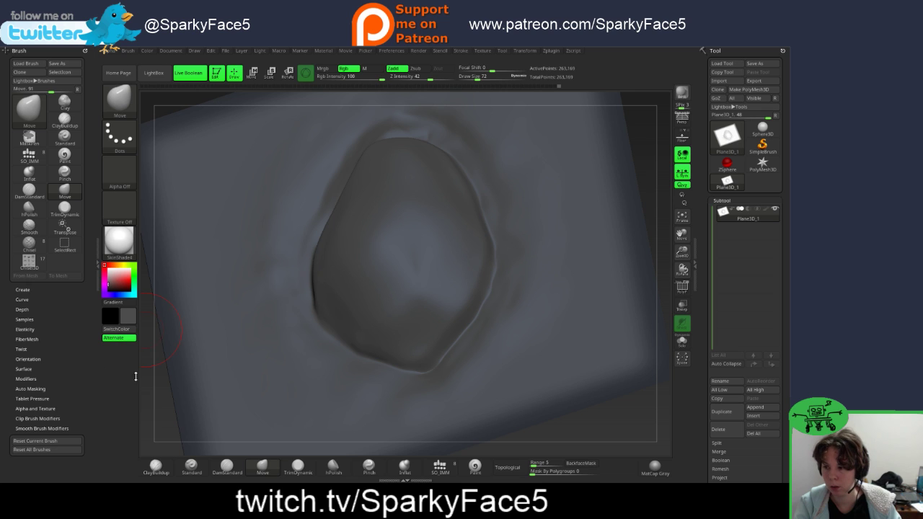
# Step: Push the surface beside the oval's upper side with the Move brush to form a folded ridge along its rim
pyautogui.moveTo(151, 364)
pyautogui.mouseDown()
pyautogui.moveTo(167, 372)
pyautogui.moveTo(258, 305)
pyautogui.mouseUp()
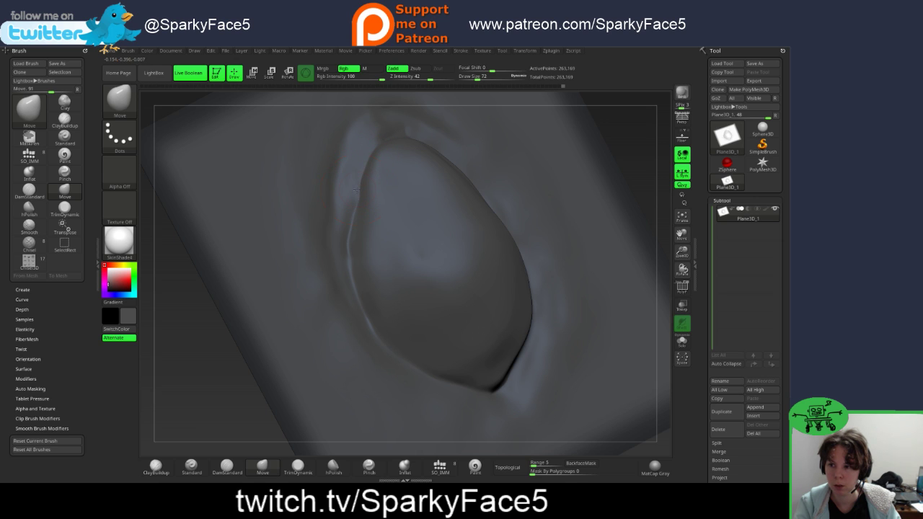
pyautogui.moveTo(356, 190); pyautogui.dragTo(349, 202)
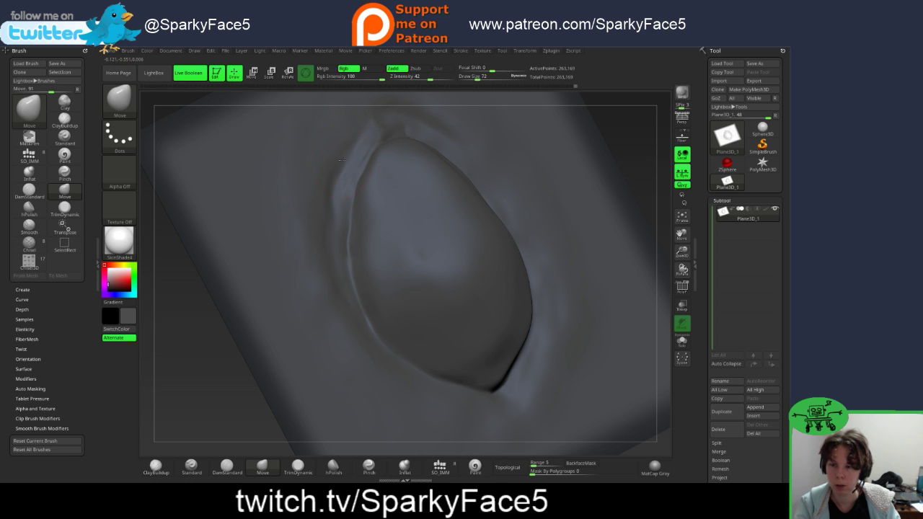
pyautogui.moveTo(334, 188); pyautogui.dragTo(337, 192)
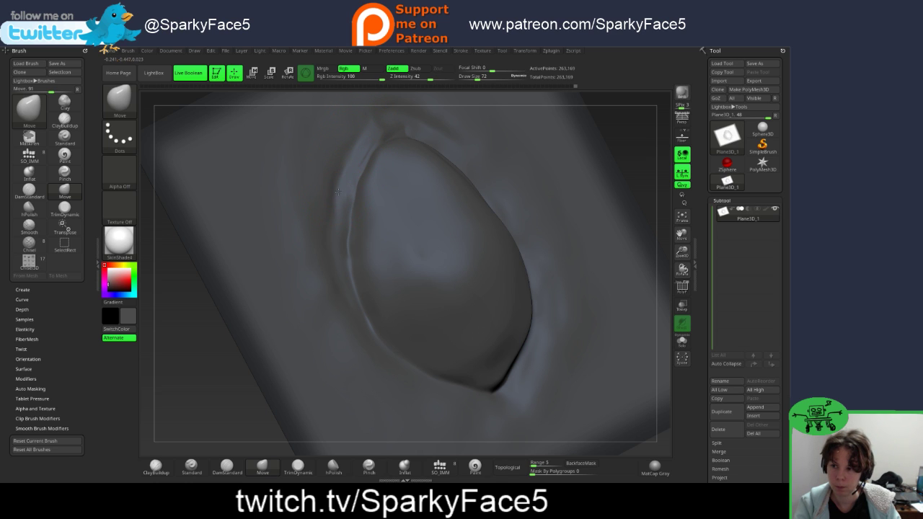
pyautogui.moveTo(161, 391); pyautogui.dragTo(189, 339)
pyautogui.moveTo(291, 301); pyautogui.dragTo(293, 264)
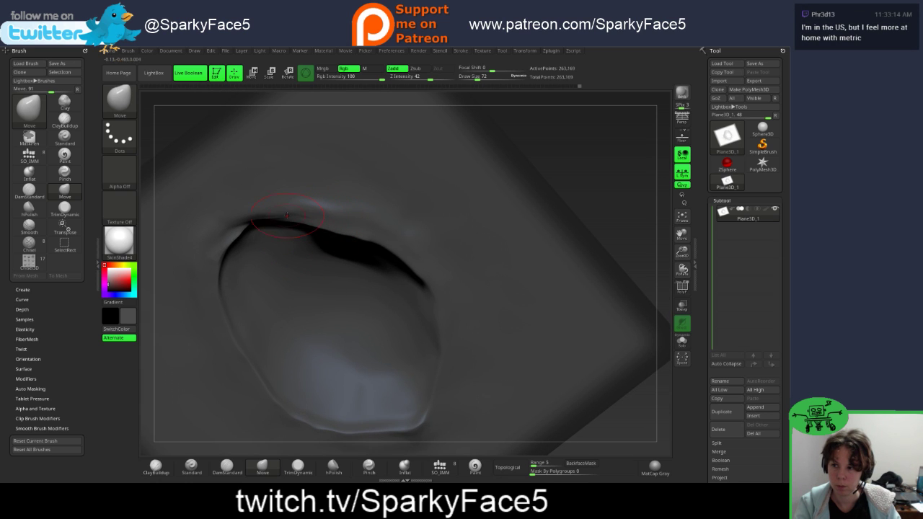
pyautogui.moveTo(254, 219); pyautogui.dragTo(225, 244)
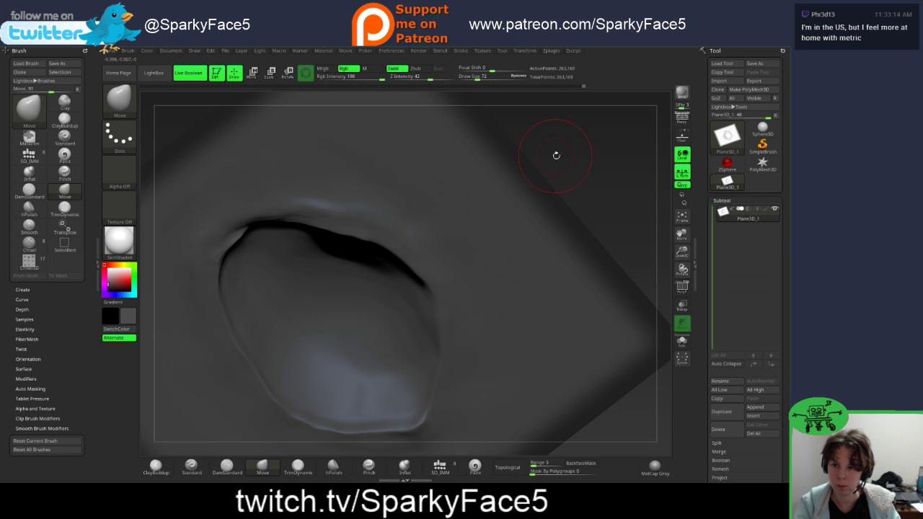
# Step: Extend the fold around the oval's narrow upper end and its other side with the Move brush
pyautogui.moveTo(556, 155); pyautogui.dragTo(452, 230)
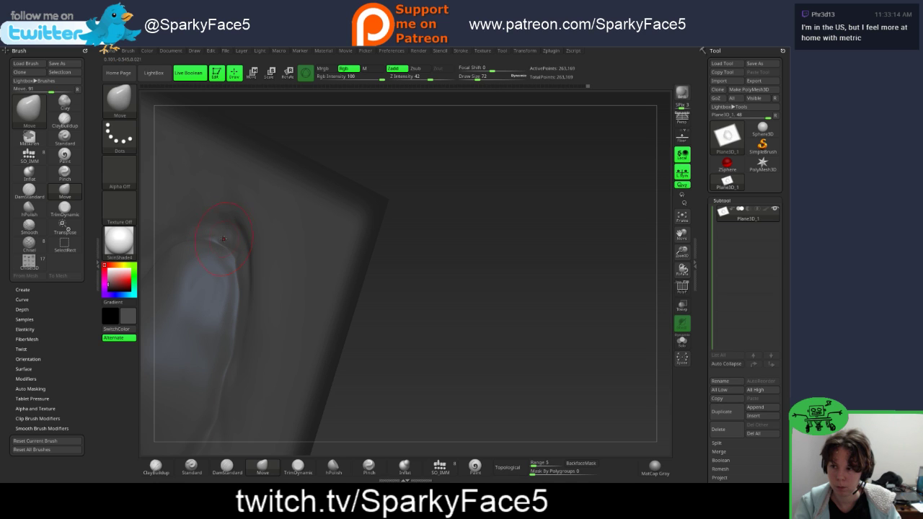
pyautogui.moveTo(236, 267); pyautogui.dragTo(247, 276)
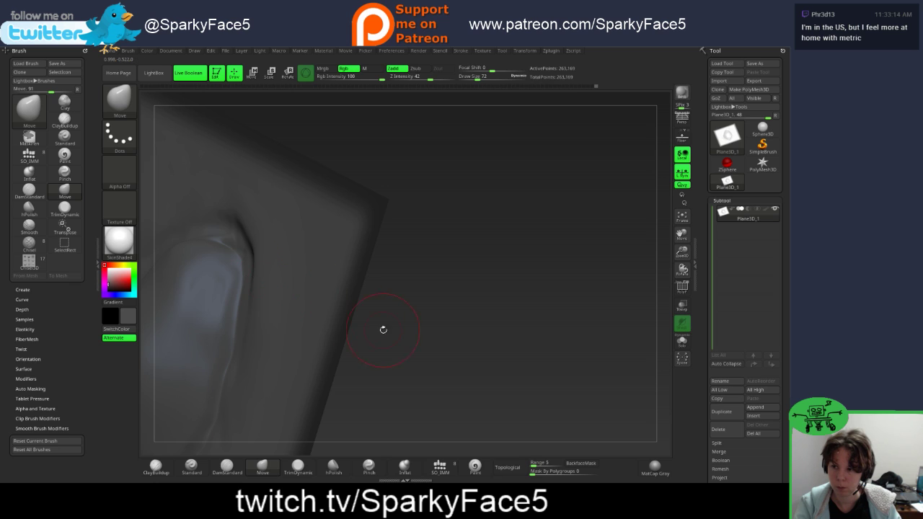
pyautogui.moveTo(382, 330); pyautogui.dragTo(324, 310)
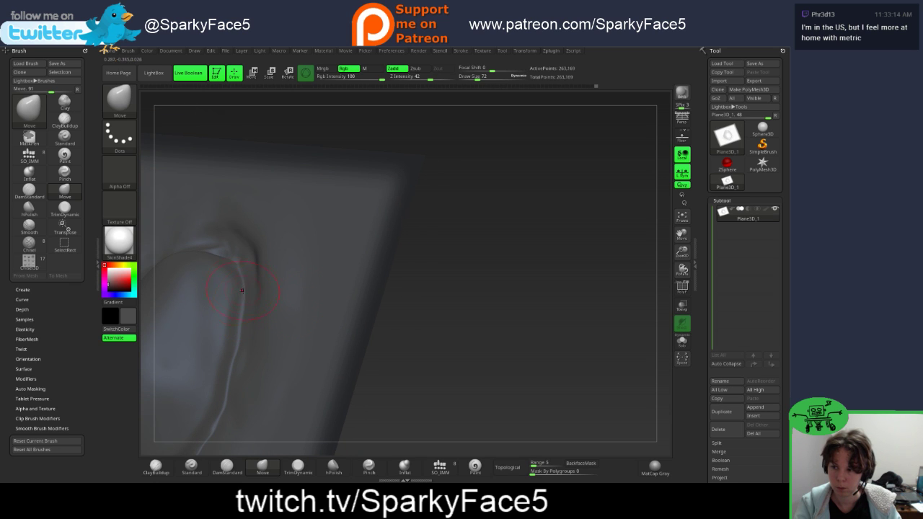
pyautogui.moveTo(397, 336); pyautogui.dragTo(403, 327)
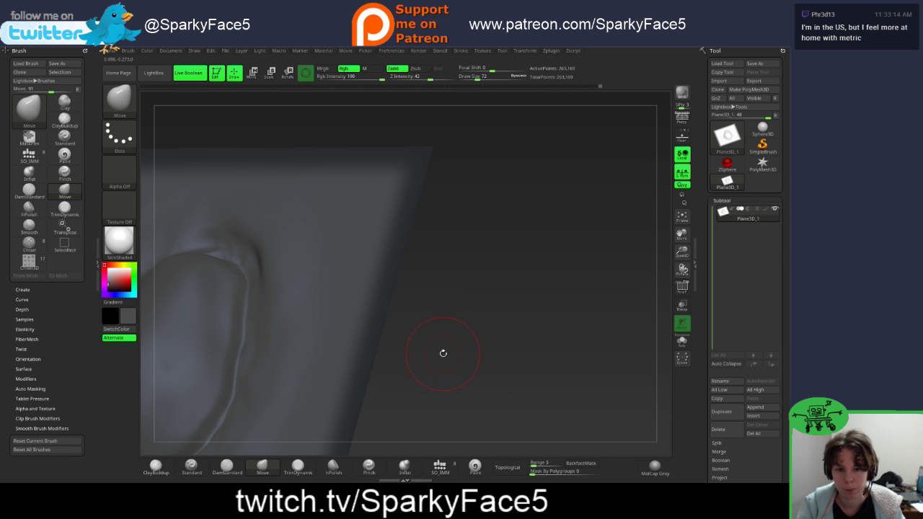
pyautogui.moveTo(435, 351); pyautogui.dragTo(519, 292)
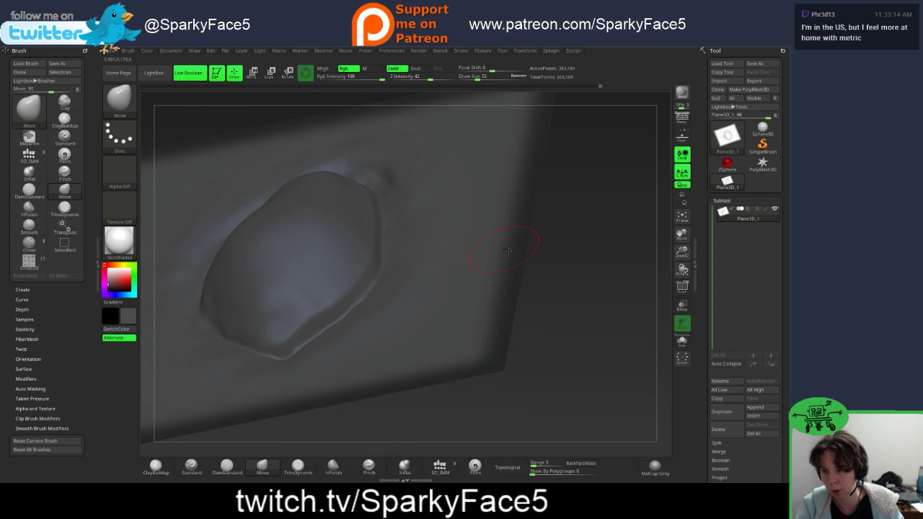
pyautogui.moveTo(570, 264); pyautogui.dragTo(544, 250)
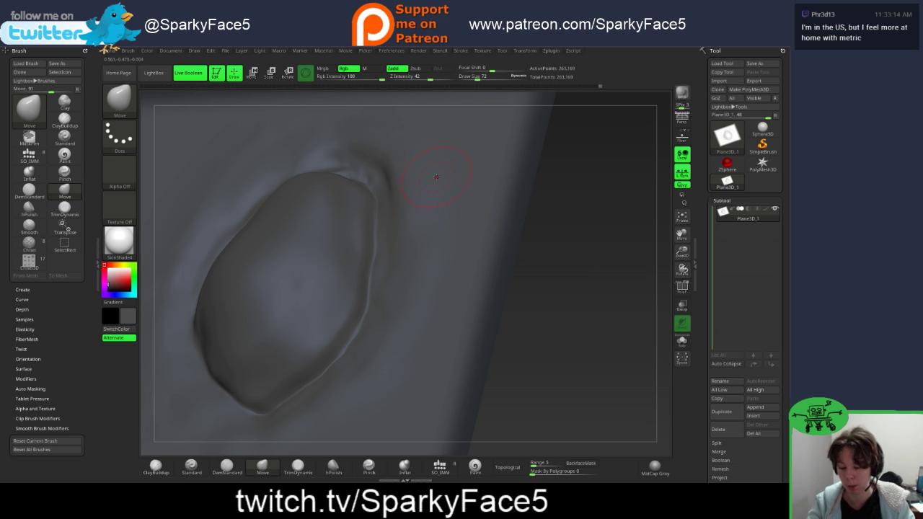
# Step: Smooth the fold around the oval's upper end and refine the surrounding surface with the Move brush
pyautogui.press('shift')
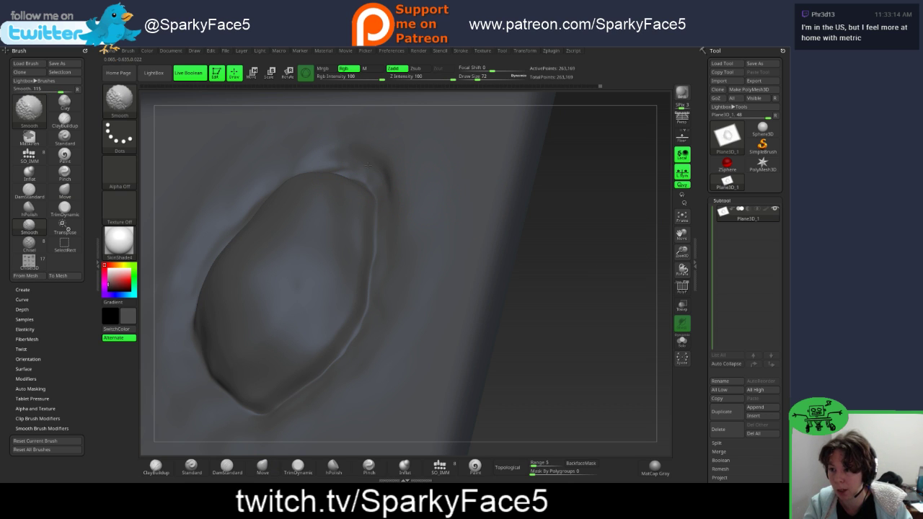
pyautogui.moveTo(560, 235); pyautogui.dragTo(592, 244)
pyautogui.press('shift')
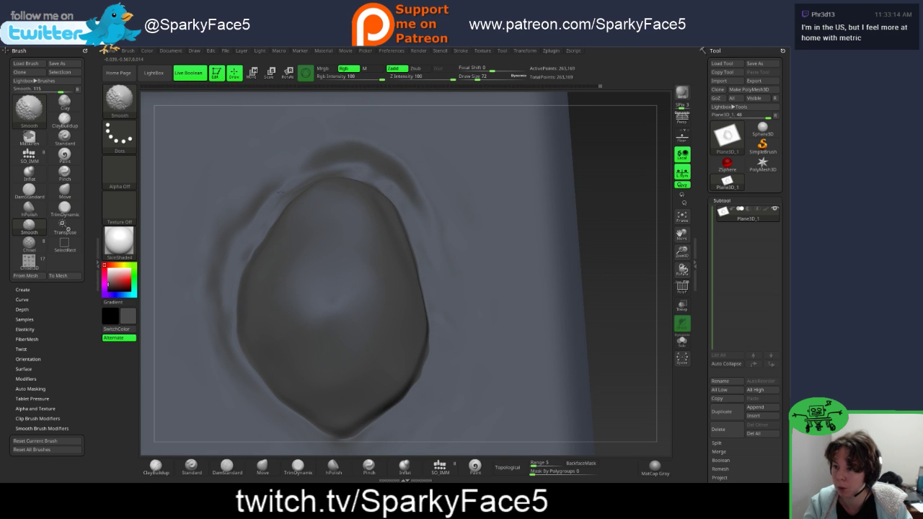
pyautogui.moveTo(617, 221)
pyautogui.mouseDown()
pyautogui.moveTo(618, 202)
pyautogui.moveTo(600, 188)
pyautogui.moveTo(570, 276)
pyautogui.moveTo(485, 382)
pyautogui.moveTo(566, 292)
pyautogui.moveTo(585, 287)
pyautogui.moveTo(605, 310)
pyautogui.moveTo(562, 268)
pyautogui.mouseUp()
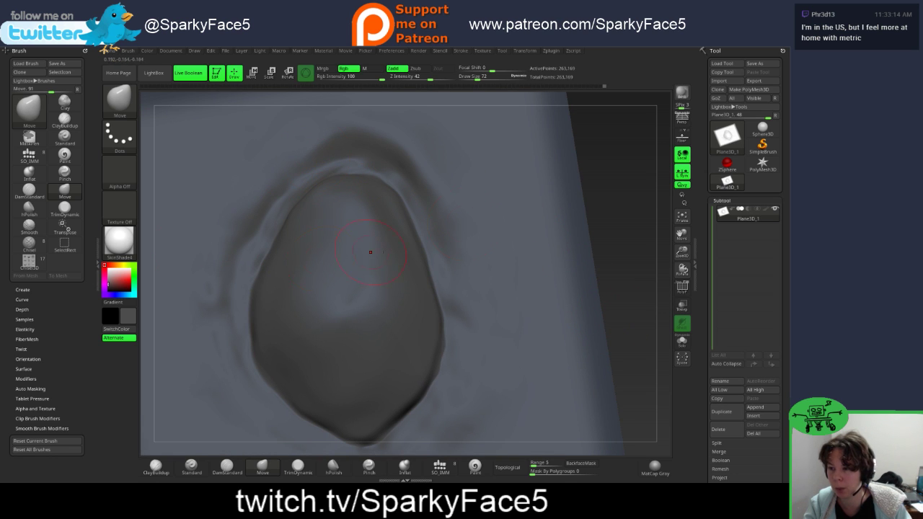
pyautogui.moveTo(143, 251); pyautogui.dragTo(166, 250)
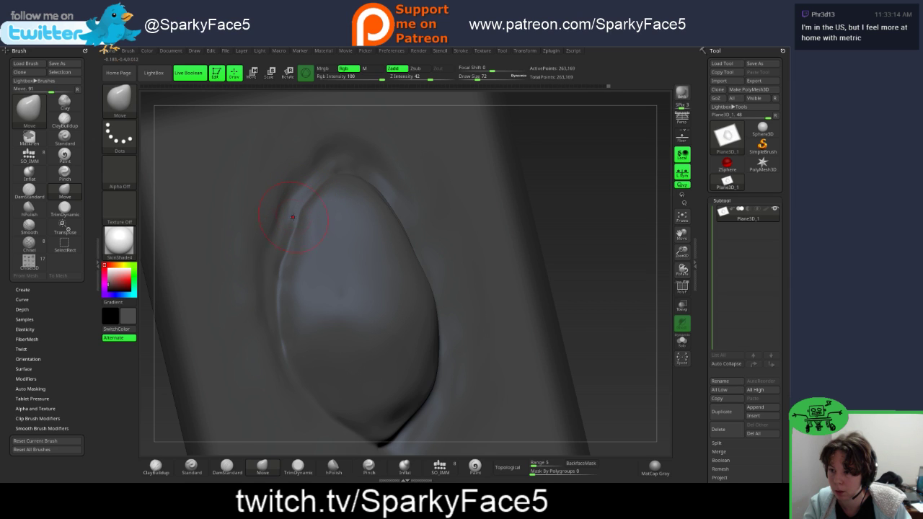
# Step: Tighten the crease around the oval form's rim and folded upper end with the Pinch brush
pyautogui.click(368, 467)
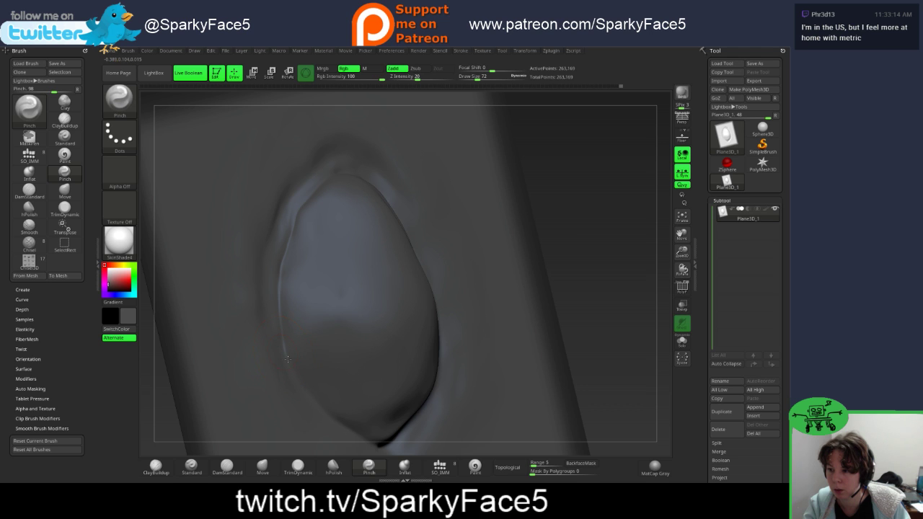
pyautogui.keyDown('shift'); pyautogui.moveTo(575, 226); pyautogui.dragTo(566, 233); pyautogui.keyUp('shift')
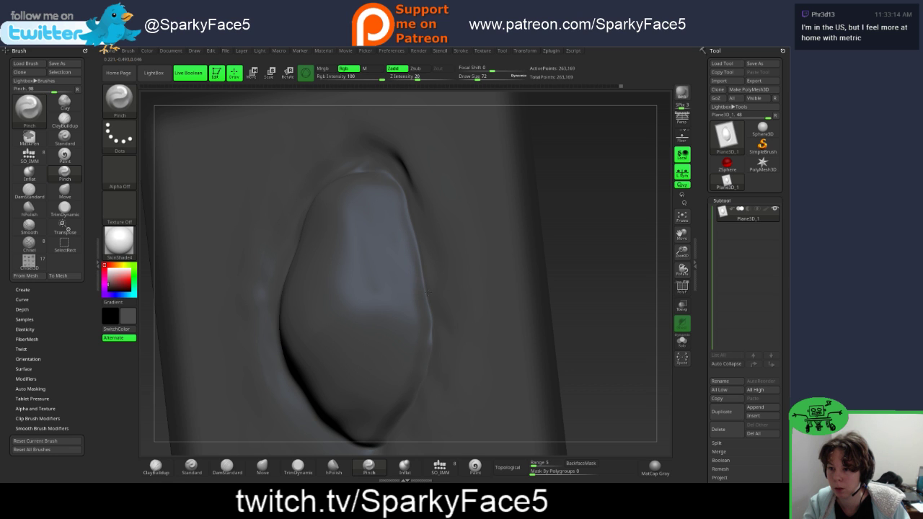
pyautogui.moveTo(633, 307); pyautogui.dragTo(470, 309)
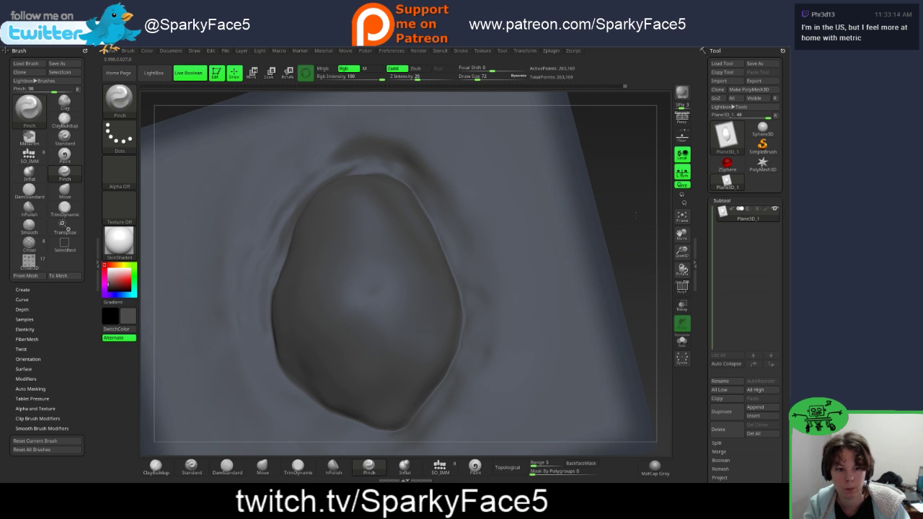
pyautogui.moveTo(618, 220); pyautogui.dragTo(324, 365)
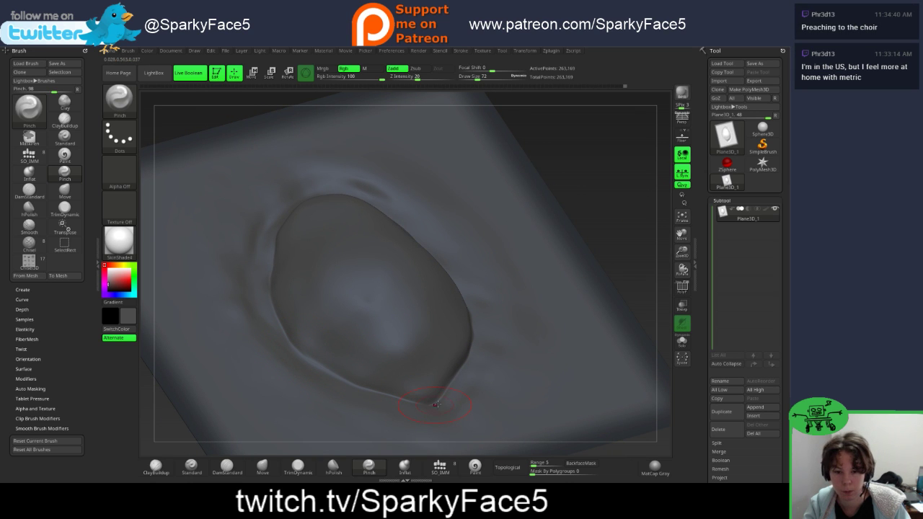
pyautogui.moveTo(638, 212); pyautogui.dragTo(644, 250)
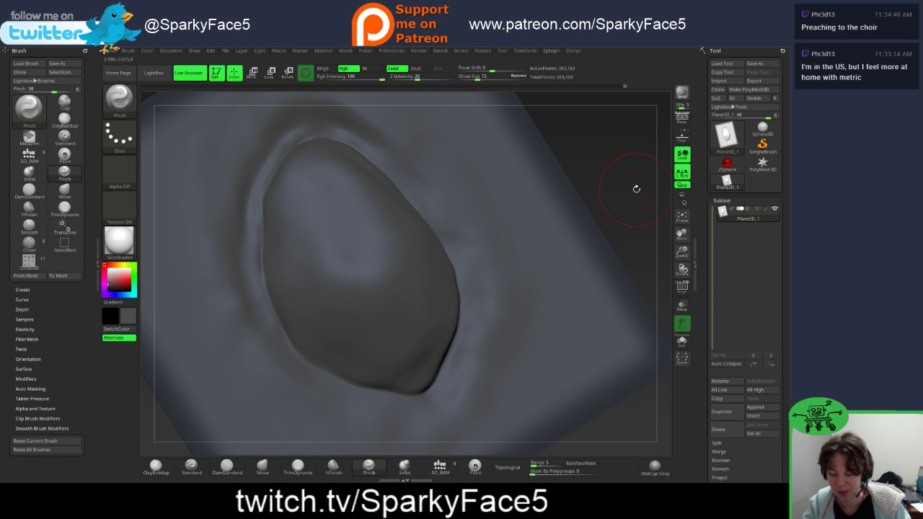
pyautogui.moveTo(657, 166); pyautogui.dragTo(663, 192)
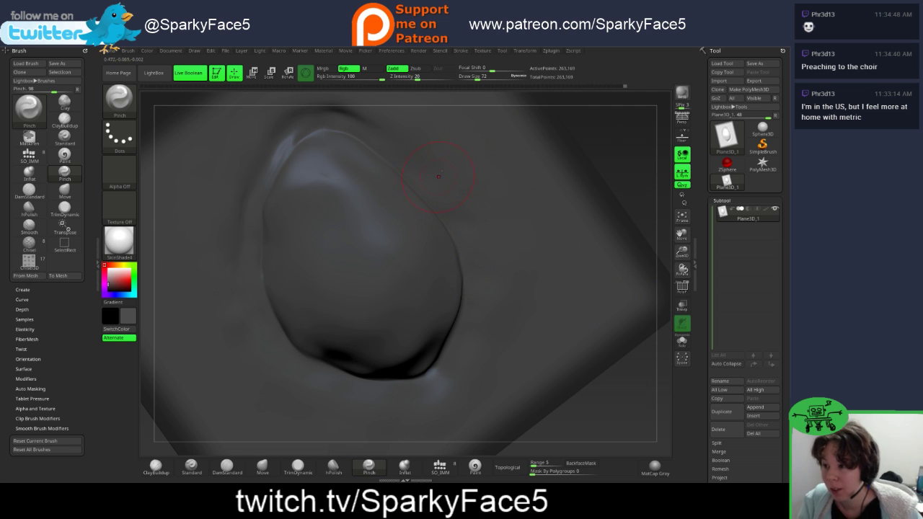
pyautogui.moveTo(150, 129); pyautogui.dragTo(172, 131)
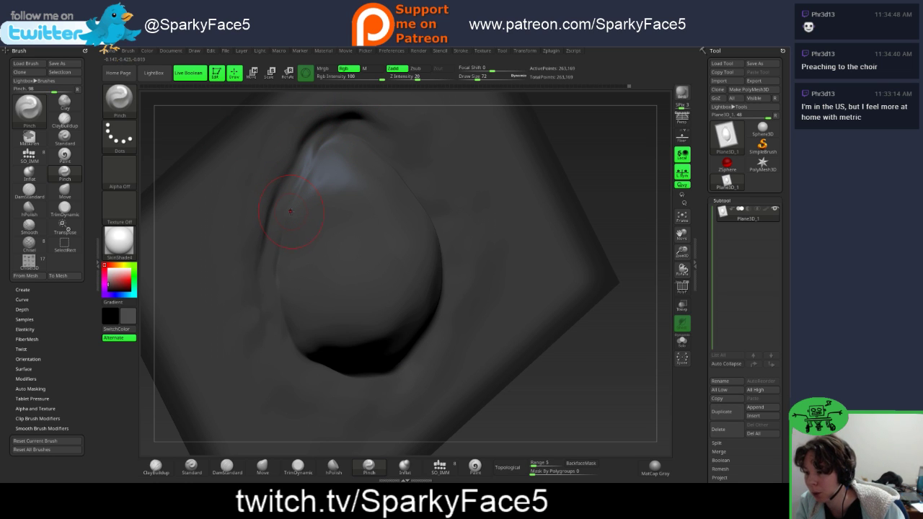
# Step: Isolate the geometry lying below the plane in a side view and shift it slightly downward with the Move gizmo
pyautogui.click(262, 467)
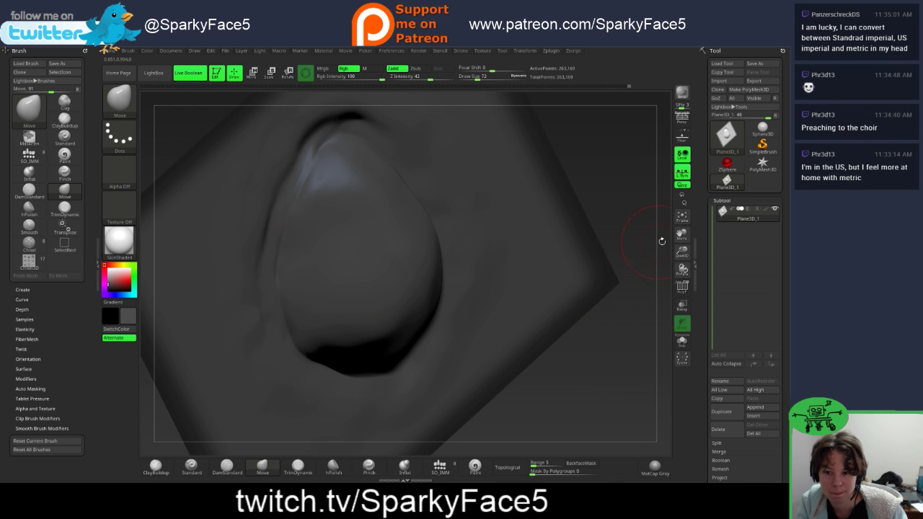
pyautogui.moveTo(662, 241)
pyautogui.mouseDown()
pyautogui.moveTo(653, 177)
pyautogui.moveTo(644, 176)
pyautogui.moveTo(647, 185)
pyautogui.moveTo(641, 160)
pyautogui.moveTo(618, 168)
pyautogui.mouseUp()
pyautogui.moveTo(504, 349)
pyautogui.mouseDown()
pyautogui.moveTo(483, 360)
pyautogui.moveTo(493, 290)
pyautogui.moveTo(522, 343)
pyautogui.moveTo(524, 309)
pyautogui.moveTo(566, 360)
pyautogui.mouseUp()
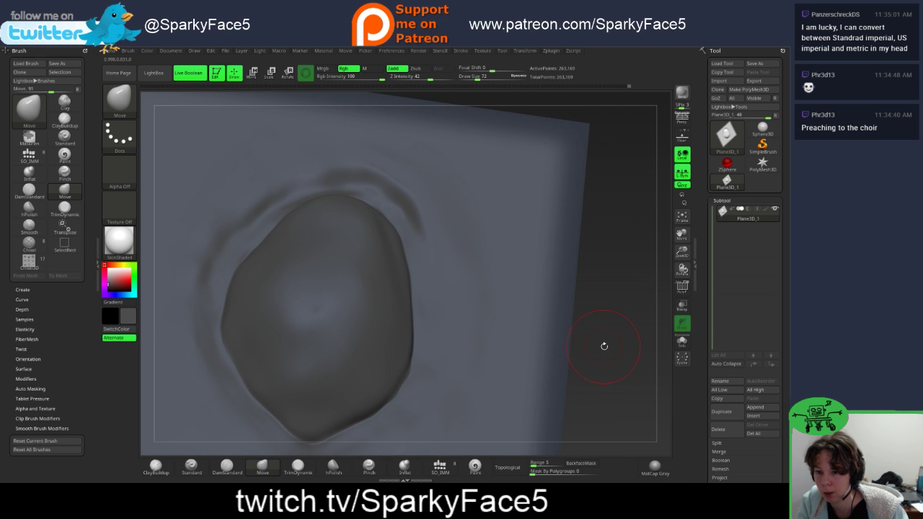
pyautogui.moveTo(622, 294); pyautogui.dragTo(618, 245)
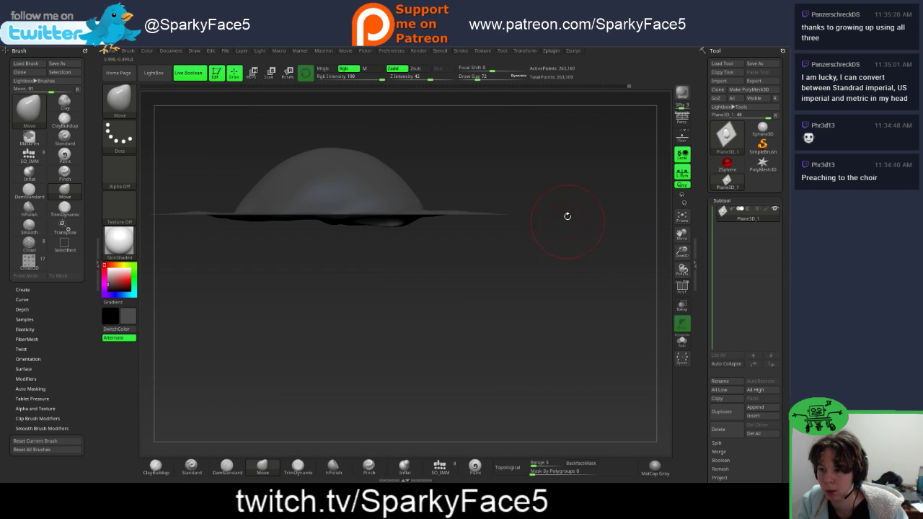
pyautogui.moveTo(436, 281)
pyautogui.mouseDown()
pyautogui.moveTo(435, 290)
pyautogui.moveTo(439, 272)
pyautogui.mouseUp()
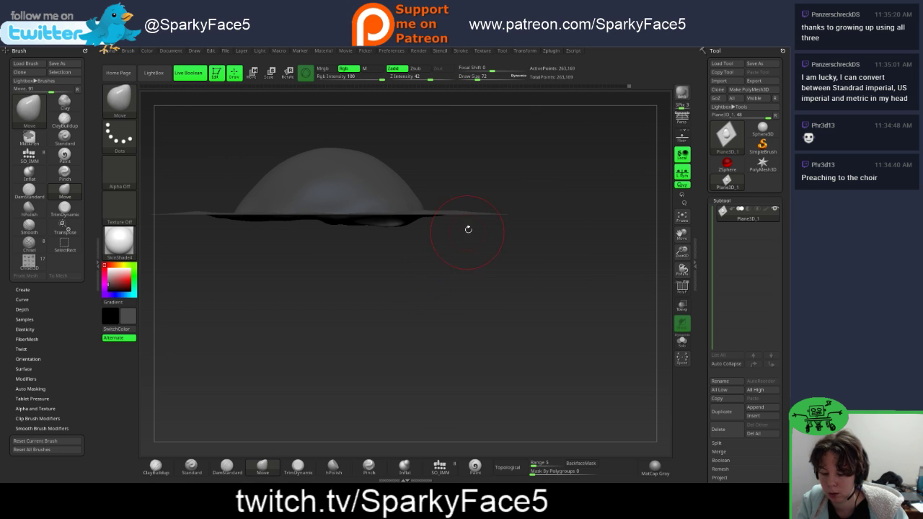
pyautogui.press('ctrl')
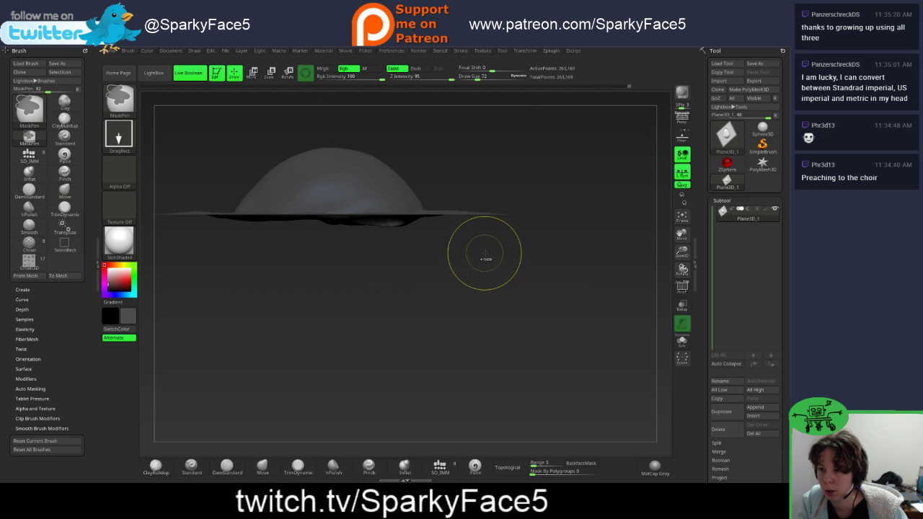
pyautogui.moveTo(534, 265)
pyautogui.keyDown('ctrl'); pyautogui.keyDown('shift'); pyautogui.mouseDown()
pyautogui.moveTo(500, 239)
pyautogui.moveTo(222, 224)
pyautogui.moveTo(149, 209)
pyautogui.mouseUp(); pyautogui.keyUp('shift'); pyautogui.keyUp('ctrl')
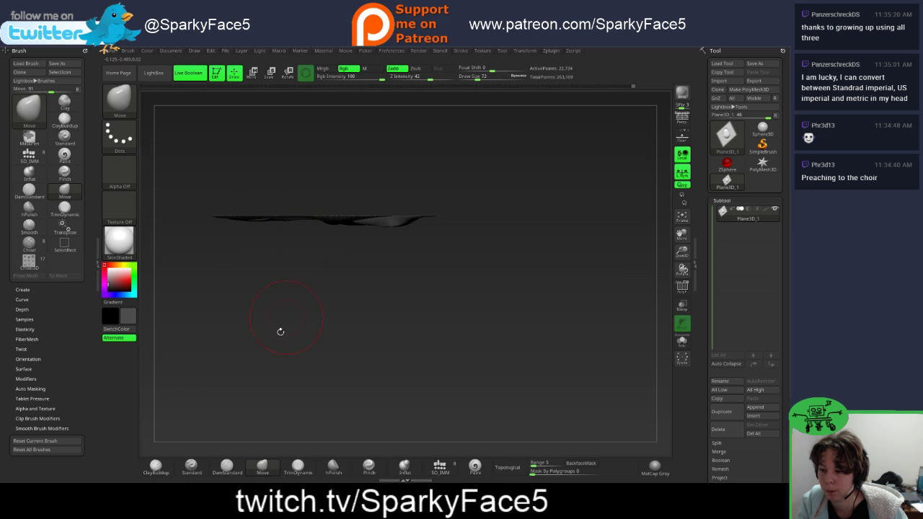
pyautogui.click(252, 72)
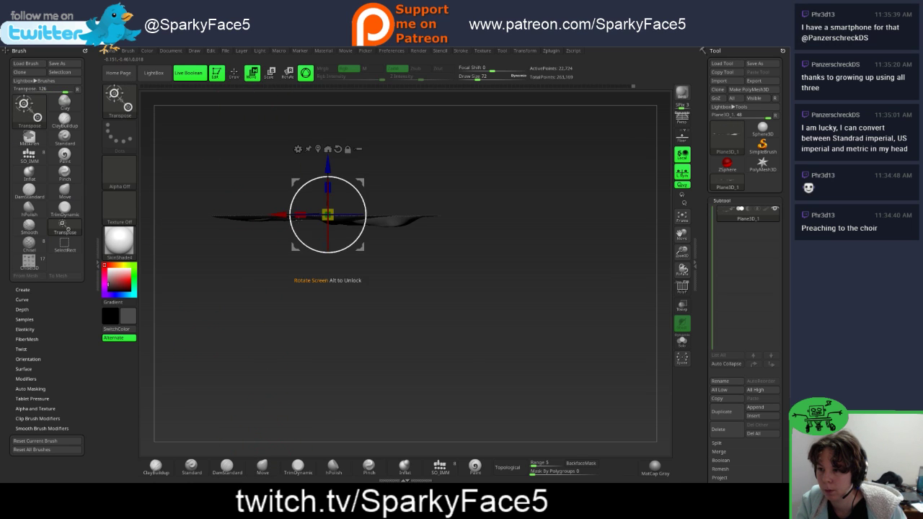
pyautogui.moveTo(327, 164); pyautogui.dragTo(328, 172)
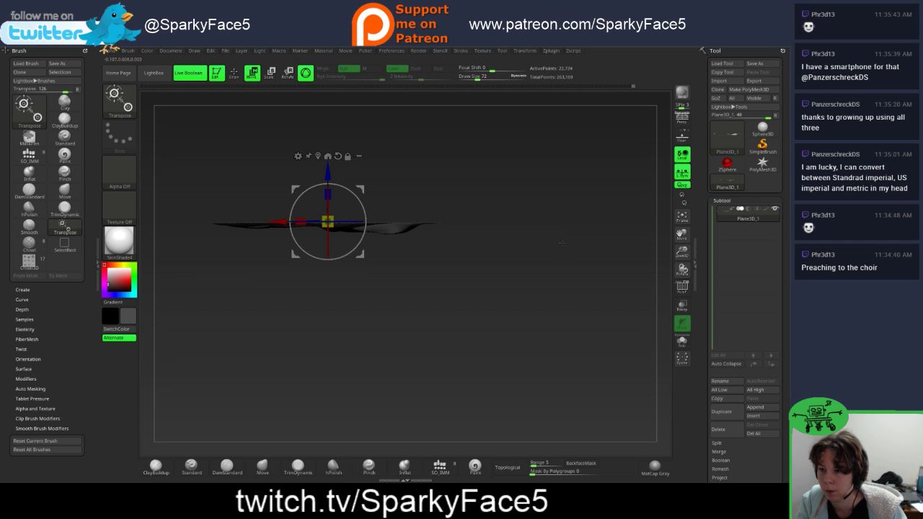
# Step: Redisplay the whole mesh and try isolating the other part of the plane
pyautogui.keyDown('ctrl'); pyautogui.keyDown('shift'); pyautogui.click(564, 213); pyautogui.keyUp('shift'); pyautogui.keyUp('ctrl')
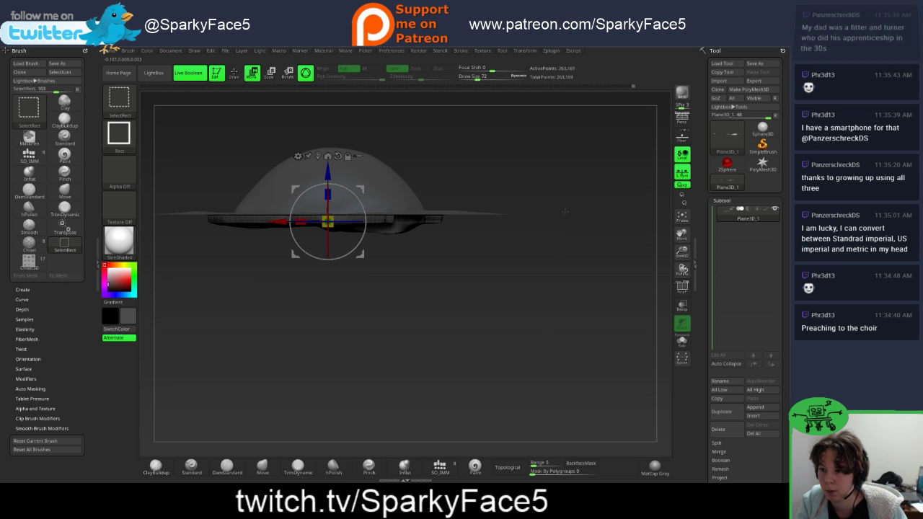
pyautogui.keyDown('ctrl'); pyautogui.keyDown('shift'); pyautogui.click(564, 212); pyautogui.keyUp('shift'); pyautogui.keyUp('ctrl')
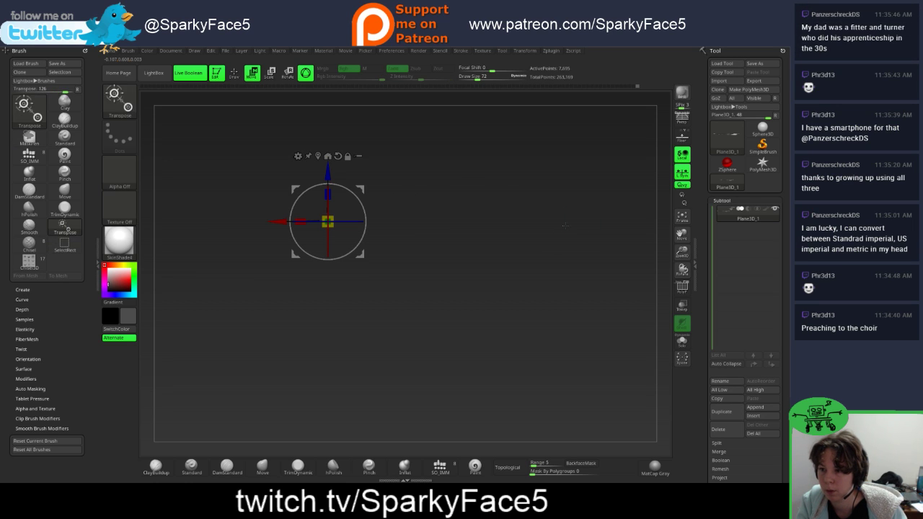
pyautogui.moveTo(568, 249); pyautogui.dragTo(538, 194)
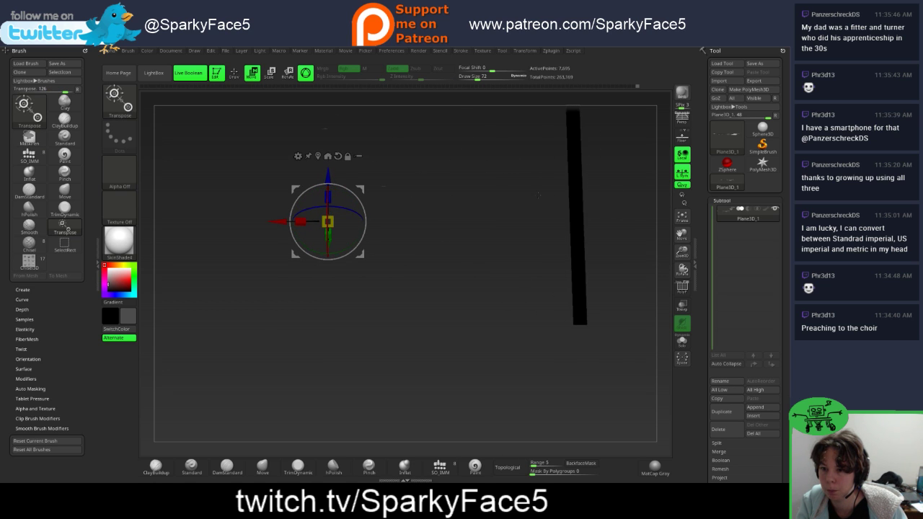
pyautogui.keyDown('ctrl'); pyautogui.keyDown('shift'); pyautogui.click(616, 202); pyautogui.keyUp('shift'); pyautogui.keyUp('ctrl')
pyautogui.moveTo(616, 202); pyautogui.dragTo(602, 239)
# Step: Undo the visibility changes and the gizmo move, and bring back the whole sculpted plane
pyautogui.hotkey('ctrl', 'z')
pyautogui.hotkey('ctrl', 'z')
pyautogui.hotkey('ctrl', 'z')
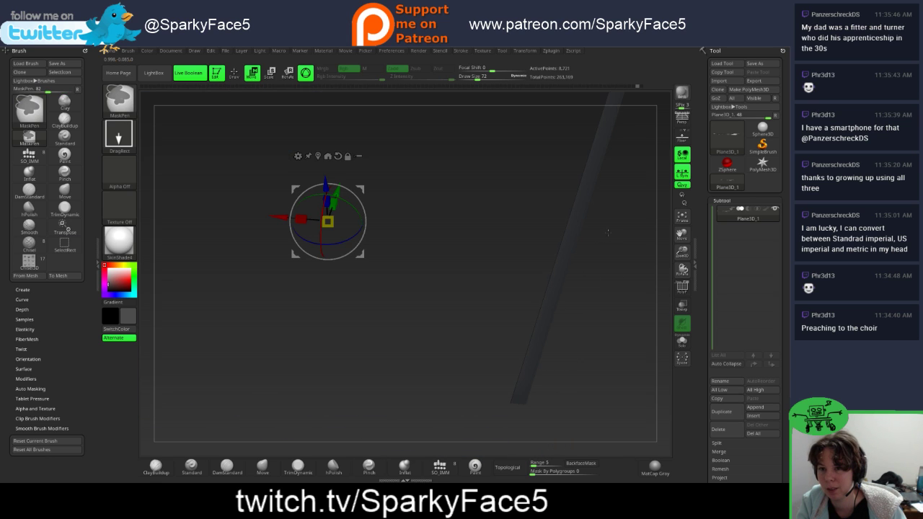
pyautogui.hotkey('ctrl', 'z')
pyautogui.hotkey('ctrl', 'z')
pyautogui.hotkey('ctrl', 'z')
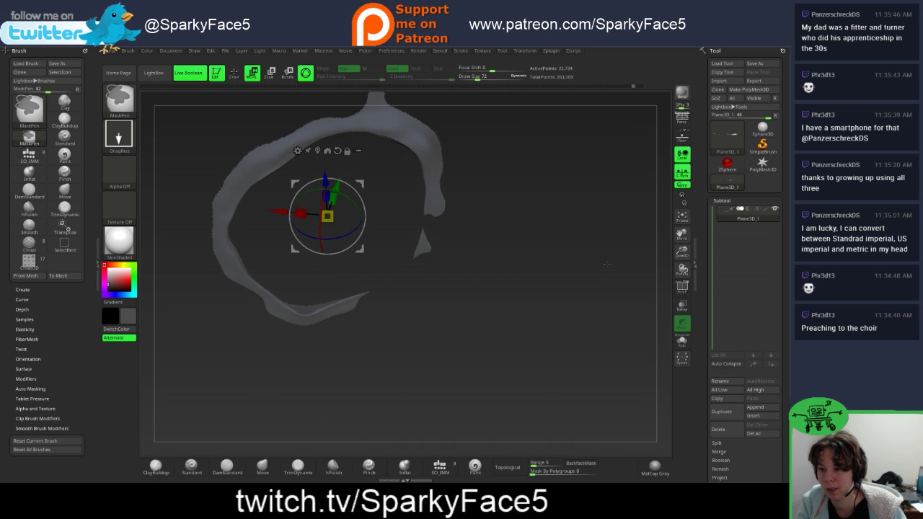
pyautogui.moveTo(606, 263)
pyautogui.mouseDown()
pyautogui.moveTo(588, 282)
pyautogui.moveTo(598, 284)
pyautogui.moveTo(587, 281)
pyautogui.mouseUp()
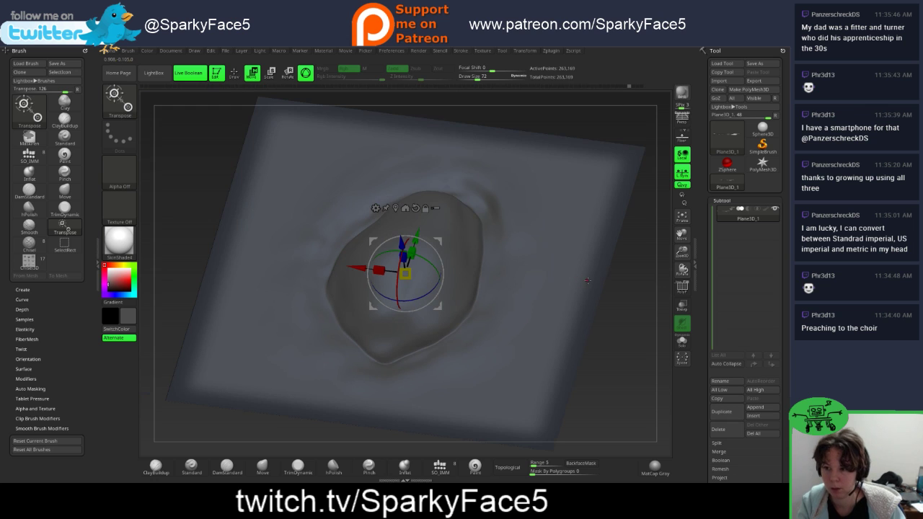
# Step: Return to sculpting with a Draw Size of 138, reshape the oval's rim with the Move brush and smooth its surface
pyautogui.press('q')
pyautogui.moveTo(613, 333)
pyautogui.mouseDown()
pyautogui.moveTo(615, 287)
pyautogui.moveTo(617, 351)
pyautogui.moveTo(644, 295)
pyautogui.moveTo(678, 322)
pyautogui.mouseUp()
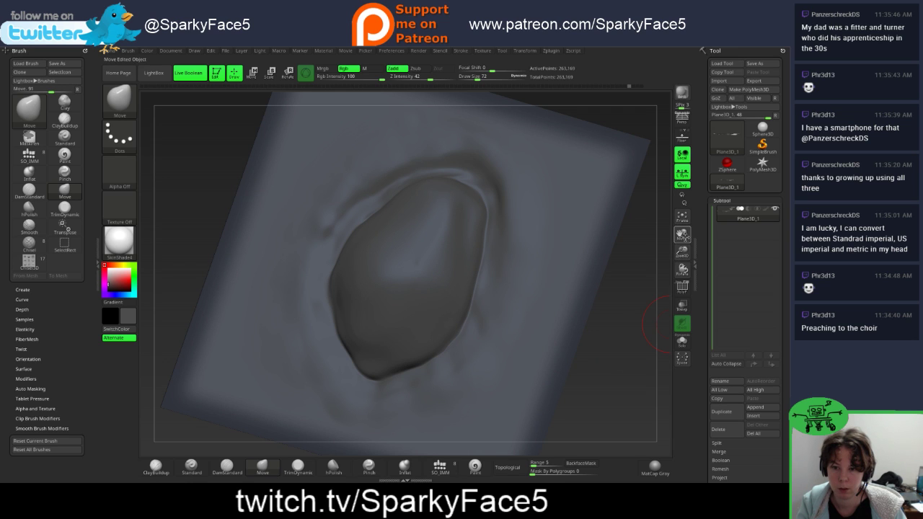
pyautogui.moveTo(682, 251); pyautogui.dragTo(511, 301)
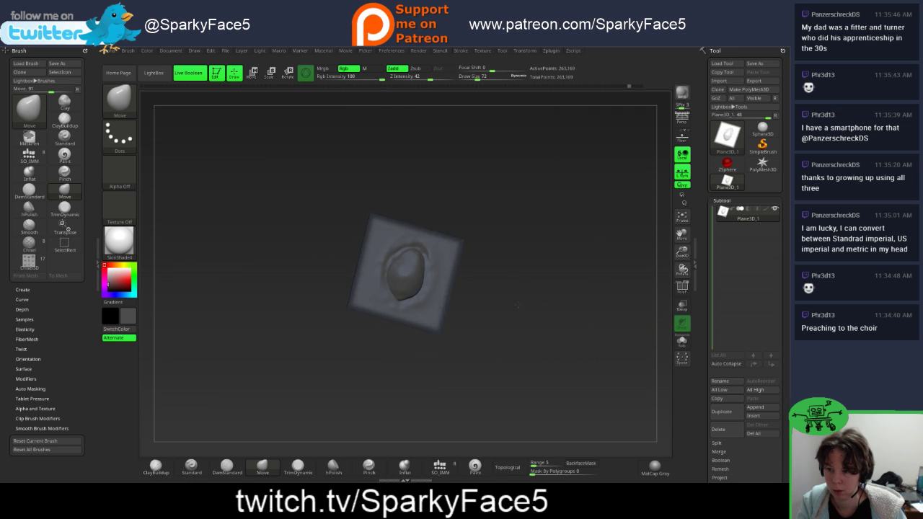
pyautogui.press('s')
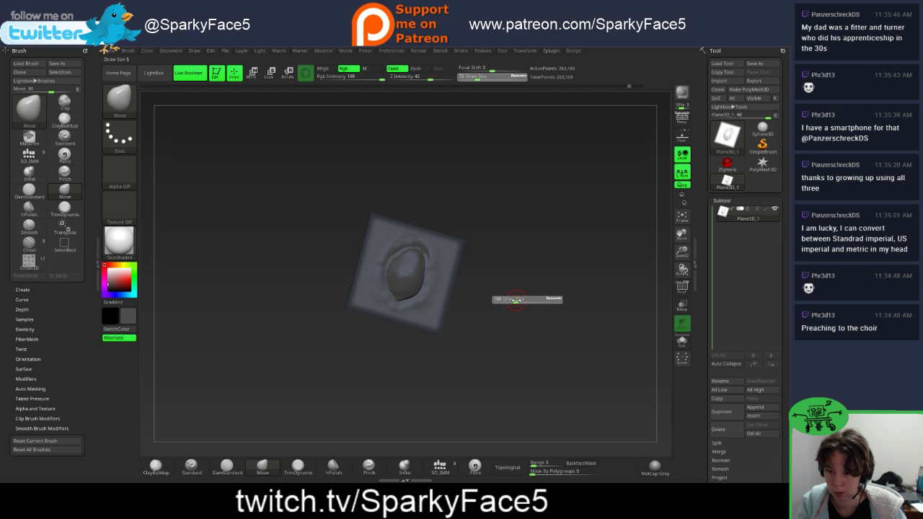
pyautogui.click(519, 300)
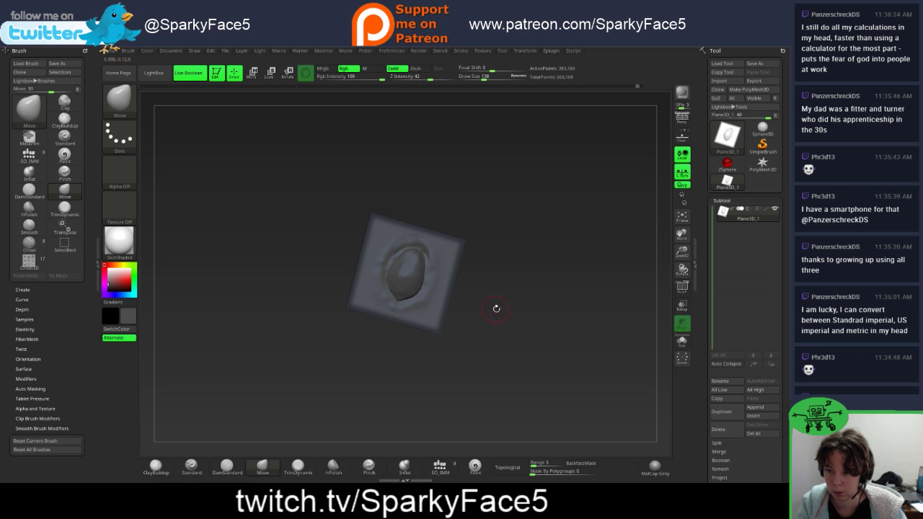
pyautogui.moveTo(496, 308); pyautogui.dragTo(483, 306)
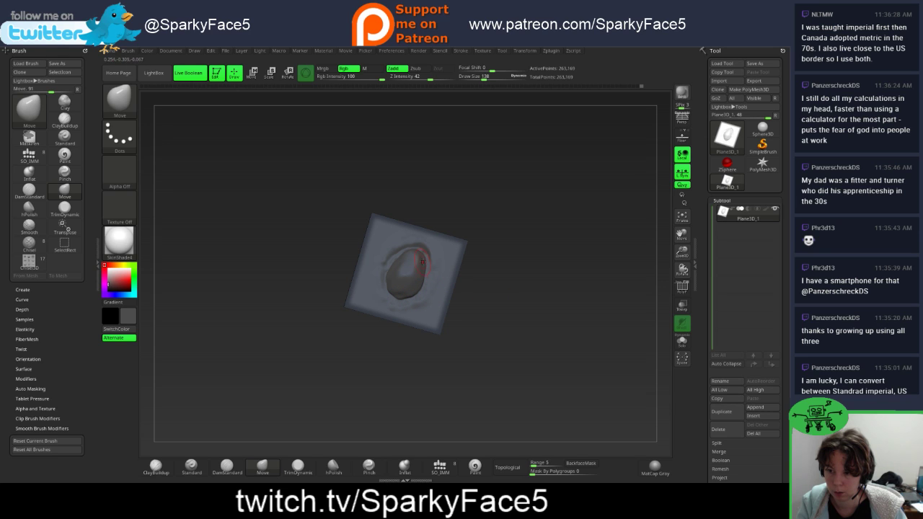
pyautogui.press('shift')
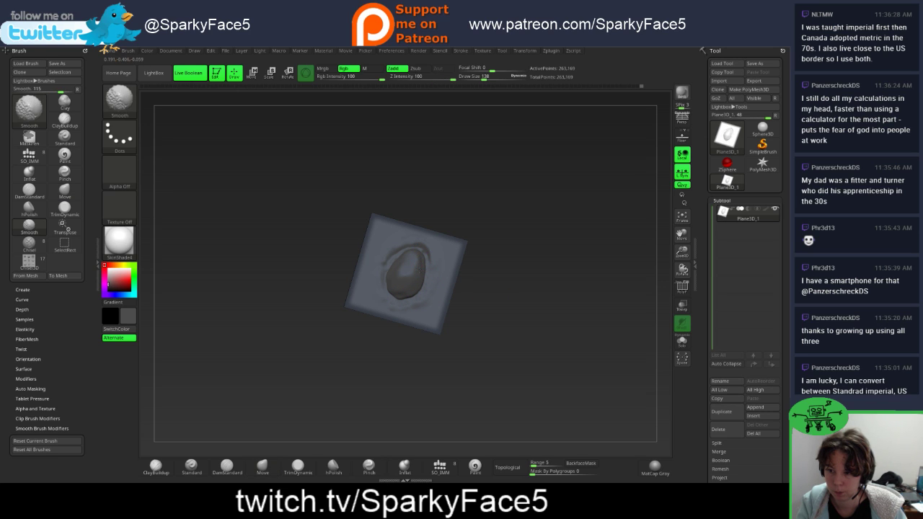
pyautogui.keyDown('shift'); pyautogui.moveTo(401, 289); pyautogui.dragTo(403, 297); pyautogui.keyUp('shift')
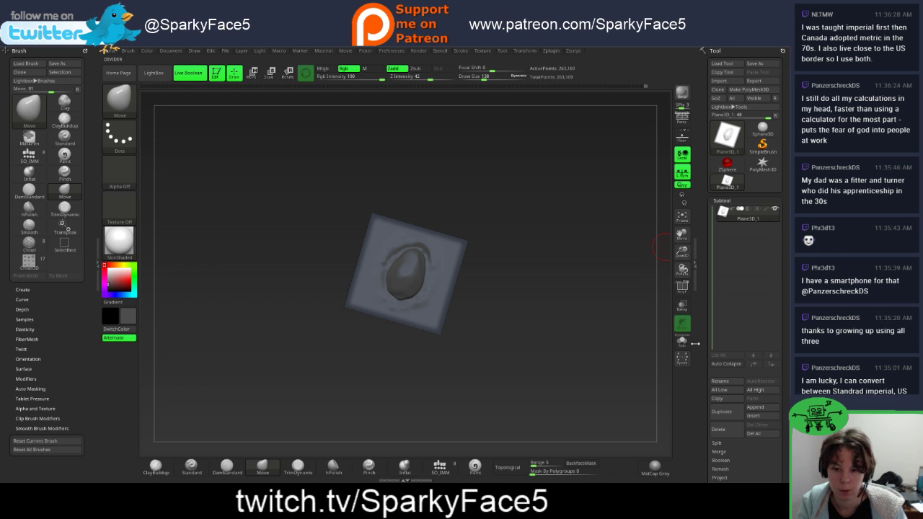
# Step: Lower the plane's subdivision level to 4 and smooth the middle of the oval form
pyautogui.scroll(-5, 704, 351)
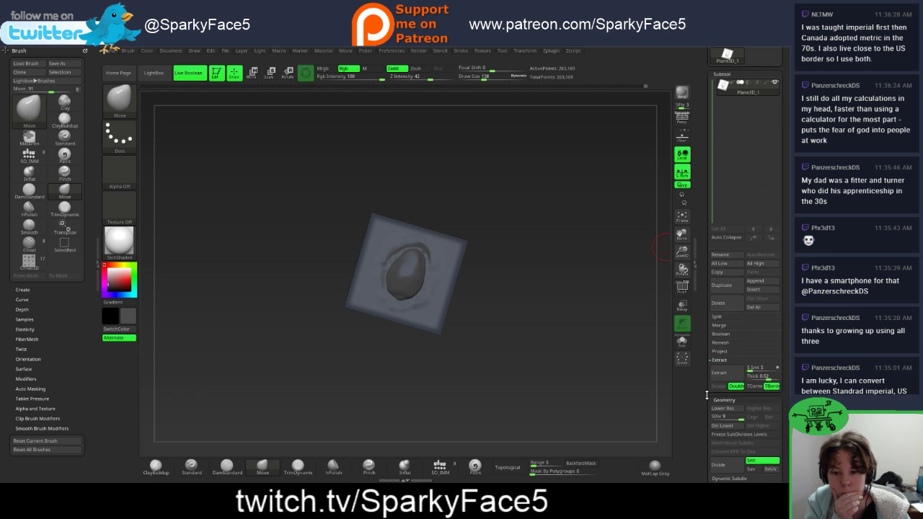
pyautogui.scroll(-1, 725, 396)
pyautogui.click(724, 395)
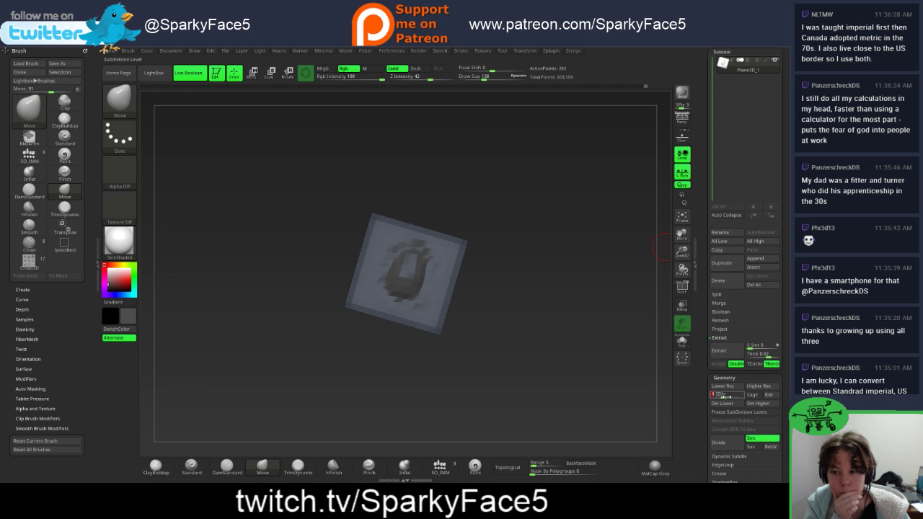
pyautogui.press('shift')
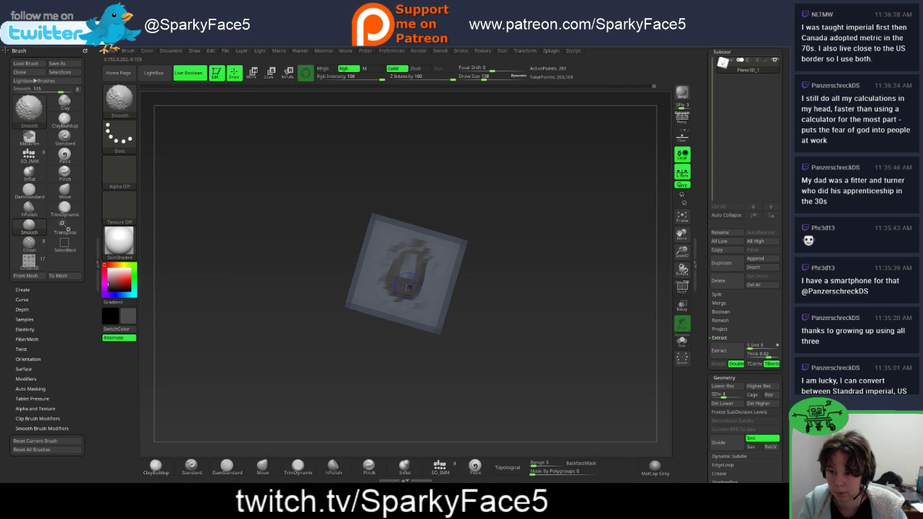
pyautogui.keyDown('shift'); pyautogui.moveTo(406, 287); pyautogui.dragTo(405, 270); pyautogui.keyUp('shift')
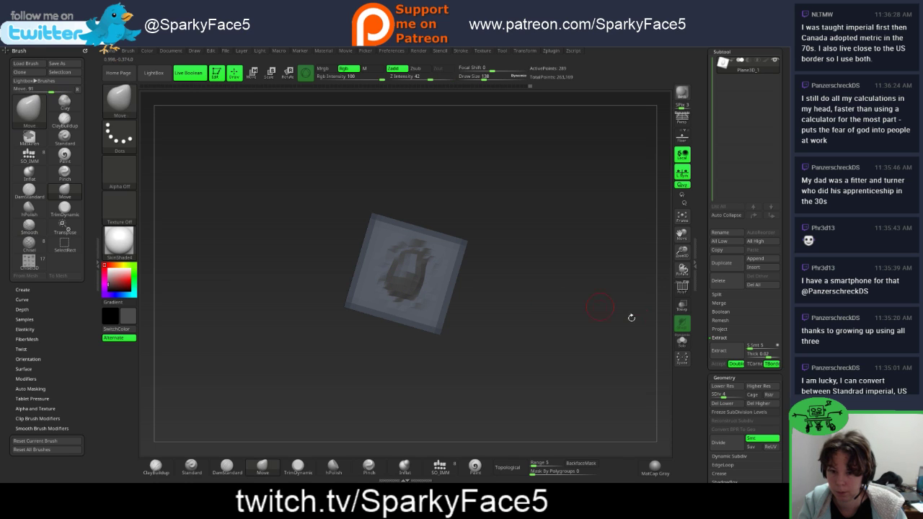
# Step: Raise the plane's subdivision level to 7 and smooth the oval form's surface
pyautogui.moveTo(720, 395); pyautogui.dragTo(732, 395)
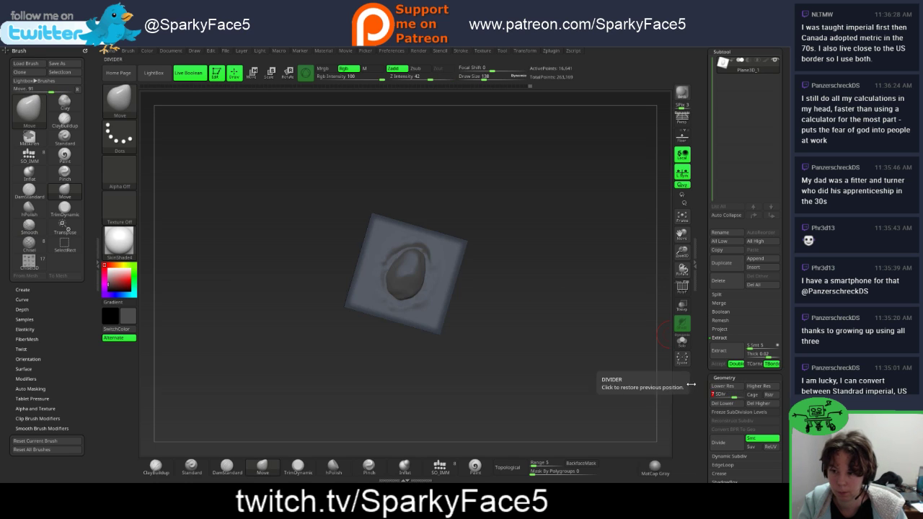
pyautogui.press('shift')
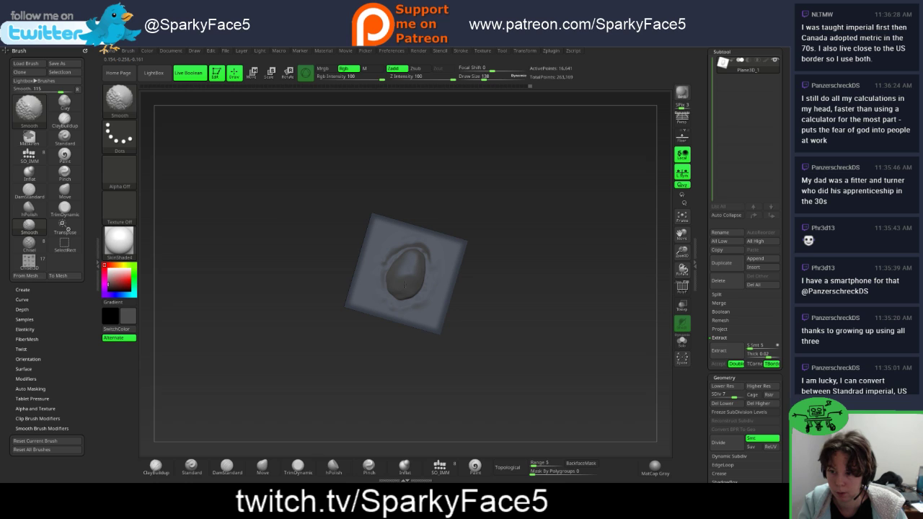
pyautogui.moveTo(476, 287)
pyautogui.mouseDown()
pyautogui.moveTo(476, 321)
pyautogui.moveTo(483, 289)
pyautogui.mouseUp()
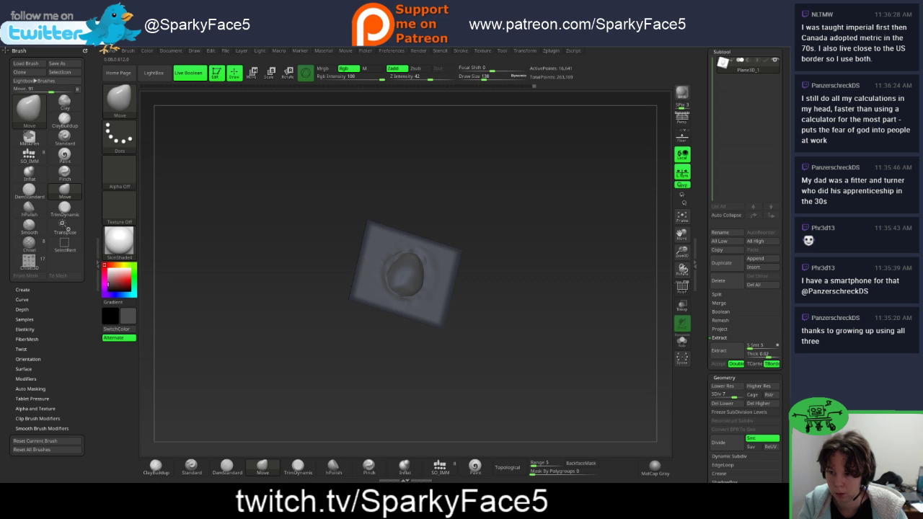
# Step: Choose the Chisel brush and add the sculpted plane to it as a new brush tip made from the mesh
pyautogui.moveTo(460, 294); pyautogui.dragTo(462, 323)
pyautogui.press('shift')
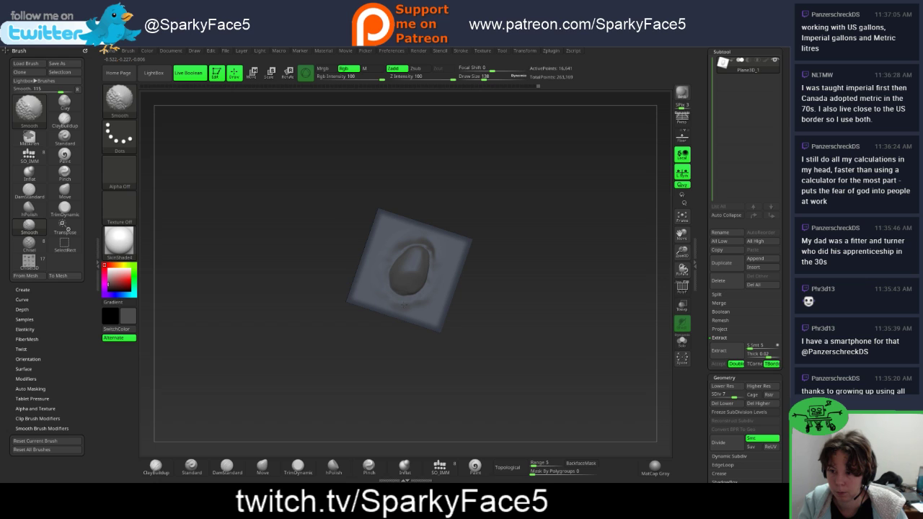
pyautogui.moveTo(511, 302)
pyautogui.mouseDown()
pyautogui.moveTo(482, 276)
pyautogui.moveTo(539, 320)
pyautogui.moveTo(486, 230)
pyautogui.mouseUp()
pyautogui.click(125, 100)
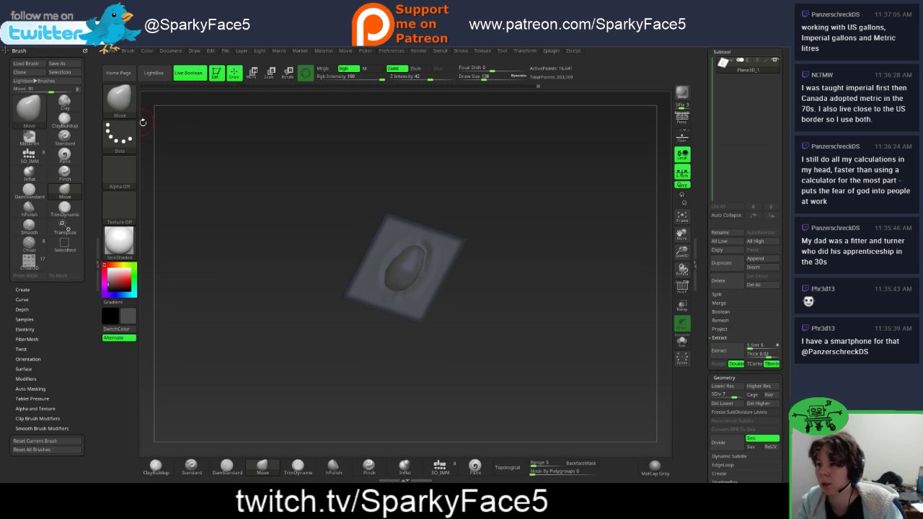
pyautogui.click(122, 99)
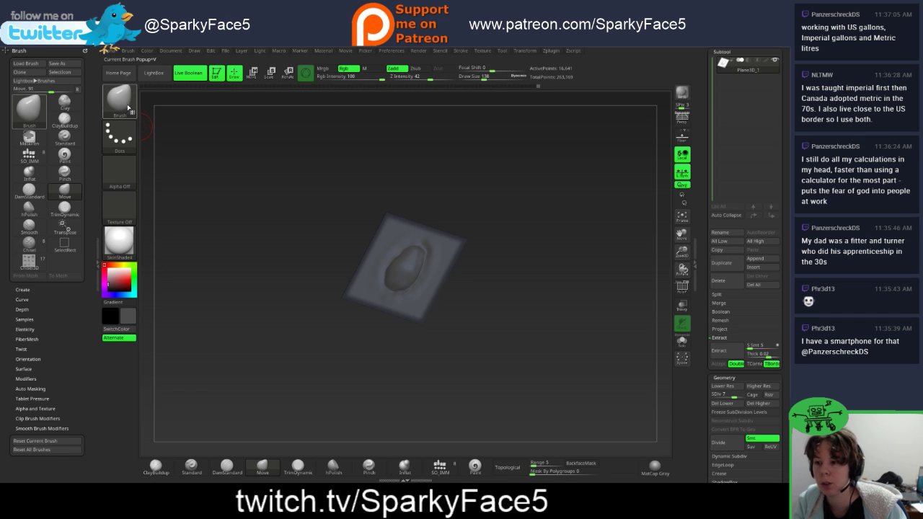
pyautogui.click(131, 111)
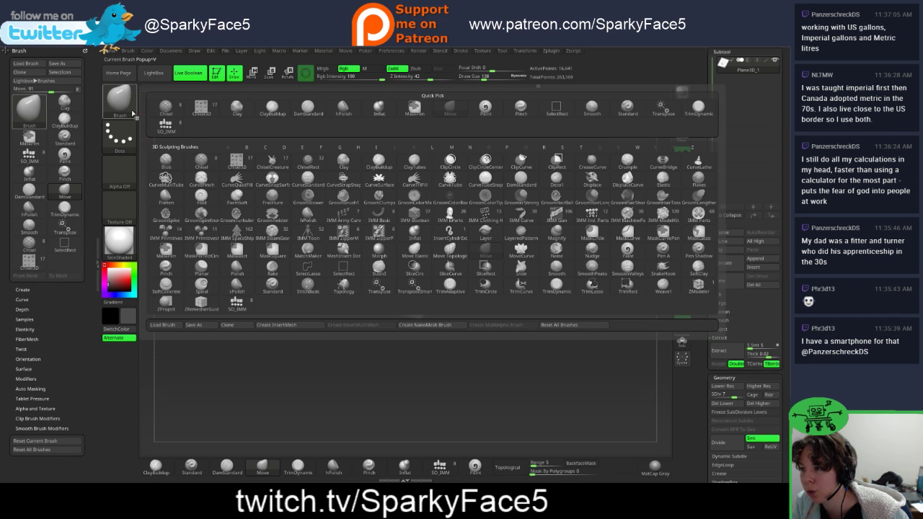
pyautogui.click(202, 162)
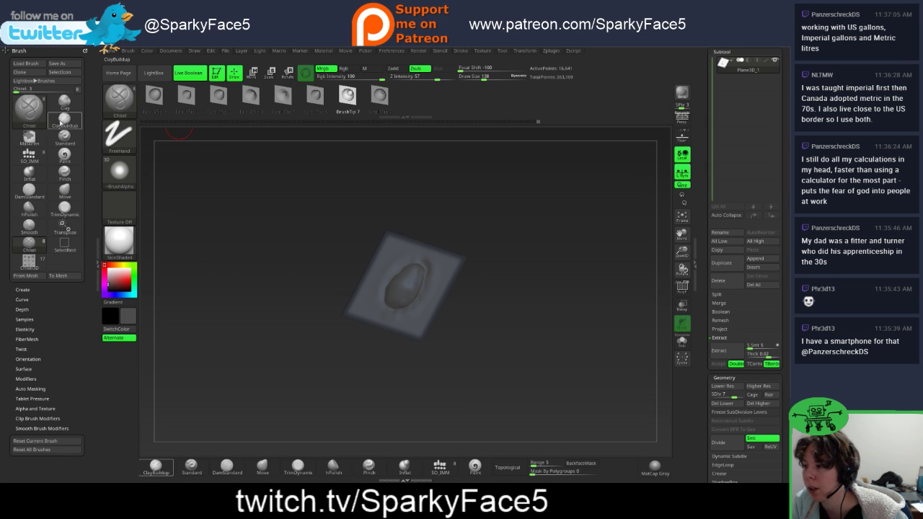
pyautogui.click(38, 279)
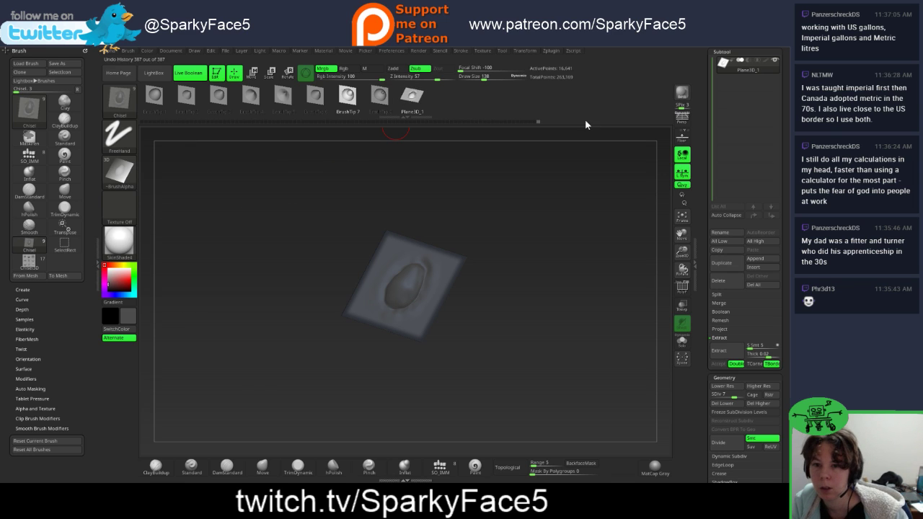
# Step: Load the owl4.ZTL tool from the strawberry owl folder and frame the owl model
pyautogui.moveTo(707, 81); pyautogui.dragTo(707, 184)
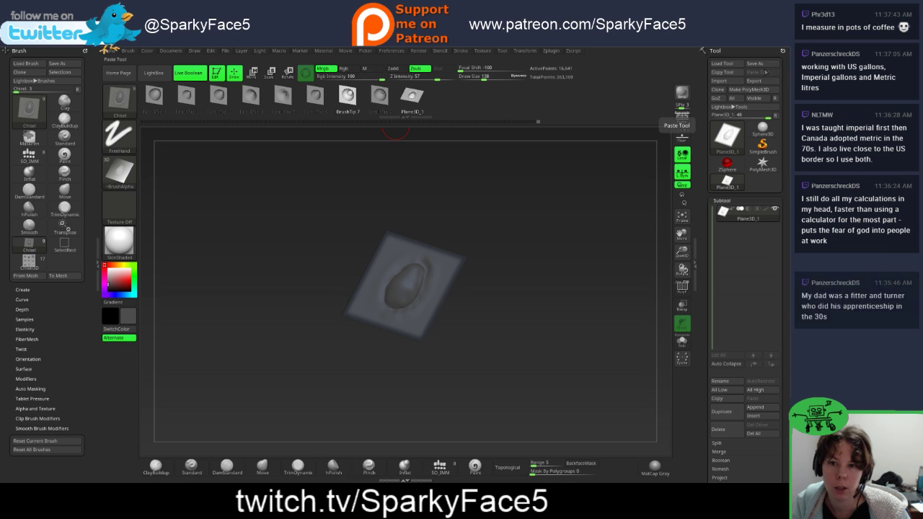
pyautogui.moveTo(734, 179)
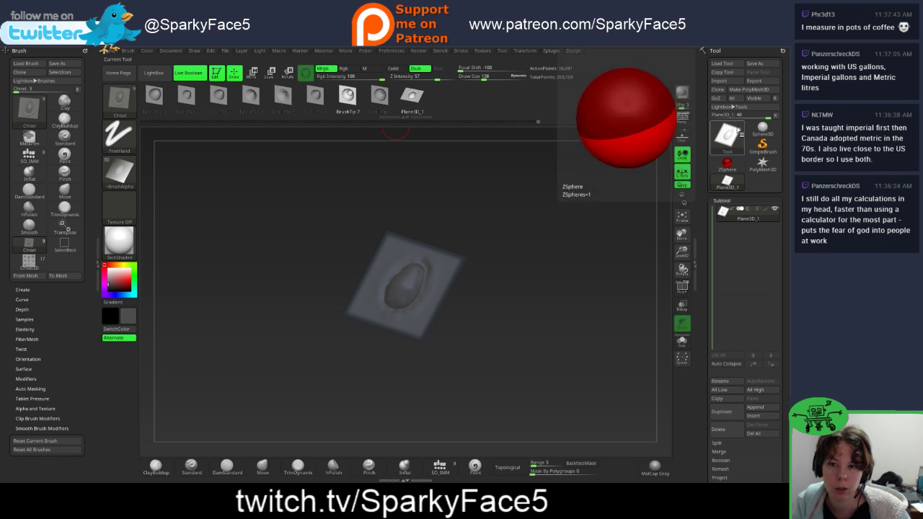
pyautogui.moveTo(729, 131)
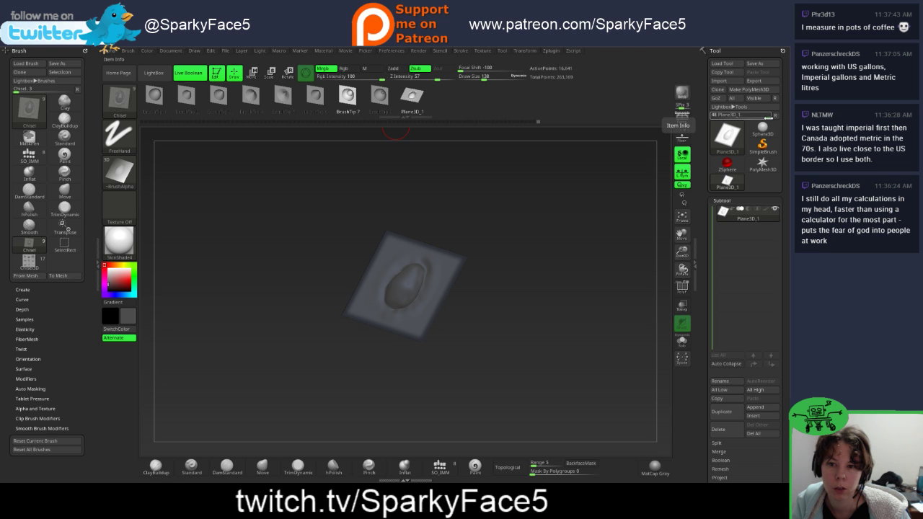
pyautogui.click(732, 63)
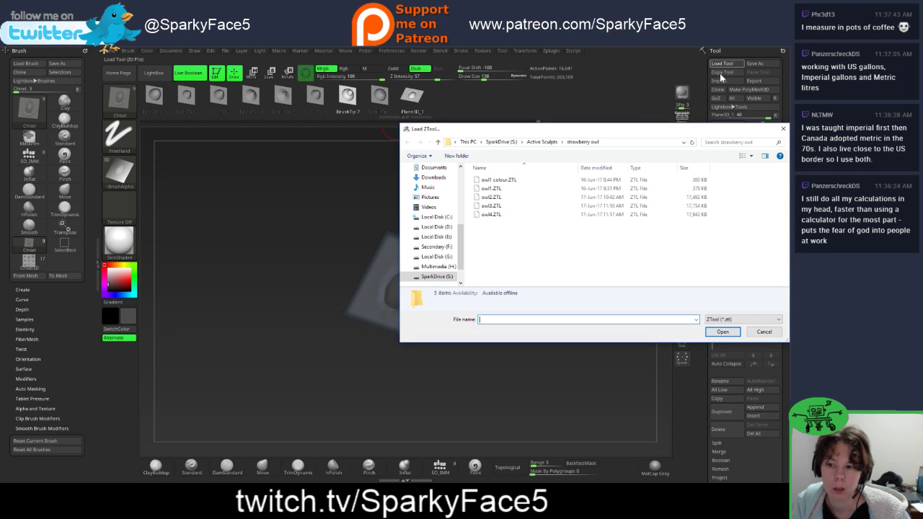
pyautogui.click(509, 214)
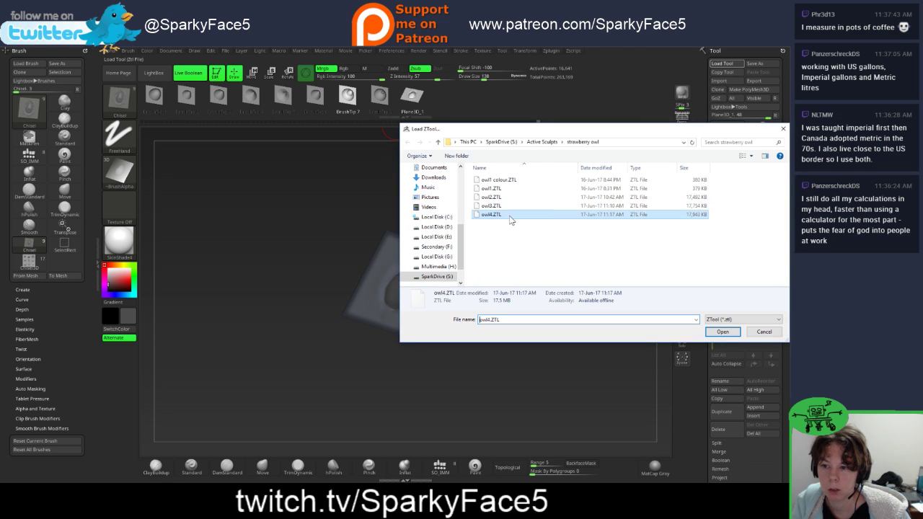
pyautogui.click(723, 332)
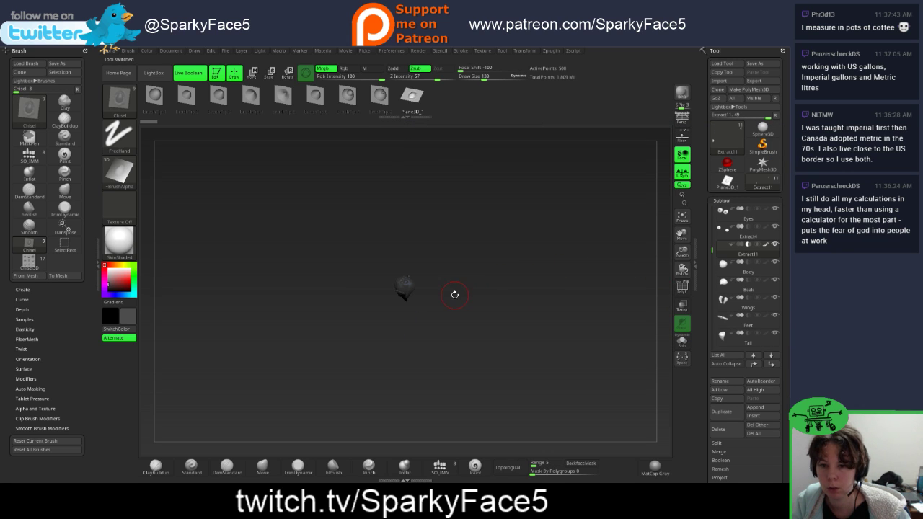
pyautogui.press('f')
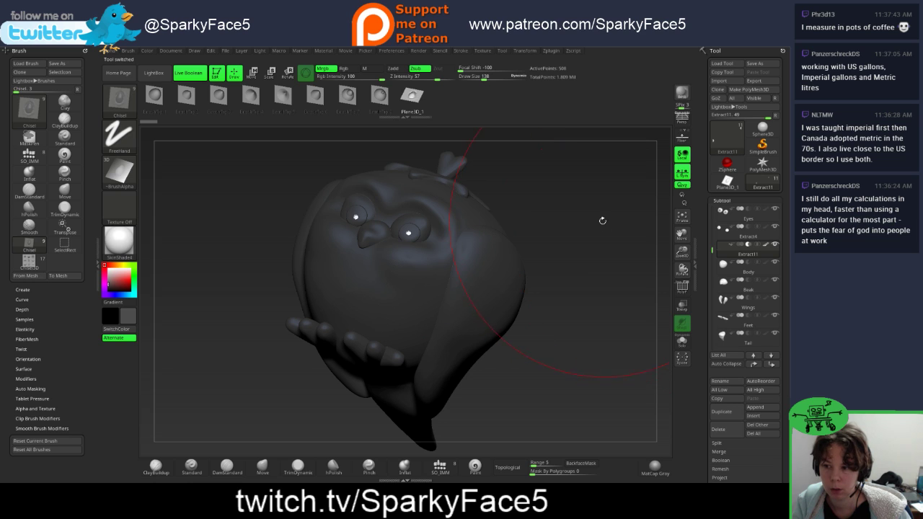
pyautogui.press('ctrl')
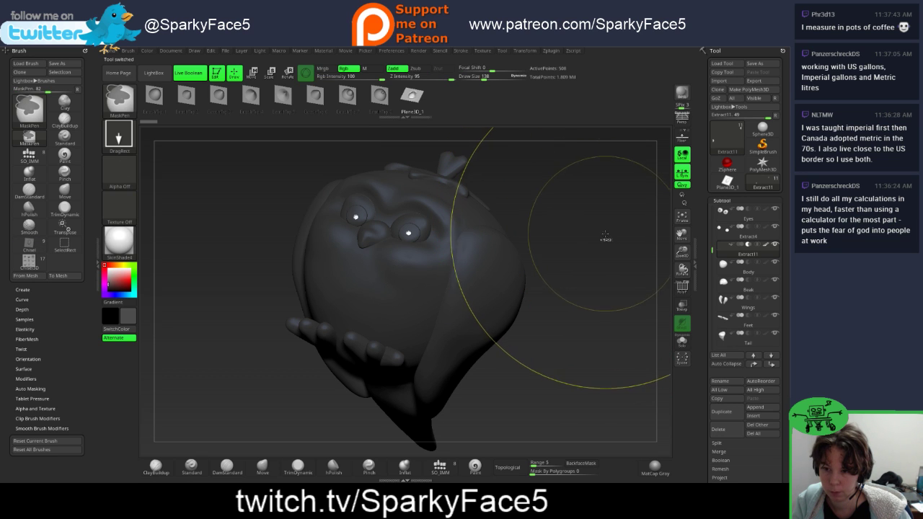
pyautogui.moveTo(611, 216)
pyautogui.mouseDown()
pyautogui.moveTo(576, 268)
pyautogui.moveTo(607, 271)
pyautogui.mouseUp()
# Step: Make the owl4 subtool at the start of the subtool list active
pyautogui.click(725, 222)
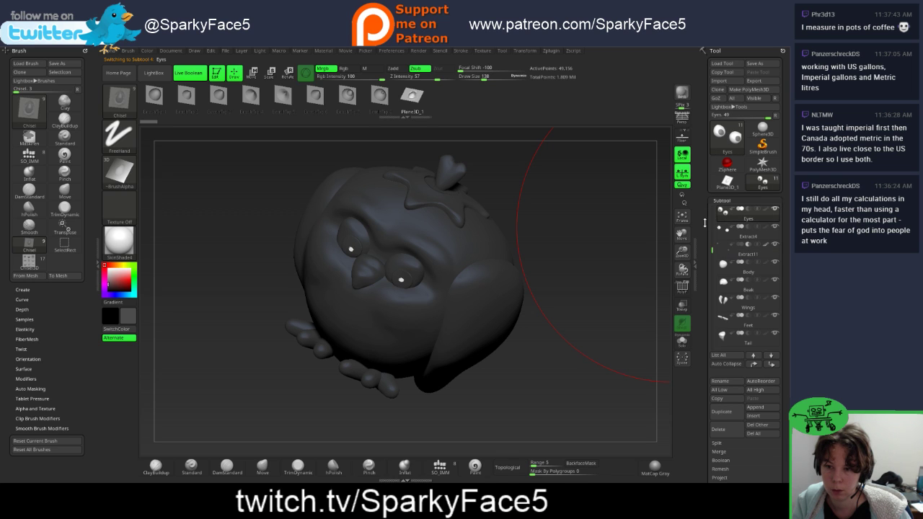
pyautogui.scroll(3, 749, 216)
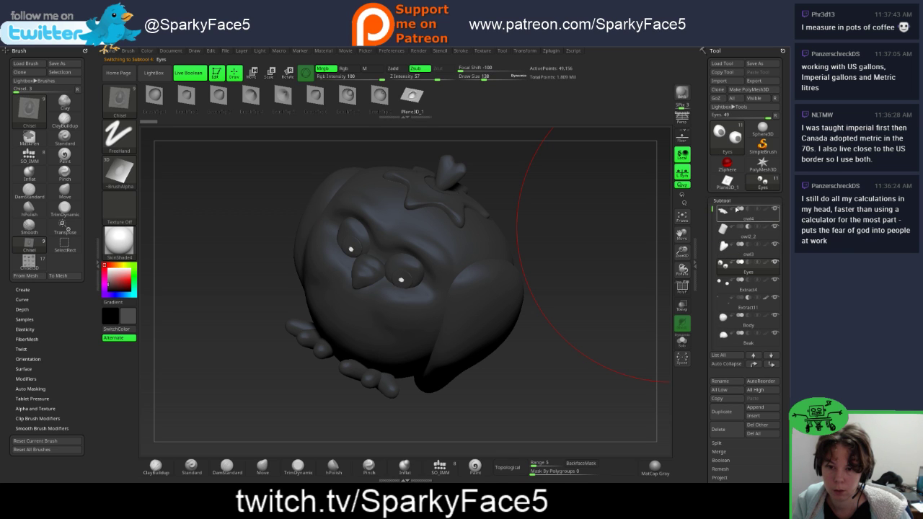
pyautogui.click(753, 214)
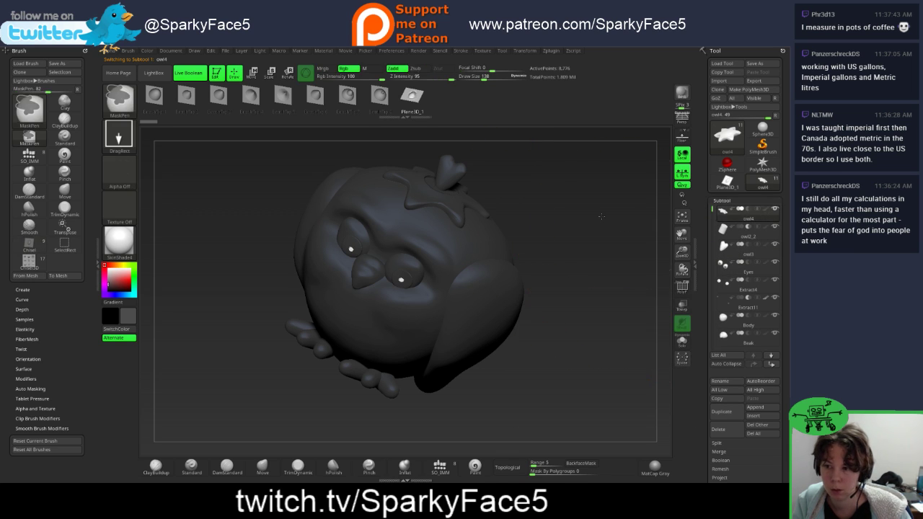
# Step: Set the main colour to white and apply the MatCap Gray material to the owl
pyautogui.moveTo(600, 237); pyautogui.dragTo(206, 257)
pyautogui.moveTo(115, 274); pyautogui.dragTo(106, 267)
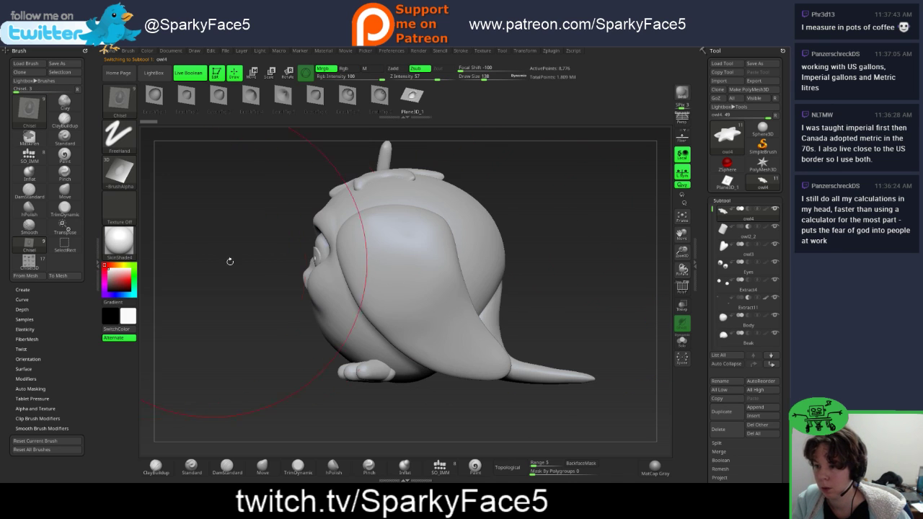
pyautogui.keyDown('shift'); pyautogui.moveTo(204, 290); pyautogui.dragTo(204, 293); pyautogui.keyUp('shift')
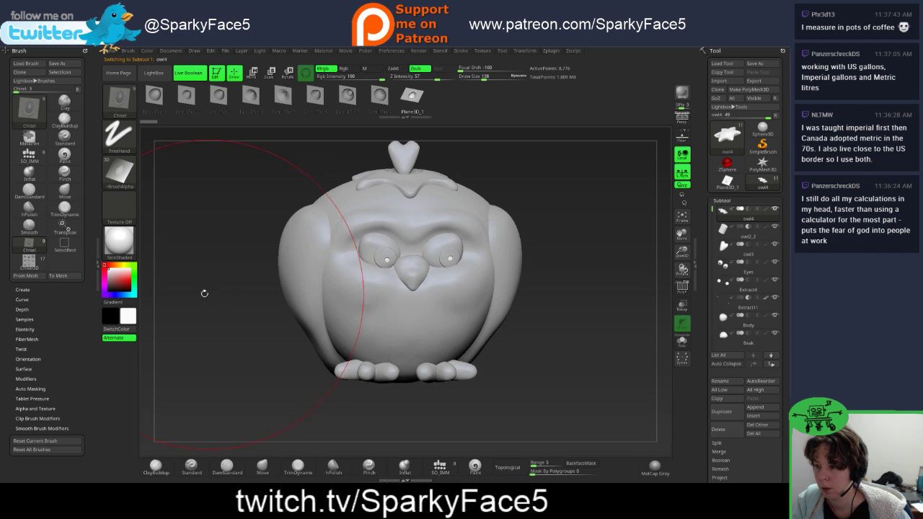
pyautogui.moveTo(568, 289); pyautogui.dragTo(540, 391)
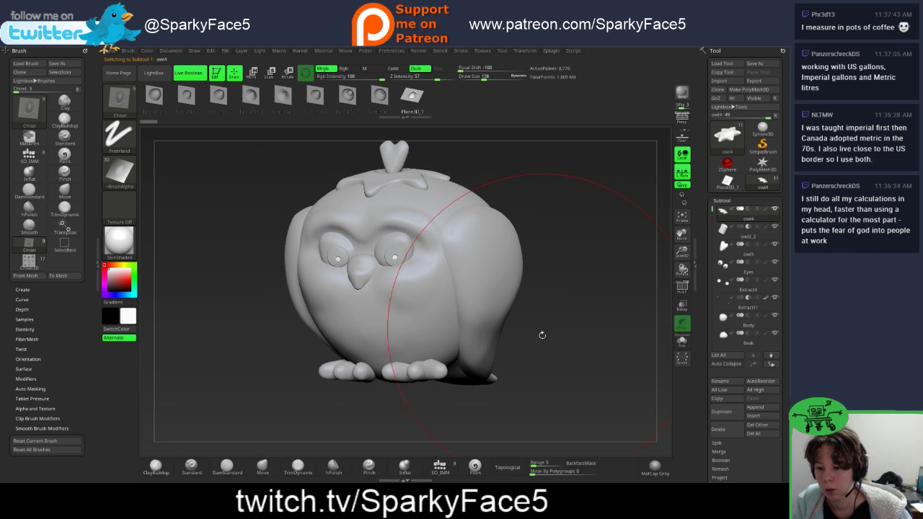
pyautogui.click(653, 467)
pyautogui.moveTo(550, 322); pyautogui.dragTo(552, 228)
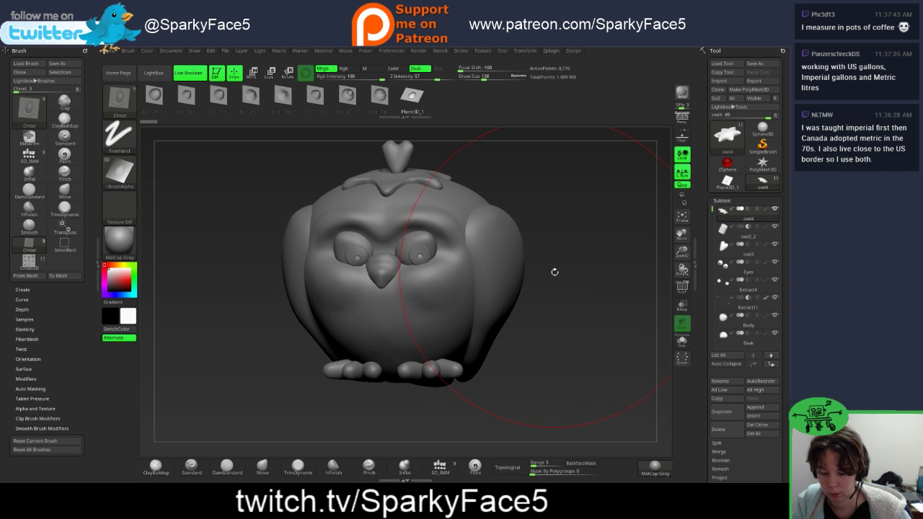
# Step: Set the Draw Size to 28, make the Body subtool active, try BrushTip 7 on the belly and undo the stroke
pyautogui.press('s')
pyautogui.moveTo(553, 274); pyautogui.dragTo(535, 276)
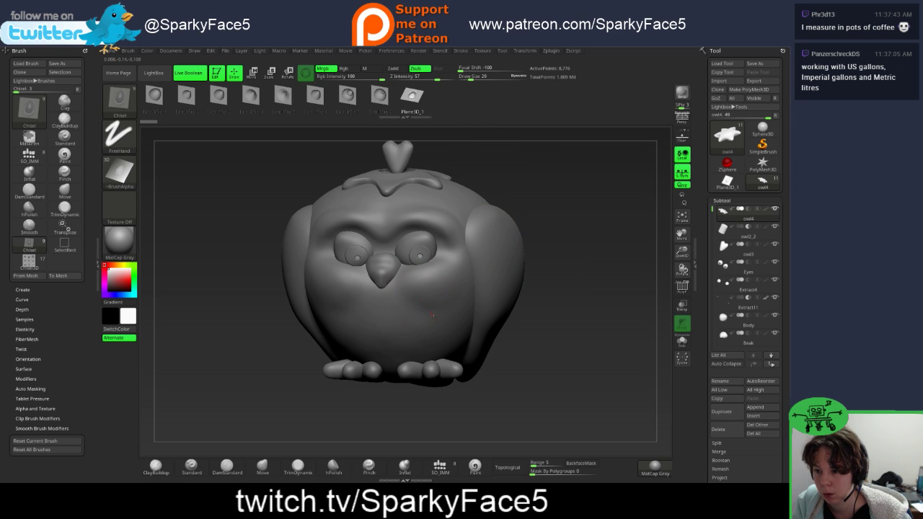
pyautogui.click(416, 100)
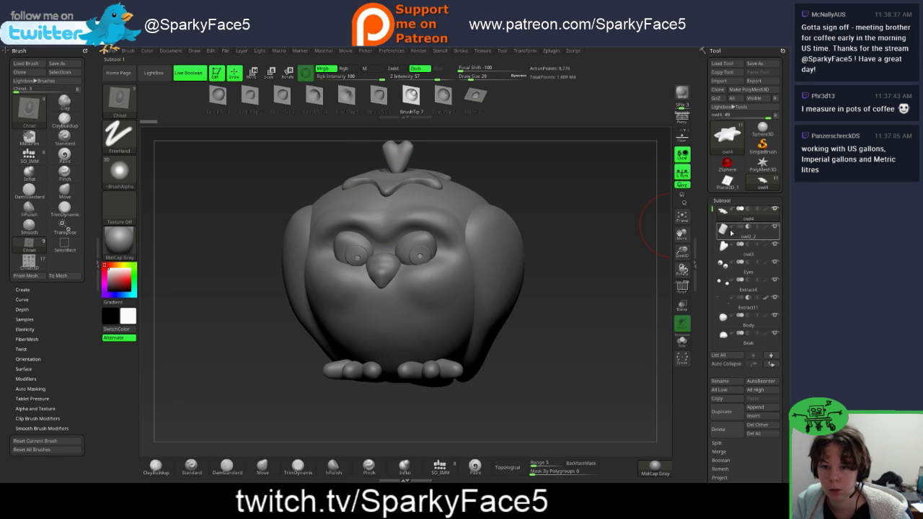
pyautogui.keyDown('alt'); pyautogui.click(452, 299); pyautogui.keyUp('alt')
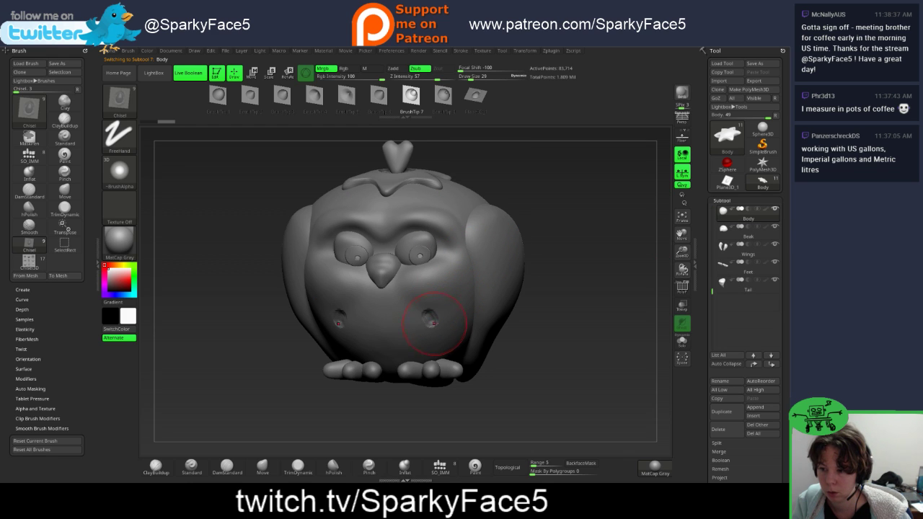
pyautogui.hotkey('ctrl', 'z')
# Step: Try the Plane3D_1 tip on the owl's chest with the DragRect stroke, and undo the stamp
pyautogui.click(478, 101)
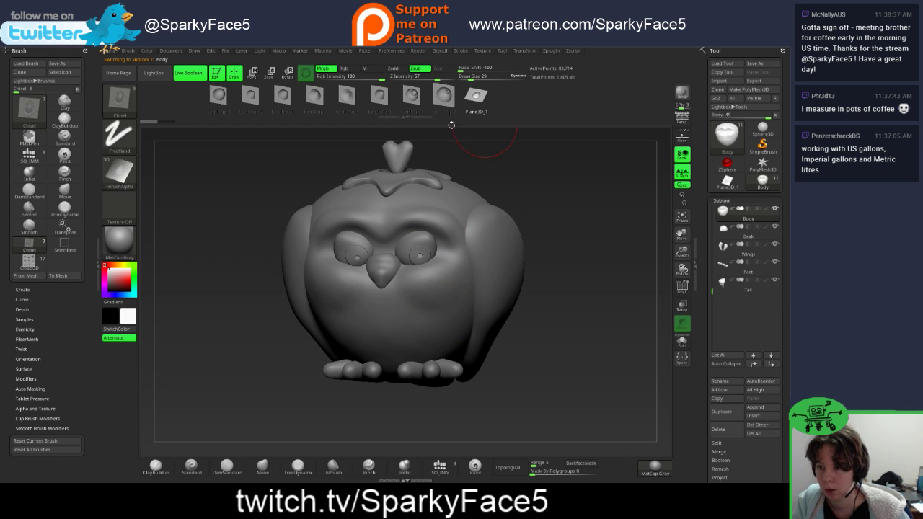
pyautogui.click(125, 138)
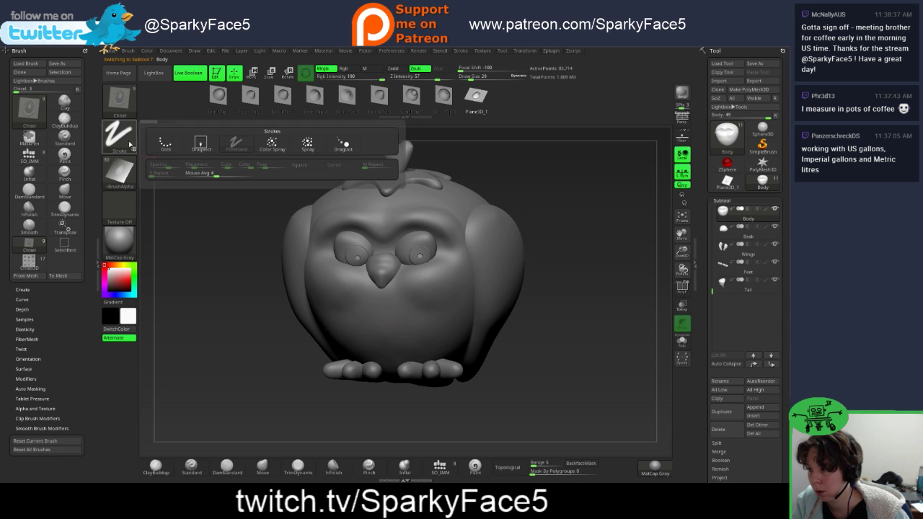
pyautogui.click(202, 146)
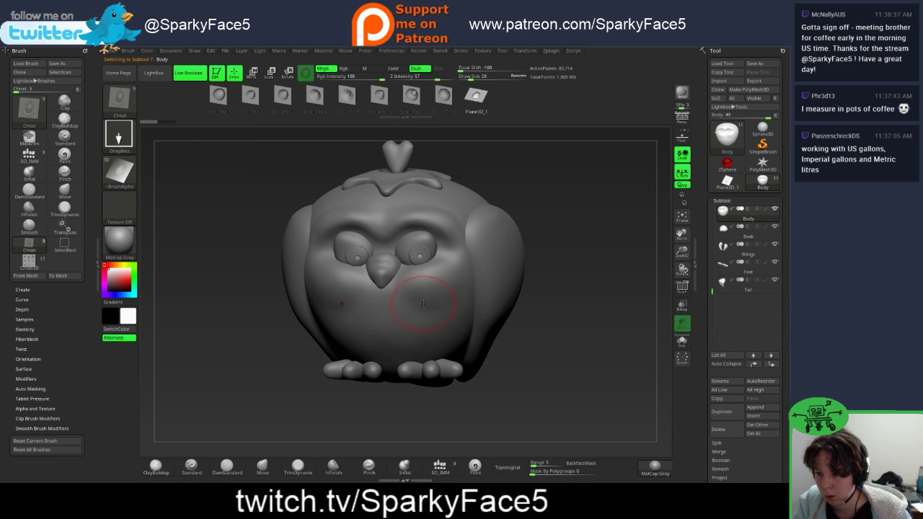
pyautogui.moveTo(423, 303)
pyautogui.mouseDown()
pyautogui.moveTo(418, 325)
pyautogui.moveTo(441, 342)
pyautogui.mouseUp()
pyautogui.hotkey('ctrl', 'z')
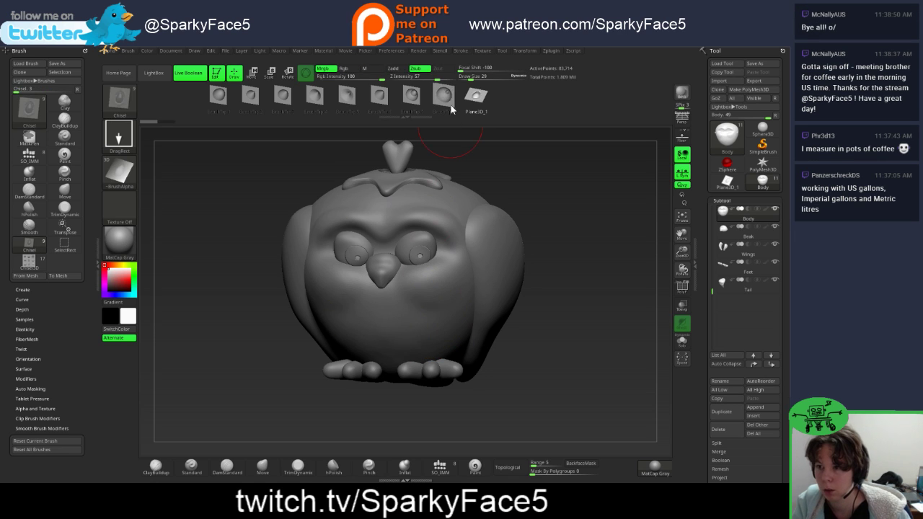
# Step: Raise the Z Intensity to 100, try the Plane3D_1 stamp again on the chest and undo it
pyautogui.moveTo(447, 79); pyautogui.dragTo(461, 79)
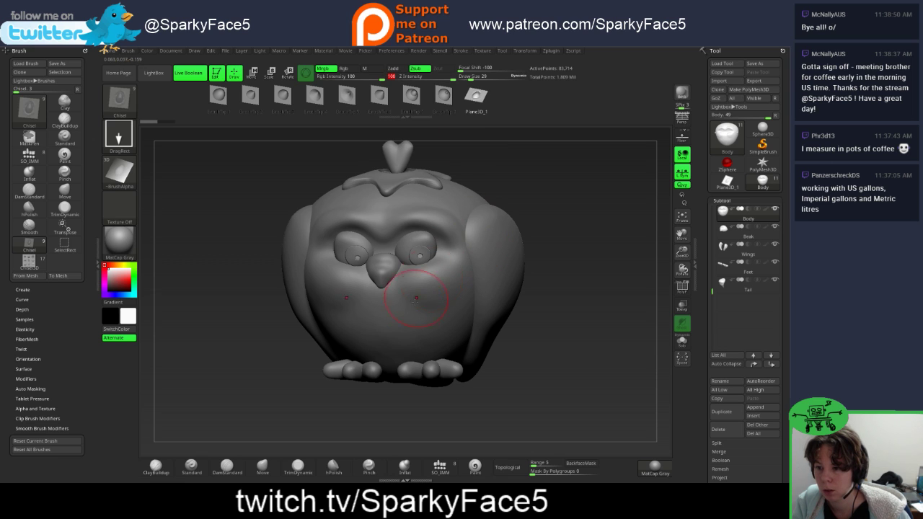
pyautogui.moveTo(409, 310); pyautogui.dragTo(417, 331)
pyautogui.moveTo(541, 329); pyautogui.dragTo(546, 235)
pyautogui.hotkey('ctrl', 'z')
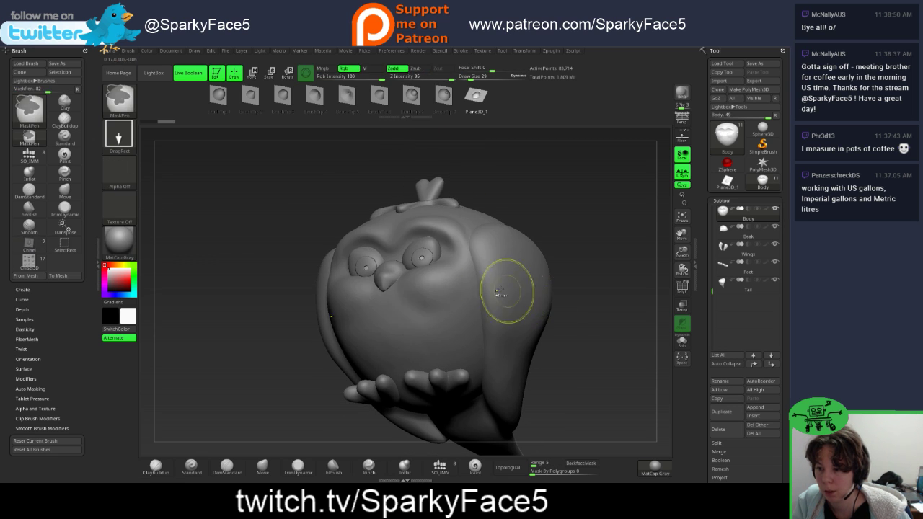
# Step: Change the stroke type to DragDot and stamp the Plane3D_1 tip on the owl's chest
pyautogui.click(127, 134)
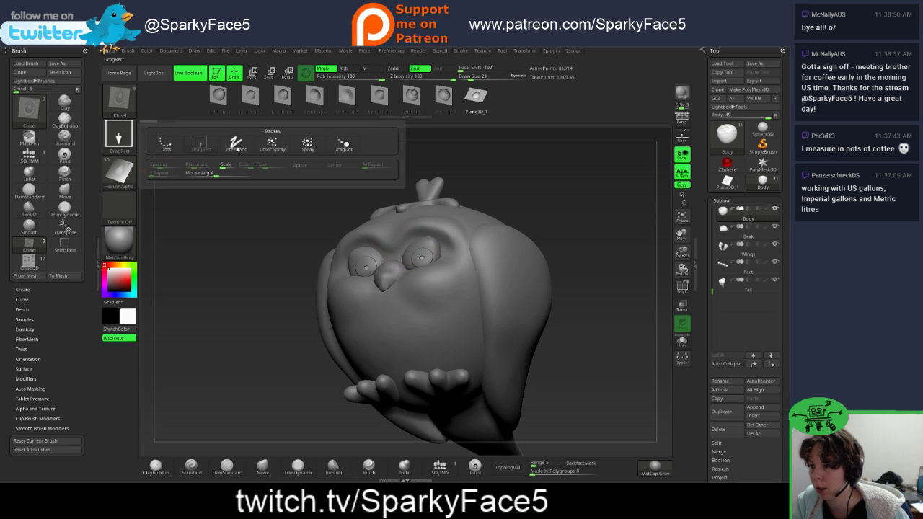
pyautogui.click(342, 145)
pyautogui.moveTo(436, 292)
pyautogui.mouseDown()
pyautogui.moveTo(422, 299)
pyautogui.moveTo(423, 313)
pyautogui.moveTo(472, 300)
pyautogui.moveTo(425, 307)
pyautogui.moveTo(441, 306)
pyautogui.mouseUp()
pyautogui.moveTo(577, 311); pyautogui.dragTo(591, 292)
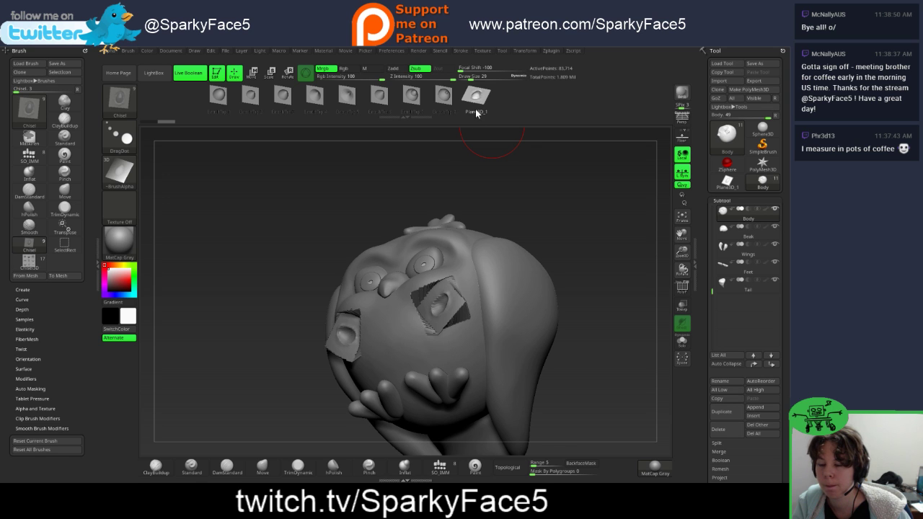
pyautogui.moveTo(553, 229)
pyautogui.mouseDown()
pyautogui.moveTo(576, 245)
pyautogui.moveTo(505, 261)
pyautogui.mouseUp()
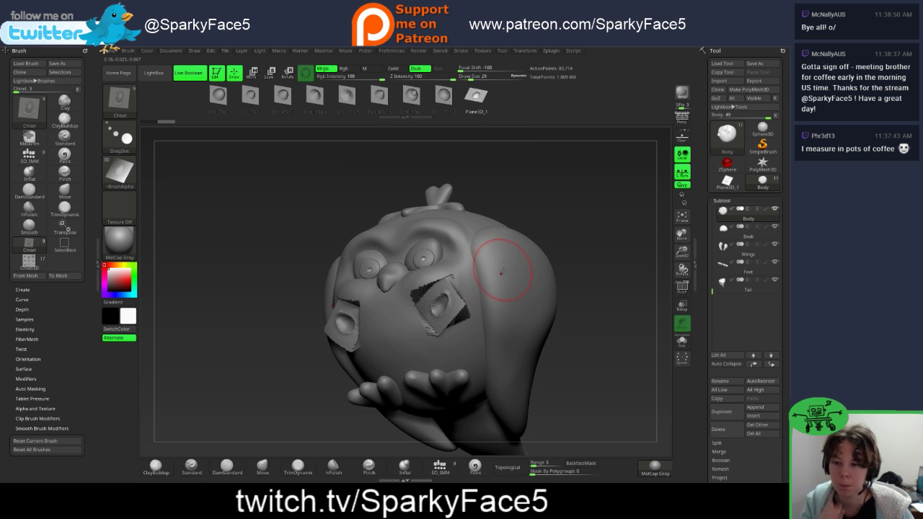
# Step: Select BrushTip 8, stamp it on the belly beside the Plane3D_1 stamps, and undo all the test stamps
pyautogui.click(444, 95)
pyautogui.moveTo(409, 307); pyautogui.dragTo(417, 325)
pyautogui.moveTo(586, 306); pyautogui.dragTo(617, 326)
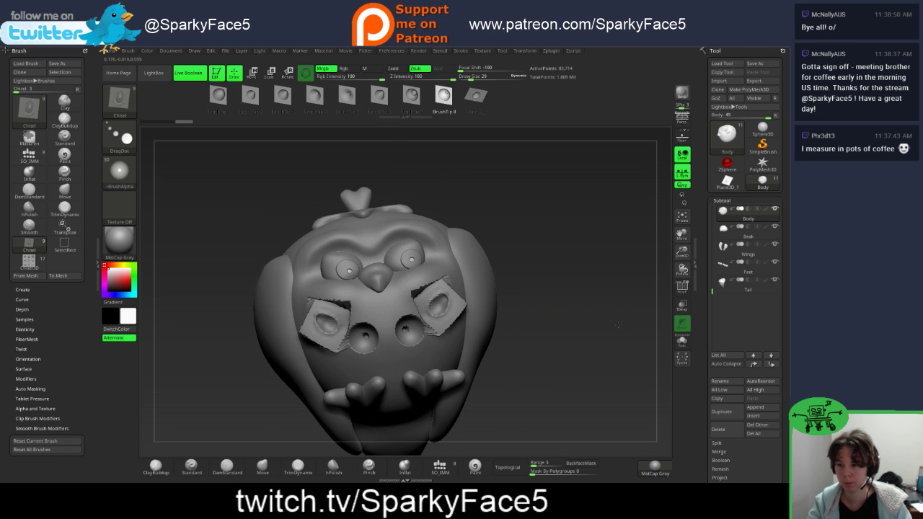
pyautogui.hotkey('ctrl', 'z')
pyautogui.hotkey('ctrl', 'z')
pyautogui.hotkey('ctrl', 'z')
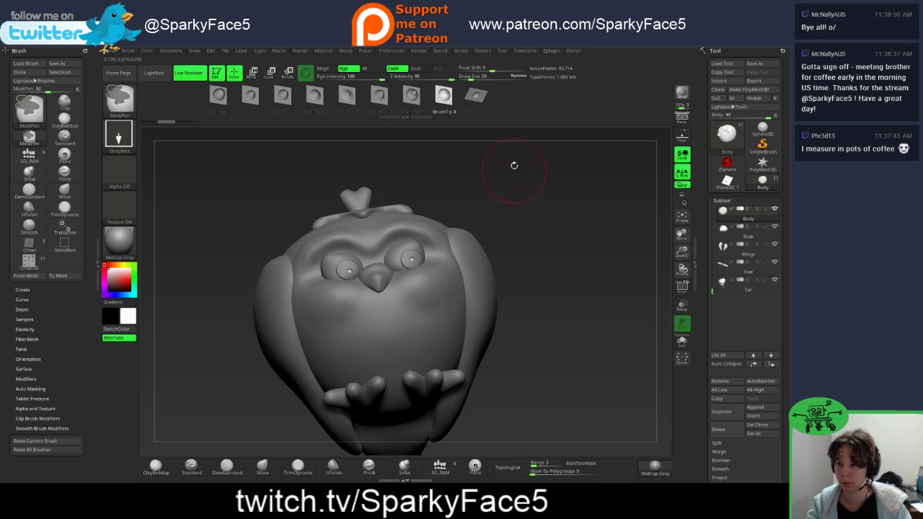
# Step: Select the Plane3D_1 brush tip, check its alpha, and stamp it on the owl's chest
pyautogui.click(476, 101)
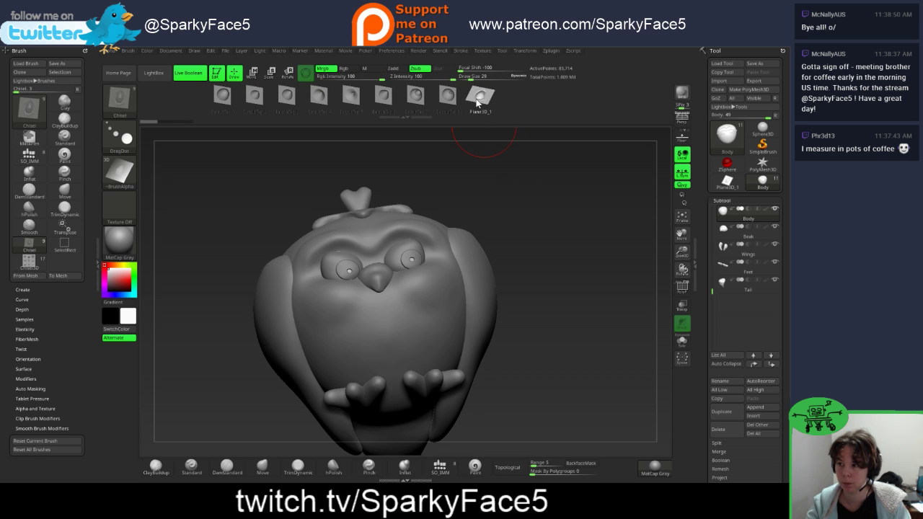
pyautogui.click(120, 176)
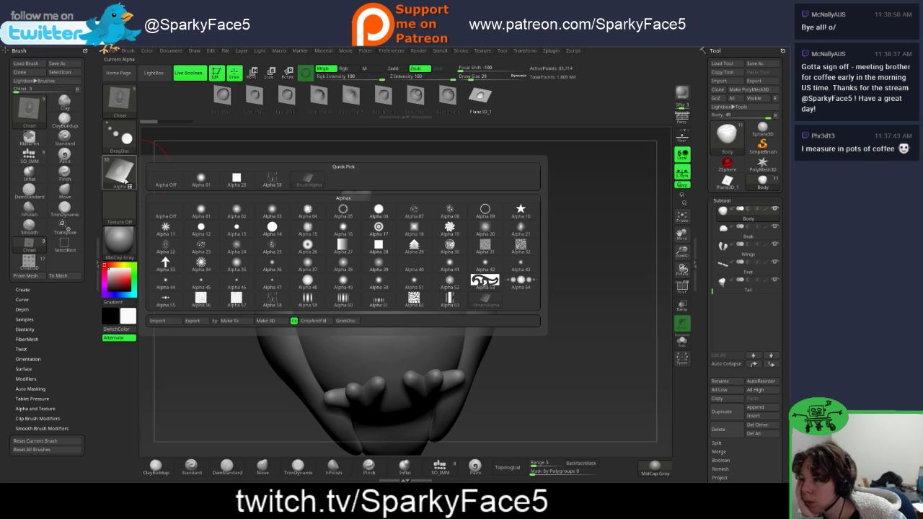
pyautogui.click(119, 176)
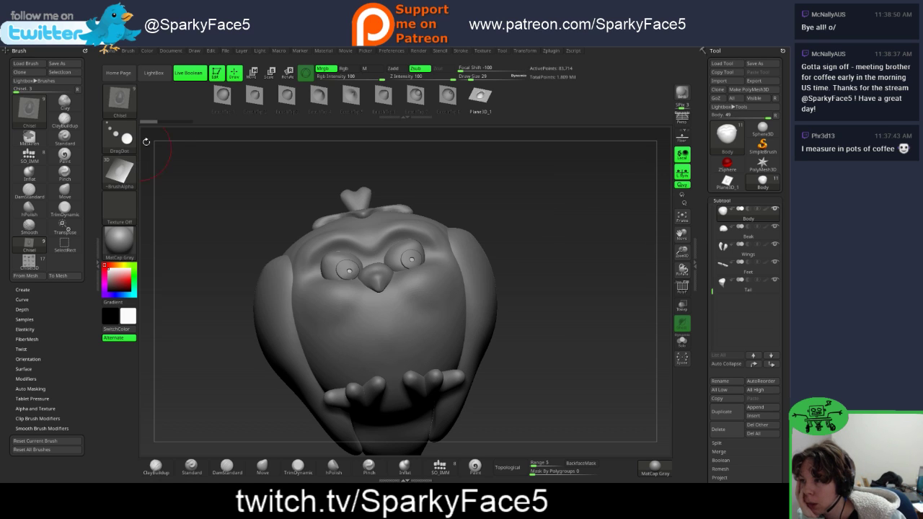
pyautogui.click(110, 52)
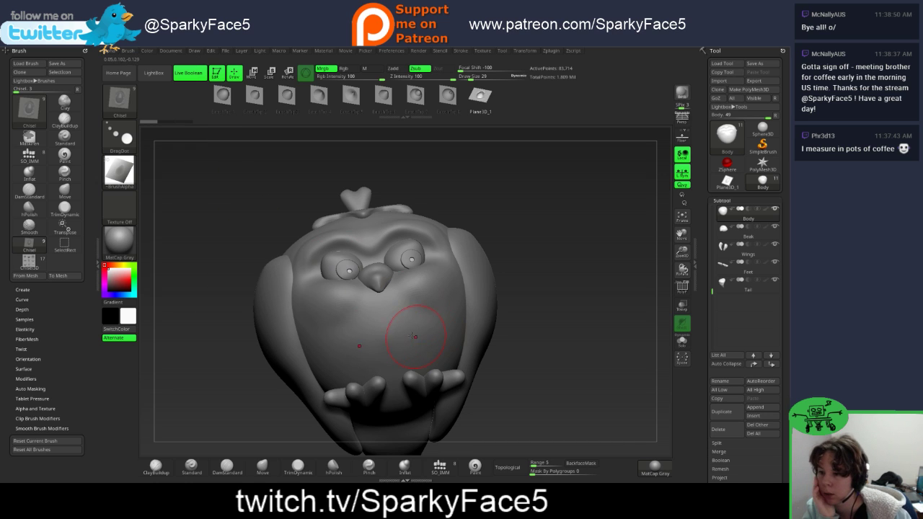
pyautogui.moveTo(413, 336); pyautogui.dragTo(400, 312)
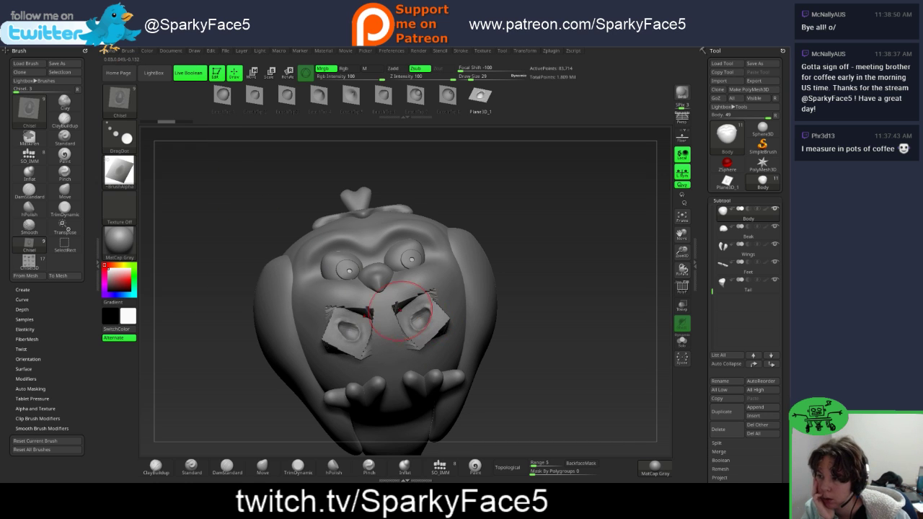
# Step: Dock the Alpha palette beside the canvas and try inverting the Plane3D_1 tip's alpha
pyautogui.click(108, 51)
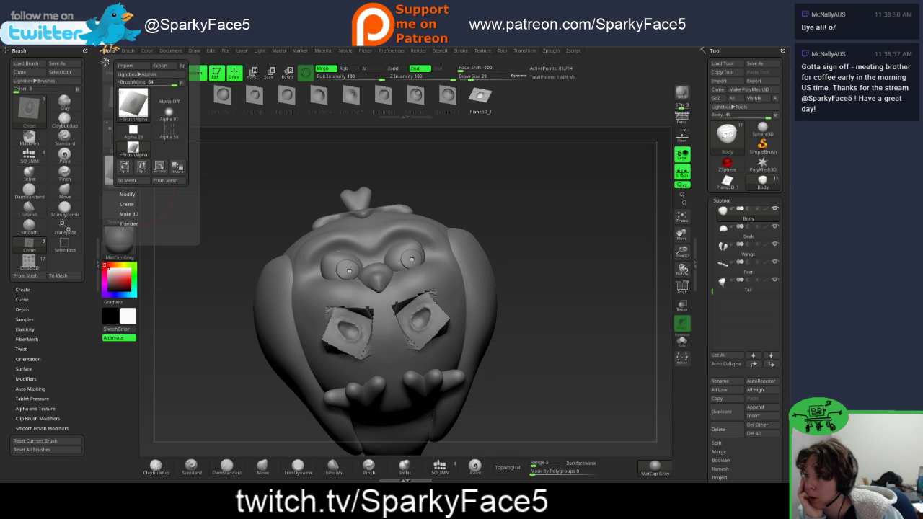
pyautogui.click(106, 64)
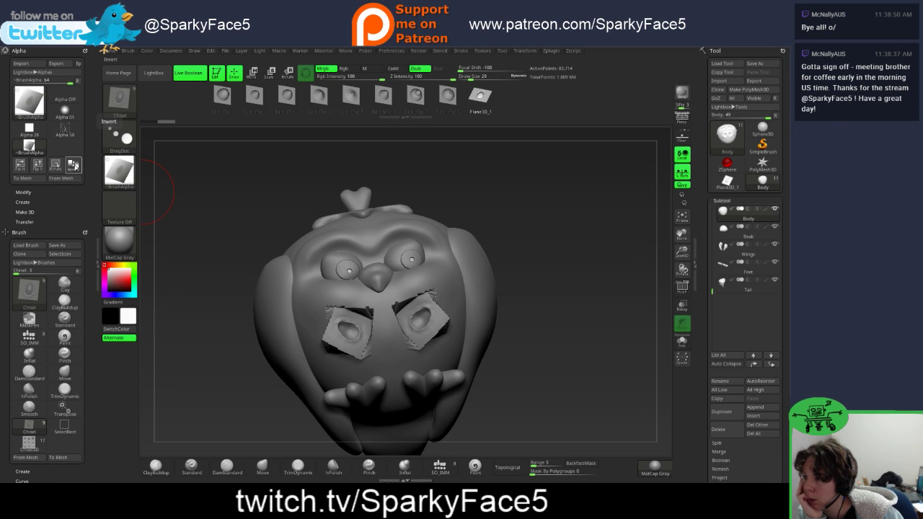
pyautogui.click(72, 165)
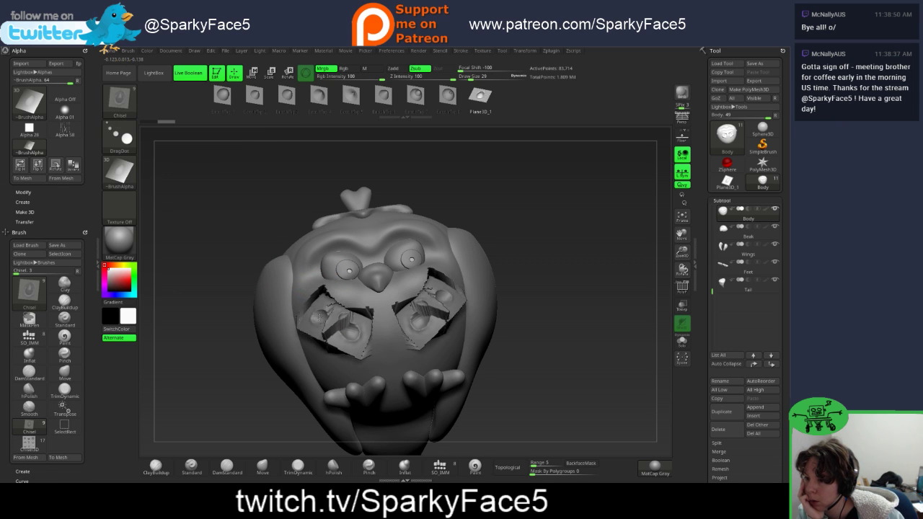
# Step: Stamp the tip over the edge of the existing chest stamps, and undo all the stamps
pyautogui.moveTo(320, 317)
pyautogui.mouseDown()
pyautogui.moveTo(297, 318)
pyautogui.moveTo(314, 324)
pyautogui.mouseUp()
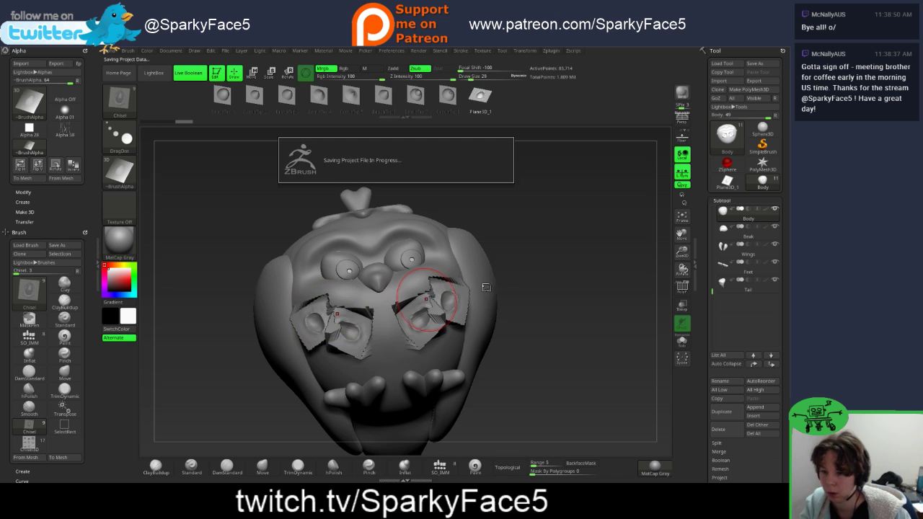
pyautogui.hotkey('ctrl', 'z')
pyautogui.hotkey('ctrl', 'z')
# Step: Switch the Chisel brush to Zadd, test a stamp on the chest from the side, and undo it
pyautogui.moveTo(571, 295); pyautogui.dragTo(553, 298)
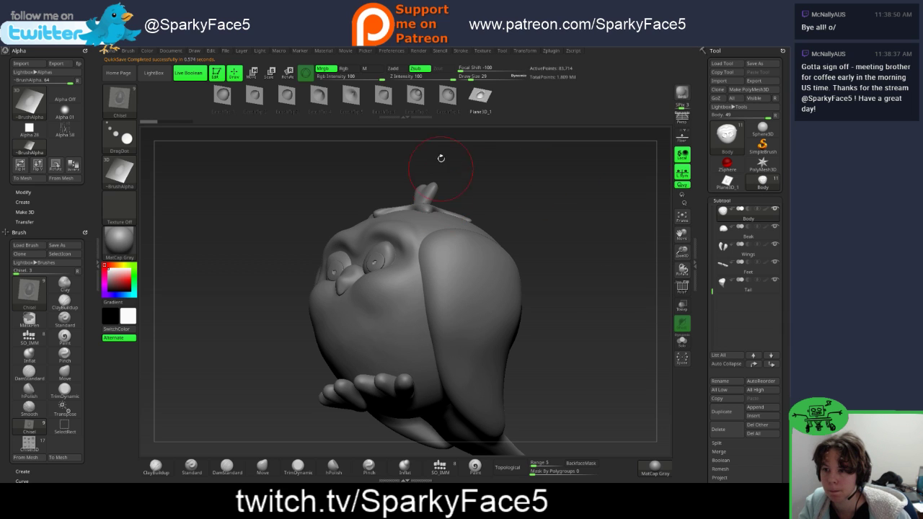
pyautogui.click(396, 69)
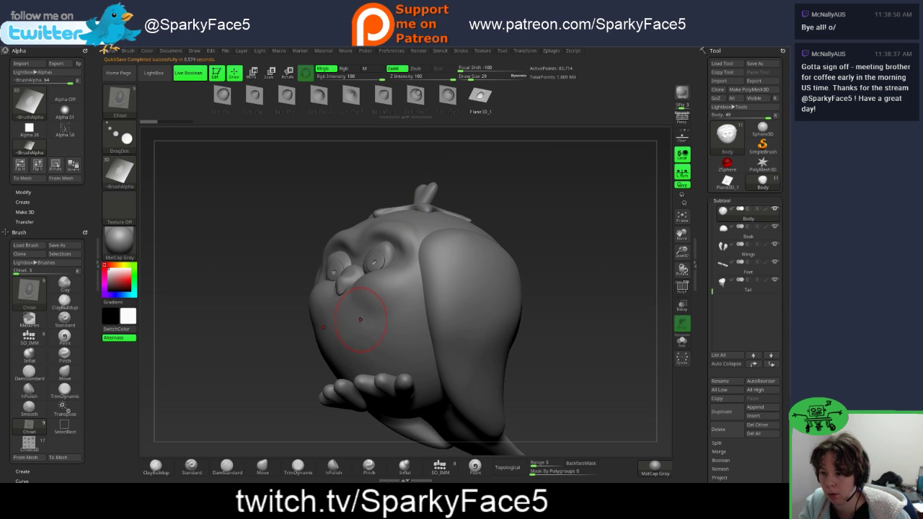
pyautogui.moveTo(361, 319); pyautogui.dragTo(377, 325)
pyautogui.moveTo(527, 352)
pyautogui.mouseDown()
pyautogui.moveTo(555, 296)
pyautogui.moveTo(540, 305)
pyautogui.mouseUp()
pyautogui.hotkey('ctrl', 'z')
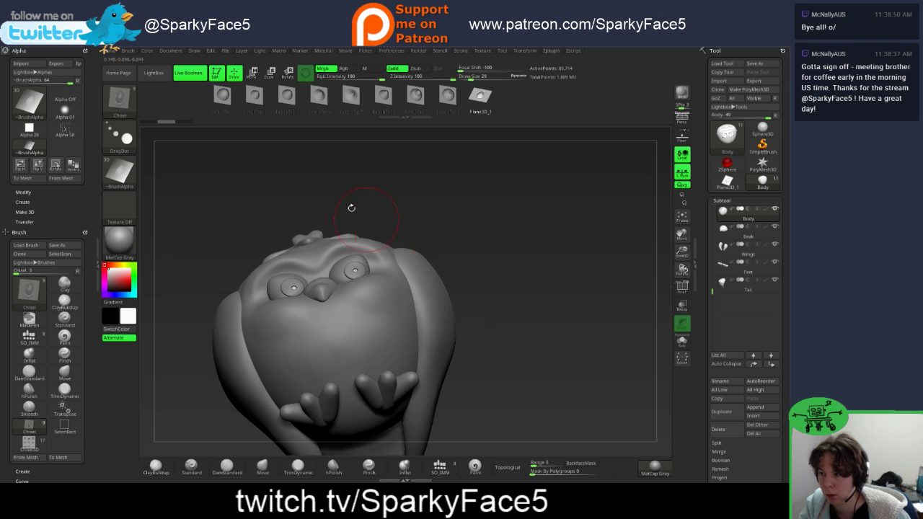
# Step: Change the stroke type to Dots, draw test strokes across the owl's chest, and undo them
pyautogui.click(119, 137)
pyautogui.click(161, 147)
pyautogui.moveTo(307, 322)
pyautogui.mouseDown()
pyautogui.moveTo(317, 341)
pyautogui.moveTo(310, 355)
pyautogui.moveTo(364, 364)
pyautogui.moveTo(405, 346)
pyautogui.mouseUp()
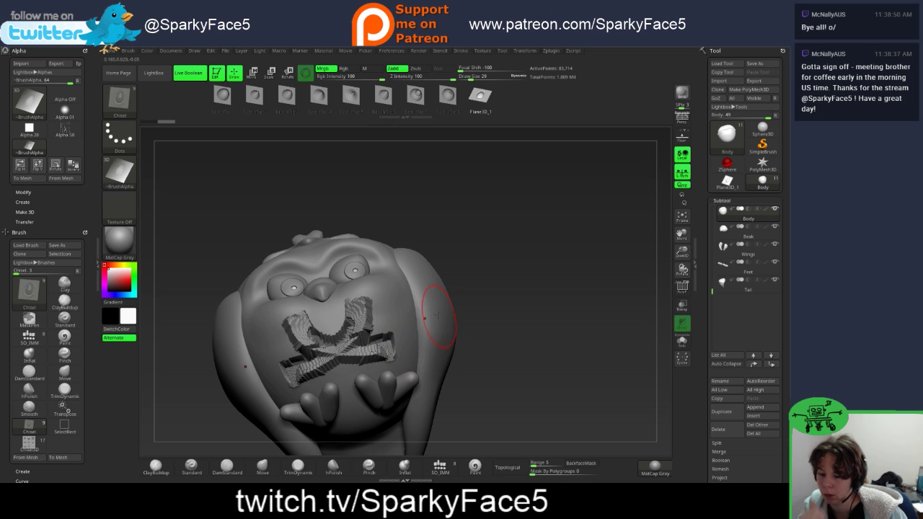
pyautogui.hotkey('ctrl', 'z')
# Step: Make the Wings subtool active, test a short Dots stroke on the wing, and undo it
pyautogui.moveTo(511, 255)
pyautogui.mouseDown()
pyautogui.moveTo(503, 285)
pyautogui.moveTo(544, 294)
pyautogui.mouseUp()
pyautogui.keyDown('alt'); pyautogui.click(463, 297); pyautogui.keyUp('alt')
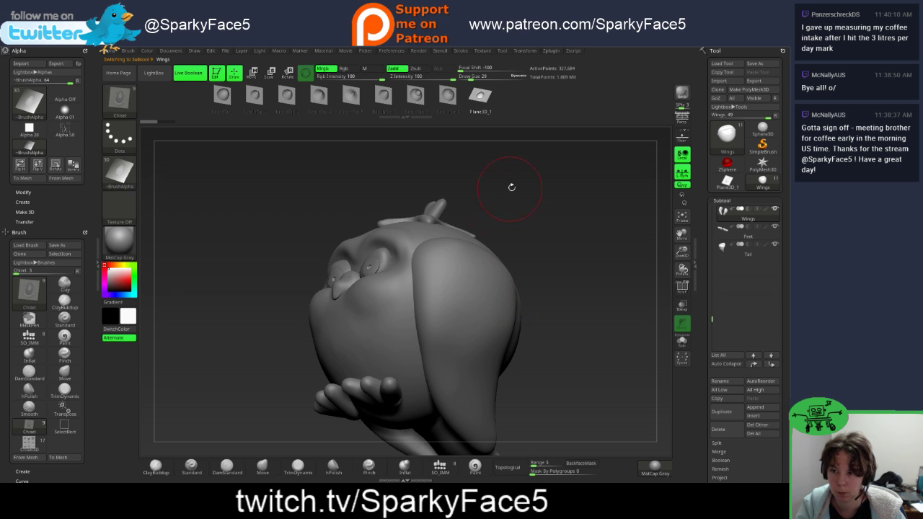
pyautogui.moveTo(511, 187); pyautogui.dragTo(480, 137)
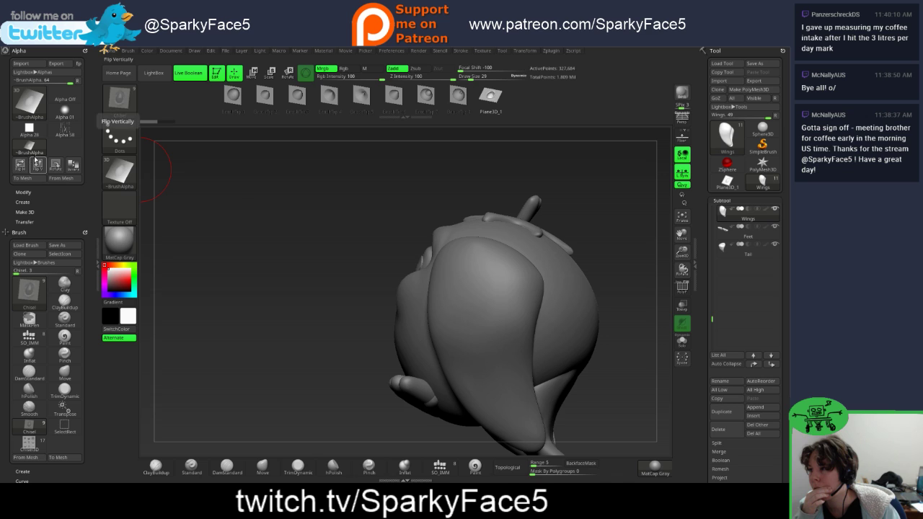
pyautogui.moveTo(41, 125)
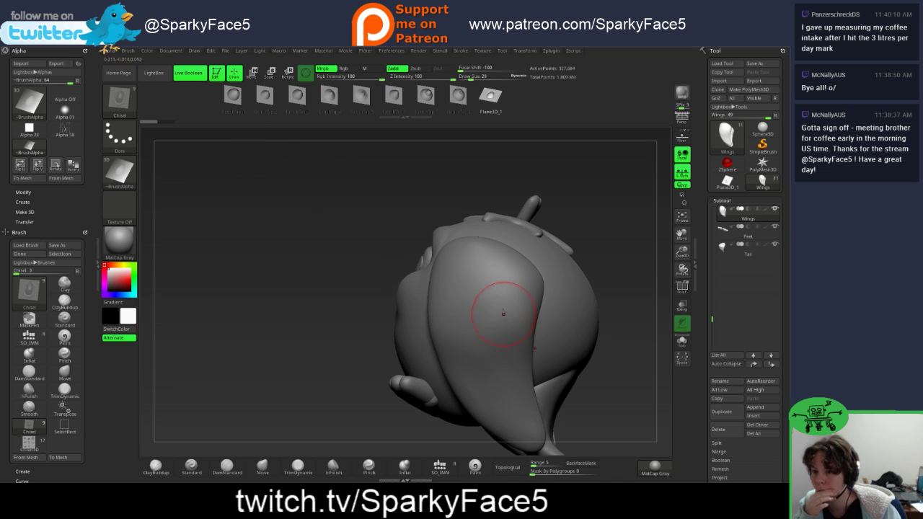
pyautogui.moveTo(484, 310); pyautogui.dragTo(499, 321)
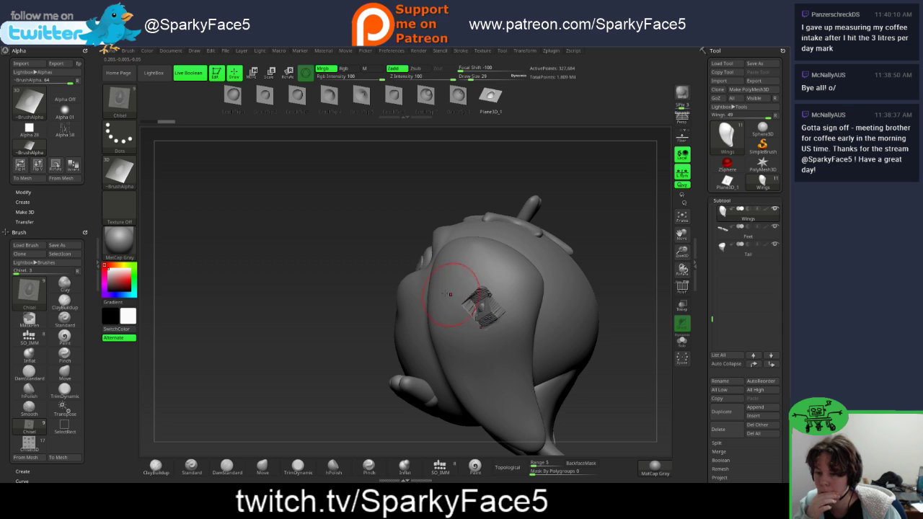
pyautogui.hotkey('ctrl', 'z')
# Step: Change the stroke type to DragDot, stamp the Plane3D_1 tip on the wing, and undo the stamp
pyautogui.click(119, 137)
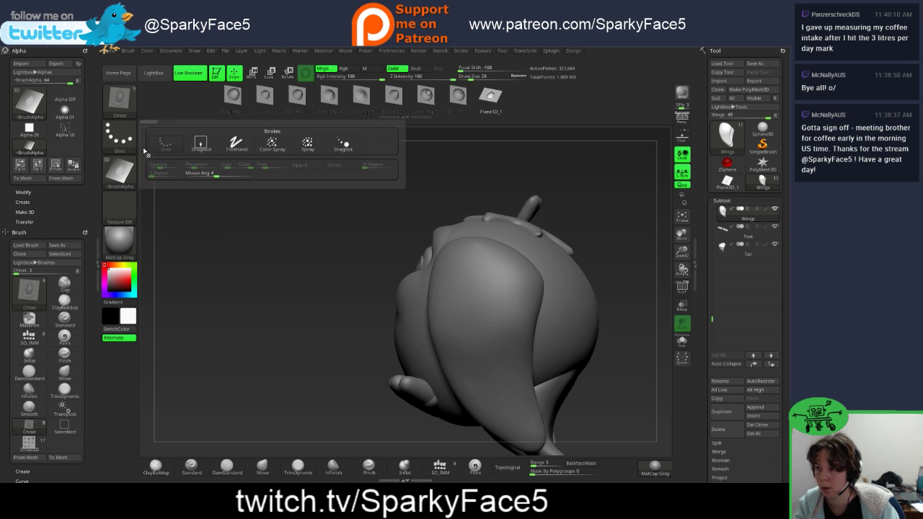
pyautogui.click(343, 143)
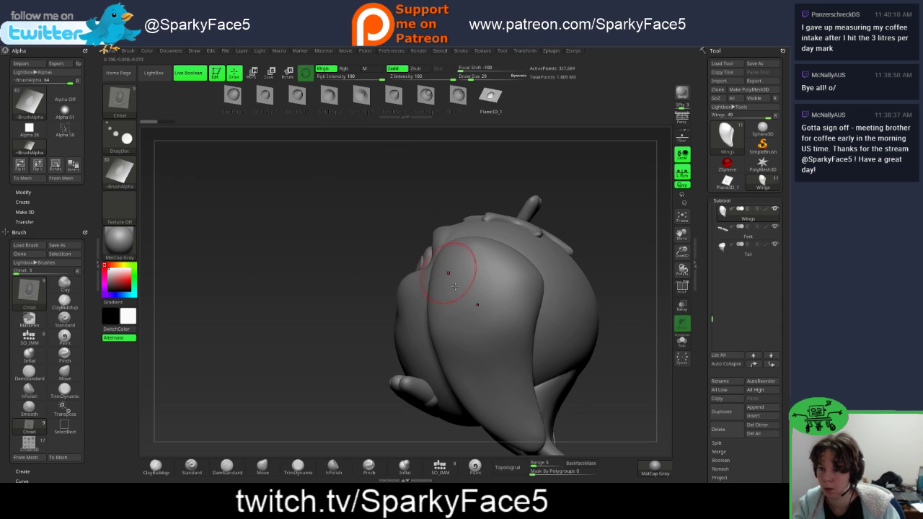
pyautogui.click(492, 312)
pyautogui.moveTo(601, 265)
pyautogui.mouseDown()
pyautogui.moveTo(628, 206)
pyautogui.moveTo(602, 230)
pyautogui.mouseUp()
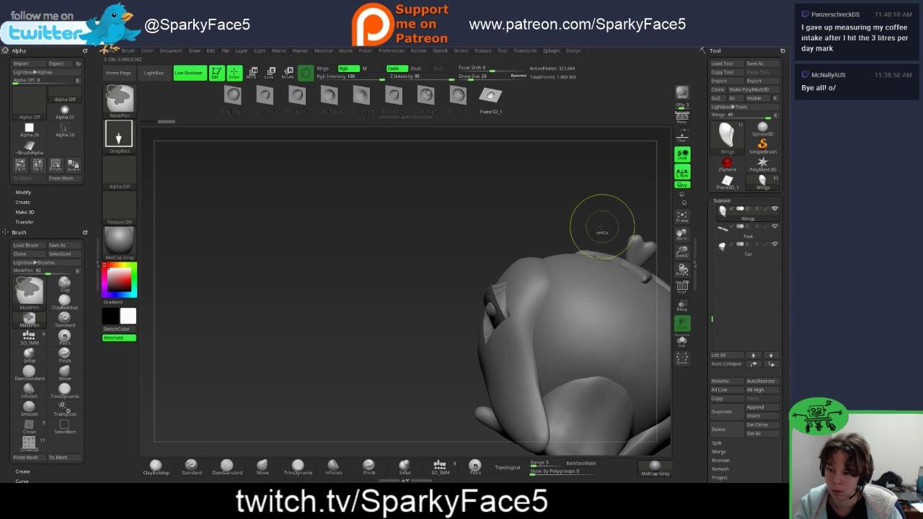
pyautogui.hotkey('ctrl', 'z')
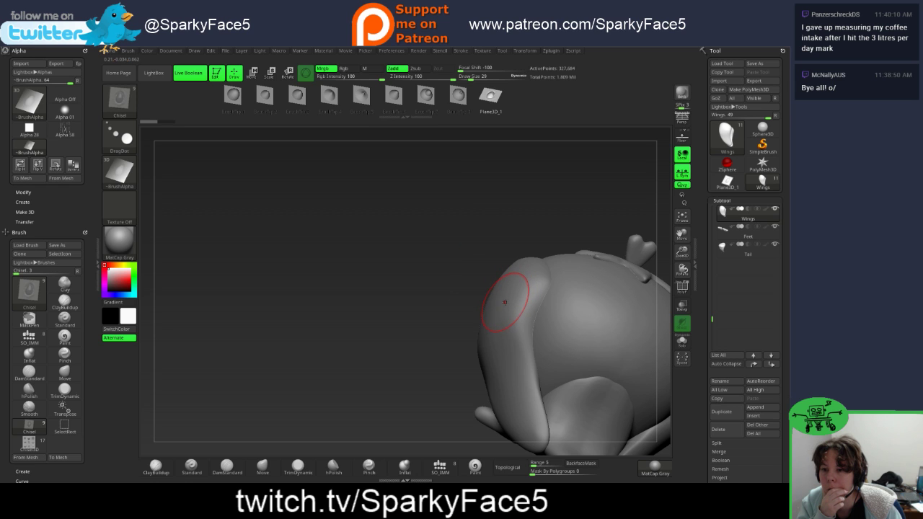
# Step: Stamp the Plane3D_1 tip on the upper wing once more, inspect it from the side, and undo it
pyautogui.moveTo(382, 270)
pyautogui.mouseDown()
pyautogui.moveTo(465, 281)
pyautogui.moveTo(476, 311)
pyautogui.moveTo(461, 301)
pyautogui.mouseUp()
pyautogui.moveTo(572, 220); pyautogui.dragTo(544, 255, button='right')
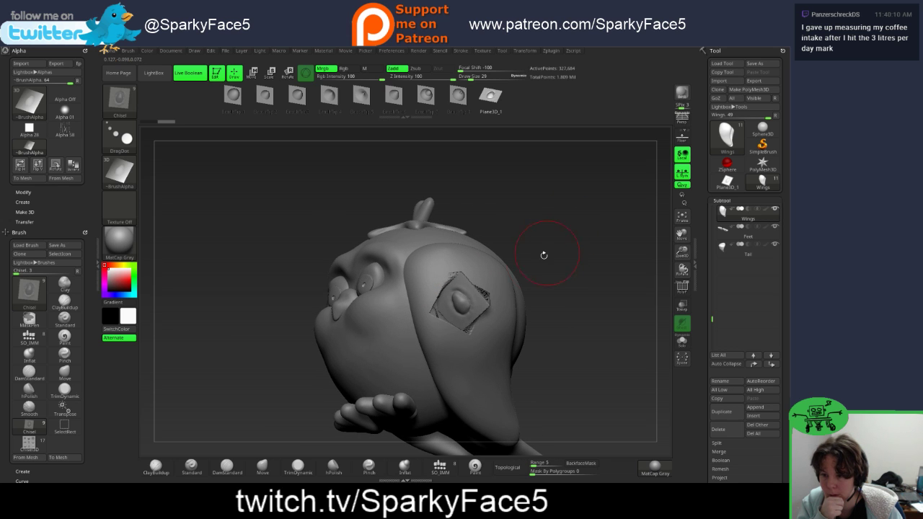
pyautogui.hotkey('ctrl', 'z')
# Step: Stamp the wing with Plane3D_1 and, below it, with BrushTip 8 for comparison, and undo both stamps
pyautogui.moveTo(582, 286); pyautogui.dragTo(527, 308)
pyautogui.moveTo(483, 292); pyautogui.dragTo(488, 296)
pyautogui.moveTo(365, 325); pyautogui.dragTo(522, 312, button='right')
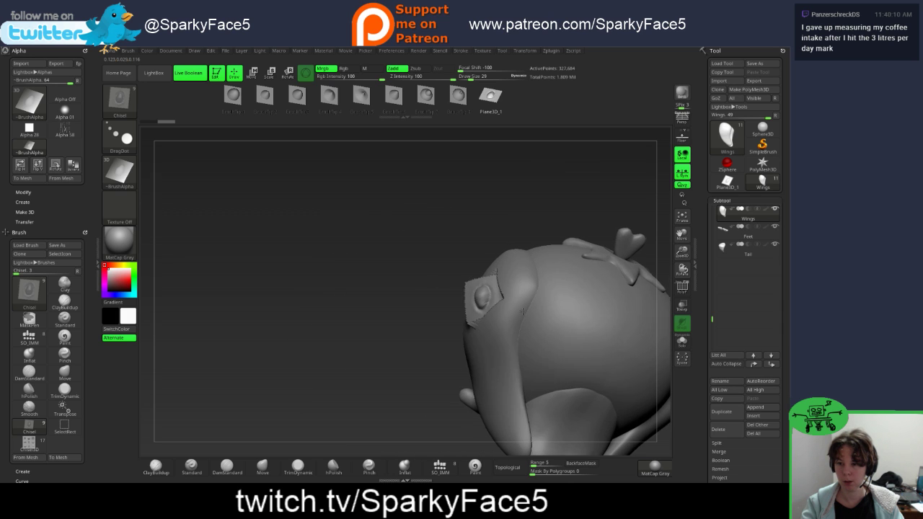
pyautogui.click(456, 96)
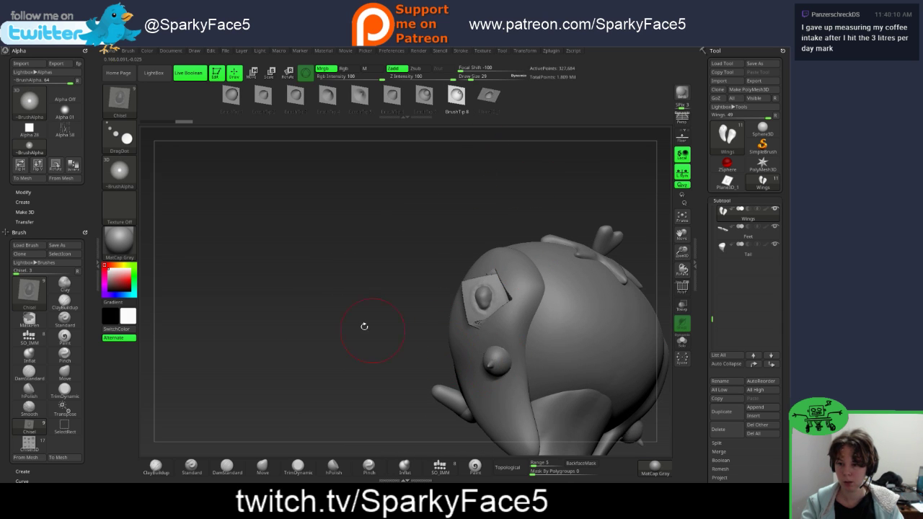
pyautogui.moveTo(365, 325)
pyautogui.mouseDown()
pyautogui.moveTo(545, 326)
pyautogui.moveTo(612, 290)
pyautogui.moveTo(602, 263)
pyautogui.mouseUp()
pyautogui.press('ctrl')
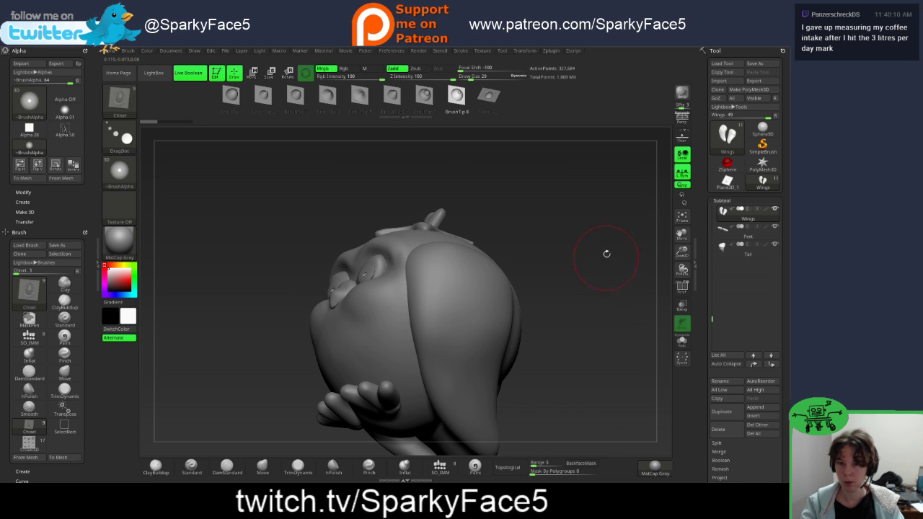
pyautogui.moveTo(559, 195); pyautogui.dragTo(496, 177)
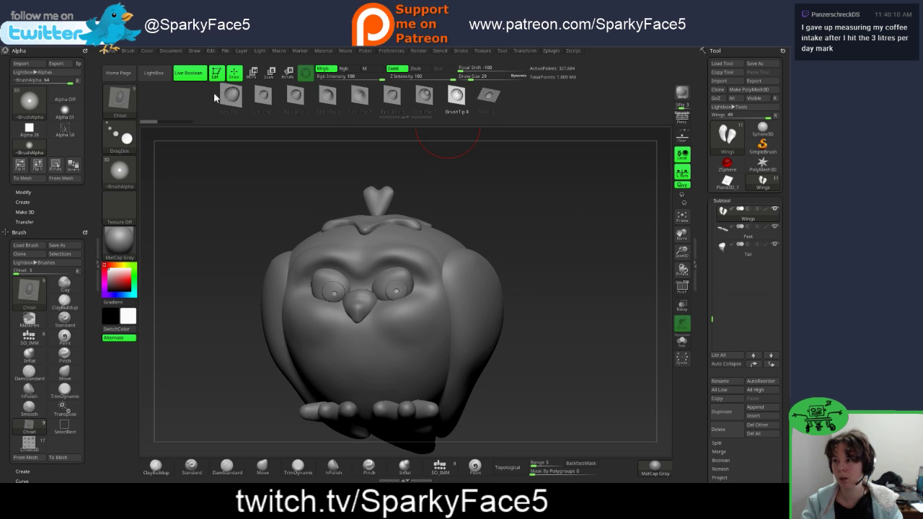
# Step: Convert the BrushTip 8 alpha to a mesh, turn on the floor grid, and inspect the mesh side-on
pyautogui.click(154, 73)
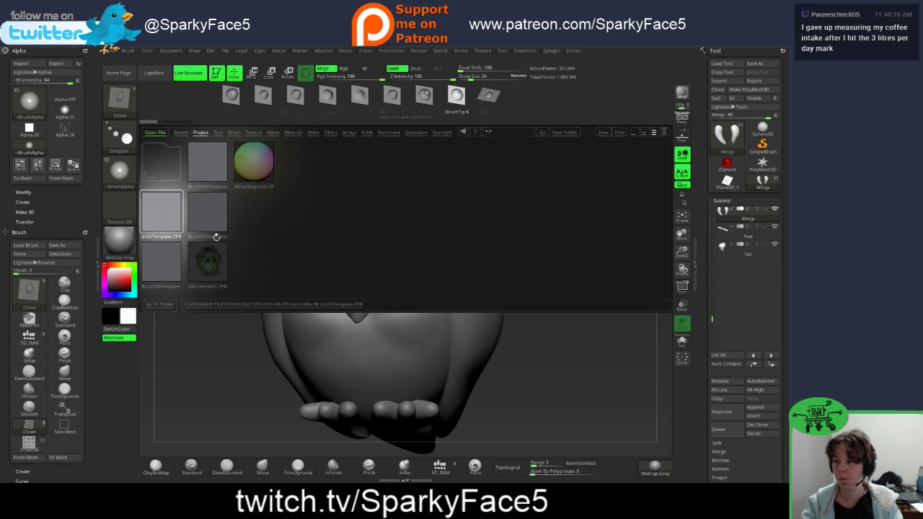
pyautogui.click(33, 180)
pyautogui.click(620, 132)
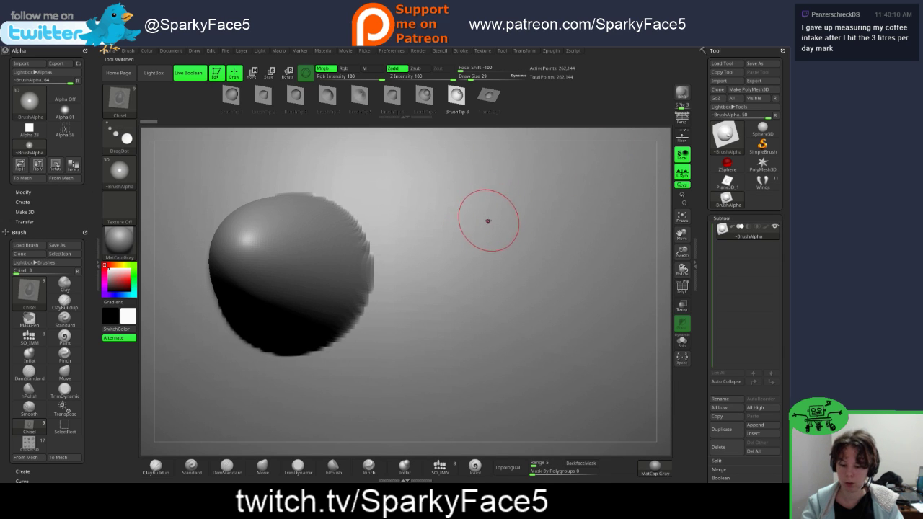
pyautogui.press('f')
pyautogui.moveTo(626, 278)
pyautogui.mouseDown()
pyautogui.moveTo(617, 287)
pyautogui.moveTo(577, 281)
pyautogui.moveTo(616, 277)
pyautogui.mouseUp()
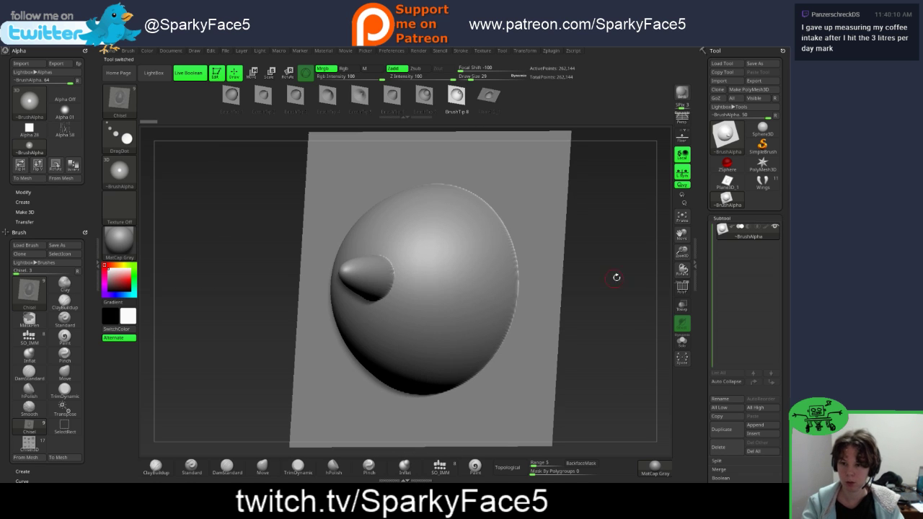
pyautogui.click(681, 139)
pyautogui.moveTo(590, 240); pyautogui.dragTo(565, 264)
# Step: Select the Plane3D_1 tip, convert its alpha to a mesh, and examine its base and slope from several sides
pyautogui.click(488, 94)
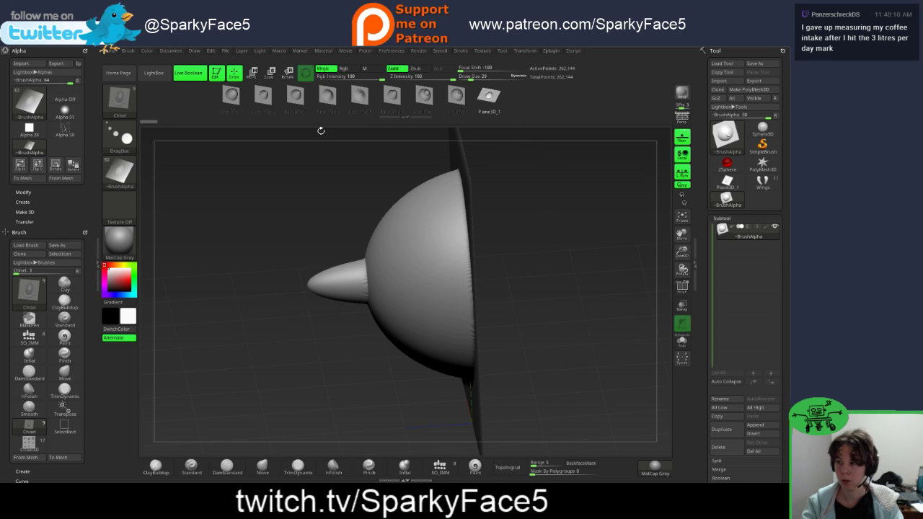
pyautogui.click(39, 178)
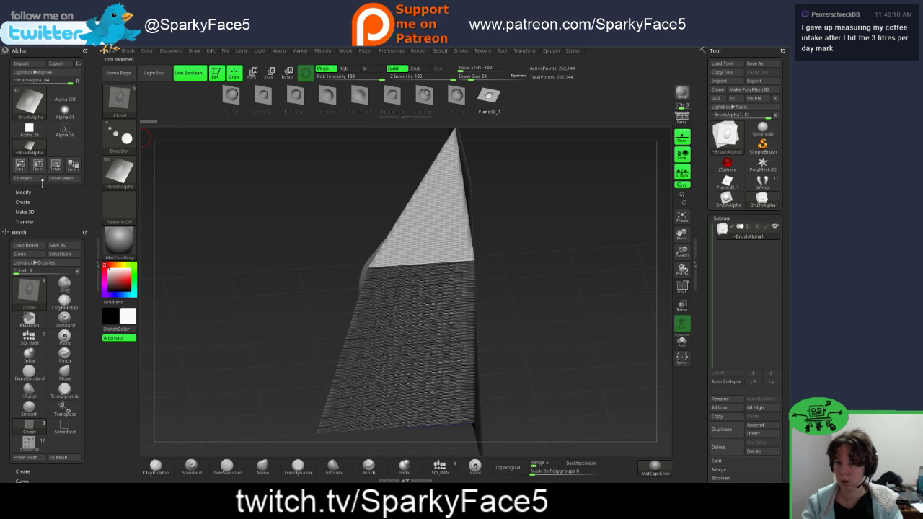
pyautogui.moveTo(313, 303); pyautogui.dragTo(561, 328)
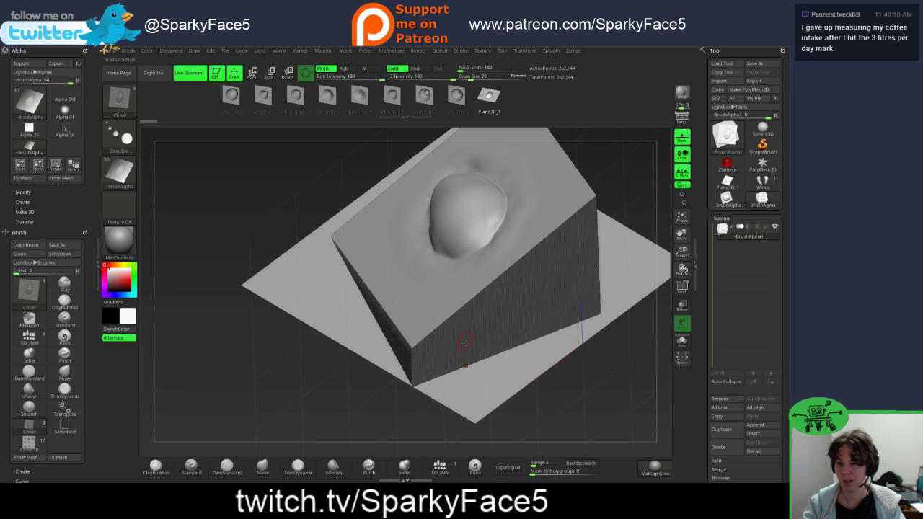
pyautogui.moveTo(465, 340); pyautogui.dragTo(567, 369)
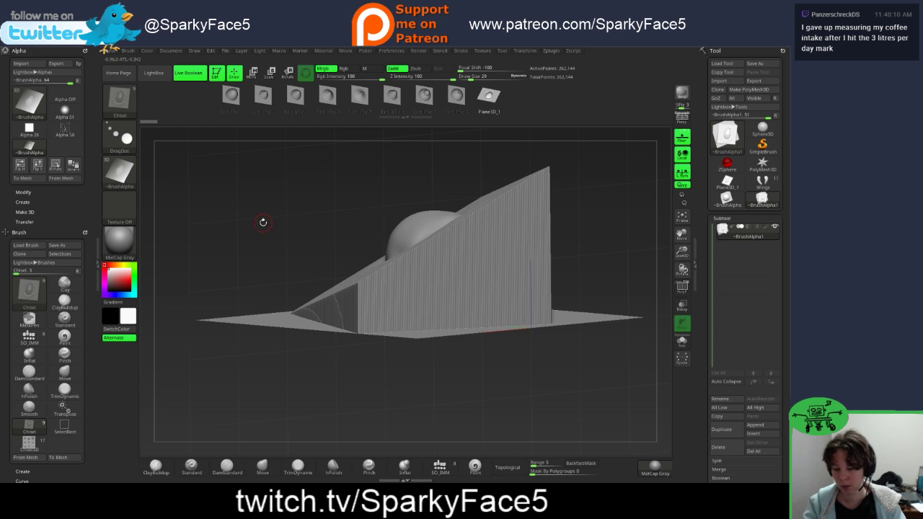
pyautogui.moveTo(241, 155)
pyautogui.keyDown('ctrl'); pyautogui.keyDown('shift'); pyautogui.mouseDown()
pyautogui.moveTo(284, 251)
pyautogui.moveTo(414, 291)
pyautogui.moveTo(329, 245)
pyautogui.mouseUp(); pyautogui.keyUp('shift'); pyautogui.keyUp('ctrl')
pyautogui.moveTo(512, 363); pyautogui.dragTo(440, 375)
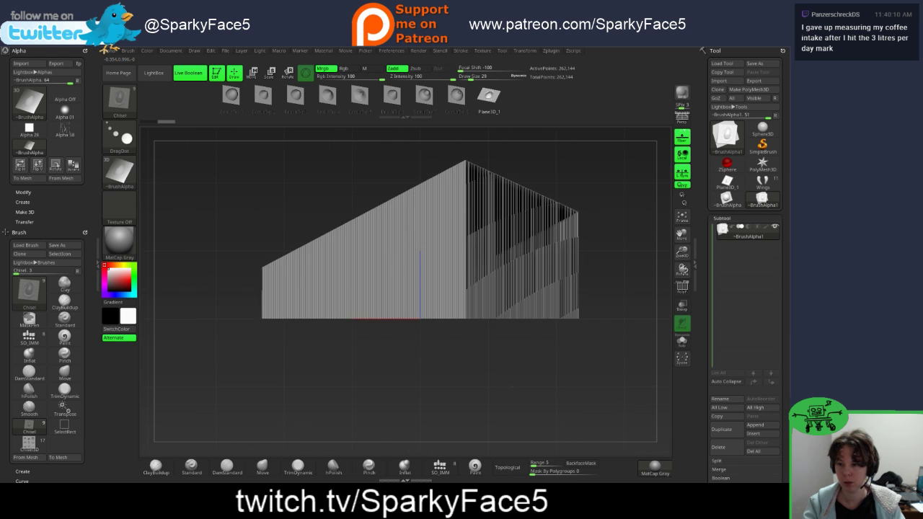
pyautogui.moveTo(225, 160)
pyautogui.keyDown('ctrl'); pyautogui.mouseDown()
pyautogui.moveTo(446, 279)
pyautogui.moveTo(656, 297)
pyautogui.moveTo(642, 317)
pyautogui.moveTo(617, 300)
pyautogui.moveTo(620, 309)
pyautogui.mouseUp(); pyautogui.keyUp('ctrl')
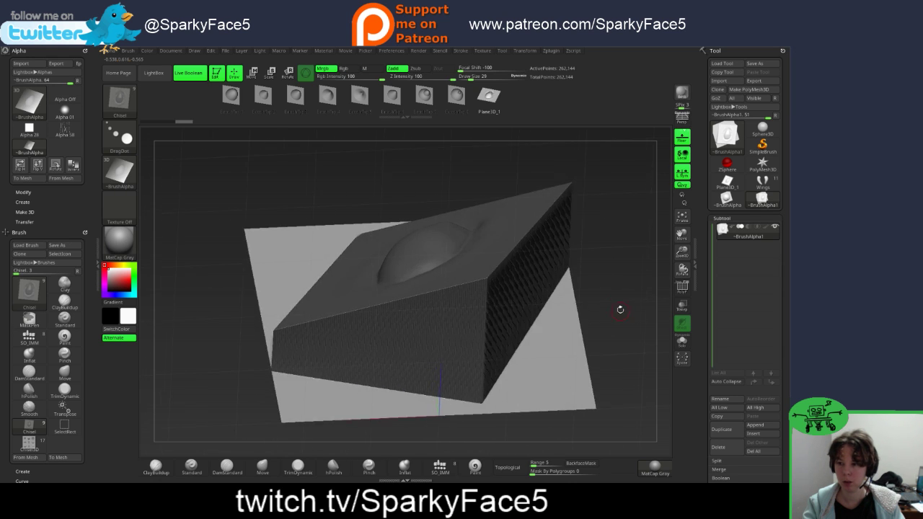
# Step: Invert the mask on the Plane3D_1 alpha mesh and inspect its sloped base
pyautogui.keyDown('ctrl'); pyautogui.click(614, 264); pyautogui.keyUp('ctrl')
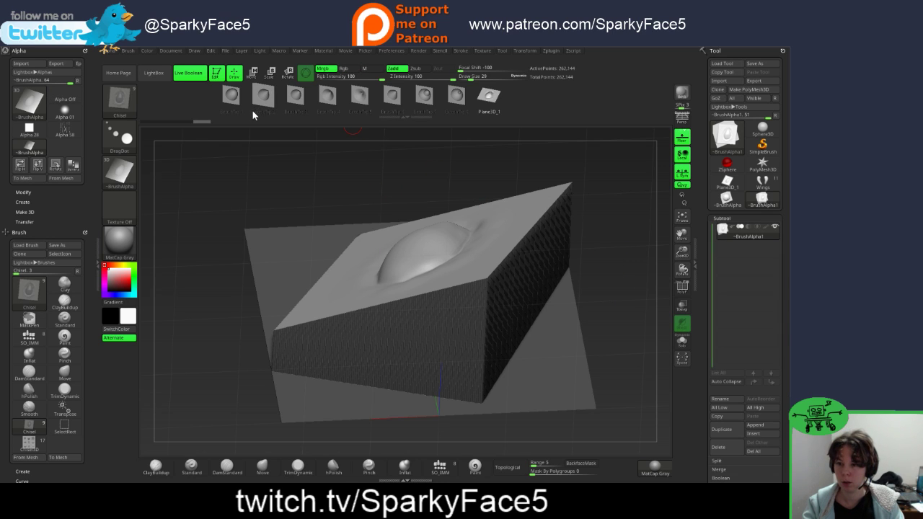
pyautogui.moveTo(600, 215); pyautogui.dragTo(598, 280)
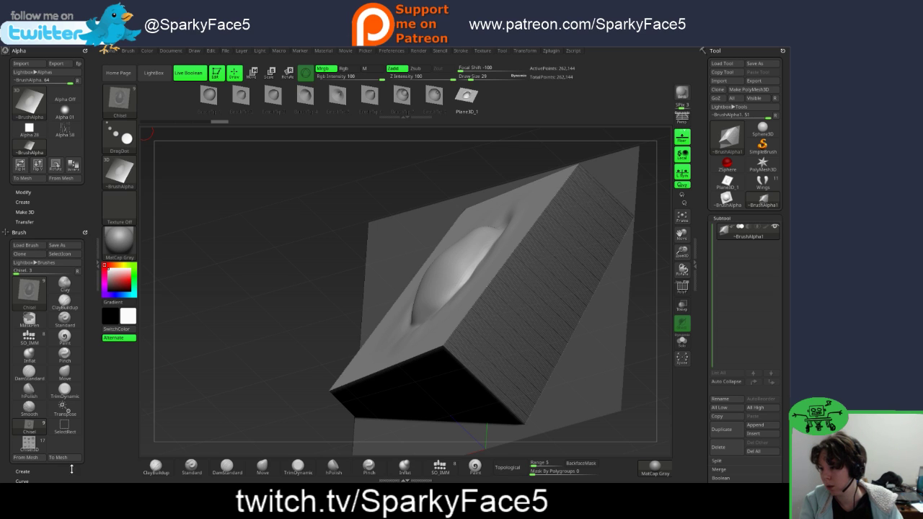
# Step: Reset the current Chisel brush and delete its Plane3D_1 tip, leaving BrushTip 8 selected
pyautogui.moveTo(75, 477); pyautogui.dragTo(75, 407)
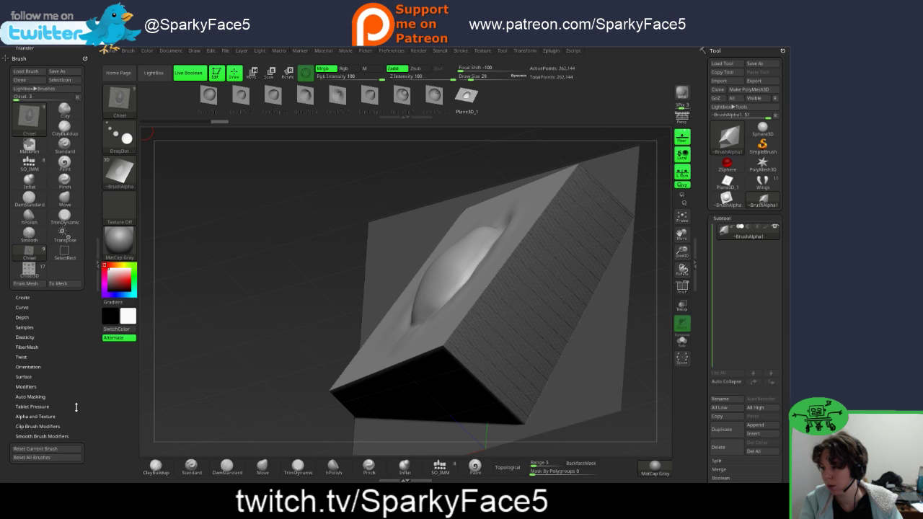
pyautogui.click(75, 448)
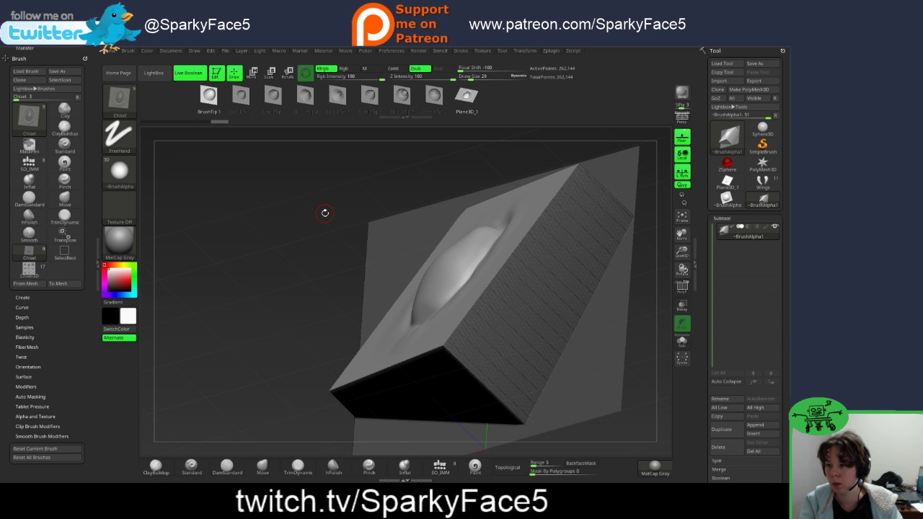
pyautogui.moveTo(330, 201); pyautogui.dragTo(336, 216)
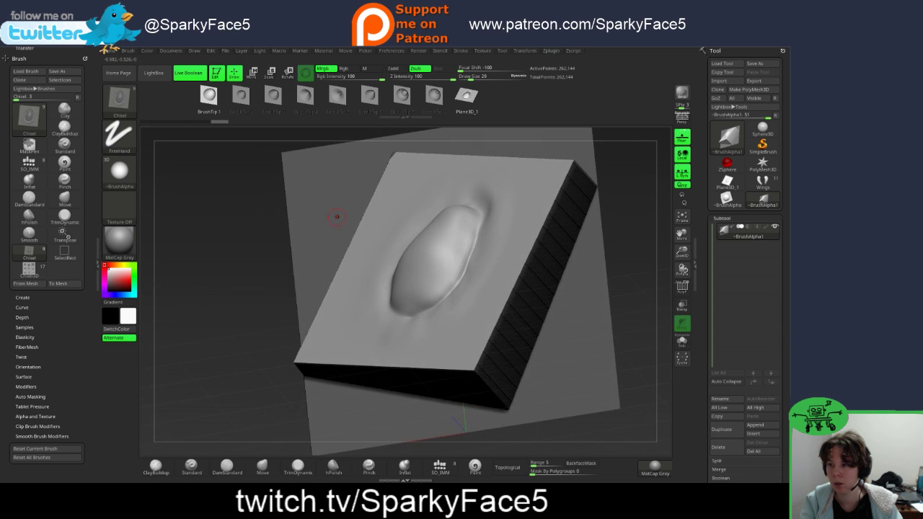
pyautogui.keyDown('alt'); pyautogui.click(468, 104); pyautogui.keyUp('alt')
pyautogui.click(435, 100)
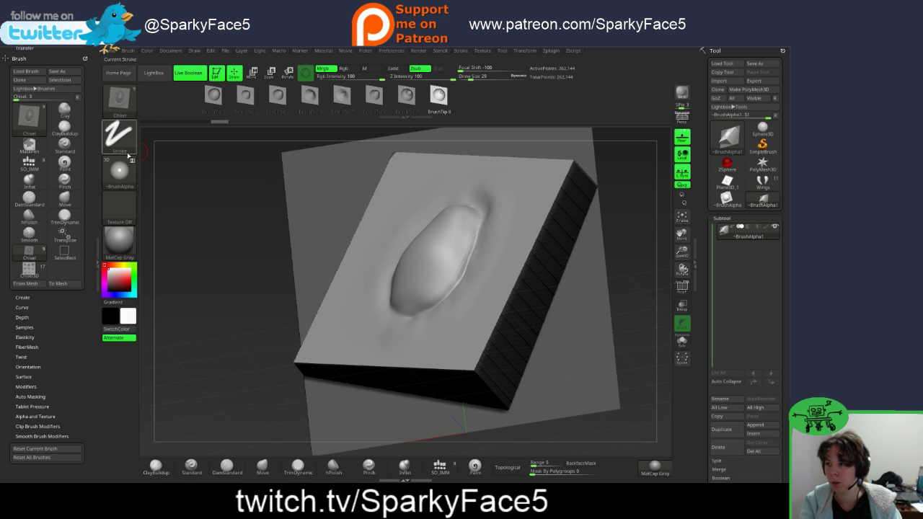
# Step: Open the Brush3DTemplate.ZPR project from LightBox without saving the changes to the current project
pyautogui.click(154, 73)
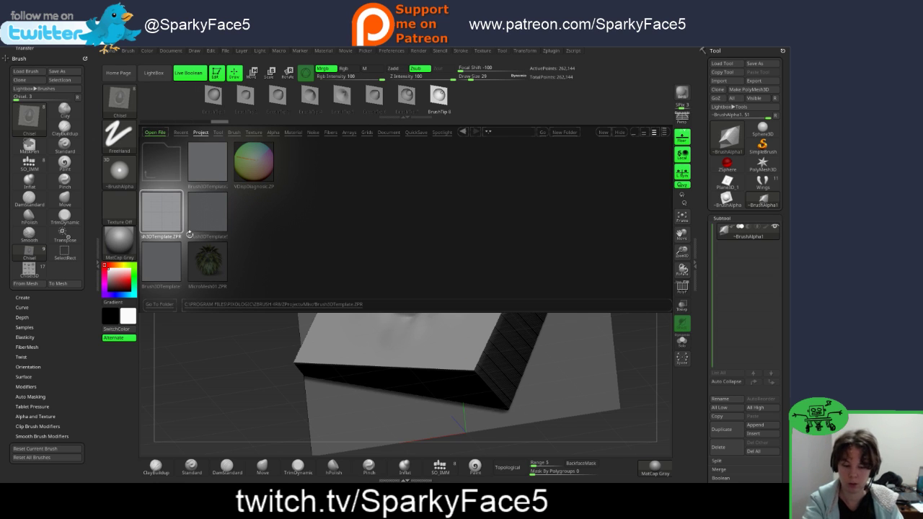
pyautogui.doubleClick(161, 211)
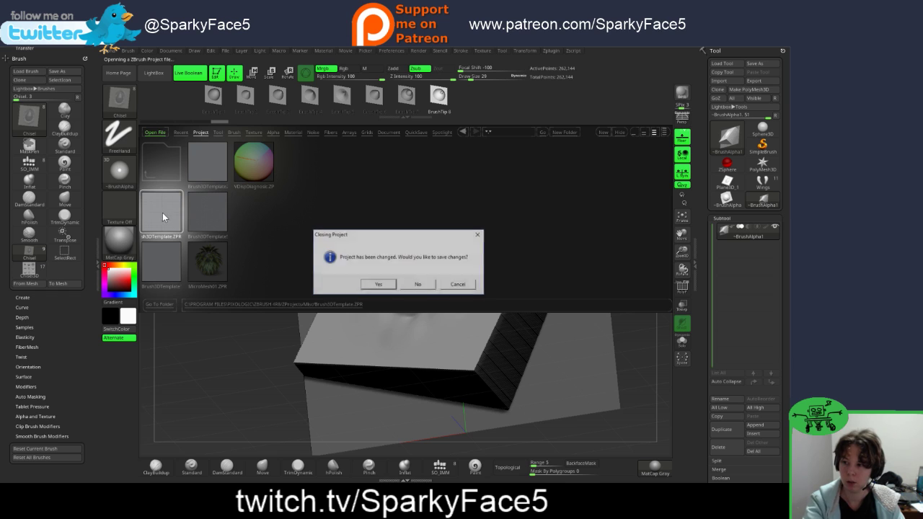
pyautogui.click(418, 284)
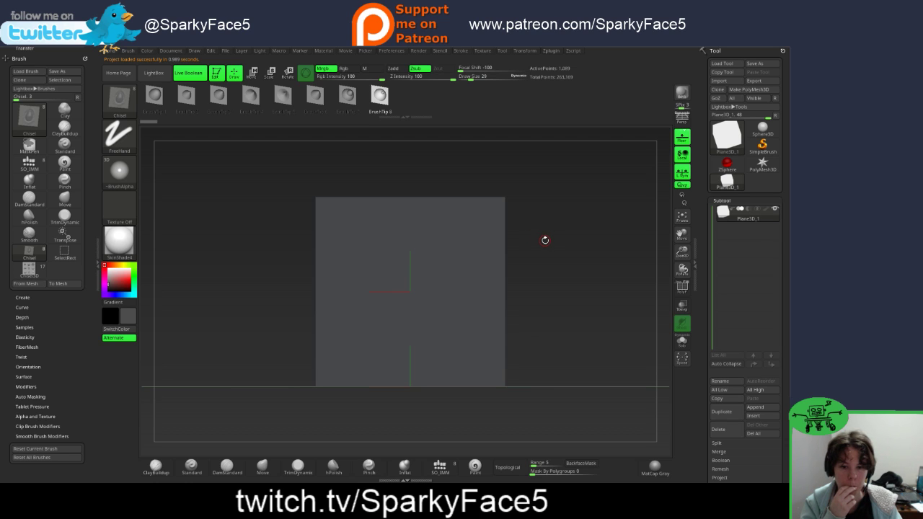
# Step: Check the QuickSave projects in LightBox and close LightBox again
pyautogui.click(154, 73)
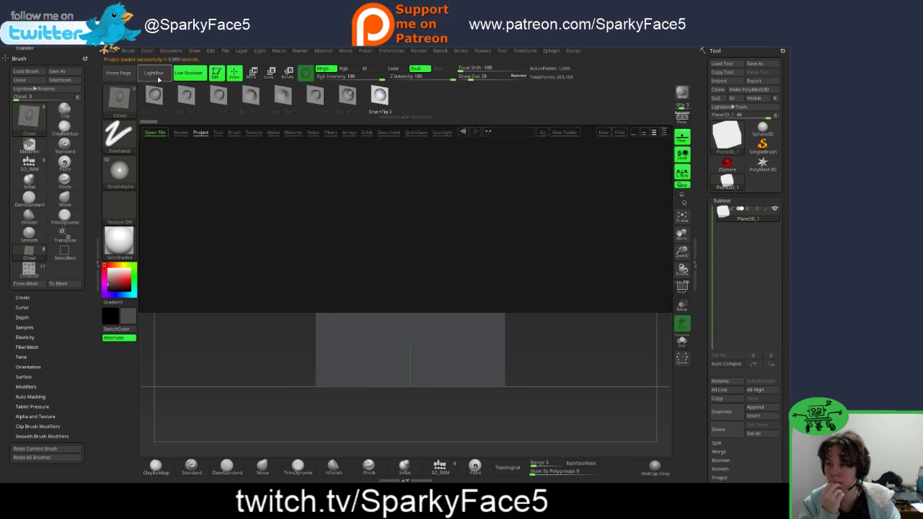
pyautogui.click(417, 132)
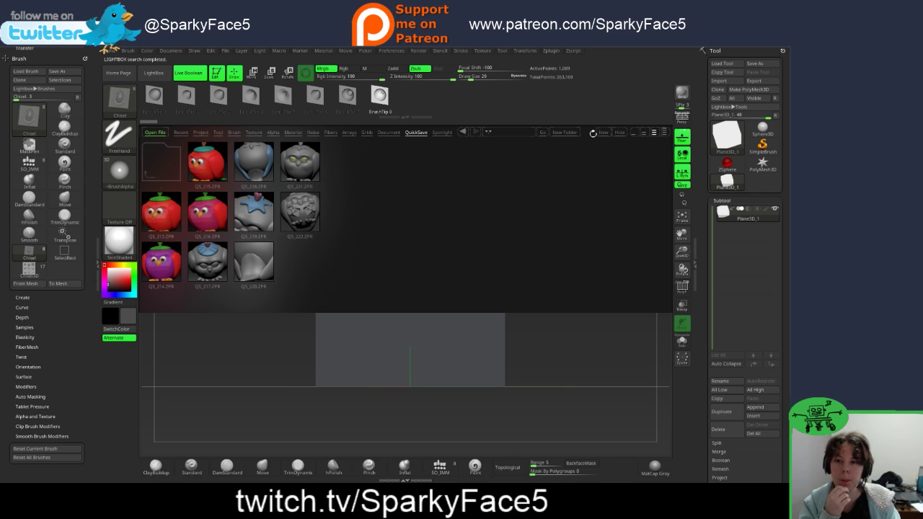
pyautogui.press(',')
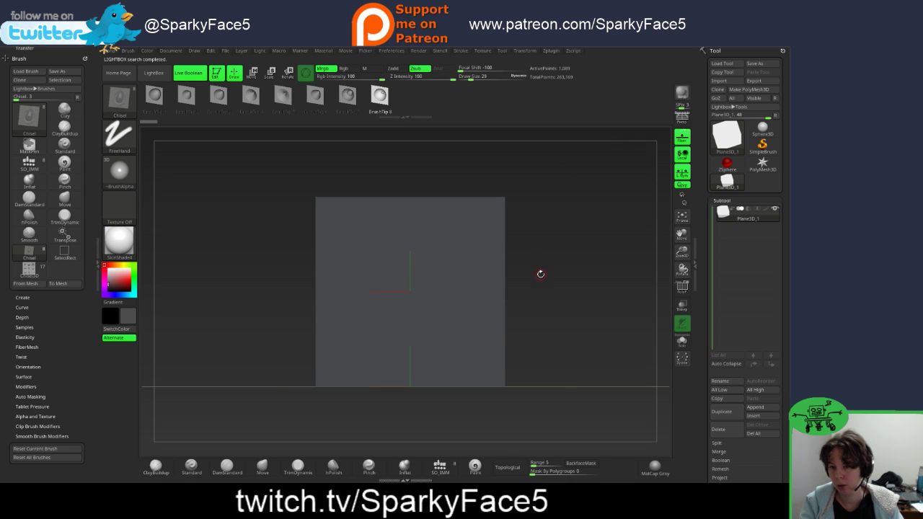
# Step: Turn off the floor grid and mask a narrow border along all four edges of the template plane
pyautogui.moveTo(536, 286)
pyautogui.mouseDown()
pyautogui.moveTo(564, 287)
pyautogui.moveTo(543, 286)
pyautogui.moveTo(559, 317)
pyautogui.moveTo(530, 281)
pyautogui.mouseUp()
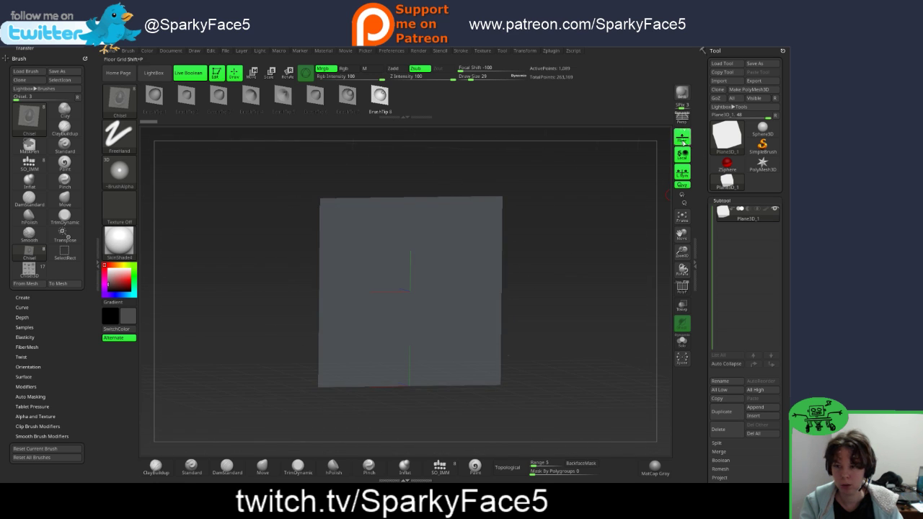
pyautogui.click(682, 137)
pyautogui.moveTo(555, 246)
pyautogui.mouseDown()
pyautogui.moveTo(528, 278)
pyautogui.moveTo(556, 242)
pyautogui.mouseUp()
pyautogui.press('ctrl')
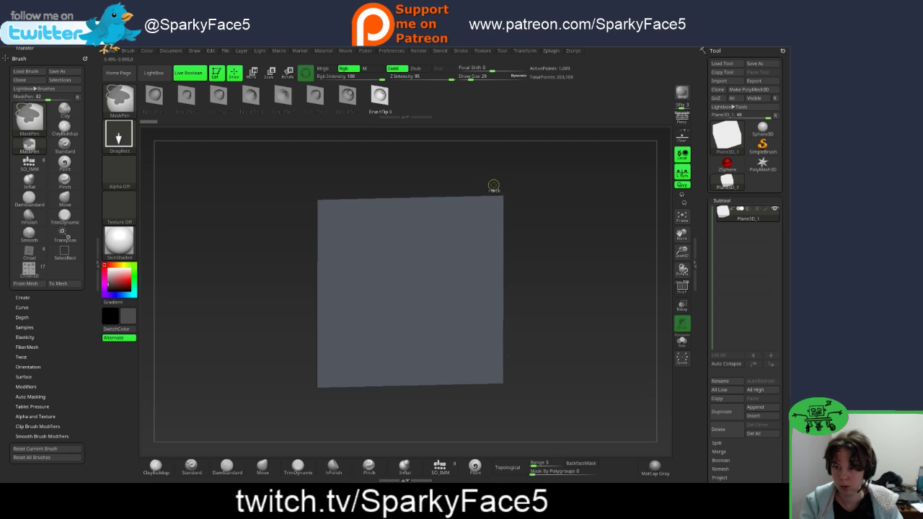
pyautogui.keyDown('ctrl'); pyautogui.moveTo(493, 186); pyautogui.dragTo(512, 397); pyautogui.keyUp('ctrl')
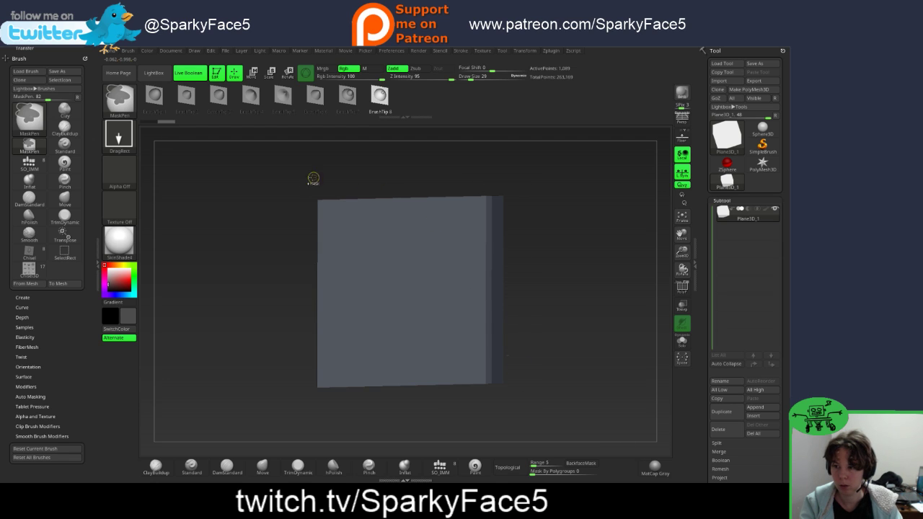
pyautogui.keyDown('ctrl'); pyautogui.moveTo(294, 175); pyautogui.dragTo(530, 210); pyautogui.keyUp('ctrl')
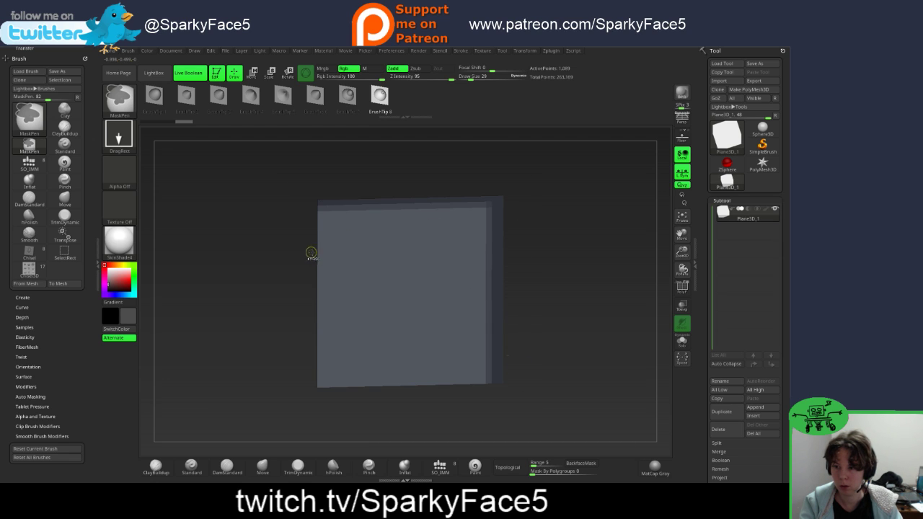
pyautogui.moveTo(529, 257); pyautogui.dragTo(566, 266)
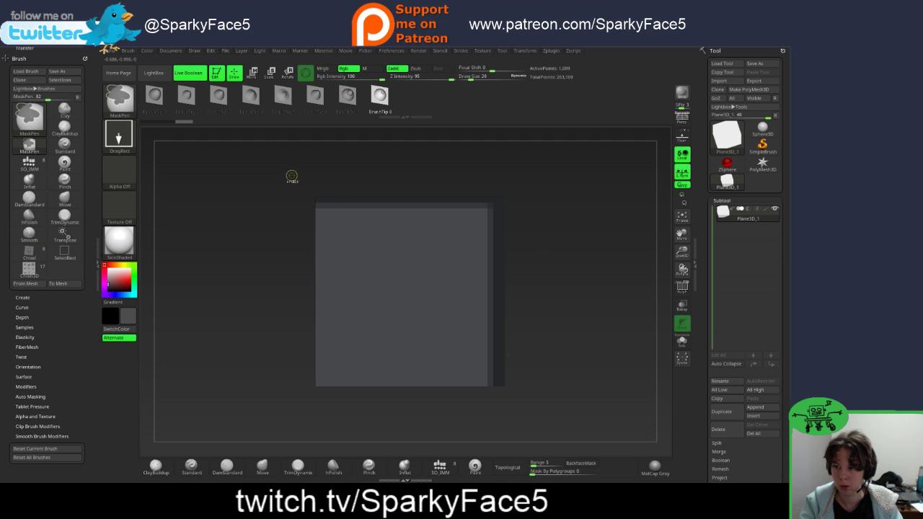
pyautogui.moveTo(290, 175)
pyautogui.keyDown('ctrl'); pyautogui.mouseDown()
pyautogui.moveTo(320, 264)
pyautogui.moveTo(327, 409)
pyautogui.mouseUp(); pyautogui.keyUp('ctrl')
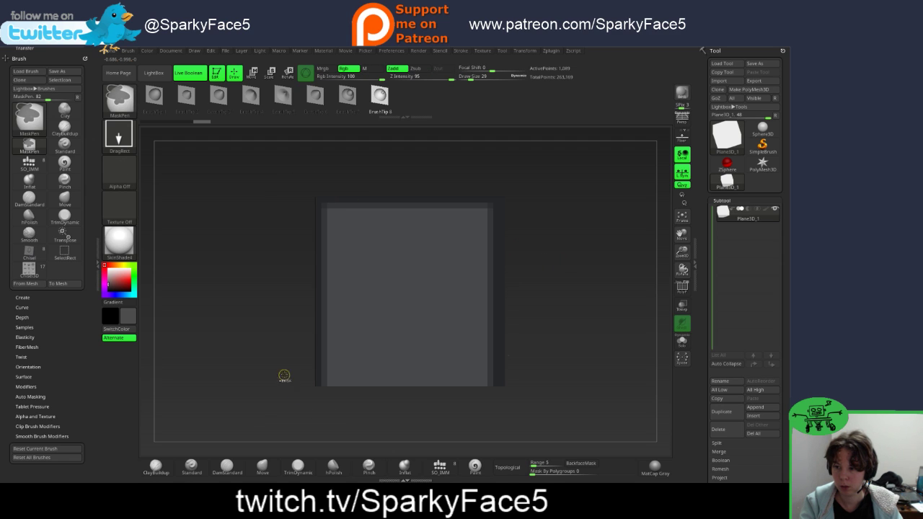
pyautogui.keyDown('ctrl'); pyautogui.moveTo(284, 375); pyautogui.dragTo(542, 394); pyautogui.keyUp('ctrl')
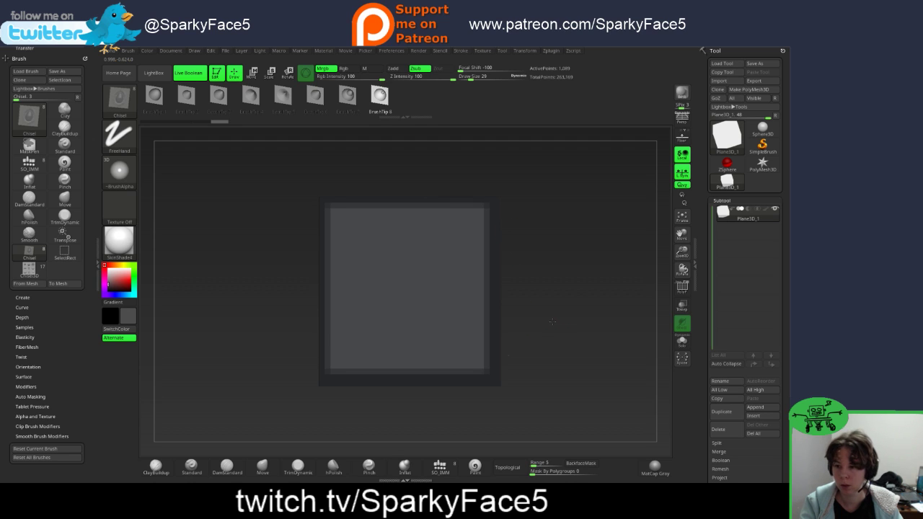
pyautogui.keyDown('shift'); pyautogui.moveTo(552, 322); pyautogui.dragTo(542, 279); pyautogui.keyUp('shift')
pyautogui.click(156, 467)
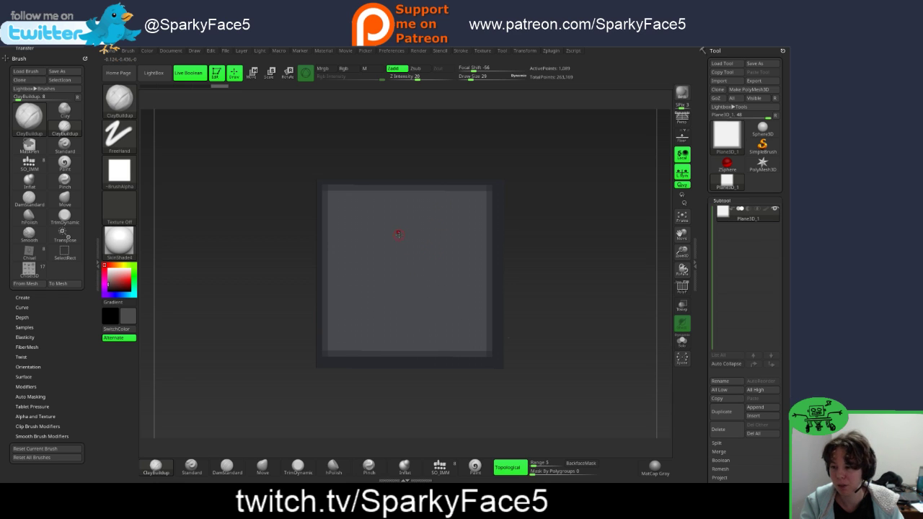
pyautogui.write('s')
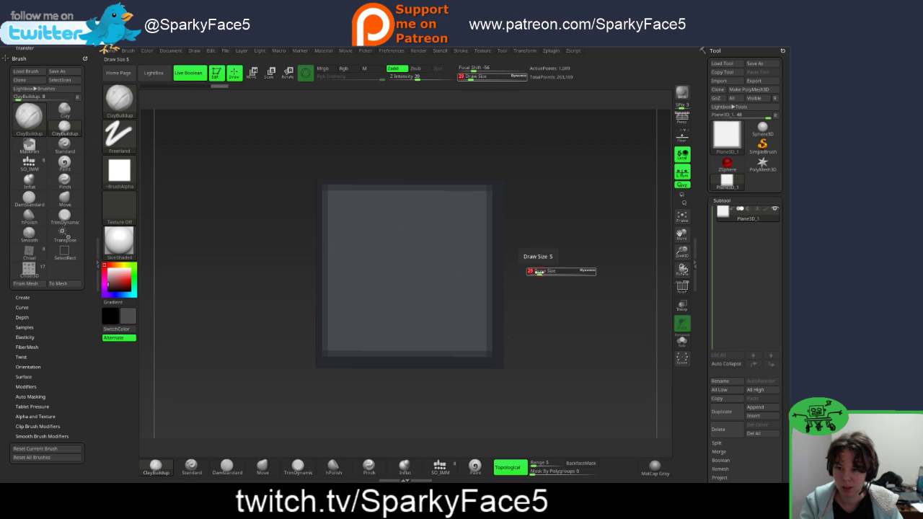
pyautogui.write('75')
pyautogui.press('Return')
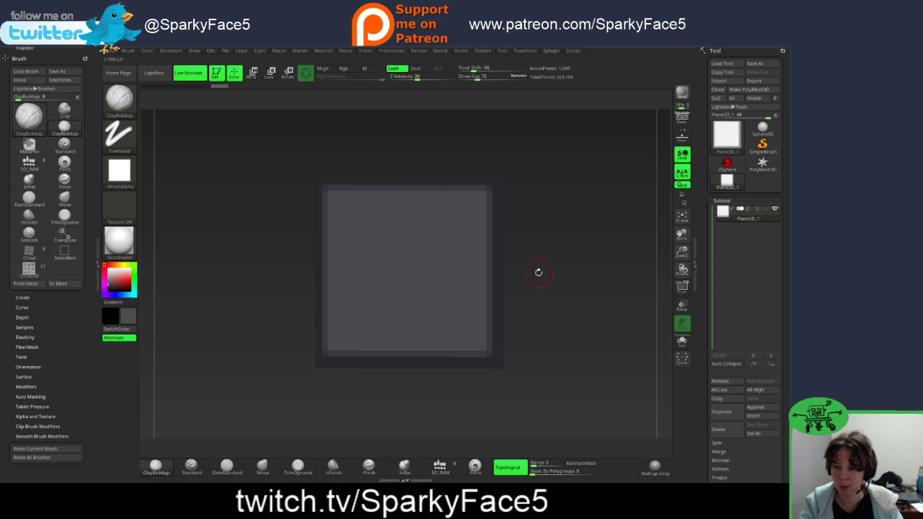
pyautogui.write('s29')
pyautogui.press('Return')
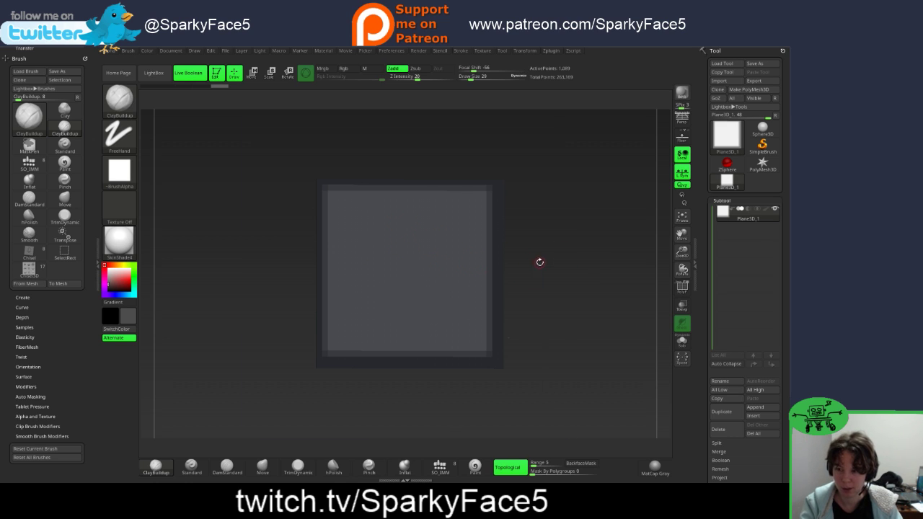
# Step: Frame the plane, choose the DamStandard brush, try a stroke on the surface, and undo it
pyautogui.press('f')
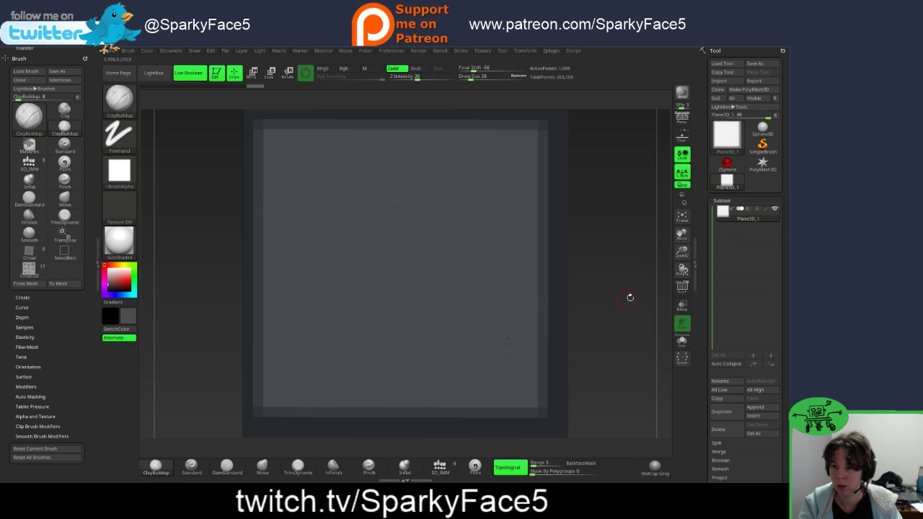
pyautogui.moveTo(630, 298); pyautogui.dragTo(401, 234)
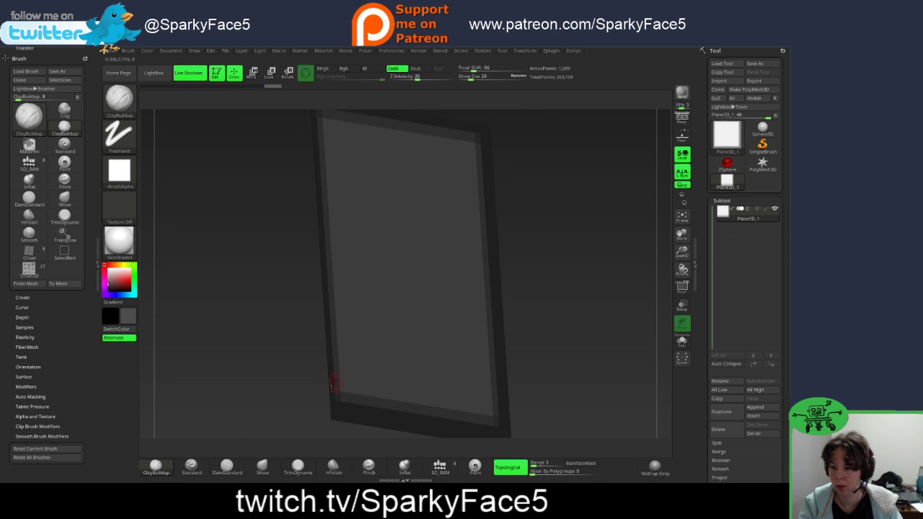
pyautogui.click(227, 467)
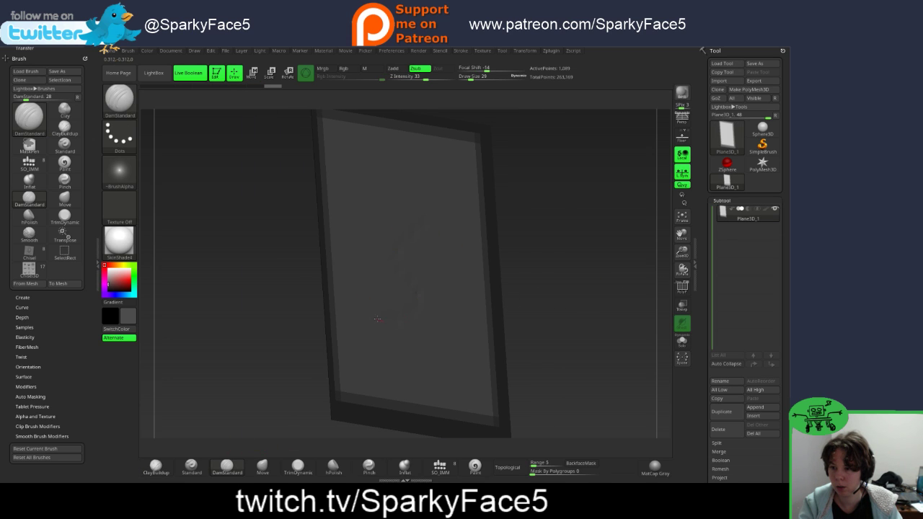
pyautogui.moveTo(412, 296); pyautogui.dragTo(556, 284, button='right')
pyautogui.hotkey('ctrl', 'z')
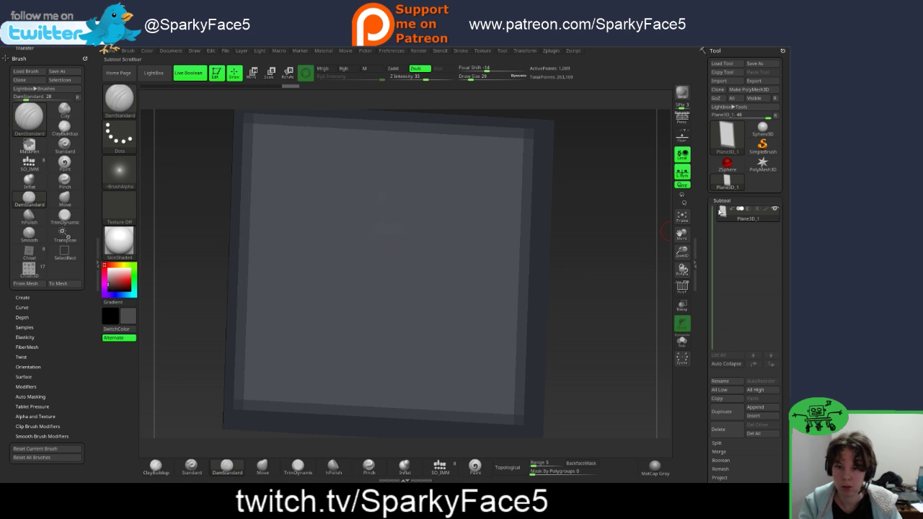
# Step: Subdivide the plane twice, then try a short DamStandard stroke near its centre and undo it
pyautogui.moveTo(700, 328); pyautogui.dragTo(737, 280)
pyautogui.scroll(-10, 709, 300)
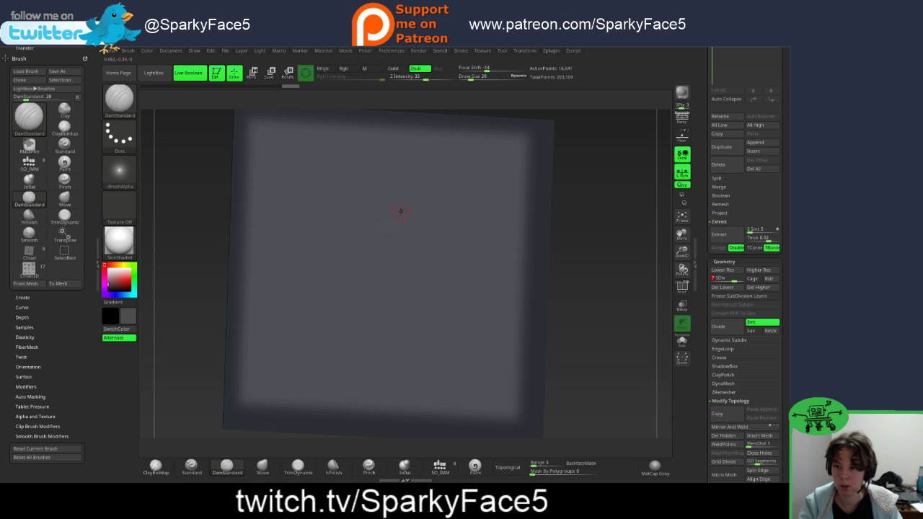
pyautogui.scroll(-10, 703, 382)
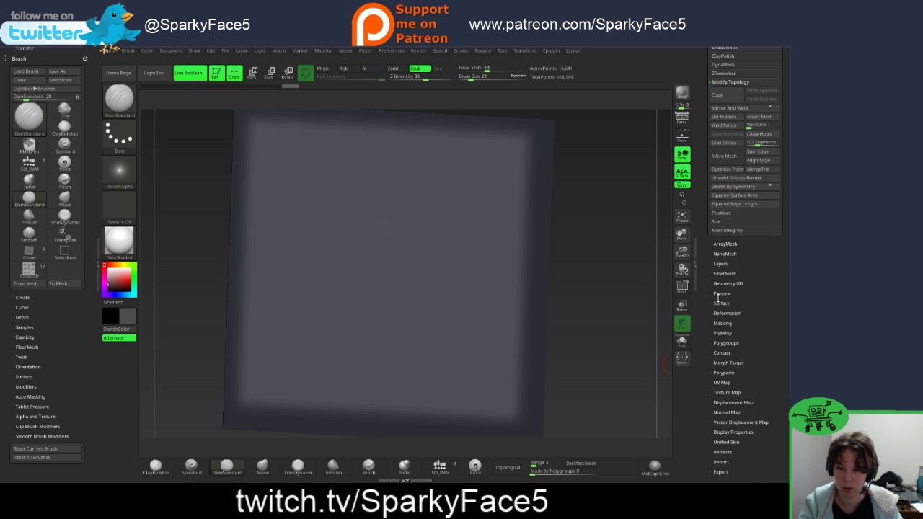
pyautogui.moveTo(389, 217); pyautogui.dragTo(370, 238)
pyautogui.hotkey('ctrl', 'z')
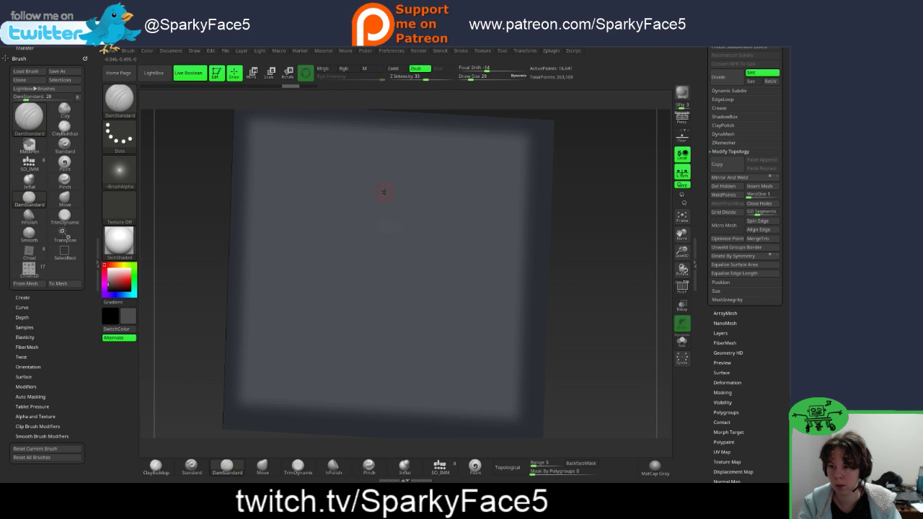
# Step: Carve a closed teardrop outline in the middle of the plane with DamStandard and undo it
pyautogui.moveTo(386, 191); pyautogui.dragTo(331, 285)
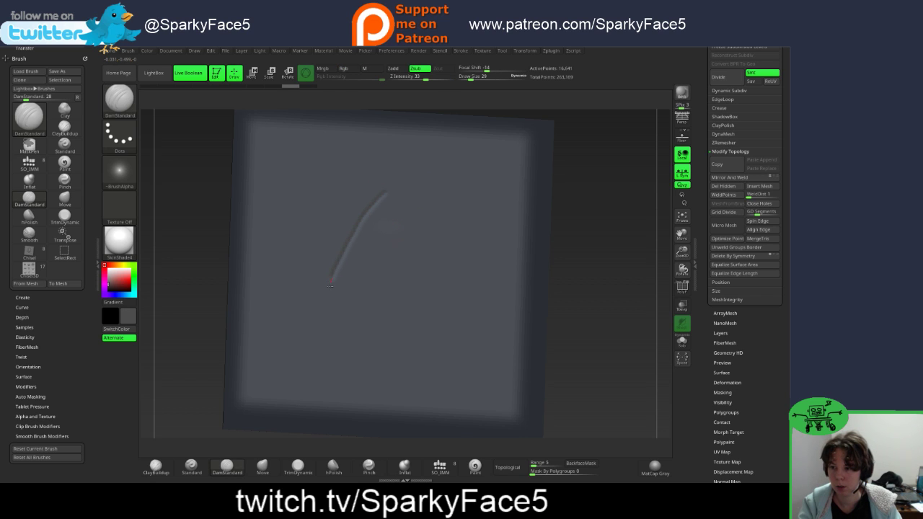
pyautogui.moveTo(366, 344)
pyautogui.mouseDown()
pyautogui.moveTo(403, 349)
pyautogui.moveTo(430, 334)
pyautogui.moveTo(435, 295)
pyautogui.mouseUp()
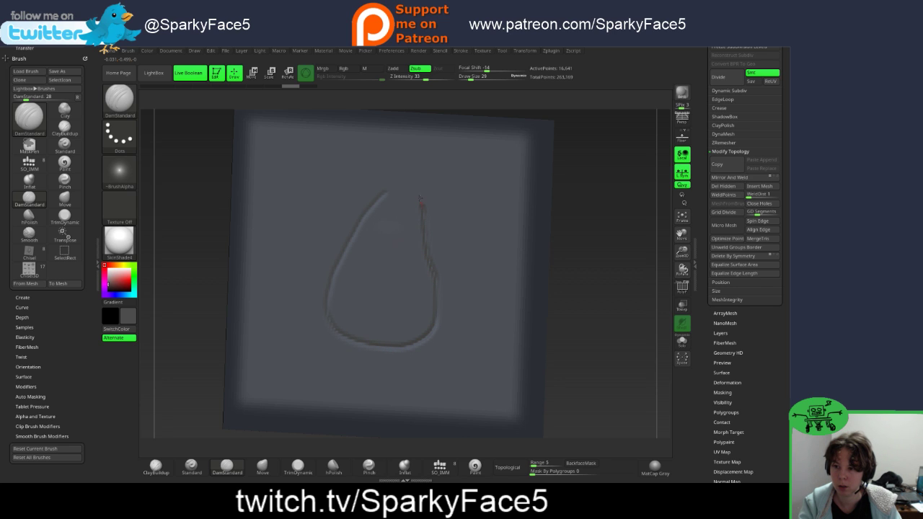
pyautogui.moveTo(405, 186); pyautogui.dragTo(389, 189)
pyautogui.keyDown('shift'); pyautogui.moveTo(632, 248); pyautogui.dragTo(608, 252); pyautogui.keyUp('shift')
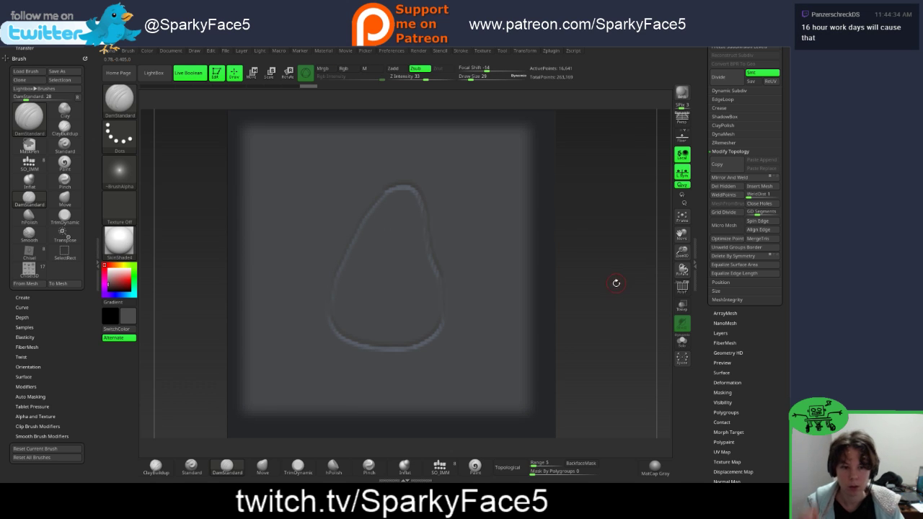
pyautogui.hotkey('ctrl', 'z')
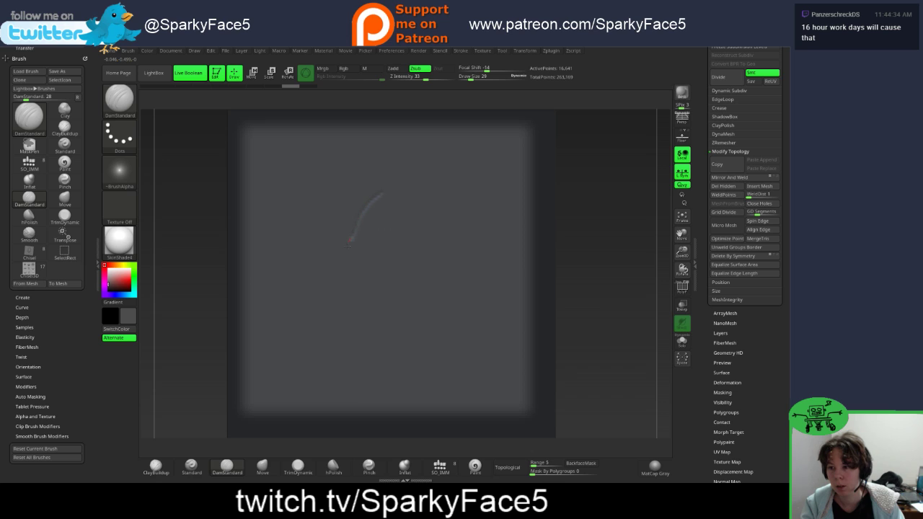
# Step: Carve a closed teardrop outline mid-plane with DamStandard, then reshape its right side using the Move brush at Draw Size 68
pyautogui.moveTo(335, 302)
pyautogui.mouseDown()
pyautogui.moveTo(339, 328)
pyautogui.moveTo(372, 349)
pyautogui.moveTo(415, 349)
pyautogui.moveTo(434, 318)
pyautogui.mouseUp()
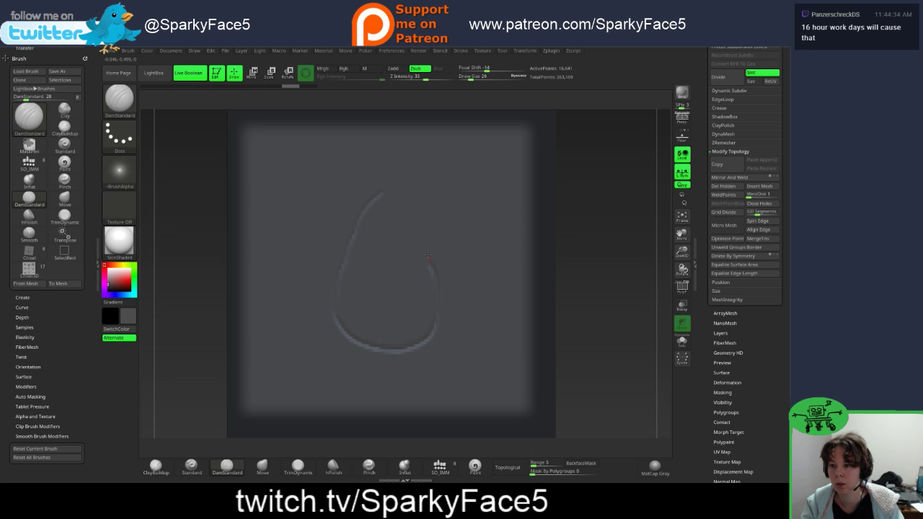
pyautogui.moveTo(409, 186); pyautogui.dragTo(372, 198)
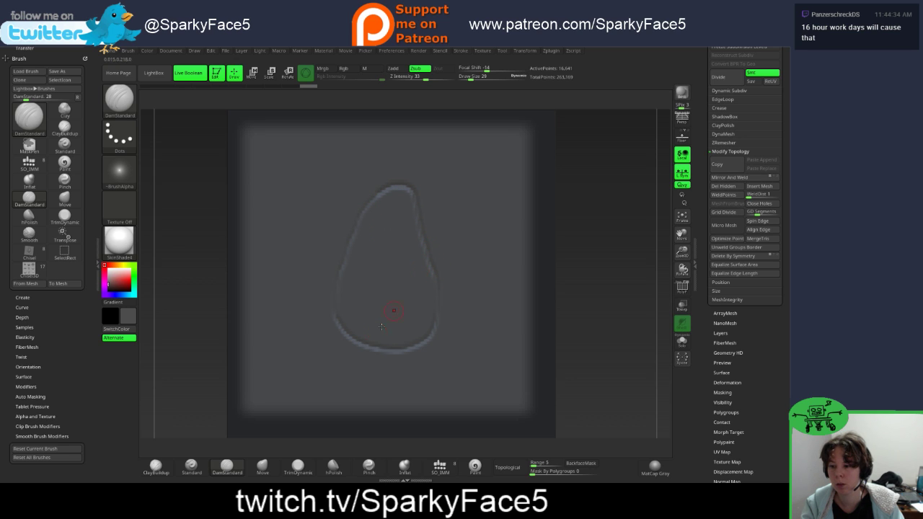
pyautogui.click(262, 466)
pyautogui.moveTo(425, 238)
pyautogui.mouseDown()
pyautogui.moveTo(437, 235)
pyautogui.moveTo(419, 272)
pyautogui.mouseUp()
pyautogui.press('s')
pyautogui.press('Return')
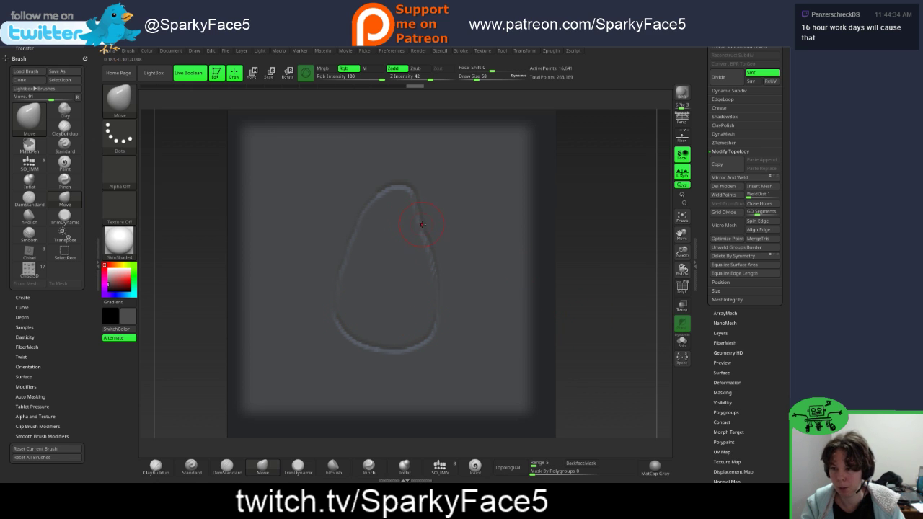
pyautogui.moveTo(425, 225)
pyautogui.mouseDown()
pyautogui.moveTo(420, 210)
pyautogui.moveTo(375, 191)
pyautogui.moveTo(418, 204)
pyautogui.moveTo(426, 220)
pyautogui.mouseUp()
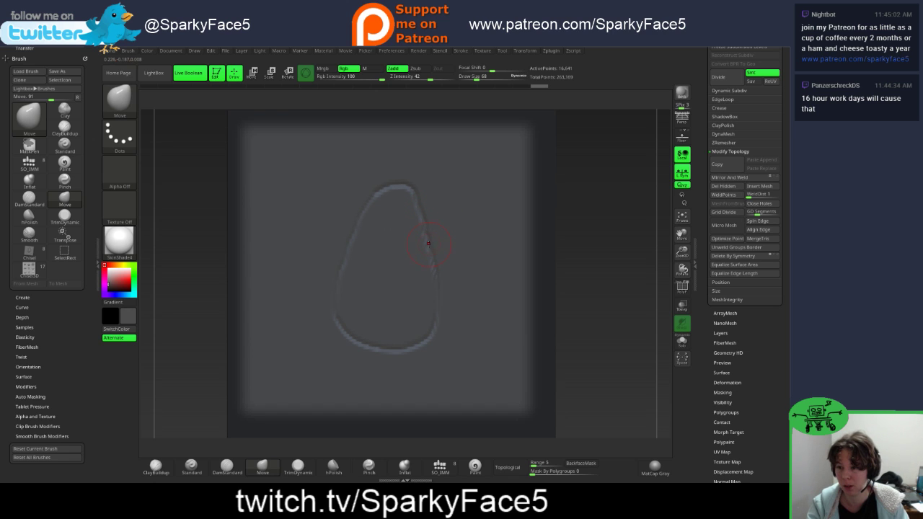
pyautogui.moveTo(429, 243); pyautogui.dragTo(431, 248)
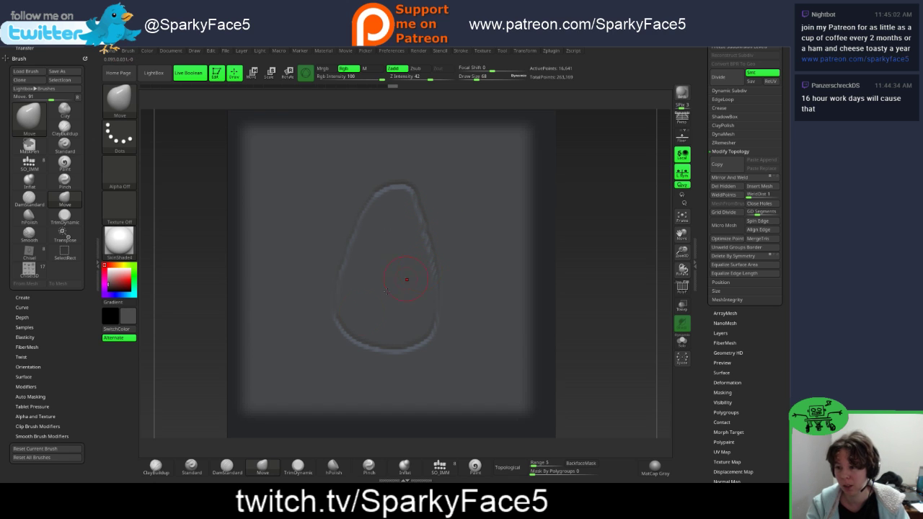
# Step: Build up a raised rim around the outside of the teardrop outline with ClayBuildup strokes
pyautogui.moveTo(202, 339); pyautogui.dragTo(277, 333)
pyautogui.moveTo(571, 282)
pyautogui.mouseDown()
pyautogui.moveTo(575, 294)
pyautogui.moveTo(580, 286)
pyautogui.mouseUp()
pyautogui.click(159, 470)
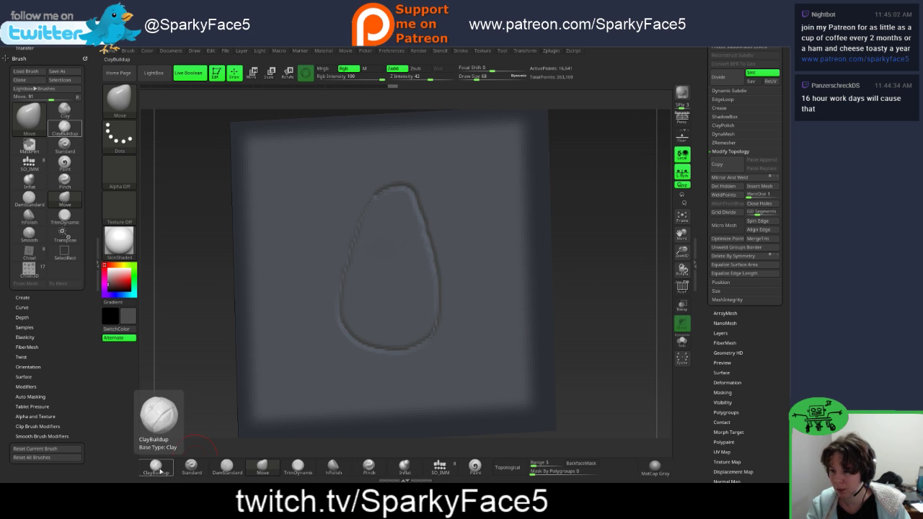
pyautogui.click(159, 467)
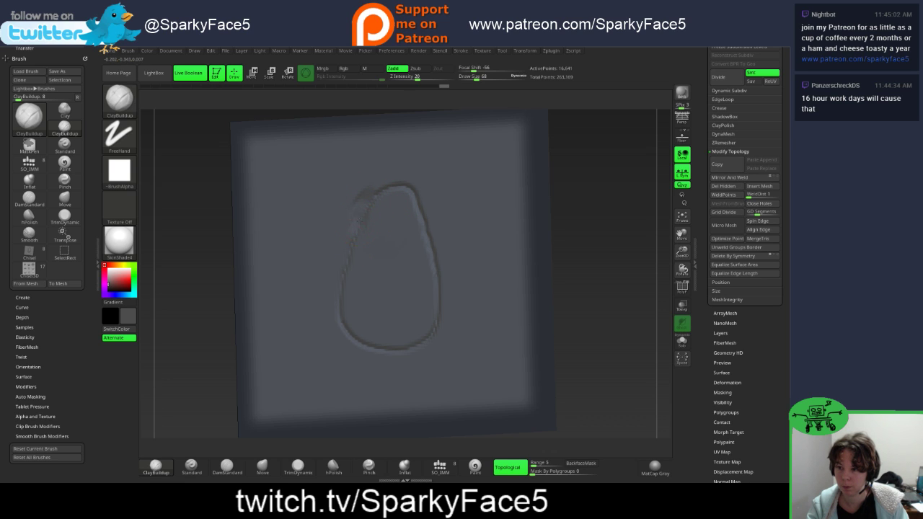
pyautogui.moveTo(359, 225)
pyautogui.mouseDown()
pyautogui.moveTo(338, 271)
pyautogui.moveTo(336, 328)
pyautogui.moveTo(349, 321)
pyautogui.mouseUp()
pyautogui.moveTo(354, 232); pyautogui.dragTo(339, 282)
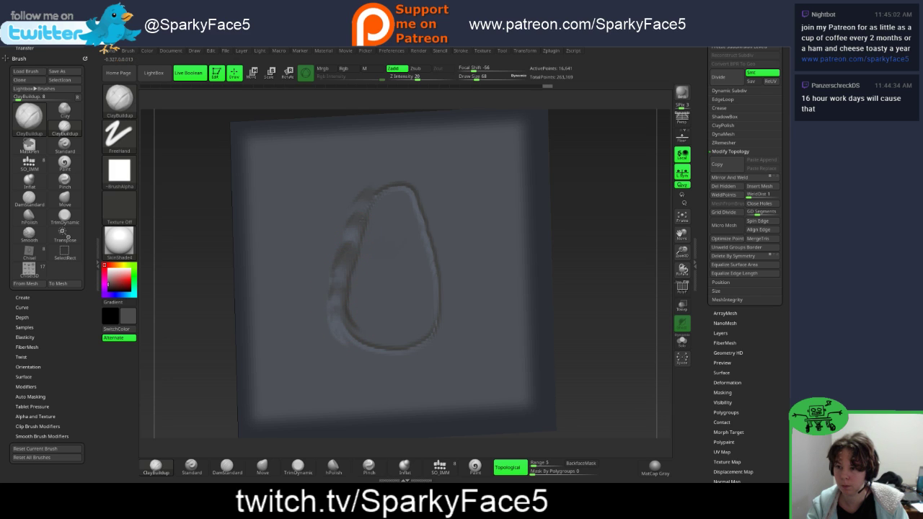
pyautogui.moveTo(348, 238); pyautogui.dragTo(375, 193)
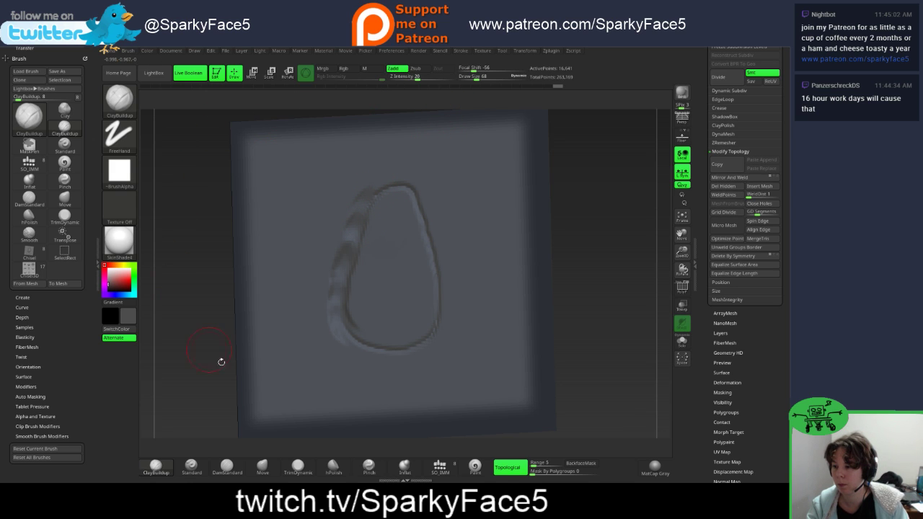
pyautogui.moveTo(425, 199)
pyautogui.mouseDown()
pyautogui.moveTo(448, 294)
pyautogui.moveTo(444, 284)
pyautogui.moveTo(445, 313)
pyautogui.moveTo(424, 351)
pyautogui.moveTo(435, 306)
pyautogui.mouseUp()
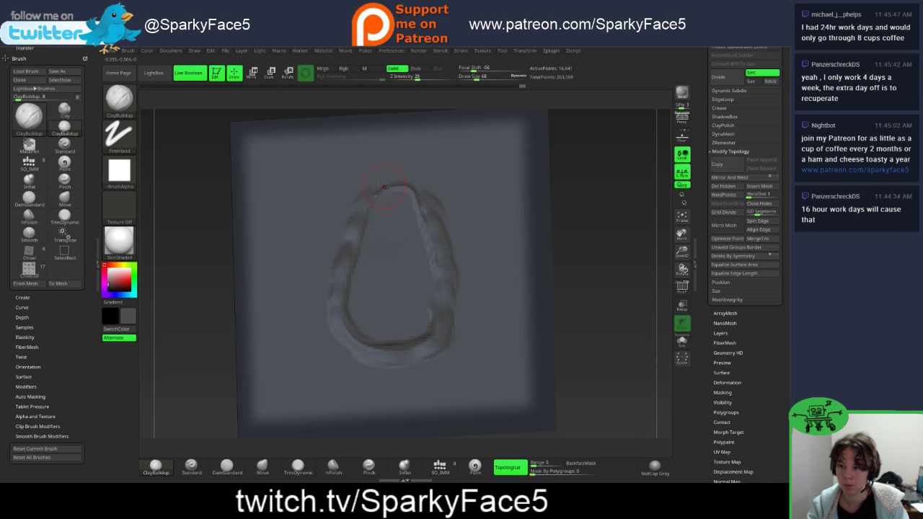
pyautogui.moveTo(375, 189)
pyautogui.mouseDown()
pyautogui.moveTo(404, 178)
pyautogui.moveTo(414, 197)
pyautogui.mouseUp()
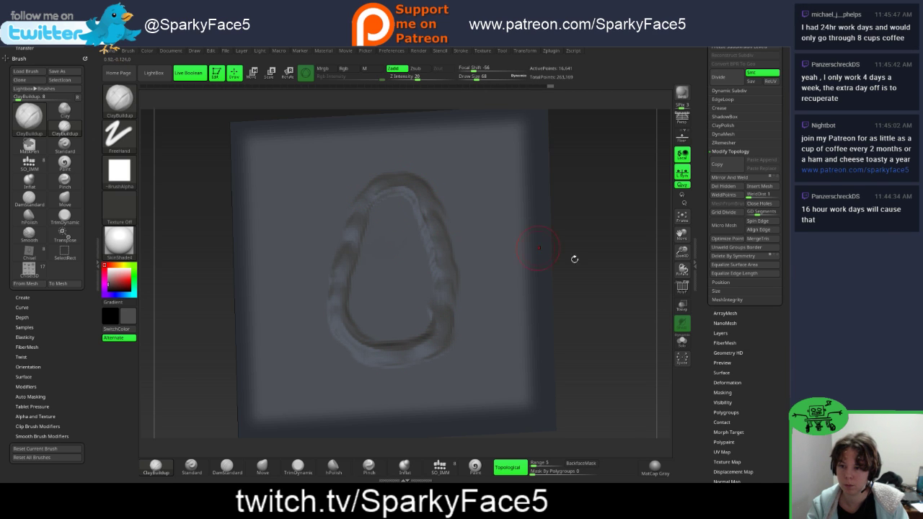
# Step: Thicken the rim with more ClayBuildup strokes along its upper inner edge, right side, left side and lower curve
pyautogui.moveTo(575, 257)
pyautogui.mouseDown()
pyautogui.moveTo(576, 282)
pyautogui.moveTo(602, 288)
pyautogui.mouseUp()
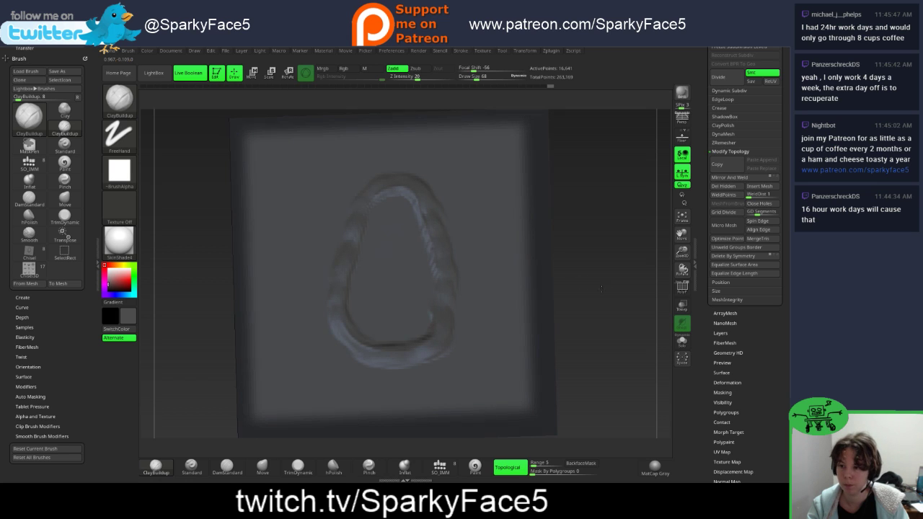
pyautogui.moveTo(364, 217)
pyautogui.mouseDown()
pyautogui.moveTo(358, 247)
pyautogui.moveTo(371, 213)
pyautogui.moveTo(393, 199)
pyautogui.moveTo(408, 205)
pyautogui.moveTo(433, 250)
pyautogui.mouseUp()
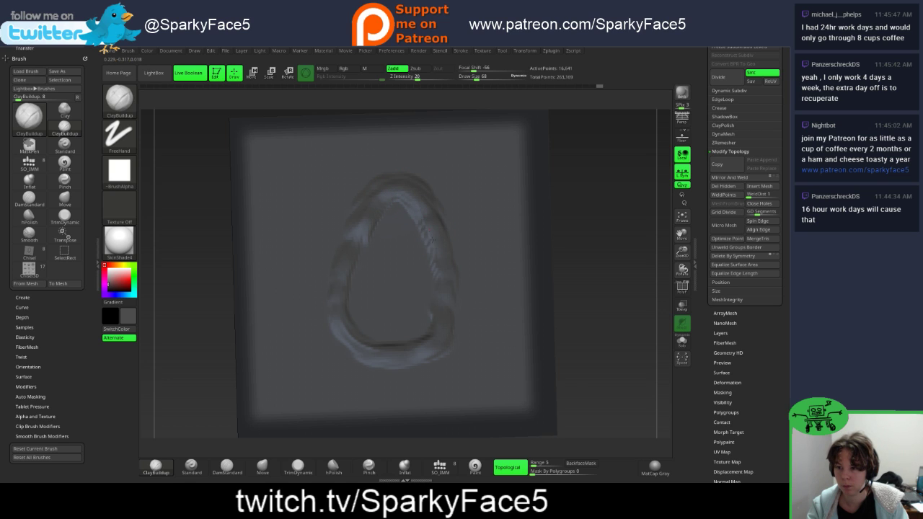
pyautogui.moveTo(416, 211); pyautogui.dragTo(439, 302)
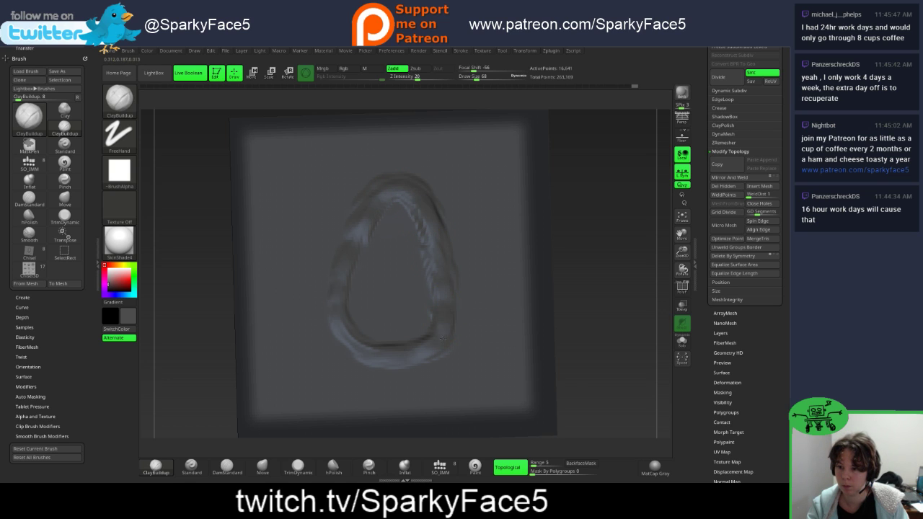
pyautogui.moveTo(339, 277); pyautogui.dragTo(353, 238)
pyautogui.moveTo(351, 330); pyautogui.dragTo(406, 356)
pyautogui.moveTo(342, 234); pyautogui.dragTo(360, 272)
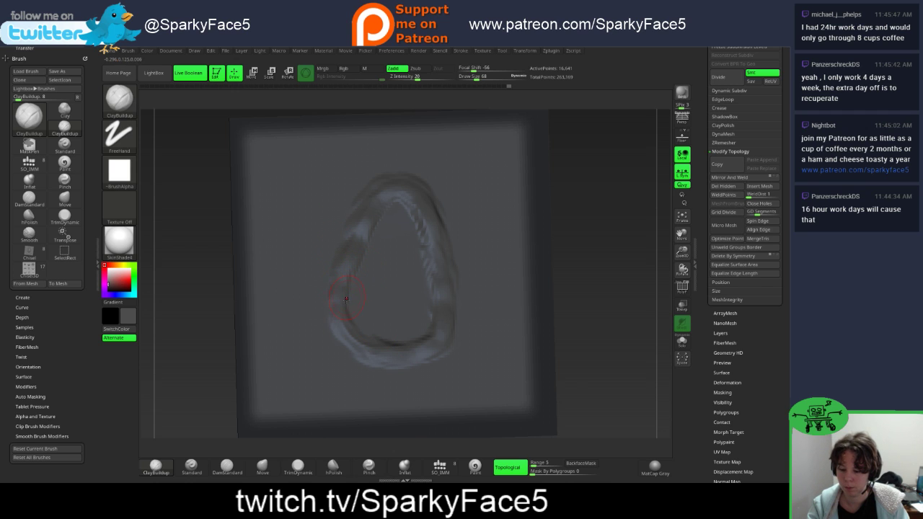
# Step: Smooth the rim and add a second ClayBuildup ridge outside its left, top and right sides
pyautogui.press('shift')
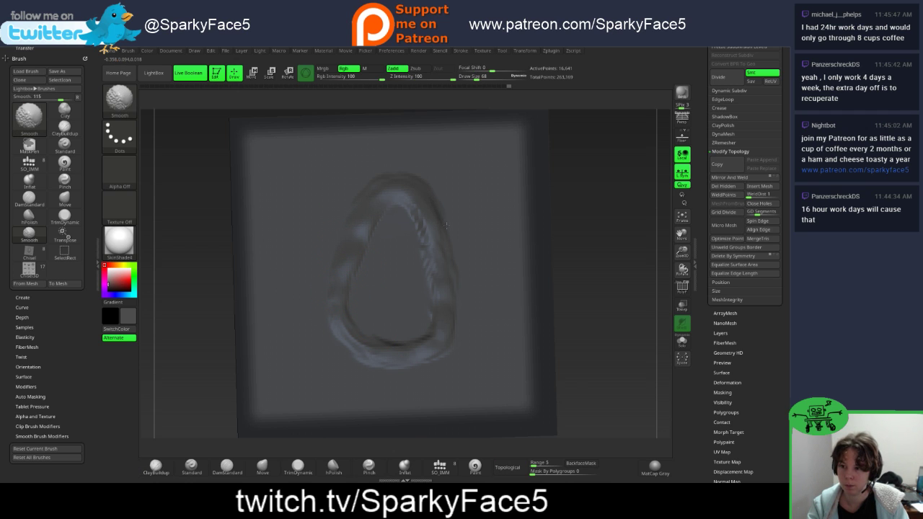
pyautogui.moveTo(346, 339)
pyautogui.keyDown('shift'); pyautogui.mouseDown()
pyautogui.moveTo(325, 276)
pyautogui.moveTo(345, 225)
pyautogui.moveTo(384, 172)
pyautogui.mouseUp(); pyautogui.keyUp('shift')
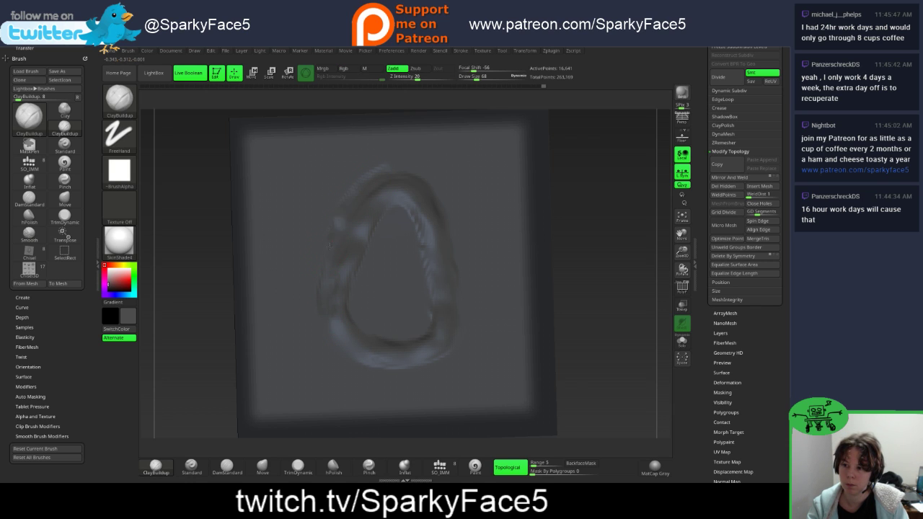
pyautogui.moveTo(331, 245)
pyautogui.mouseDown()
pyautogui.moveTo(382, 178)
pyautogui.moveTo(426, 180)
pyautogui.moveTo(460, 217)
pyautogui.mouseUp()
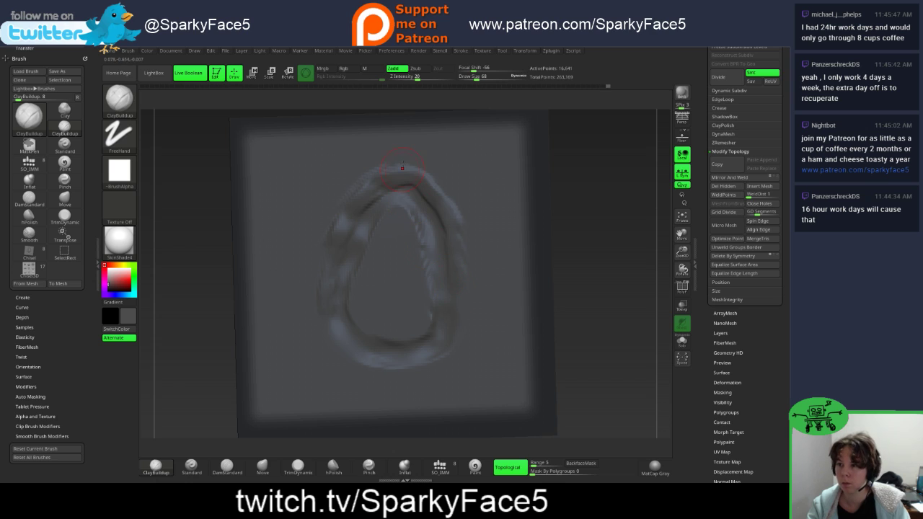
# Step: Check the help note for the Relative stroke option and switch off LazyMouse for the ClayBuildup brush
pyautogui.click(459, 50)
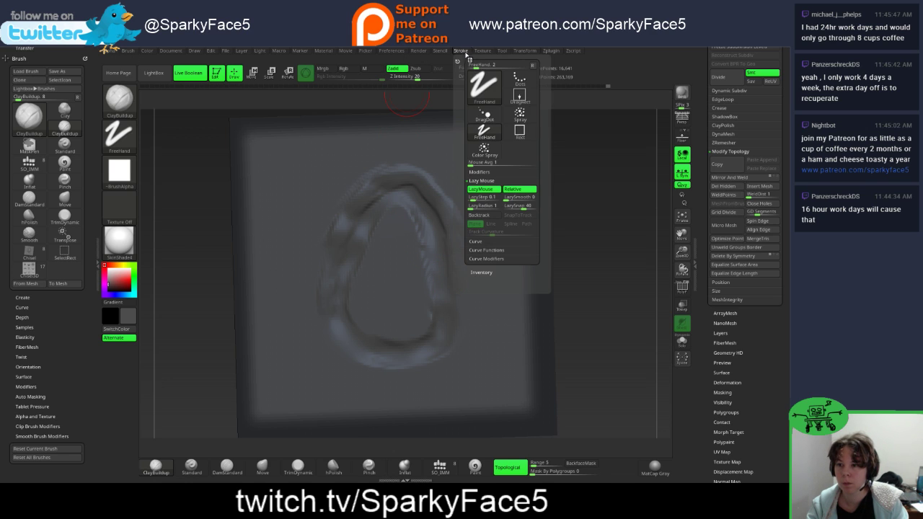
pyautogui.click(519, 190)
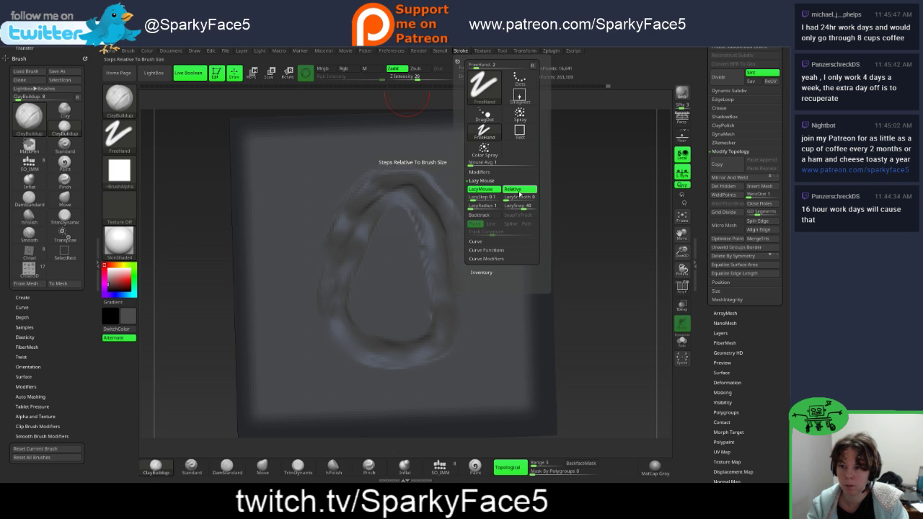
pyautogui.press('ctrl')
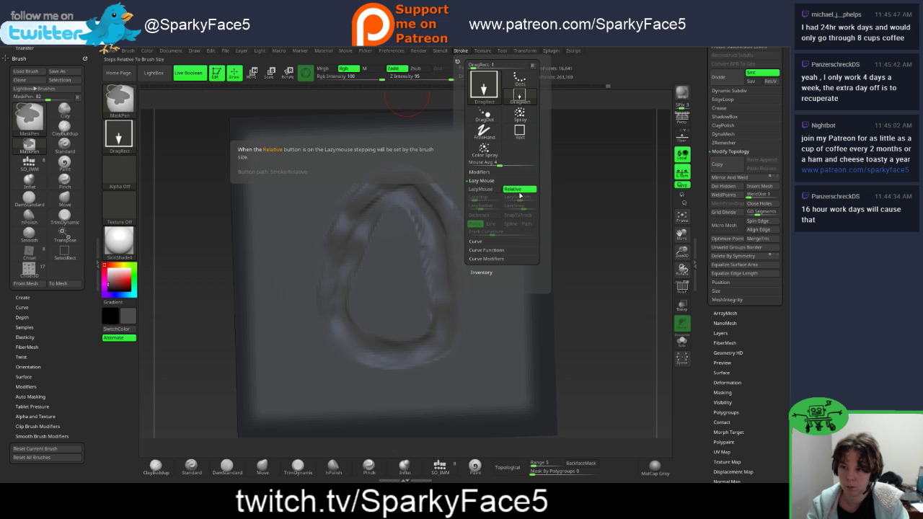
pyautogui.click(480, 189)
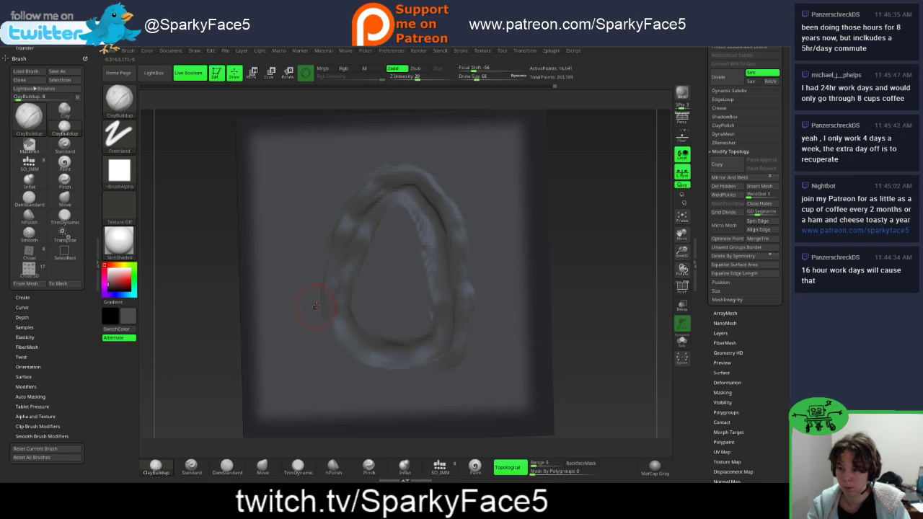
# Step: Extend the outer ridge around the bottom of the teardrop and smooth it into the surrounding plane
pyautogui.moveTo(356, 346)
pyautogui.mouseDown()
pyautogui.moveTo(392, 366)
pyautogui.moveTo(458, 355)
pyautogui.mouseUp()
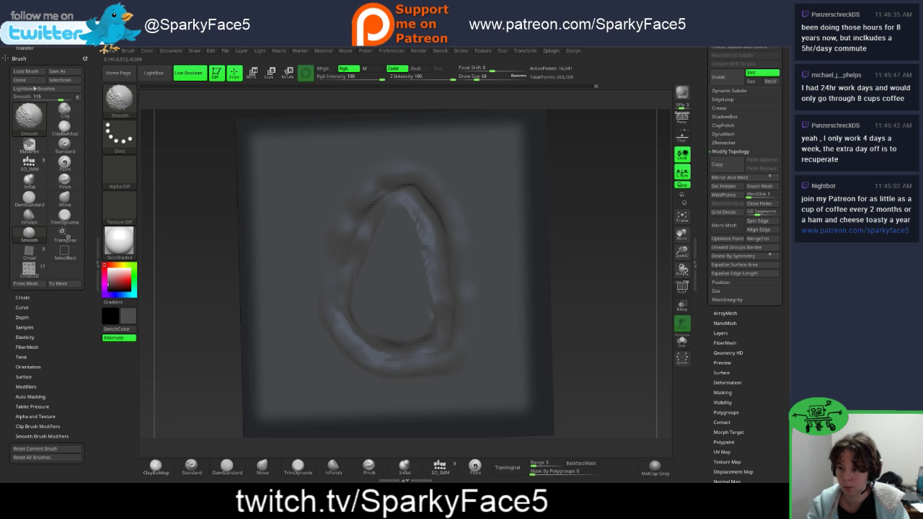
pyautogui.keyDown('shift'); pyautogui.moveTo(400, 380); pyautogui.dragTo(348, 330); pyautogui.keyUp('shift')
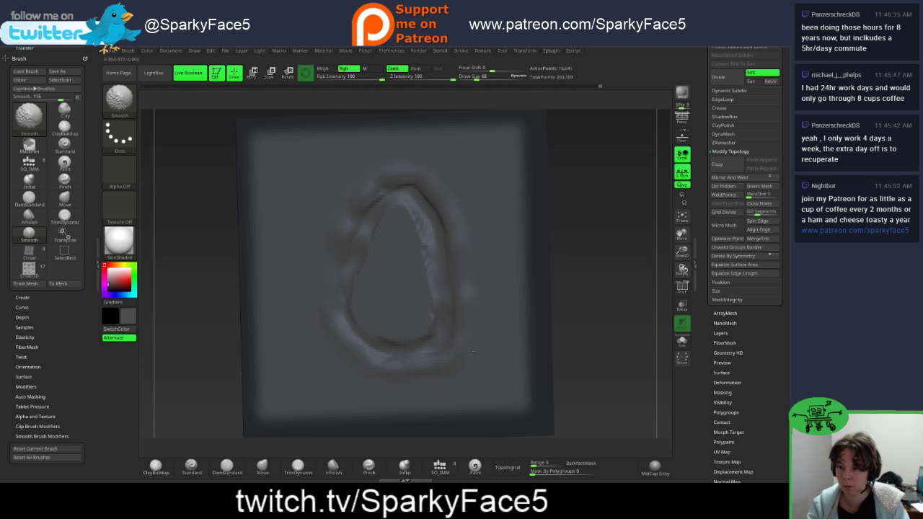
pyautogui.keyDown('shift'); pyautogui.moveTo(450, 284); pyautogui.dragTo(356, 203); pyautogui.keyUp('shift')
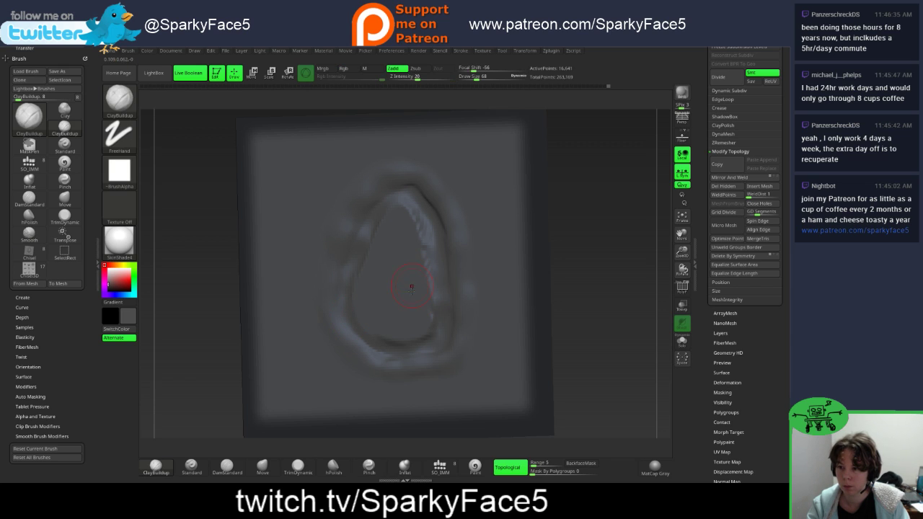
# Step: Fill the teardrop's interior with ClayBuildup from top to bottom and smooth the resulting lumps
pyautogui.moveTo(402, 210); pyautogui.dragTo(385, 244)
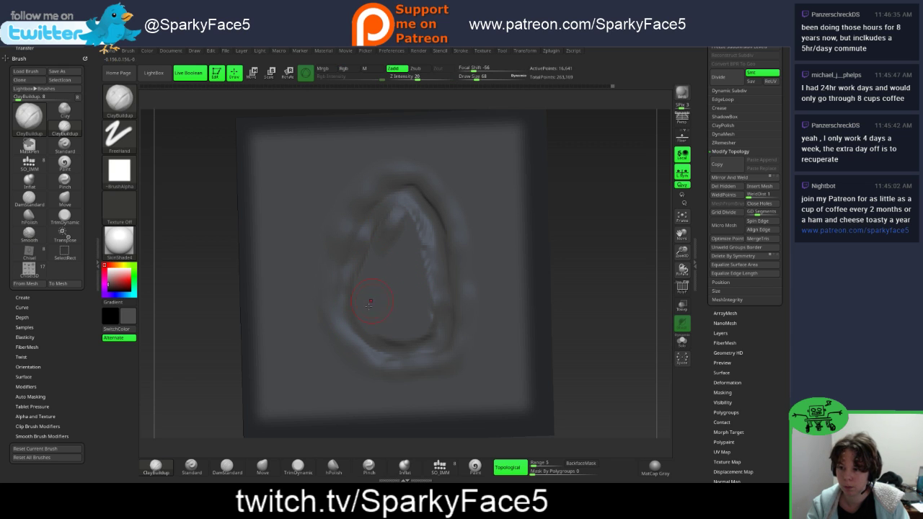
pyautogui.moveTo(389, 246)
pyautogui.mouseDown()
pyautogui.moveTo(414, 247)
pyautogui.moveTo(408, 216)
pyautogui.moveTo(422, 268)
pyautogui.mouseUp()
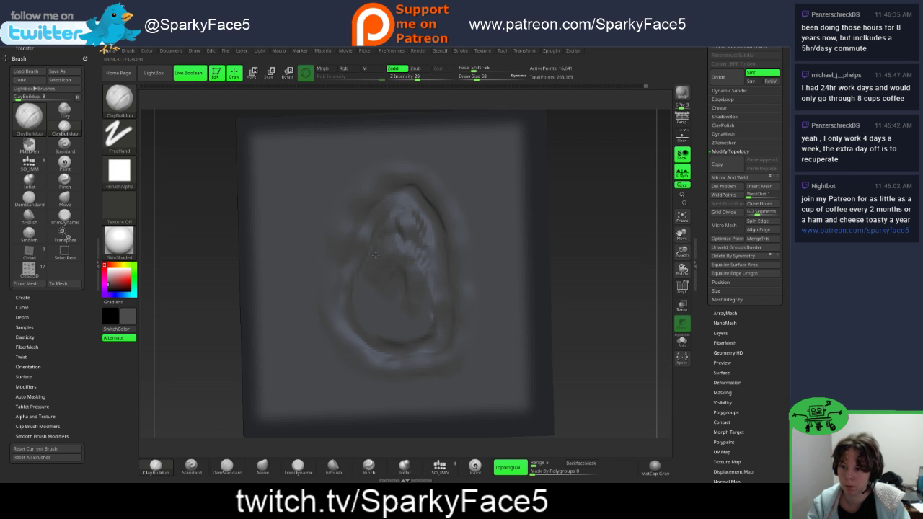
pyautogui.moveTo(369, 317)
pyautogui.mouseDown()
pyautogui.moveTo(426, 316)
pyautogui.moveTo(397, 286)
pyautogui.moveTo(381, 304)
pyautogui.moveTo(424, 320)
pyautogui.mouseUp()
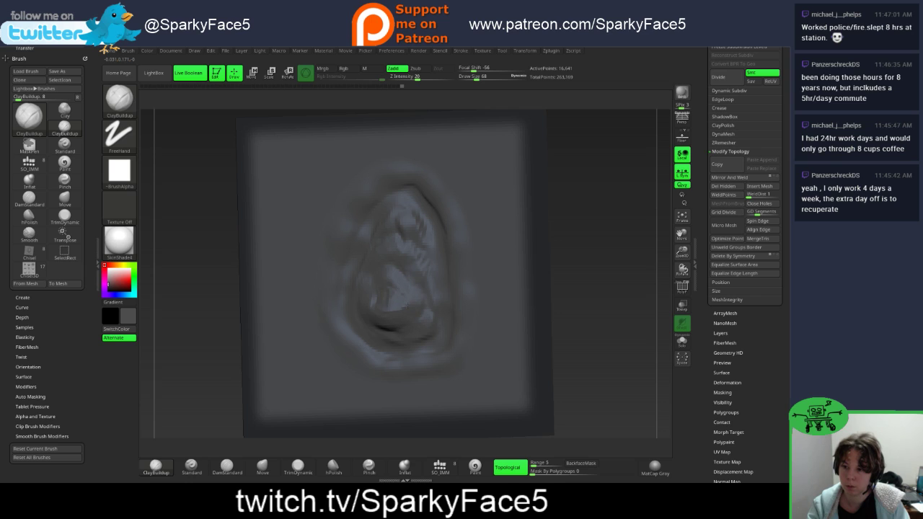
pyautogui.press('shift')
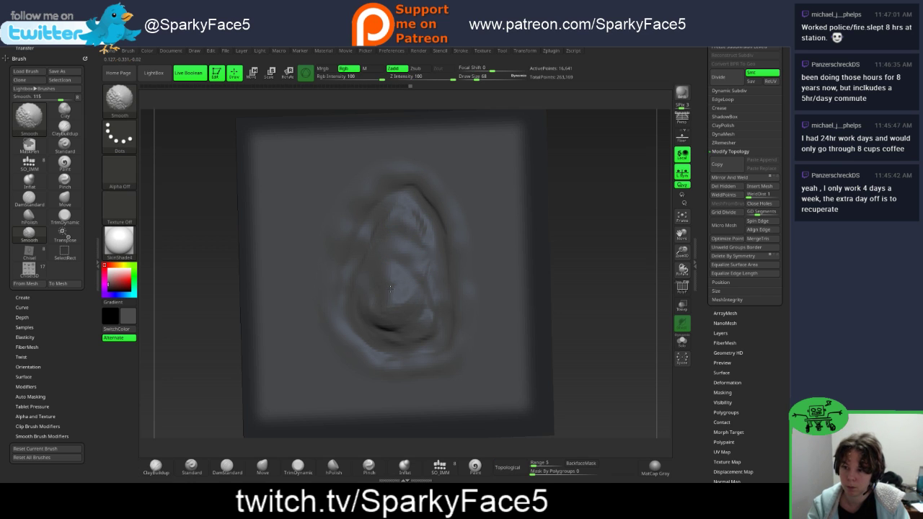
pyautogui.keyDown('shift'); pyautogui.moveTo(417, 245); pyautogui.dragTo(407, 213); pyautogui.keyUp('shift')
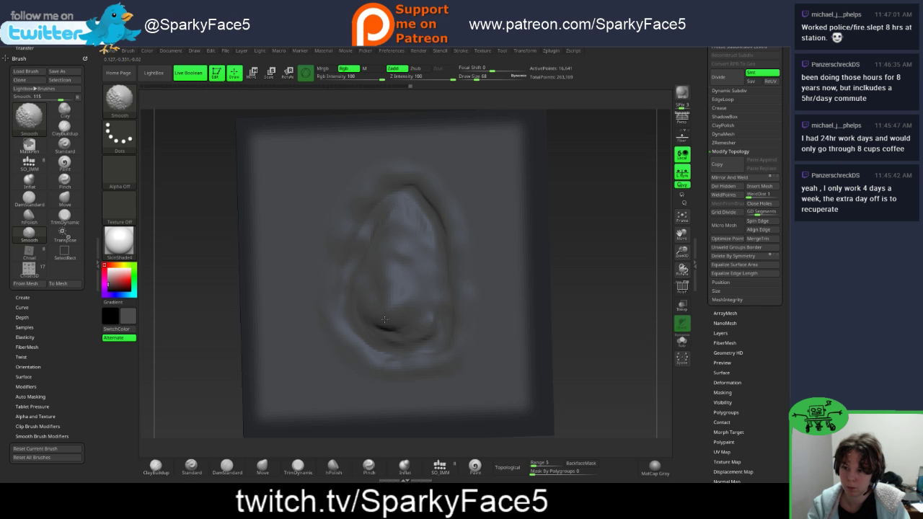
pyautogui.keyDown('shift'); pyautogui.moveTo(384, 319); pyautogui.dragTo(399, 332); pyautogui.keyUp('shift')
# Step: Add more ClayBuildup volume to the upper and left parts of the teardrop's interior and smooth them
pyautogui.moveTo(415, 240)
pyautogui.mouseDown()
pyautogui.moveTo(401, 213)
pyautogui.moveTo(425, 232)
pyautogui.moveTo(425, 252)
pyautogui.moveTo(421, 229)
pyautogui.moveTo(413, 242)
pyautogui.mouseUp()
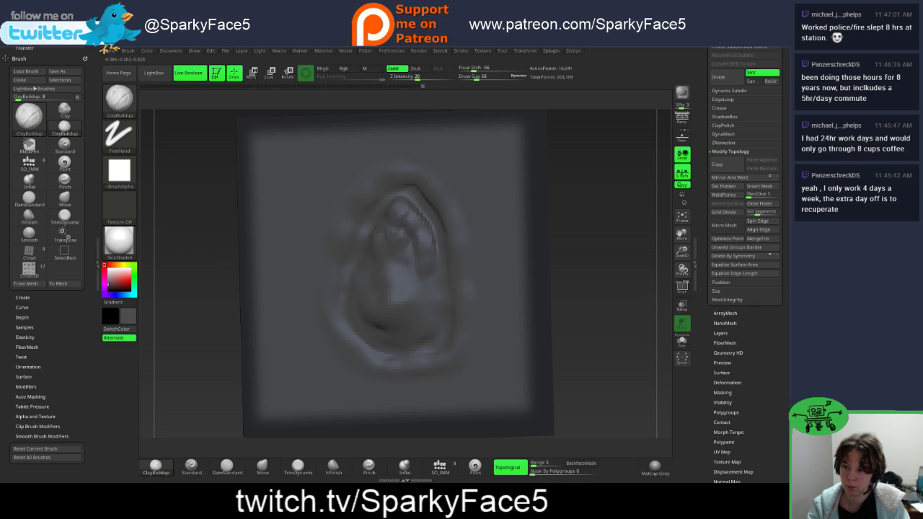
pyautogui.press('shift')
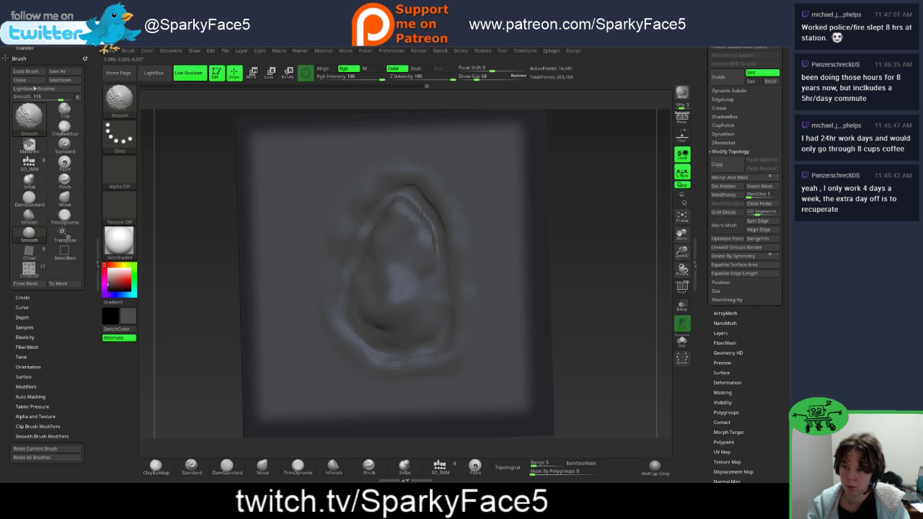
pyautogui.moveTo(589, 269)
pyautogui.mouseDown()
pyautogui.moveTo(548, 268)
pyautogui.moveTo(585, 264)
pyautogui.moveTo(555, 238)
pyautogui.mouseUp()
pyautogui.moveTo(385, 274)
pyautogui.keyDown('shift'); pyautogui.mouseDown()
pyautogui.moveTo(373, 278)
pyautogui.moveTo(379, 245)
pyautogui.moveTo(387, 270)
pyautogui.mouseUp(); pyautogui.keyUp('shift')
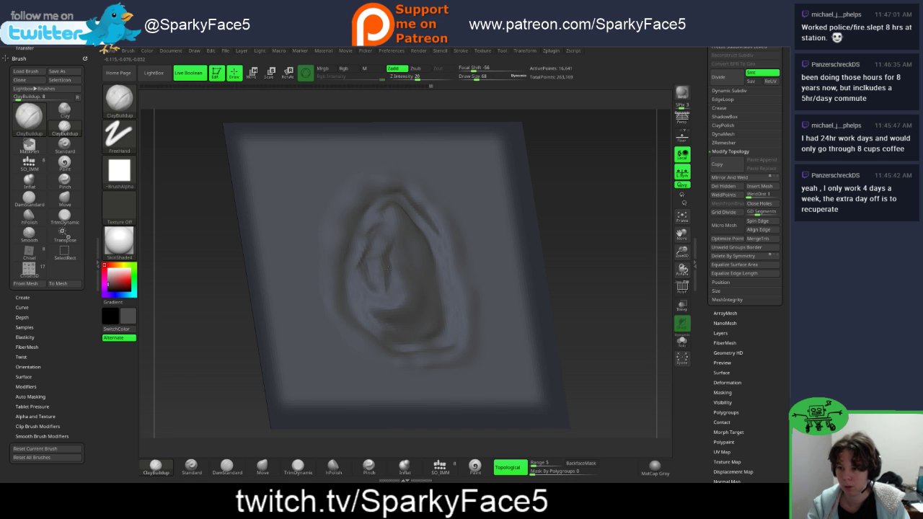
pyautogui.press('shift')
# Step: Pull the lower part of the raised interior outward with the Move brush at Draw Size 128
pyautogui.moveTo(584, 229); pyautogui.dragTo(548, 310)
pyautogui.click(262, 467)
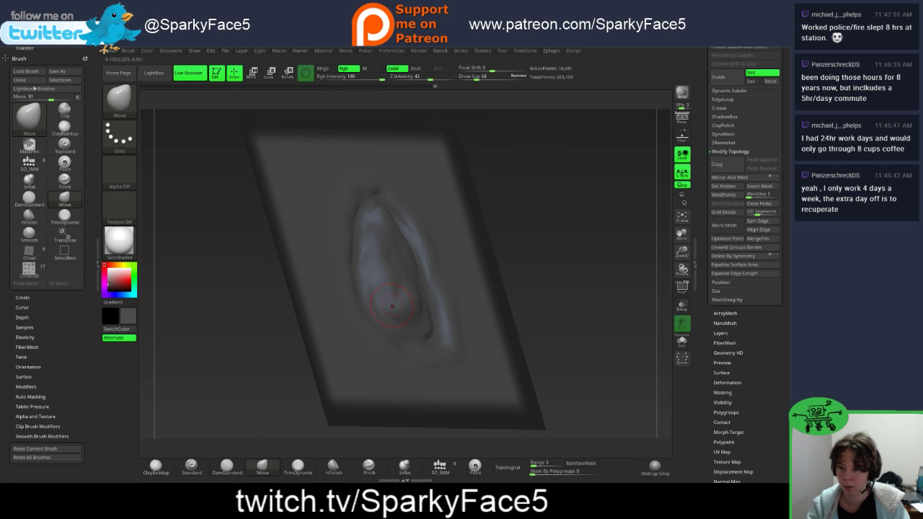
pyautogui.press('s')
pyautogui.moveTo(394, 299); pyautogui.dragTo(415, 306)
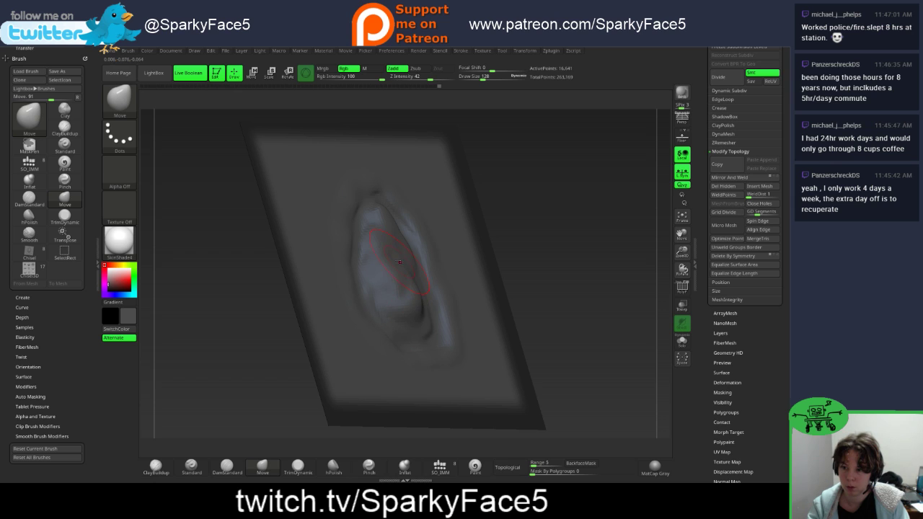
# Step: Pull the side and lower edge of the teardrop's raised interior outward with the Move brush
pyautogui.moveTo(502, 238); pyautogui.dragTo(400, 258)
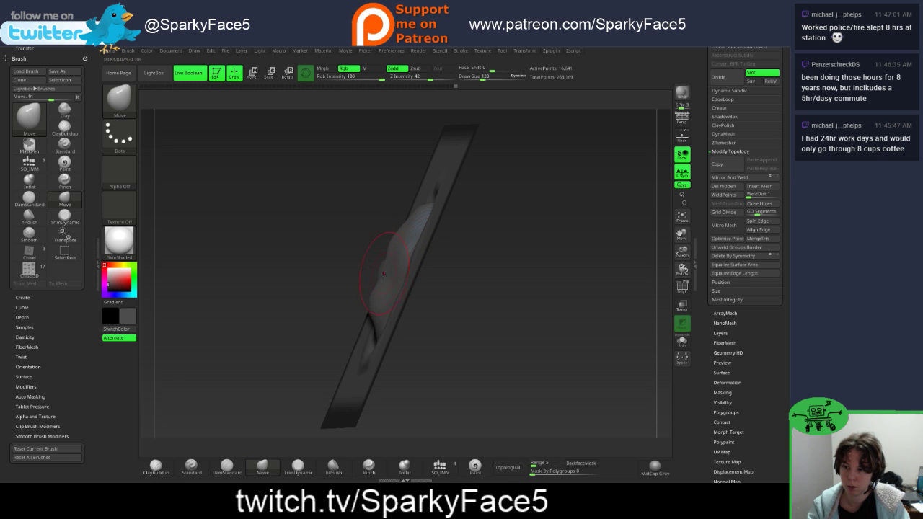
pyautogui.moveTo(342, 274)
pyautogui.mouseDown()
pyautogui.moveTo(410, 247)
pyautogui.moveTo(349, 281)
pyautogui.mouseUp()
pyautogui.moveTo(490, 289); pyautogui.dragTo(343, 291)
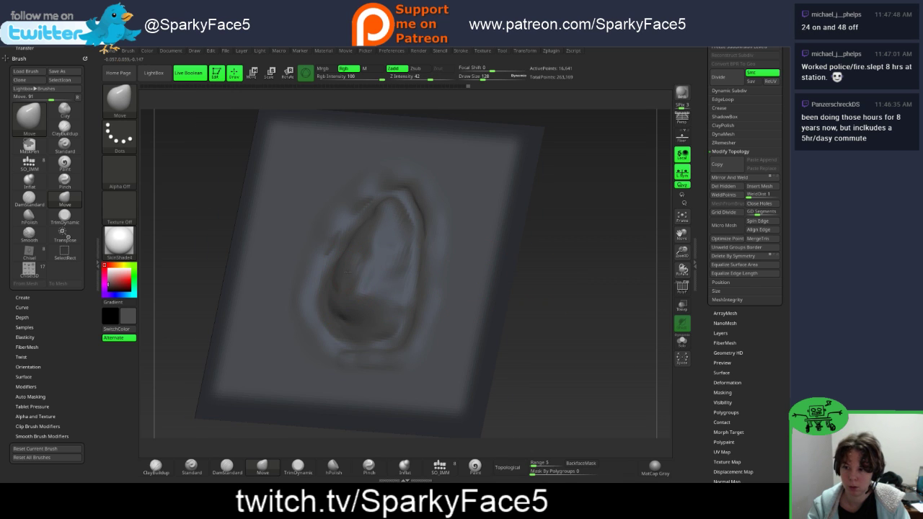
pyautogui.moveTo(352, 308); pyautogui.dragTo(363, 332)
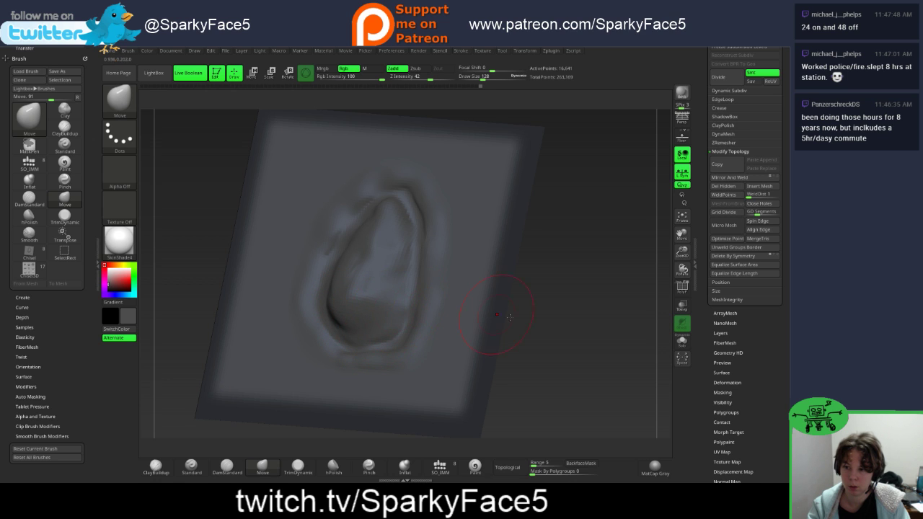
pyautogui.moveTo(510, 317); pyautogui.dragTo(566, 327)
pyautogui.moveTo(382, 324)
pyautogui.mouseDown()
pyautogui.moveTo(390, 323)
pyautogui.moveTo(394, 274)
pyautogui.mouseUp()
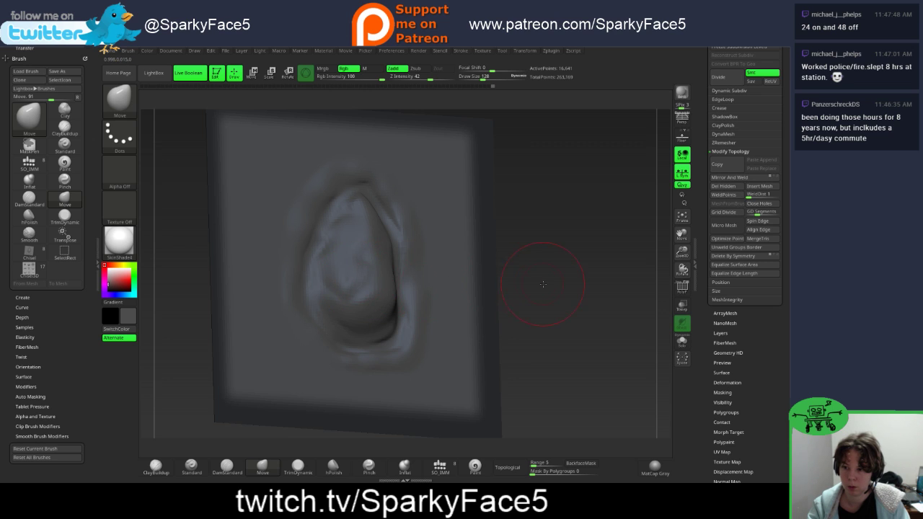
# Step: Round the lower-left, bottom and right edges of the raised interior toward the surrounding ridge with the Move brush
pyautogui.moveTo(521, 268); pyautogui.dragTo(460, 283)
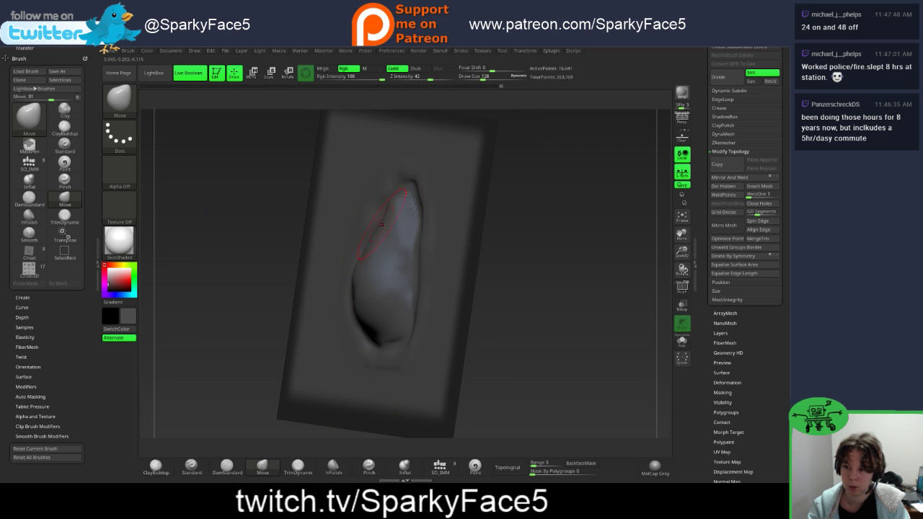
pyautogui.moveTo(529, 266); pyautogui.dragTo(552, 267)
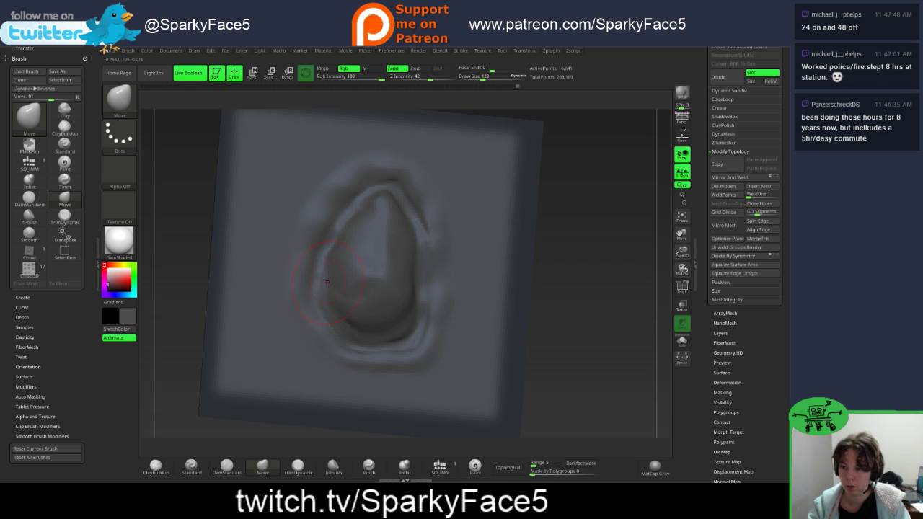
pyautogui.moveTo(328, 291); pyautogui.dragTo(334, 296)
pyautogui.moveTo(350, 328); pyautogui.dragTo(372, 333)
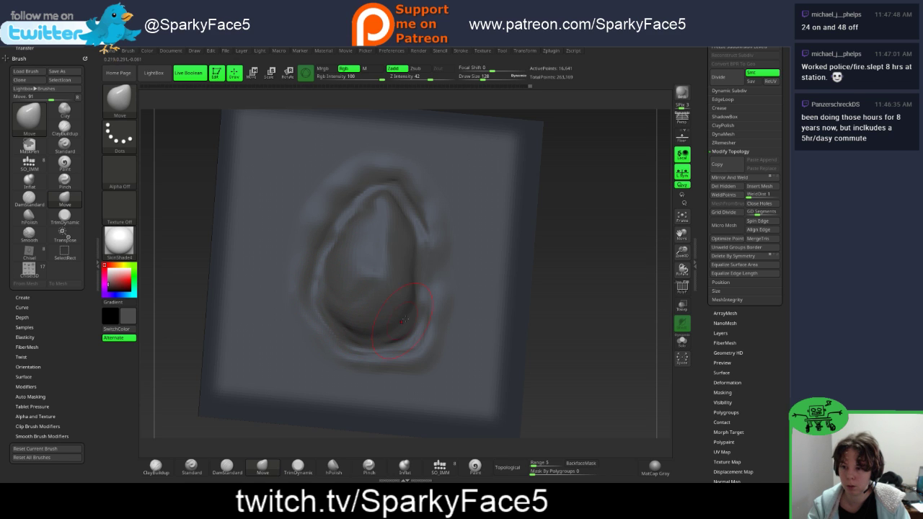
pyautogui.moveTo(425, 281); pyautogui.dragTo(420, 278)
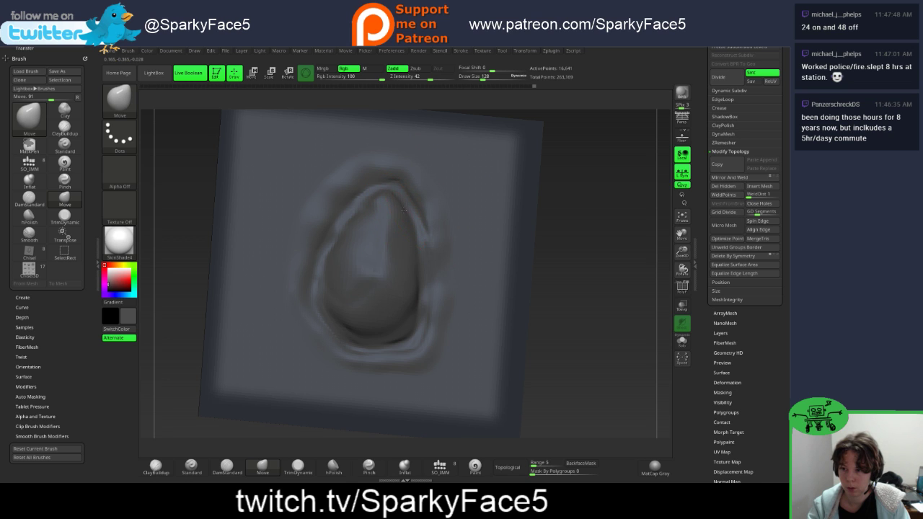
# Step: Smooth the upper part of the raised interior and blend the right side of the outer ridge into the plane
pyautogui.moveTo(403, 210)
pyautogui.mouseDown()
pyautogui.moveTo(345, 259)
pyautogui.moveTo(372, 244)
pyautogui.mouseUp()
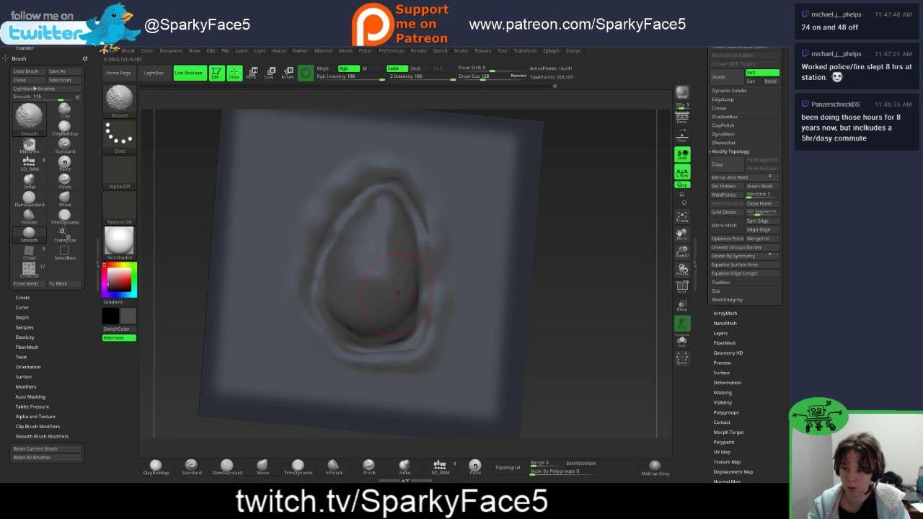
pyautogui.moveTo(389, 252); pyautogui.dragTo(422, 289, button='right')
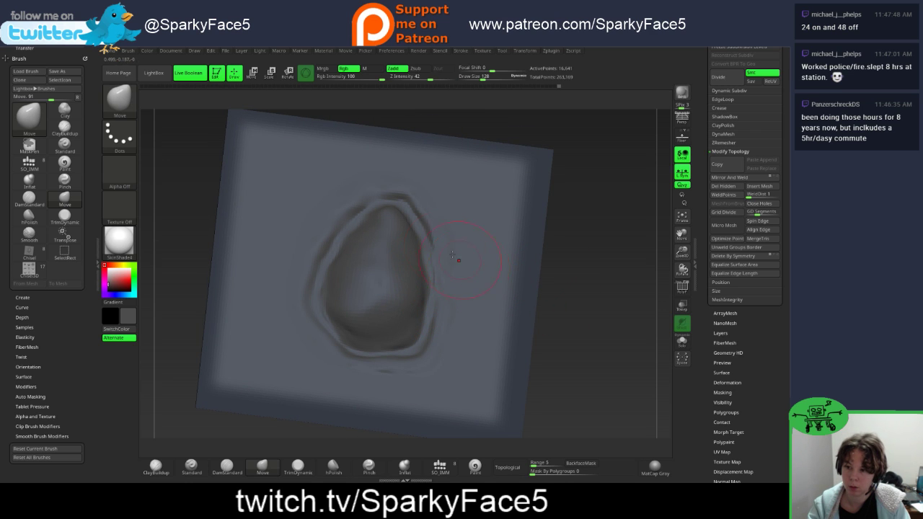
pyautogui.press('shift')
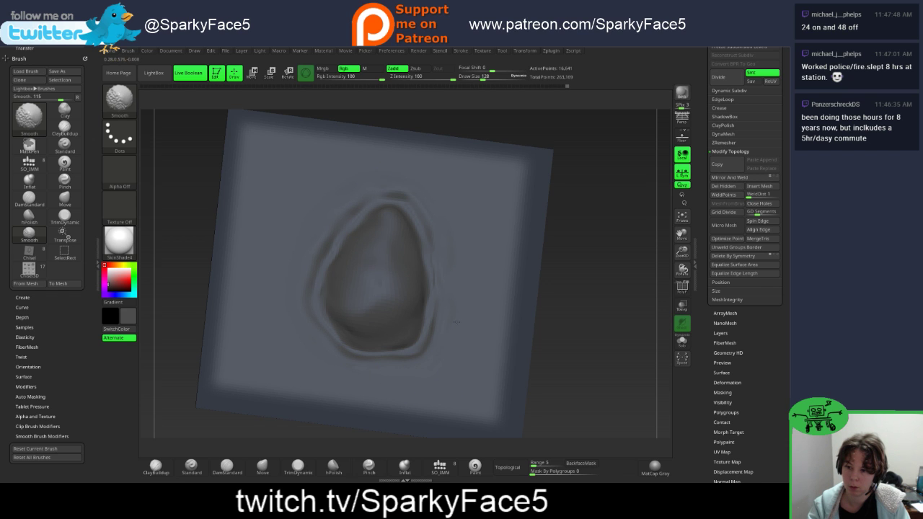
pyautogui.moveTo(577, 325)
pyautogui.mouseDown()
pyautogui.moveTo(592, 242)
pyautogui.moveTo(566, 176)
pyautogui.mouseUp()
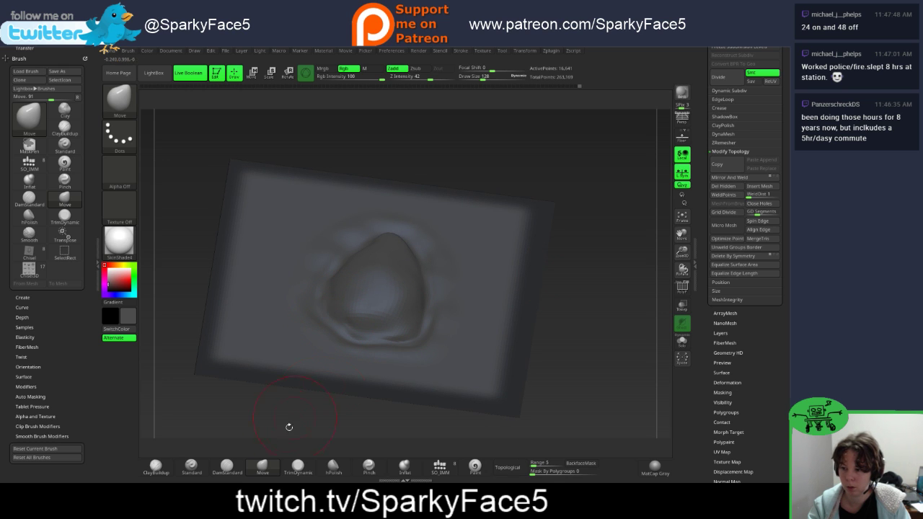
# Step: Switch to the DamStandard brush and open the plane's Morph Target options
pyautogui.click(227, 468)
pyautogui.moveTo(594, 257); pyautogui.dragTo(583, 283)
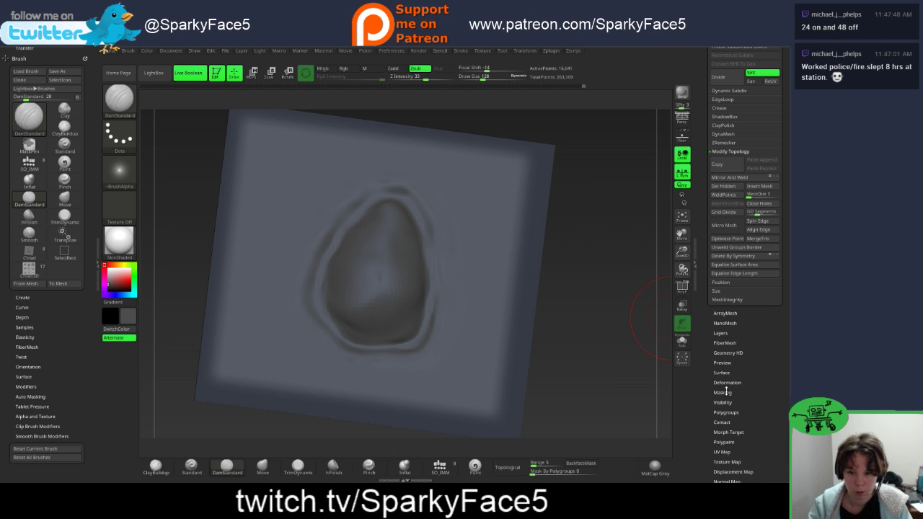
pyautogui.scroll(-3, 705, 361)
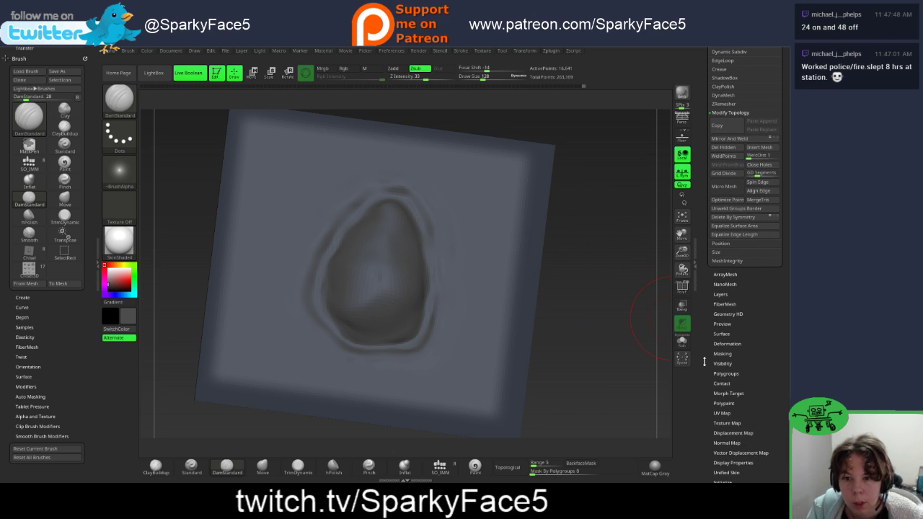
pyautogui.scroll(3, 704, 361)
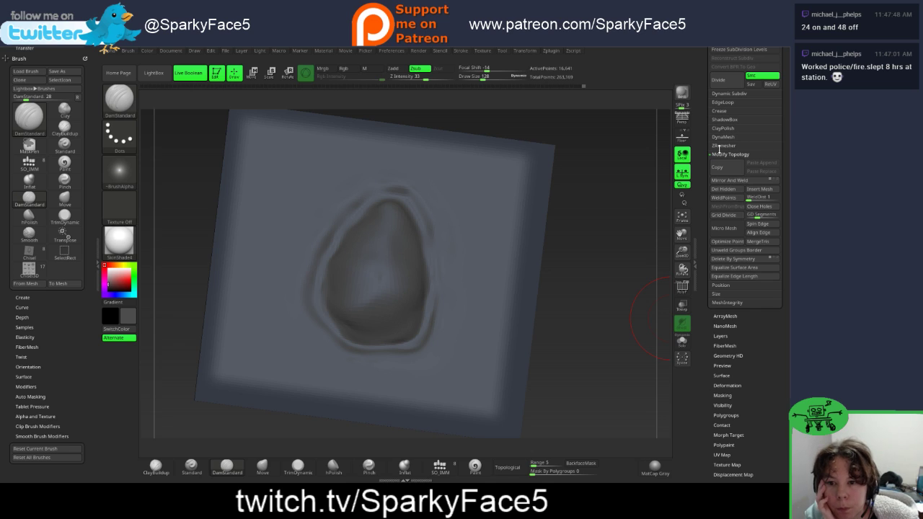
pyautogui.click(729, 154)
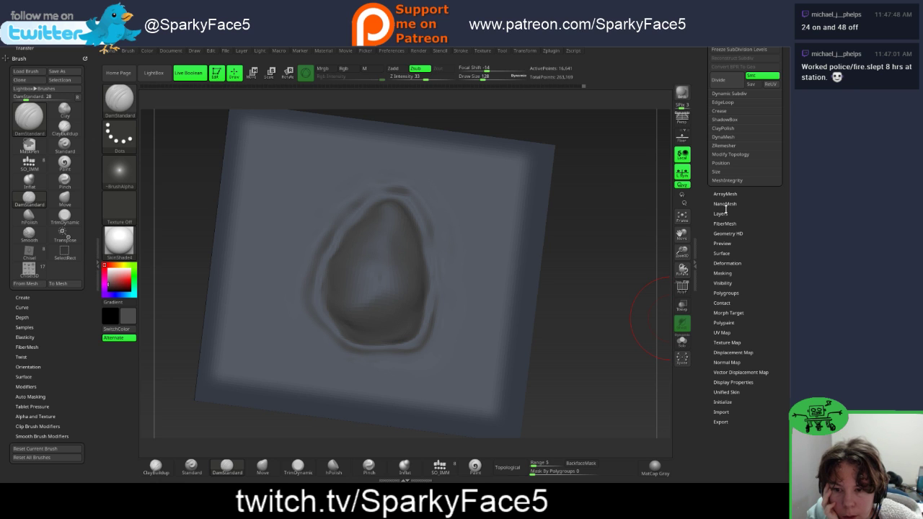
pyautogui.click(735, 312)
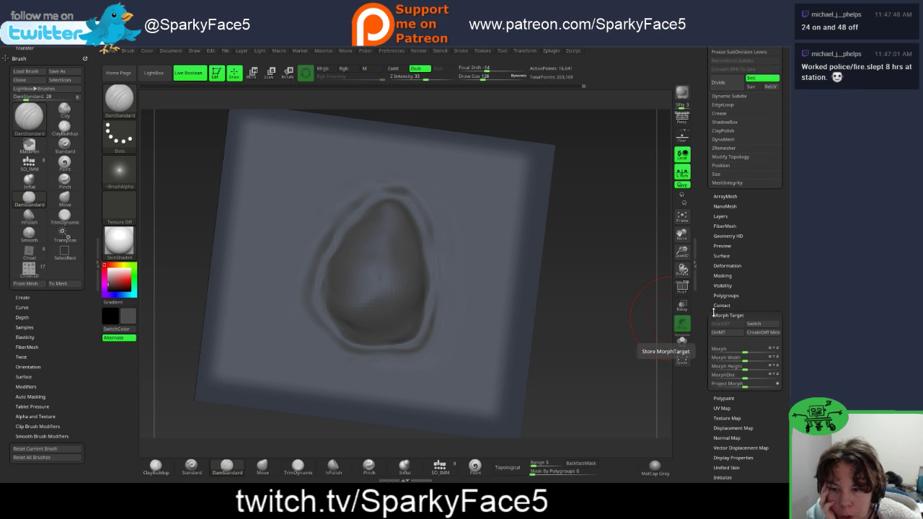
pyautogui.click(459, 51)
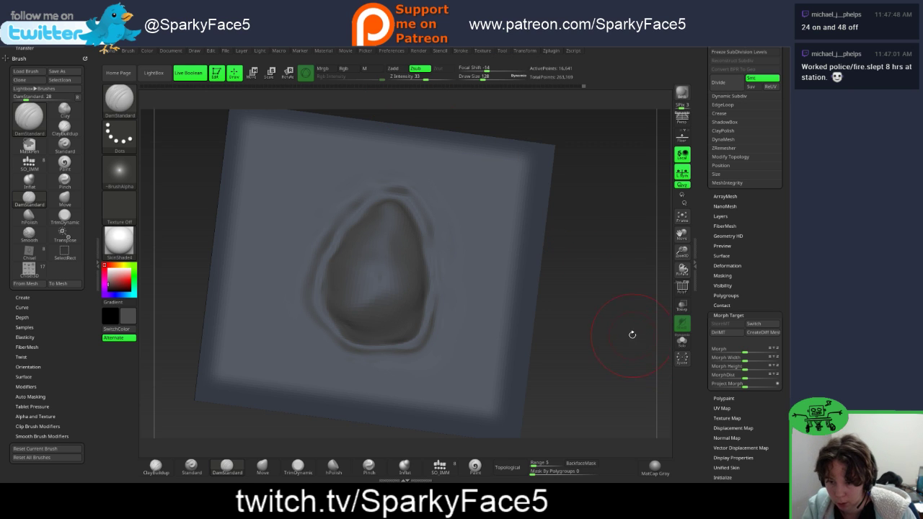
# Step: Reduce the Draw Size to 44 and carve a DamStandard crease along the left edge of the teardrop
pyautogui.moveTo(632, 335); pyautogui.dragTo(595, 320)
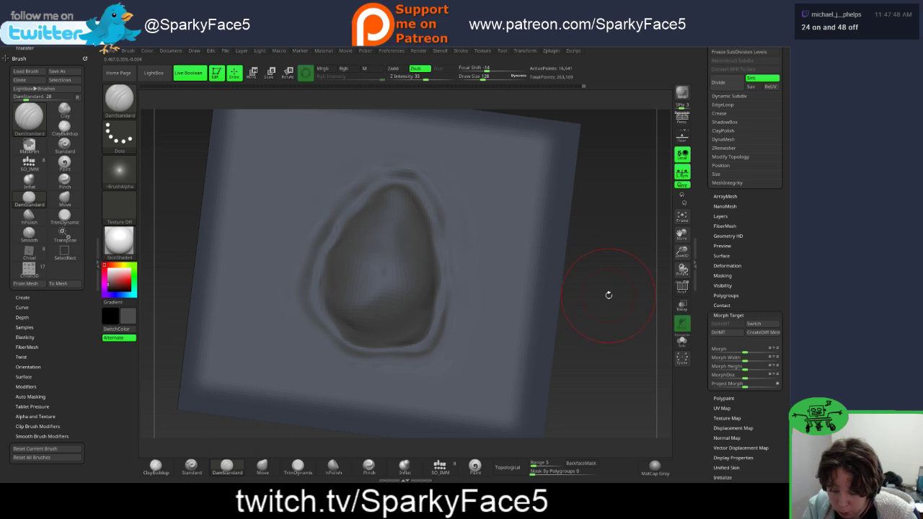
pyautogui.press('s')
pyautogui.moveTo(607, 296)
pyautogui.mouseDown()
pyautogui.moveTo(597, 297)
pyautogui.moveTo(593, 317)
pyautogui.moveTo(613, 313)
pyautogui.moveTo(601, 310)
pyautogui.mouseUp()
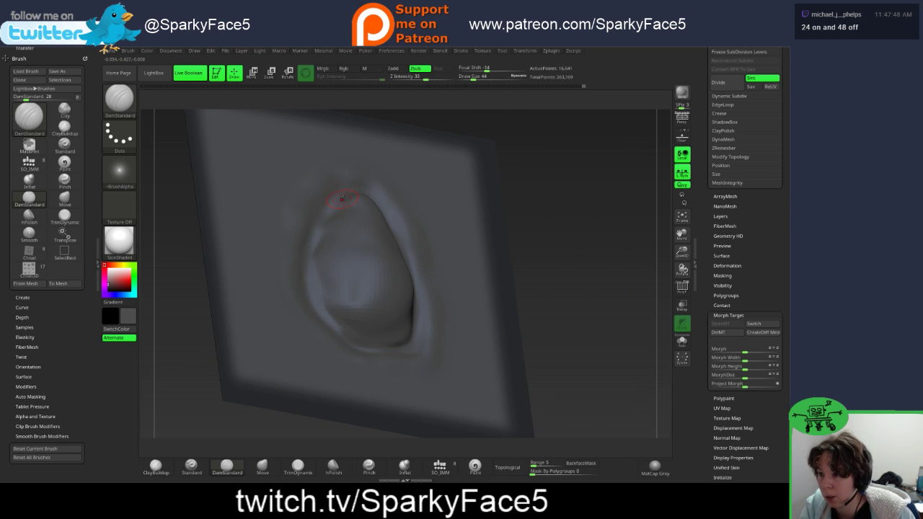
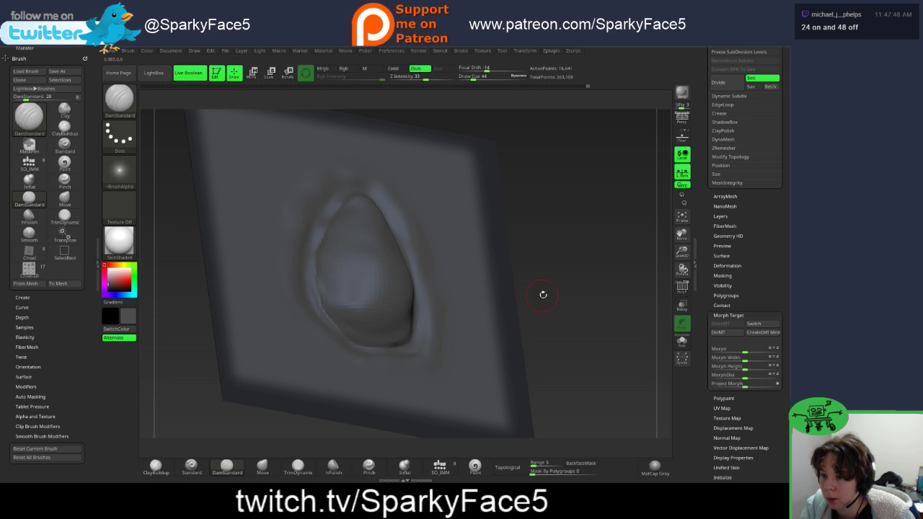
pyautogui.moveTo(542, 292); pyautogui.dragTo(454, 305)
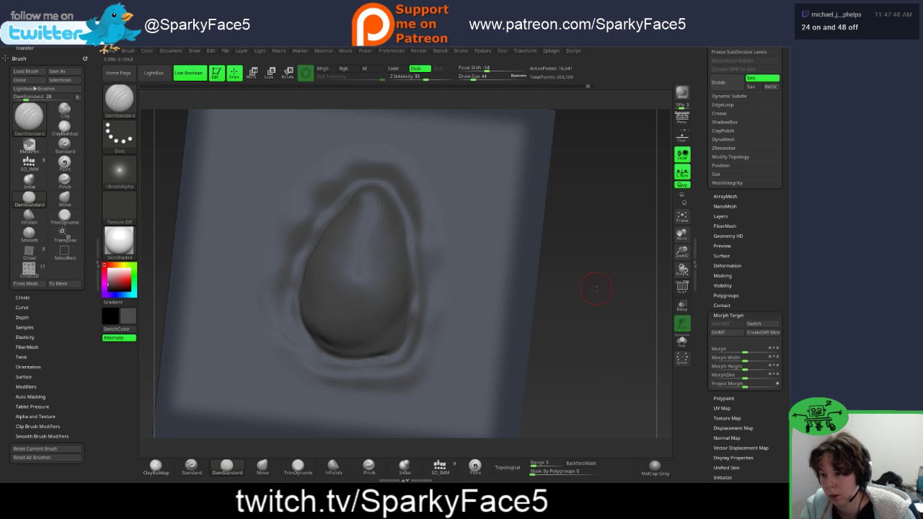
# Step: Carve the DamStandard crease down the teardrop's right side from the tip and around toward its bottom
pyautogui.moveTo(609, 290)
pyautogui.mouseDown()
pyautogui.moveTo(594, 258)
pyautogui.moveTo(587, 288)
pyautogui.mouseUp()
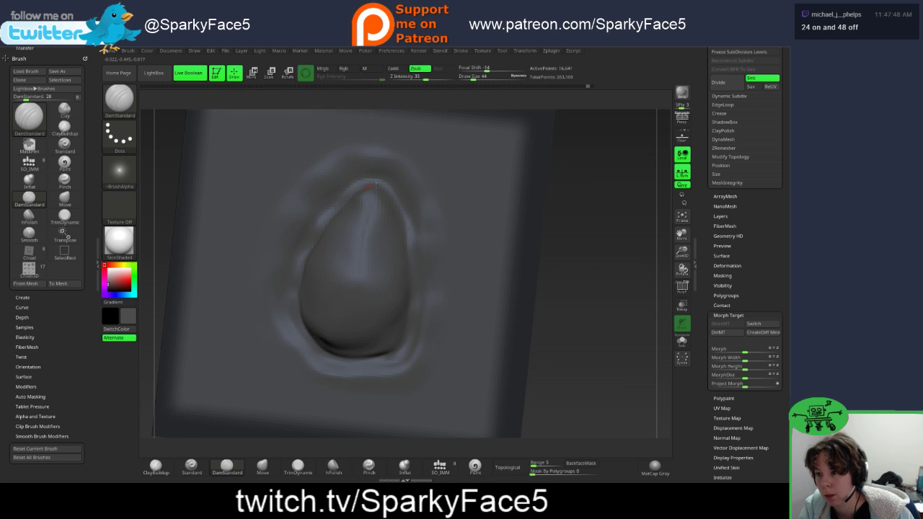
pyautogui.moveTo(408, 230); pyautogui.dragTo(415, 278)
pyautogui.moveTo(413, 315); pyautogui.dragTo(388, 355)
pyautogui.moveTo(590, 311); pyautogui.dragTo(554, 276)
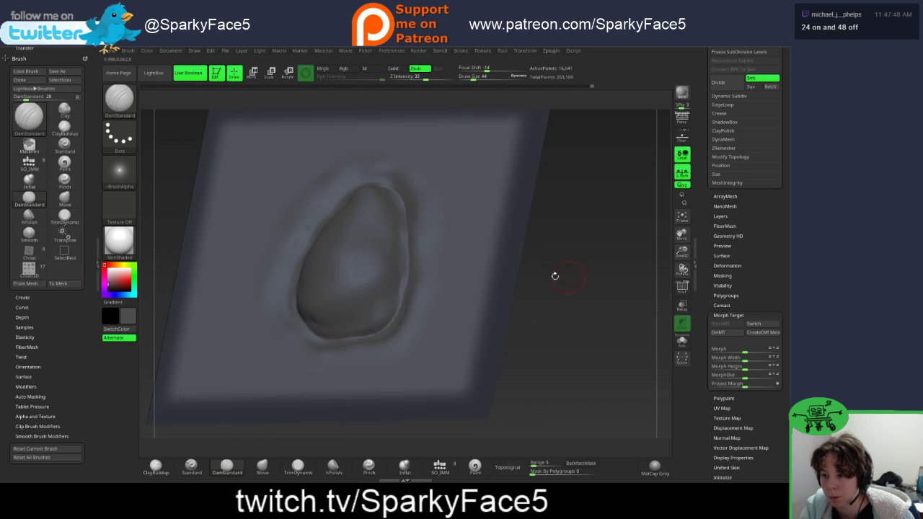
pyautogui.moveTo(399, 301); pyautogui.dragTo(397, 299, button='right')
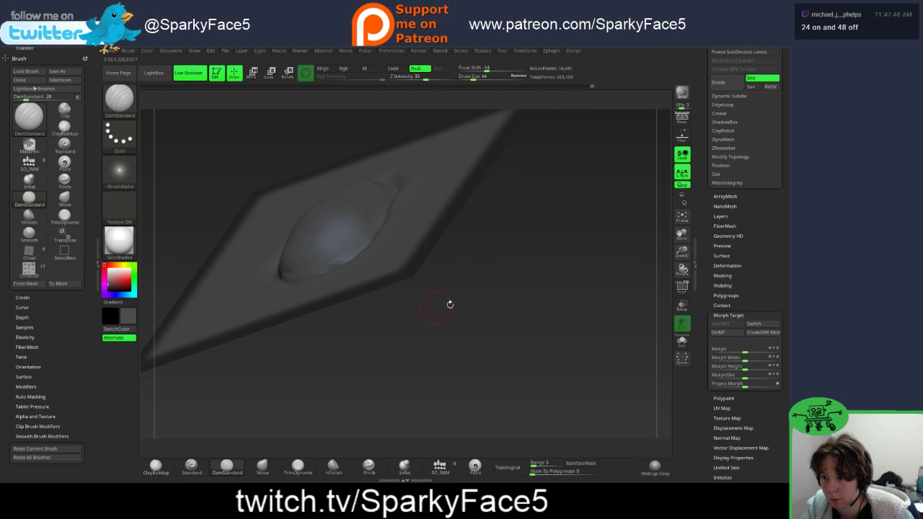
# Step: Raise the plane to subdivision level 9
pyautogui.moveTo(450, 305); pyautogui.dragTo(699, 240)
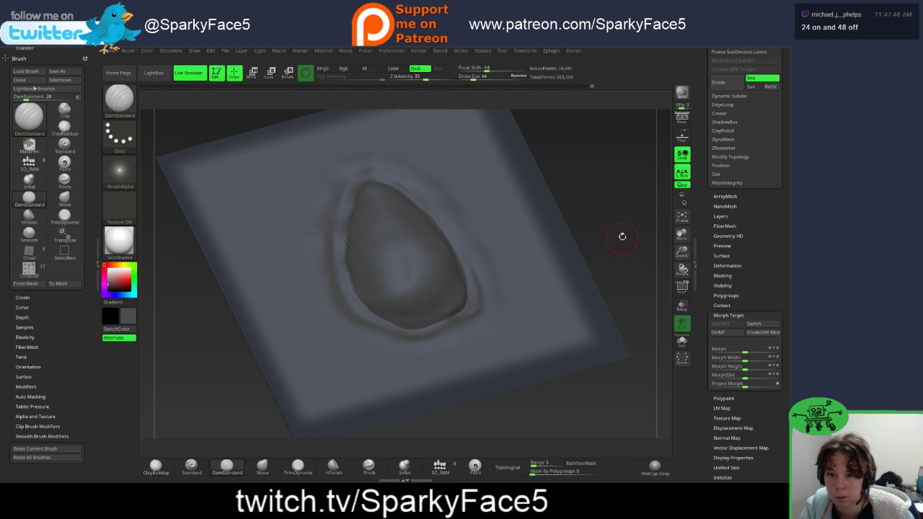
pyautogui.click(682, 136)
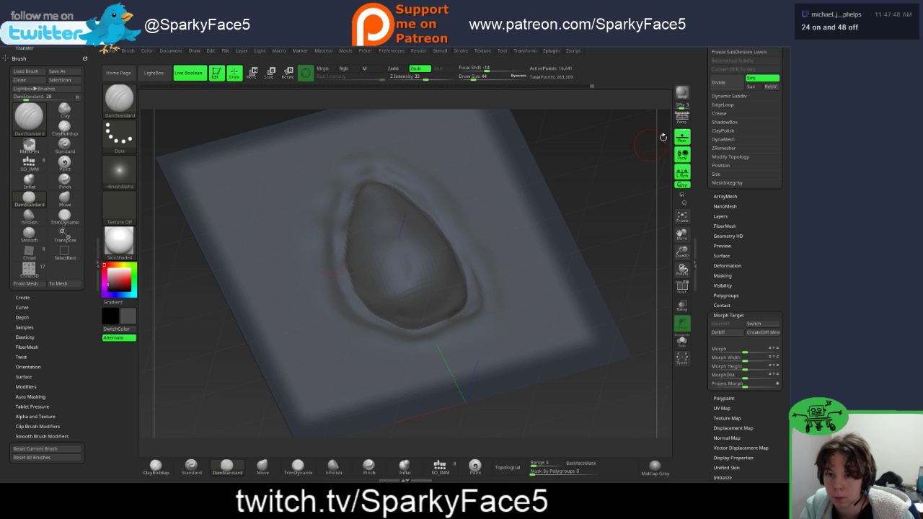
pyautogui.click(682, 136)
pyautogui.moveTo(623, 194)
pyautogui.mouseDown()
pyautogui.moveTo(628, 216)
pyautogui.moveTo(642, 206)
pyautogui.mouseUp()
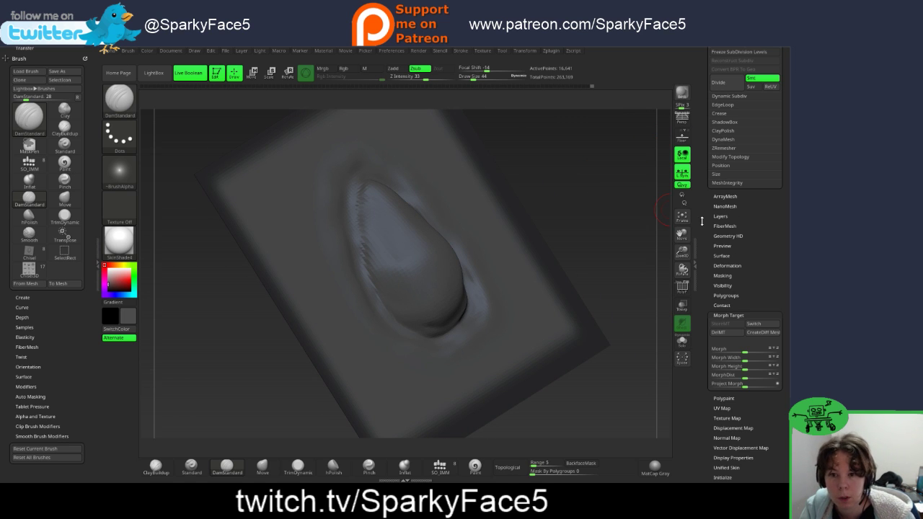
pyautogui.scroll(3, 708, 108)
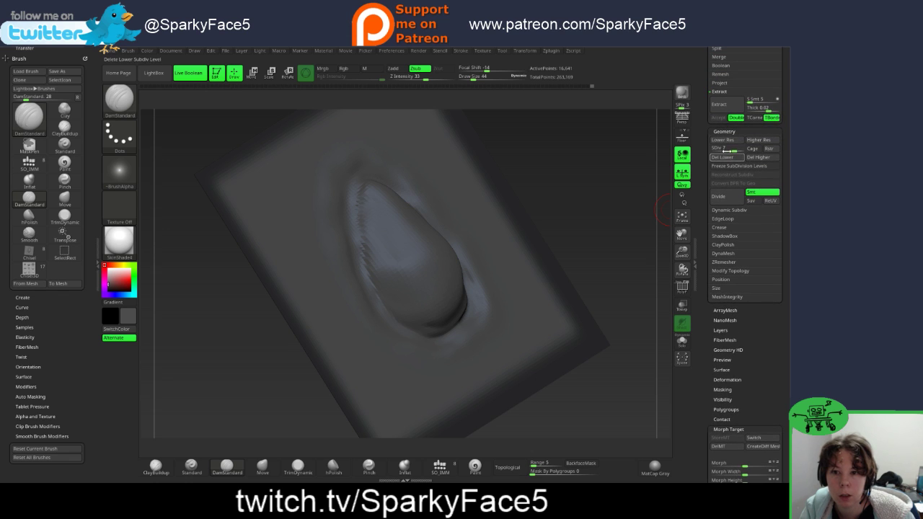
pyautogui.click(741, 150)
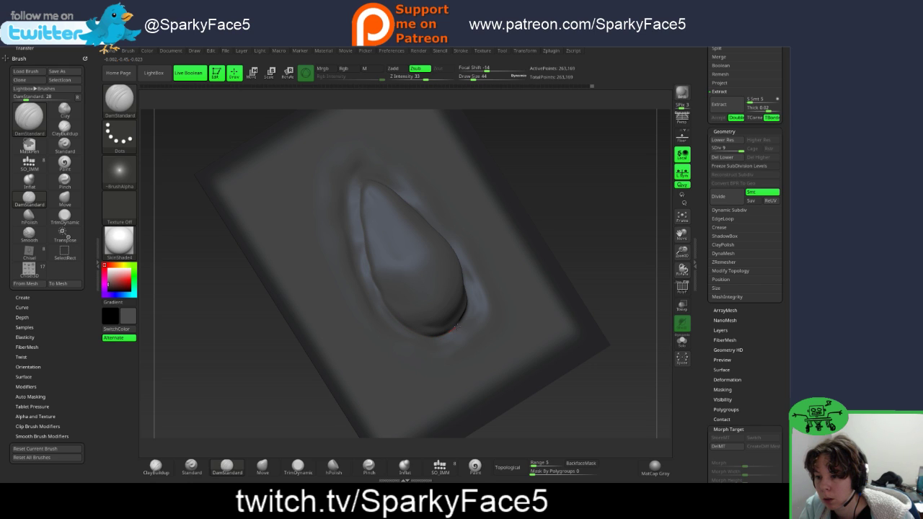
# Step: Deepen the DamStandard crease around the teardrop's wide bottom end at Draw Size 44
pyautogui.moveTo(462, 316); pyautogui.dragTo(466, 307)
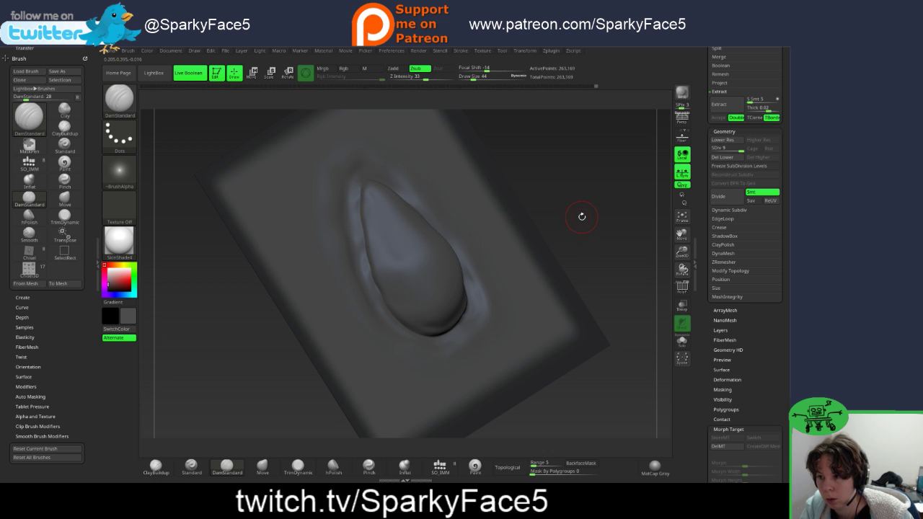
pyautogui.moveTo(582, 216); pyautogui.dragTo(545, 246)
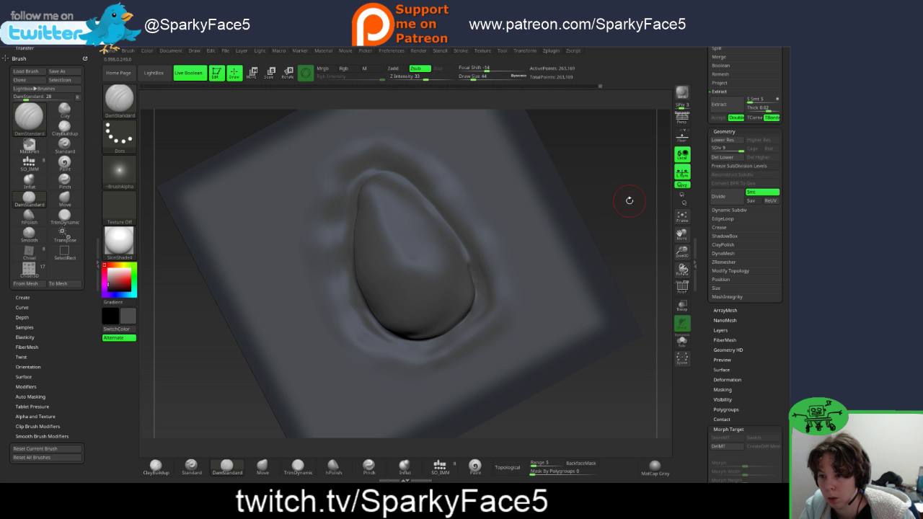
pyautogui.moveTo(617, 202)
pyautogui.mouseDown()
pyautogui.moveTo(618, 225)
pyautogui.moveTo(622, 173)
pyautogui.moveTo(618, 233)
pyautogui.moveTo(635, 272)
pyautogui.moveTo(625, 261)
pyautogui.mouseUp()
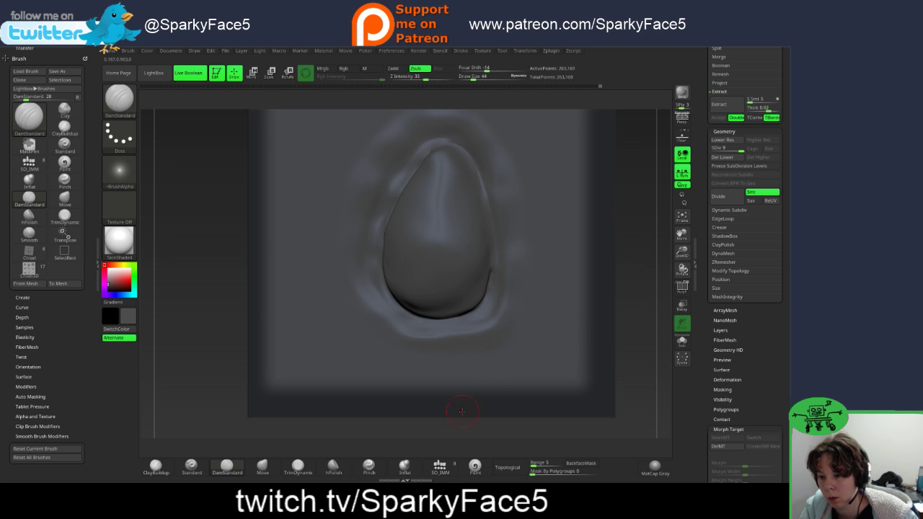
pyautogui.moveTo(463, 422); pyautogui.dragTo(618, 363)
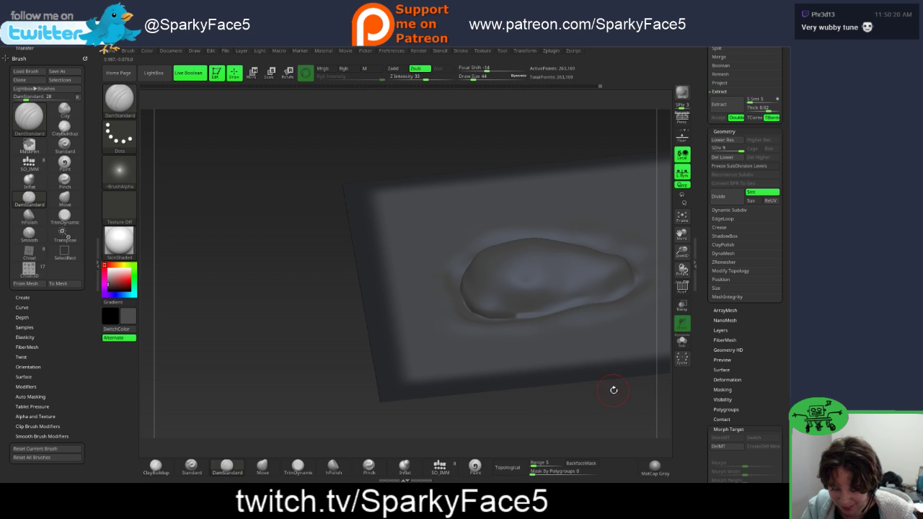
# Step: Carve the DamStandard crease around the teardrop's narrow tip to sharpen its edge
pyautogui.moveTo(614, 389); pyautogui.dragTo(569, 412)
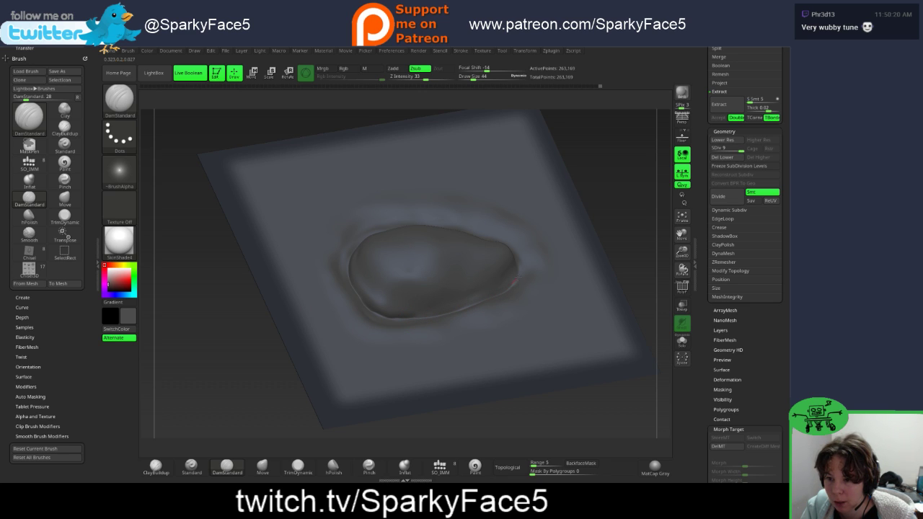
pyautogui.moveTo(632, 216); pyautogui.dragTo(625, 231)
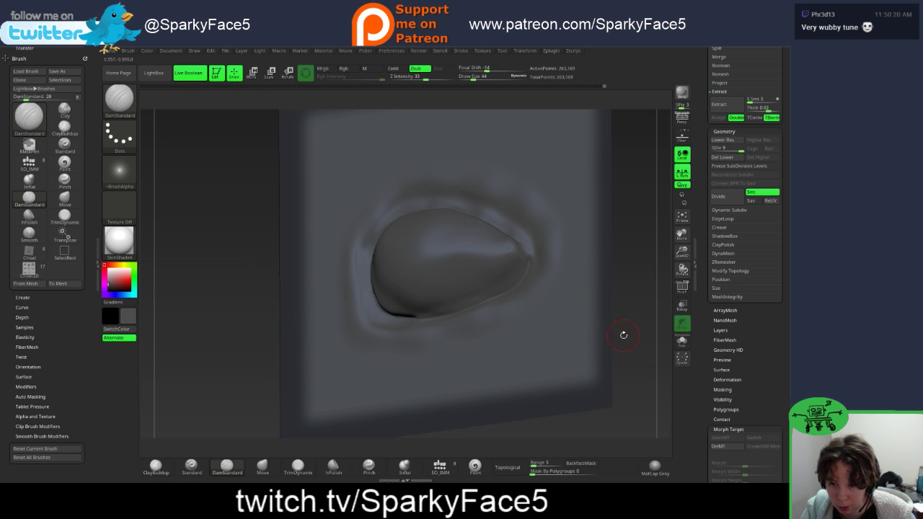
pyautogui.moveTo(606, 330); pyautogui.dragTo(577, 284)
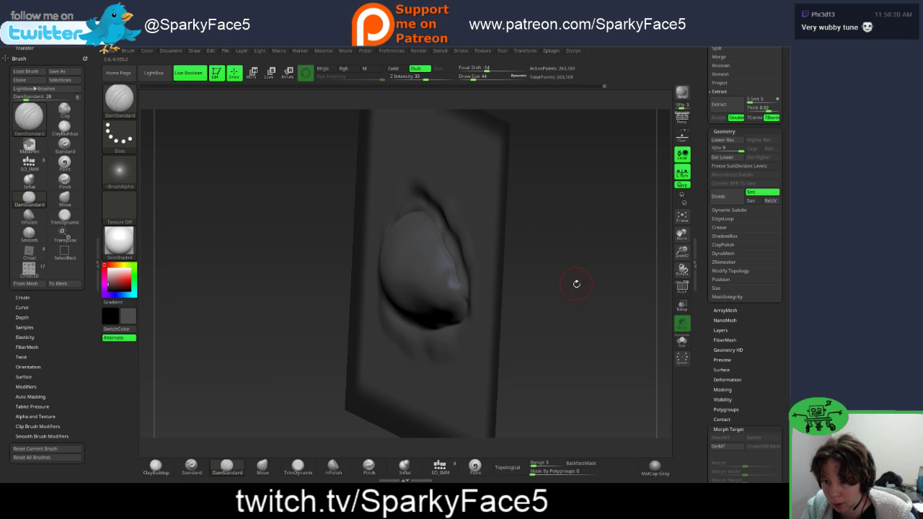
pyautogui.moveTo(552, 333); pyautogui.dragTo(591, 282)
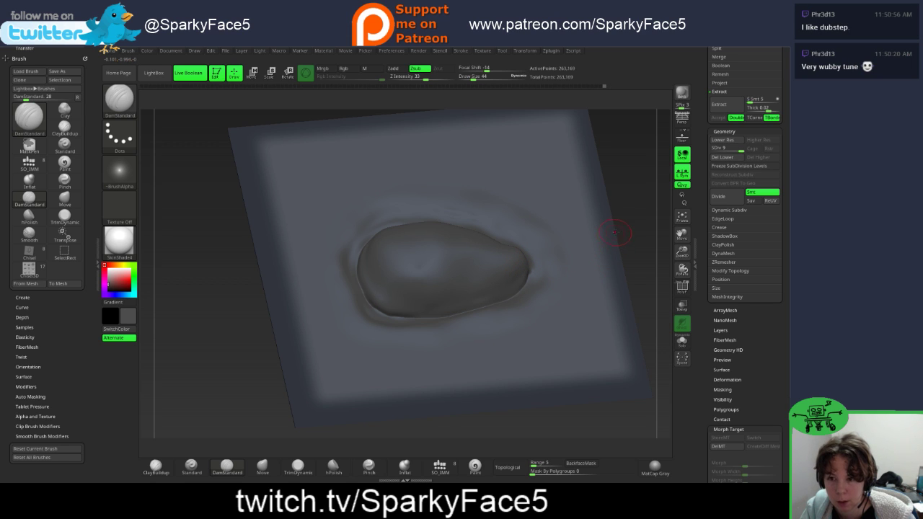
pyautogui.moveTo(616, 247); pyautogui.dragTo(621, 255)
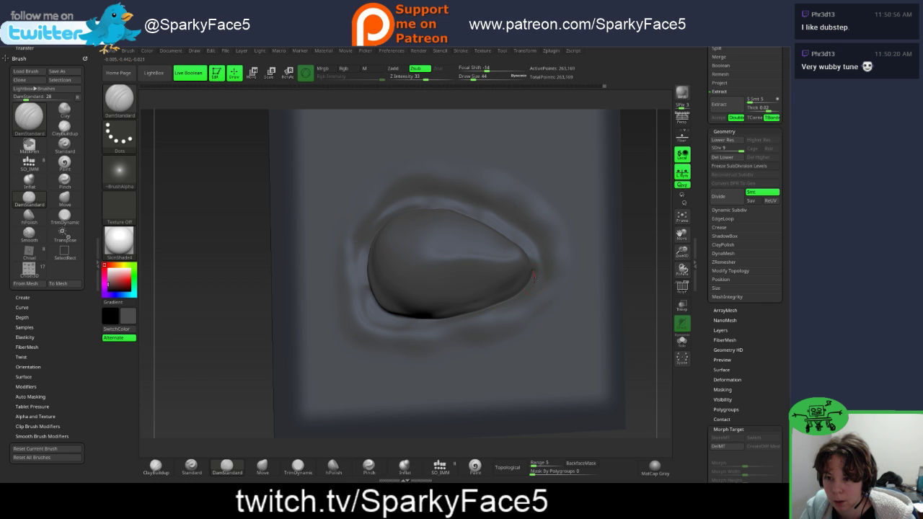
pyautogui.moveTo(639, 261); pyautogui.dragTo(623, 259)
# Step: Switch to the Move brush at Draw Size 72 and reshape the edge near the teardrop's narrow tip
pyautogui.click(262, 468)
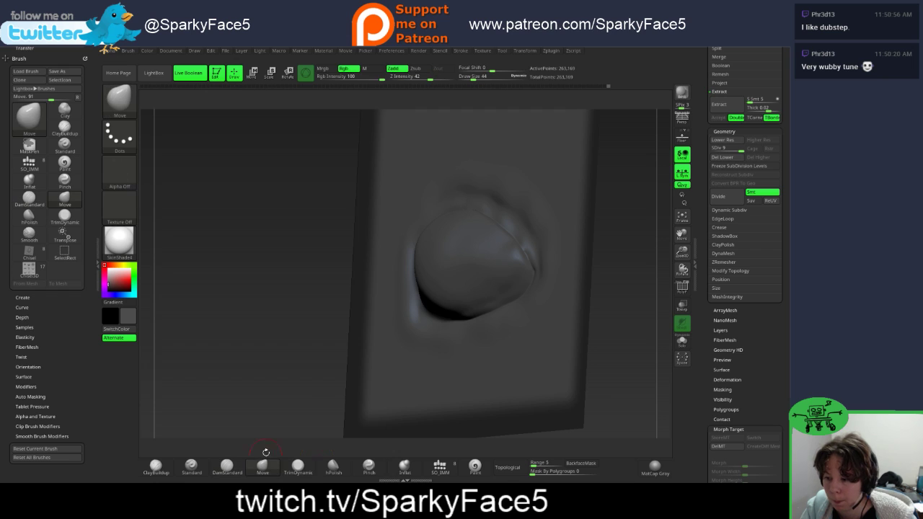
pyautogui.press('s')
pyautogui.moveTo(311, 339); pyautogui.dragTo(316, 339)
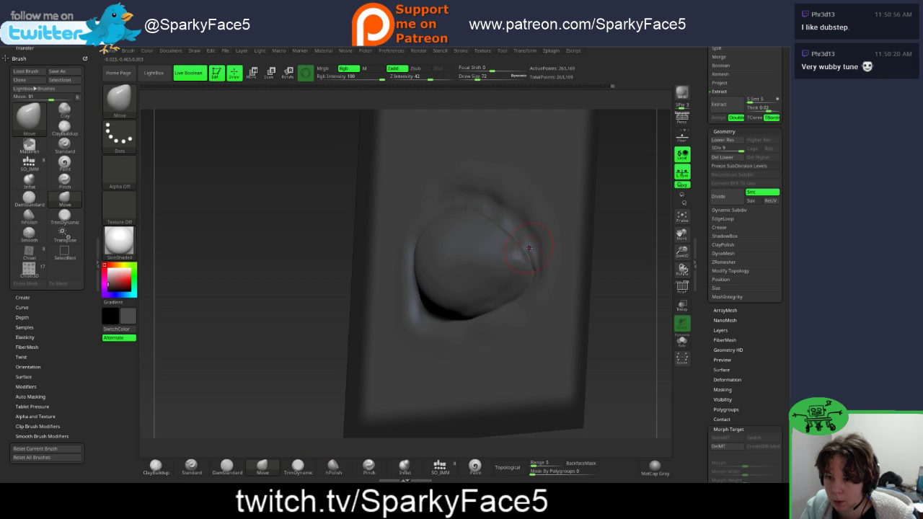
pyautogui.moveTo(522, 241); pyautogui.dragTo(516, 235)
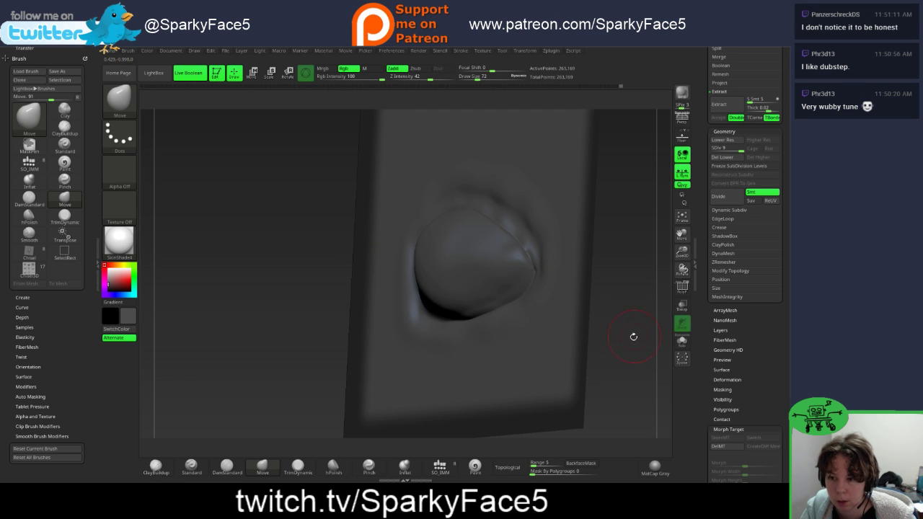
pyautogui.moveTo(632, 334); pyautogui.dragTo(611, 324)
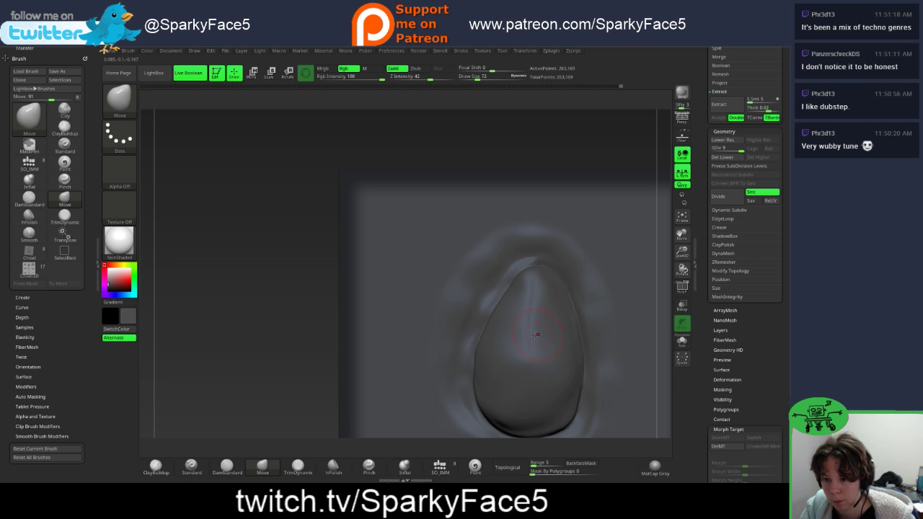
pyautogui.moveTo(612, 145); pyautogui.dragTo(597, 137)
pyautogui.moveTo(577, 204)
pyautogui.mouseDown()
pyautogui.moveTo(592, 317)
pyautogui.moveTo(610, 232)
pyautogui.mouseUp()
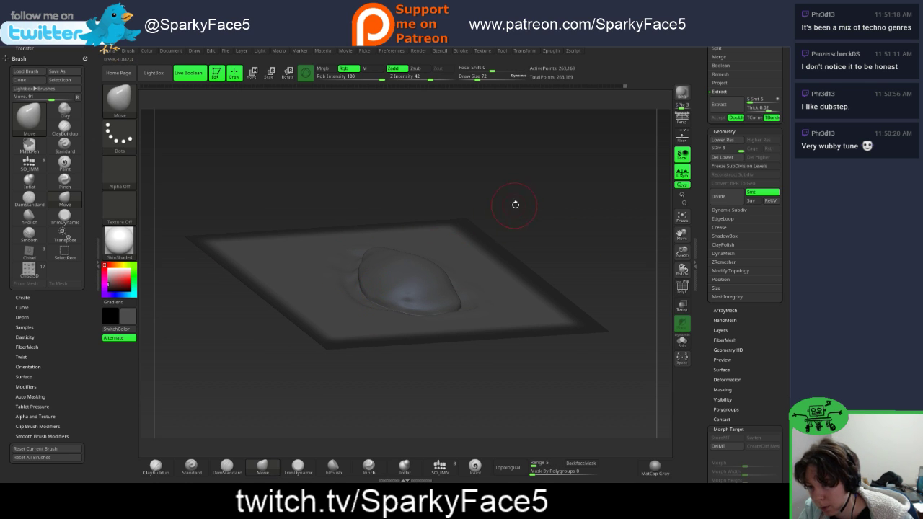
pyautogui.moveTo(515, 204); pyautogui.dragTo(399, 256)
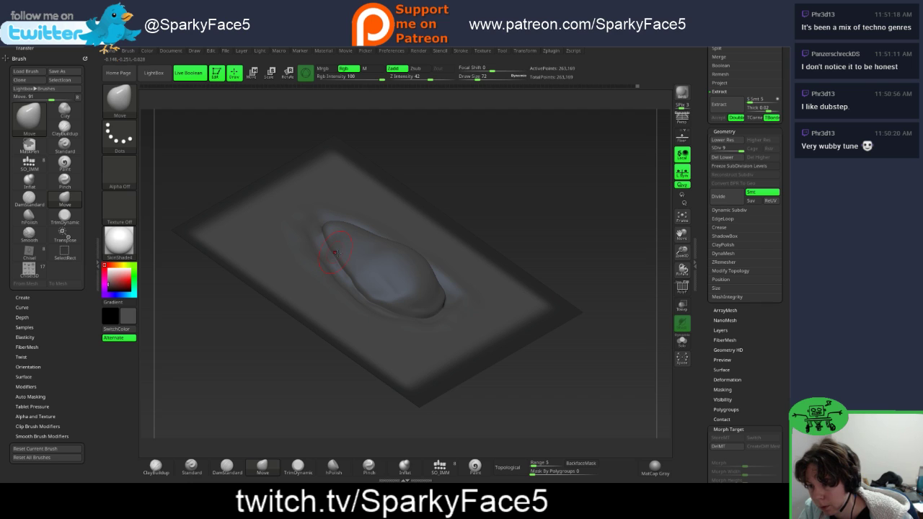
# Step: Reduce the Move brush's Draw Size to 21 and nudge the teardrop's side edges into a cleaner outline
pyautogui.press('s')
pyautogui.moveTo(504, 220); pyautogui.dragTo(502, 220)
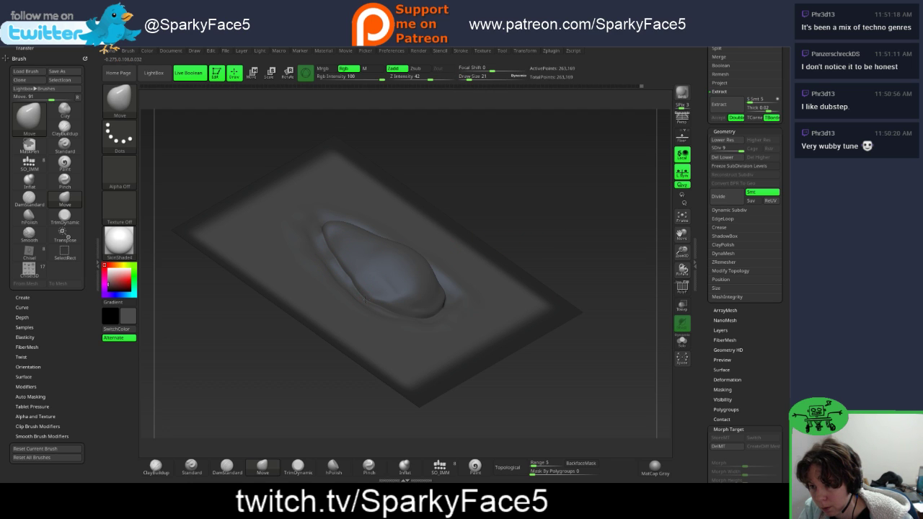
pyautogui.moveTo(344, 276); pyautogui.dragTo(355, 278)
pyautogui.moveTo(541, 207); pyautogui.dragTo(479, 266)
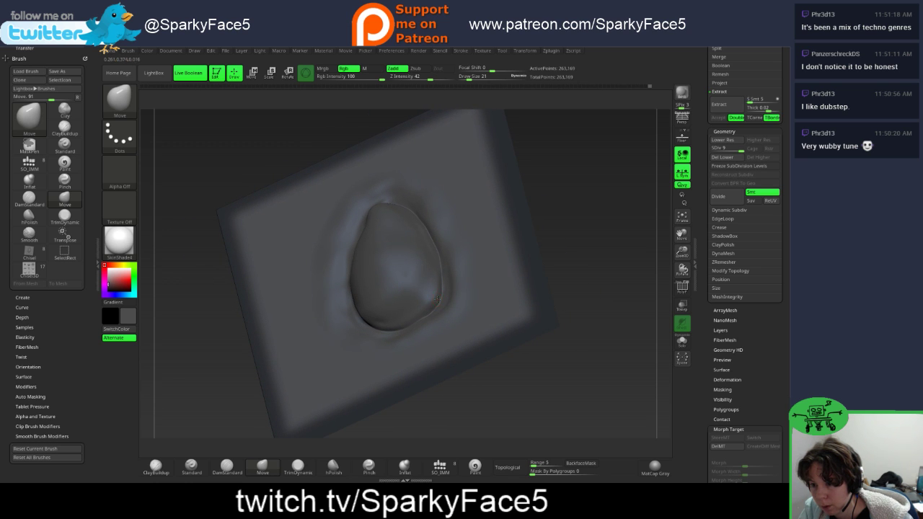
pyautogui.moveTo(440, 297); pyautogui.dragTo(433, 317)
# Step: Raise the Draw Size to 36 and refine the teardrop's outline with the Move and Smooth brushes
pyautogui.press('s')
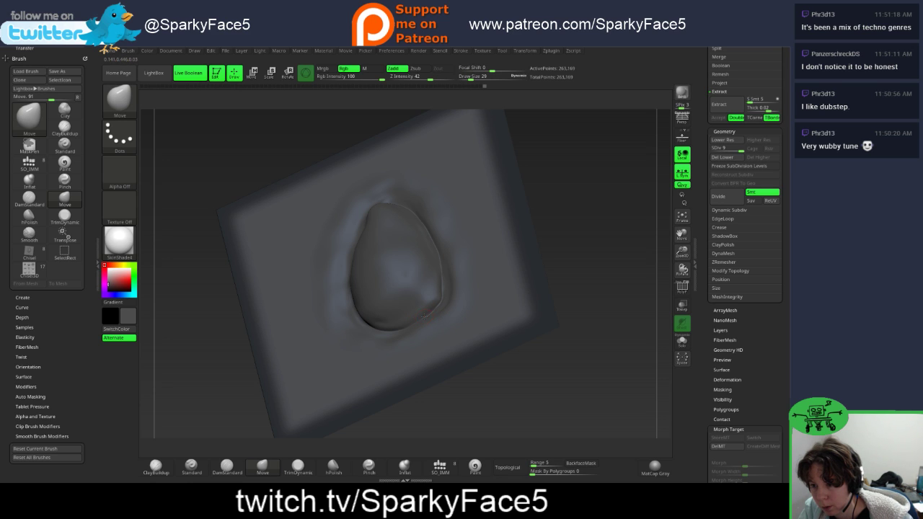
pyautogui.press('s')
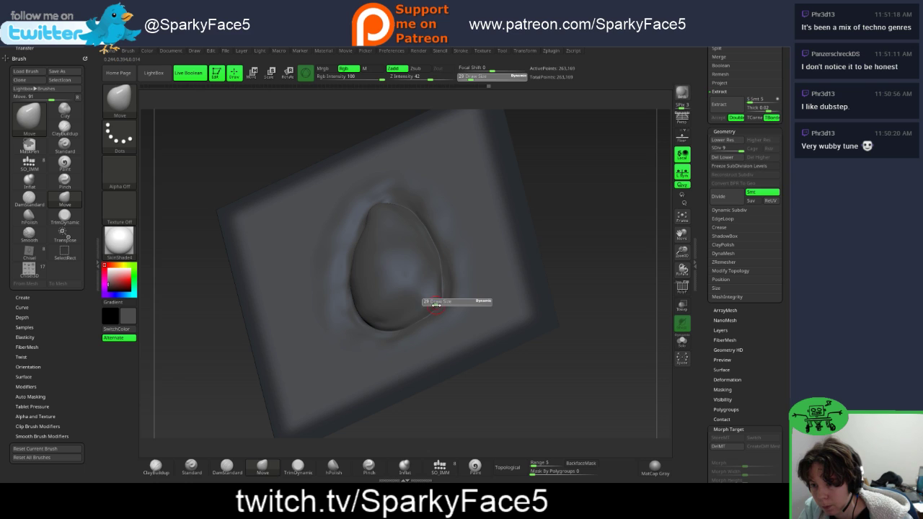
pyautogui.moveTo(436, 305); pyautogui.dragTo(439, 305)
pyautogui.press('shift')
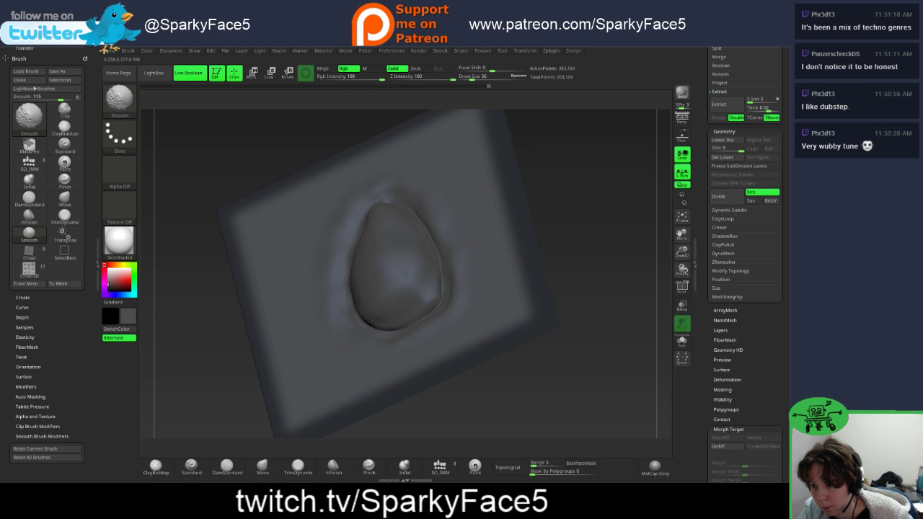
pyautogui.moveTo(584, 212)
pyautogui.mouseDown()
pyautogui.moveTo(578, 237)
pyautogui.moveTo(432, 220)
pyautogui.mouseUp()
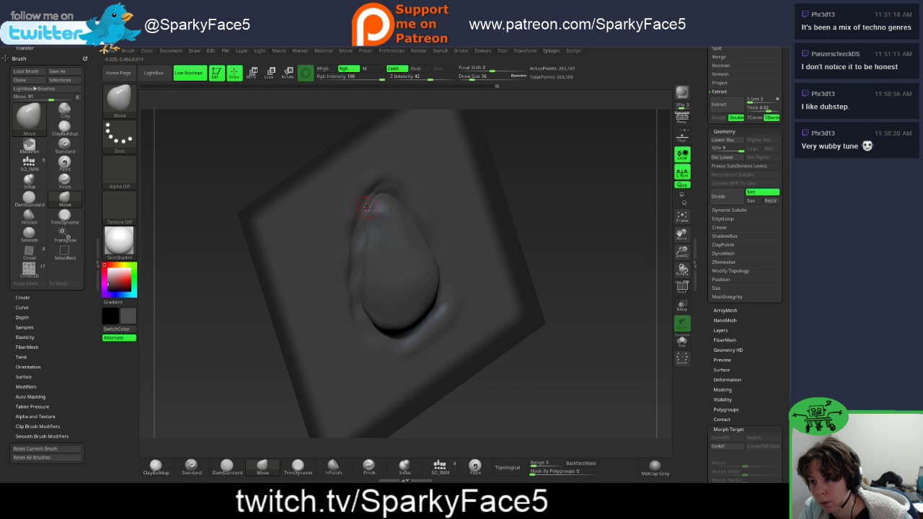
pyautogui.moveTo(563, 322); pyautogui.dragTo(541, 232)
pyautogui.moveTo(434, 257); pyautogui.dragTo(404, 349)
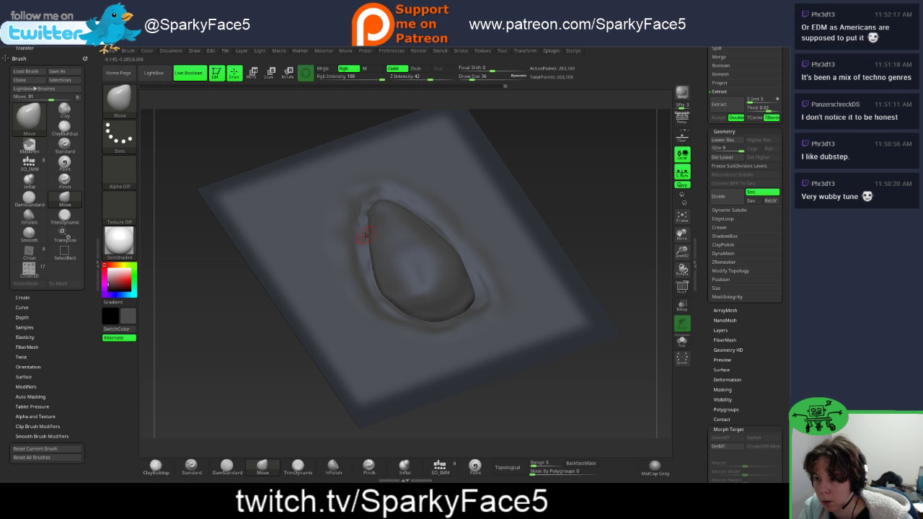
pyautogui.moveTo(292, 376); pyautogui.dragTo(291, 347)
pyautogui.moveTo(392, 304)
pyautogui.mouseDown()
pyautogui.moveTo(377, 218)
pyautogui.moveTo(361, 238)
pyautogui.mouseUp()
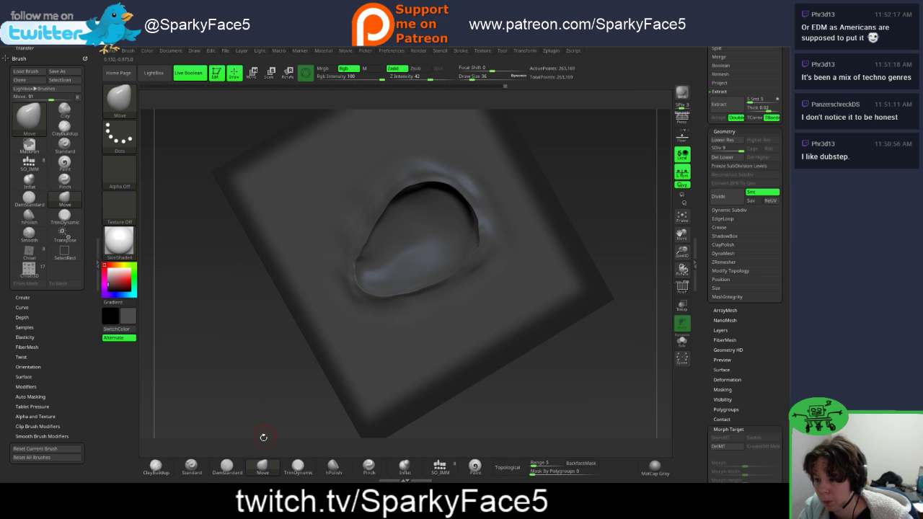
# Step: Lower the plane to subdivision level 6 and switch to the Inflat brush
pyautogui.click(156, 467)
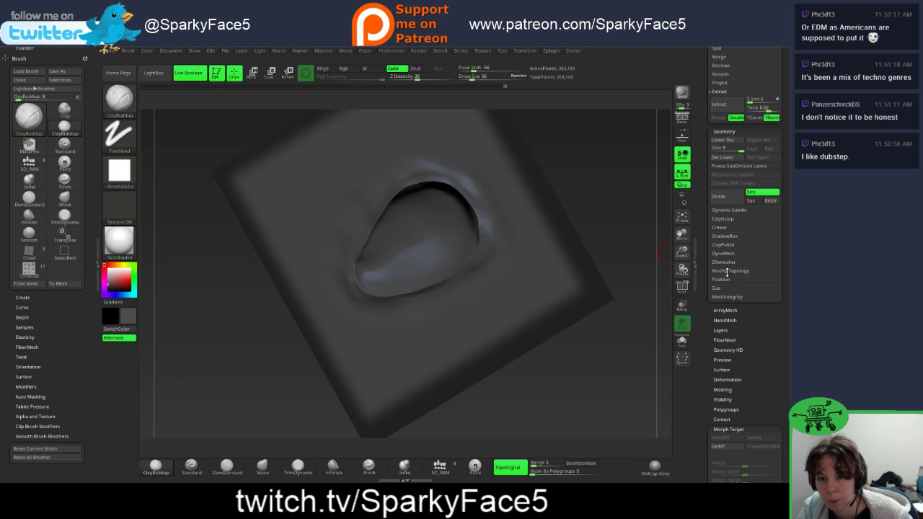
pyautogui.moveTo(730, 149); pyautogui.dragTo(712, 149)
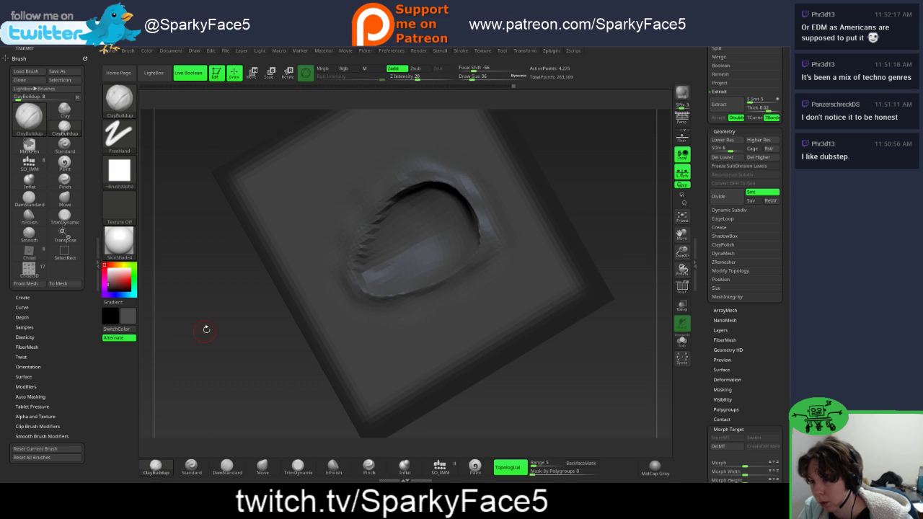
pyautogui.moveTo(207, 325)
pyautogui.mouseDown()
pyautogui.moveTo(247, 359)
pyautogui.moveTo(263, 358)
pyautogui.mouseUp()
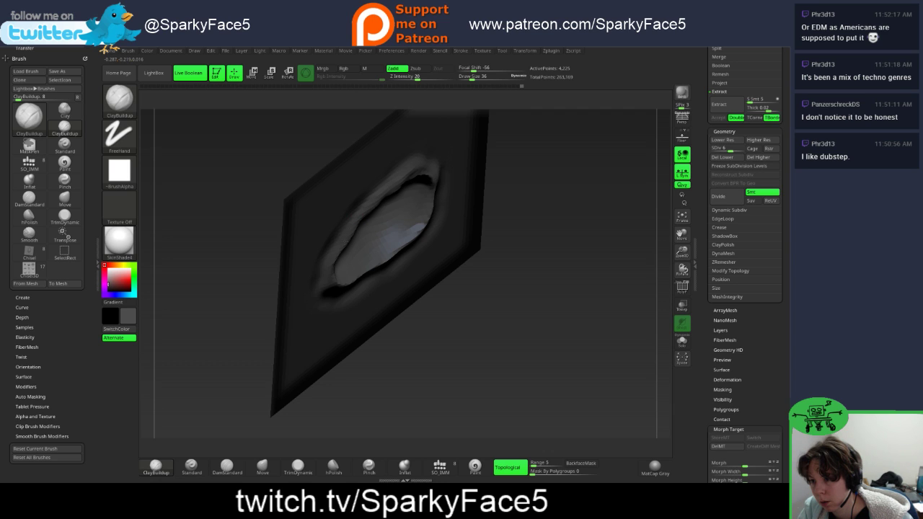
pyautogui.click(405, 467)
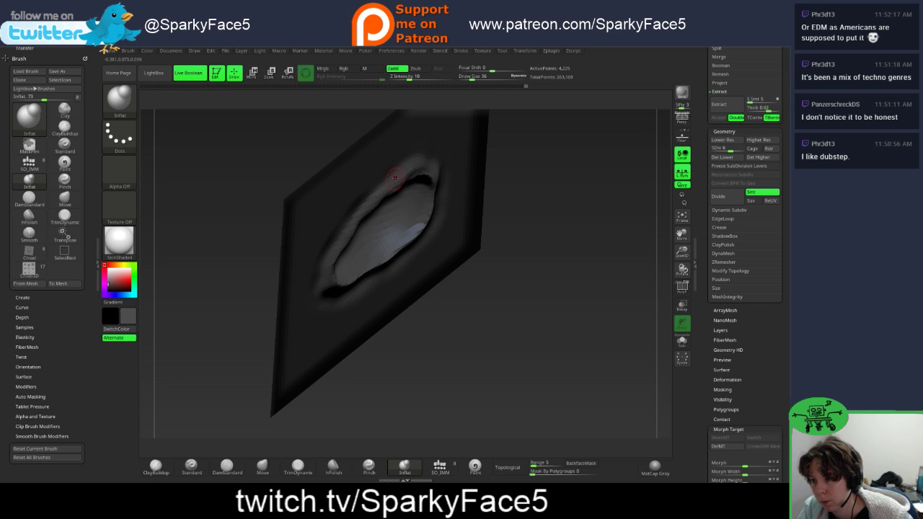
pyautogui.moveTo(565, 179); pyautogui.dragTo(456, 157)
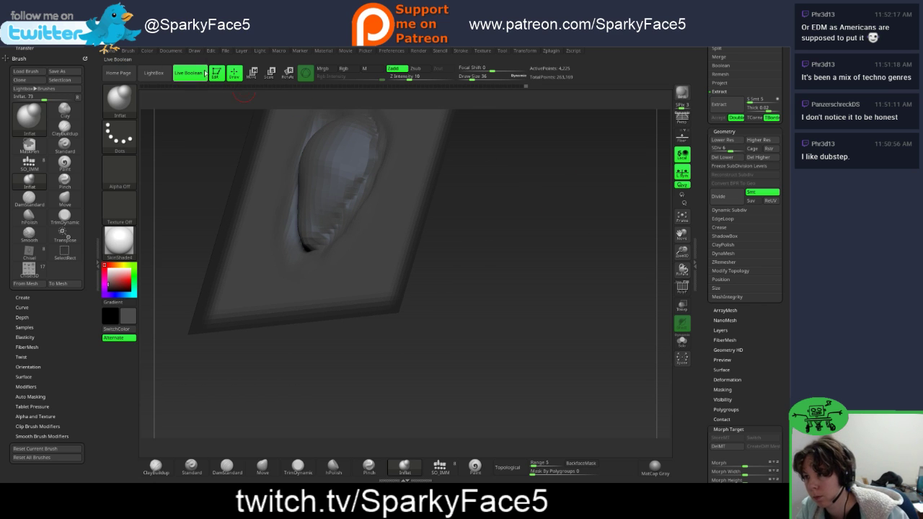
# Step: Turn off Live Boolean, then inflate and smooth the surface along the teardrop's rim
pyautogui.click(189, 73)
pyautogui.moveTo(461, 209); pyautogui.dragTo(562, 220)
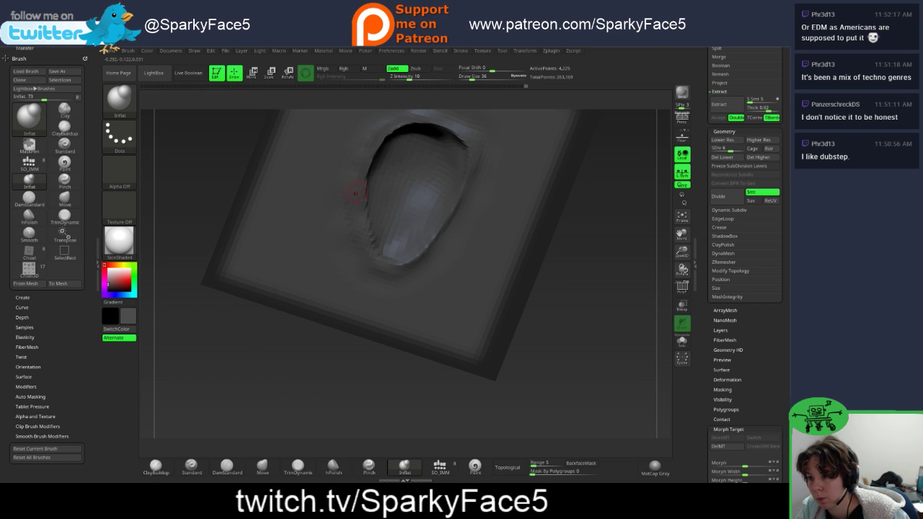
pyautogui.moveTo(183, 175); pyautogui.dragTo(262, 204)
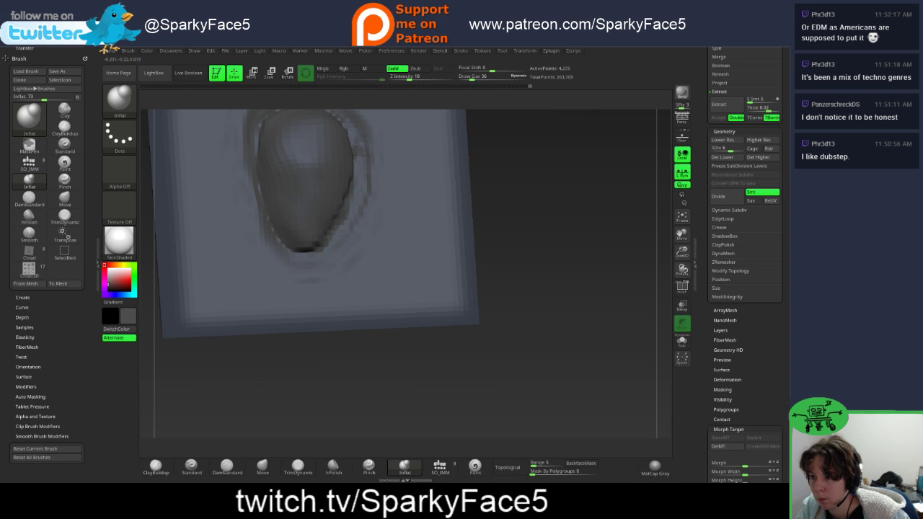
pyautogui.moveTo(523, 193)
pyautogui.mouseDown()
pyautogui.moveTo(497, 168)
pyautogui.moveTo(527, 170)
pyautogui.moveTo(521, 162)
pyautogui.moveTo(515, 200)
pyautogui.moveTo(531, 232)
pyautogui.moveTo(377, 190)
pyautogui.mouseUp()
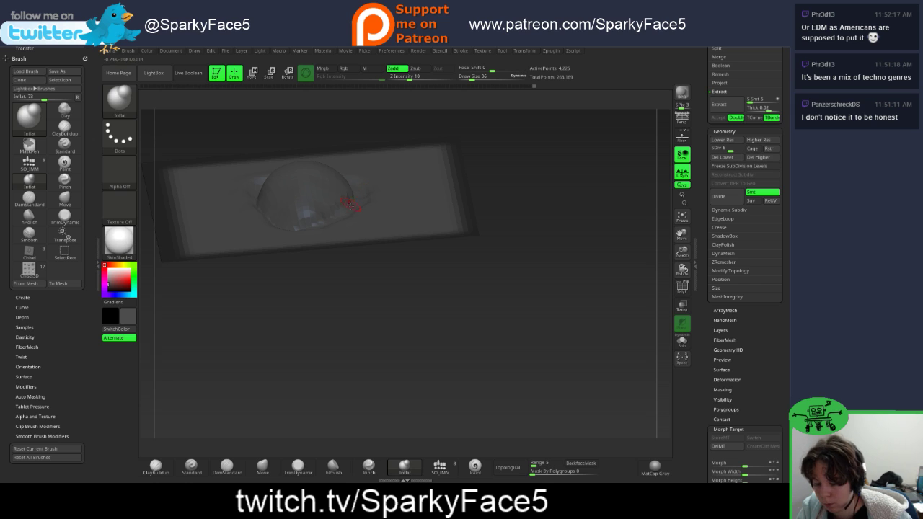
pyautogui.press('shift')
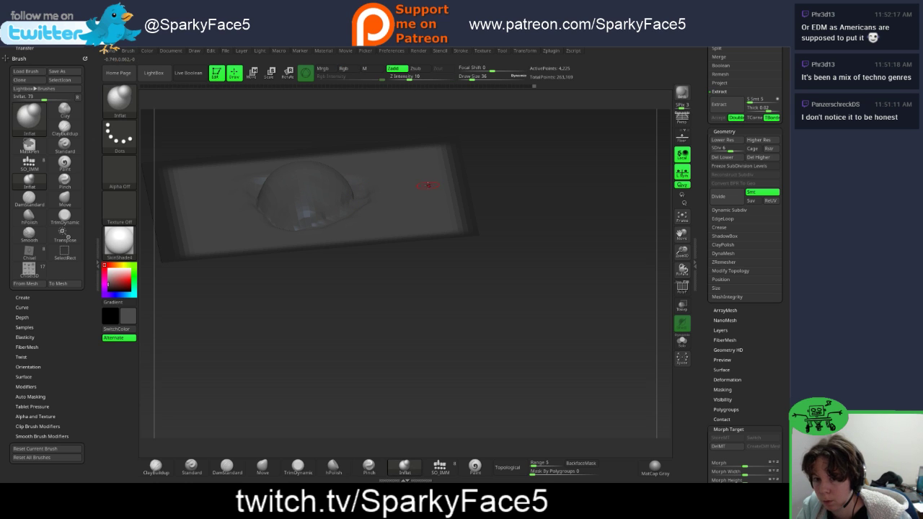
# Step: Return the plane to subdivision level 9
pyautogui.press('d')
pyautogui.press('d')
pyautogui.press('d')
pyautogui.moveTo(538, 198)
pyautogui.mouseDown()
pyautogui.moveTo(520, 217)
pyautogui.moveTo(540, 234)
pyautogui.moveTo(530, 233)
pyautogui.mouseUp()
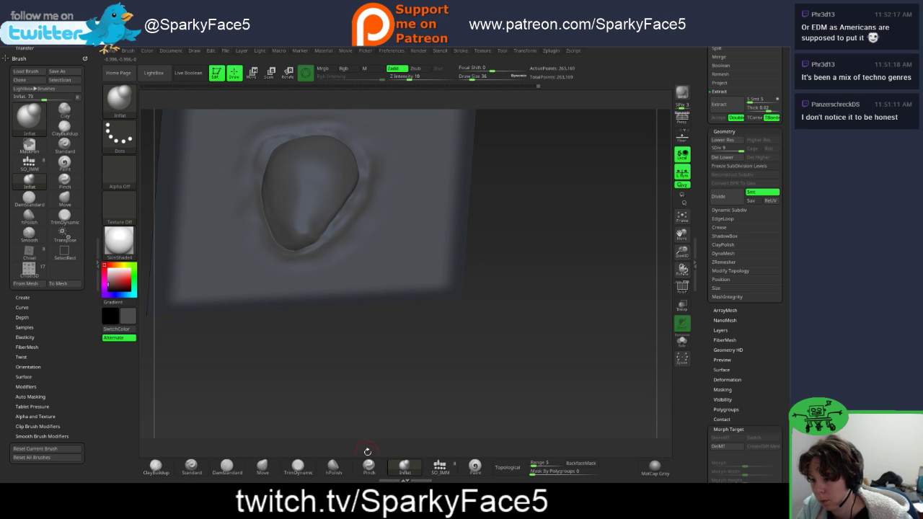
# Step: Switch to the Pinch brush and set its Draw Size to 63
pyautogui.click(368, 465)
pyautogui.press('s')
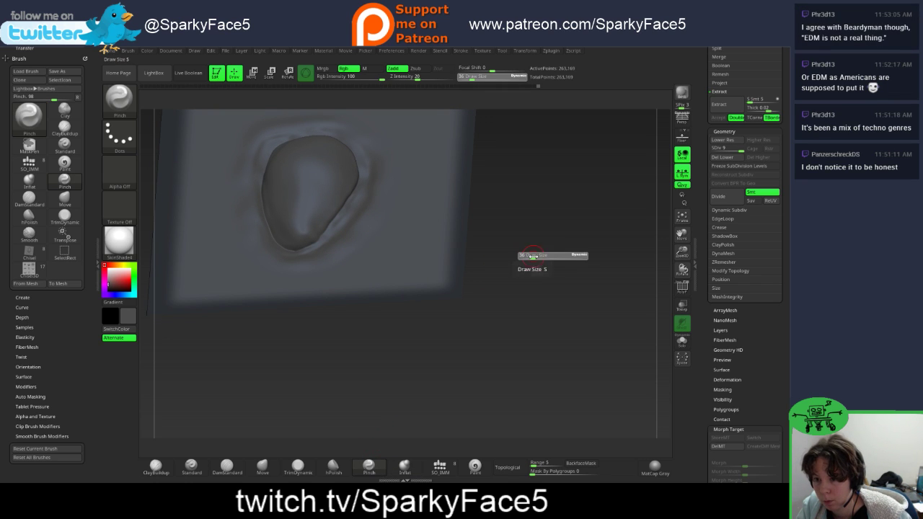
pyautogui.click(535, 258)
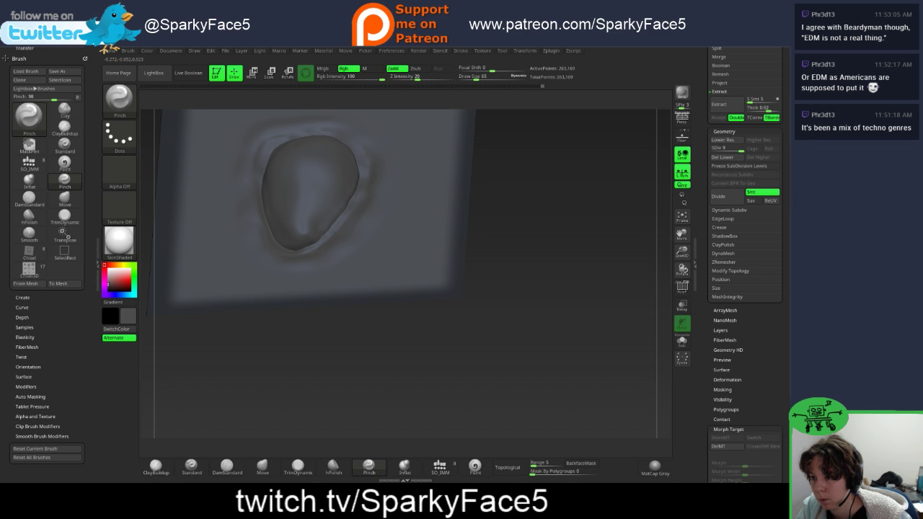
# Step: Pinch the surface along the teardrop's rim to tighten its edge
pyautogui.moveTo(511, 216)
pyautogui.mouseDown()
pyautogui.moveTo(529, 235)
pyautogui.moveTo(445, 243)
pyautogui.mouseUp()
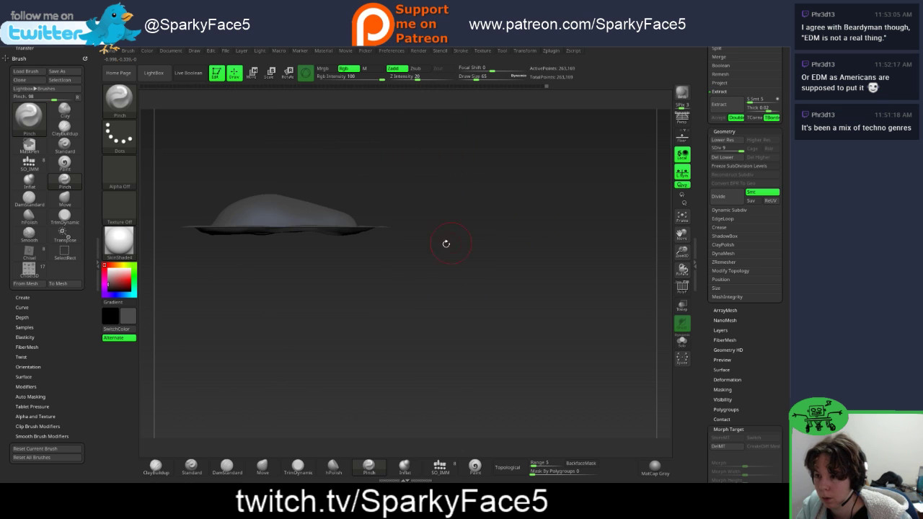
pyautogui.moveTo(395, 290); pyautogui.dragTo(388, 247)
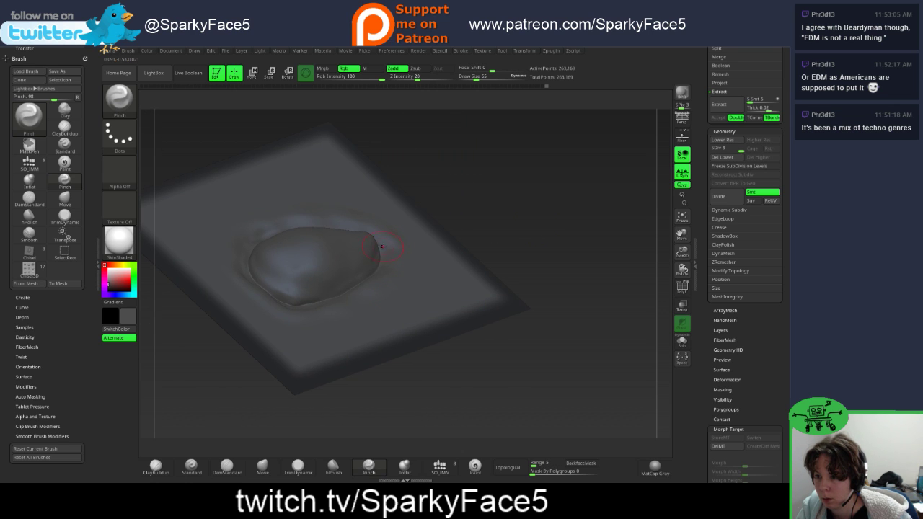
pyautogui.moveTo(307, 305); pyautogui.dragTo(257, 292)
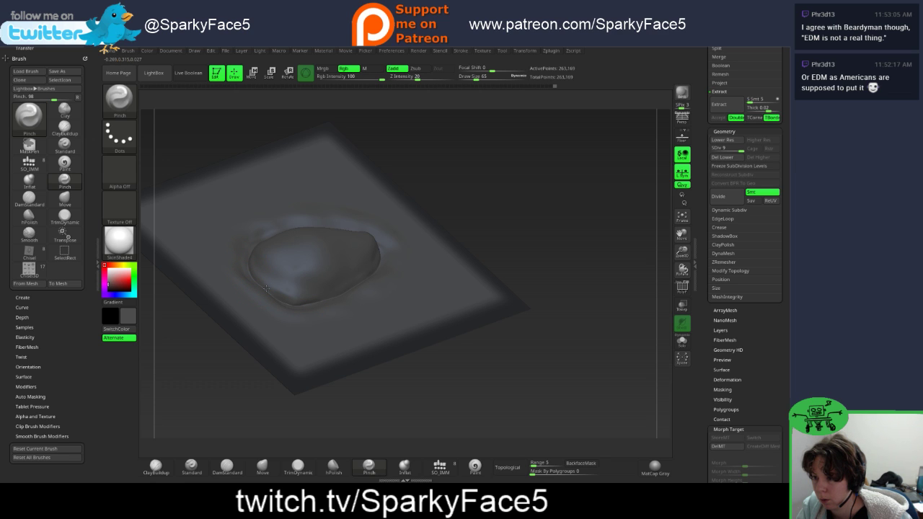
pyautogui.moveTo(432, 378); pyautogui.dragTo(325, 310)
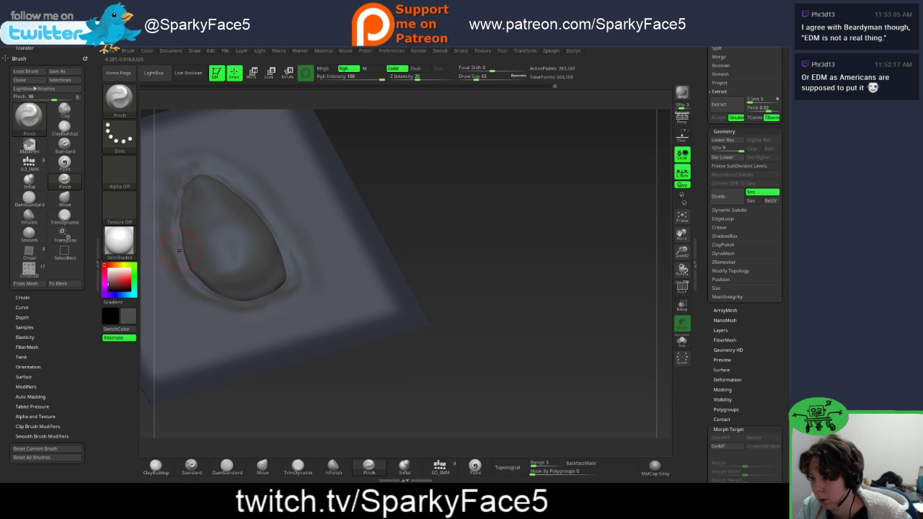
pyautogui.moveTo(274, 386); pyautogui.dragTo(344, 339)
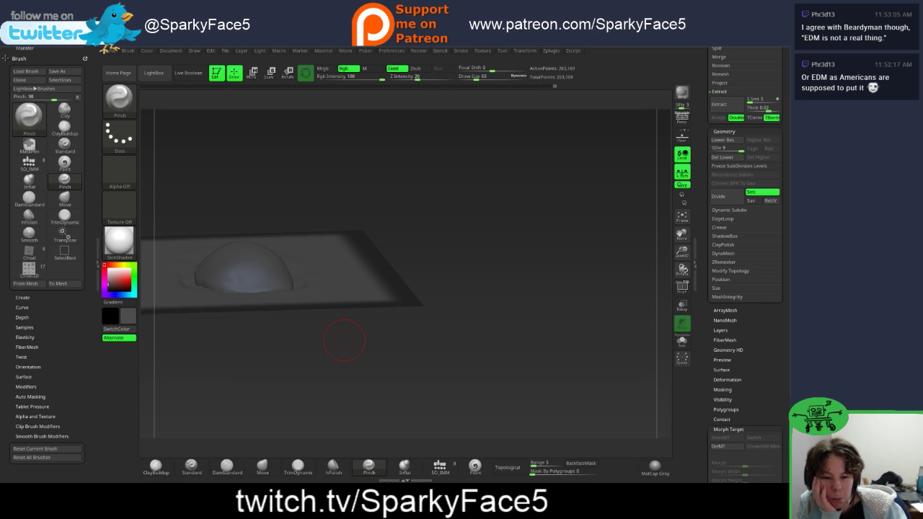
pyautogui.moveTo(515, 212)
pyautogui.mouseDown()
pyautogui.moveTo(516, 260)
pyautogui.moveTo(506, 278)
pyautogui.moveTo(515, 212)
pyautogui.moveTo(515, 252)
pyautogui.moveTo(528, 247)
pyautogui.mouseUp()
pyautogui.moveTo(499, 292); pyautogui.dragTo(478, 254)
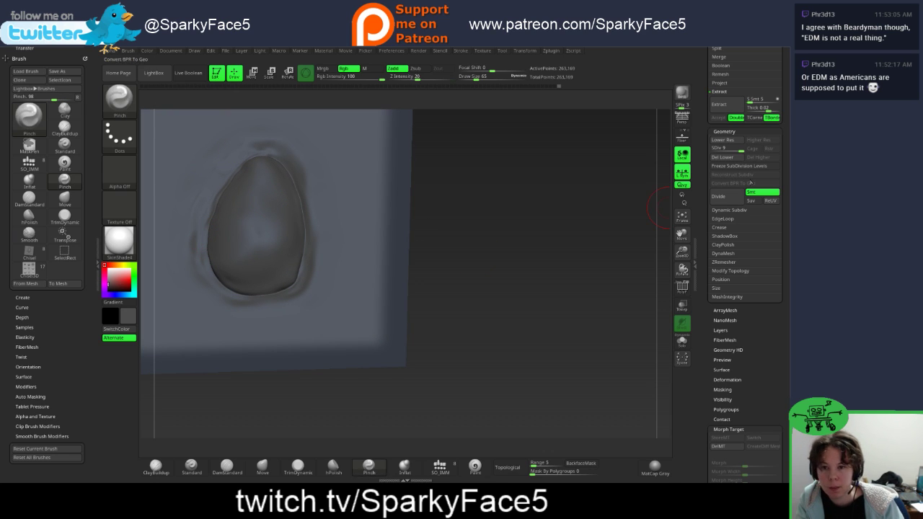
# Step: Smooth the surface around the teardrop at subdivision levels 5 and 7, and finish smoothing at level 9
pyautogui.moveTo(726, 150); pyautogui.dragTo(713, 149)
pyautogui.press('shift')
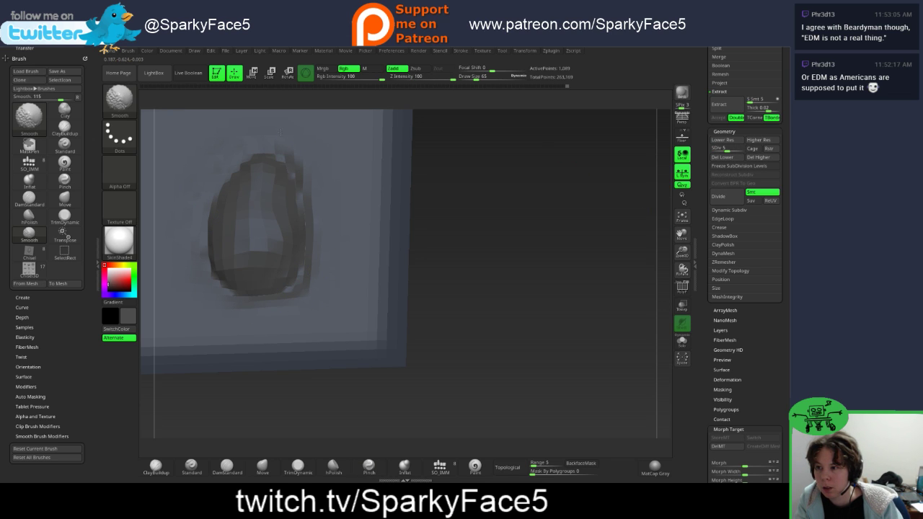
pyautogui.moveTo(727, 148); pyautogui.dragTo(734, 149)
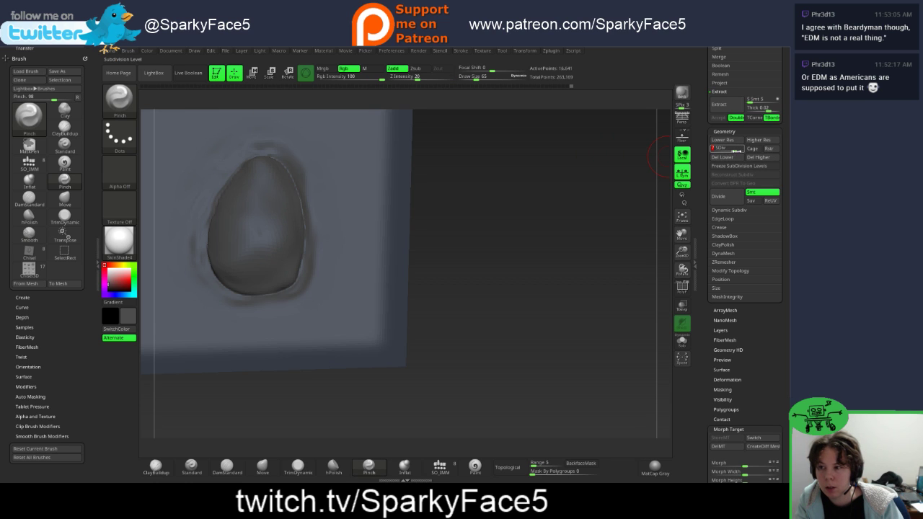
pyautogui.press('shift')
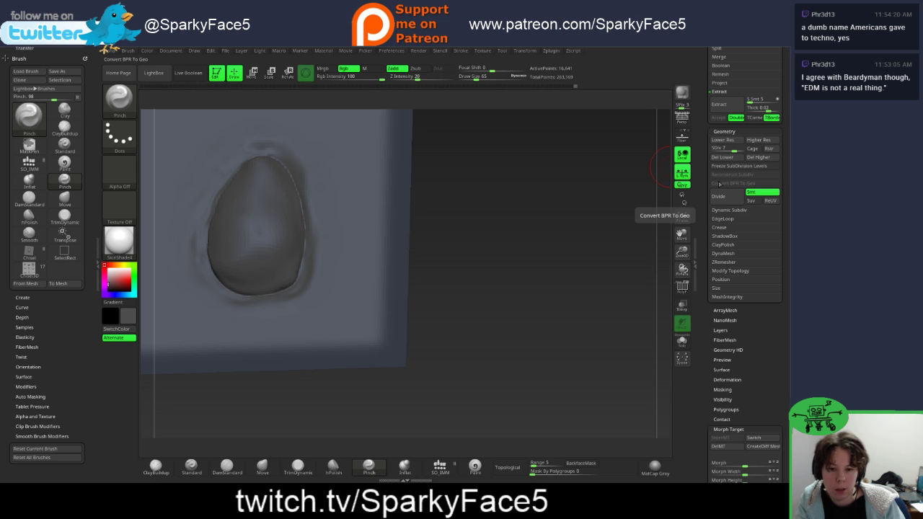
pyautogui.press('d')
pyautogui.press('d')
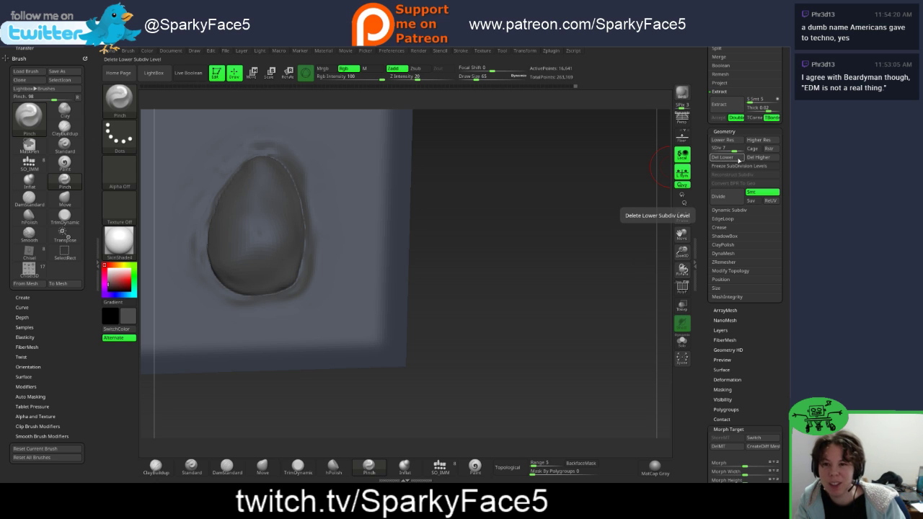
pyautogui.moveTo(431, 278)
pyautogui.mouseDown()
pyautogui.moveTo(426, 235)
pyautogui.moveTo(411, 277)
pyautogui.moveTo(350, 253)
pyautogui.mouseUp()
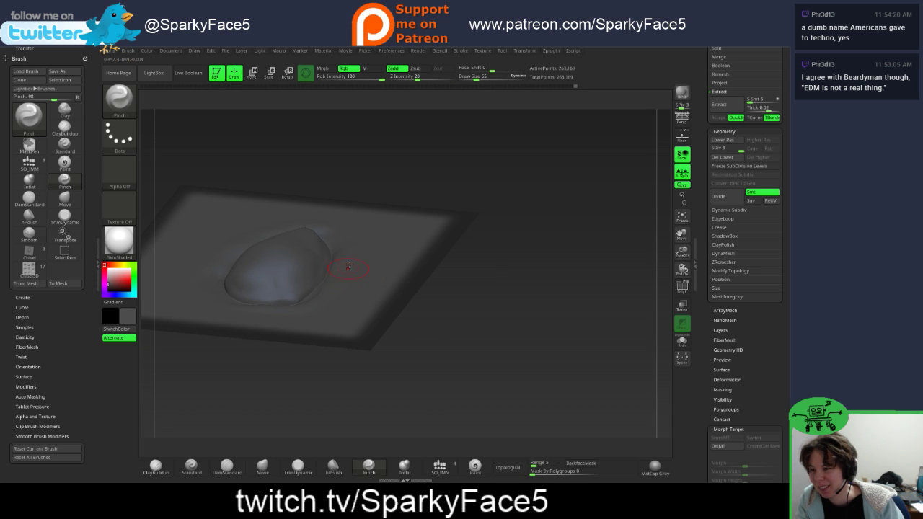
pyautogui.press('shift')
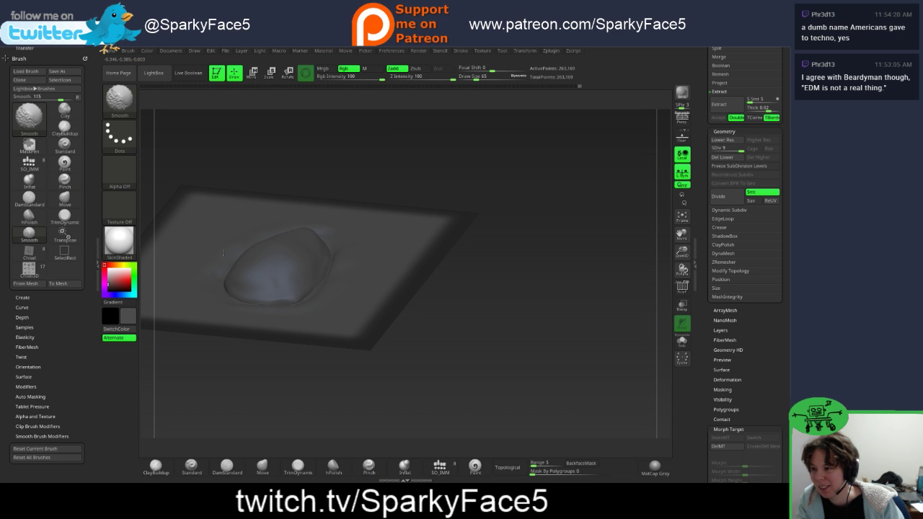
pyautogui.moveTo(490, 298)
pyautogui.mouseDown()
pyautogui.moveTo(497, 331)
pyautogui.moveTo(307, 364)
pyautogui.mouseUp()
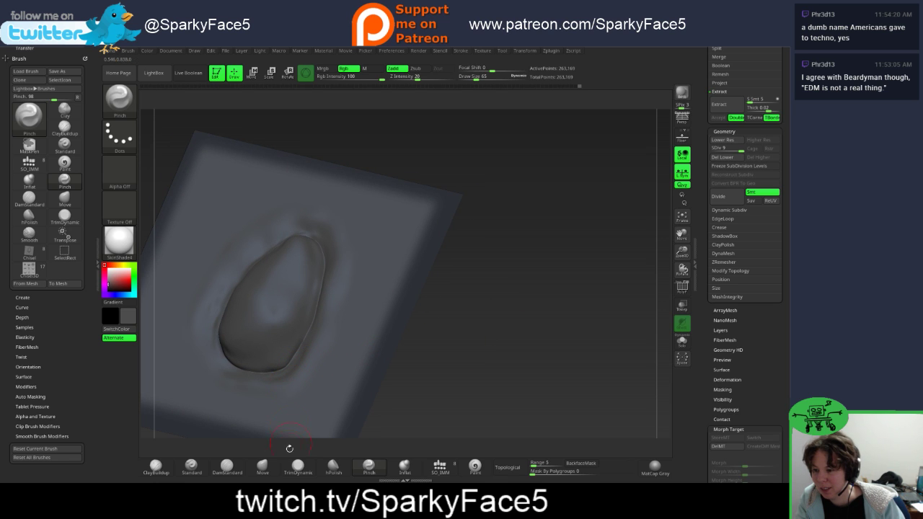
# Step: Switch to the Move brush, align the view squarely to the plane and show the floor grid
pyautogui.click(262, 467)
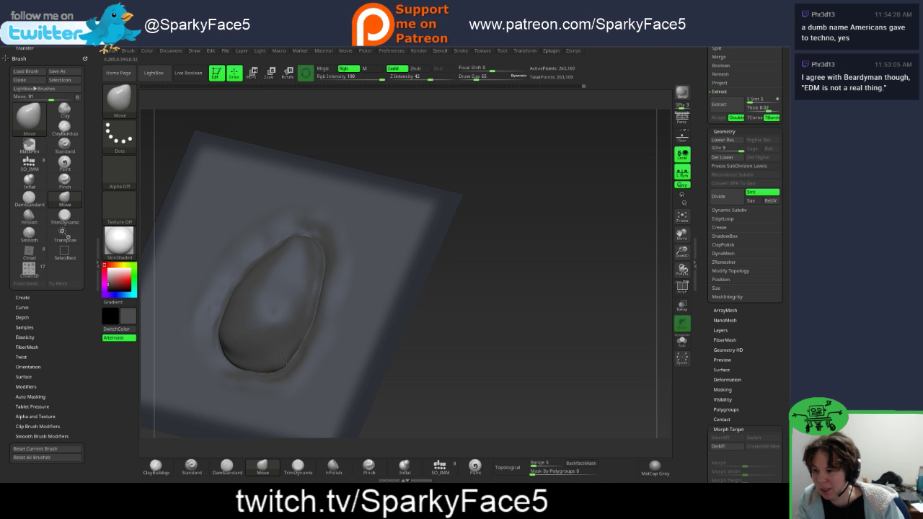
pyautogui.moveTo(461, 352)
pyautogui.keyDown('shift'); pyautogui.mouseDown()
pyautogui.moveTo(486, 336)
pyautogui.moveTo(450, 317)
pyautogui.moveTo(442, 300)
pyautogui.moveTo(537, 230)
pyautogui.moveTo(494, 267)
pyautogui.moveTo(436, 274)
pyautogui.mouseUp(); pyautogui.keyUp('shift')
pyautogui.click(682, 137)
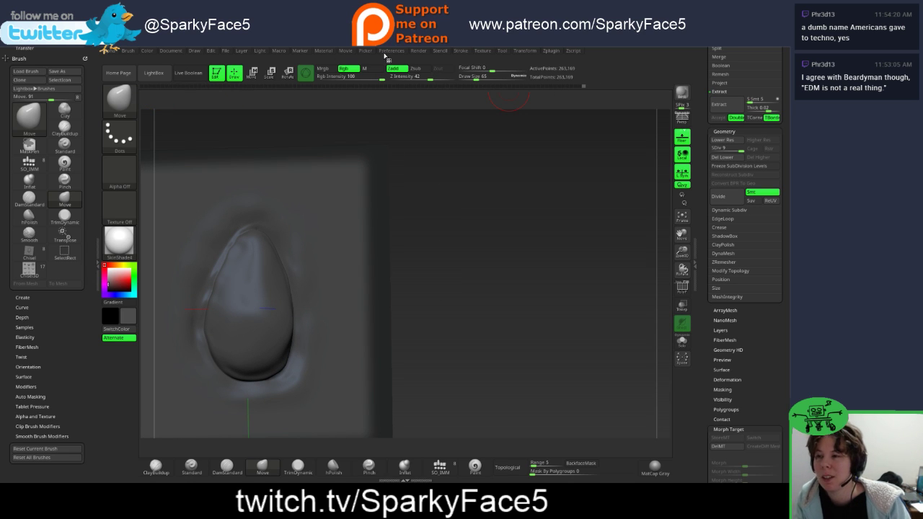
# Step: Start saving the project under a new name and create and open a "seed VDM" folder inside "strawberry owl"
pyautogui.click(226, 50)
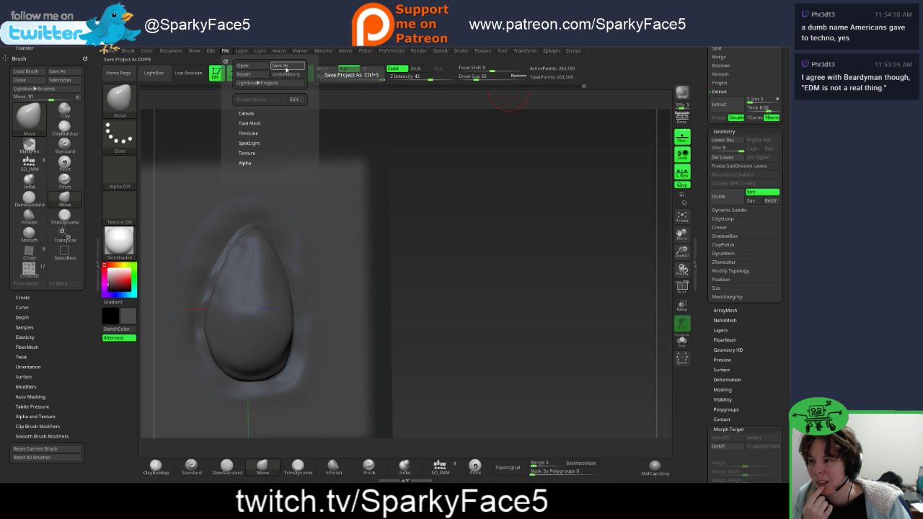
pyautogui.click(281, 66)
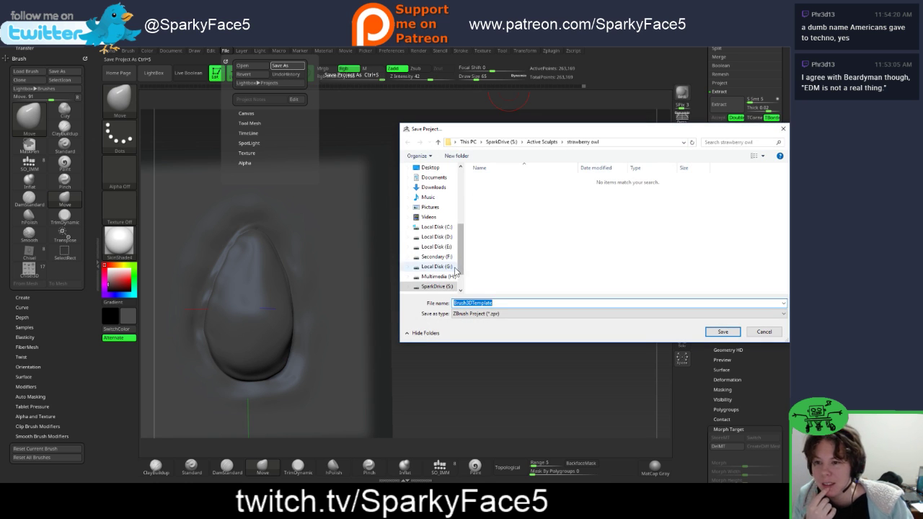
pyautogui.click(456, 155)
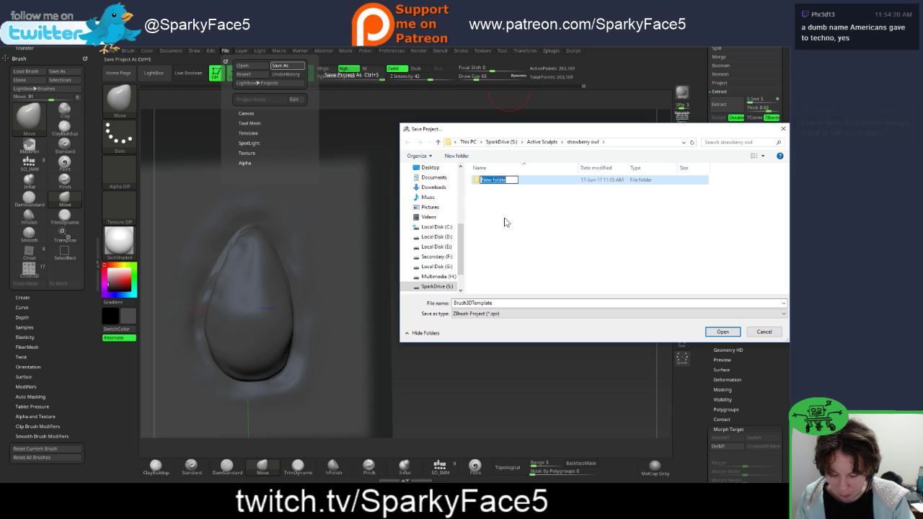
pyautogui.write('seed VDM')
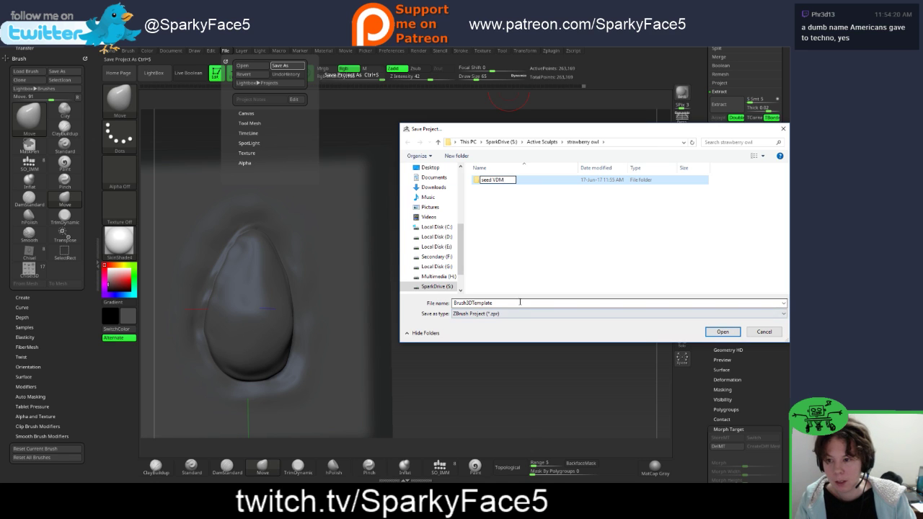
pyautogui.press('Return')
pyautogui.doubleClick(487, 182)
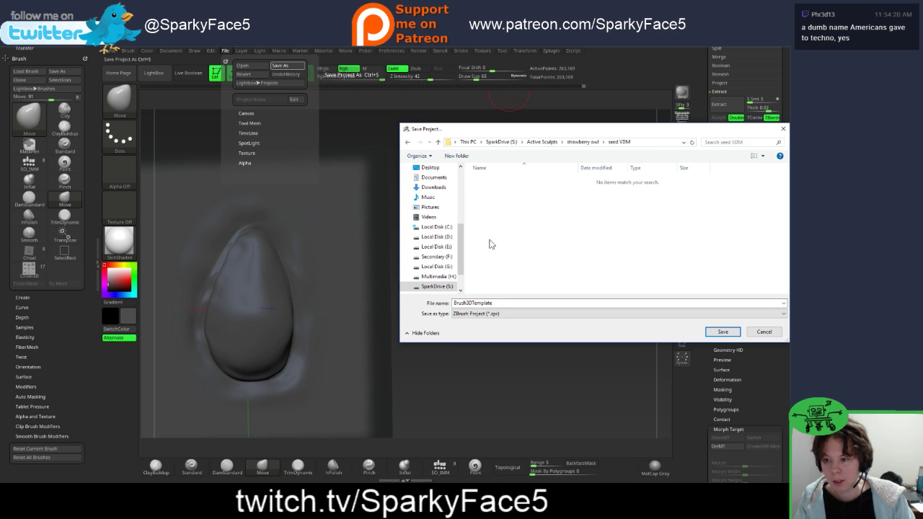
# Step: Save the ZBrush project as "seed" in the seed VDM folder
pyautogui.doubleClick(506, 304)
pyautogui.write('se')
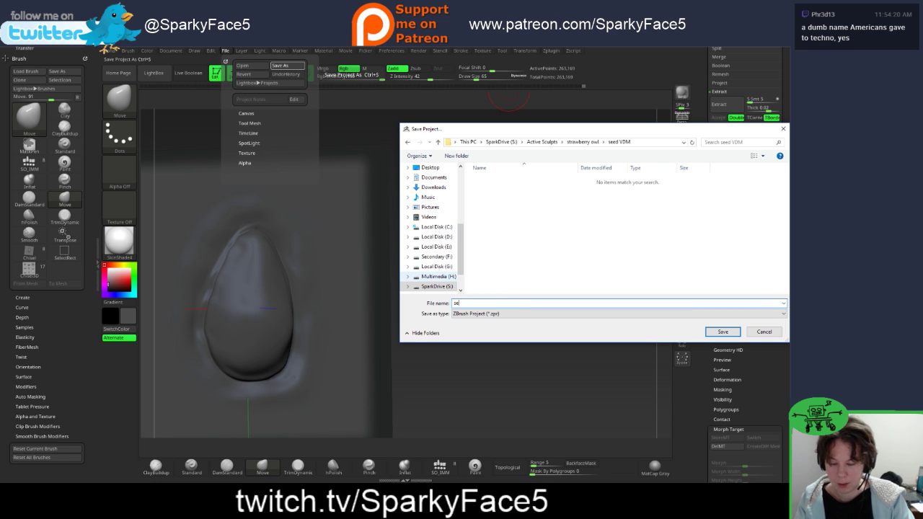
pyautogui.write('ed')
pyautogui.click(727, 334)
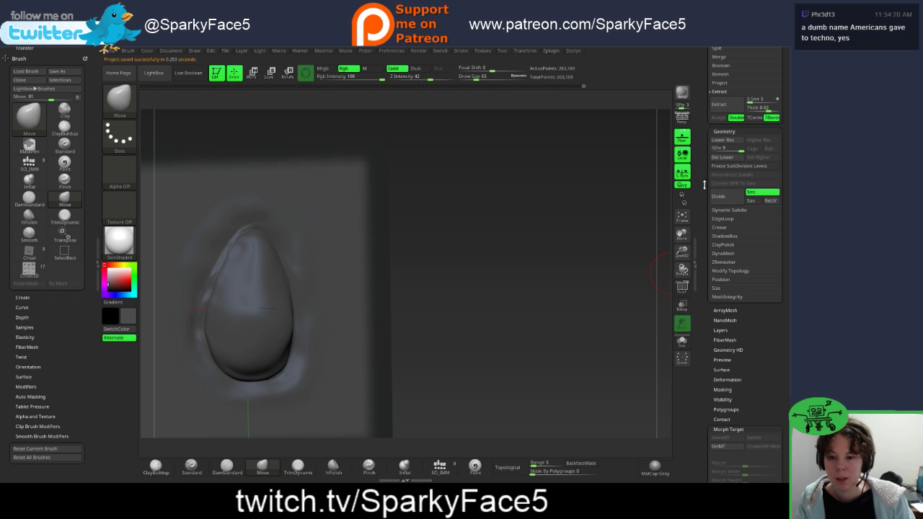
# Step: Rename the Plane3D_1 subtool to "Seed"
pyautogui.scroll(7, 724, 173)
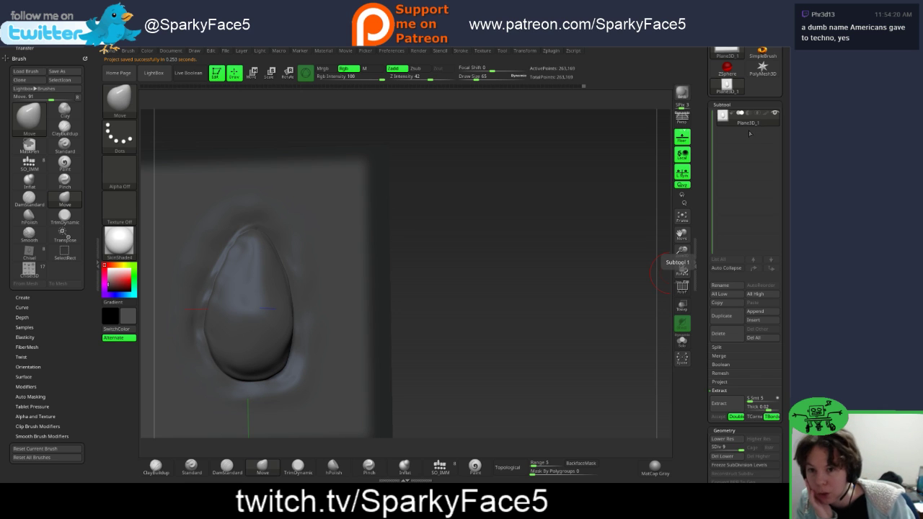
pyautogui.click(725, 286)
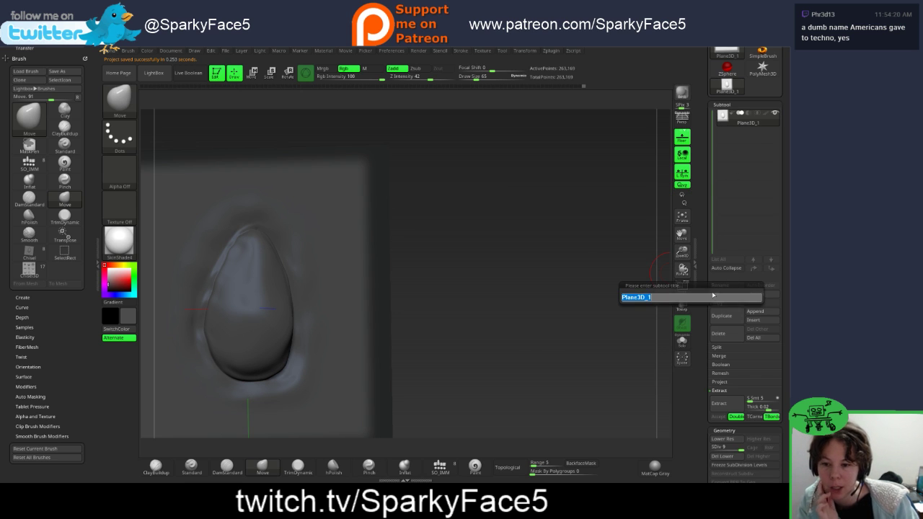
pyautogui.press('BackSpace')
pyautogui.write('Seed')
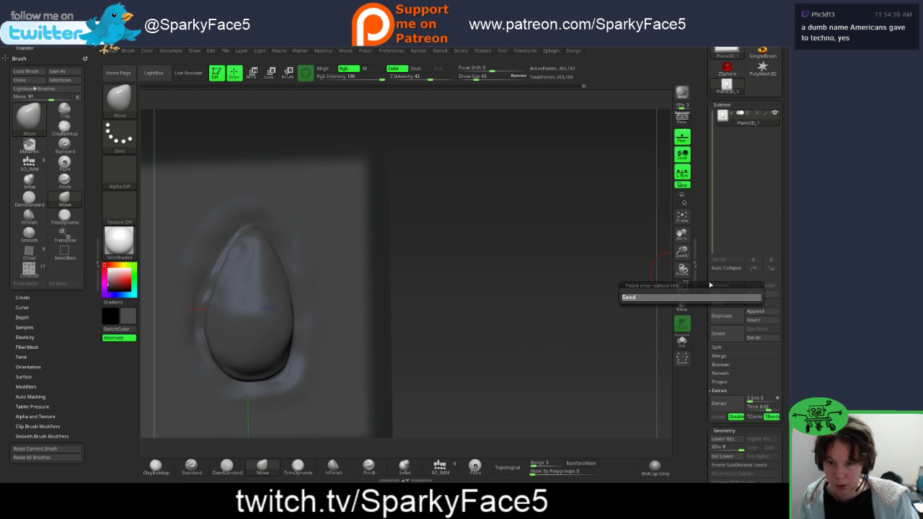
pyautogui.press('Return')
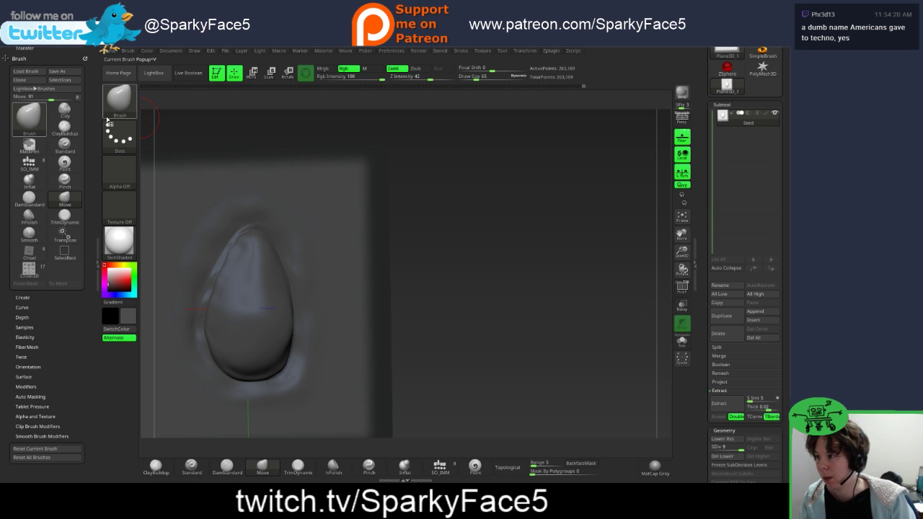
# Step: Append the Seed mesh to the Chisel brush as a new tip
pyautogui.click(30, 252)
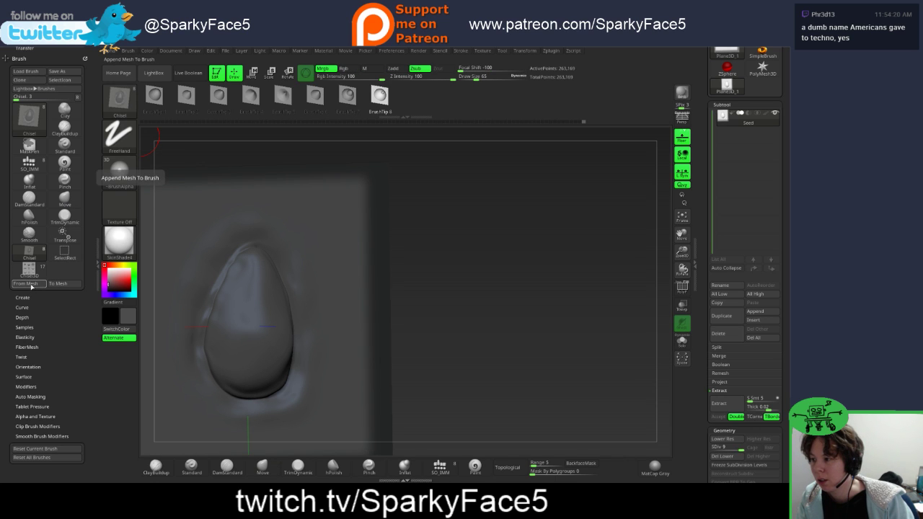
pyautogui.click(24, 283)
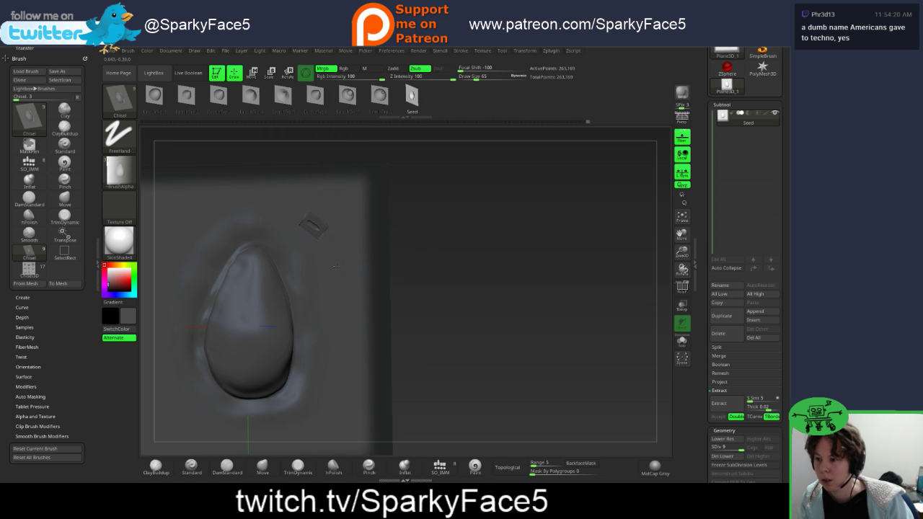
# Step: Set the Chisel brush's stroke to DragDot and try the seed tip on the plane, undoing the test stamps
pyautogui.click(119, 135)
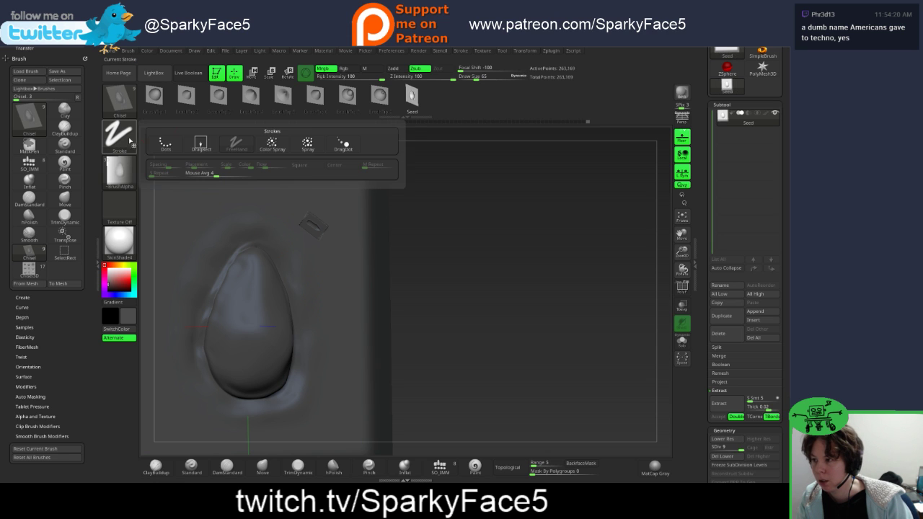
pyautogui.click(344, 147)
pyautogui.moveTo(338, 283); pyautogui.dragTo(336, 308)
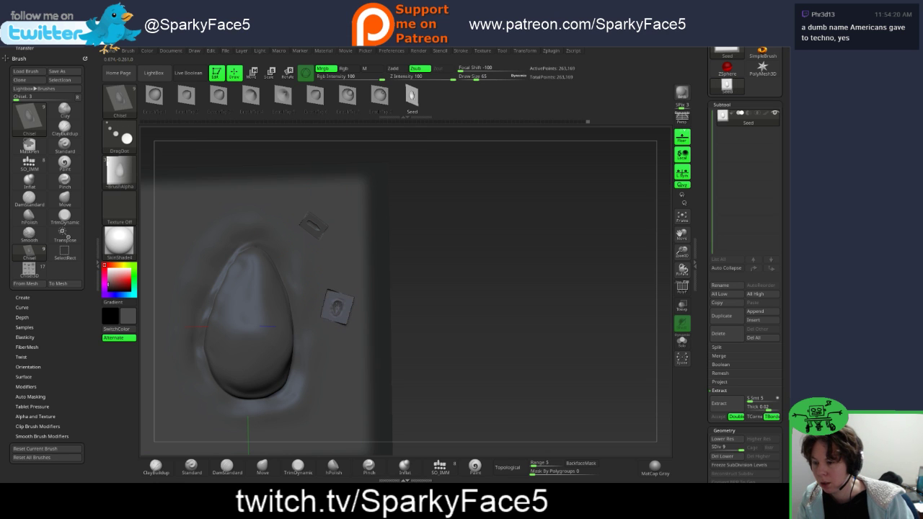
pyautogui.moveTo(438, 323); pyautogui.dragTo(406, 253)
pyautogui.press('ctrl')
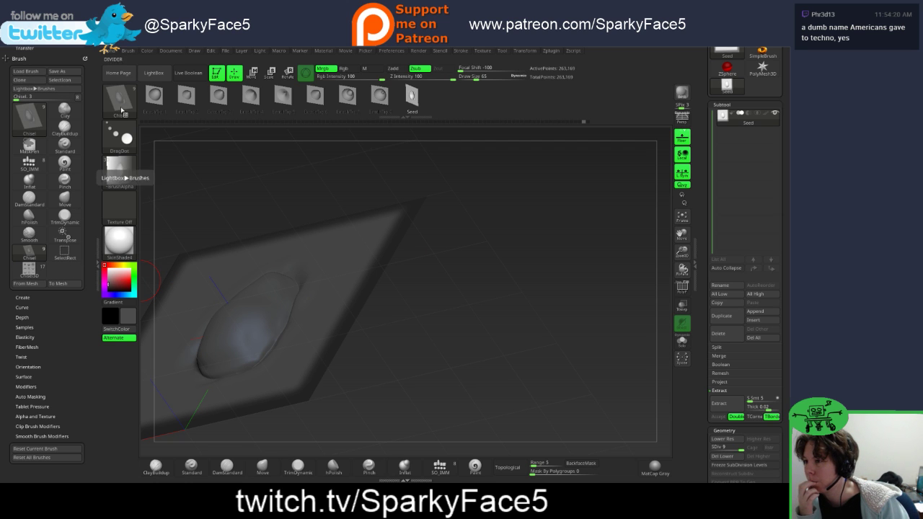
# Step: Frame the plane and convert the Chisel brush's Seed tip back into a separate mesh
pyautogui.moveTo(457, 291); pyautogui.dragTo(448, 274)
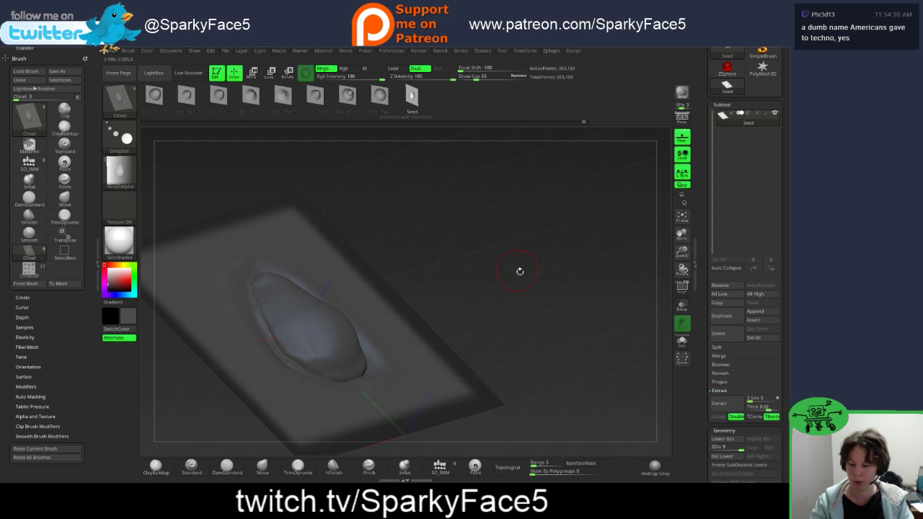
pyautogui.moveTo(519, 271); pyautogui.dragTo(527, 291)
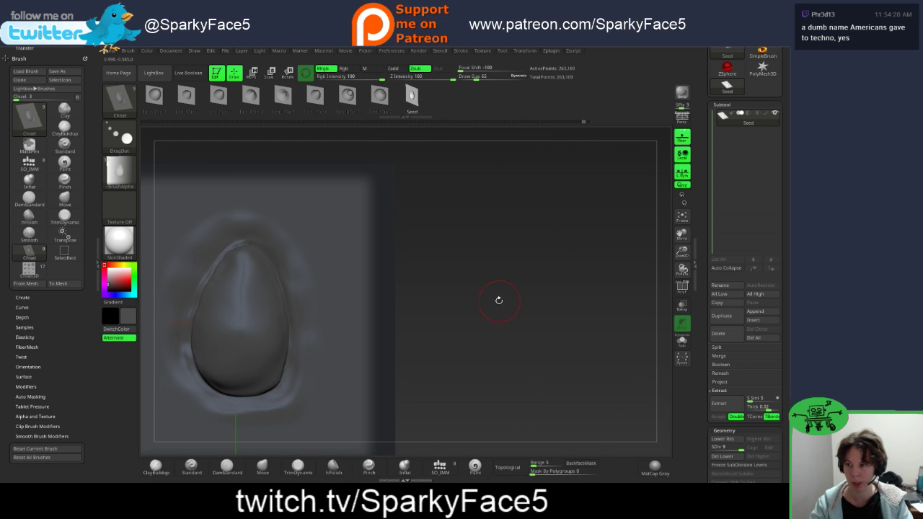
pyautogui.press('f')
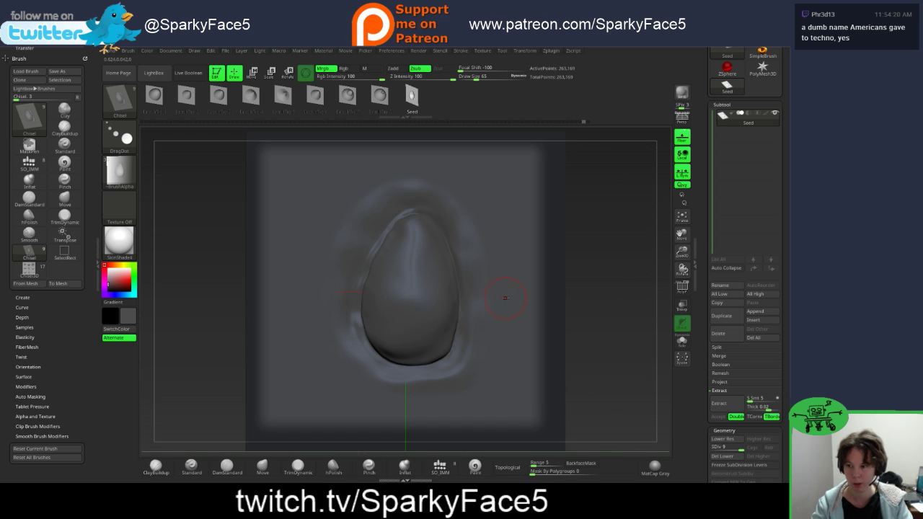
pyautogui.click(65, 284)
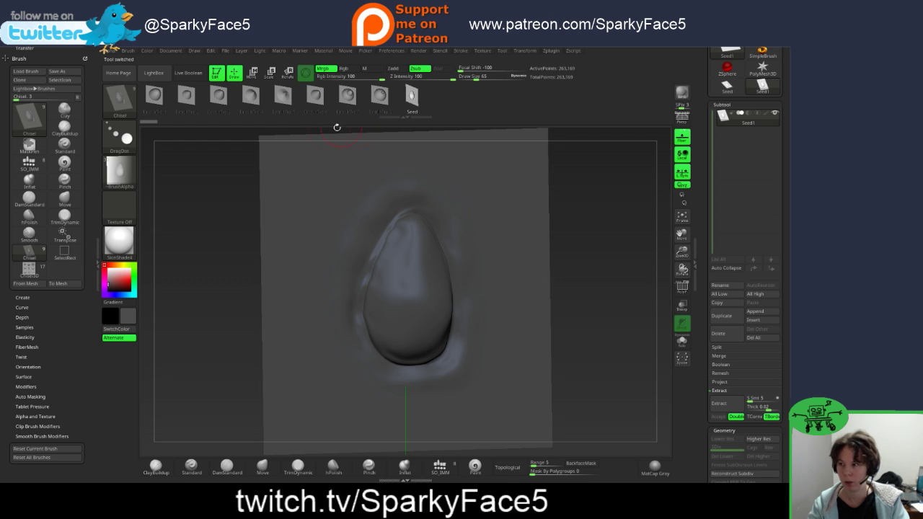
# Step: Append the Seed1 mesh to the Chisel brush as another tip, test-stamp it on the plane and undo the stamp
pyautogui.click(33, 284)
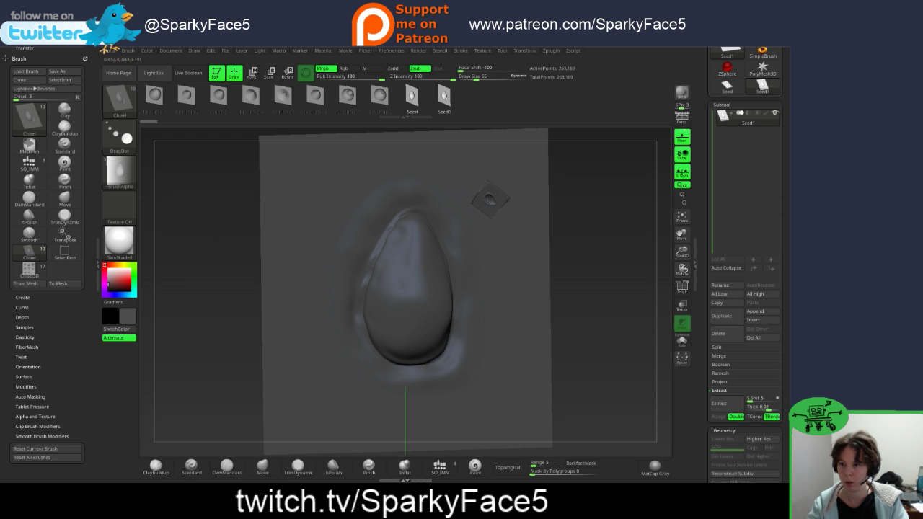
pyautogui.moveTo(597, 247)
pyautogui.mouseDown()
pyautogui.moveTo(556, 191)
pyautogui.moveTo(563, 221)
pyautogui.mouseUp()
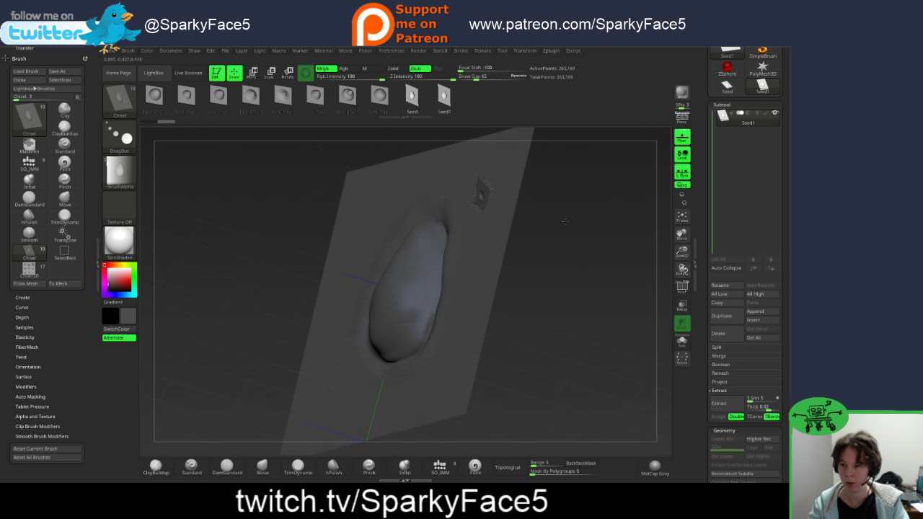
pyautogui.hotkey('ctrl', 'z')
pyautogui.moveTo(542, 262); pyautogui.dragTo(566, 275)
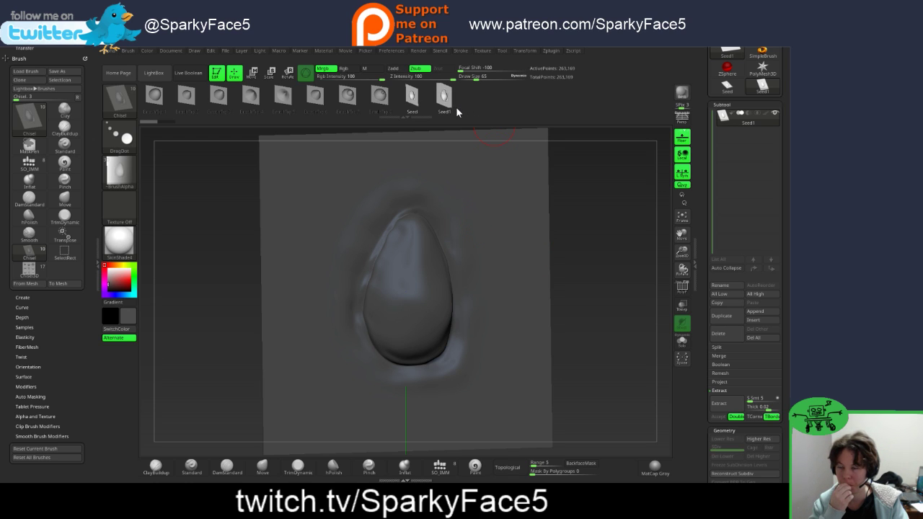
pyautogui.moveTo(712, 170); pyautogui.dragTo(713, 200)
pyautogui.scroll(3, 713, 200)
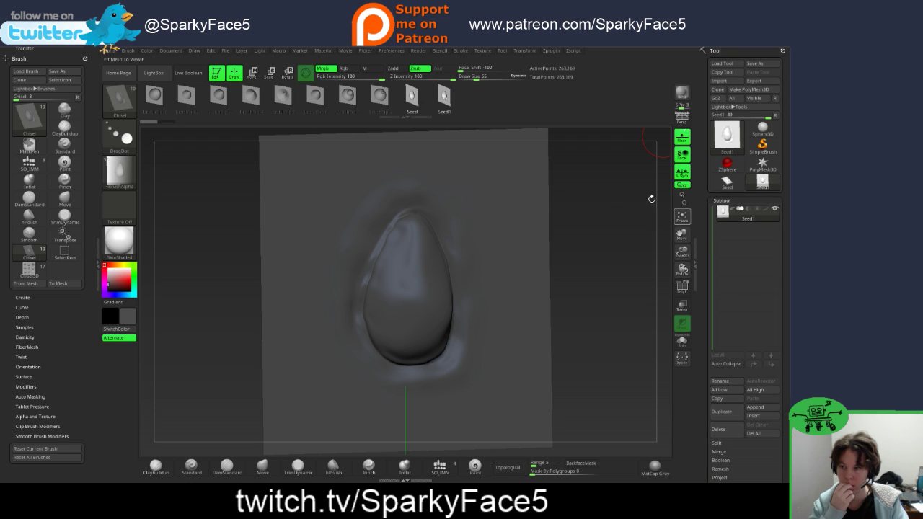
pyautogui.click(166, 121)
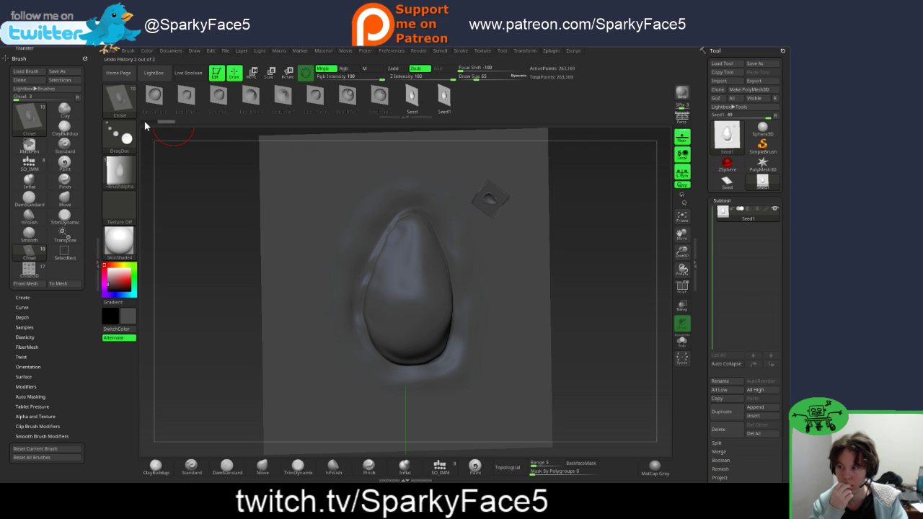
pyautogui.click(145, 124)
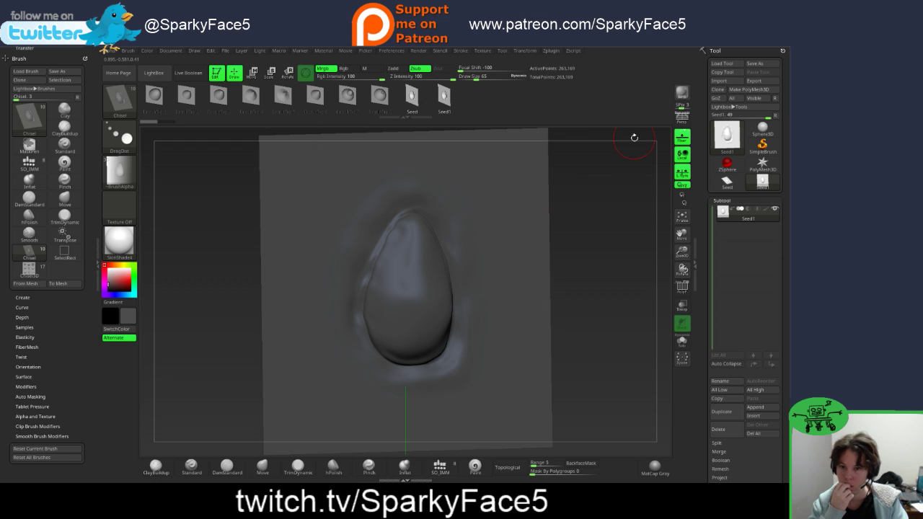
# Step: Switch to the original Seed tool and clear the mask from its plane
pyautogui.click(726, 181)
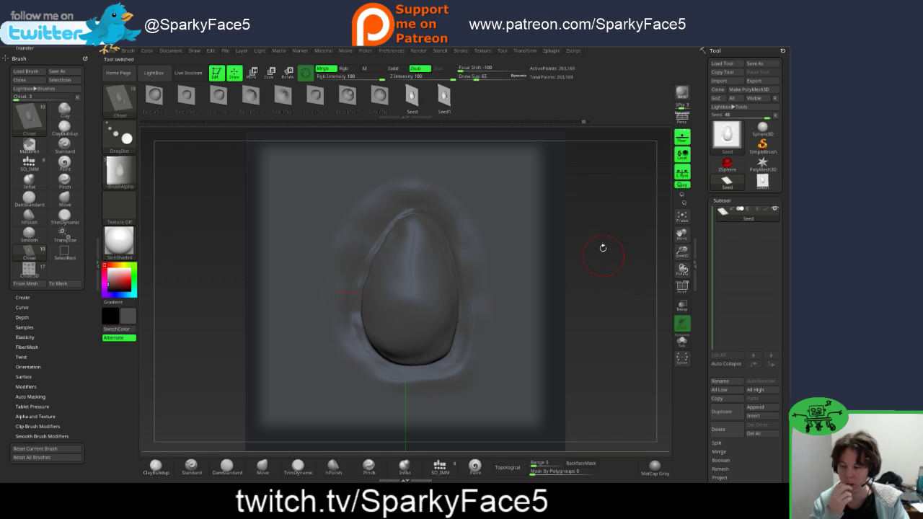
pyautogui.press('ctrl')
pyautogui.keyDown('ctrl'); pyautogui.click(619, 296); pyautogui.keyUp('ctrl')
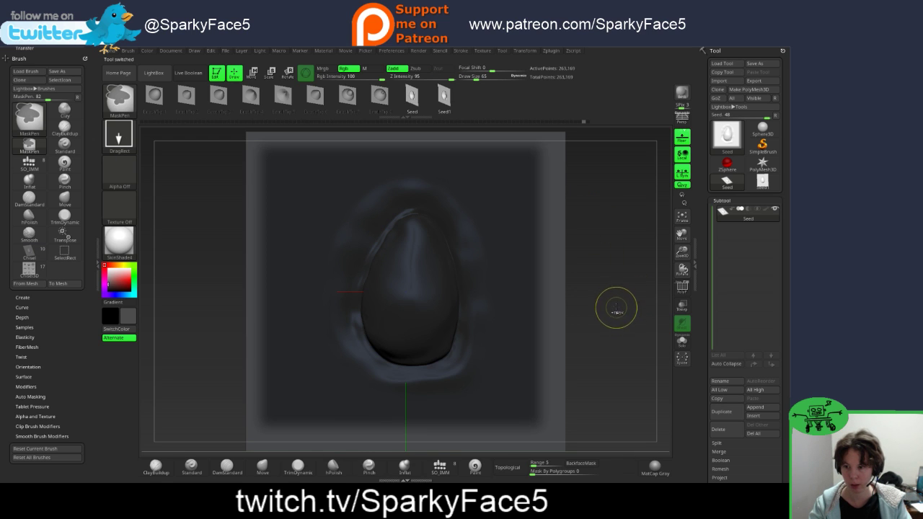
pyautogui.keyDown('ctrl'); pyautogui.moveTo(612, 301); pyautogui.dragTo(643, 291); pyautogui.keyUp('ctrl')
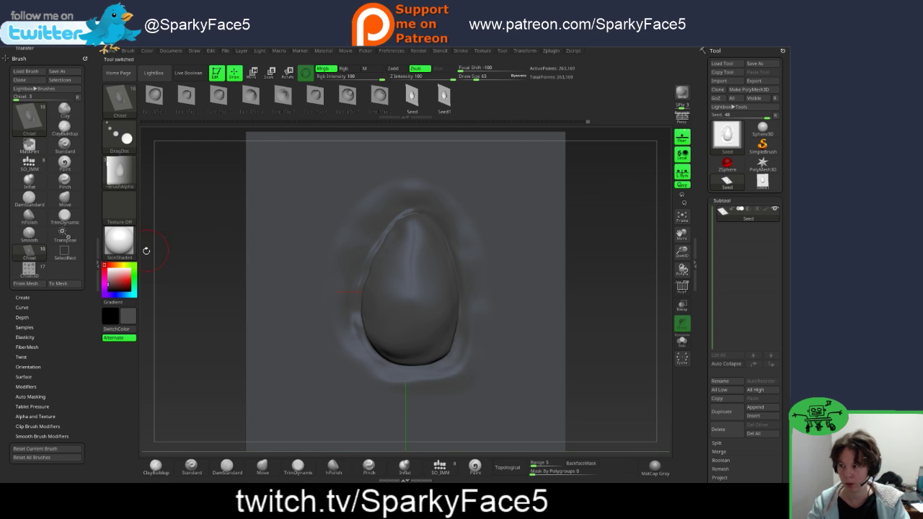
# Step: Append the unmasked Seed mesh as a Chisel tip and test-stamp it with Zadd on, raising the draw size to 163
pyautogui.click(35, 284)
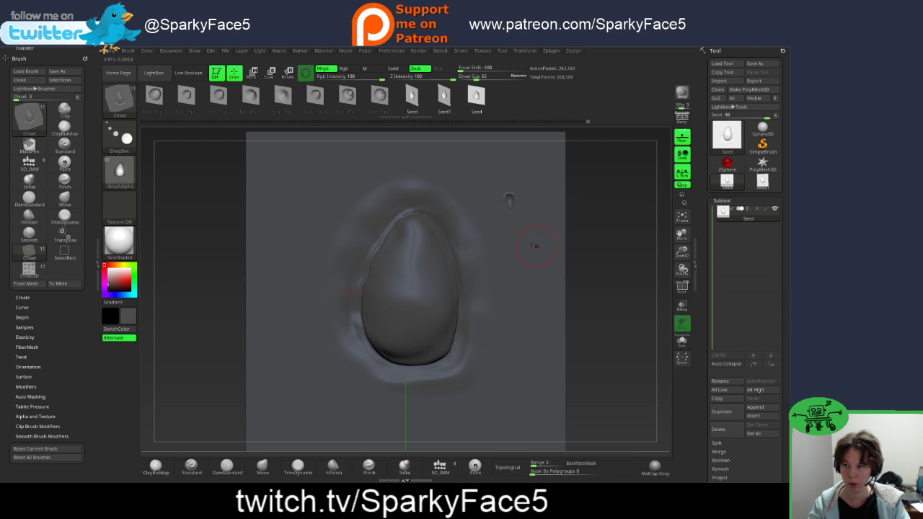
pyautogui.click(396, 70)
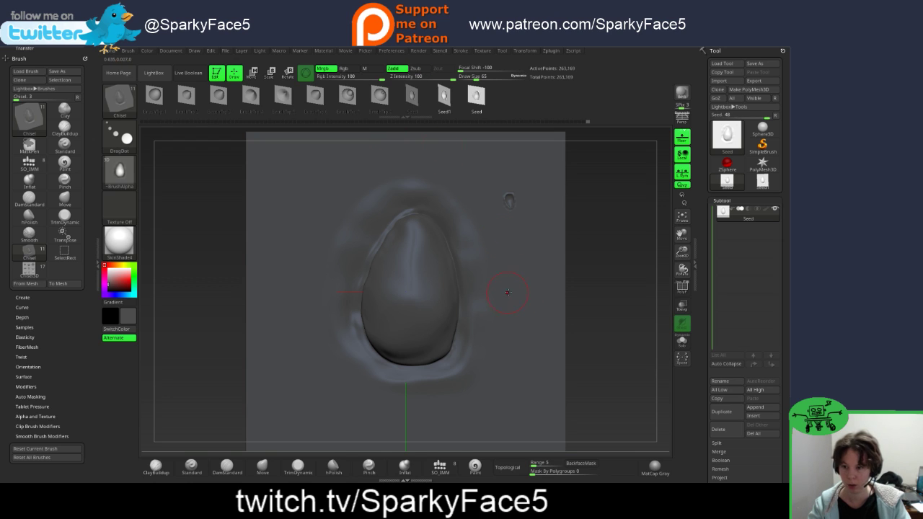
pyautogui.moveTo(518, 299)
pyautogui.mouseDown()
pyautogui.moveTo(524, 305)
pyautogui.moveTo(514, 273)
pyautogui.mouseUp()
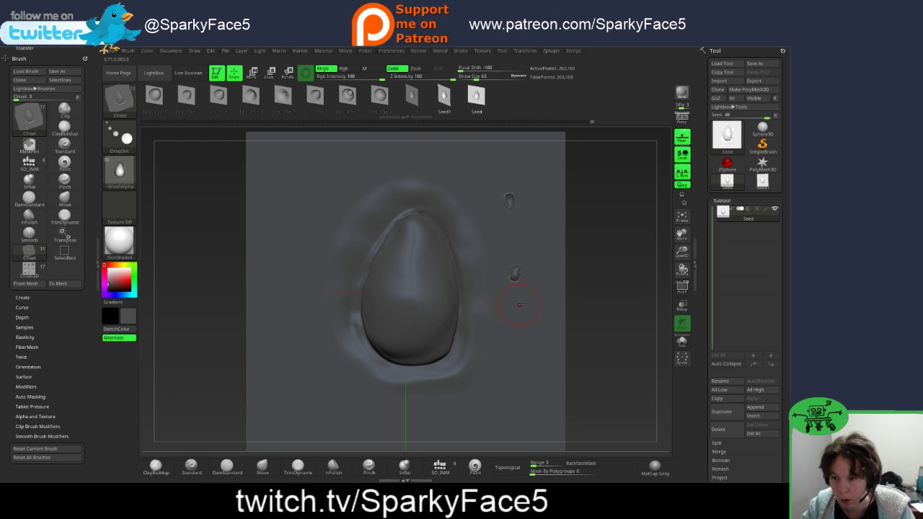
pyautogui.press('s')
pyautogui.moveTo(521, 318)
pyautogui.mouseDown()
pyautogui.moveTo(534, 319)
pyautogui.moveTo(520, 345)
pyautogui.moveTo(521, 336)
pyautogui.mouseUp()
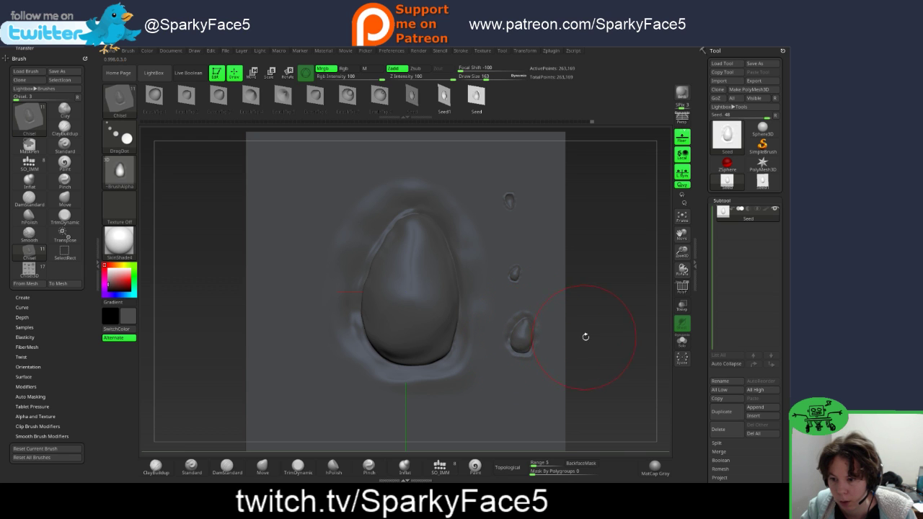
# Step: Test the earlier masked Seed tip with a stamp on the plane's upper corner and inspect the stamp from the side
pyautogui.moveTo(586, 337)
pyautogui.mouseDown()
pyautogui.moveTo(573, 321)
pyautogui.moveTo(563, 338)
pyautogui.moveTo(593, 295)
pyautogui.moveTo(581, 313)
pyautogui.moveTo(599, 305)
pyautogui.mouseUp()
pyautogui.click(444, 100)
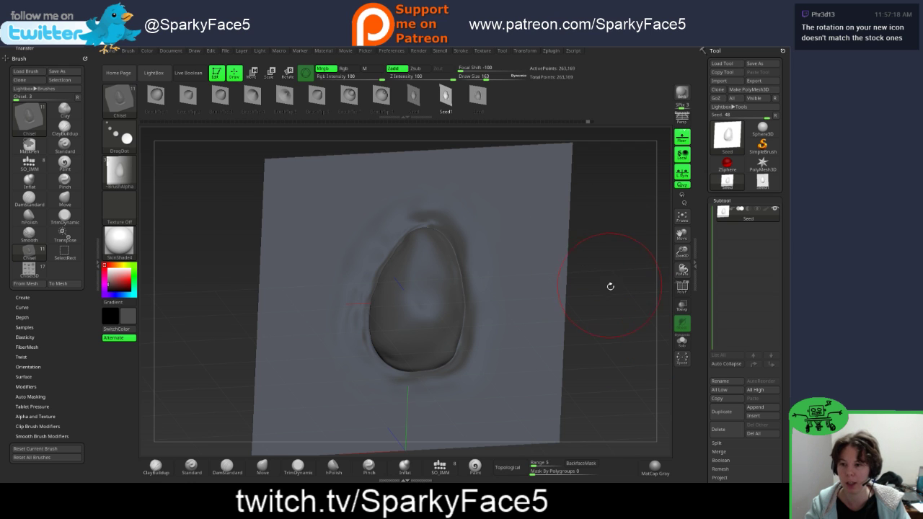
pyautogui.moveTo(609, 286); pyautogui.dragTo(612, 260)
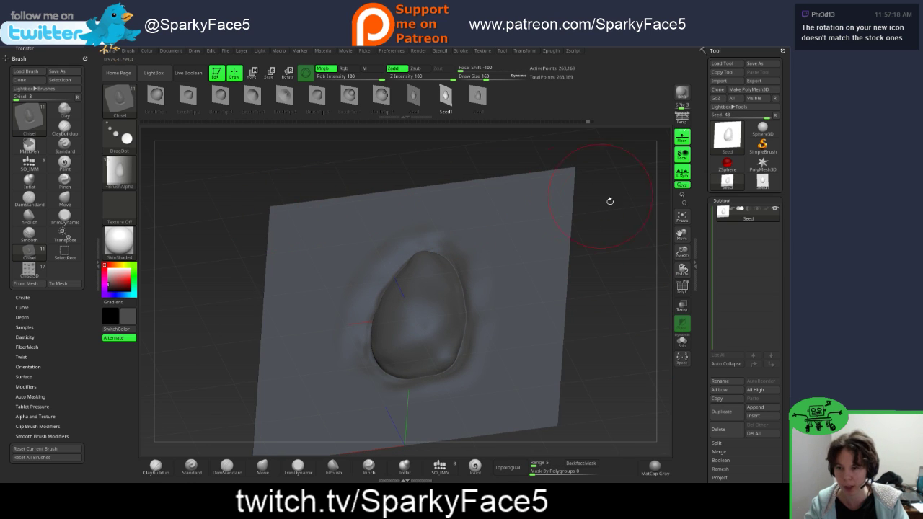
pyautogui.moveTo(600, 218); pyautogui.dragTo(588, 249)
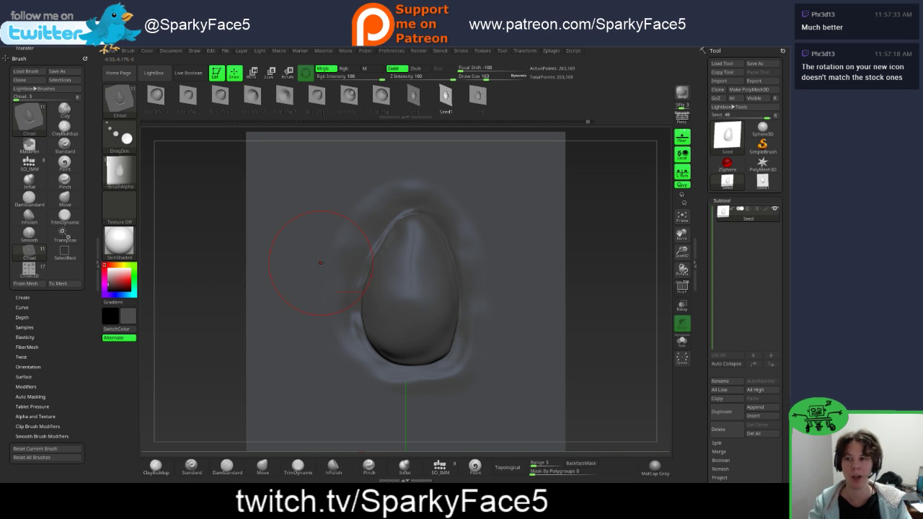
pyautogui.click(478, 98)
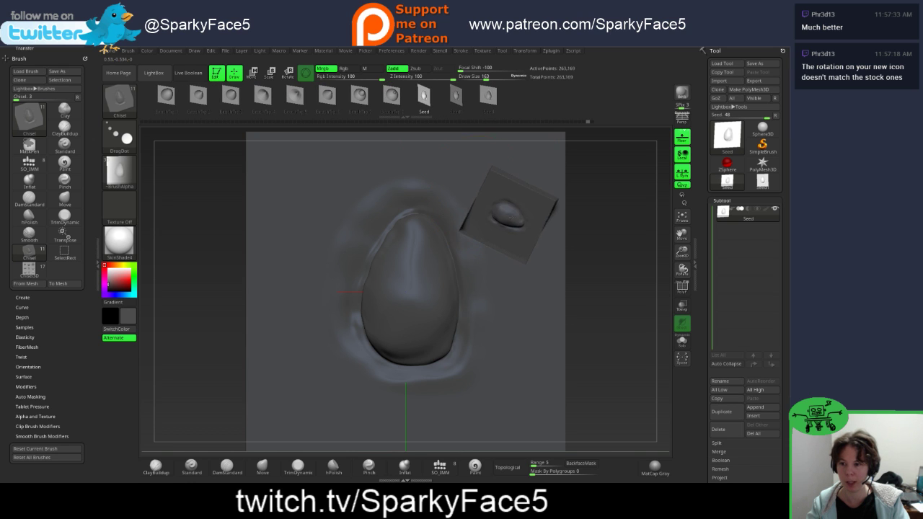
pyautogui.moveTo(509, 214); pyautogui.dragTo(503, 212)
pyautogui.moveTo(610, 244); pyautogui.dragTo(567, 238)
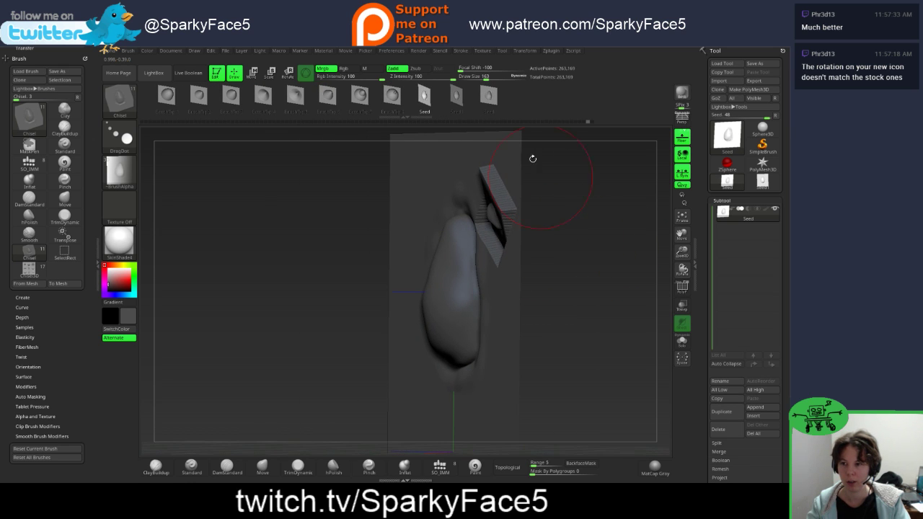
# Step: Stamp the newest Seed tip at six spots around the large seed and inspect the stamps at an angle
pyautogui.click(488, 97)
pyautogui.moveTo(585, 279); pyautogui.dragTo(615, 279)
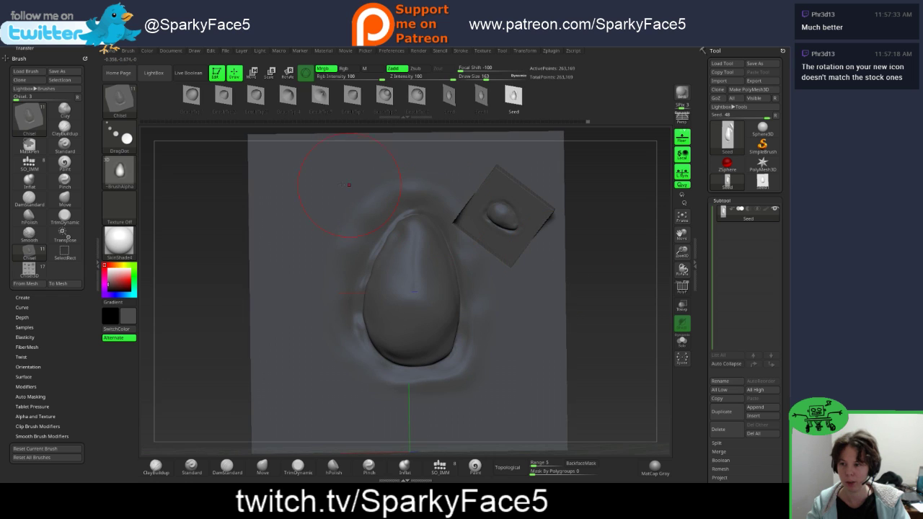
pyautogui.moveTo(303, 204); pyautogui.dragTo(318, 194)
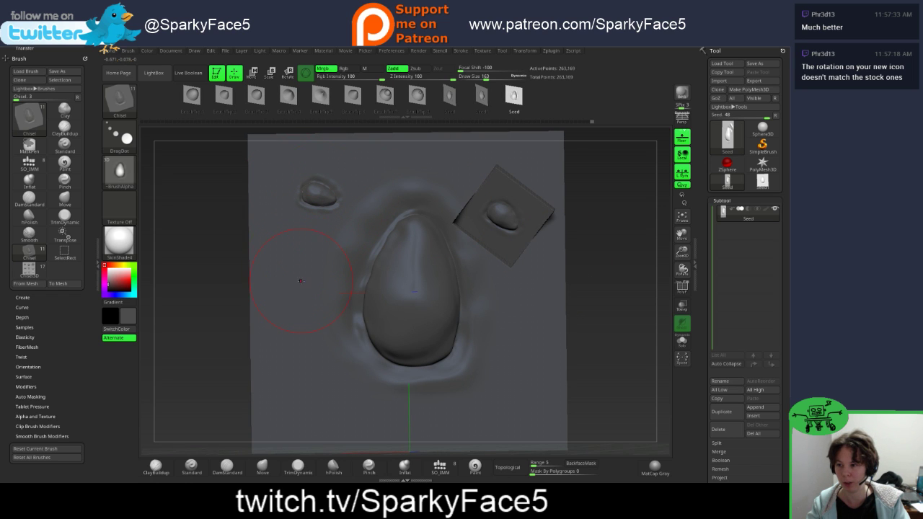
pyautogui.moveTo(301, 281); pyautogui.dragTo(299, 262)
pyautogui.moveTo(299, 359); pyautogui.dragTo(310, 351)
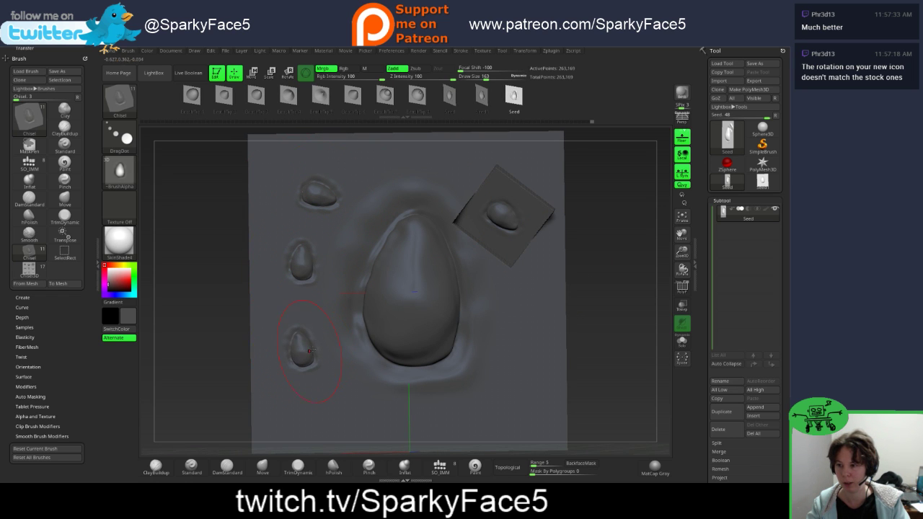
pyautogui.moveTo(505, 374); pyautogui.dragTo(508, 364)
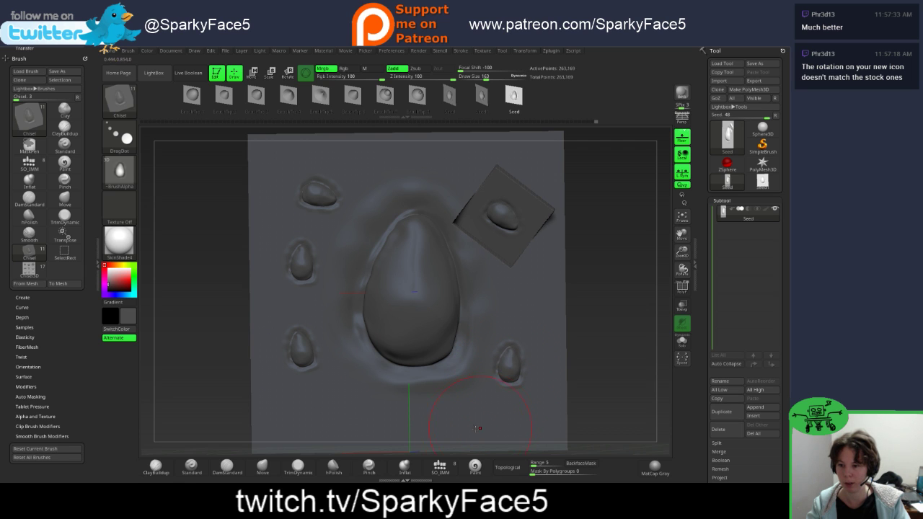
pyautogui.moveTo(331, 423); pyautogui.dragTo(333, 408)
pyautogui.moveTo(504, 328); pyautogui.dragTo(526, 312)
pyautogui.moveTo(623, 318); pyautogui.dragTo(598, 296)
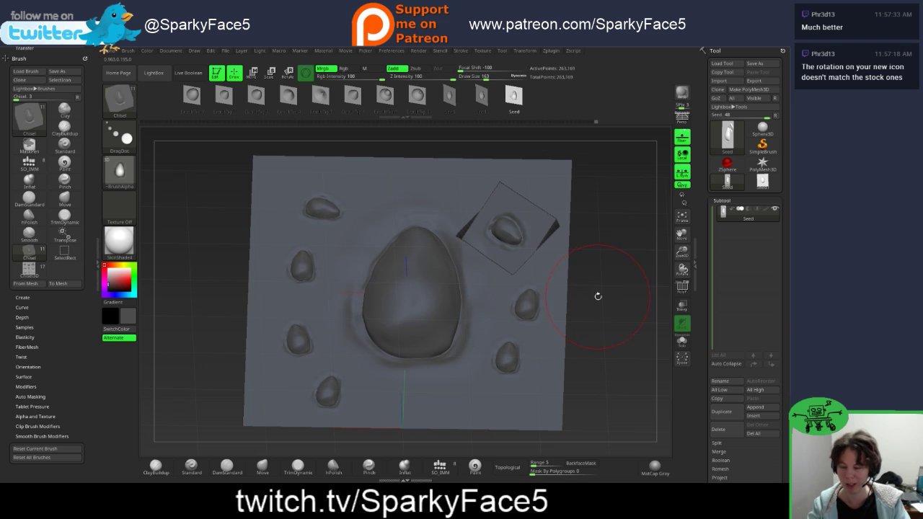
# Step: Roll the undo history back to before the test stamps and face the plane from the front
pyautogui.click(427, 121)
pyautogui.moveTo(426, 120); pyautogui.dragTo(588, 123)
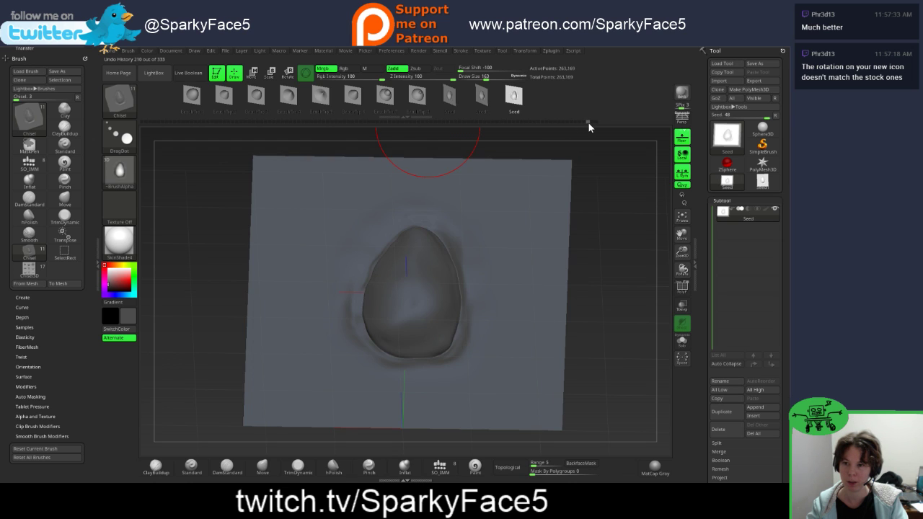
pyautogui.moveTo(607, 204); pyautogui.dragTo(593, 248)
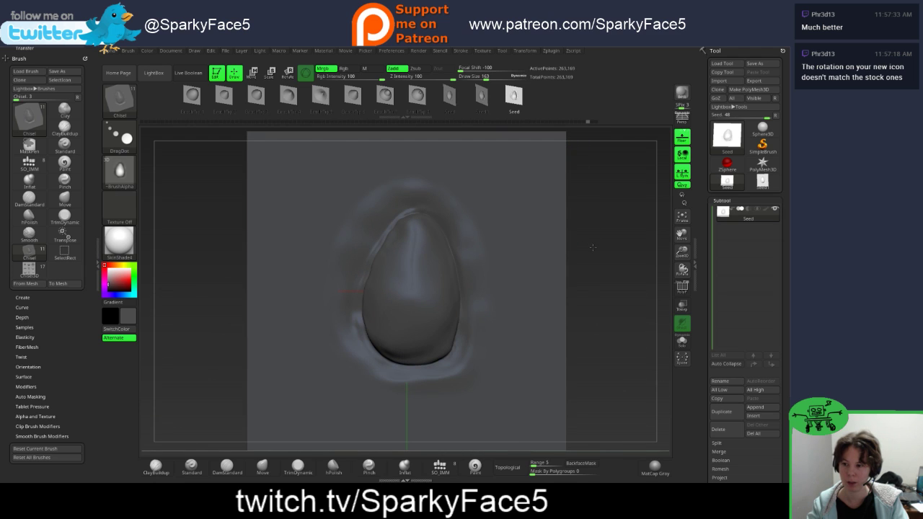
# Step: Save the project as "seed" in the seed VDM folder, overwriting the existing file
pyautogui.click(226, 51)
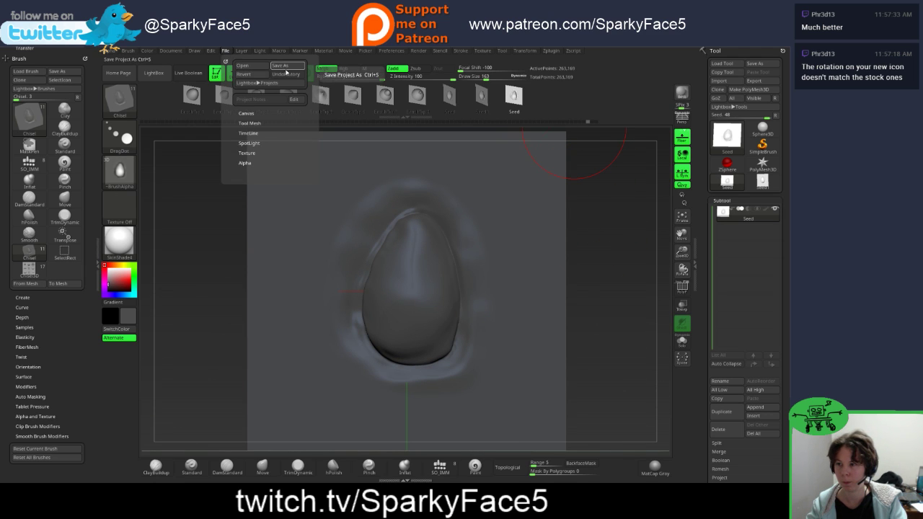
pyautogui.click(286, 72)
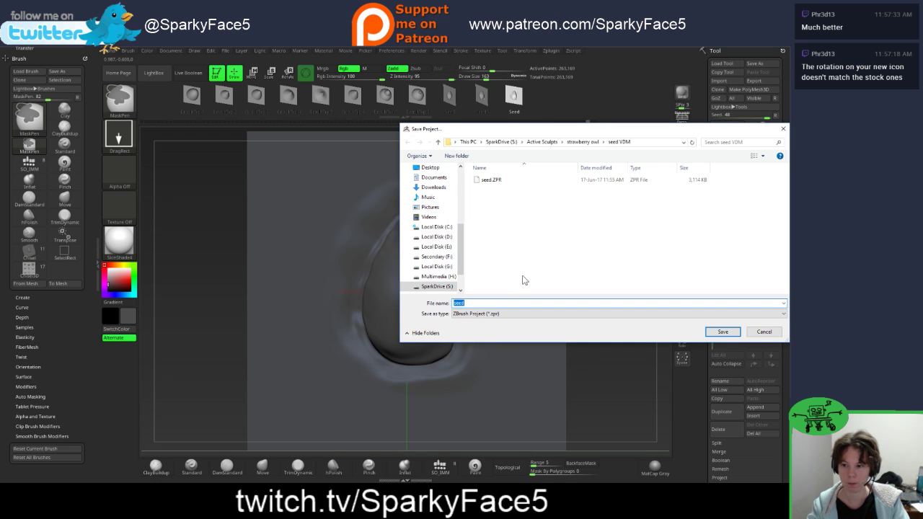
pyautogui.click(721, 331)
pyautogui.click(420, 259)
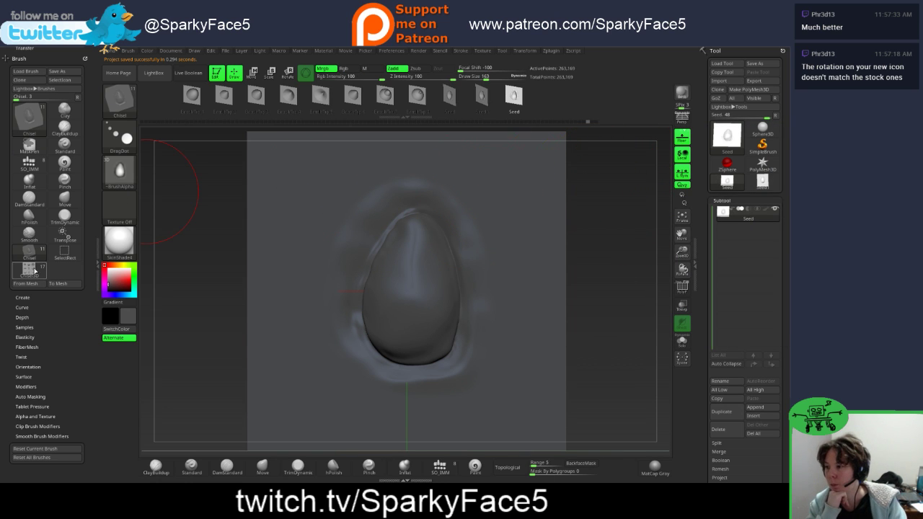
# Step: Activate the first Seed tip of the Chisel brush and review the seed entries among the brush's tips
pyautogui.click(449, 100)
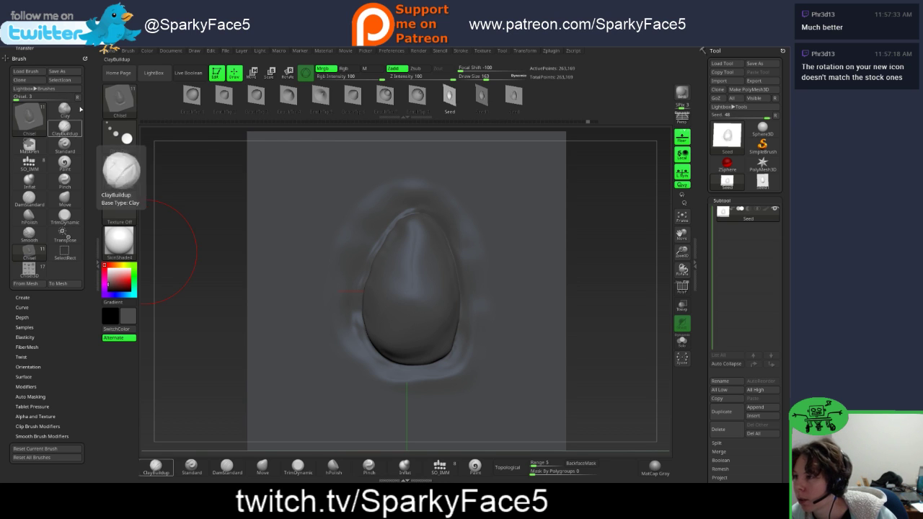
pyautogui.click(125, 113)
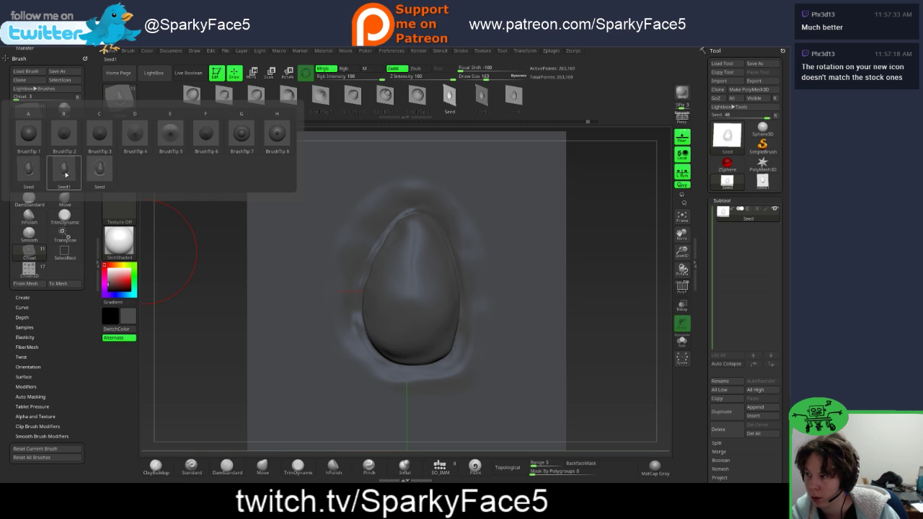
pyautogui.moveTo(67, 173)
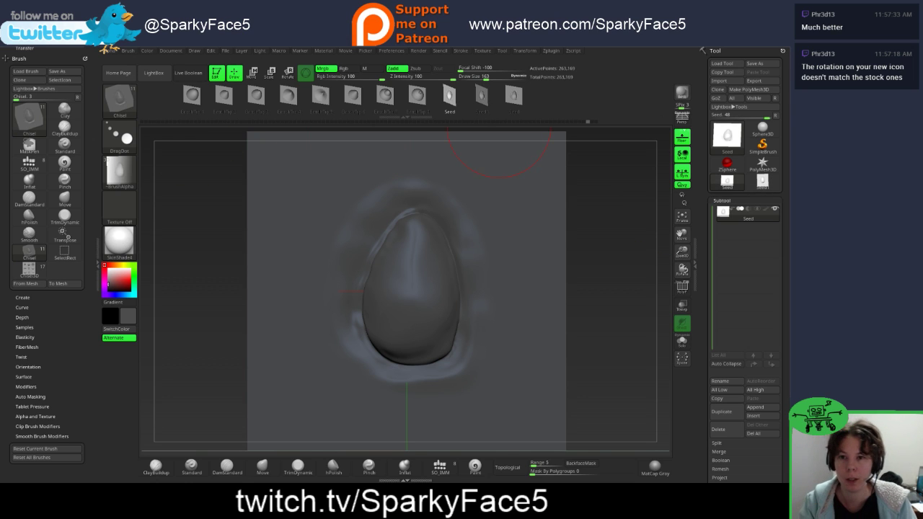
# Step: Load owl4.ZTL from the strawberry owl folder and frame the owl in the view
pyautogui.click(725, 64)
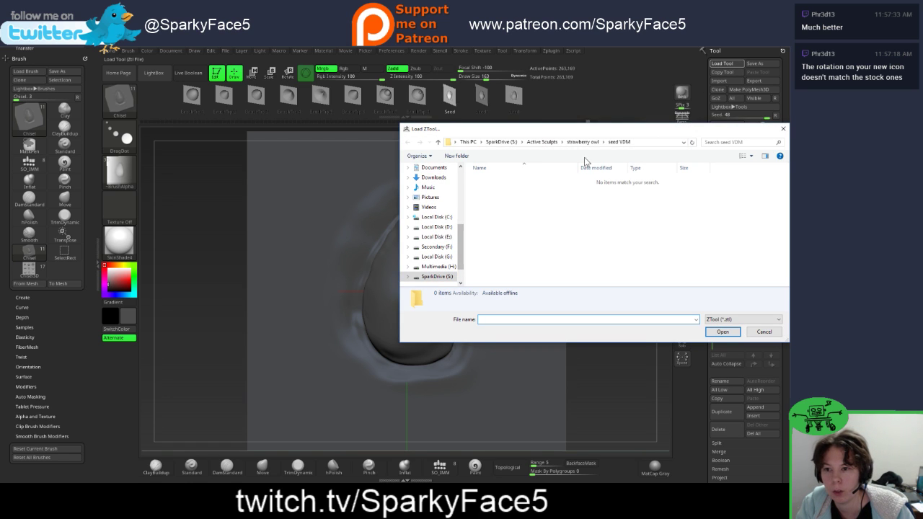
pyautogui.click(583, 142)
pyautogui.click(504, 223)
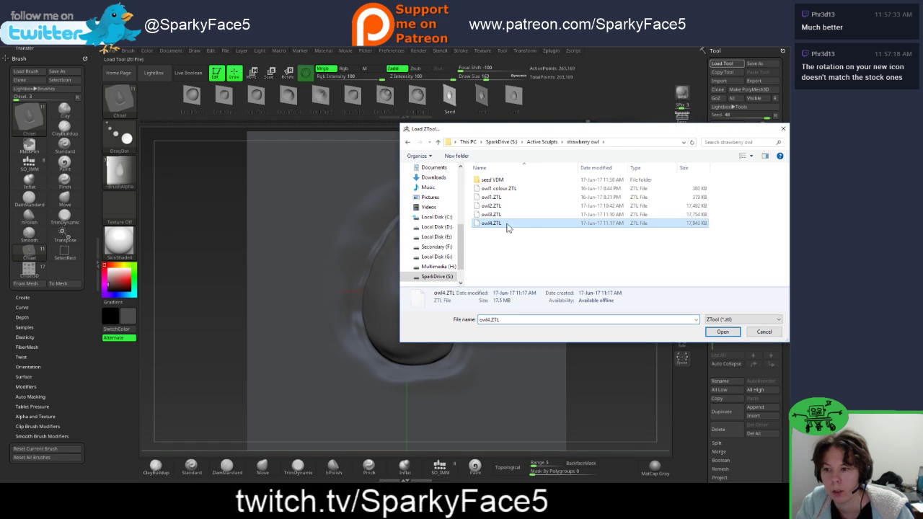
pyautogui.click(718, 332)
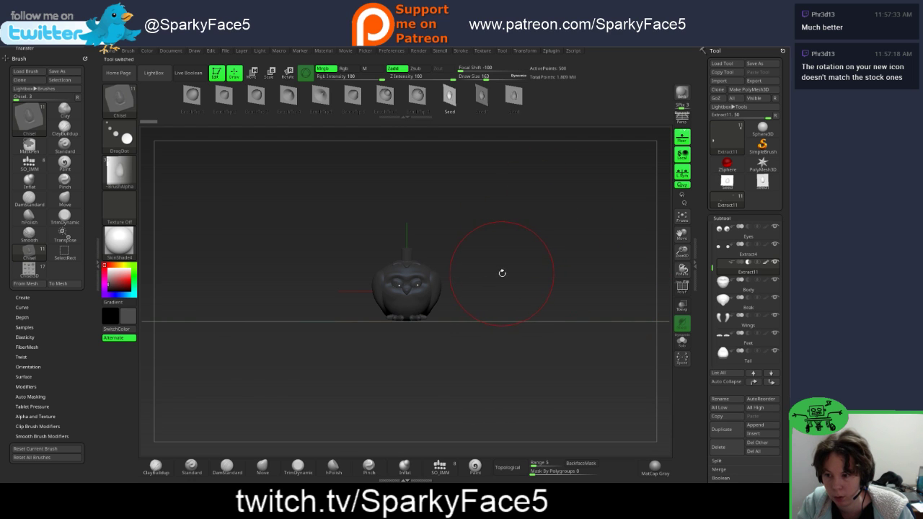
pyautogui.press('f')
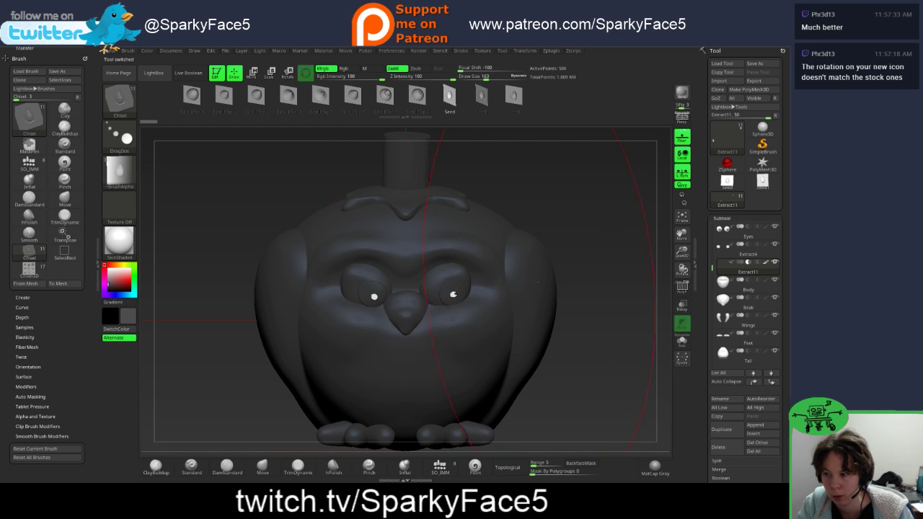
# Step: Set the main colour to white and display the owl with the MatCap Gray material
pyautogui.click(105, 268)
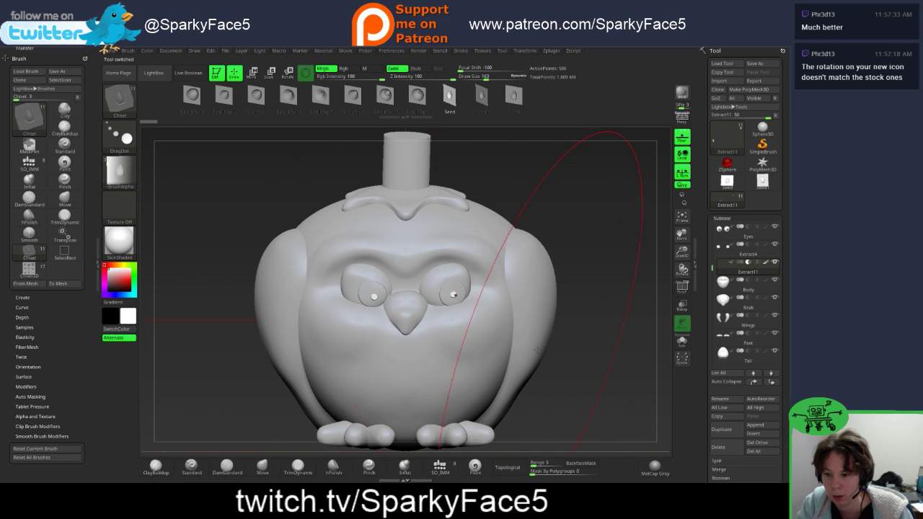
pyautogui.click(655, 467)
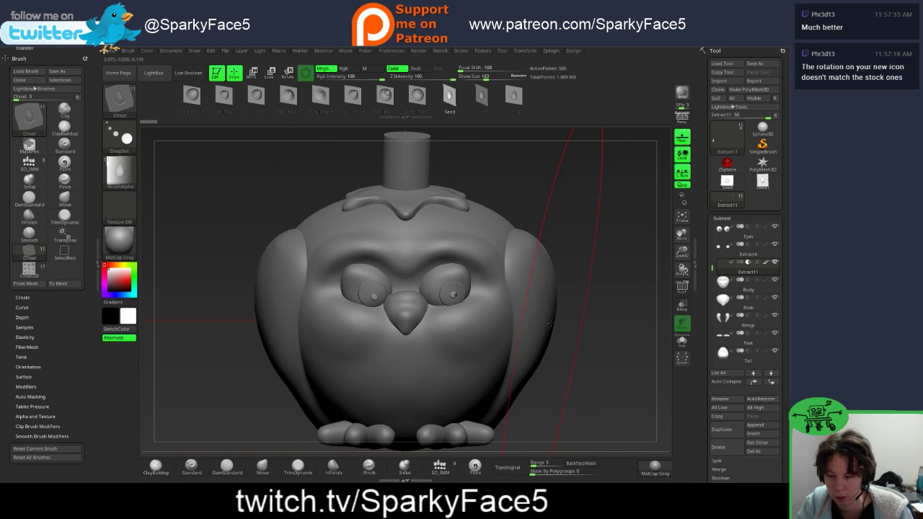
# Step: Reduce the draw size to 16, then make the Body subtool active and subdivide it once
pyautogui.press('s')
pyautogui.moveTo(534, 323)
pyautogui.mouseDown()
pyautogui.moveTo(577, 331)
pyautogui.moveTo(515, 326)
pyautogui.mouseUp()
pyautogui.keyDown('alt'); pyautogui.click(581, 320); pyautogui.keyUp('alt')
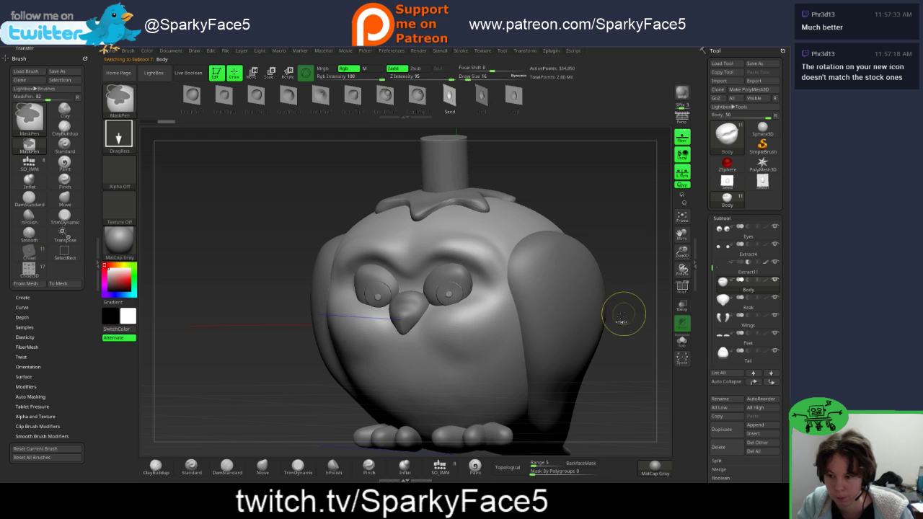
pyautogui.hotkey('ctrl', 'd')
# Step: Try a stamp of the first Seed tip on the owl's chest beside the beak, and undo it
pyautogui.moveTo(471, 340); pyautogui.dragTo(481, 351)
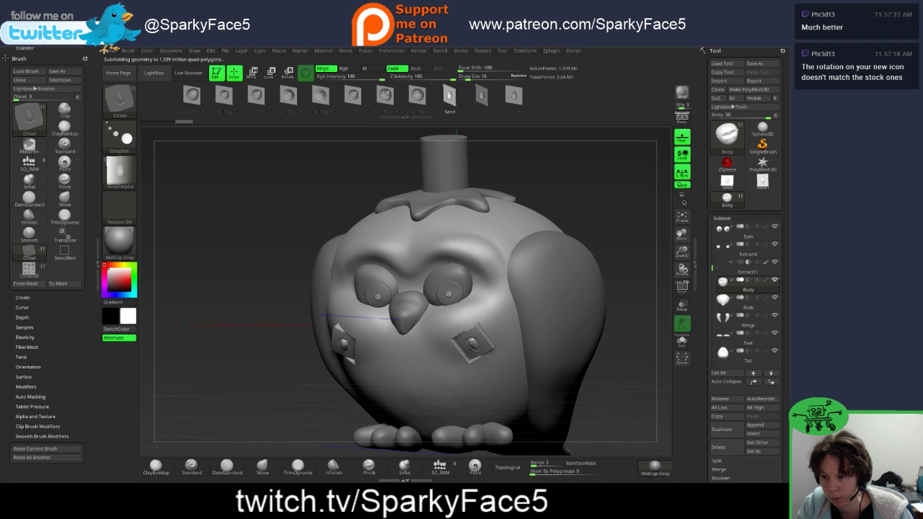
pyautogui.hotkey('ctrl', 'z')
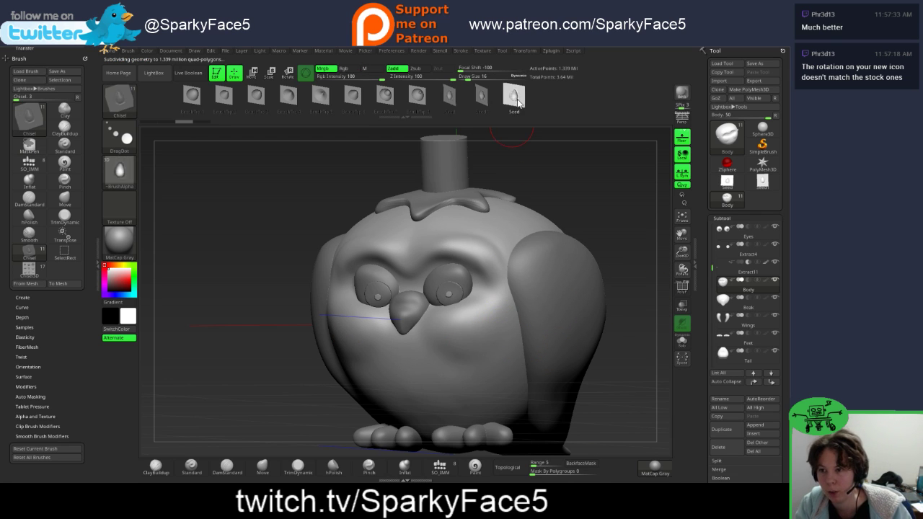
# Step: Stamp rows of mirrored seeds across the owl's chest and beside the wings, using the last Seed tip of the Chisel brush
pyautogui.moveTo(455, 349)
pyautogui.mouseDown()
pyautogui.moveTo(461, 358)
pyautogui.moveTo(461, 346)
pyautogui.mouseUp()
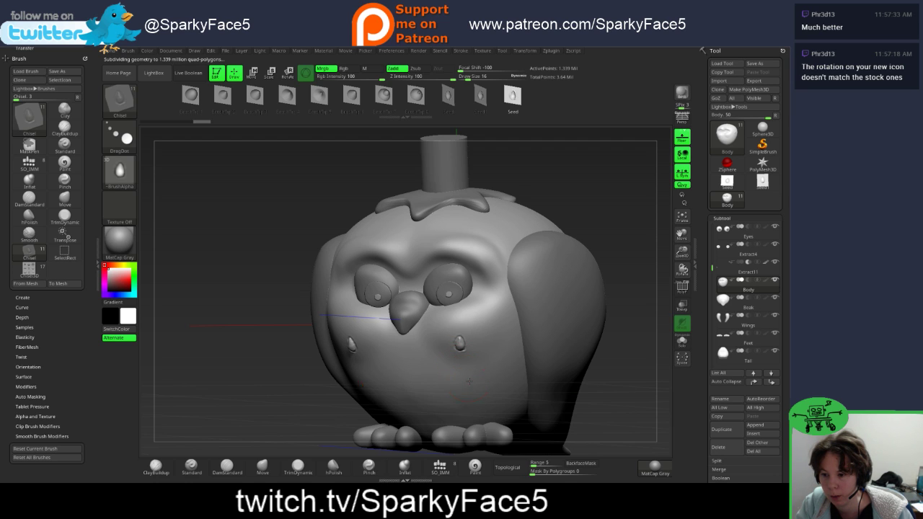
pyautogui.moveTo(470, 380); pyautogui.dragTo(434, 351)
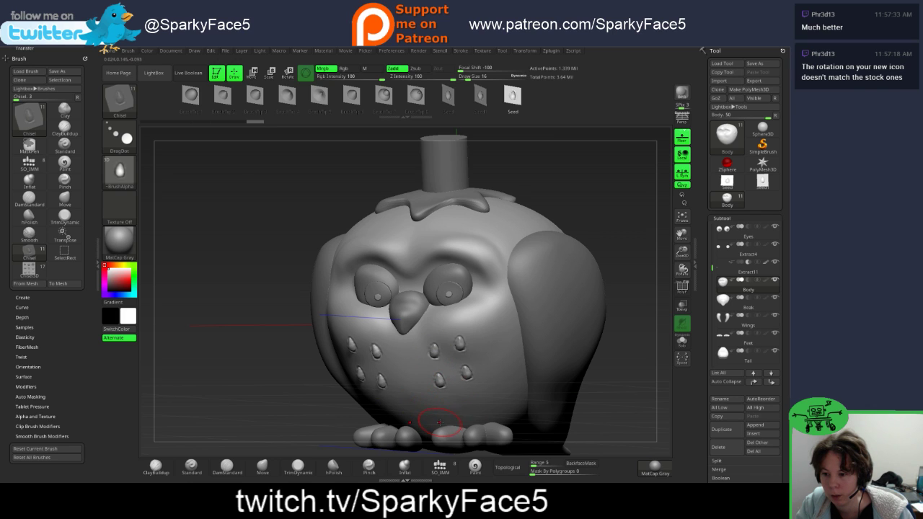
pyautogui.moveTo(415, 385); pyautogui.dragTo(412, 352)
pyautogui.moveTo(424, 421)
pyautogui.mouseDown()
pyautogui.moveTo(423, 410)
pyautogui.moveTo(476, 404)
pyautogui.mouseUp()
pyautogui.click(476, 406)
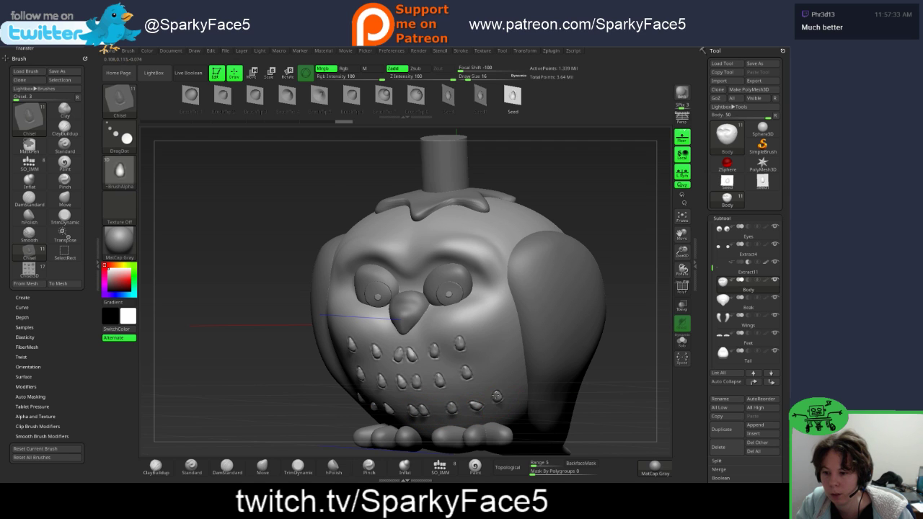
pyautogui.moveTo(506, 371); pyautogui.dragTo(496, 343)
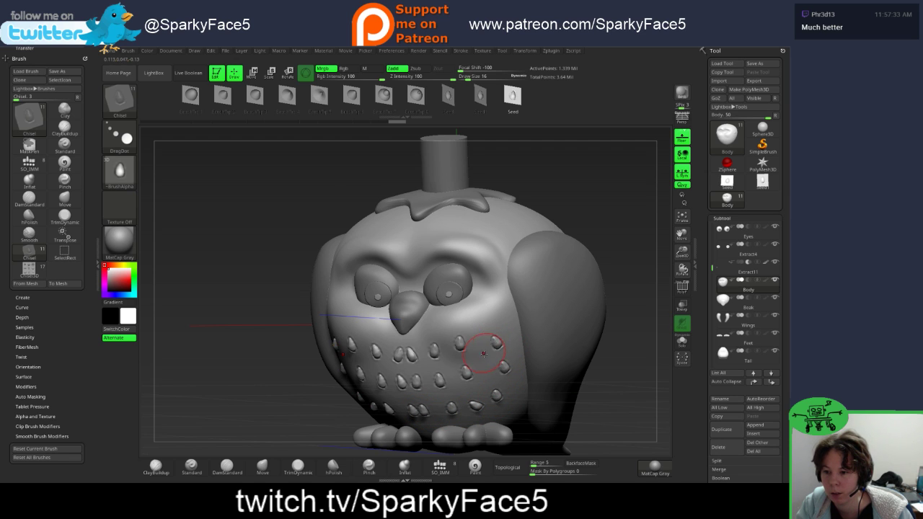
pyautogui.moveTo(626, 371); pyautogui.dragTo(584, 358)
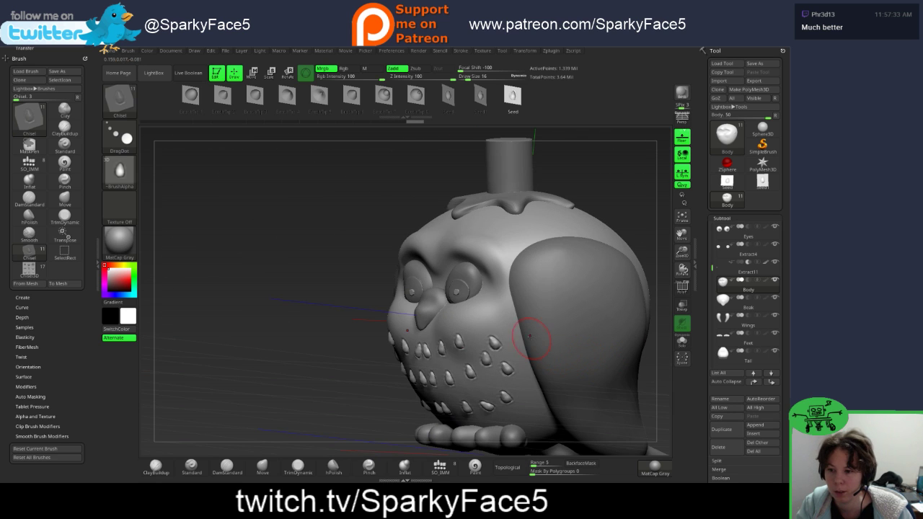
pyautogui.moveTo(509, 319); pyautogui.dragTo(509, 317)
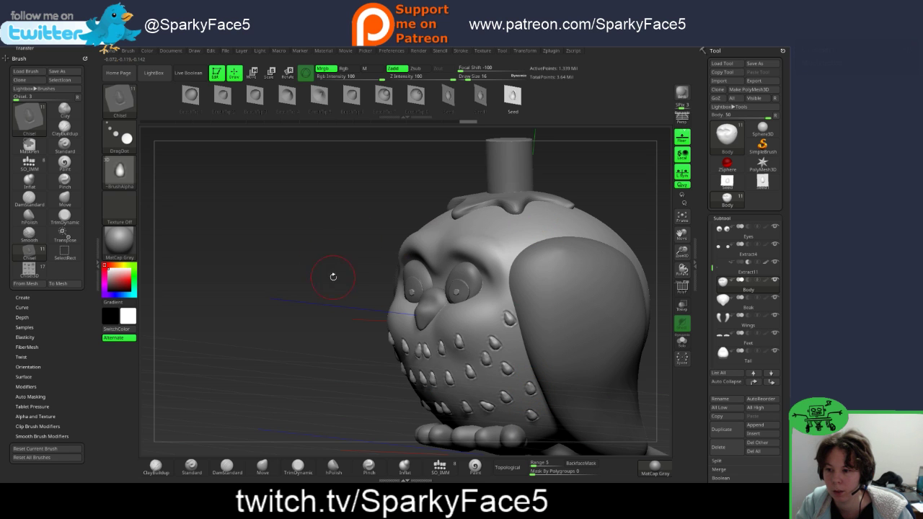
pyautogui.moveTo(326, 286); pyautogui.dragTo(415, 295)
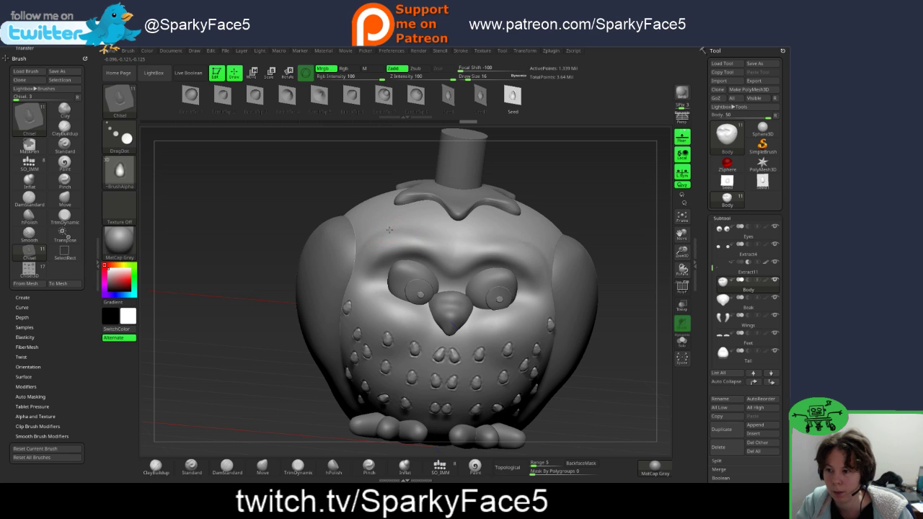
pyautogui.click(380, 233)
pyautogui.click(410, 229)
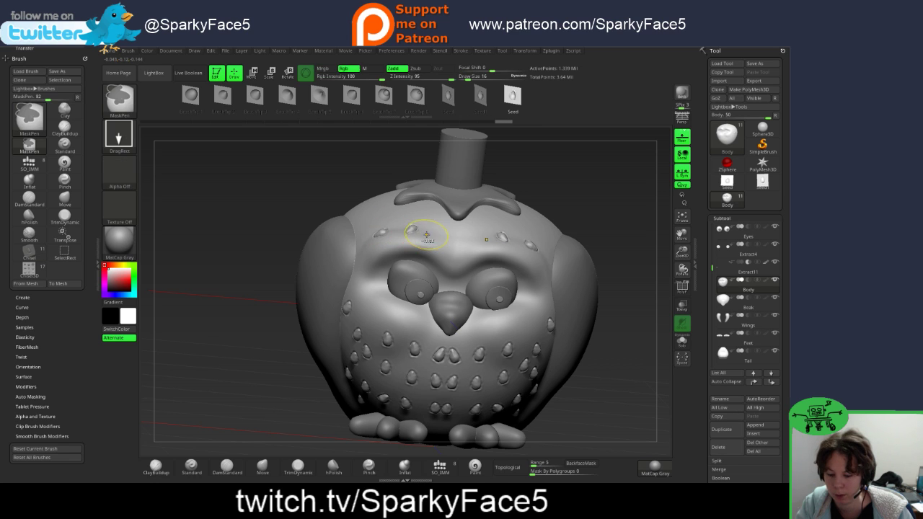
pyautogui.hotkey('ctrl', 'z')
pyautogui.hotkey('ctrl', 'z')
# Step: Stamp mirrored seeds along the owl's brow line and over the forehead up to the leaf crown
pyautogui.click(369, 238)
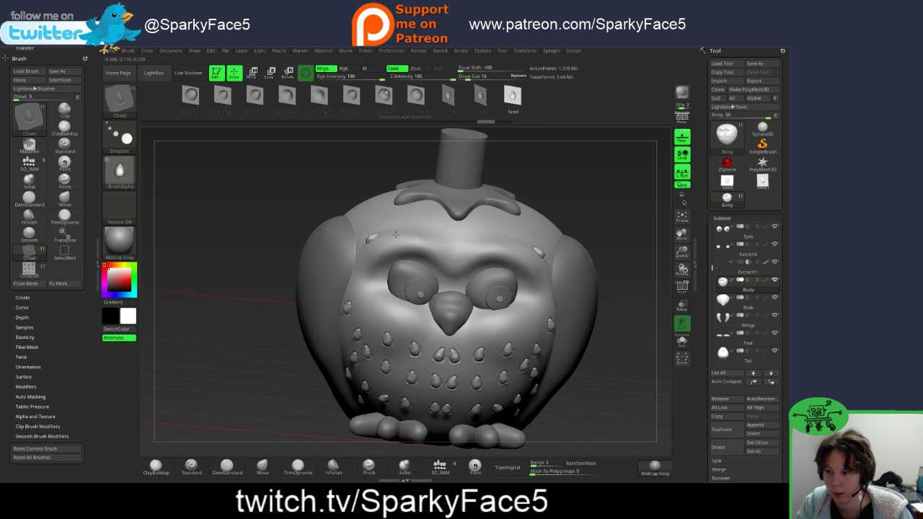
pyautogui.click(398, 231)
pyautogui.click(418, 235)
pyautogui.click(435, 240)
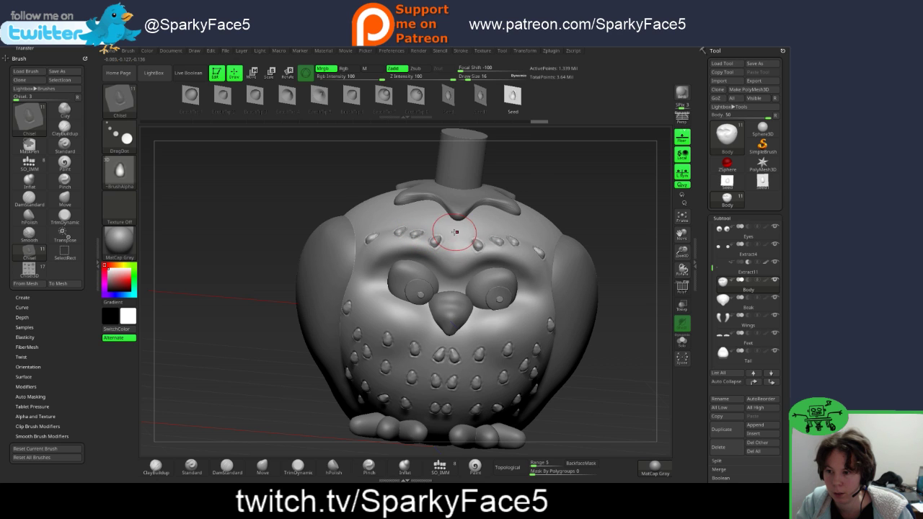
pyautogui.click(455, 228)
pyautogui.click(420, 213)
pyautogui.click(383, 215)
pyautogui.click(384, 214)
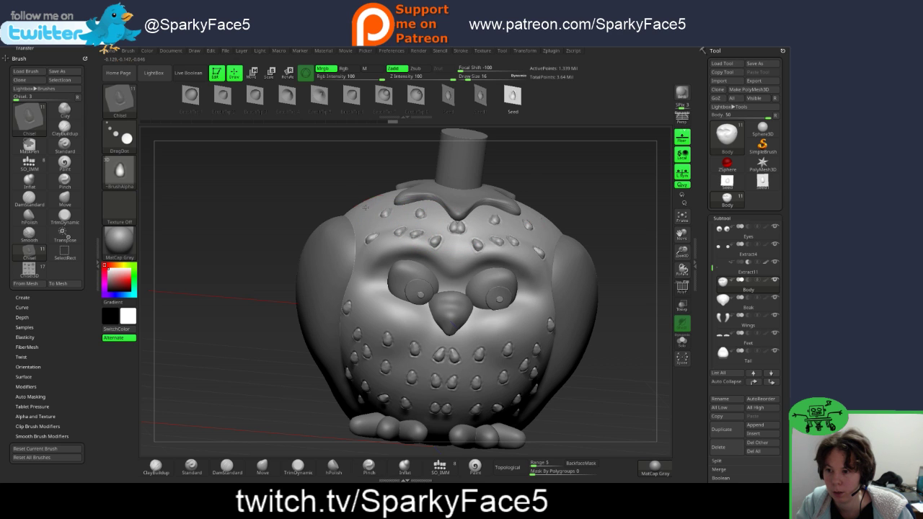
pyautogui.click(369, 218)
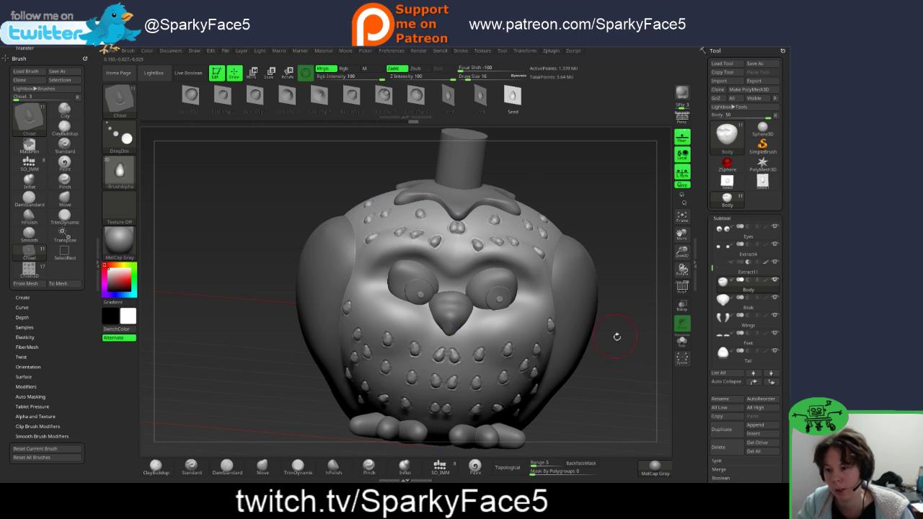
# Step: Examine the seed placement on the owl's head and chest from the front, both sides, above and below
pyautogui.moveTo(613, 336); pyautogui.dragTo(621, 345)
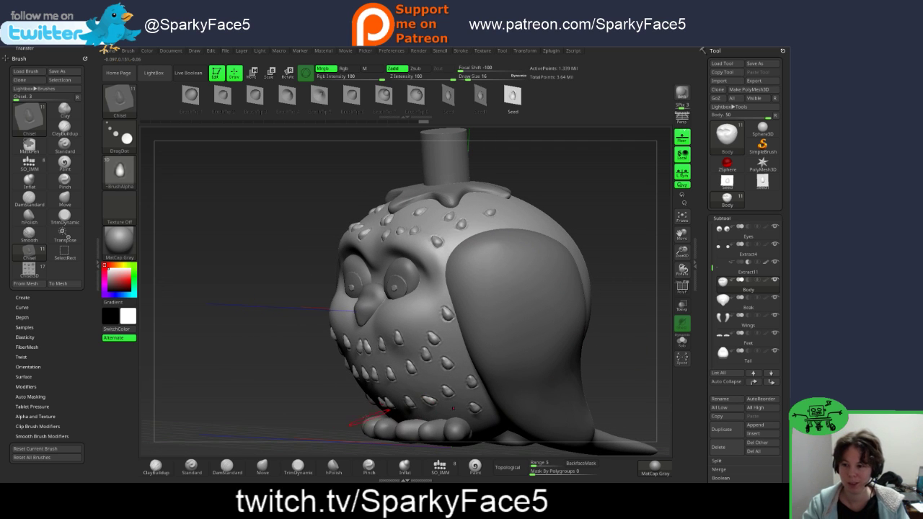
pyautogui.moveTo(260, 374); pyautogui.dragTo(342, 380)
pyautogui.moveTo(605, 397)
pyautogui.mouseDown()
pyautogui.moveTo(594, 389)
pyautogui.moveTo(608, 384)
pyautogui.mouseUp()
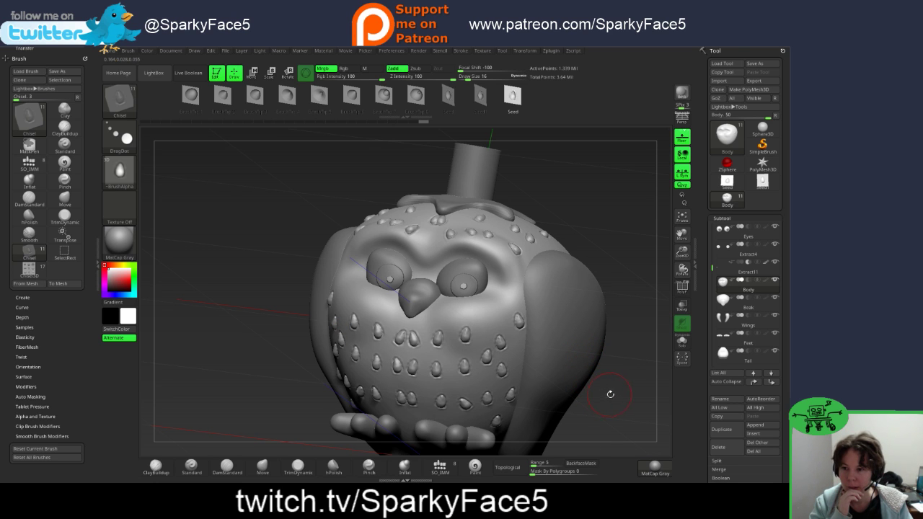
pyautogui.moveTo(609, 393); pyautogui.dragTo(614, 393)
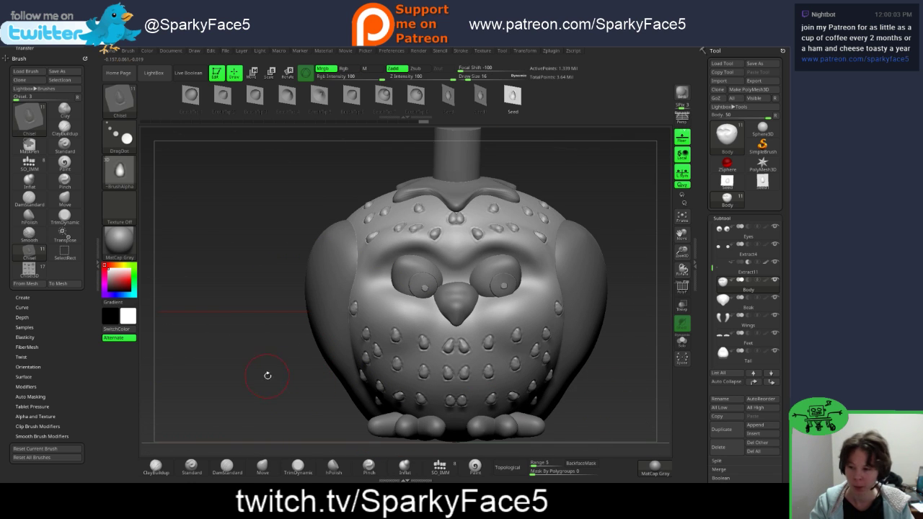
pyautogui.moveTo(261, 385); pyautogui.dragTo(506, 377)
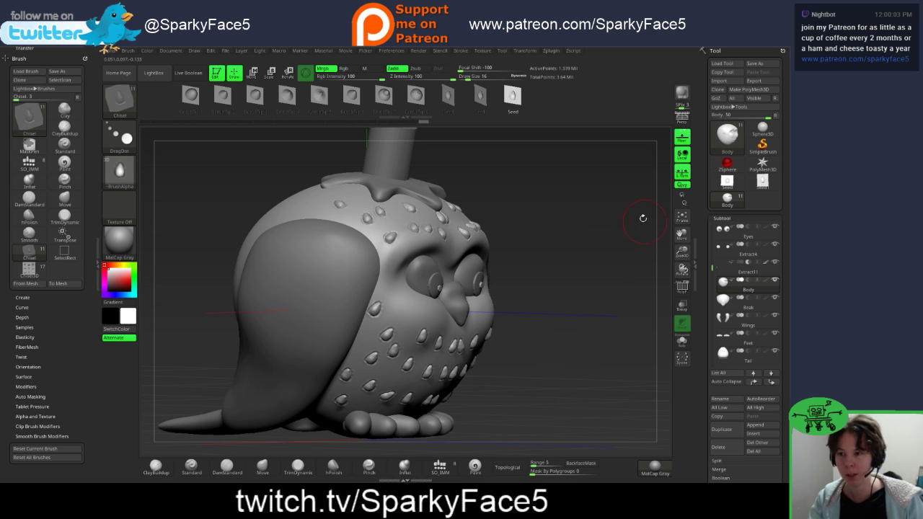
pyautogui.moveTo(591, 263); pyautogui.dragTo(618, 277)
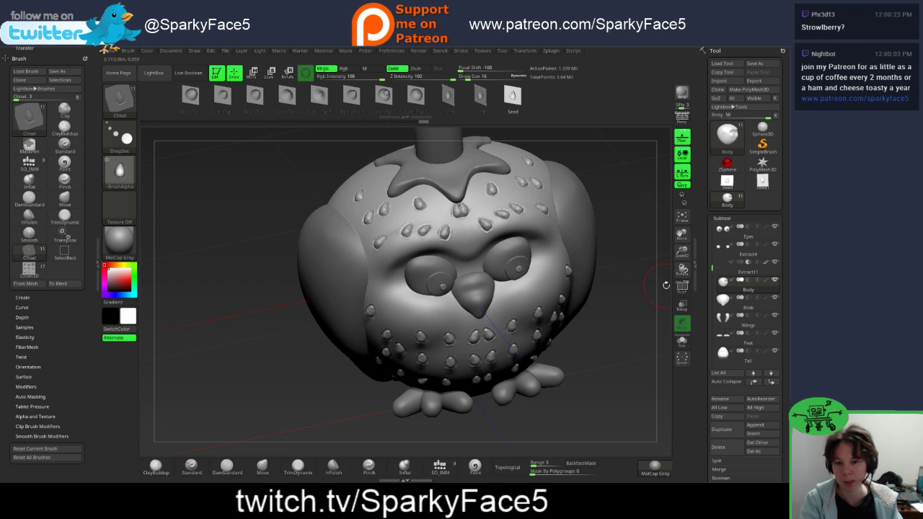
pyautogui.moveTo(623, 352)
pyautogui.mouseDown()
pyautogui.moveTo(642, 340)
pyautogui.moveTo(628, 343)
pyautogui.moveTo(639, 349)
pyautogui.mouseUp()
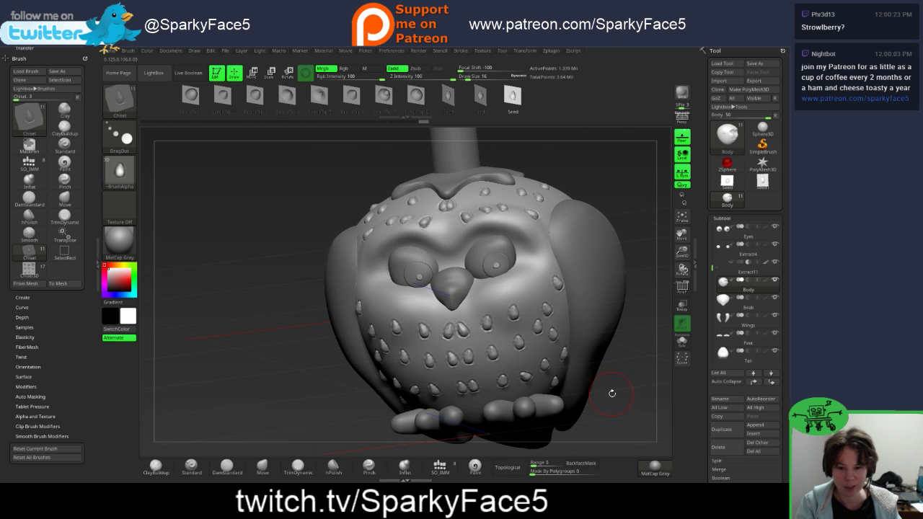
pyautogui.moveTo(619, 386); pyautogui.dragTo(640, 381)
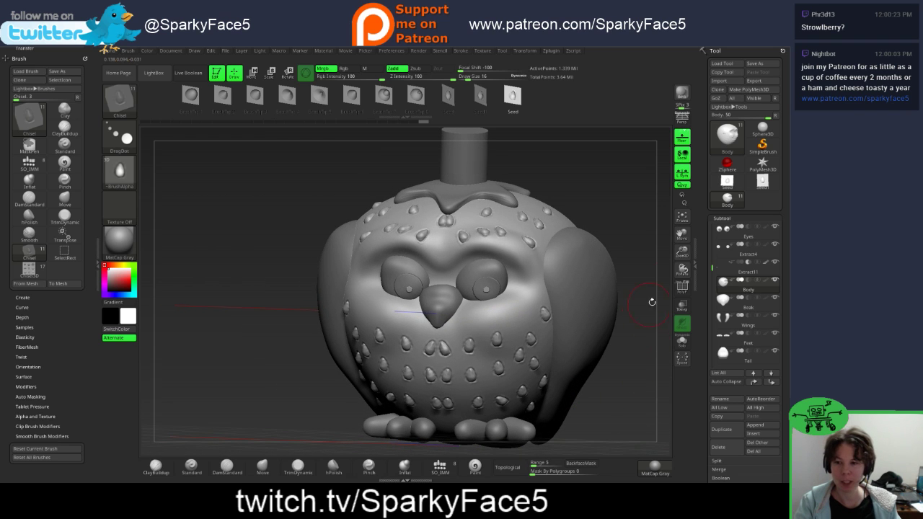
# Step: Turn on Live Boolean to preview the stem's cut shape on the owl, and check it from the front and side
pyautogui.moveTo(704, 360); pyautogui.dragTo(711, 284)
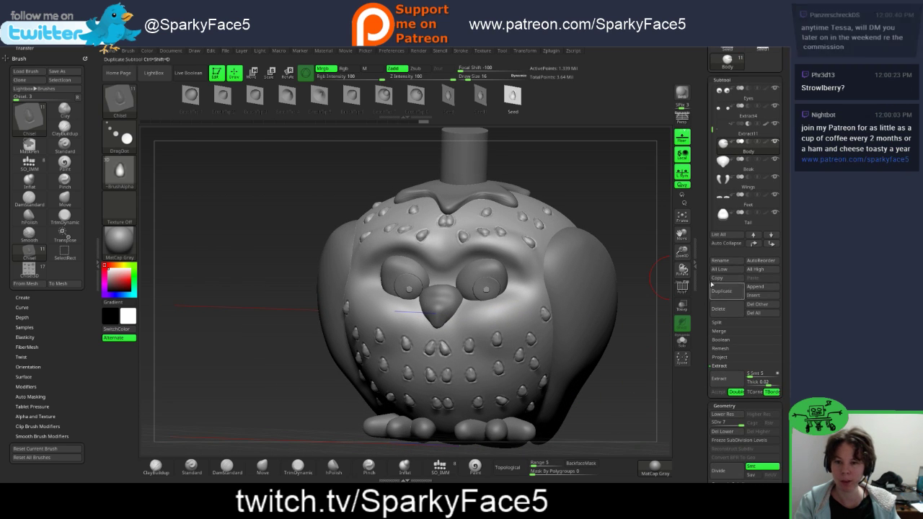
pyautogui.scroll(-2, 709, 387)
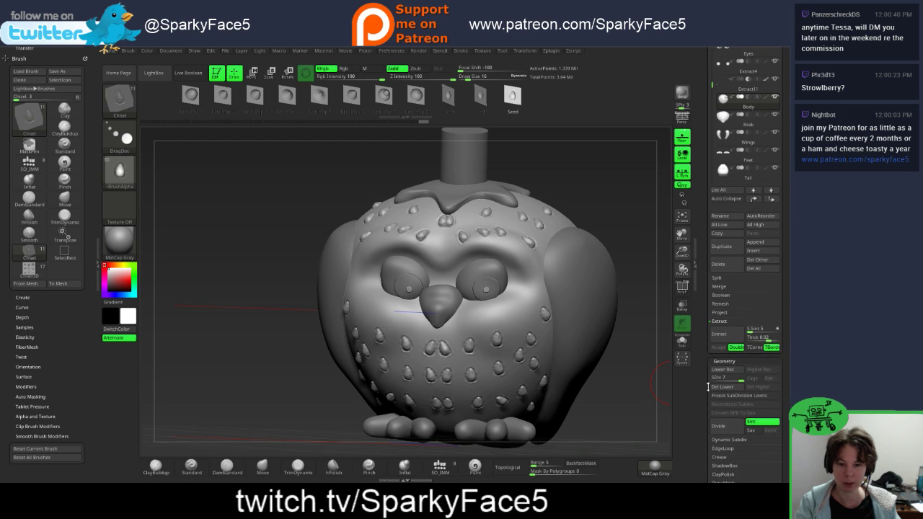
pyautogui.scroll(-3, 701, 388)
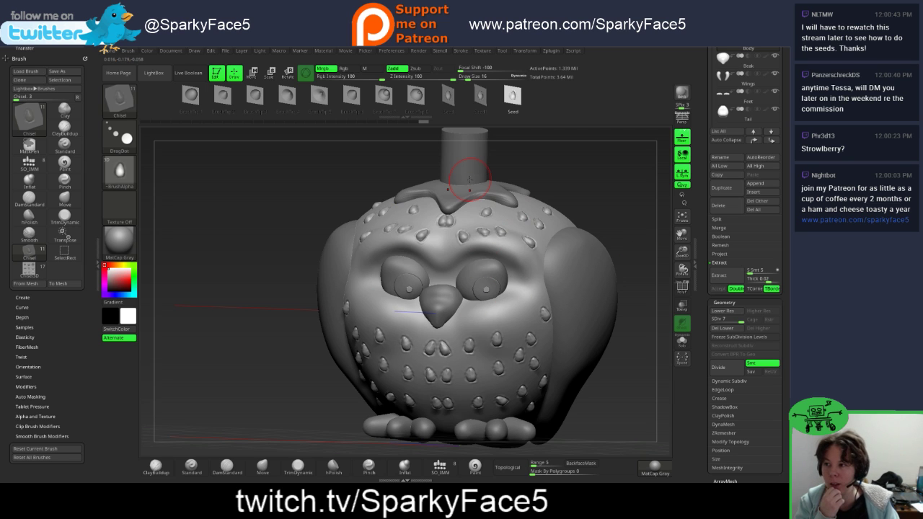
pyautogui.click(188, 73)
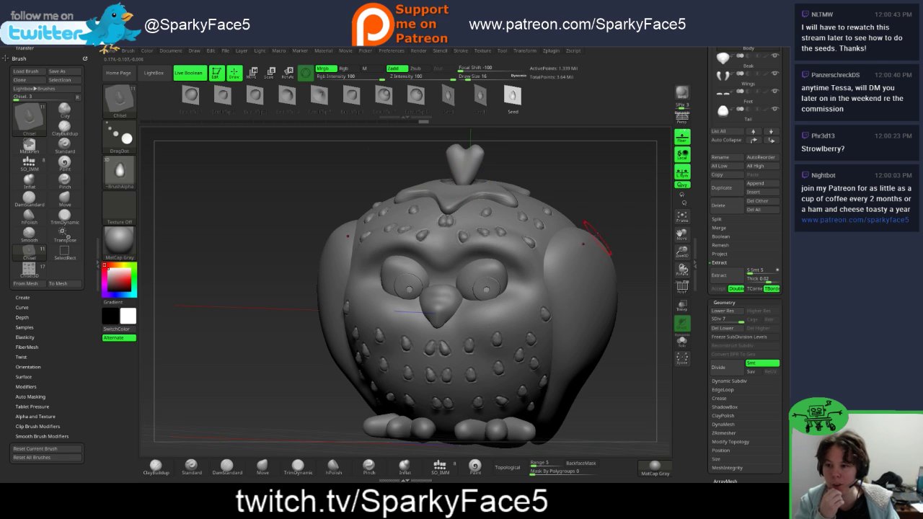
pyautogui.moveTo(620, 214); pyautogui.dragTo(621, 233)
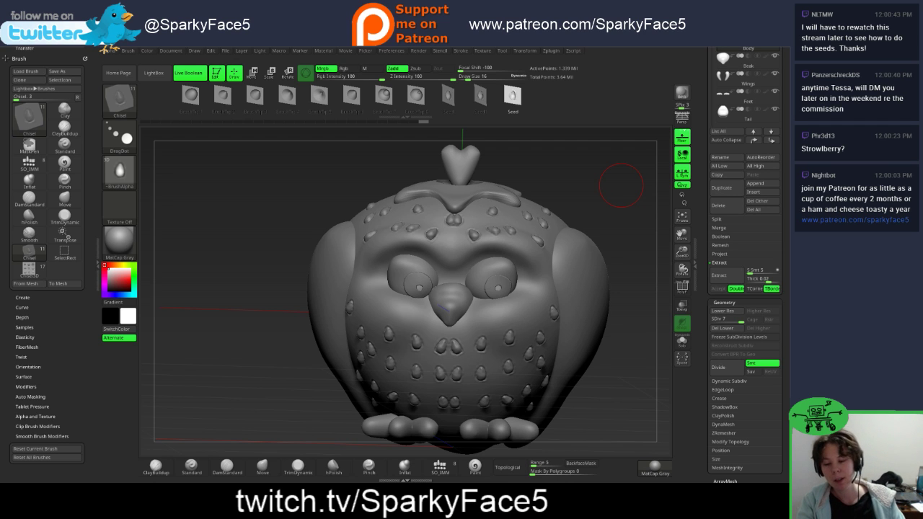
pyautogui.moveTo(603, 208)
pyautogui.mouseDown()
pyautogui.moveTo(541, 213)
pyautogui.moveTo(604, 208)
pyautogui.mouseUp()
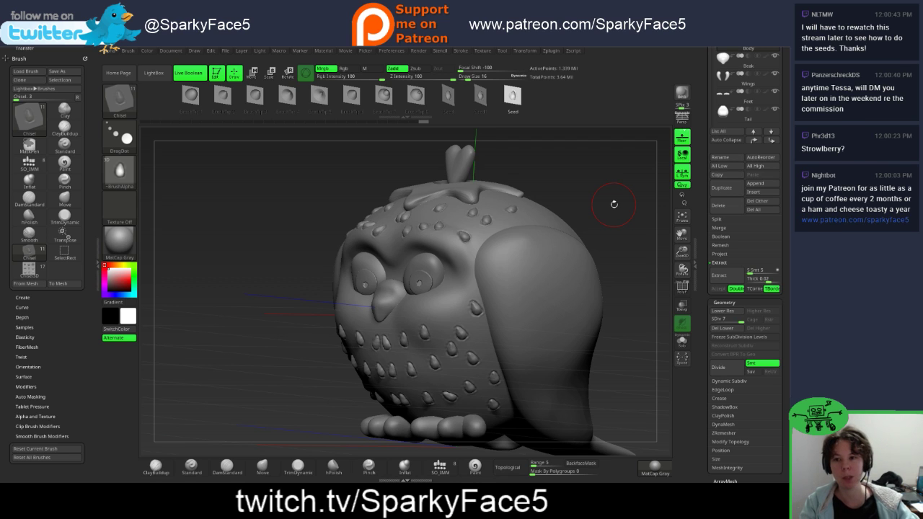